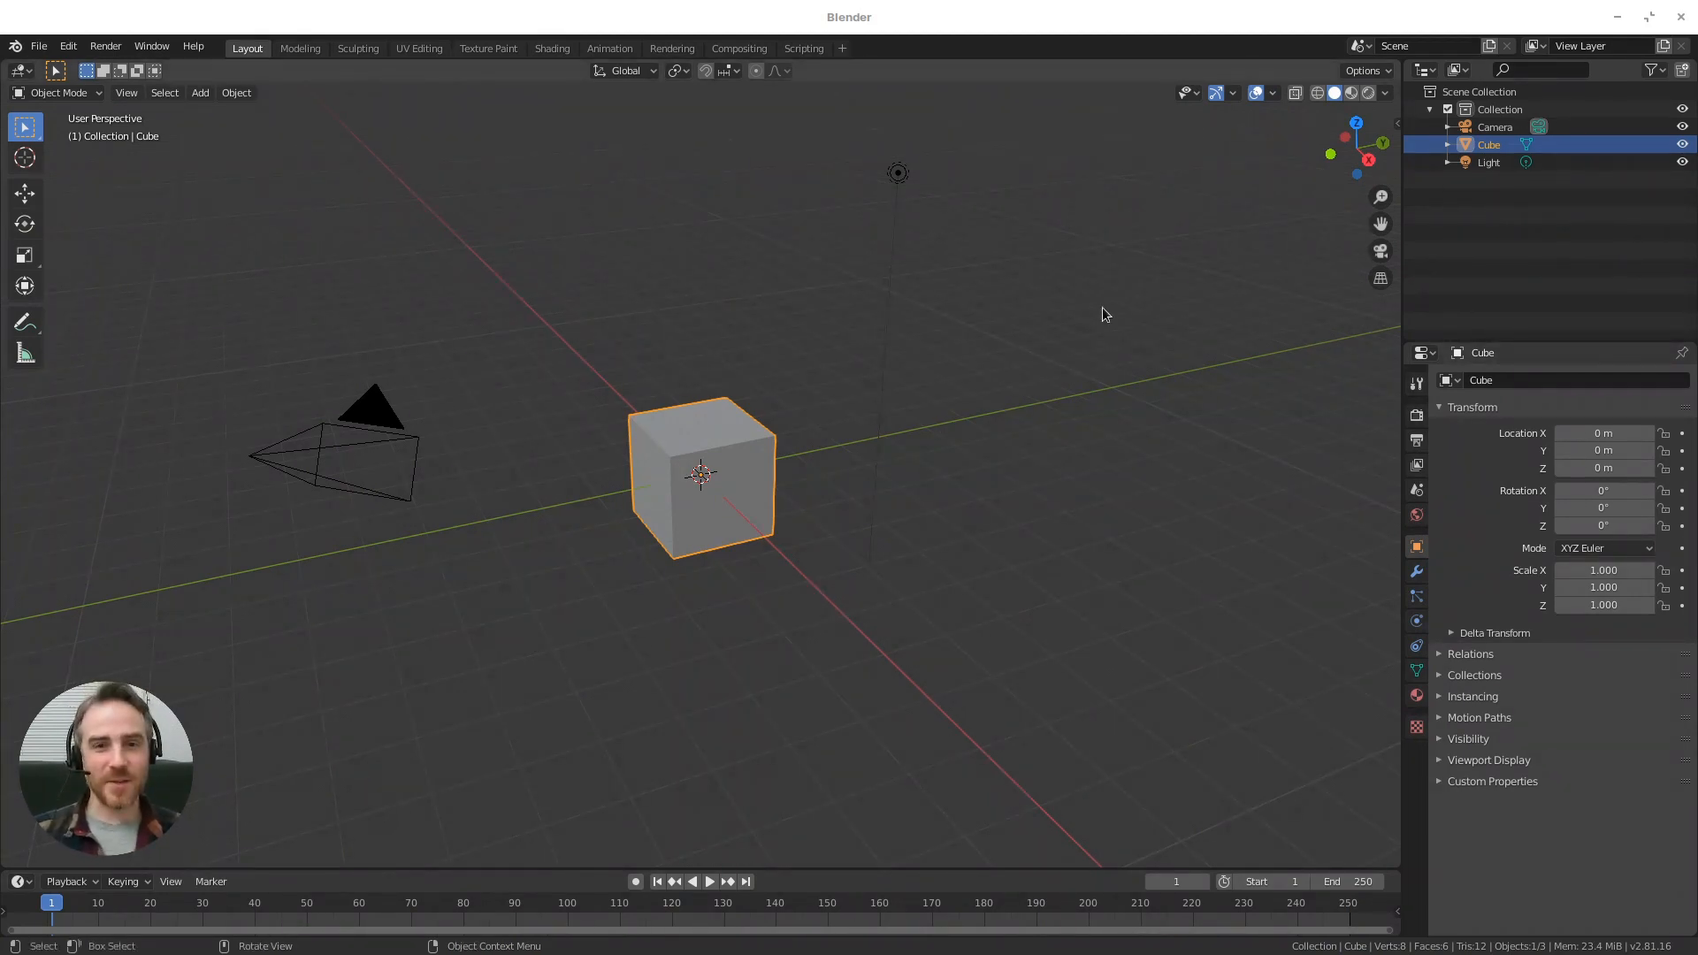
- Delete the default light from the scene
left_click(898, 173)
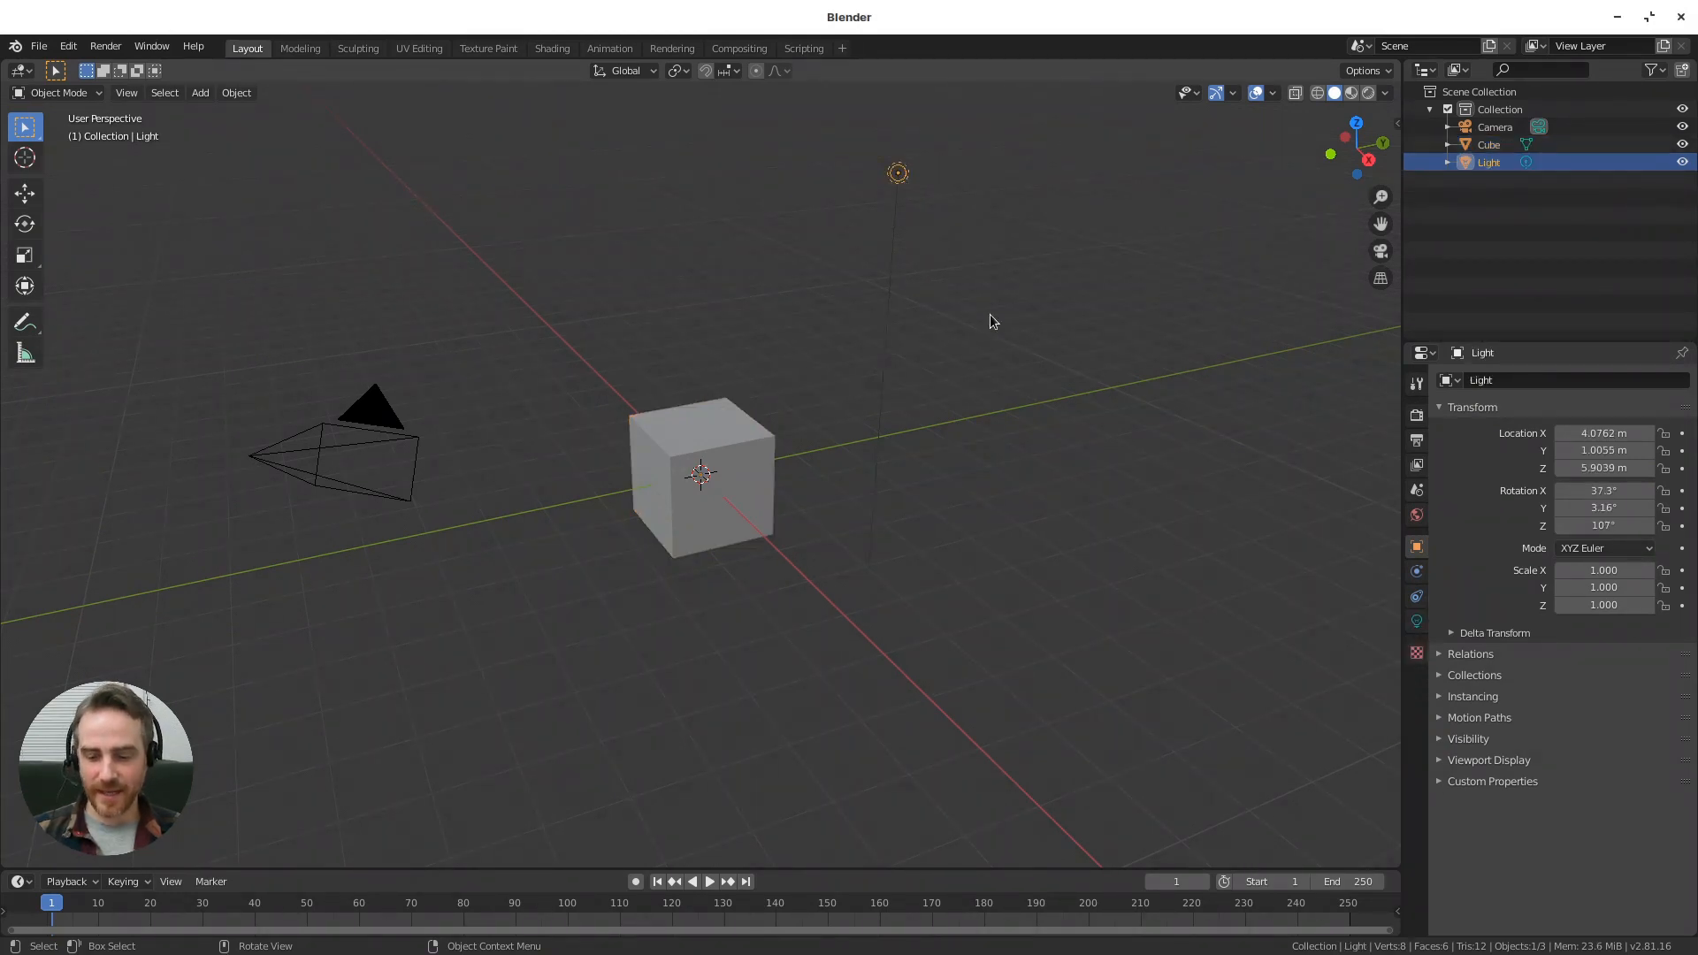
key("Delete")
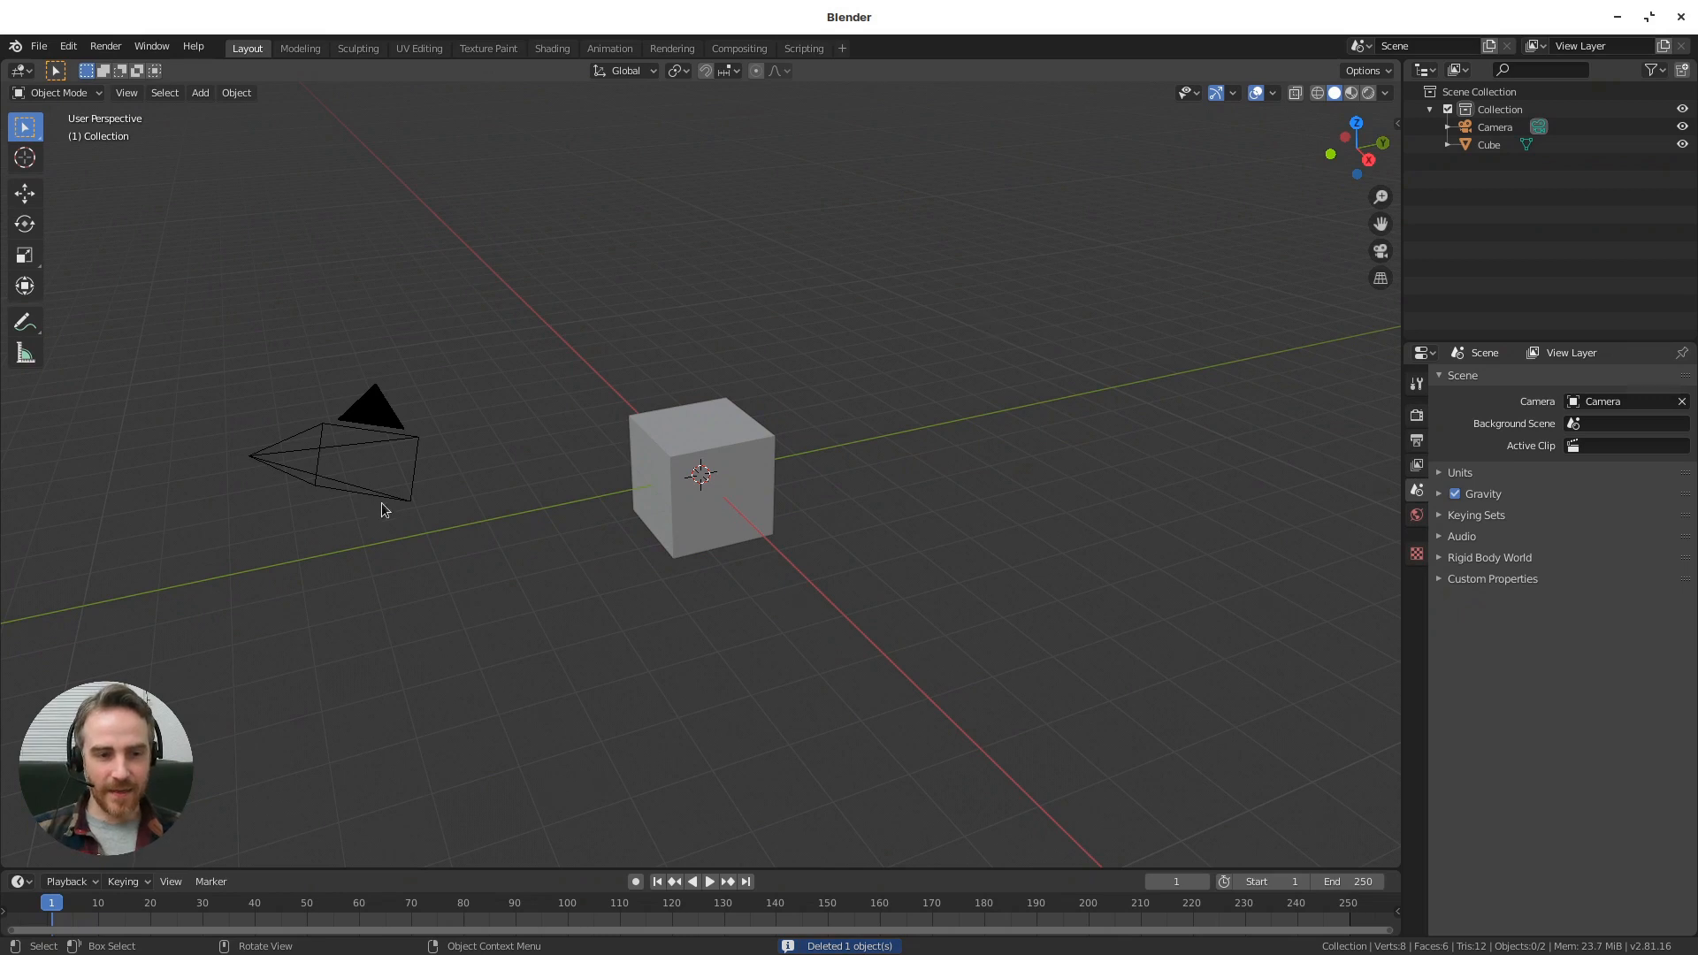
- Clear the camera's rotation and location so it sits unrotated at the world origin
left_click(371, 429)
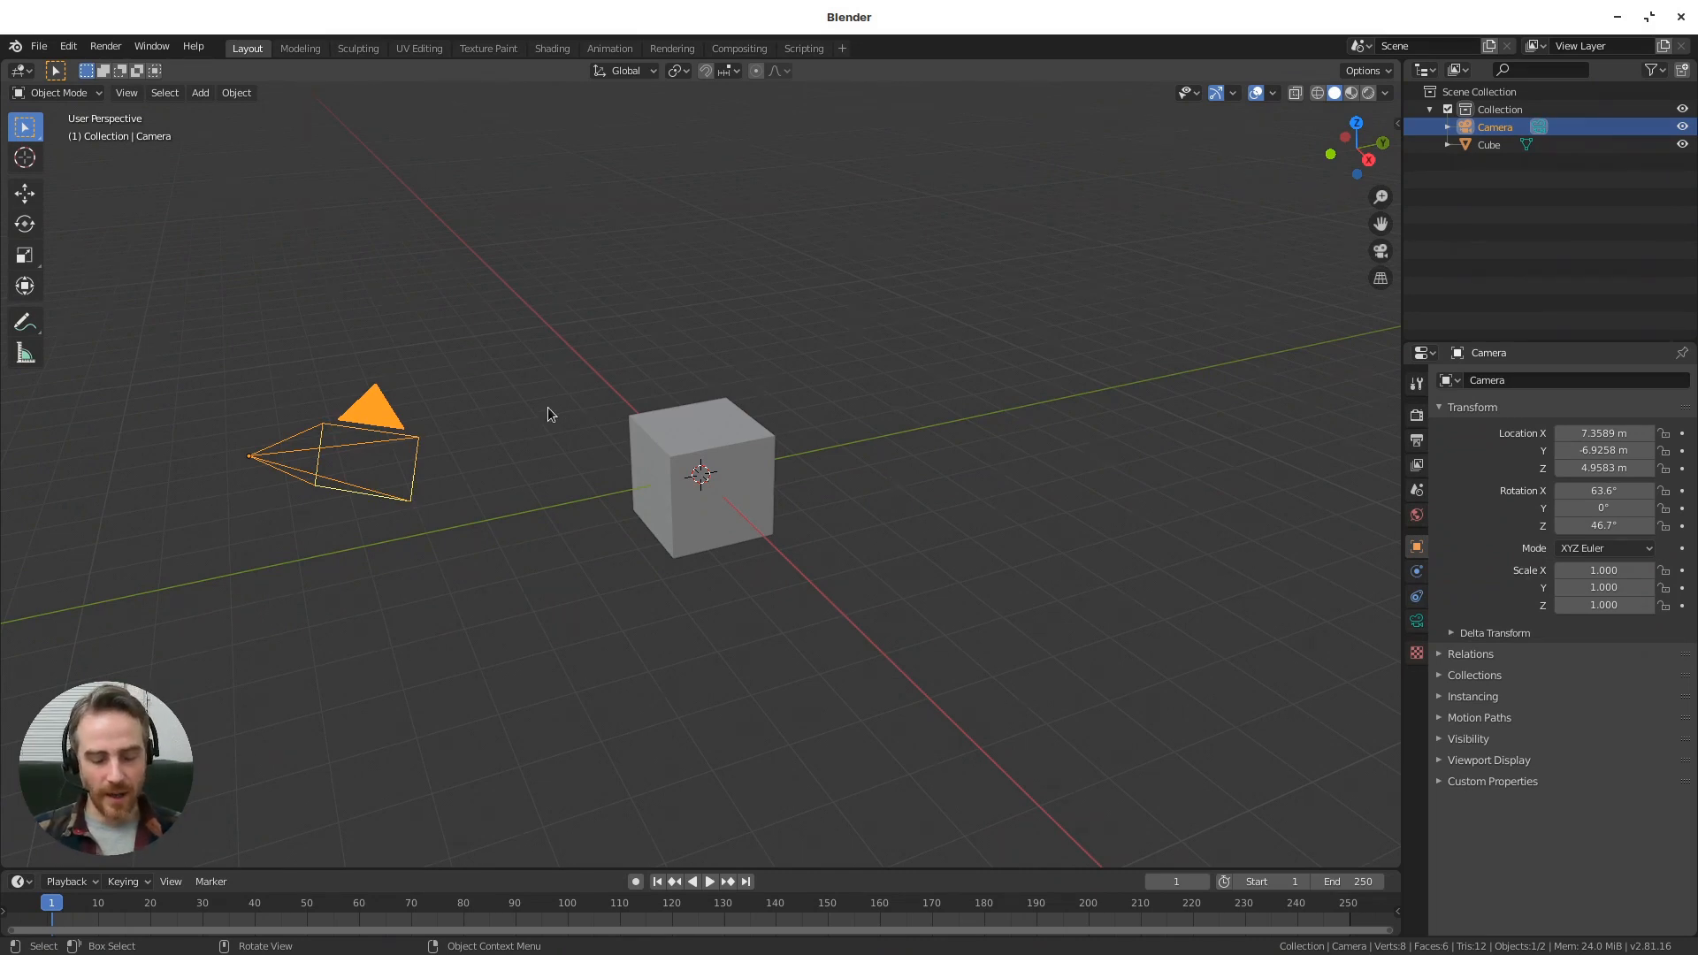
key("alt+r")
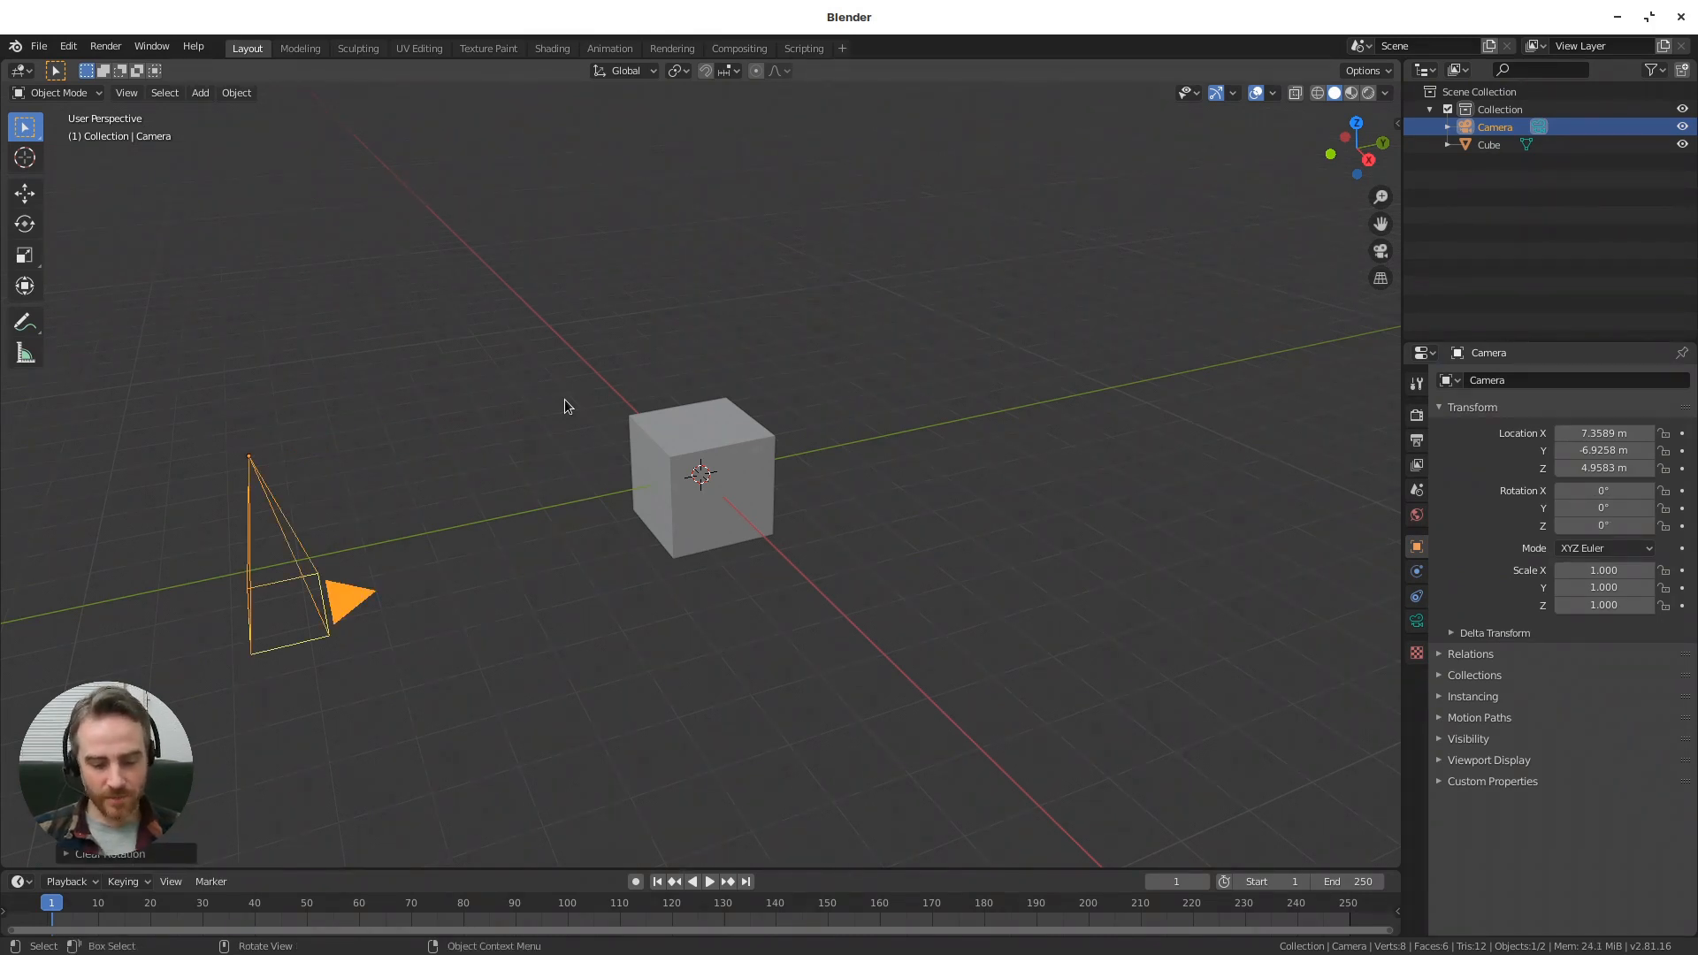
key("alt+g")
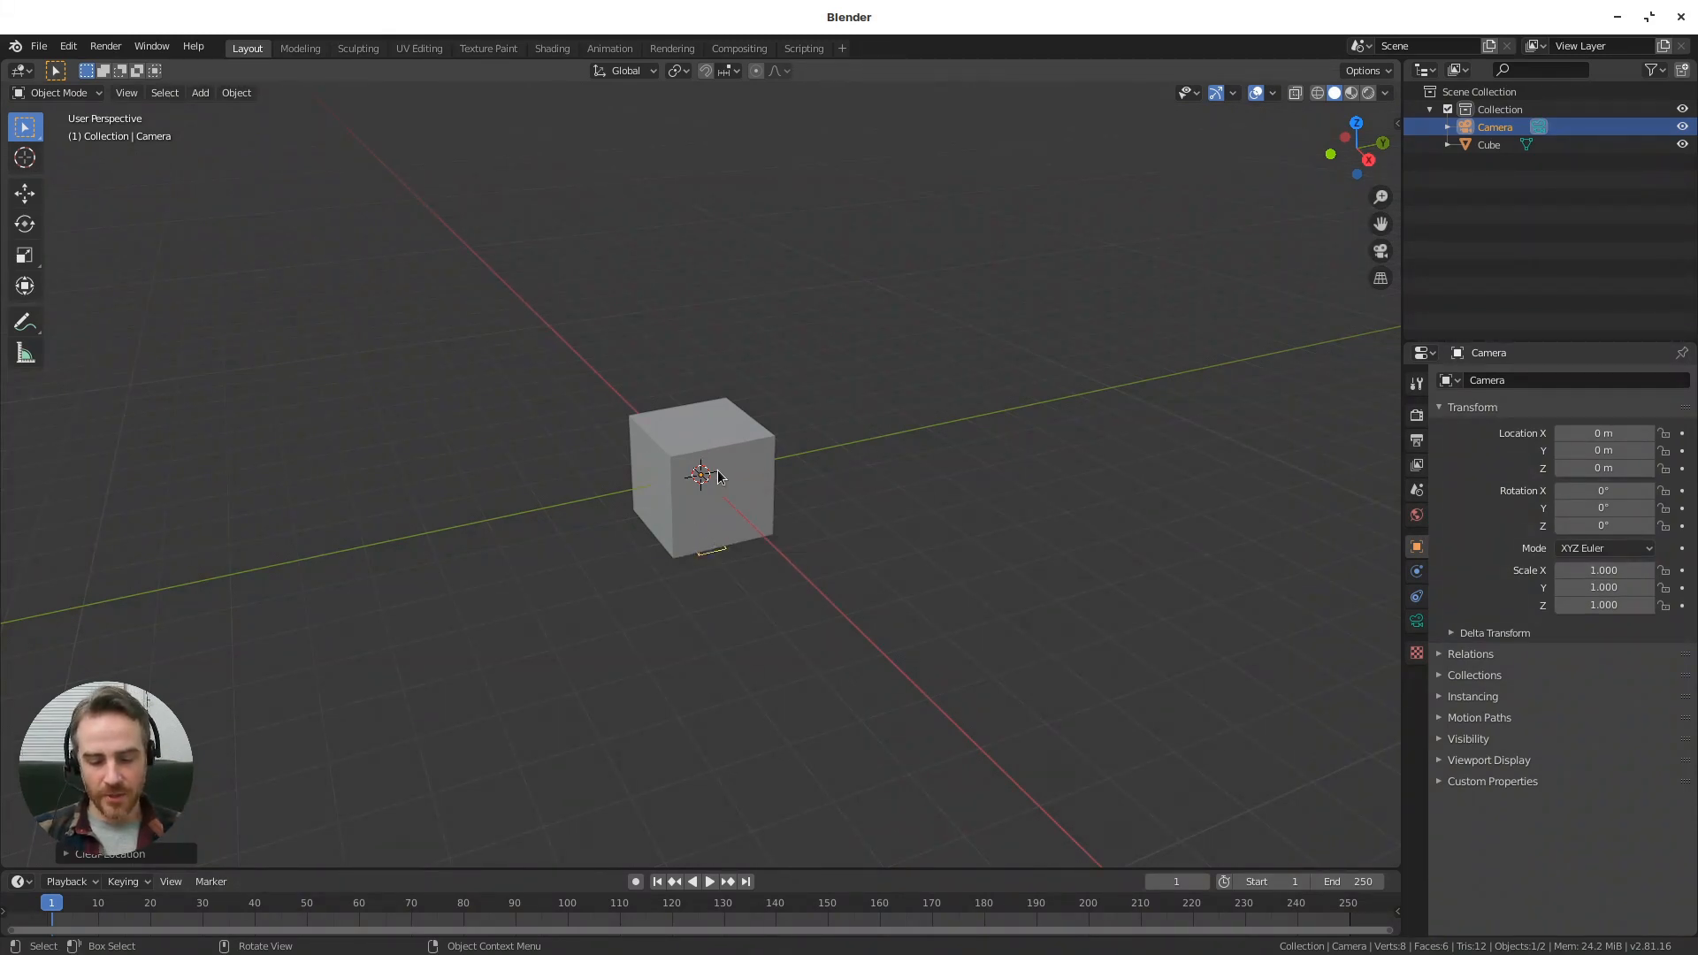
- Move the camera 20 m up along the global Z axis, straight above the cube
key("g")
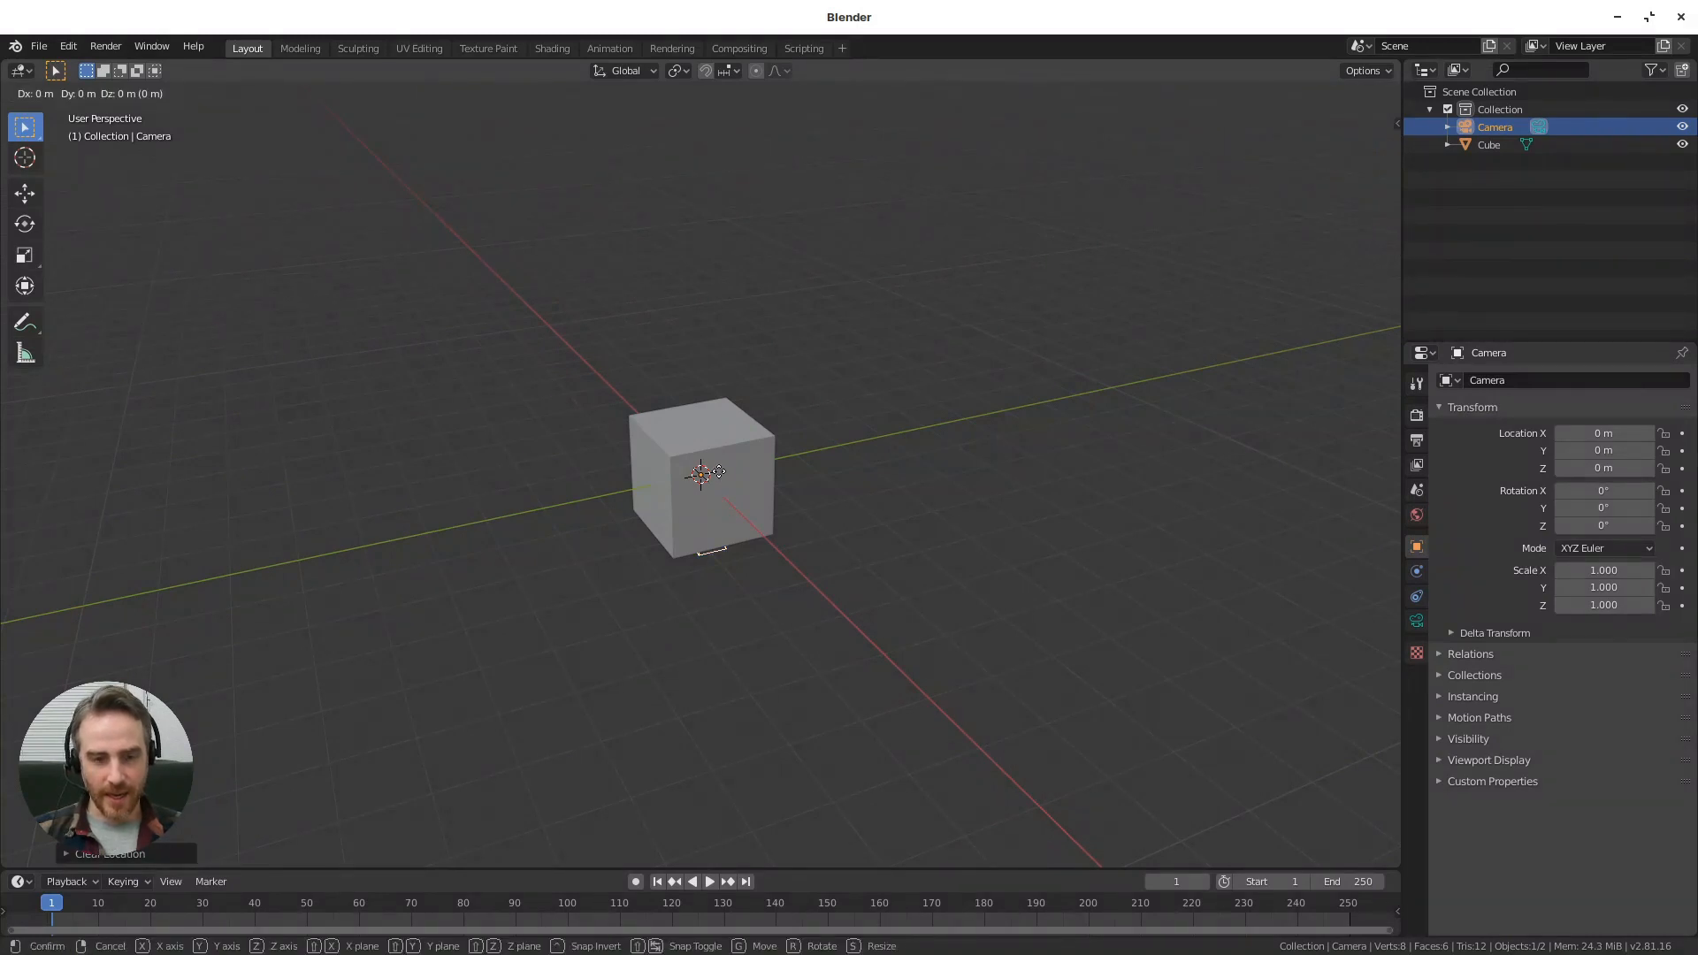
key("z")
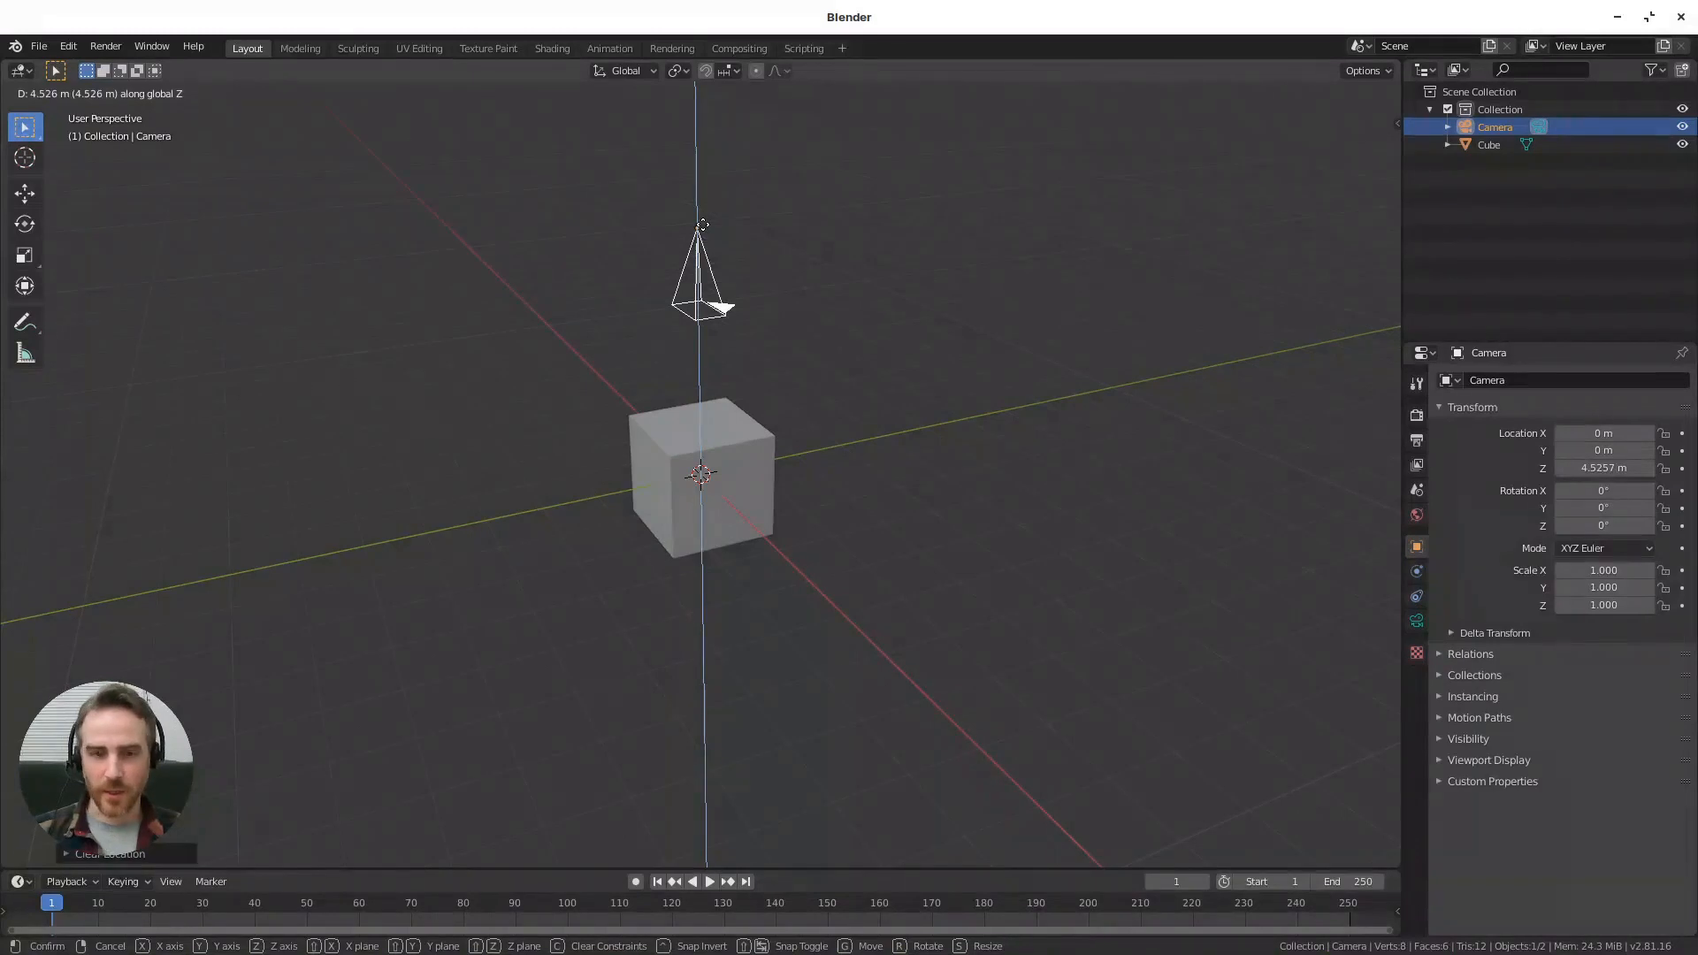
type("20")
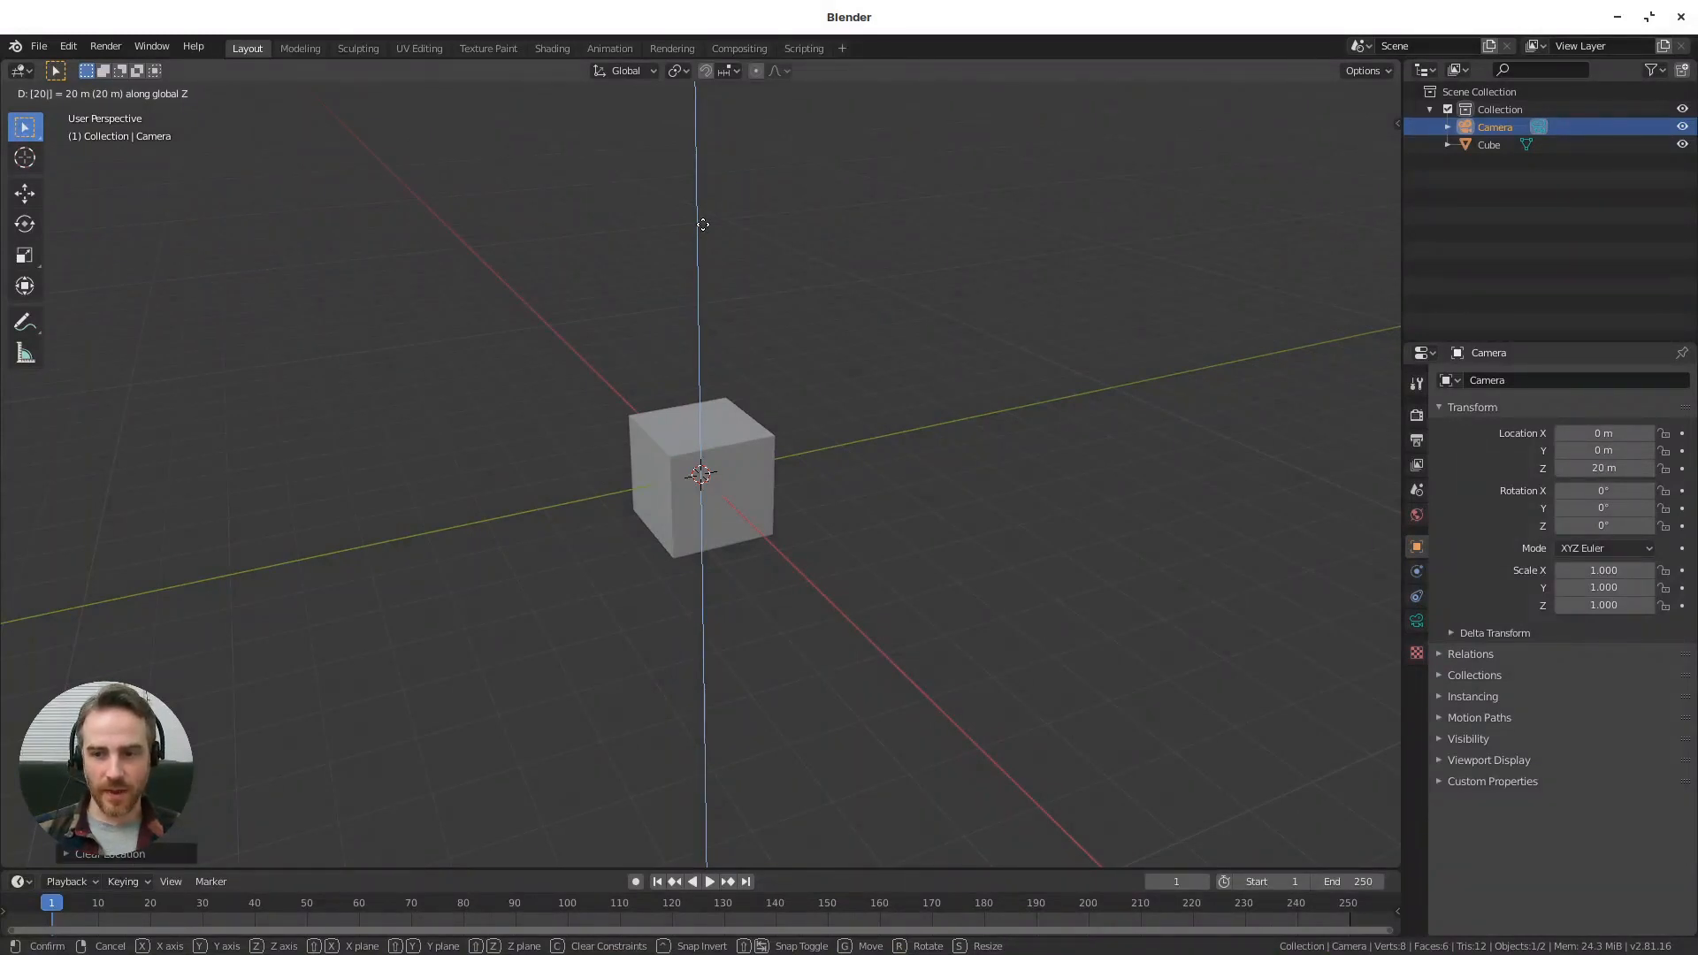
key("Return")
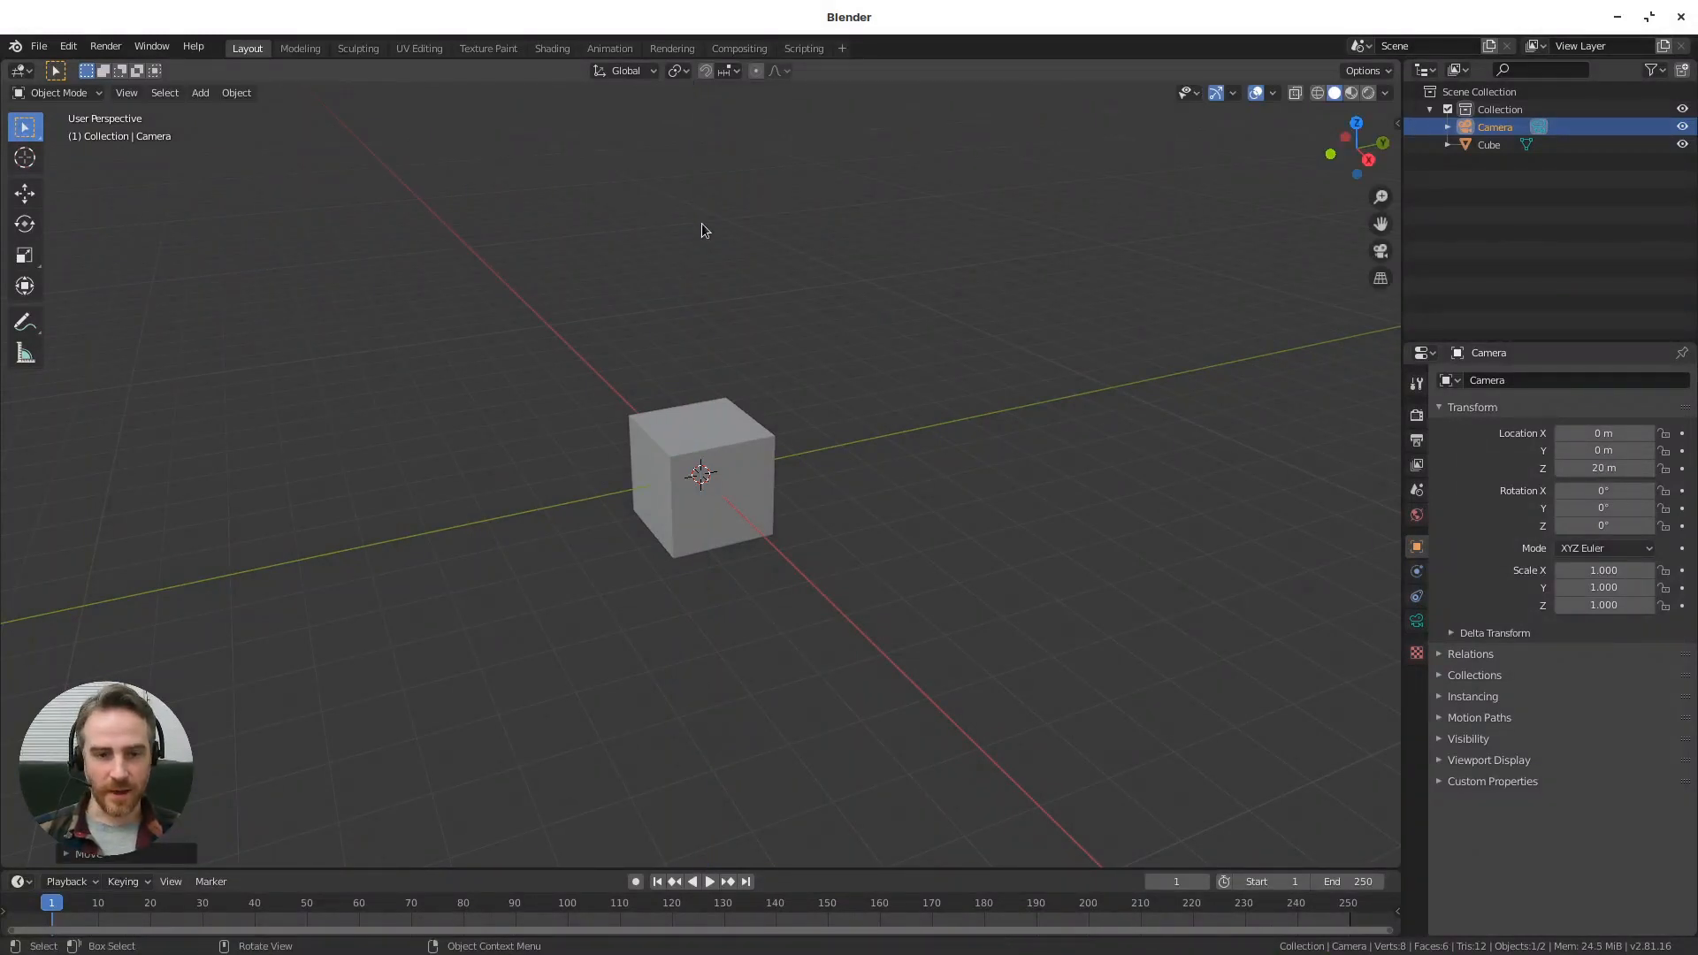
scroll(734, 331, "down", 8)
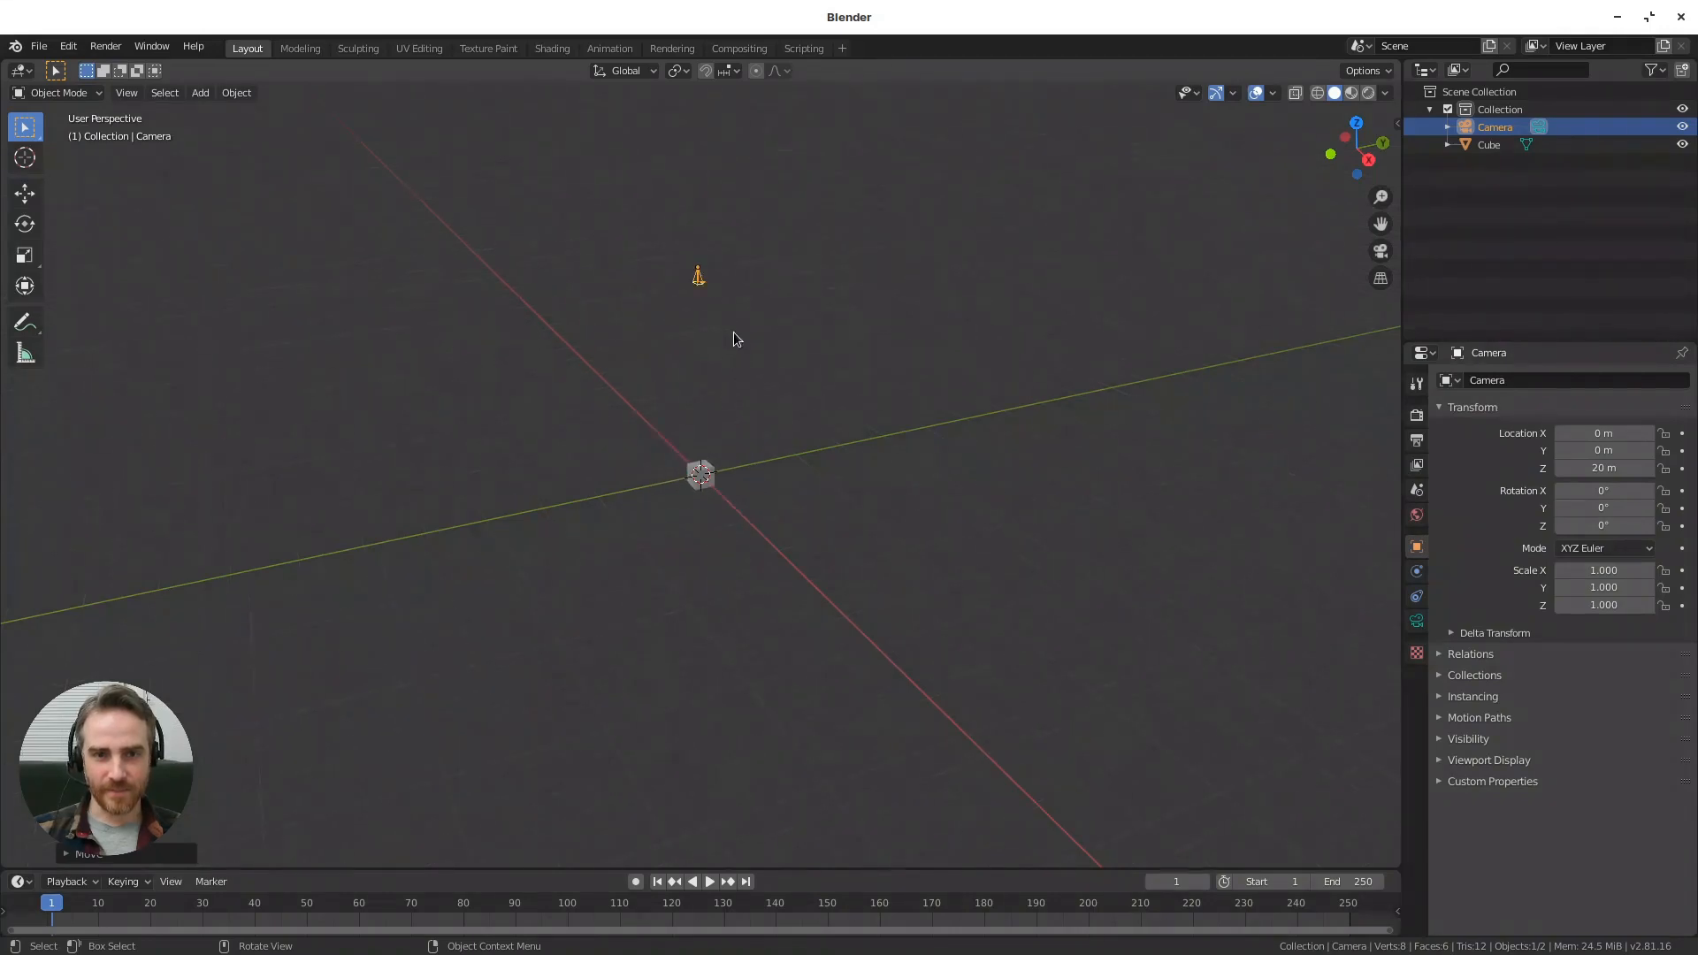
scroll(734, 338, "up", 2)
scroll(734, 338, "down", 1)
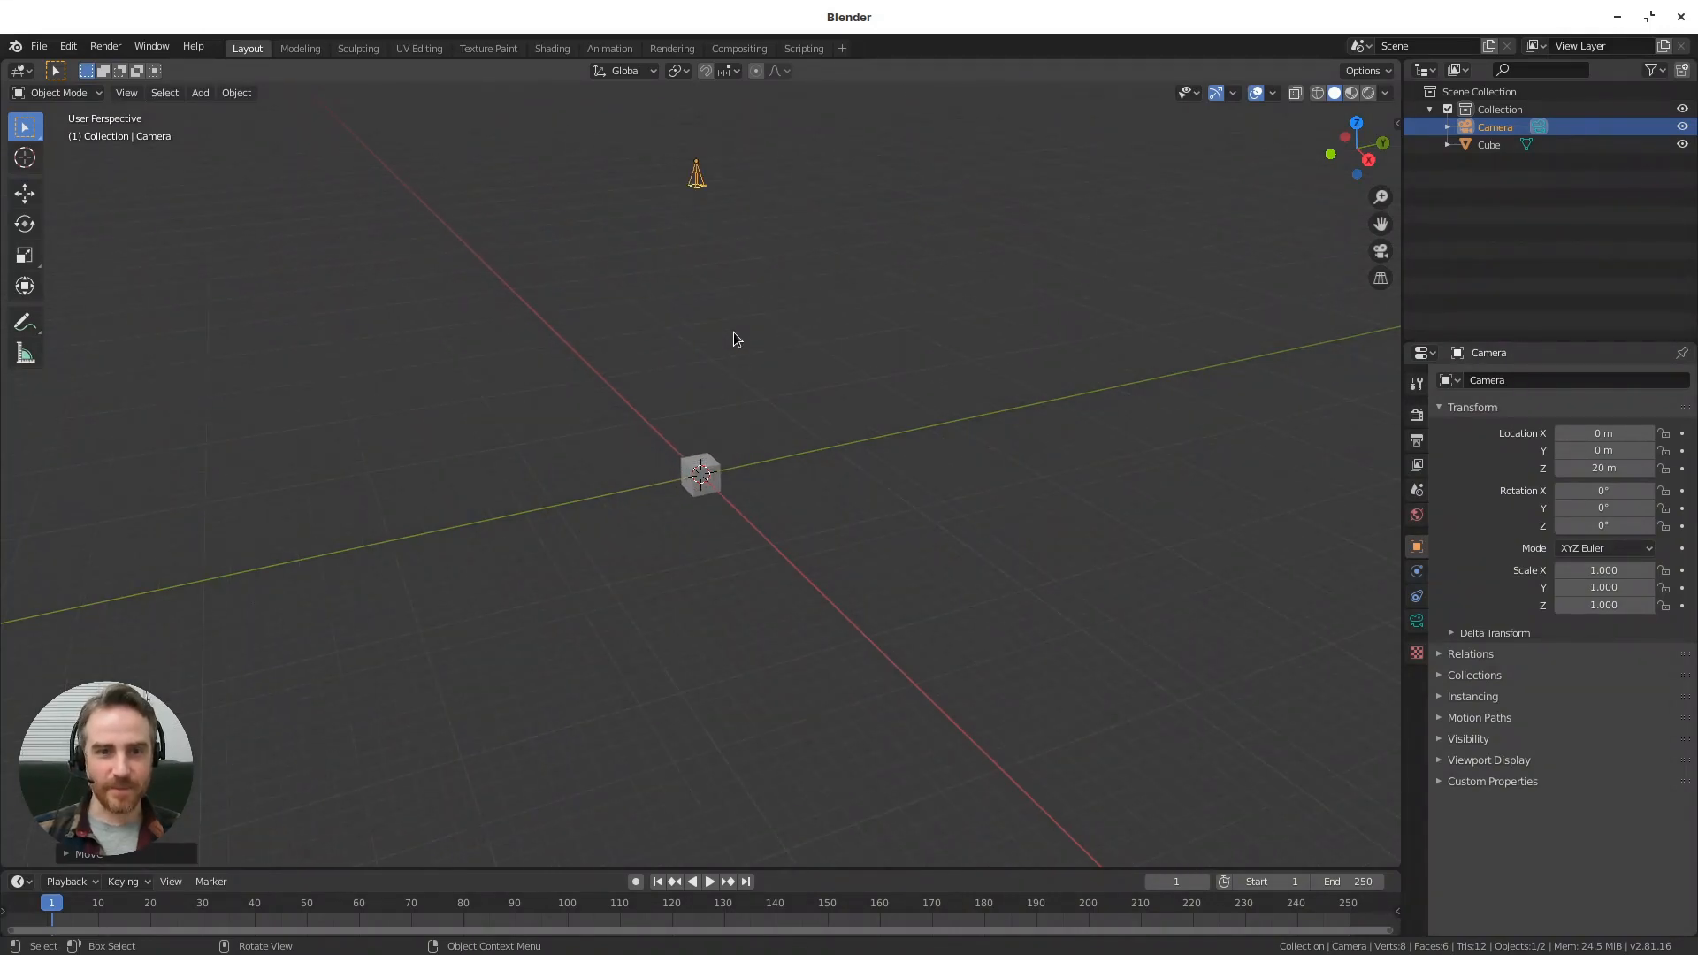
scroll(716, 279, "up", 1)
scroll(728, 288, "down", 1)
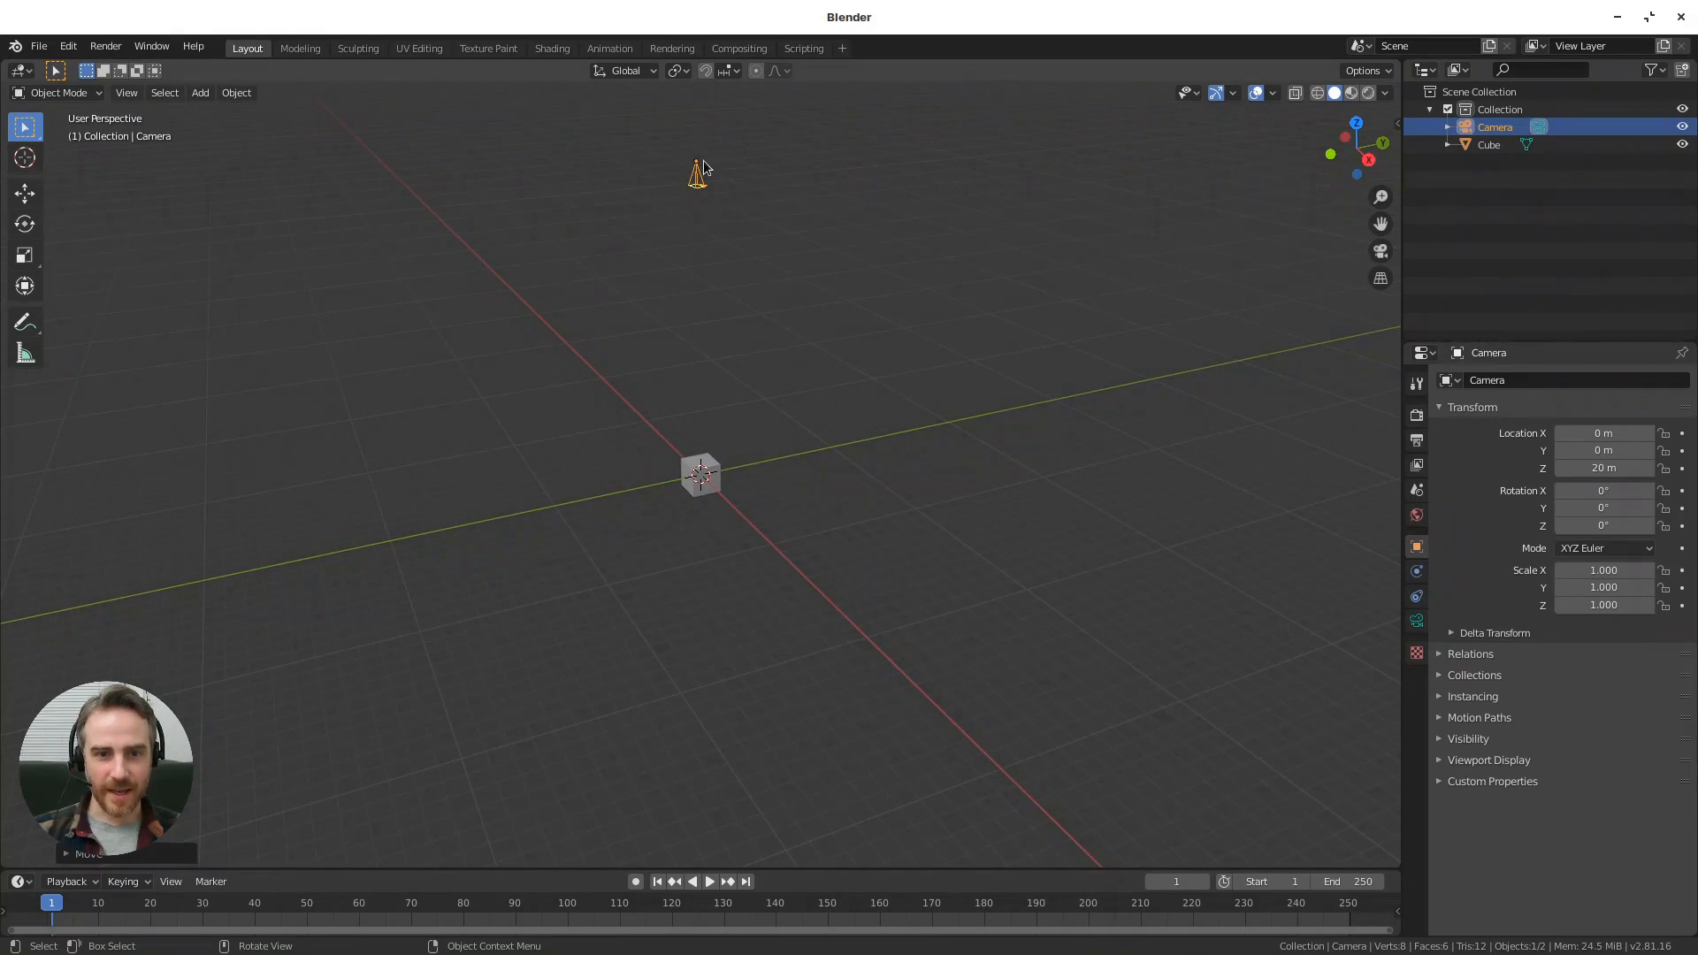
scroll(702, 379, "up", 1)
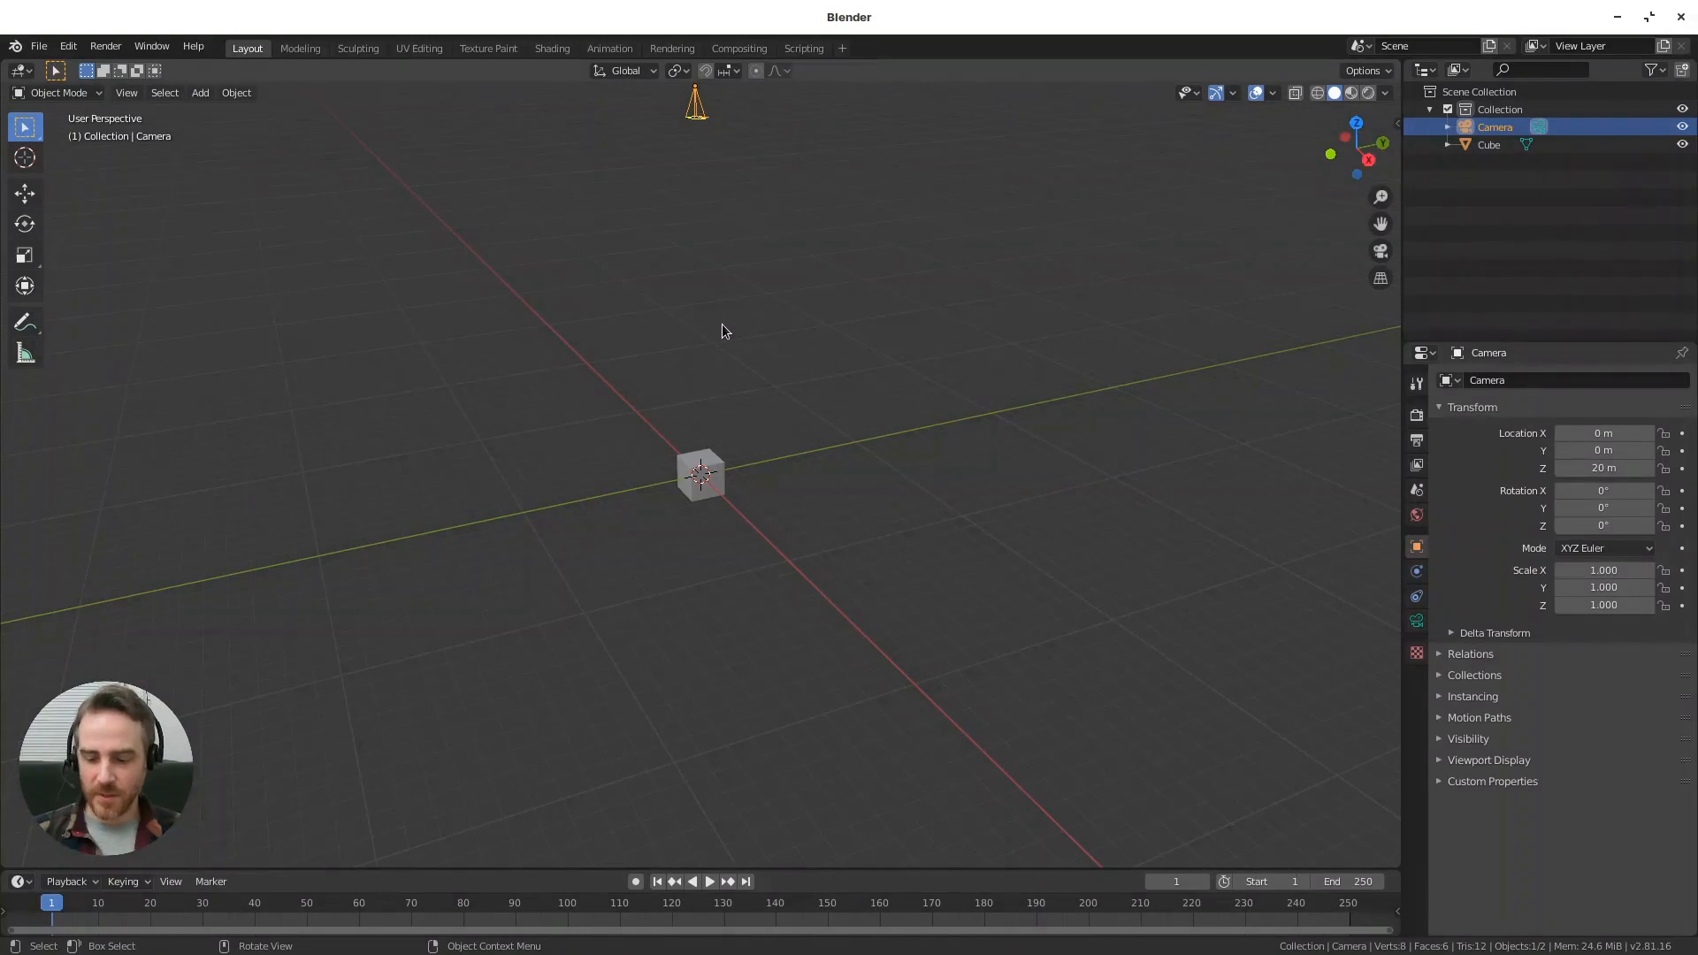
- Look through the camera, compare orbiting with panning from that view, and return to the camera view
key("KP_0")
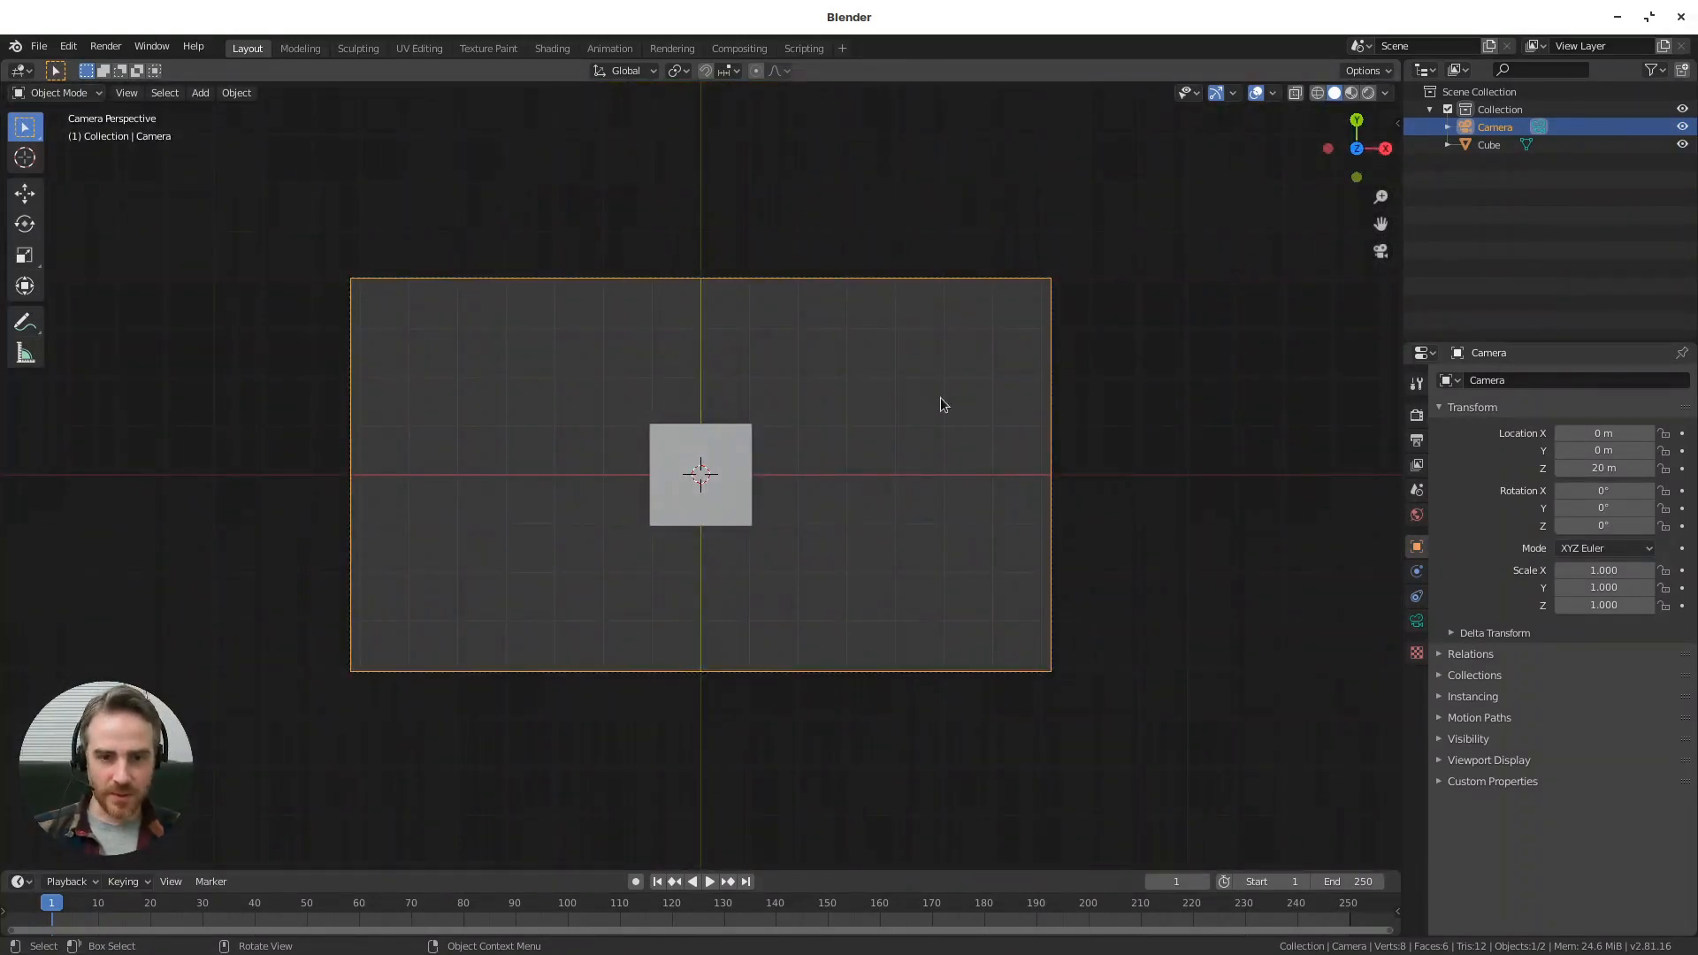
middle_click_drag(848, 479, 814, 379)
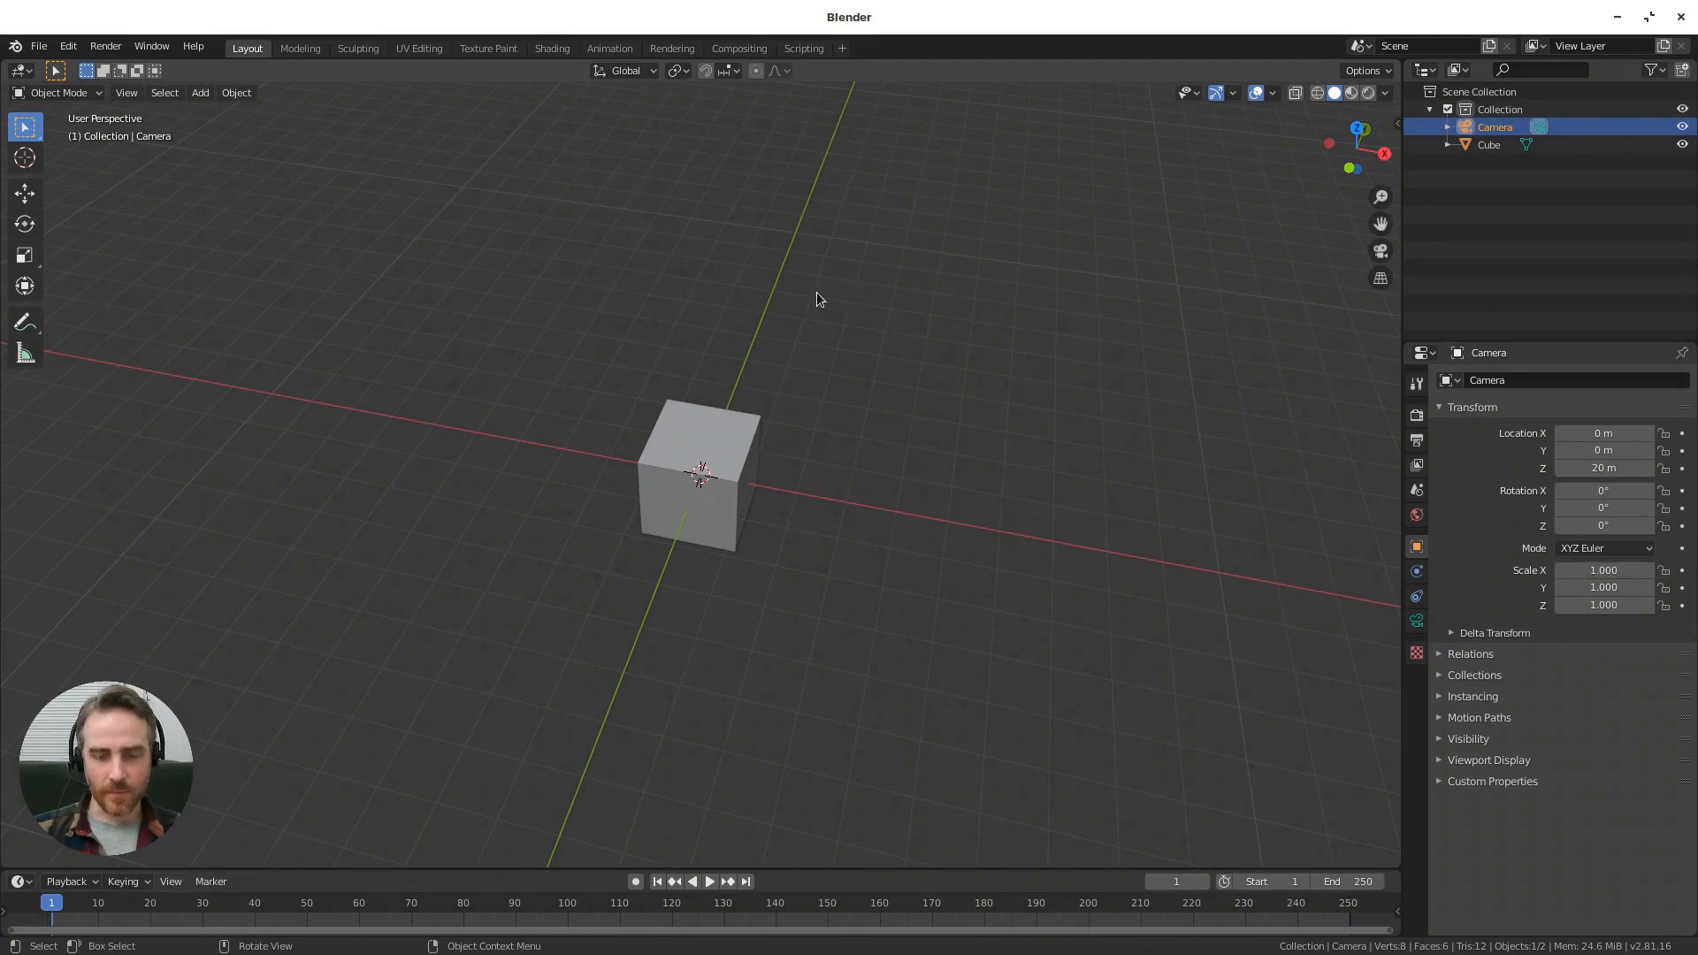
key("KP_0")
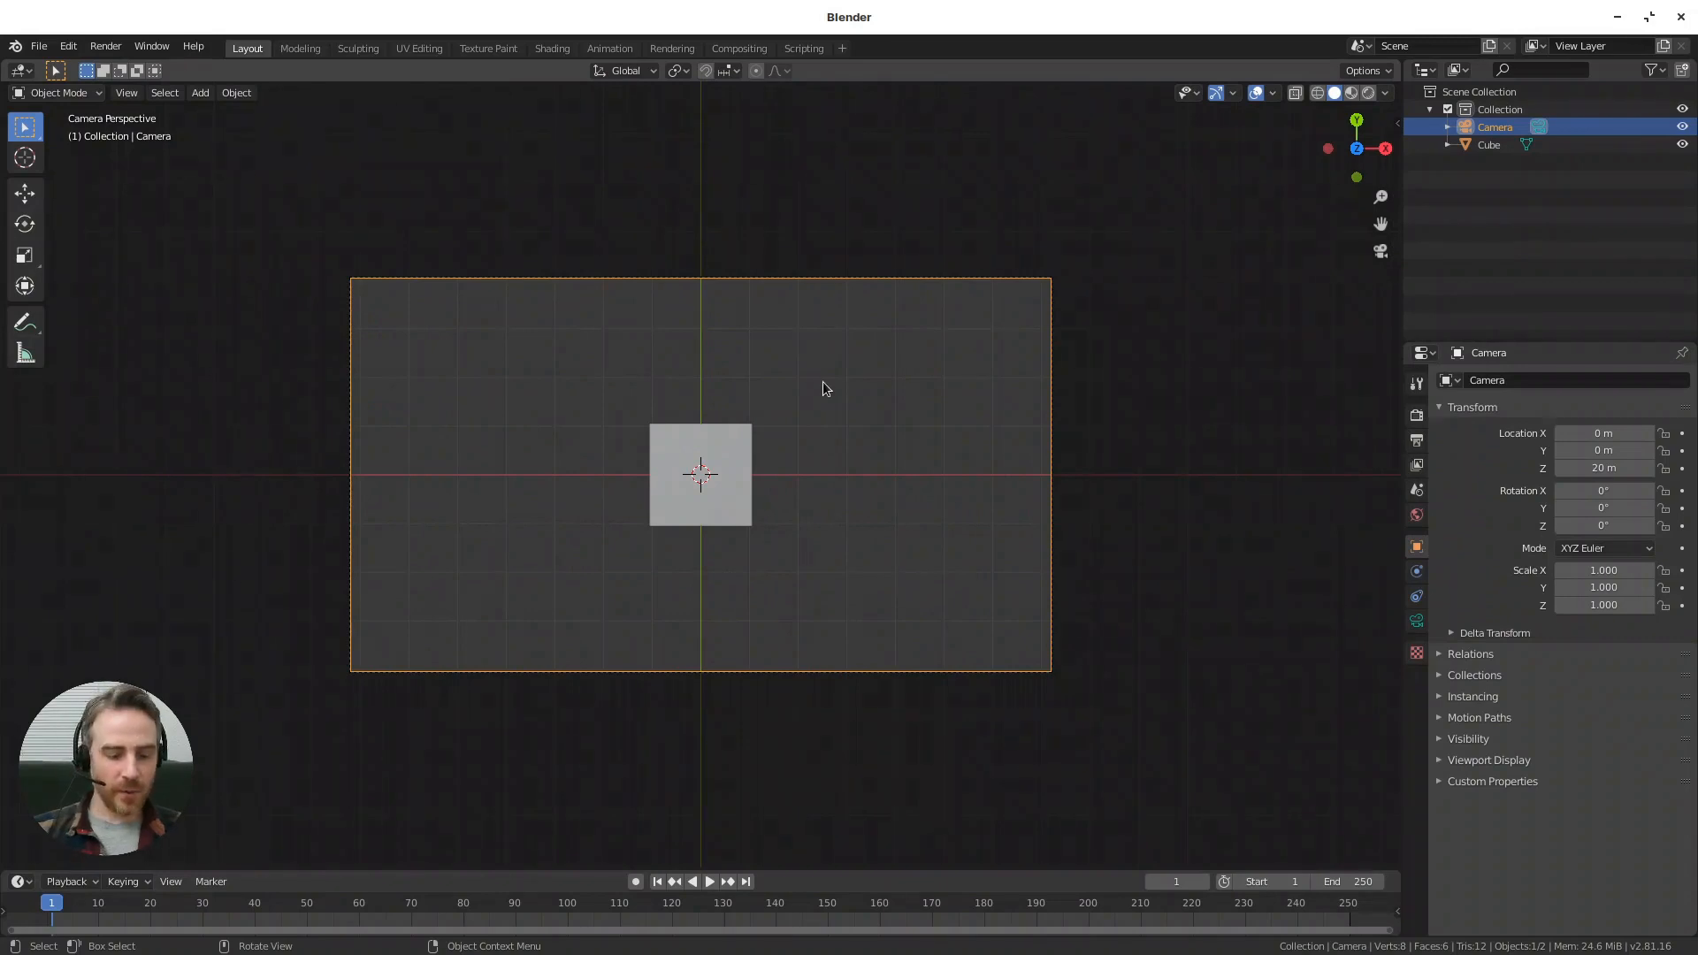
middle_click_drag(910, 374, 931, 343, "shift")
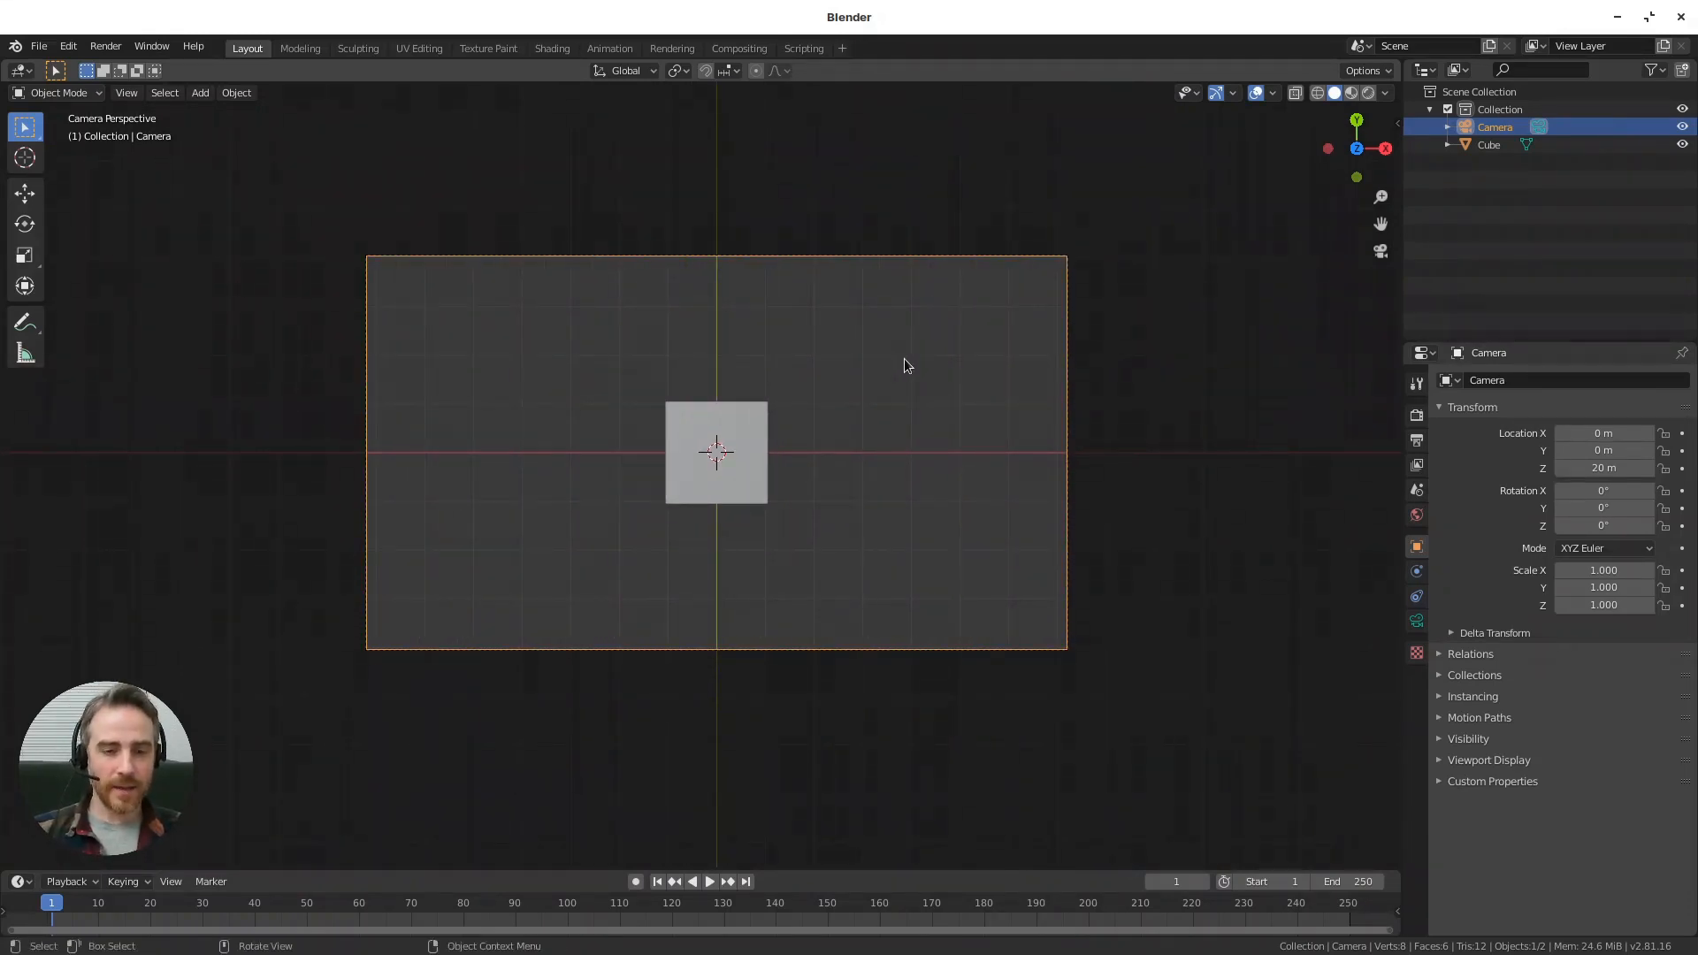
middle_click_drag(927, 426, 901, 400)
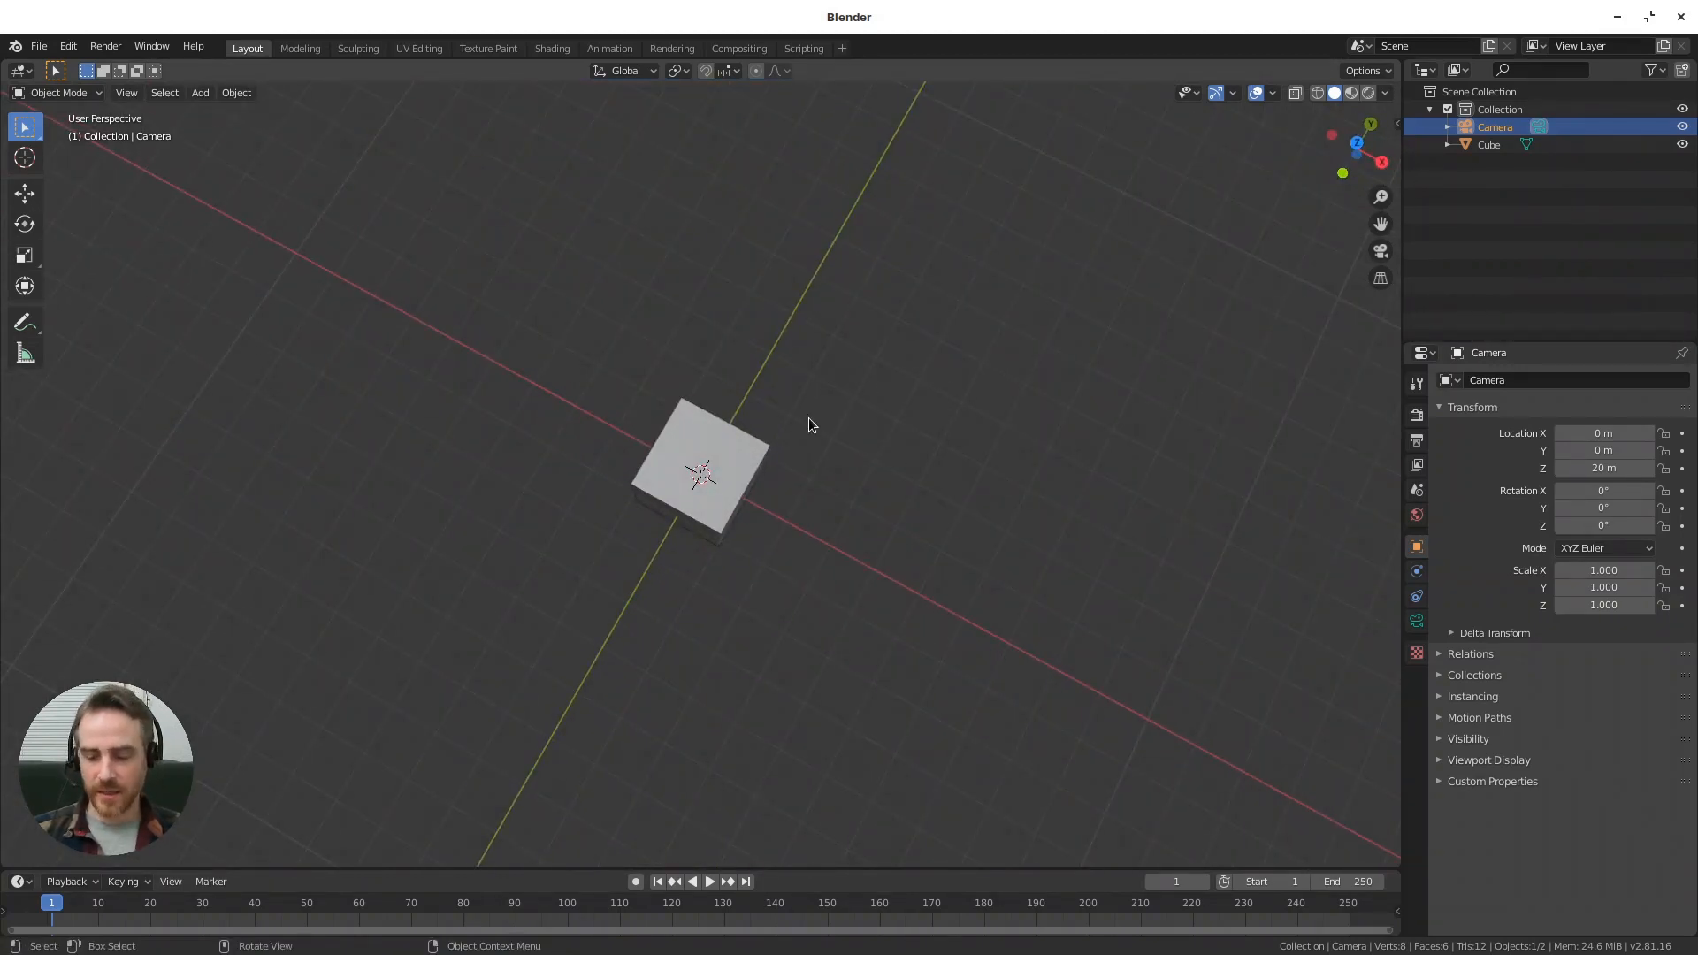
key("KP_0")
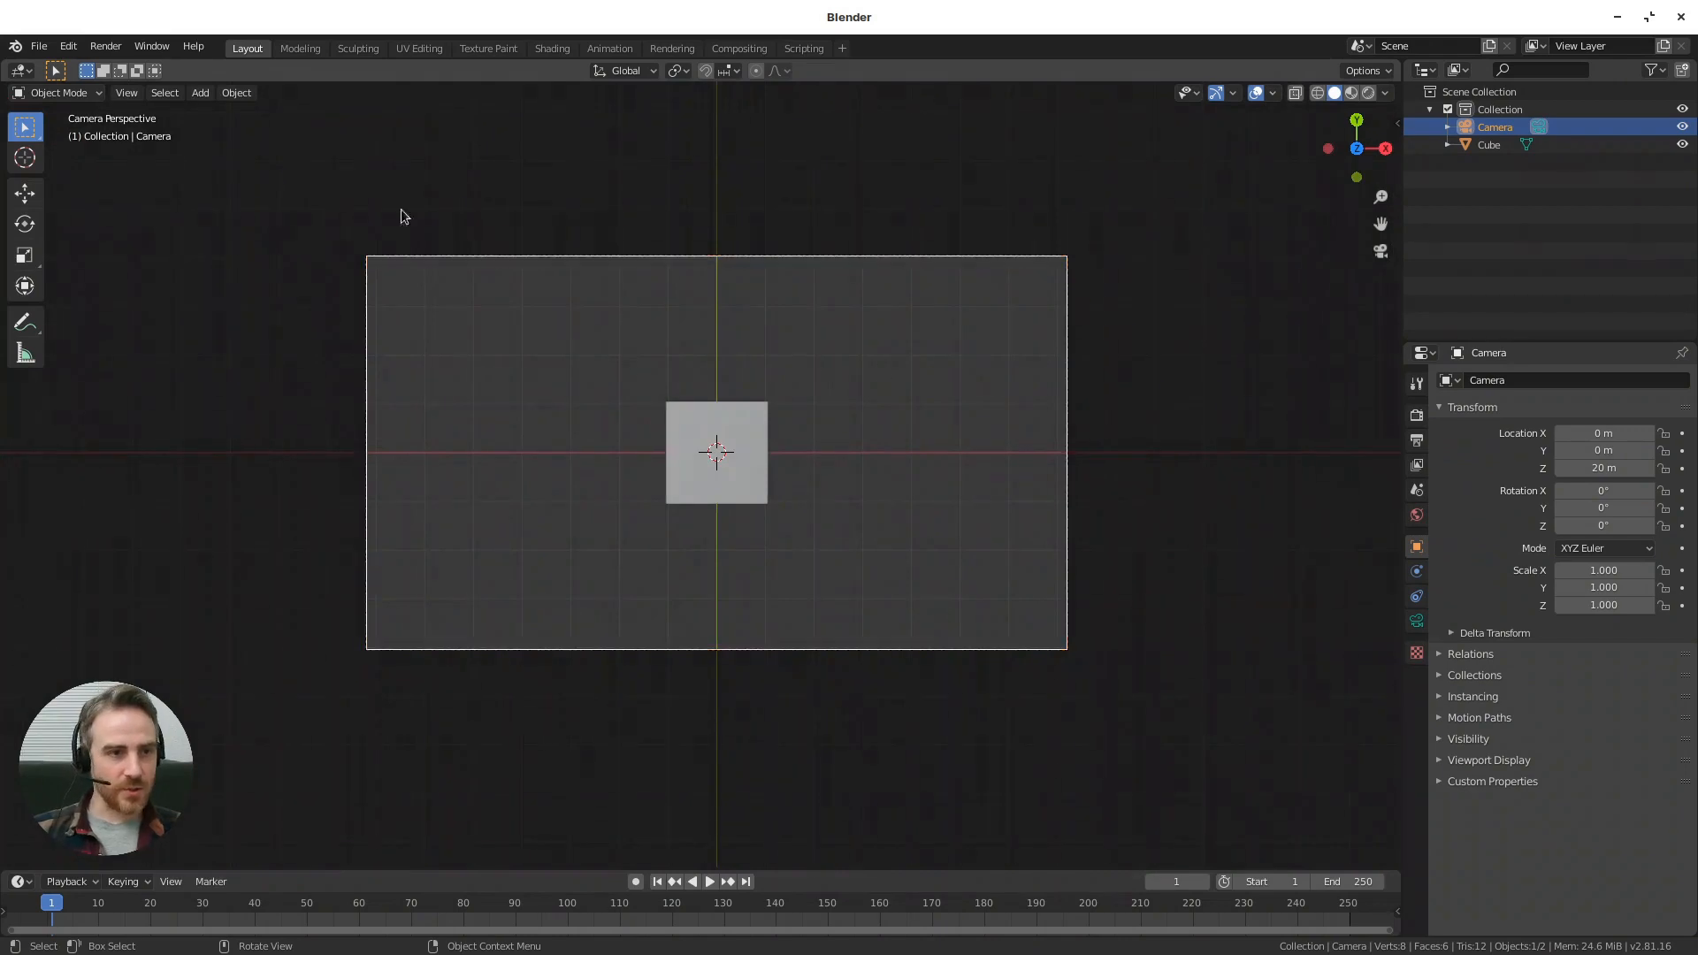
- Find "pan view" in the keymap preferences, reassign the 3D View's Pan View shortcut to Middle Mouse, and test it from the camera view
left_click(68, 46)
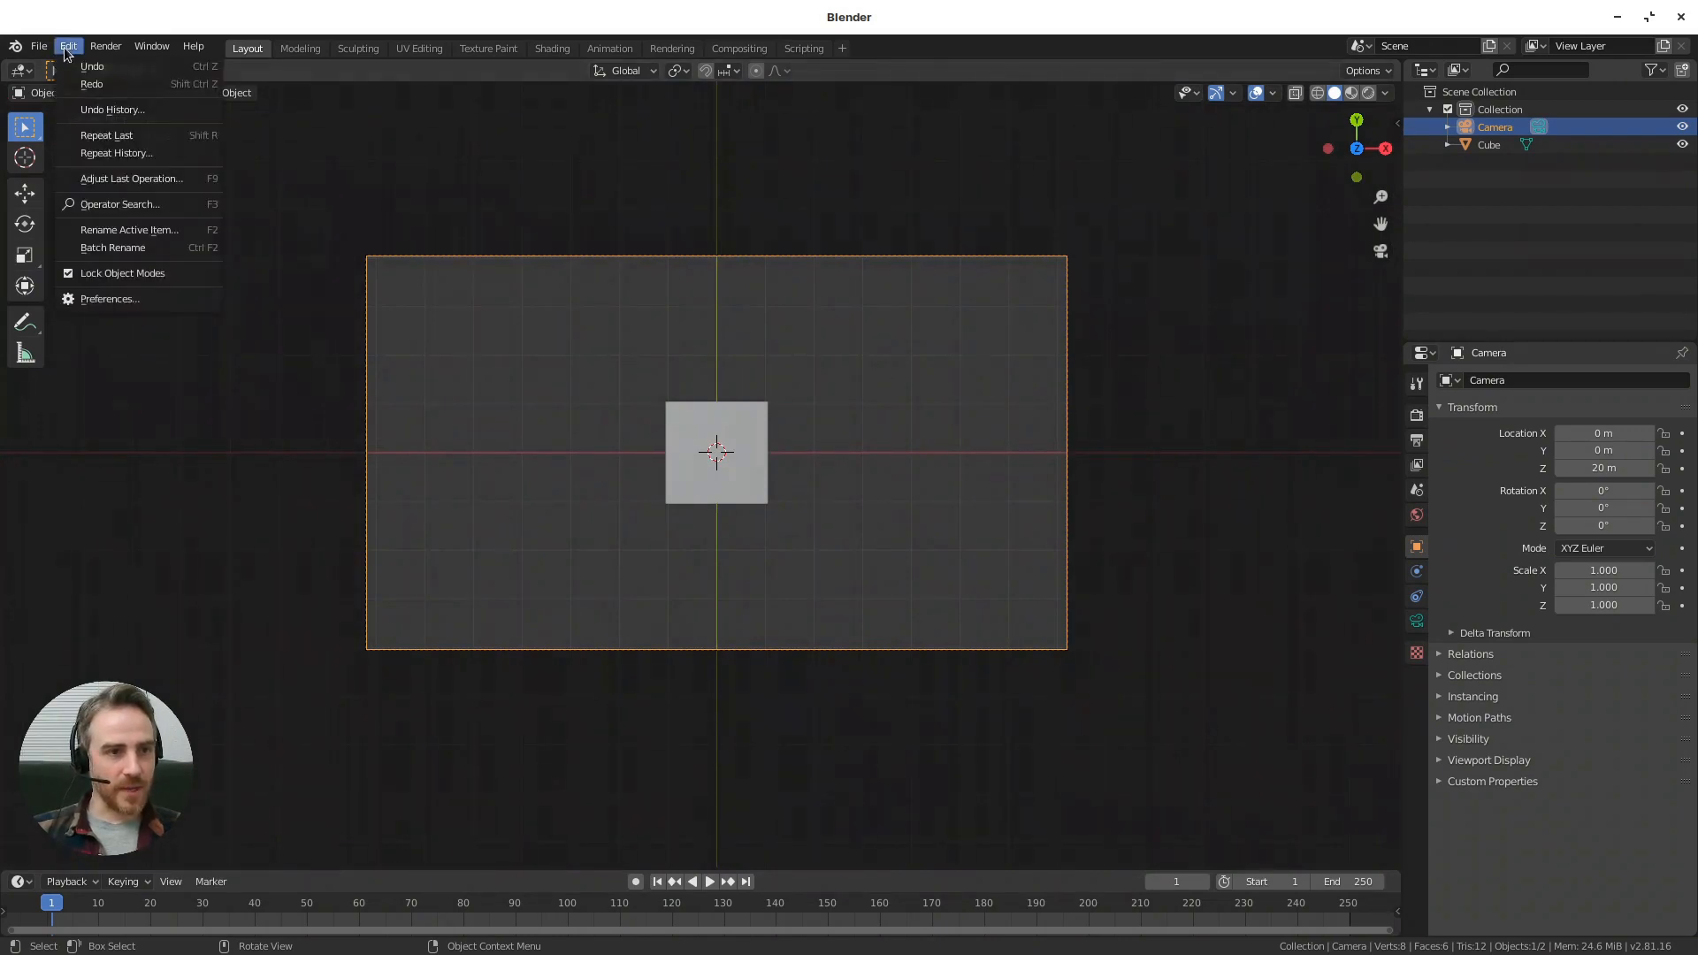
left_click(110, 297)
left_click(66, 336)
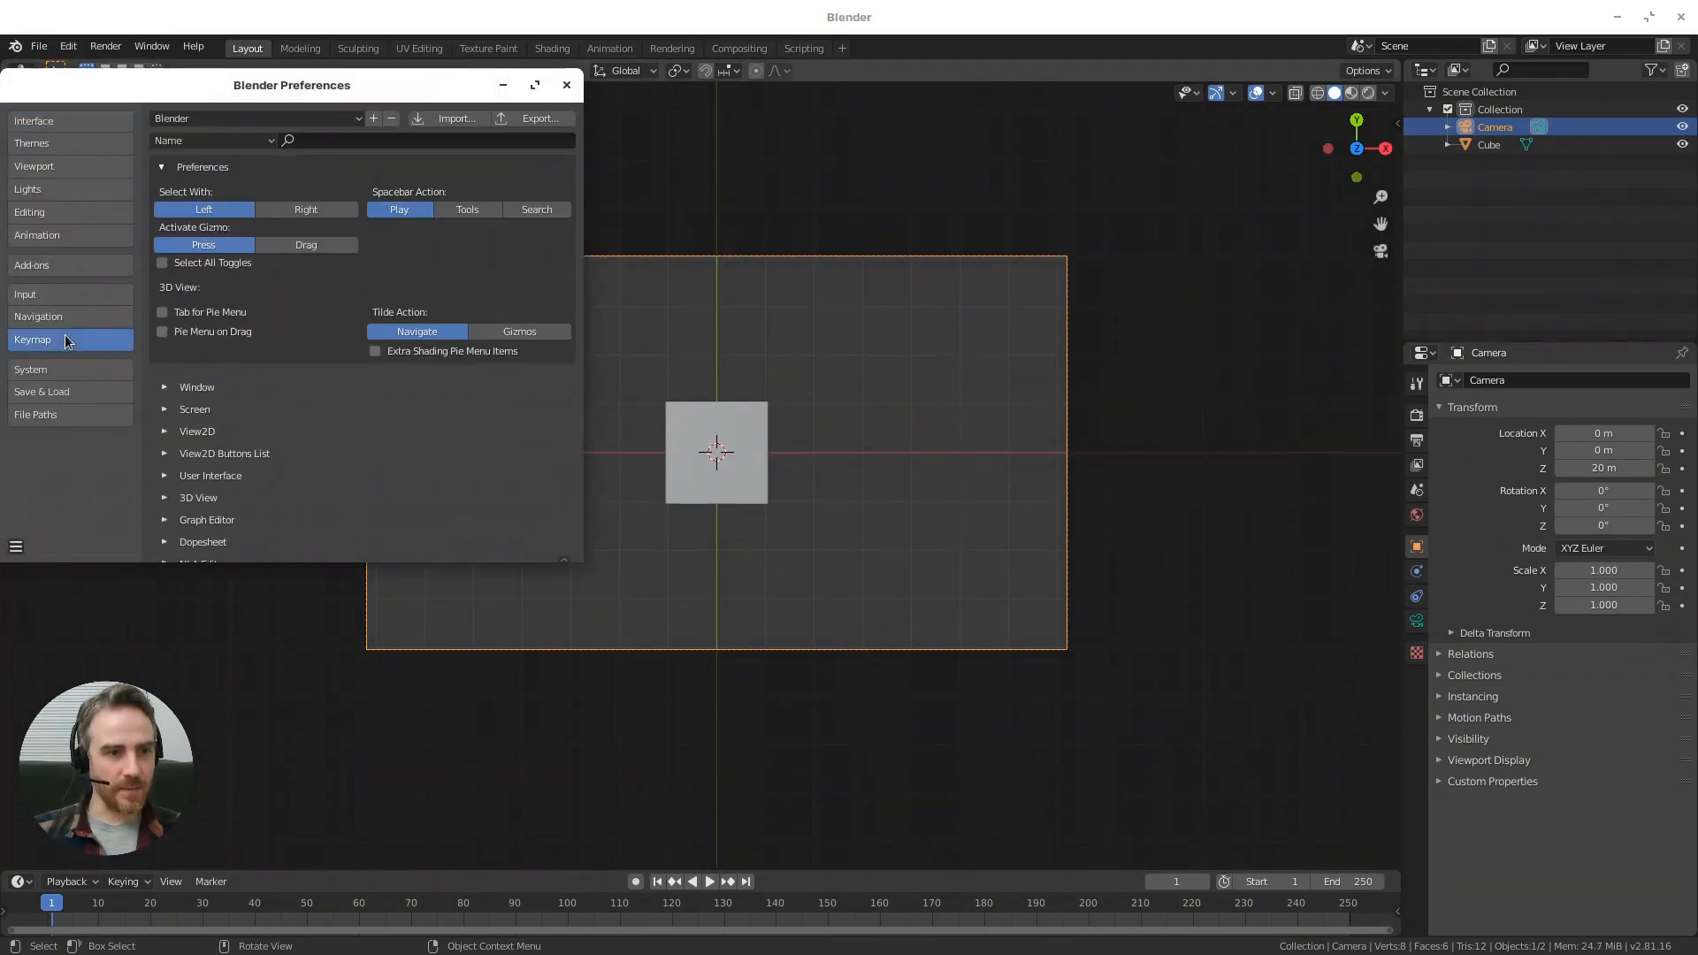
left_click(334, 141)
type("p")
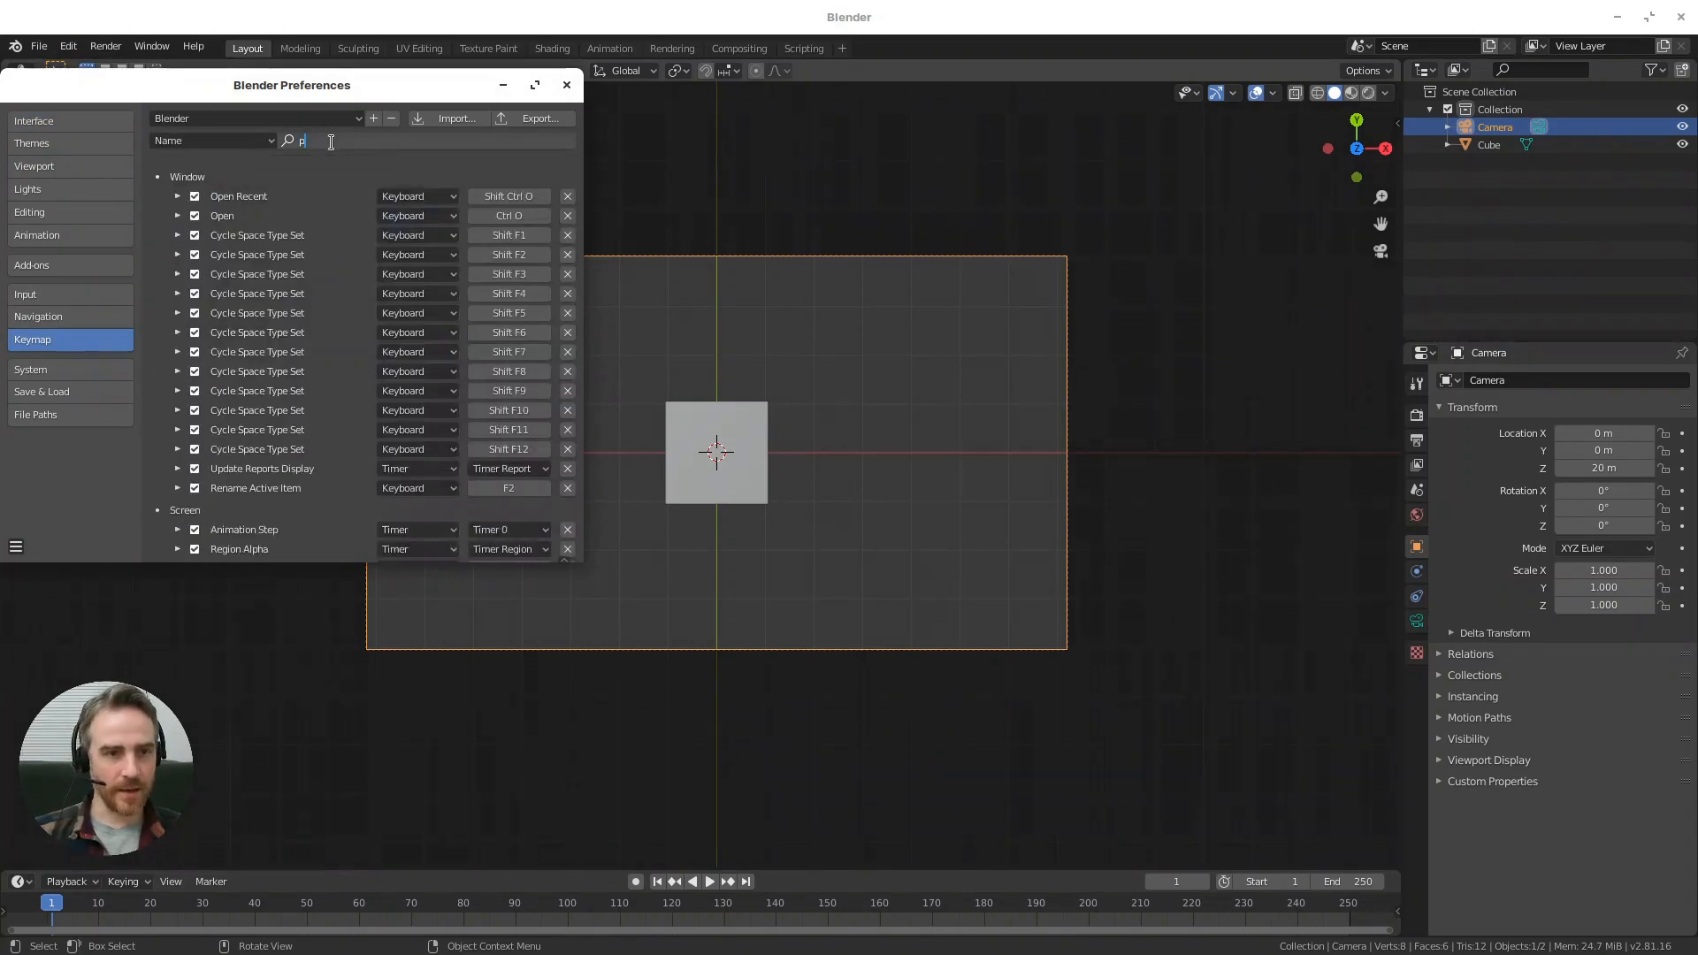
type("an view")
key("Return")
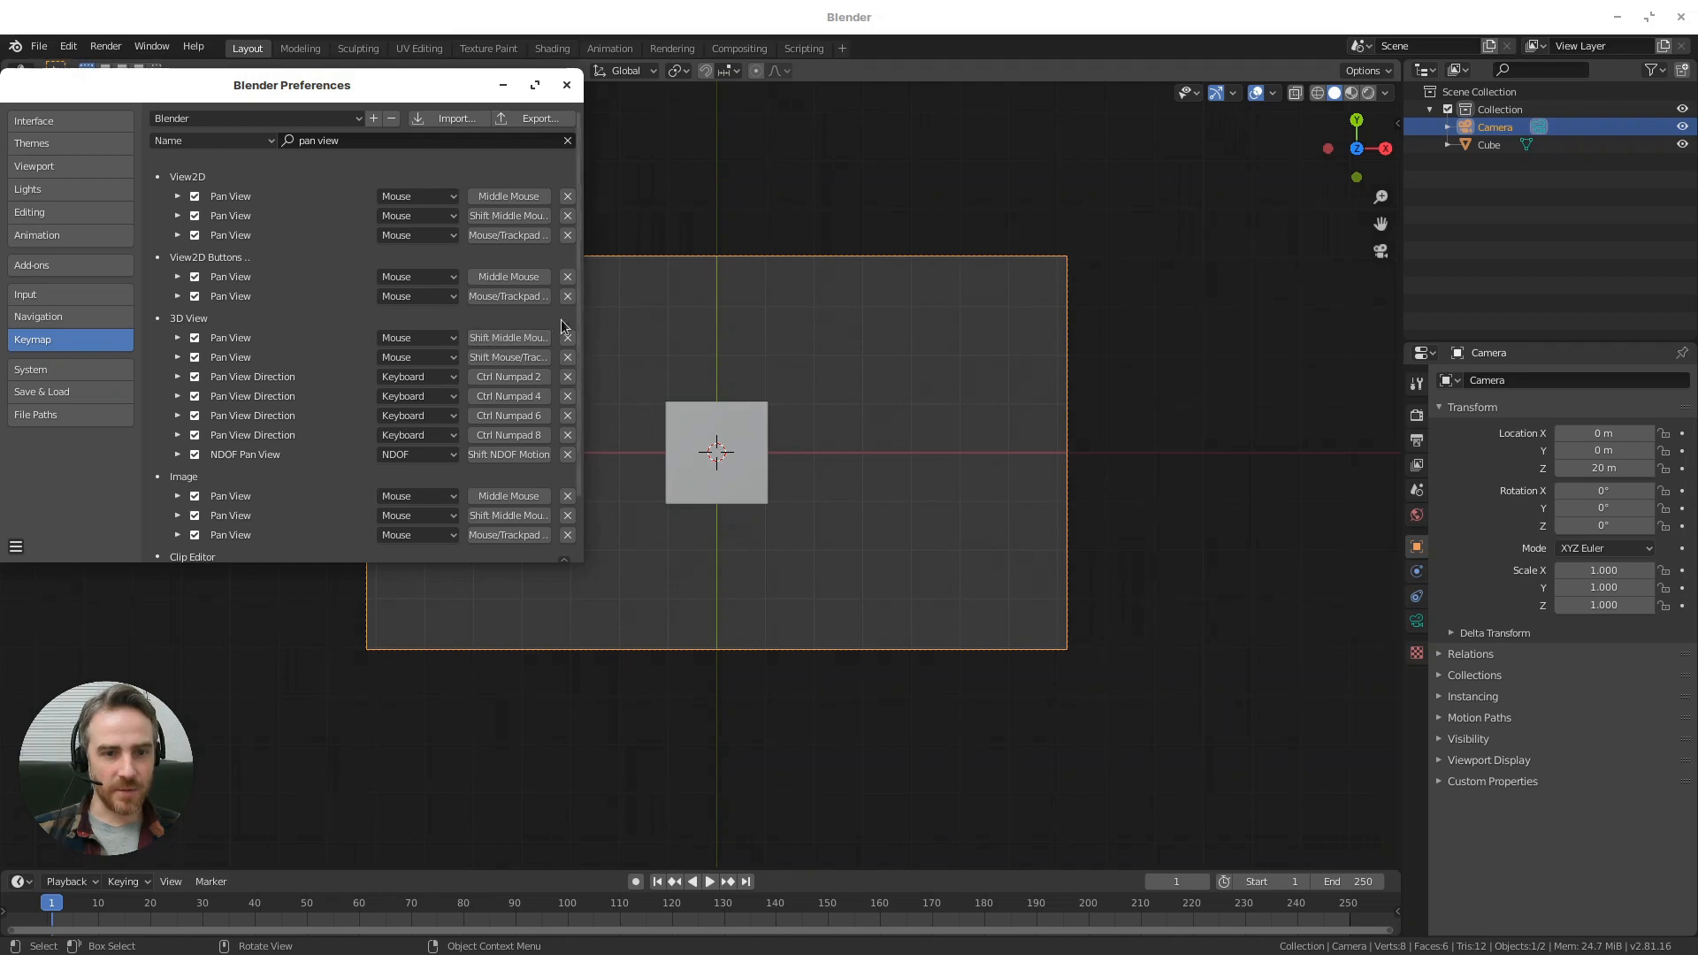
left_click_drag(581, 315, 656, 307)
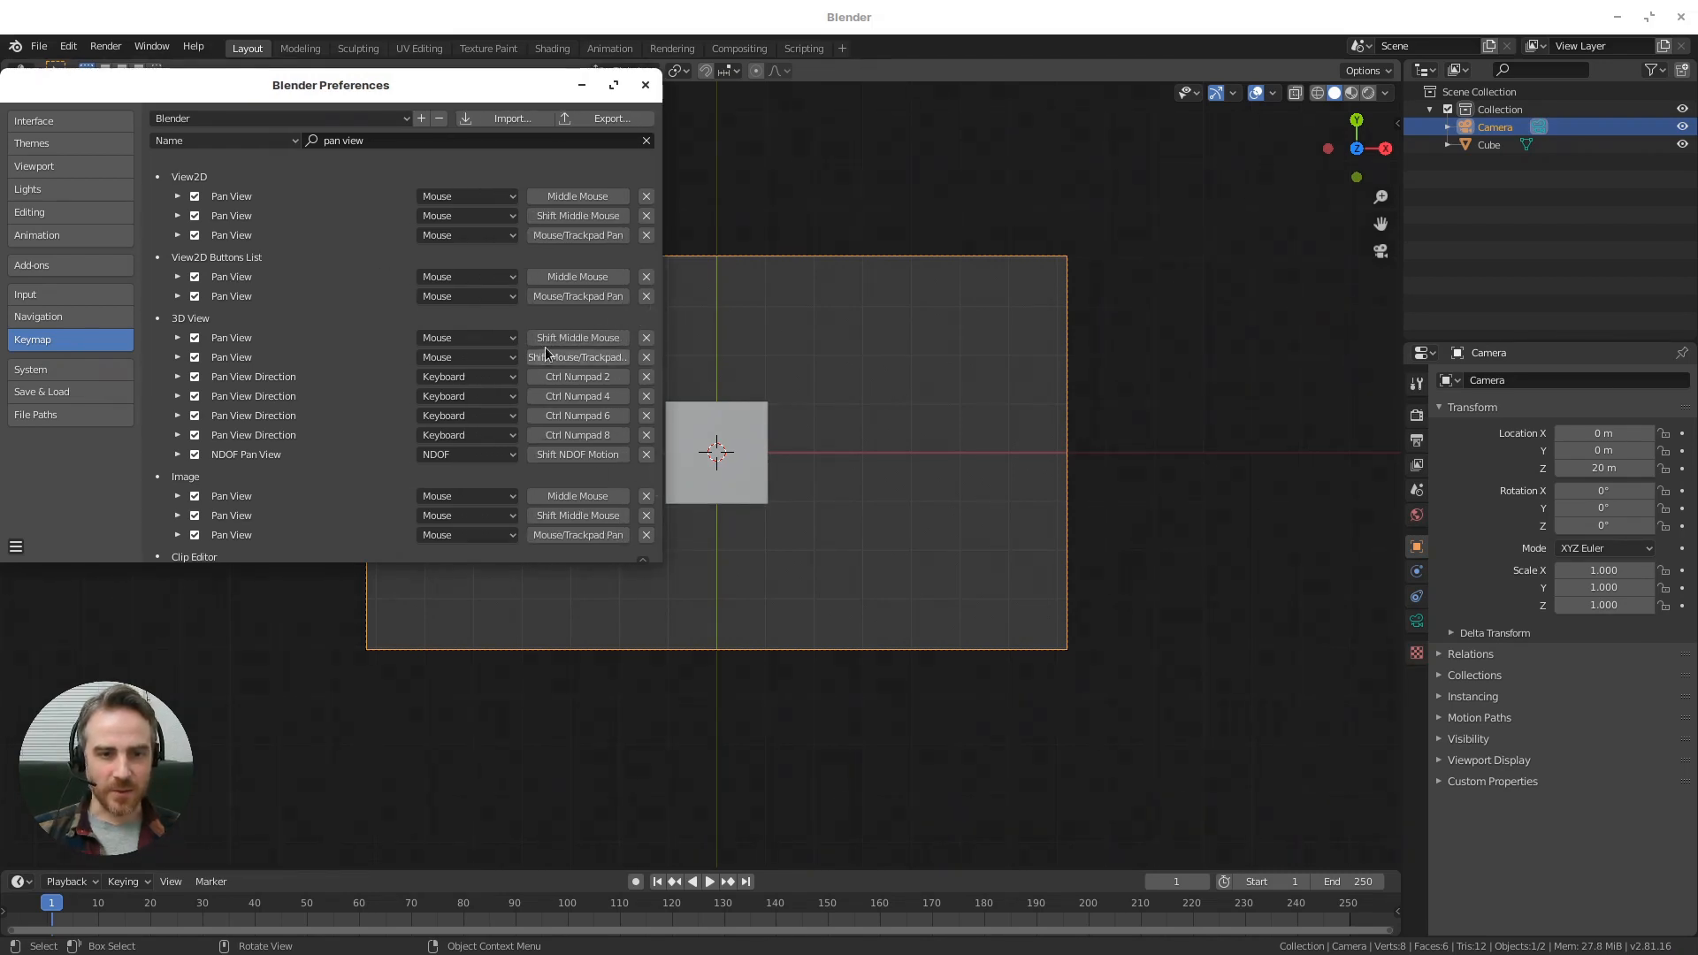
left_click(578, 338)
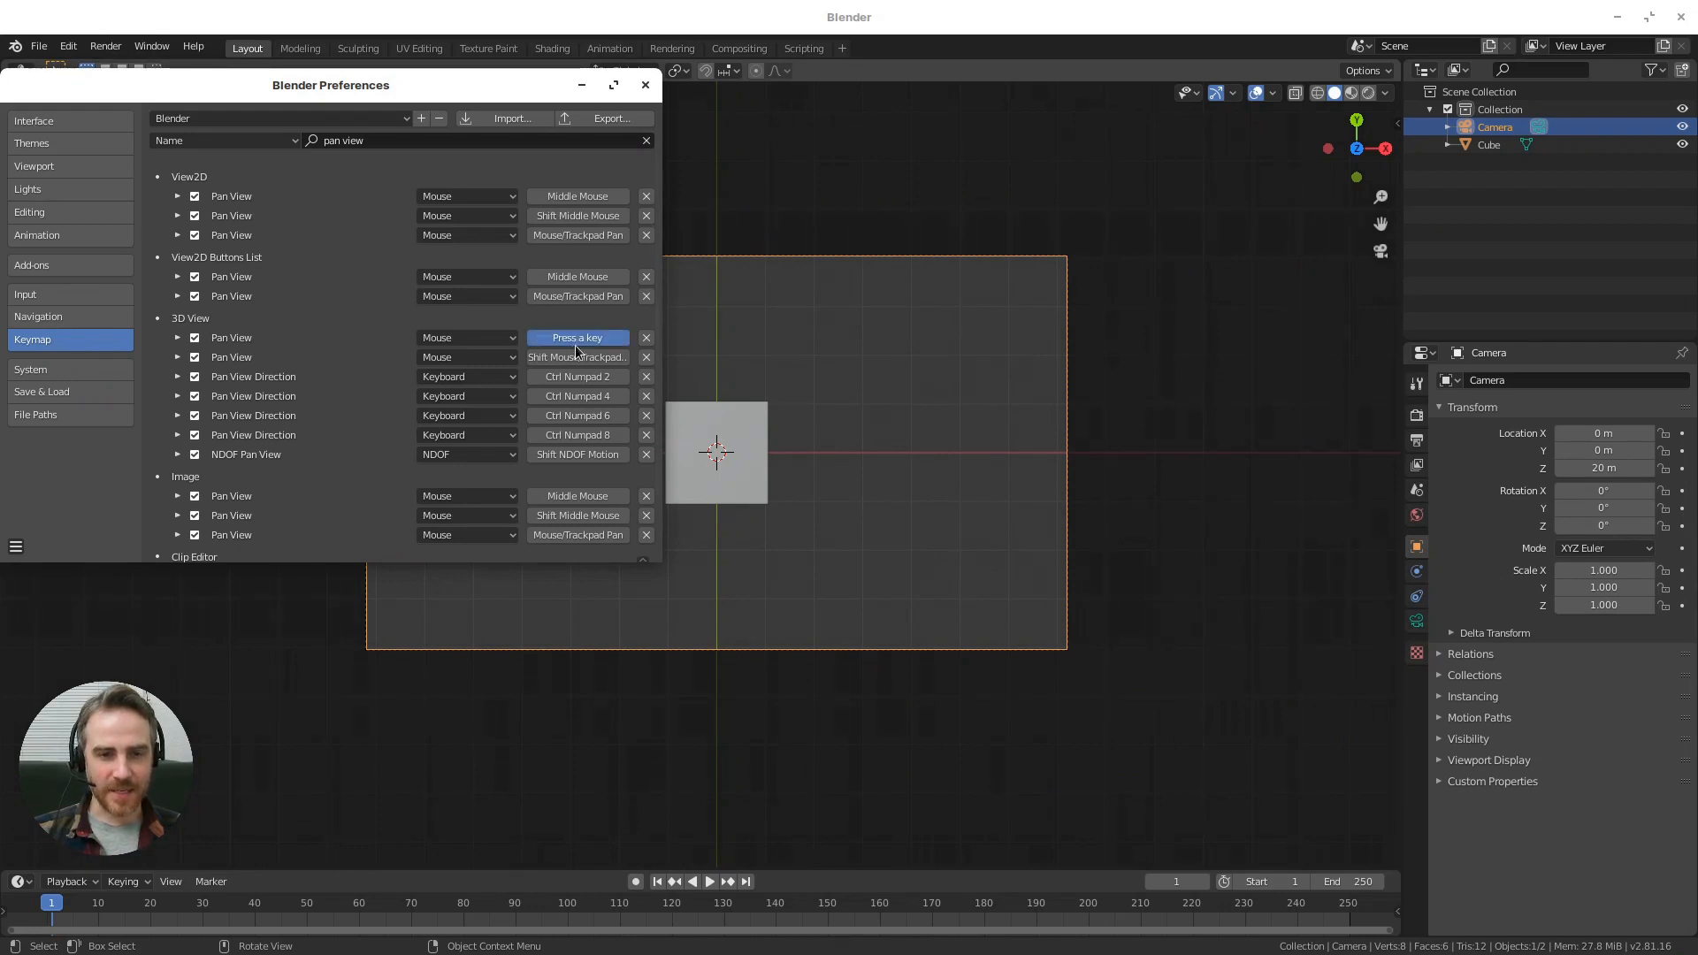
middle_click(580, 338)
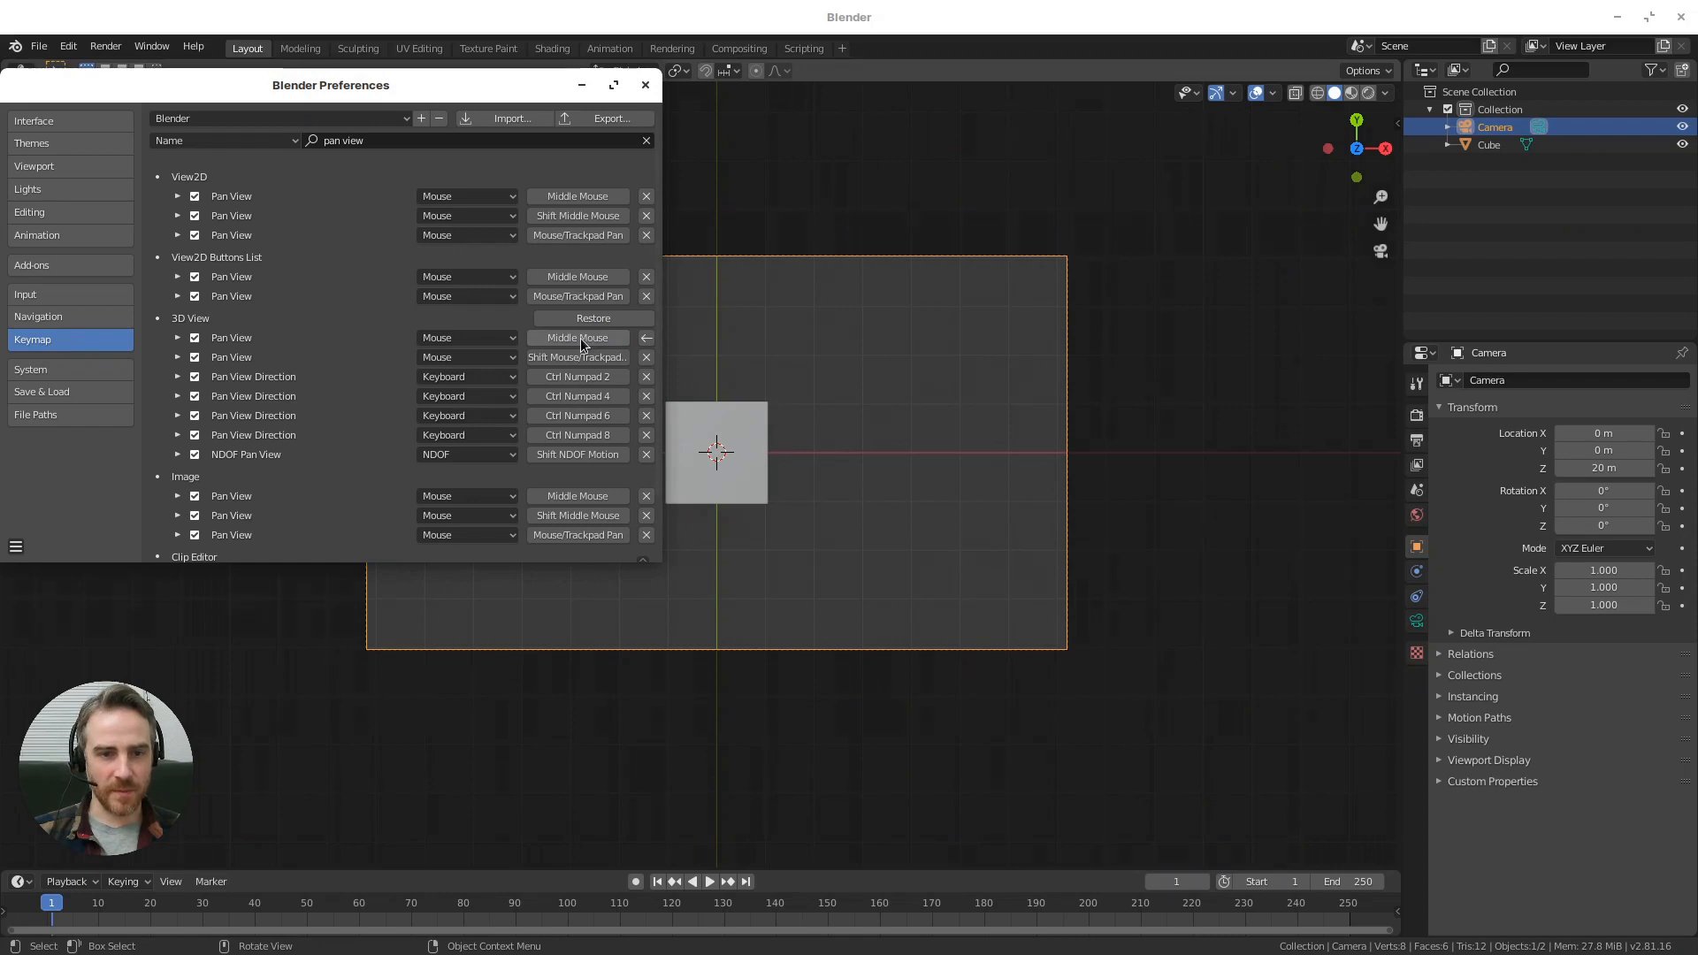
middle_click_drag(965, 439, 955, 343)
key("KP_0")
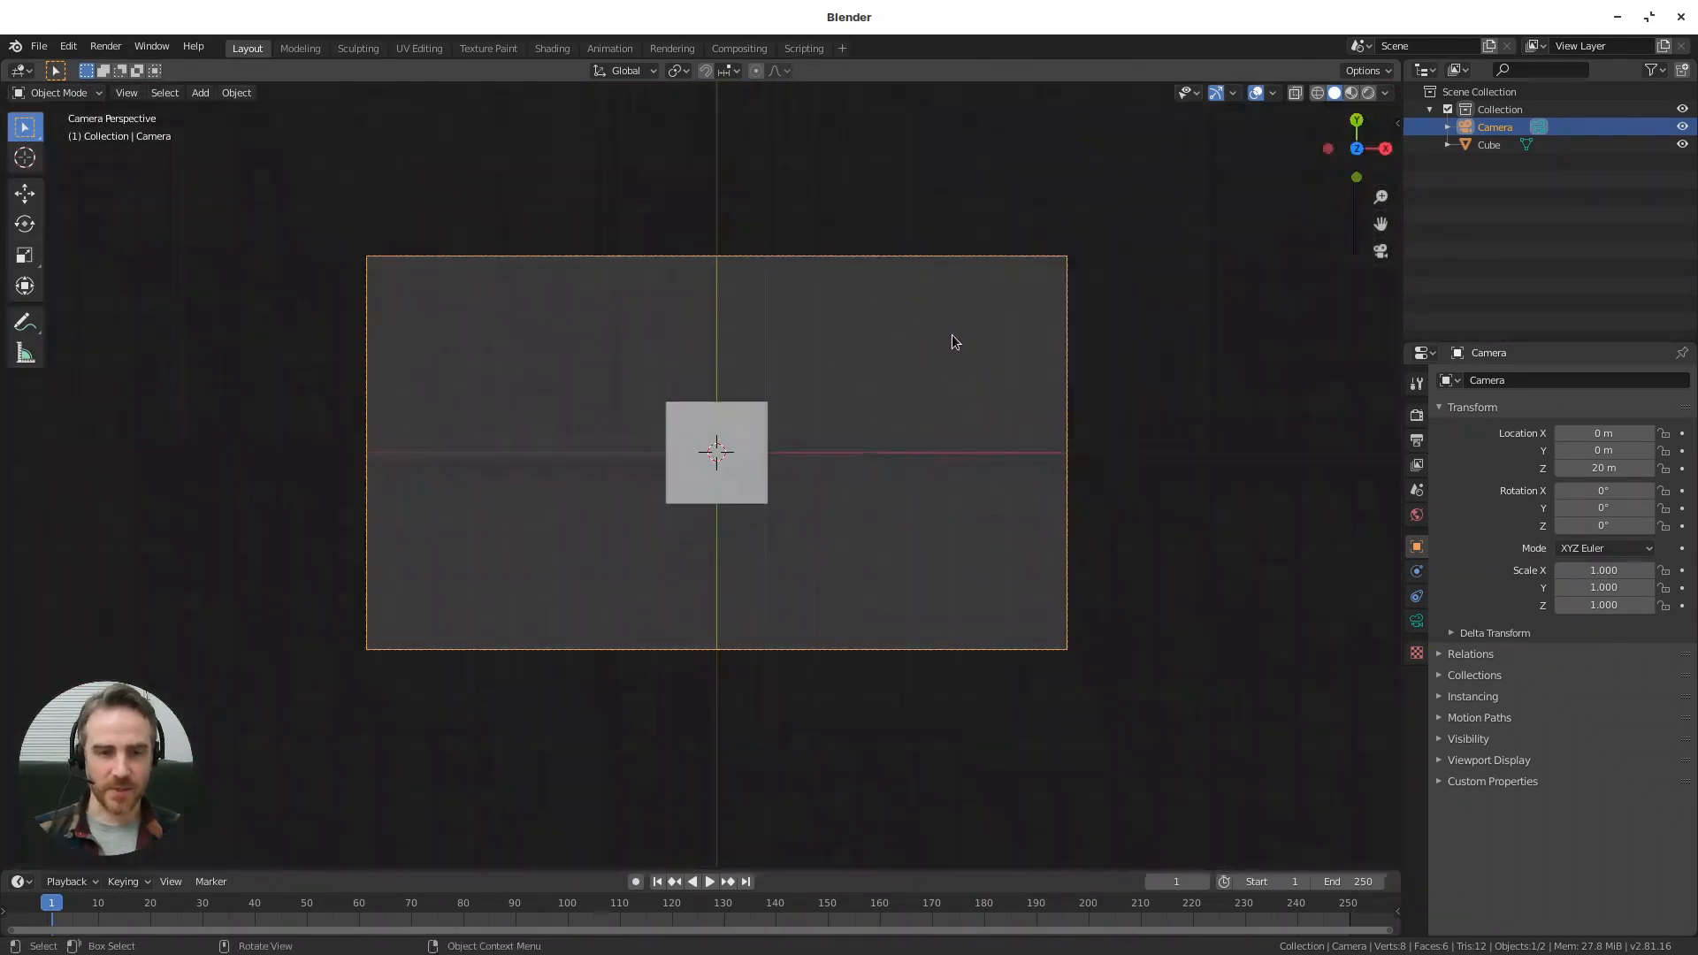
- Find "rotate view" in the keymap preferences, reassign the 3D View's first Rotate View shortcut to Shift Middle Mouse, and test it from the camera view
key("alt+Tab")
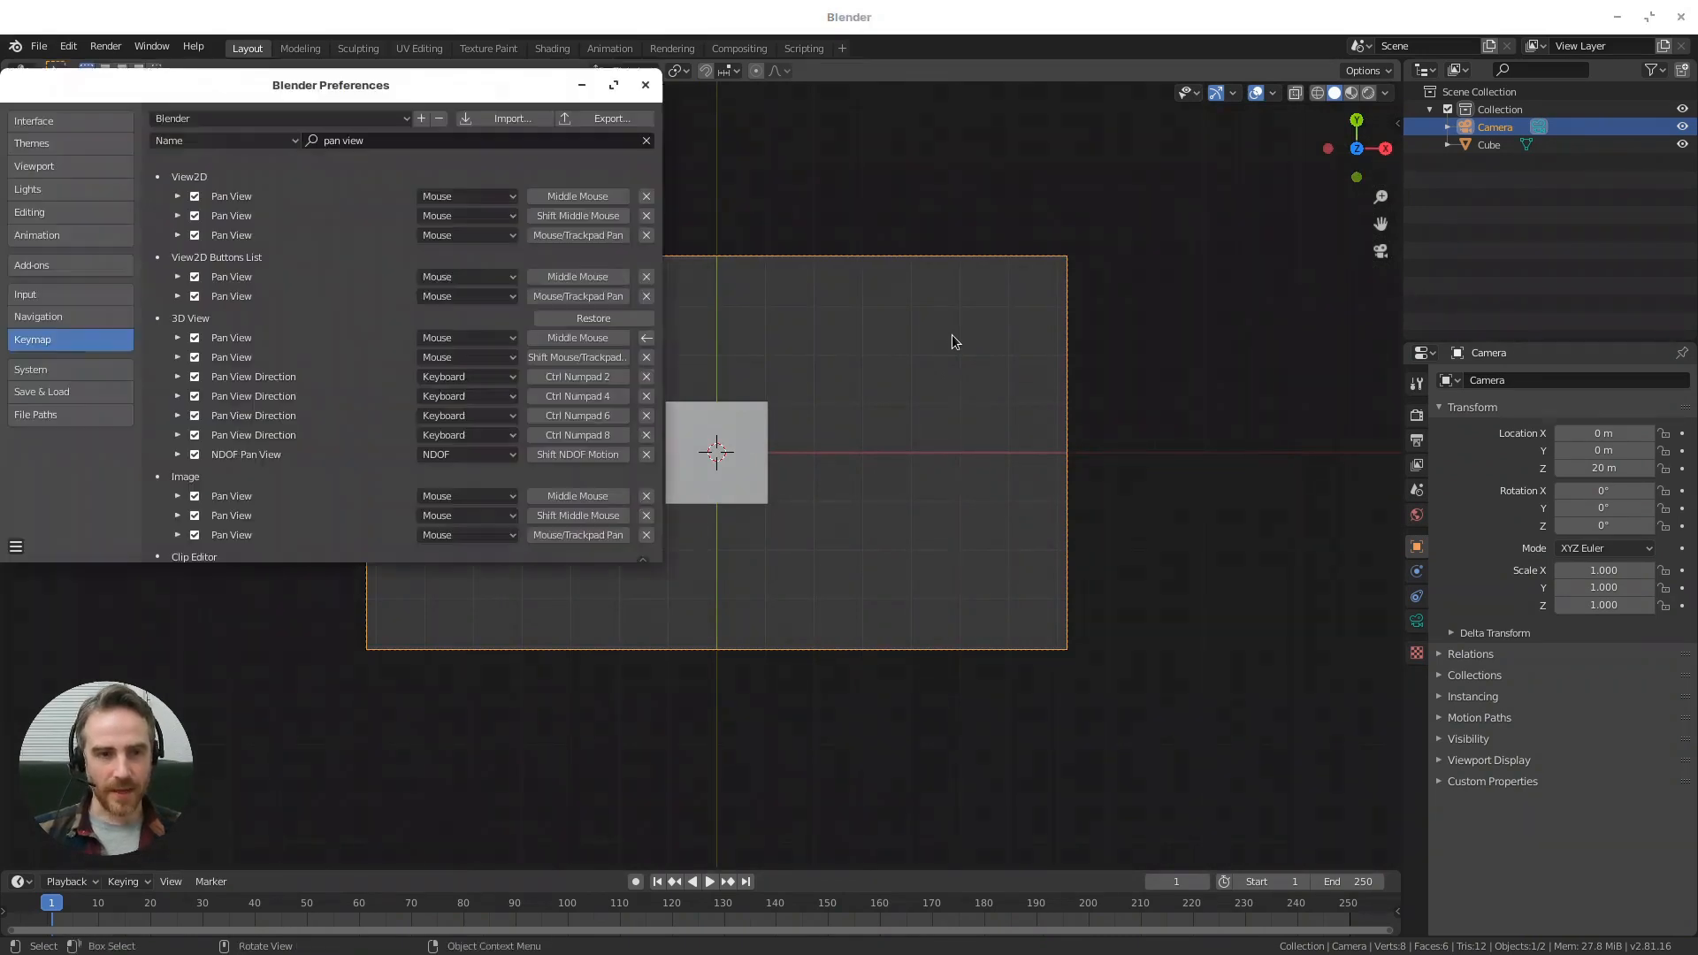
left_click(329, 141)
left_click(326, 143)
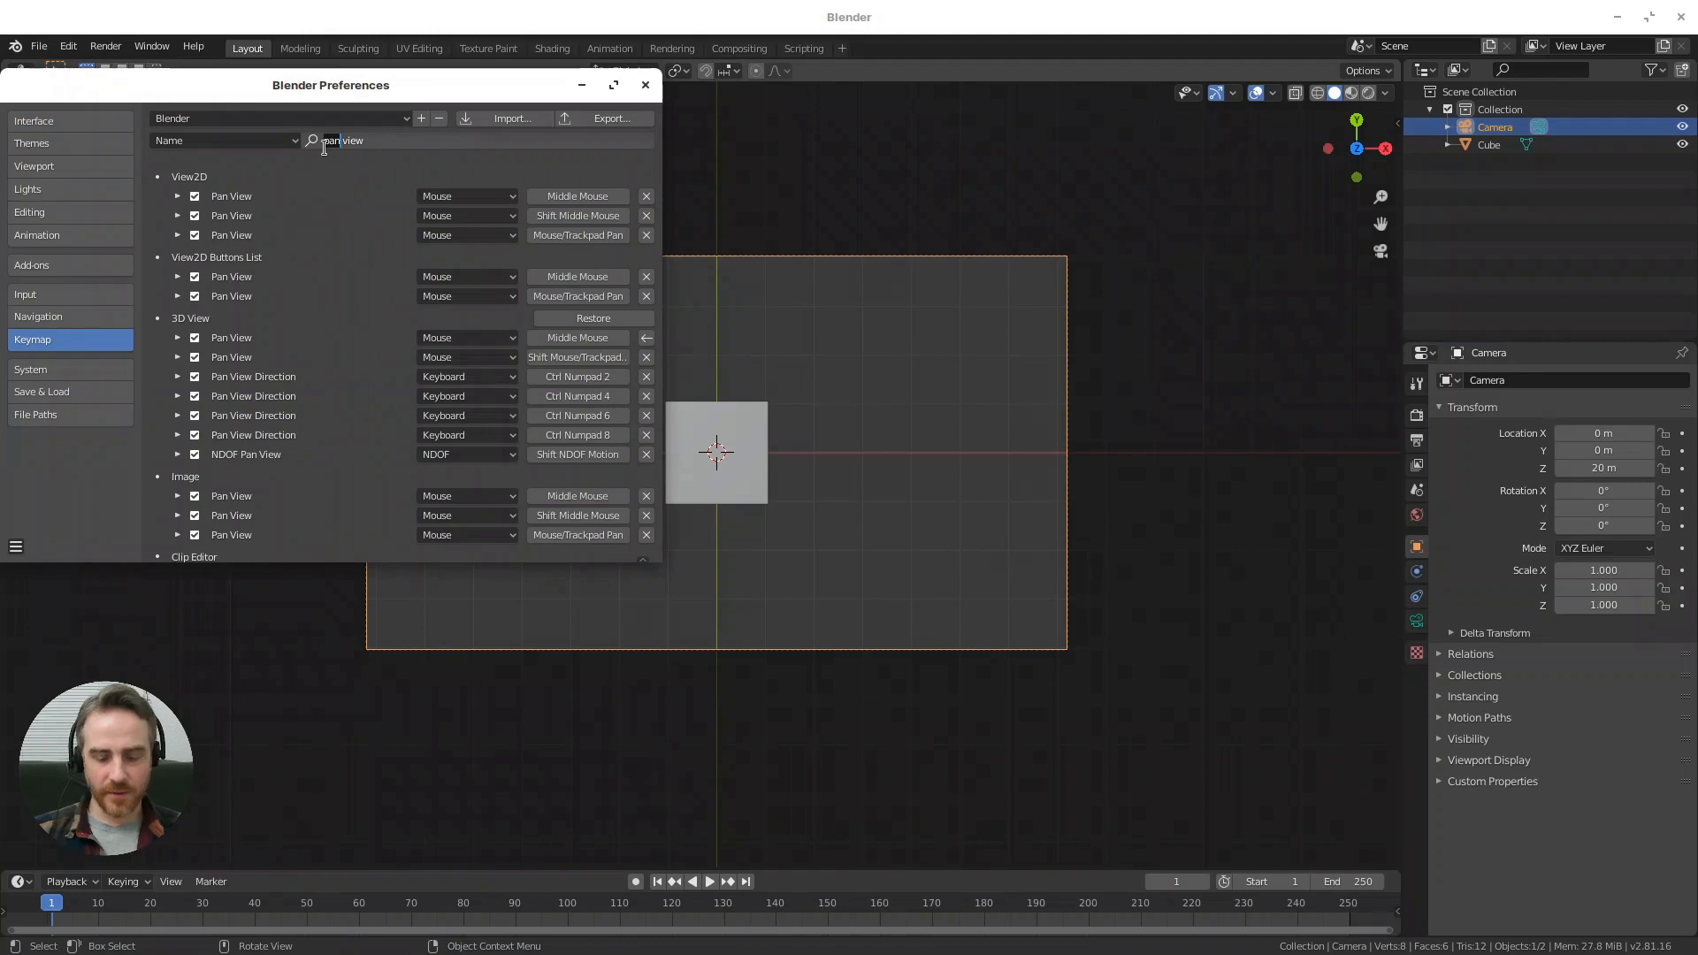
key("Delete")
key("Delete")
key("Delete")
type("rotate")
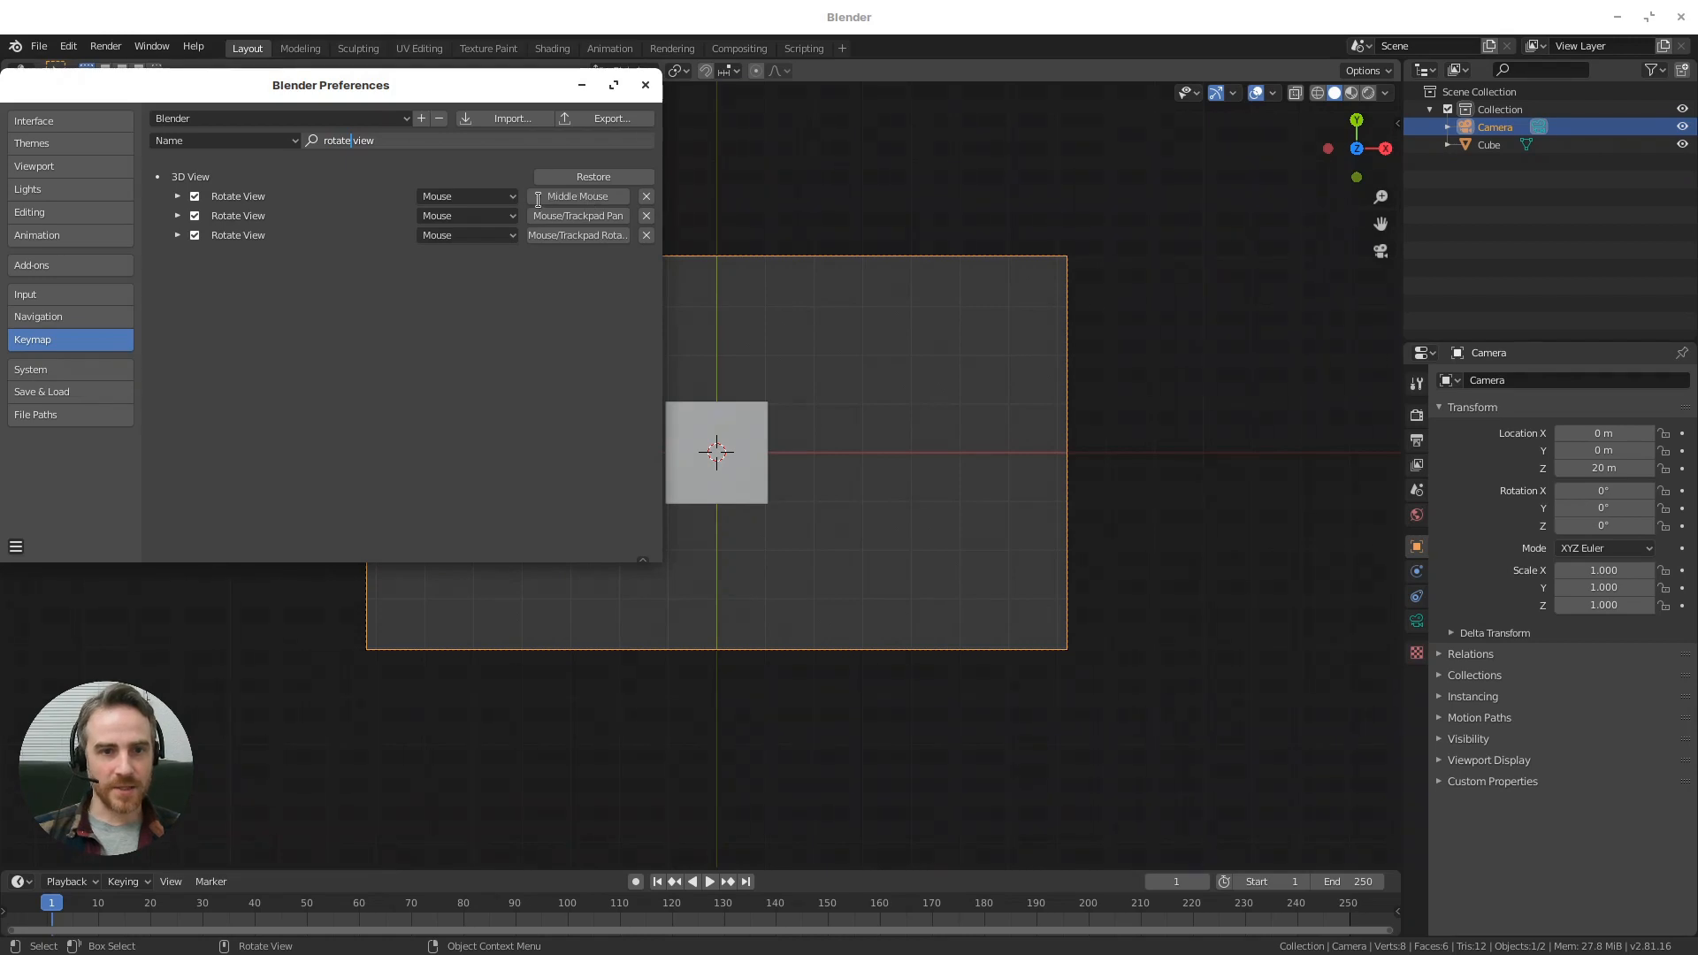
left_click(544, 250)
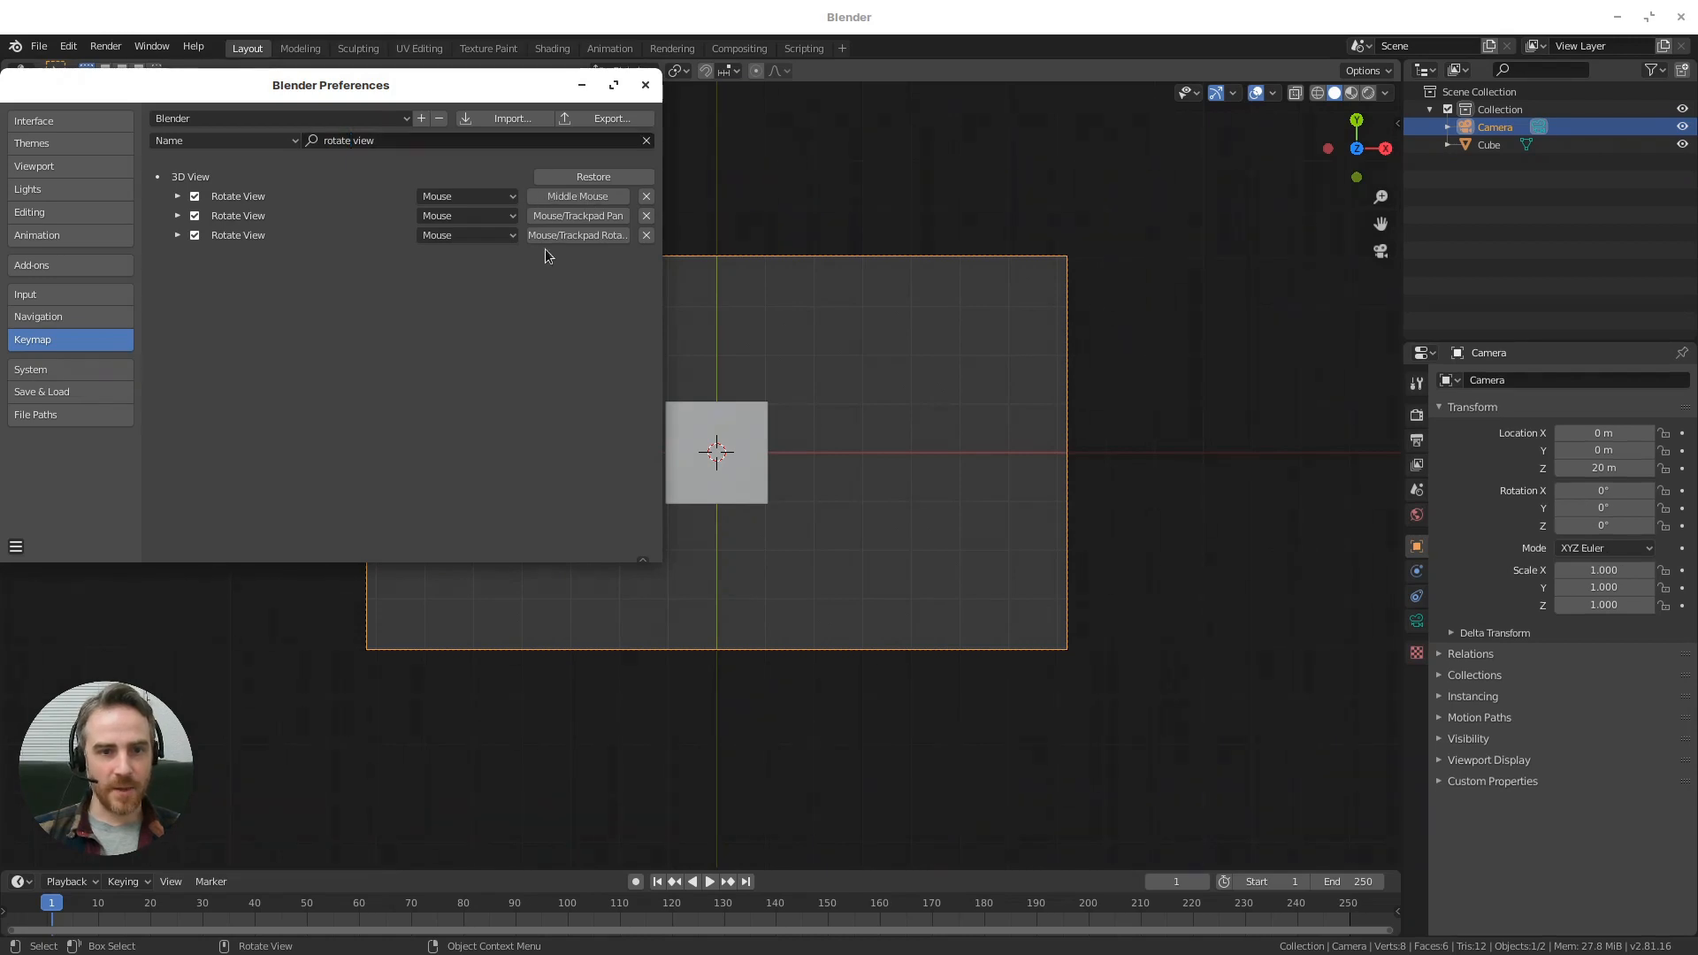
left_click(575, 196)
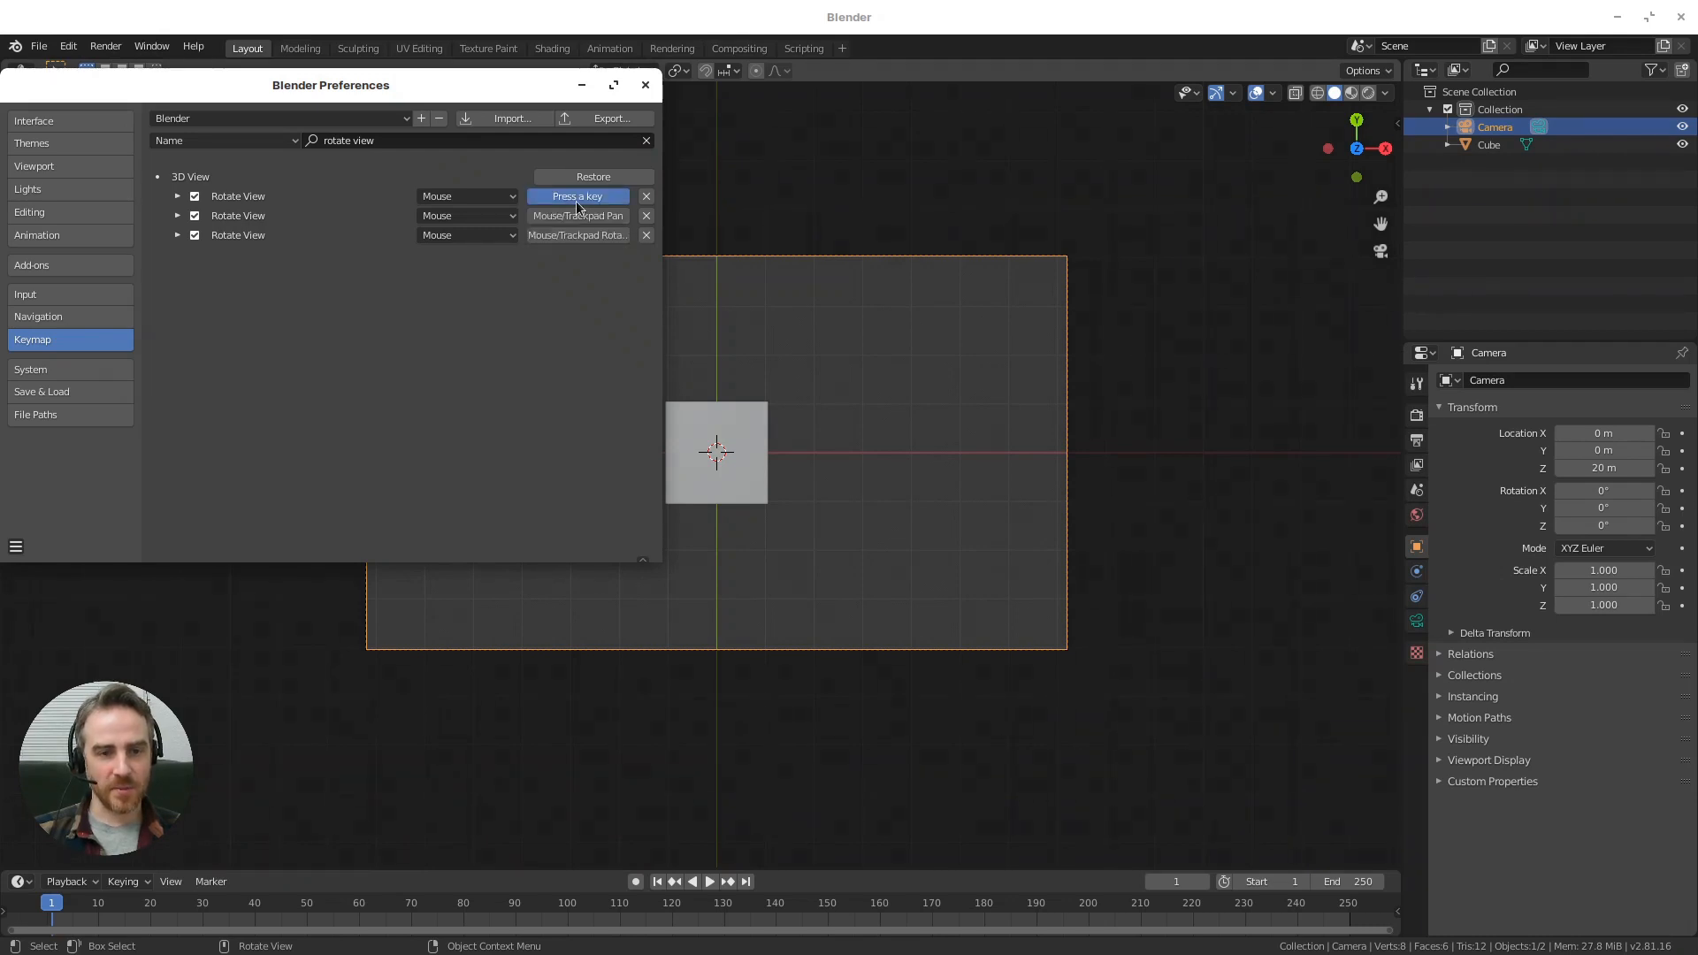
key("shift")
middle_click(576, 203, "shift")
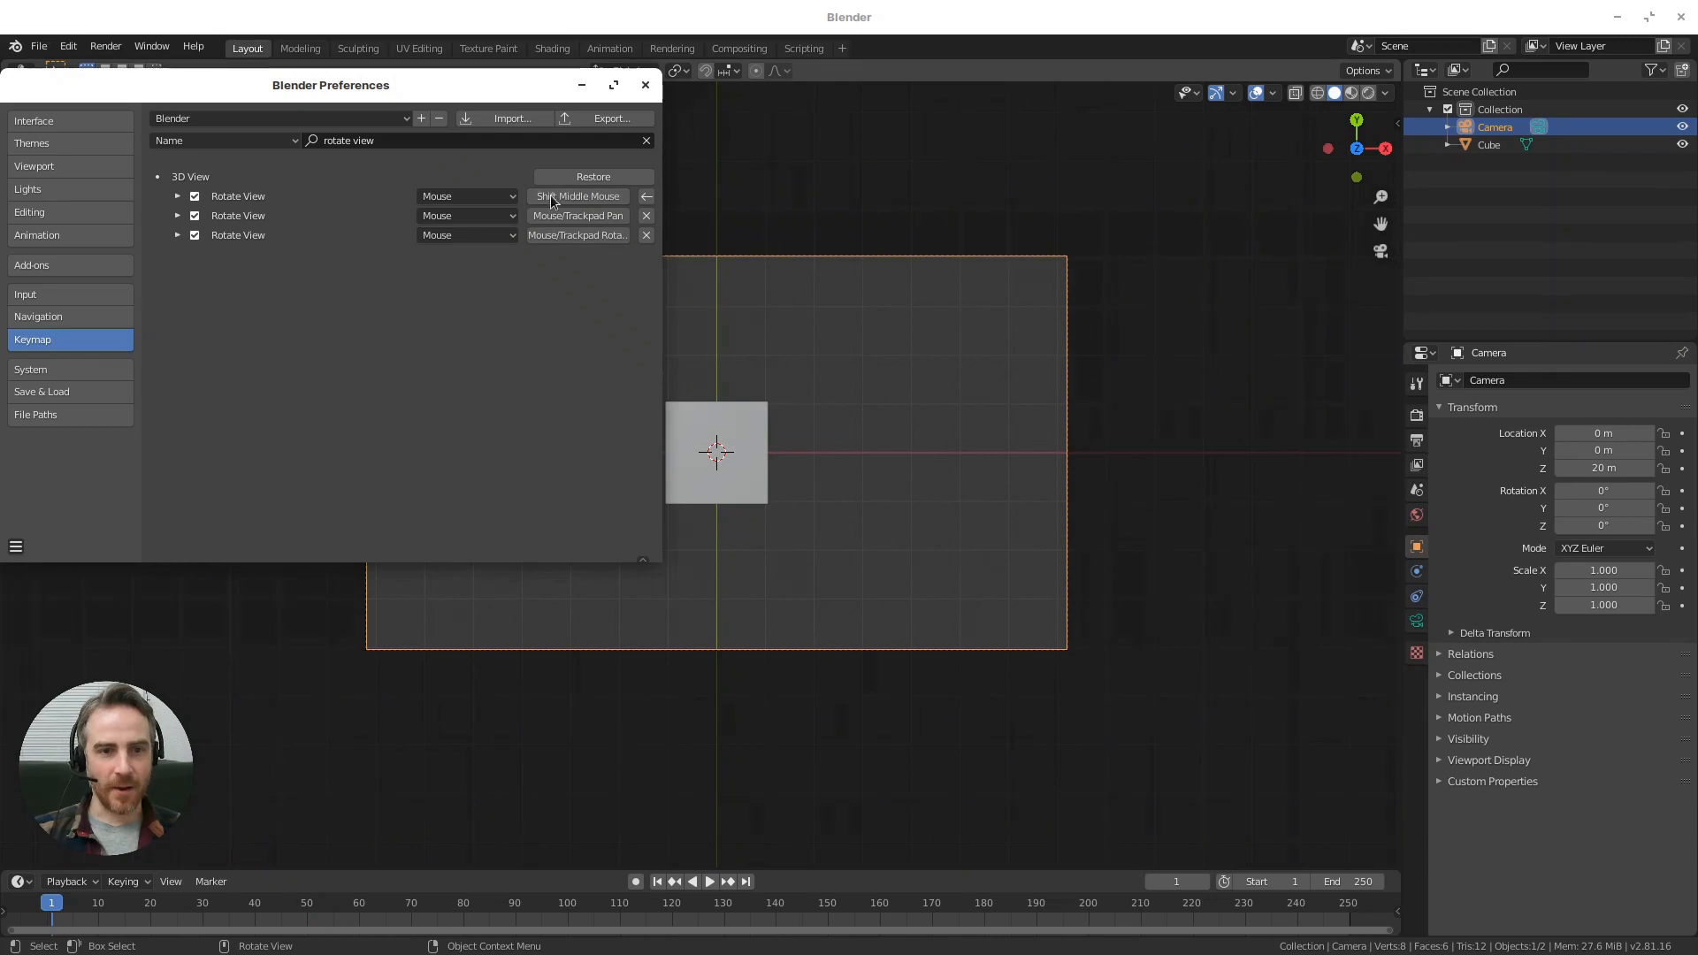
left_click(644, 86)
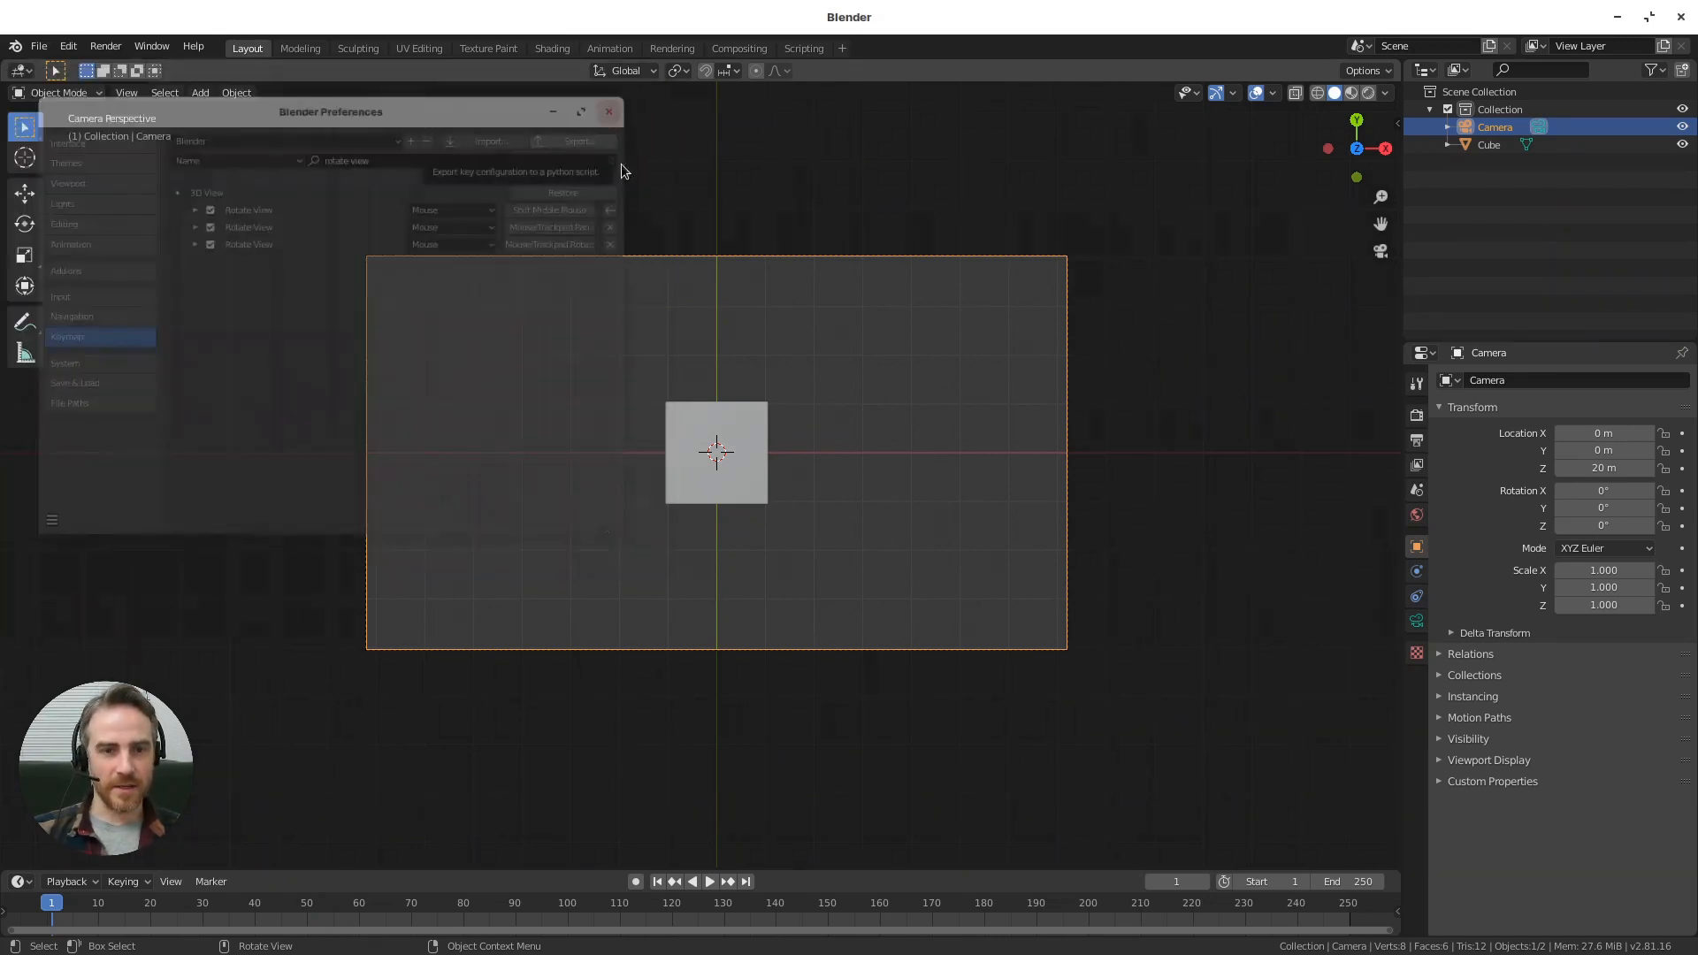
middle_click_drag(891, 391, 867, 434, "shift")
key("KP_0")
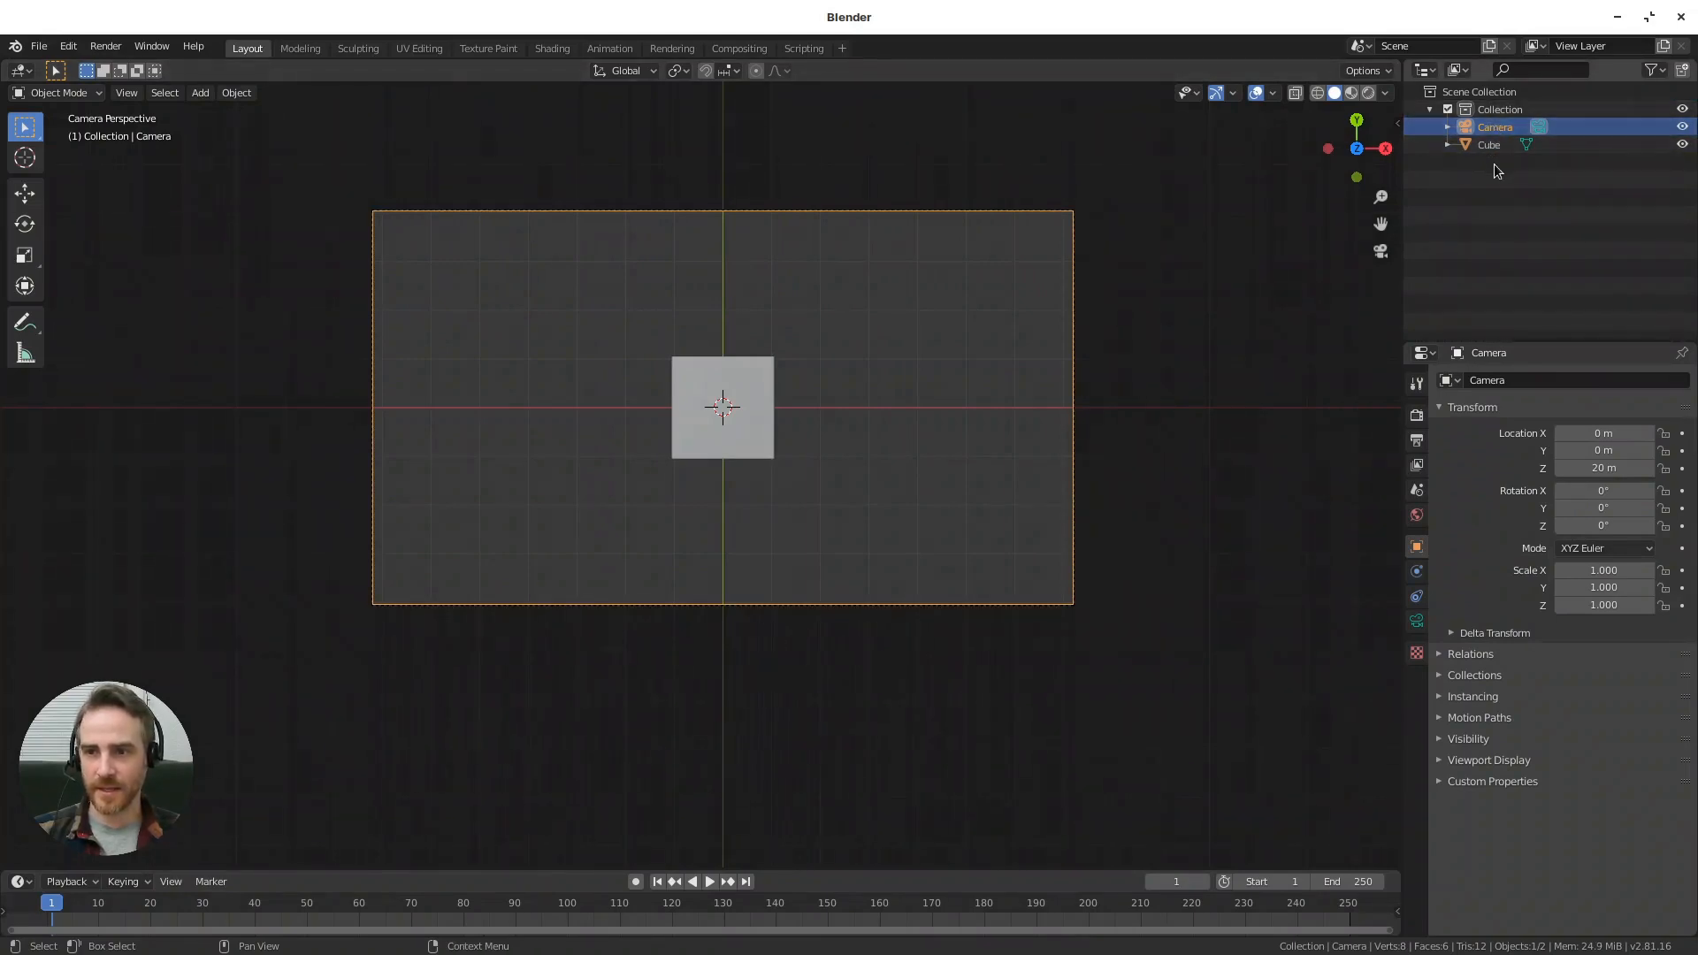
- Switch the camera's lens type to Orthographic and set its orthographic scale to 20
left_click(1418, 625)
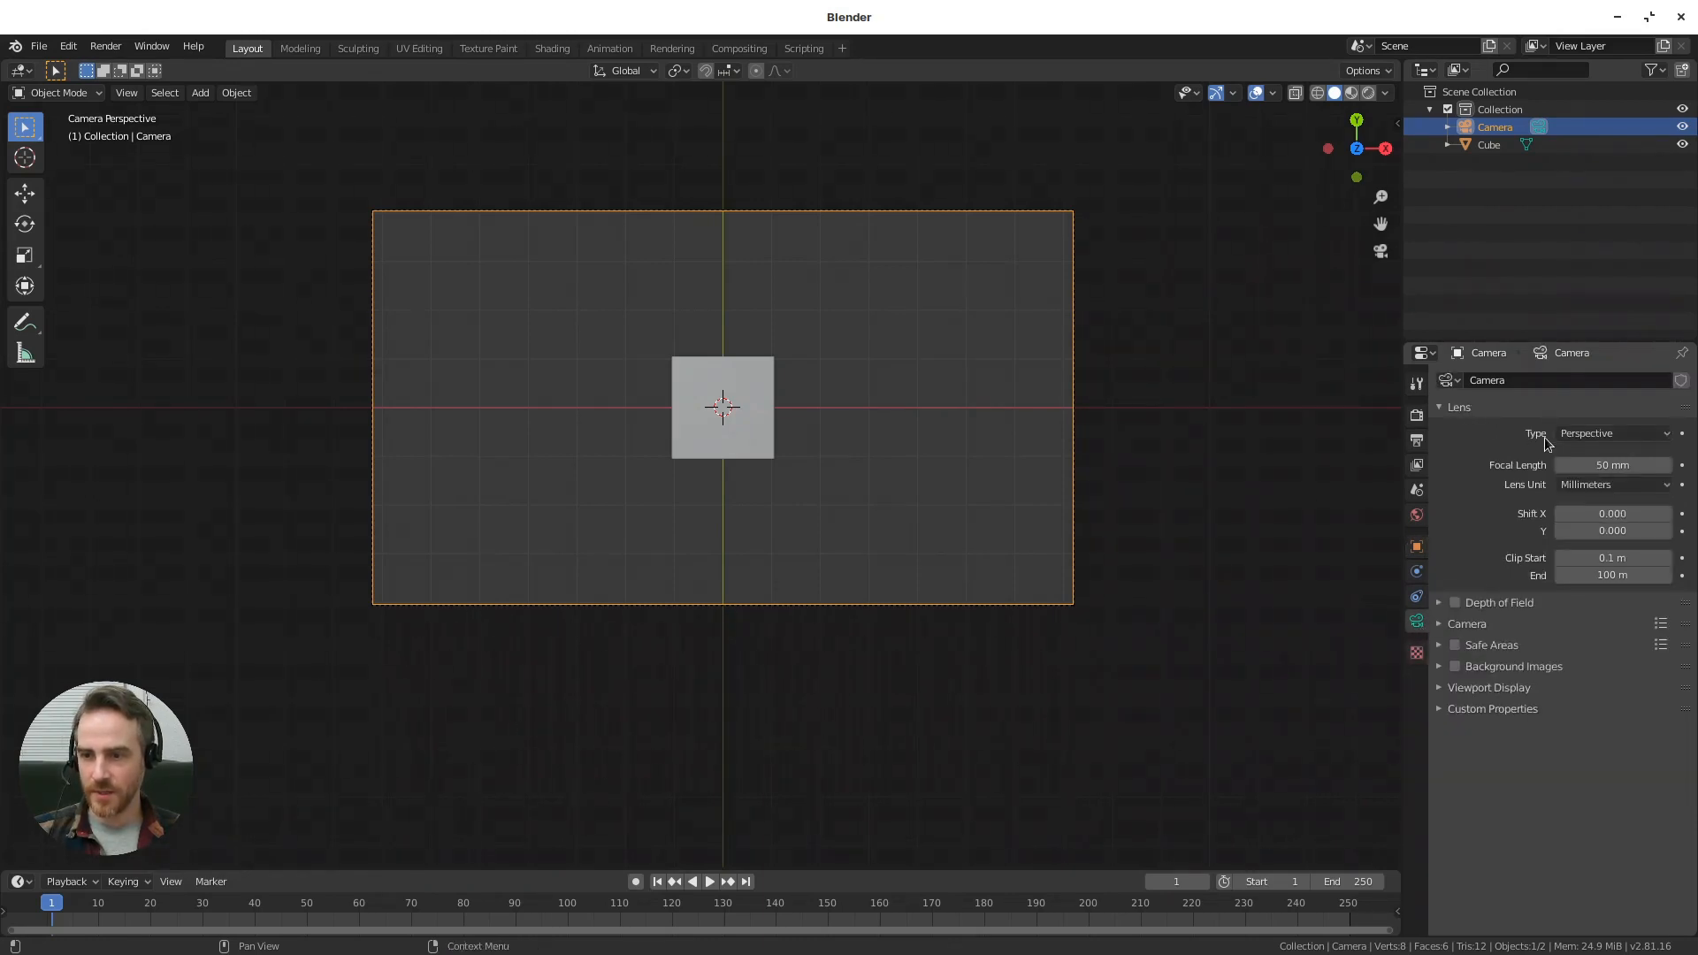
left_click(1599, 433)
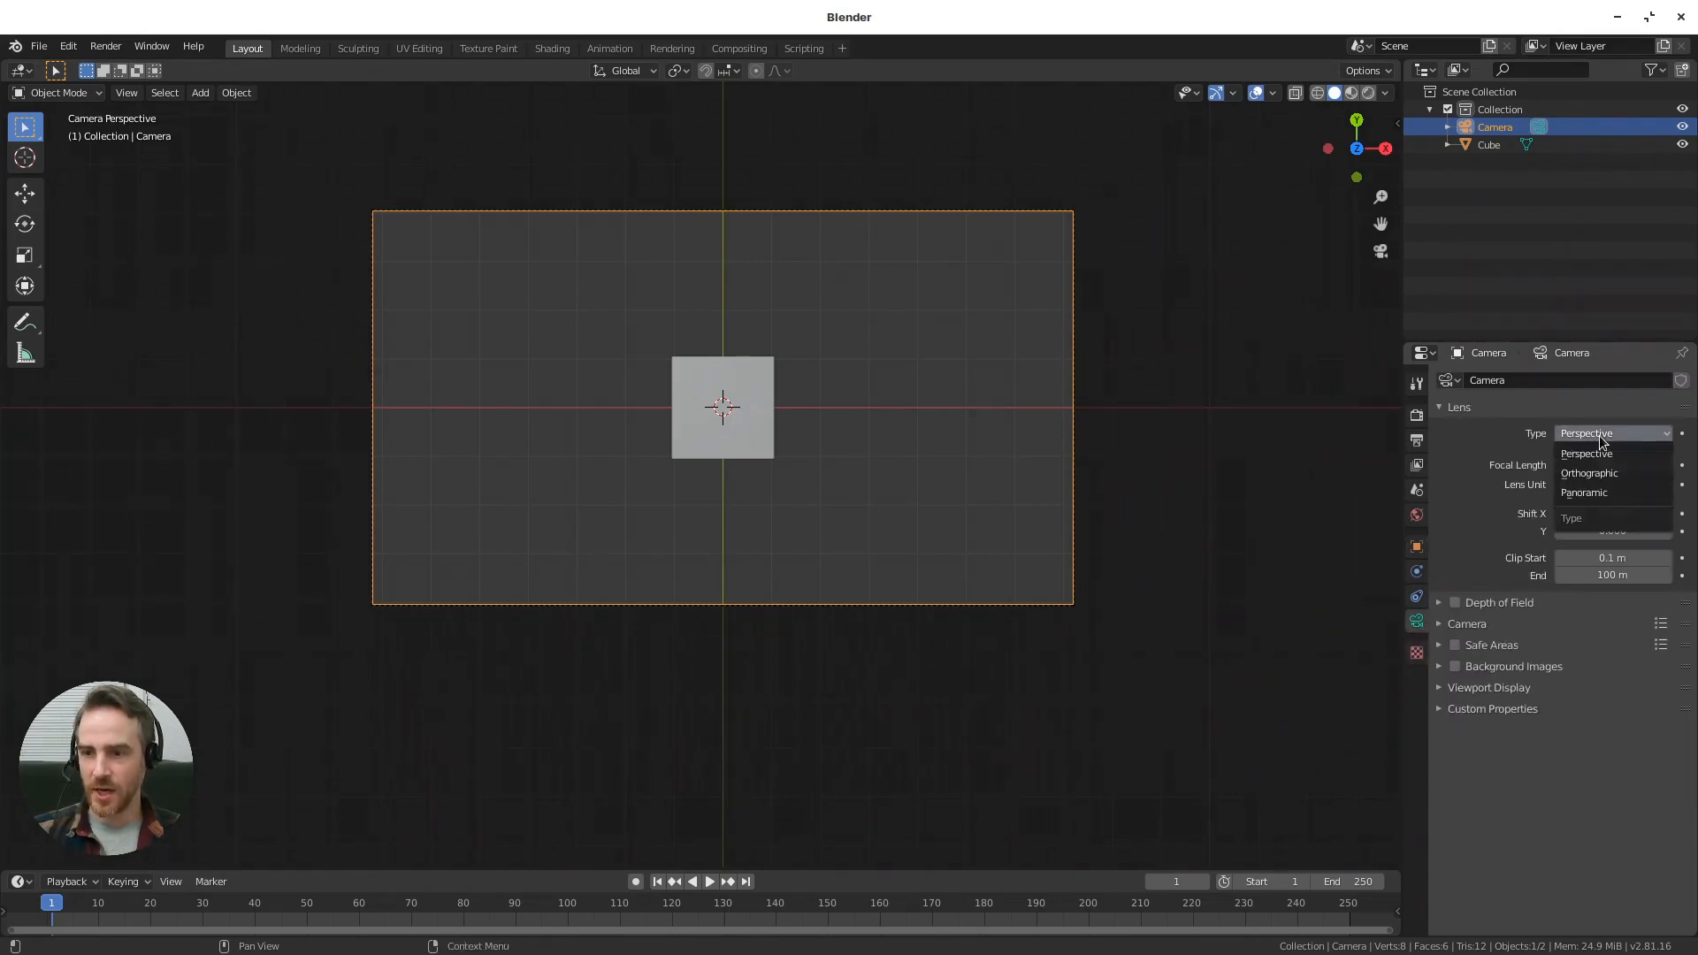
left_click(1592, 480)
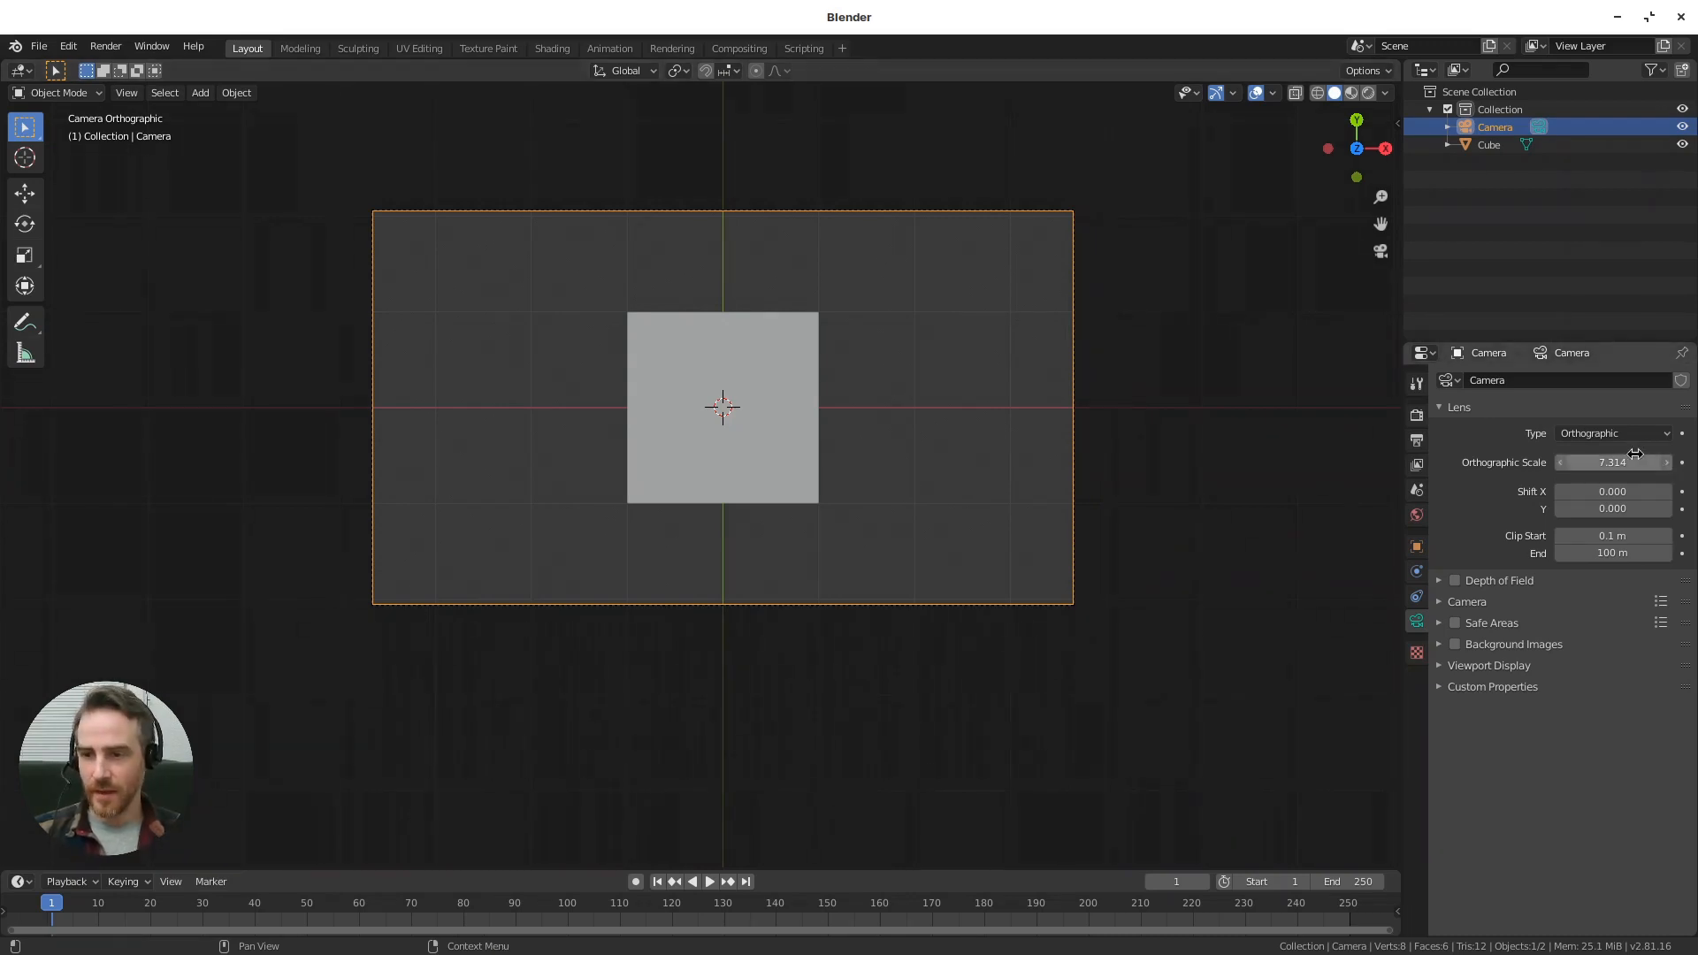
left_click(1605, 461)
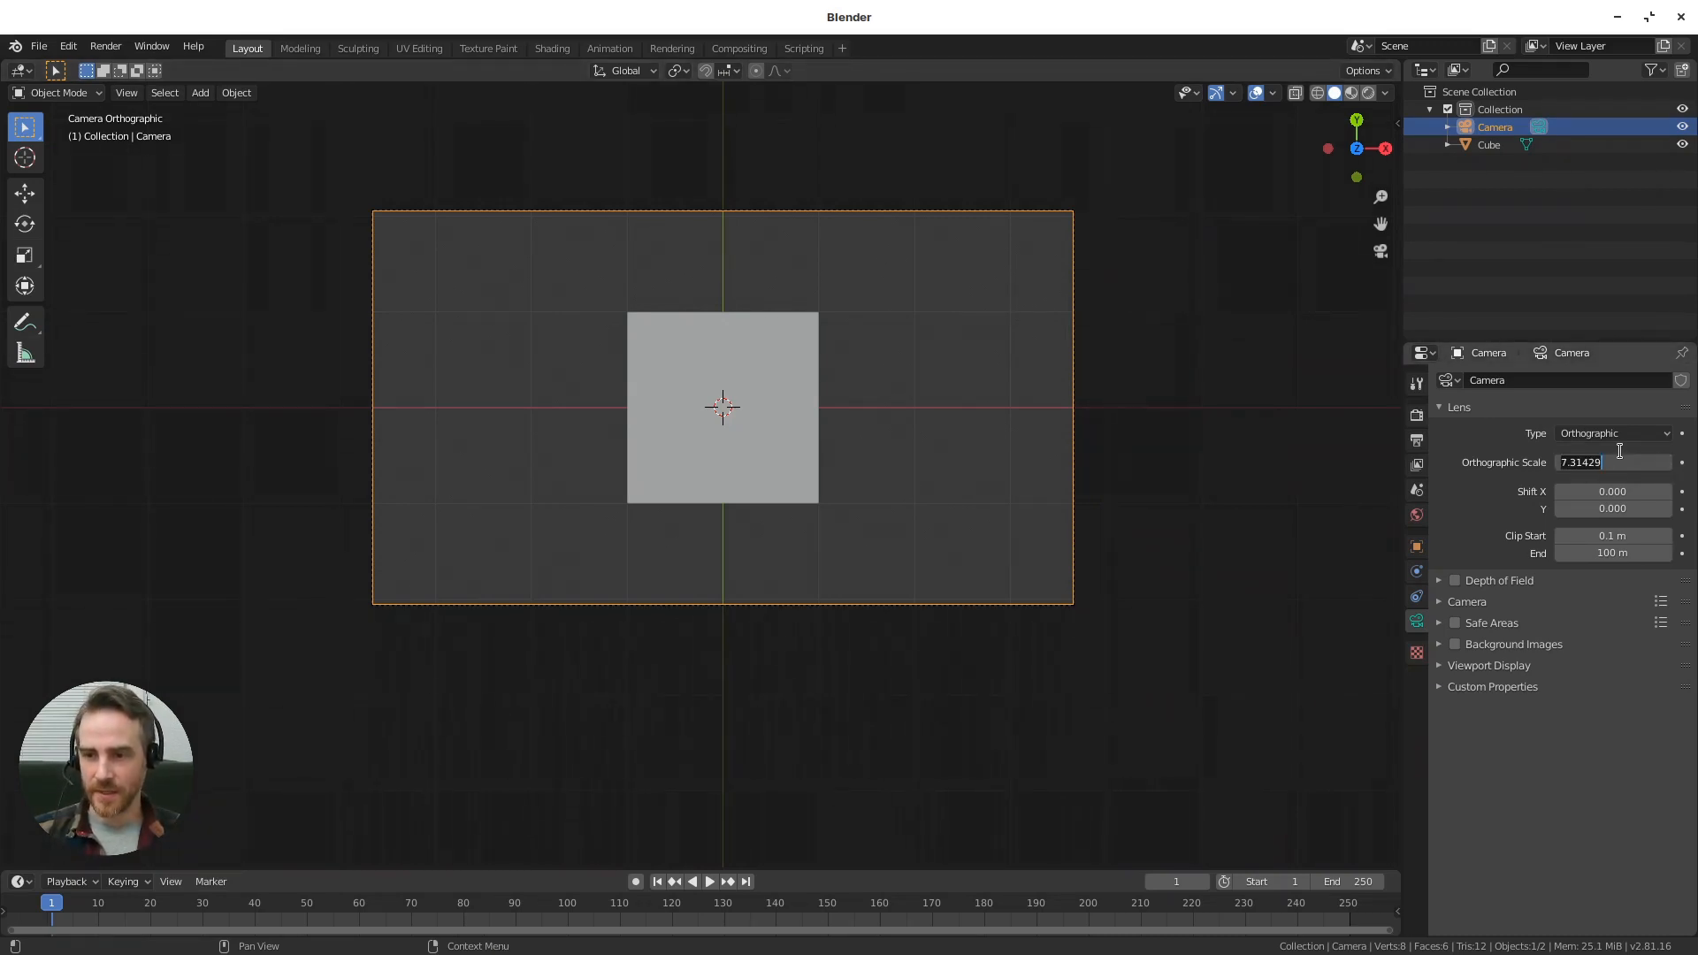
type("20")
key("Return")
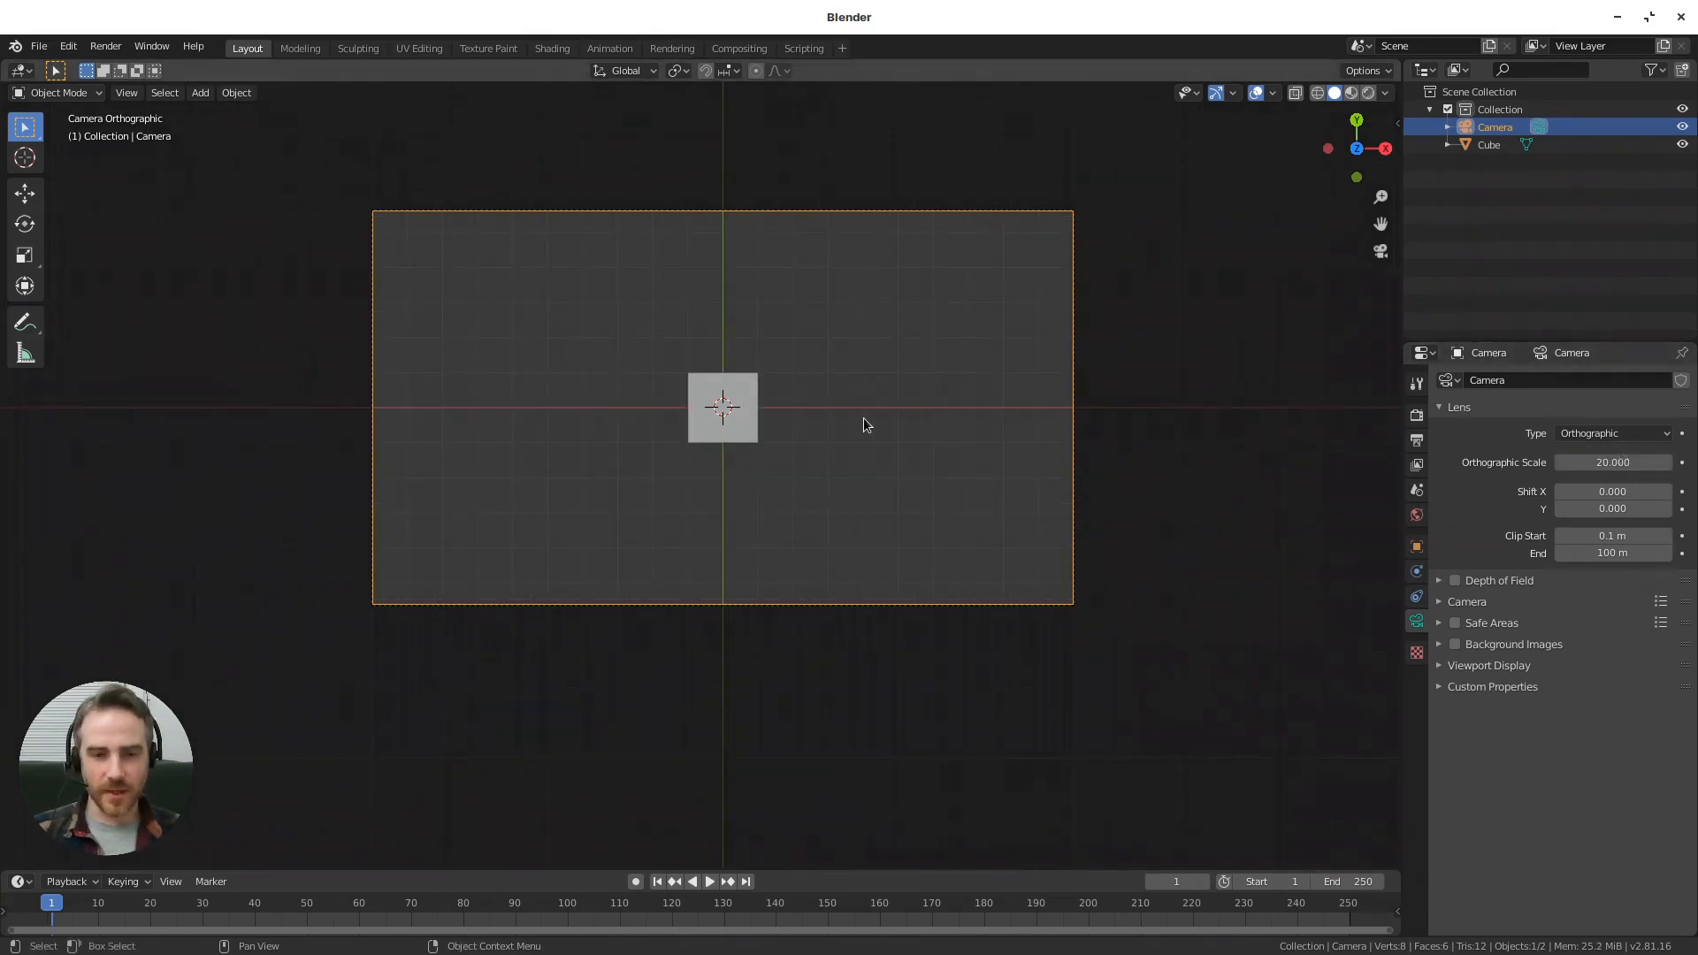
- Set the viewport overlay's grid scale to 0.05 for a finer grid
scroll(802, 414, "up", 5)
middle_click_drag(867, 363, 762, 573, "shift")
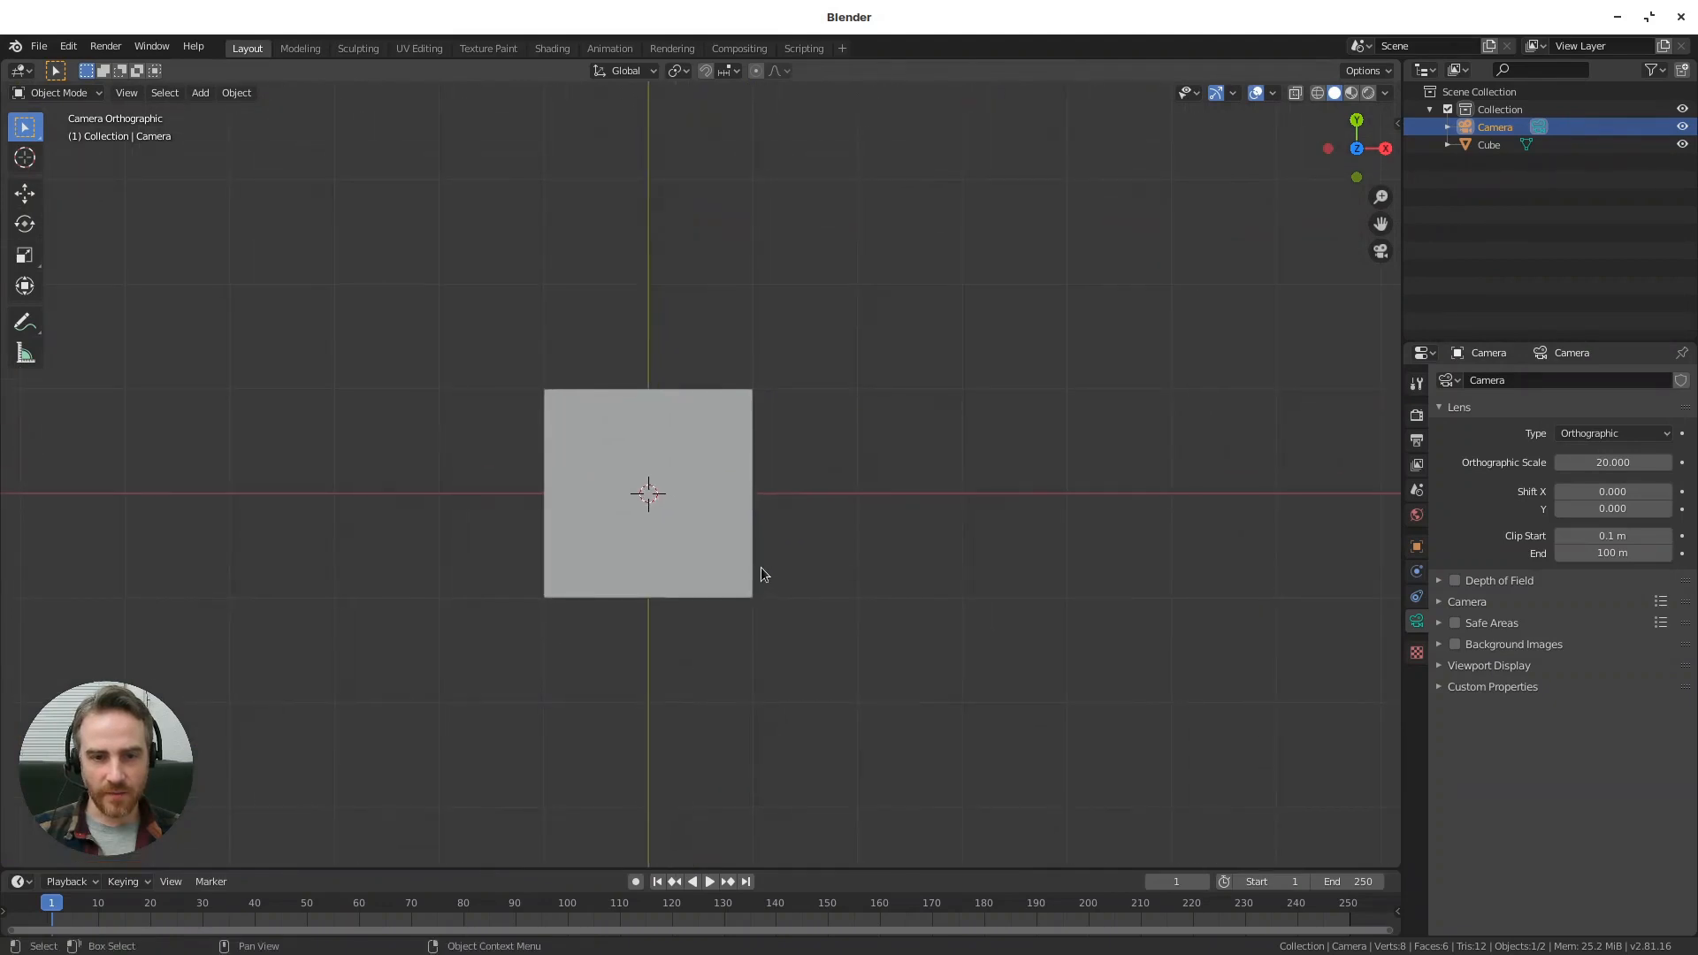
scroll(884, 423, "up", 6)
scroll(937, 442, "down", 2)
middle_click_drag(973, 459, 627, 518, "shift")
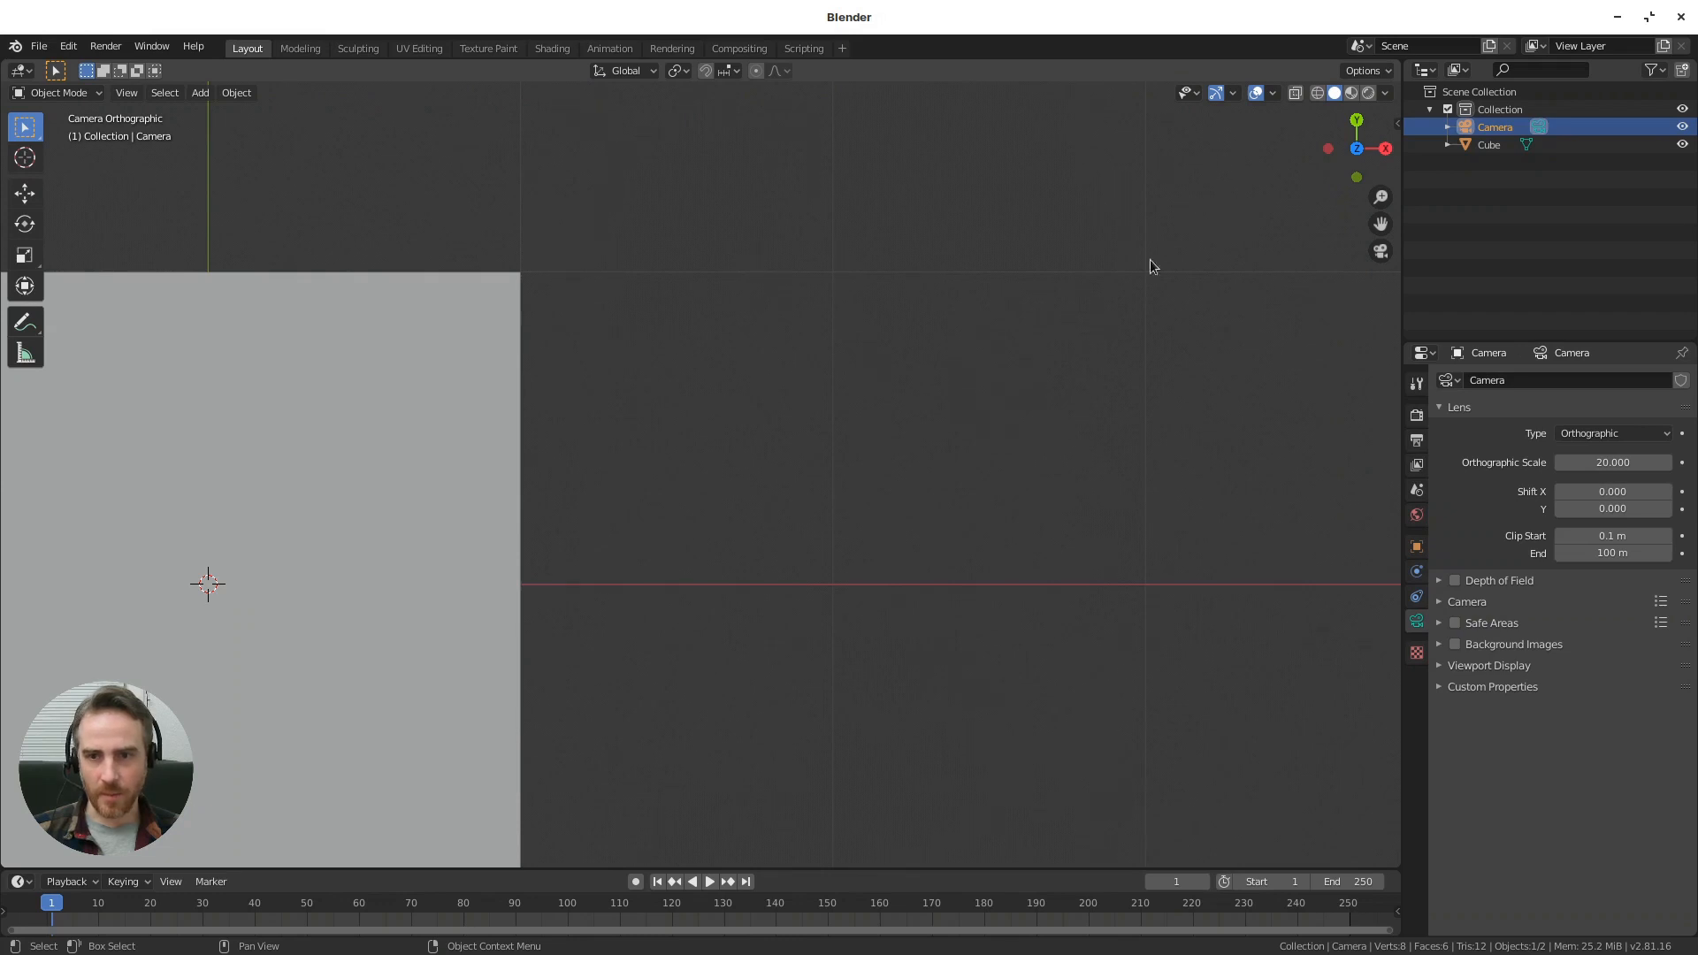
left_click(1273, 94)
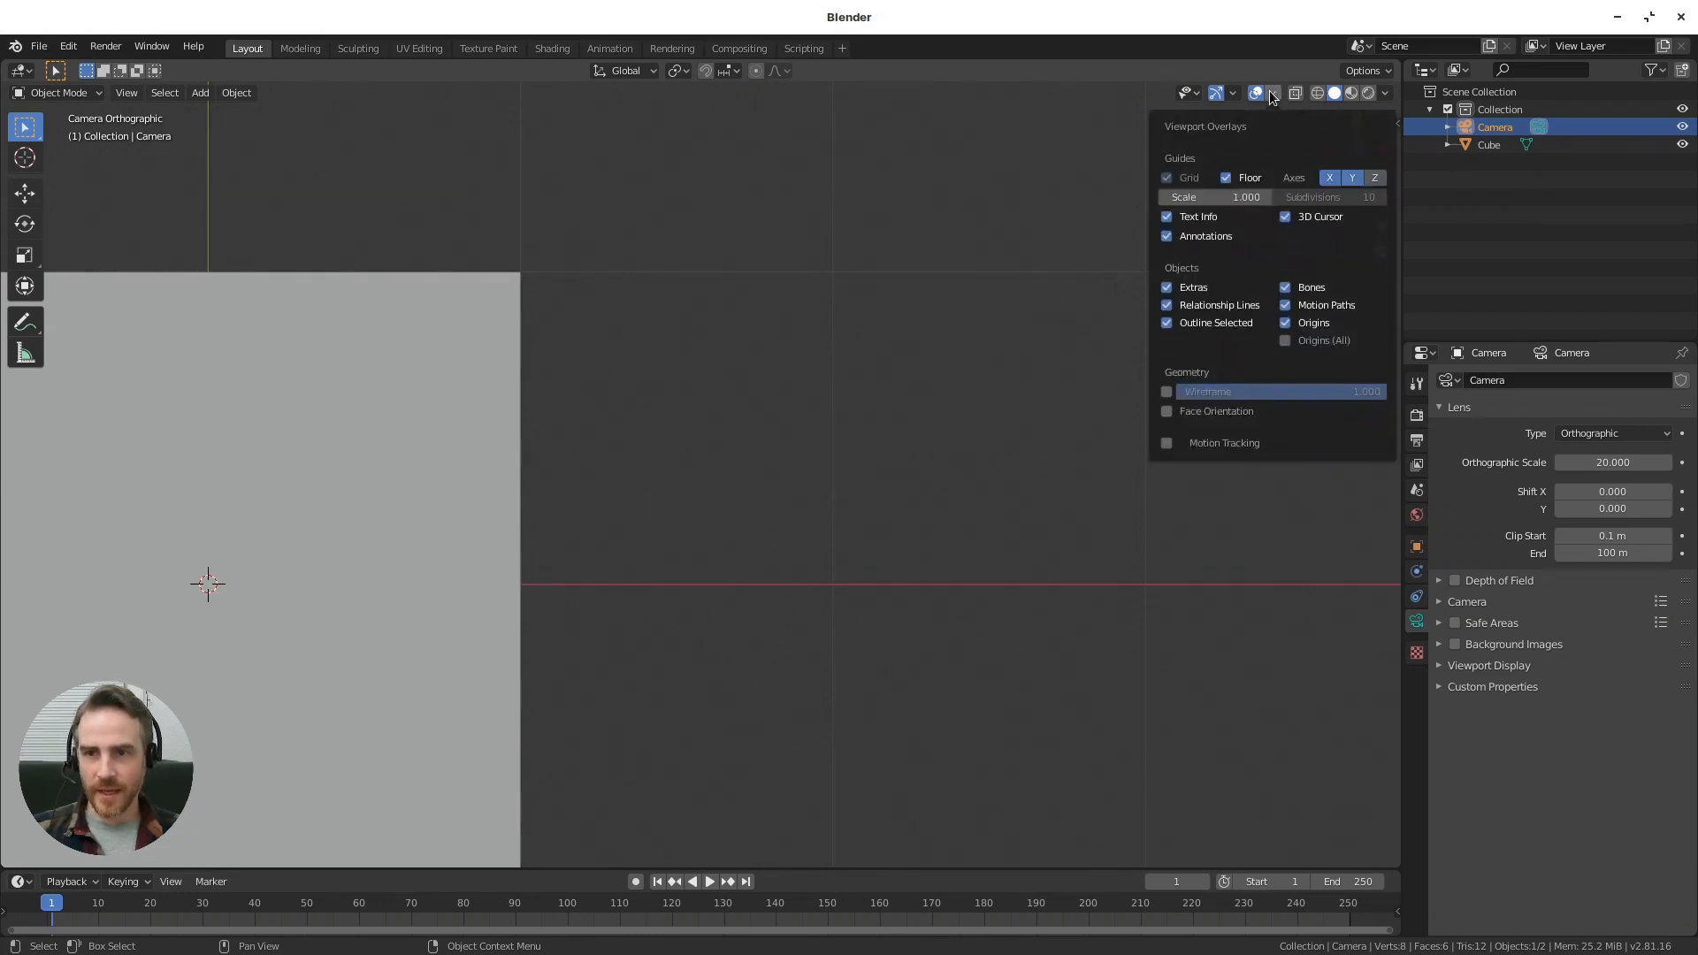
left_click(1200, 202)
type(".05")
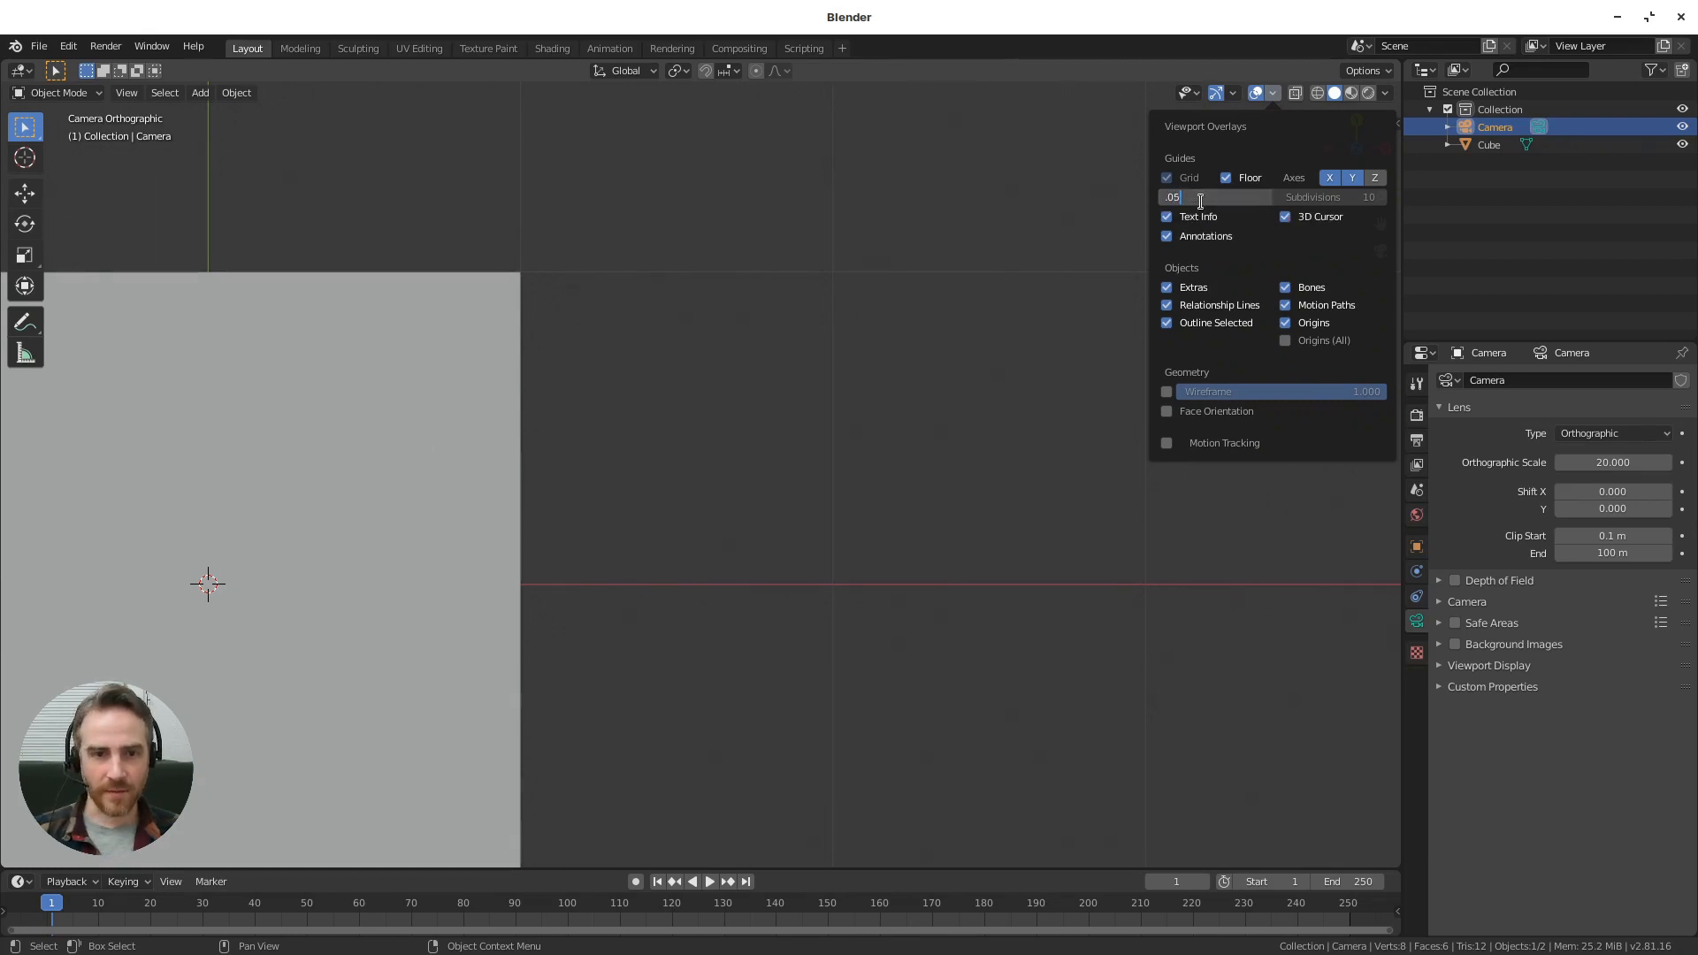
key("Return")
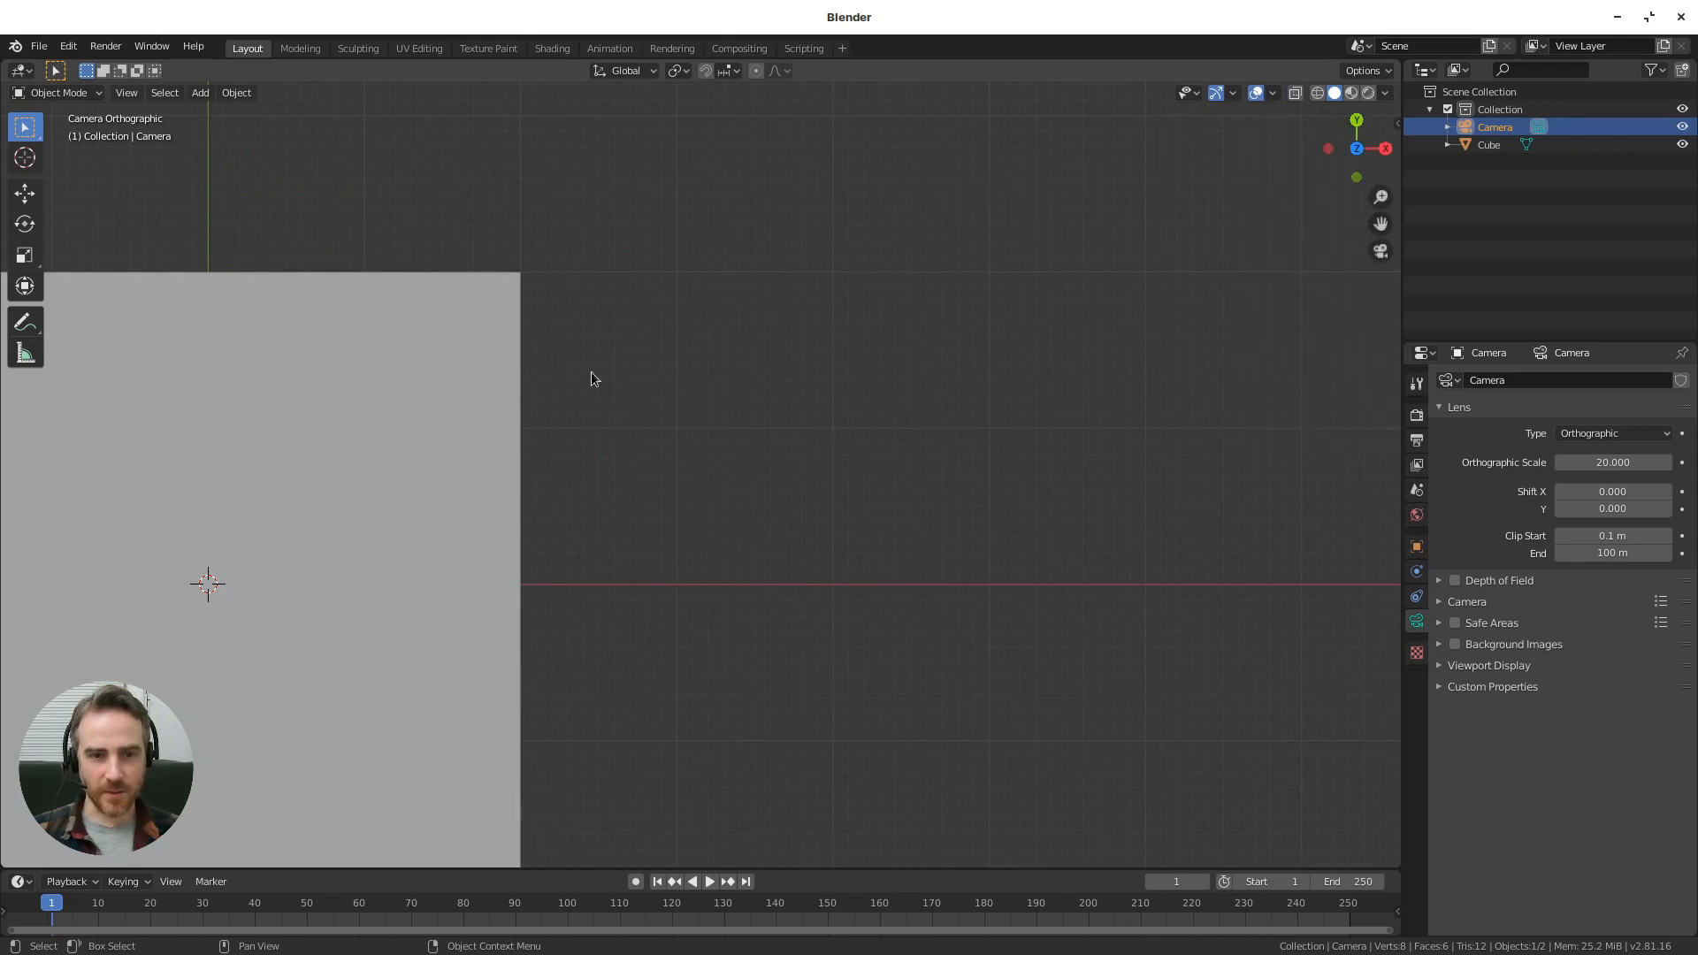
- Save the scene as a new file named BorderAnim_0401.blend in the project's Blender folder
scroll(653, 443, "down", 3)
middle_click_drag(656, 439, 933, 363, "shift")
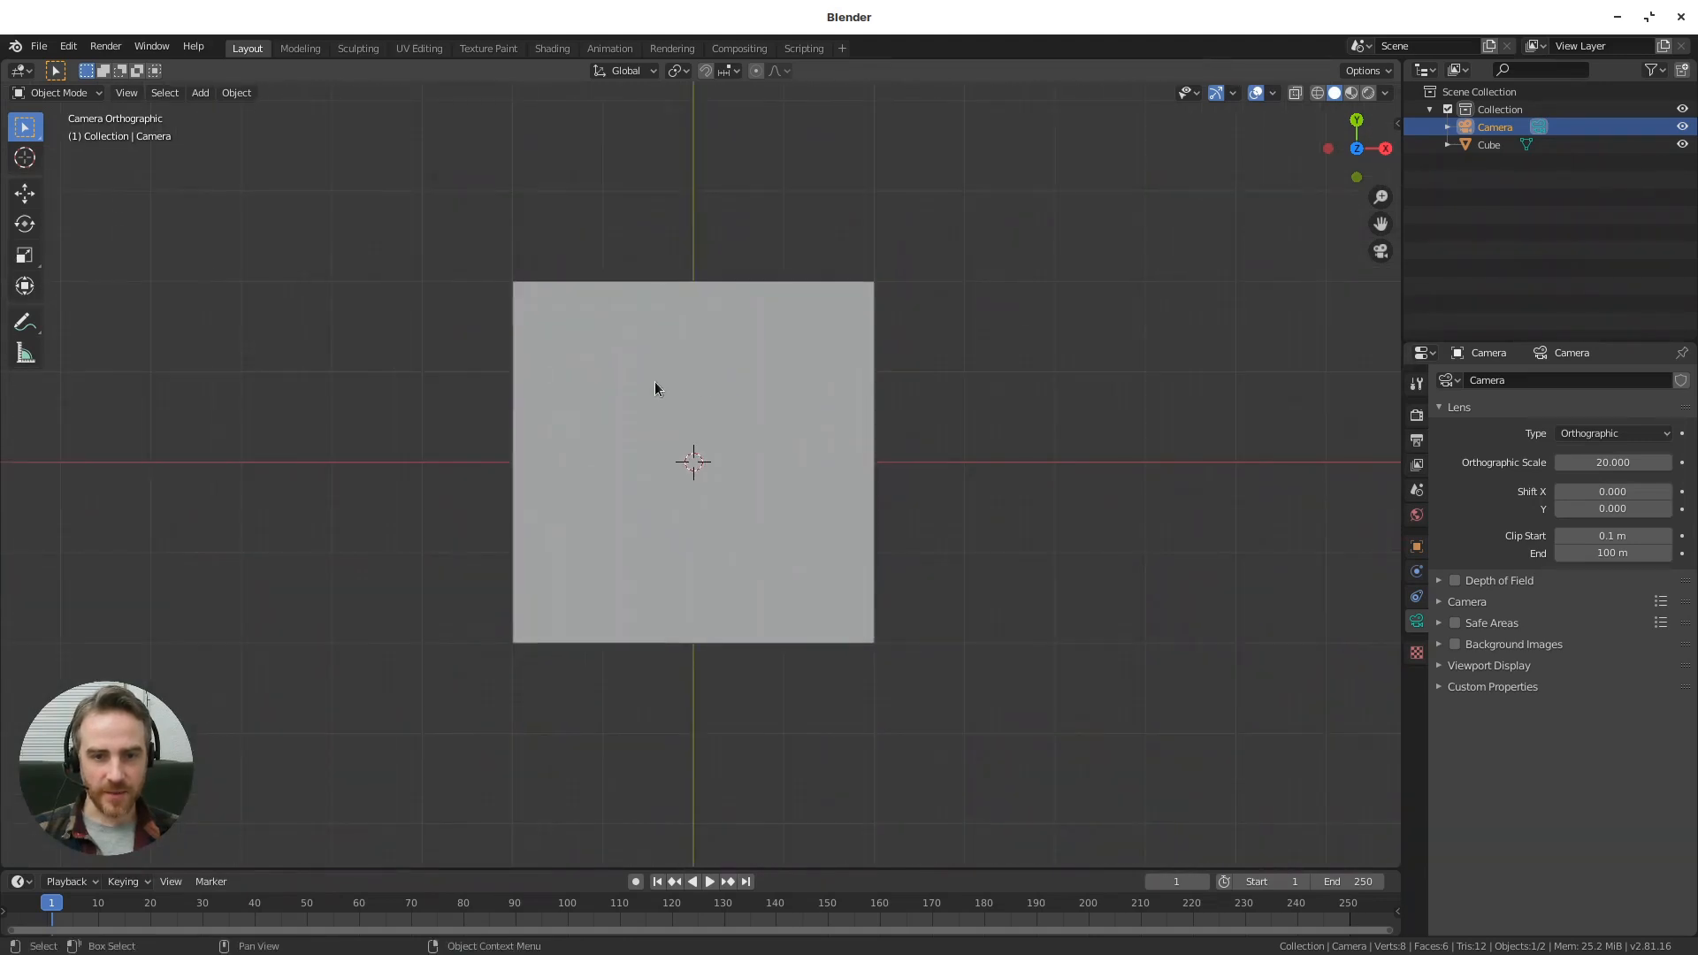
middle_click_drag(1031, 450, 1079, 451, "shift")
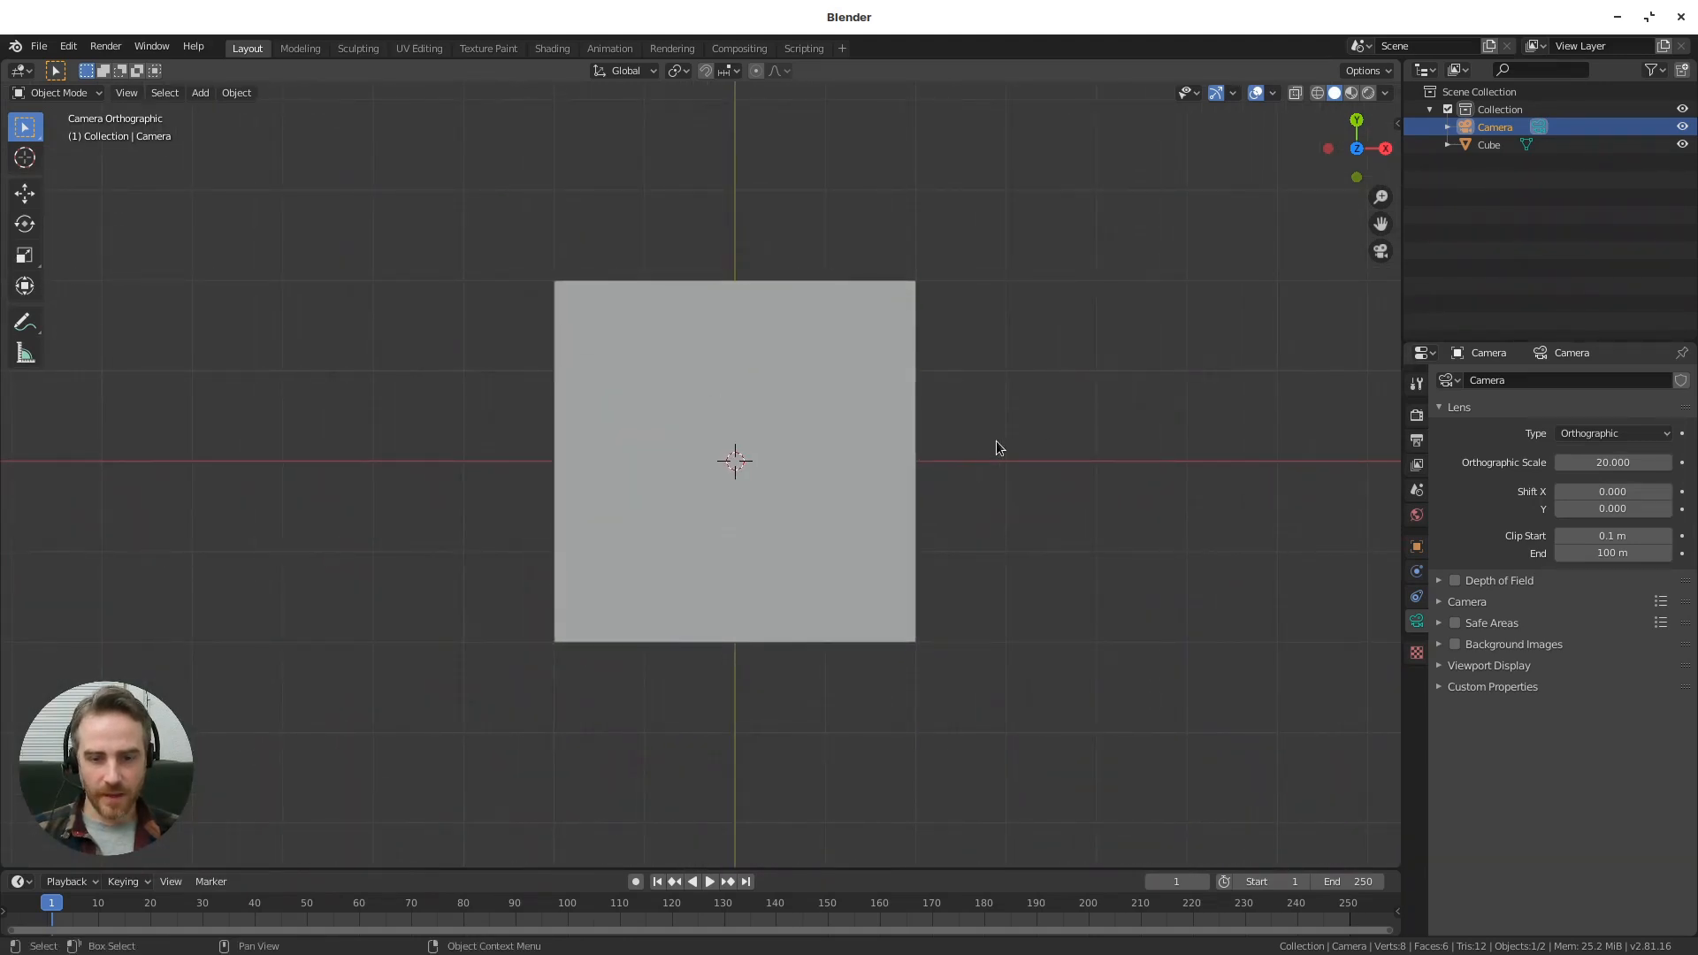
scroll(996, 447, "down", 5)
scroll(999, 440, "down", 3)
scroll(959, 428, "up", 3)
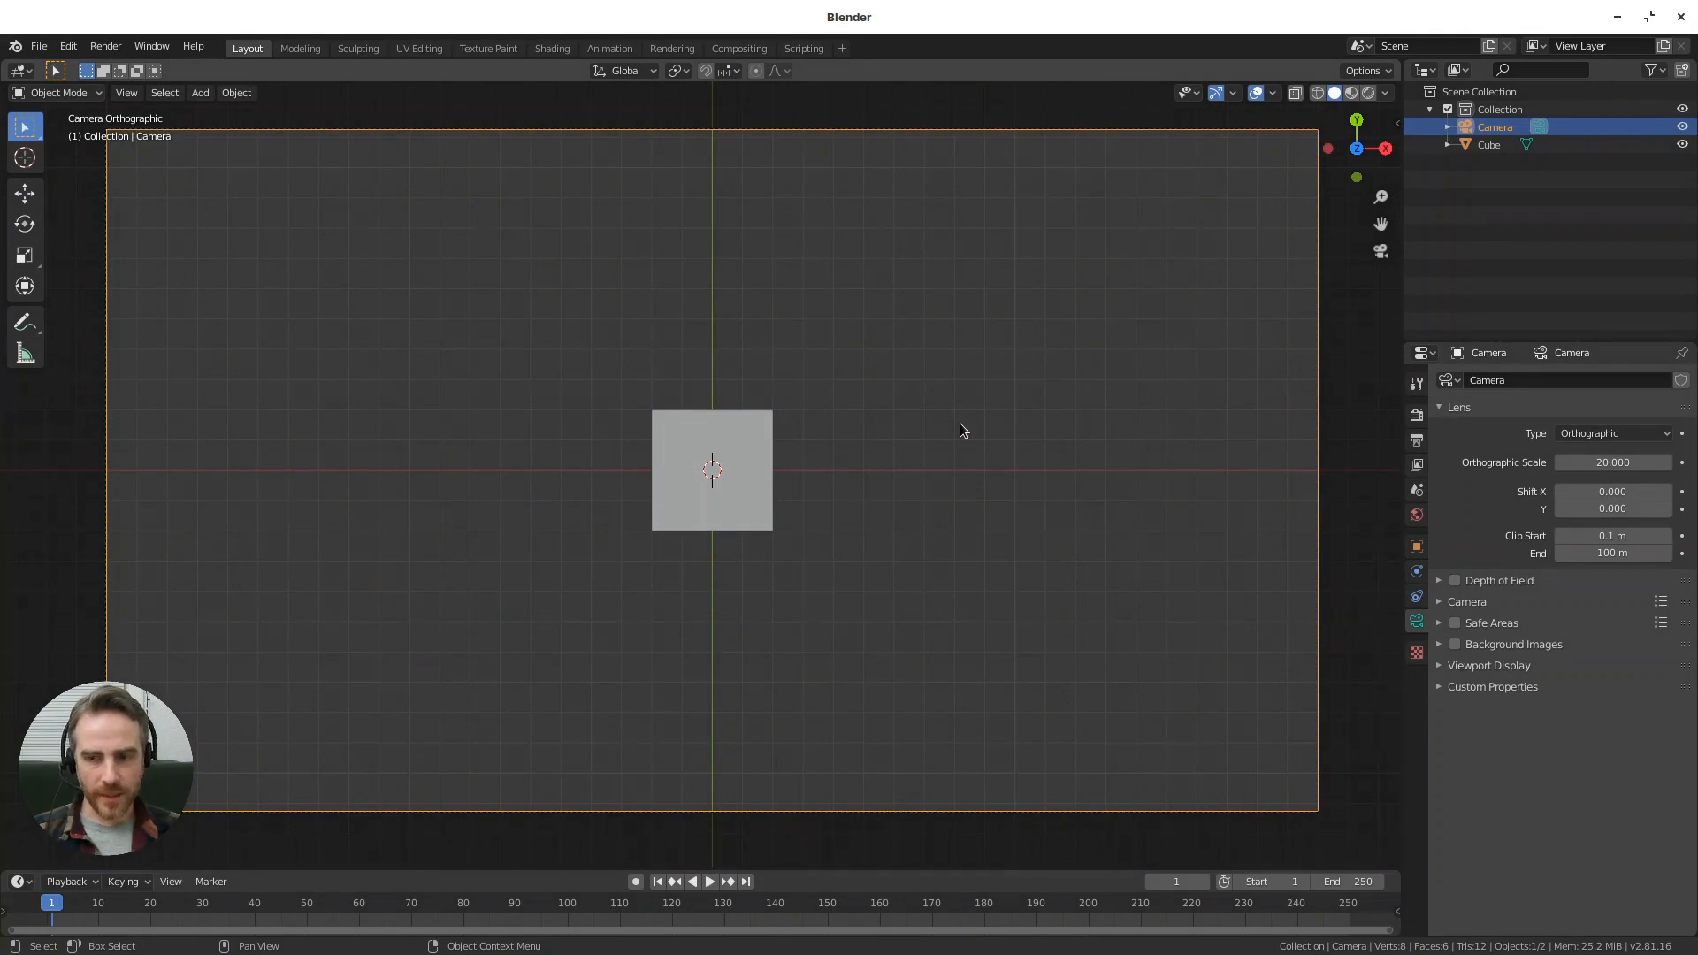
key("ctrl")
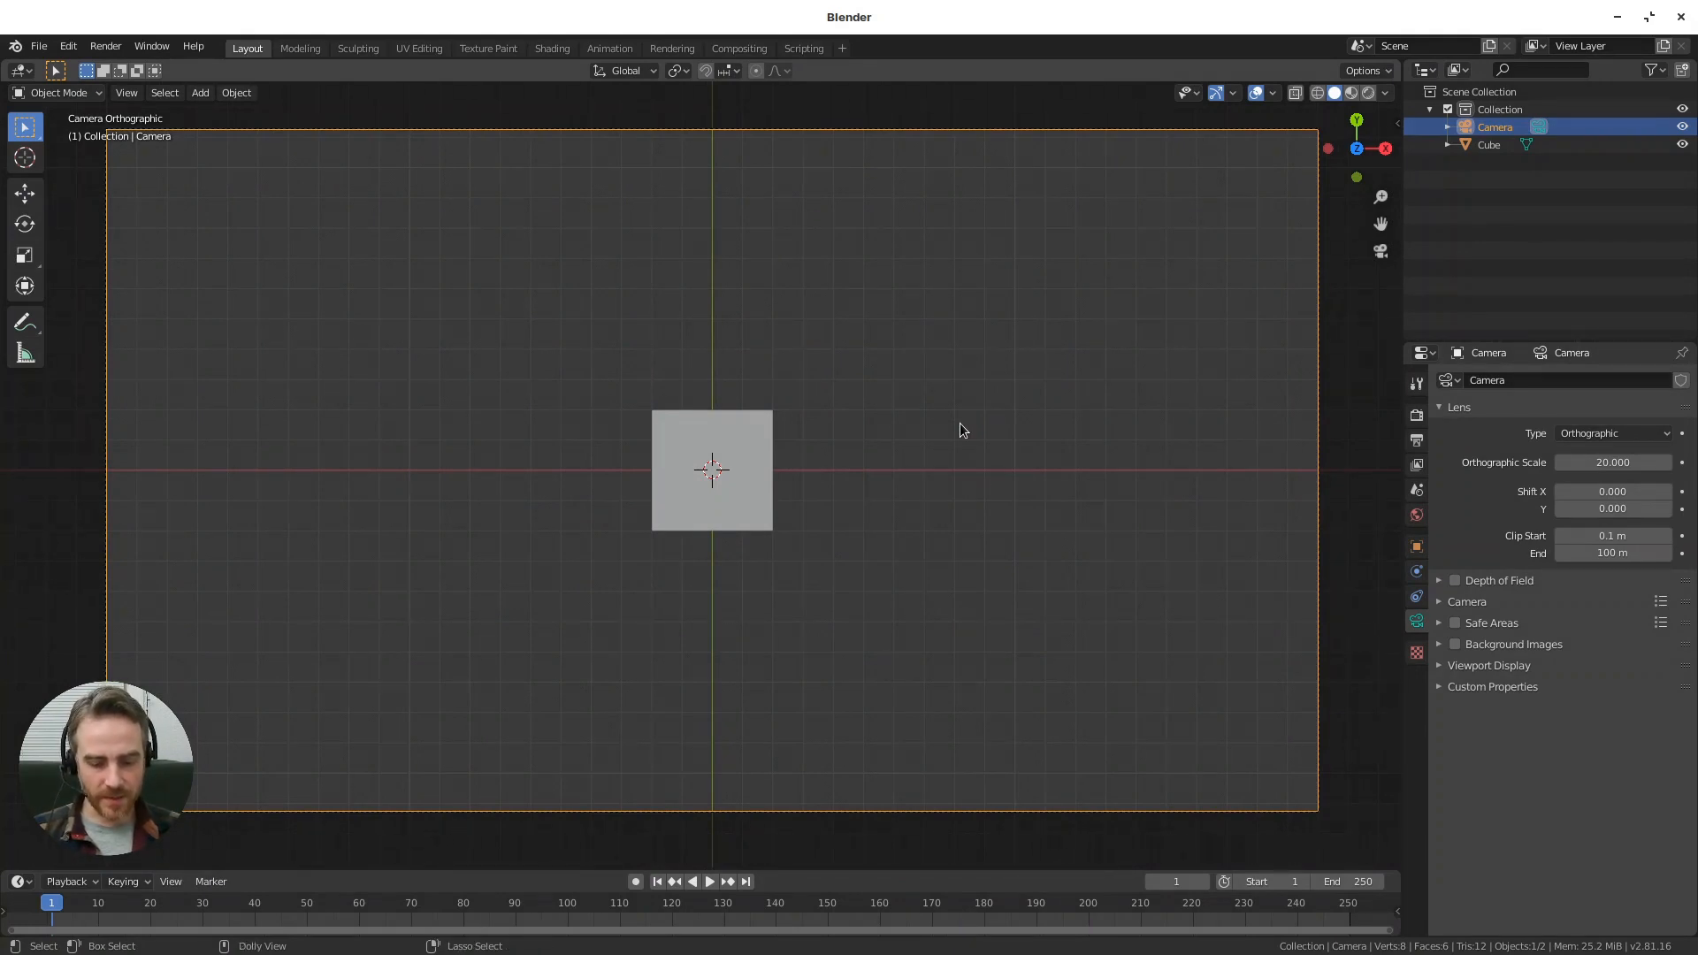
key("ctrl+shift+s")
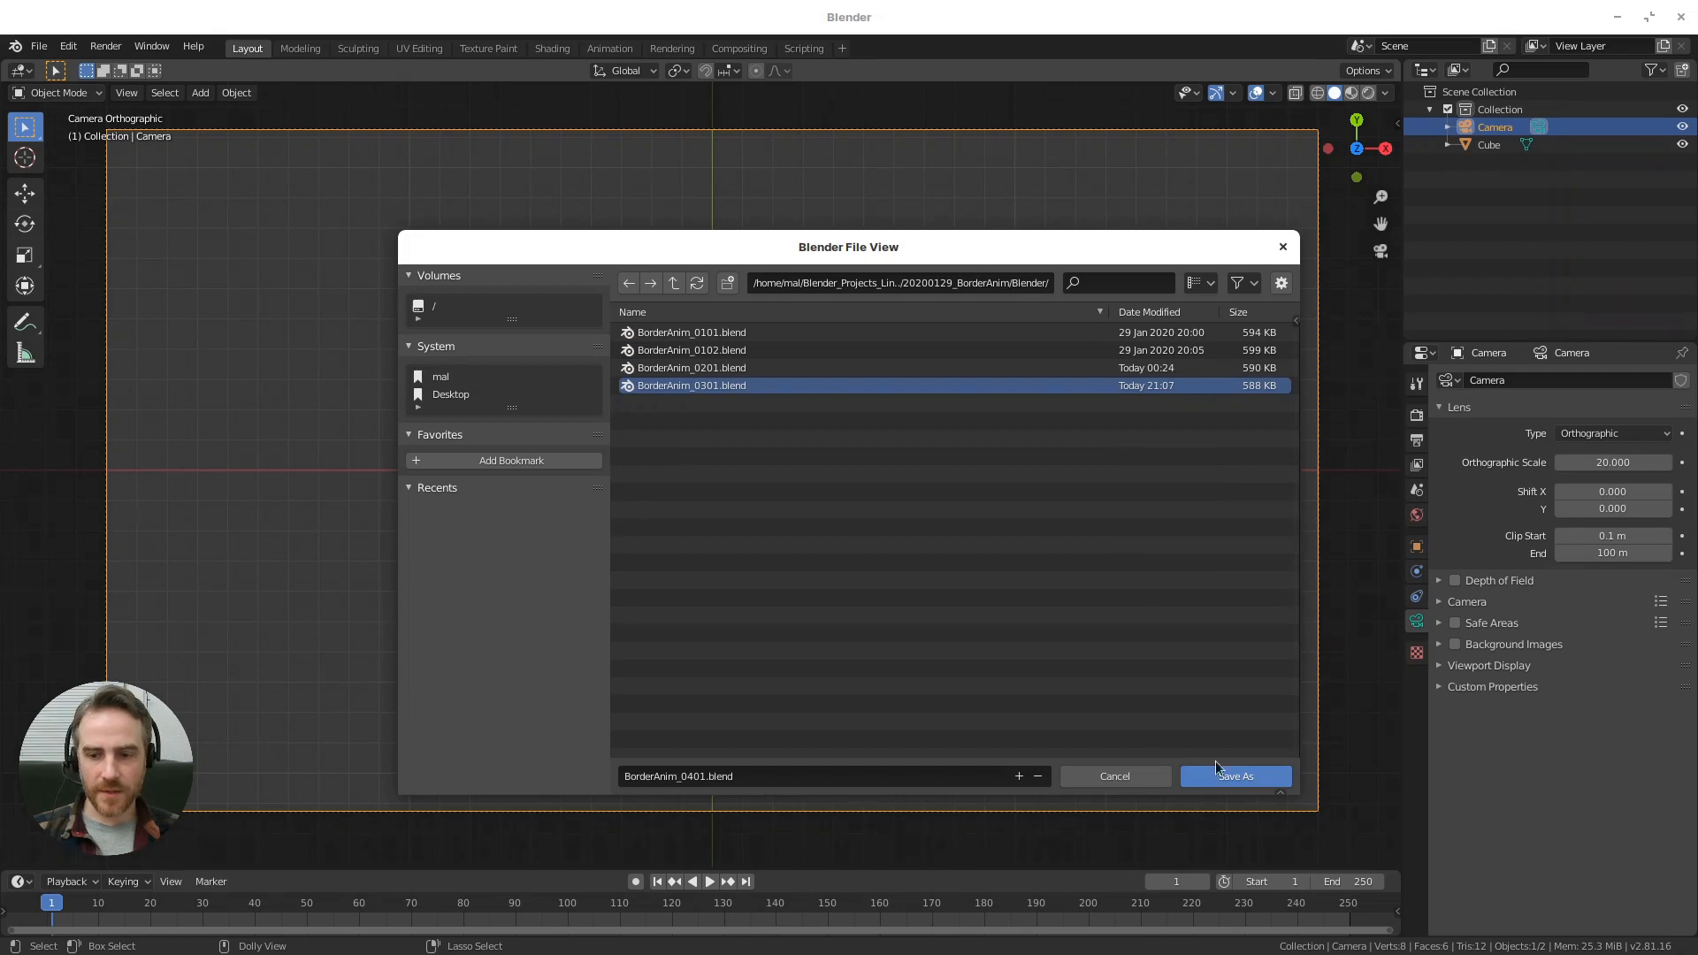
left_click(1236, 776)
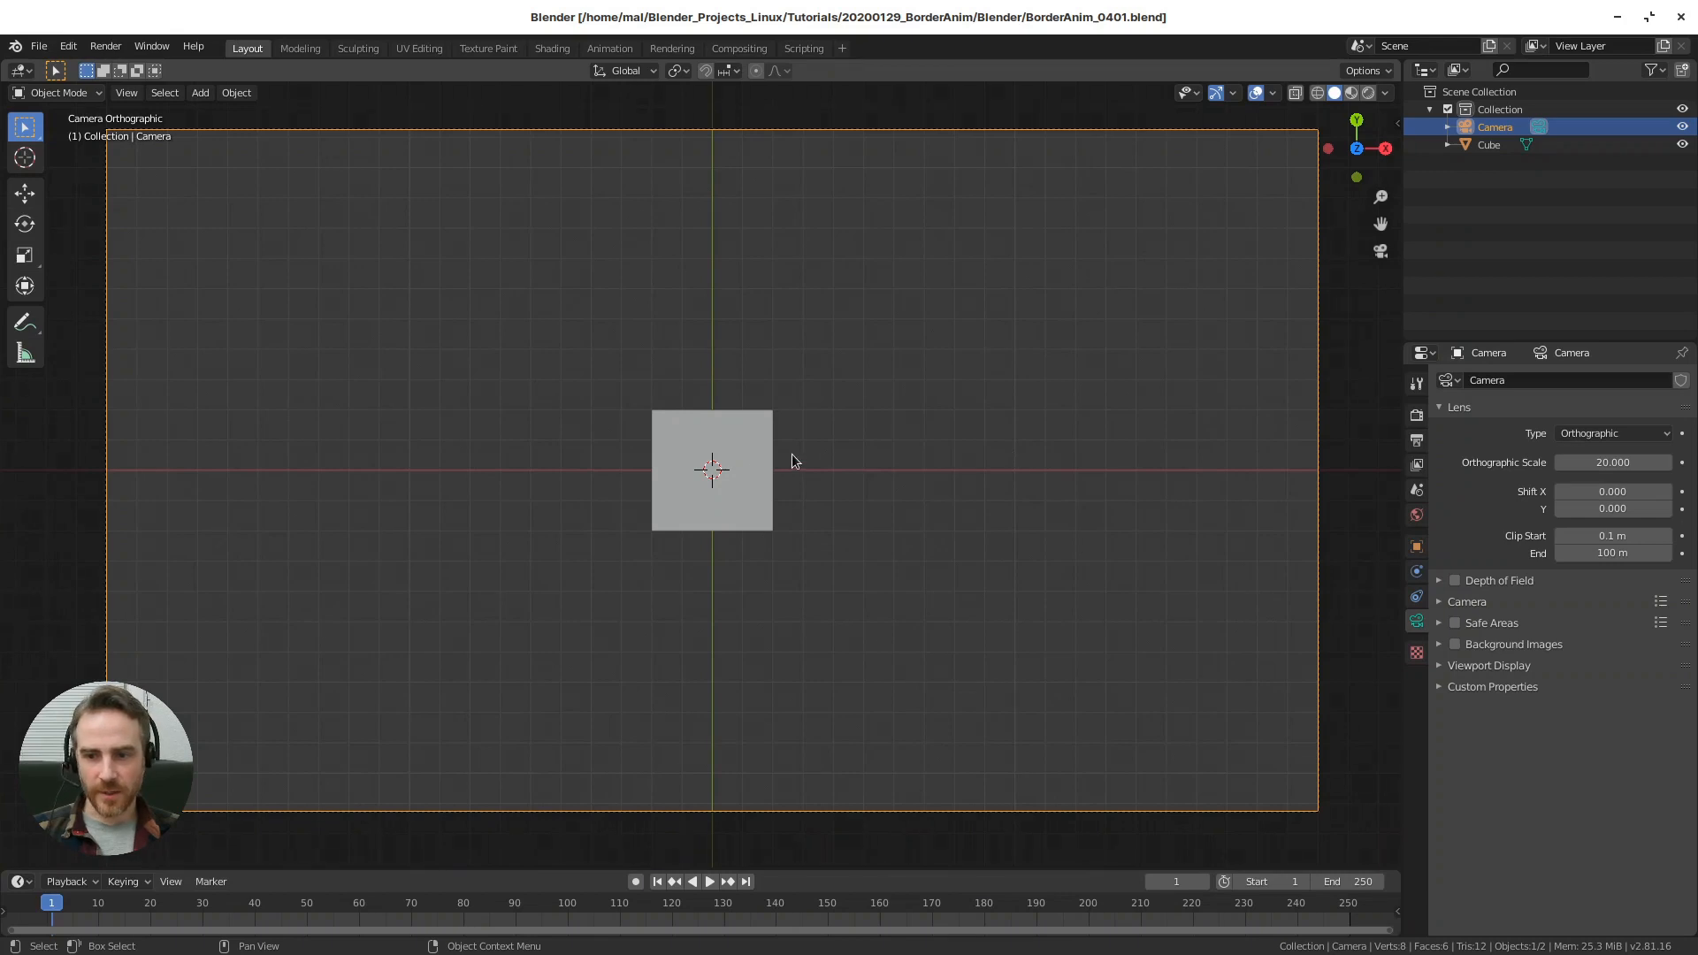
- Delete the default cube from the scene
mouse_move(846, 451)
middle_mouse_down("shift")
mouse_move(877, 480)
mouse_move(830, 442)
mouse_move(845, 453)
middle_mouse_up("shift")
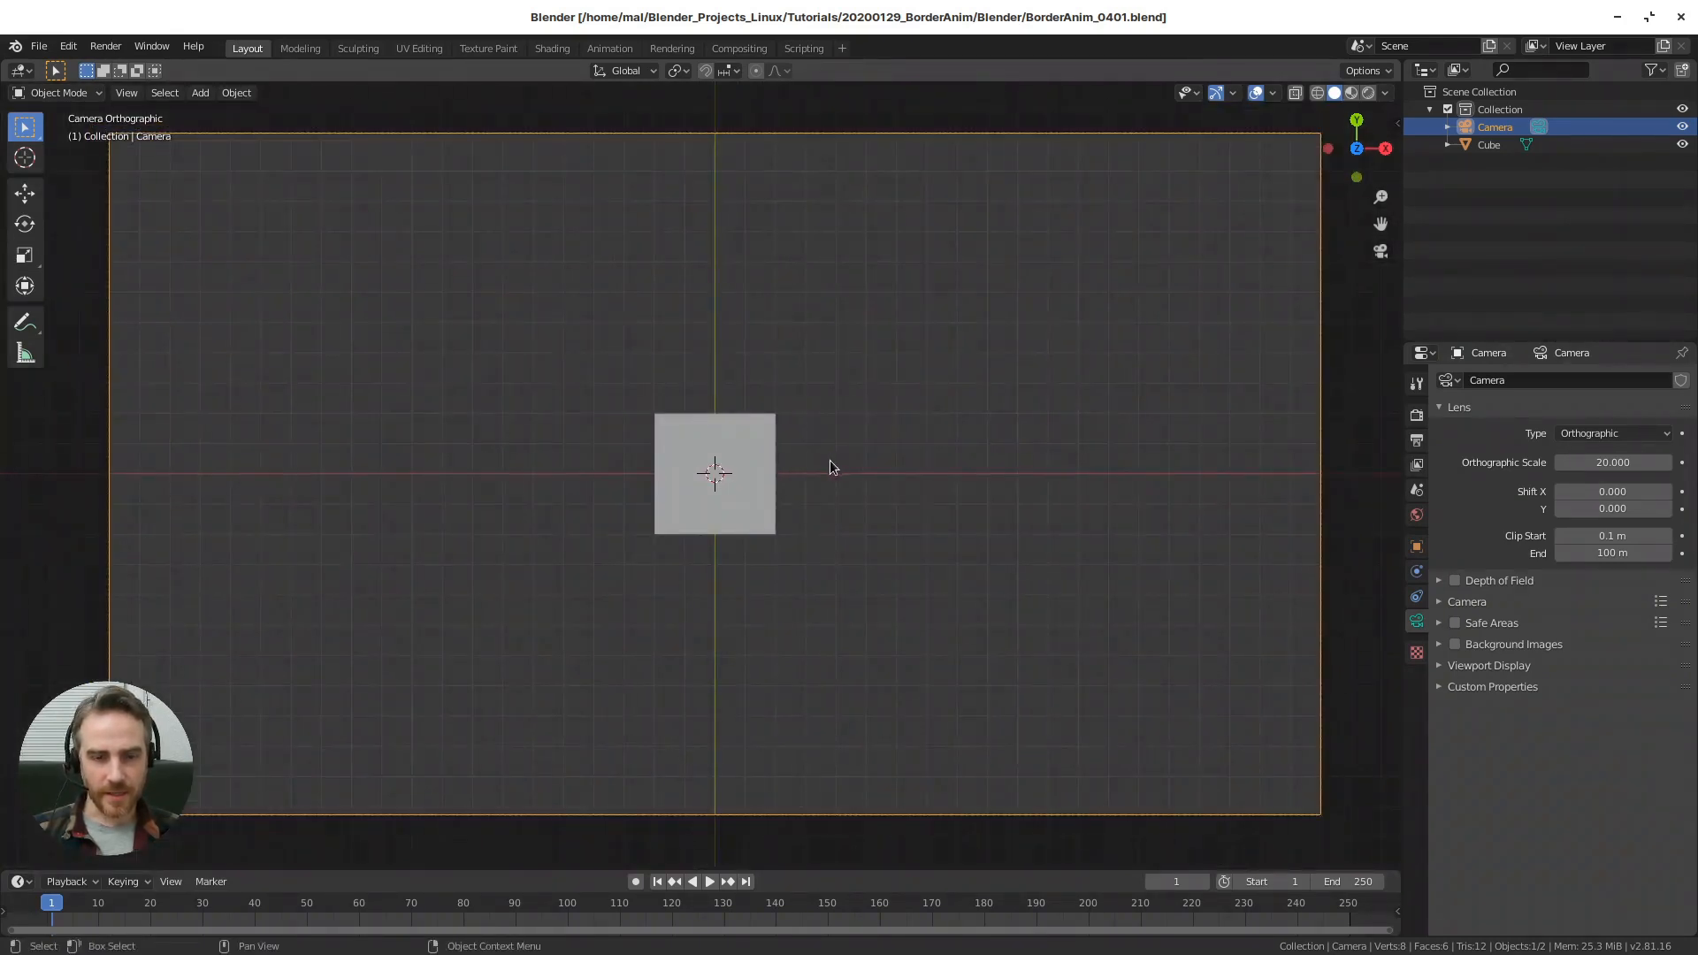
left_click(727, 433)
key("x")
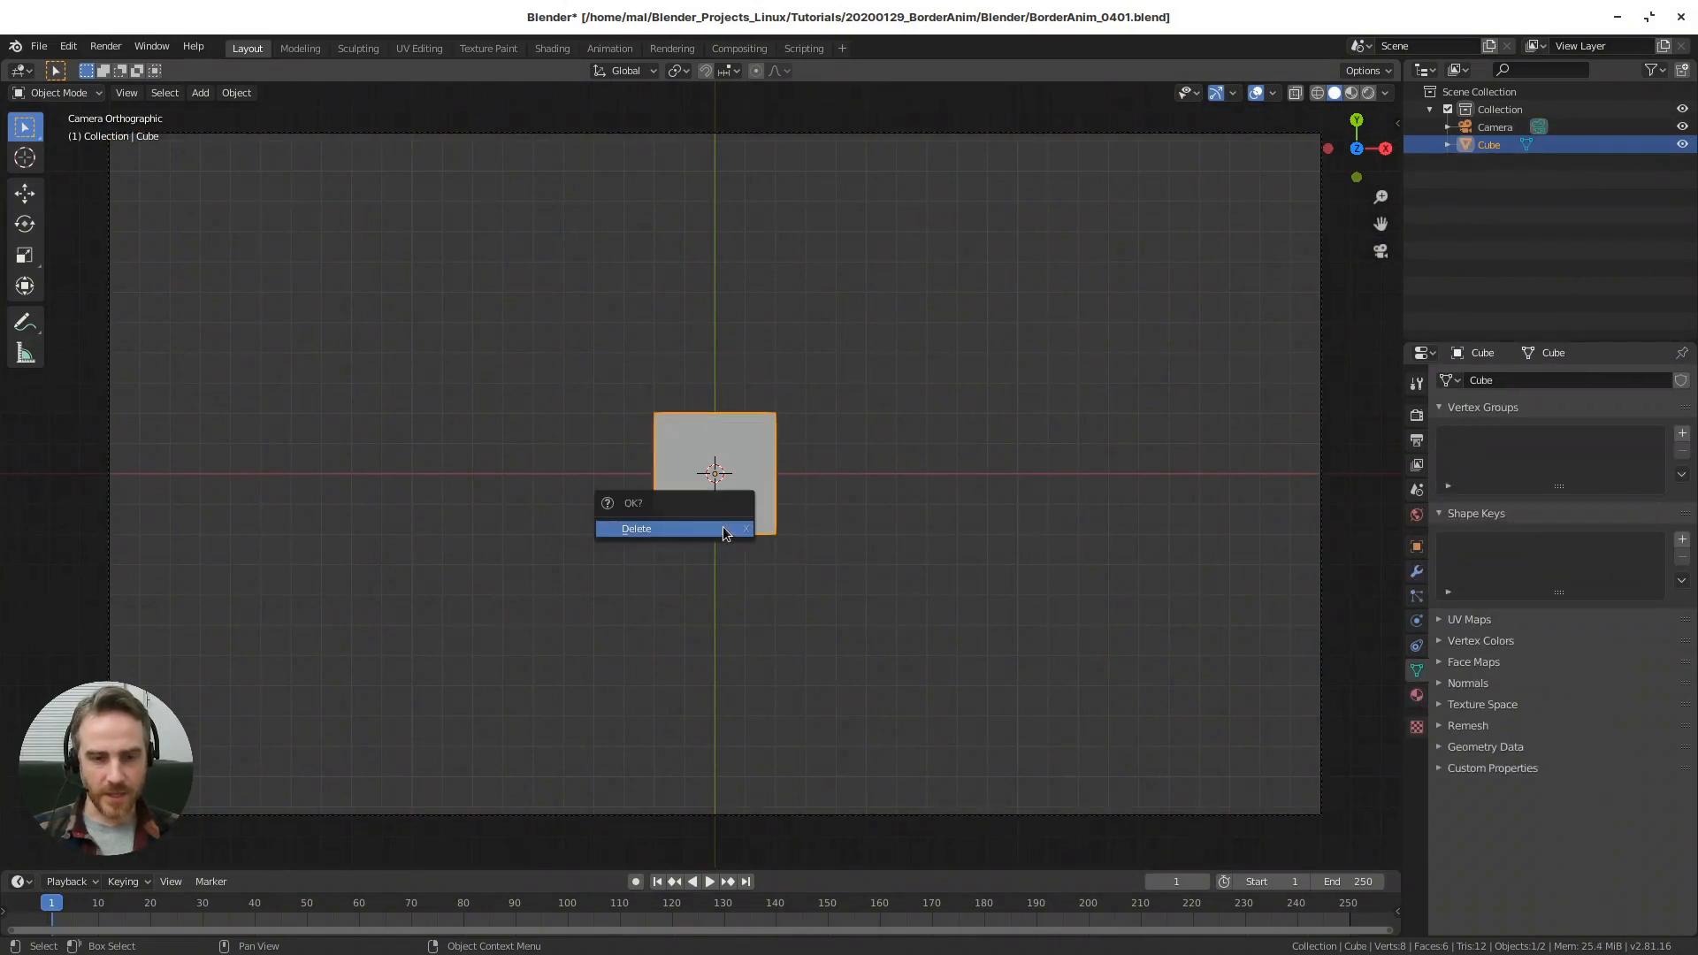
left_click(707, 528)
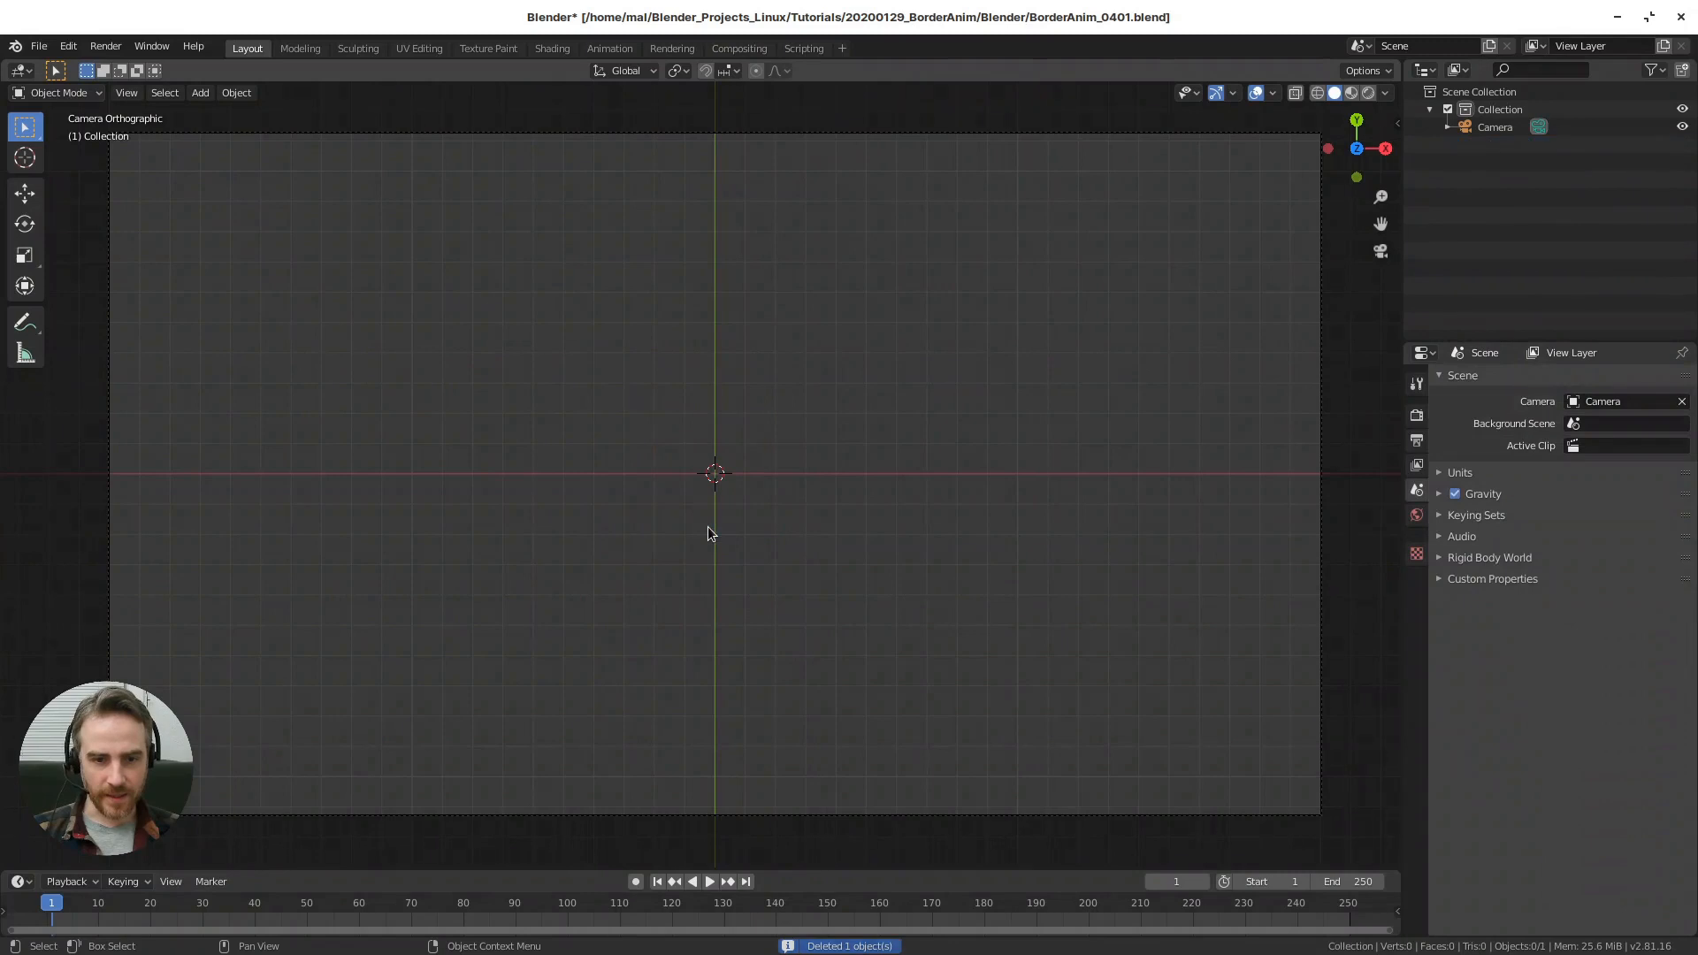
- Add a Bezier curve at the world origin
key("shift+a")
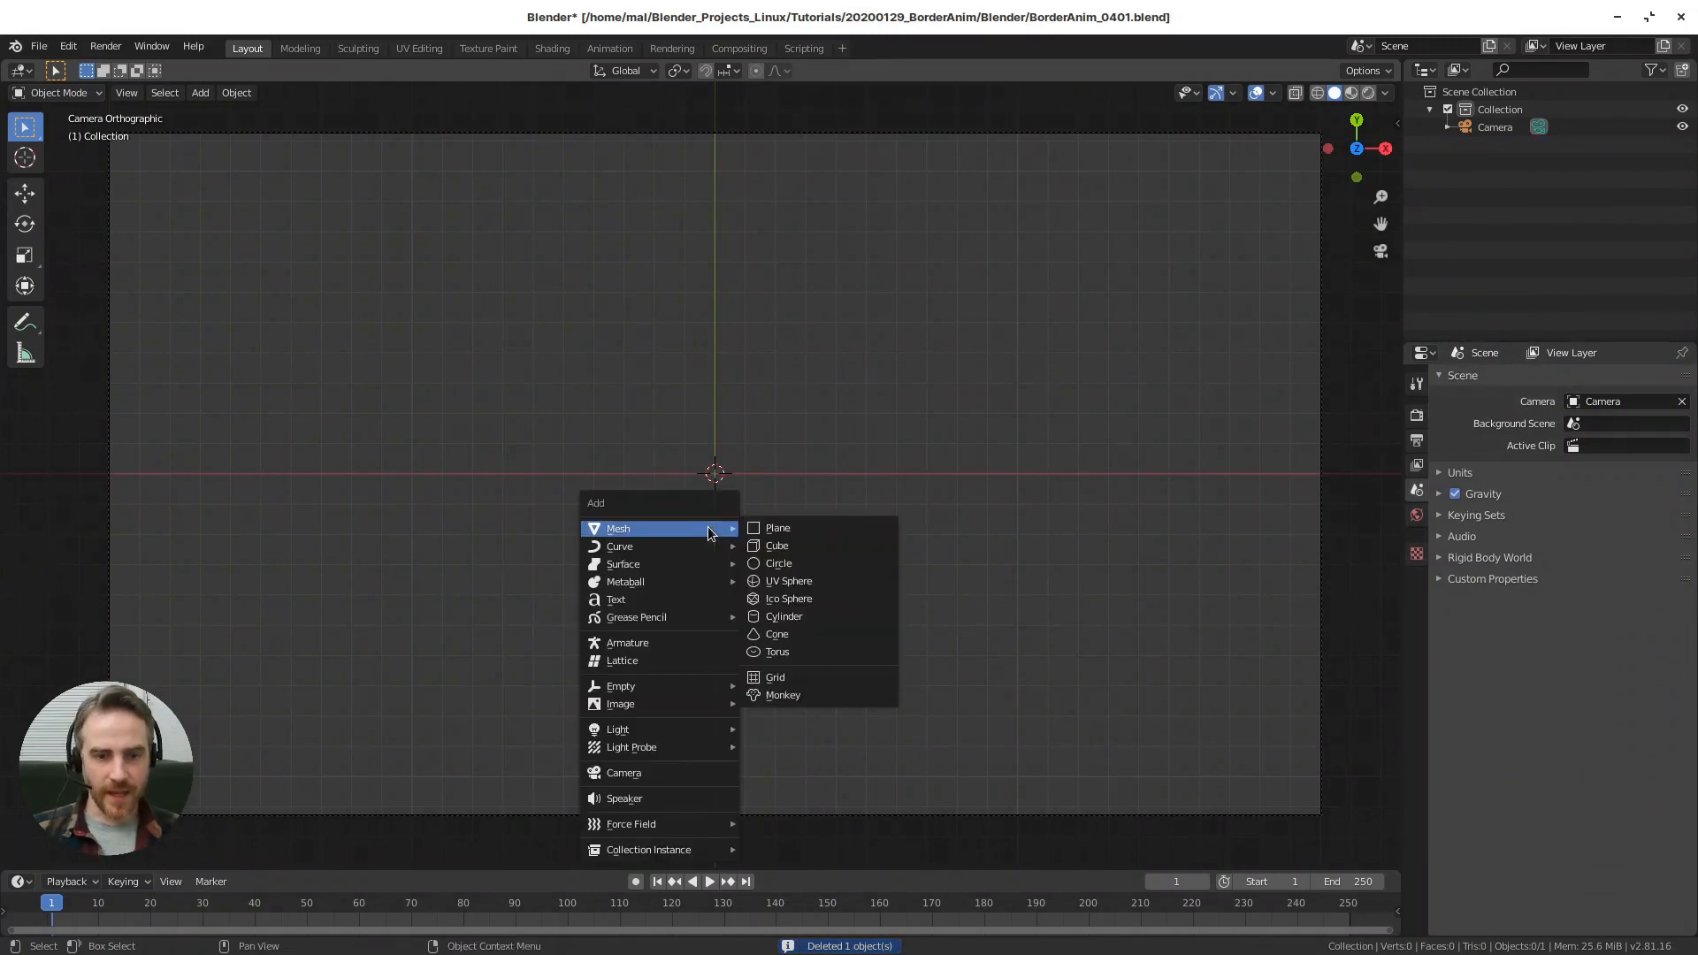
mouse_move(660, 545)
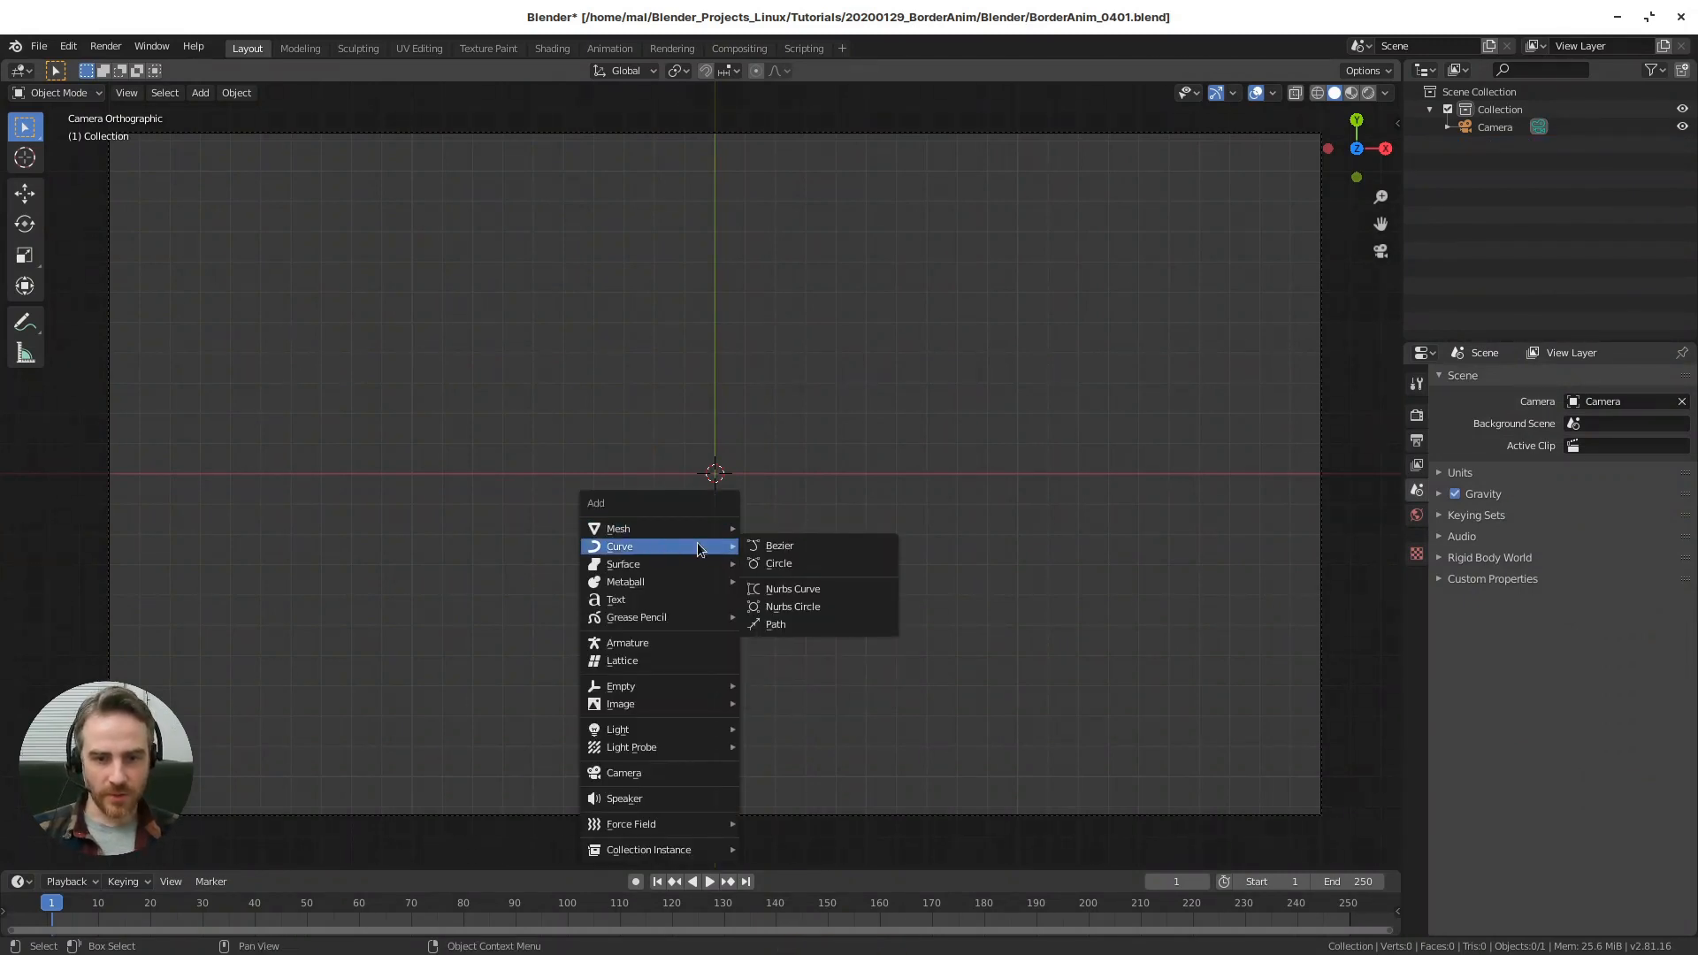
left_click(785, 552)
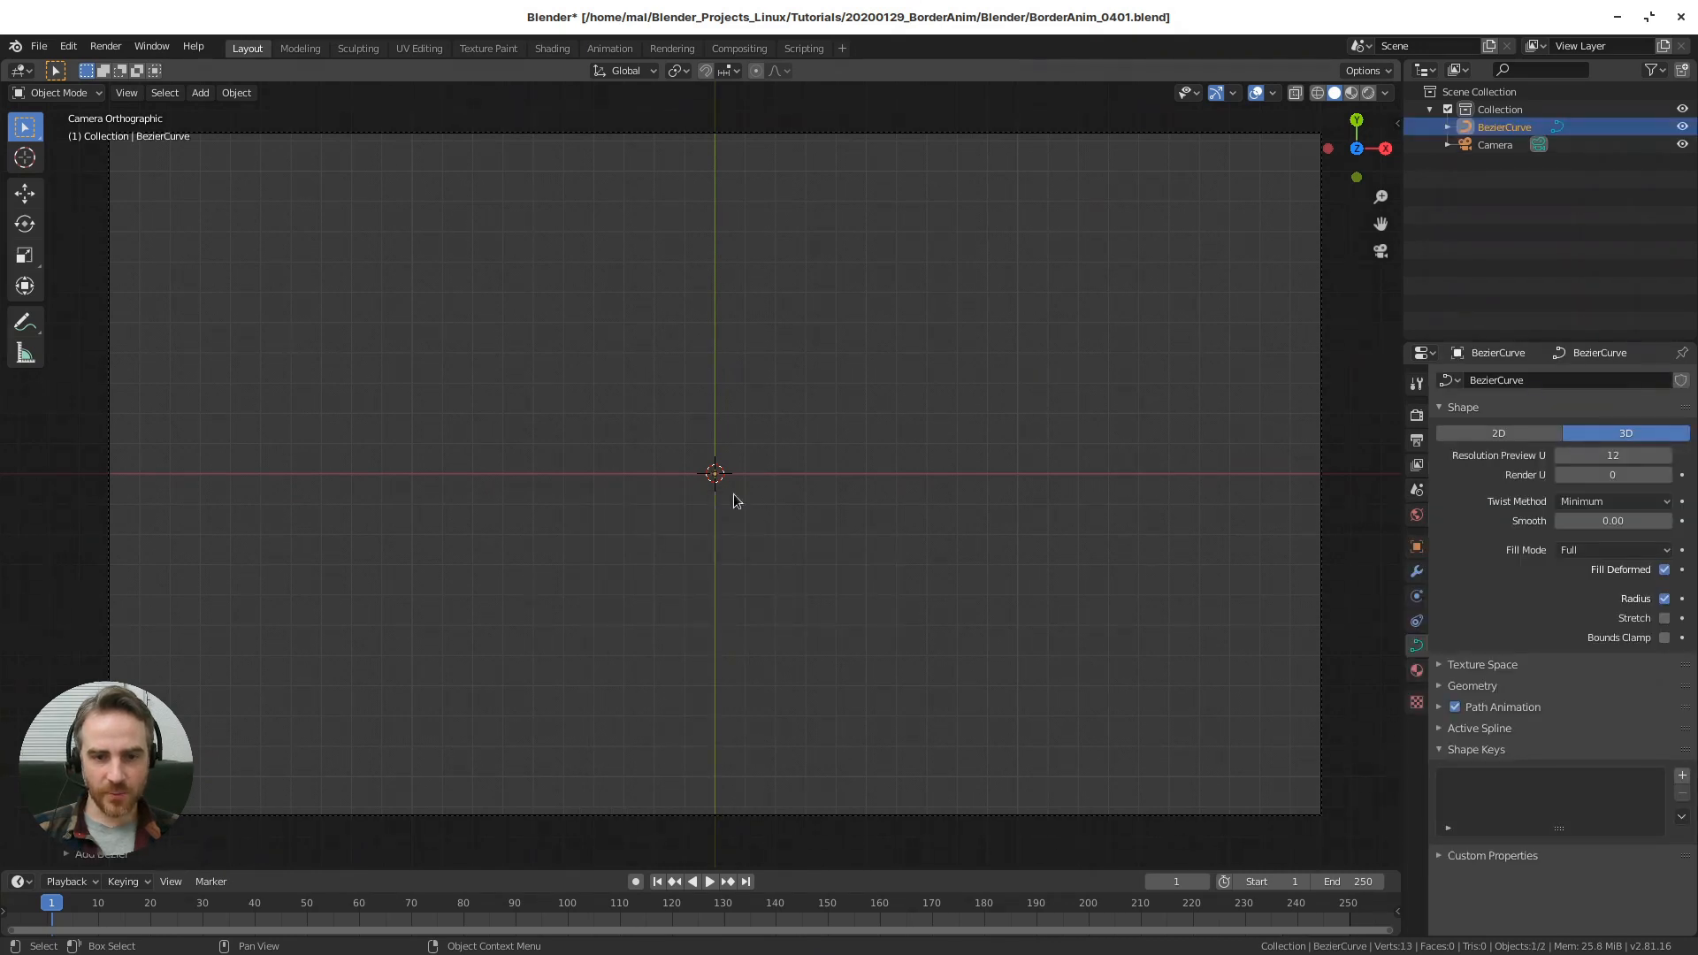
- Scale the Bezier curve uniformly by a factor of 5
scroll(732, 492, "up", 3)
mouse_move(722, 485)
middle_mouse_down("shift")
mouse_move(833, 474)
mouse_move(792, 502)
mouse_move(713, 491)
middle_mouse_up("shift")
scroll(831, 475, "up", 5)
scroll(768, 476, "up", 4)
scroll(708, 478, "down", 8)
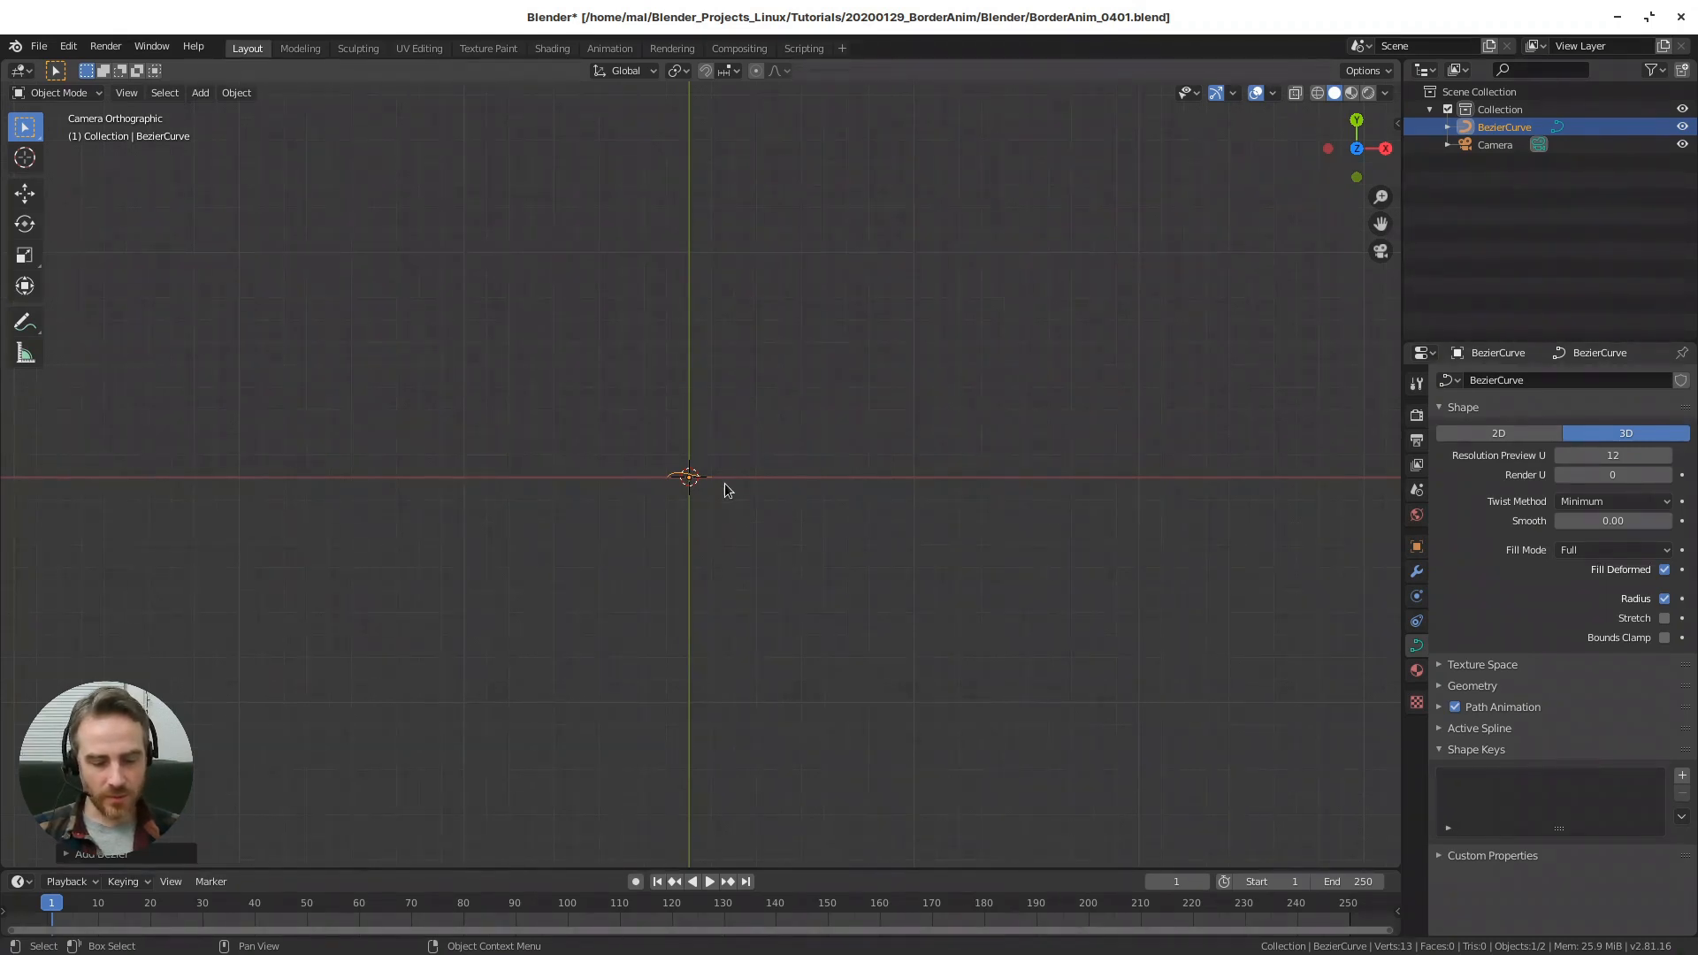
key("s")
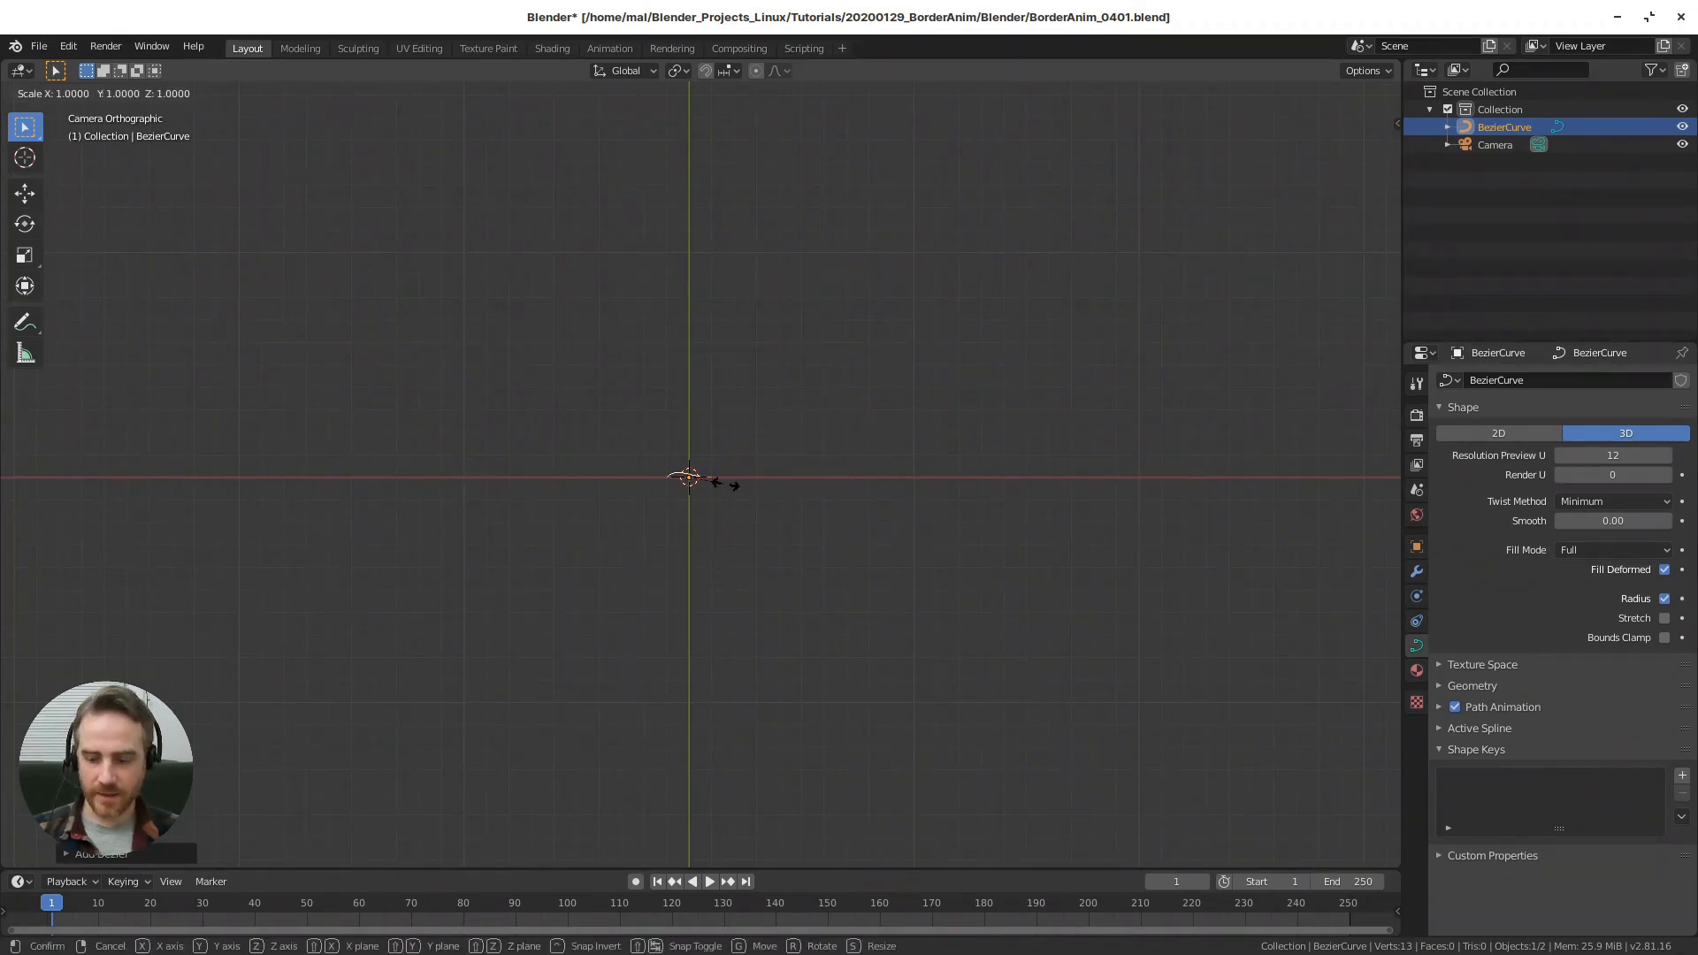
type("5")
key("Return")
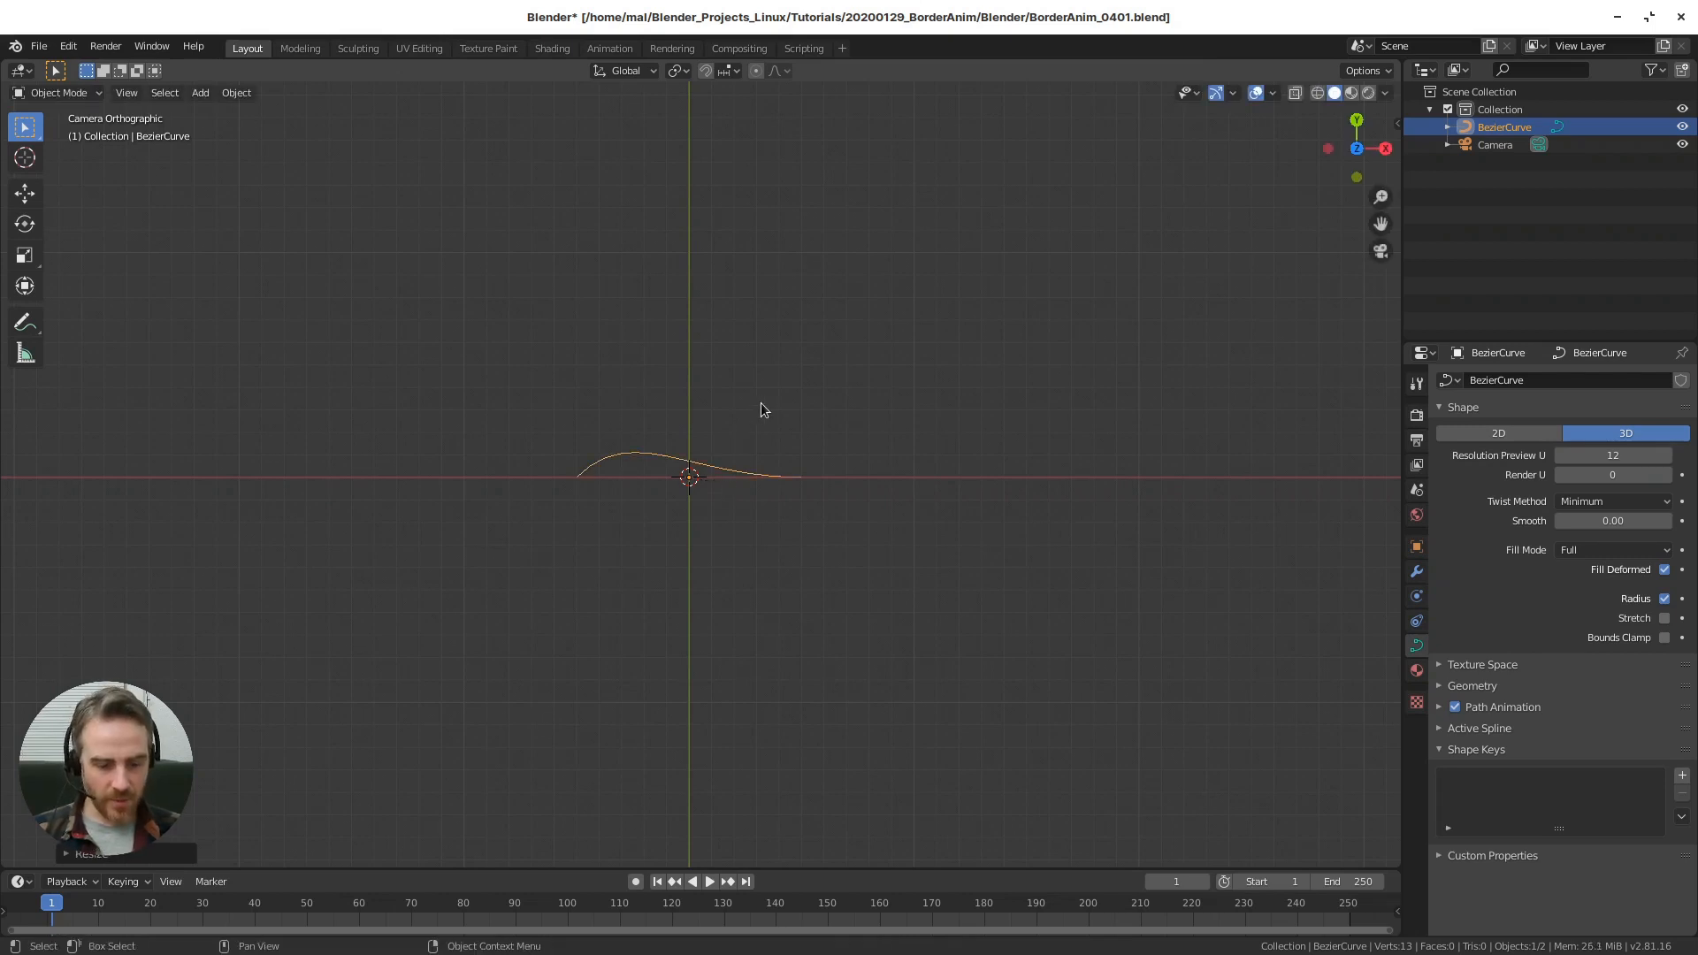
- In Edit Mode for the curve, turn off the handle overlay and shorten the displayed normals, leaving the normals overlay on
key("Tab")
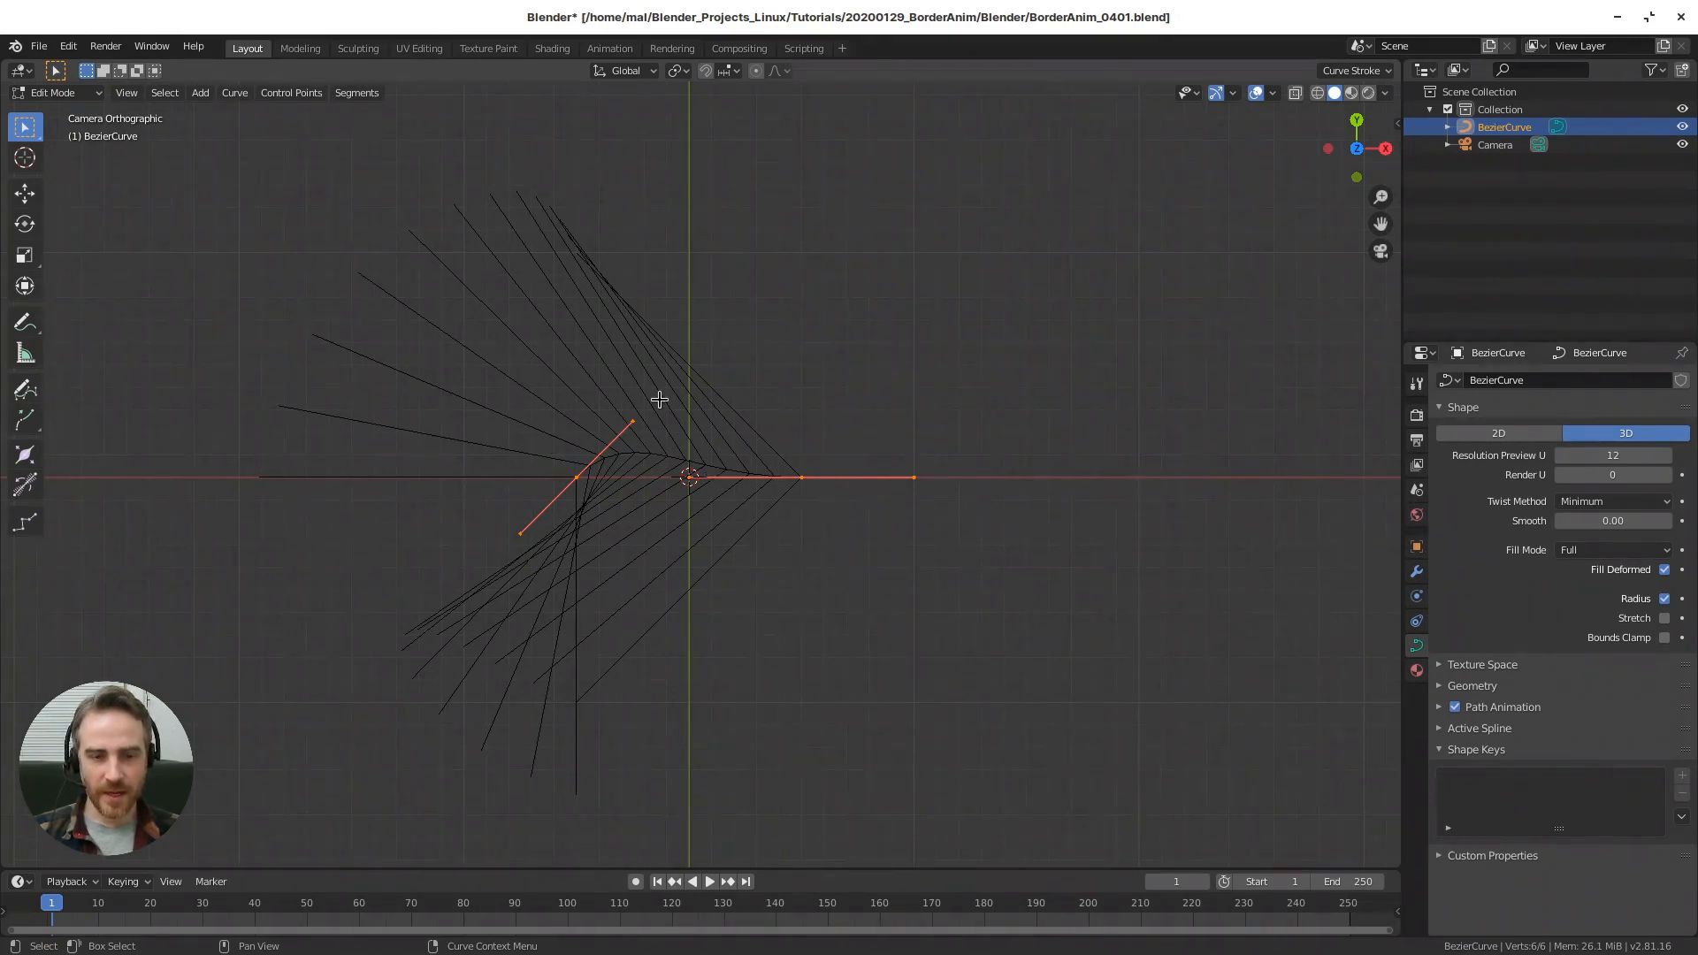
left_click(1274, 92)
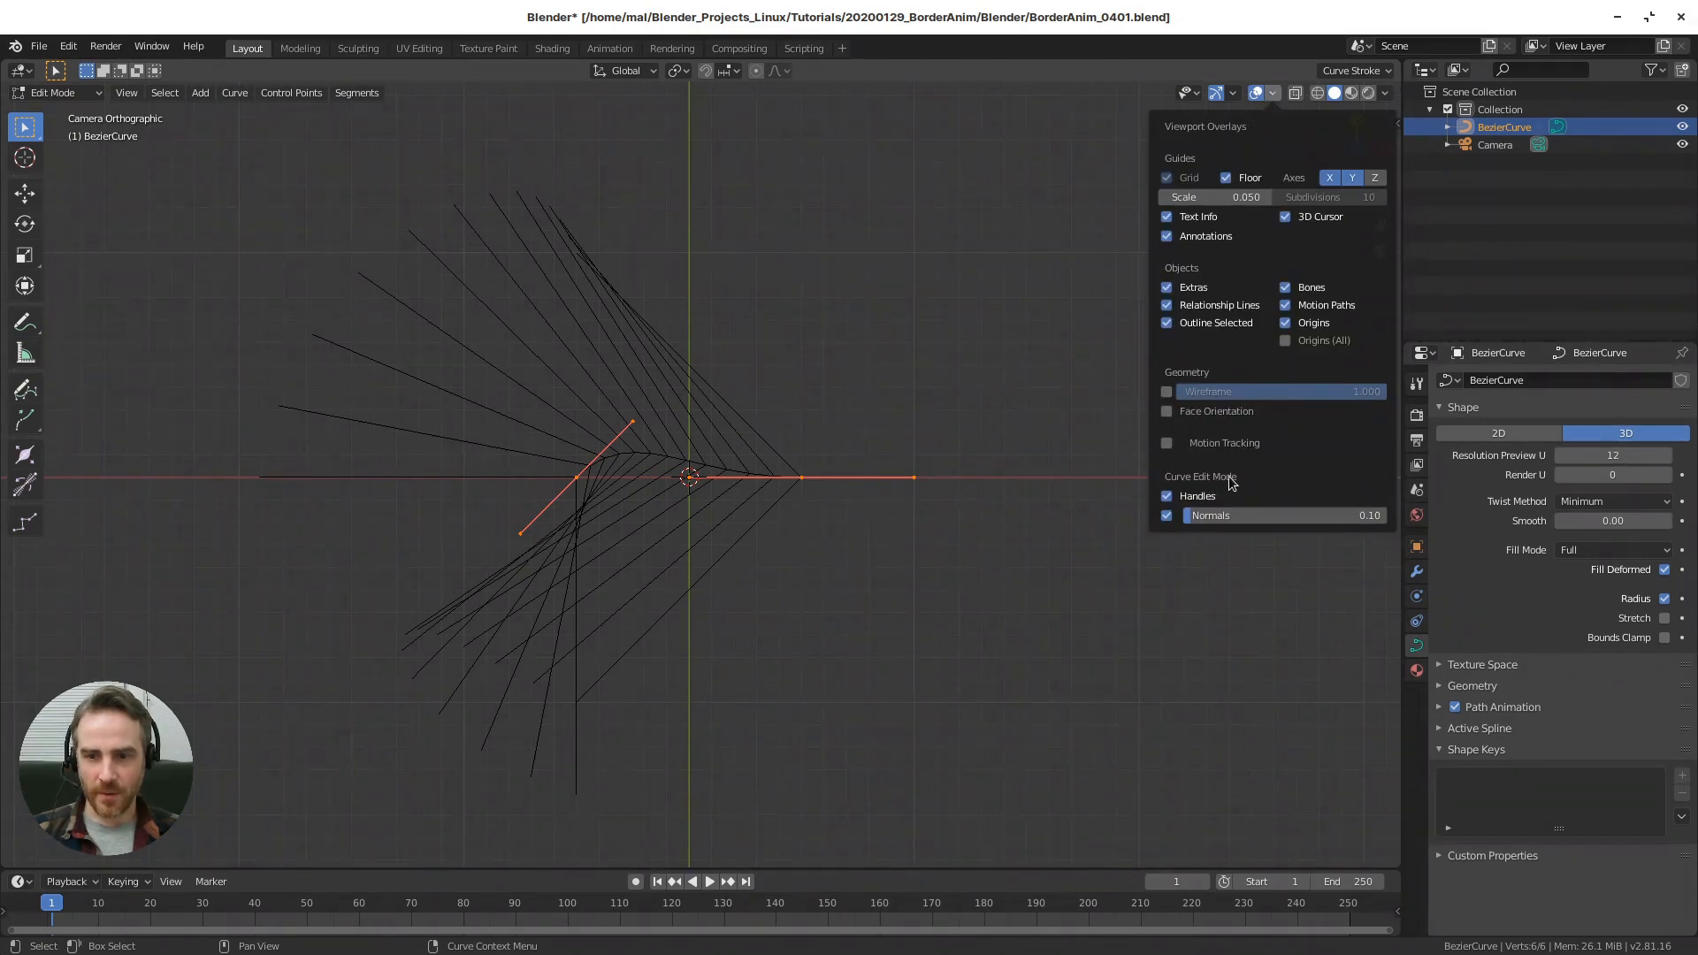
left_click(1167, 498)
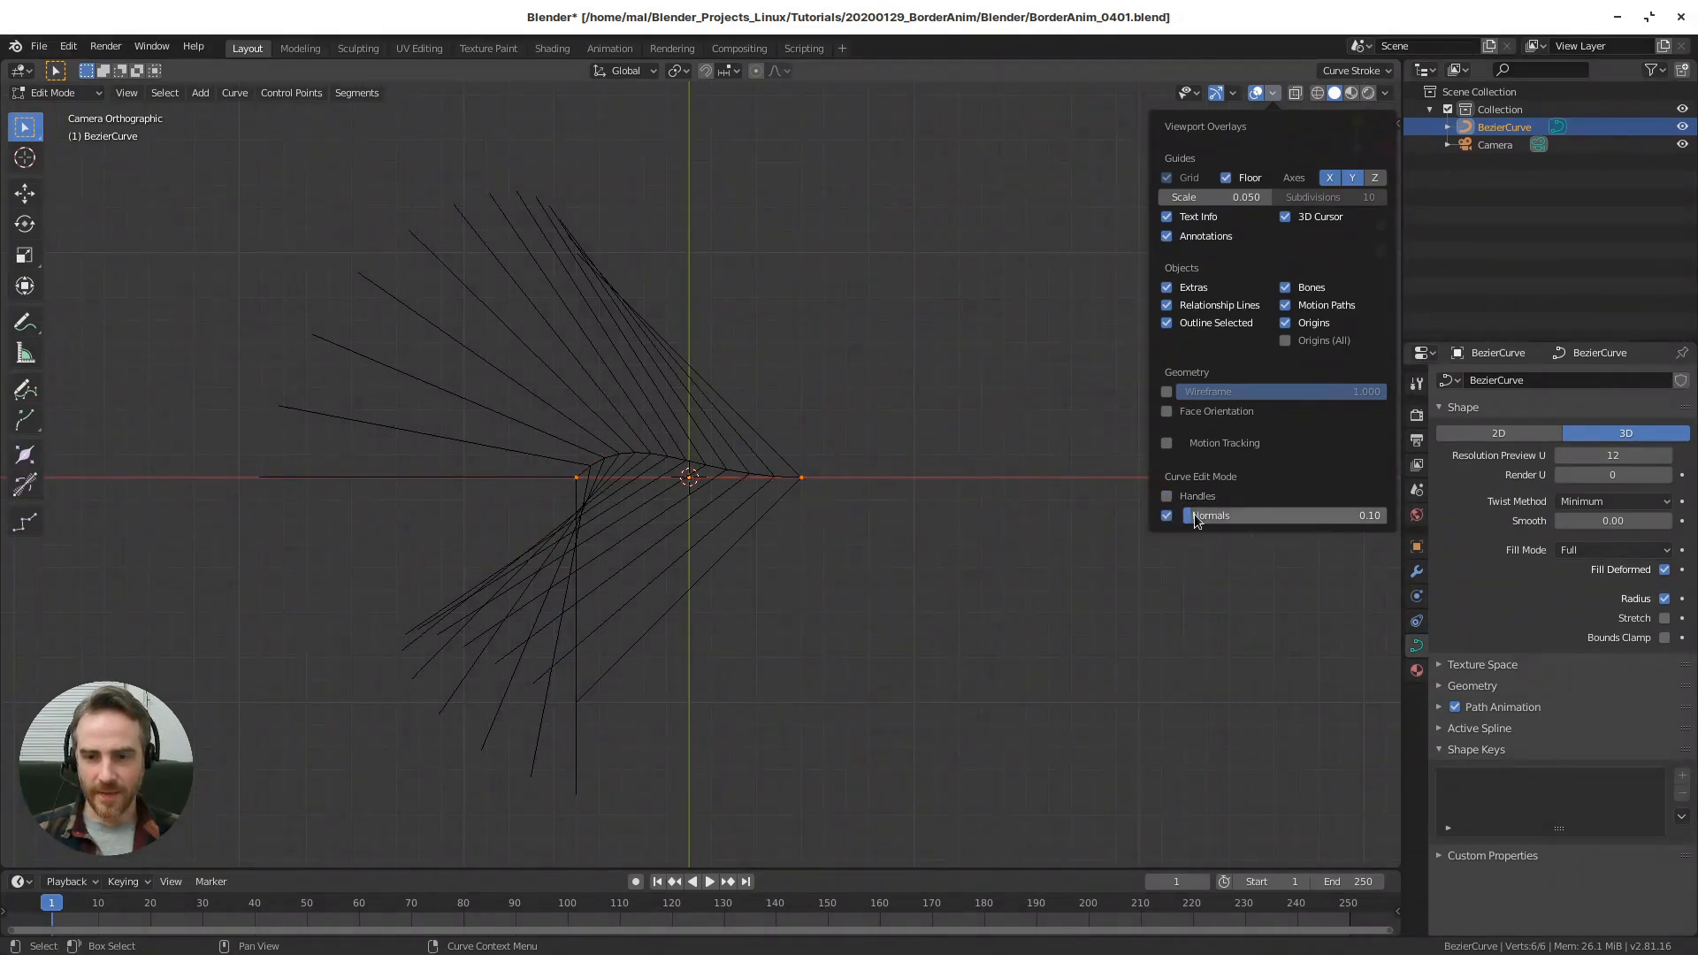
left_click(1167, 516)
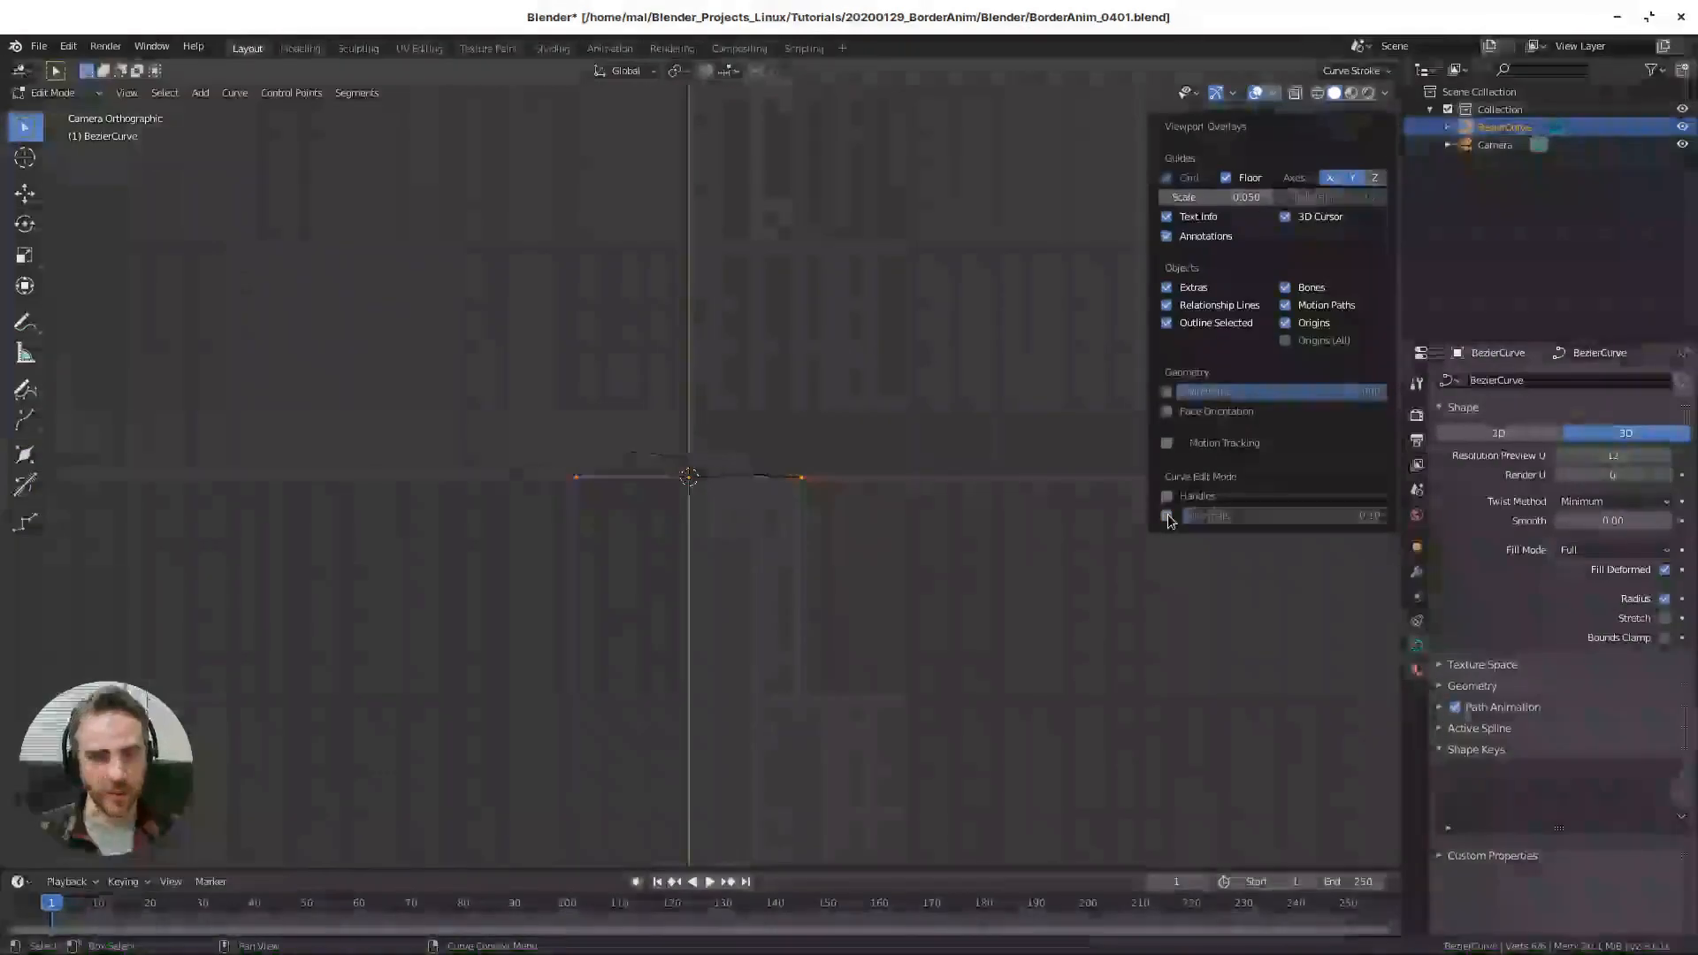
left_click(1168, 516)
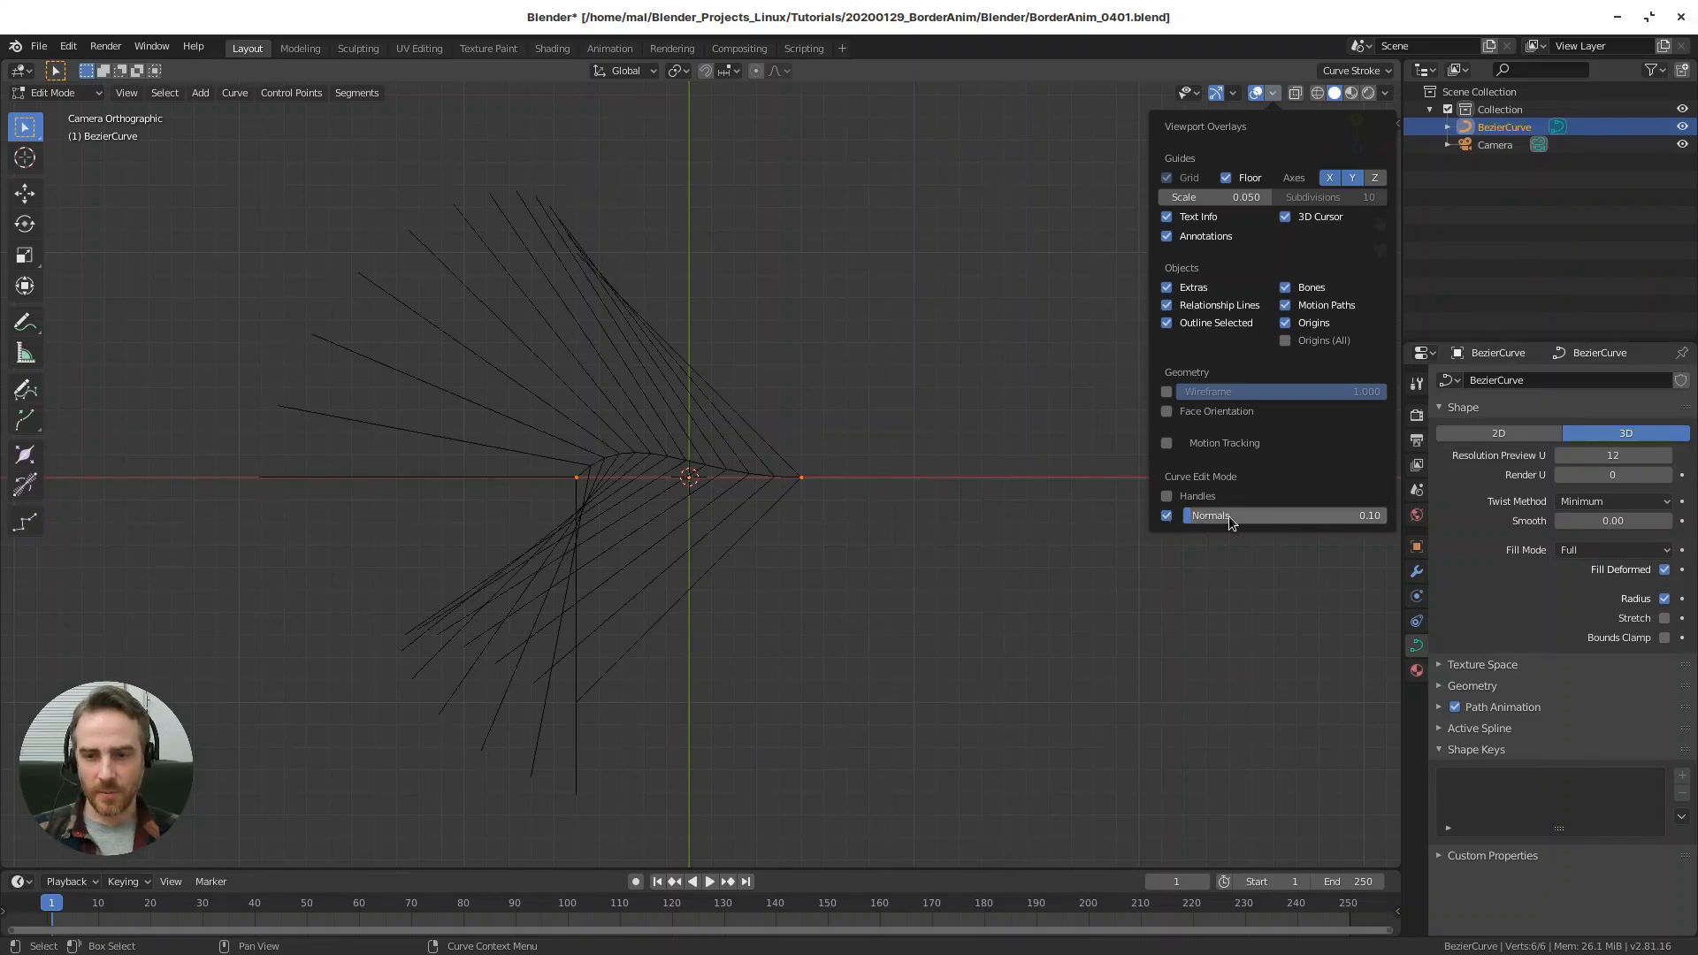
left_click_drag(1238, 516, 1228, 517)
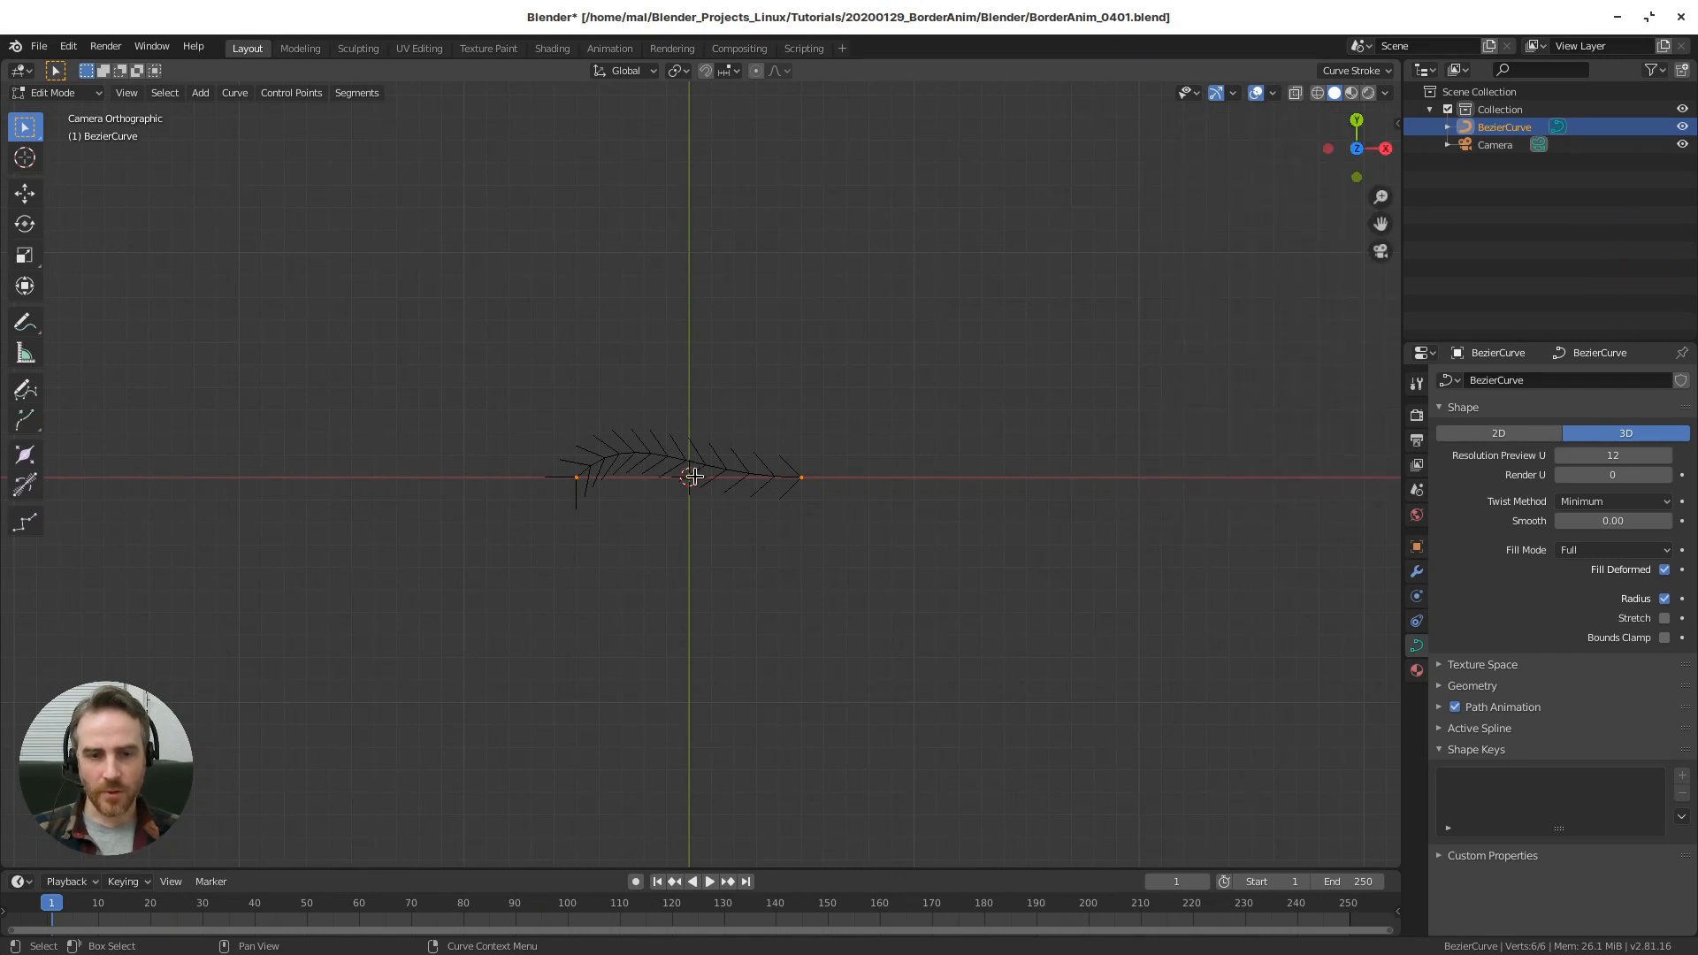
left_click(1273, 91)
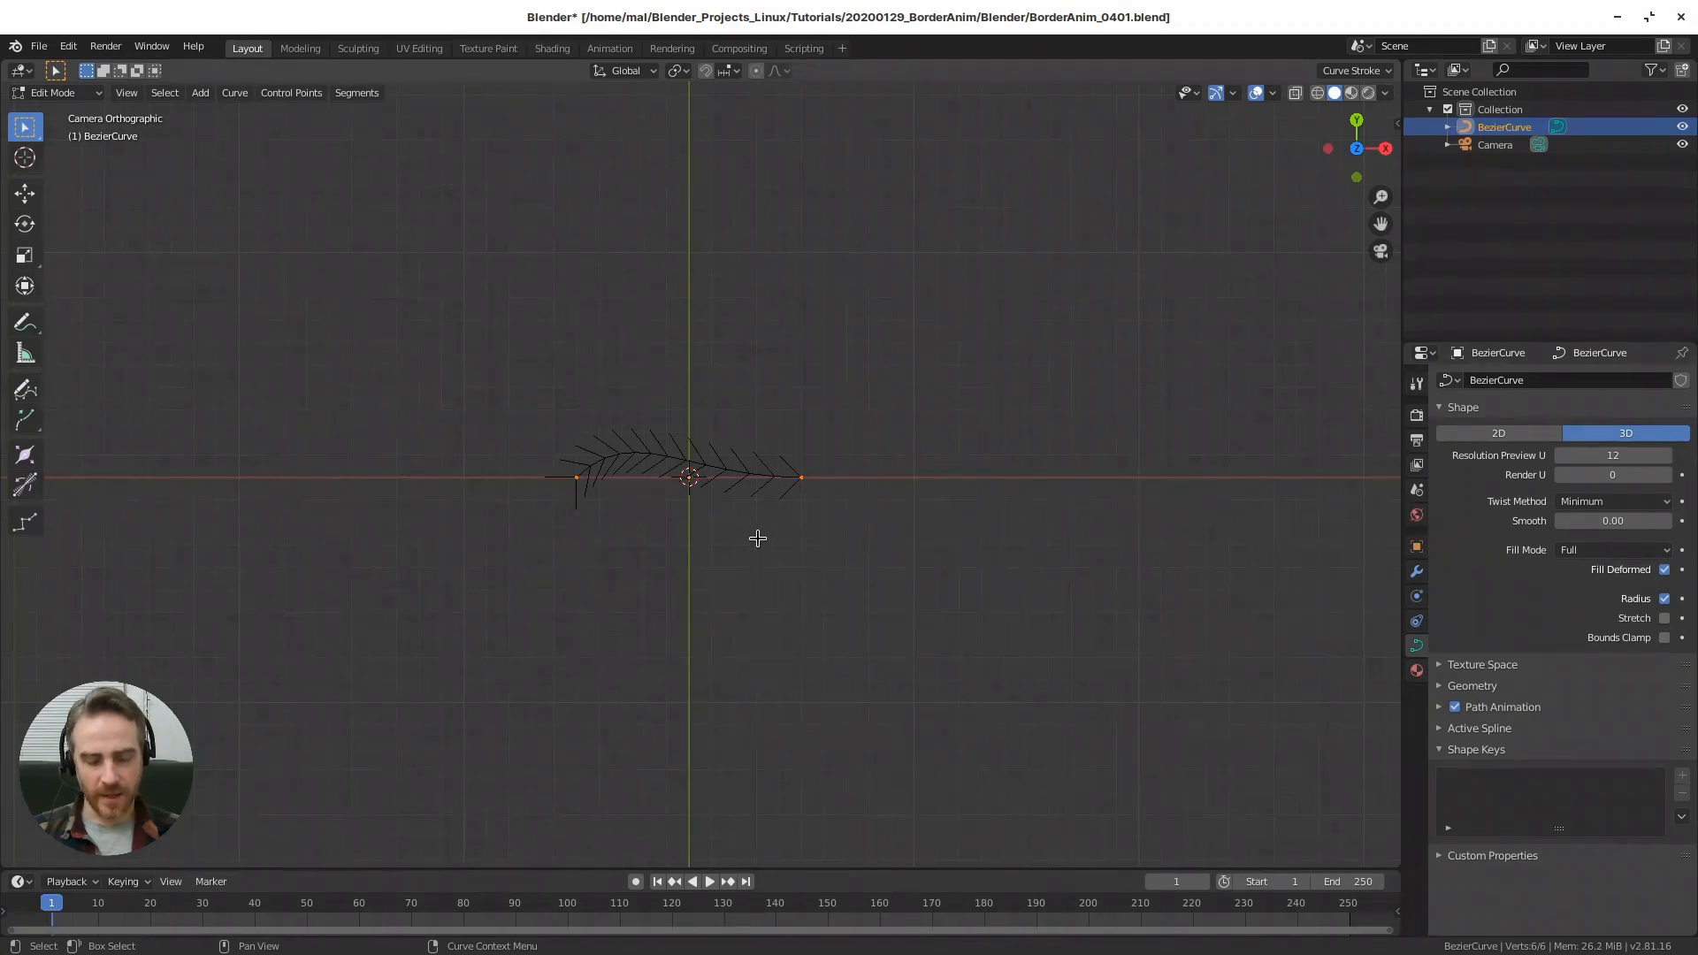
- Set the handle type of all the curve's control points to Vector
key("v")
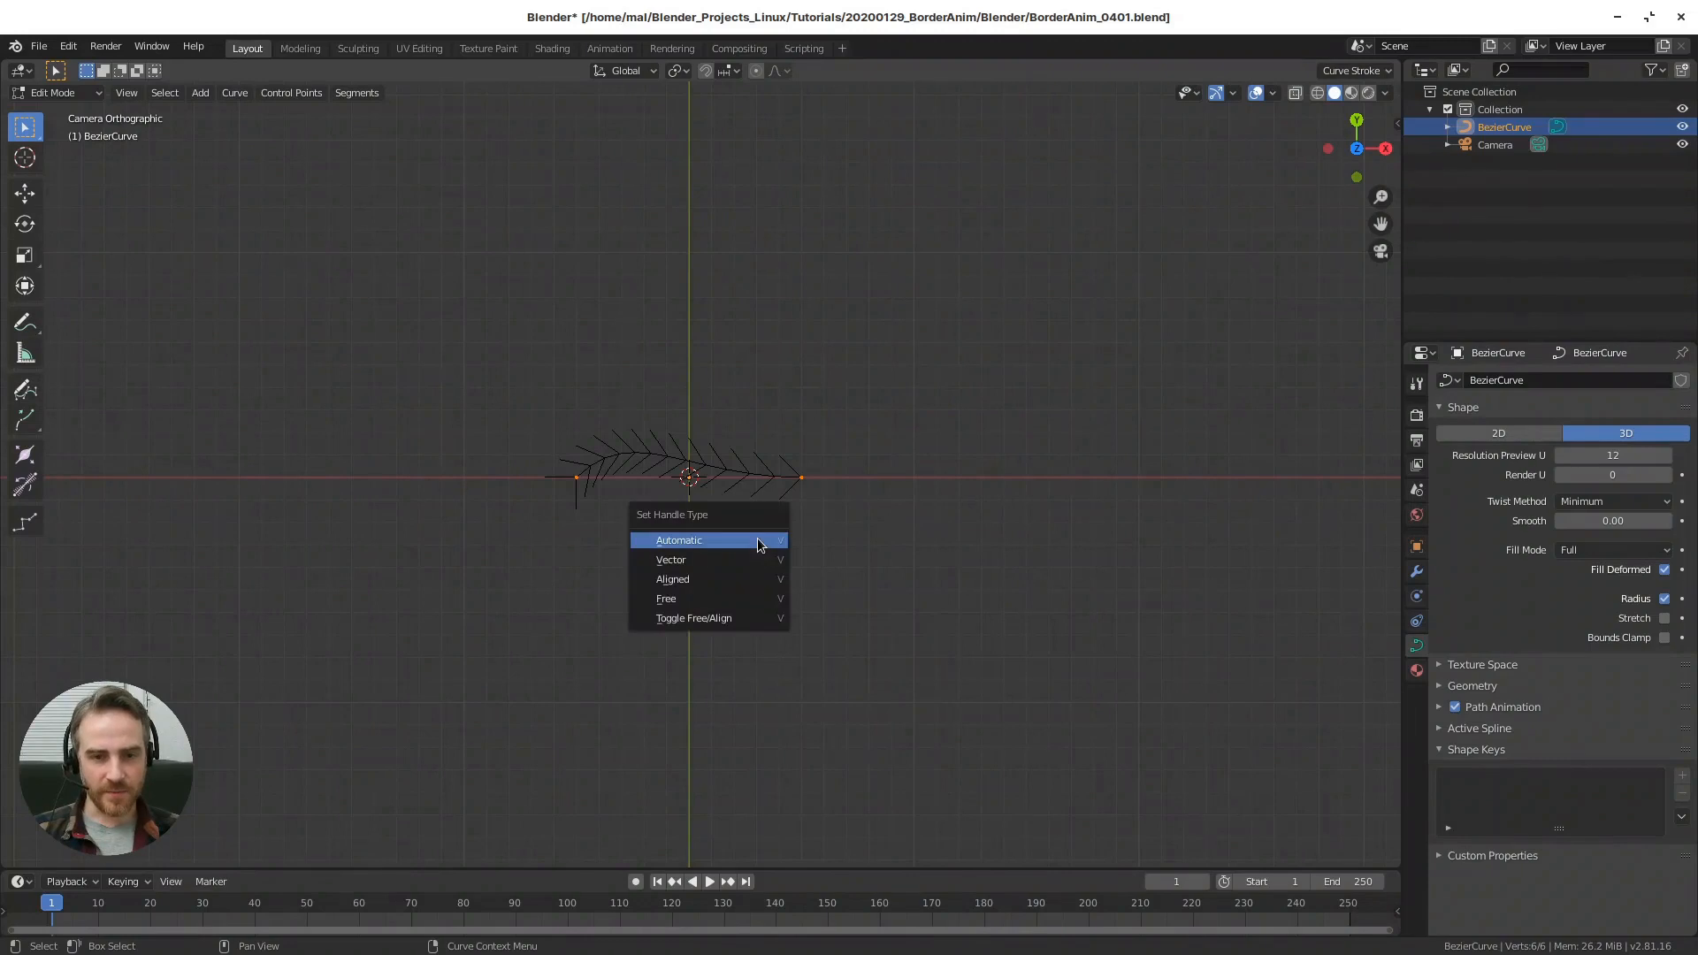
left_click(693, 560)
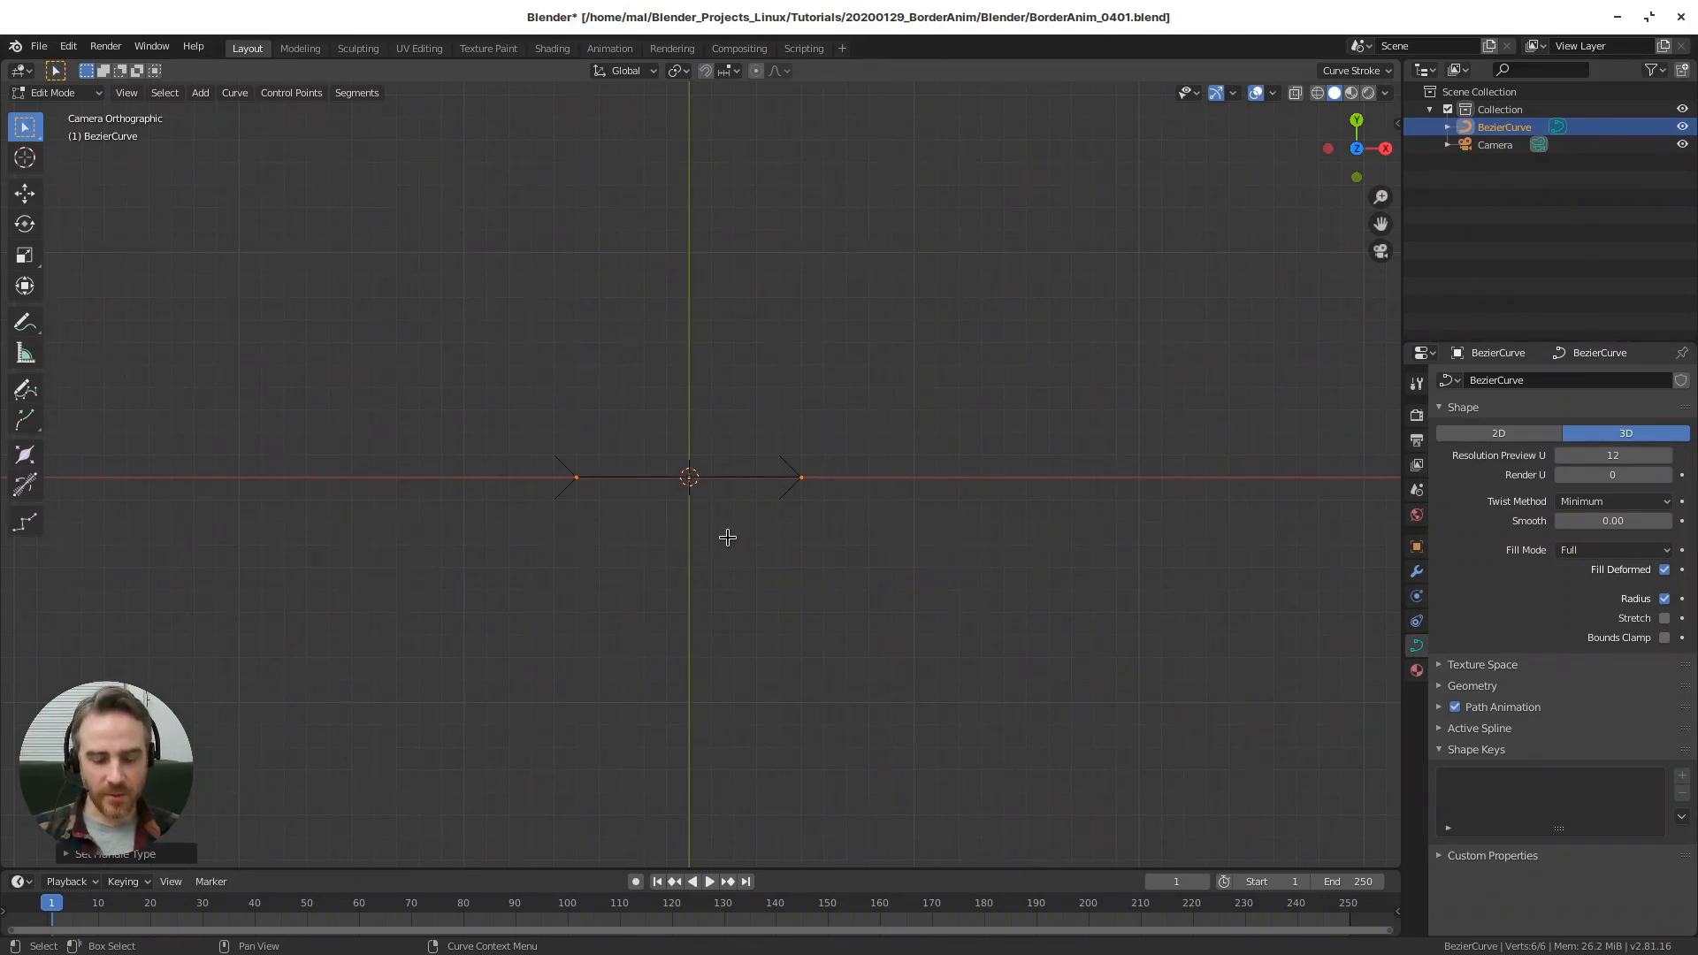
key("g")
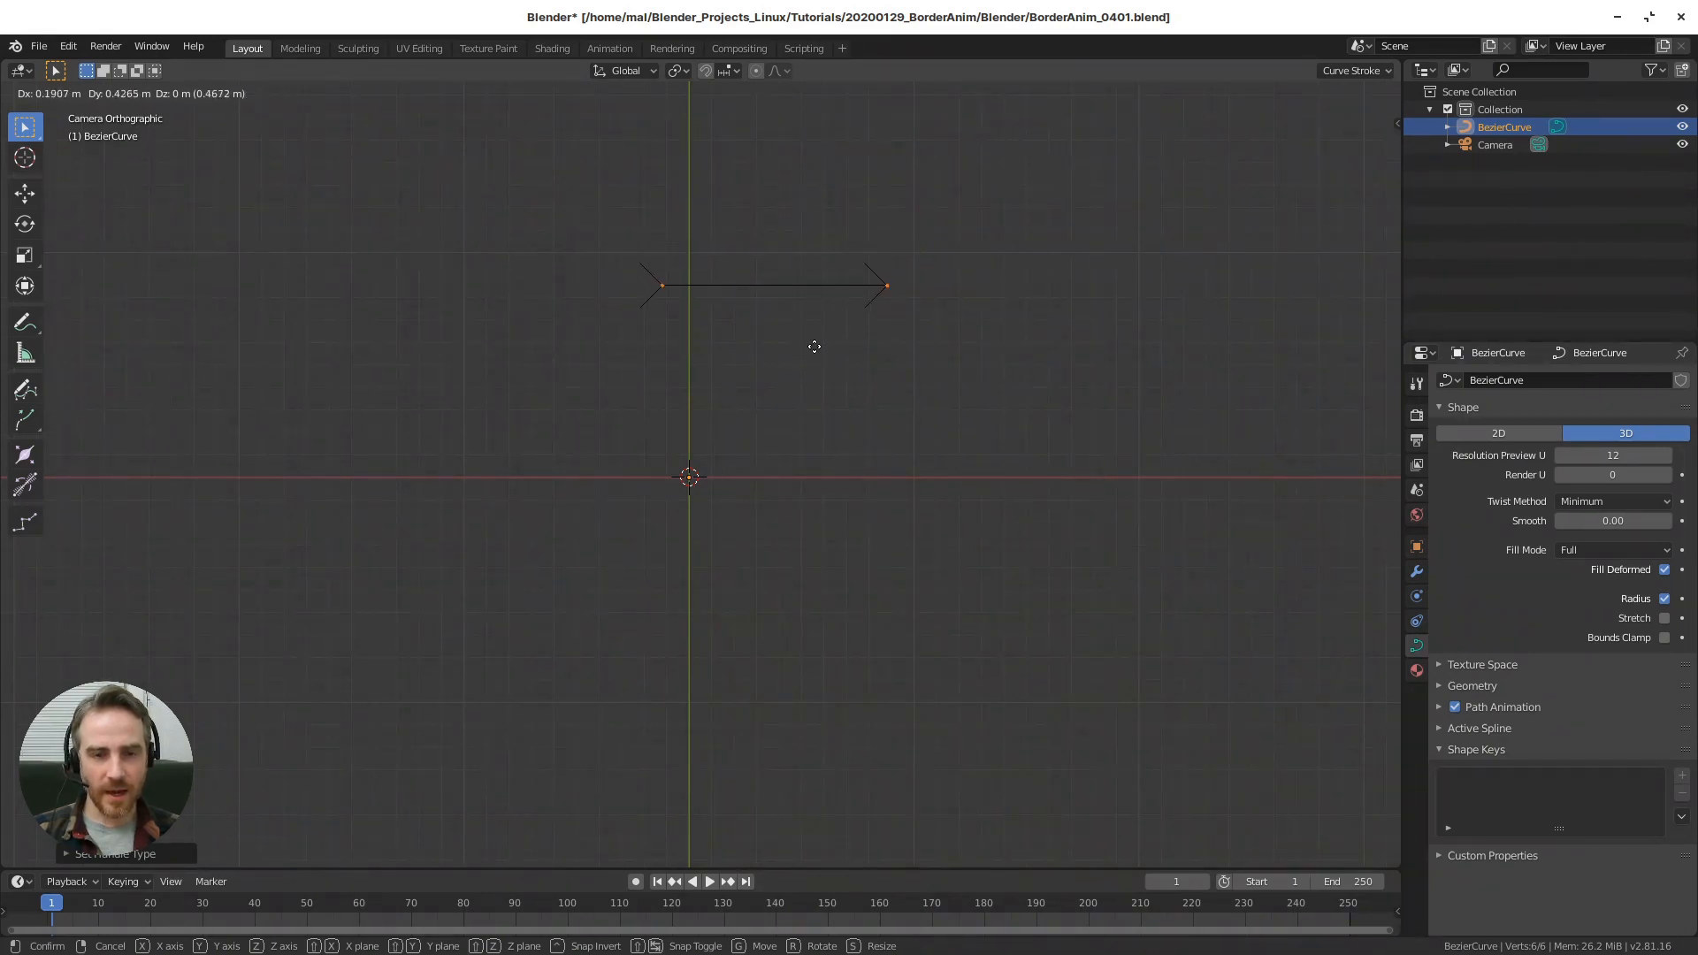
key("Escape")
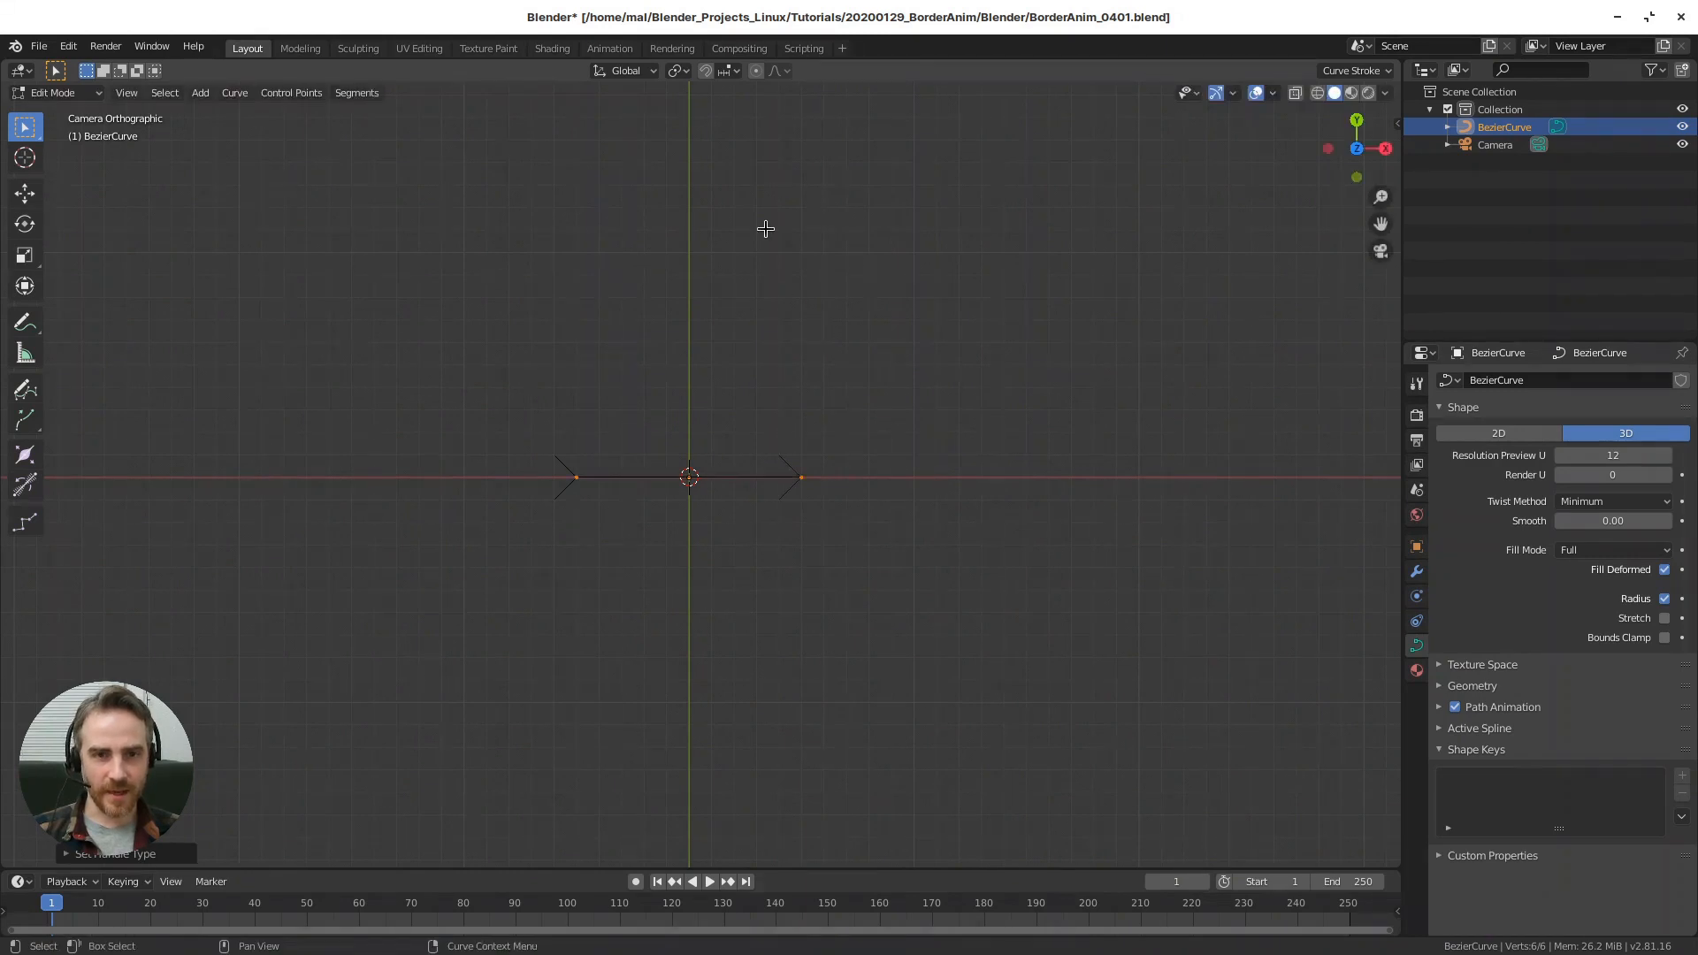
- Turn on increment snapping with Absolute Grid Snap and move the whole curve segment 0.25 m in X and 0.5 m in Y
left_click(706, 73)
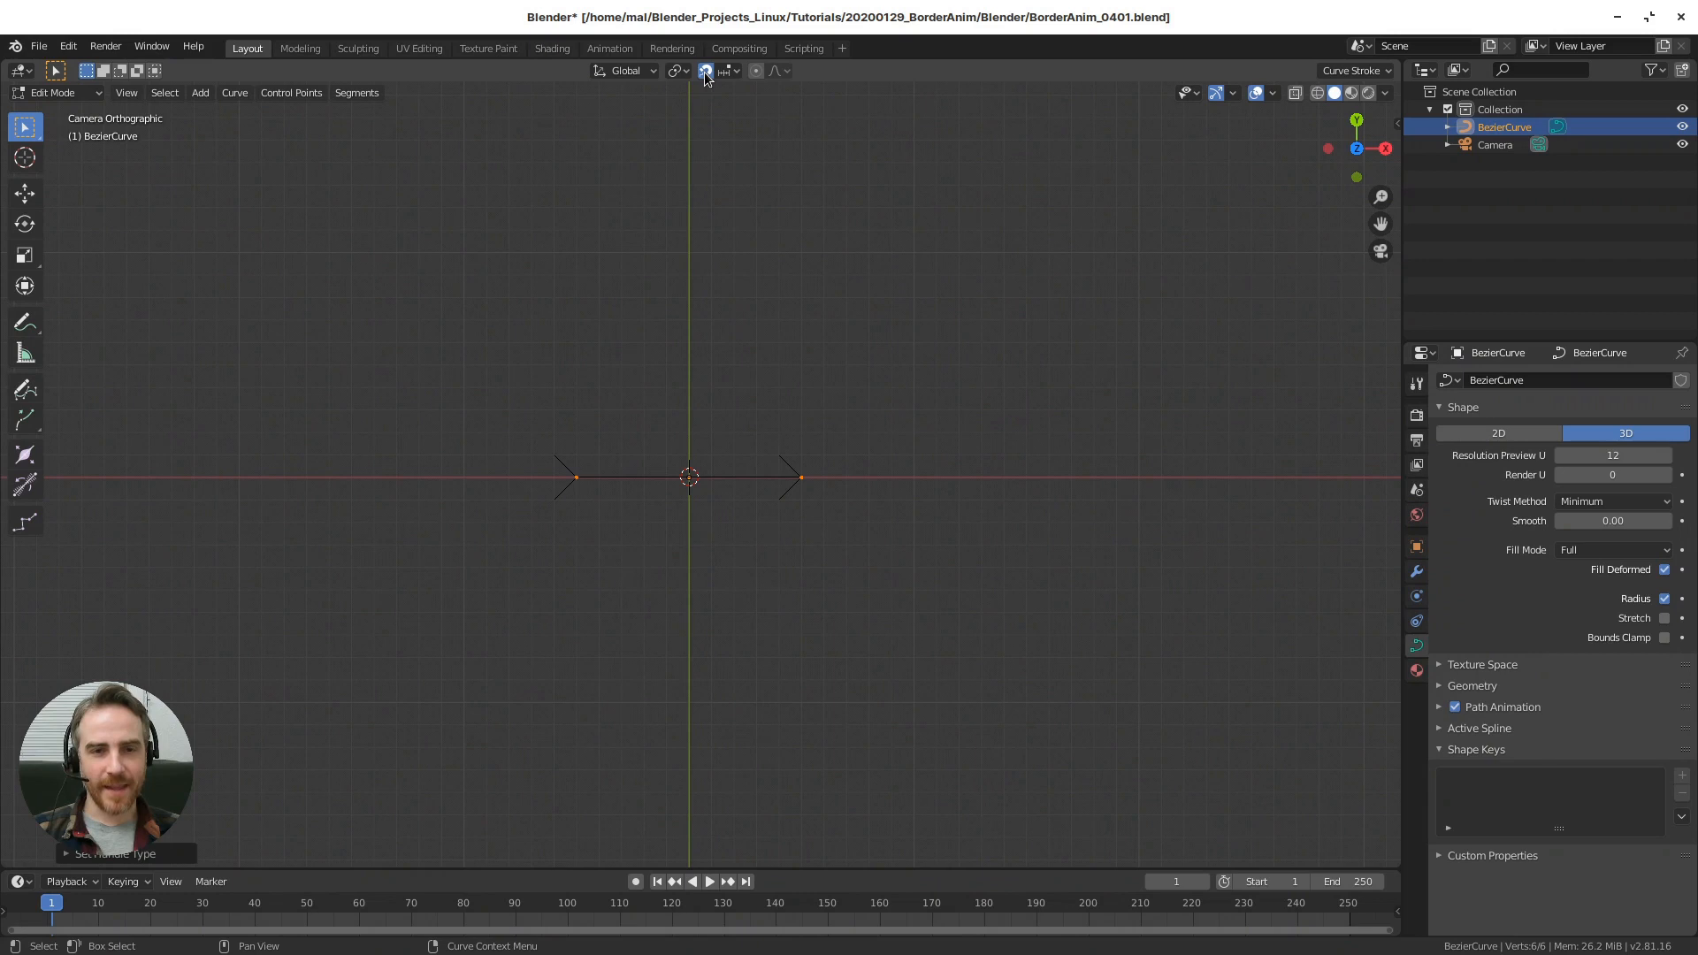
left_click(731, 75)
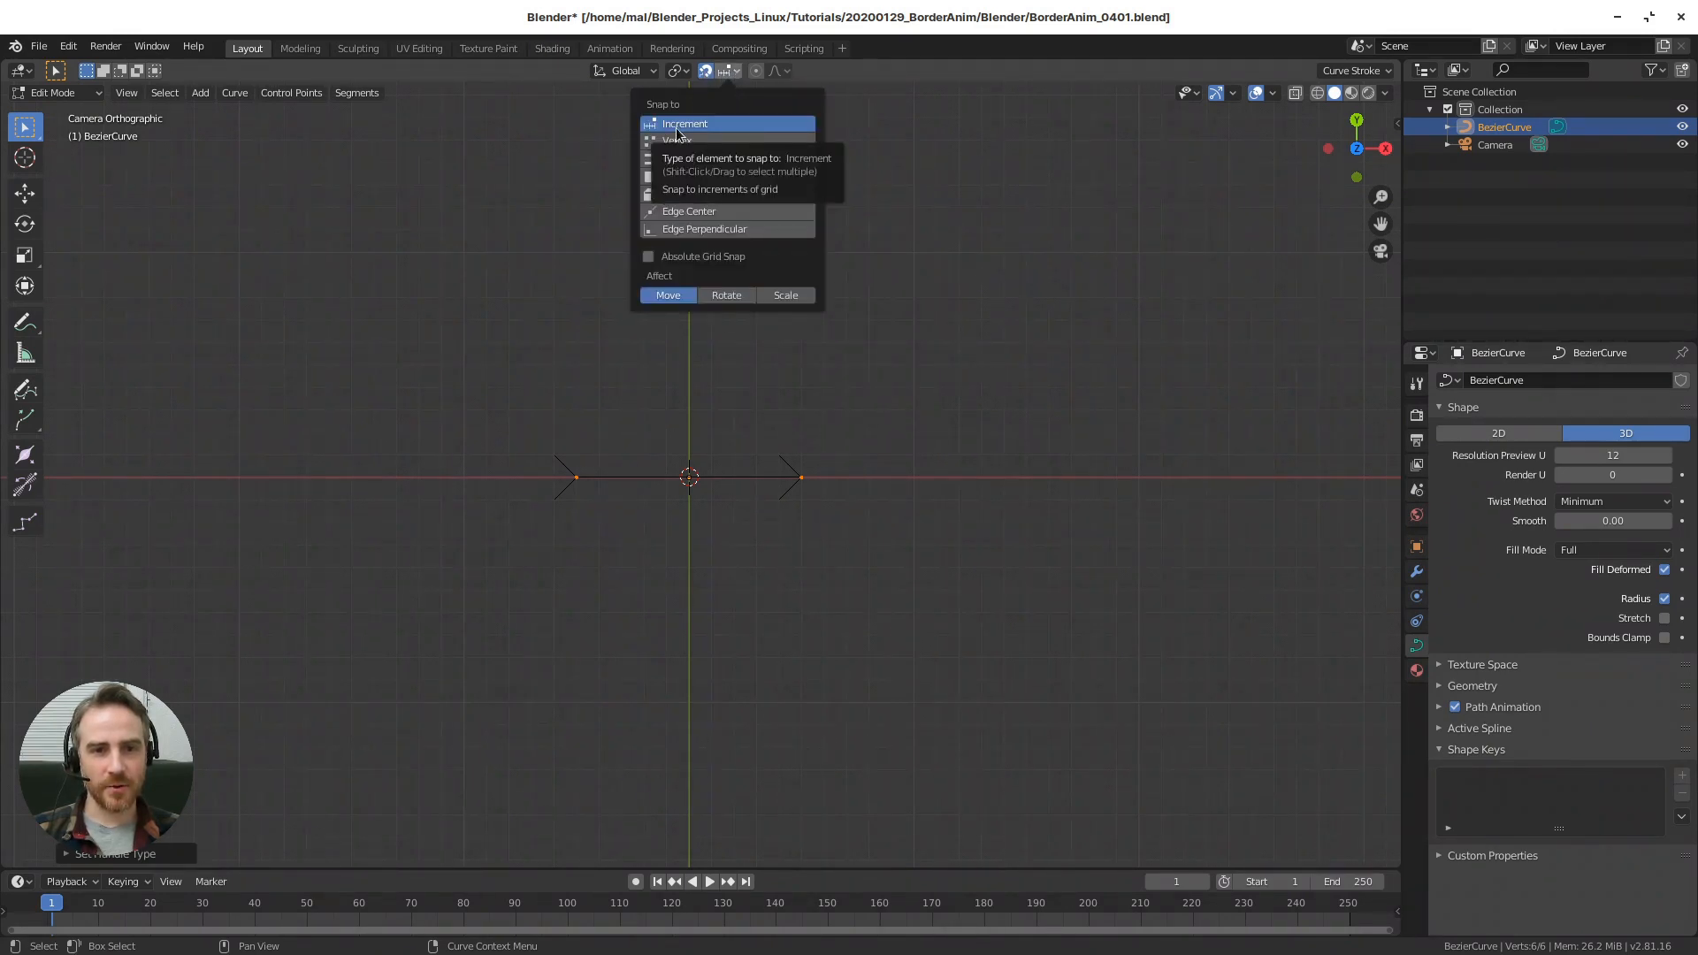
left_click(691, 258)
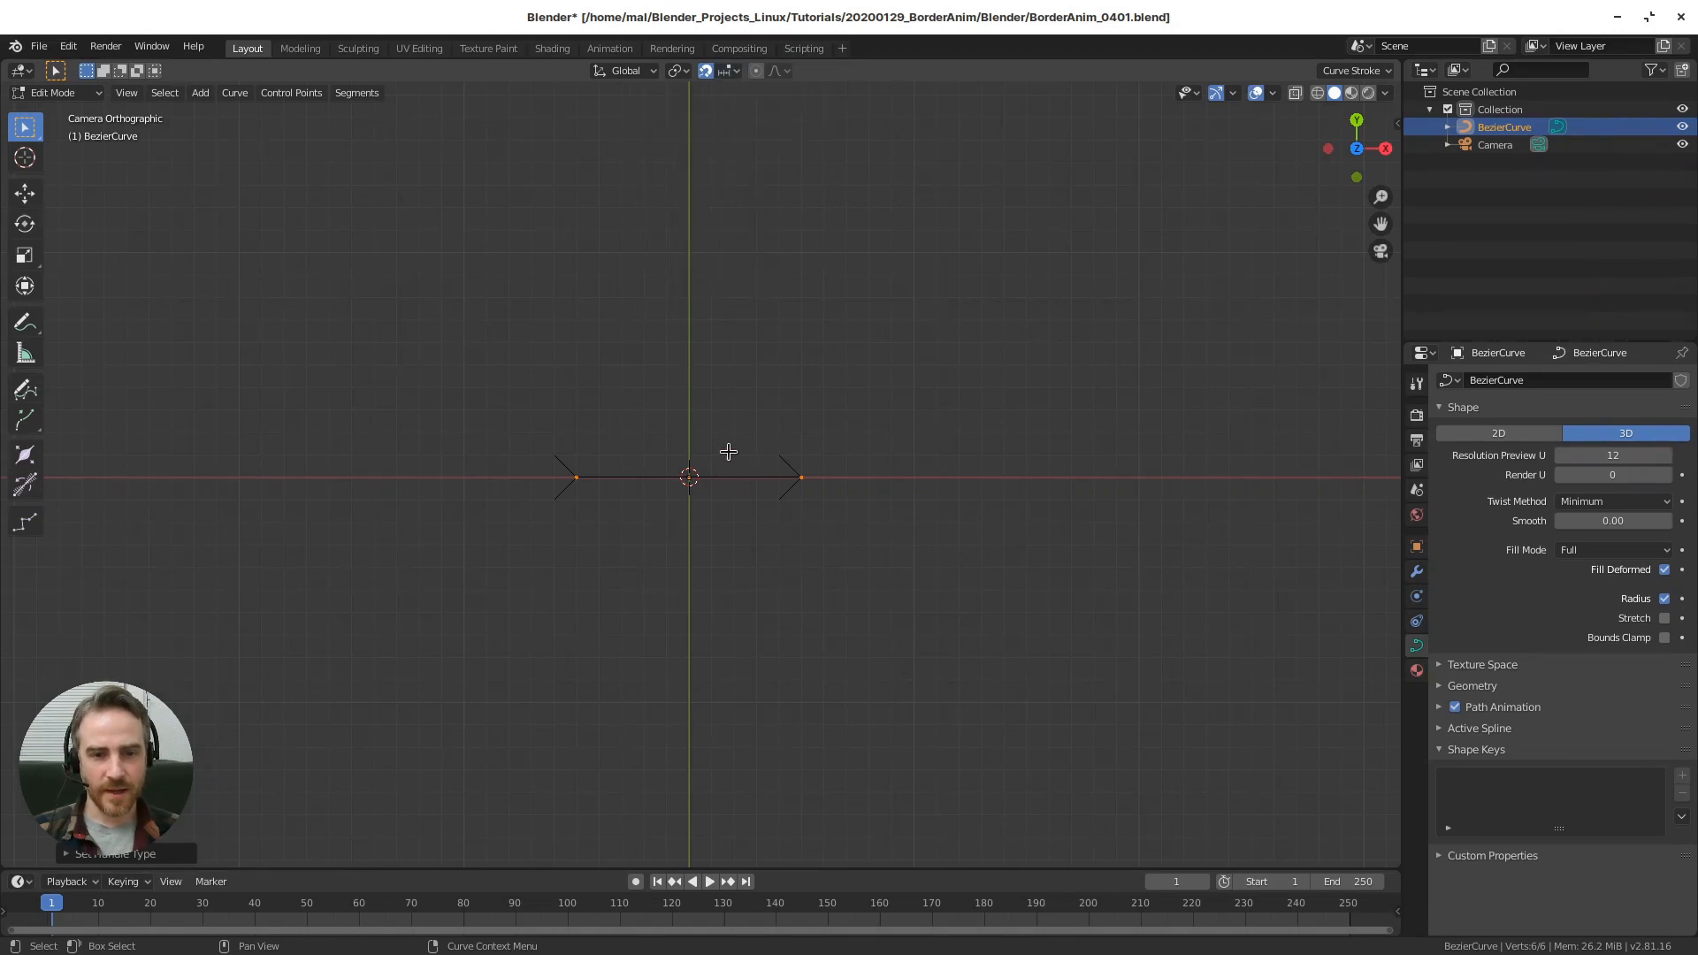
key("g")
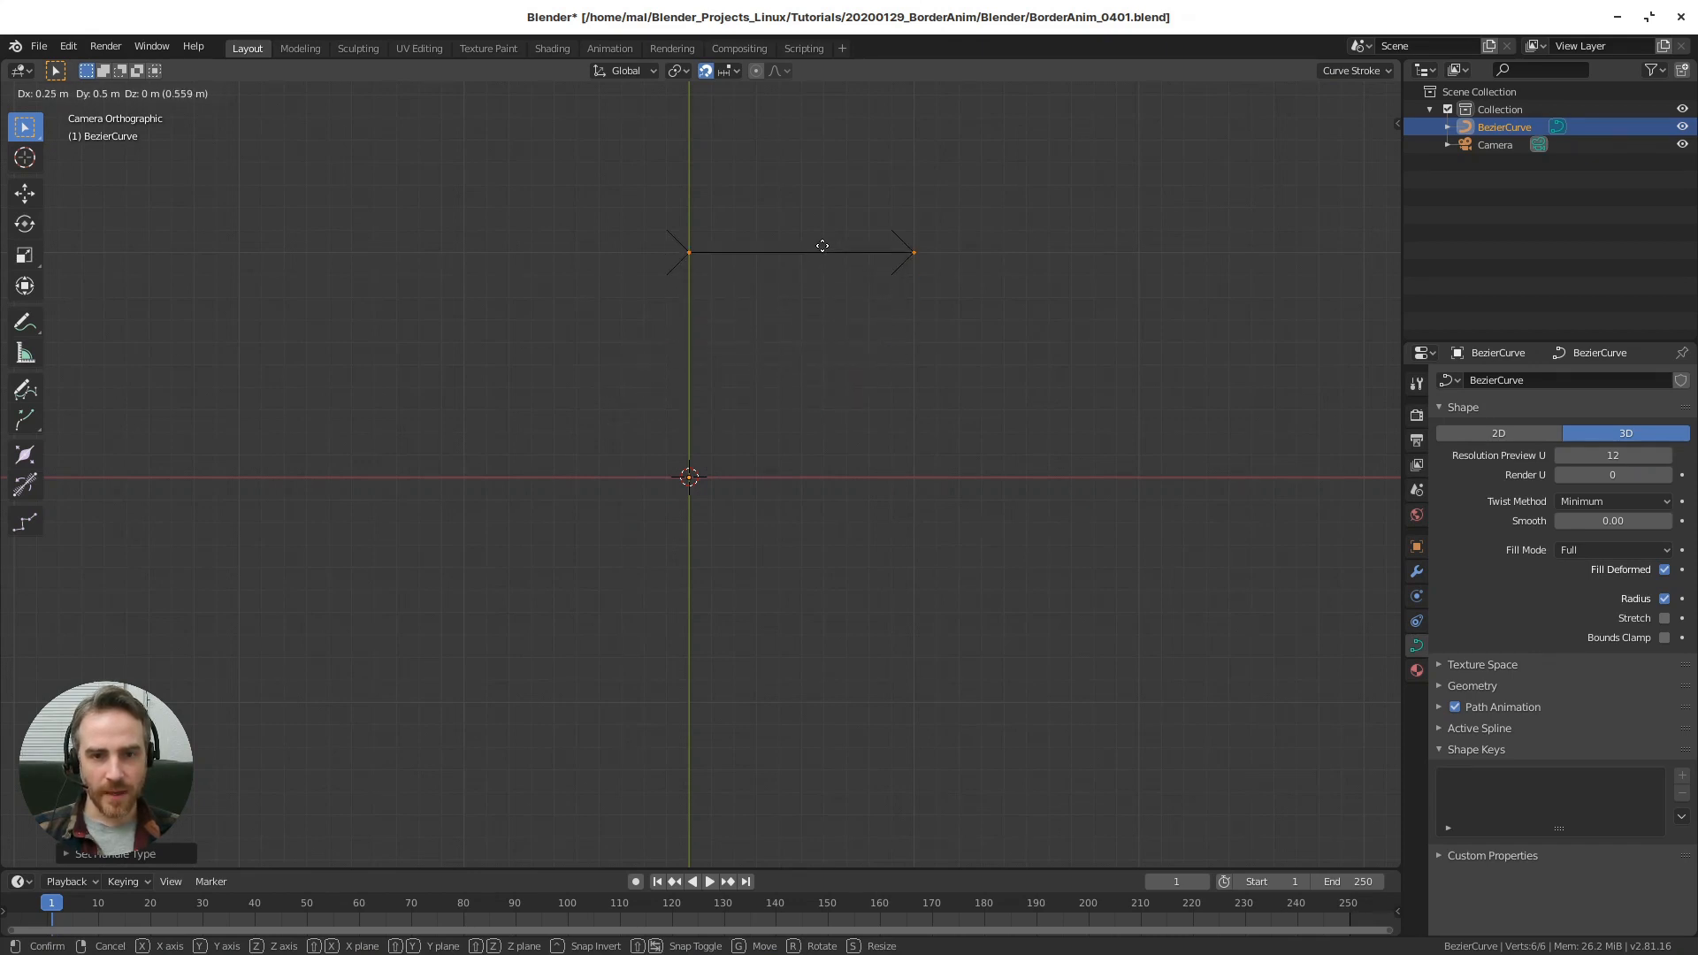
left_click(822, 246)
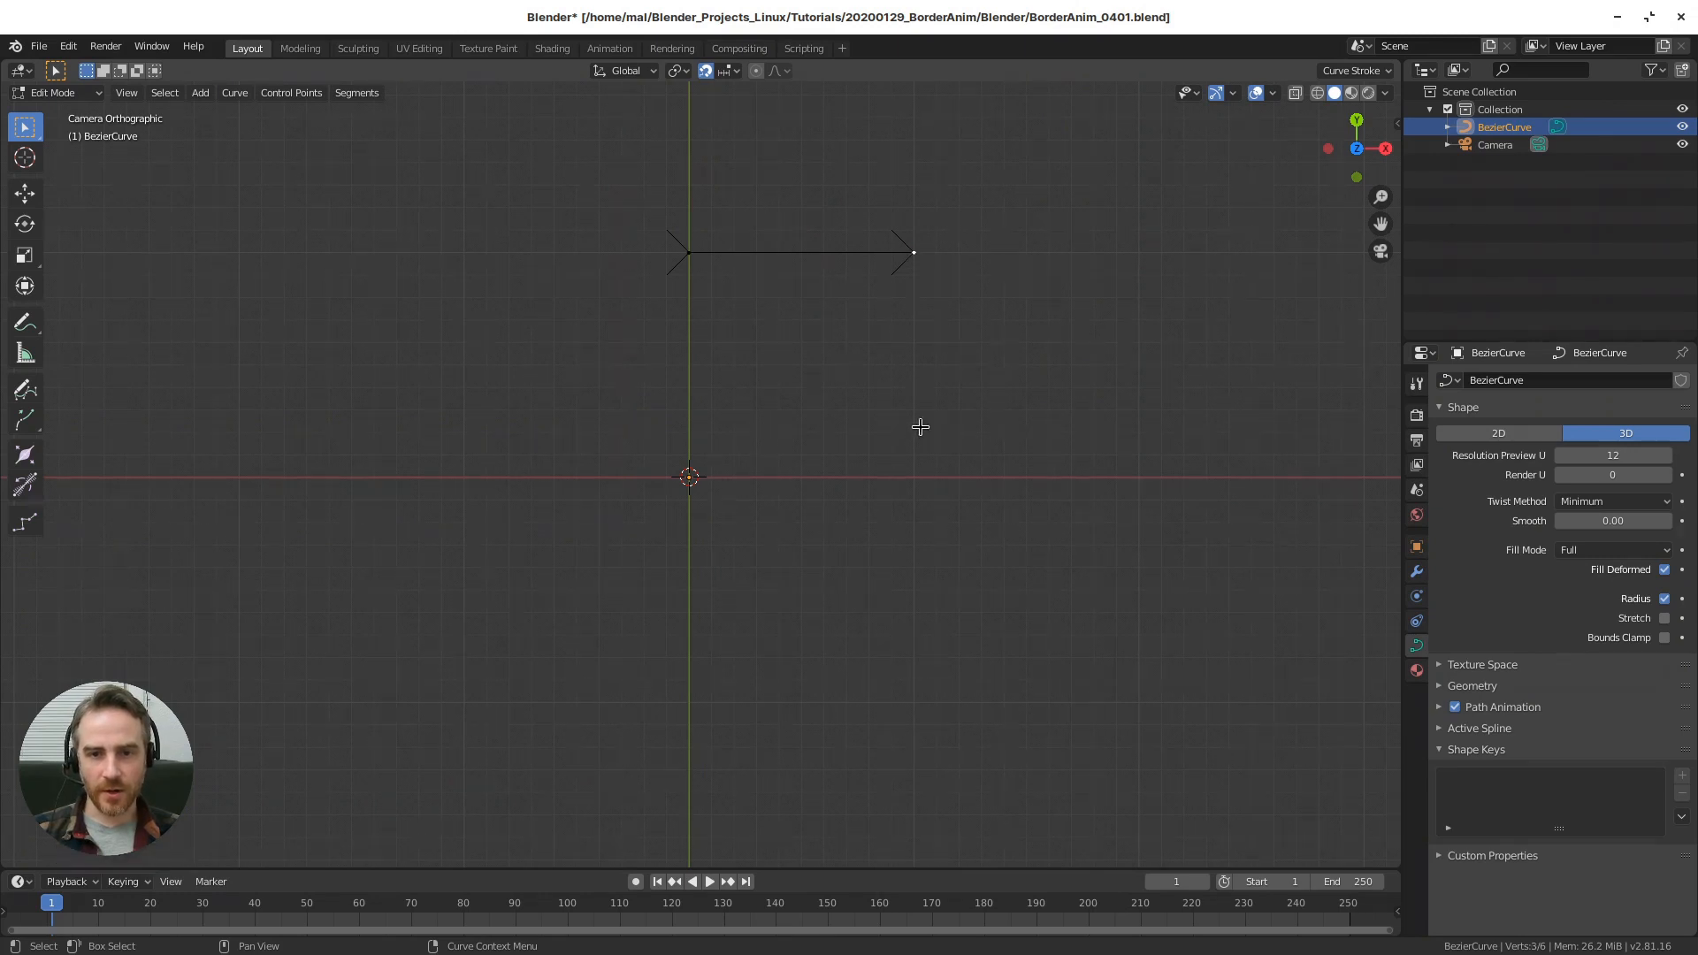
- Extrude the segment's end point at positive X twice, 0.5 m each time in negative Y, to form the square's +X side
left_click(914, 253)
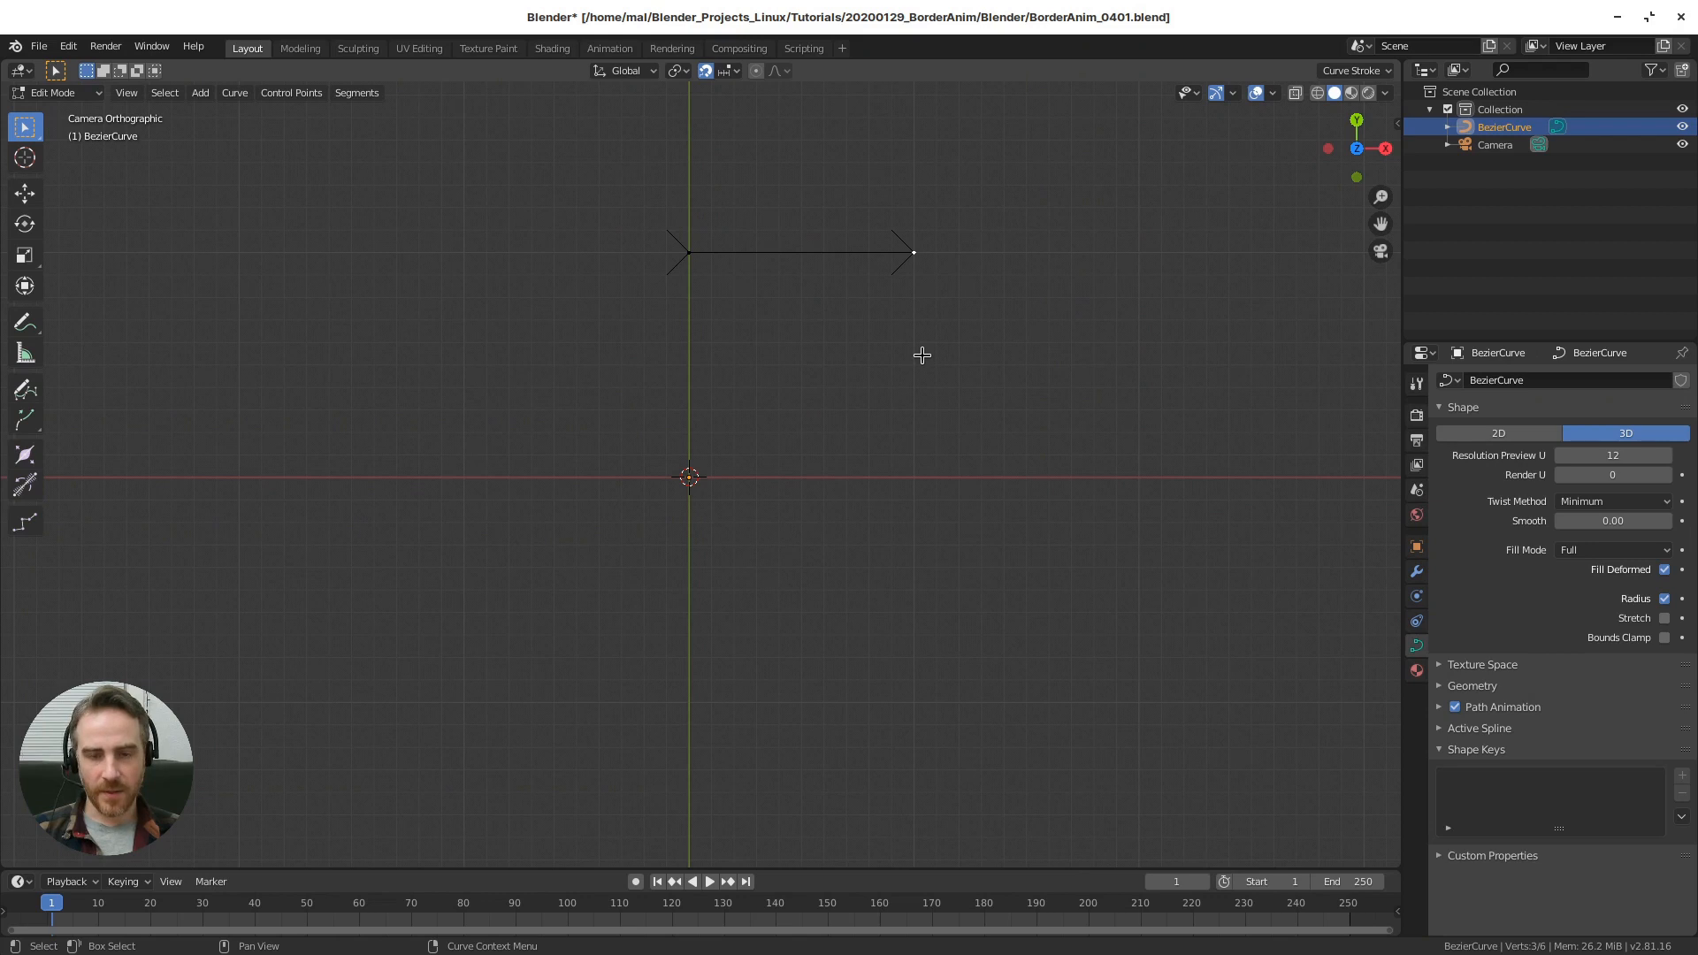
key("e")
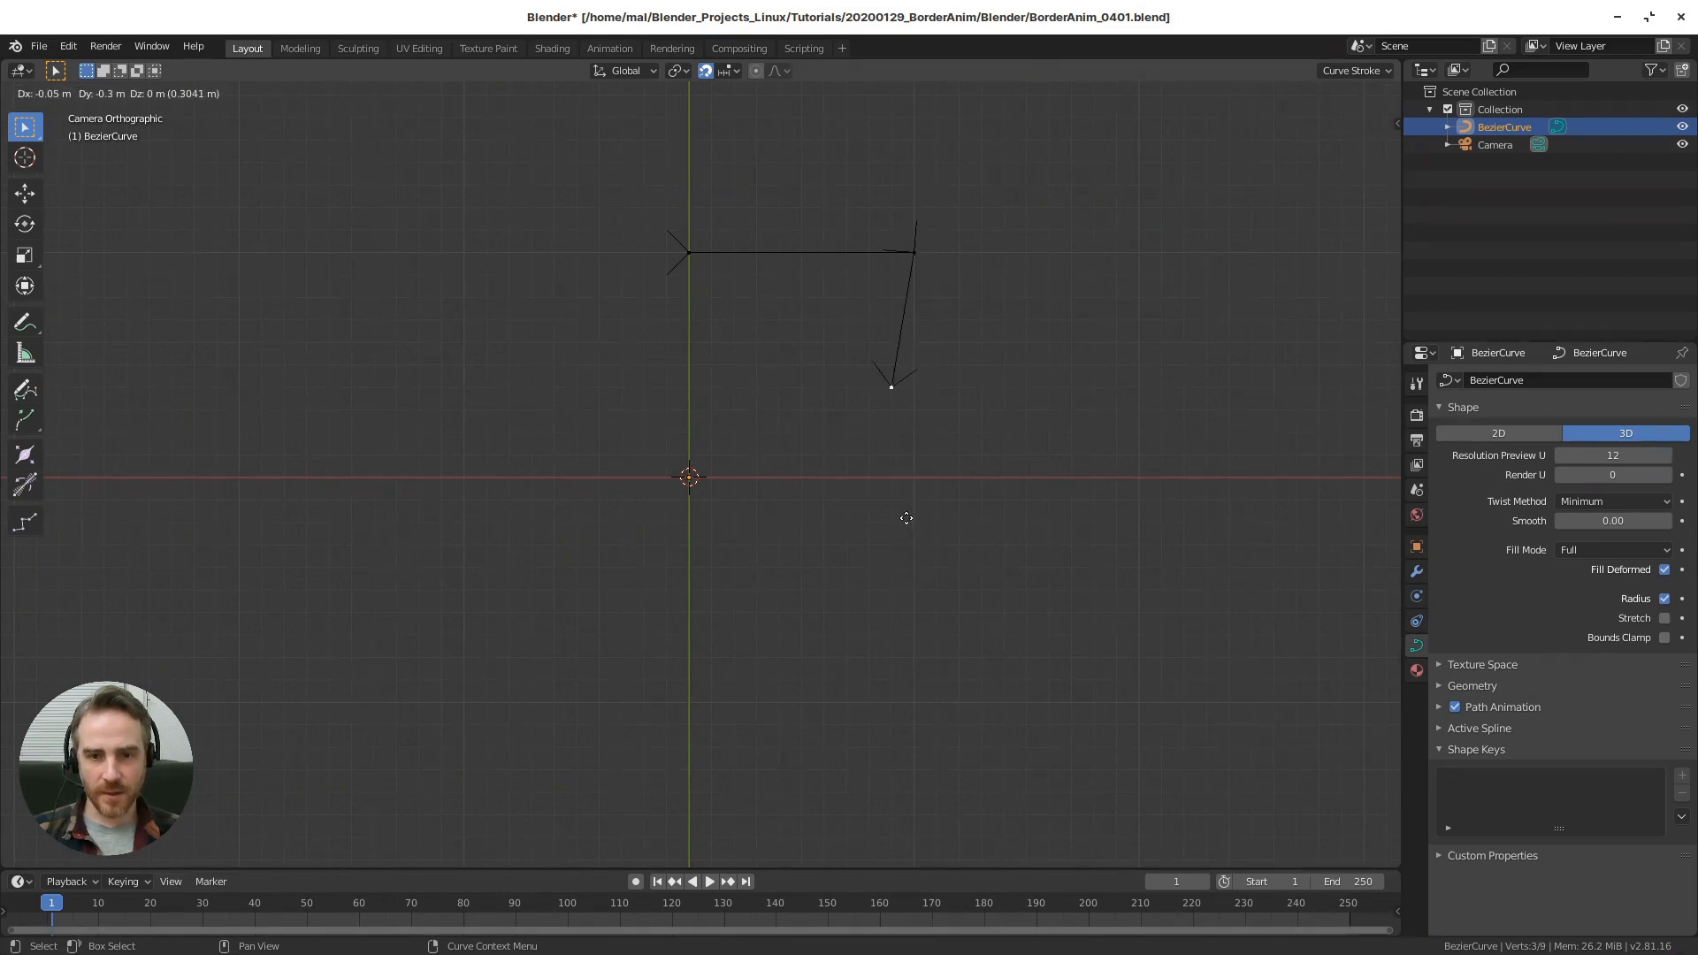
left_click(926, 584)
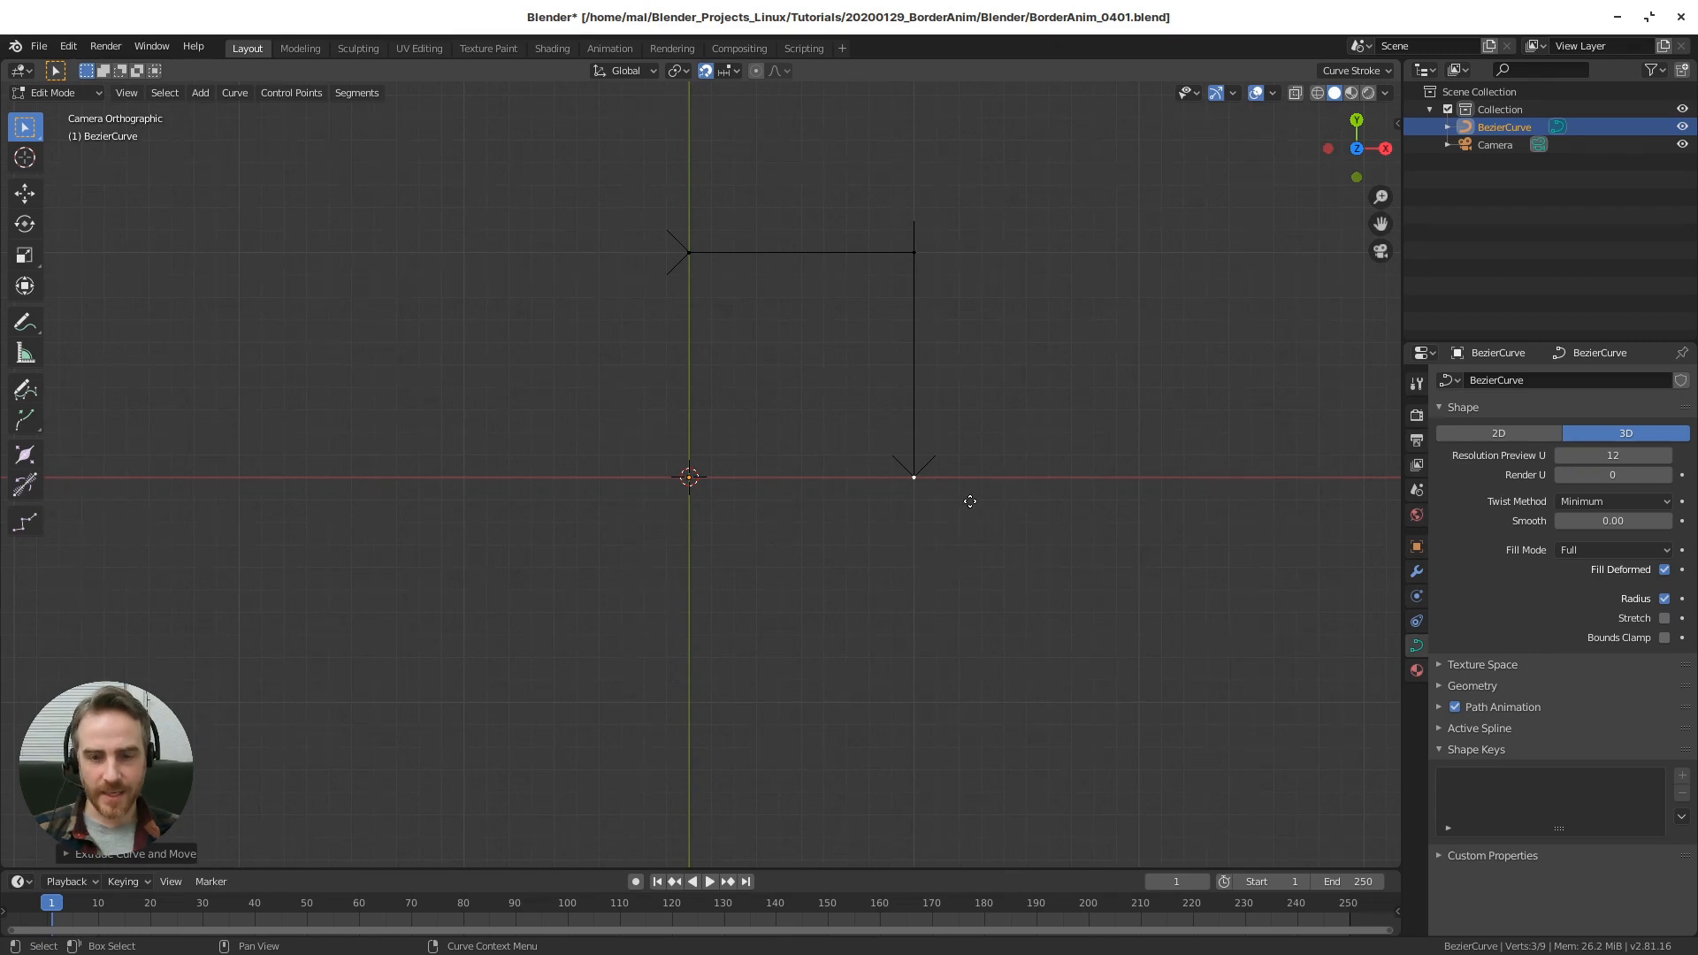
key("e")
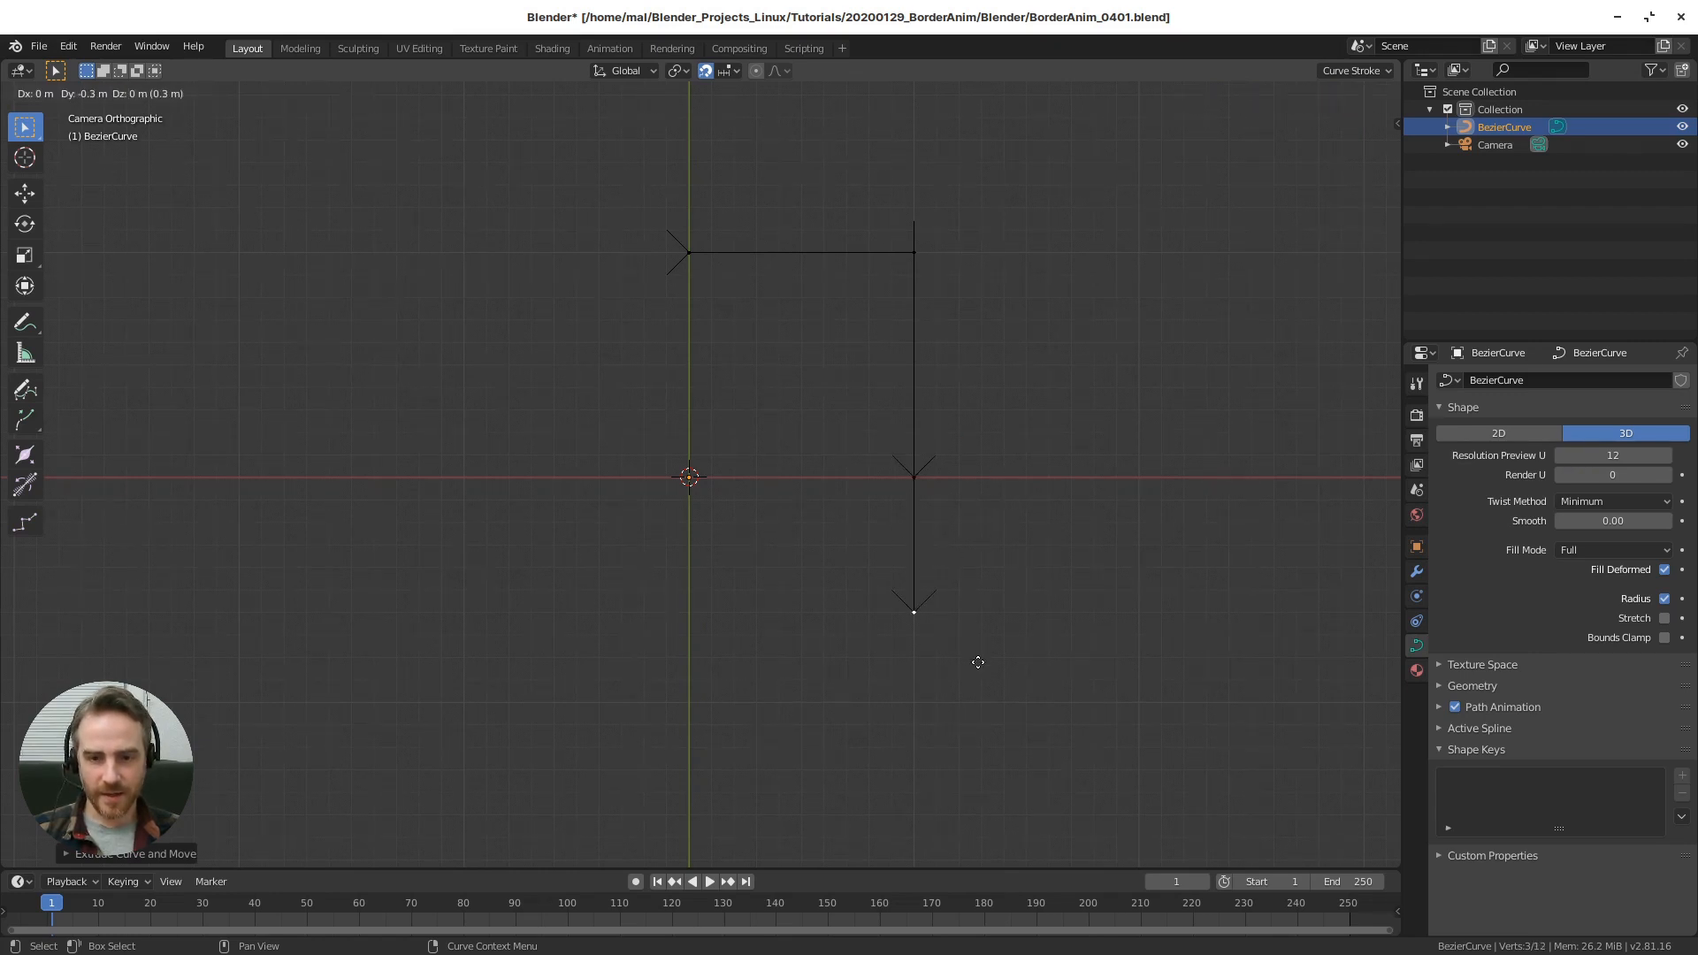
left_click(937, 699)
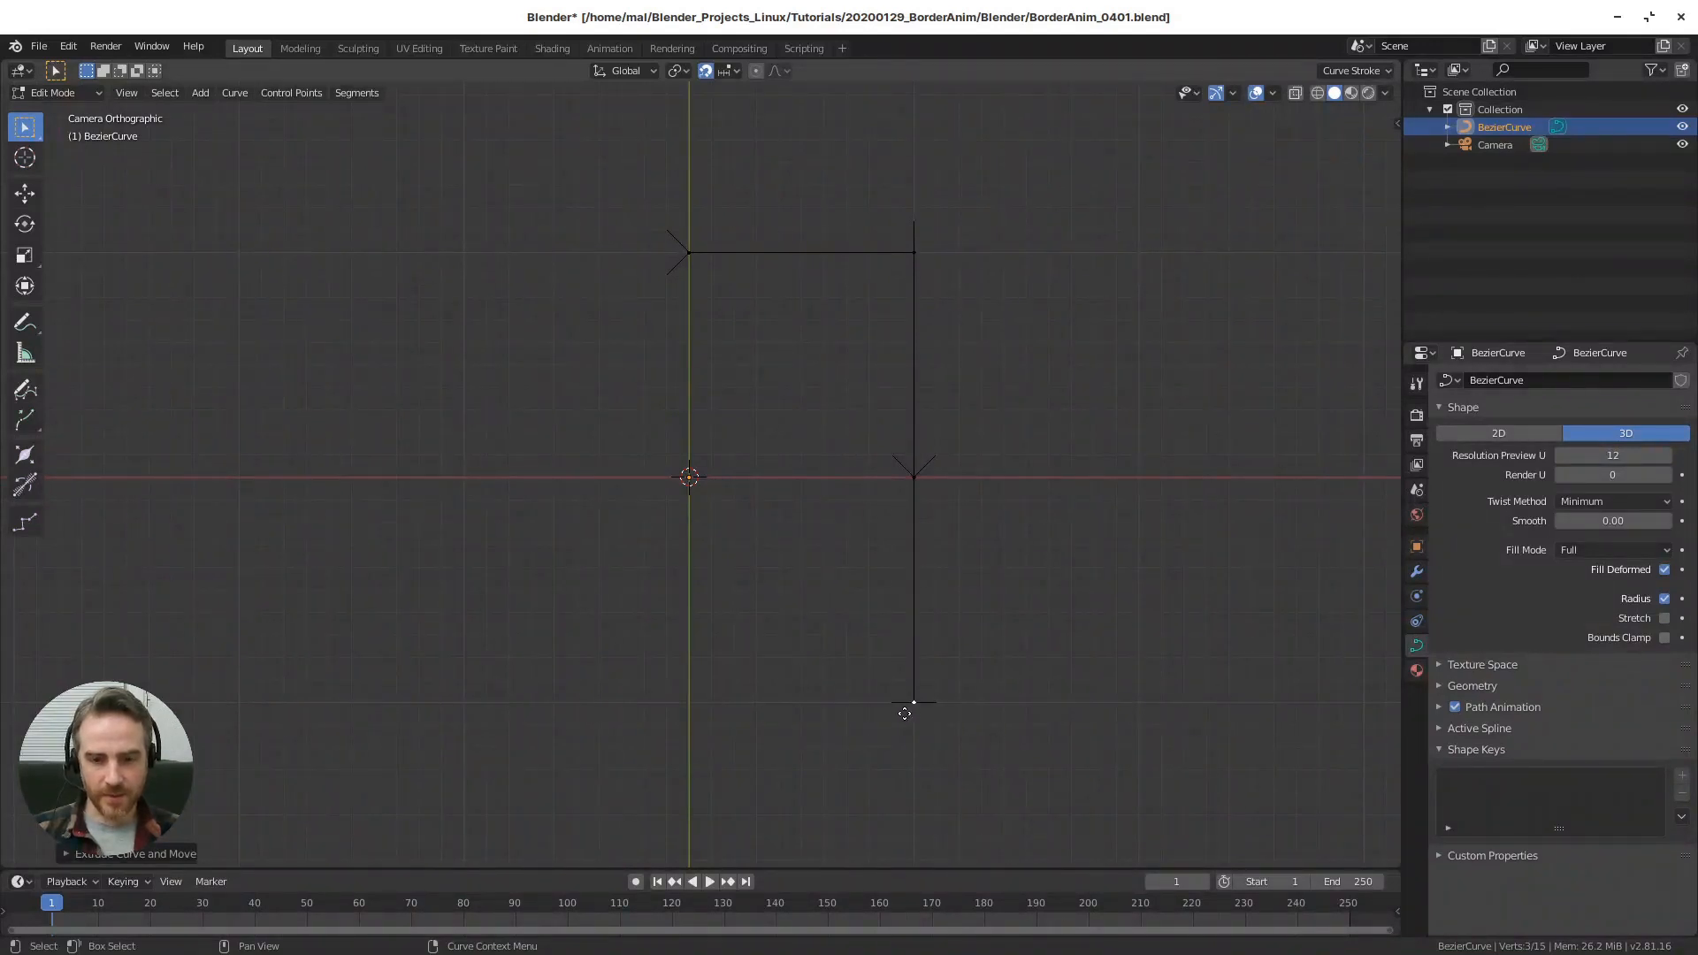
- Extrude the curve's end point twice, 0.5 m each time in negative X, to form the square's -Y side
key("e")
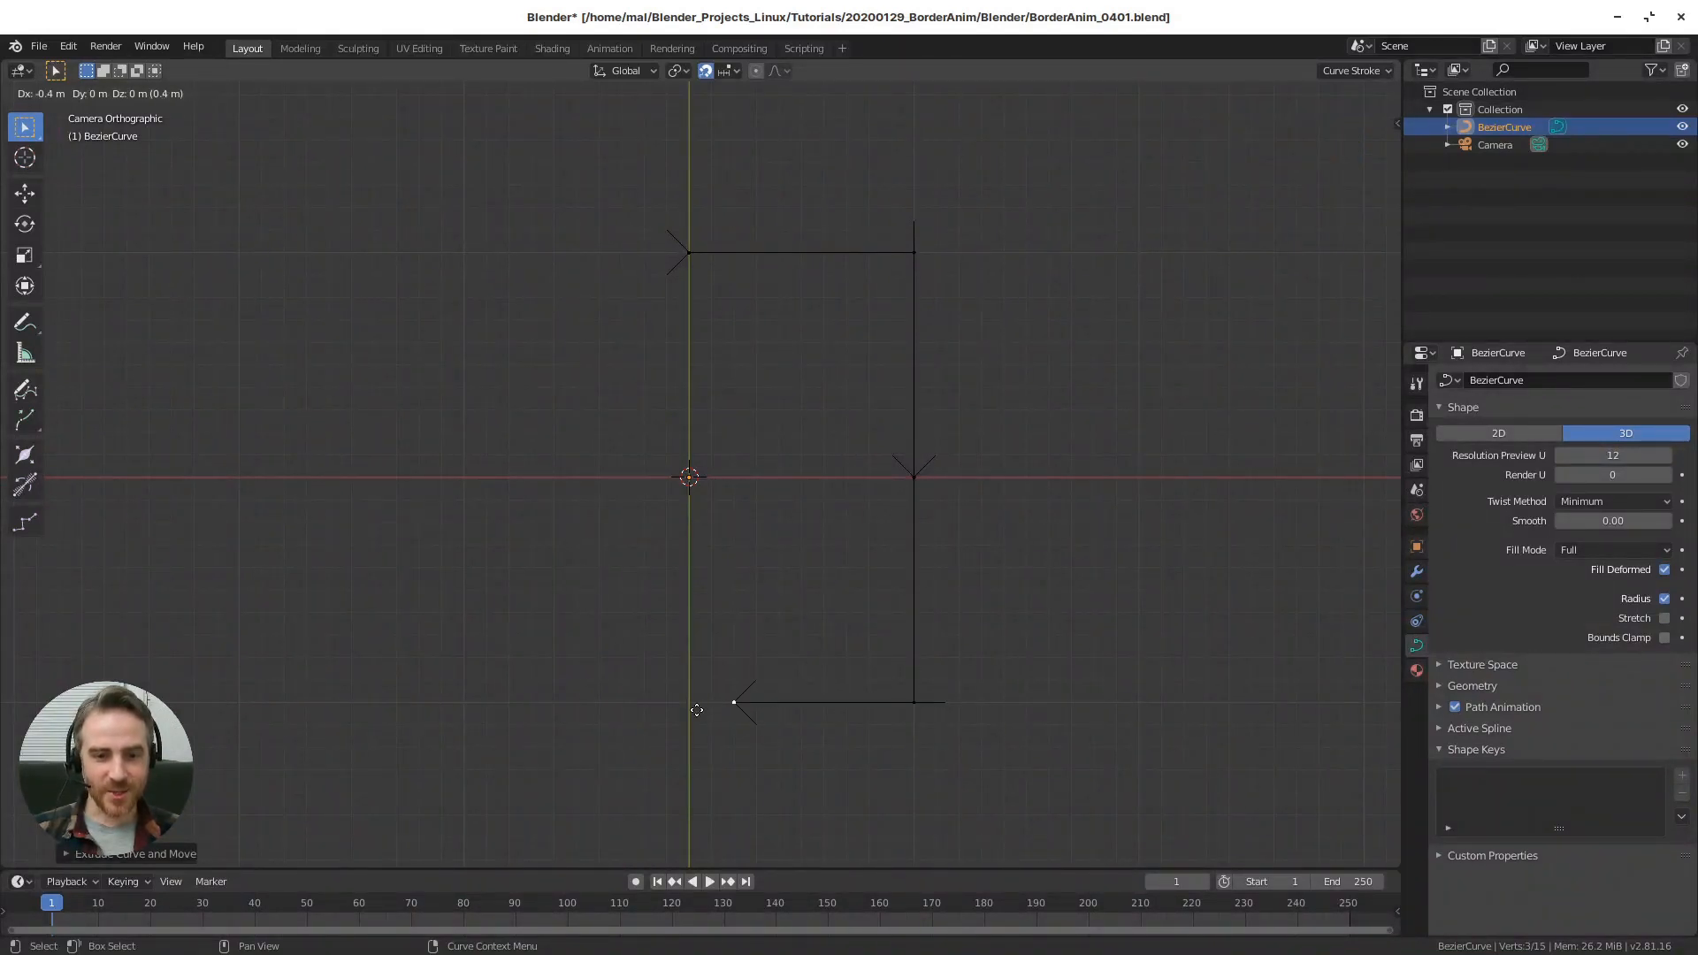
left_click(675, 712)
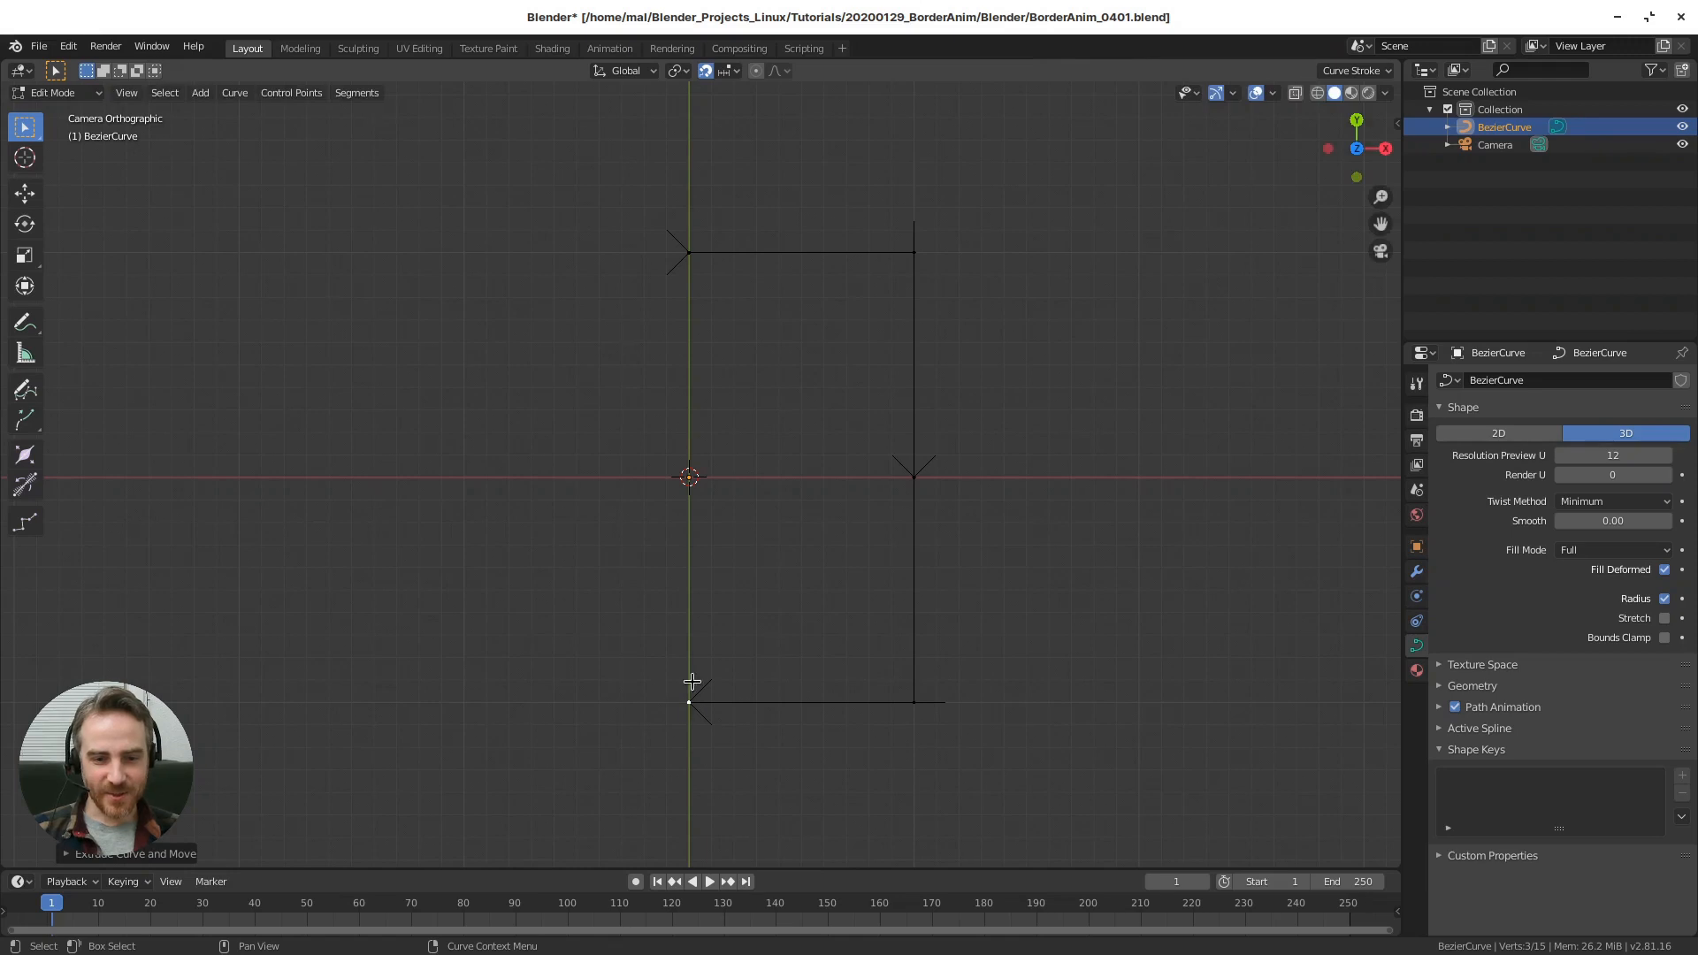
key("e")
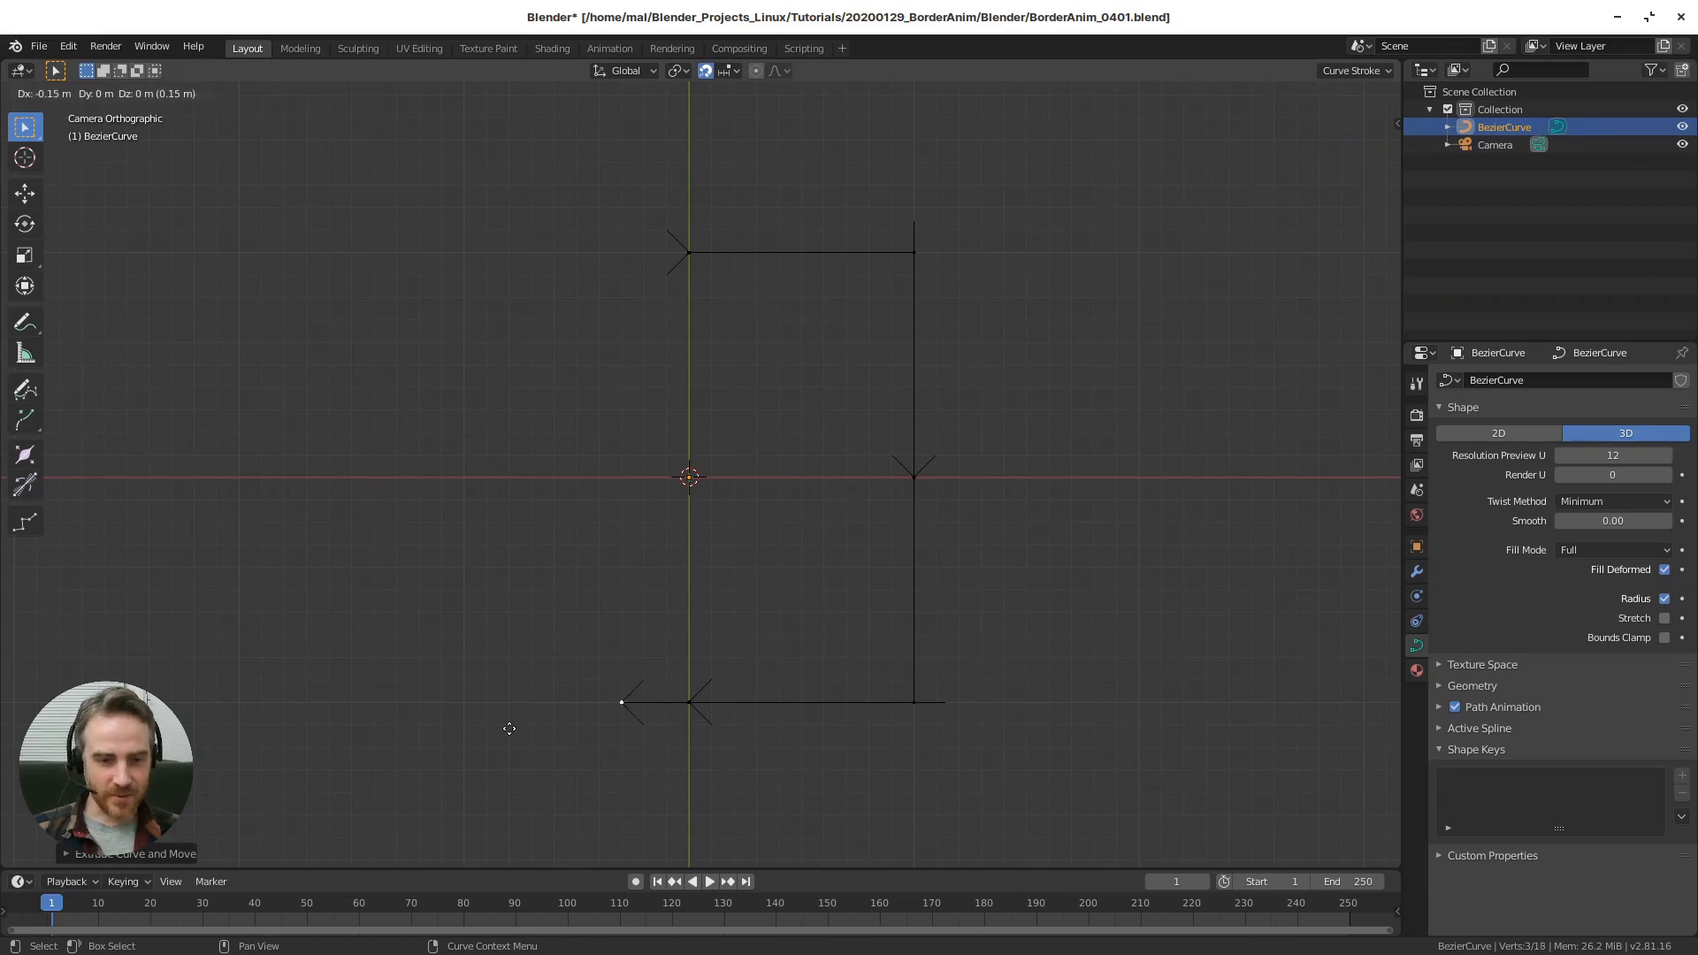
left_click(456, 714)
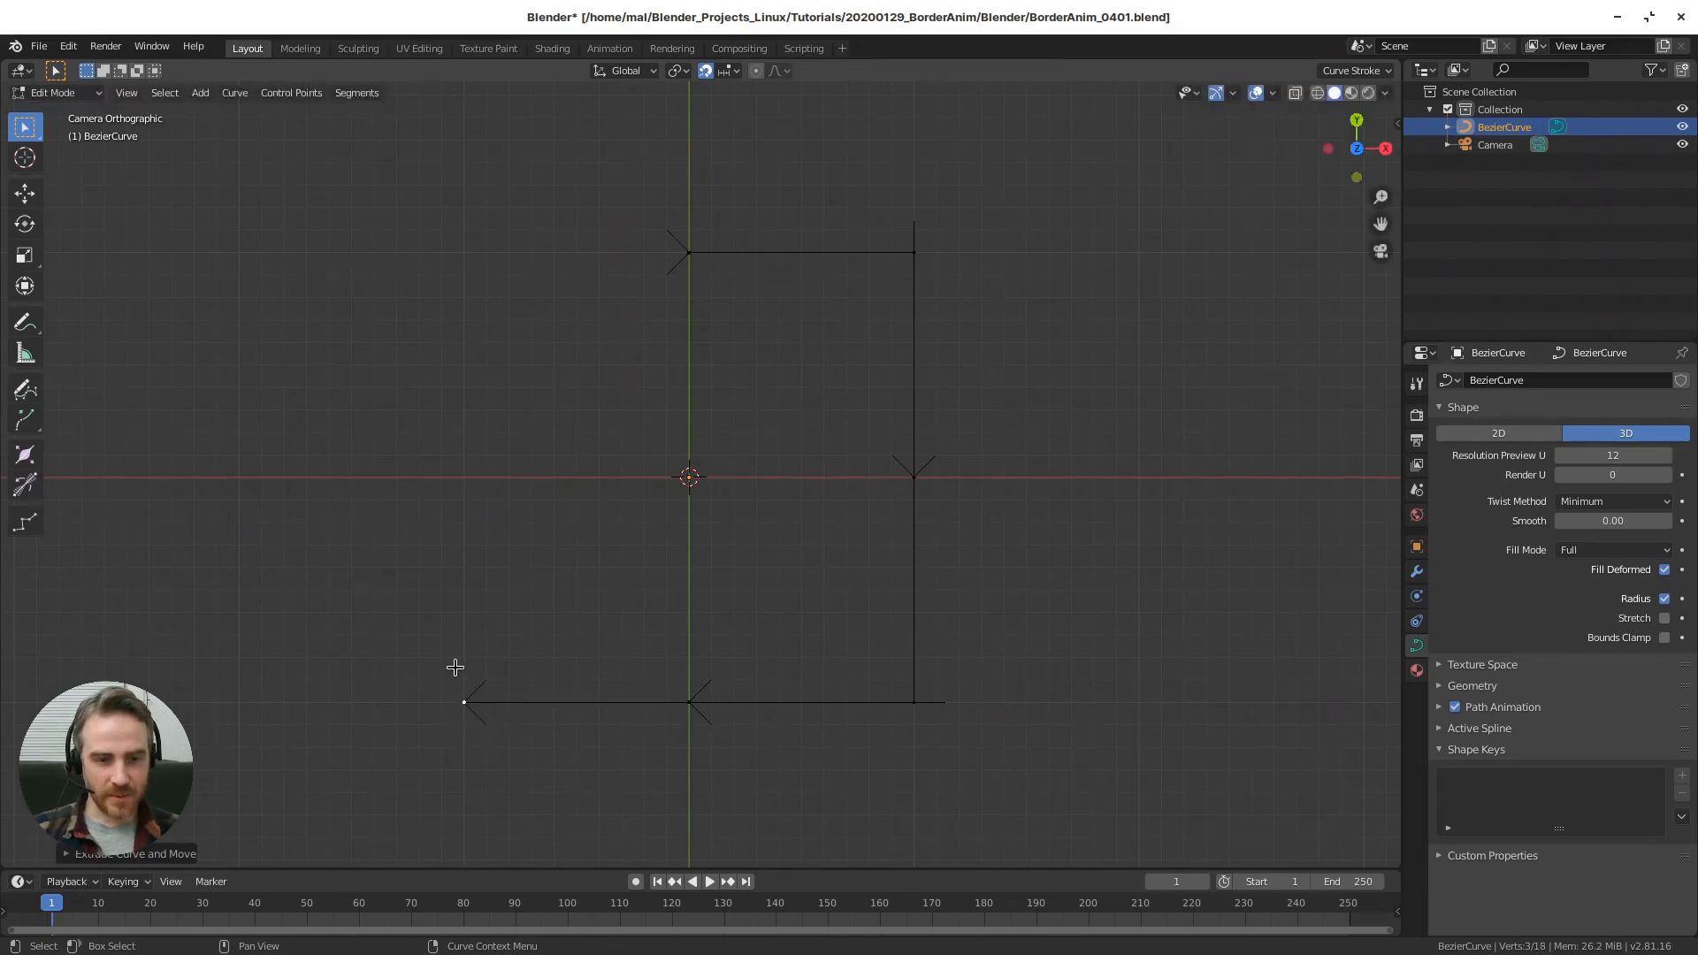
key("r")
right_click(450, 562)
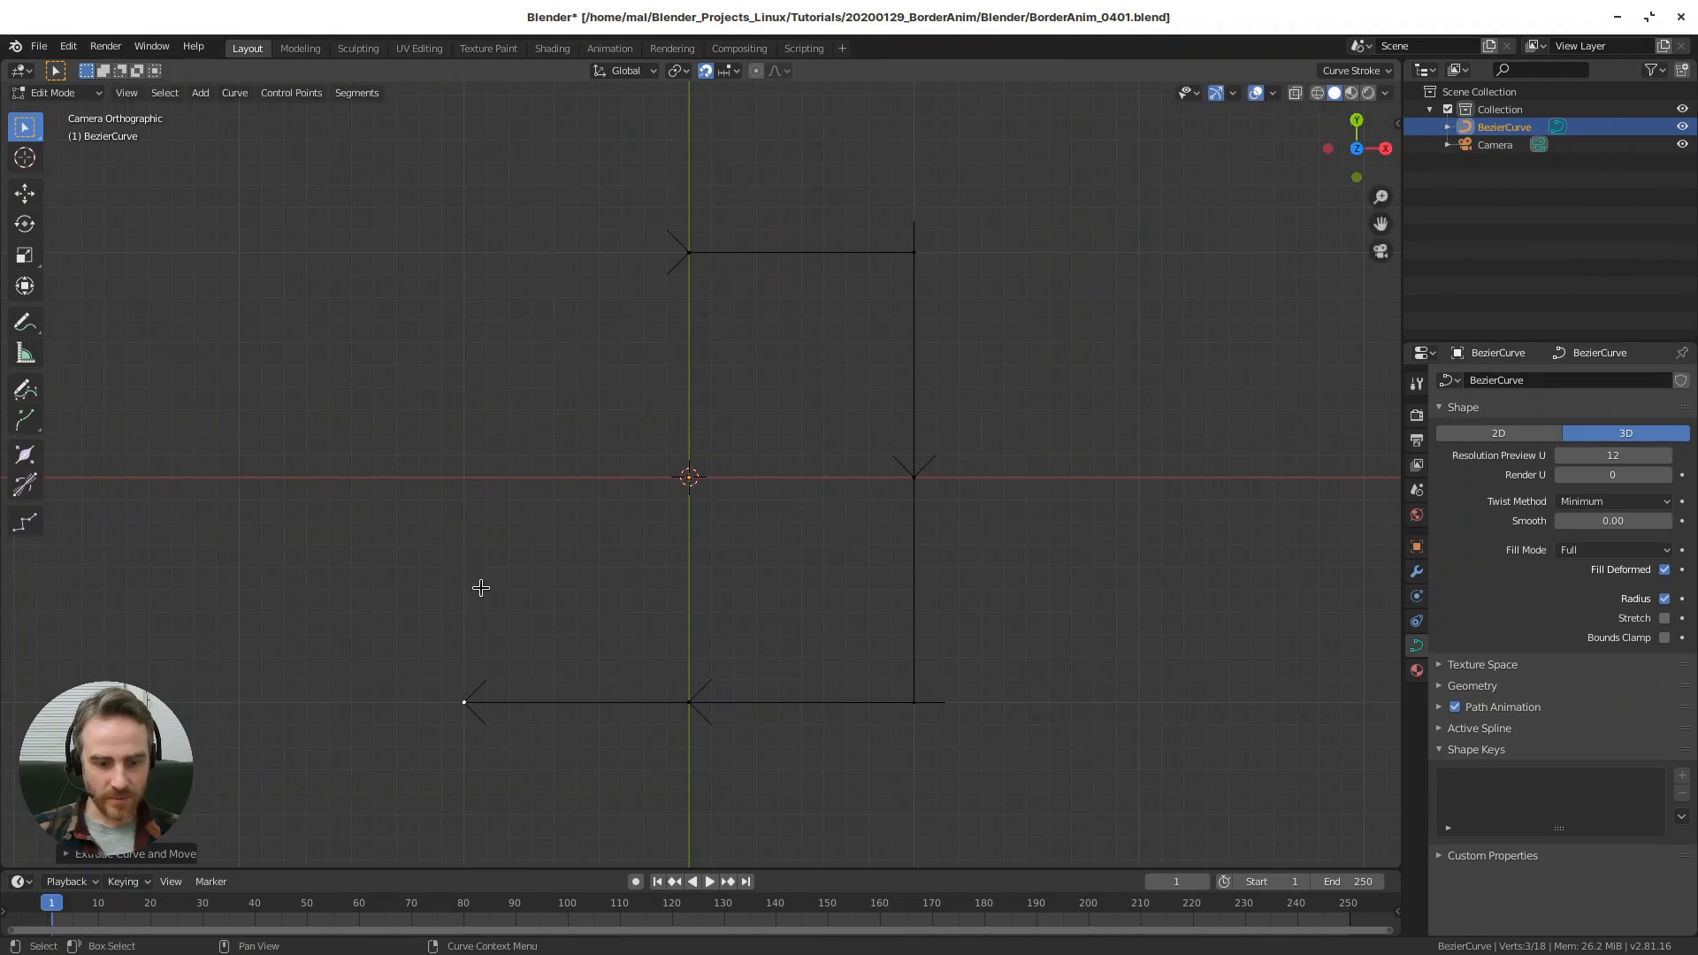
- Extrude the curve's end point twice, 0.5 m each time in positive Y, to form the square's -X side
key("e")
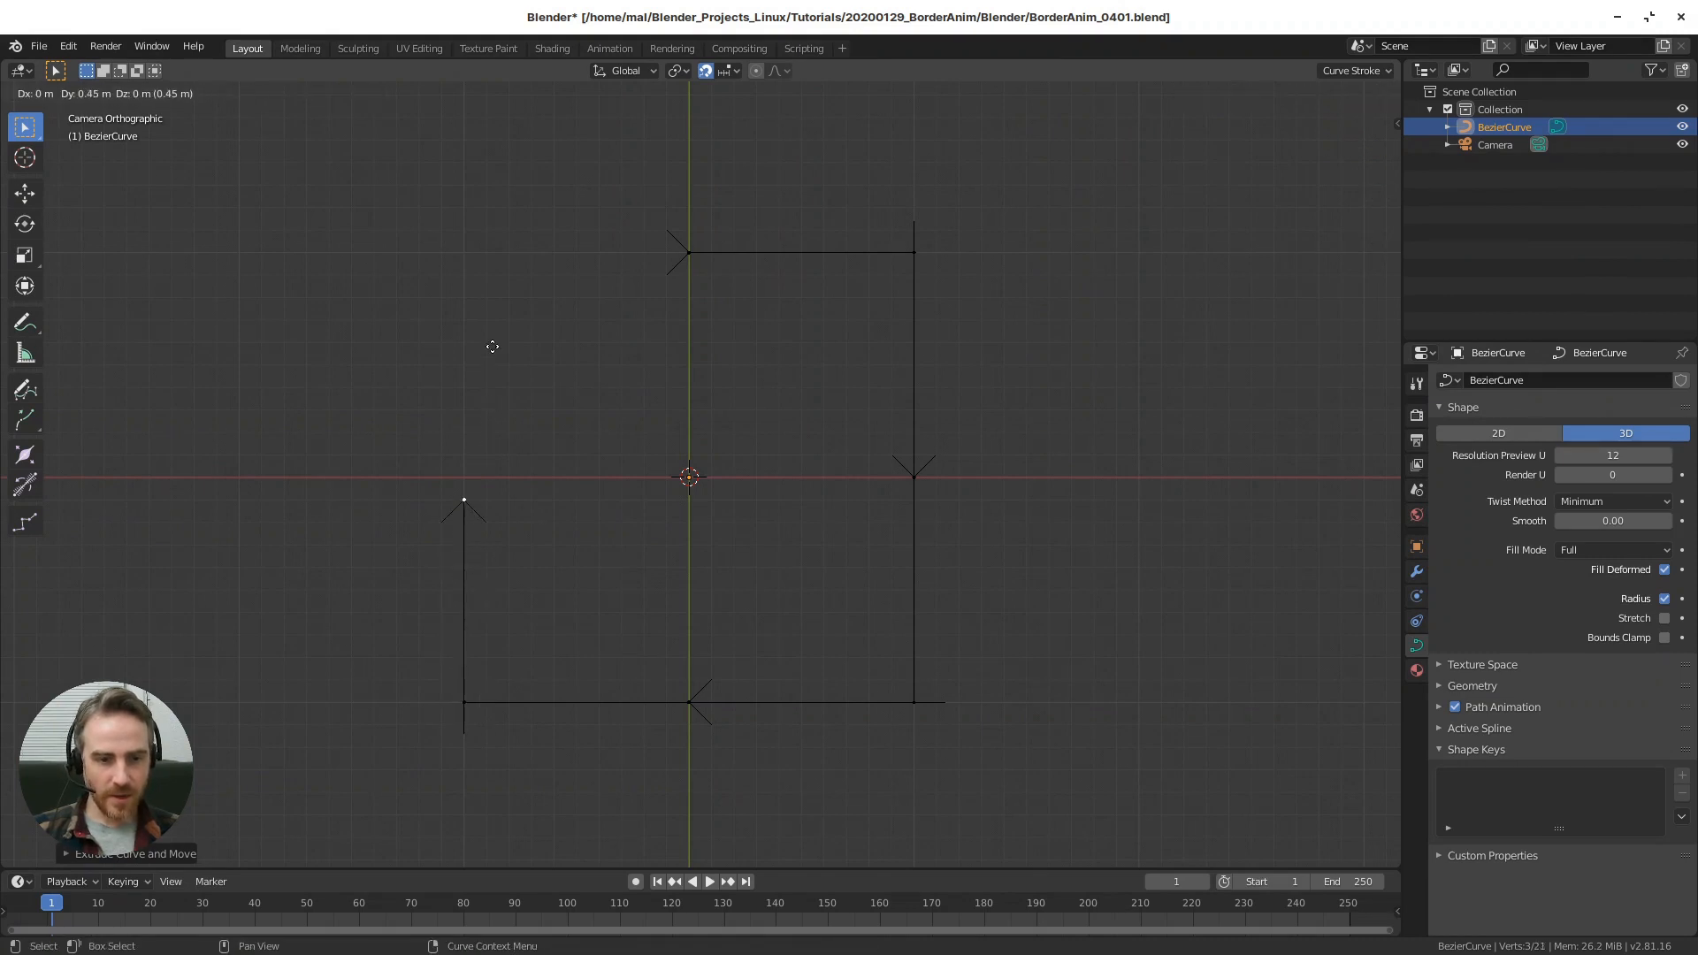
left_click(487, 365)
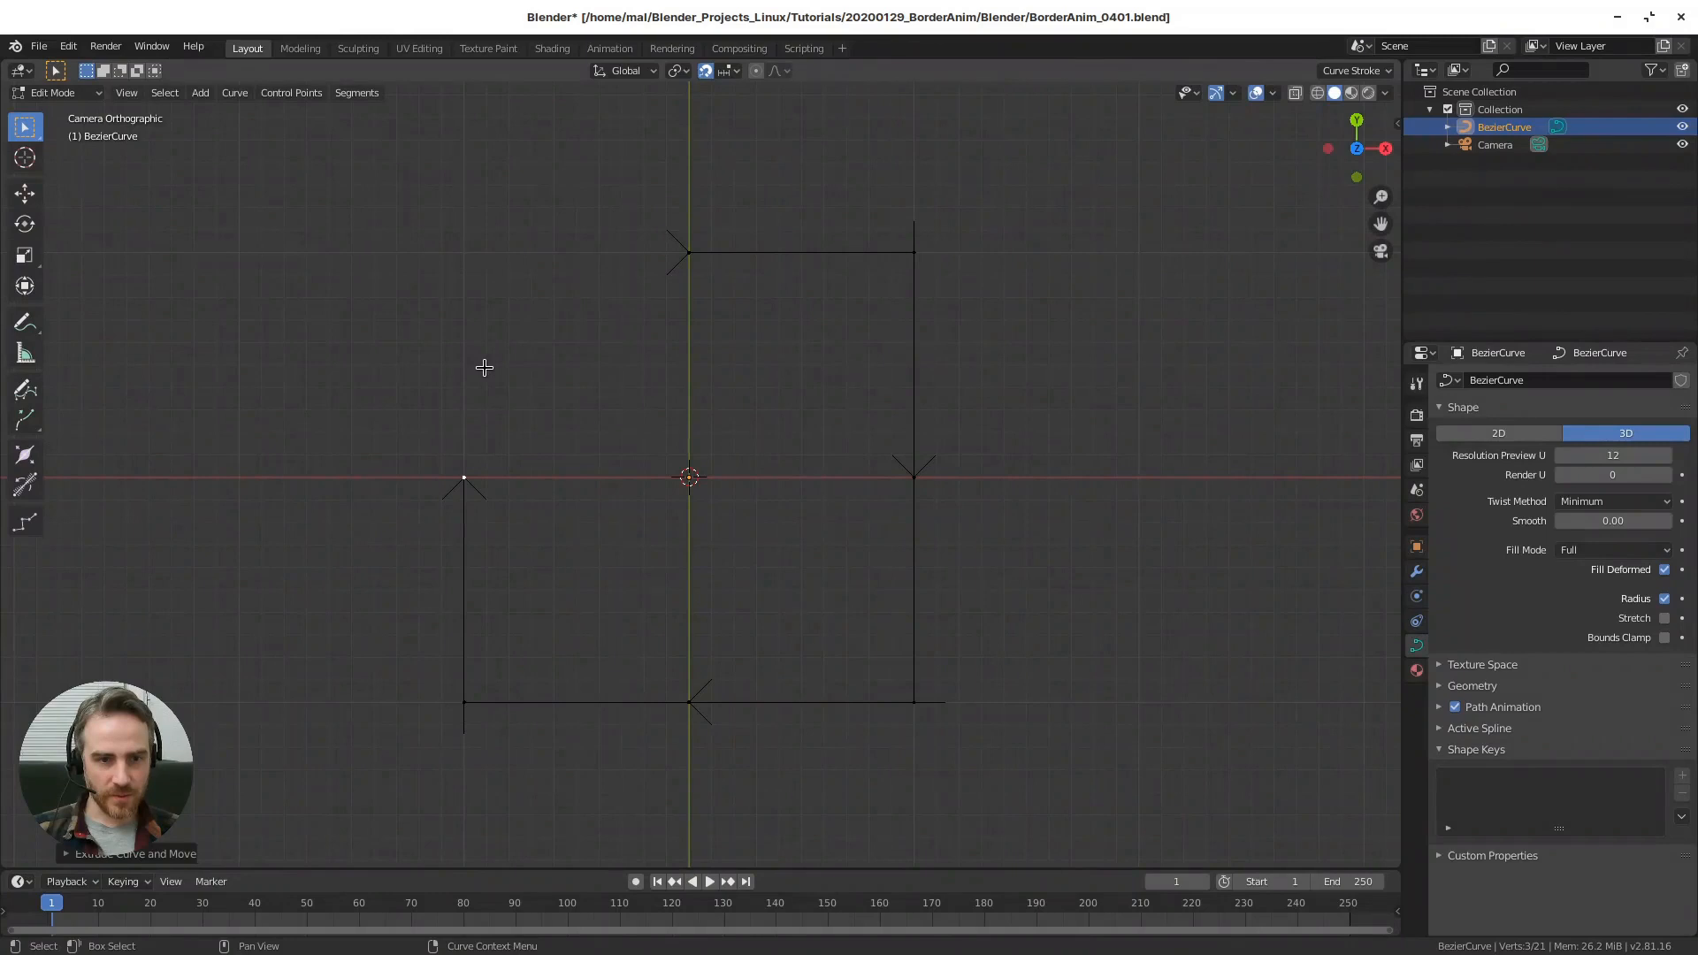
key("r")
left_click(469, 252)
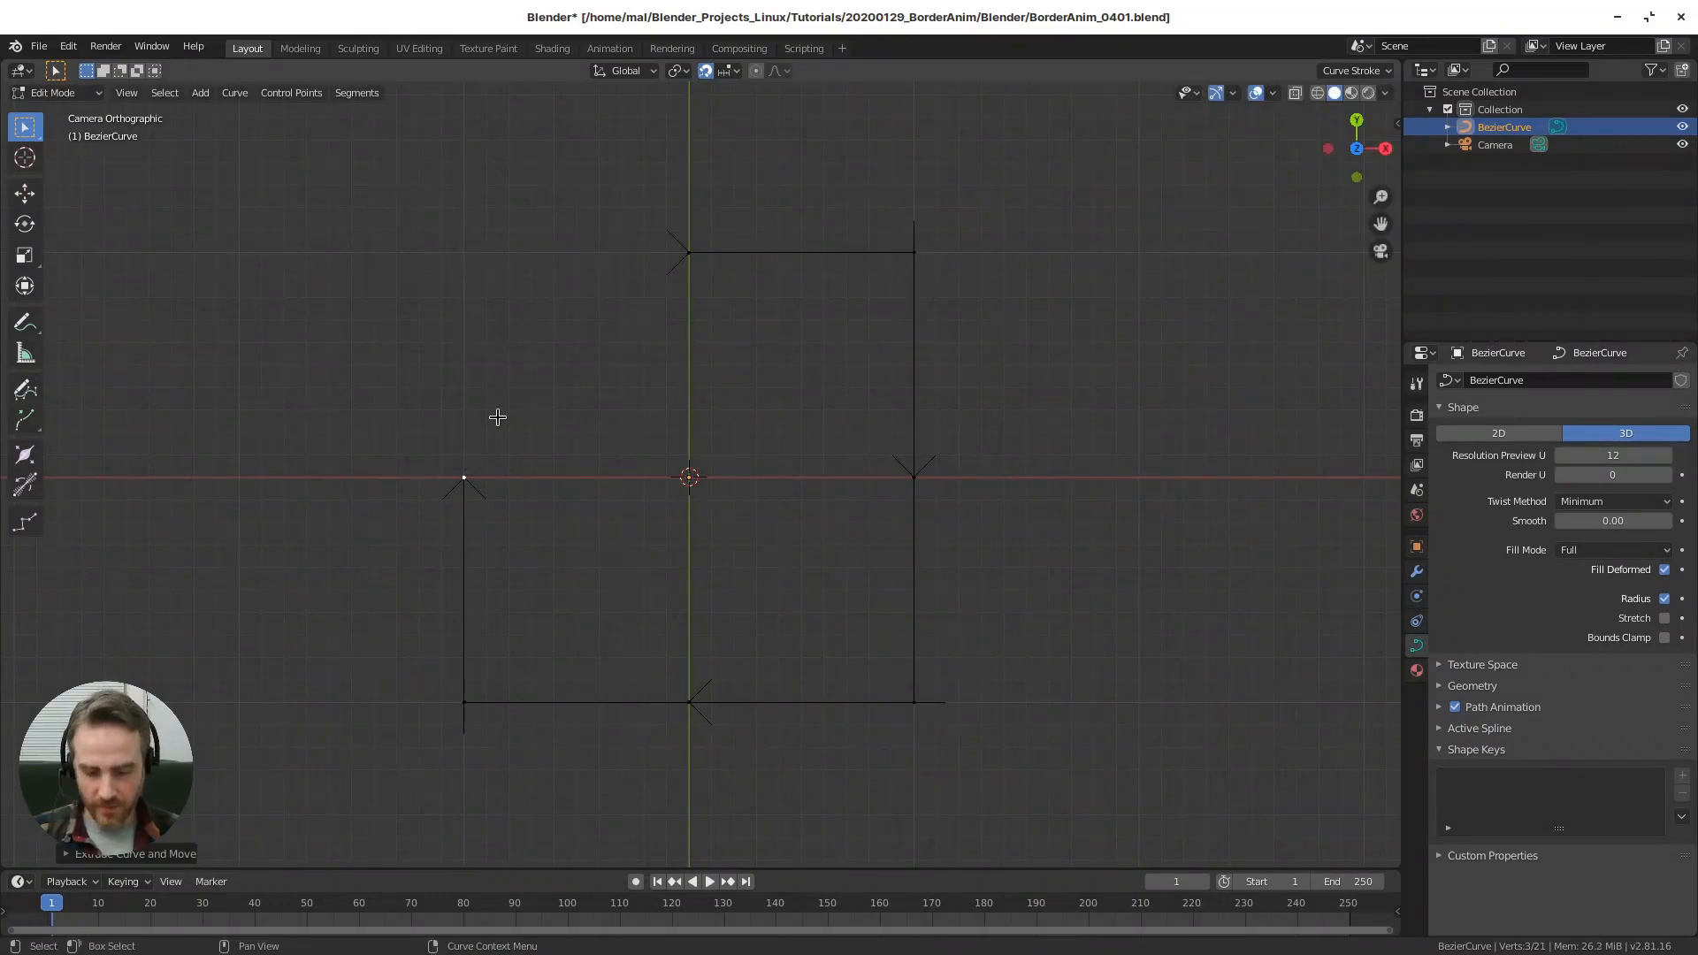
key("e")
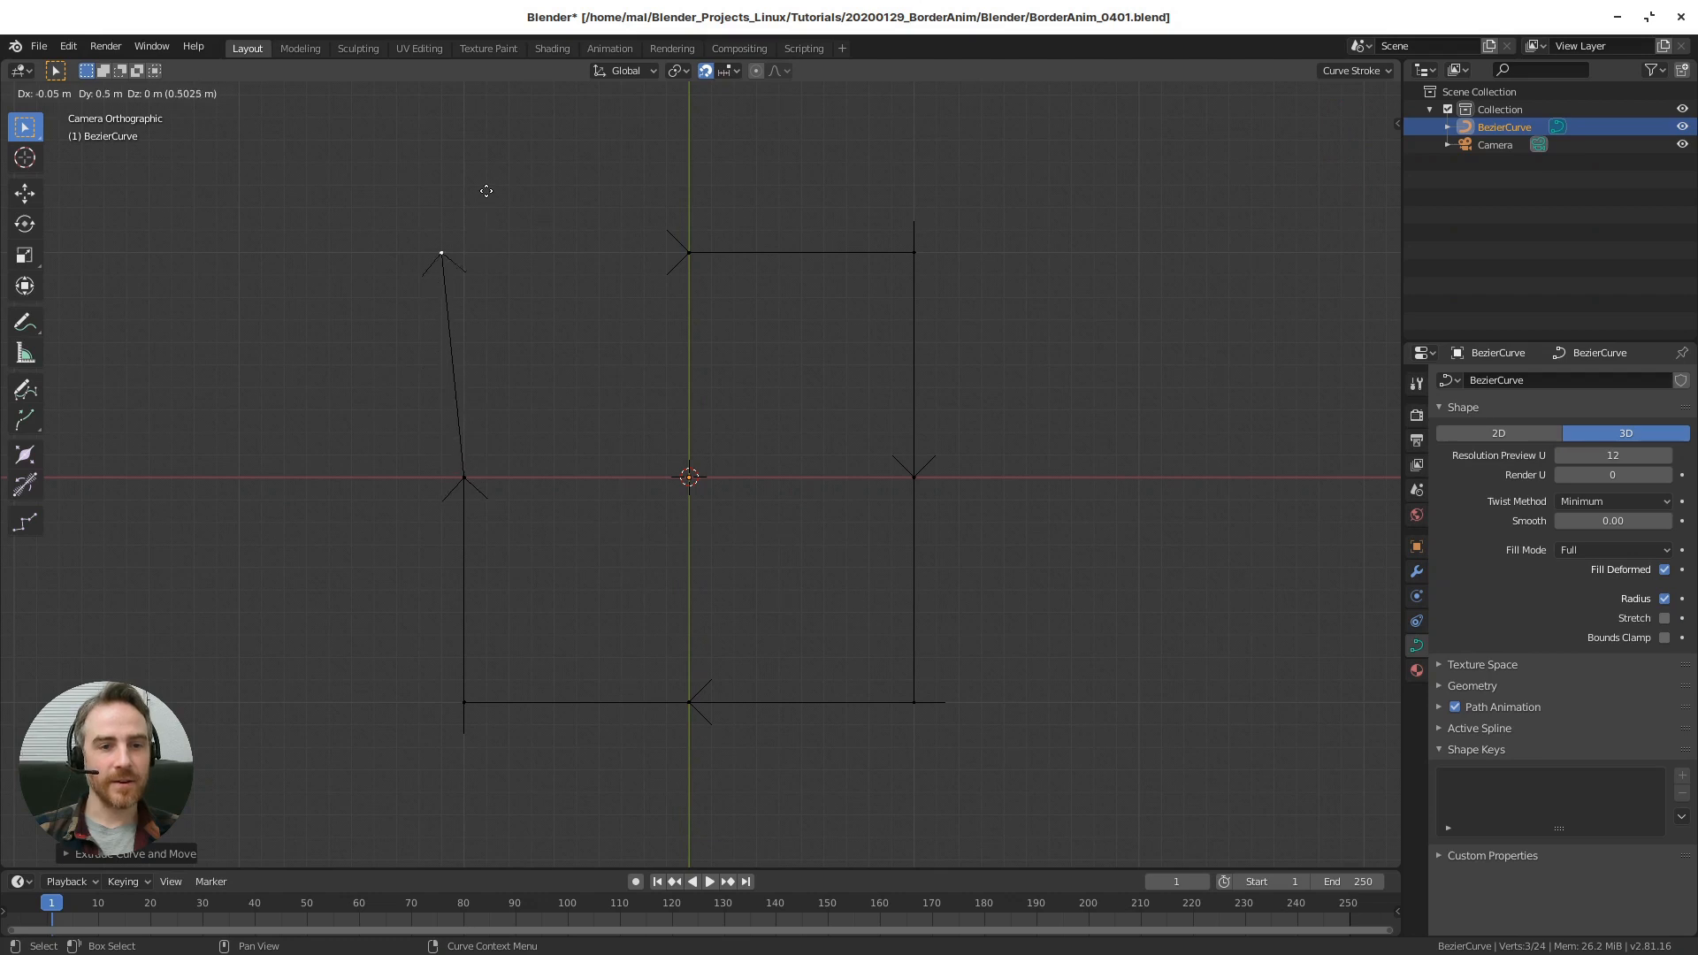
left_click(489, 226)
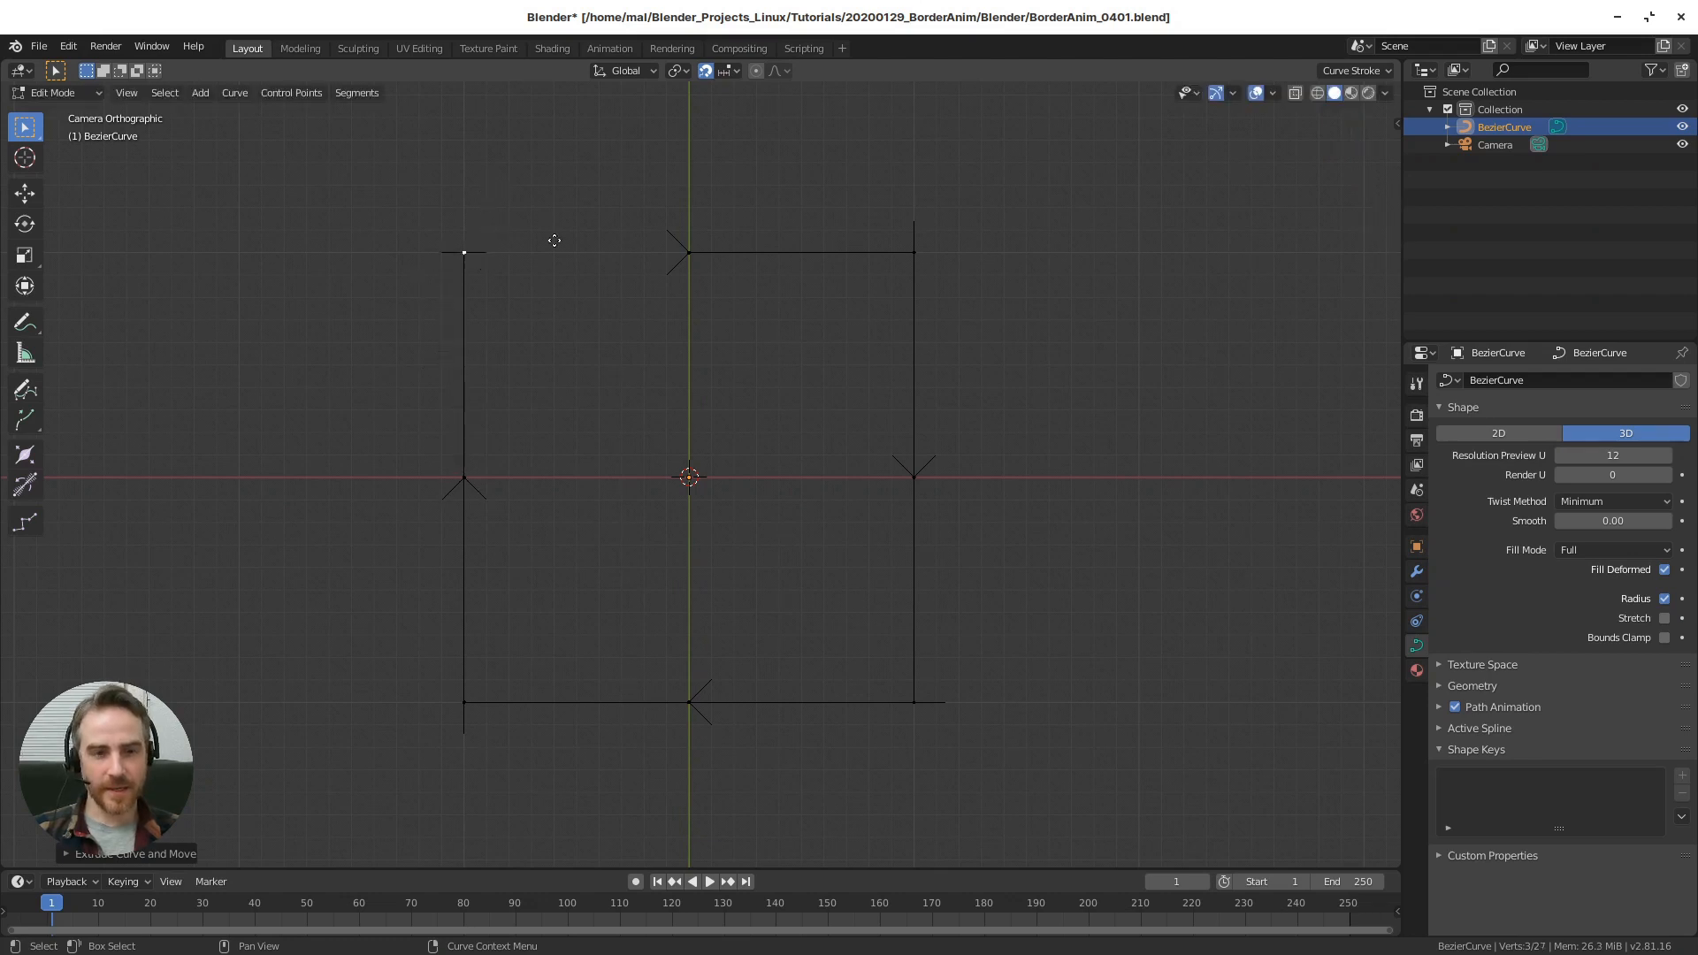
- Extrude the end point 0.5 m in positive X to meet the curve's start point, and return to Object Mode
key("e")
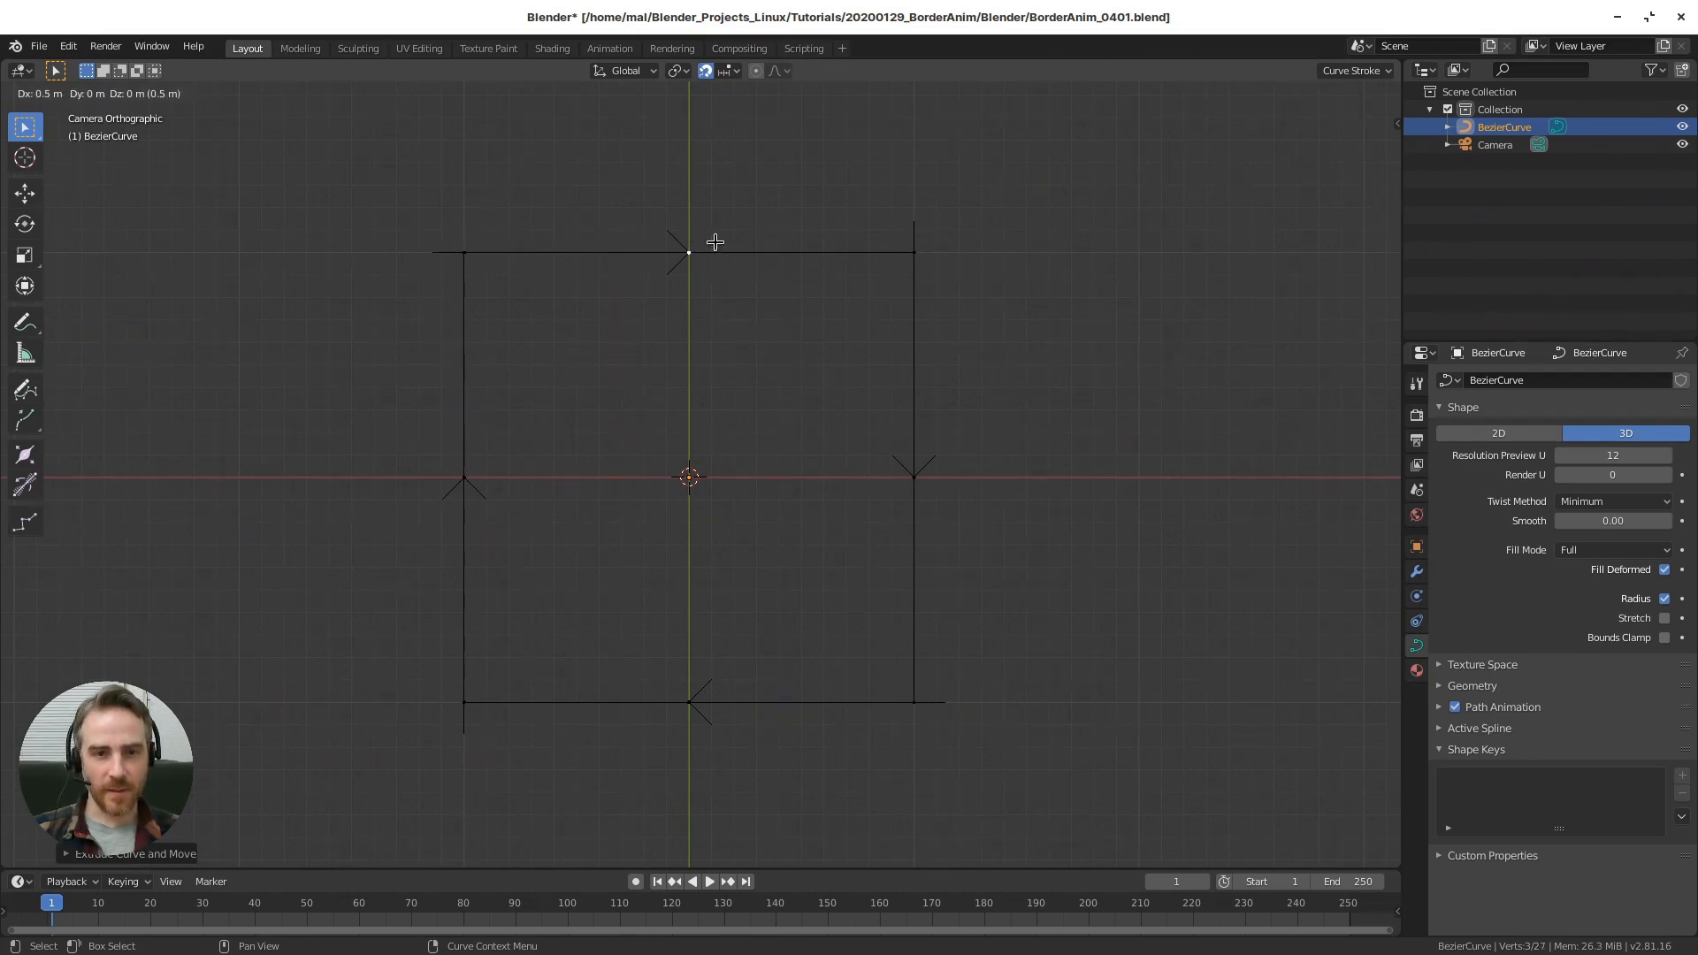
left_click(716, 244)
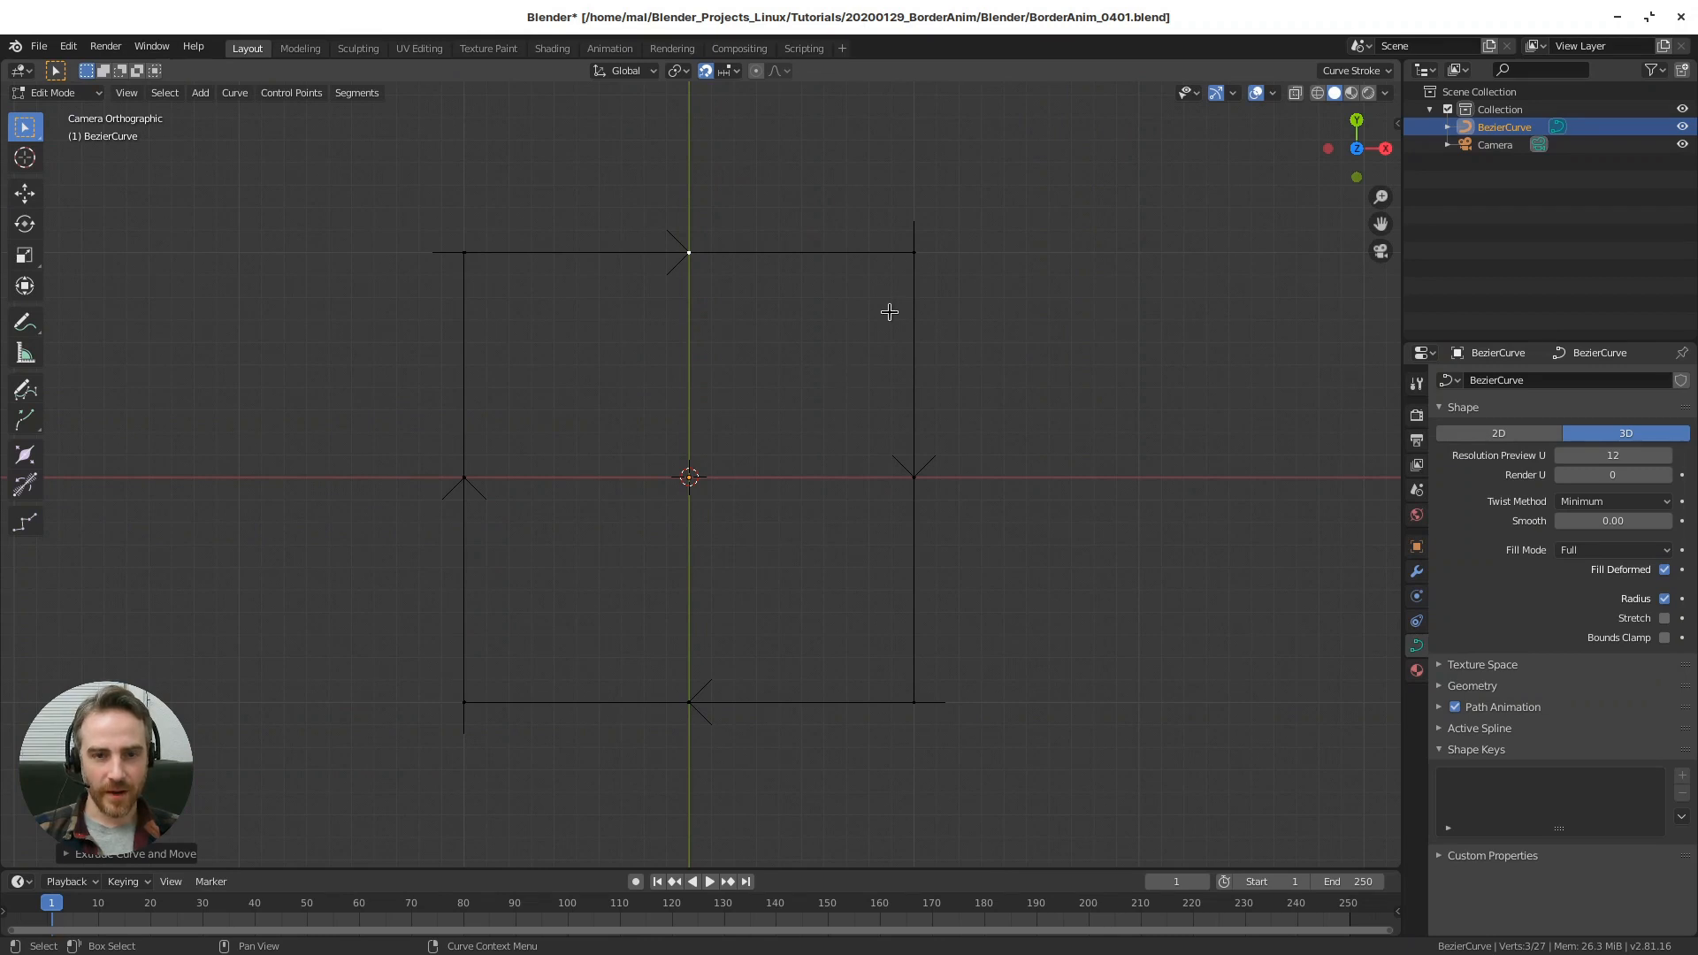
key("Tab")
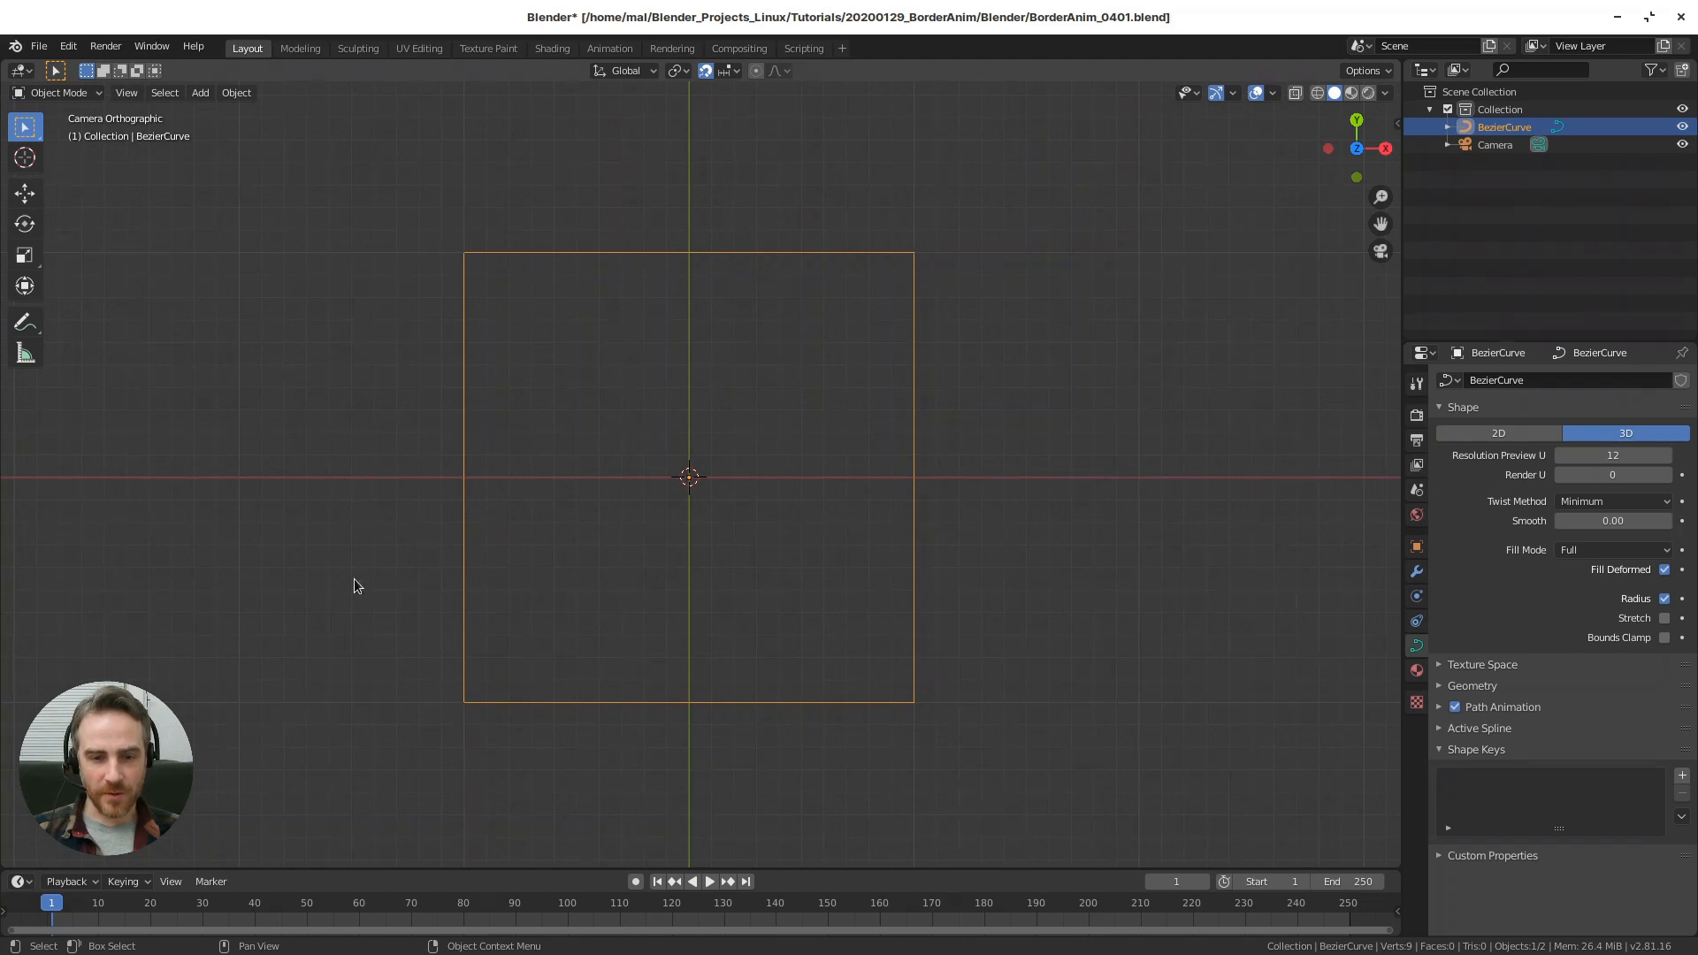
- Add a second Bezier curve at the world origin
scroll(756, 383, "down", 1)
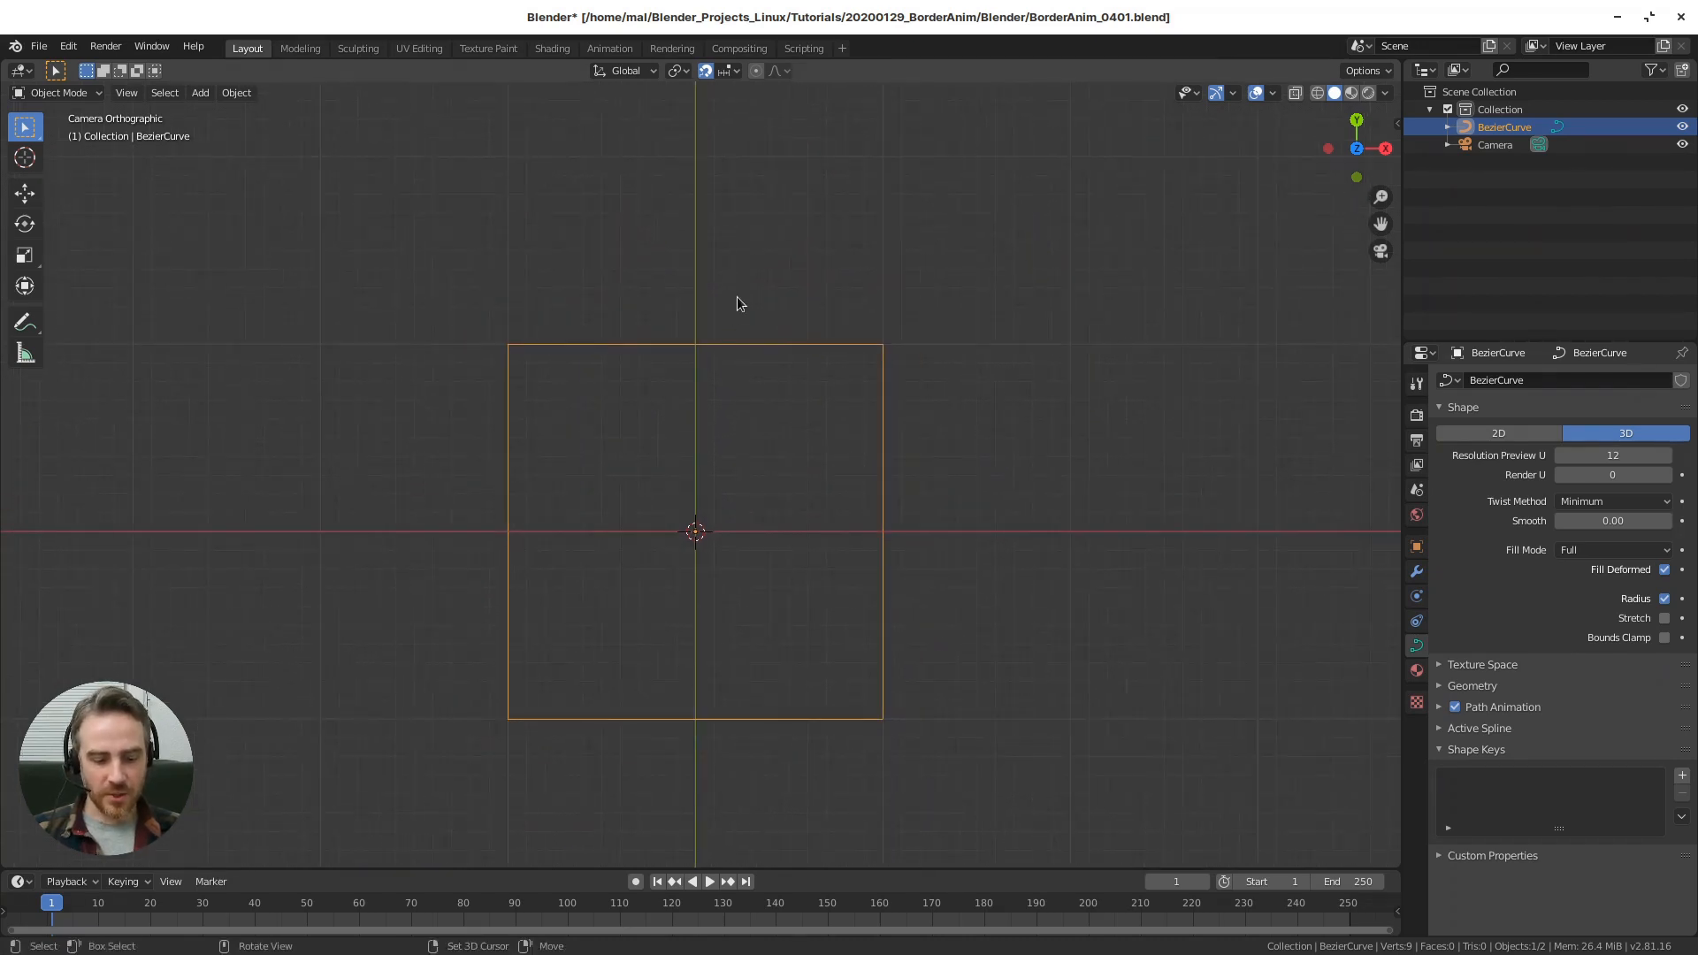
key("shift+a")
mouse_move(747, 298)
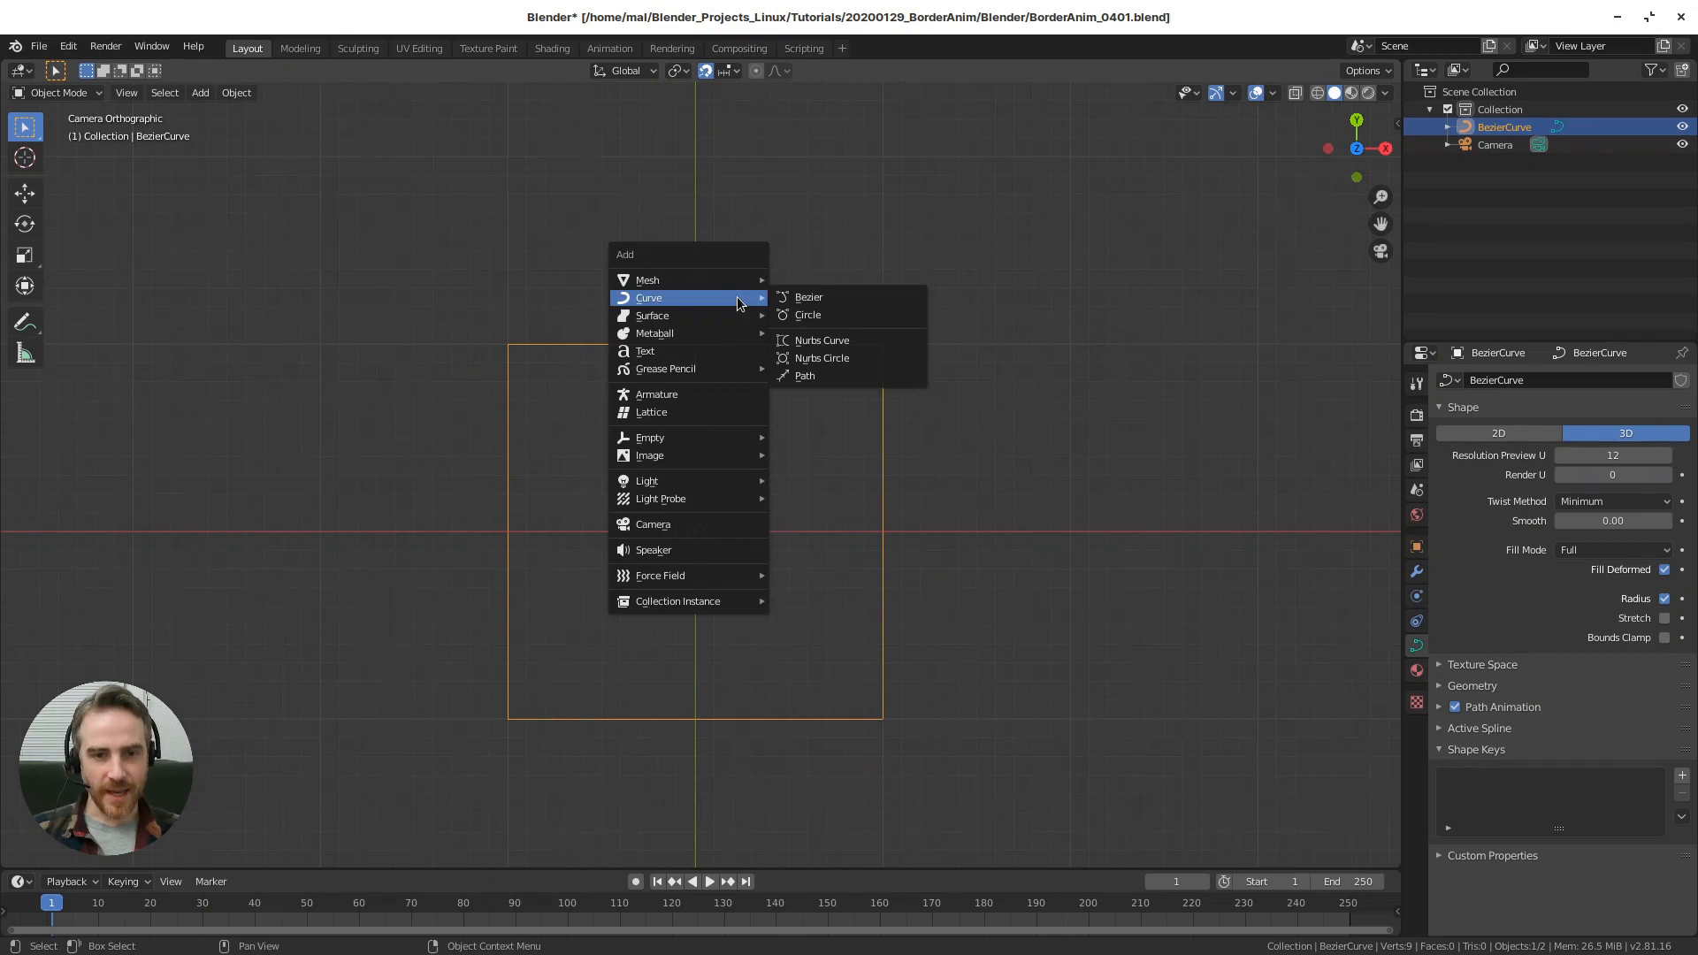
left_click(809, 299)
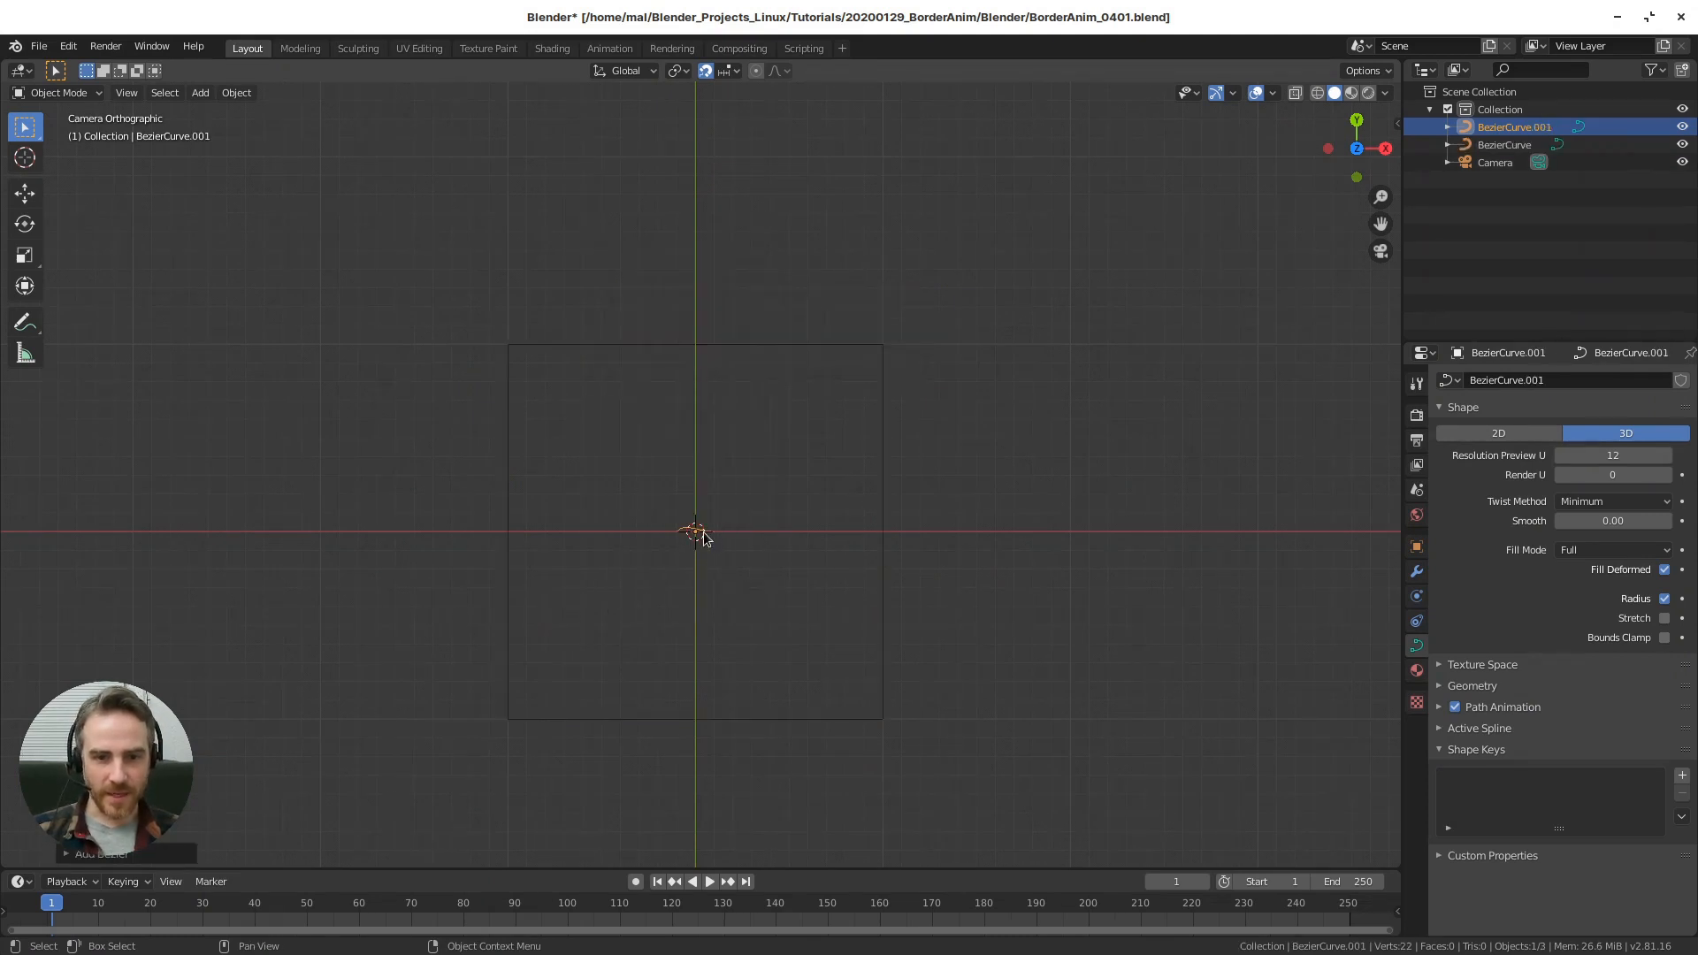
- Move the new Bezier curve along the Y axis to about 1 m from the origin, beyond the square
key("g")
key("y")
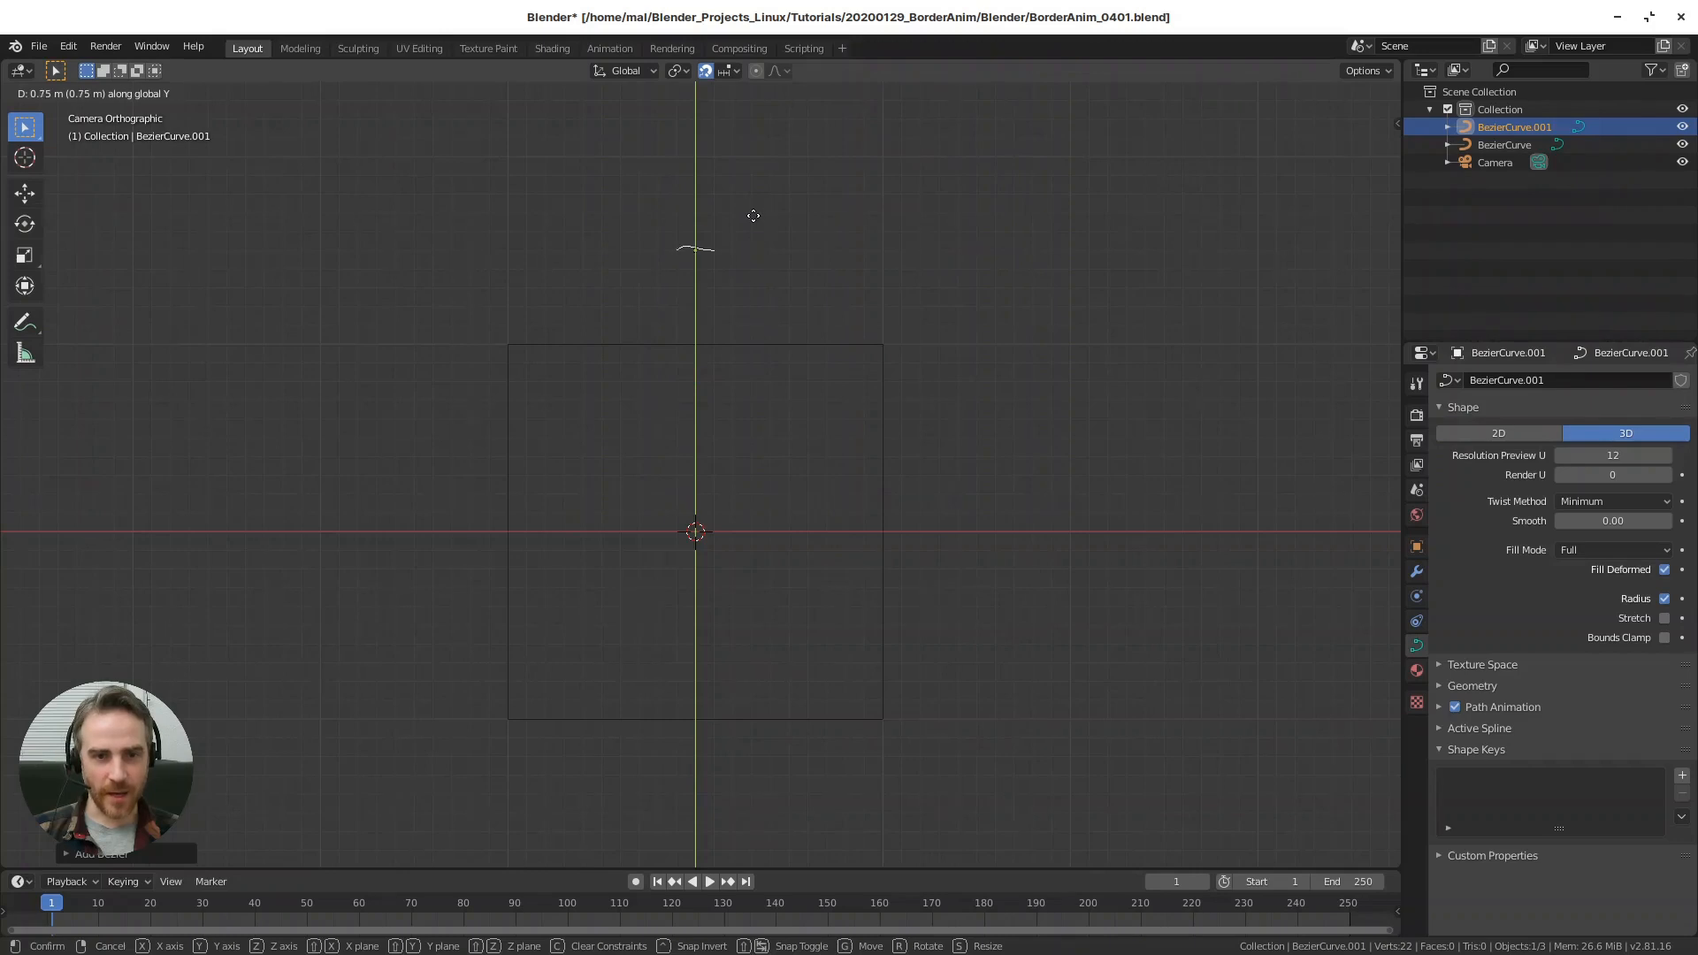
left_click(758, 150)
key("g")
key("y")
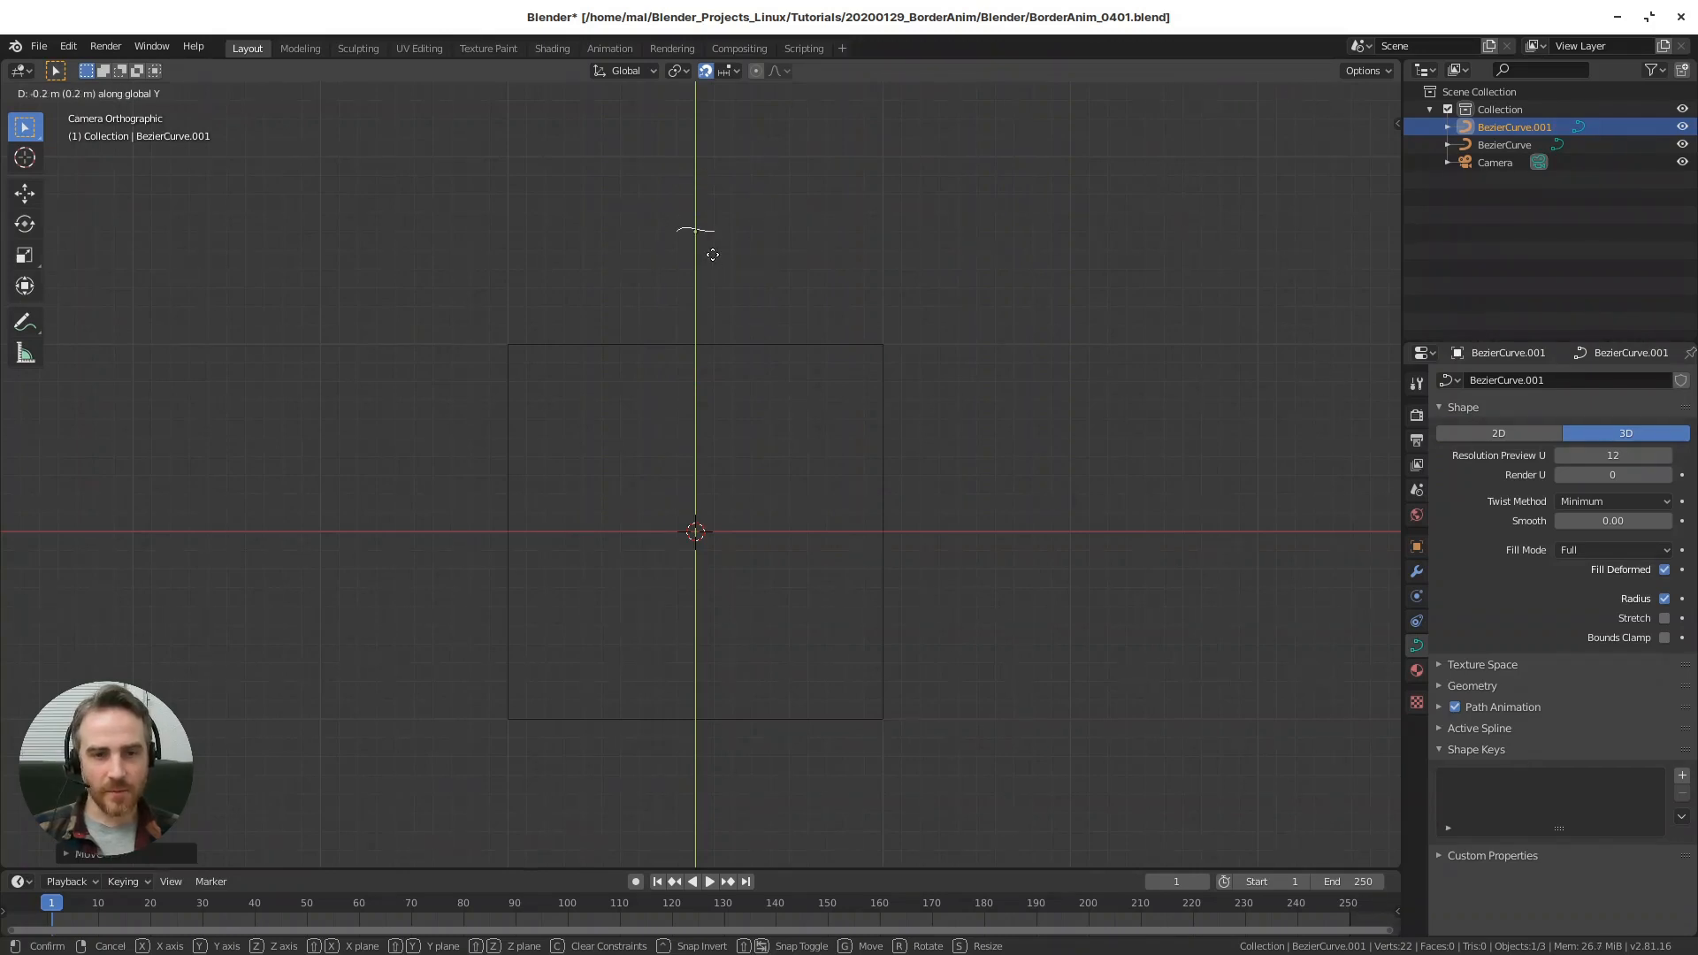
left_click(724, 183)
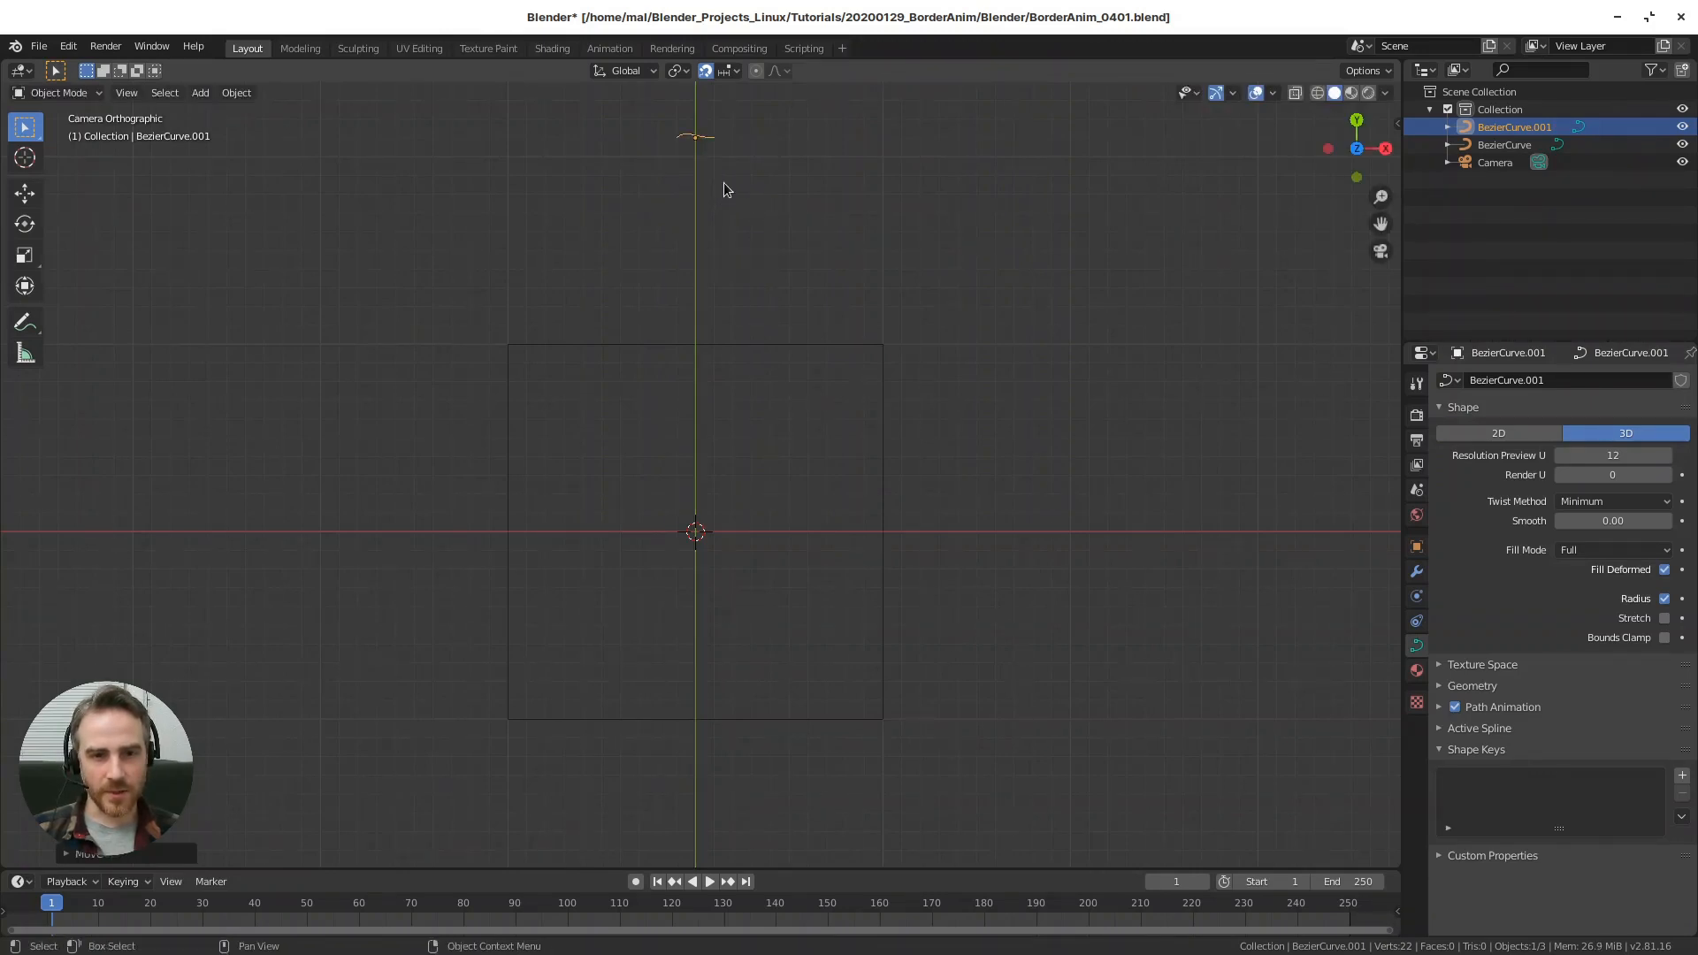
key("g")
key("y")
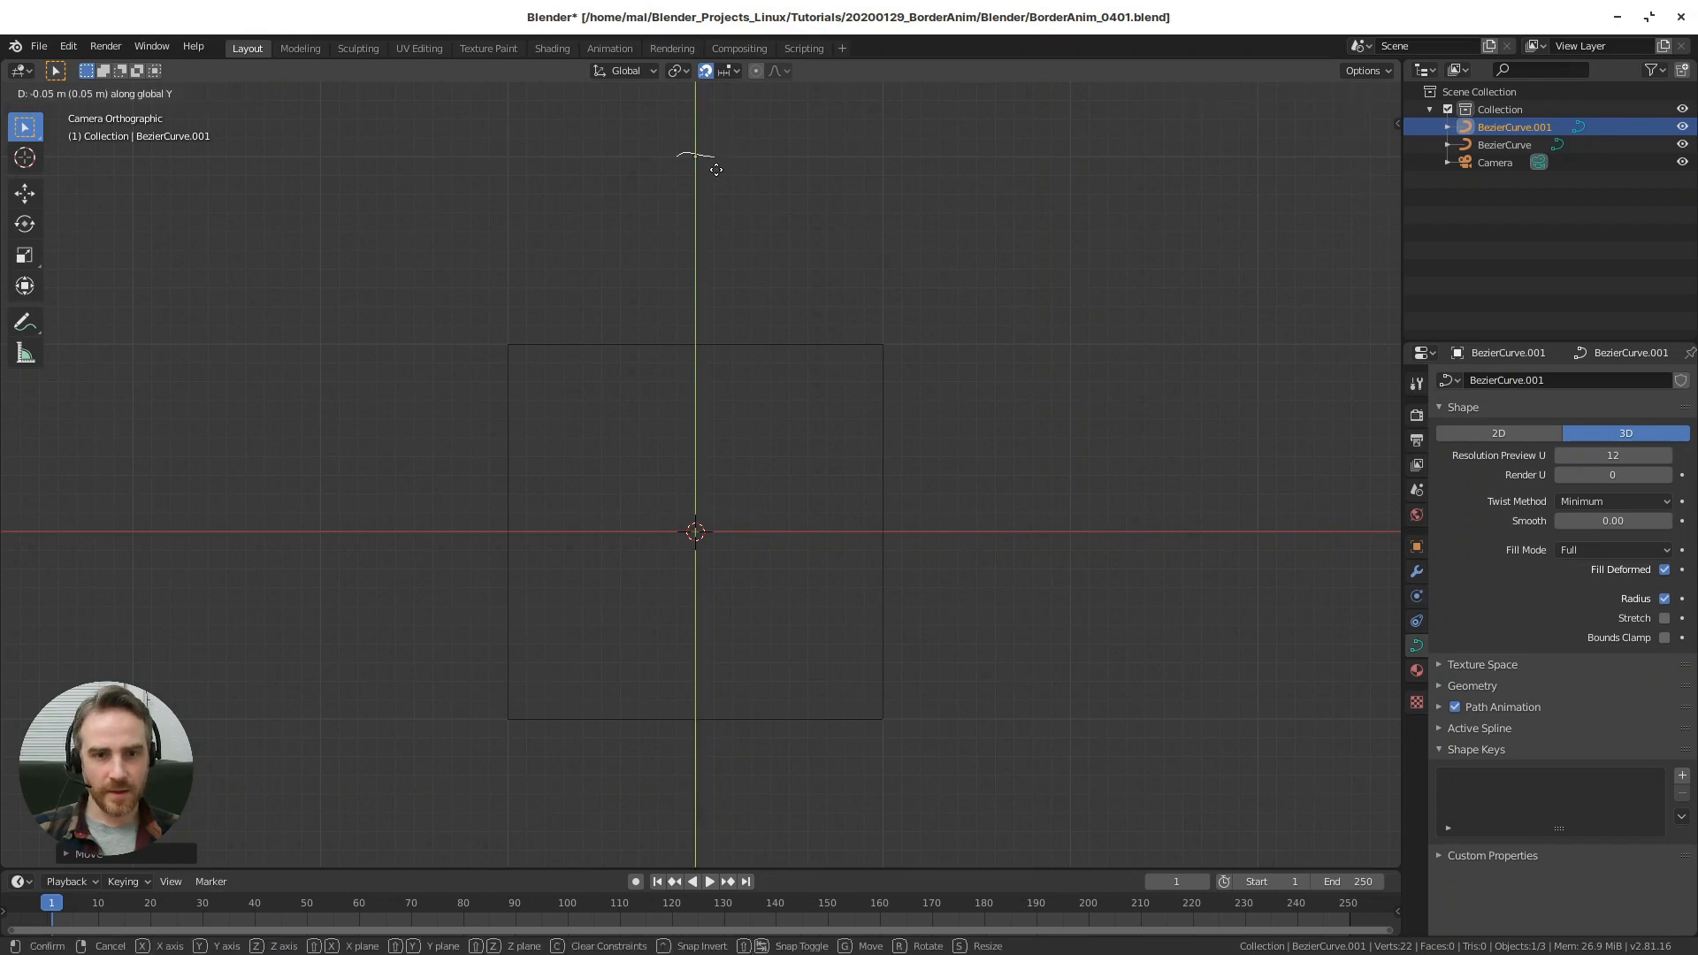
left_click(714, 170)
scroll(725, 221, "up", 5, "shift")
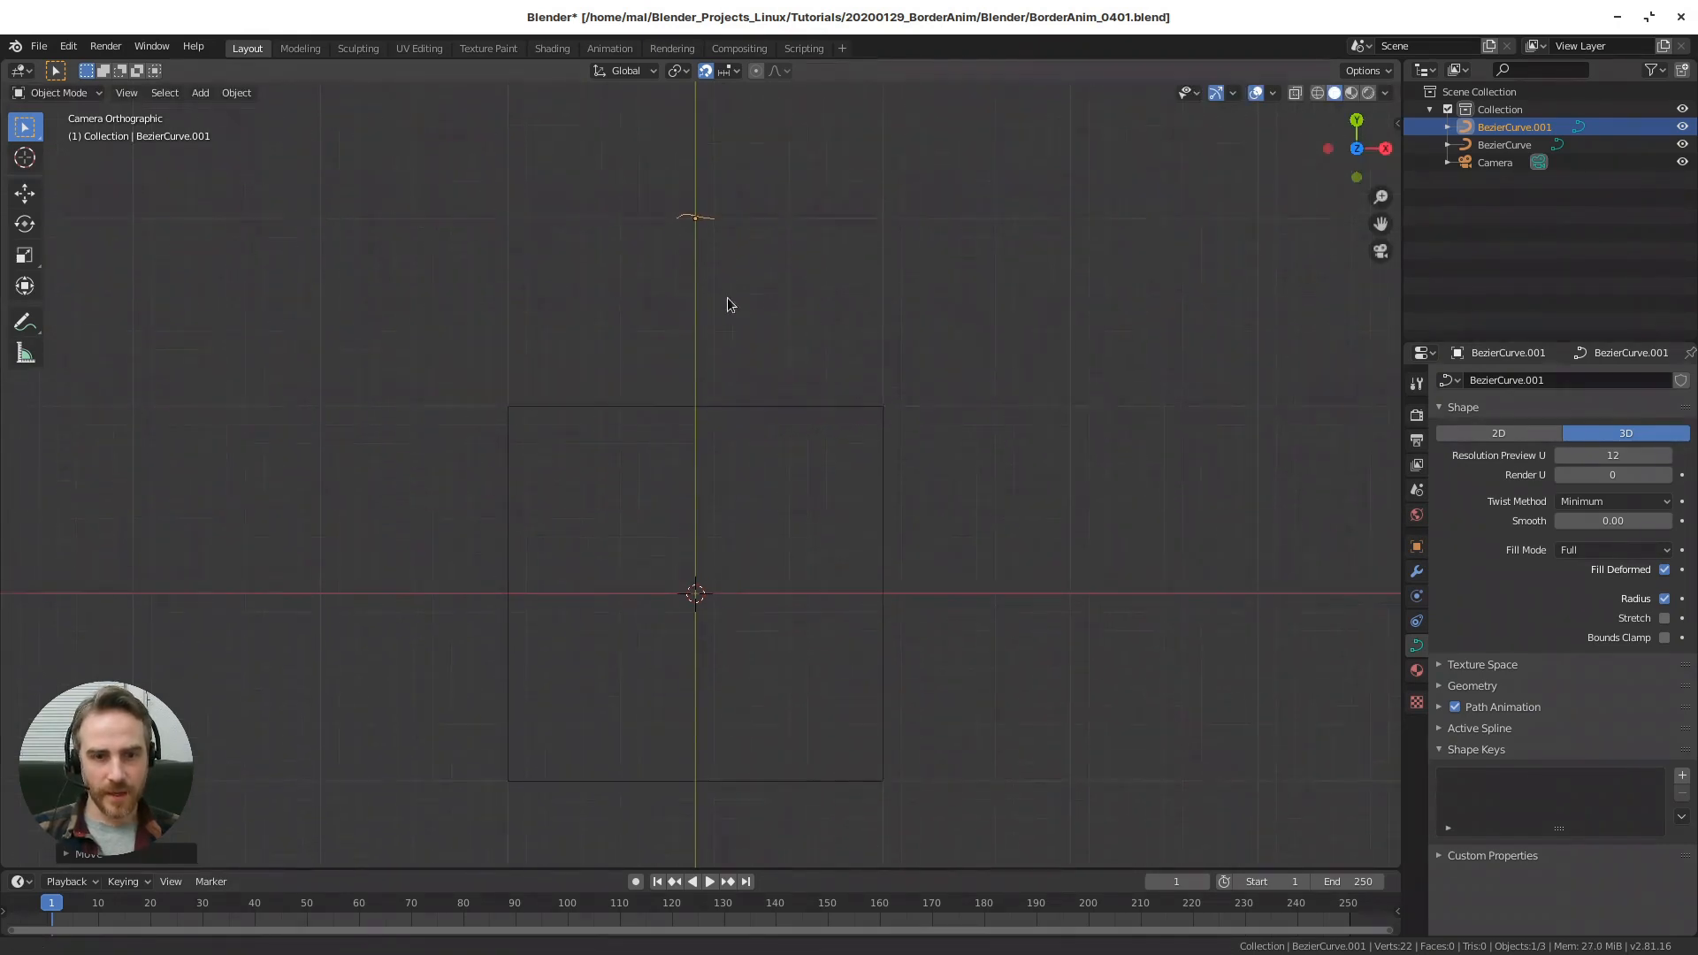
- Set the handle type of all the second Bezier curve's control points to Vector in Edit Mode
scroll(708, 284, "up", 5)
middle_click_drag(705, 363, 656, 699, "shift")
scroll(732, 389, "up", 2)
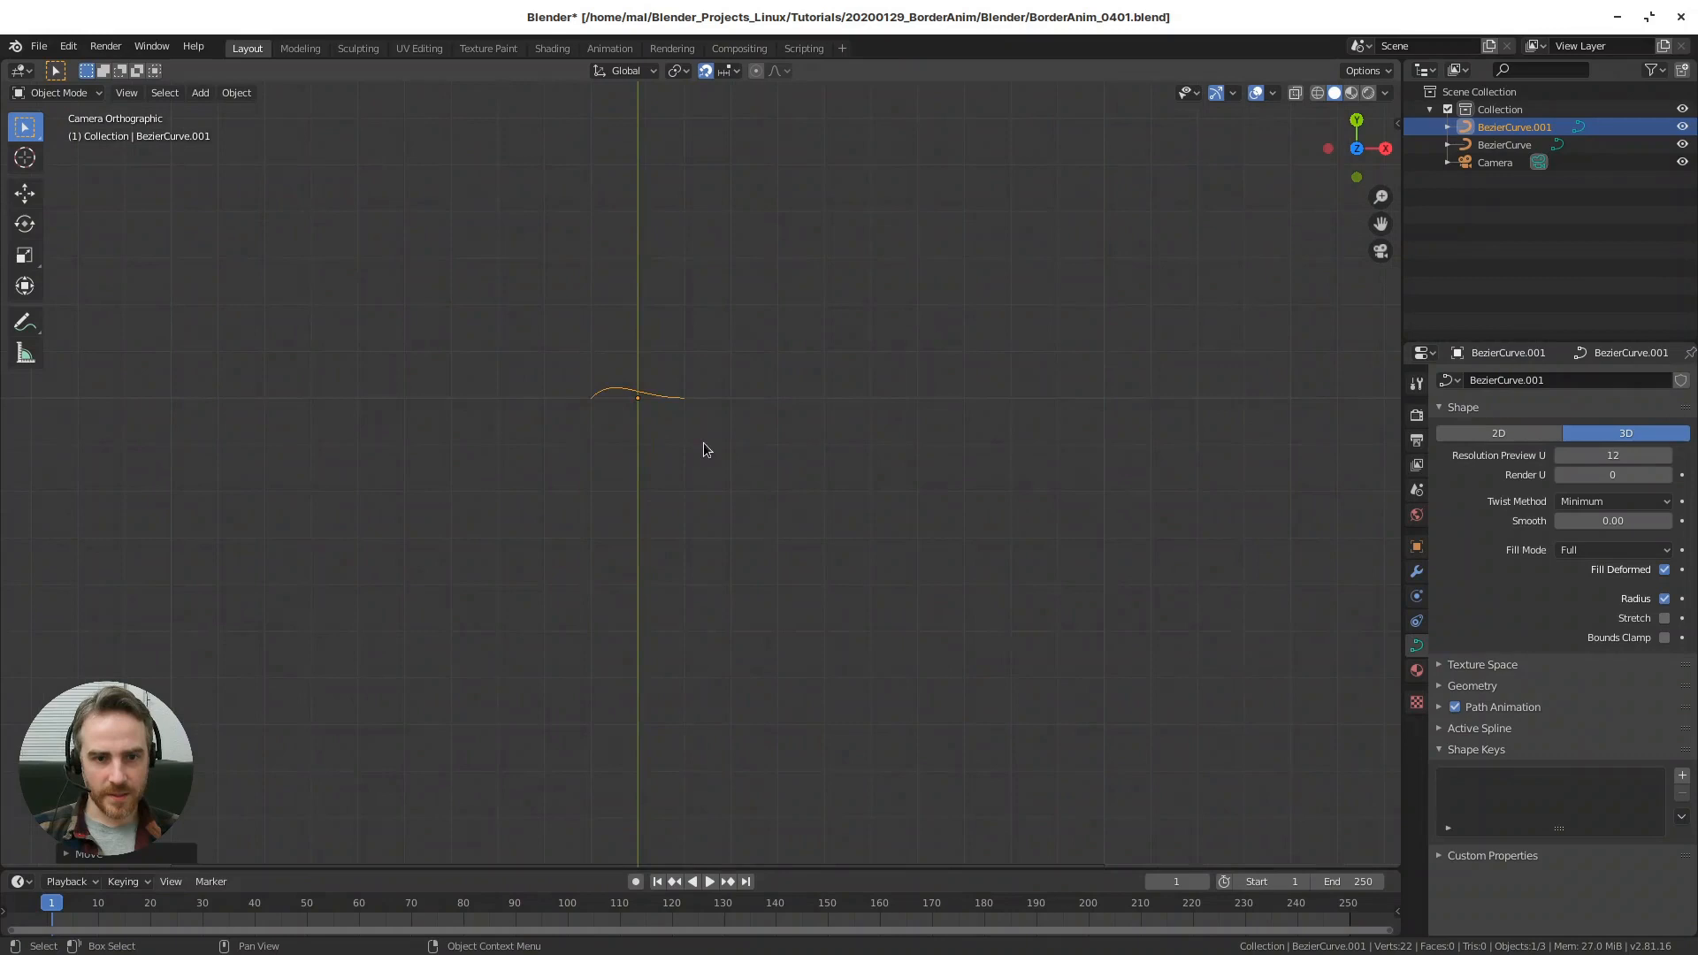
middle_click_drag(734, 394, 780, 396, "shift")
key("Tab")
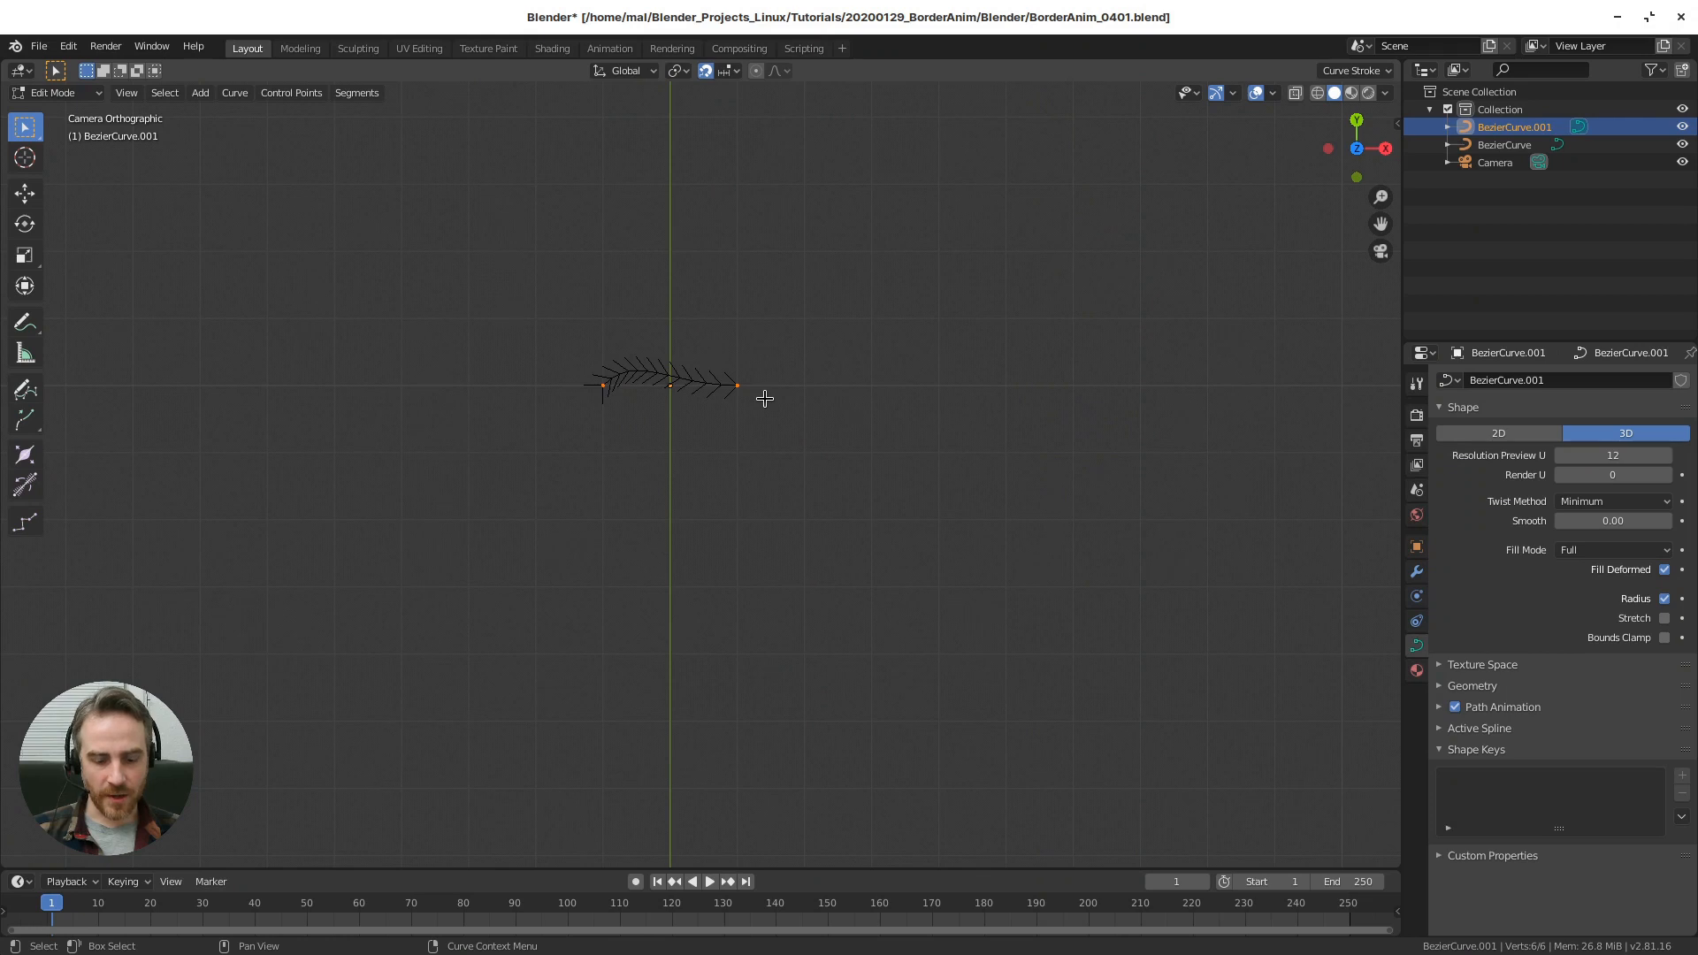
key("v")
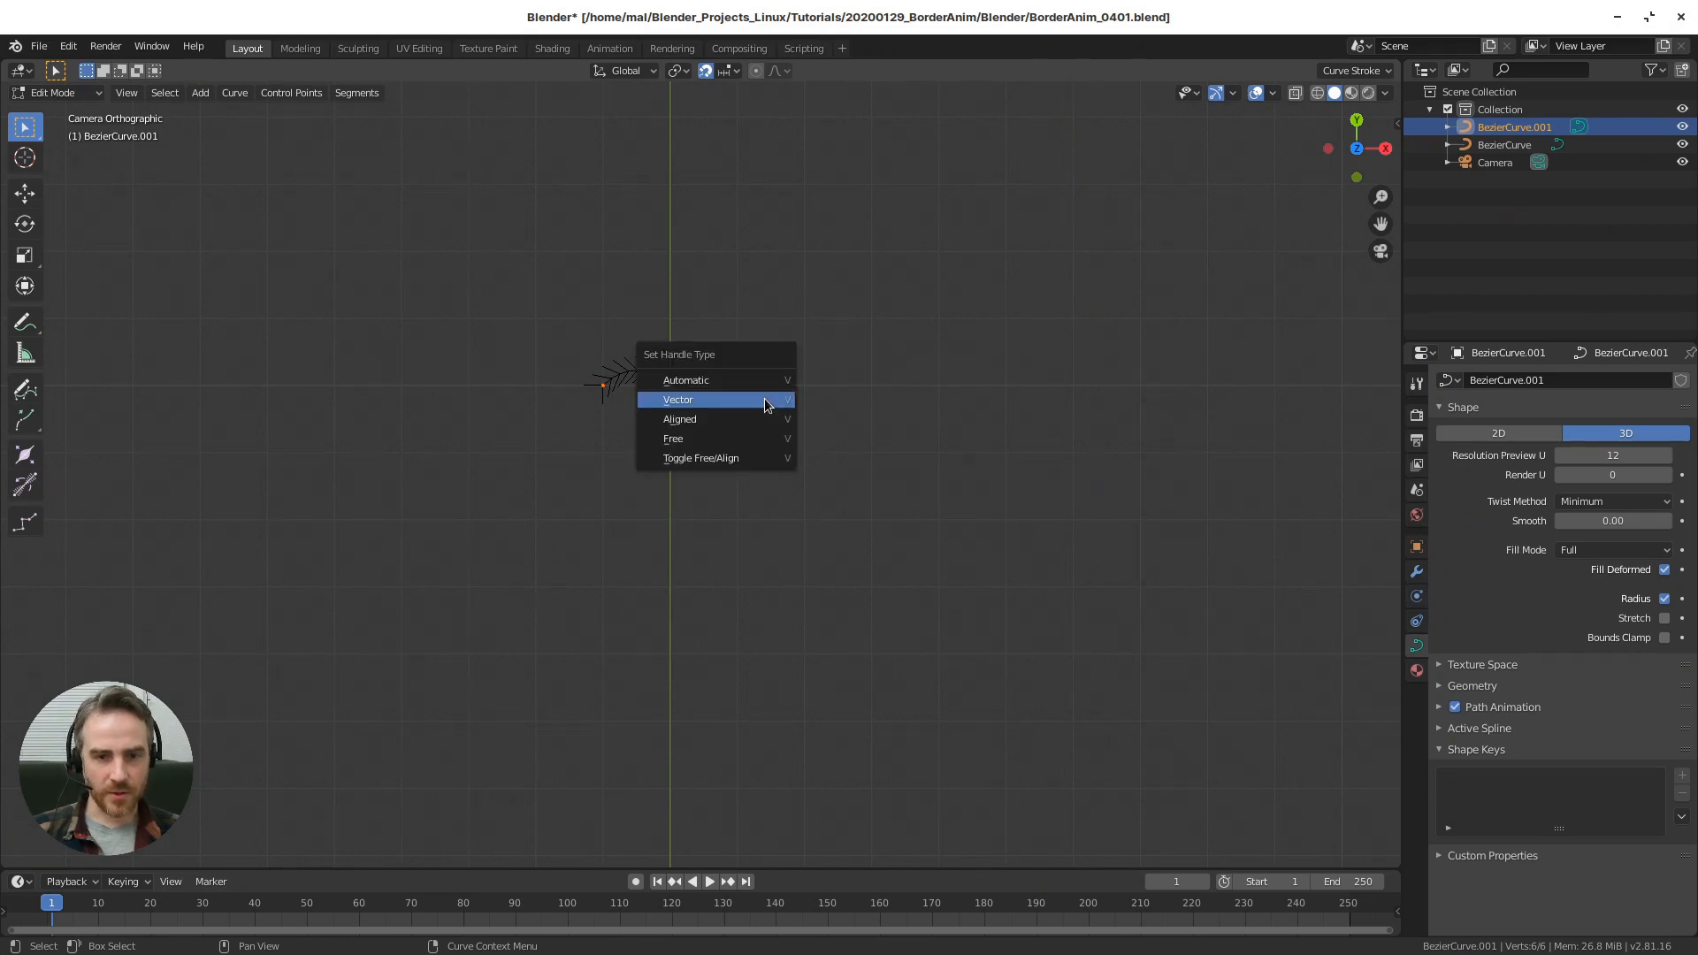
left_click(766, 404)
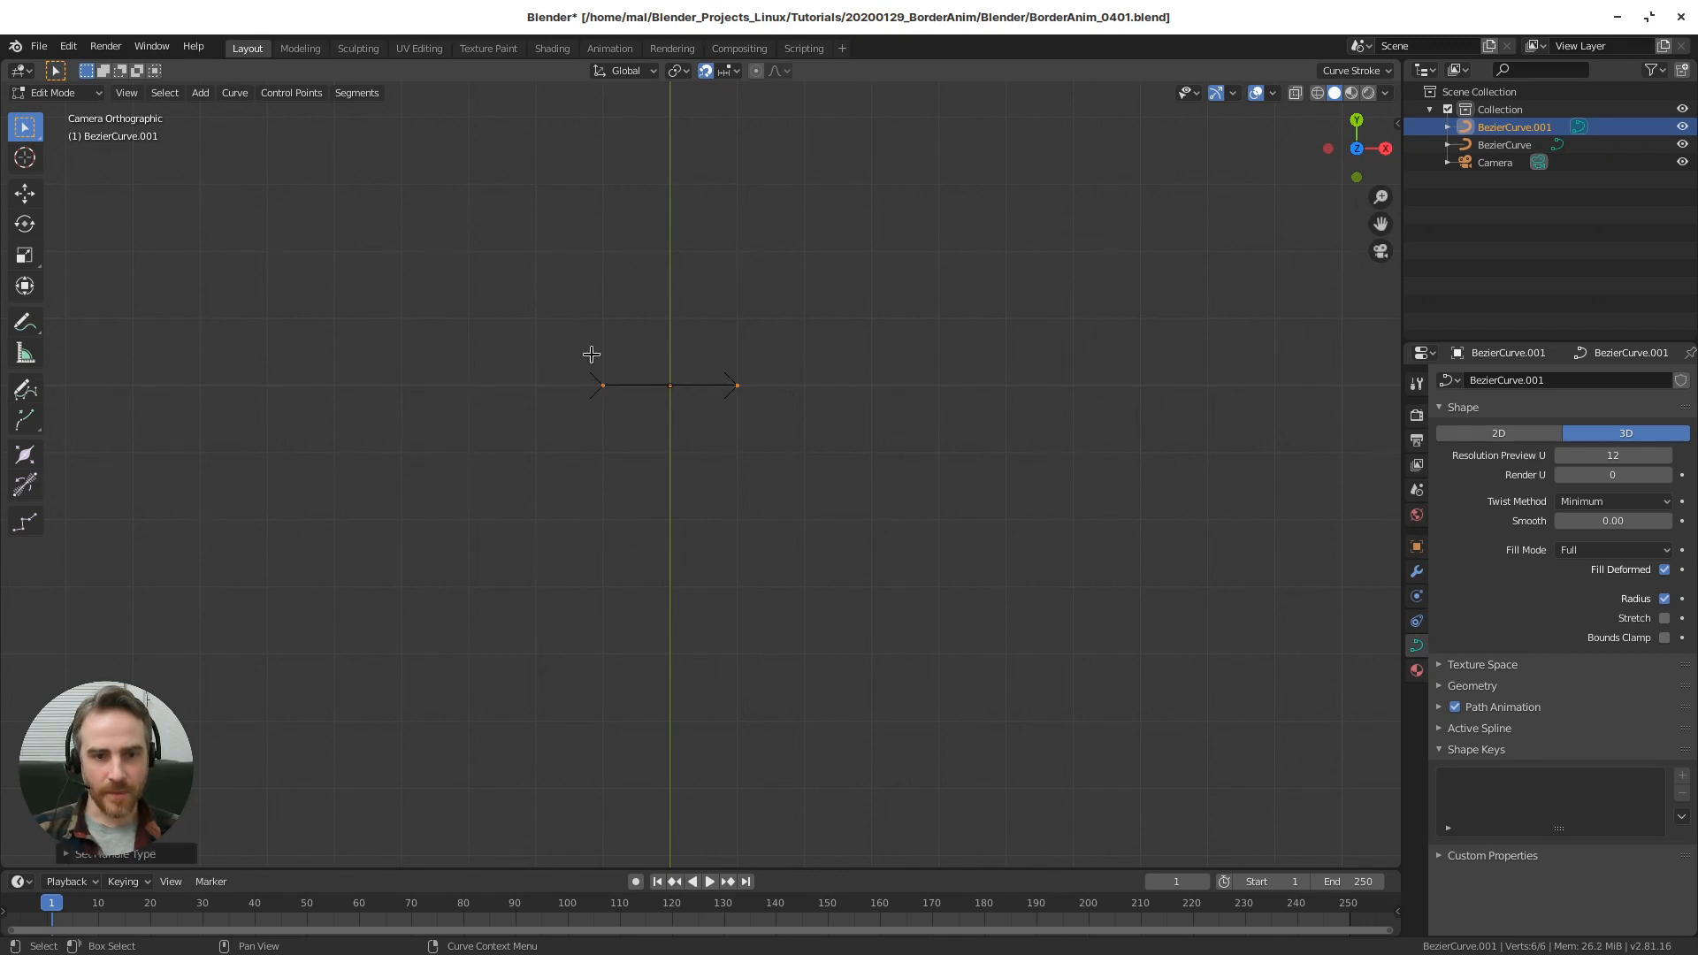
- Move the curve's points one grid division in positive X, shorten it by moving its end point back one division, and return to Object Mode
key("g")
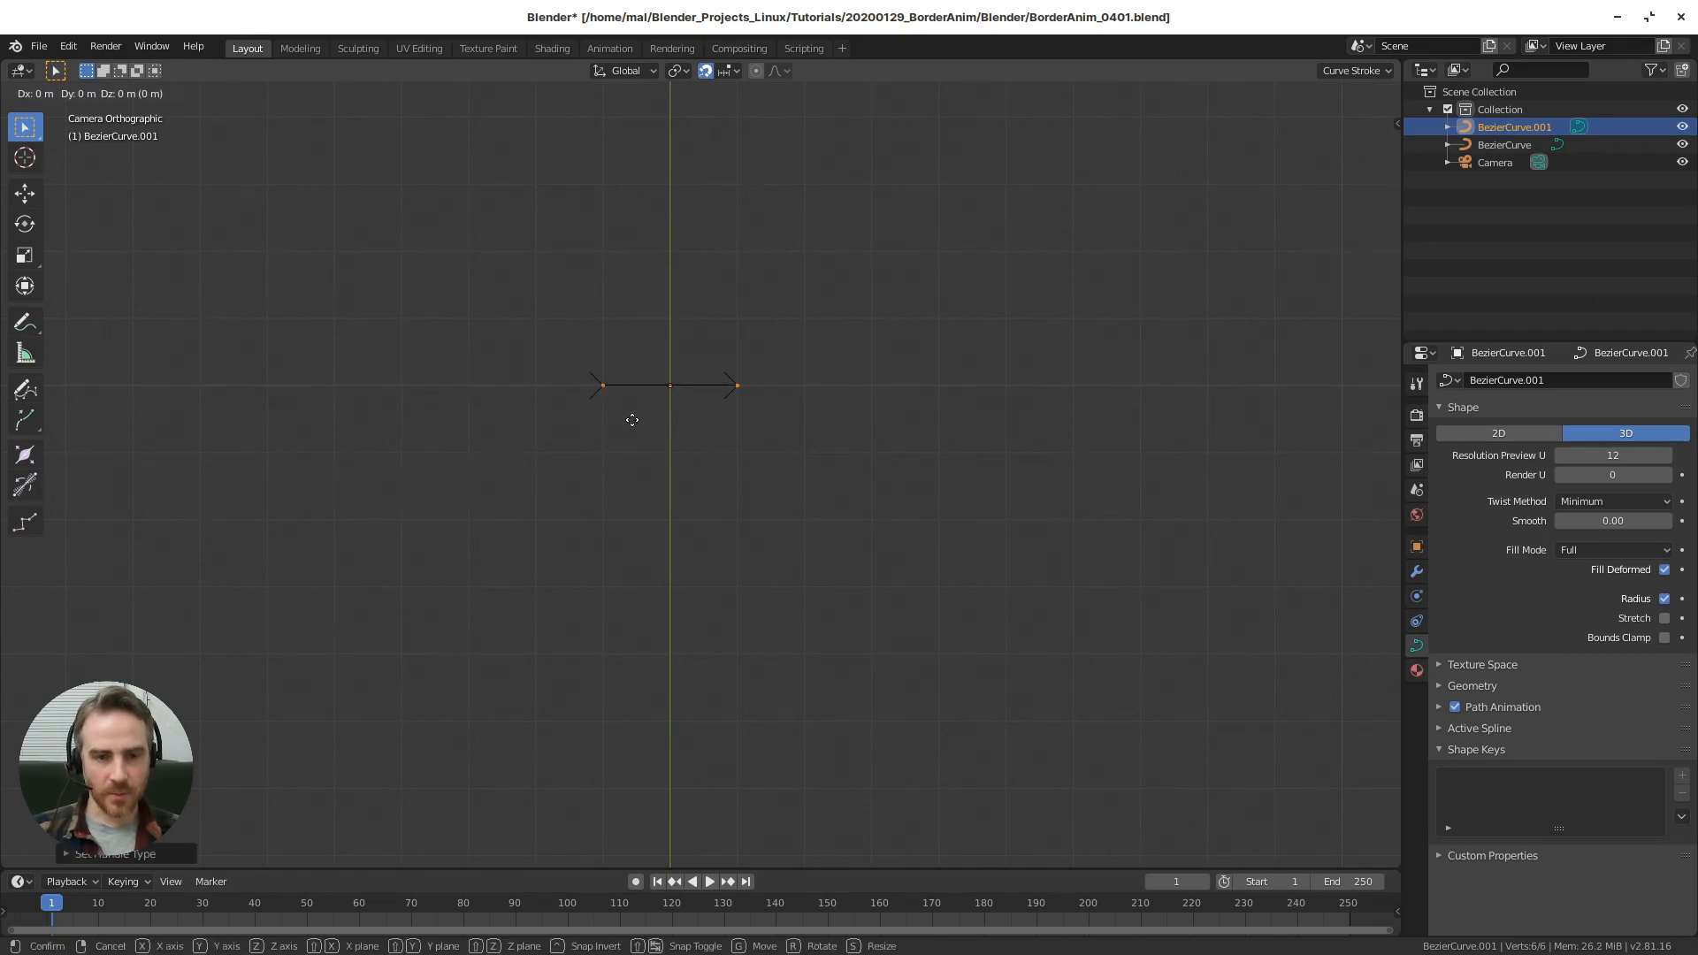
left_click(686, 417)
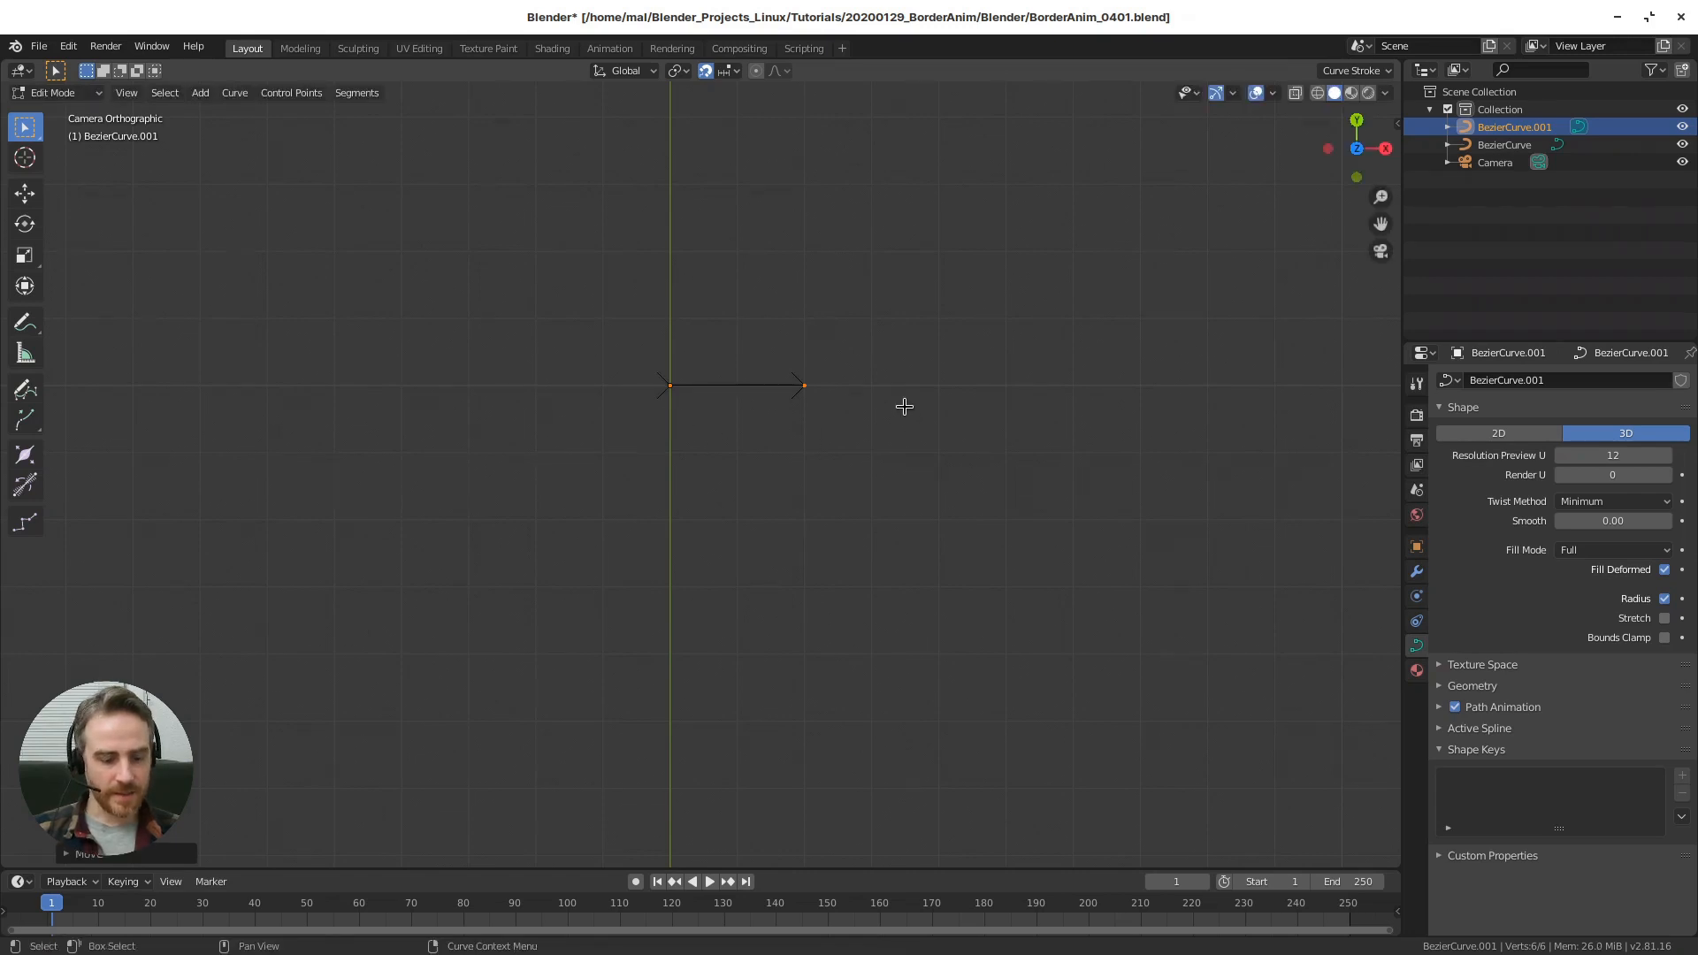
left_click(806, 383)
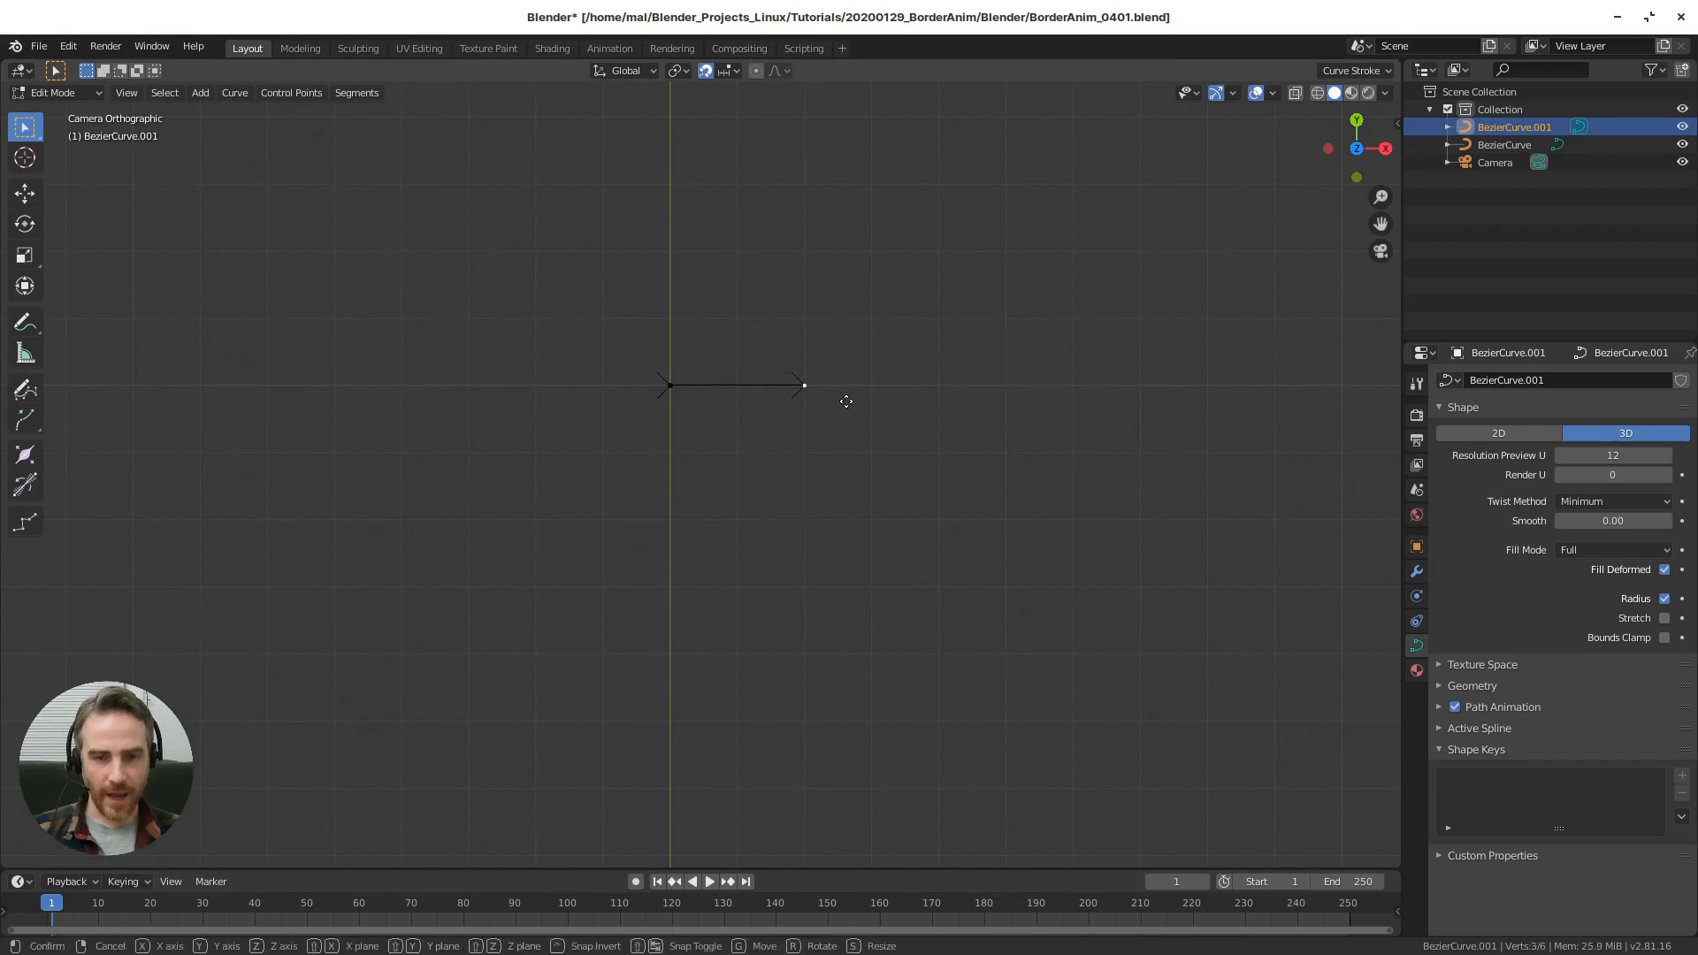
key("g")
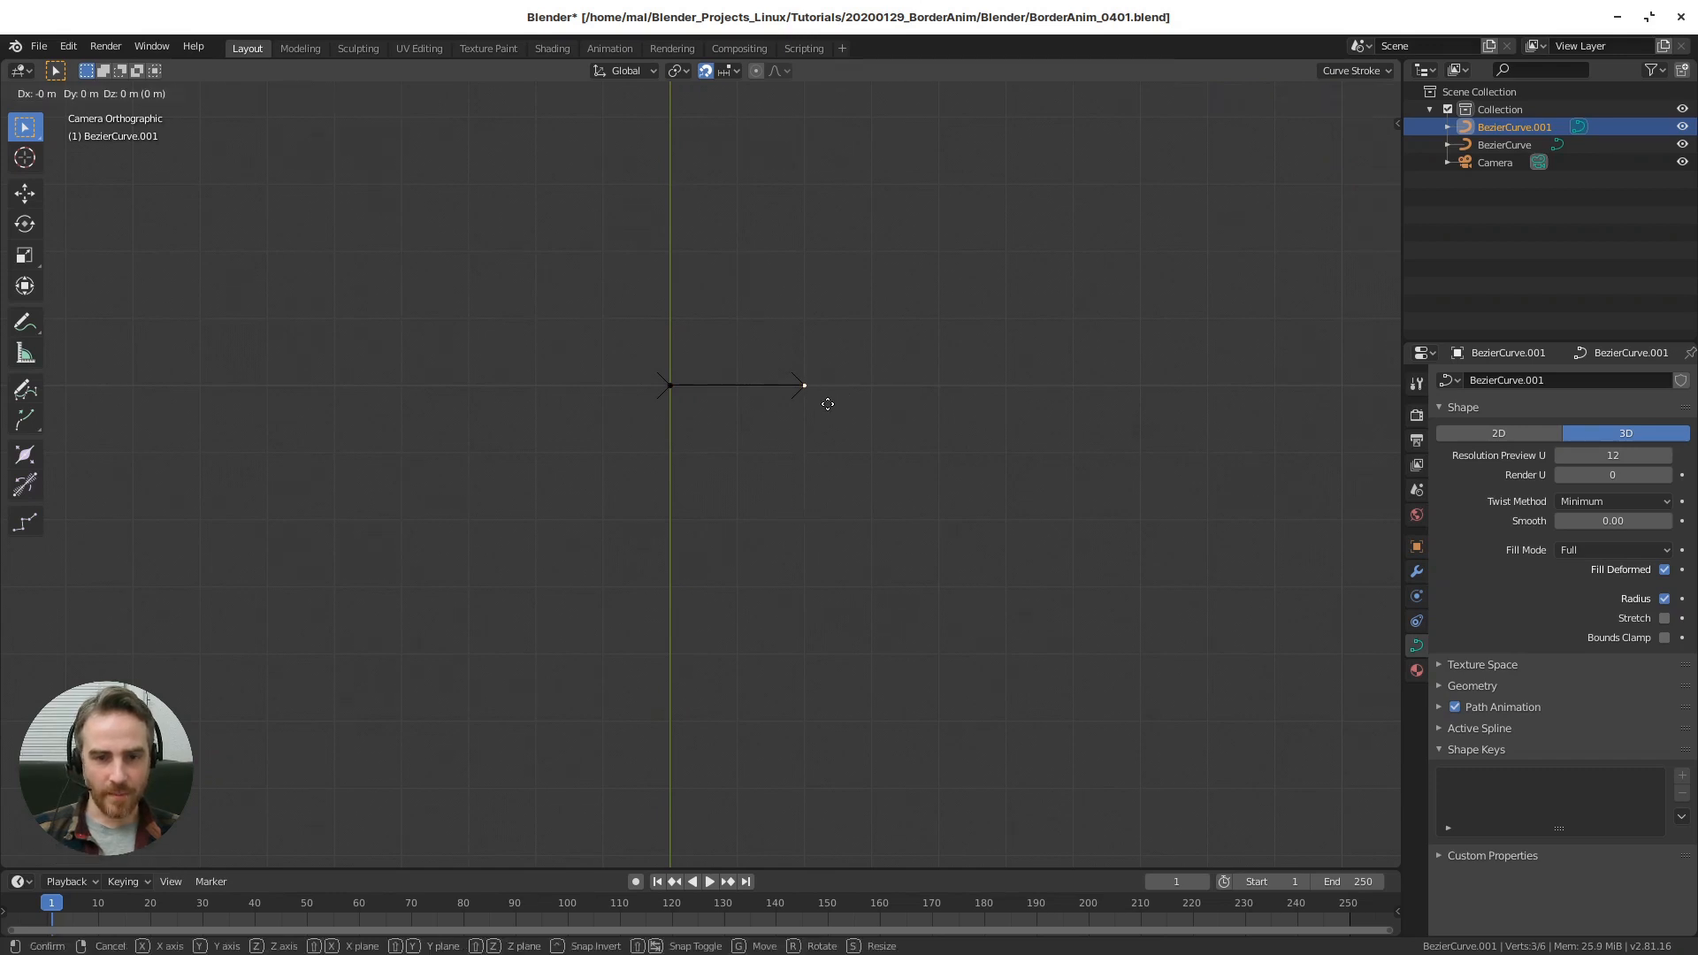
left_click(762, 413)
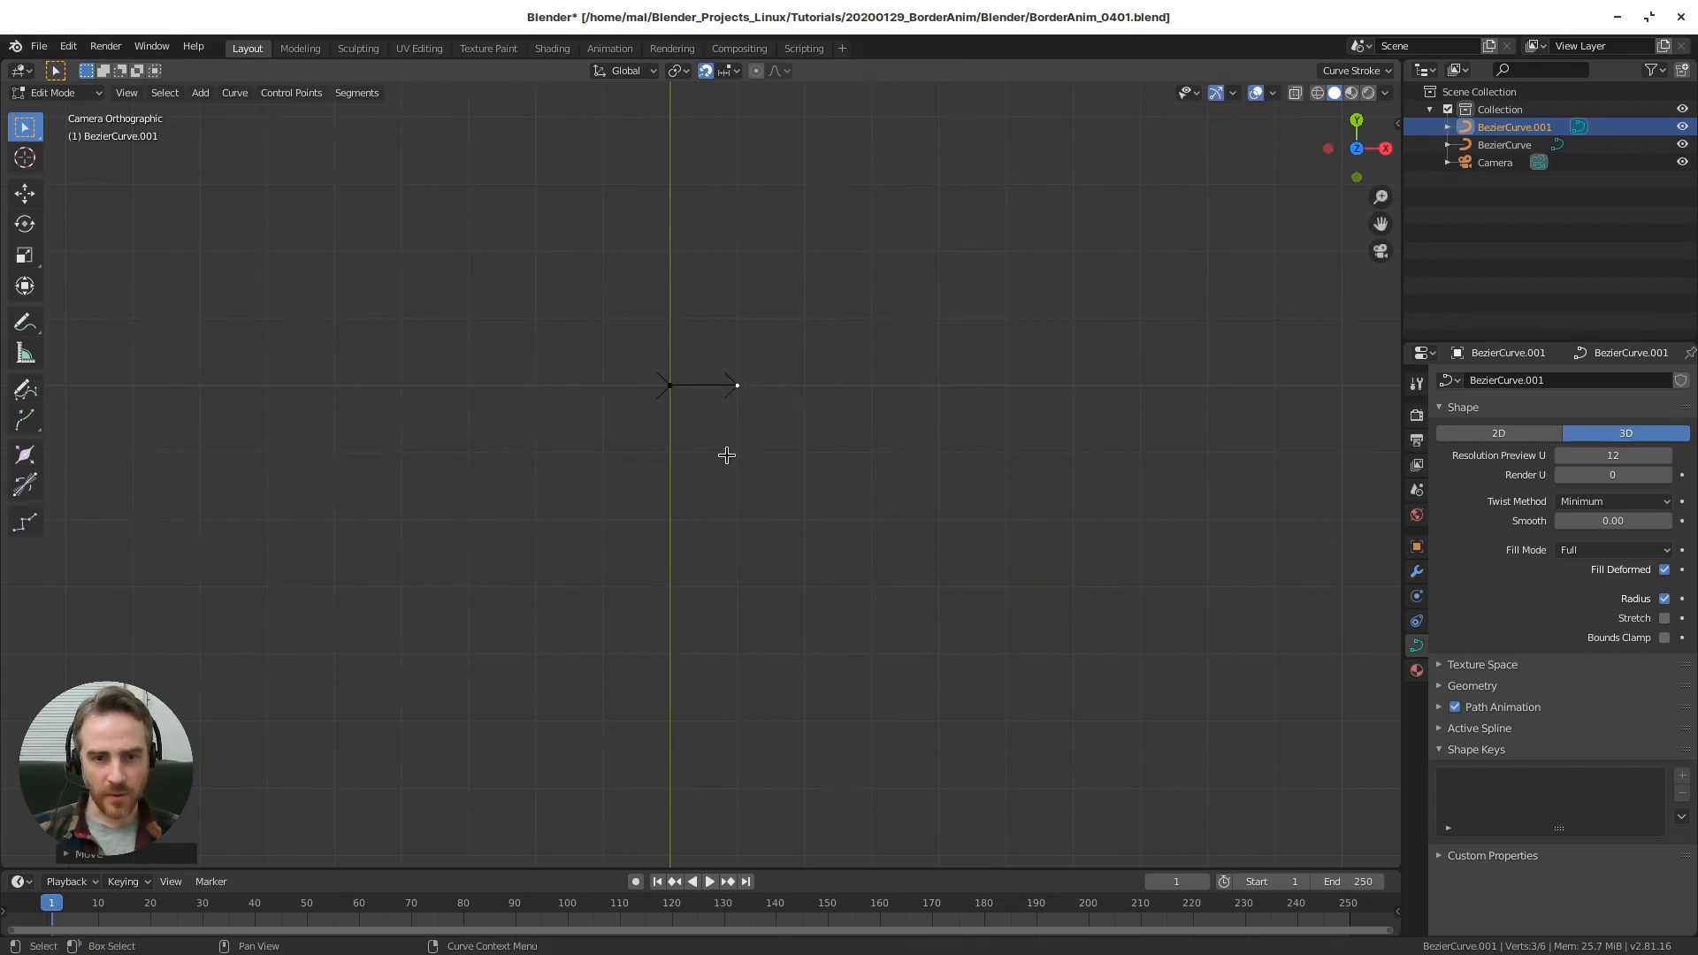
key("Tab")
- Examine the shortened curve's size and position relative to the square path
scroll(794, 480, "down", 5)
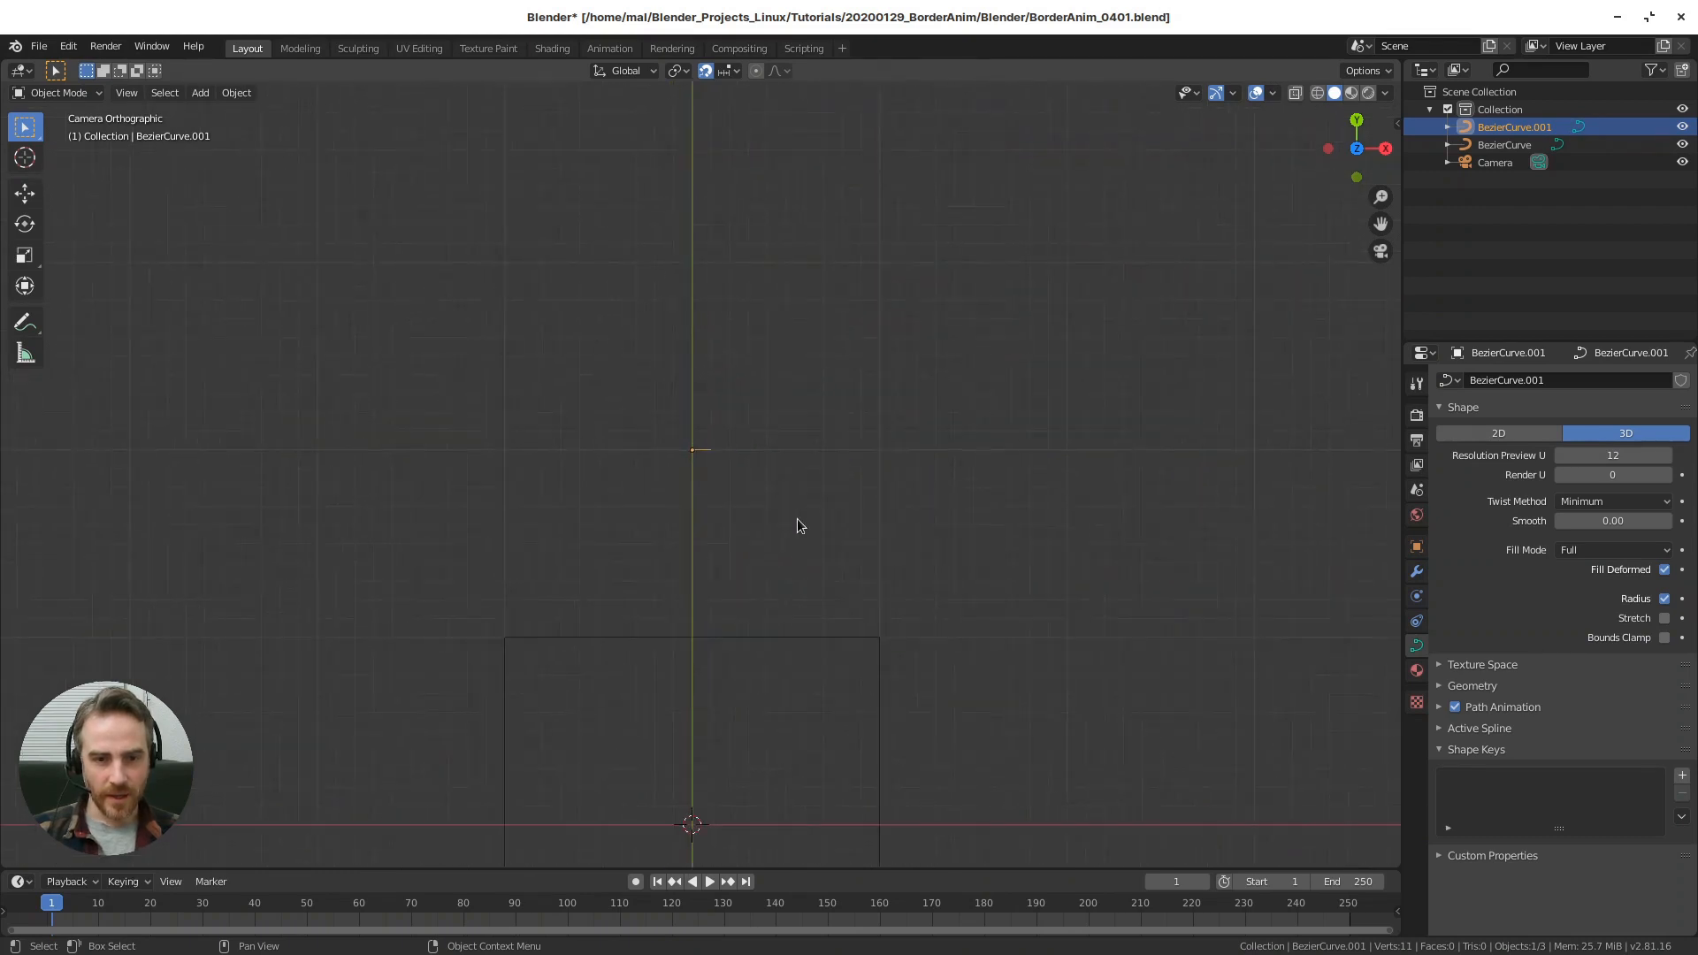
key("Home")
middle_click_drag(808, 289, 806, 284, "shift")
scroll(798, 363, "down", 1)
middle_click_drag(788, 407, 841, 417, "shift")
scroll(835, 414, "down", 4)
scroll(814, 430, "down", 8)
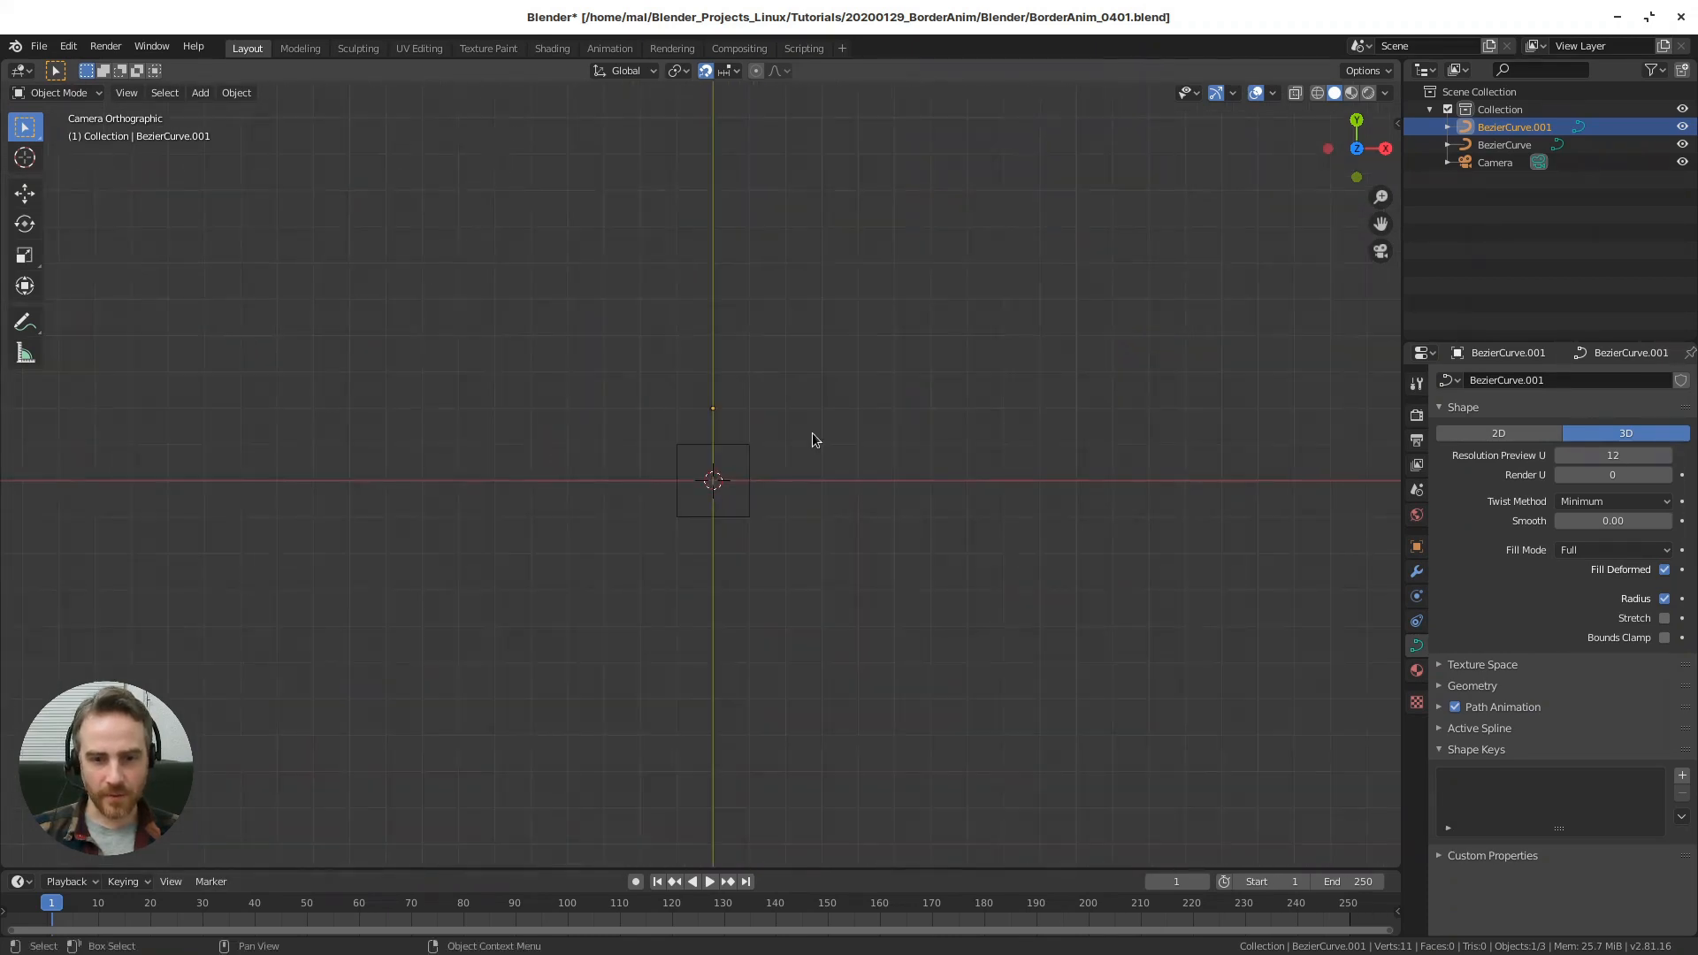
scroll(810, 433, "up", 9)
scroll(813, 428, "up", 3)
middle_click_drag(831, 406, 788, 411, "shift")
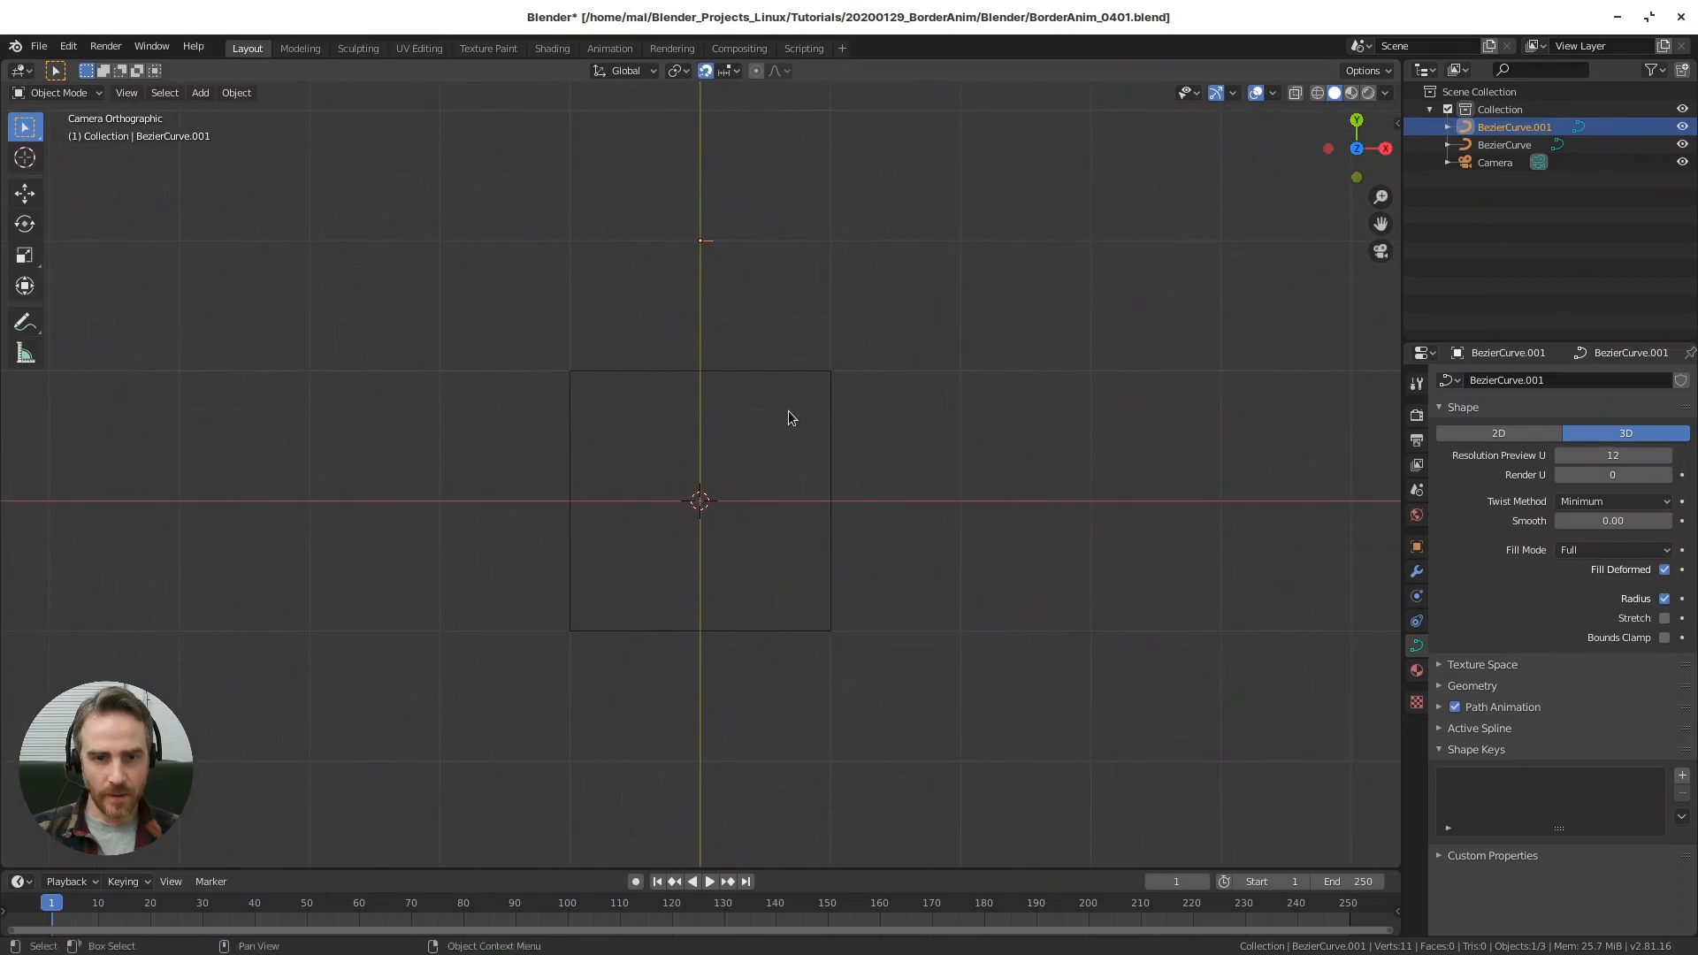
- Rename the square curve object as Border_Line
left_click(745, 371)
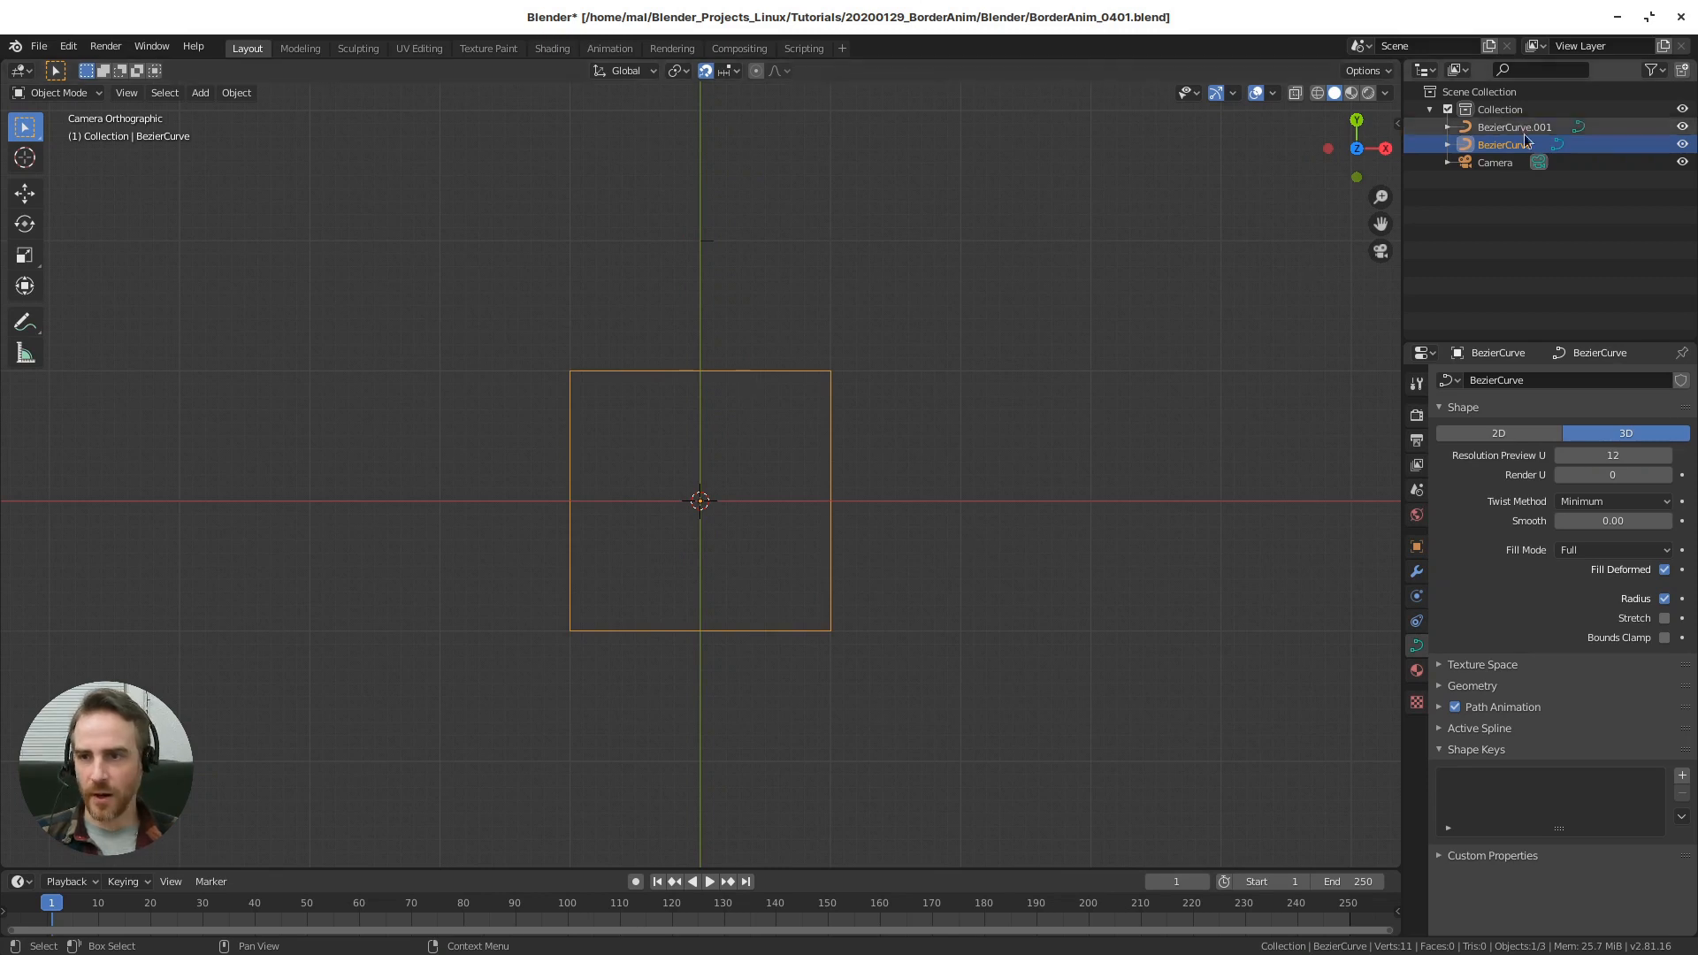
double_click(1509, 146)
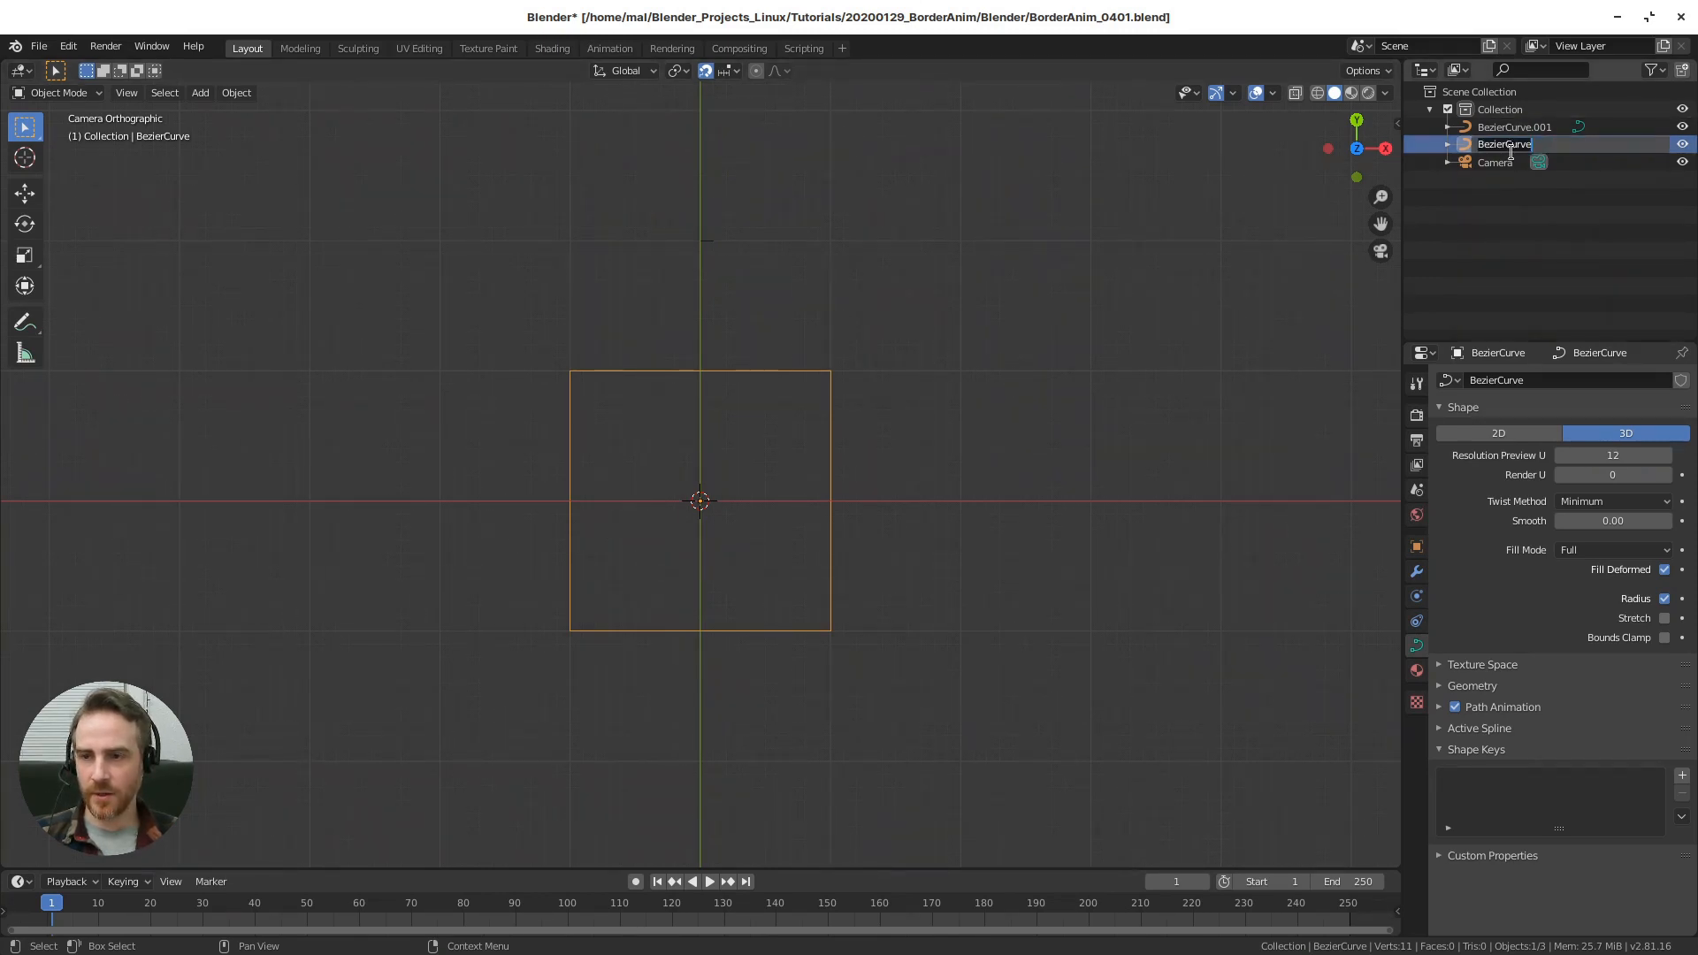
type("Bord")
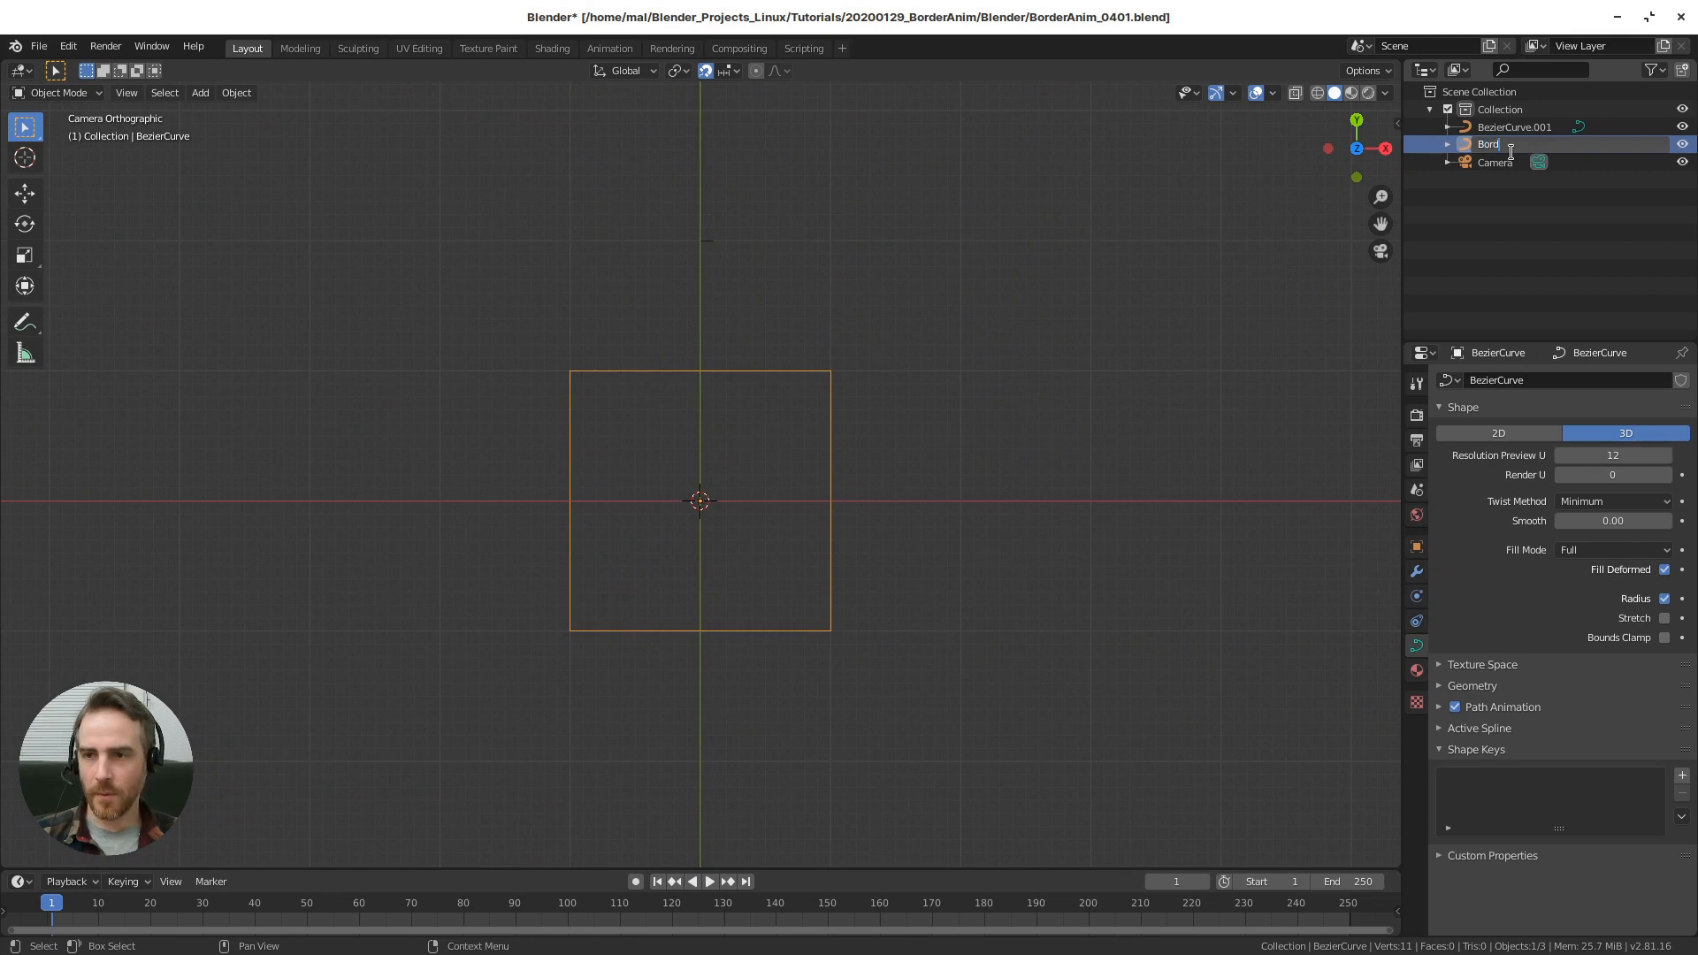
type("er_Line")
key("Return")
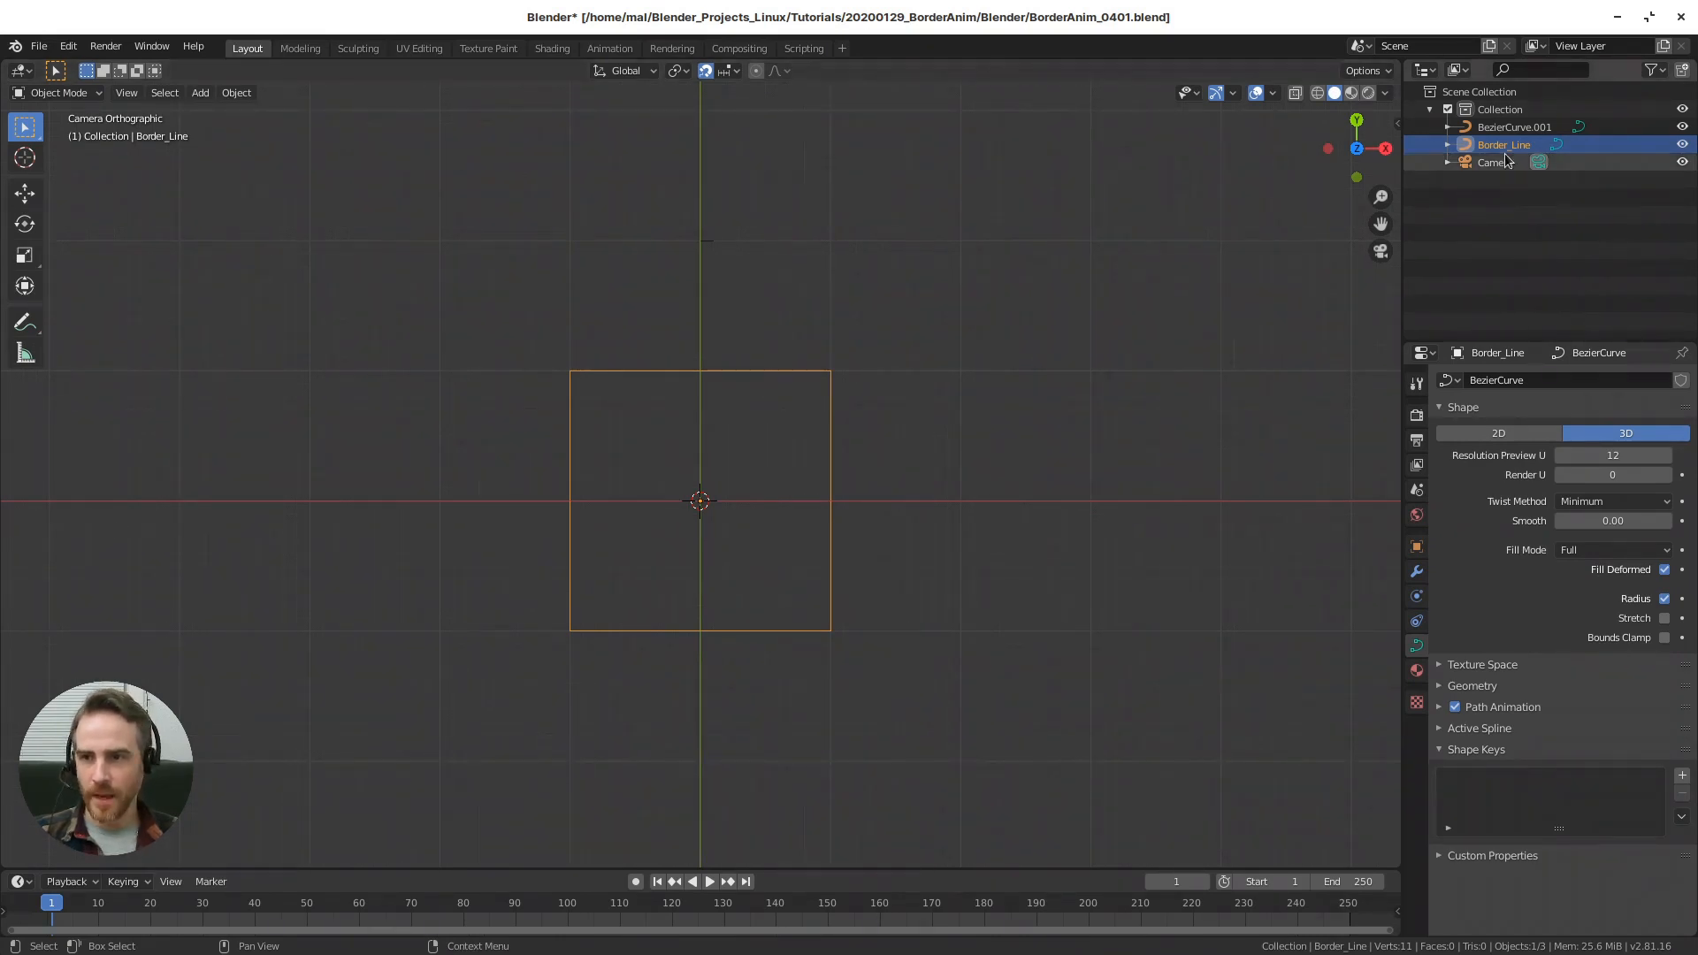
- Rename the short curve object beyond the square as Thickness
left_click(710, 242)
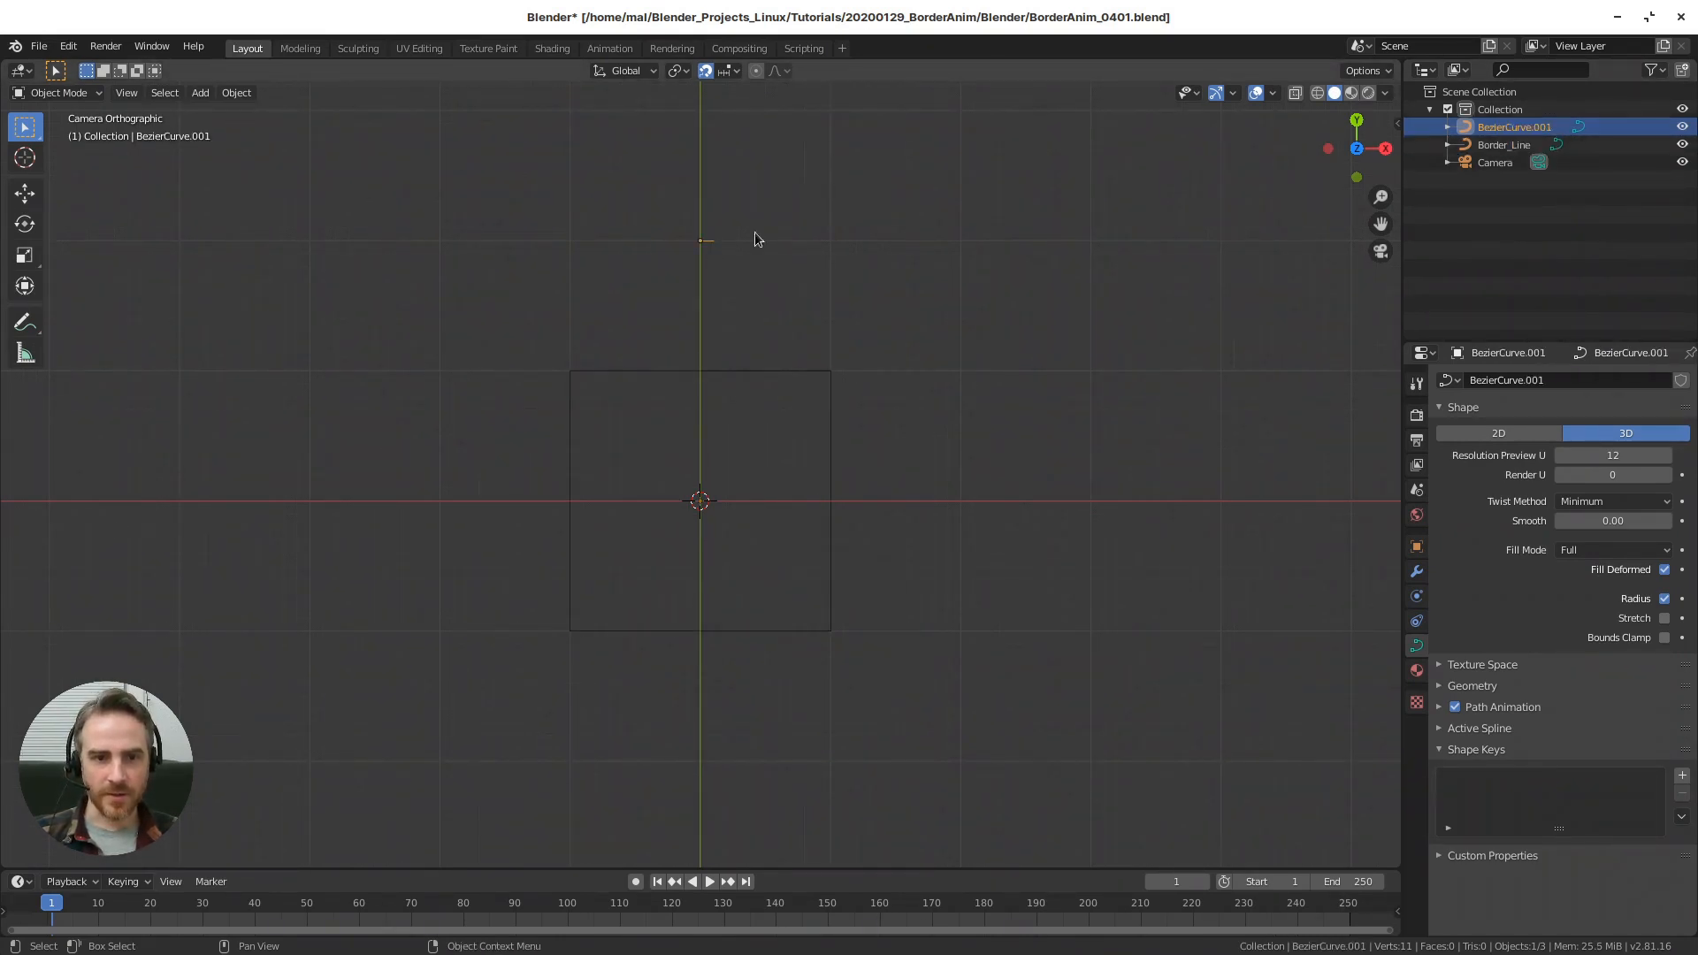
double_click(1496, 131)
type("Thi")
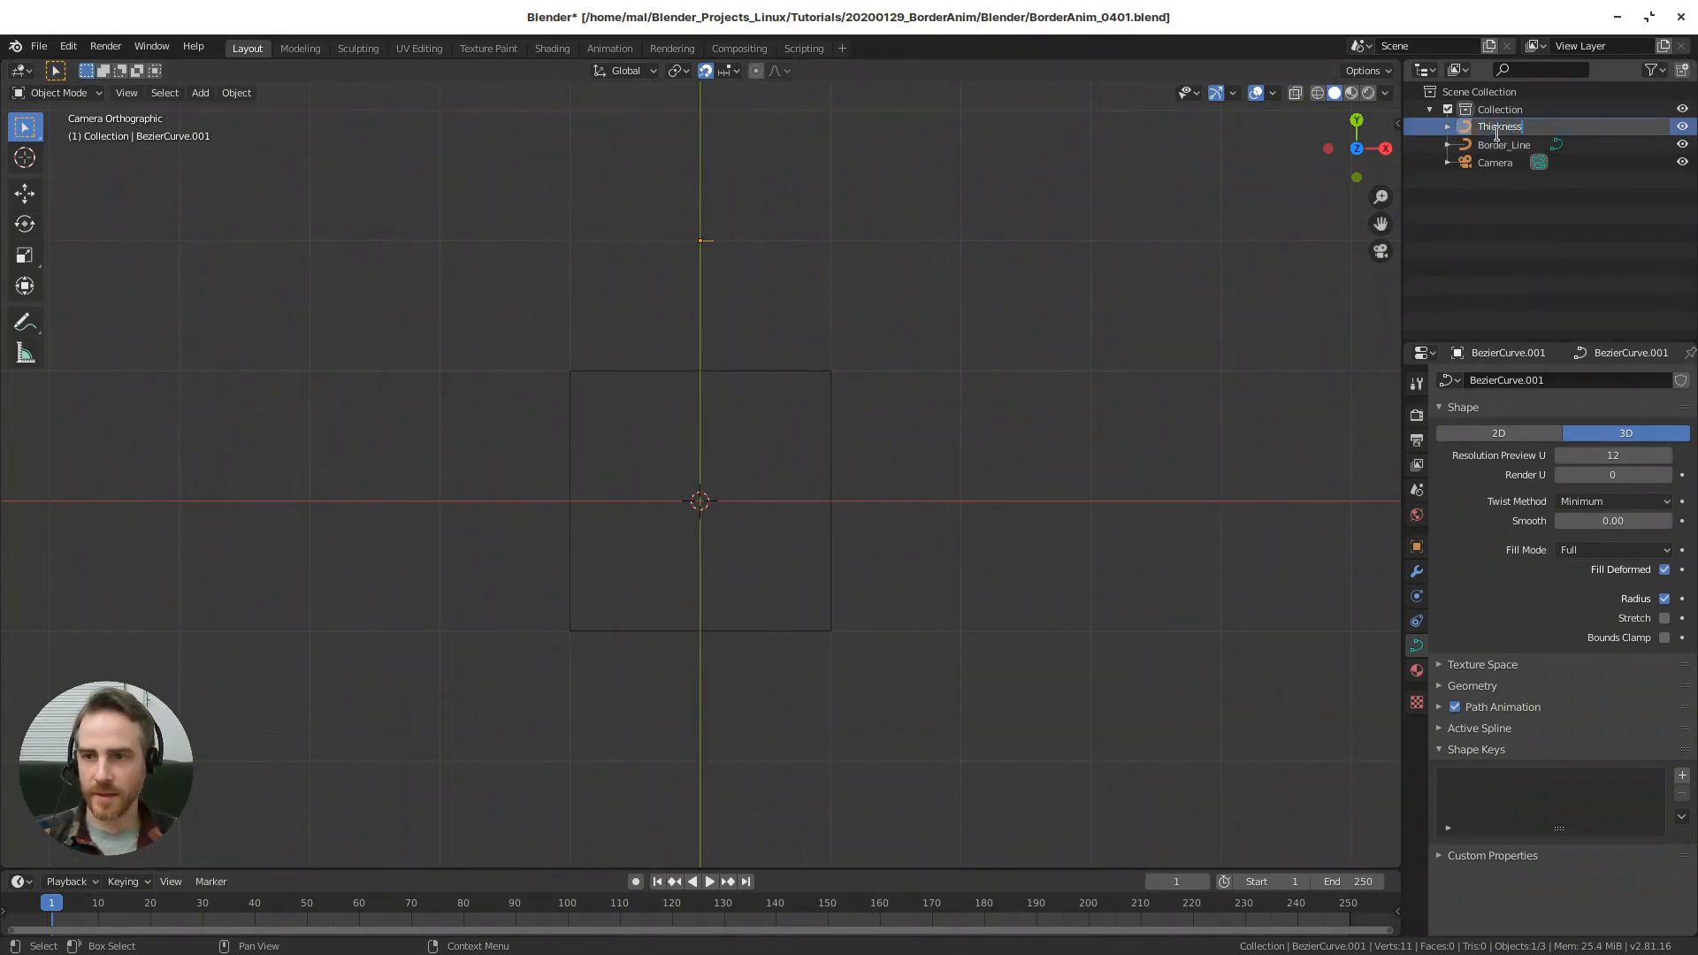
type("ckness")
key("Return")
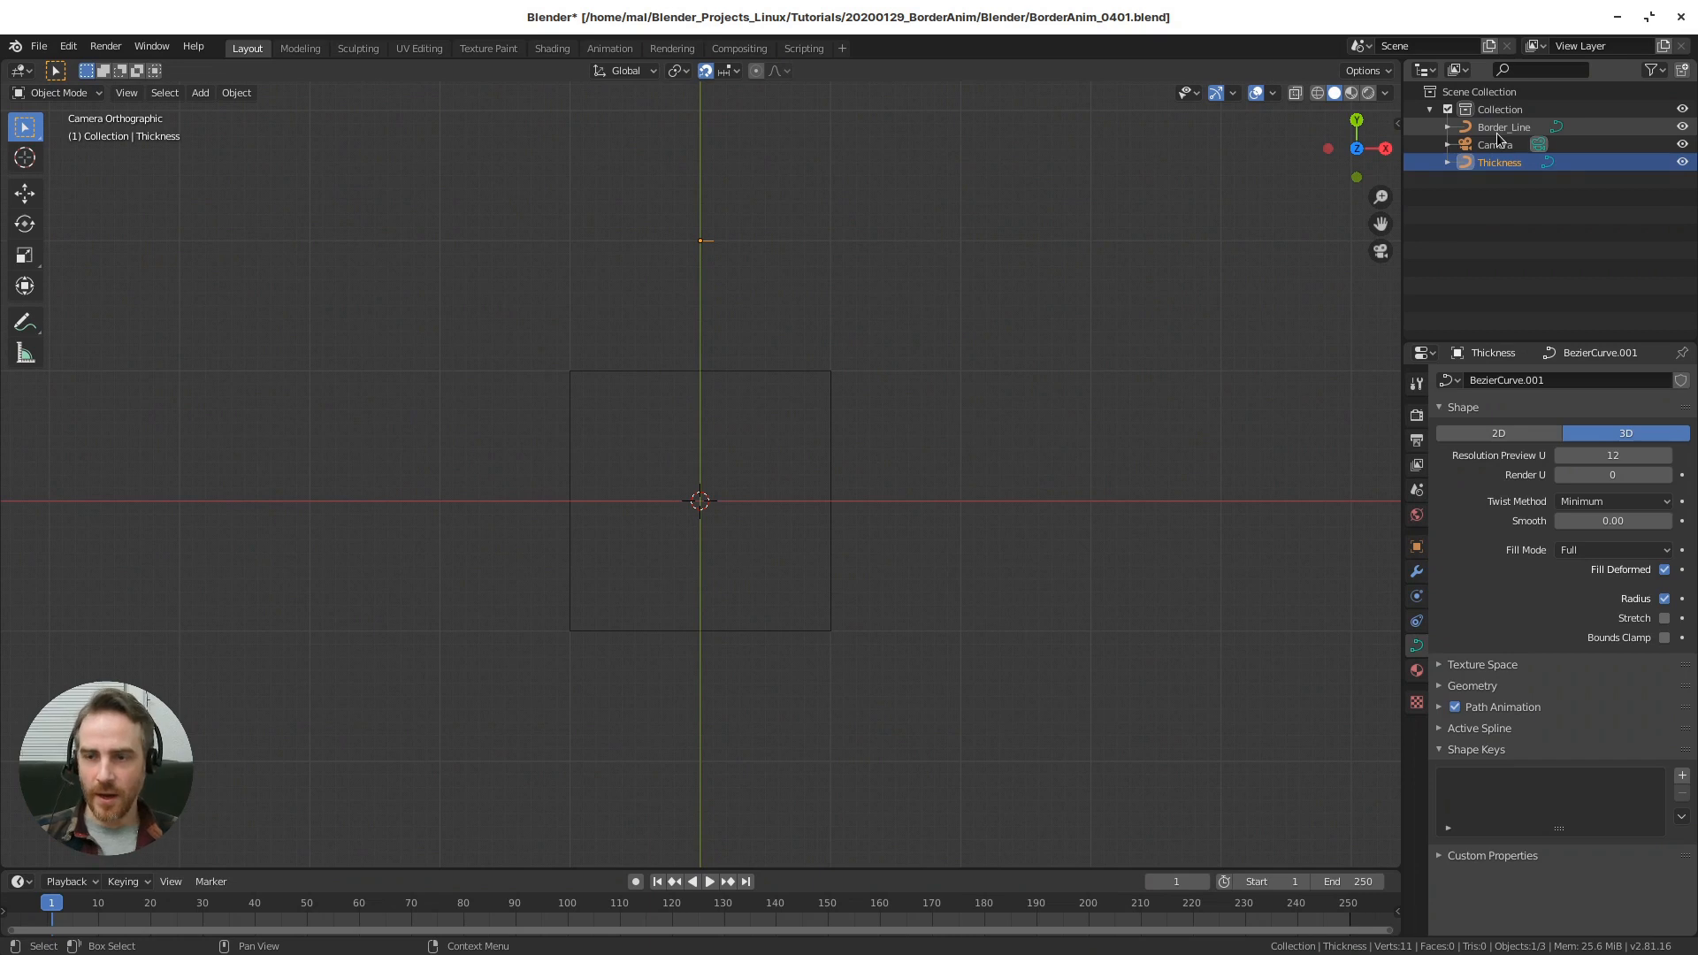
- Rename the curve data inside the Thickness object as Thickness
left_click(1448, 162)
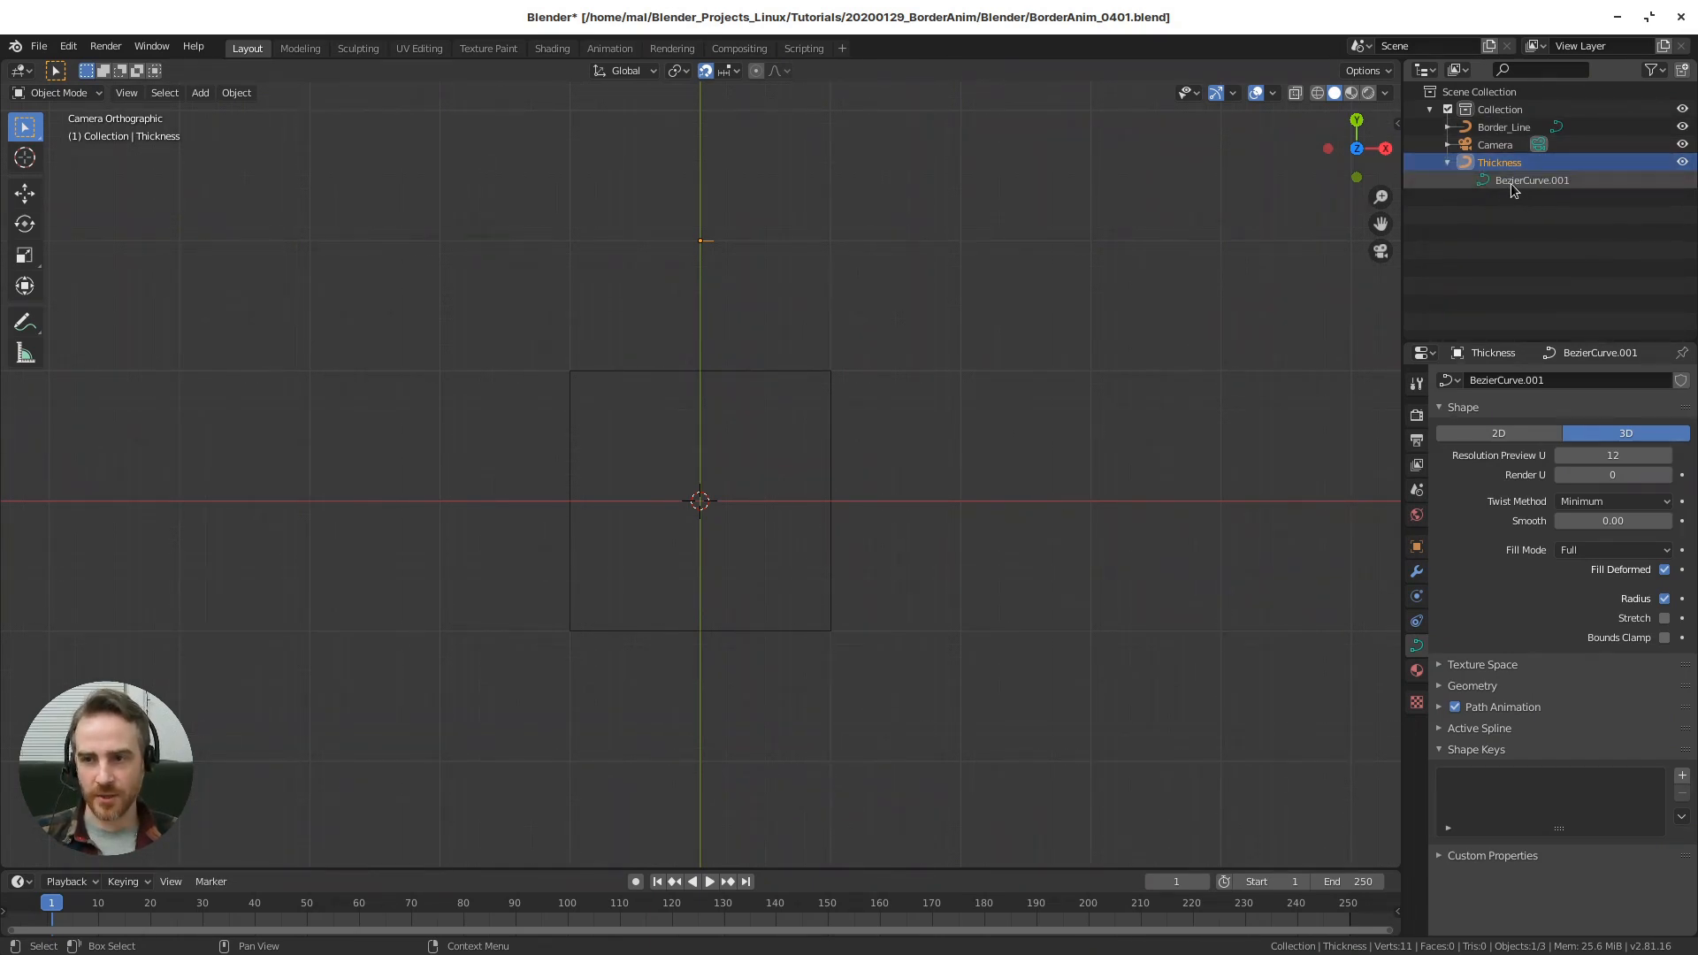
left_click(1520, 184)
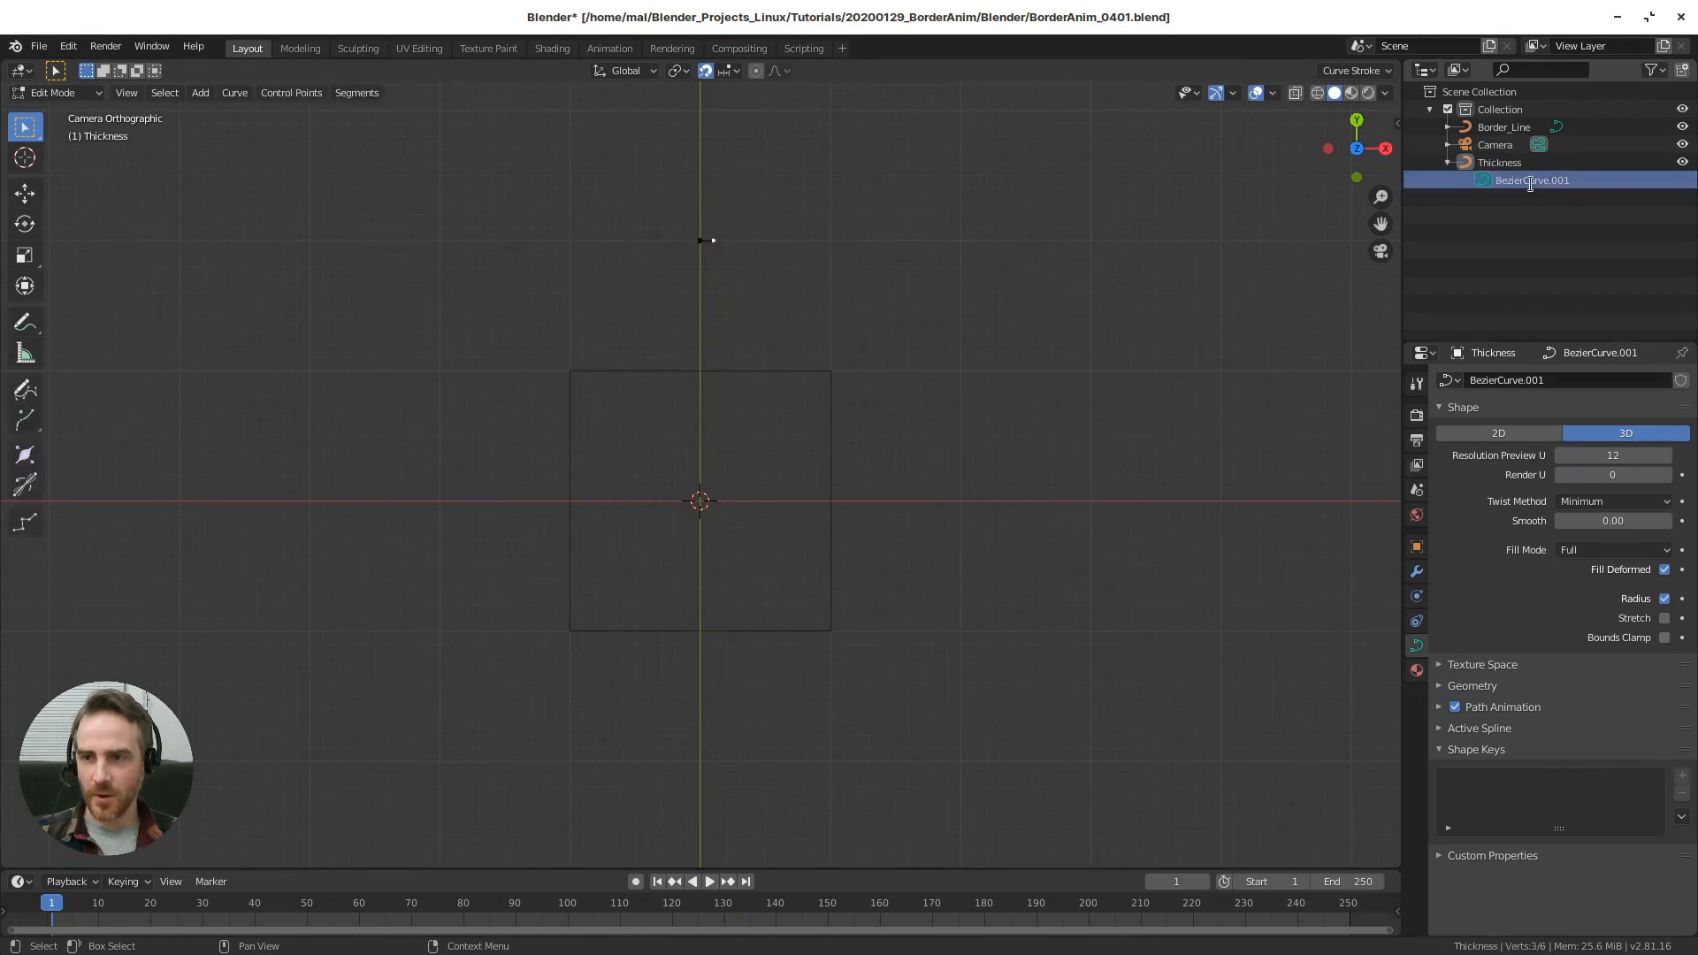
double_click(1530, 183)
type("Thickness")
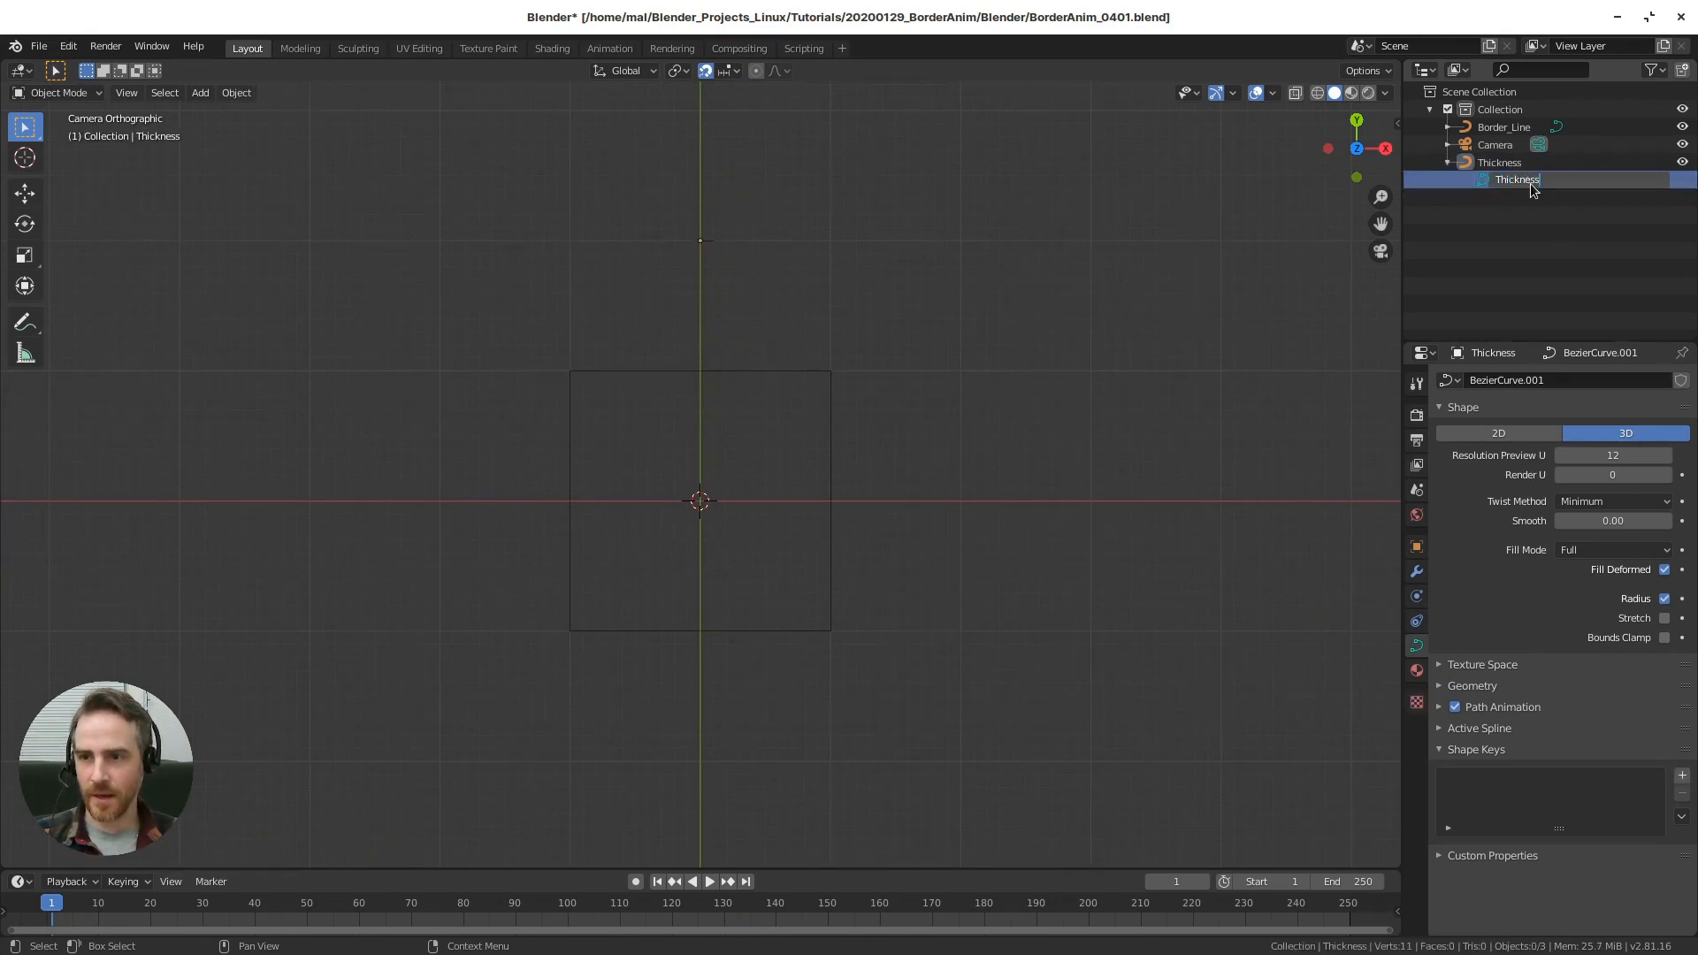
key("Return")
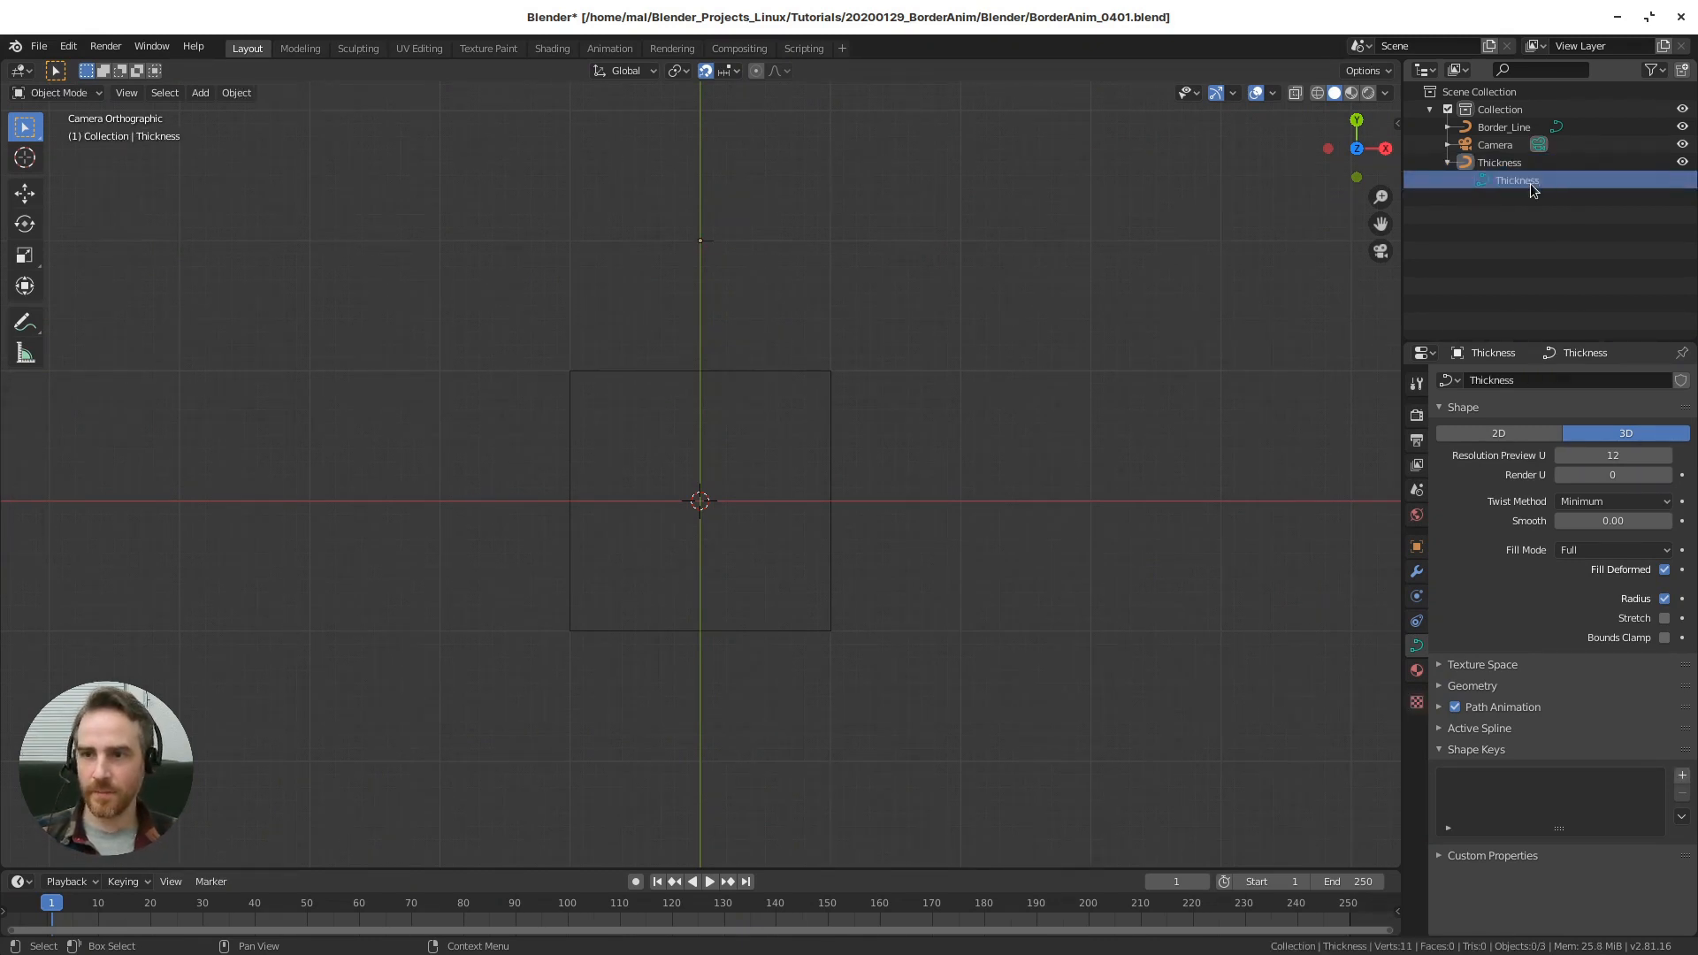
- Rename the curve data inside the Border_Line object as Border_Line
left_click(1448, 126)
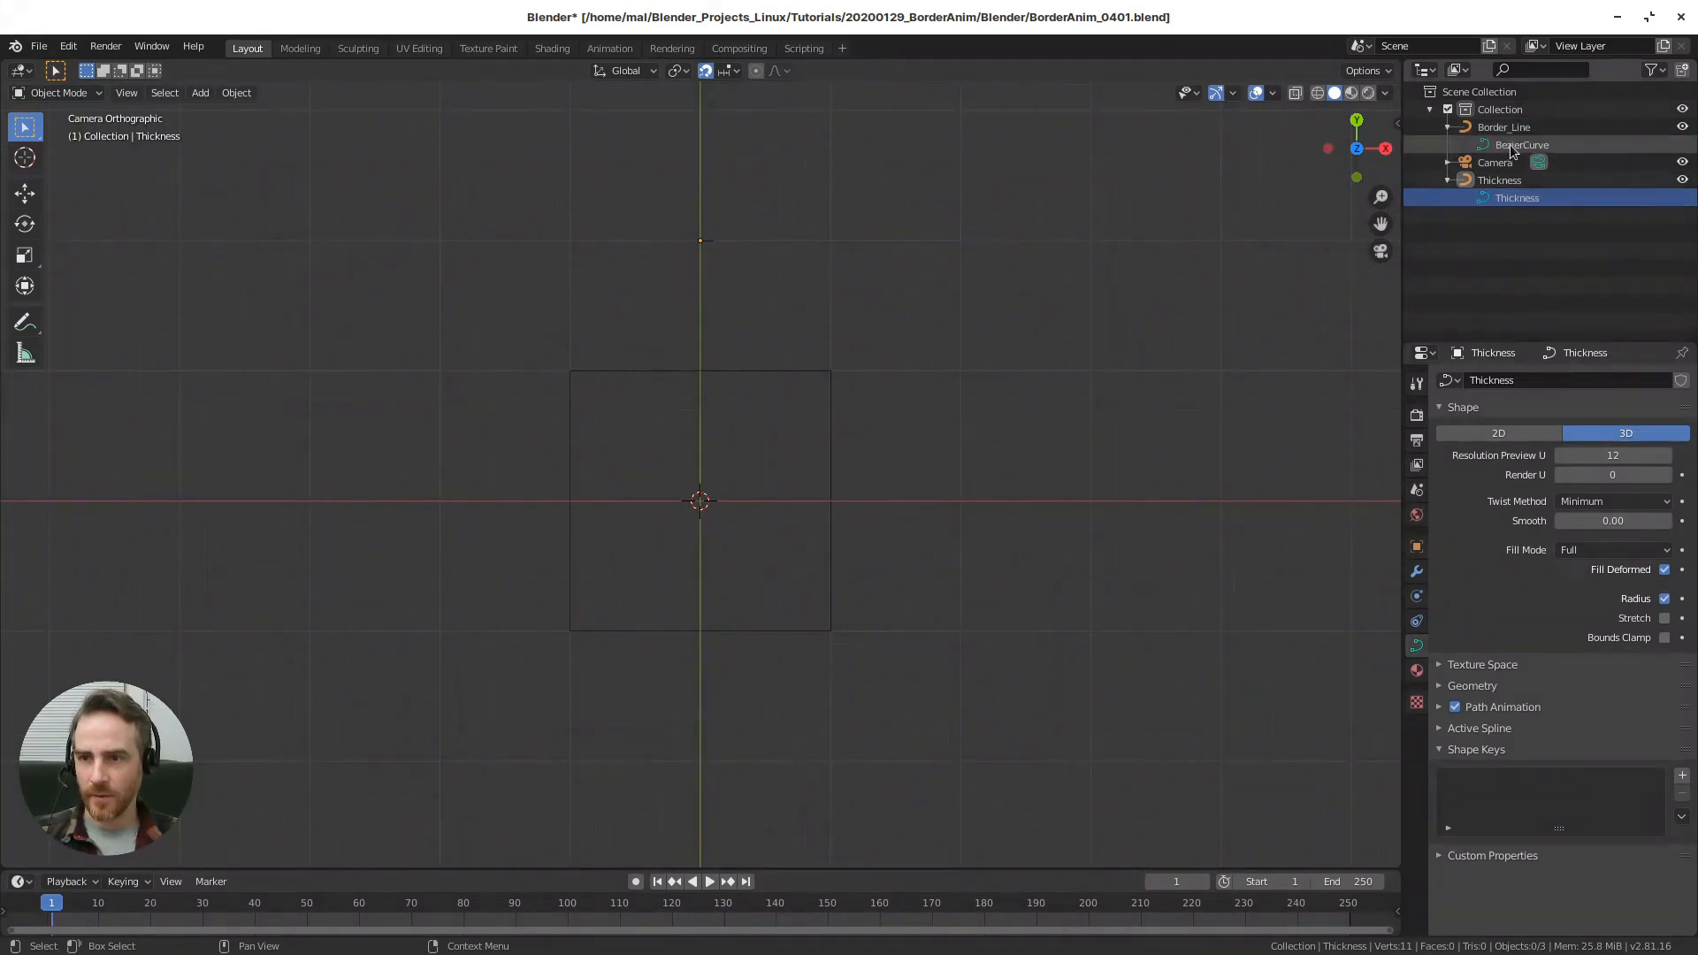
double_click(1511, 144)
type("Border_Line")
key("Return")
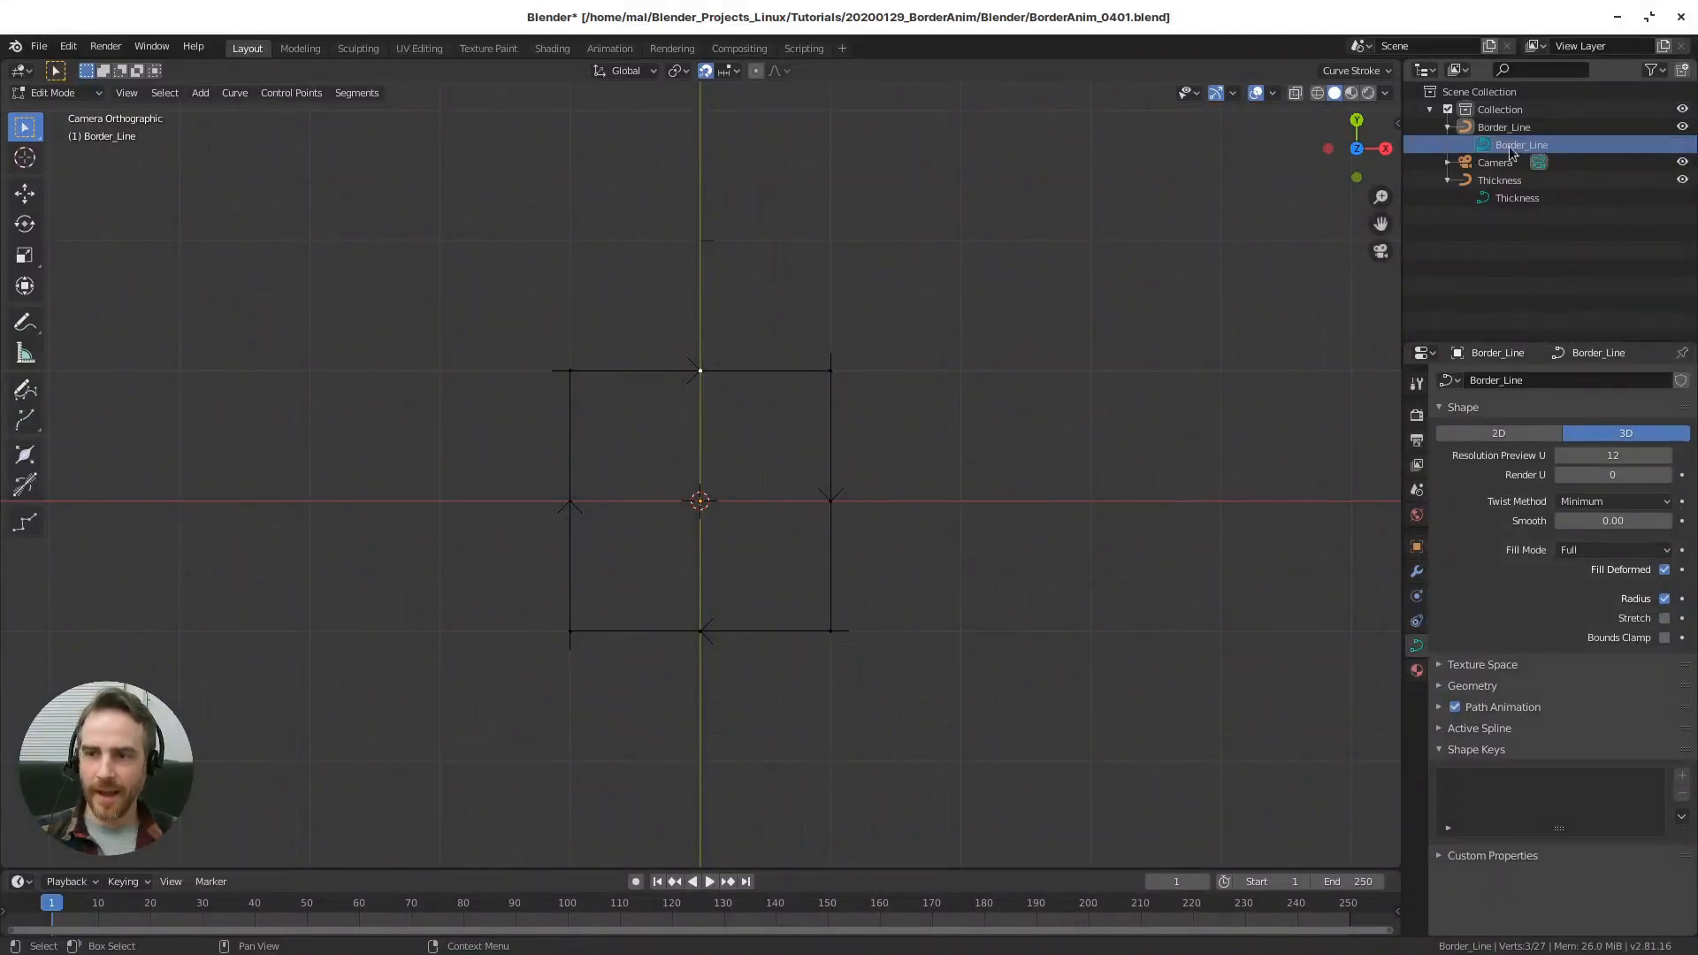
- Switch Edit Mode between the Thickness and Border_Line curve data, and return to Object Mode
left_click(1486, 200)
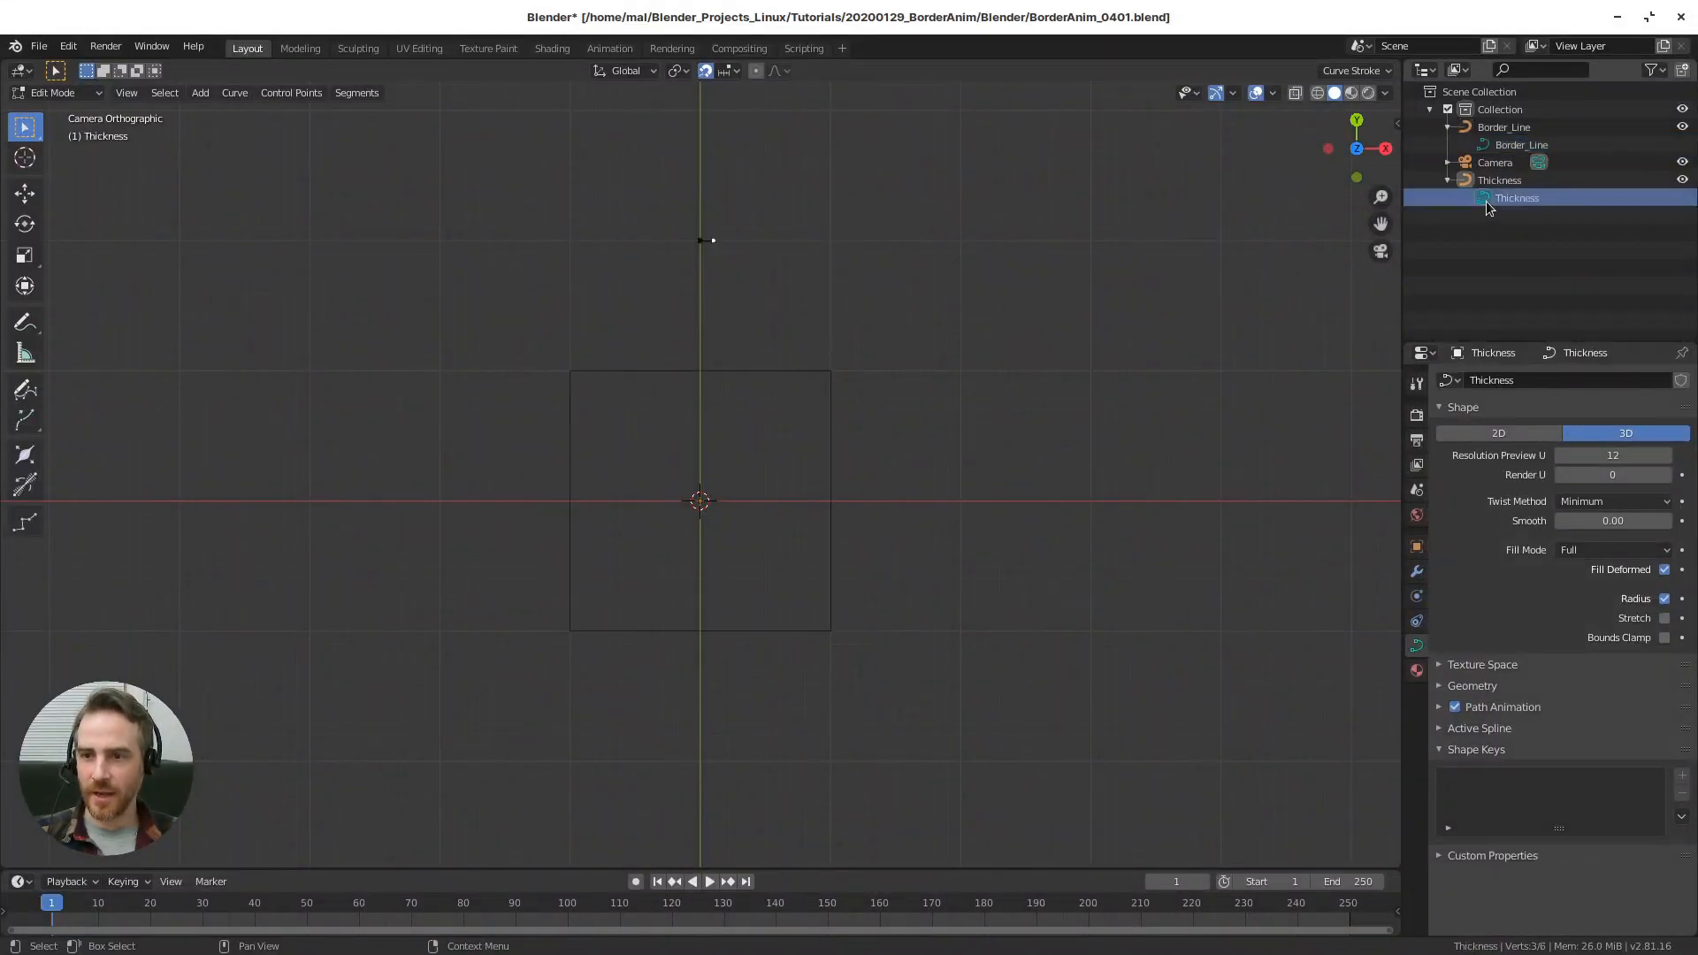
left_click(1488, 147)
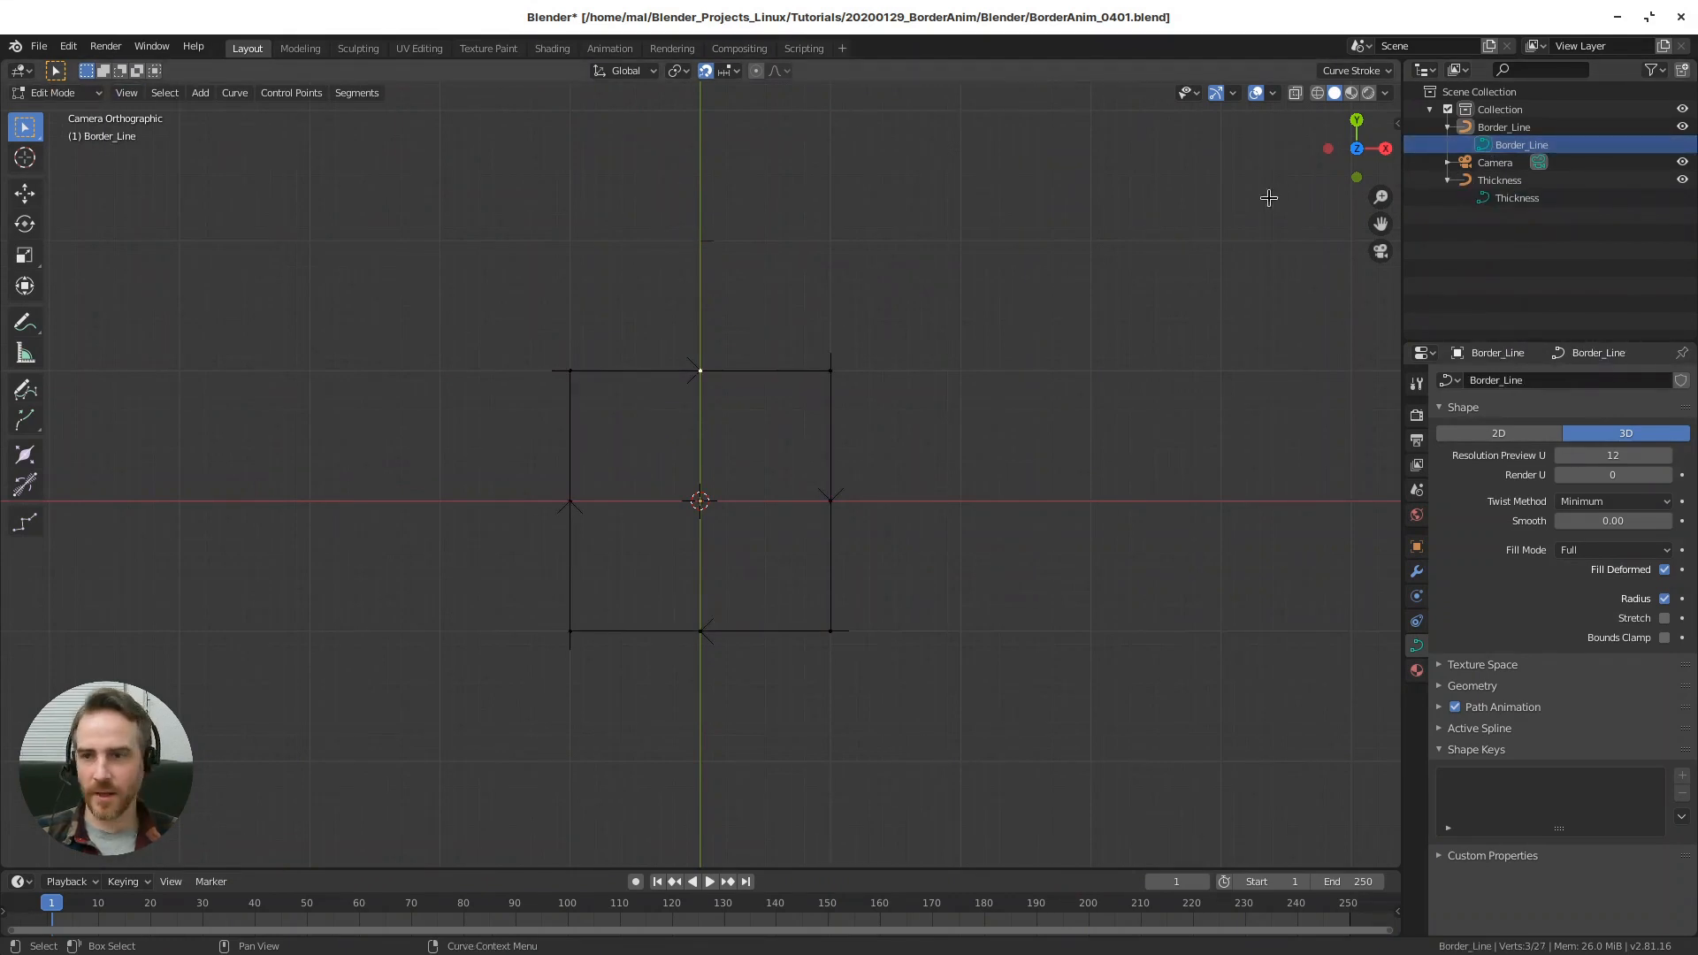
left_click(1483, 143)
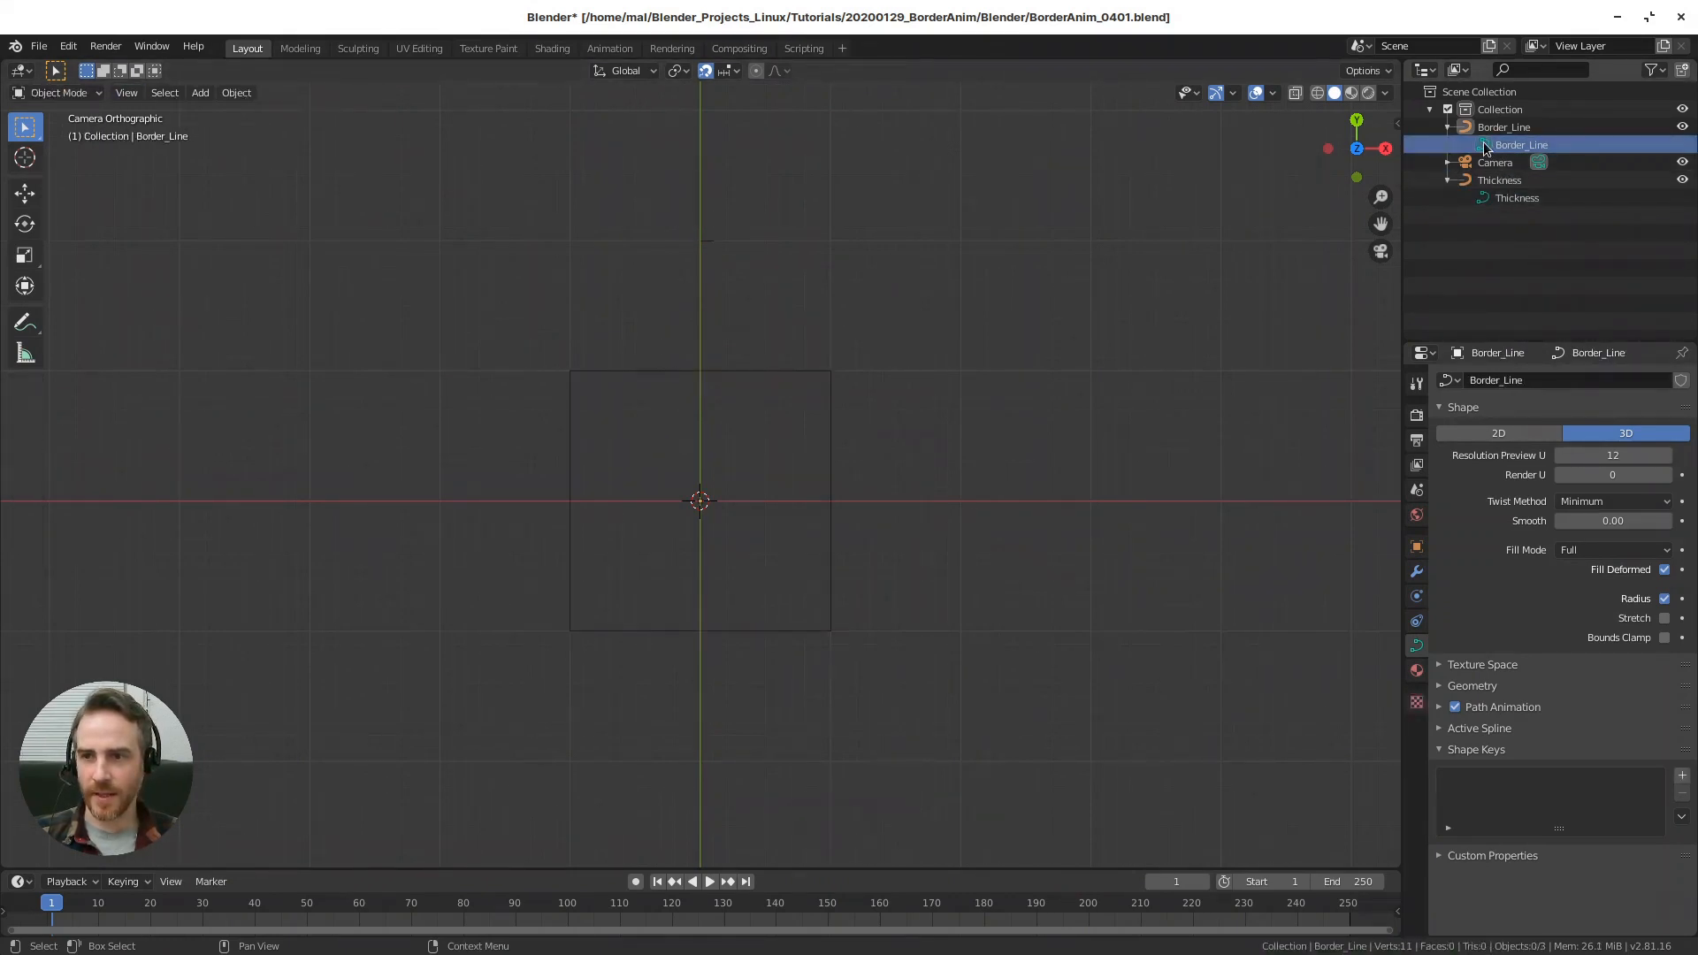
left_click(1485, 147)
left_click(1486, 147)
left_click(1486, 146)
left_click(1487, 147)
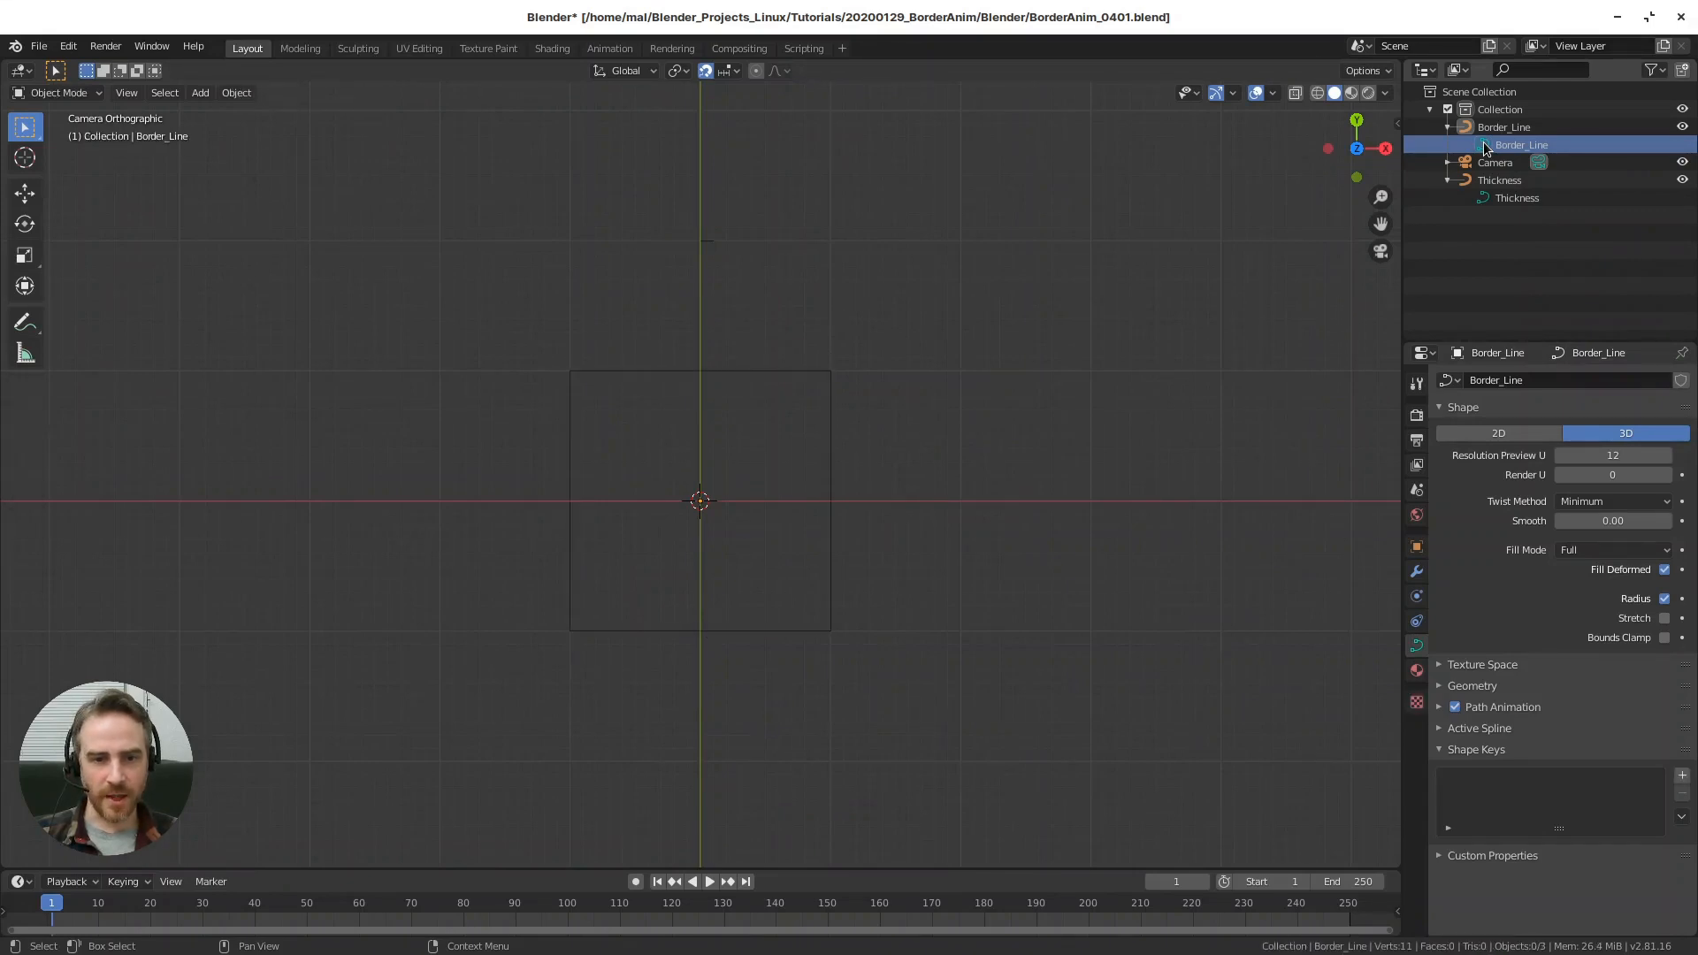
key("Tab")
key("Tab")
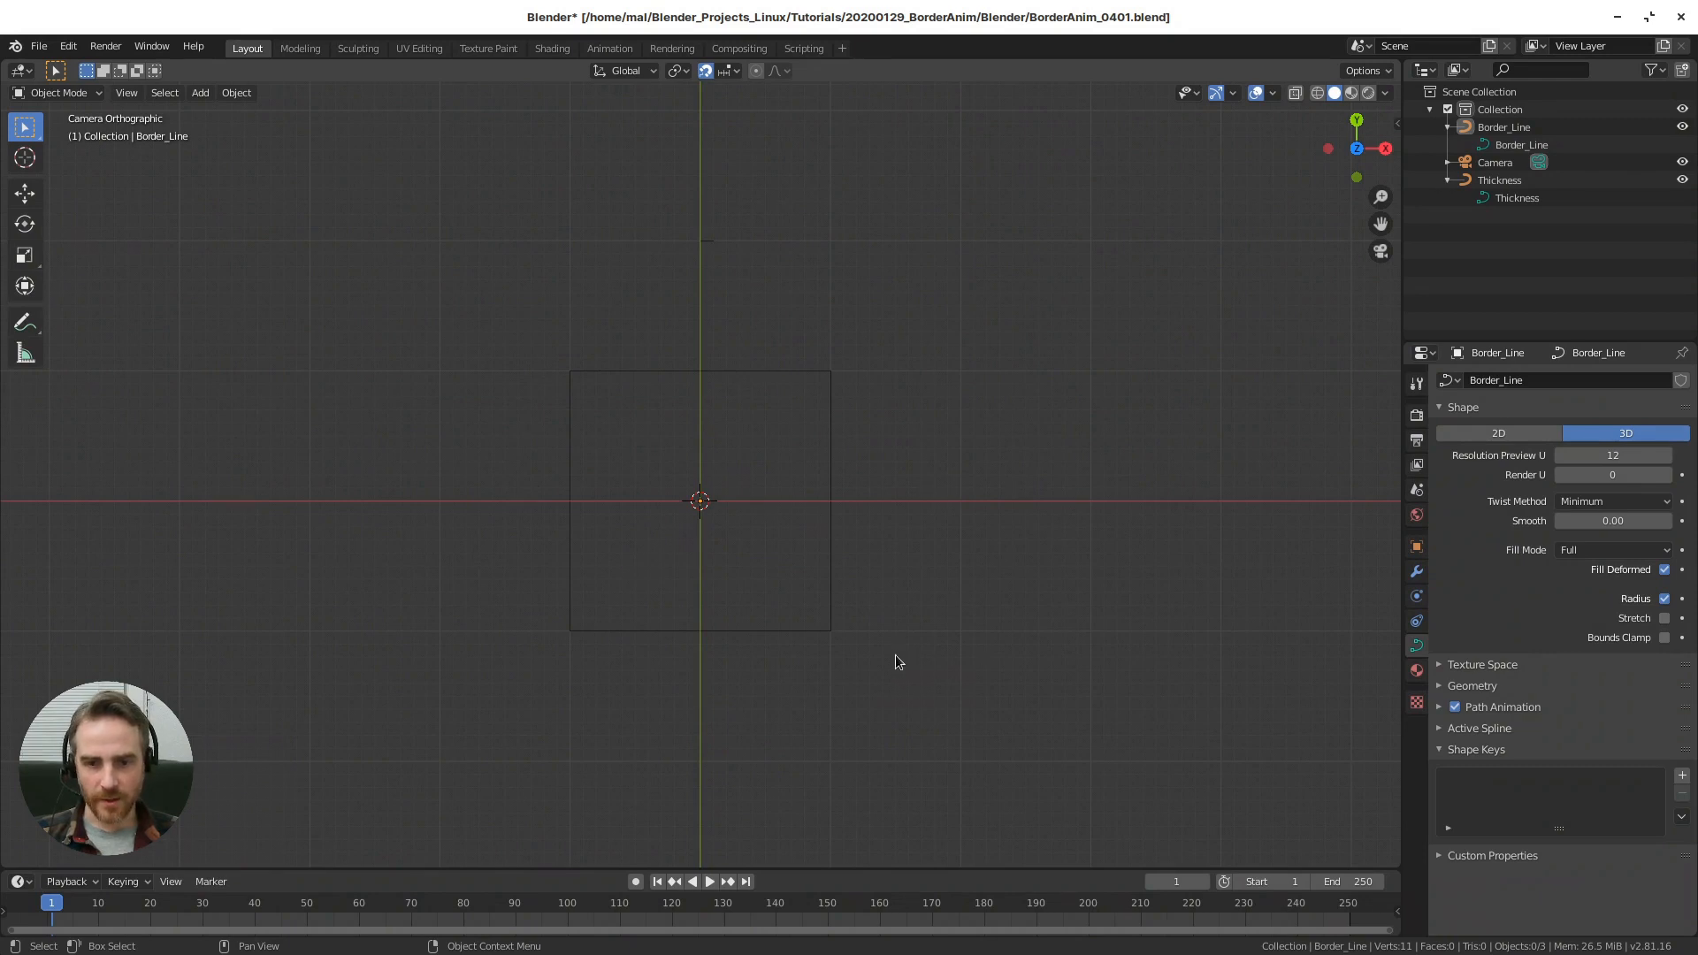
- Assign the Thickness curve as the bevel object of the Border_Line curve and try out the bevel End value
left_click(830, 566)
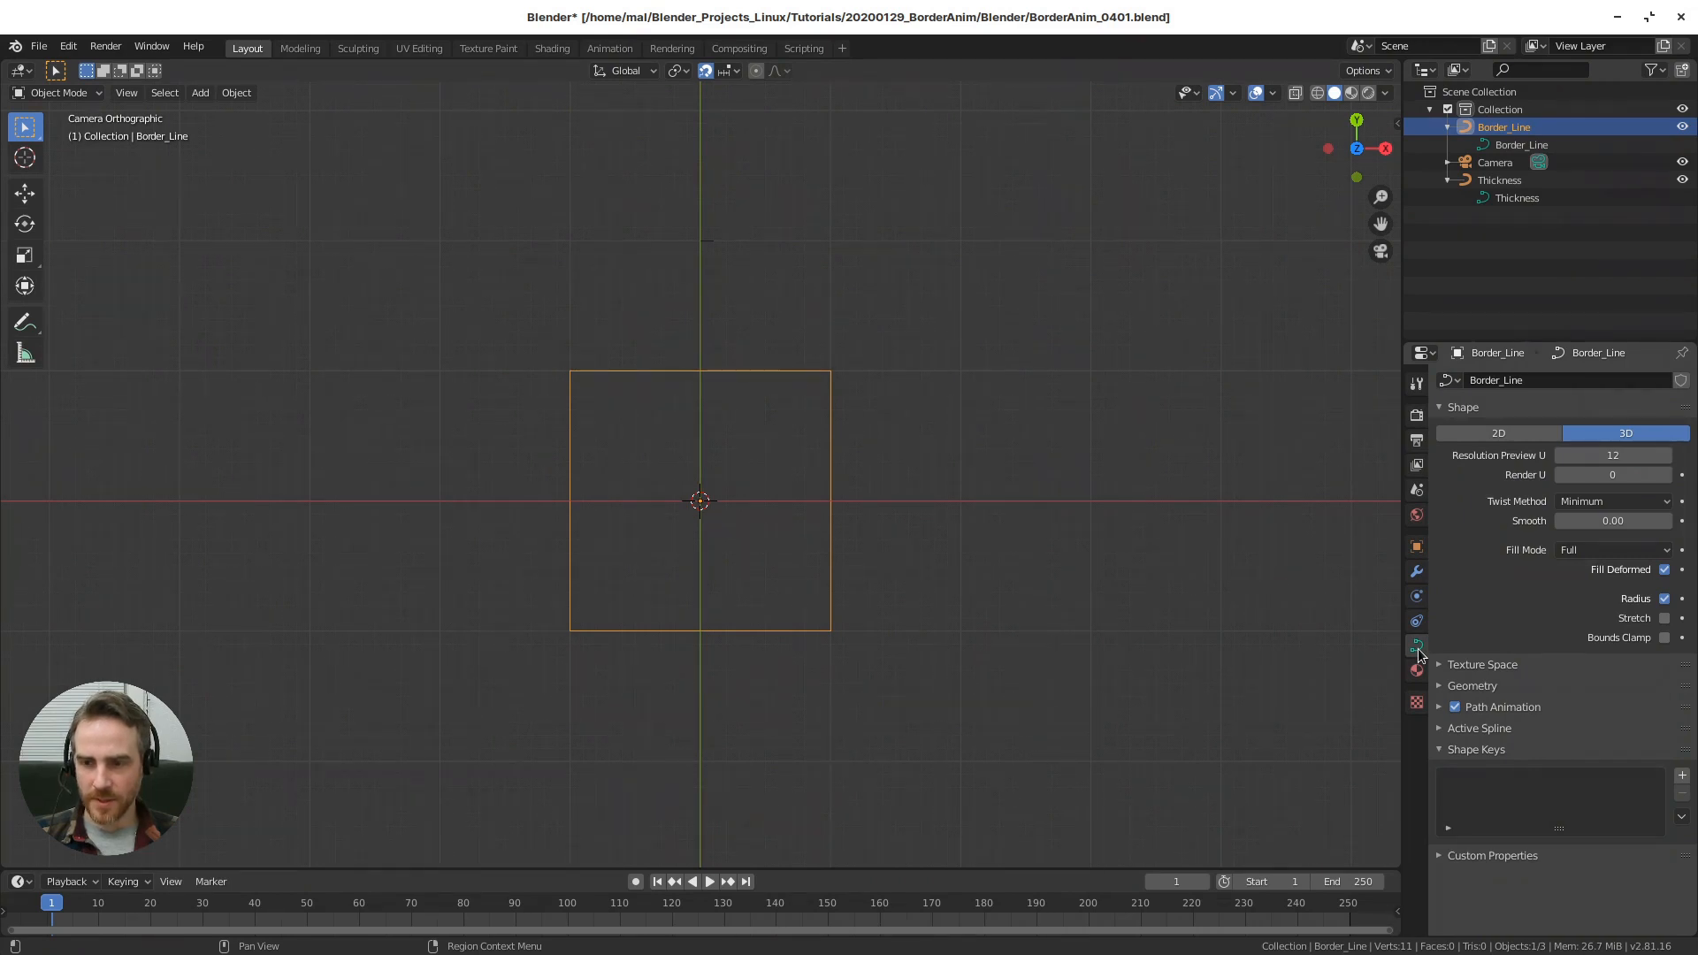
left_click(1468, 411)
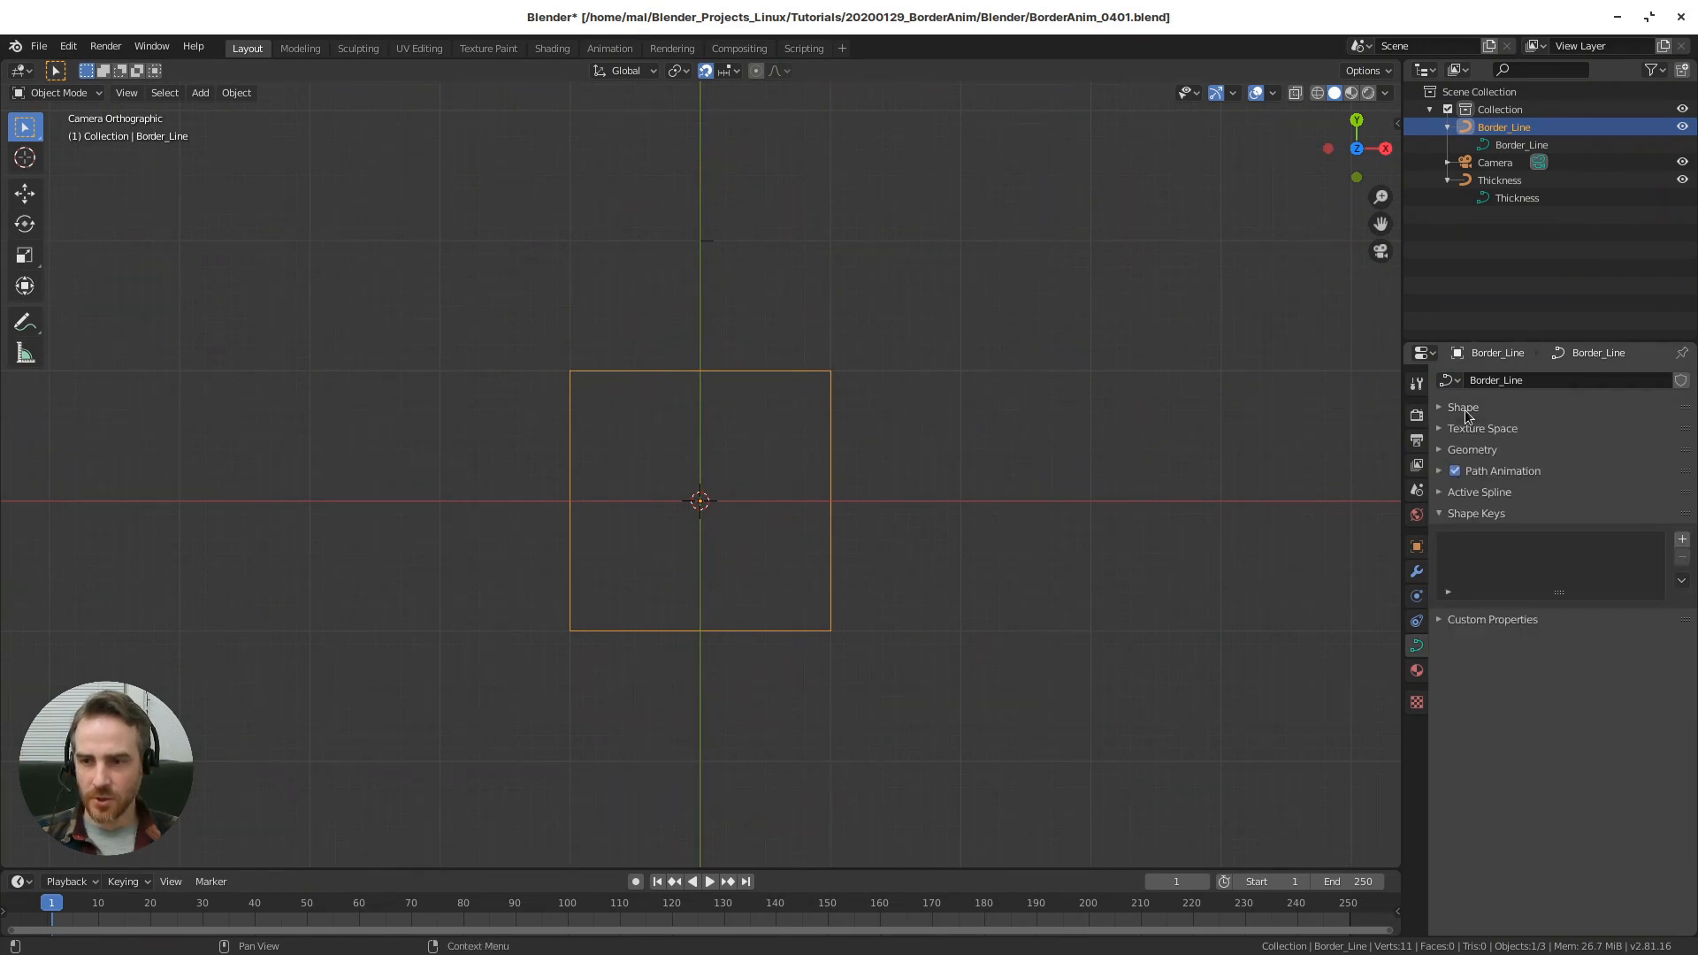
left_click(1466, 513)
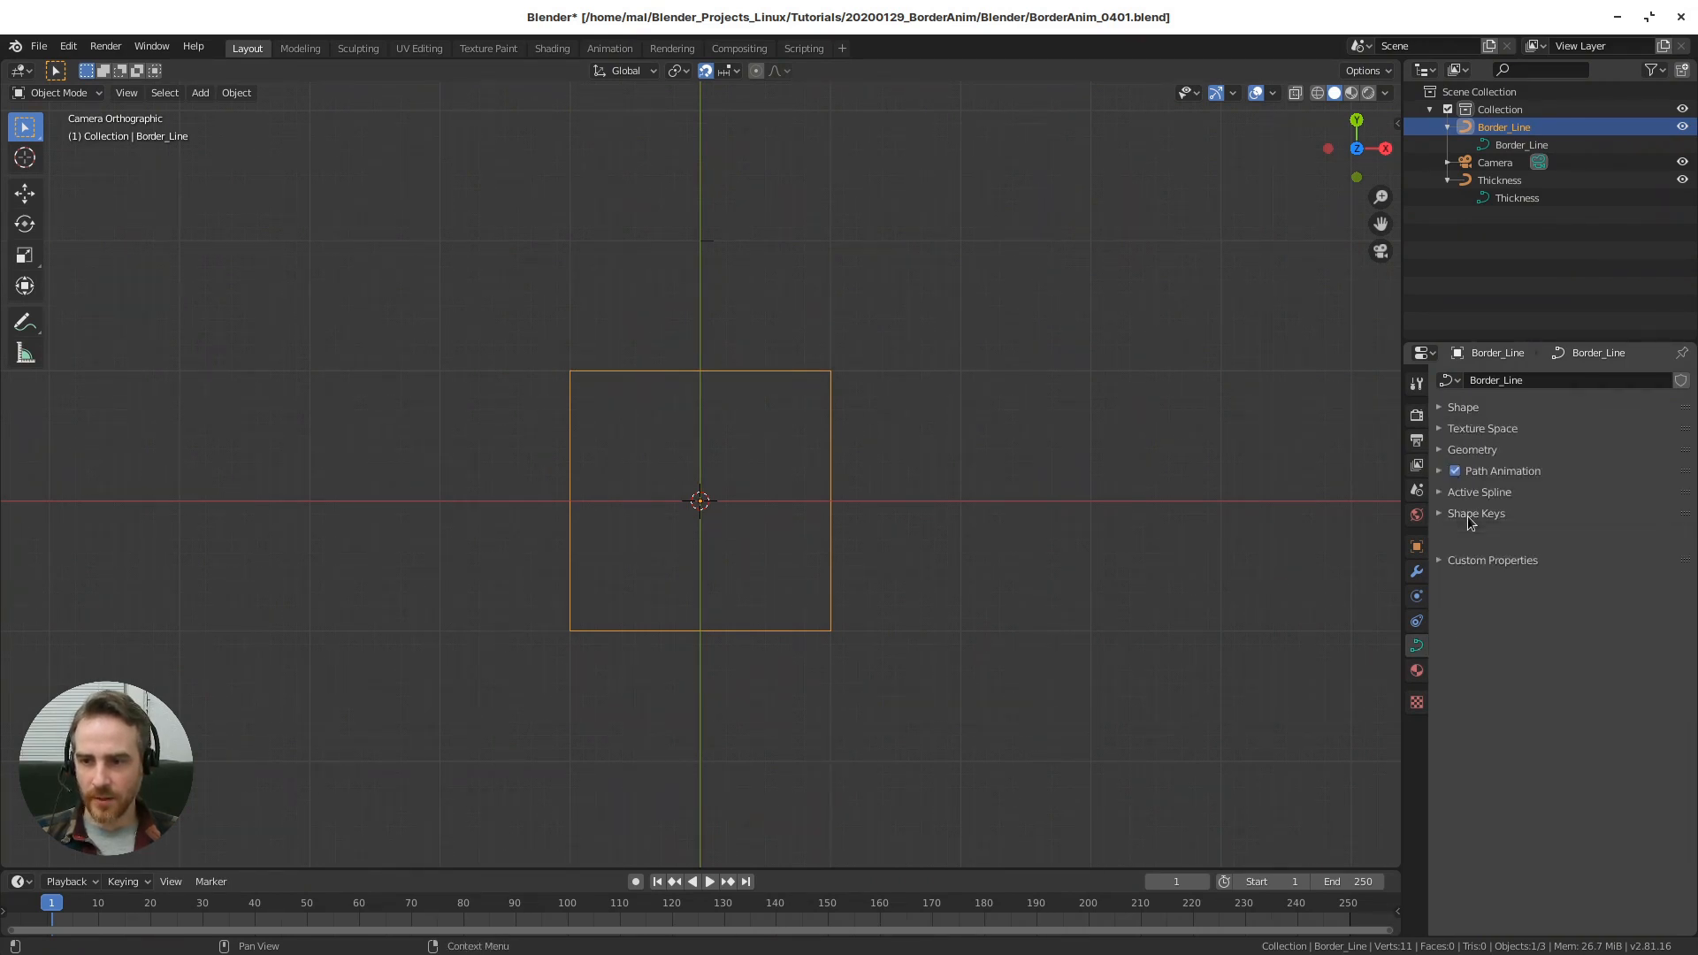
left_click(1451, 453)
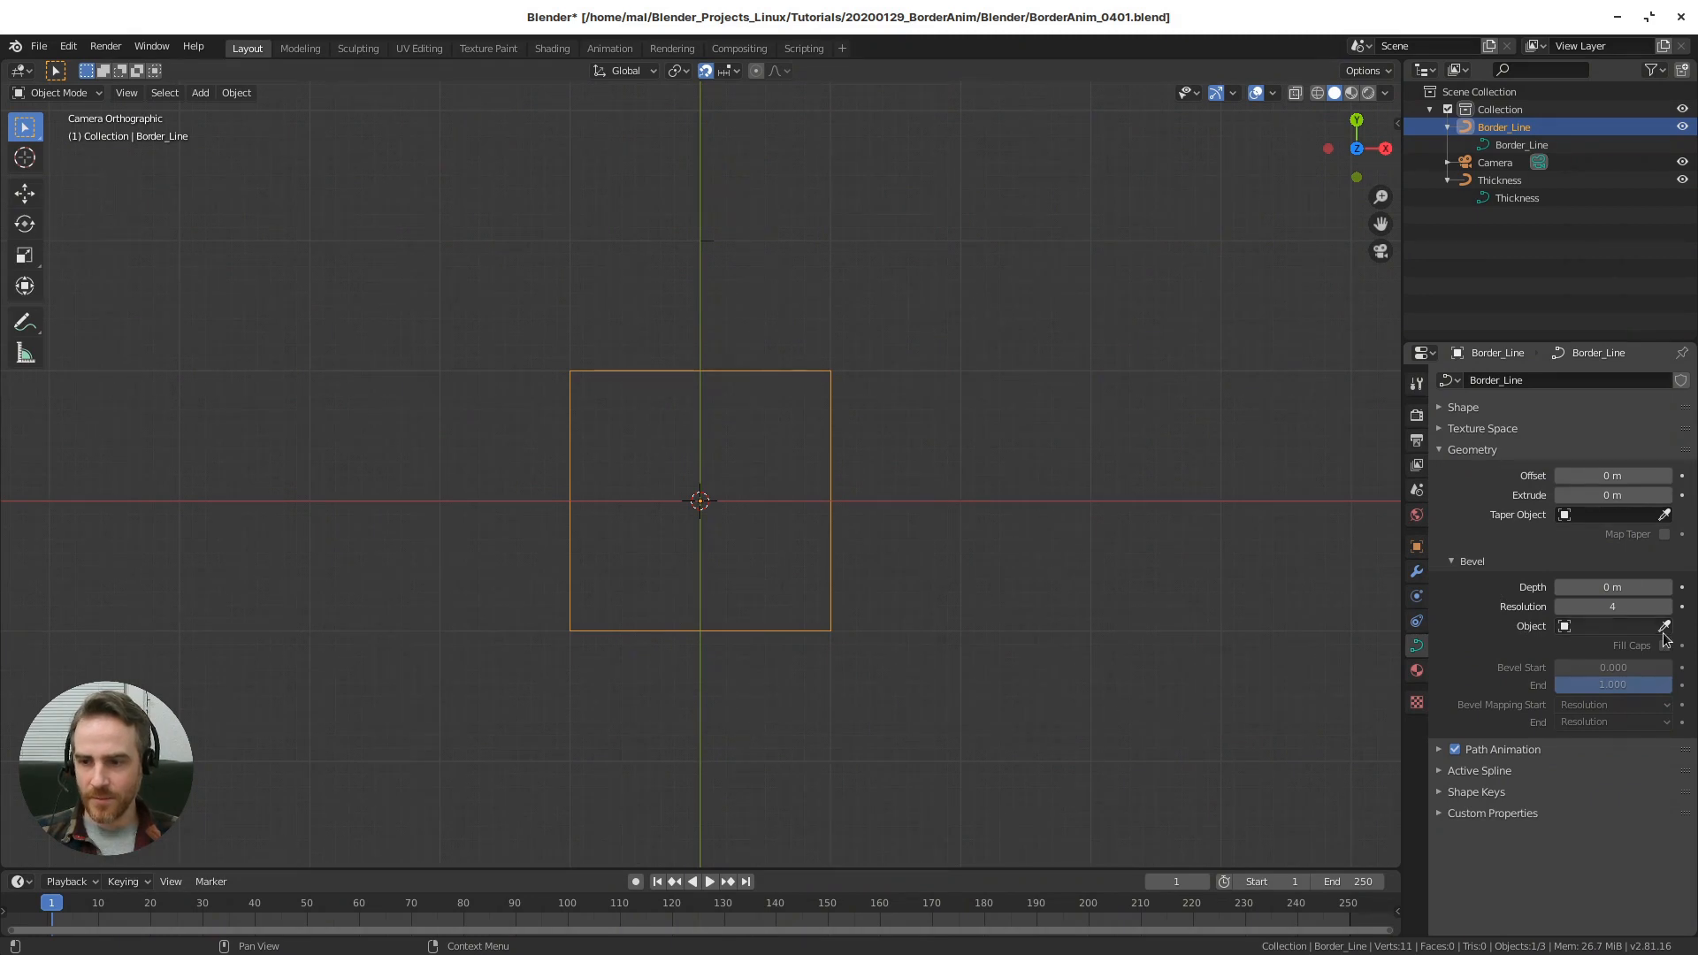
left_click(1664, 626)
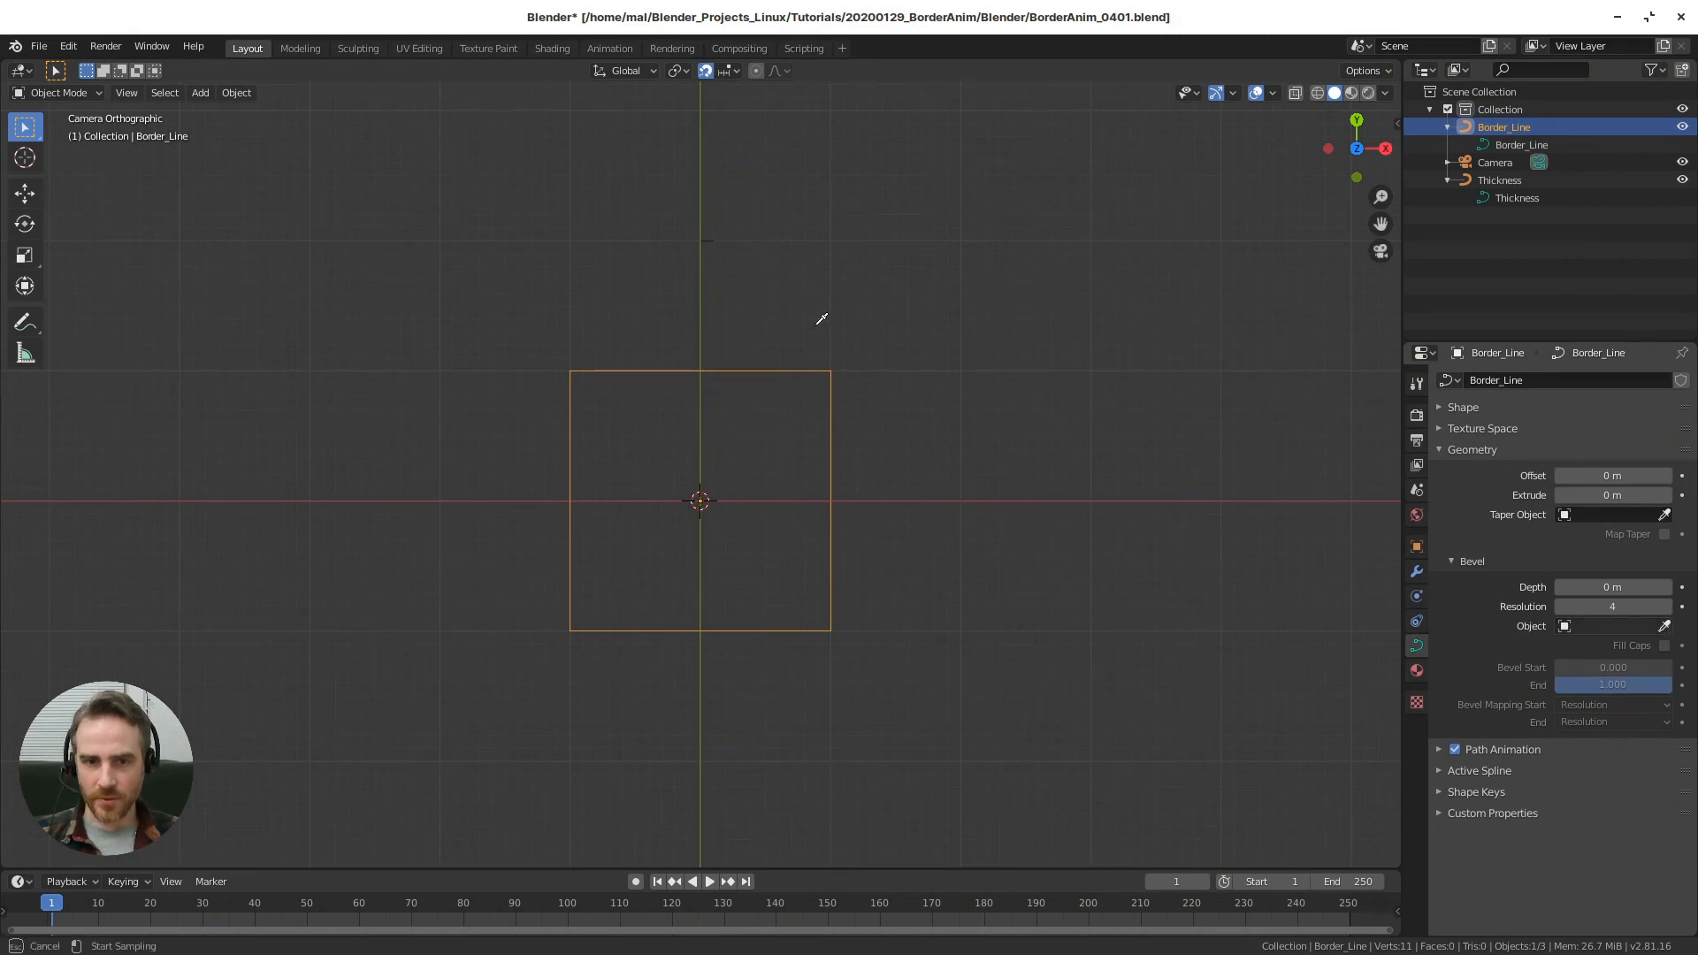
left_click(707, 240)
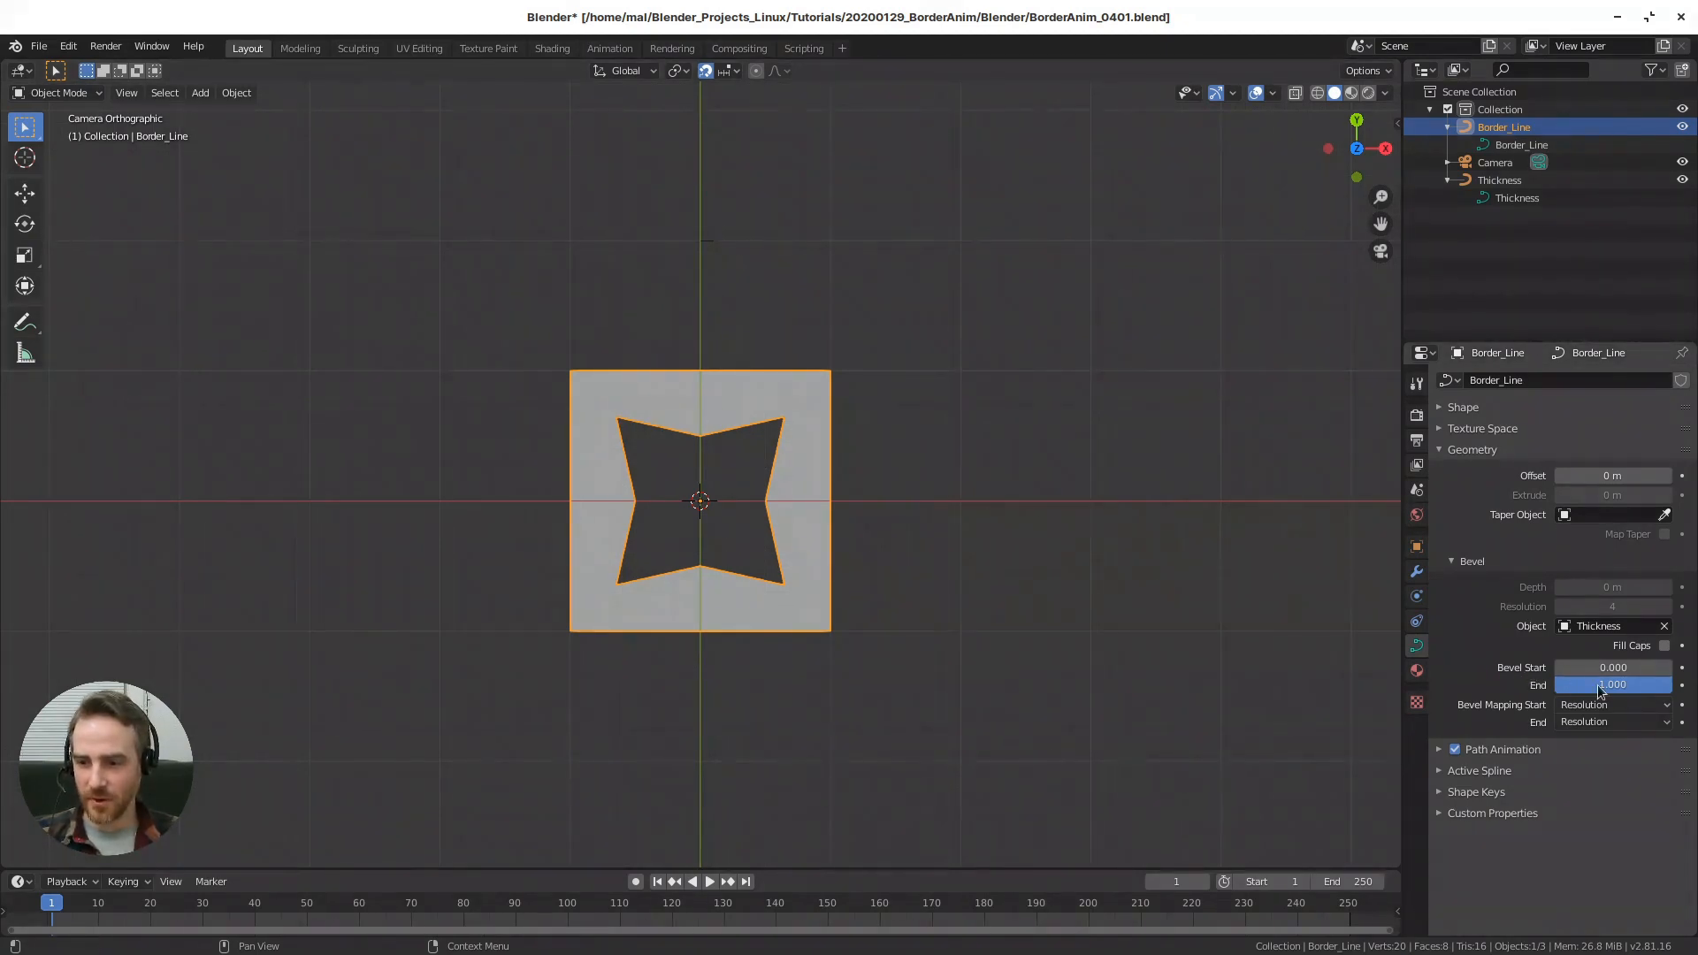
mouse_move(1658, 690)
left_mouse_down()
mouse_move(1552, 689)
mouse_move(1671, 689)
left_mouse_up()
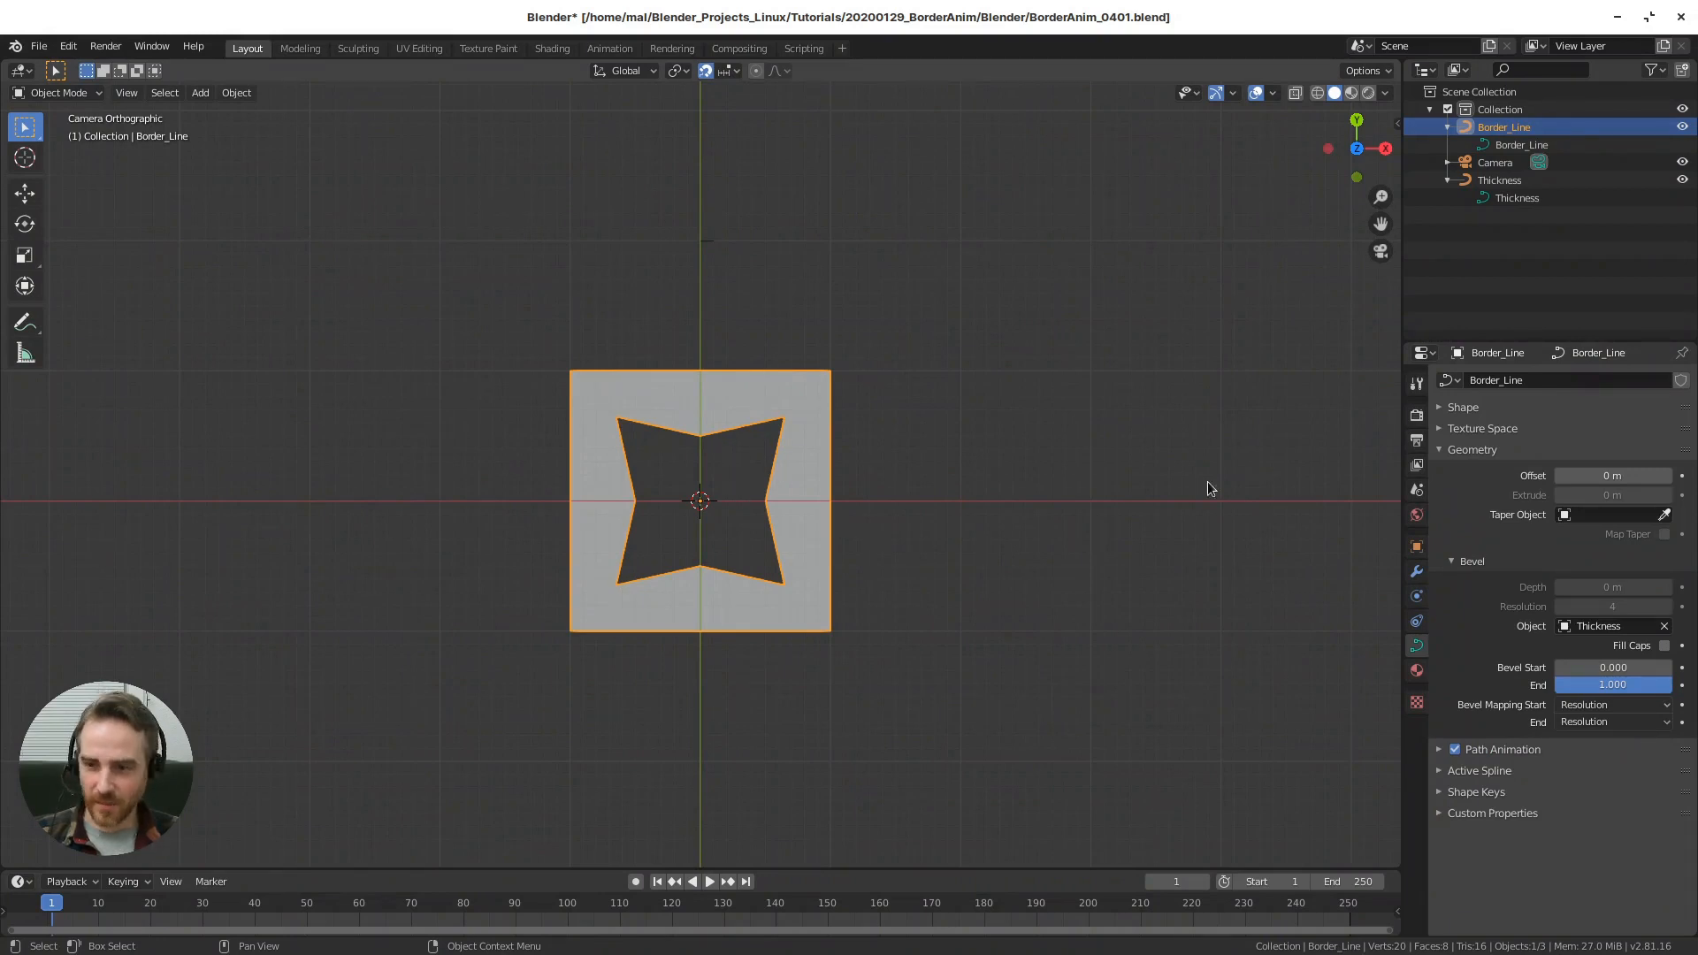
- Change the curve type of both Border_Line and Thickness to 2D
left_click(1463, 408)
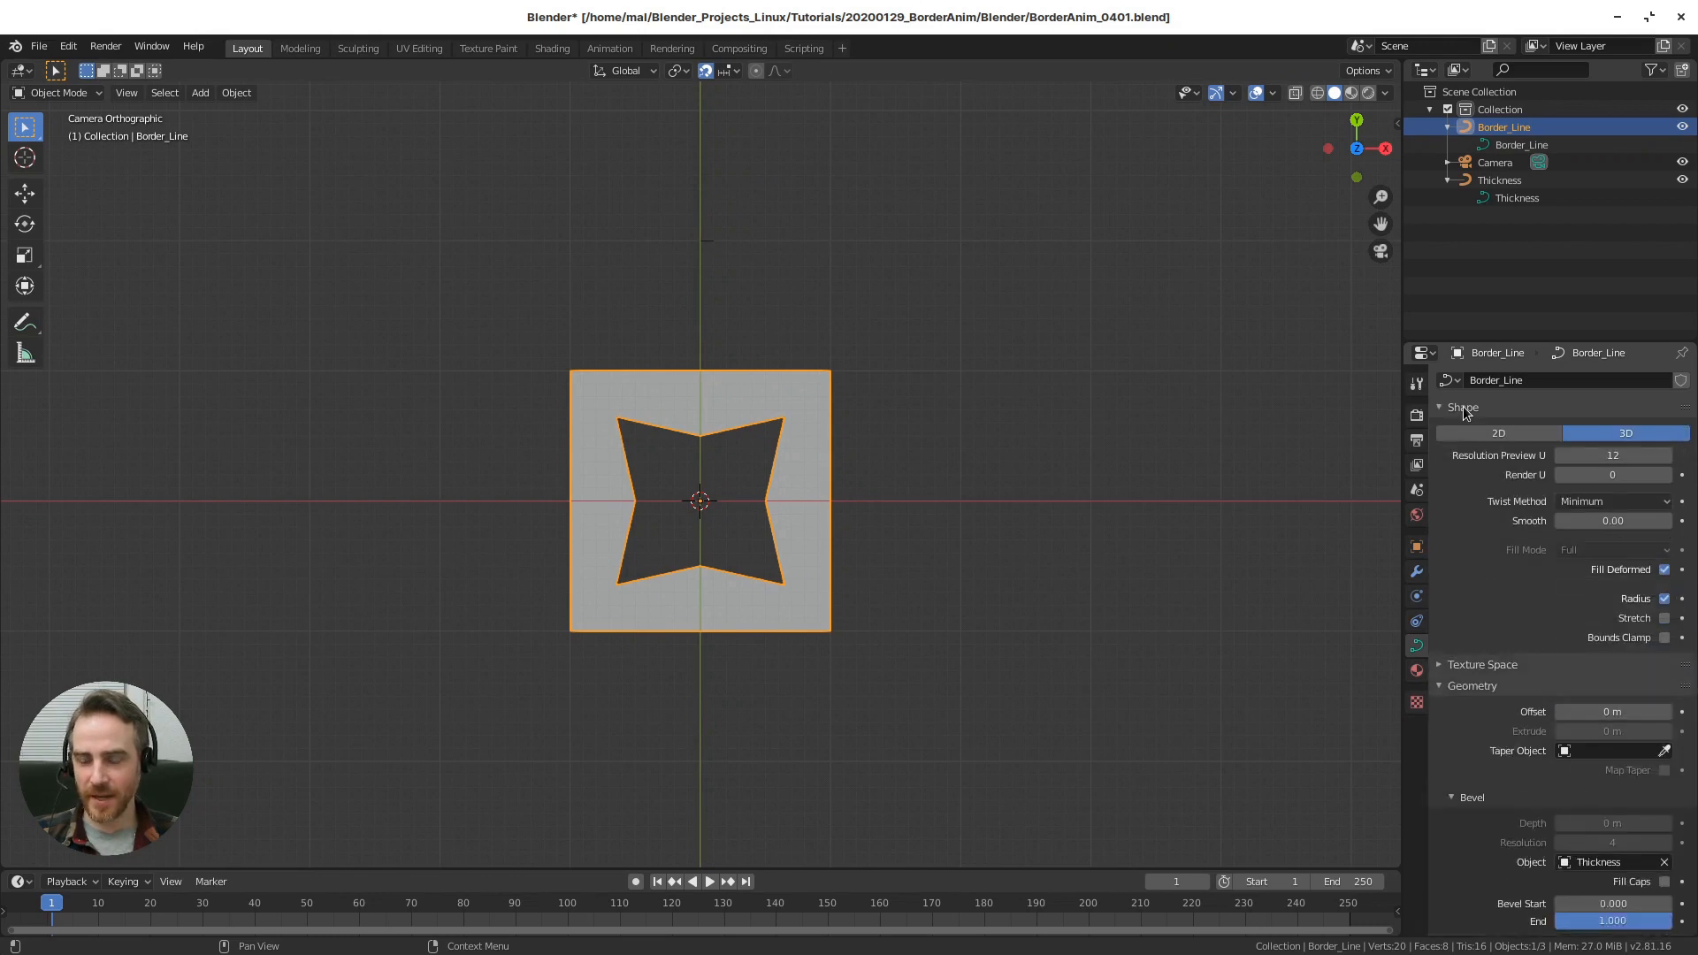
left_click(1510, 434)
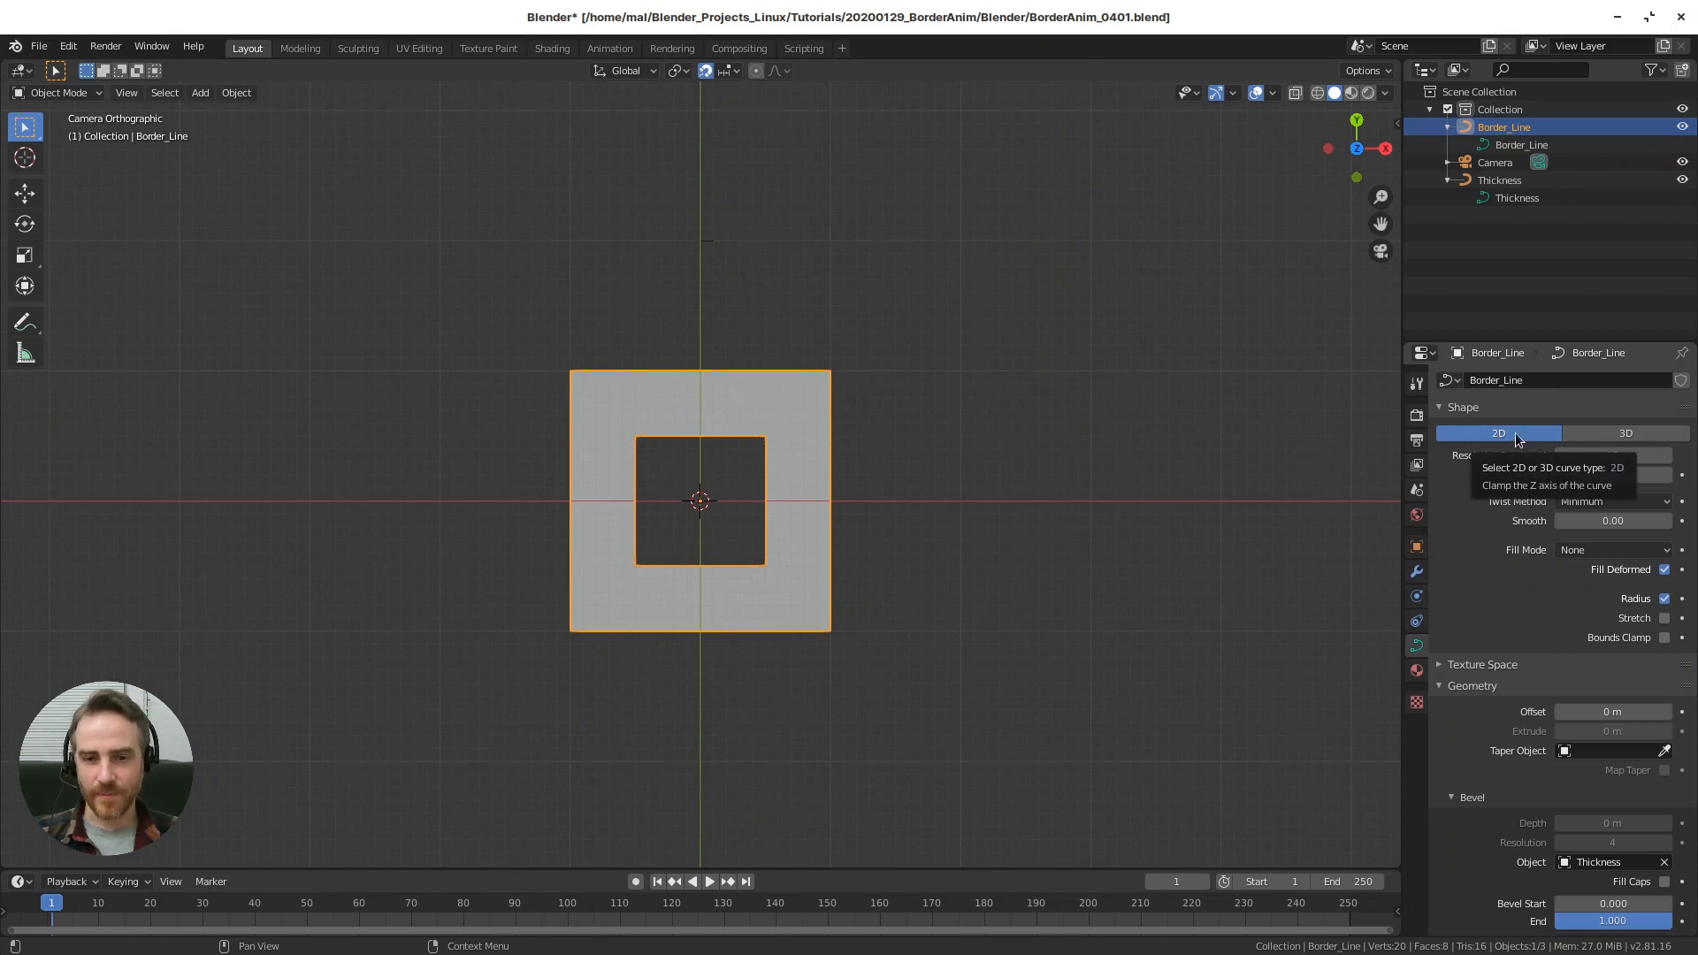
left_click(1574, 433)
left_click(1495, 433)
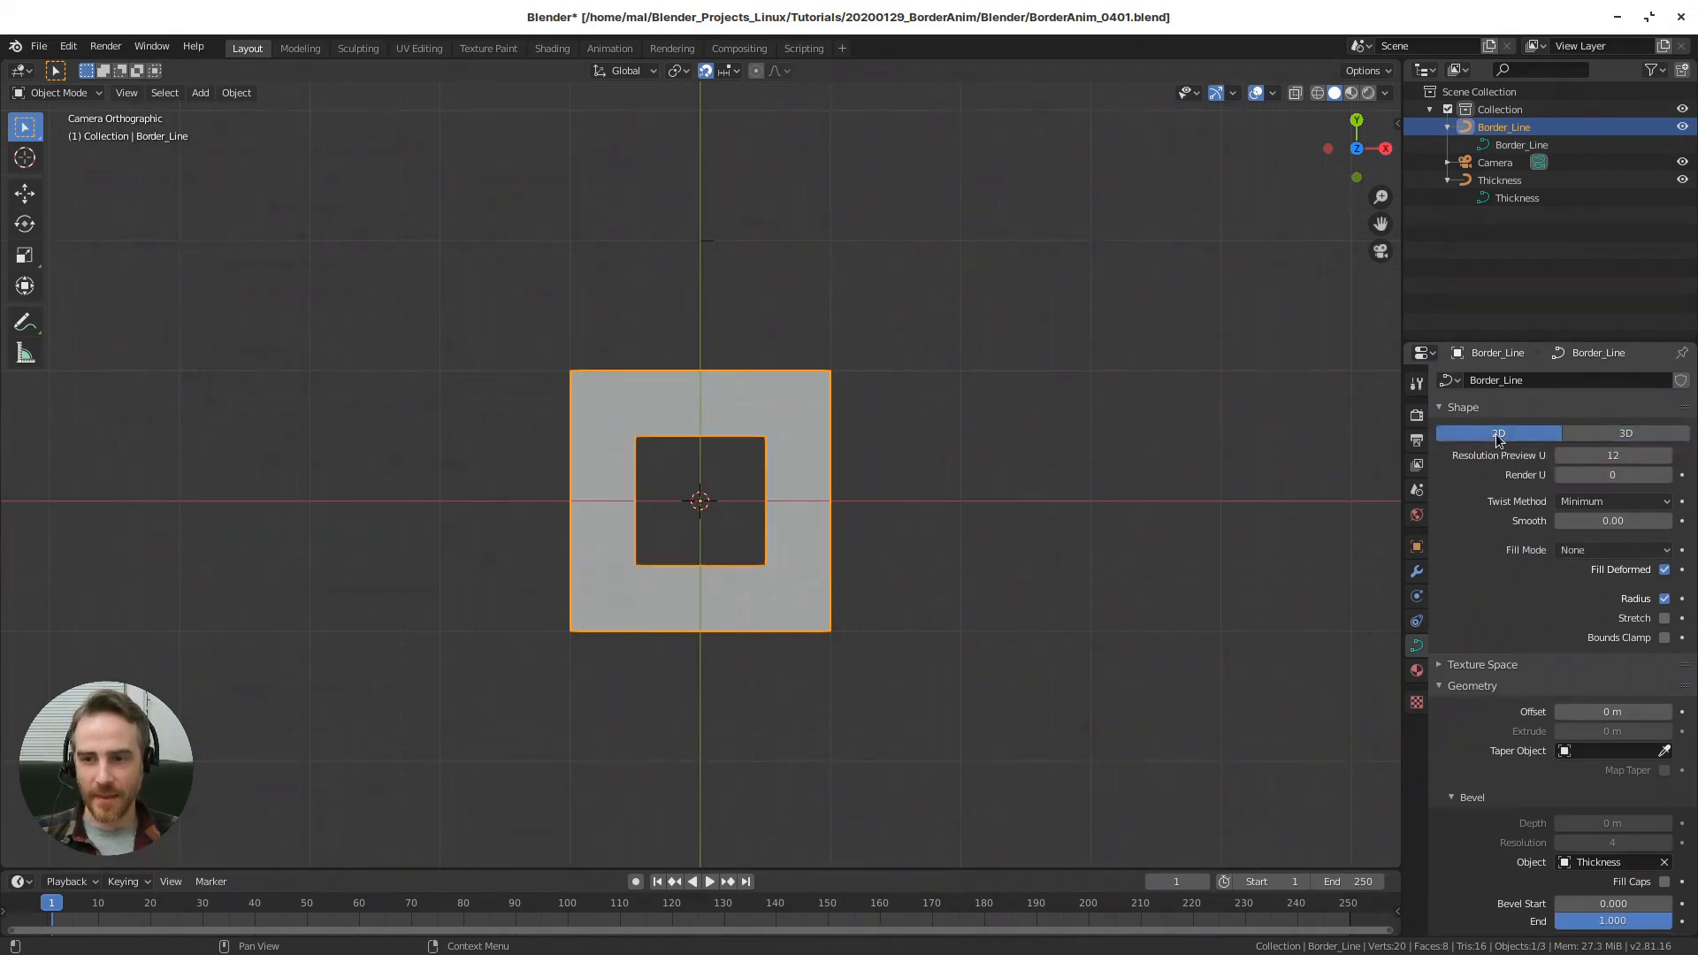
left_click(704, 239)
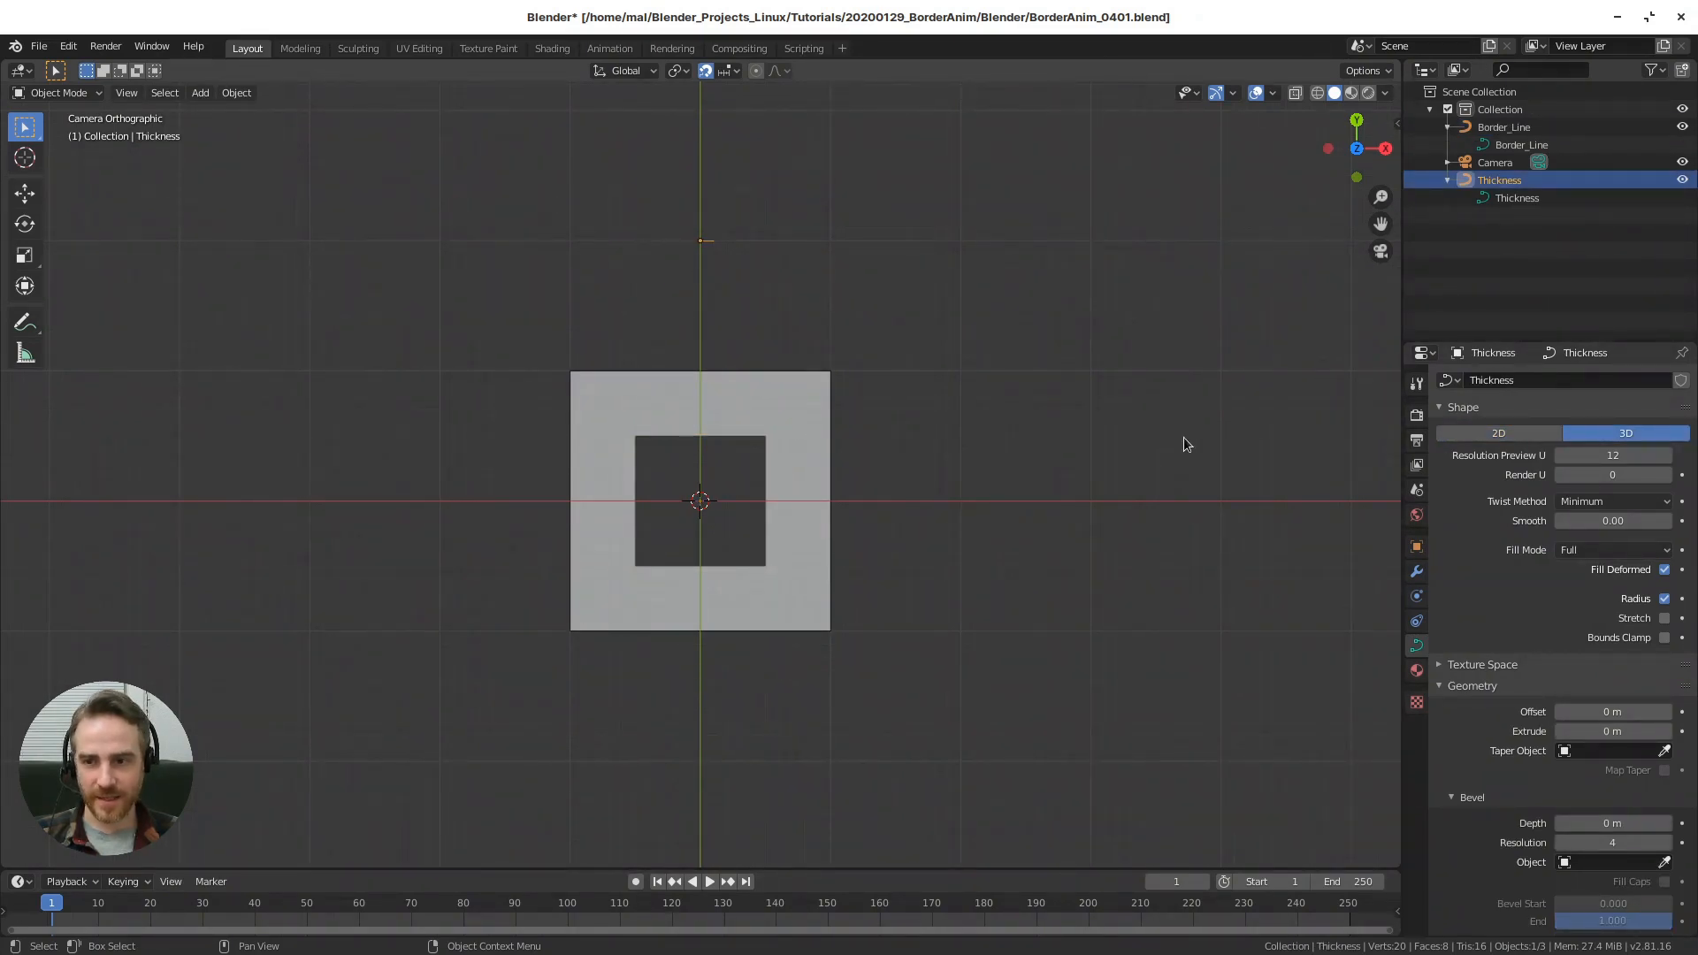
left_click(1521, 436)
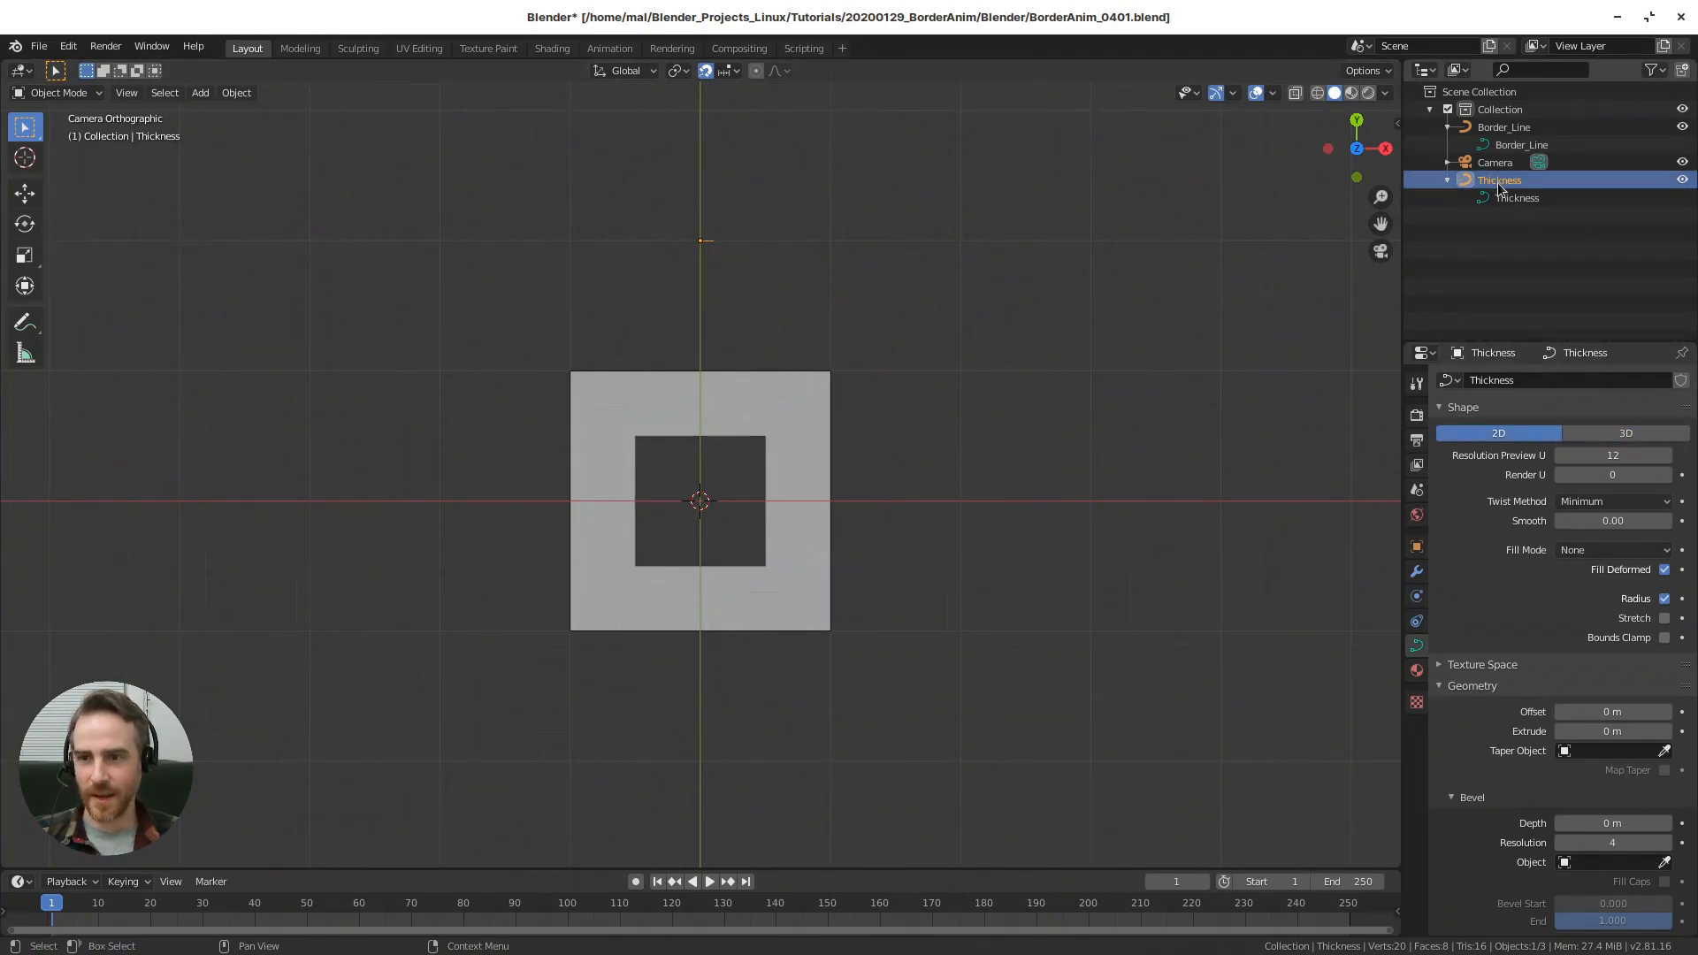
- Pin Border_Line's curve properties, select the Thickness object, and test Border_Line's bevel End value from the pinned settings
left_click(1502, 130)
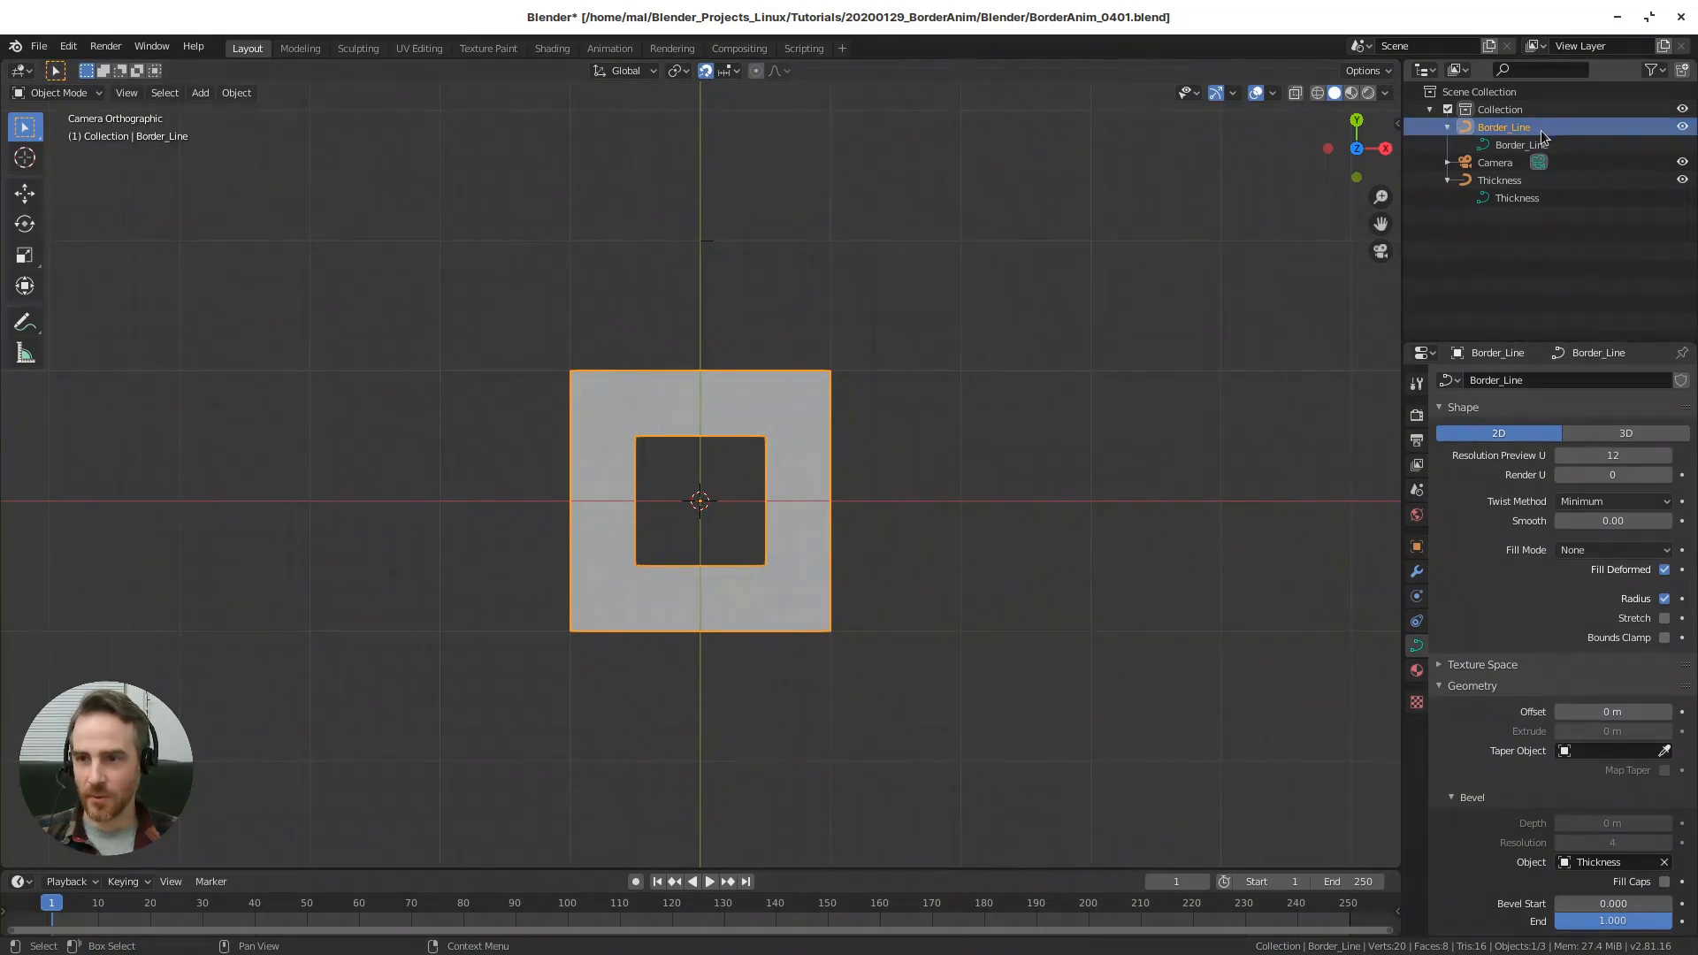
left_click(1683, 354)
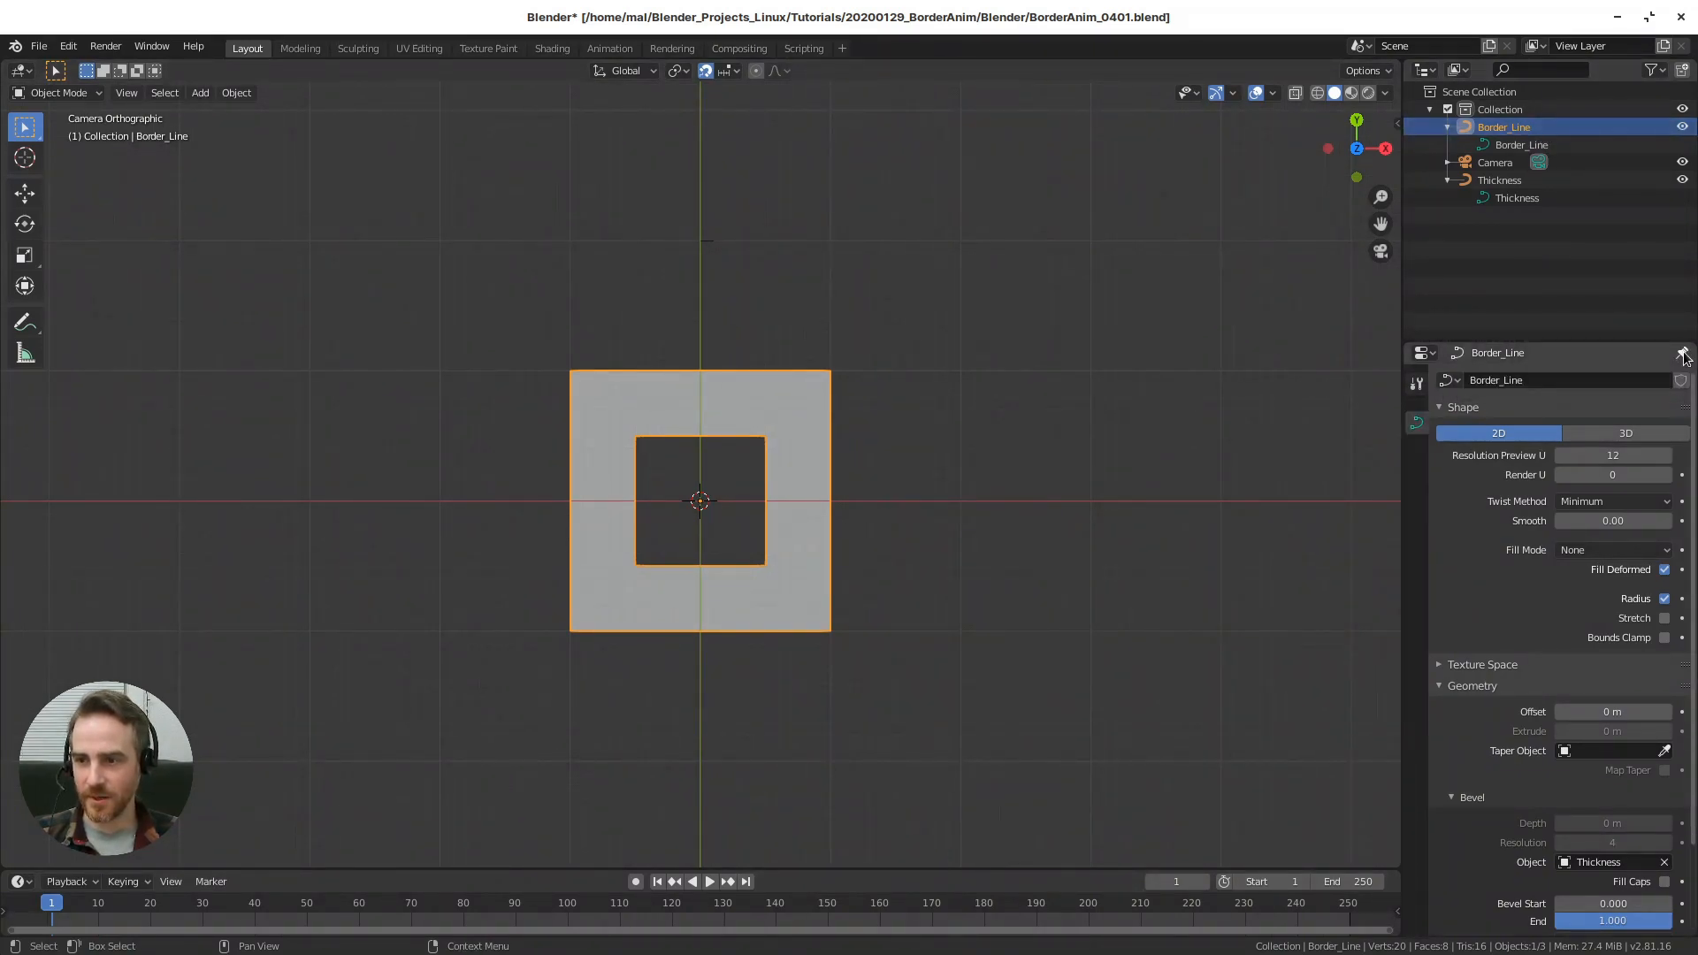
left_click(707, 241)
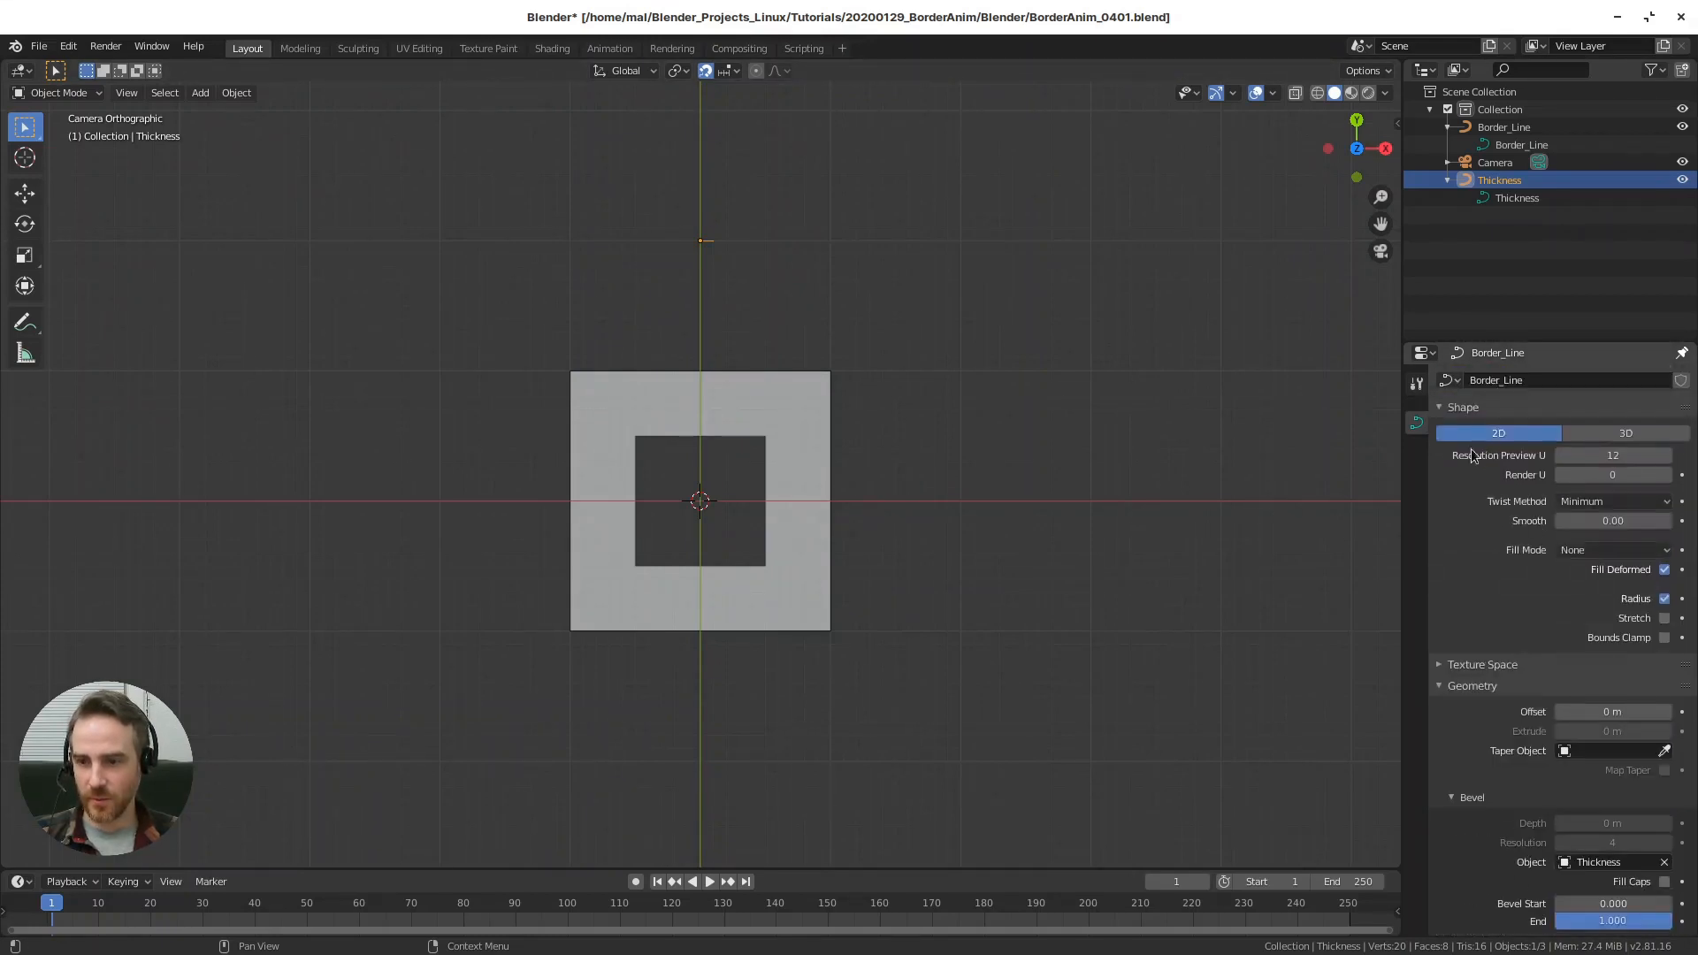
left_click(1463, 408)
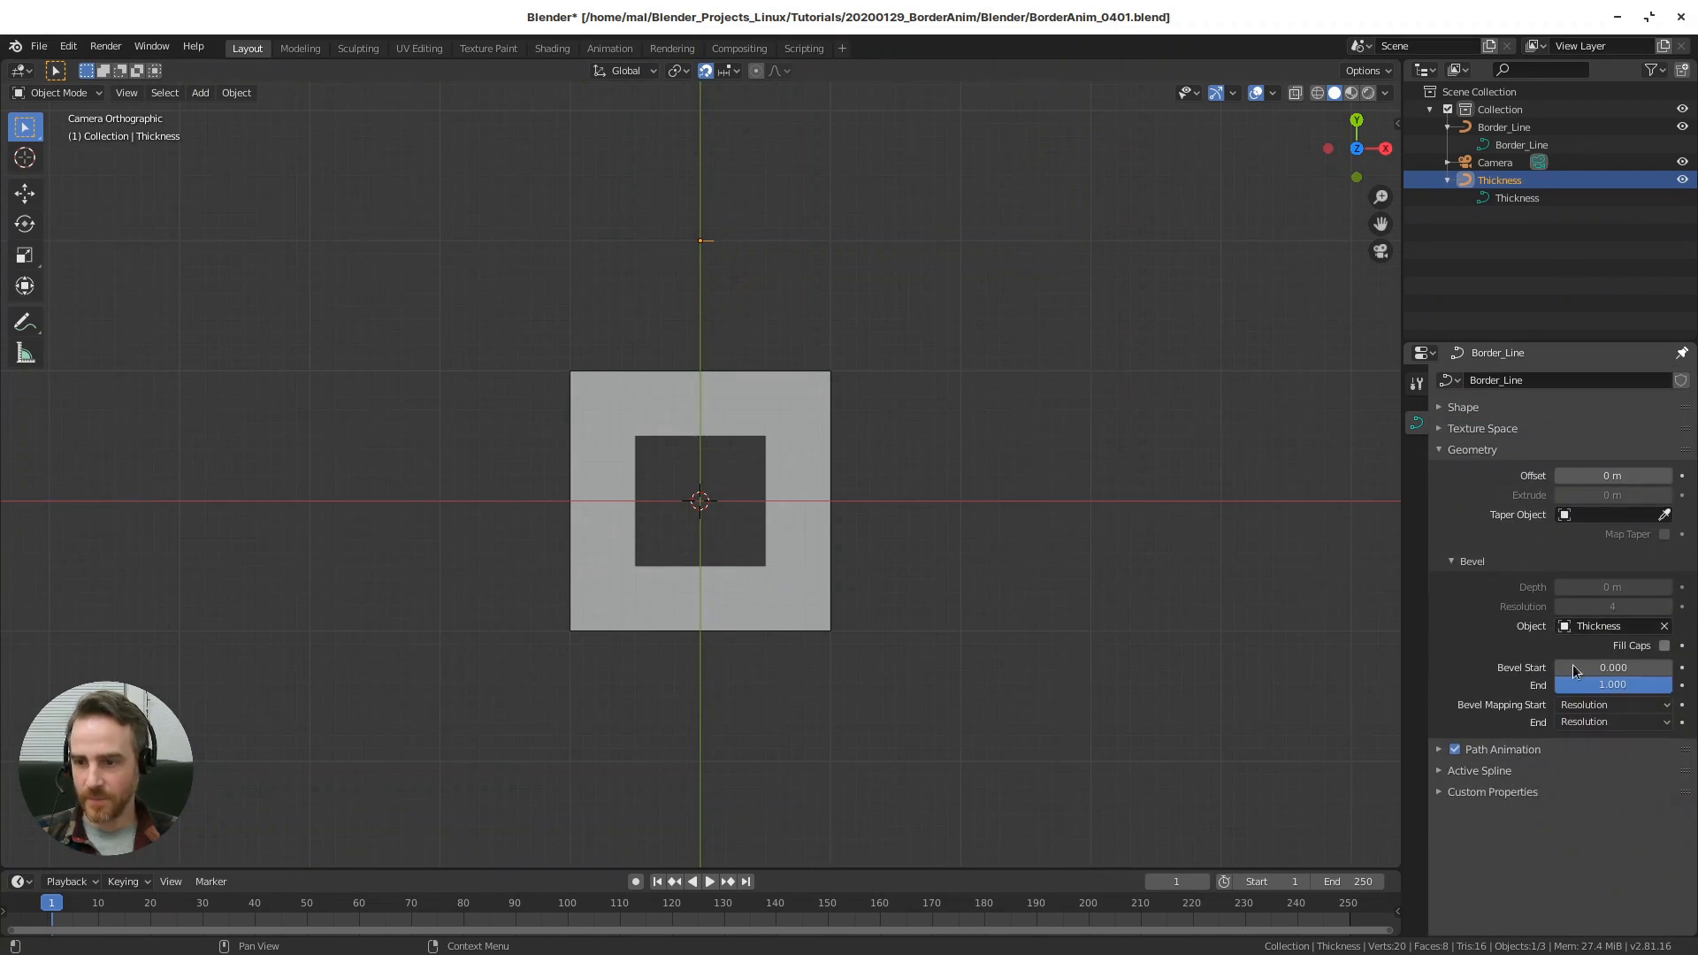
mouse_move(1670, 684)
left_mouse_down()
mouse_move(1555, 685)
mouse_move(1669, 684)
left_mouse_up()
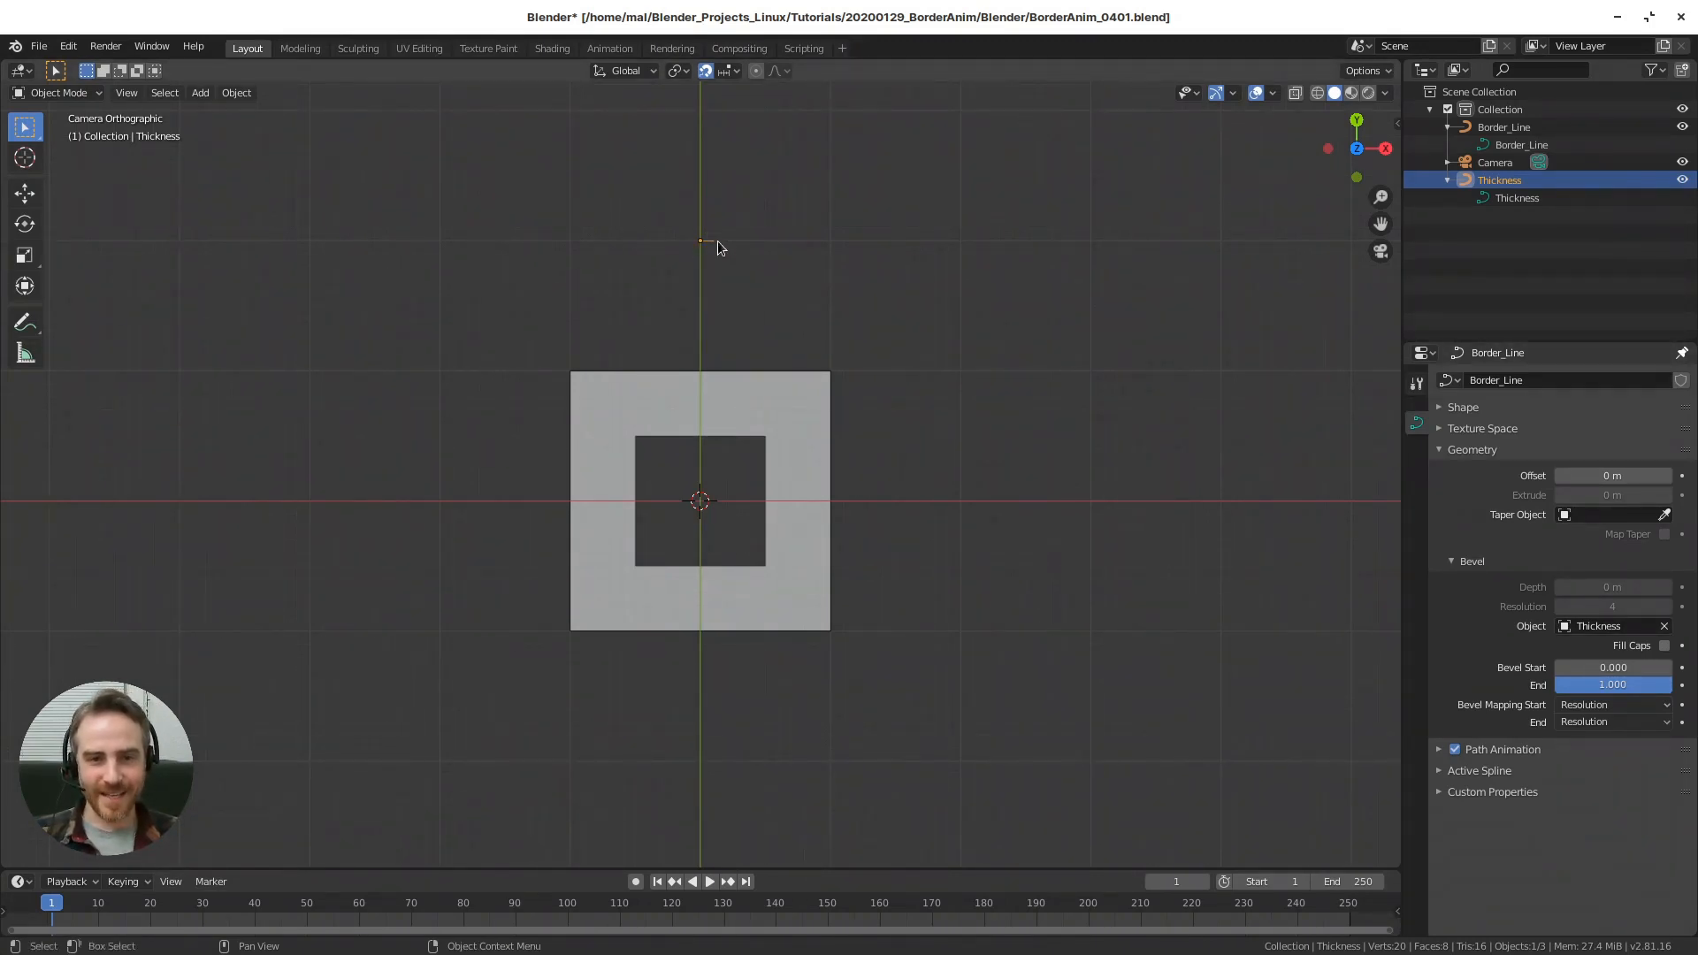
- Scale the Thickness object down freehand to about 0.249 to thin the border
key("s")
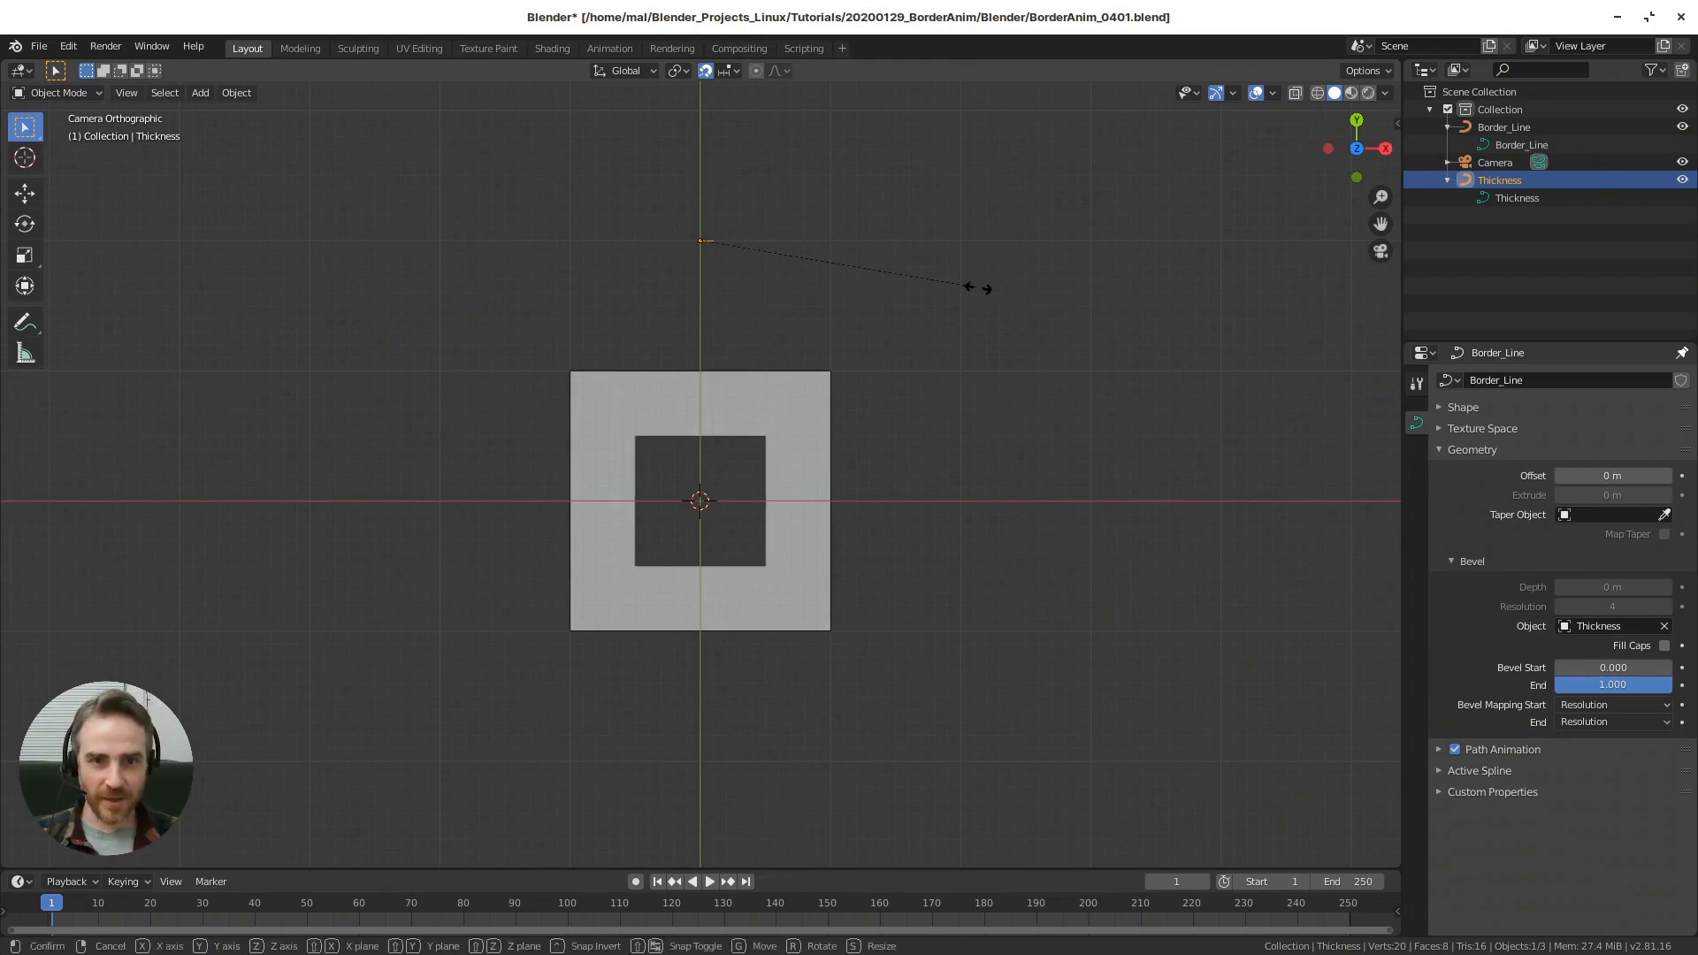
left_click(977, 287)
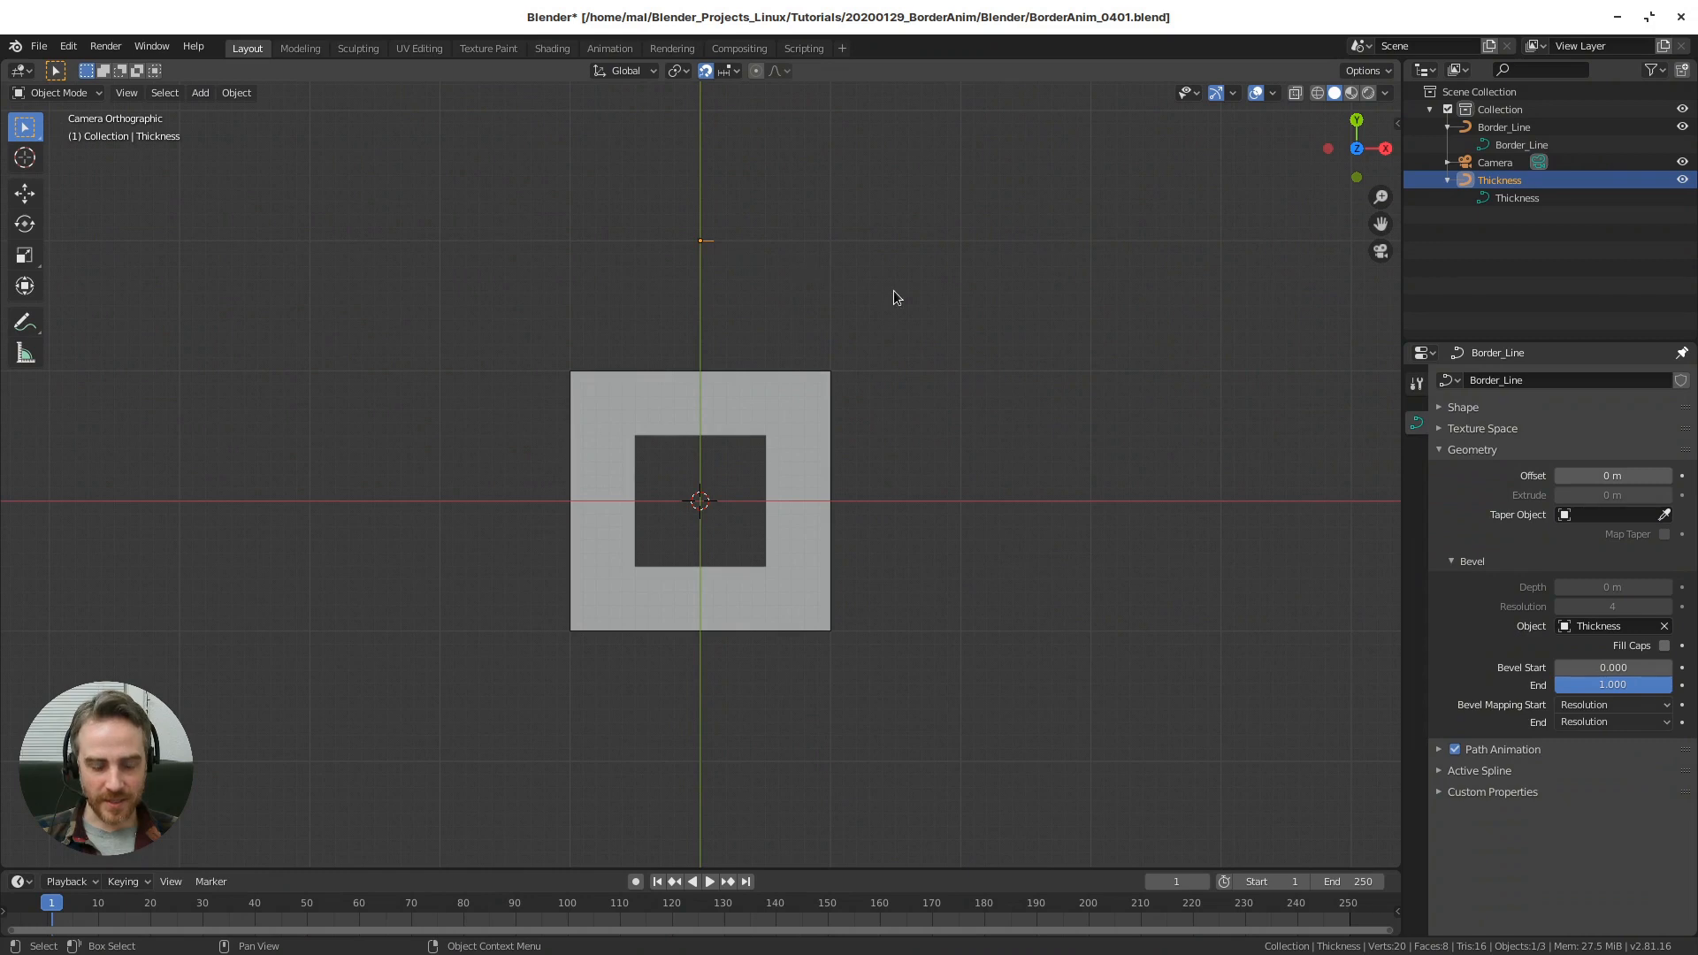
key("s")
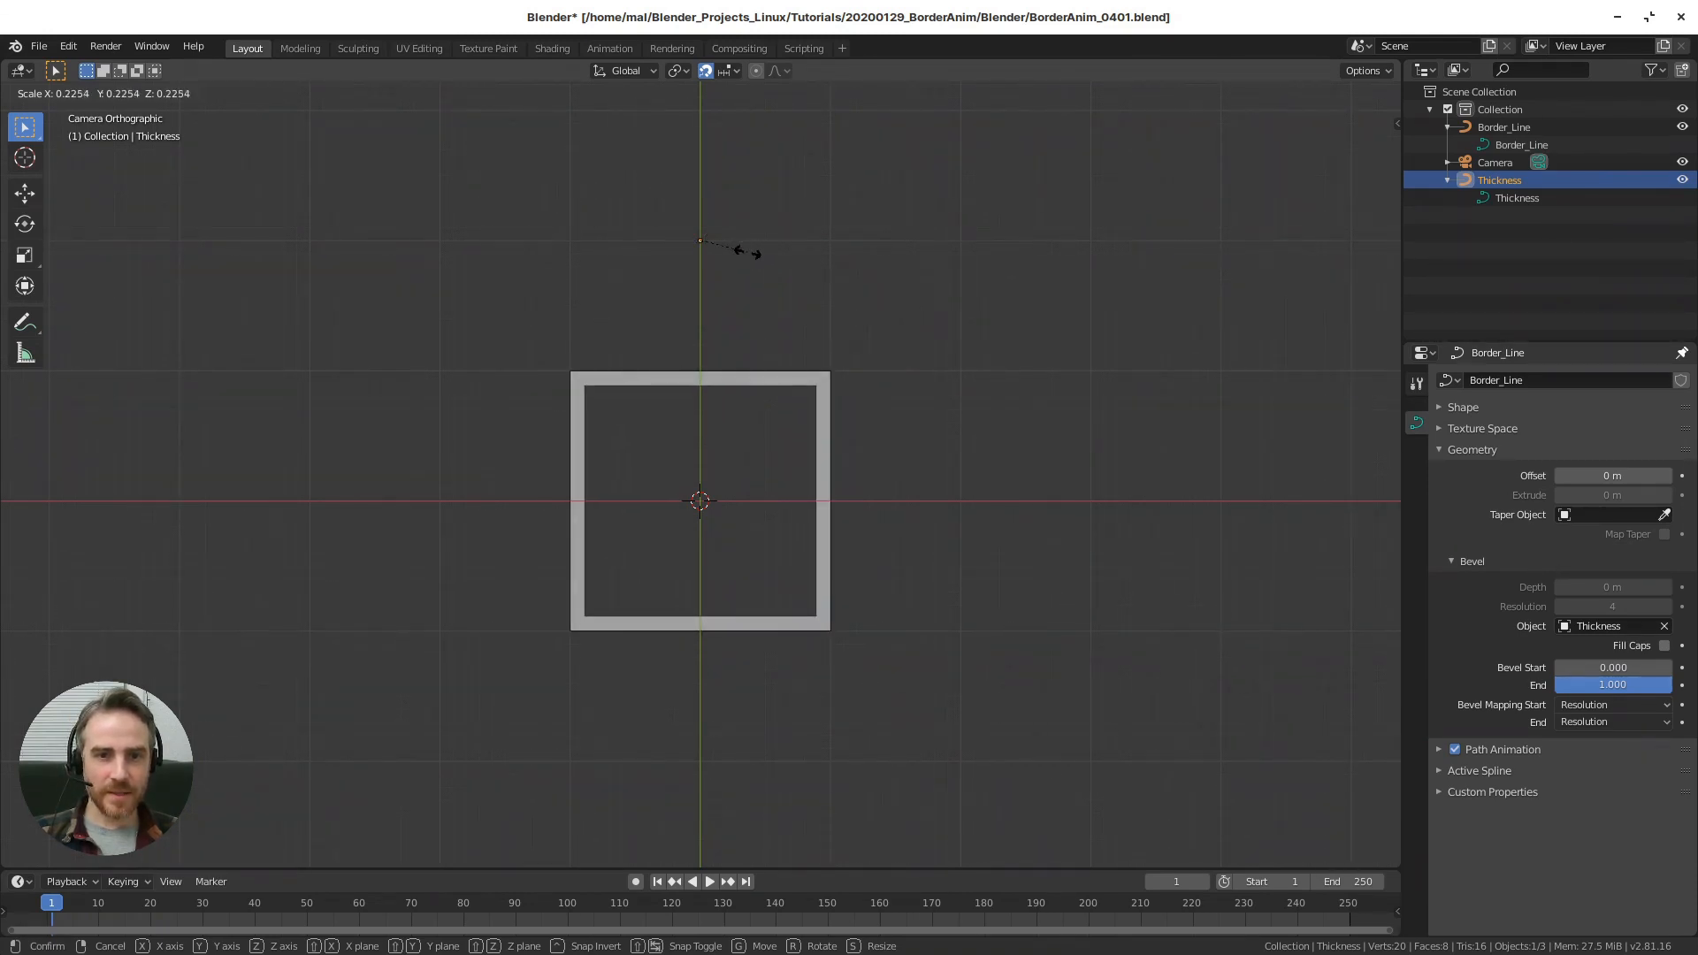
left_click(744, 257)
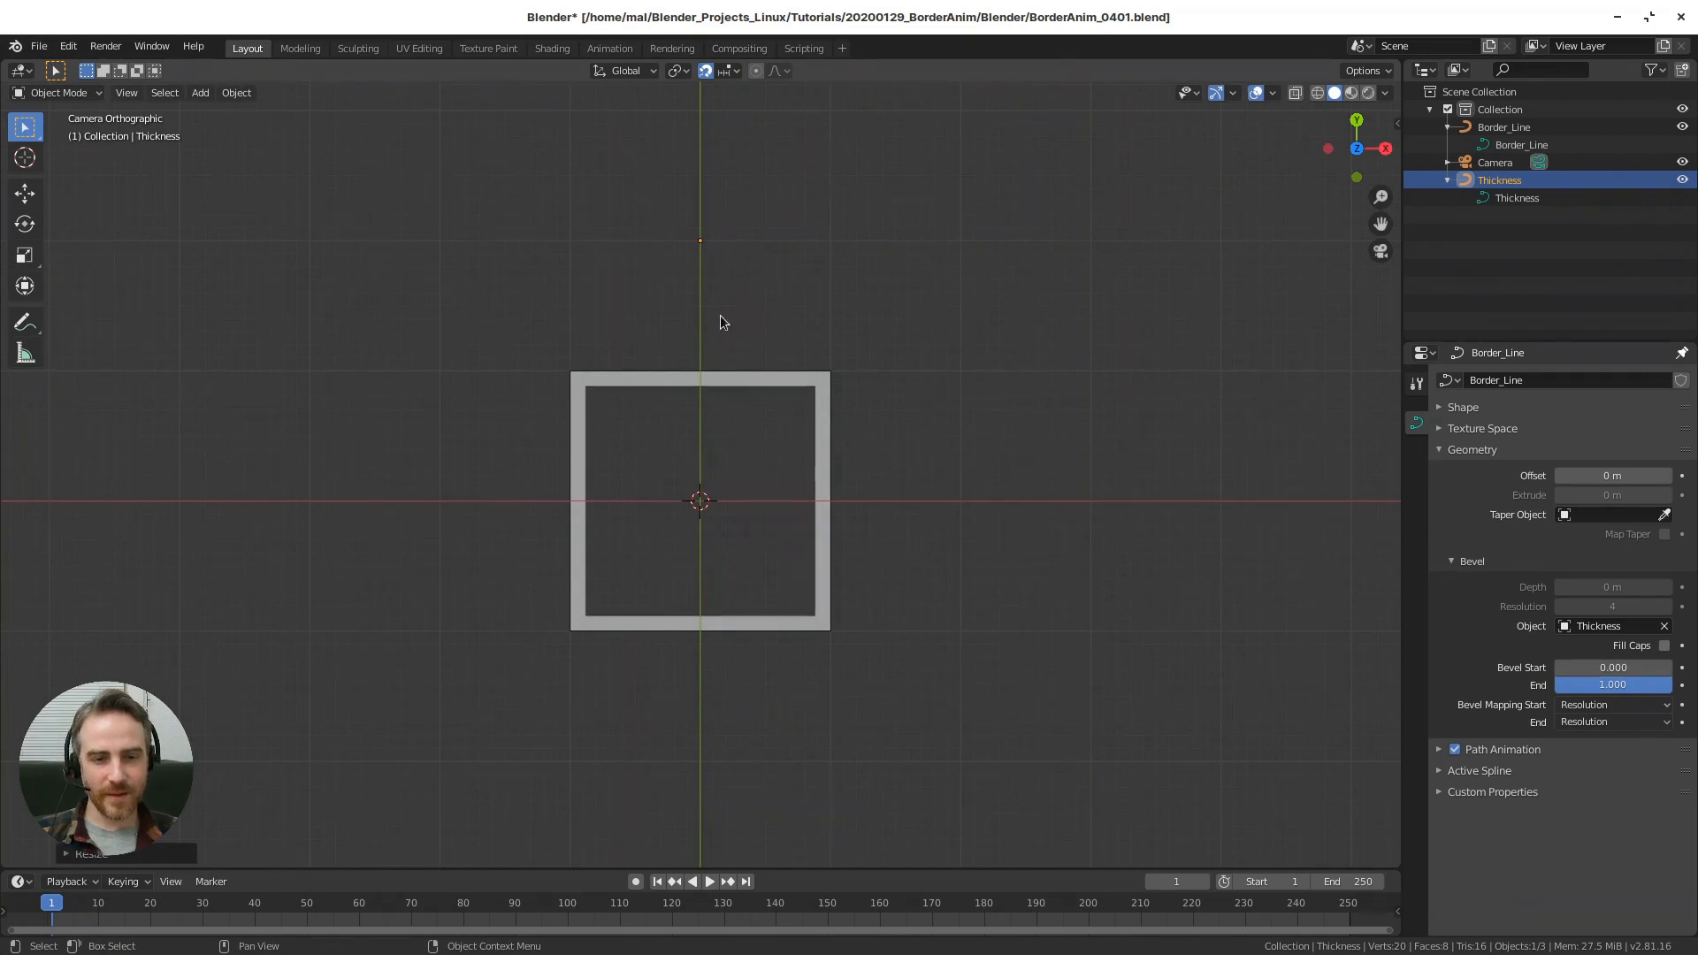
left_click_drag(674, 225, 701, 256)
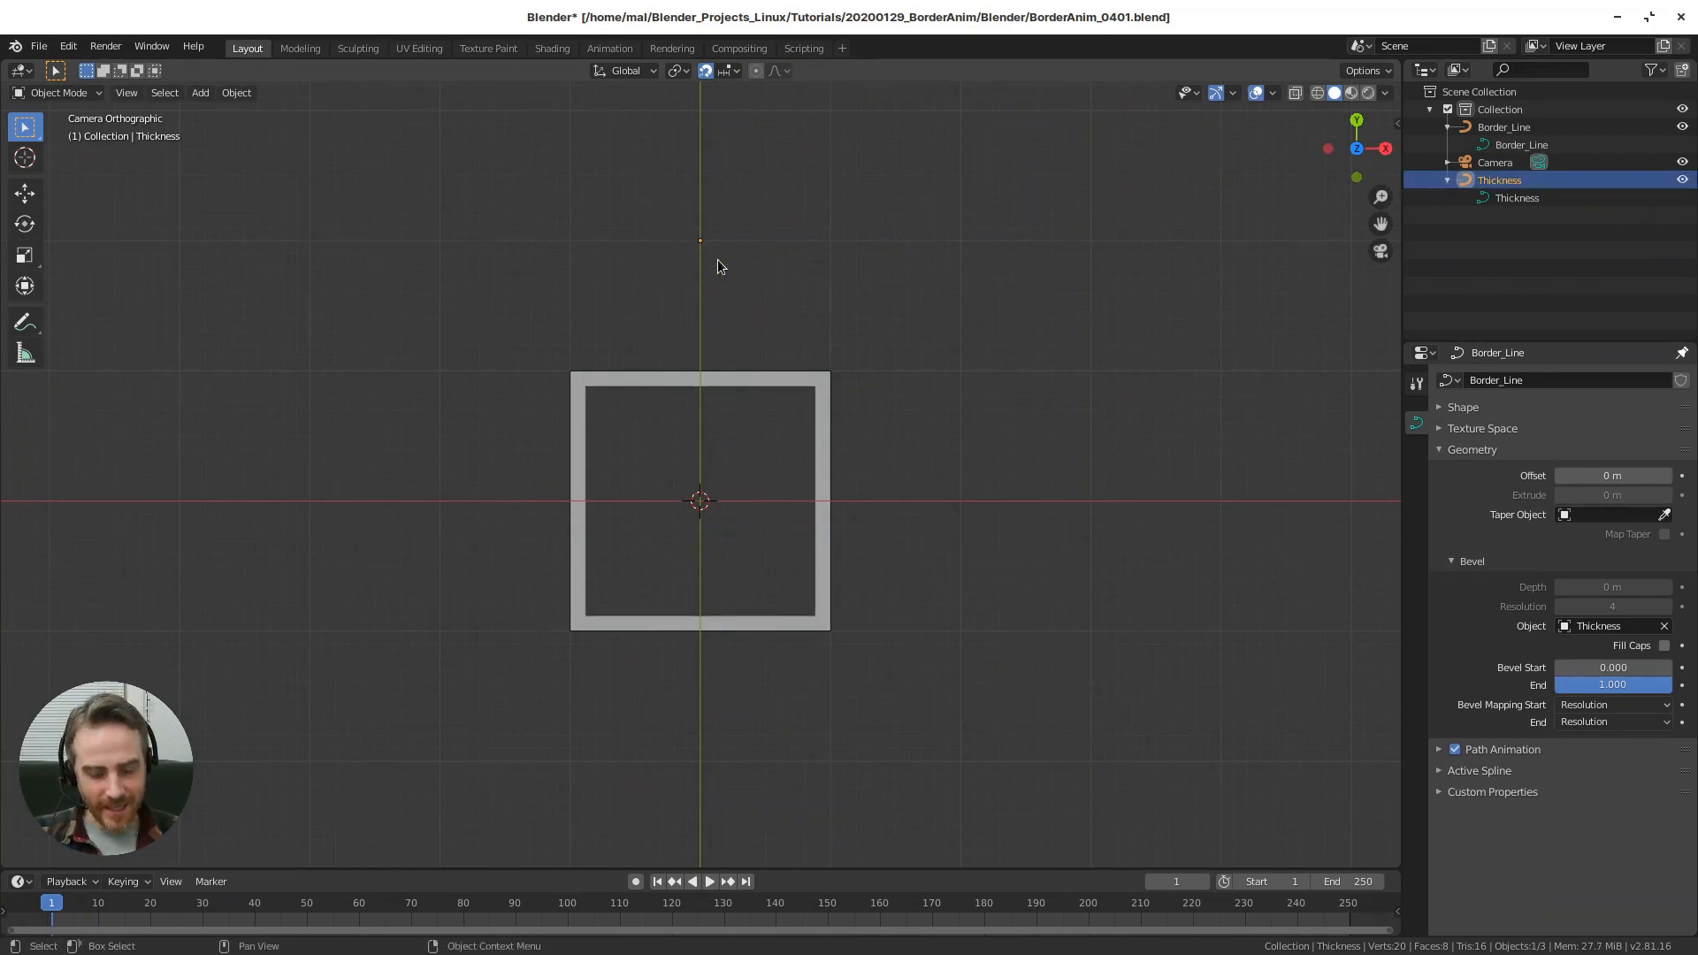
key("s")
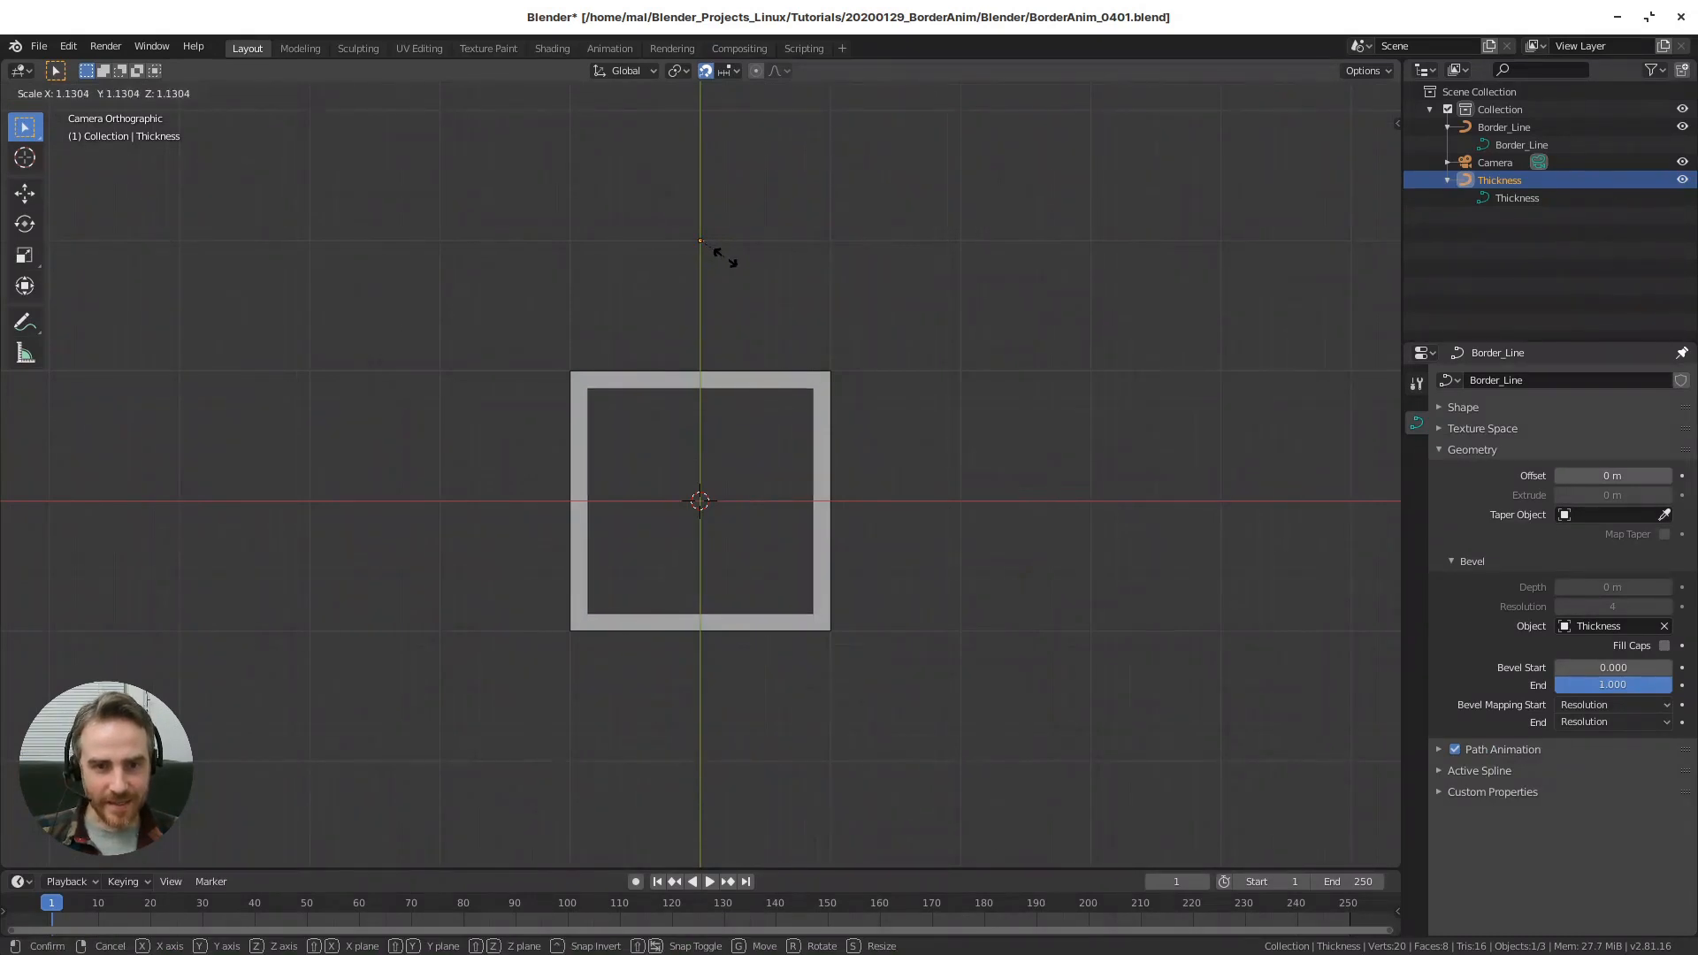
left_click(720, 258)
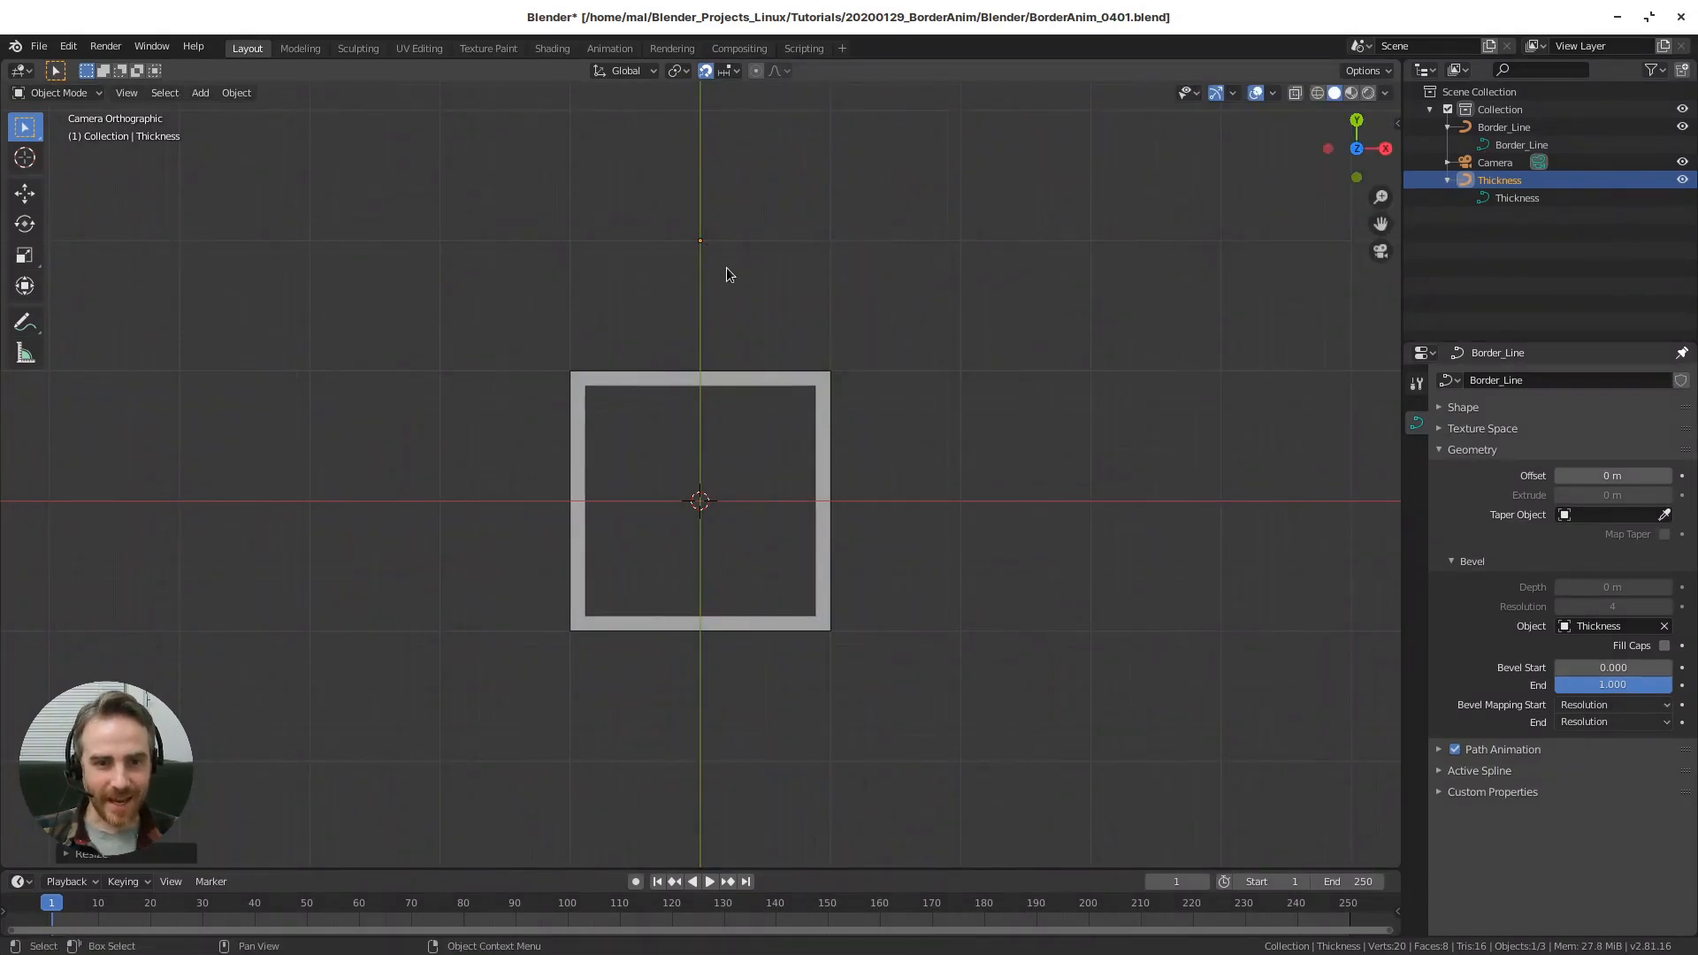
key("s")
left_click(734, 256)
key("s")
left_click(734, 297)
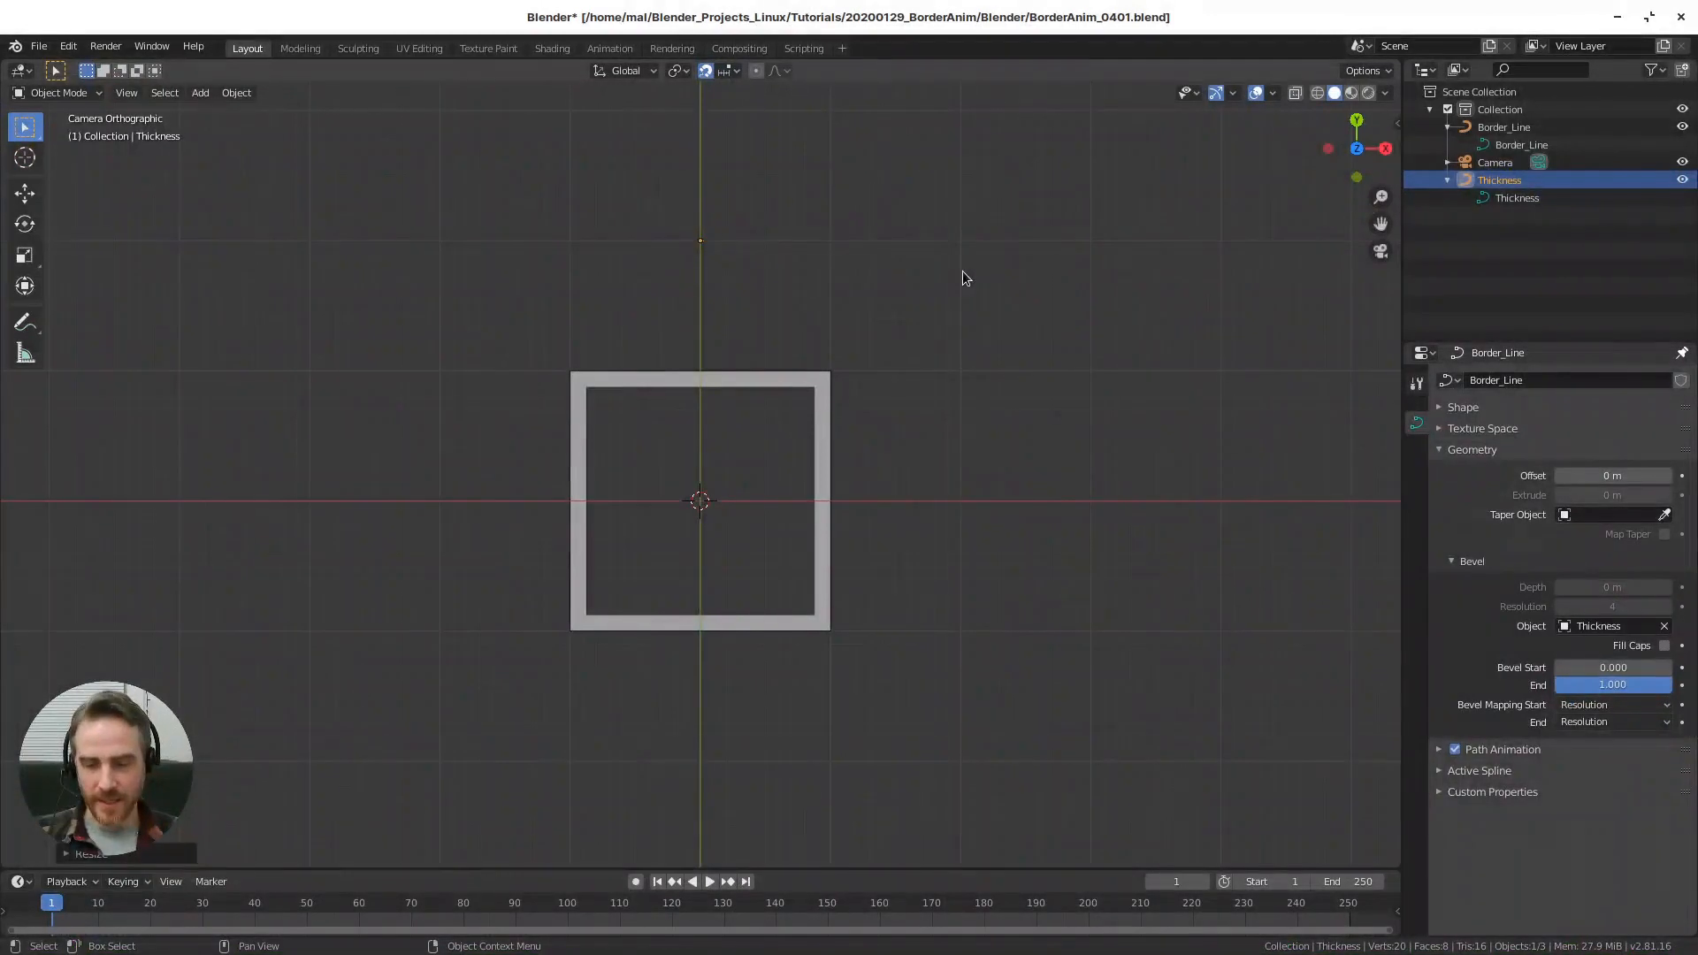
- Show the Thickness object's transform values and lock its Y and Z scale
key("n")
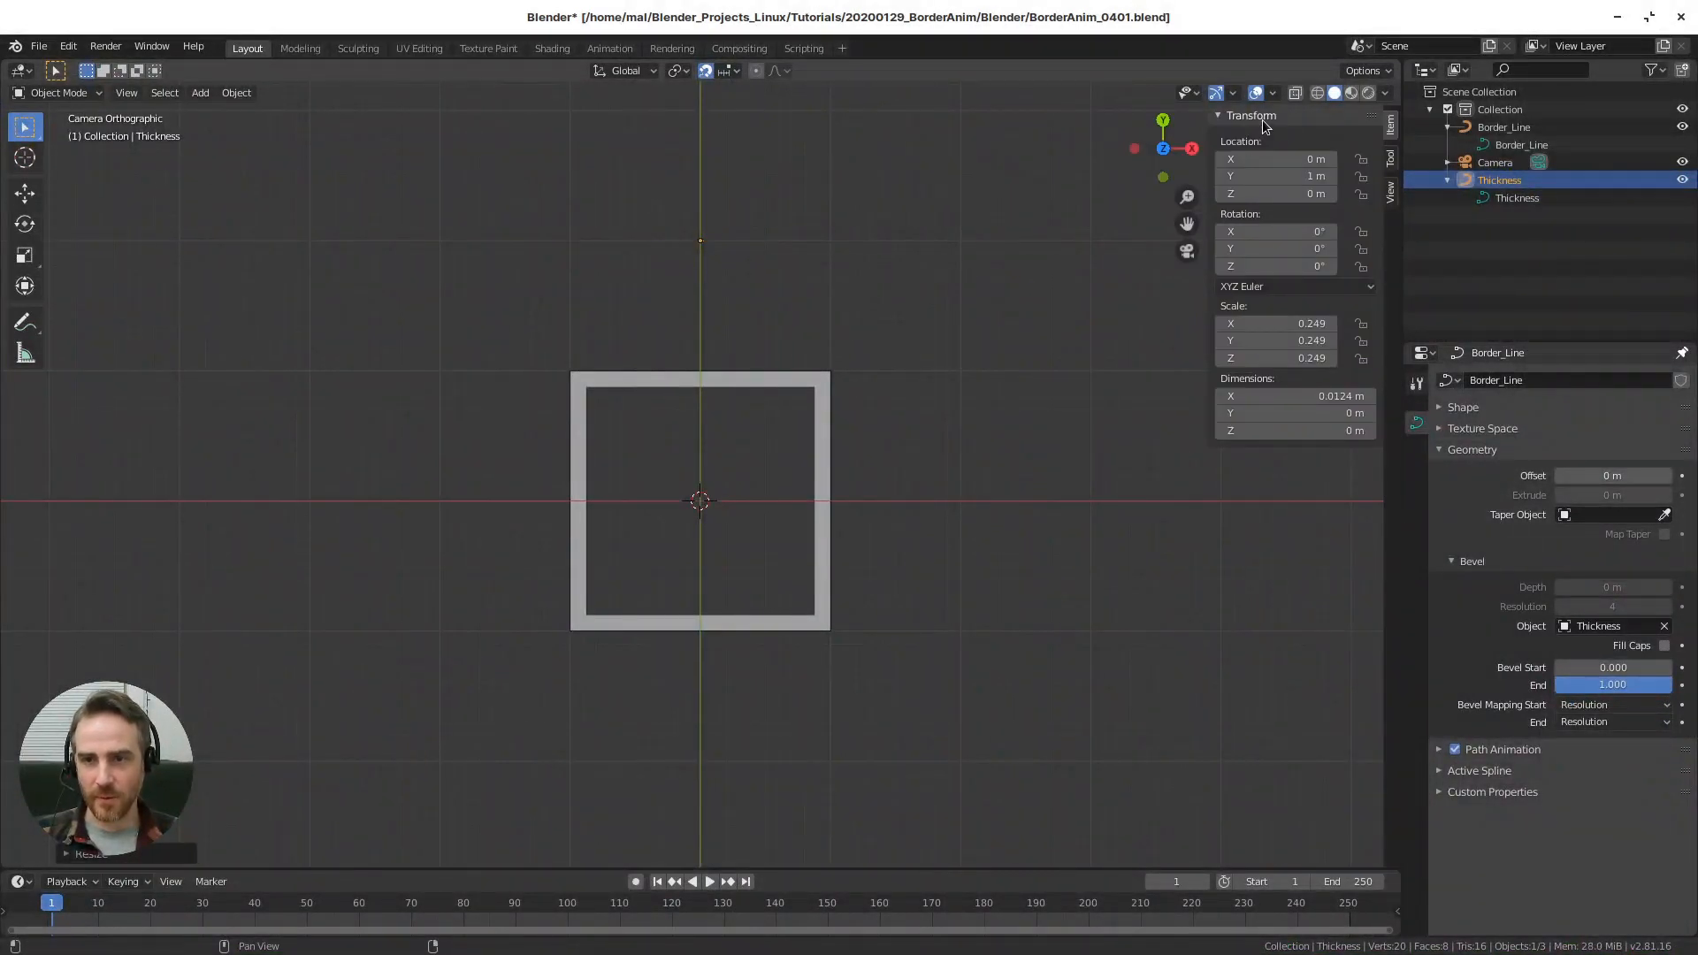
left_click(1390, 161)
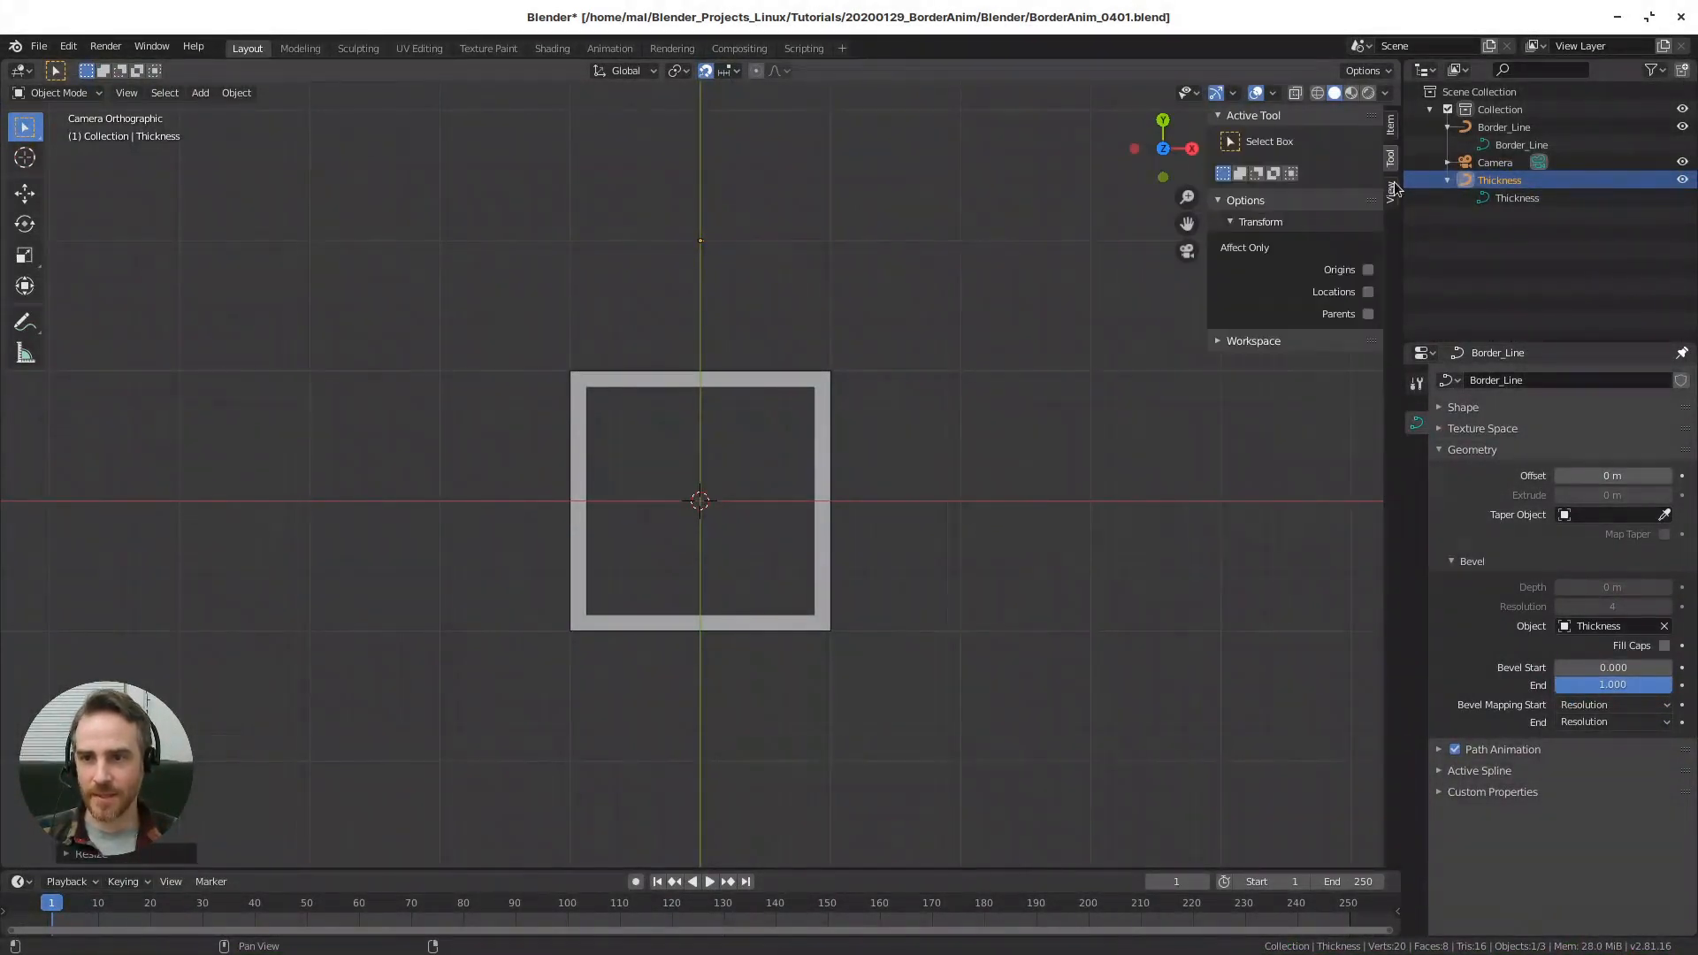
left_click(1393, 189)
left_click(1391, 125)
left_click(1232, 115)
left_click(1232, 115)
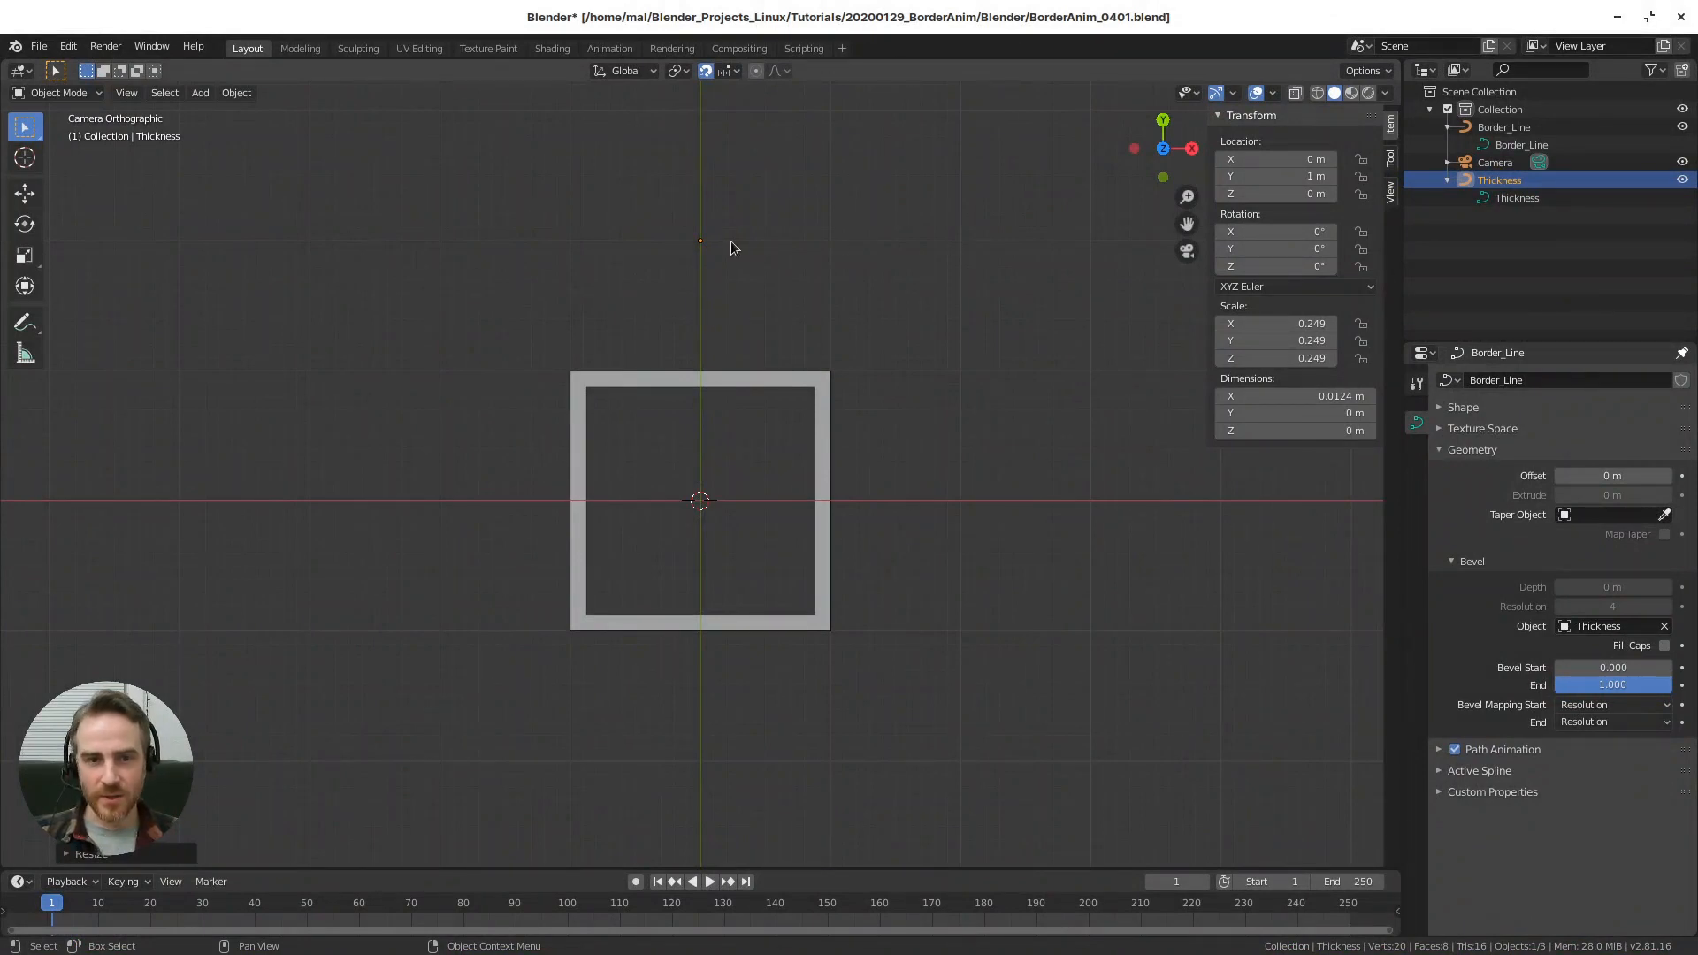
left_click_drag(1362, 342, 1362, 359)
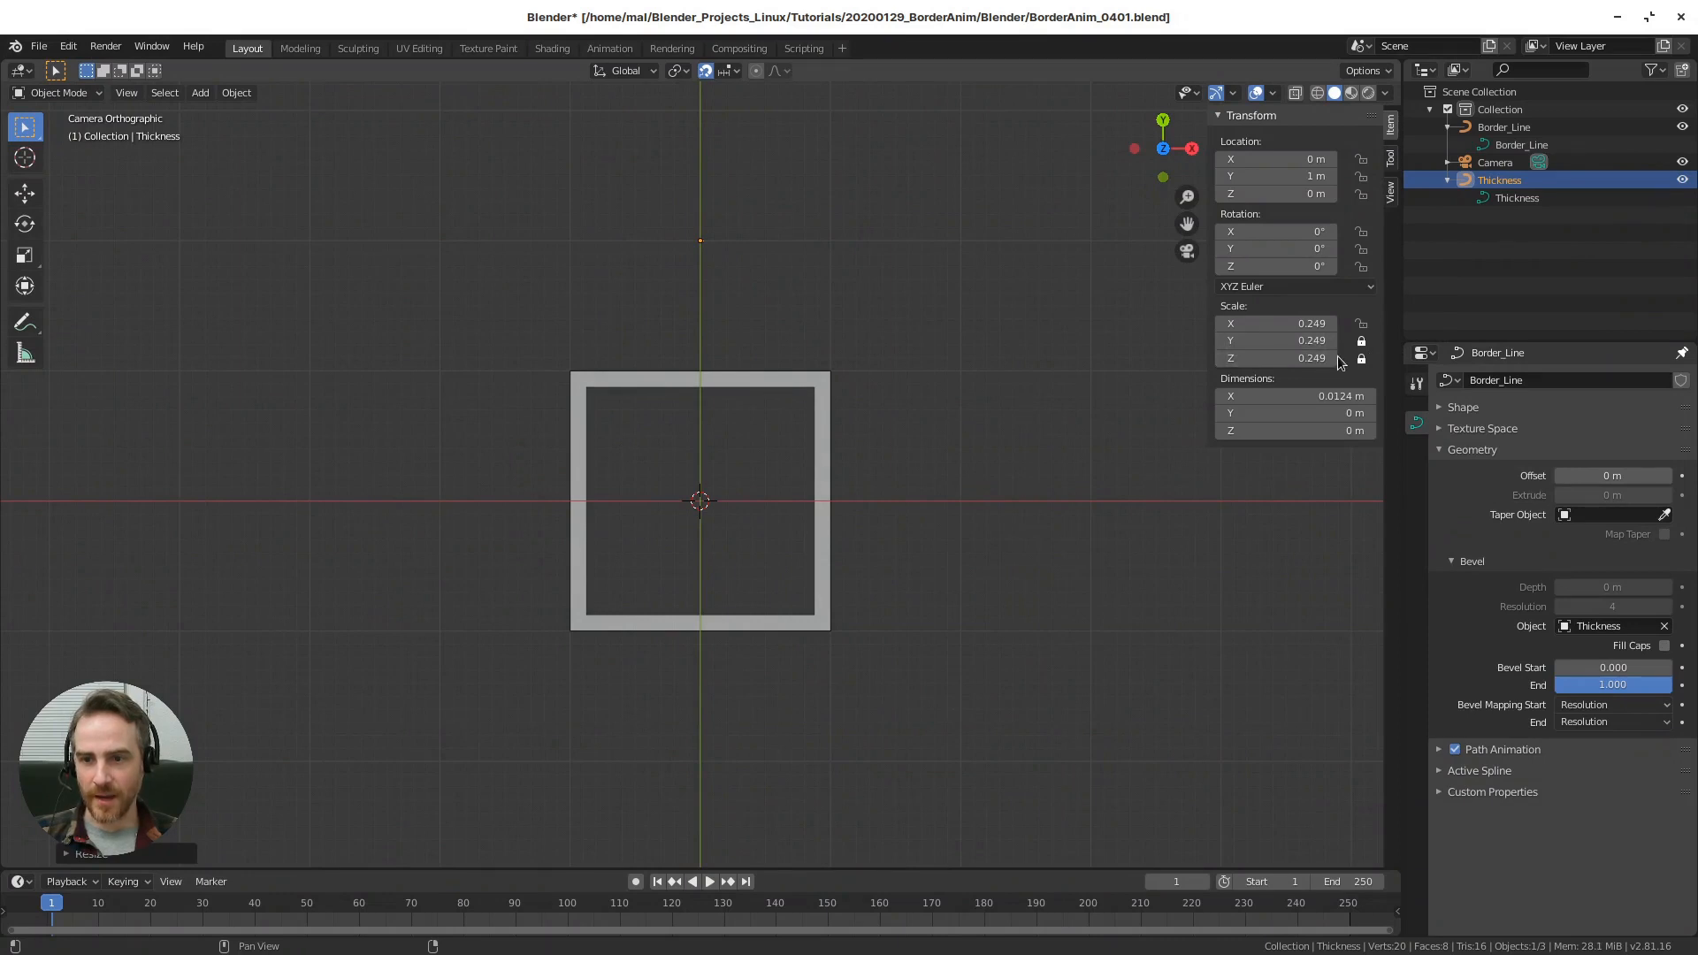
- Try different X scales on the Thickness object, entering 0.5 and 0.3
mouse_move(1250, 322)
left_mouse_down()
mouse_move(1366, 322)
mouse_move(1192, 322)
mouse_move(1249, 322)
left_mouse_up()
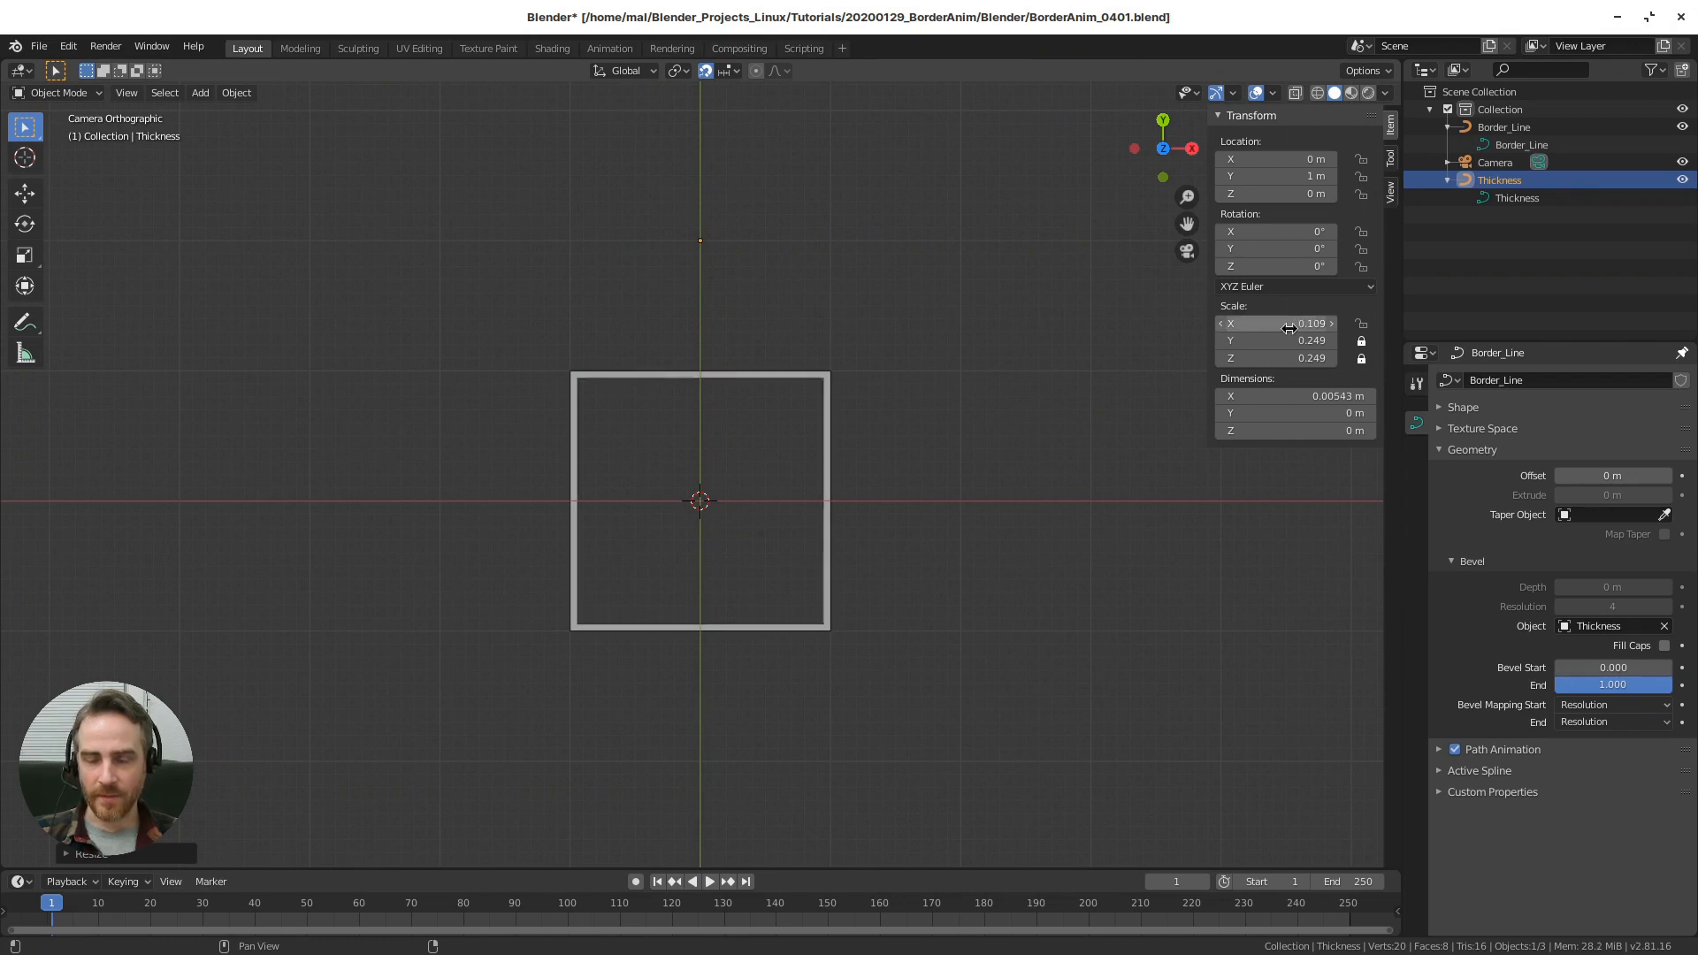
left_click(1281, 324)
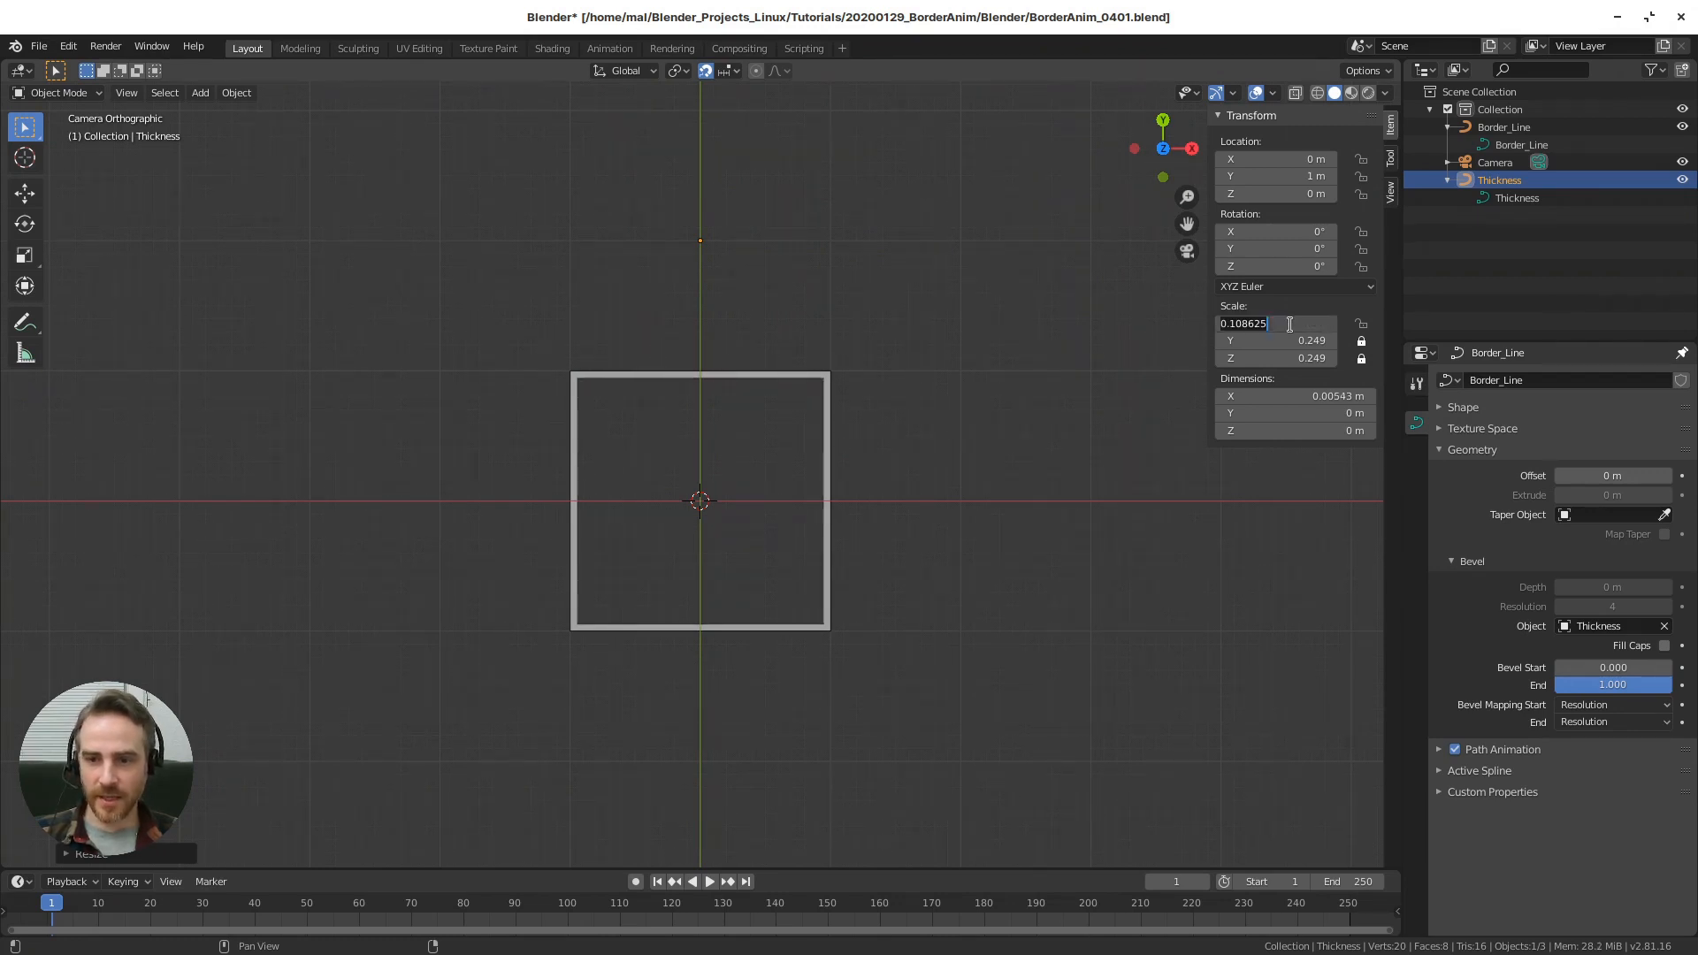
key("BackSpace")
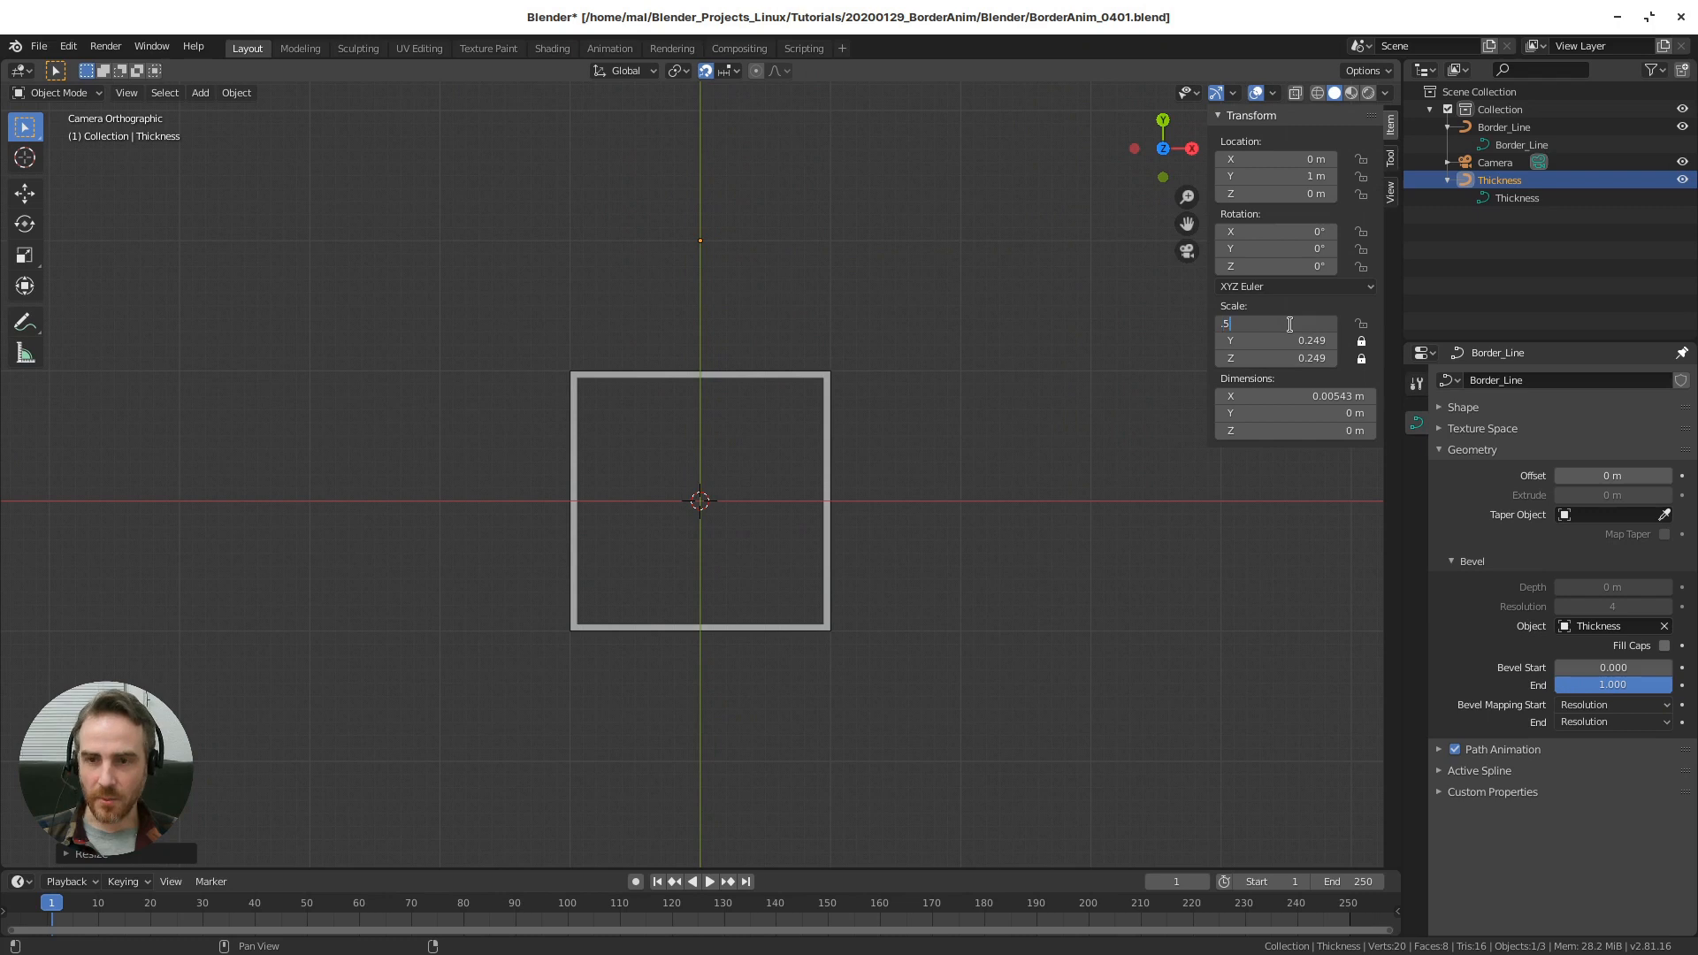
type(".5")
key("Return")
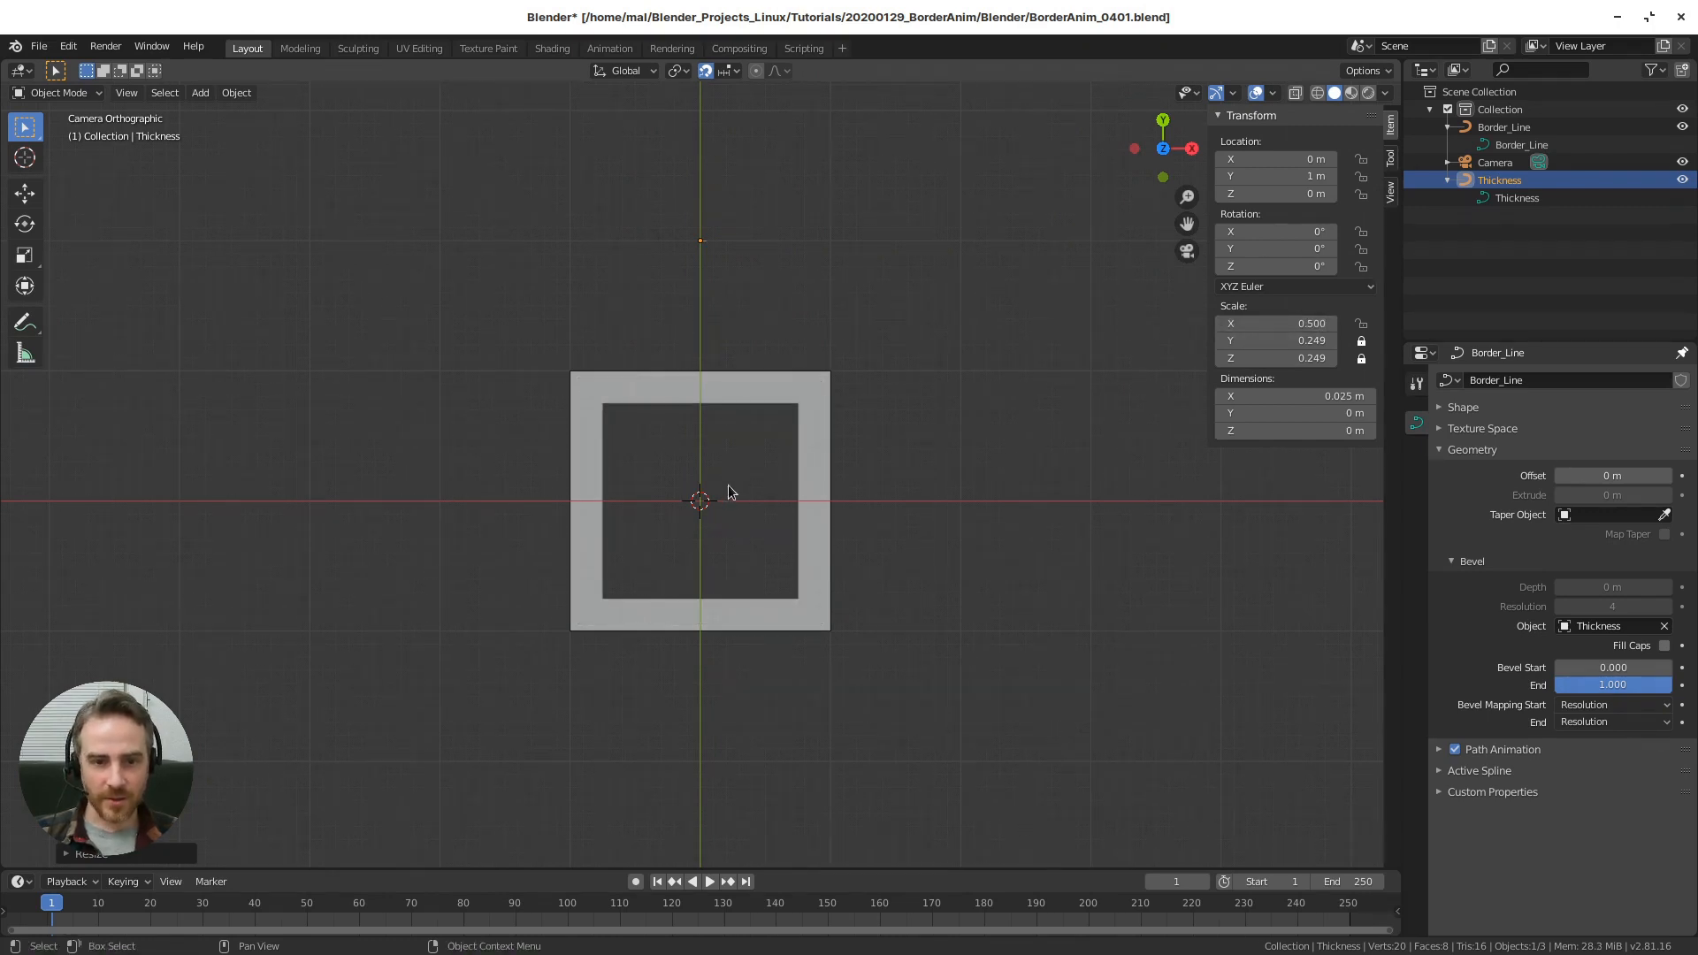
left_click(1302, 322)
key("BackSpace")
type(".3")
key("Return")
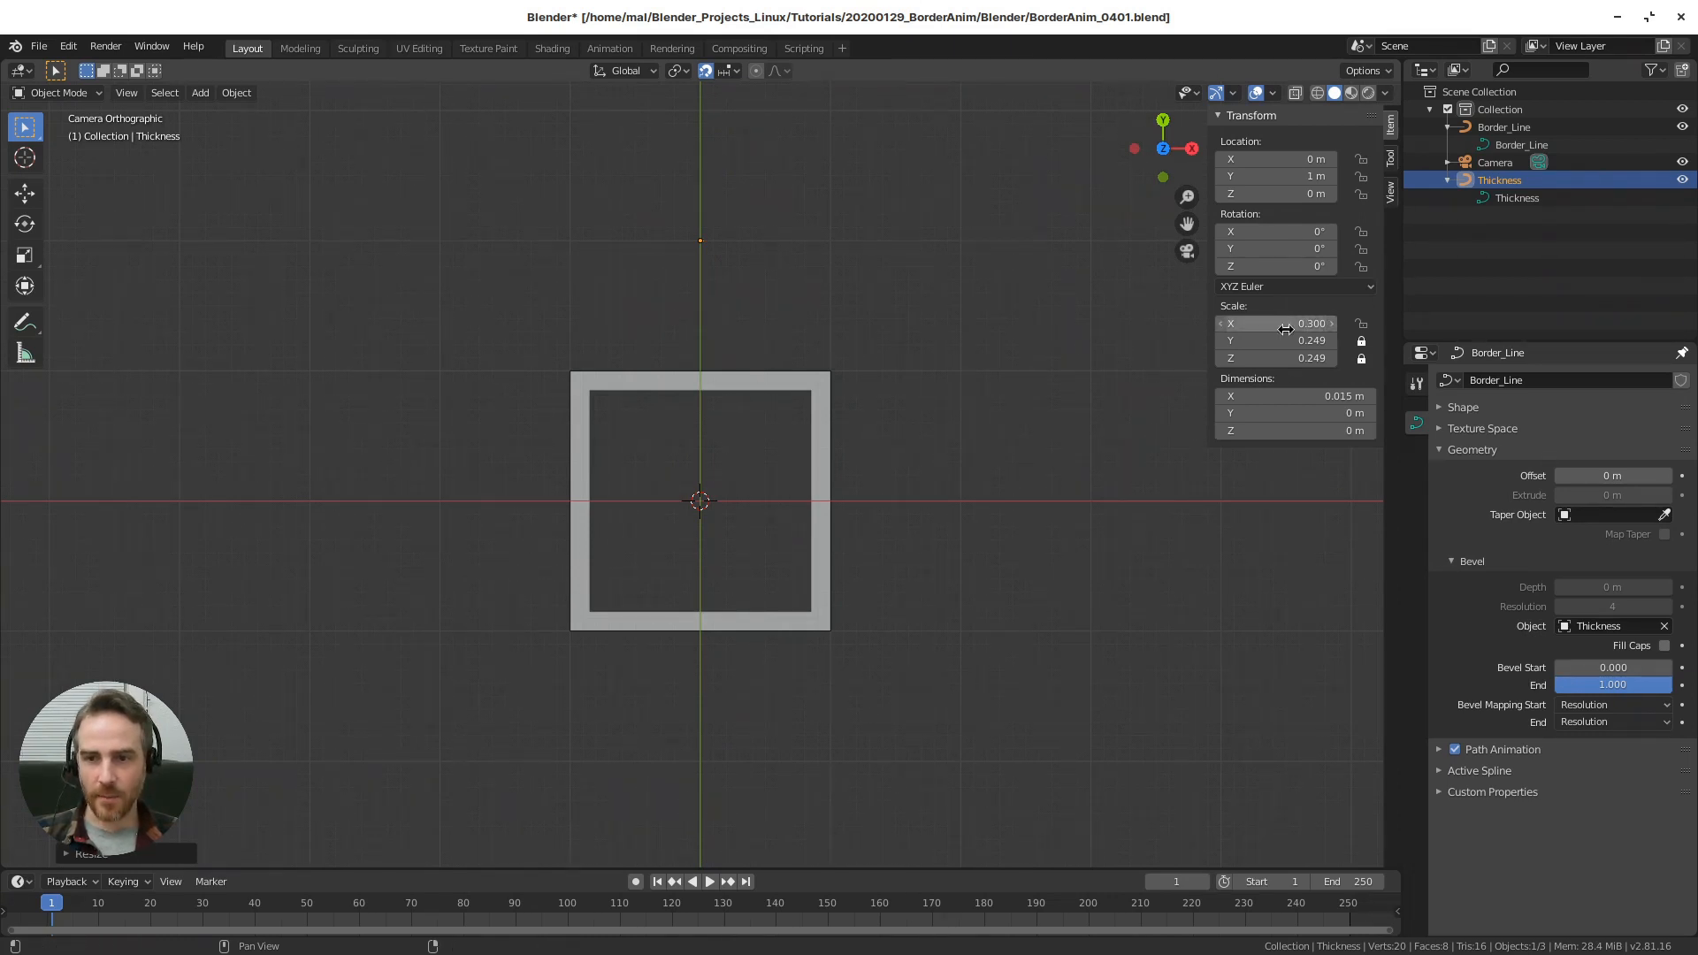
- Set the Thickness object's X scale to 0.2
left_click(1286, 324)
type(".")
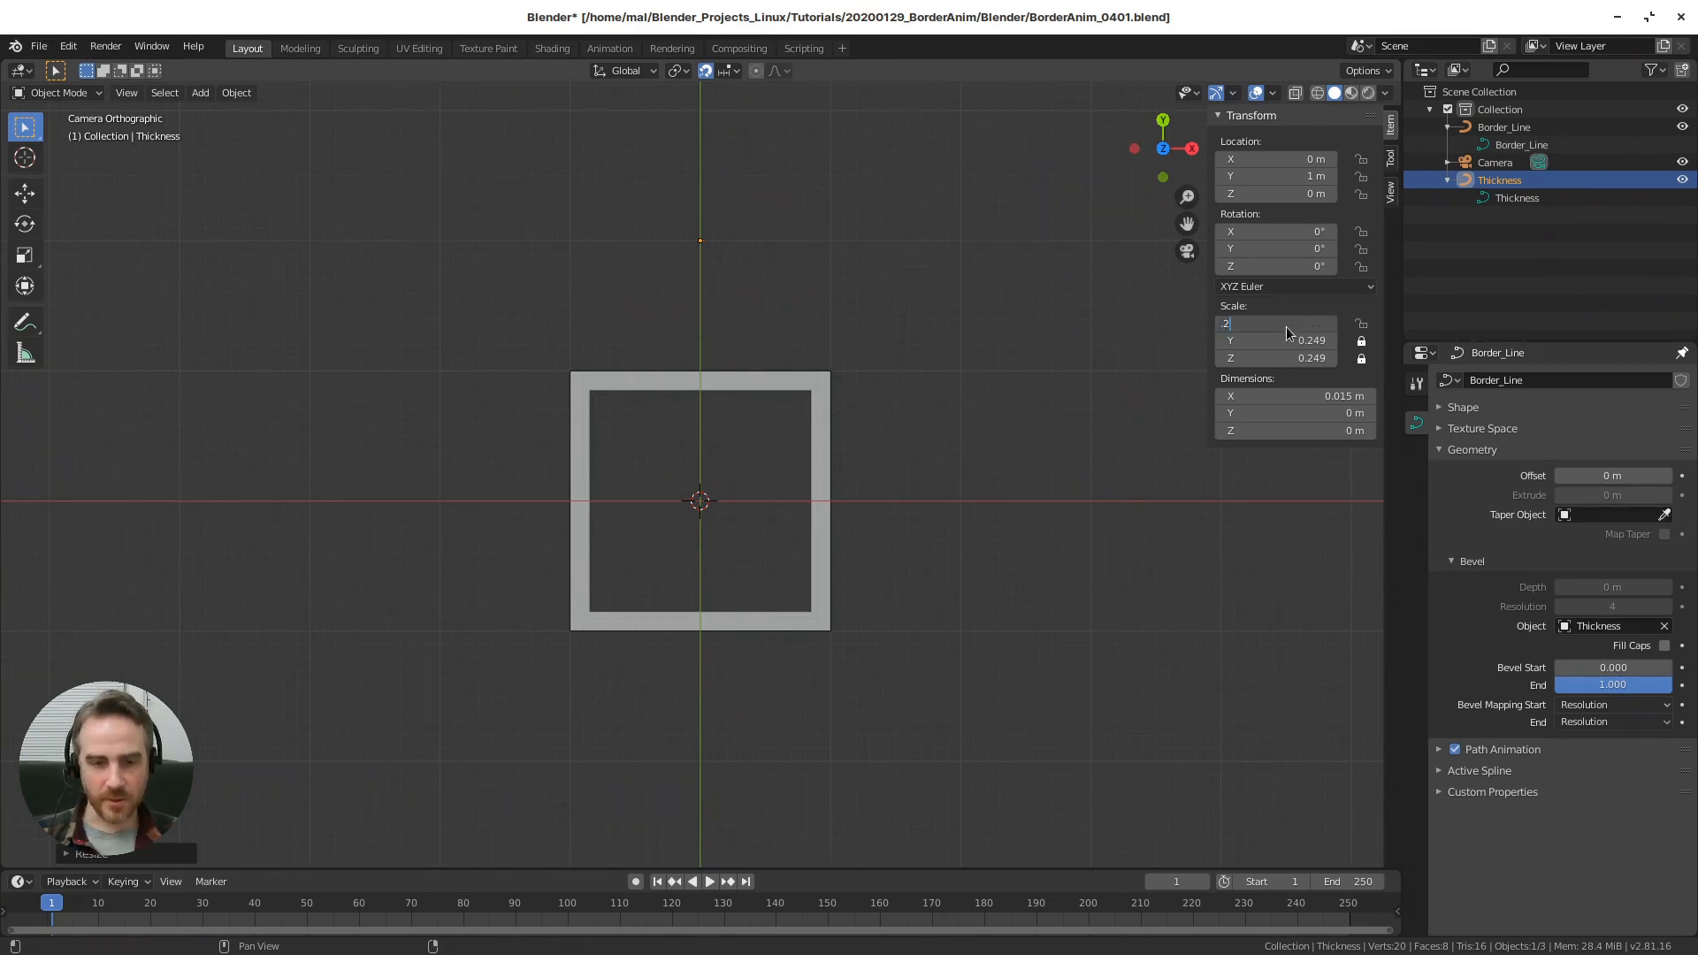
type("2")
key("Return")
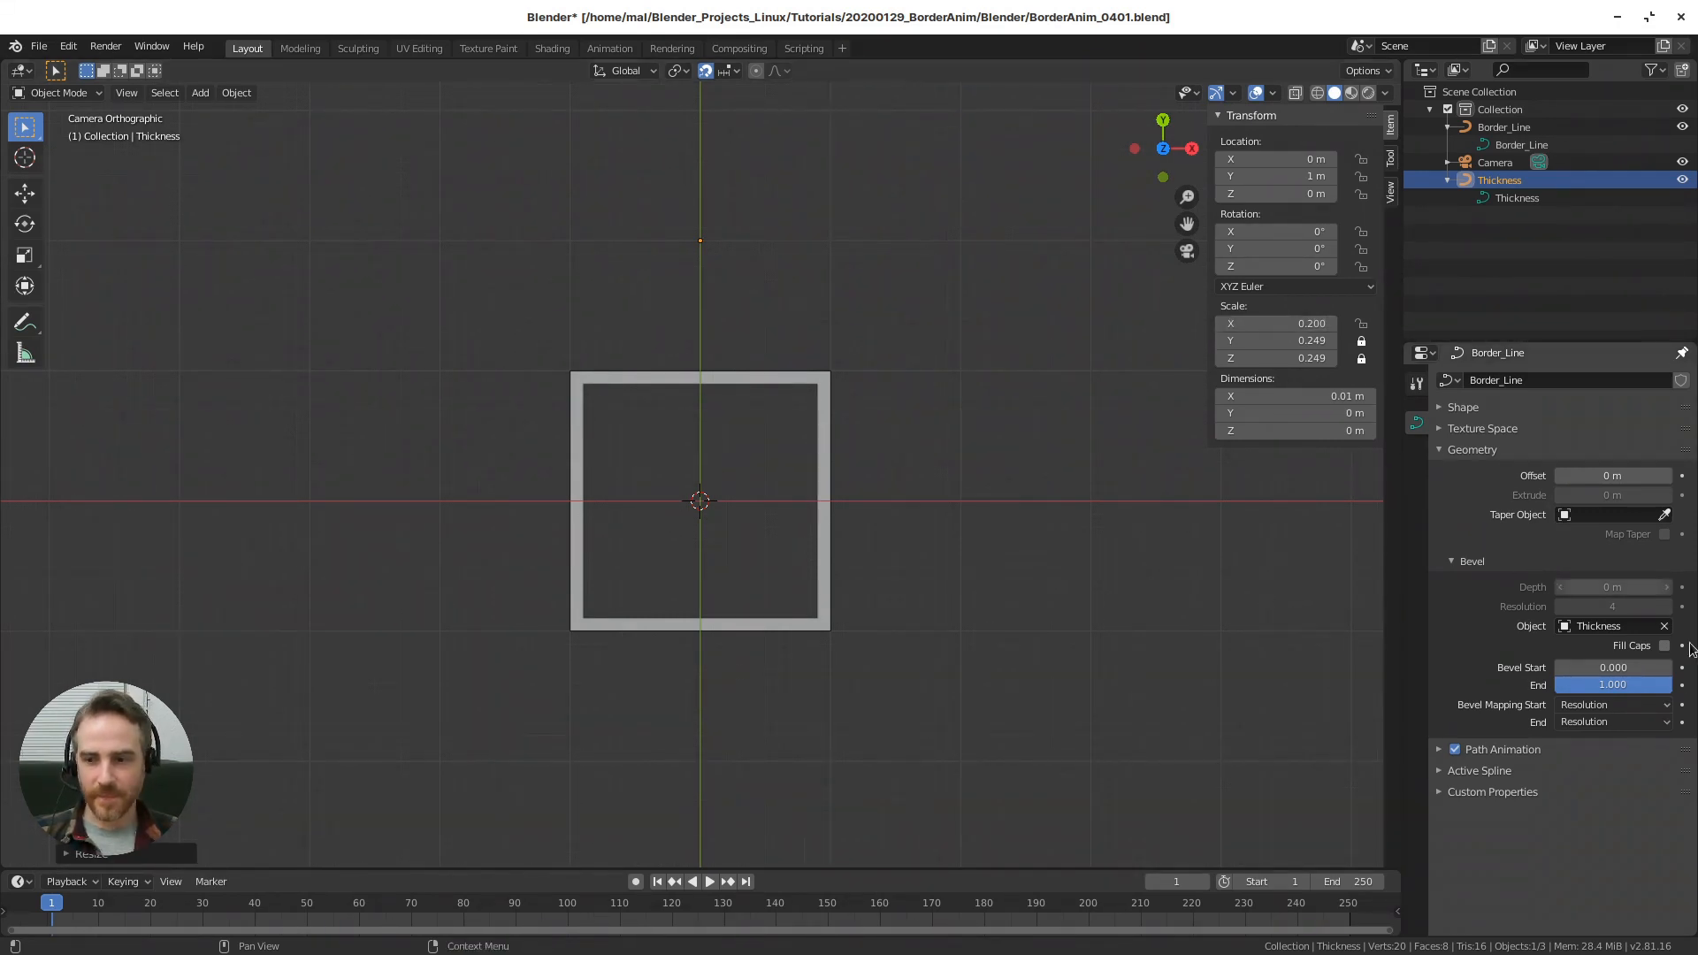
- Test Border_Line's bevel End at partial values such as 0.733, 0.622 and 0.756 around the corners, and return it to 1.000
mouse_move(1669, 684)
left_mouse_down()
mouse_move(1552, 685)
mouse_move(1676, 684)
left_mouse_up()
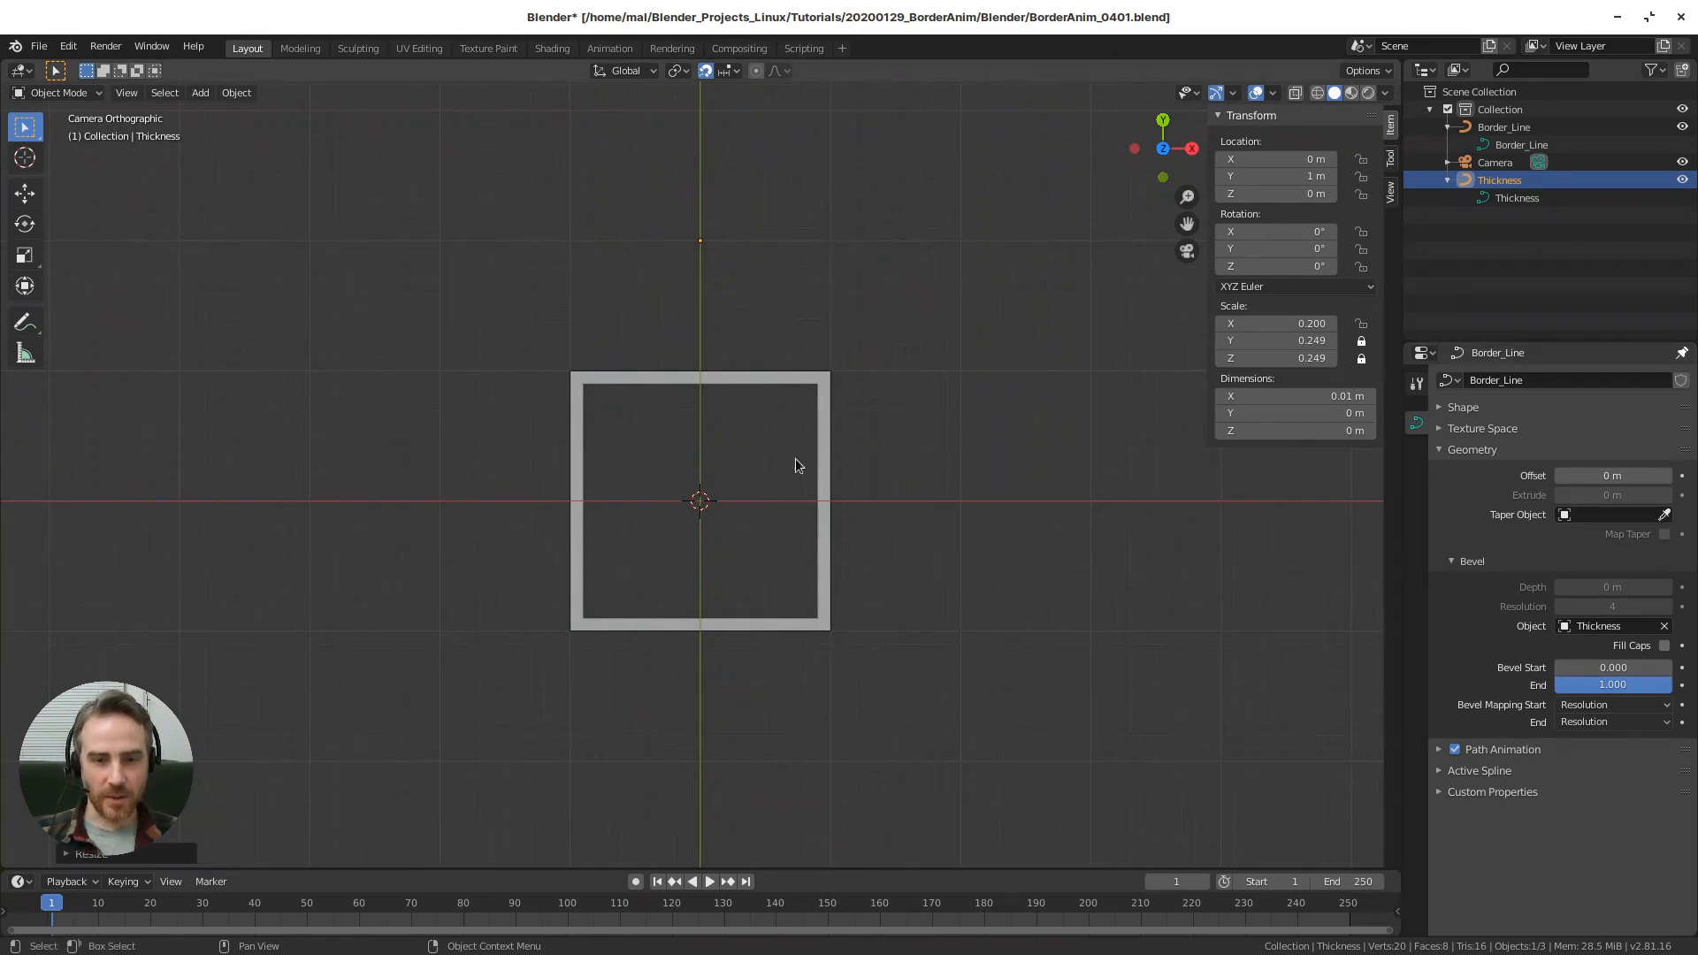
scroll(742, 544, "up", 4)
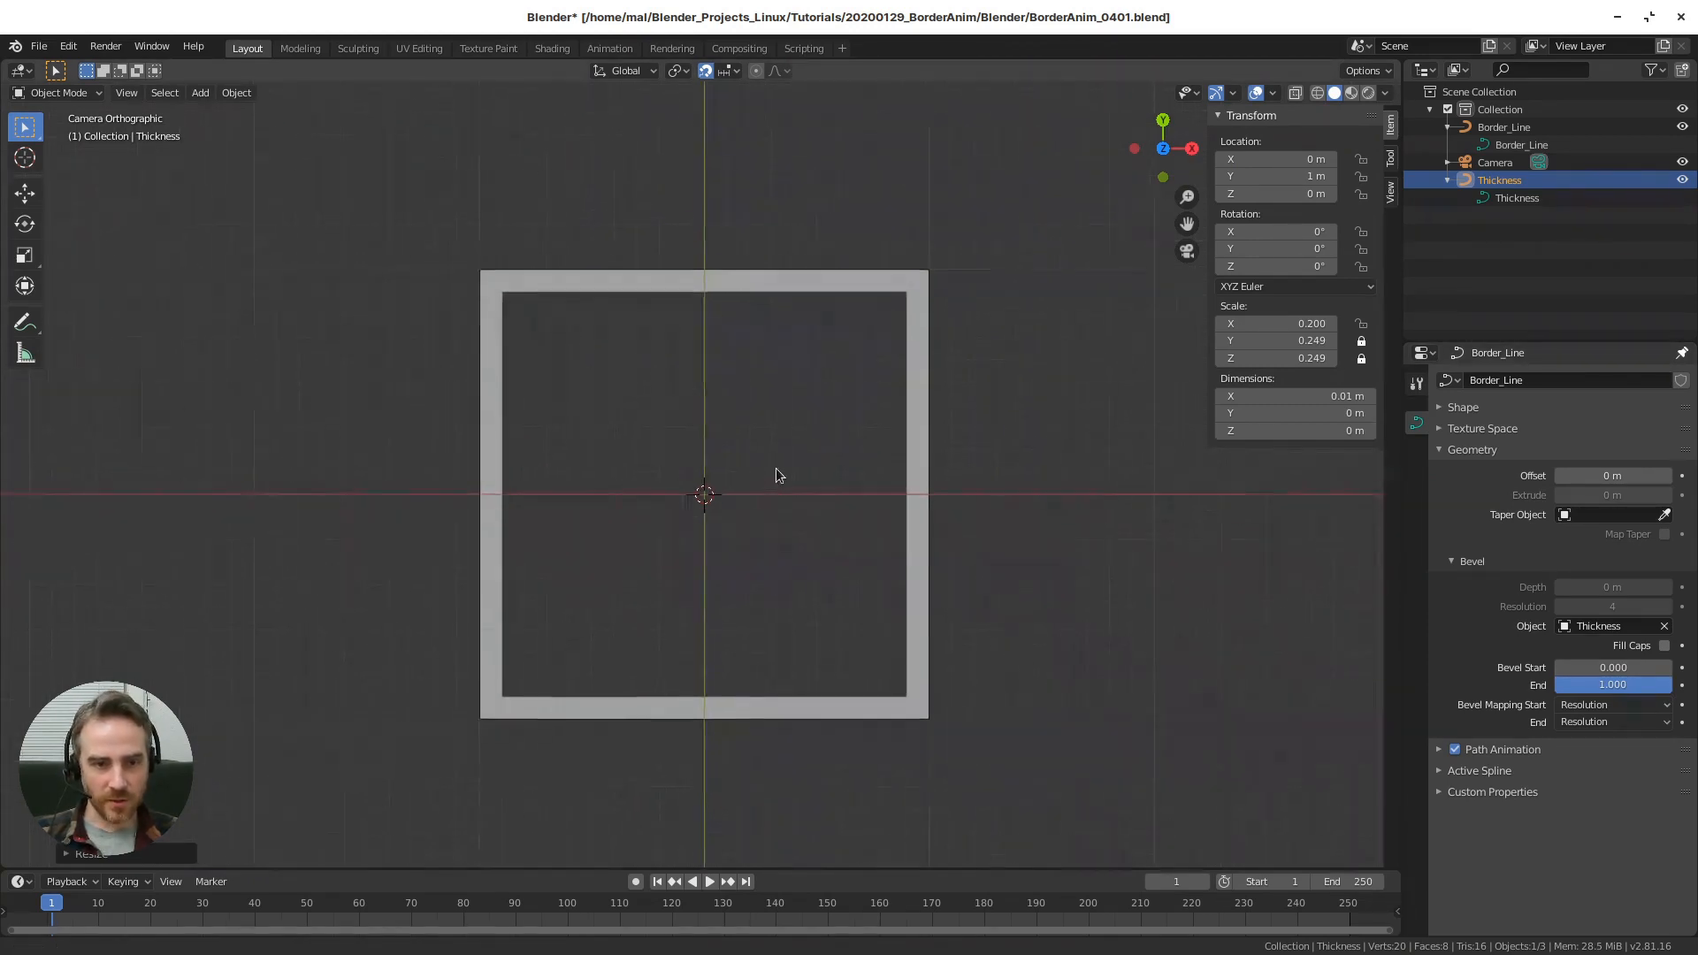
left_click_drag(1612, 684, 1467, 684)
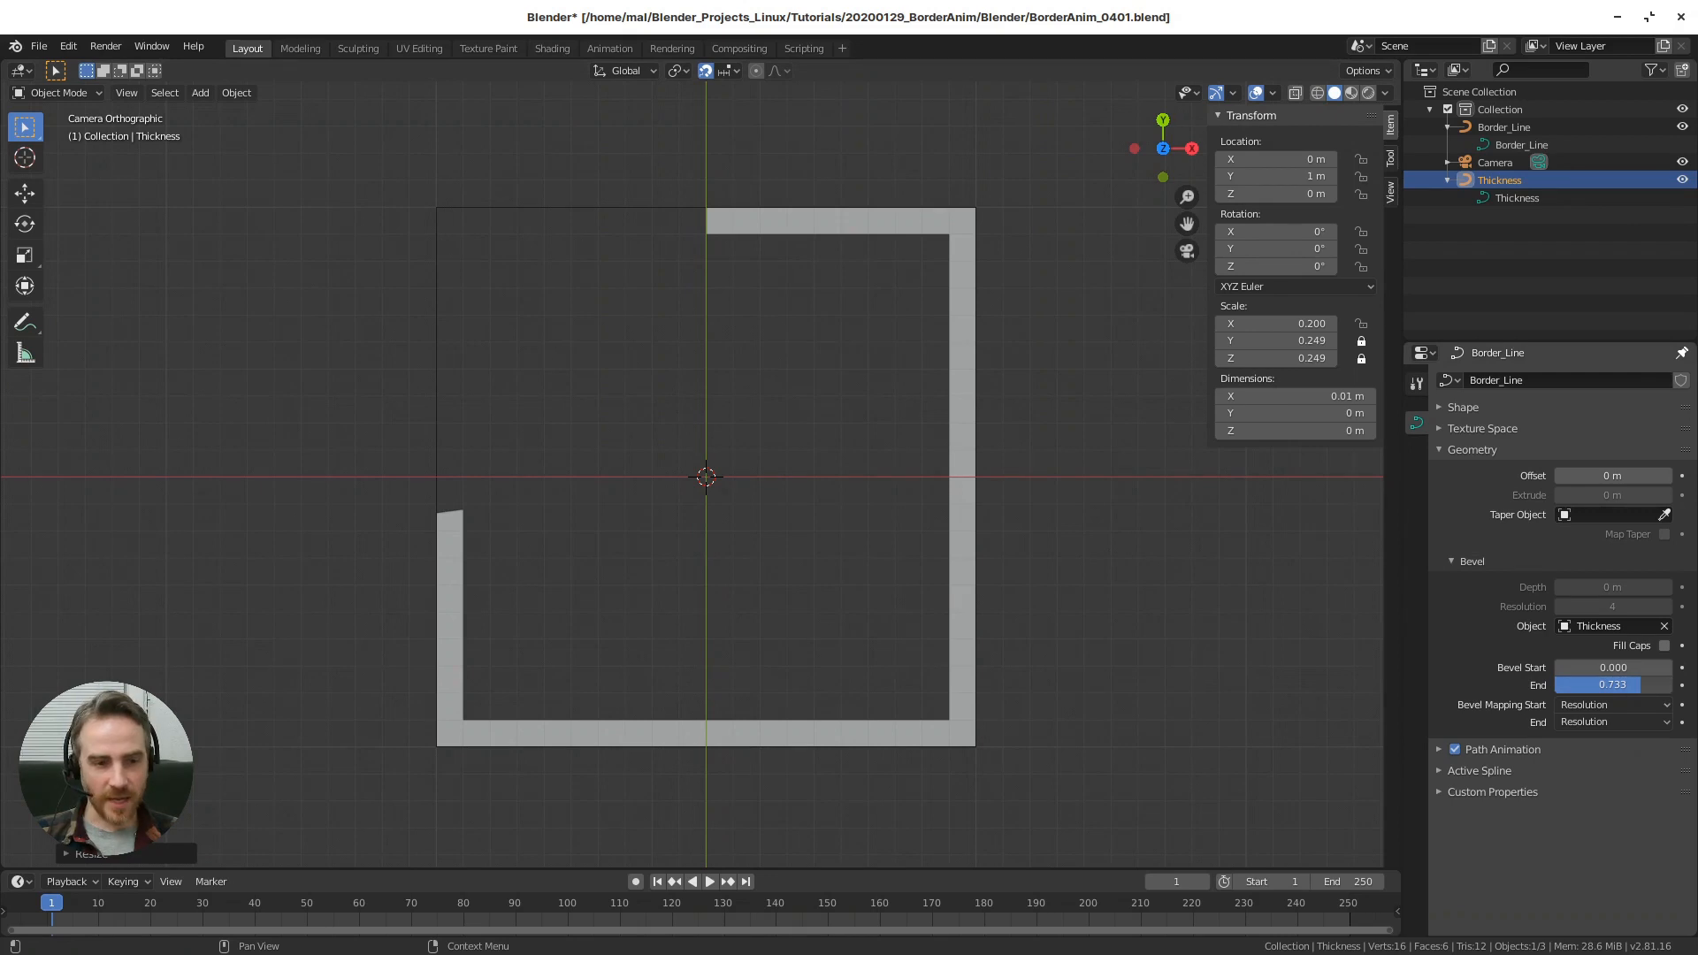
left_click_drag(1640, 685, 1628, 685)
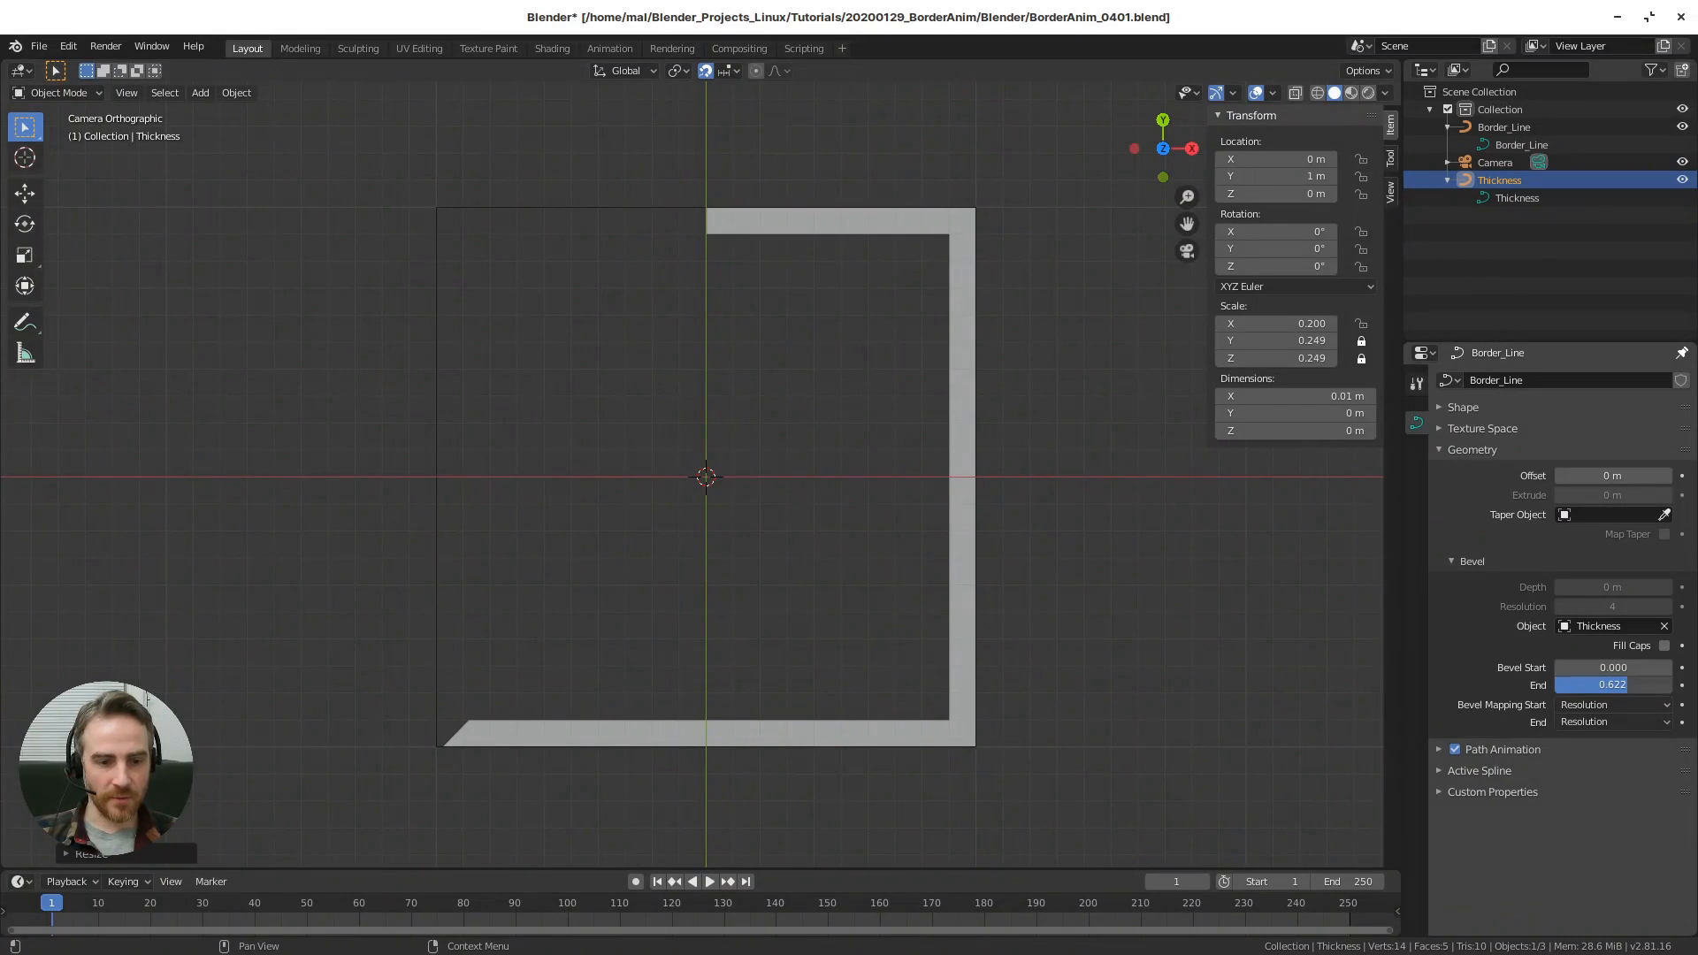
left_click_drag(1628, 685, 1642, 685)
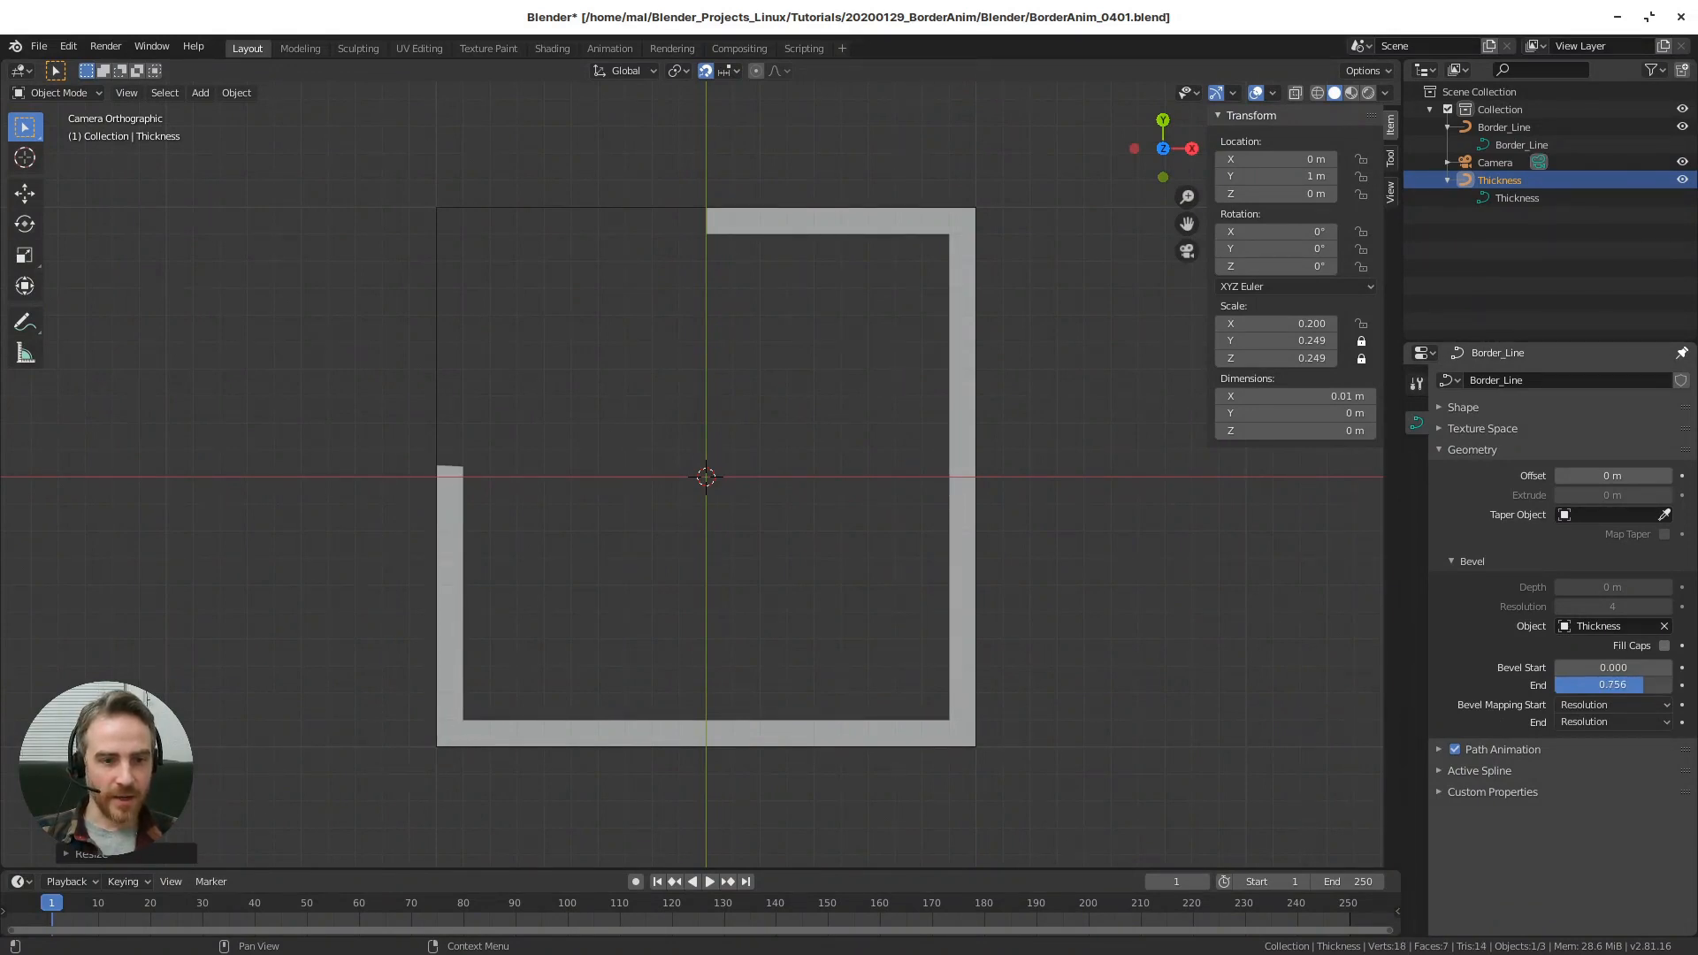
left_click_drag(1642, 685, 1640, 684)
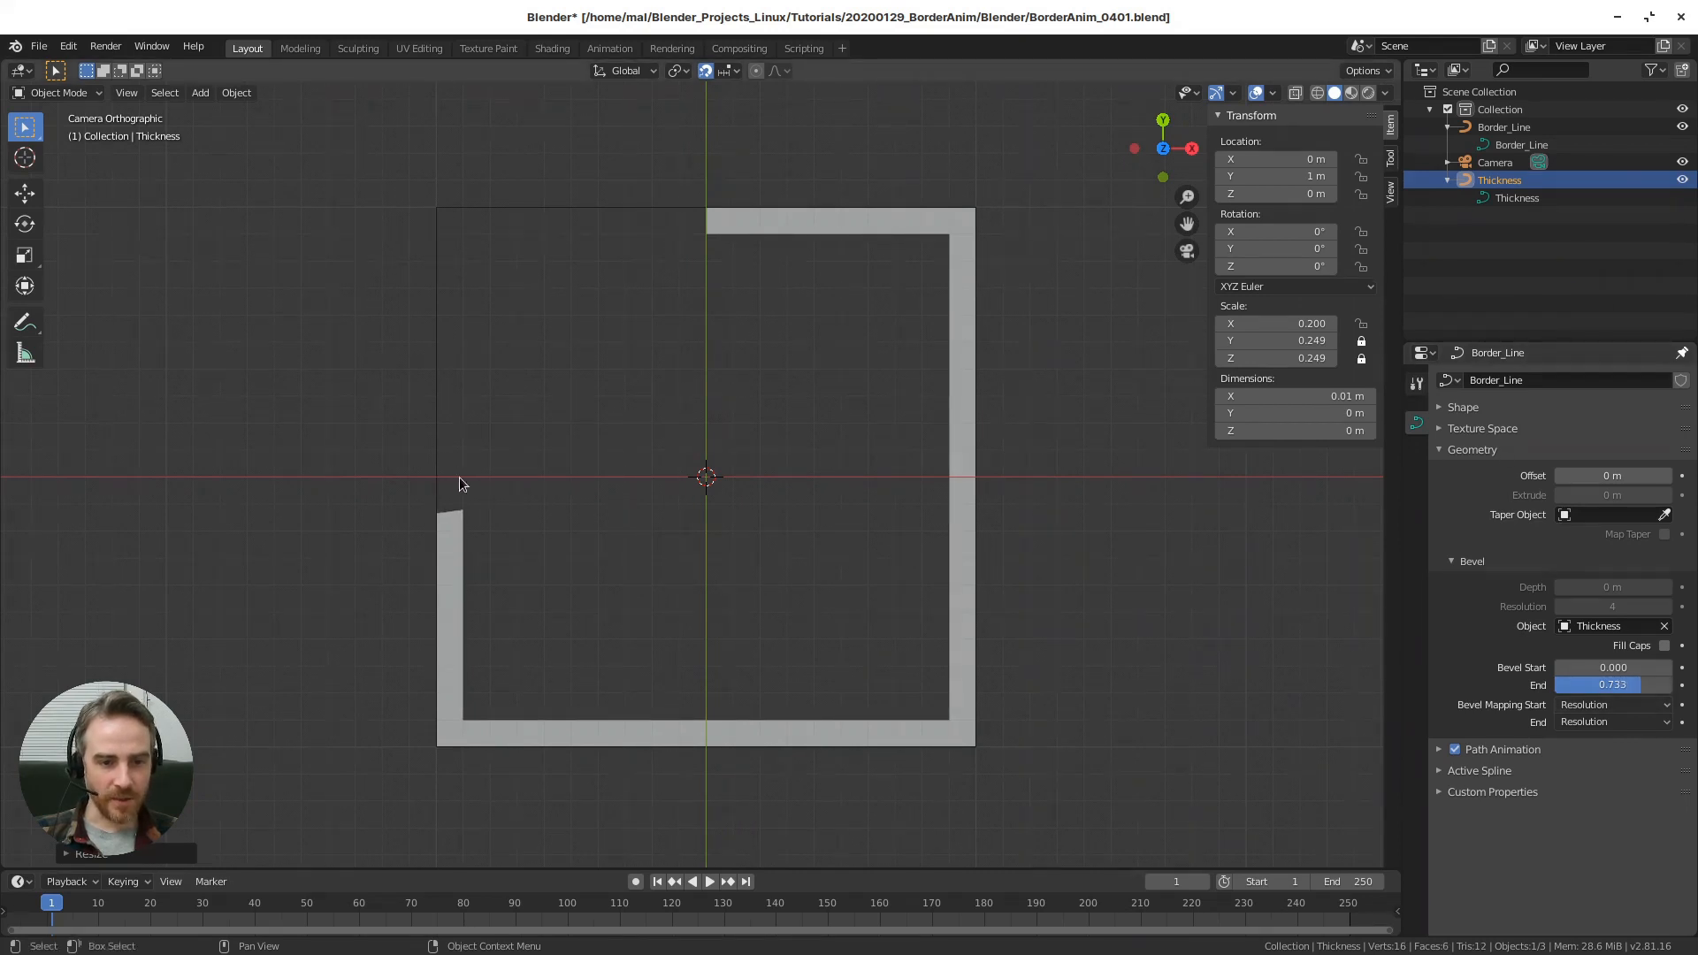
mouse_move(1640, 684)
left_mouse_down()
mouse_move(1669, 685)
mouse_move(1556, 684)
mouse_move(1670, 684)
left_mouse_up()
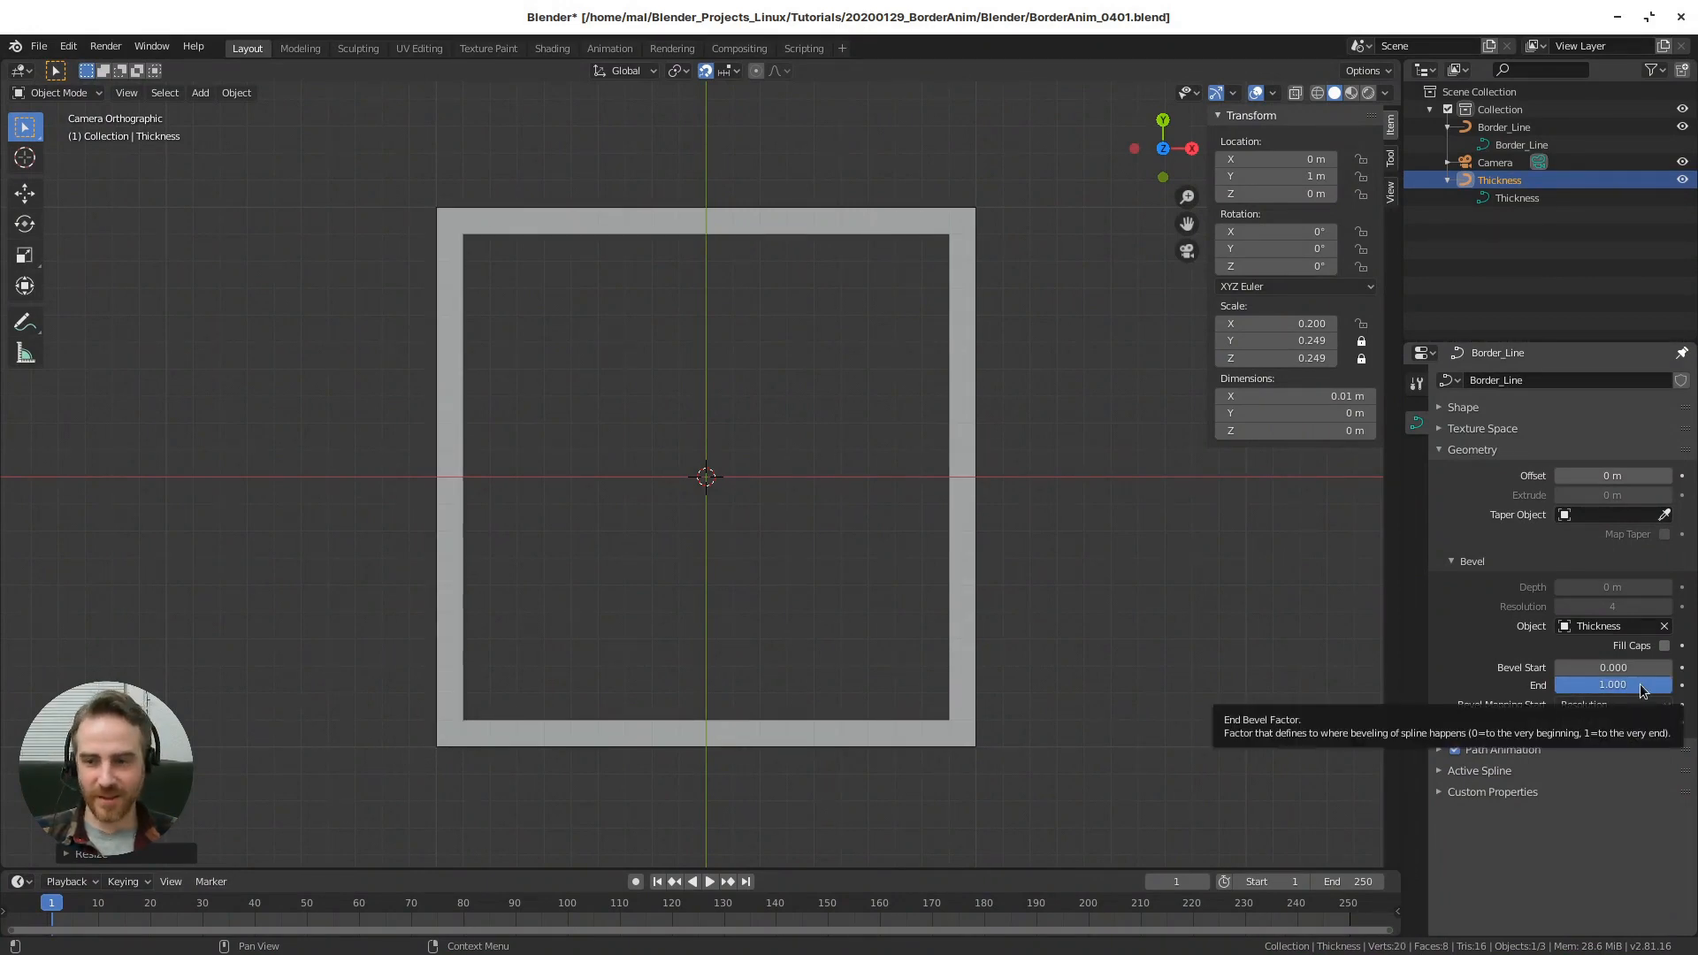
mouse_move(1627, 685)
left_mouse_down()
mouse_move(1595, 685)
mouse_move(1628, 685)
left_mouse_up()
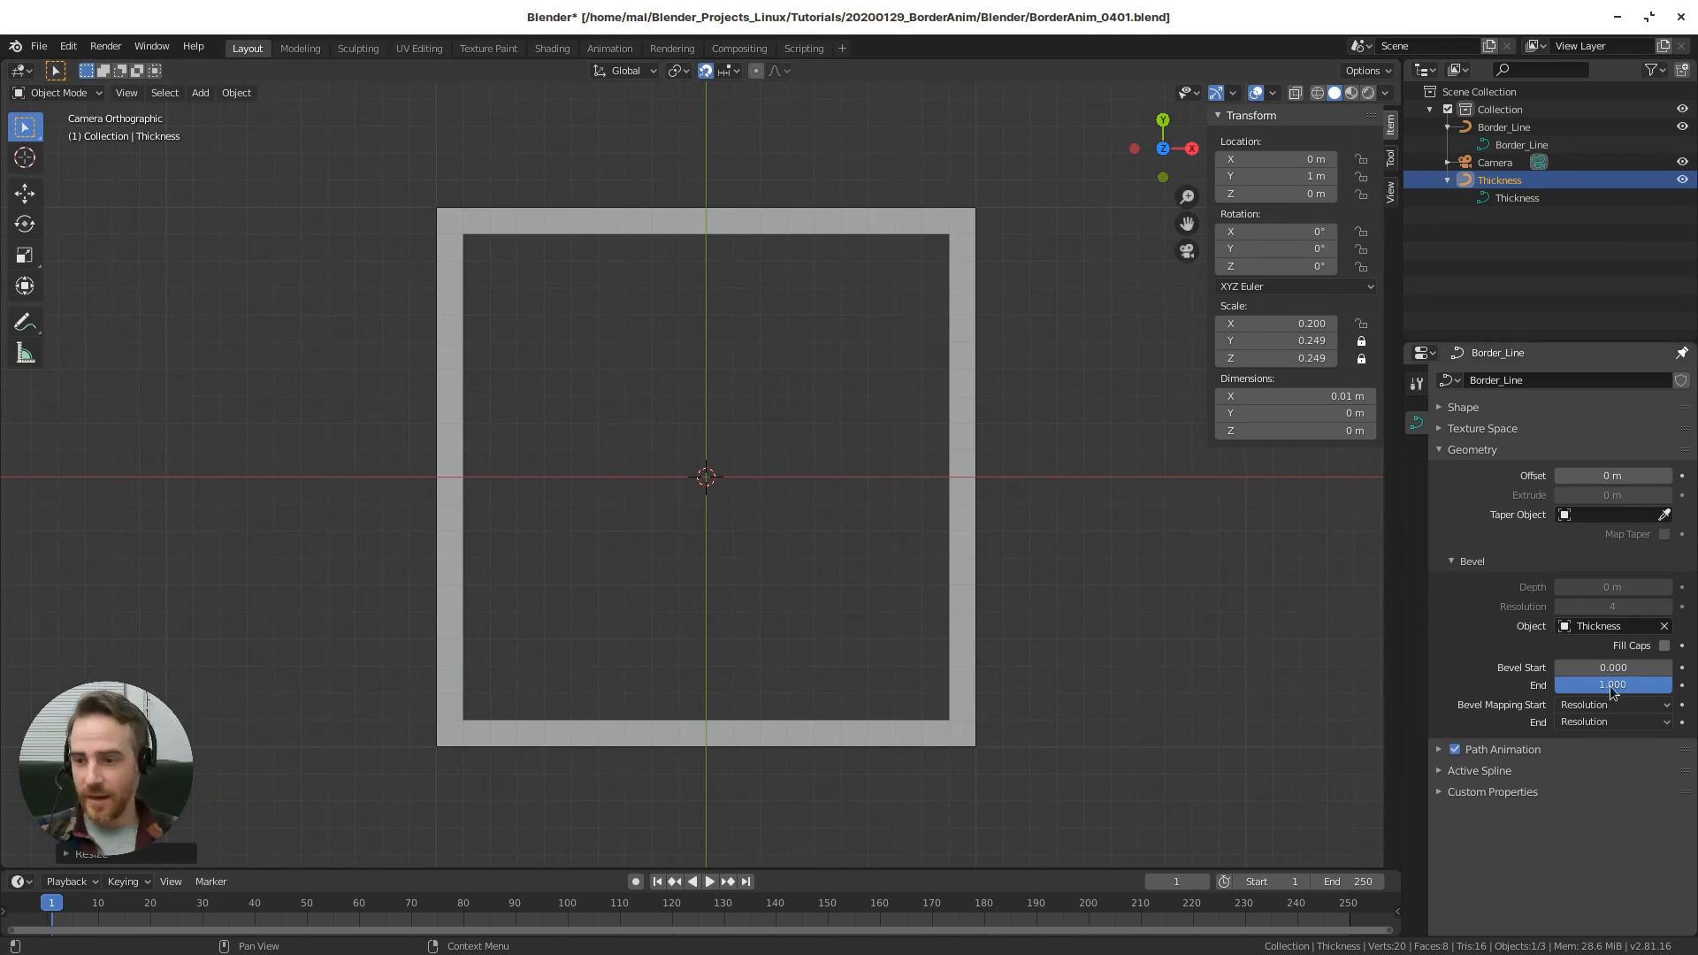
- Set Border_Line's bevel End to 0.000, deselect everything, test about 0.437, and return it to 0.000
left_click_drag(1665, 689, 1550, 688)
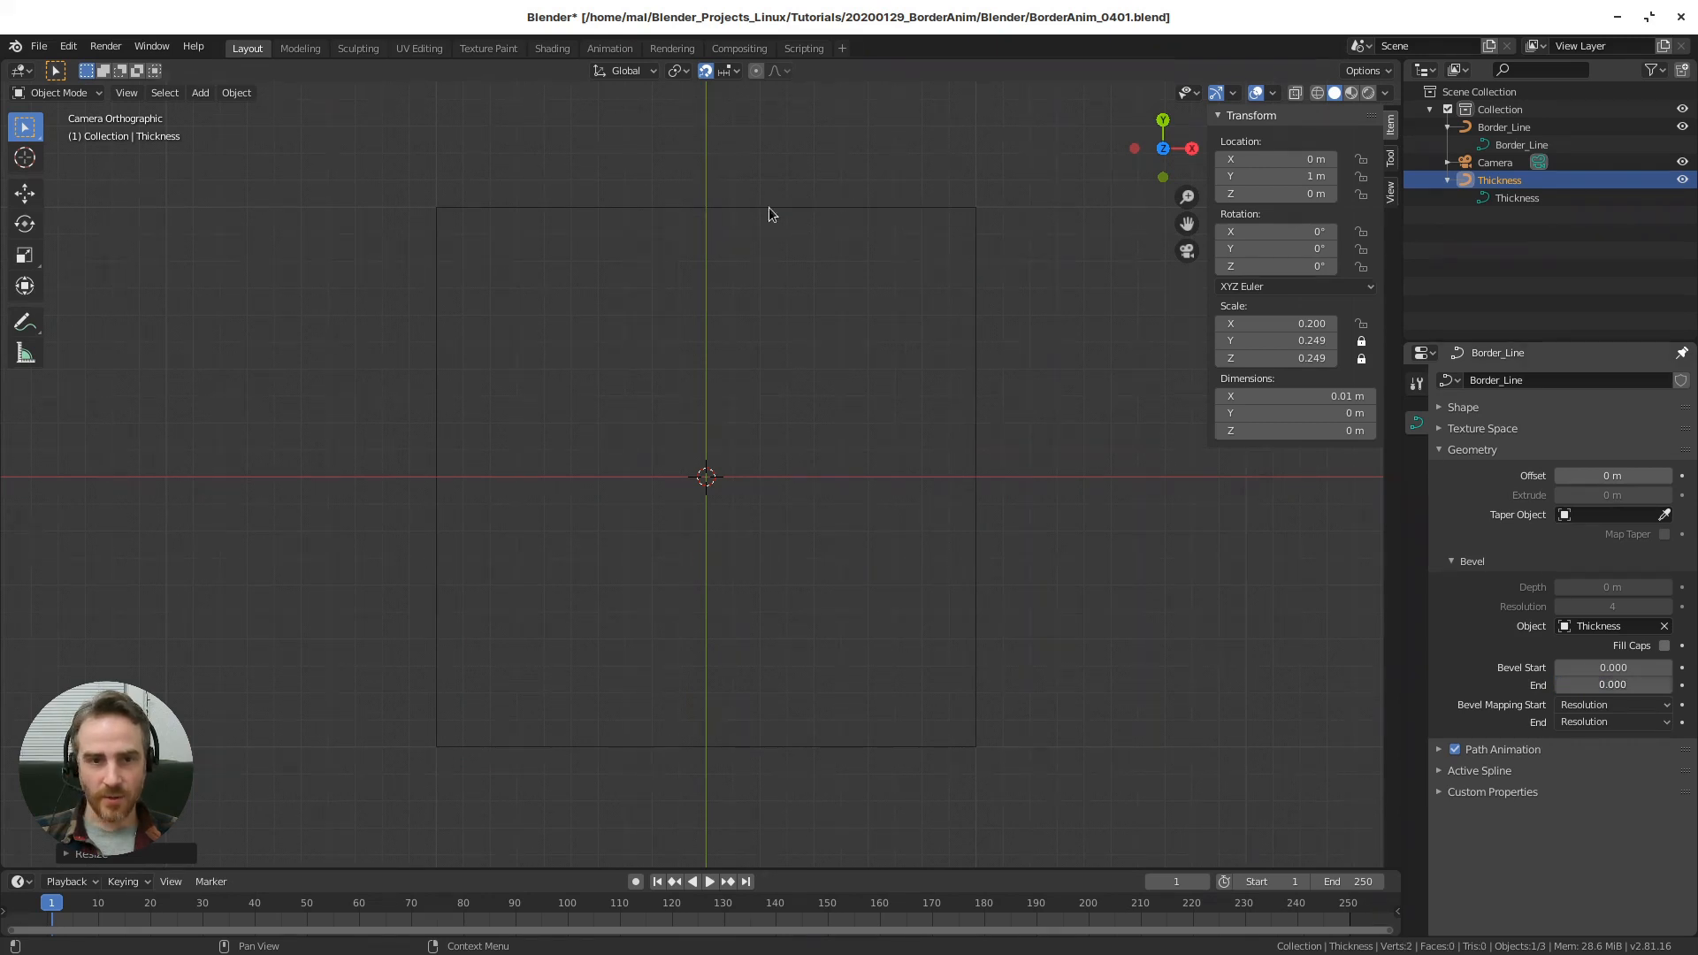
left_click_drag(874, 247, 658, 176)
left_click_drag(552, 398, 884, 591)
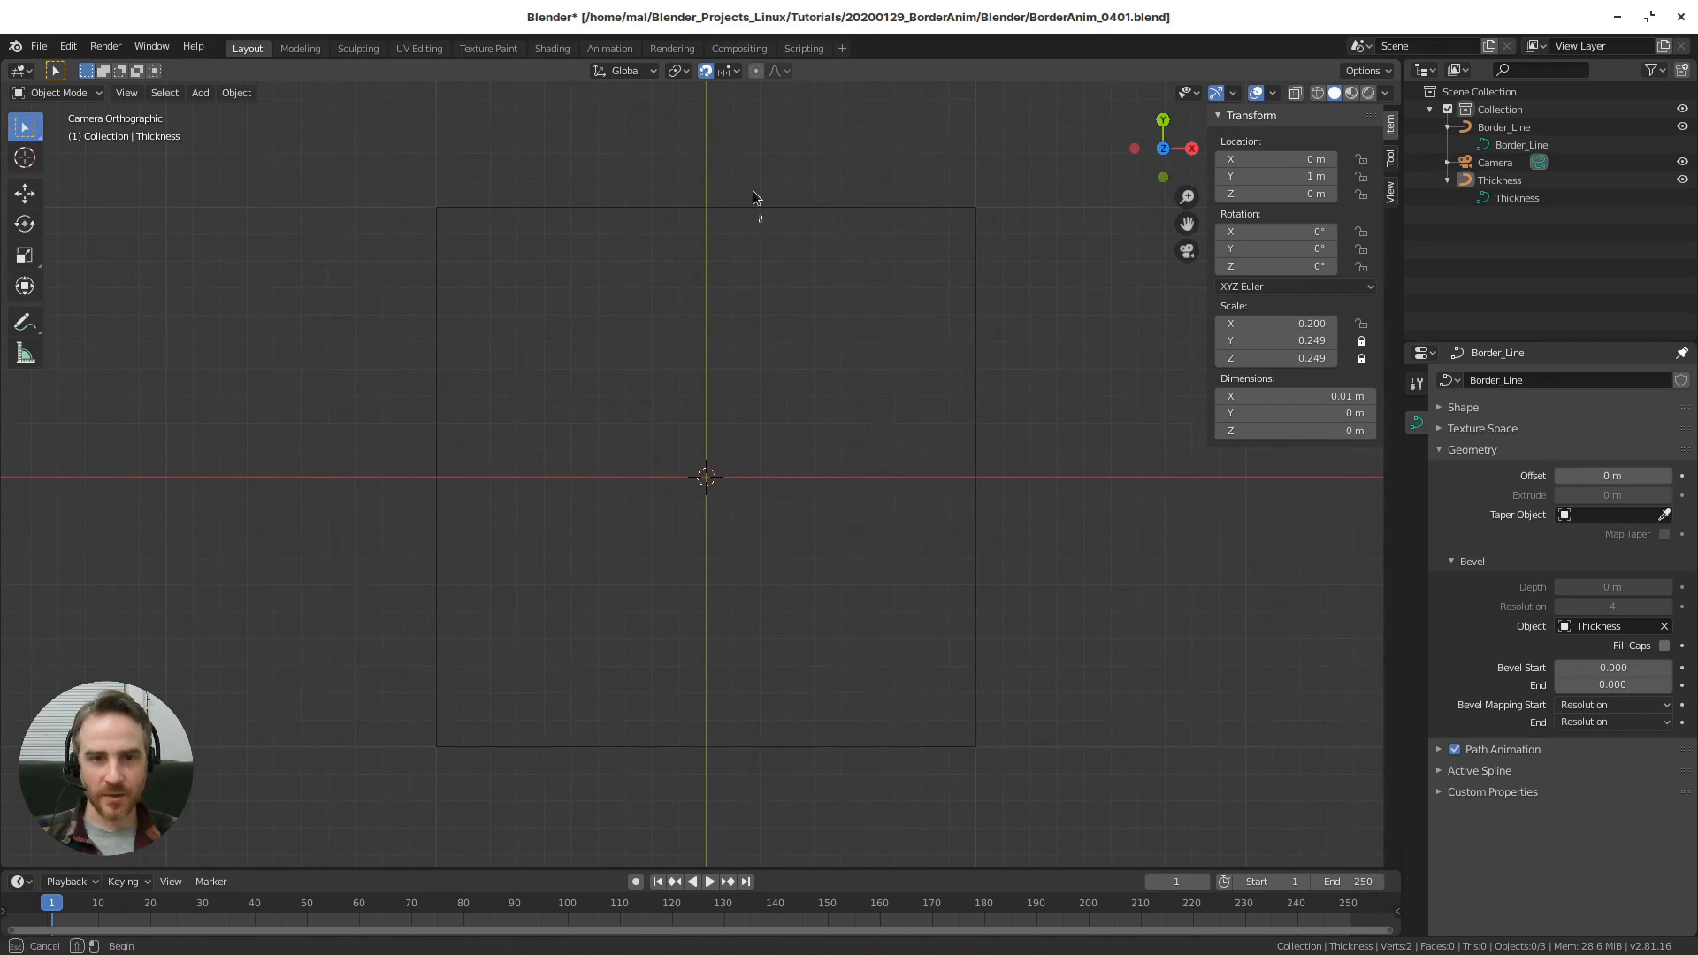
mouse_move(926, 201)
left_mouse_down()
mouse_move(967, 193)
mouse_move(992, 265)
left_mouse_up()
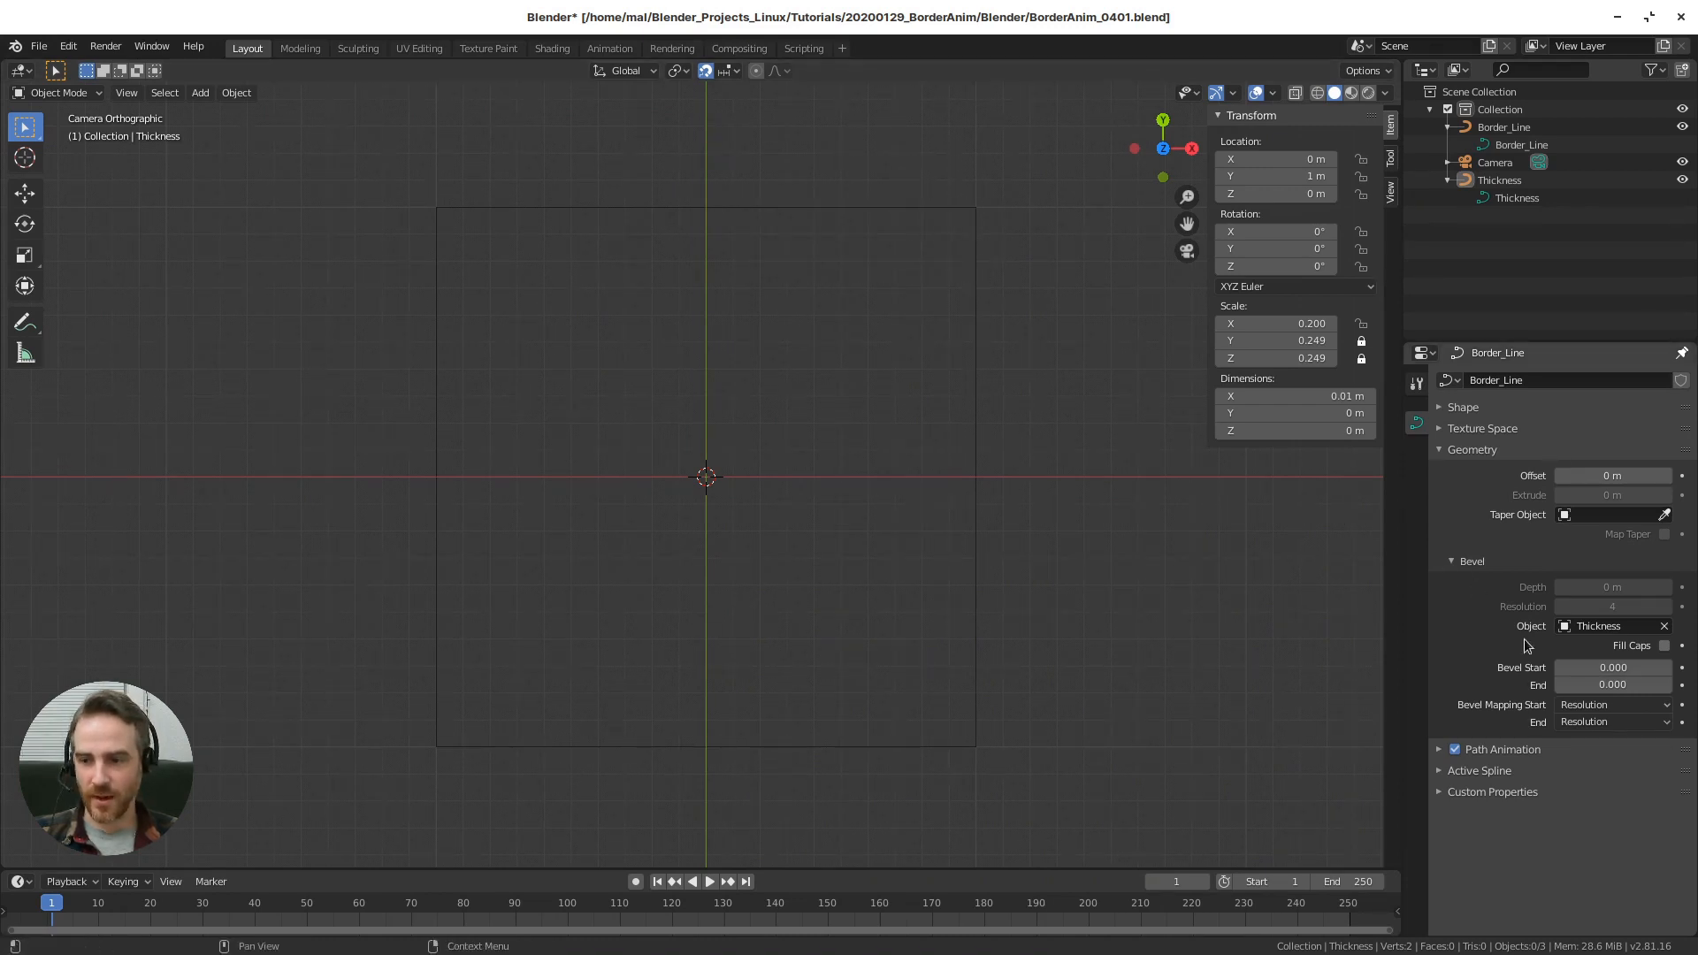
left_click_drag(1592, 685, 1627, 684)
left_click(961, 255)
left_click(1070, 335)
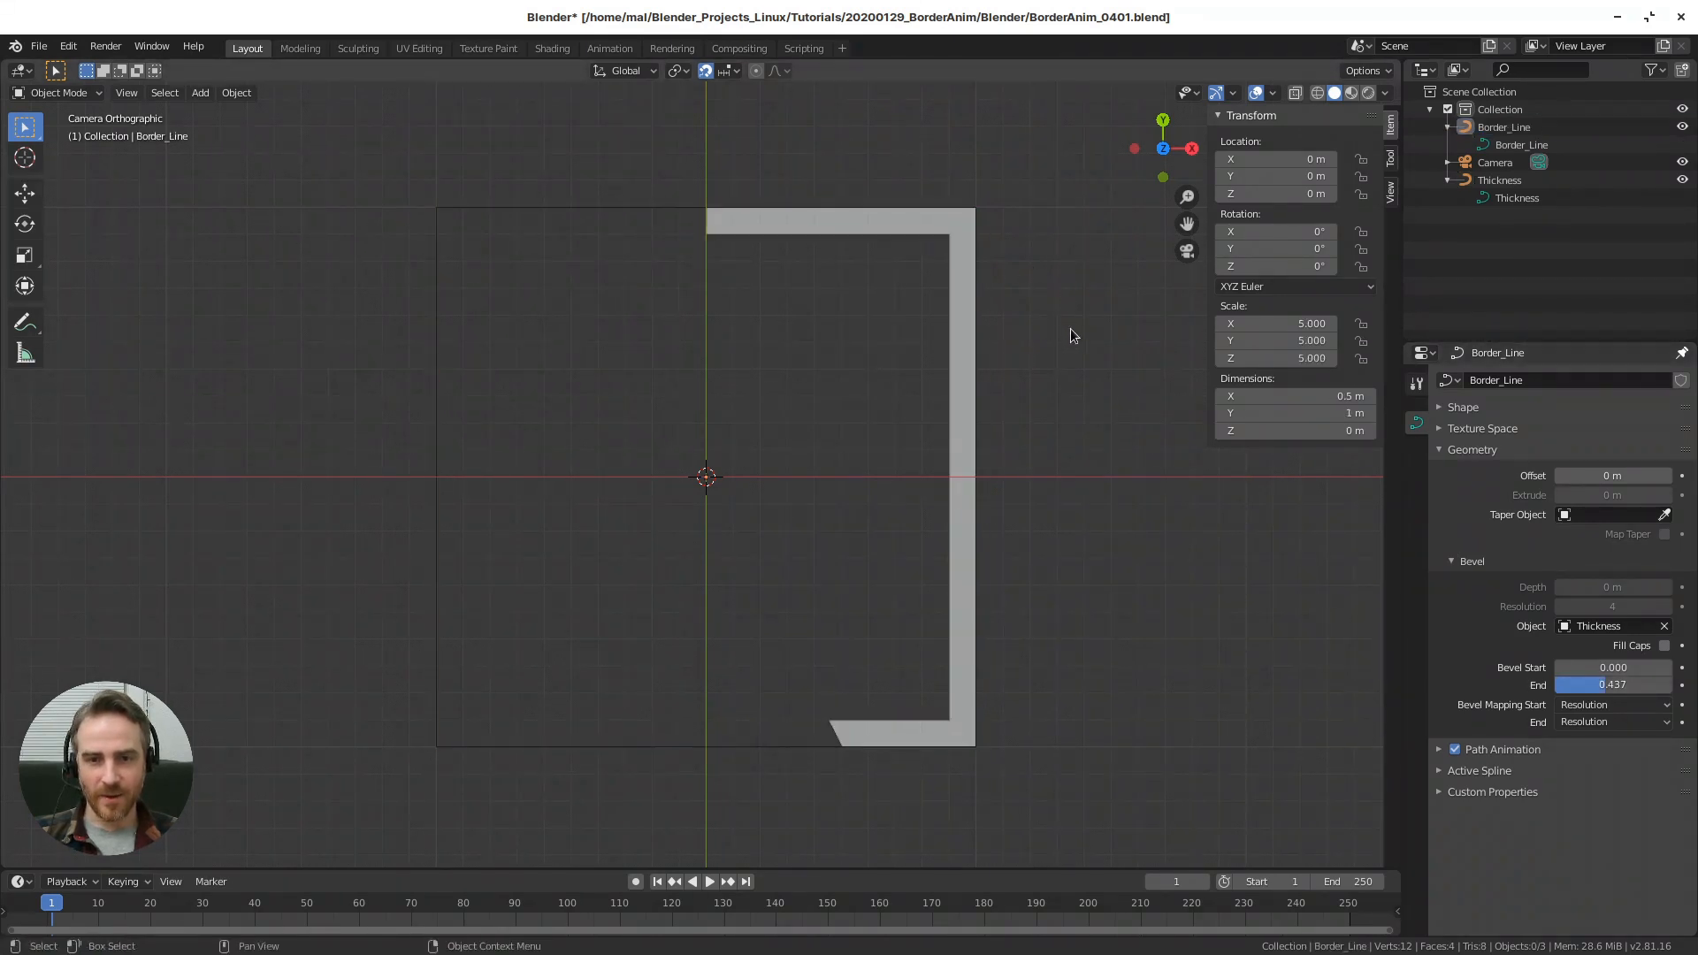
left_click_drag(1612, 684, 1574, 684)
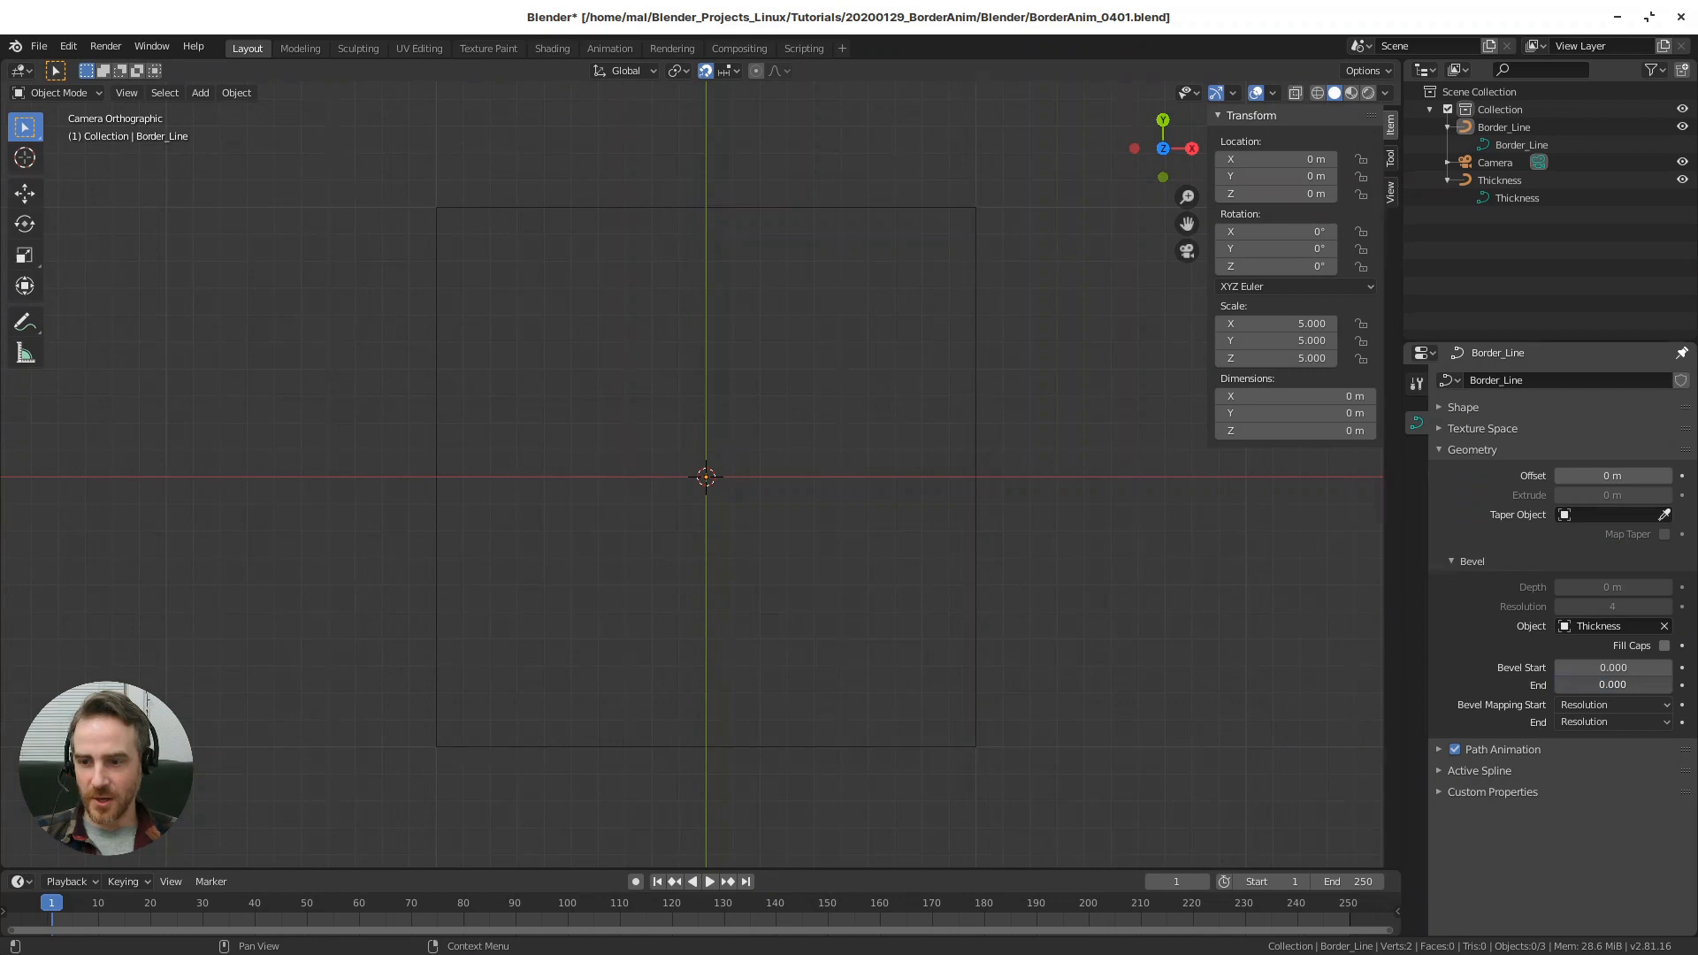
- Put the Border_Line curve into Edit Mode and hide the transform values and viewport gizmos
left_click(1508, 129)
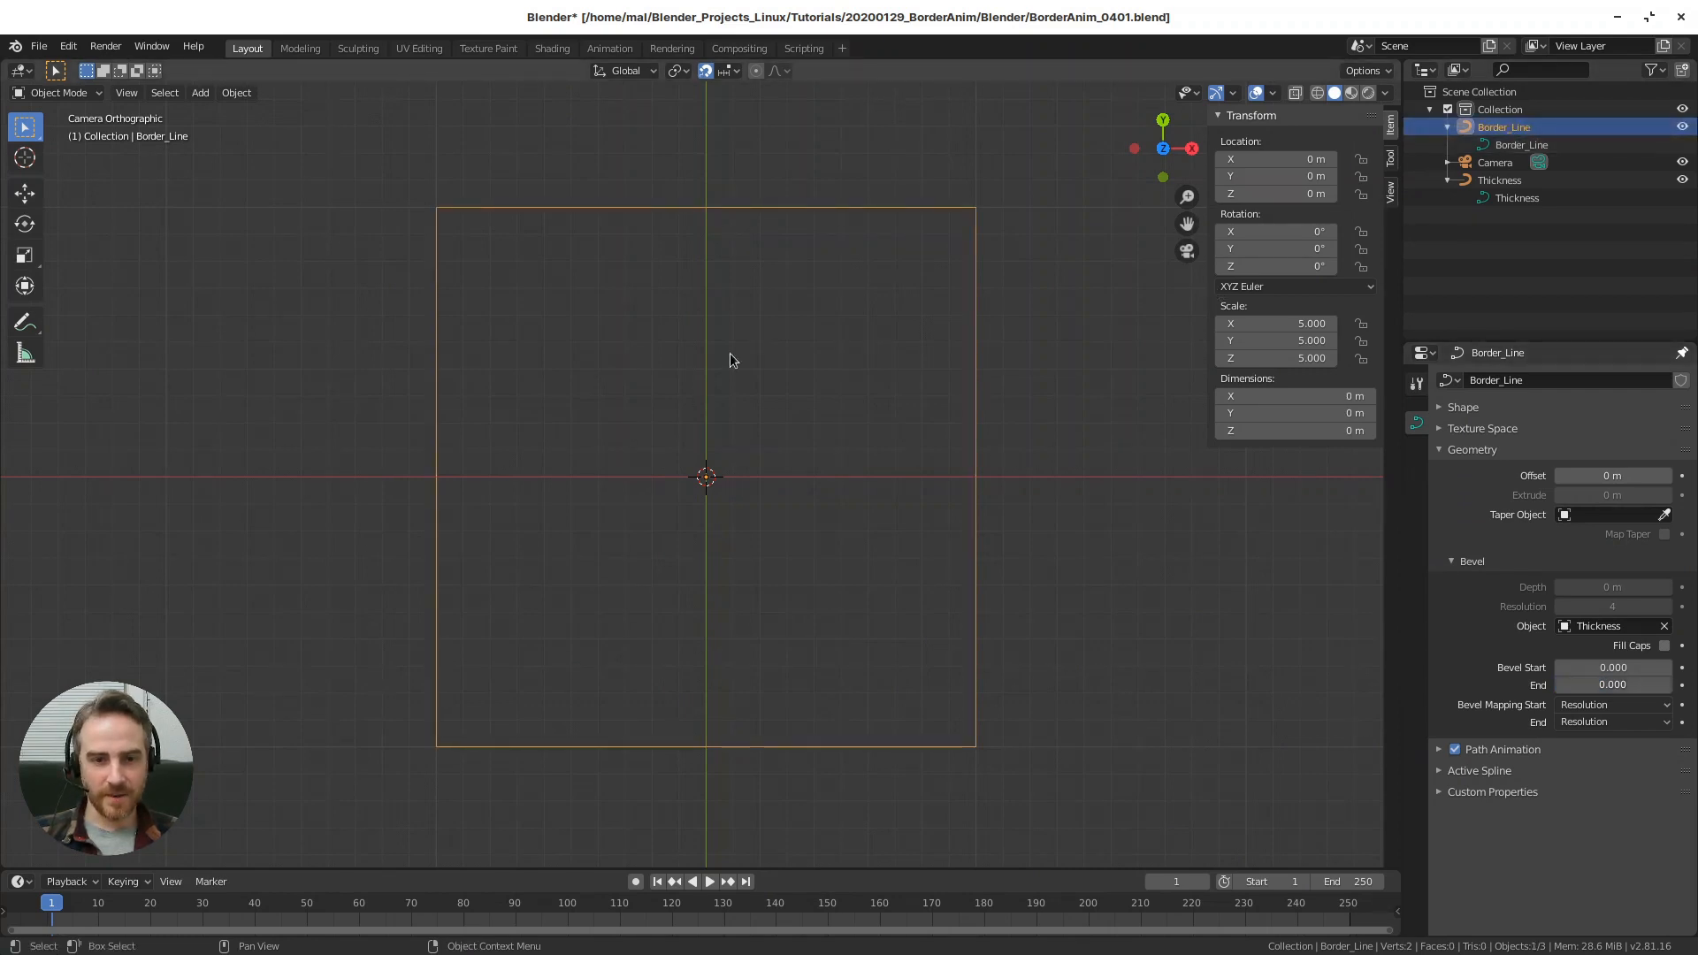
key("Tab")
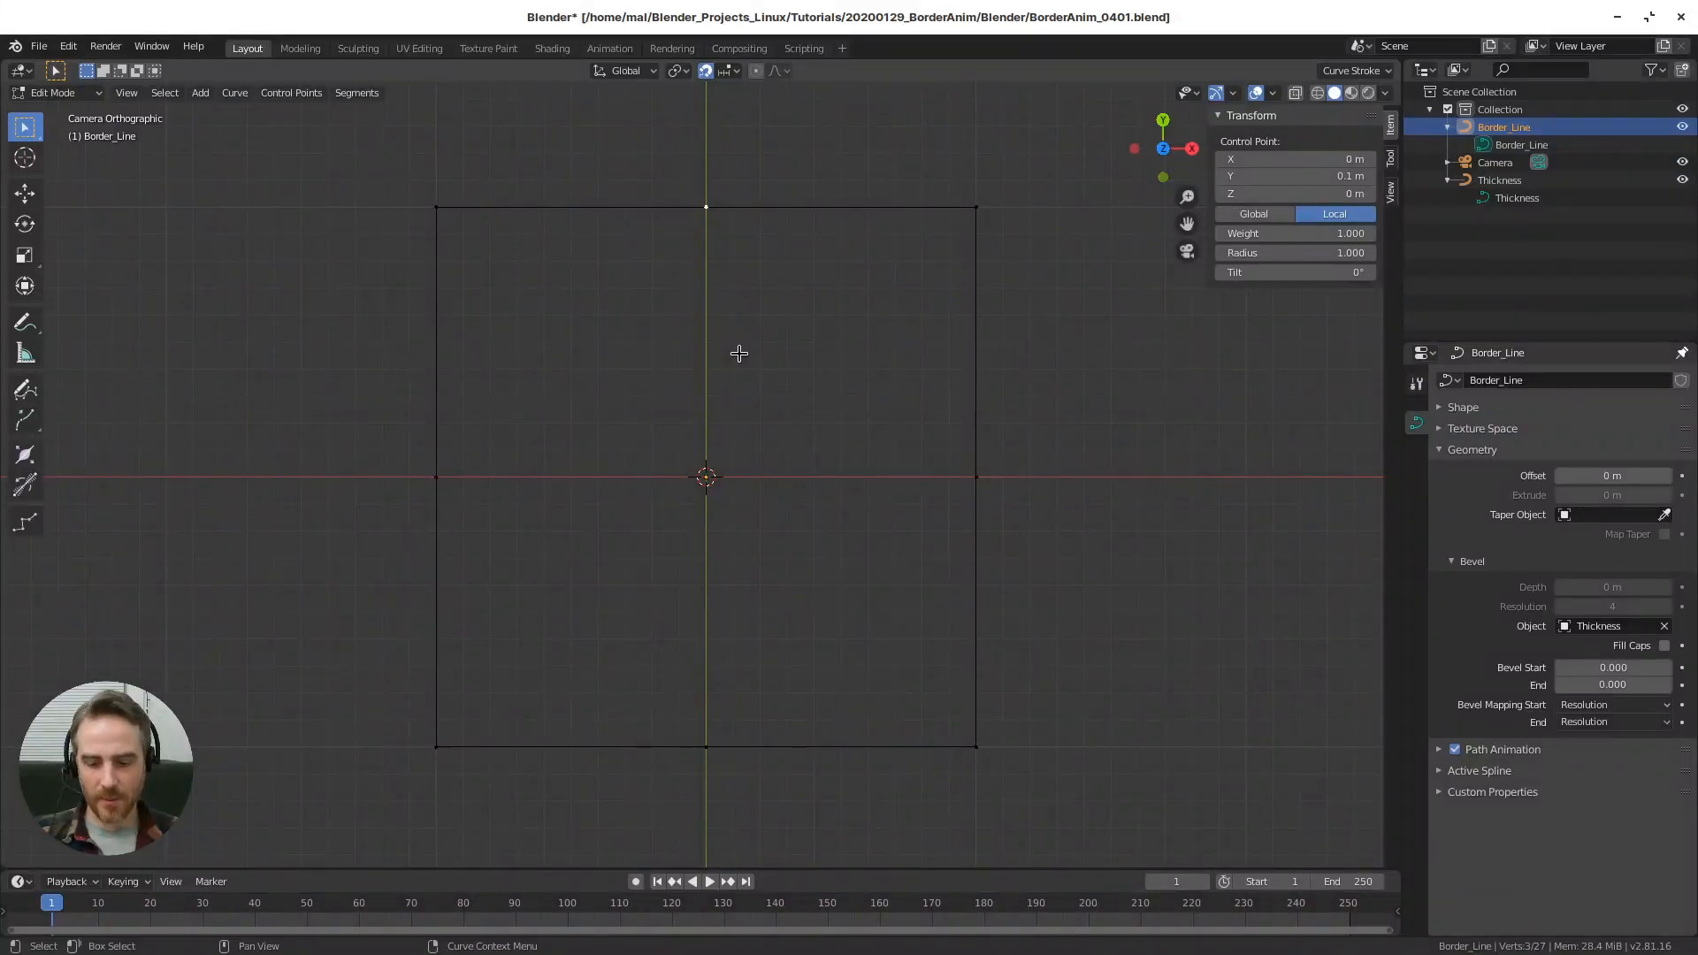
key("n")
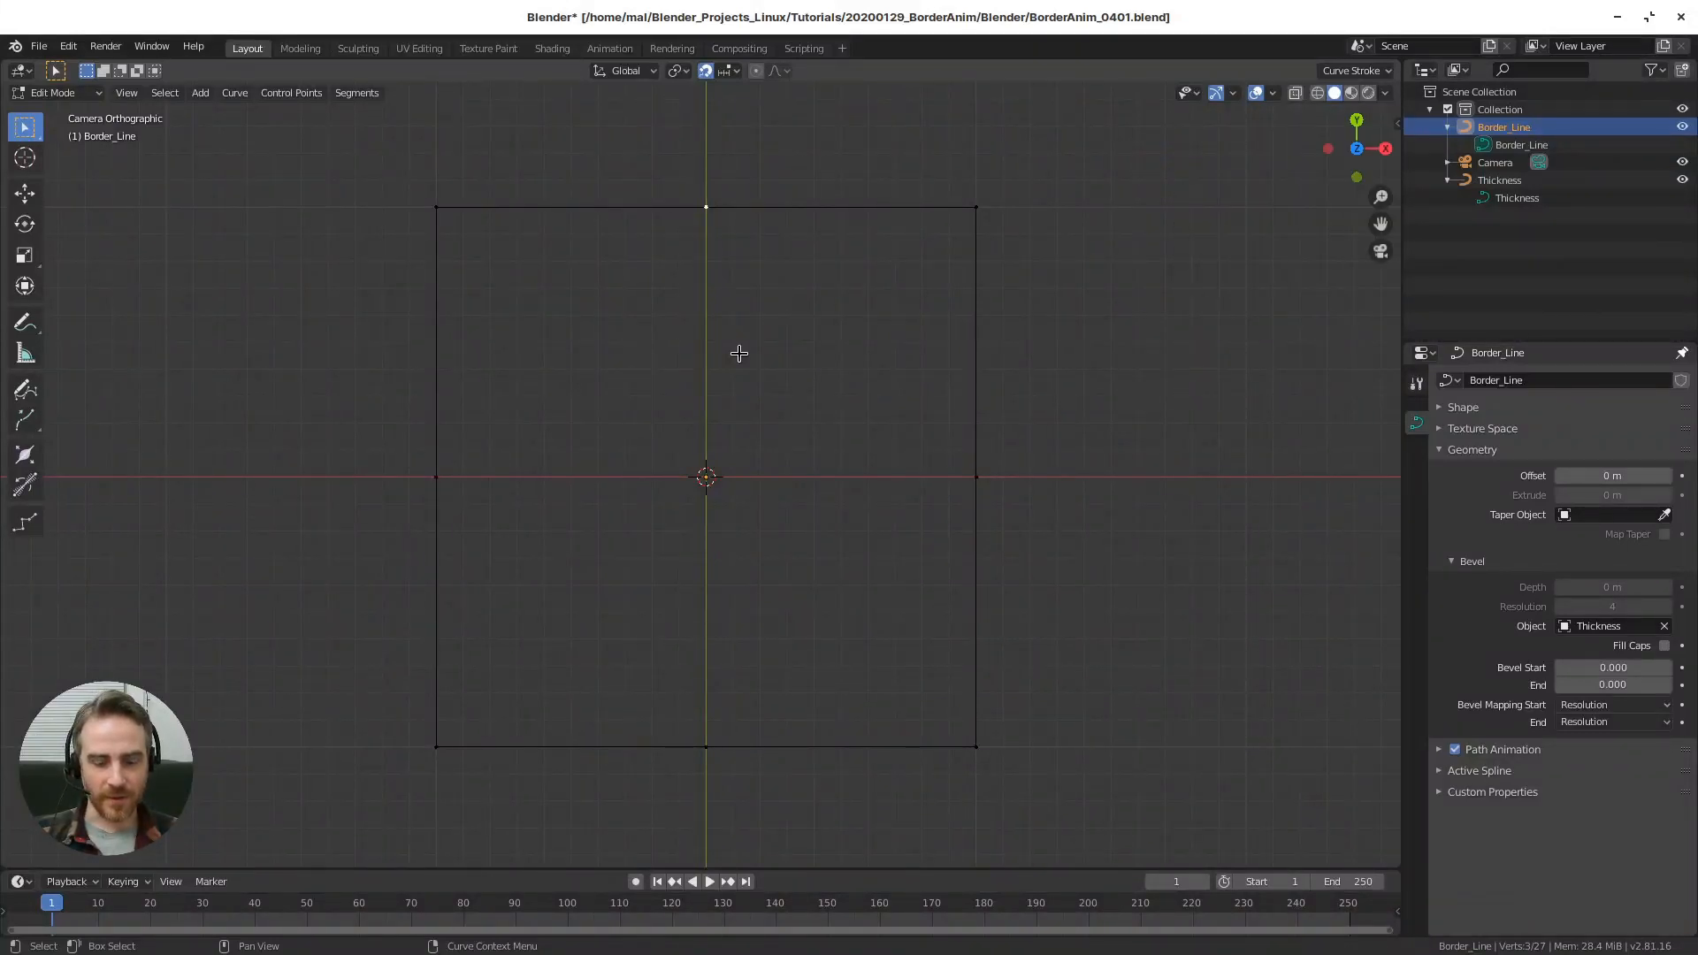
left_click(1235, 95)
left_click(1235, 95)
left_click(1216, 94)
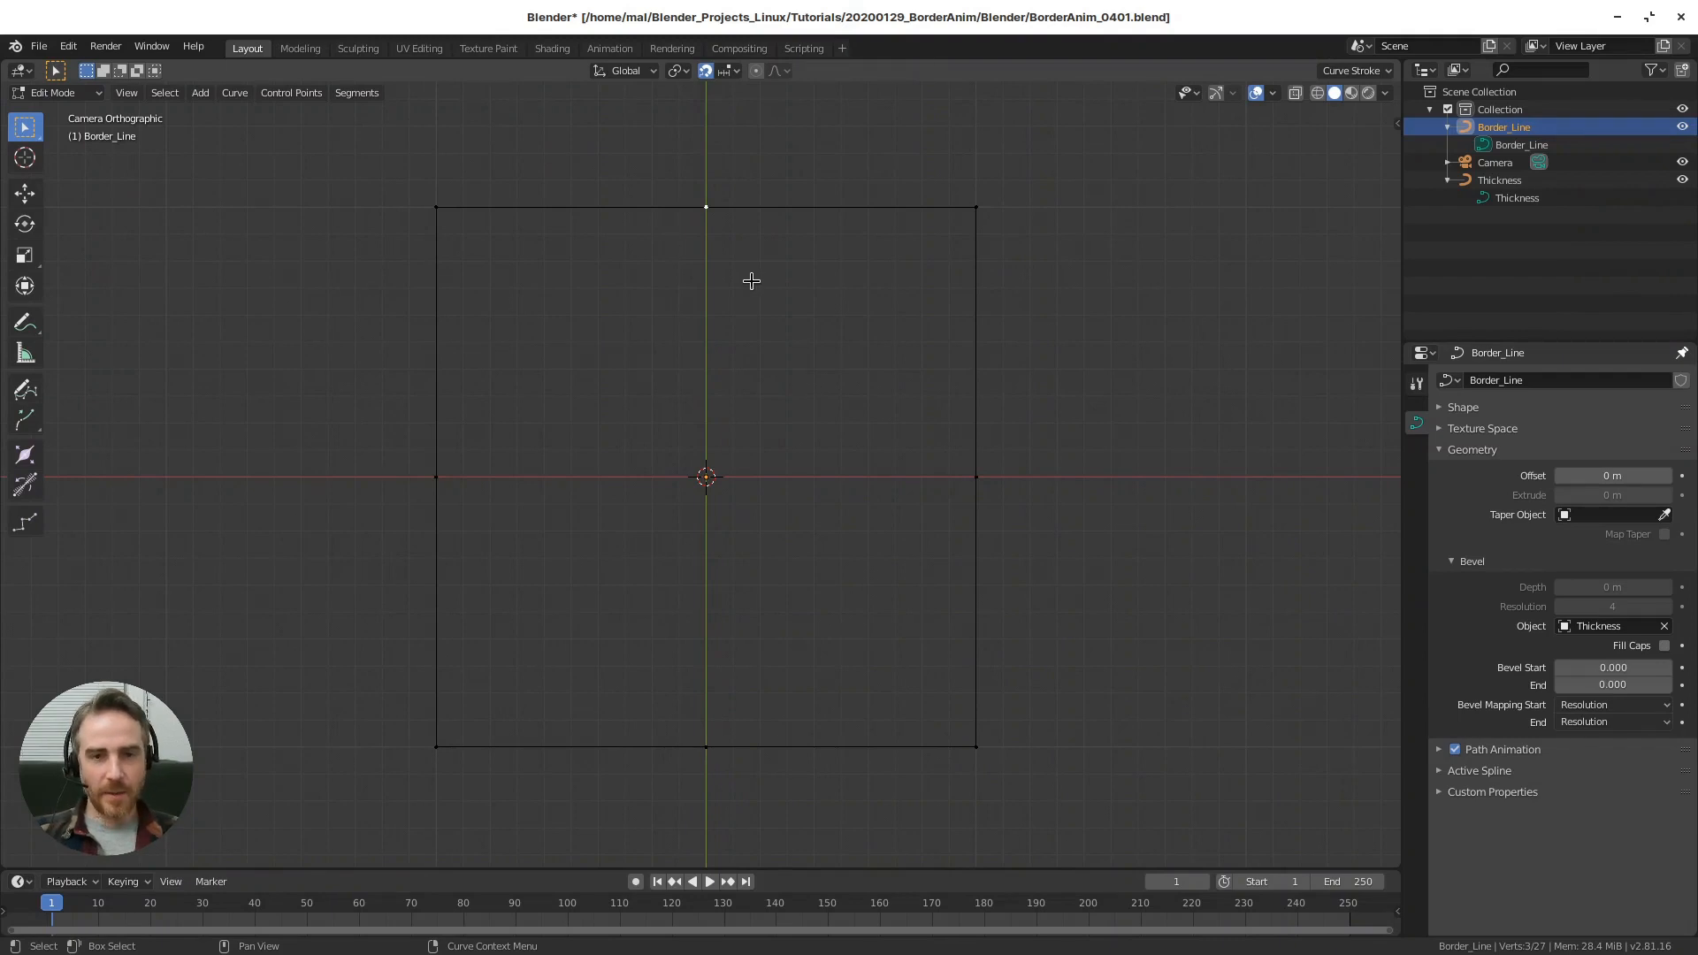
- Subdivide all of Border_Line's control points with 10 cuts and return to Object Mode
key("a")
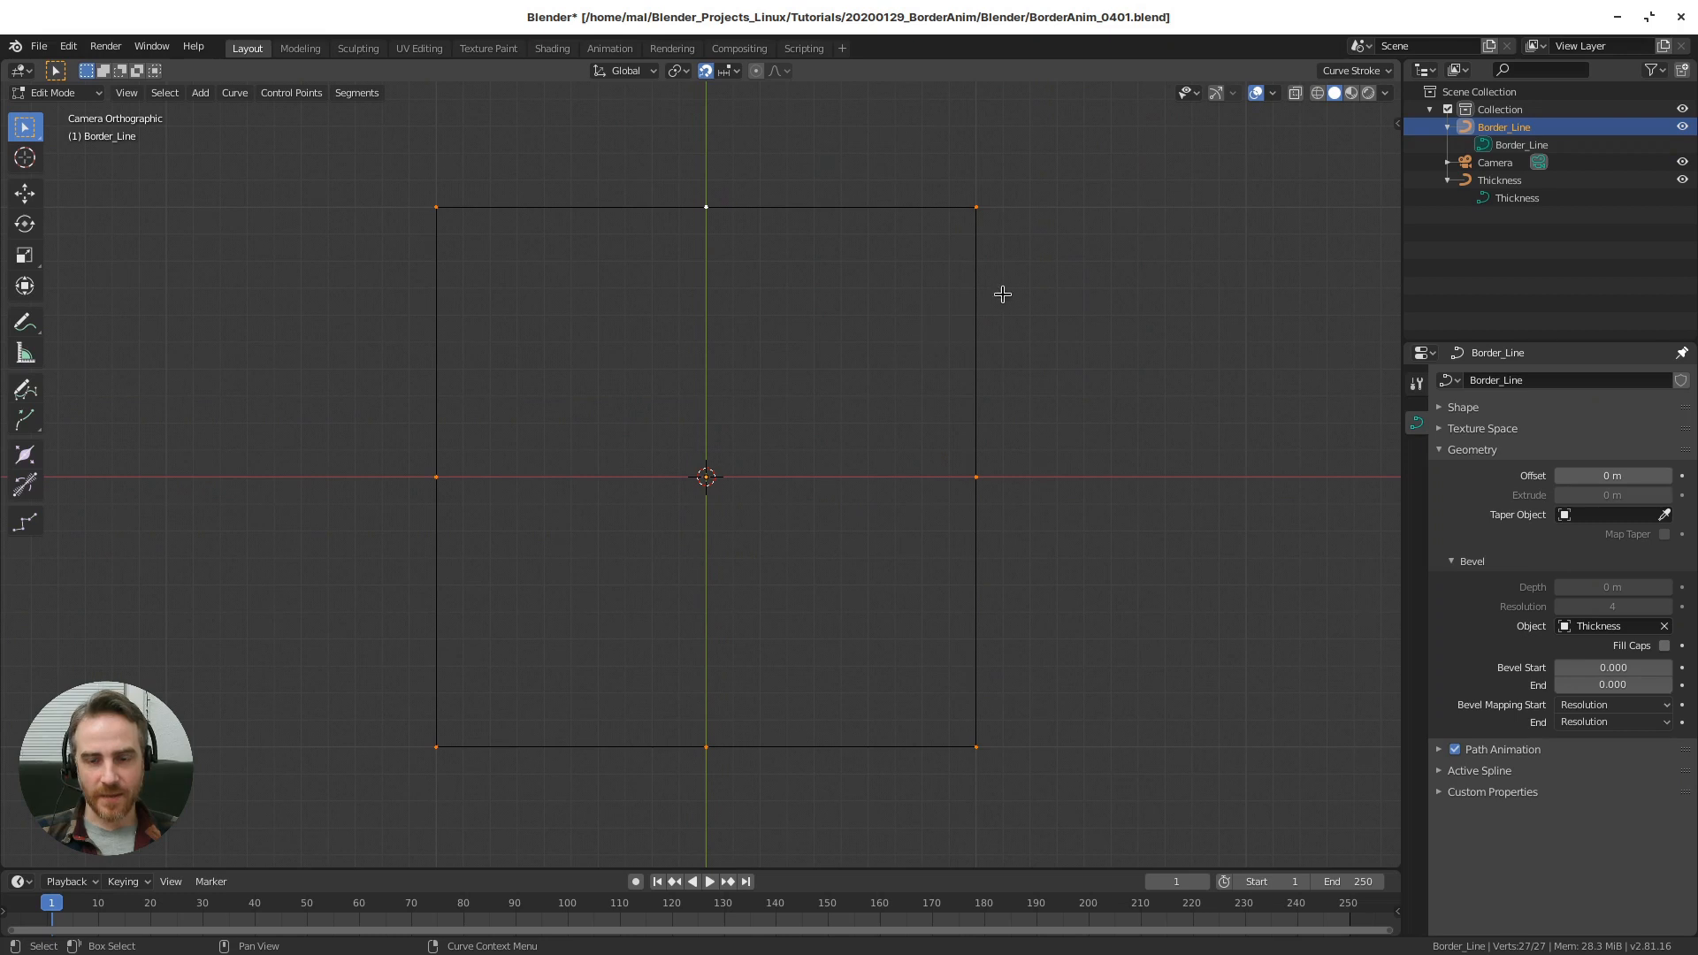
right_click(1036, 281)
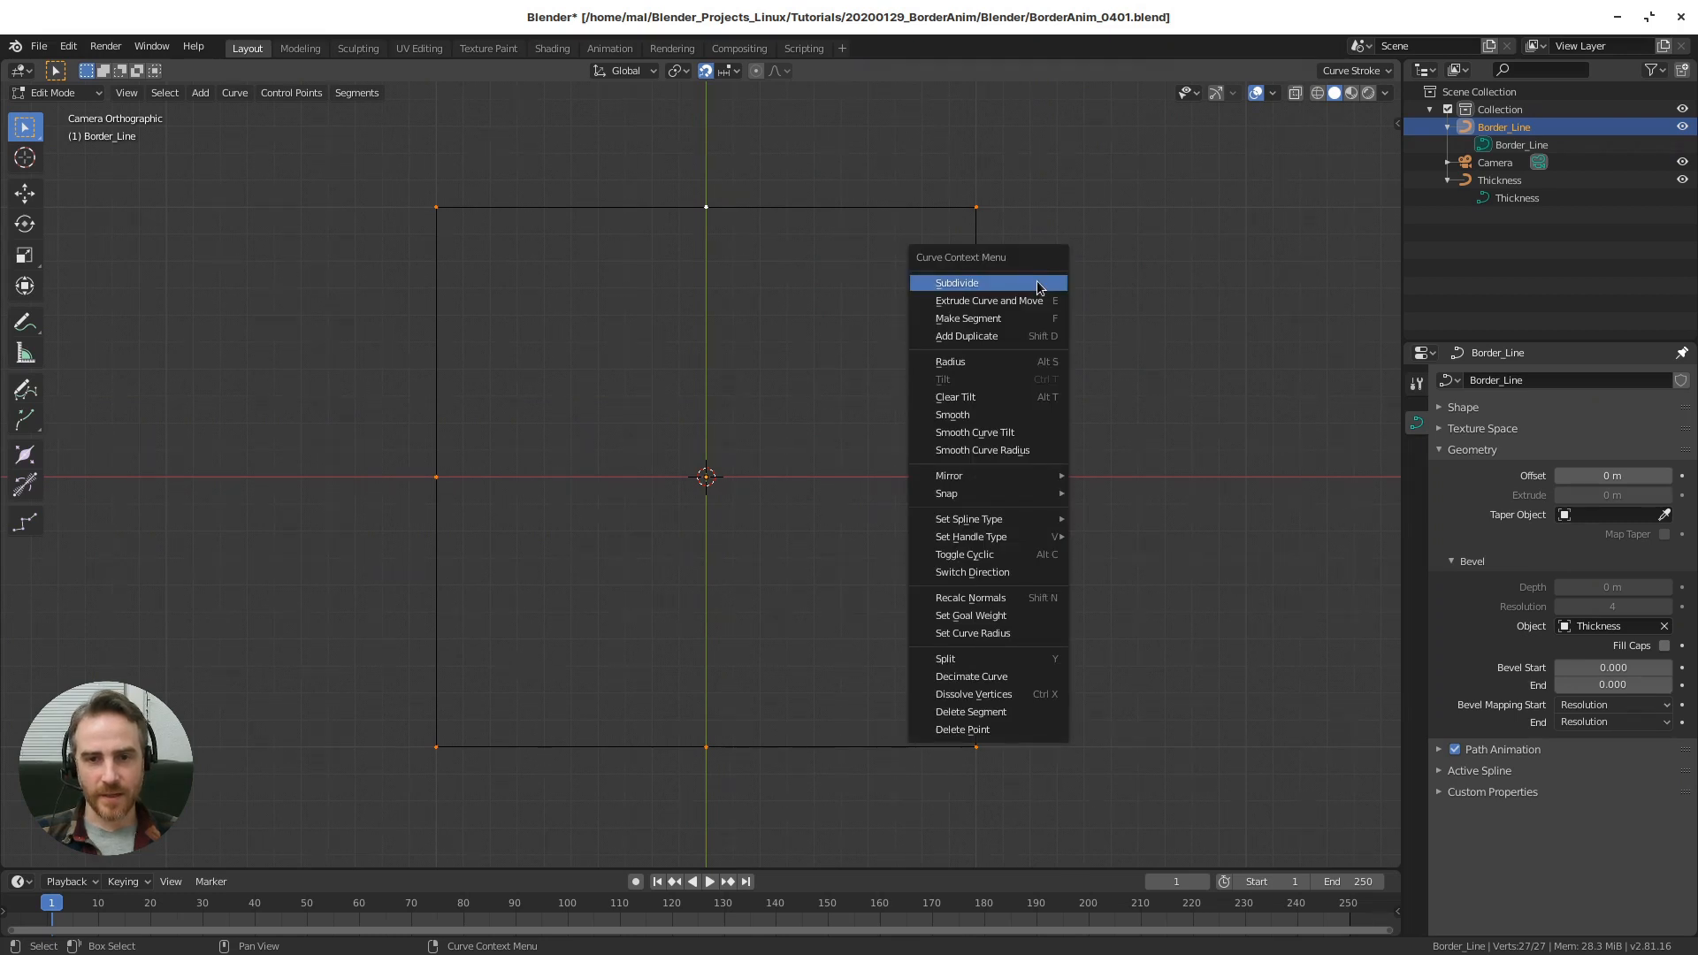
left_click(1037, 282)
right_click(1036, 281)
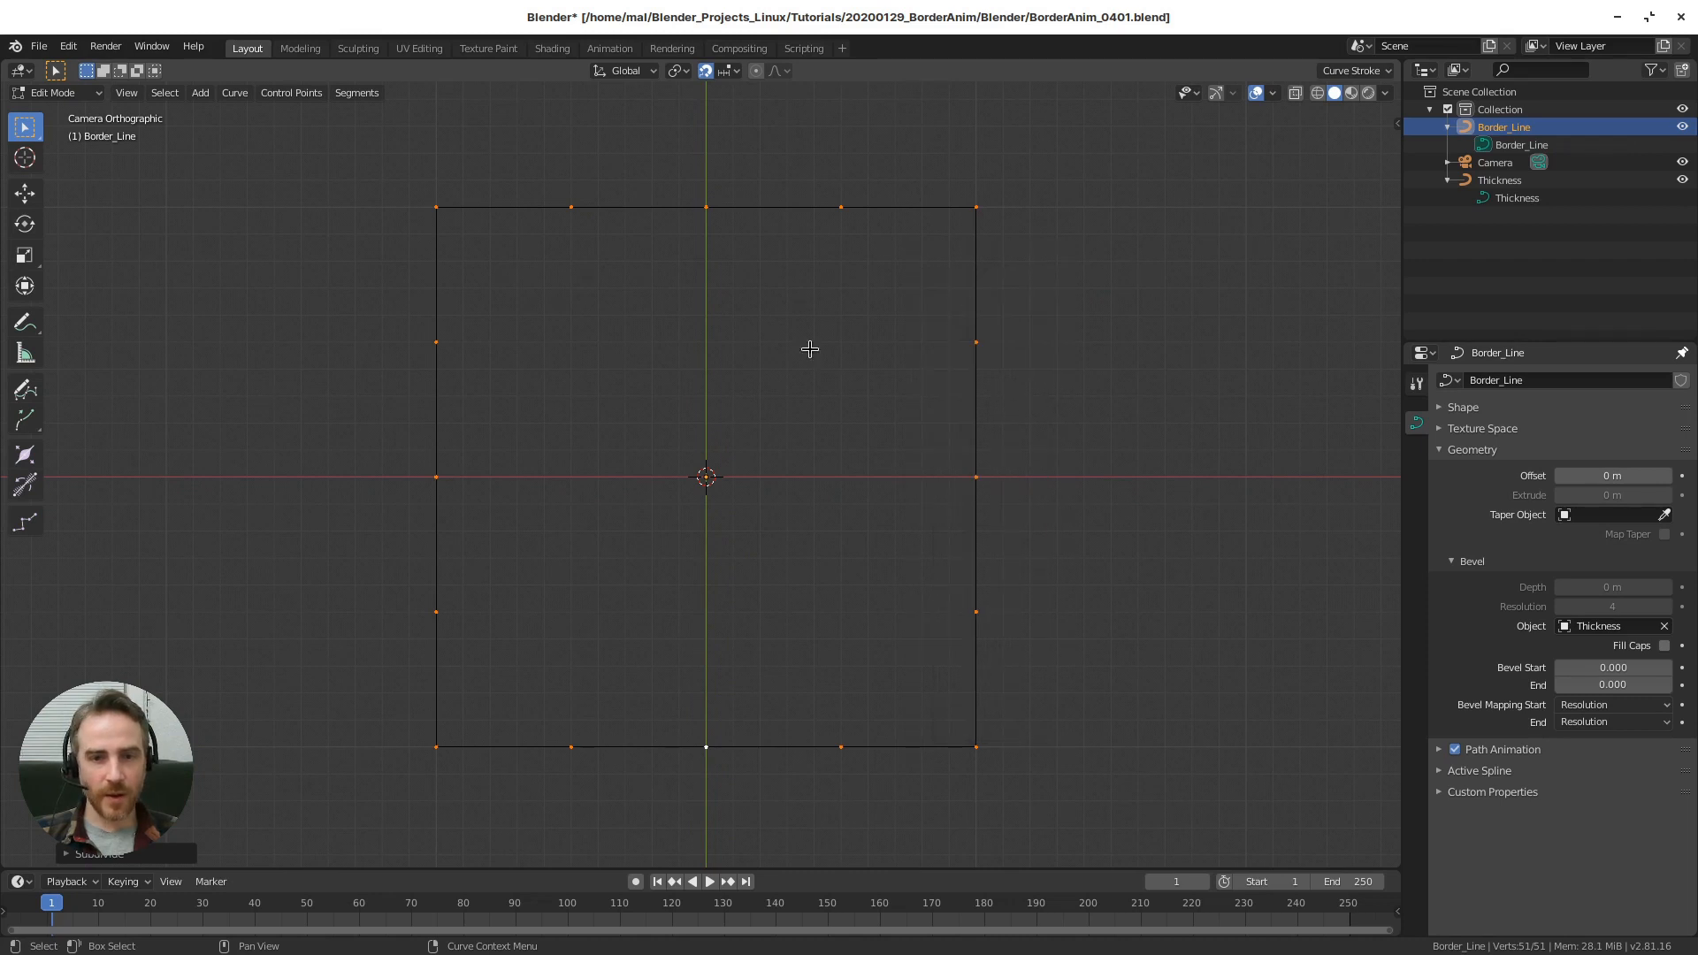
left_click(96, 856)
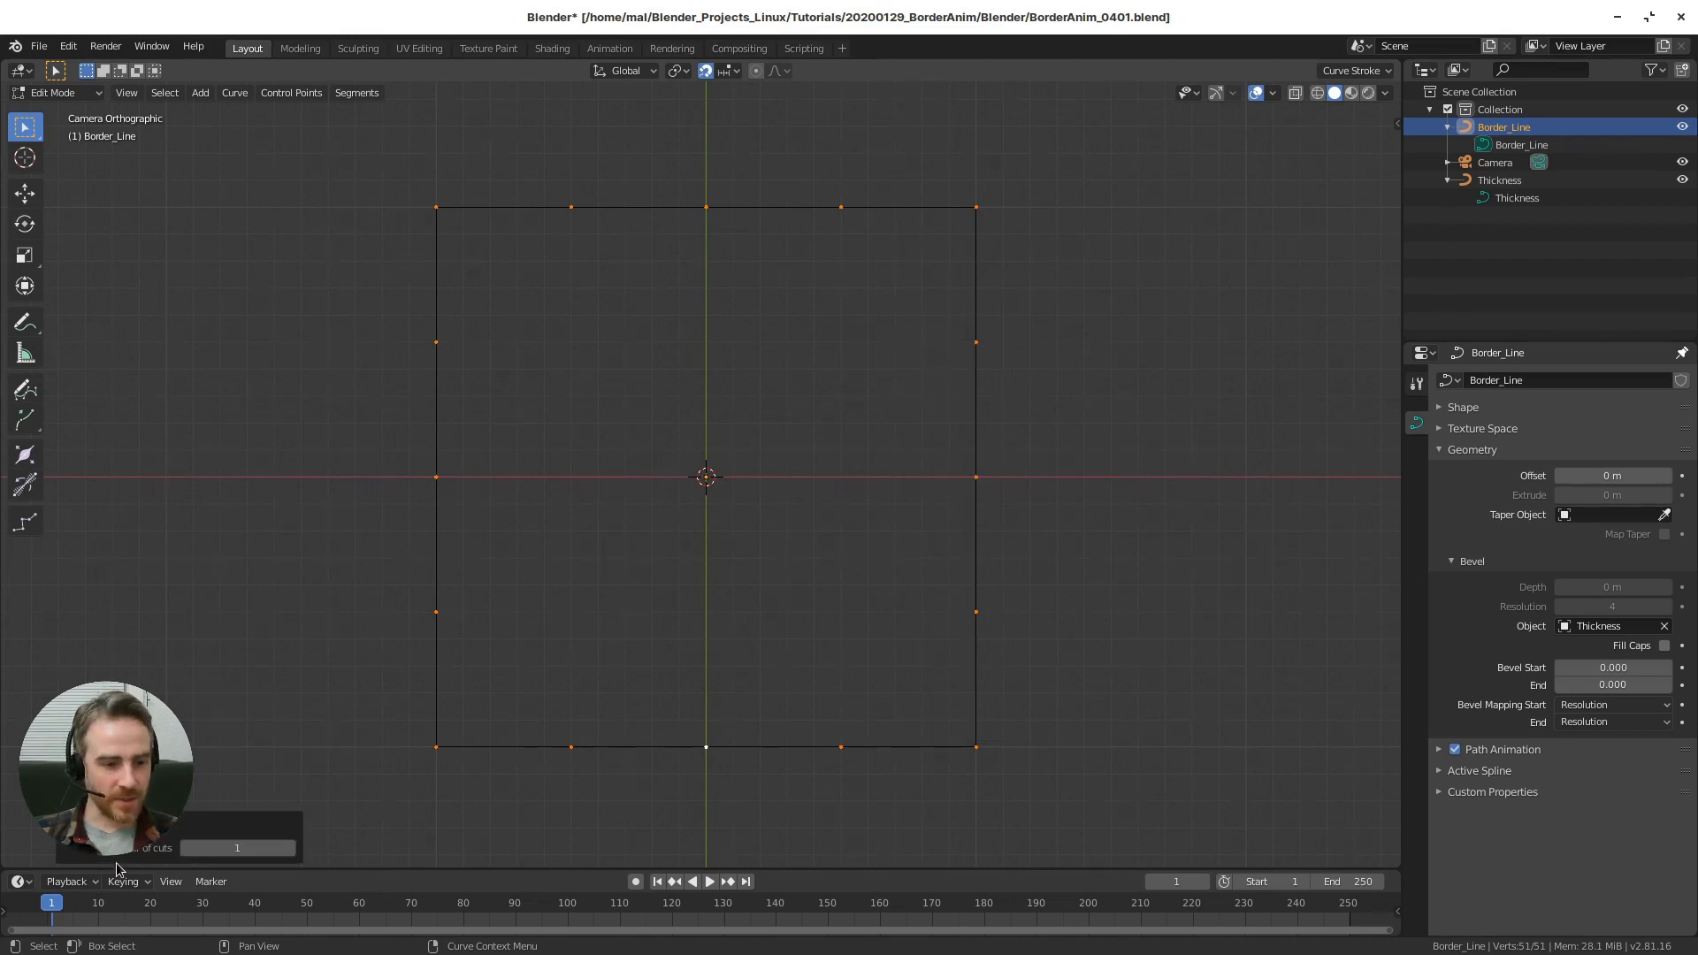
left_click(226, 849)
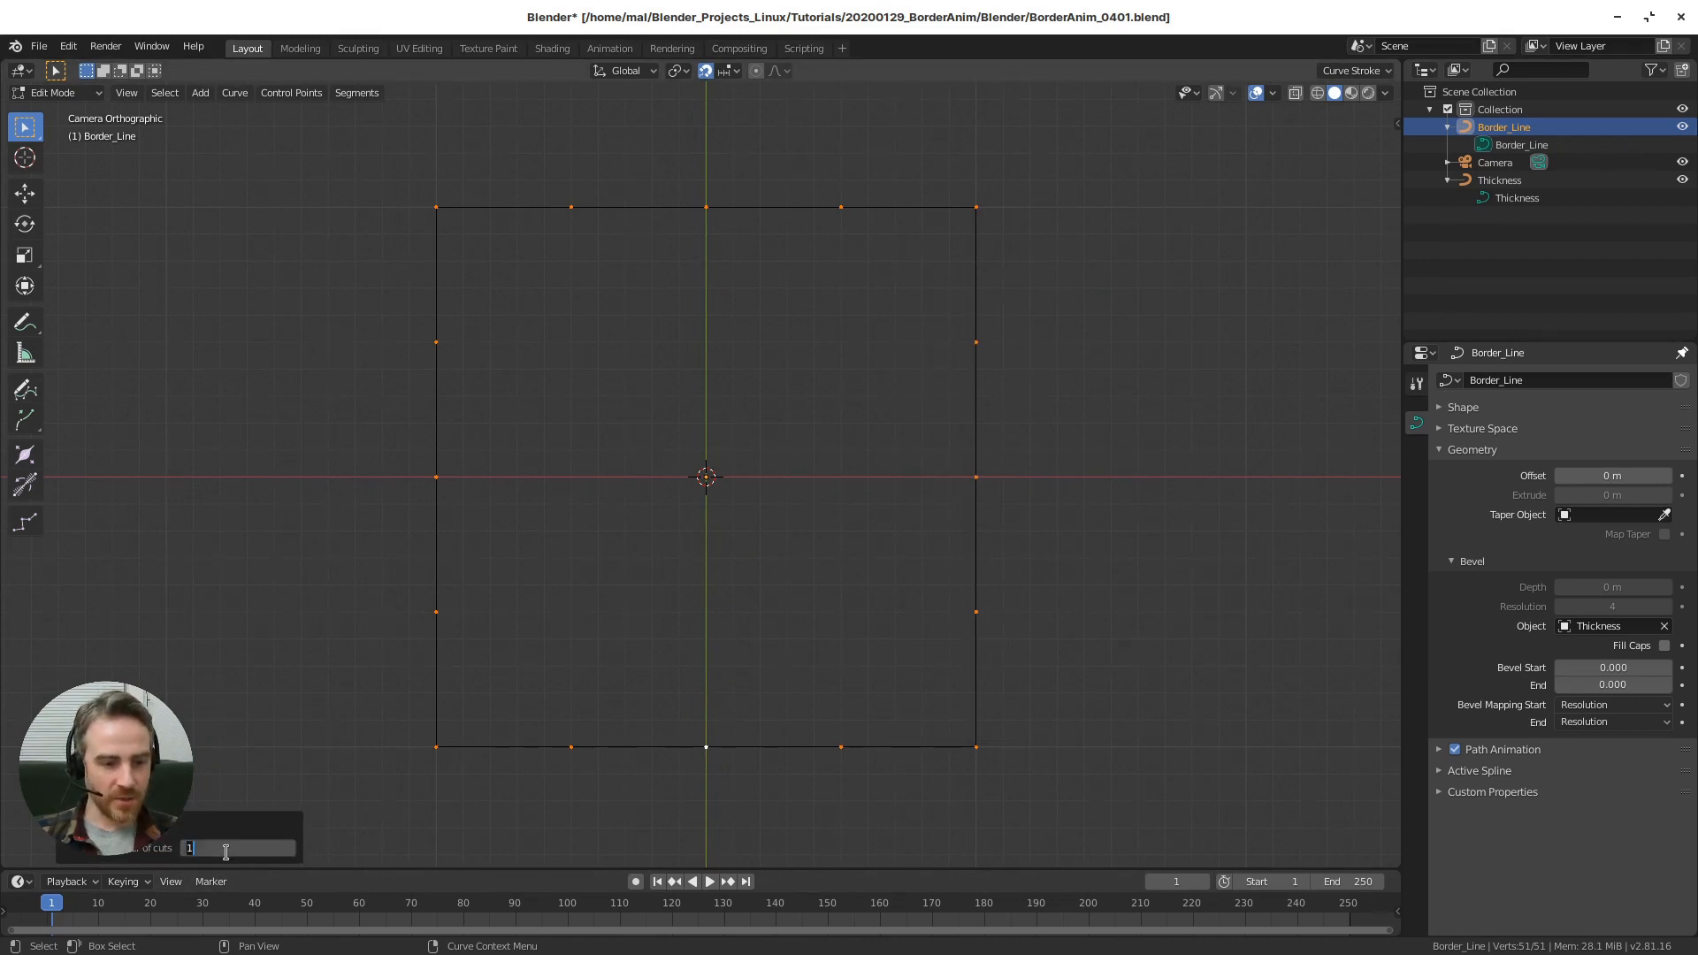
type("10")
key("Return")
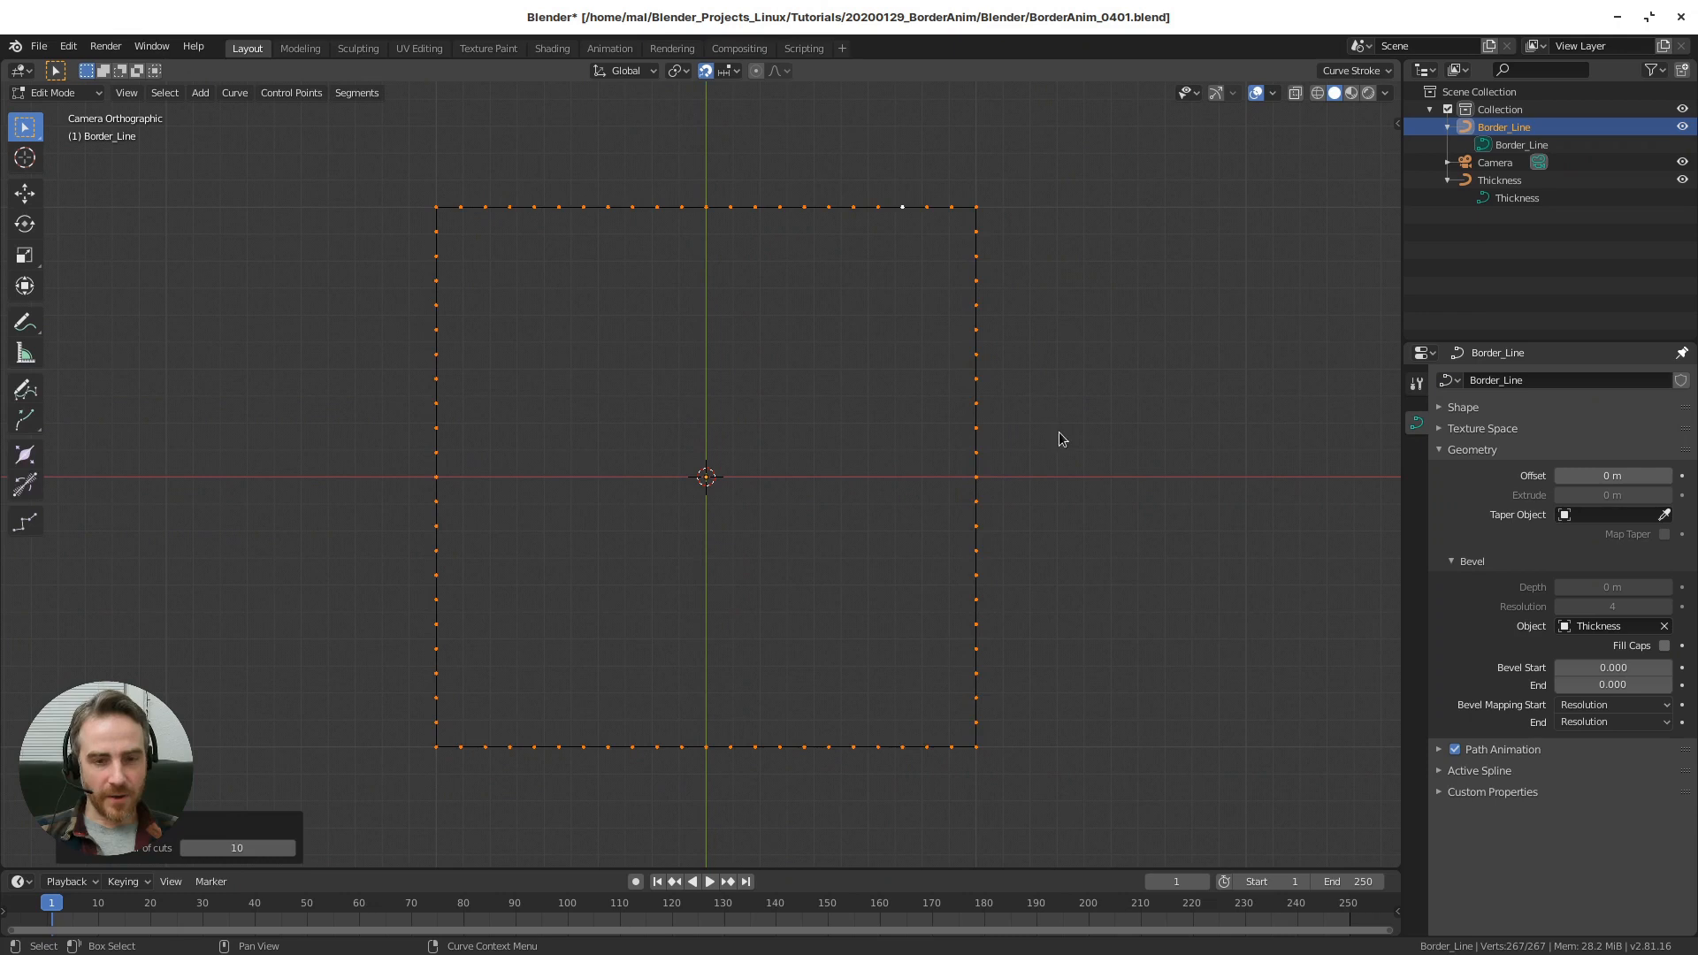
key("Tab")
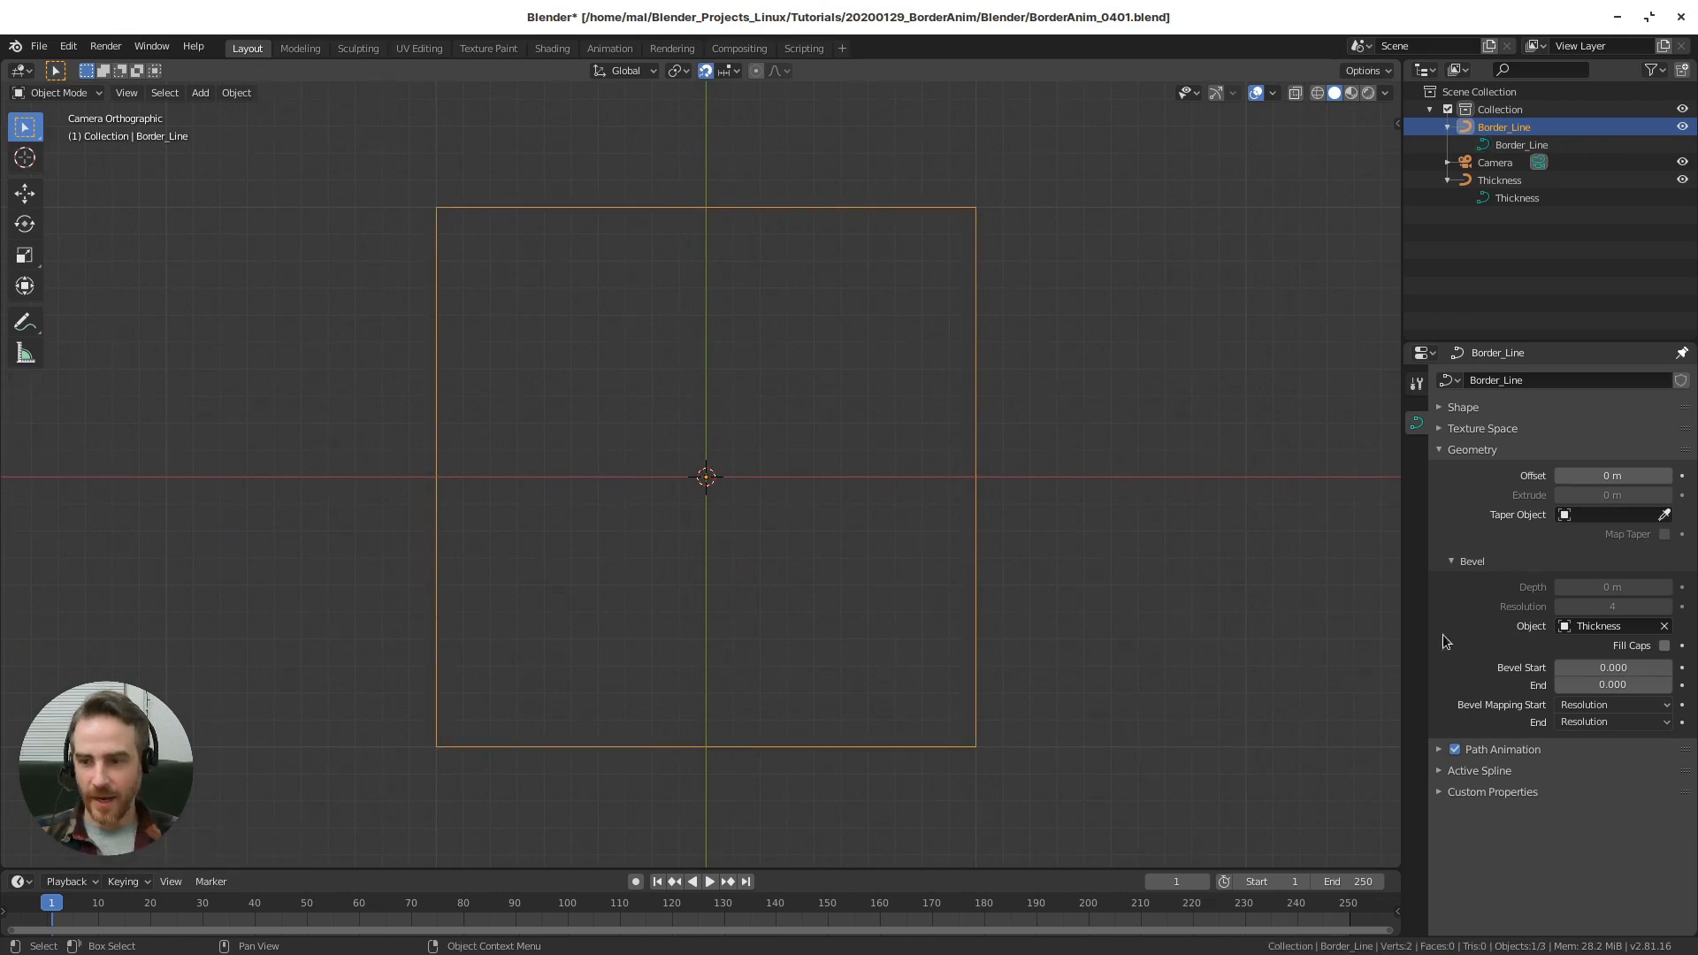
- Test the bevel End on the subdivided, deselected border at partial values up to about 0.600
left_click_drag(1605, 684, 1694, 684)
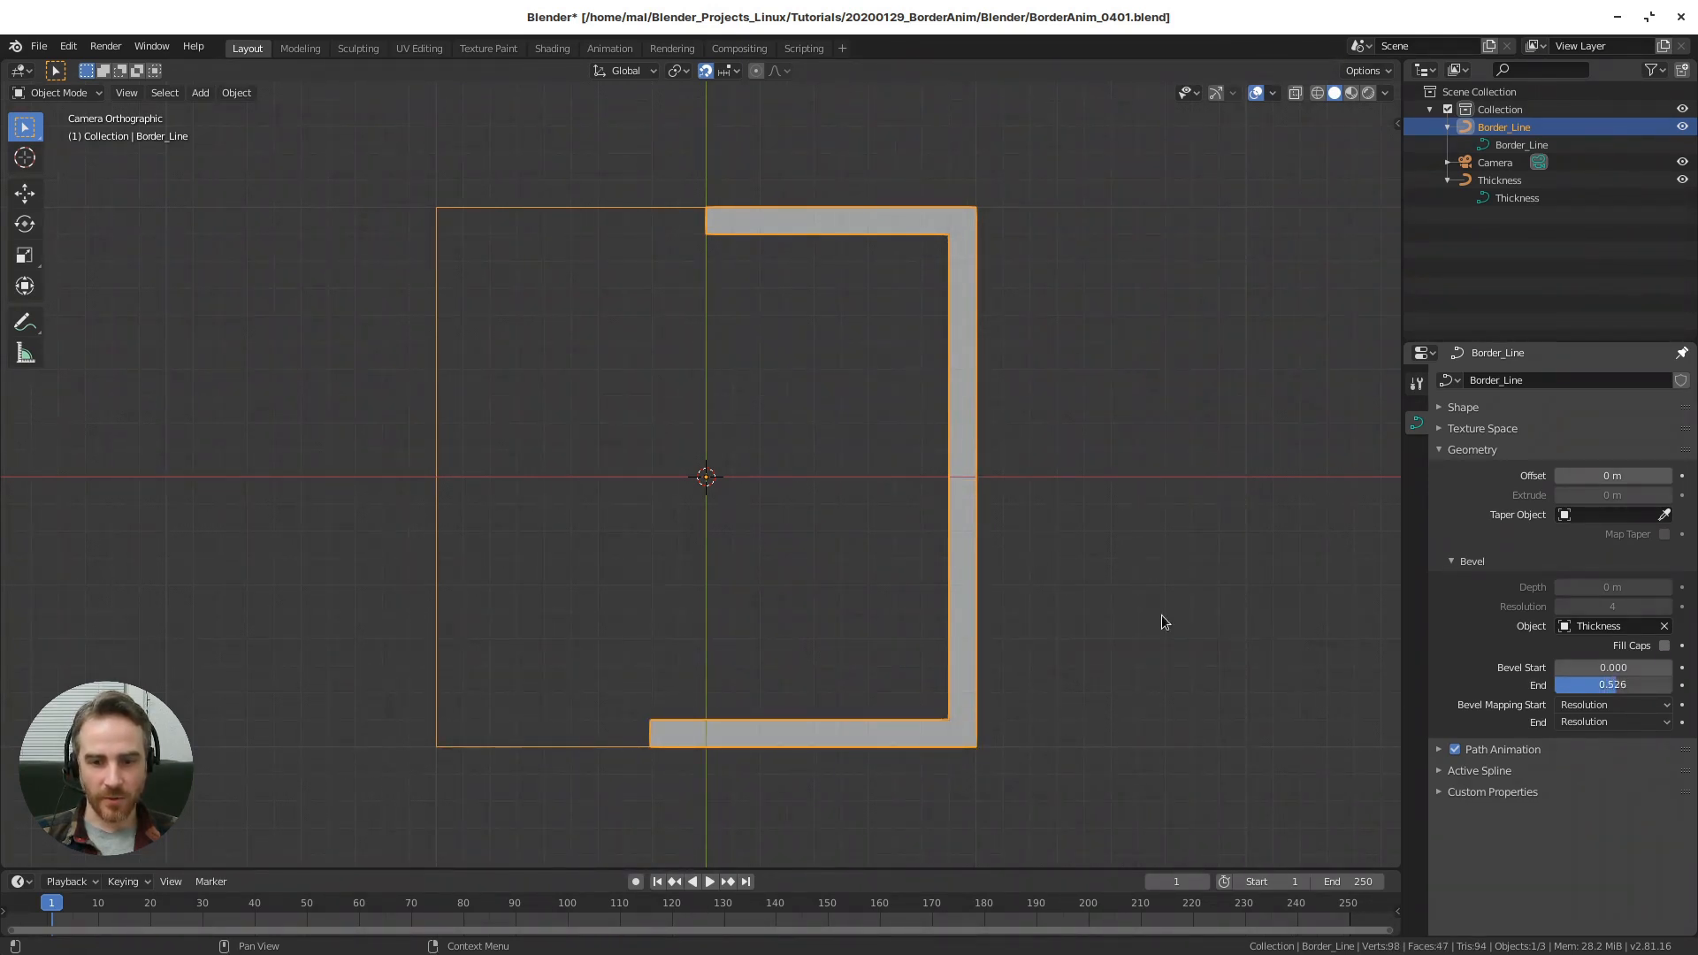
left_click(1108, 427)
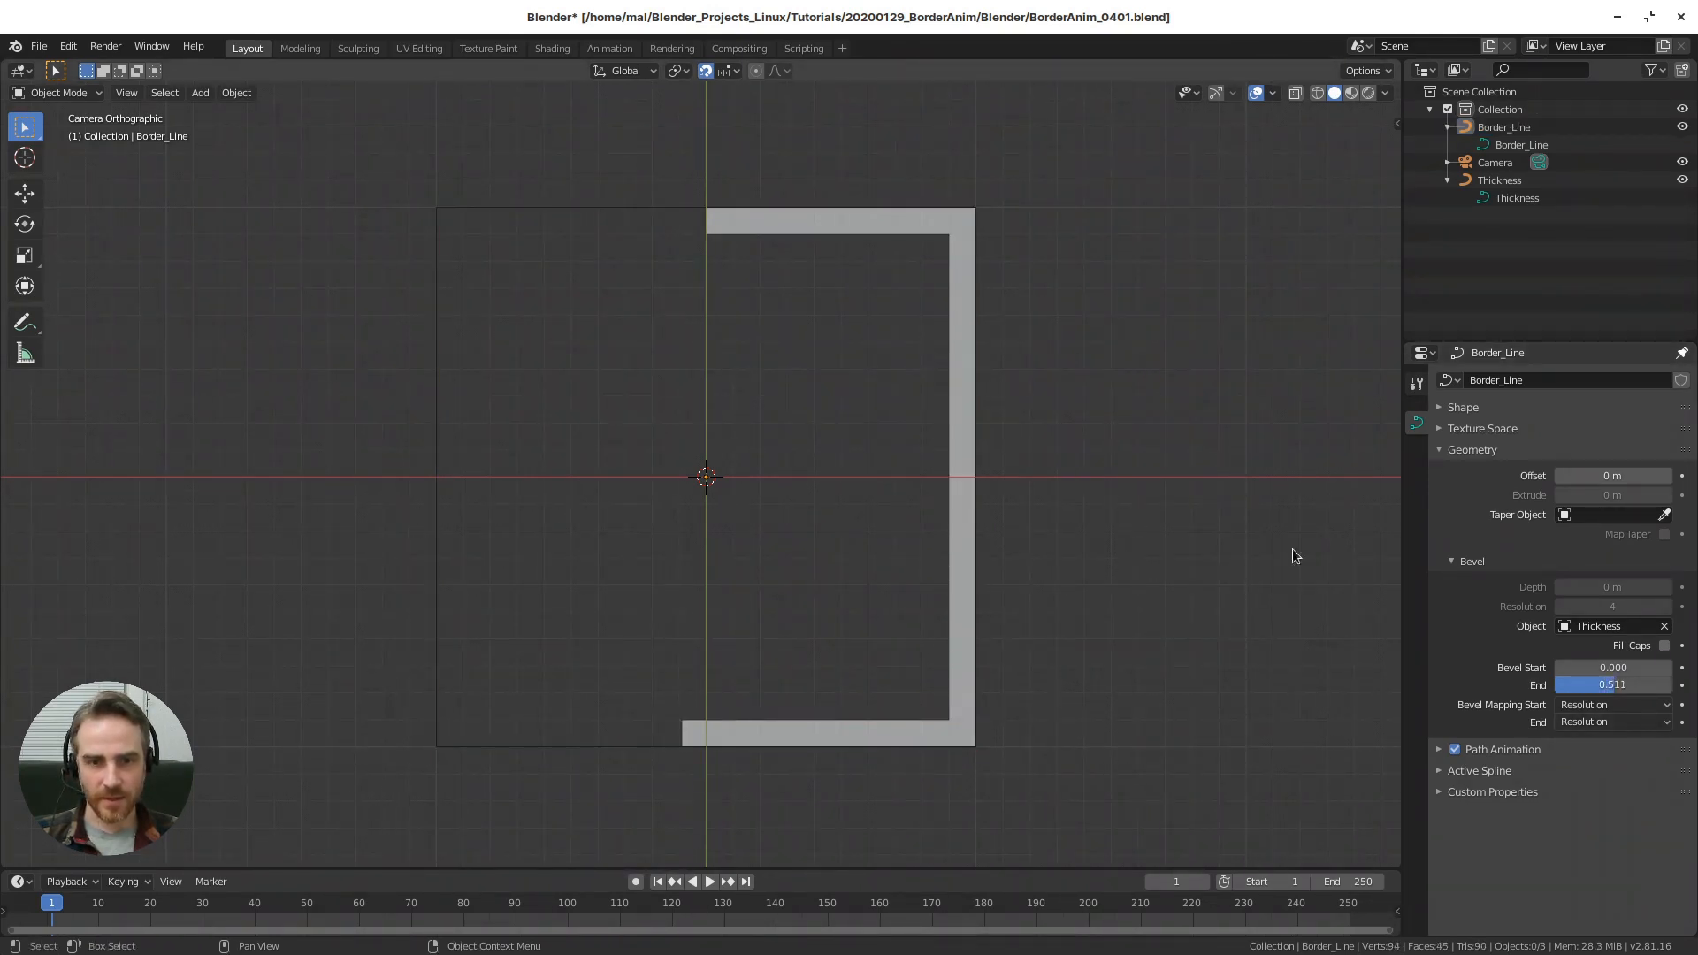
mouse_move(1608, 692)
left_mouse_down()
mouse_move(1695, 693)
mouse_move(1608, 668)
left_mouse_up()
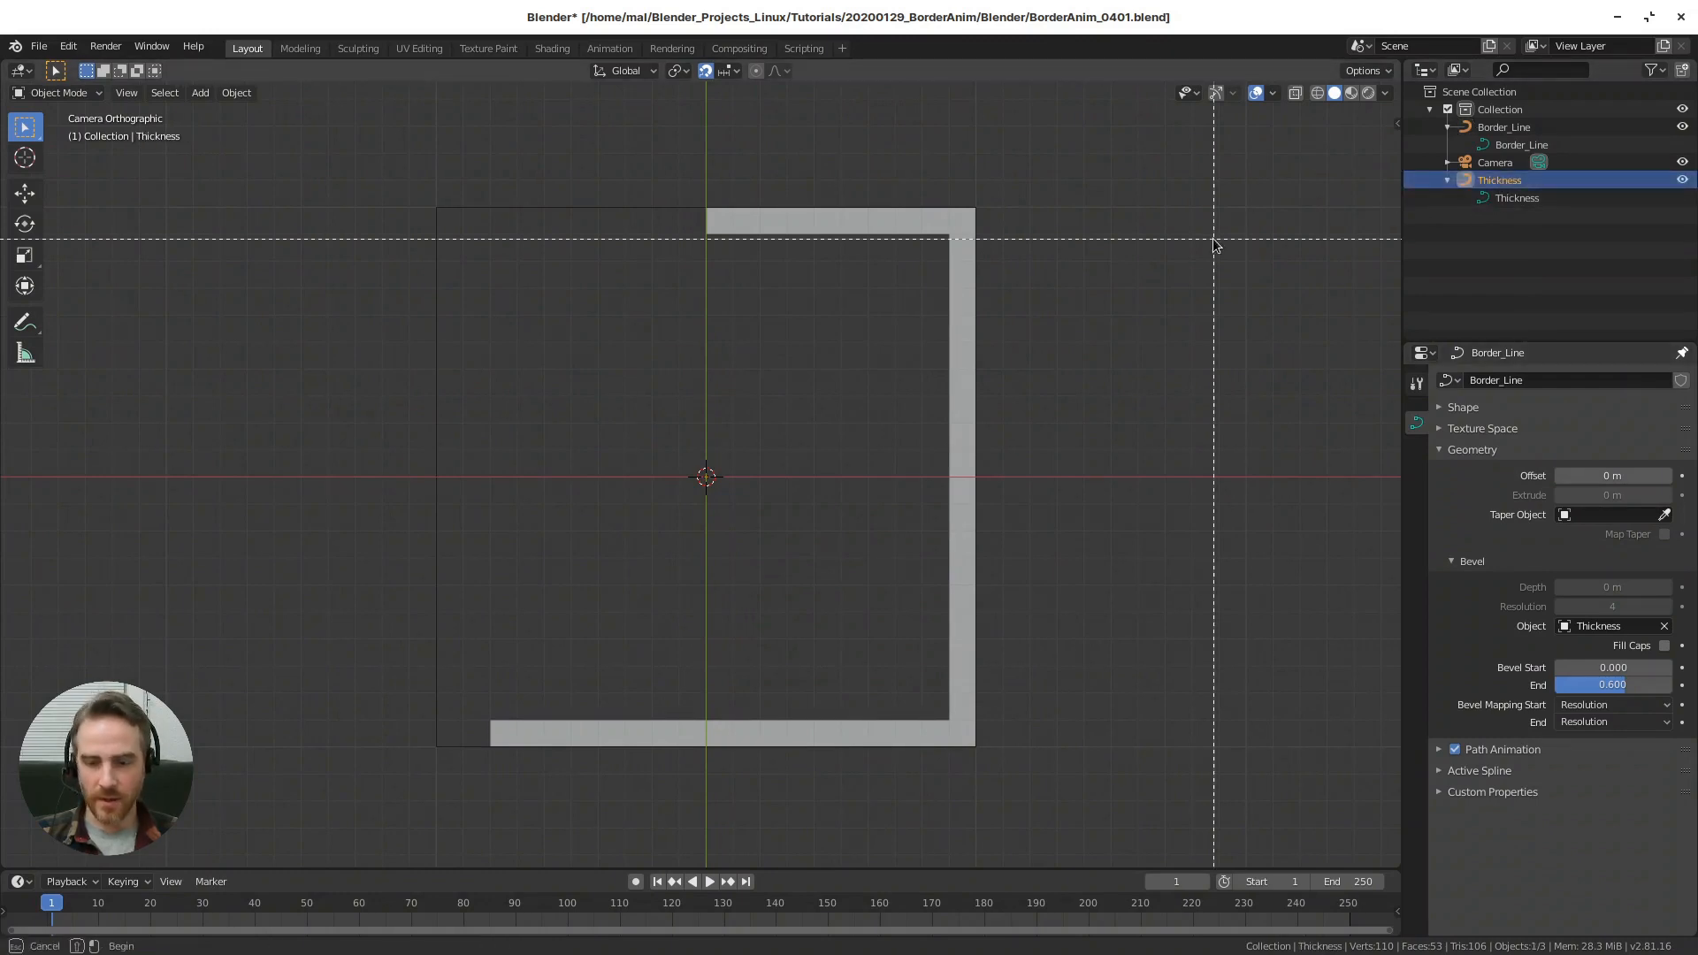
- Show the Thickness object's transform values and lower its X scale to 0.060
key("n")
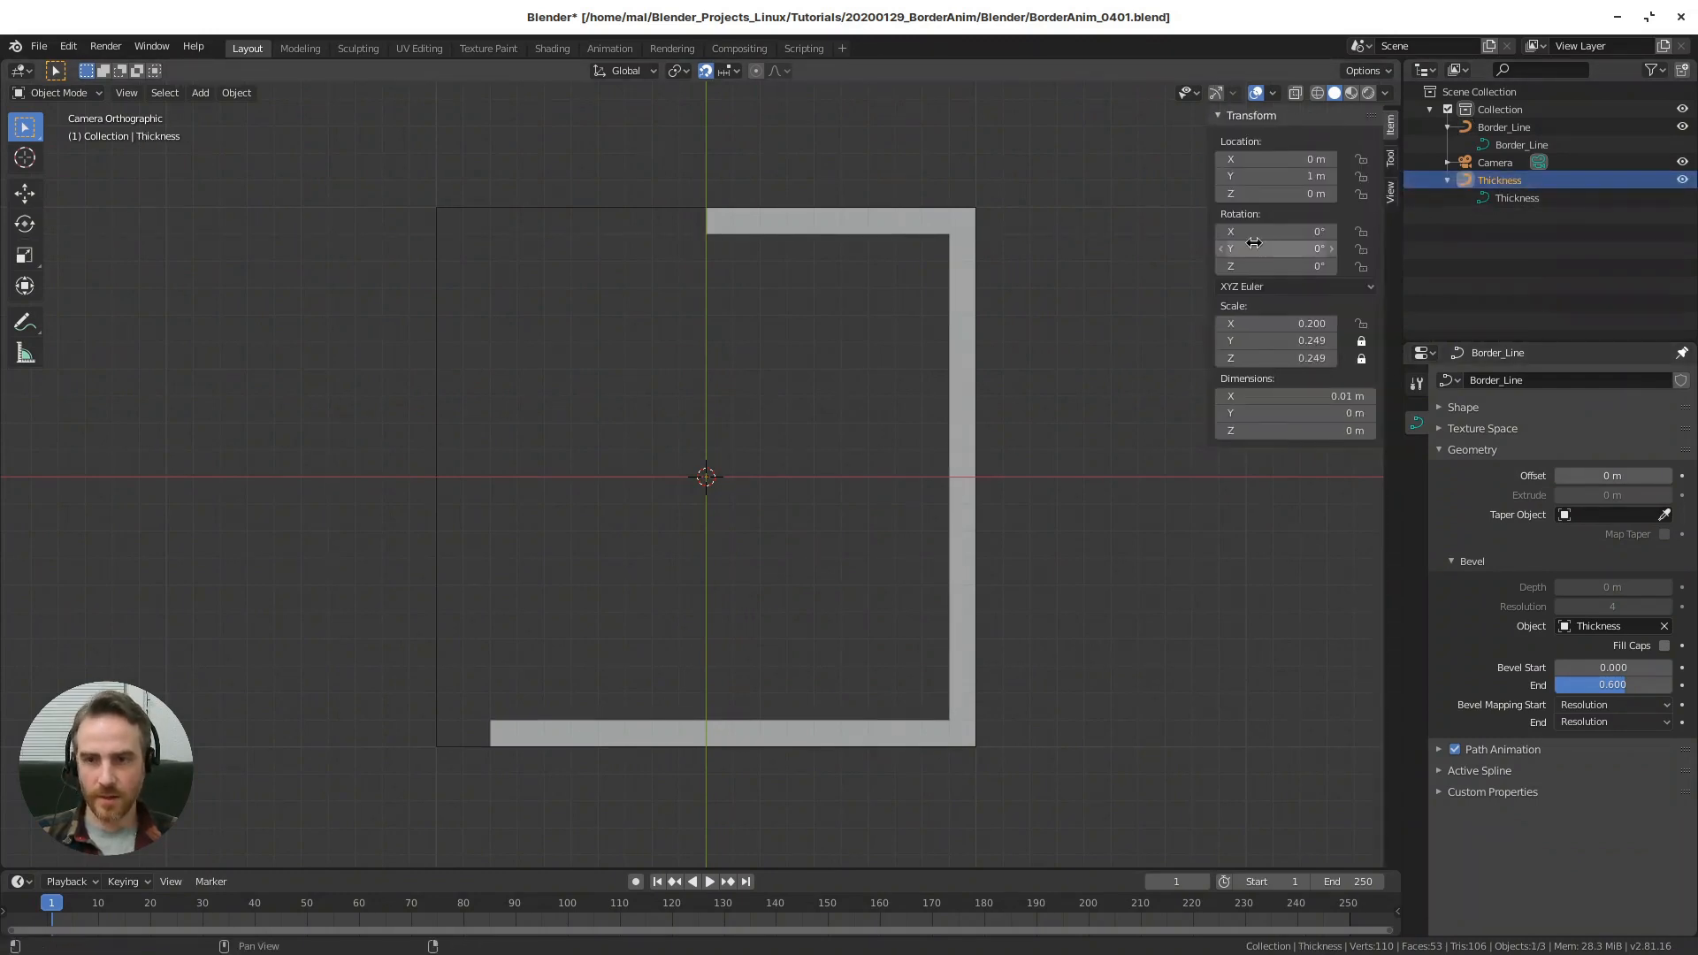
left_click_drag(1276, 324, 1263, 323)
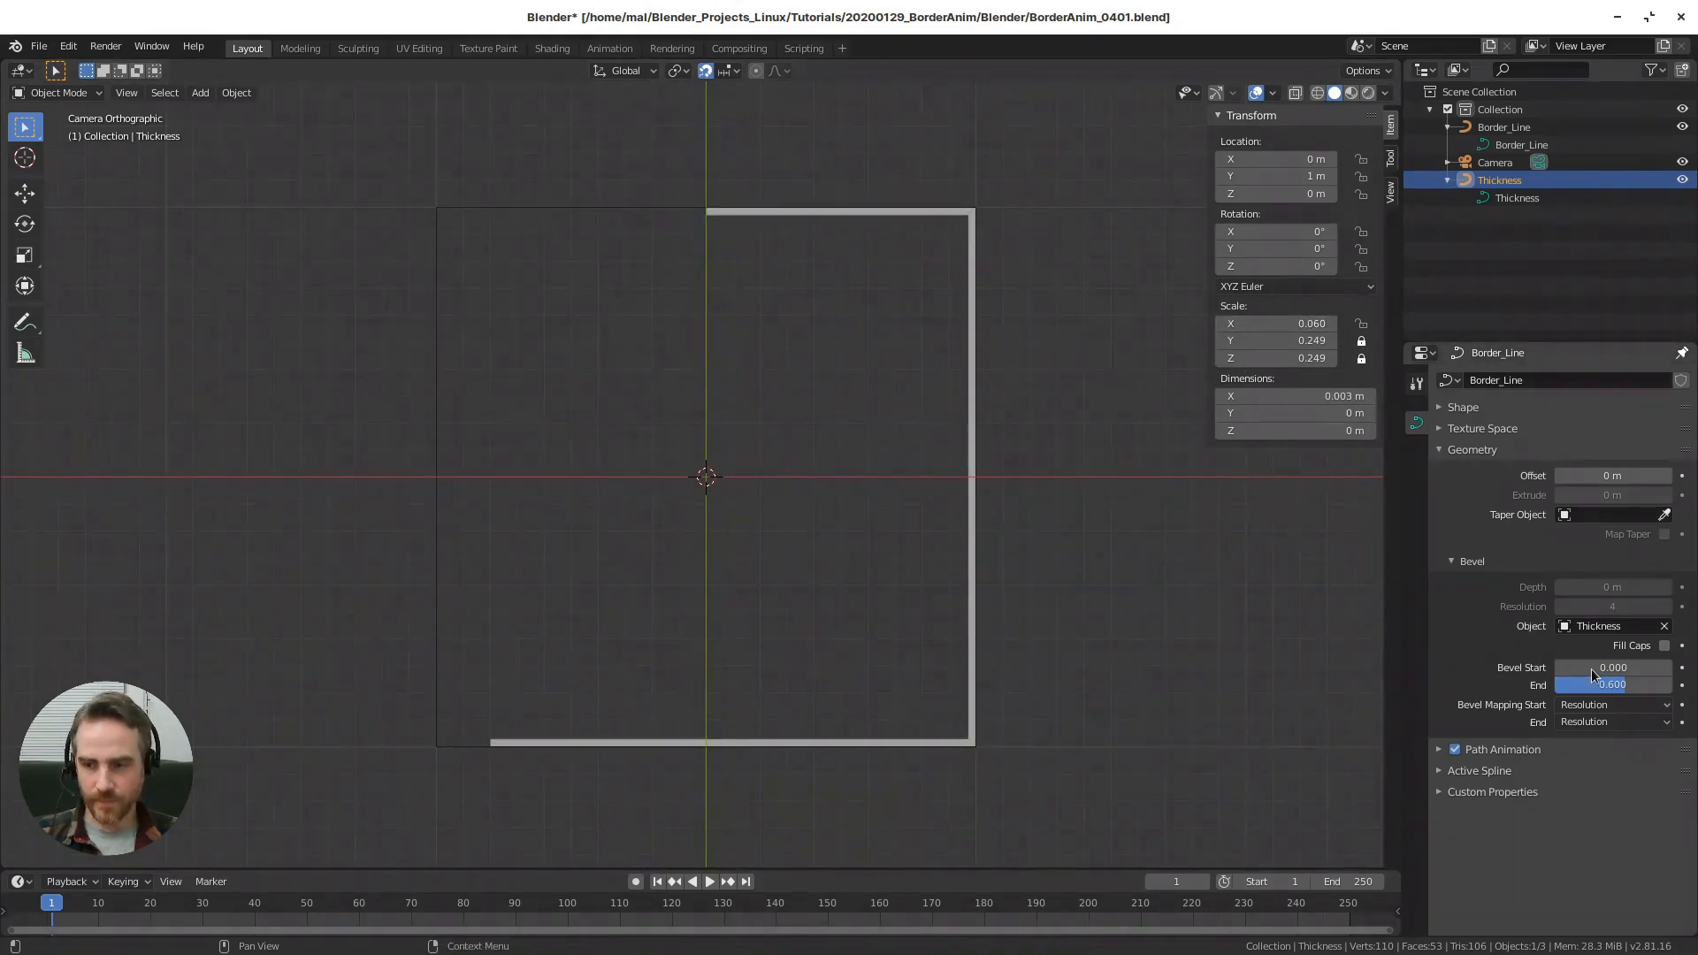
- Test the thinner border's bevel End near 0.593, deselect everything, and raise End to 1.000
left_click_drag(1613, 685, 1614, 685)
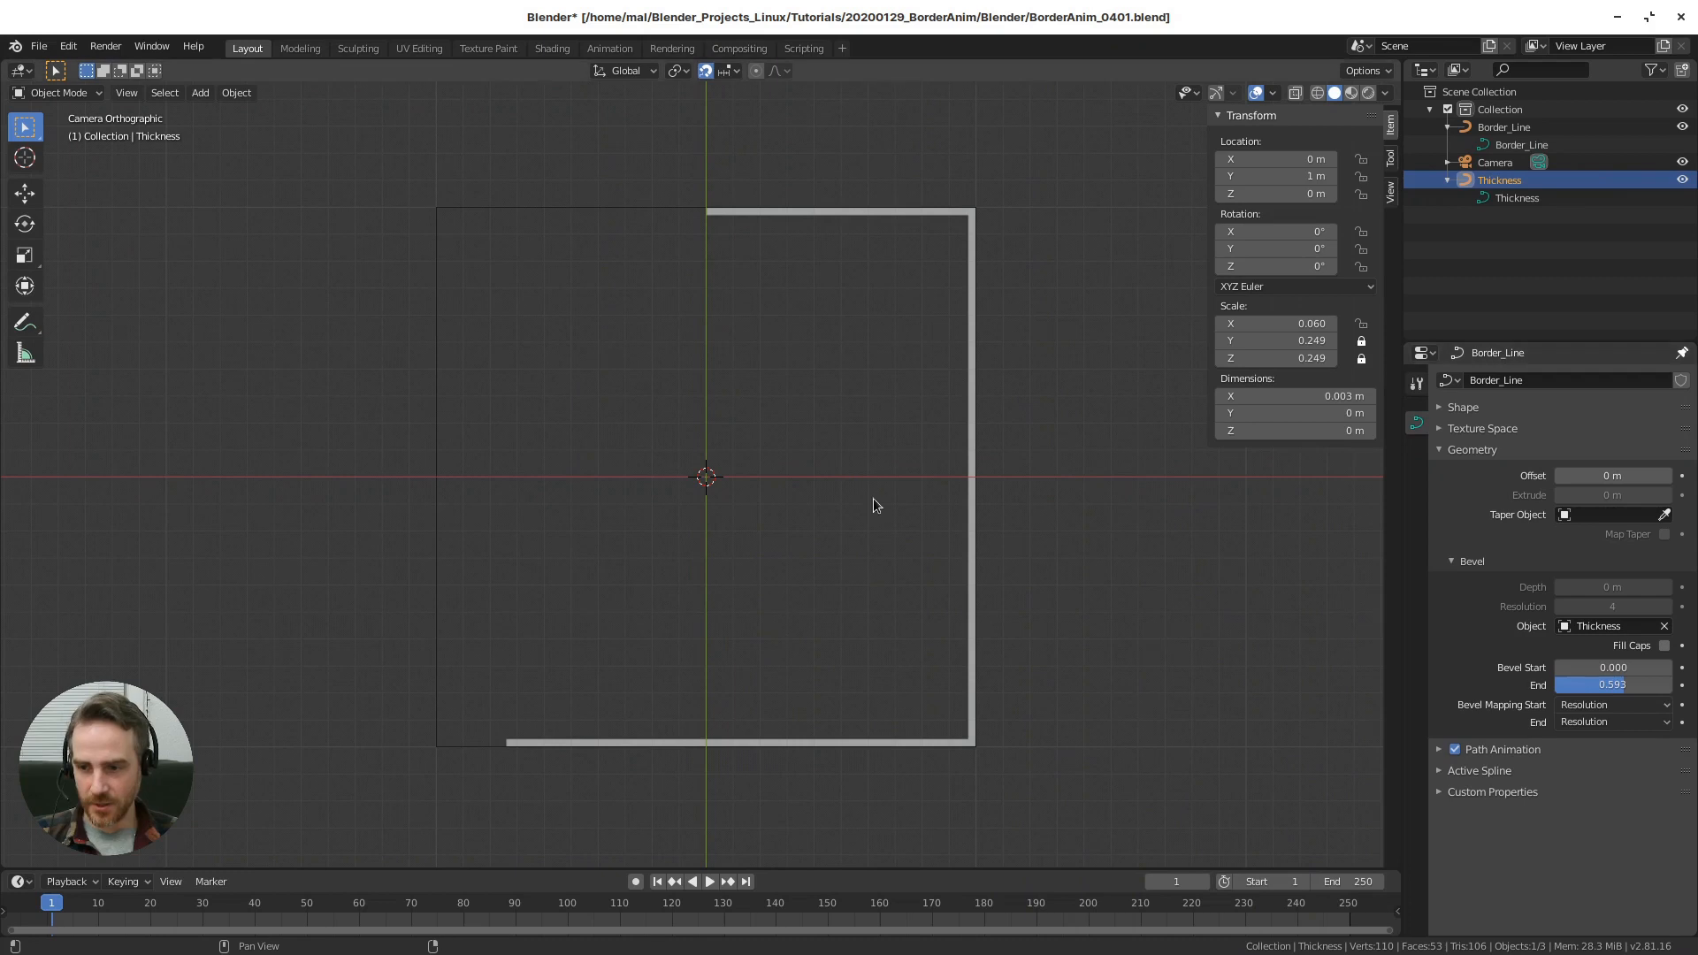
left_click(645, 690)
scroll(908, 495, "down", 1)
left_click_drag(1619, 698, 1662, 697)
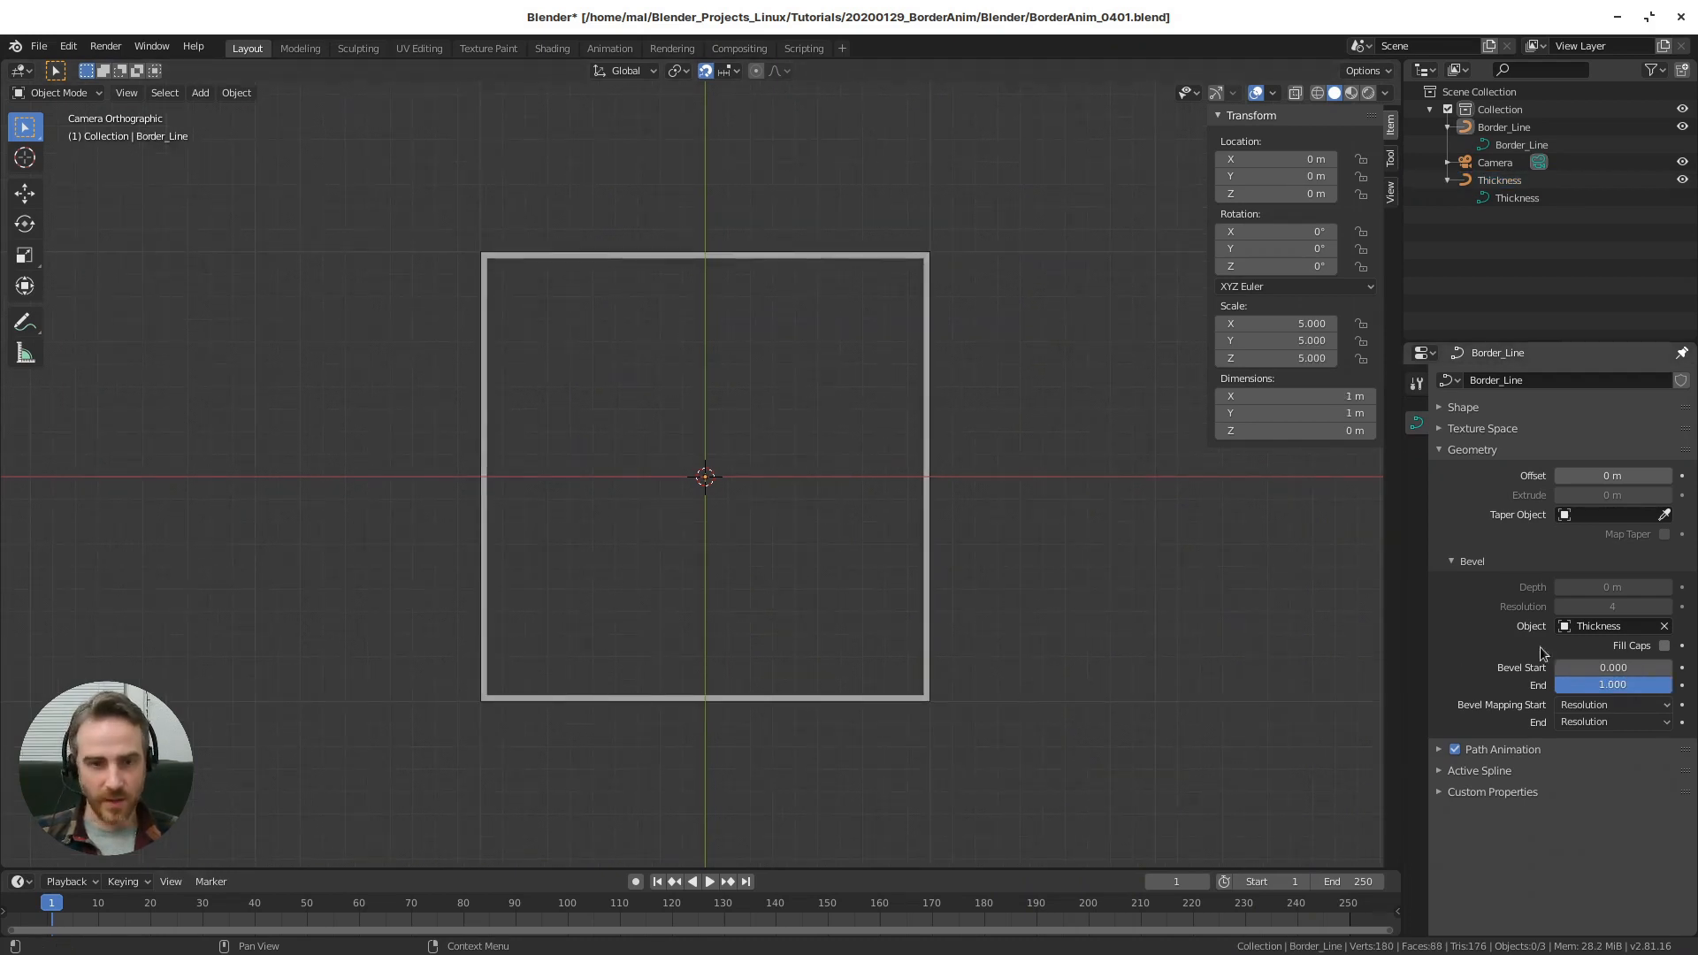
left_click(925, 490)
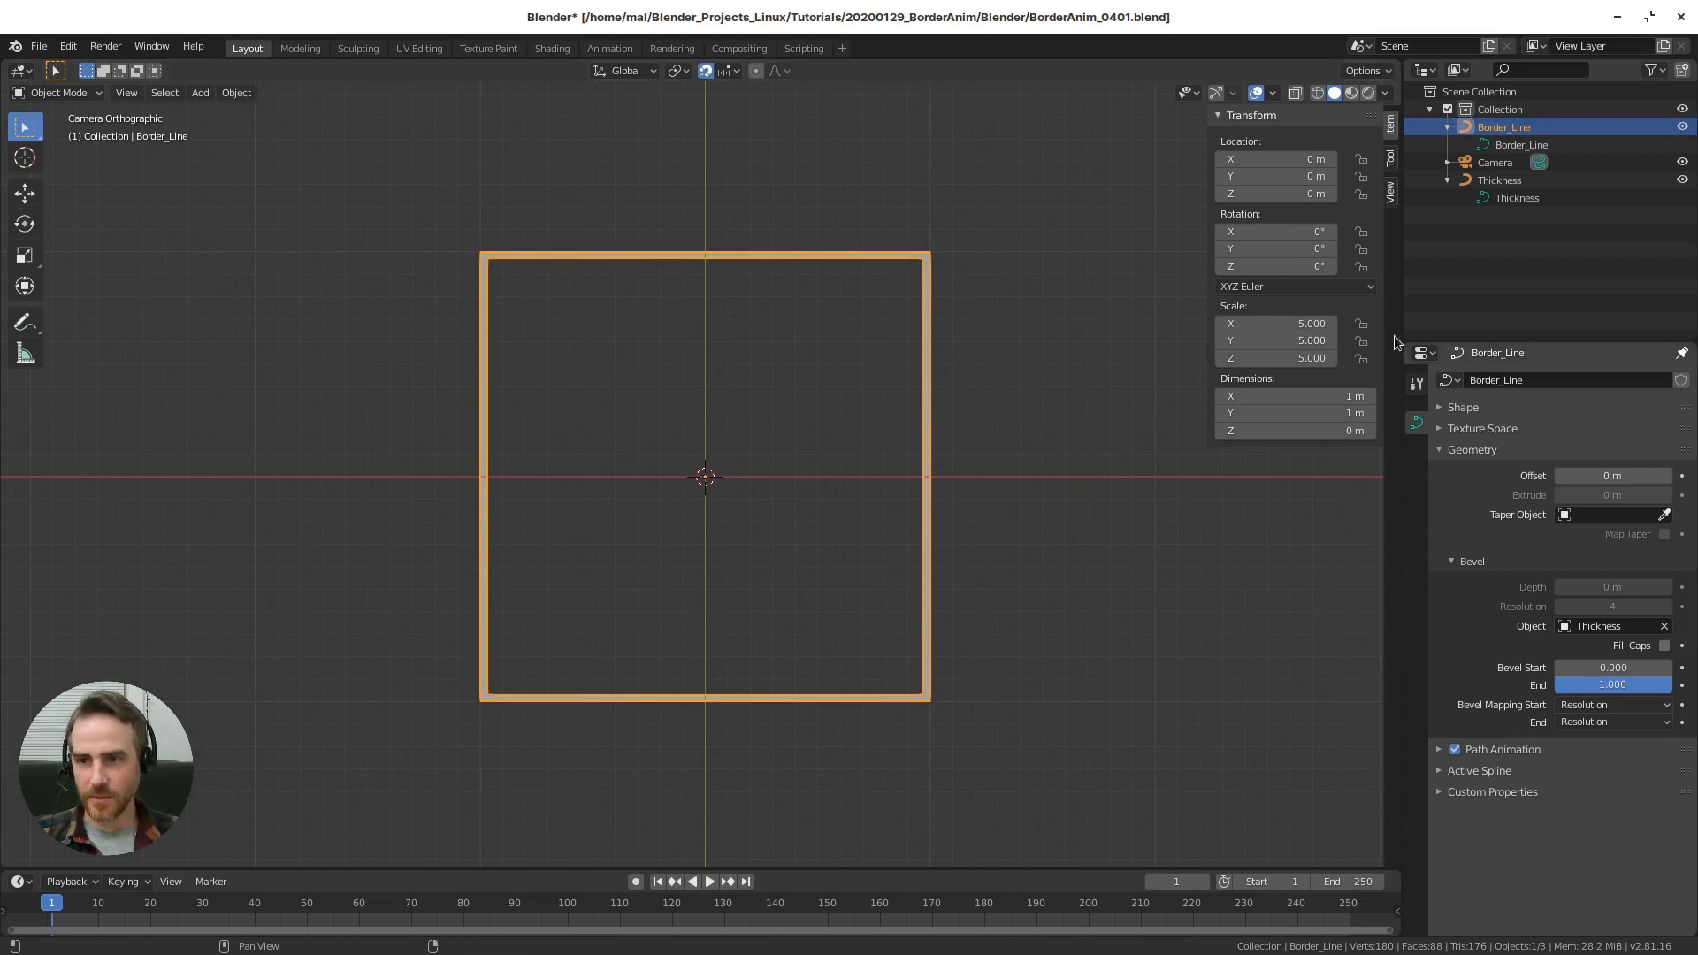
left_click(1284, 323)
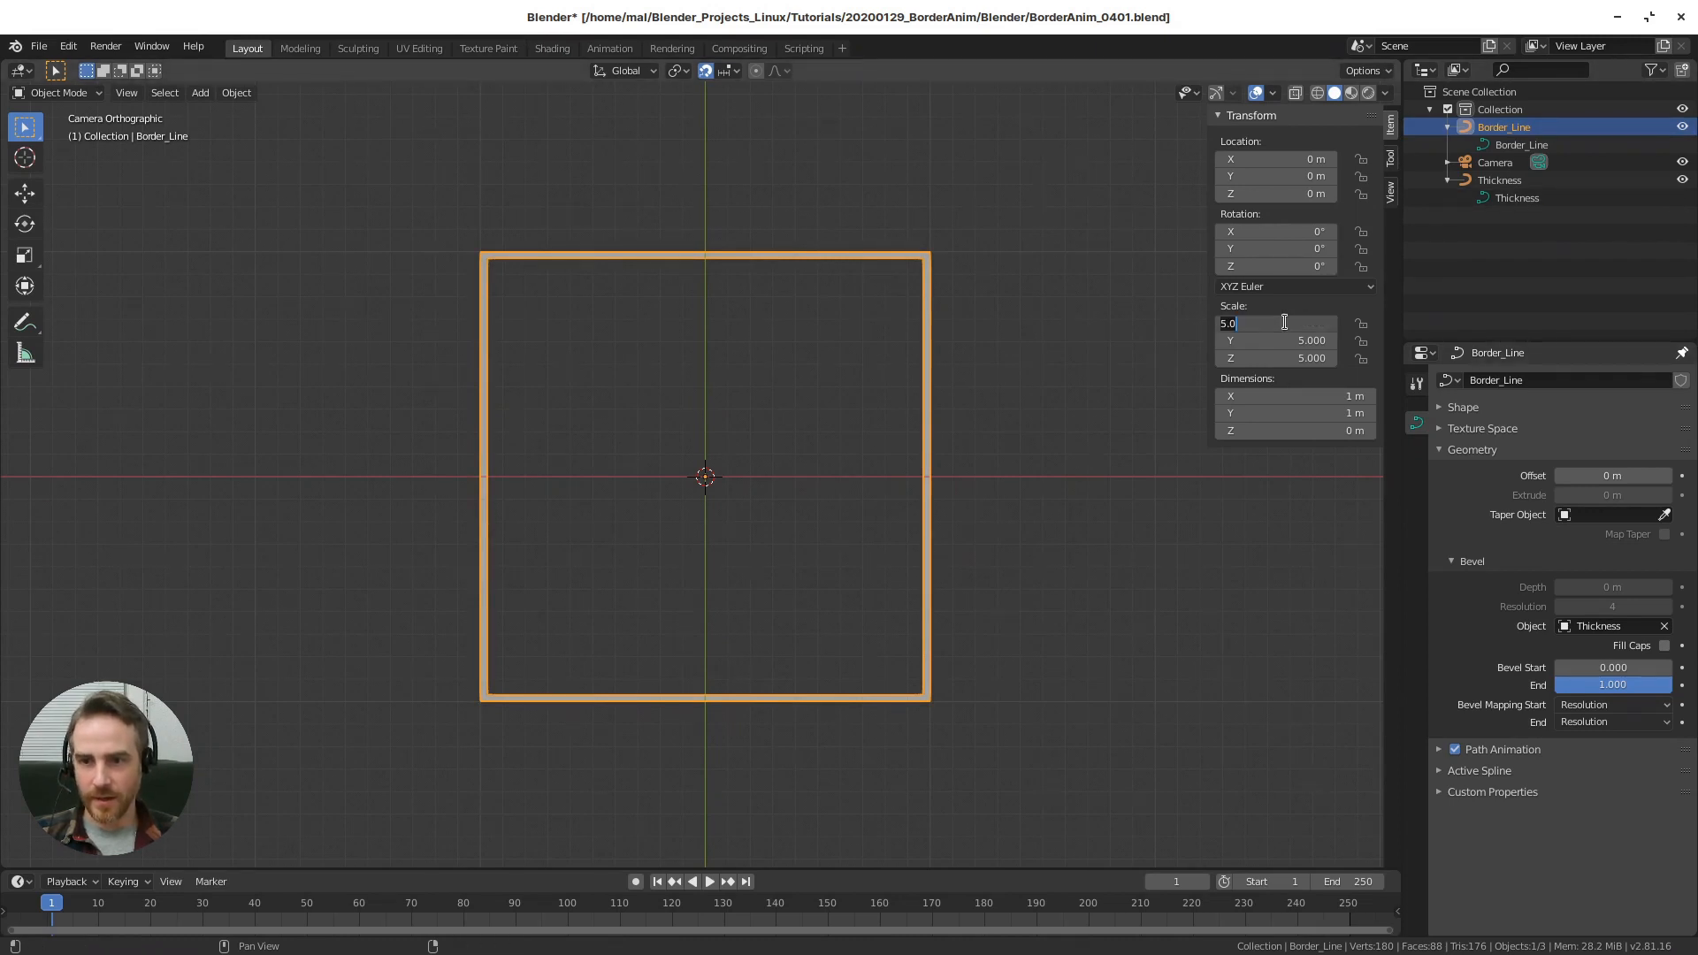
key("Return")
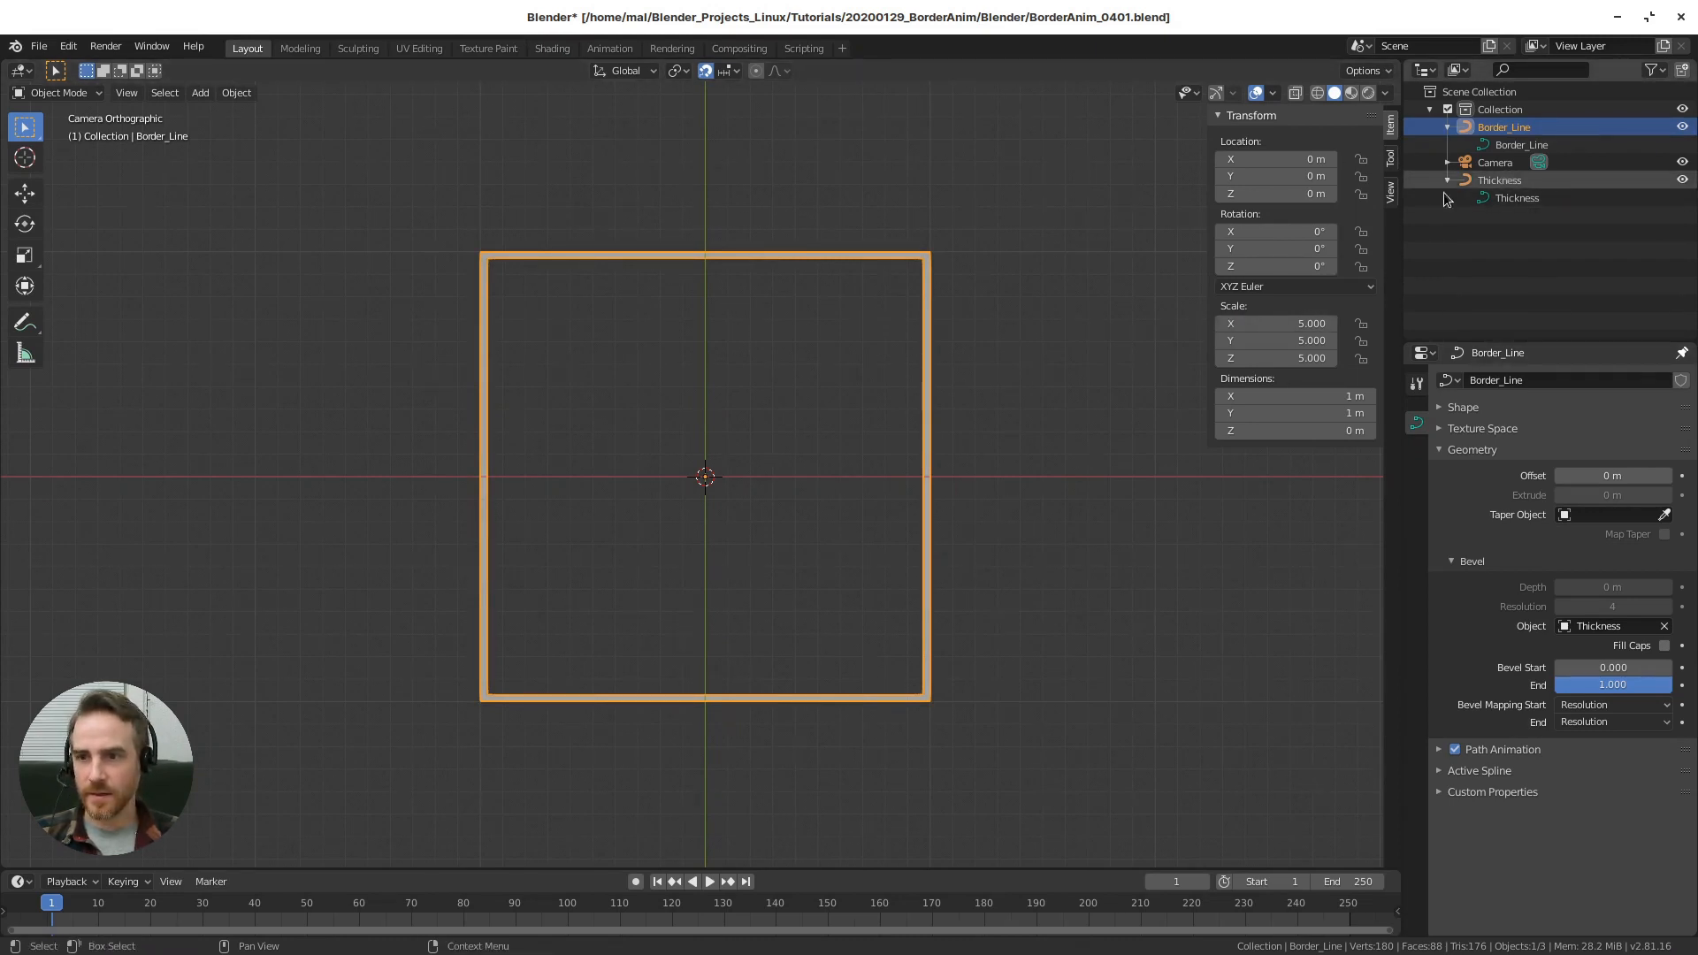
- Select the Thickness object and set its X scale to 0.2
left_click(1499, 180)
left_click(1284, 323)
type("0.06.2")
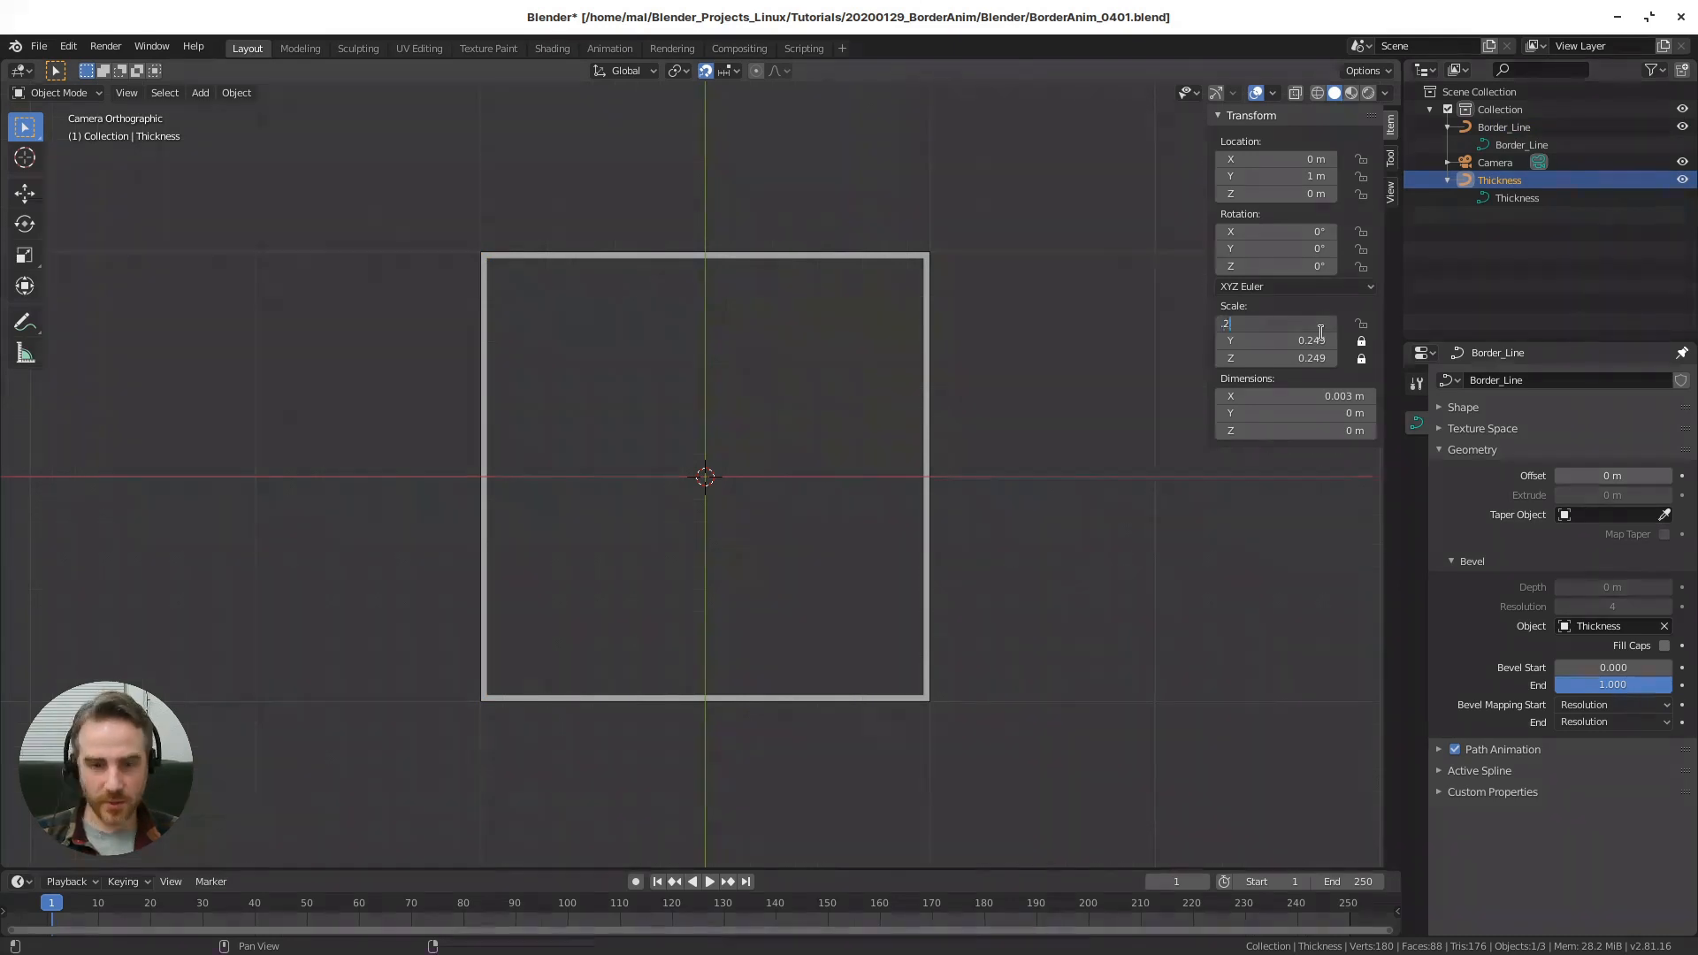
key("Return")
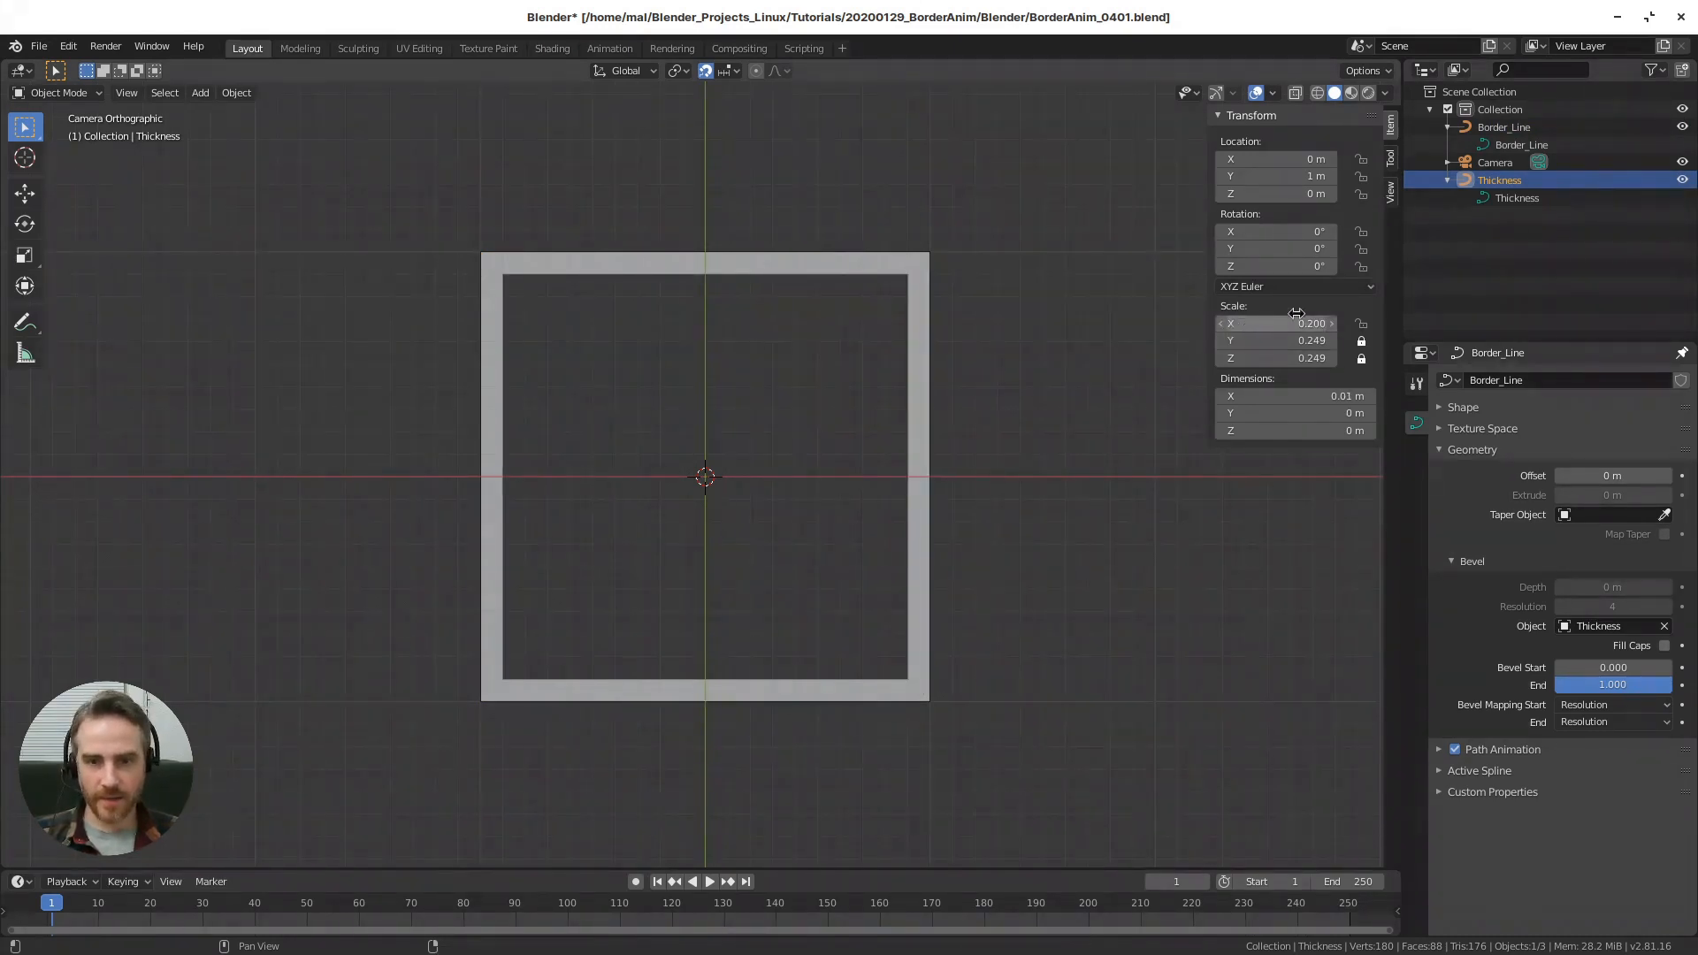
- Try stretching Border_Line along global X by about 4.82 in Object Mode, and undo the stretch
scroll(785, 473, "down", 6)
scroll(772, 474, "up", 3)
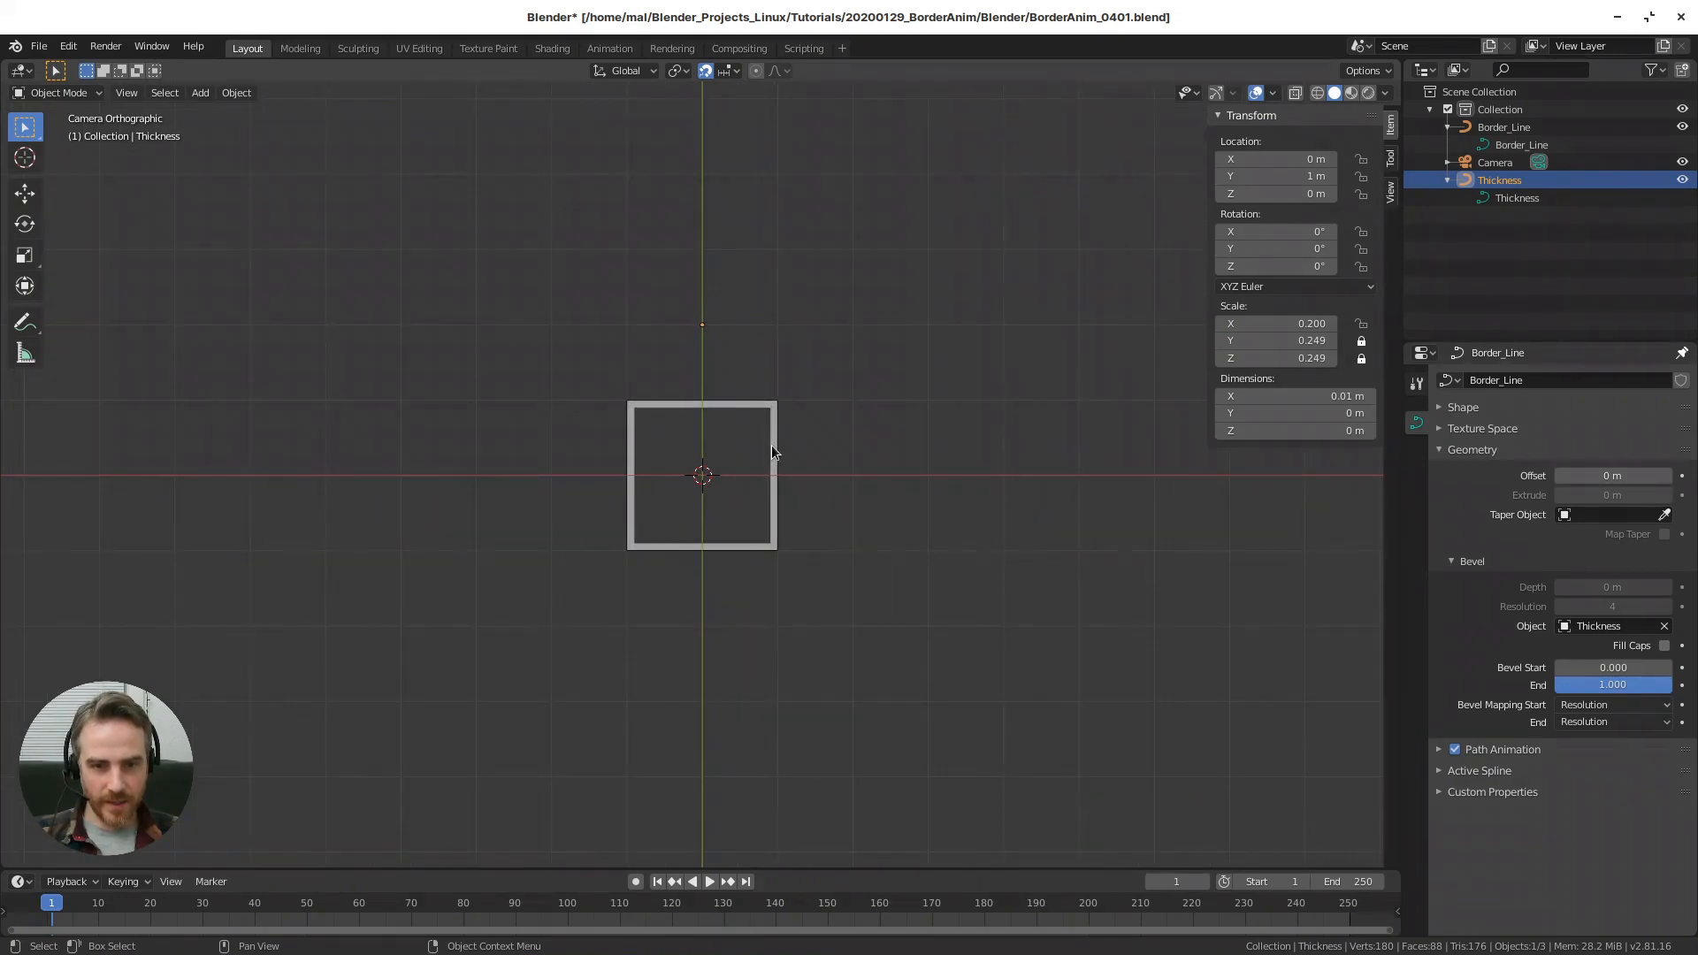
left_click(772, 449)
key("s")
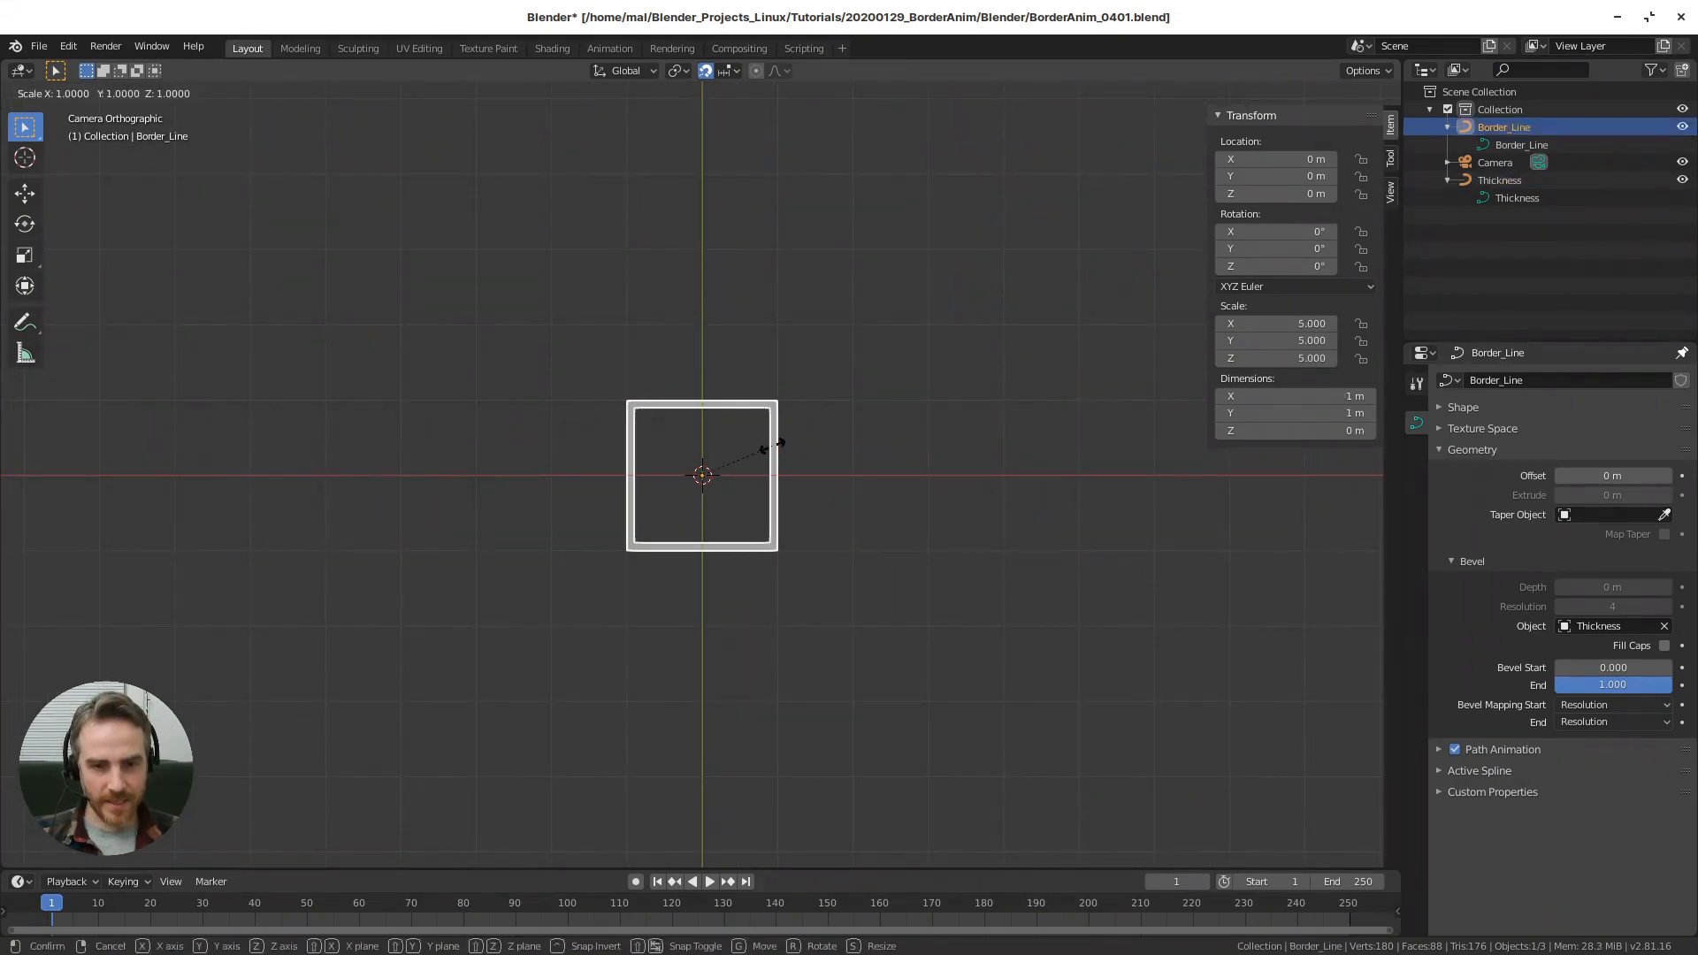
key("x")
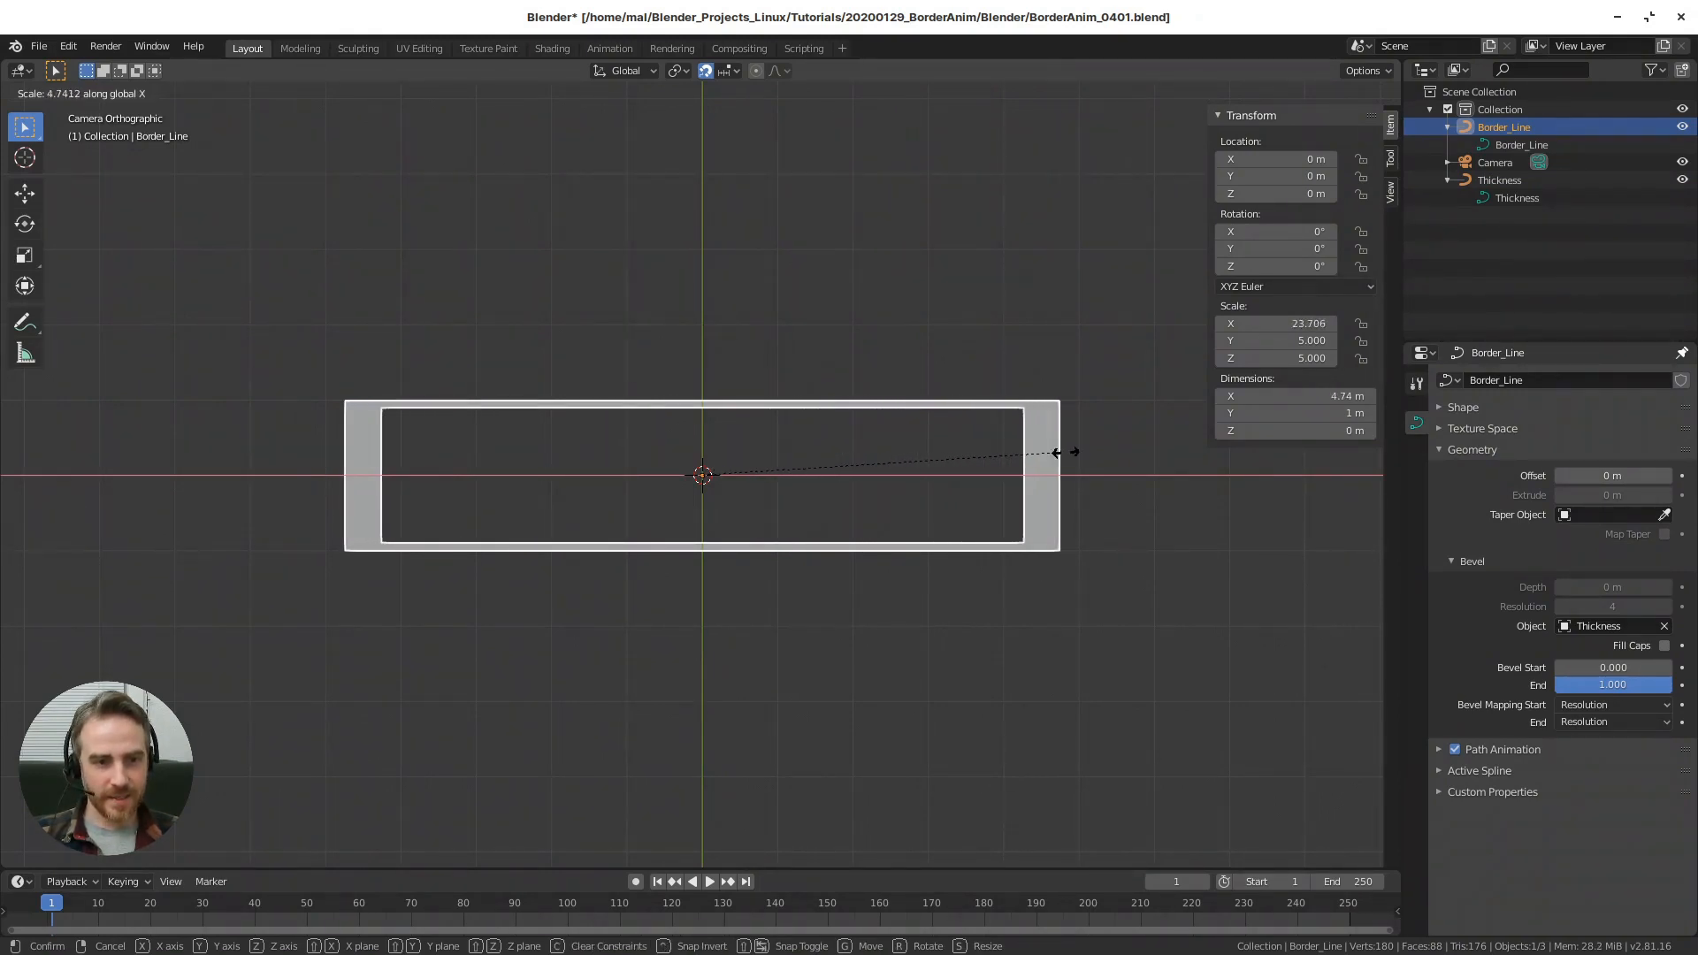
left_click(1066, 449)
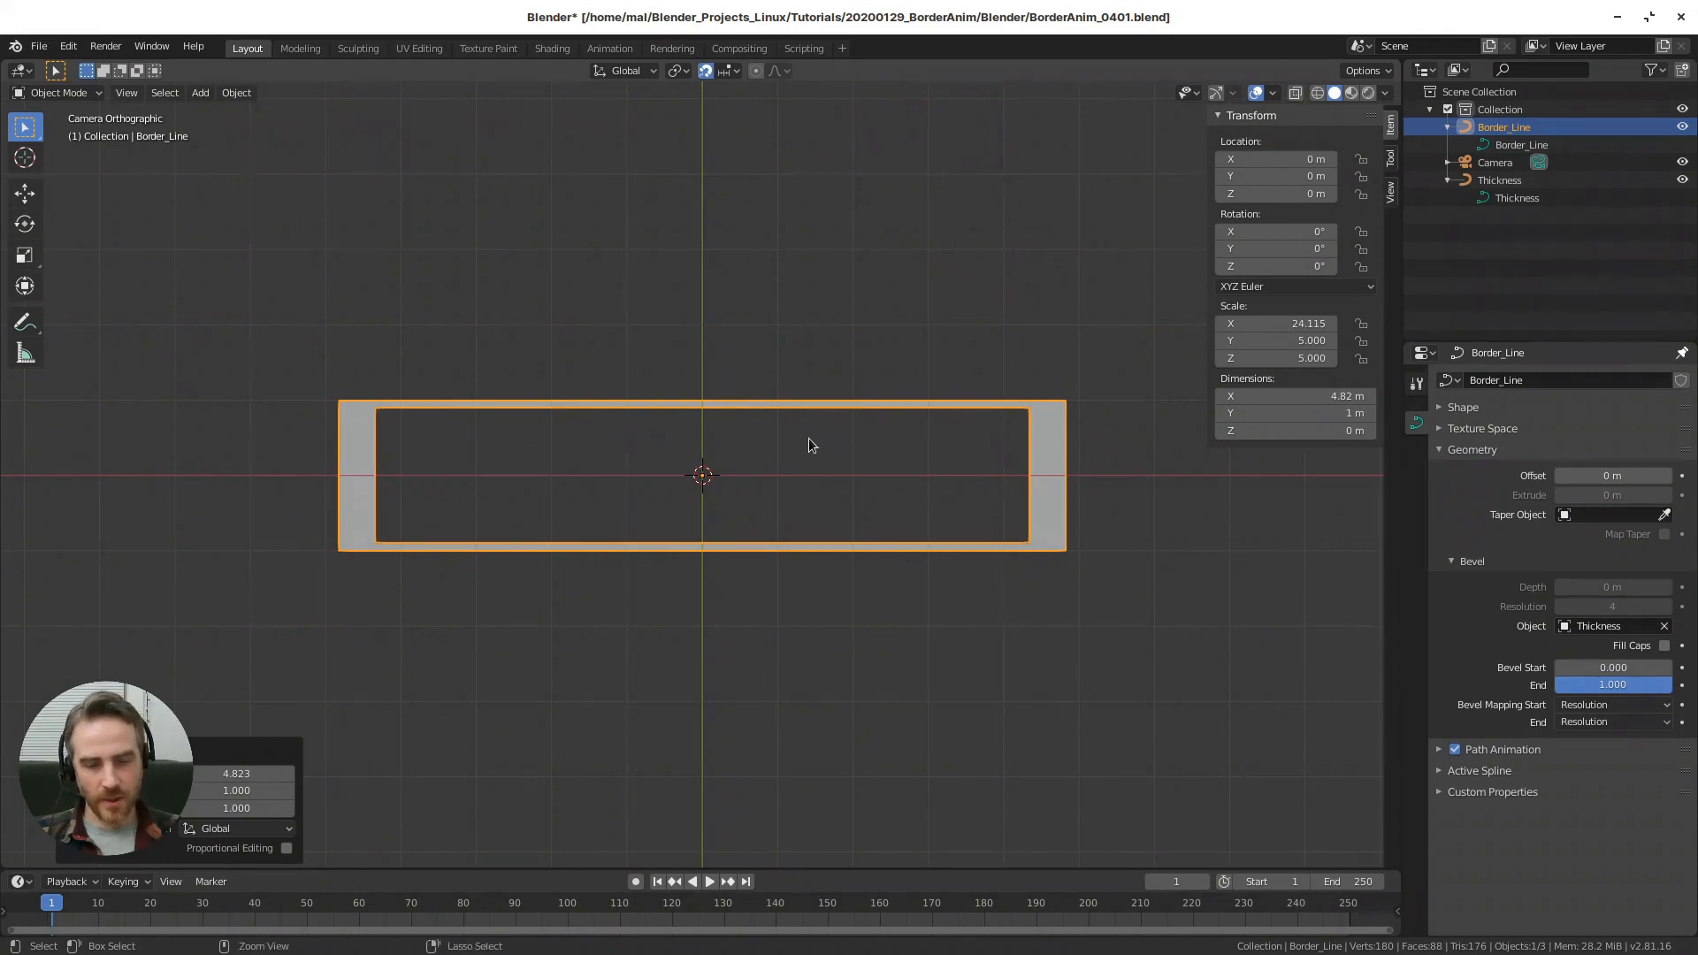
key("ctrl+z")
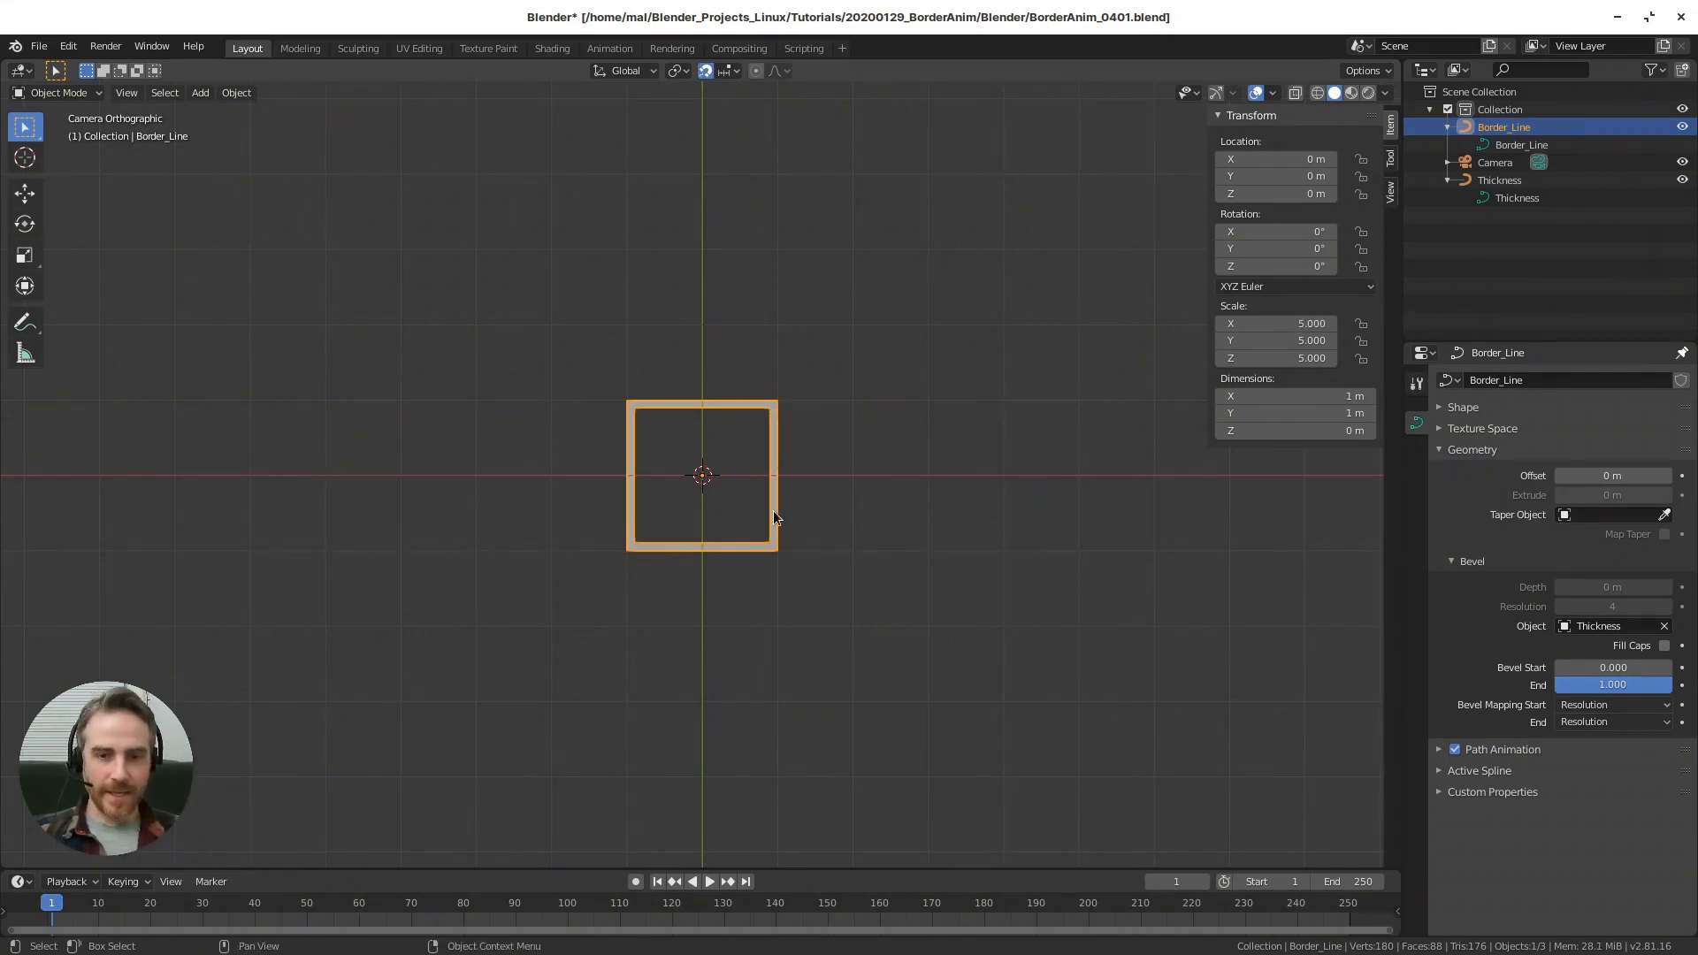
- Stretch all of Border_Line's control points along global X in Edit Mode to about 4.99 m wide and return to Object Mode
key("Tab")
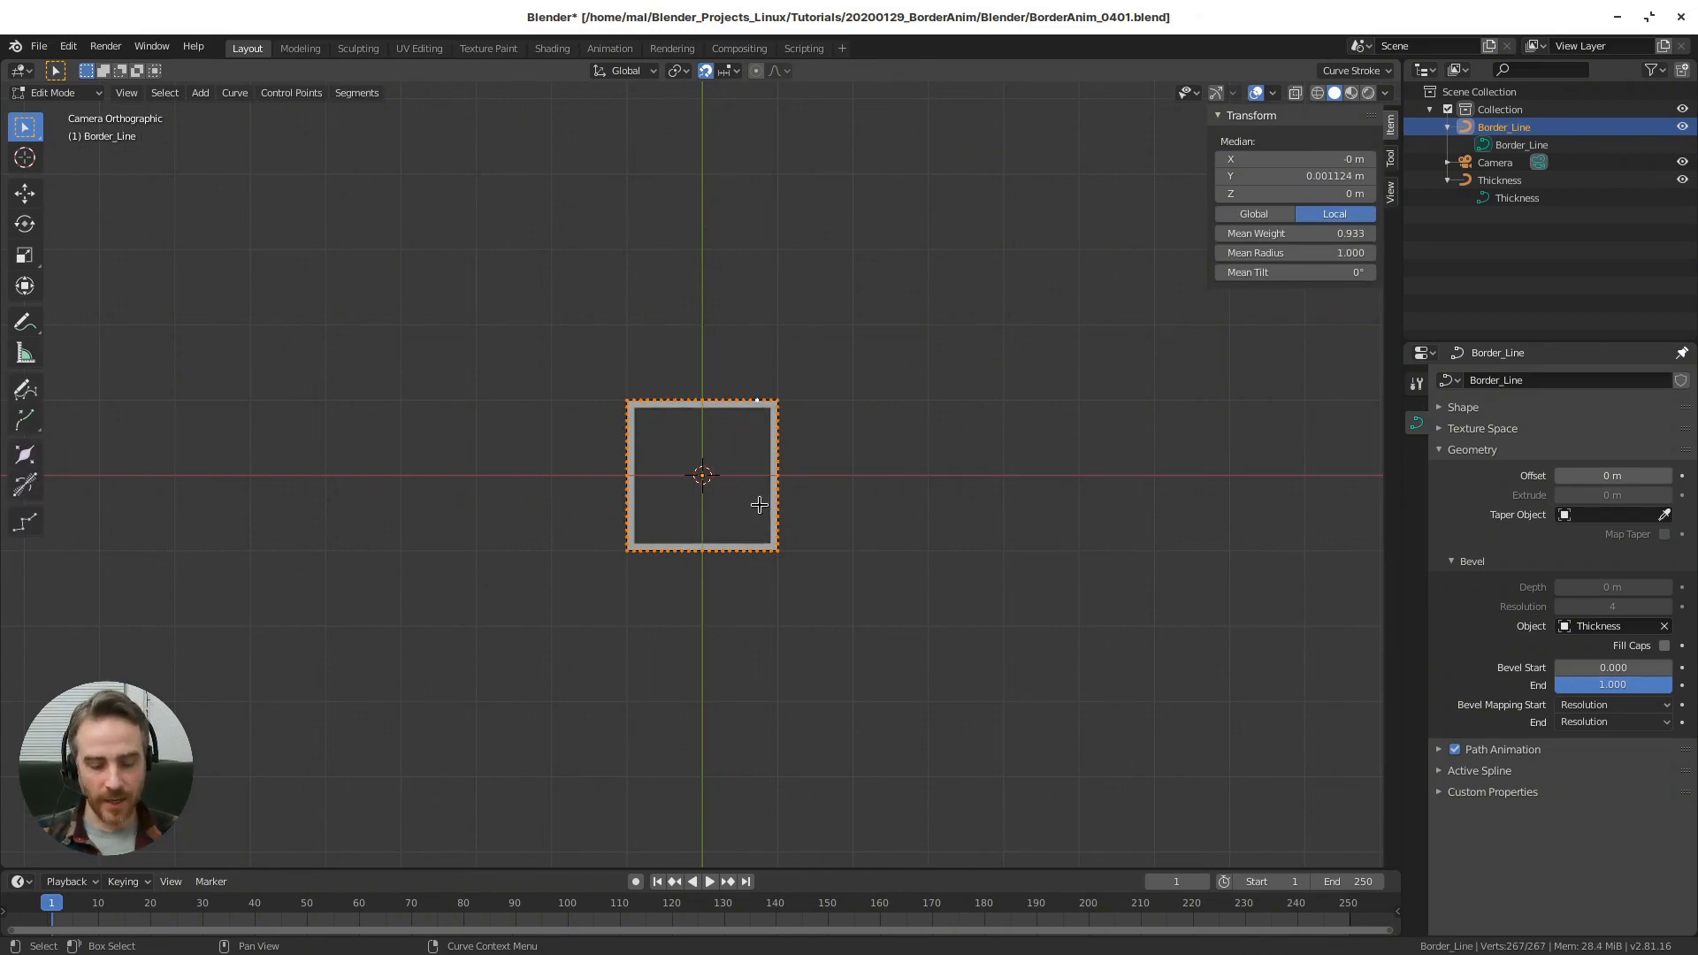
key("s")
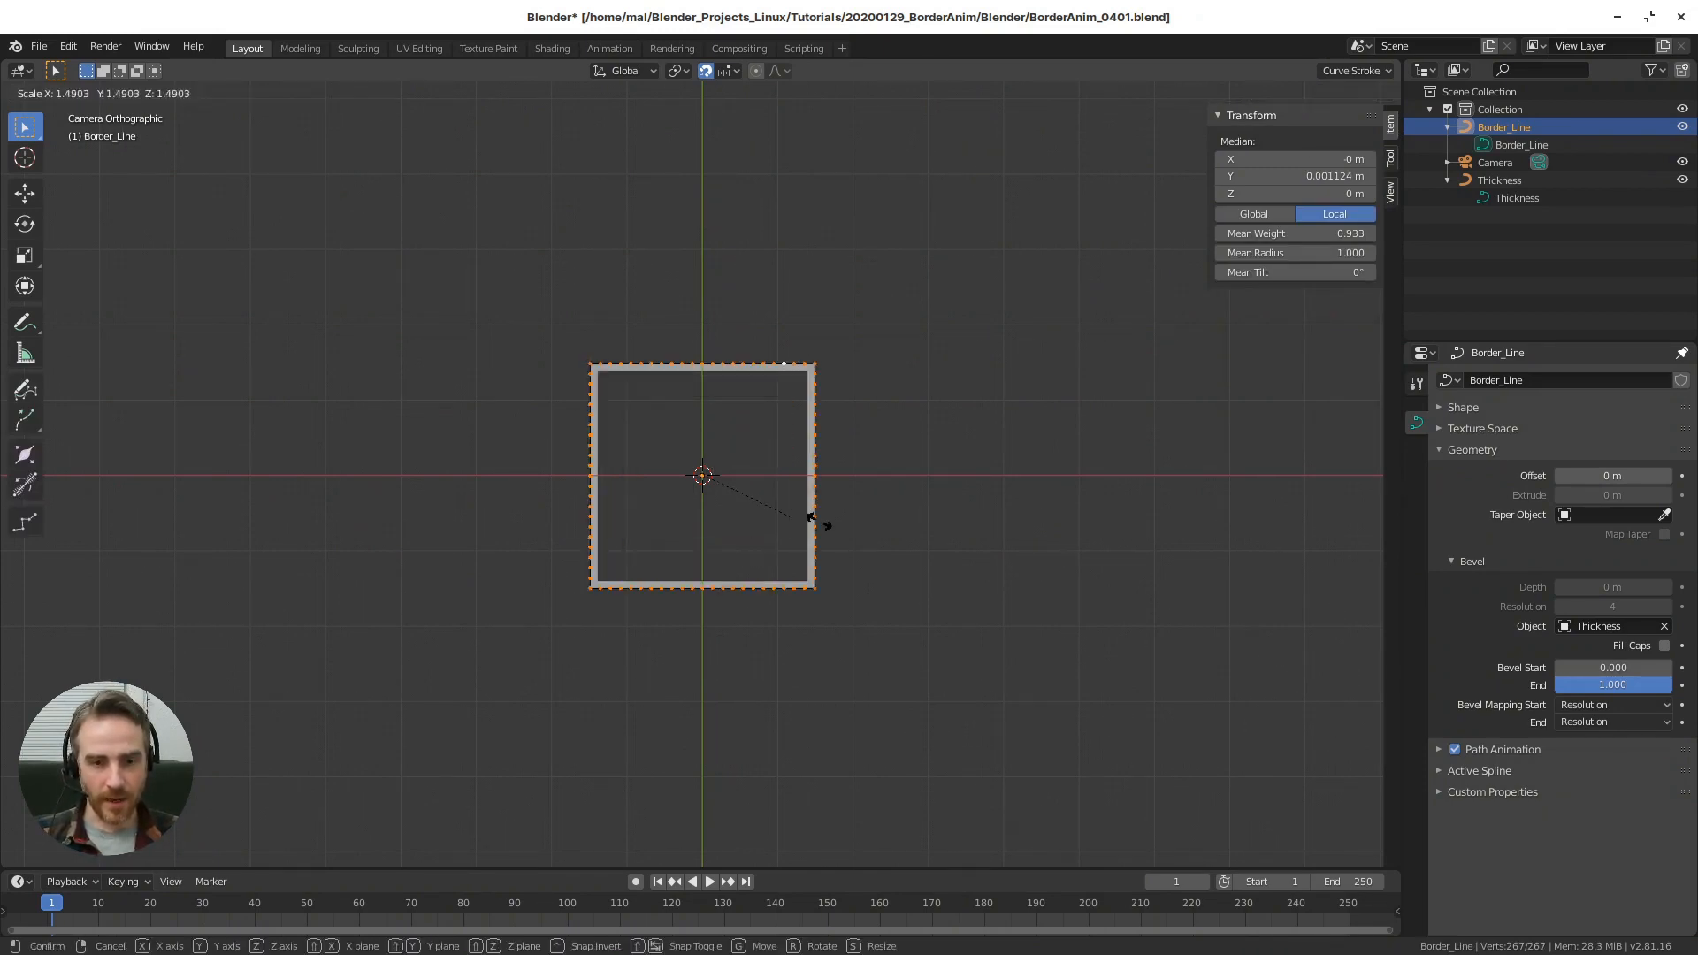
key("Escape")
key("s")
key("x")
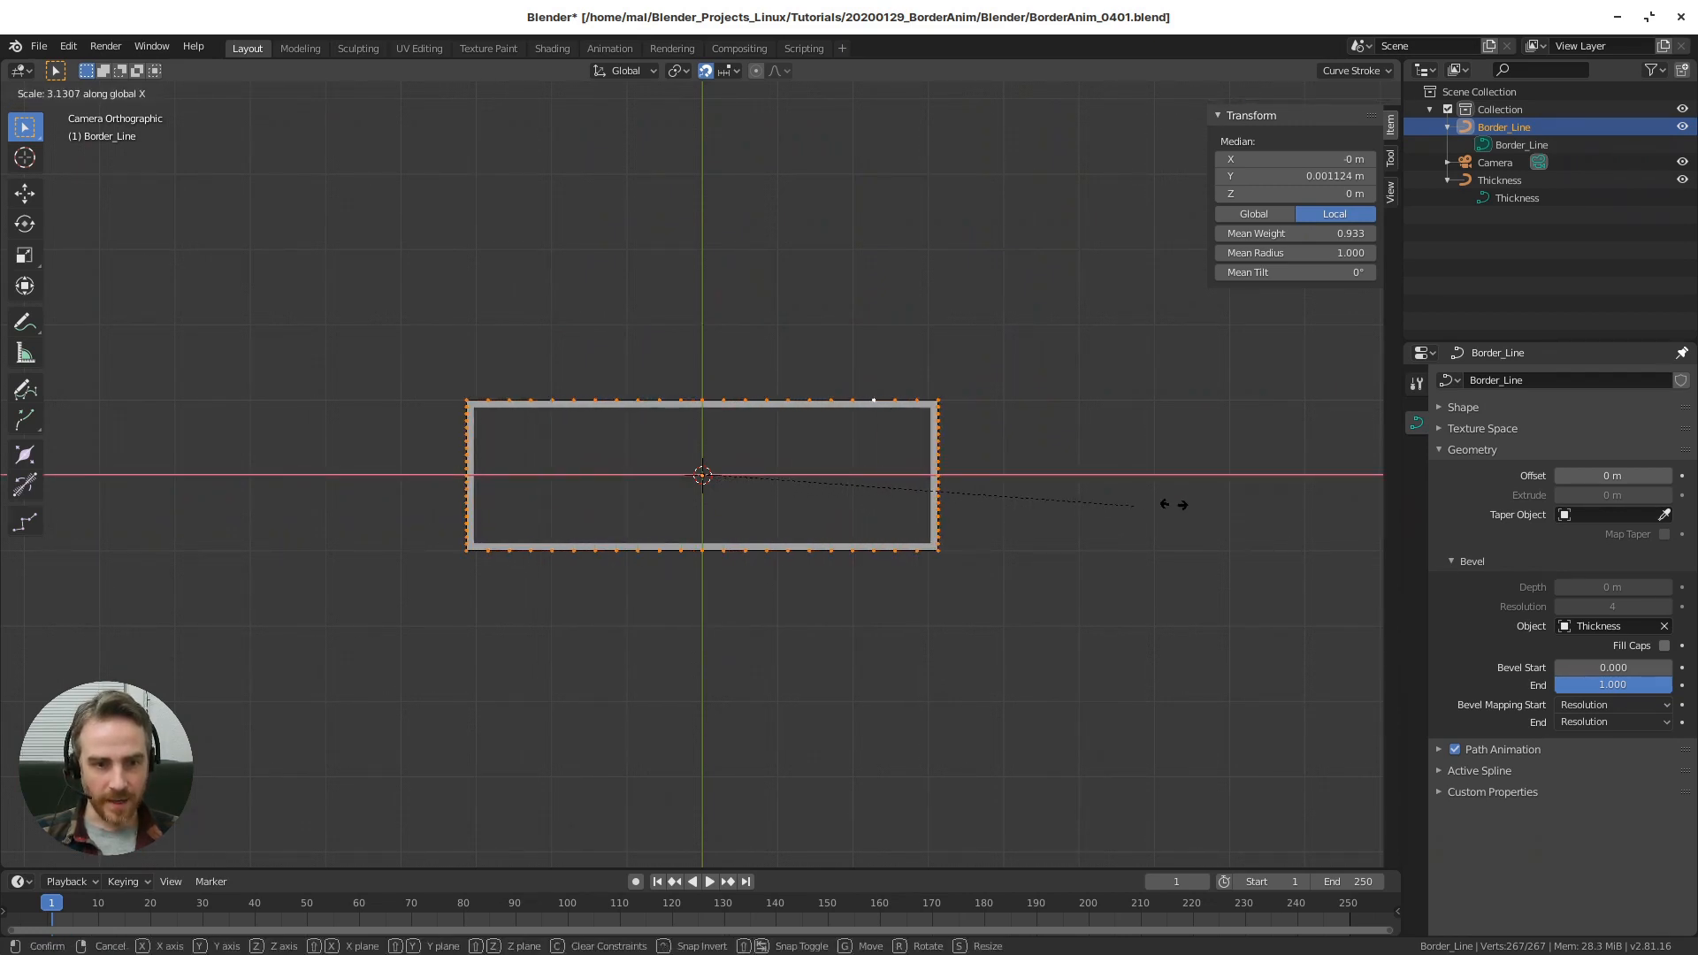
left_click(1198, 486)
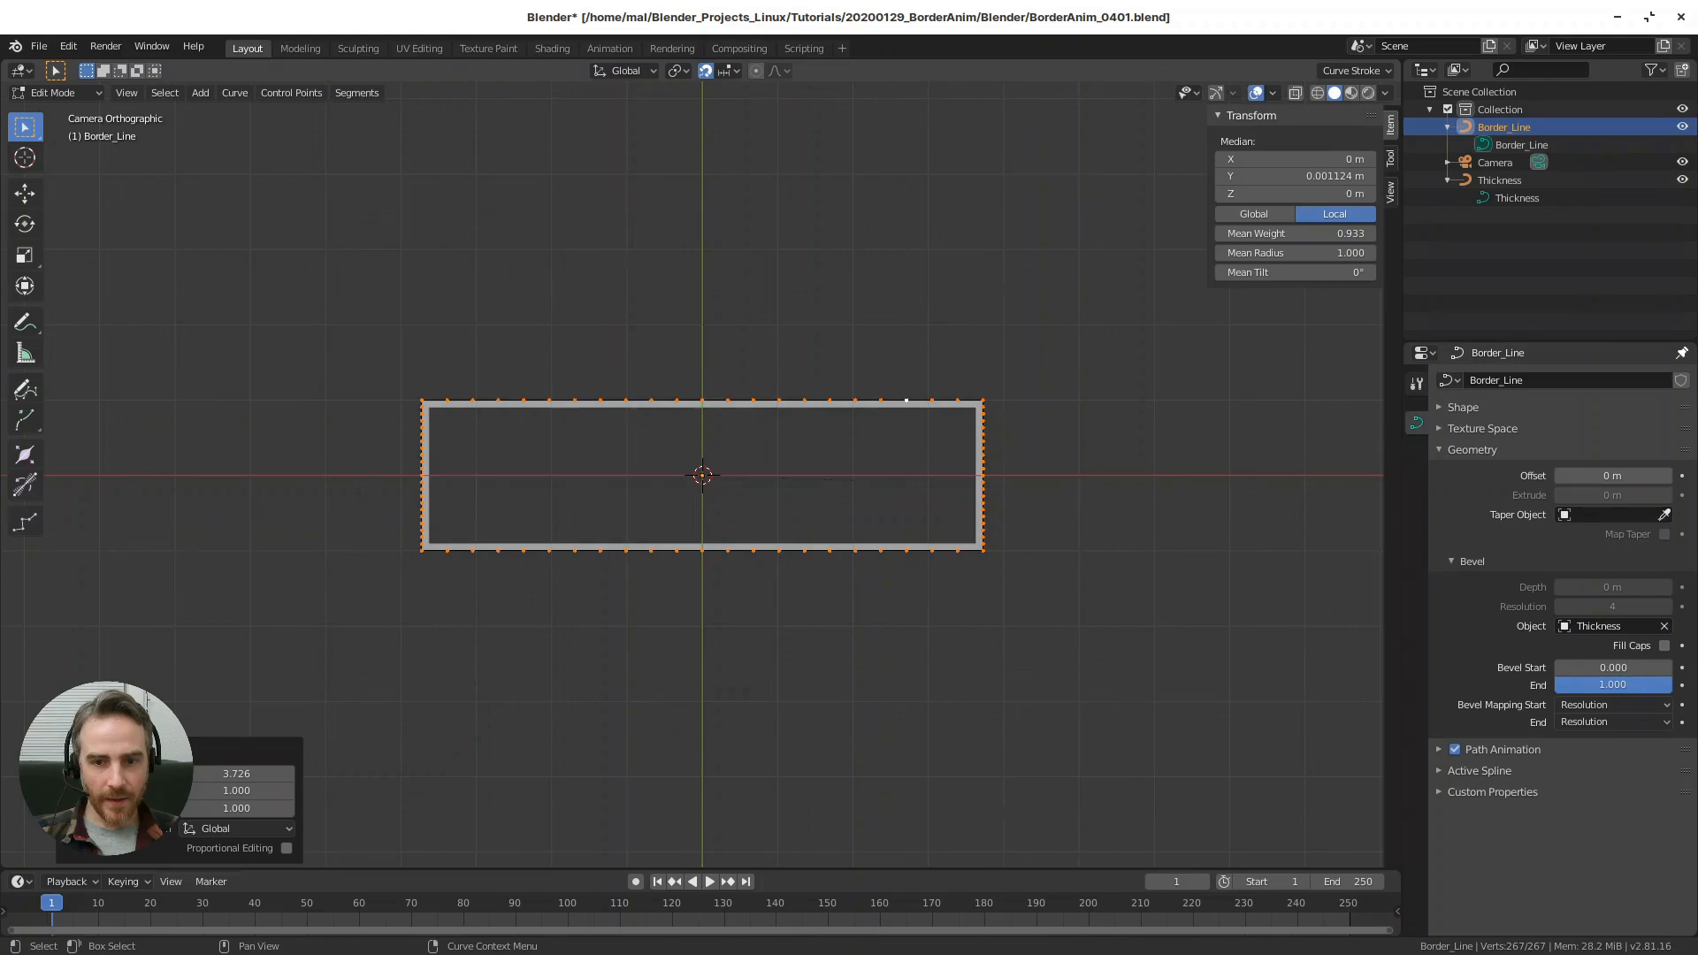
key("s")
right_click(1189, 502)
key("s")
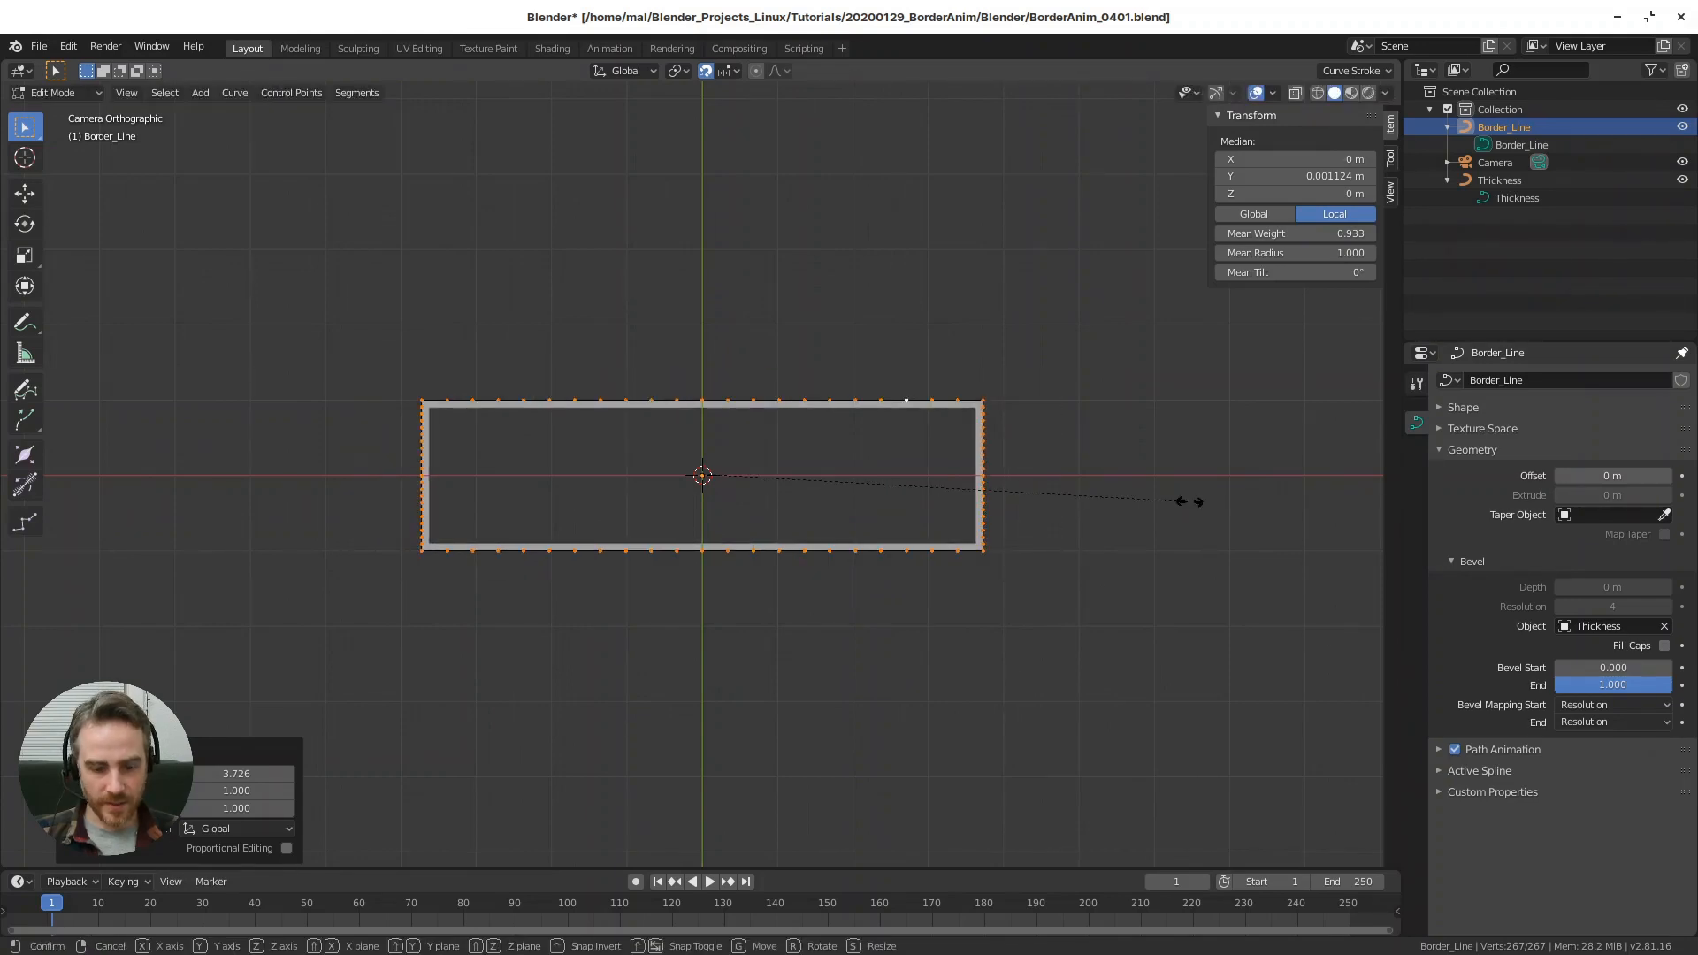
key("x")
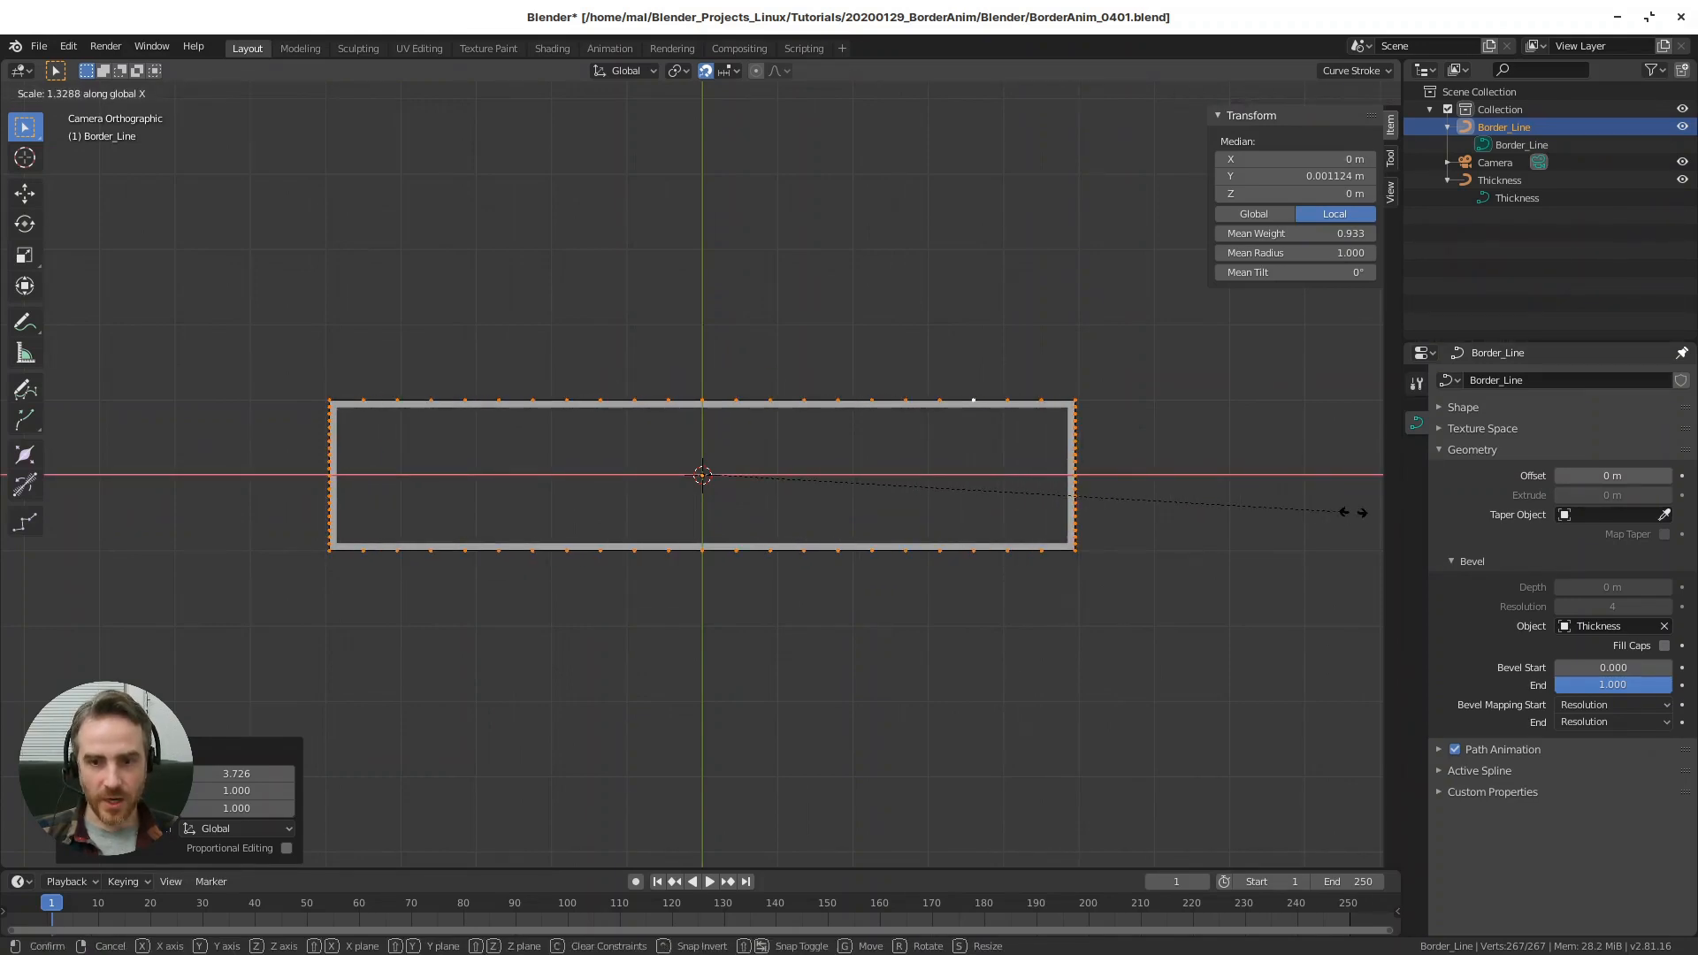
left_click(1350, 504)
key("Tab")
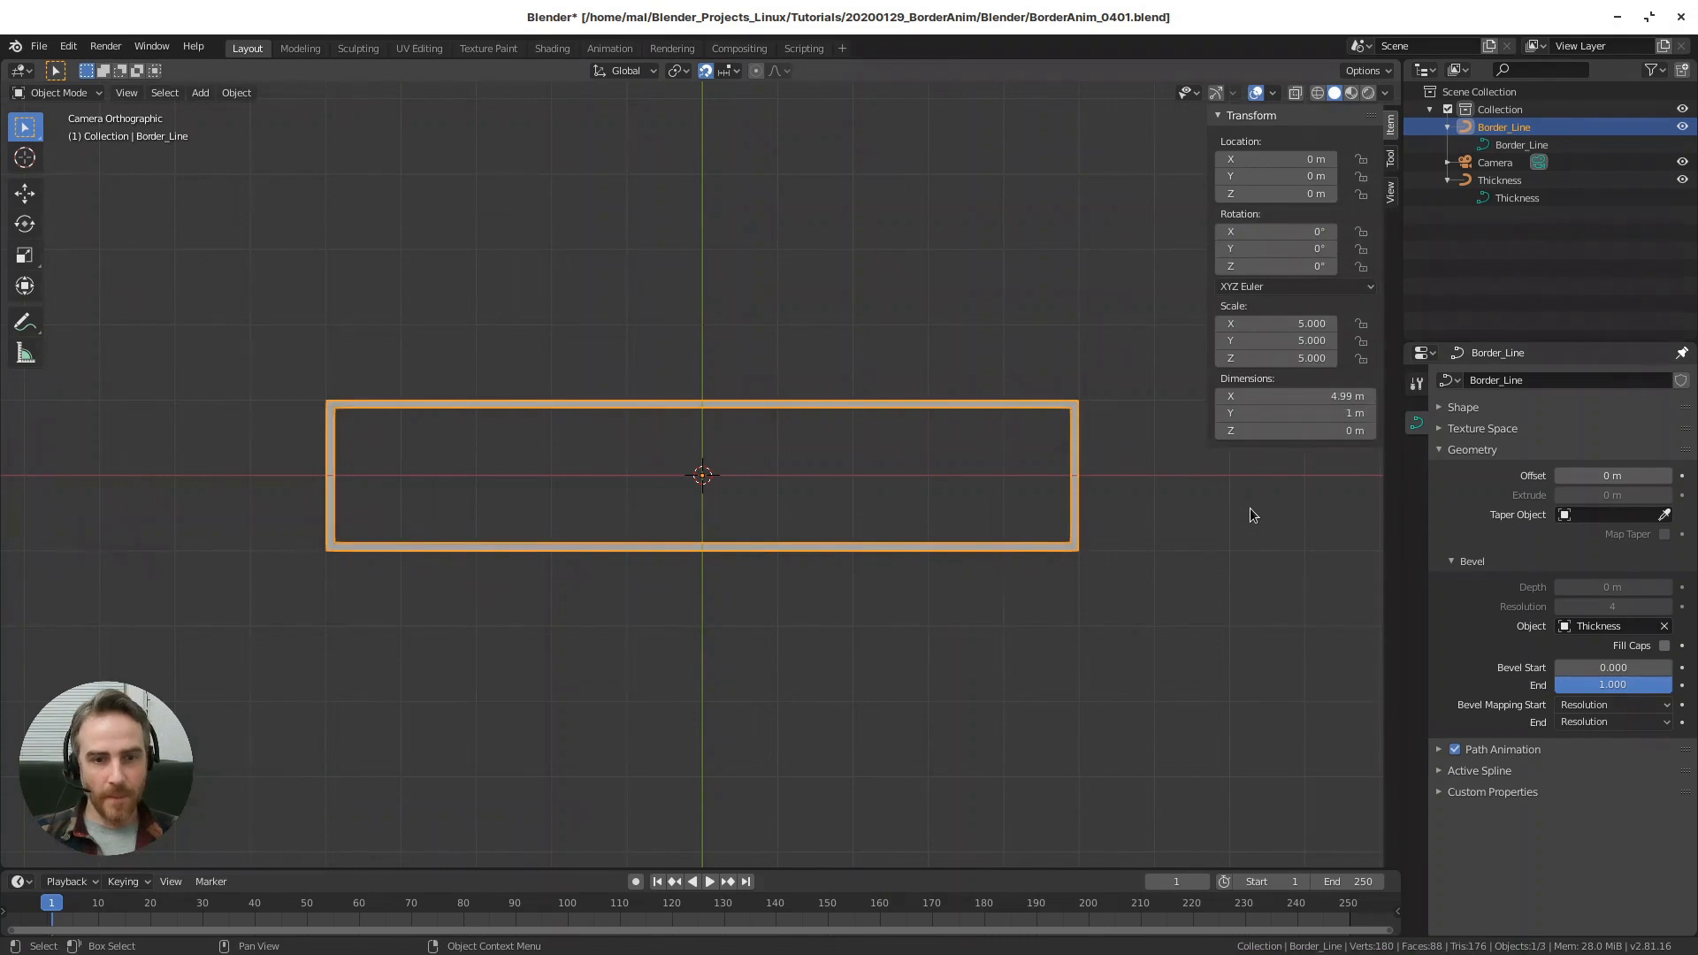
- Test the stretched border's reveal by lowering bevel End to 0.000 and raising it back to 1.000
mouse_move(1631, 684)
left_mouse_down()
mouse_move(1561, 684)
mouse_move(1671, 685)
mouse_move(1559, 690)
left_mouse_up()
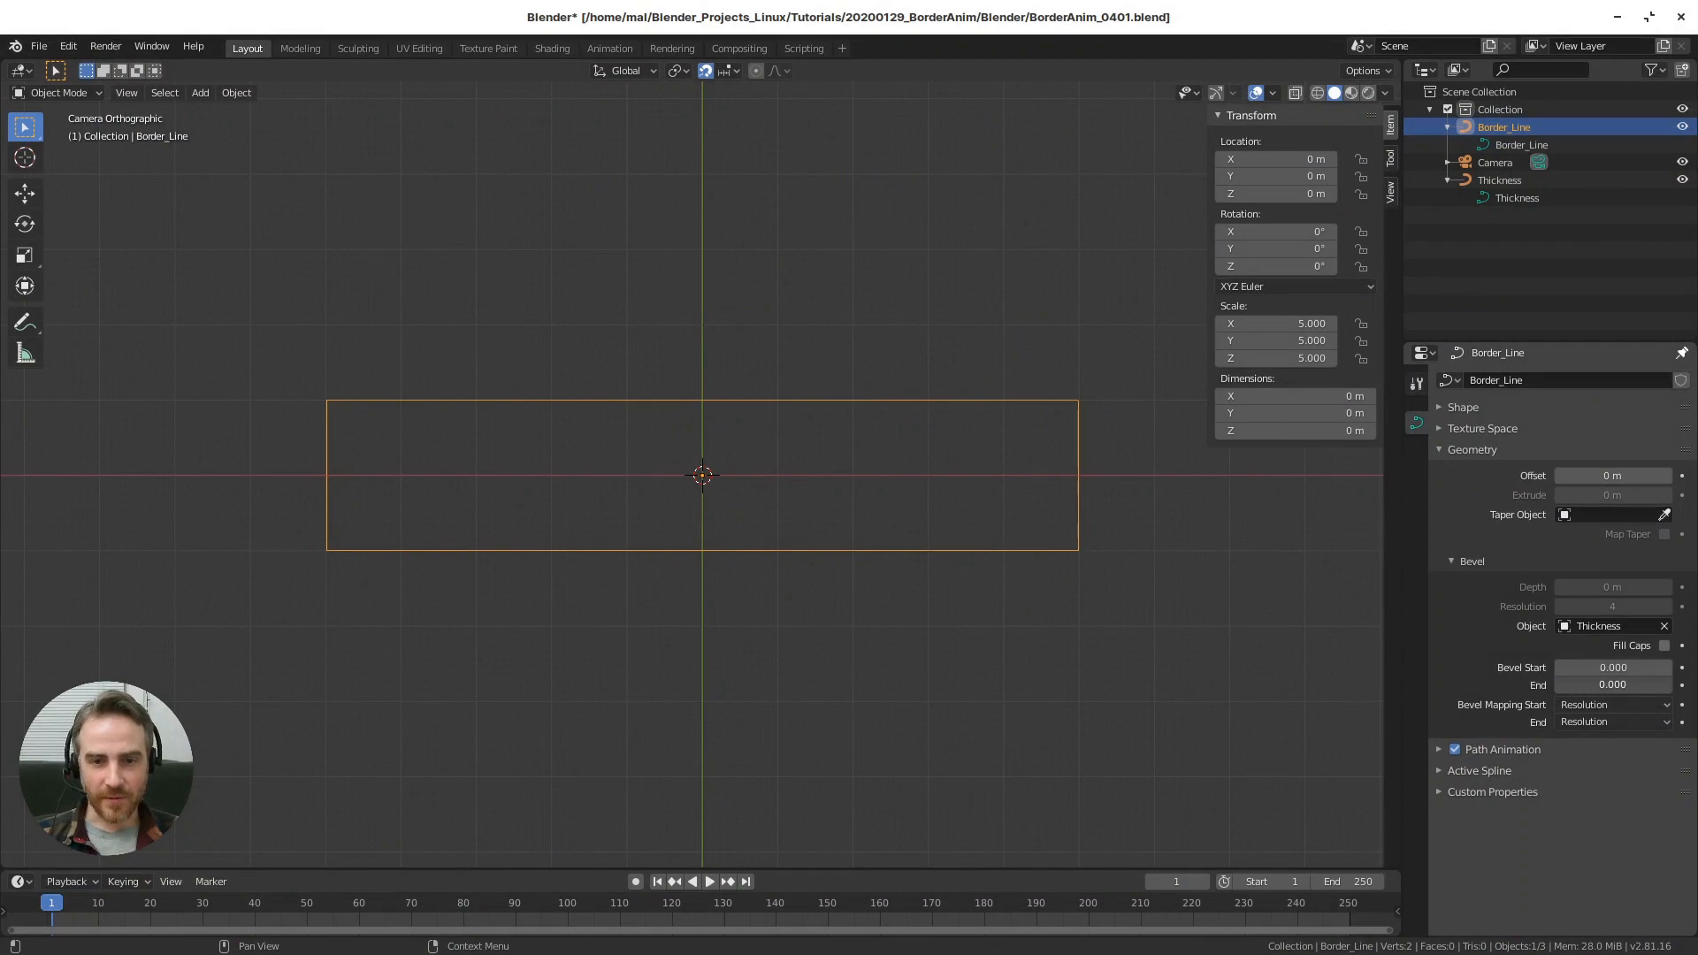
left_click_drag(1556, 684, 1671, 685)
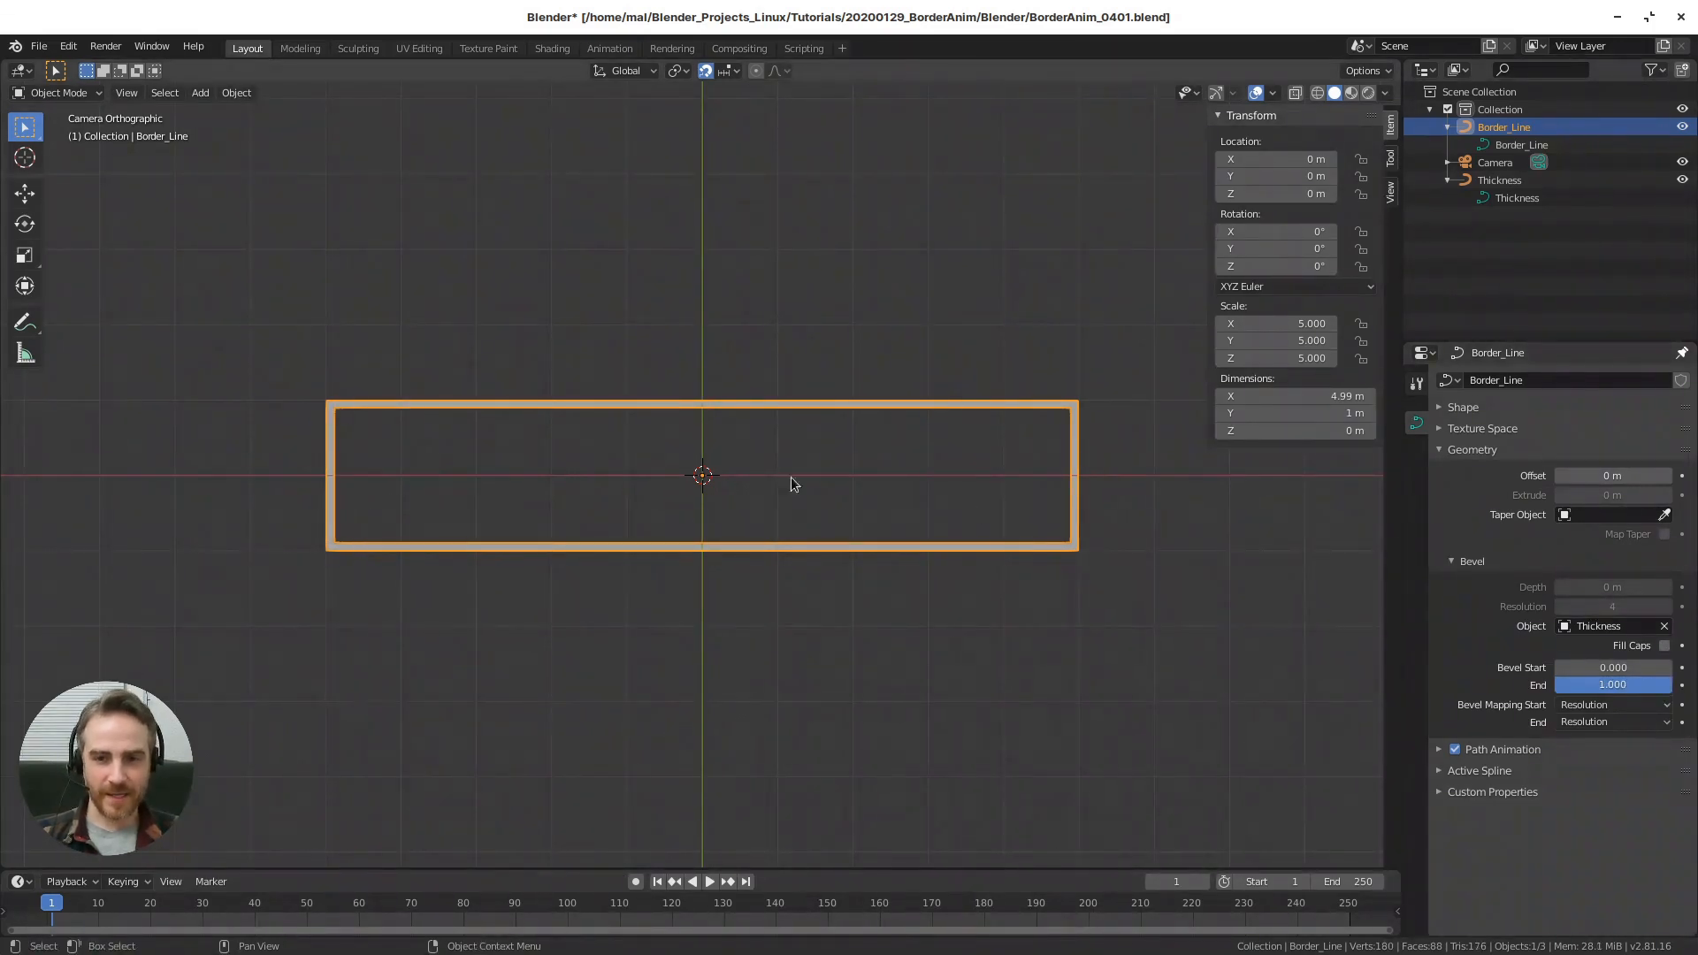
- Enter Edit Mode on Border_Line and undo both X-axis stretches of its control points
key("Tab")
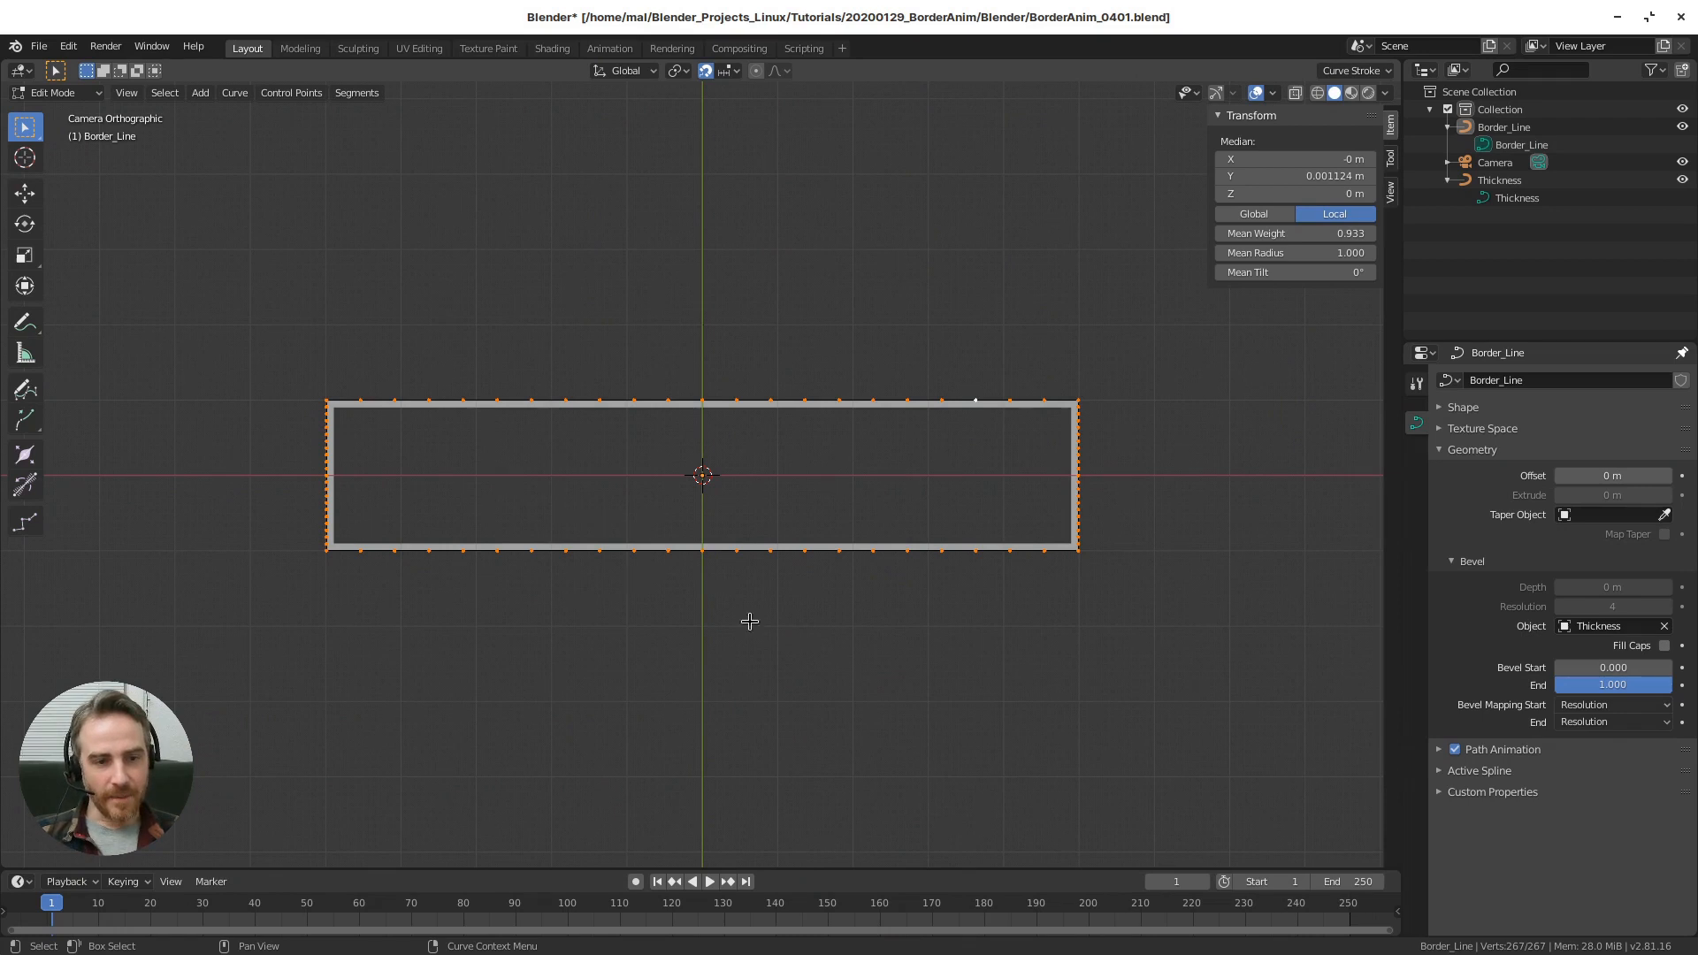
key("Tab")
left_click(985, 553)
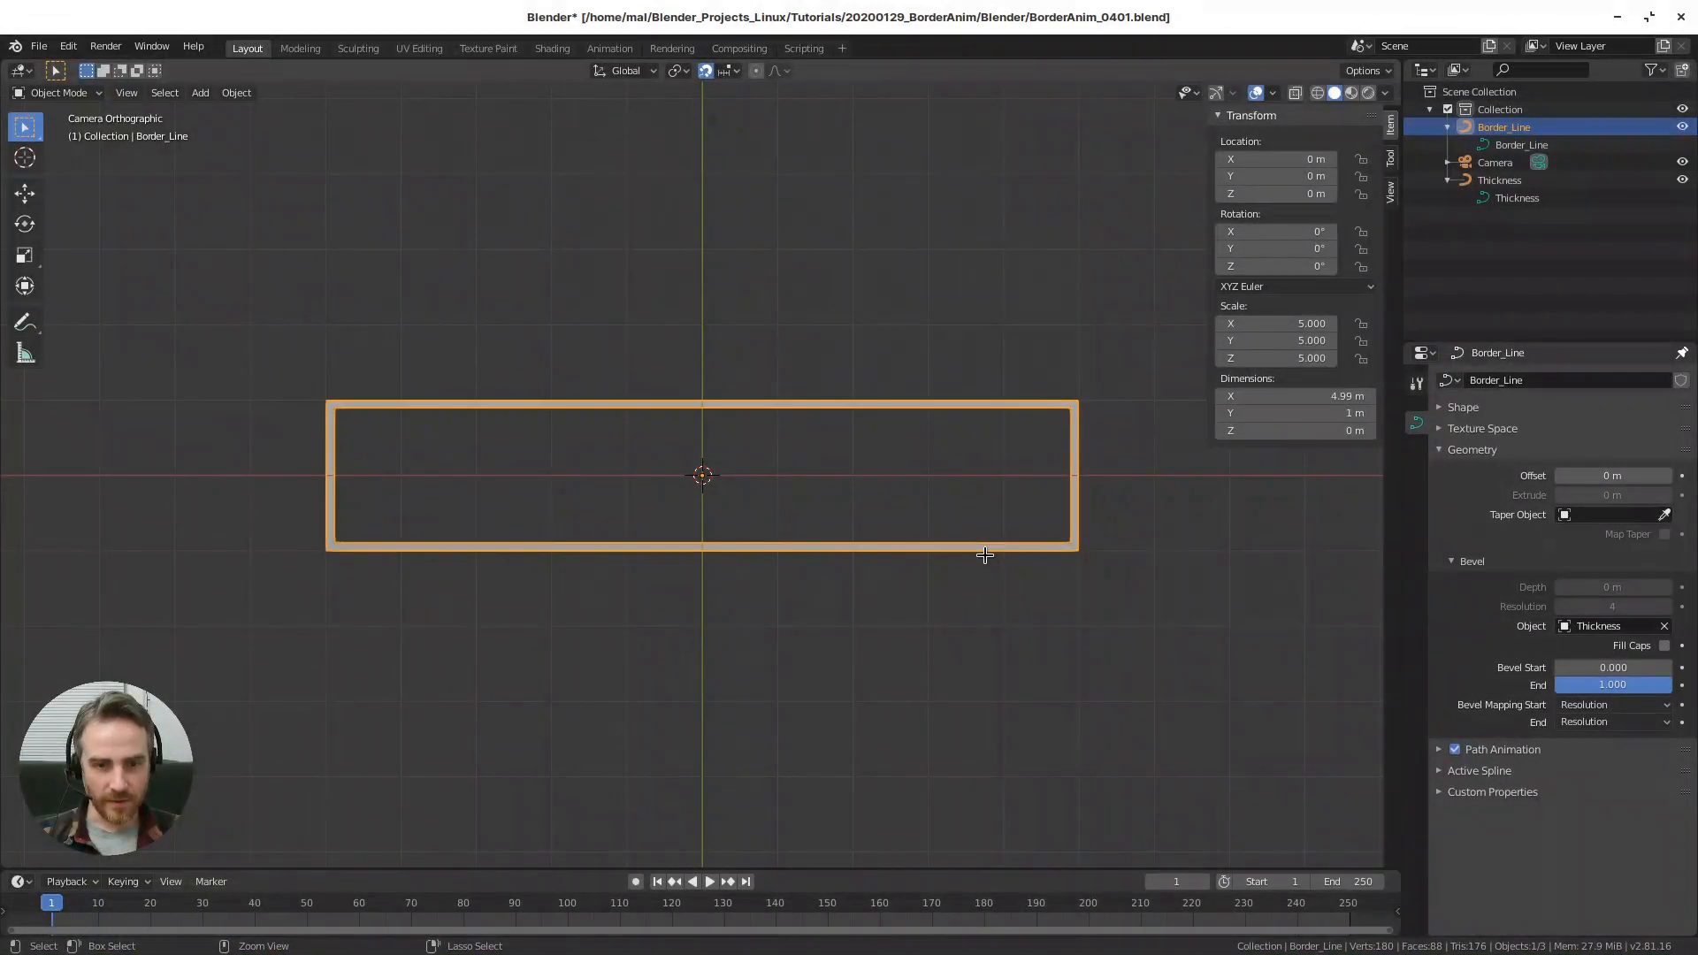
key("Tab")
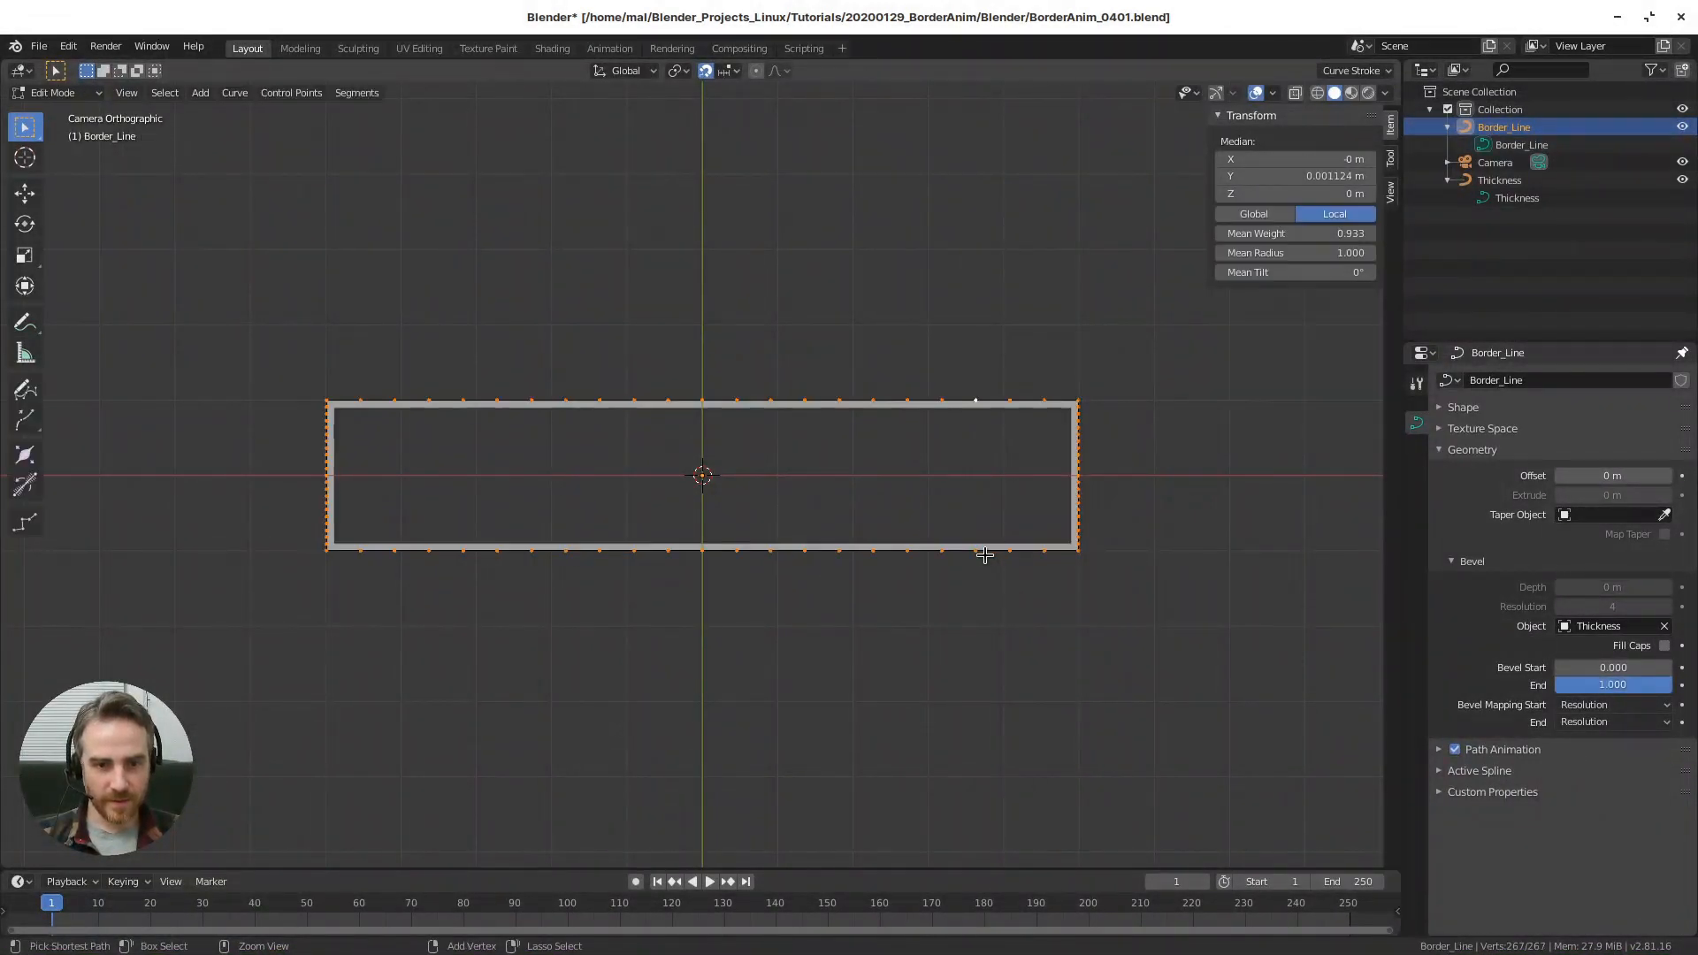
key("ctrl+z")
key("ctrl+z")
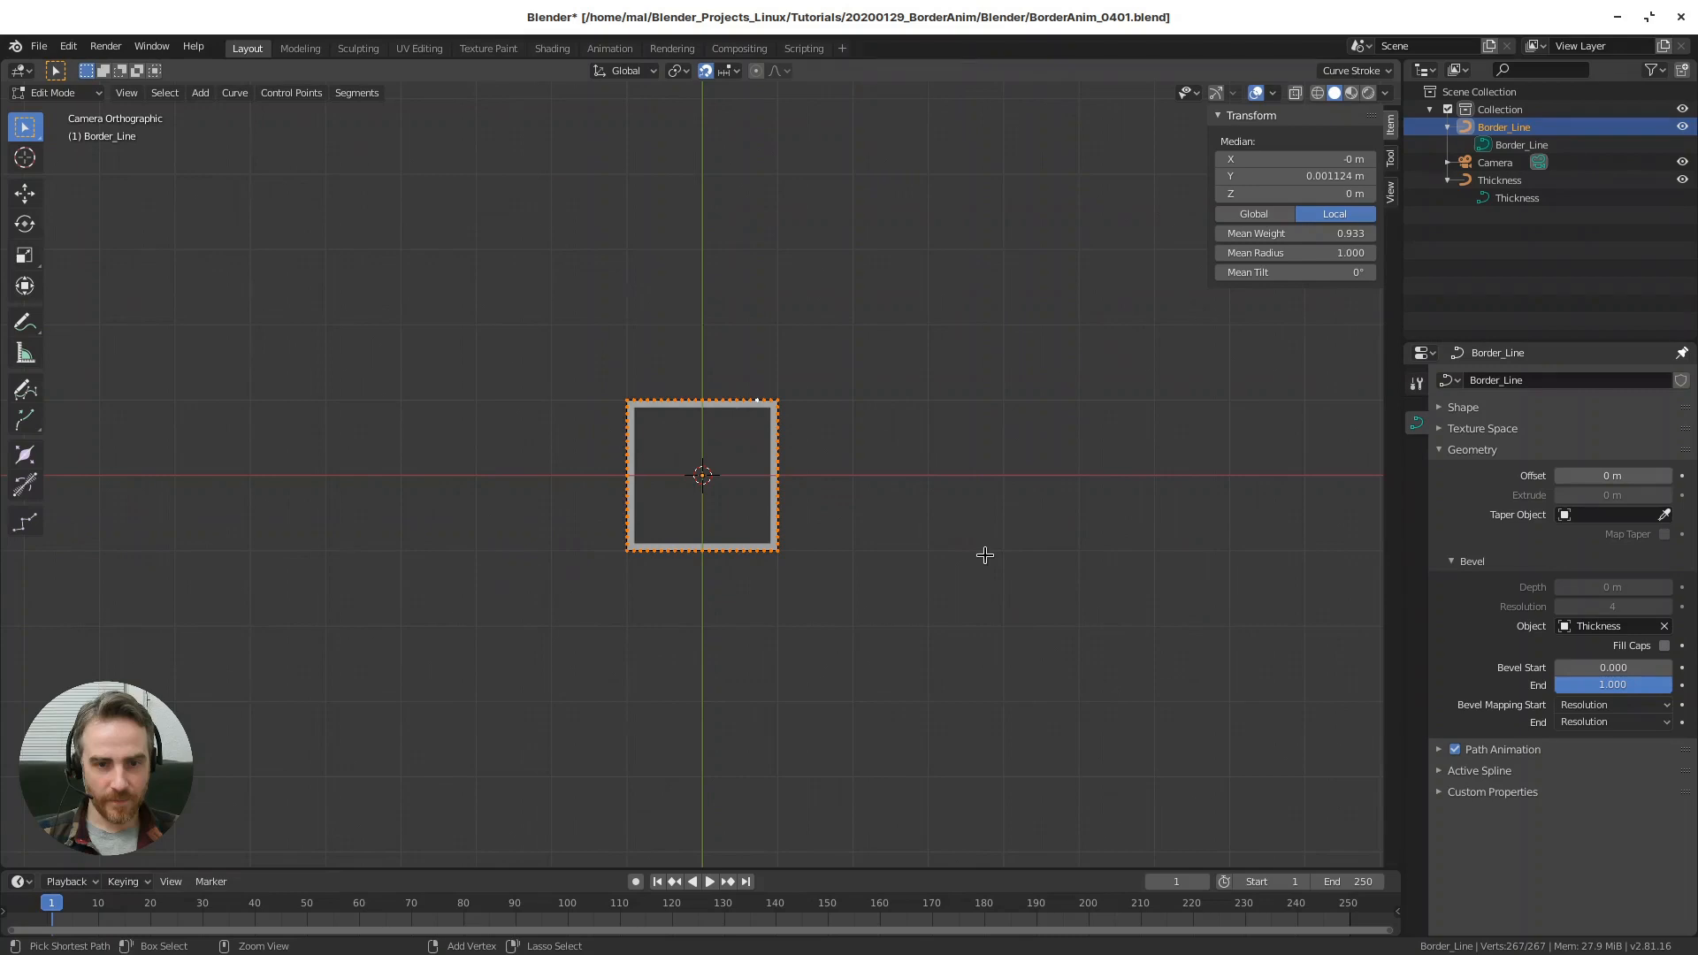
- Select the control points at the square border's upper-left and upper-right corners
scroll(758, 459, "up", 3)
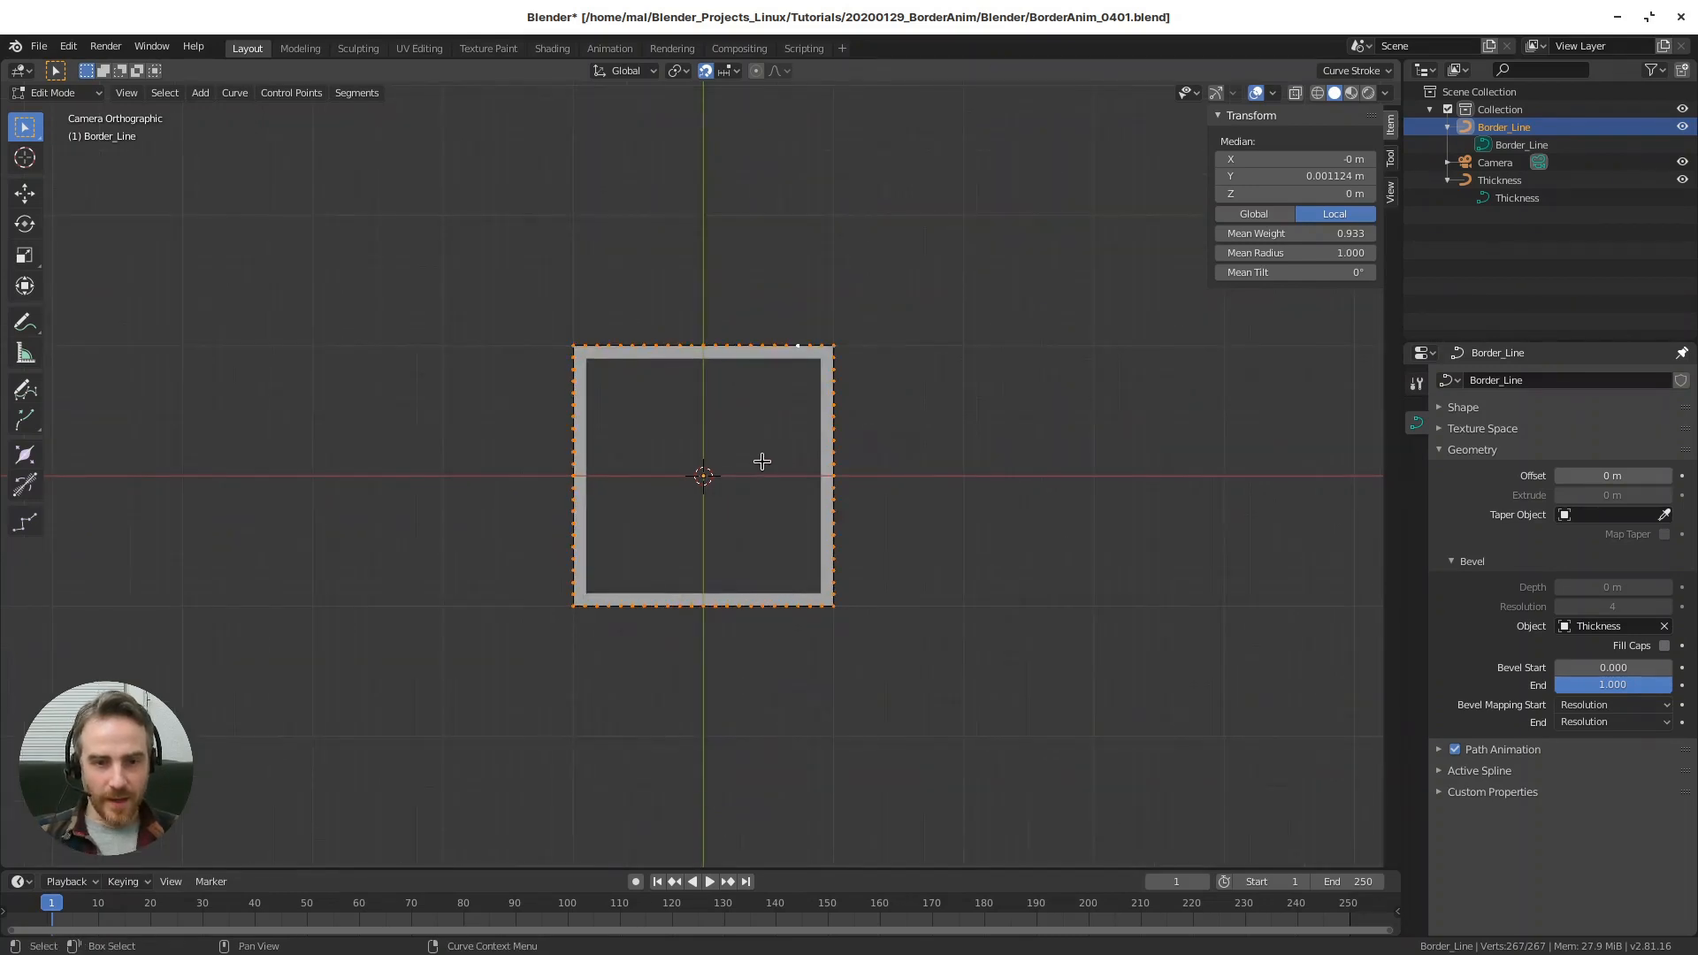
scroll(763, 462, "up", 2)
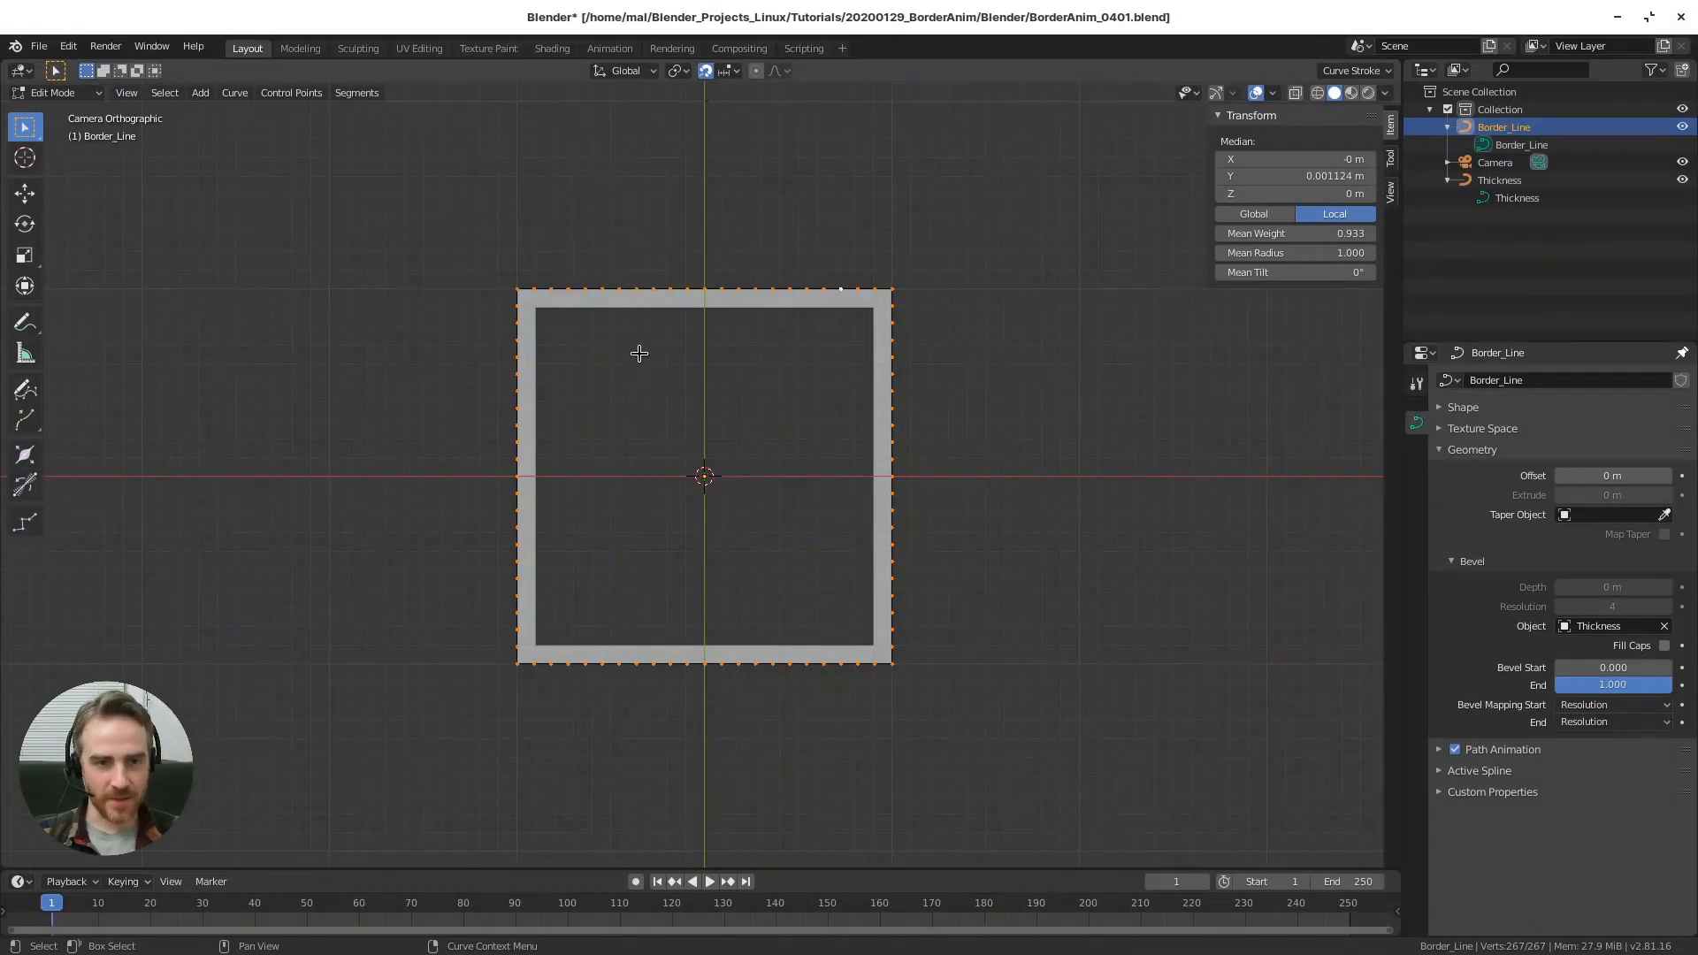
left_click(517, 290)
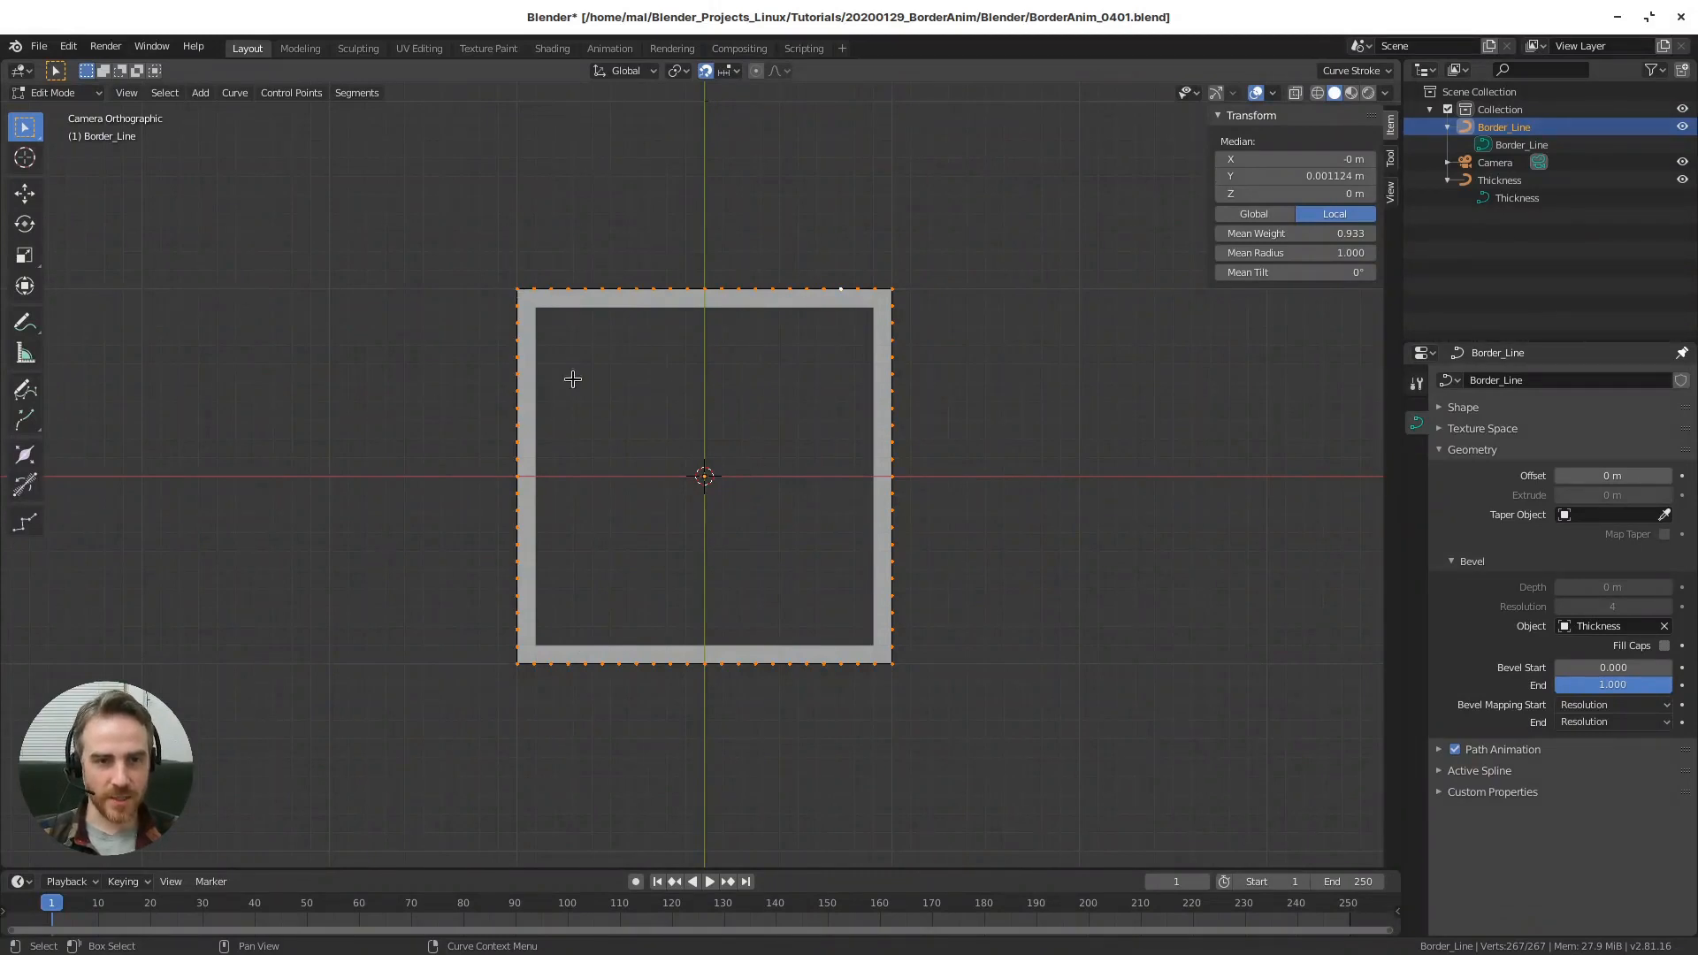
left_click(889, 295, "shift")
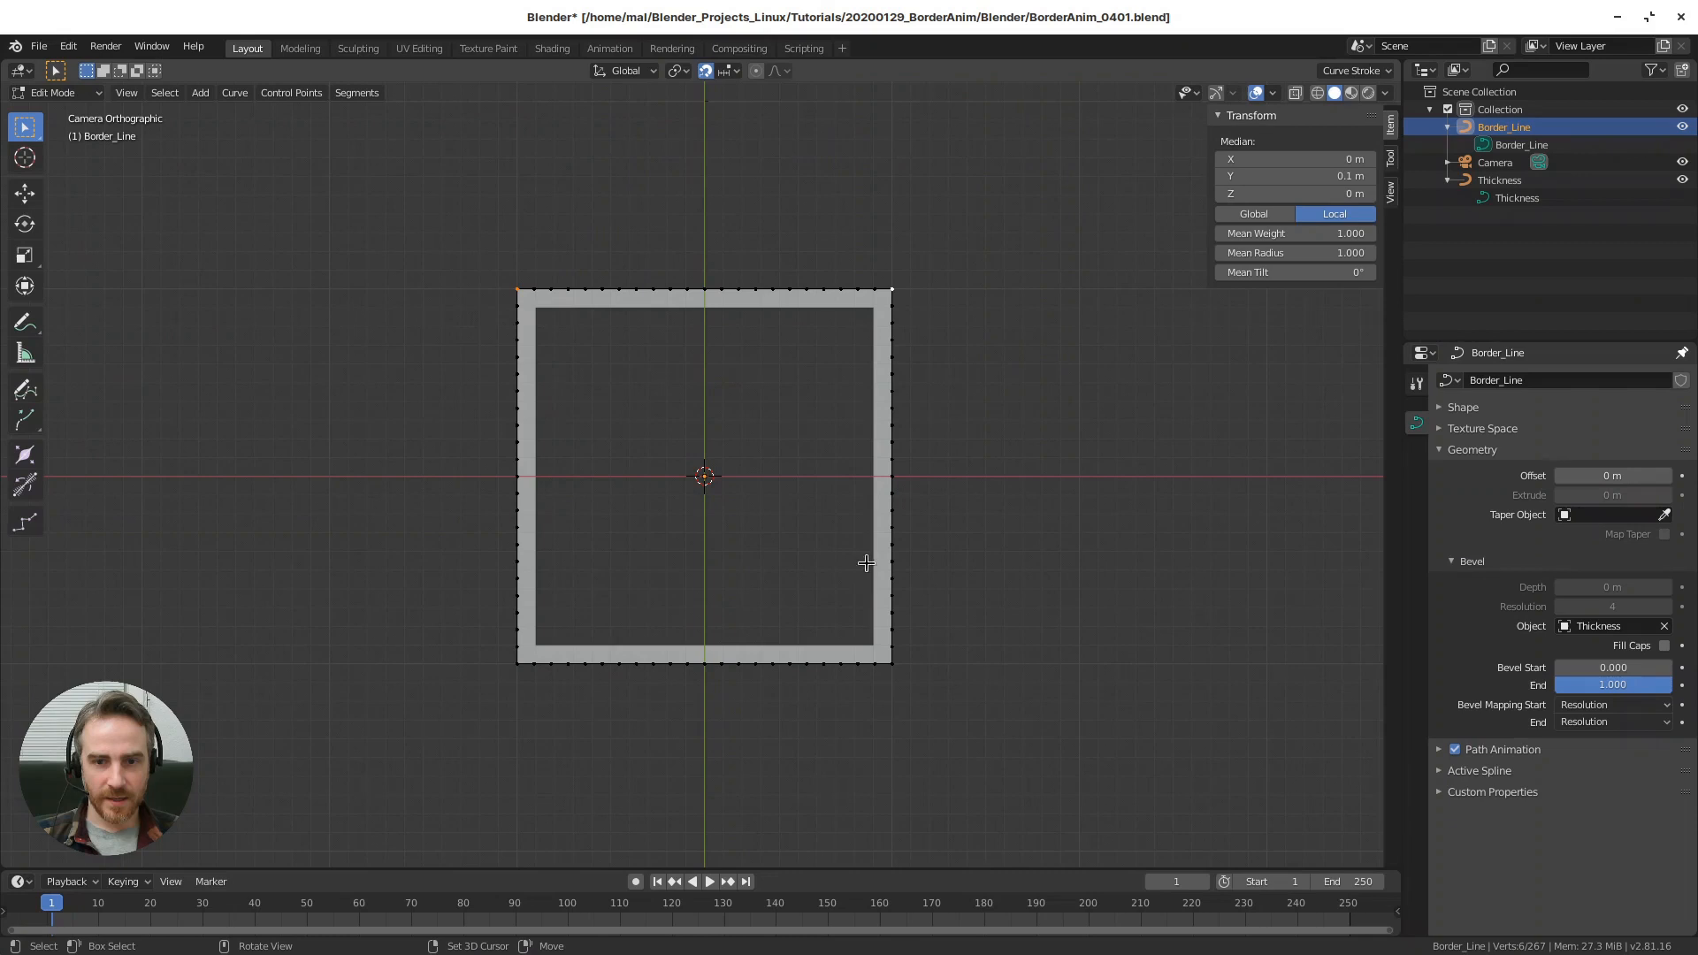
- Delete all control points of the border curve except the four corners and the midpoint of each side
left_click(892, 476, "shift")
left_click(892, 664, "shift")
left_click(704, 664, "shift")
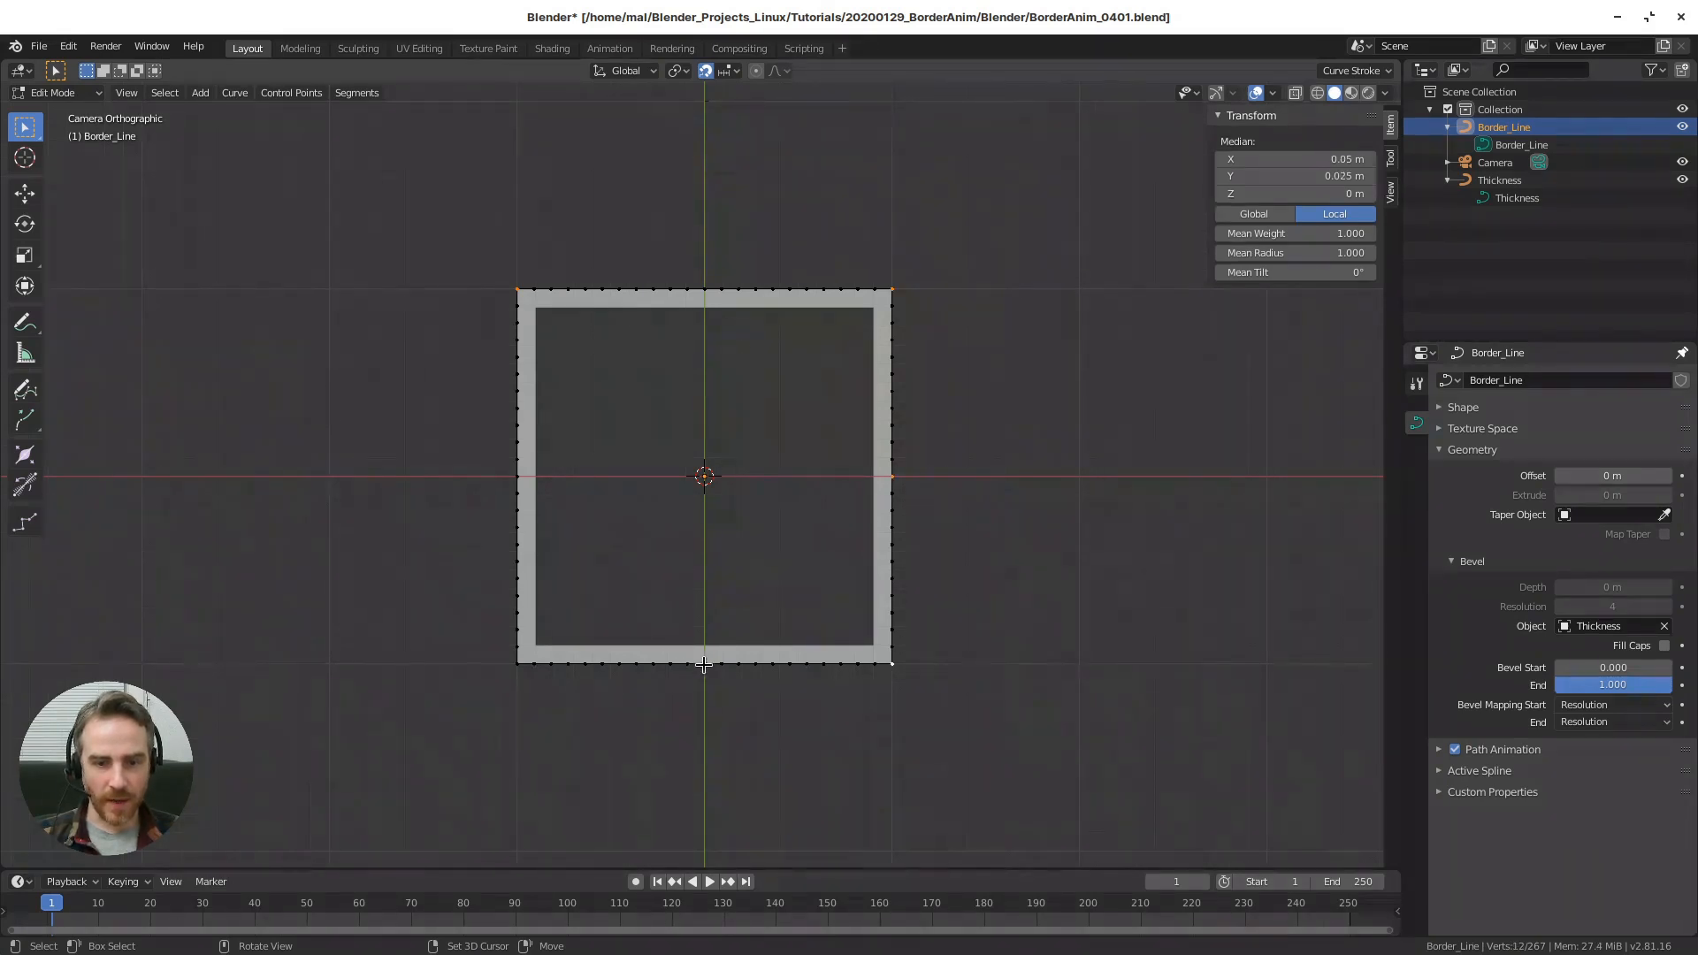
left_click(517, 663, "shift")
left_click(518, 476, "shift")
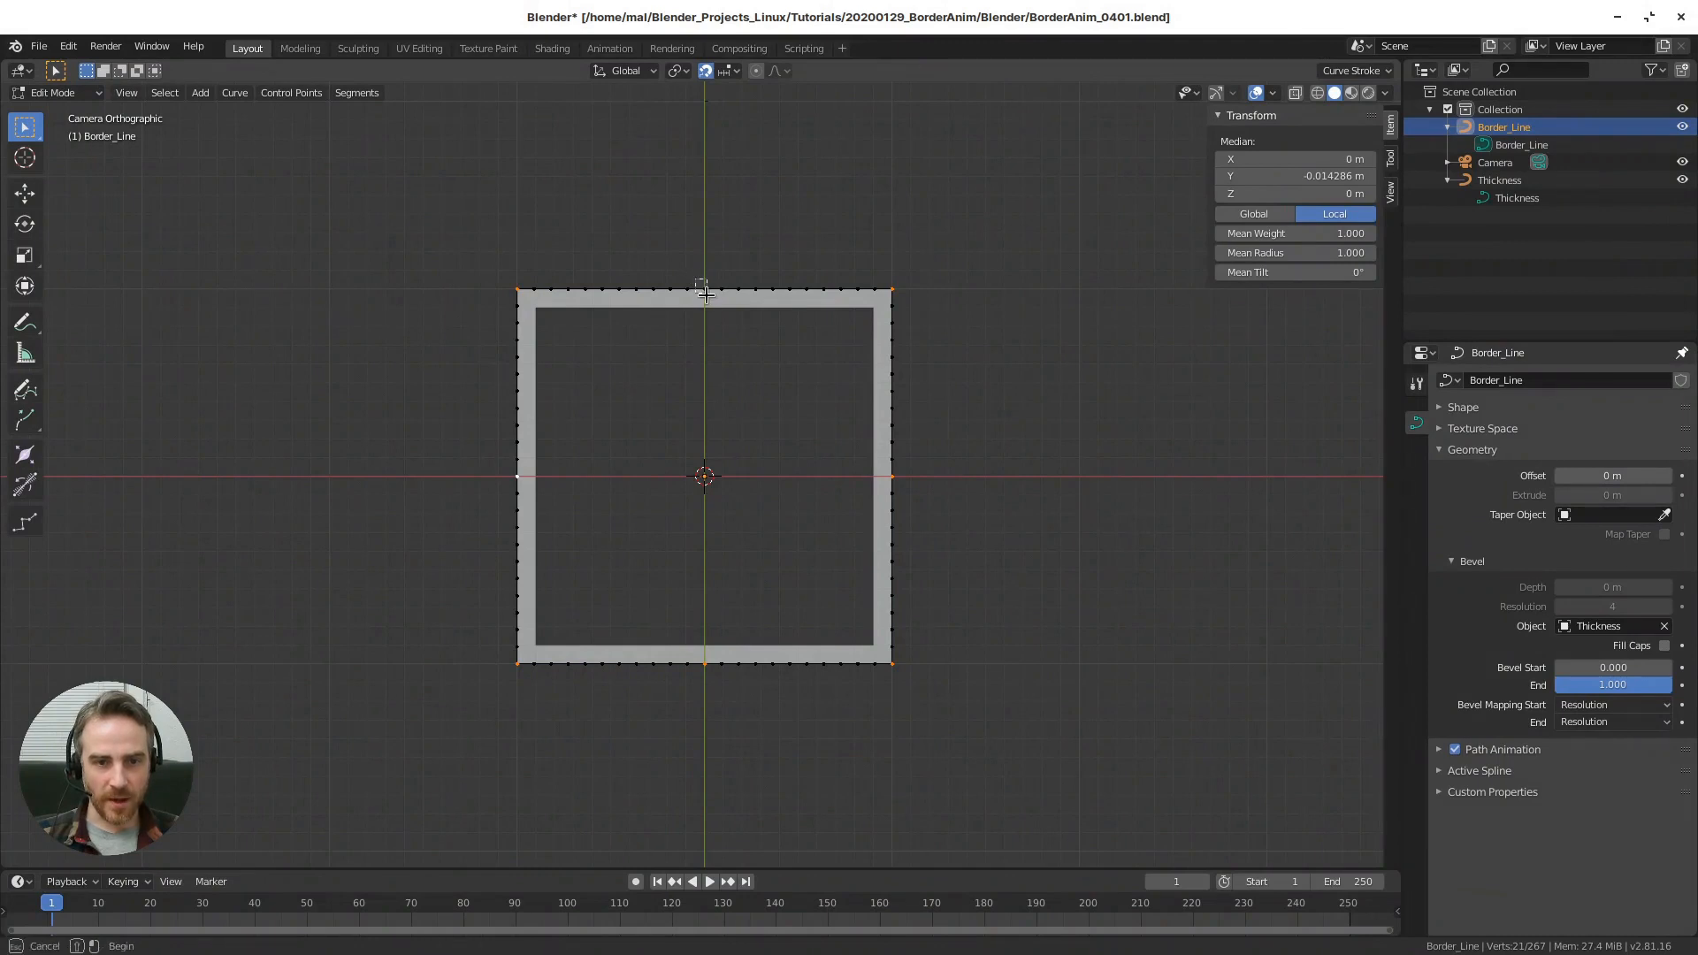
left_click(707, 286, "shift")
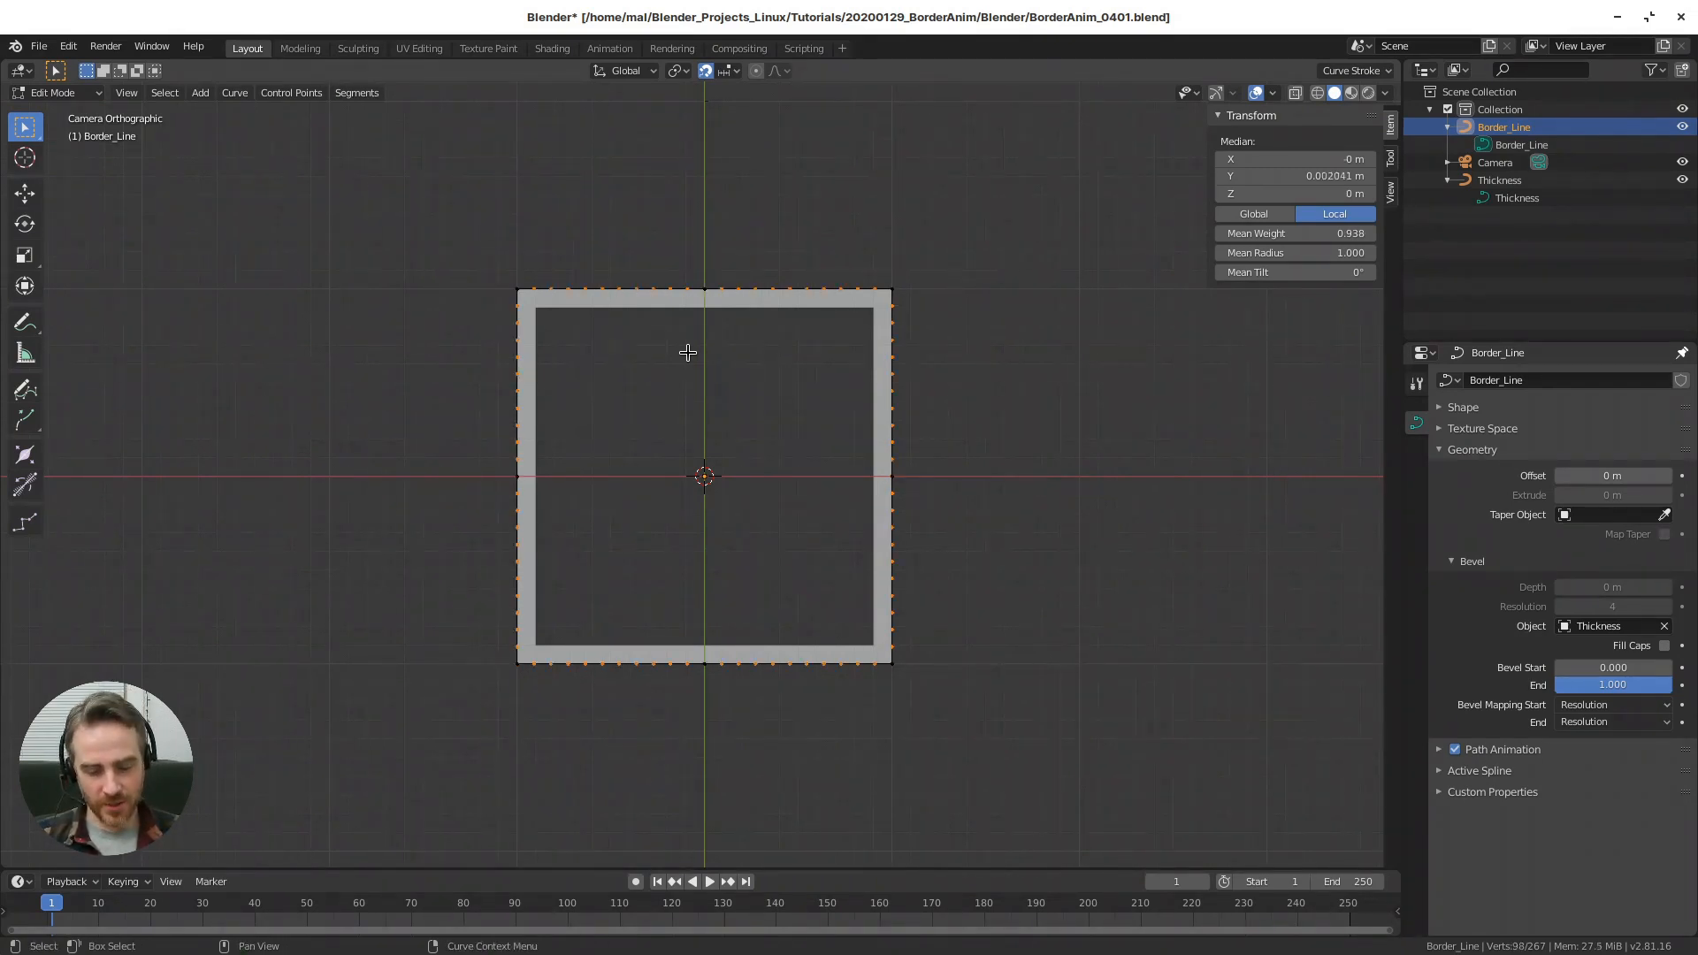
key("x")
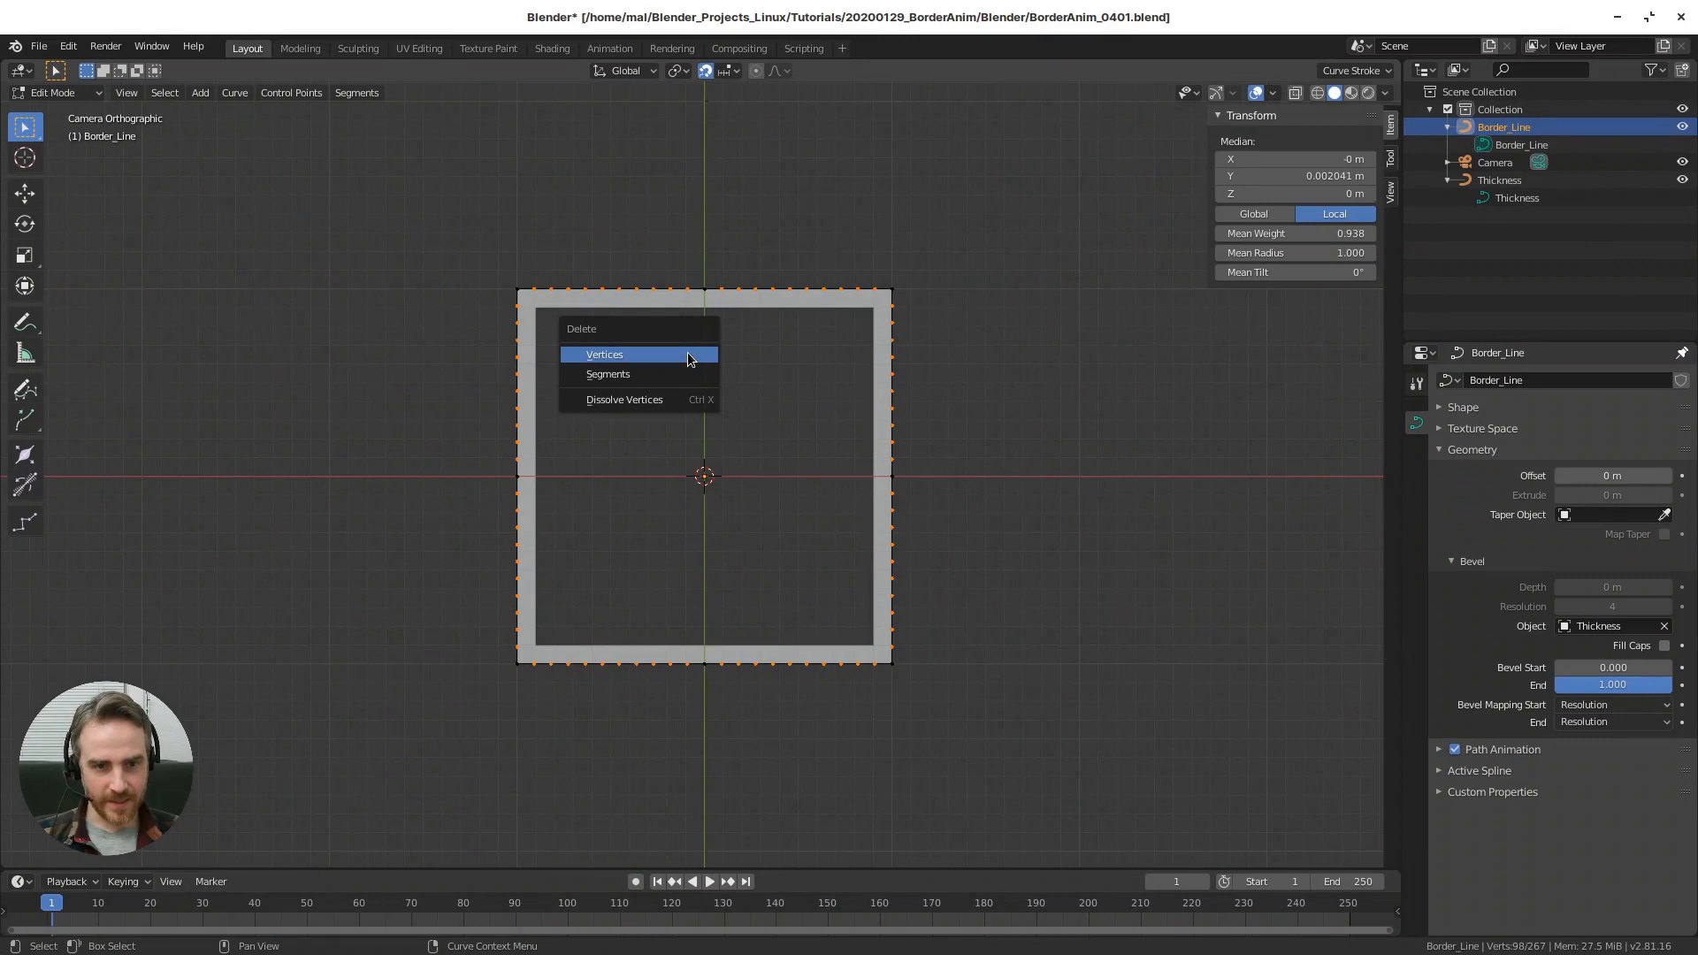
left_click(690, 355)
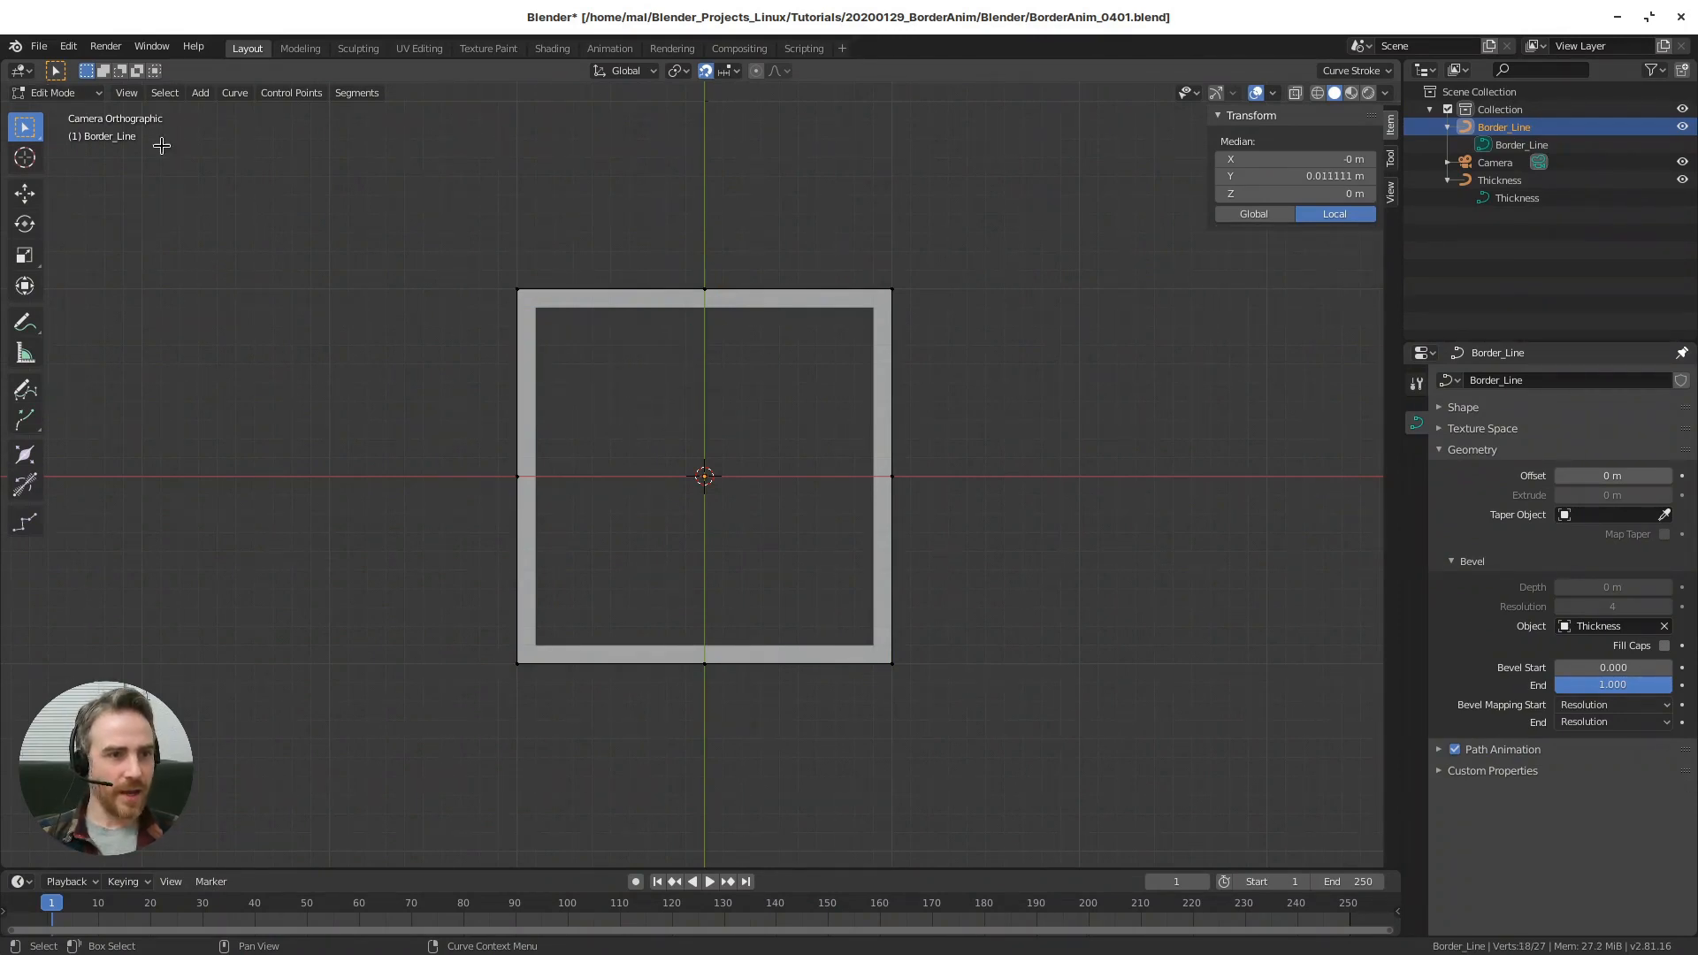
- Deselect all remaining control points and set the border curve's bevel End to 0
left_click_drag(593, 179, 705, 233)
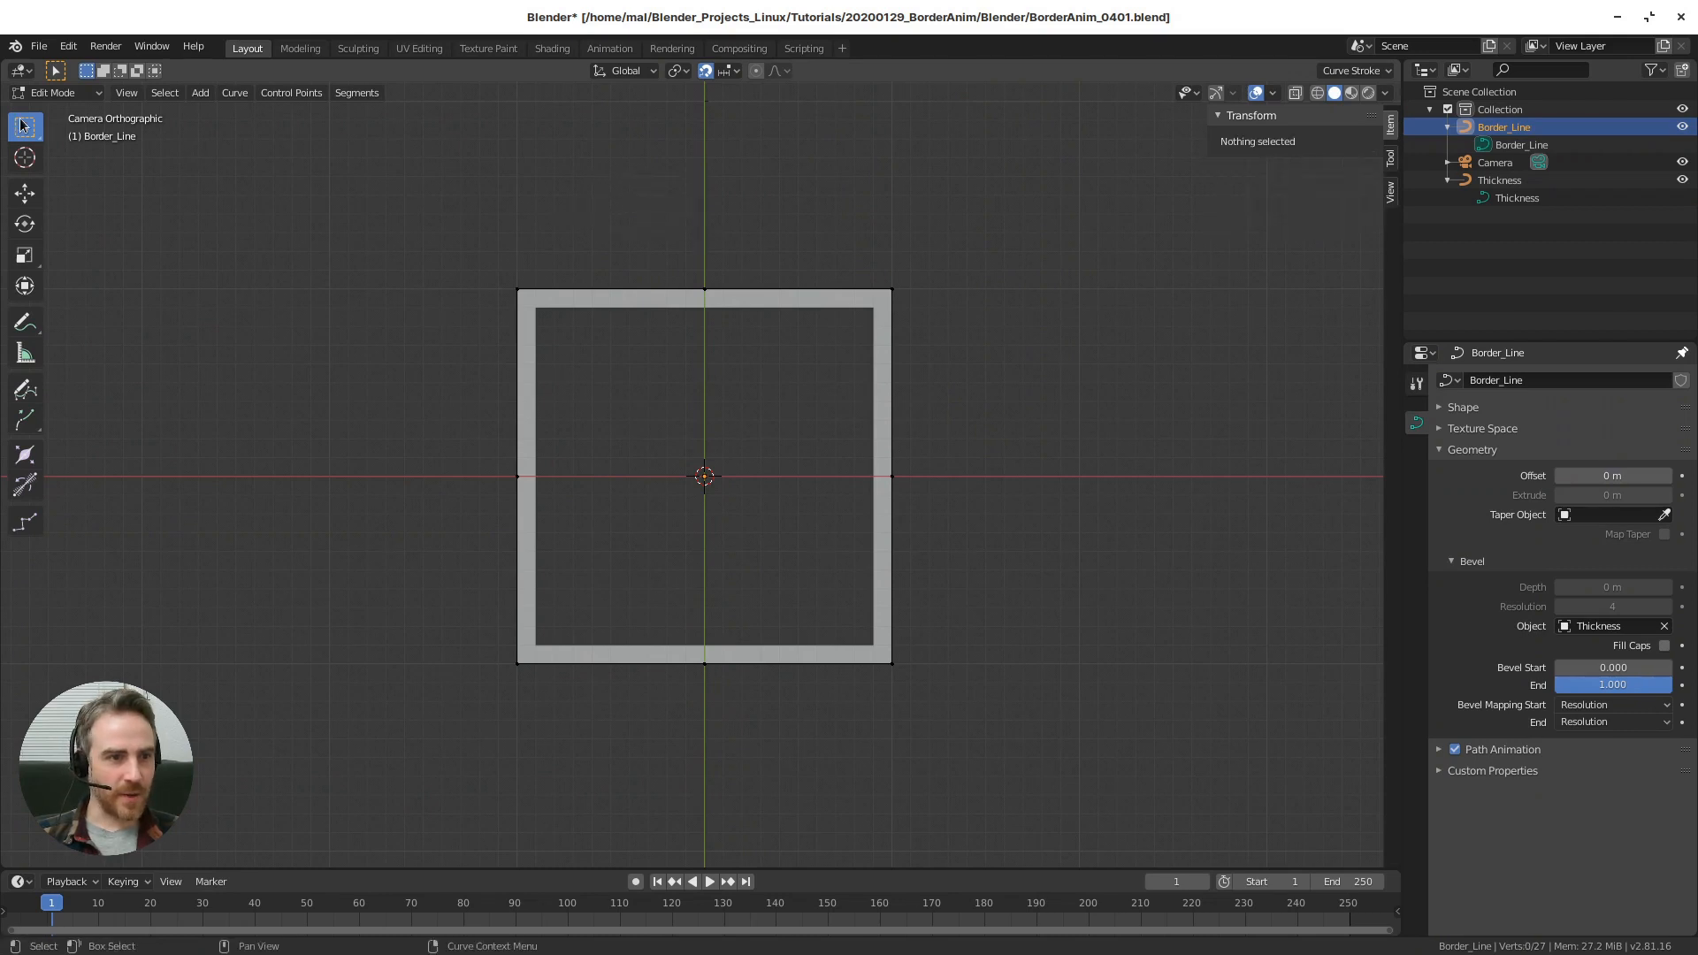
left_click(25, 127)
left_click(98, 174)
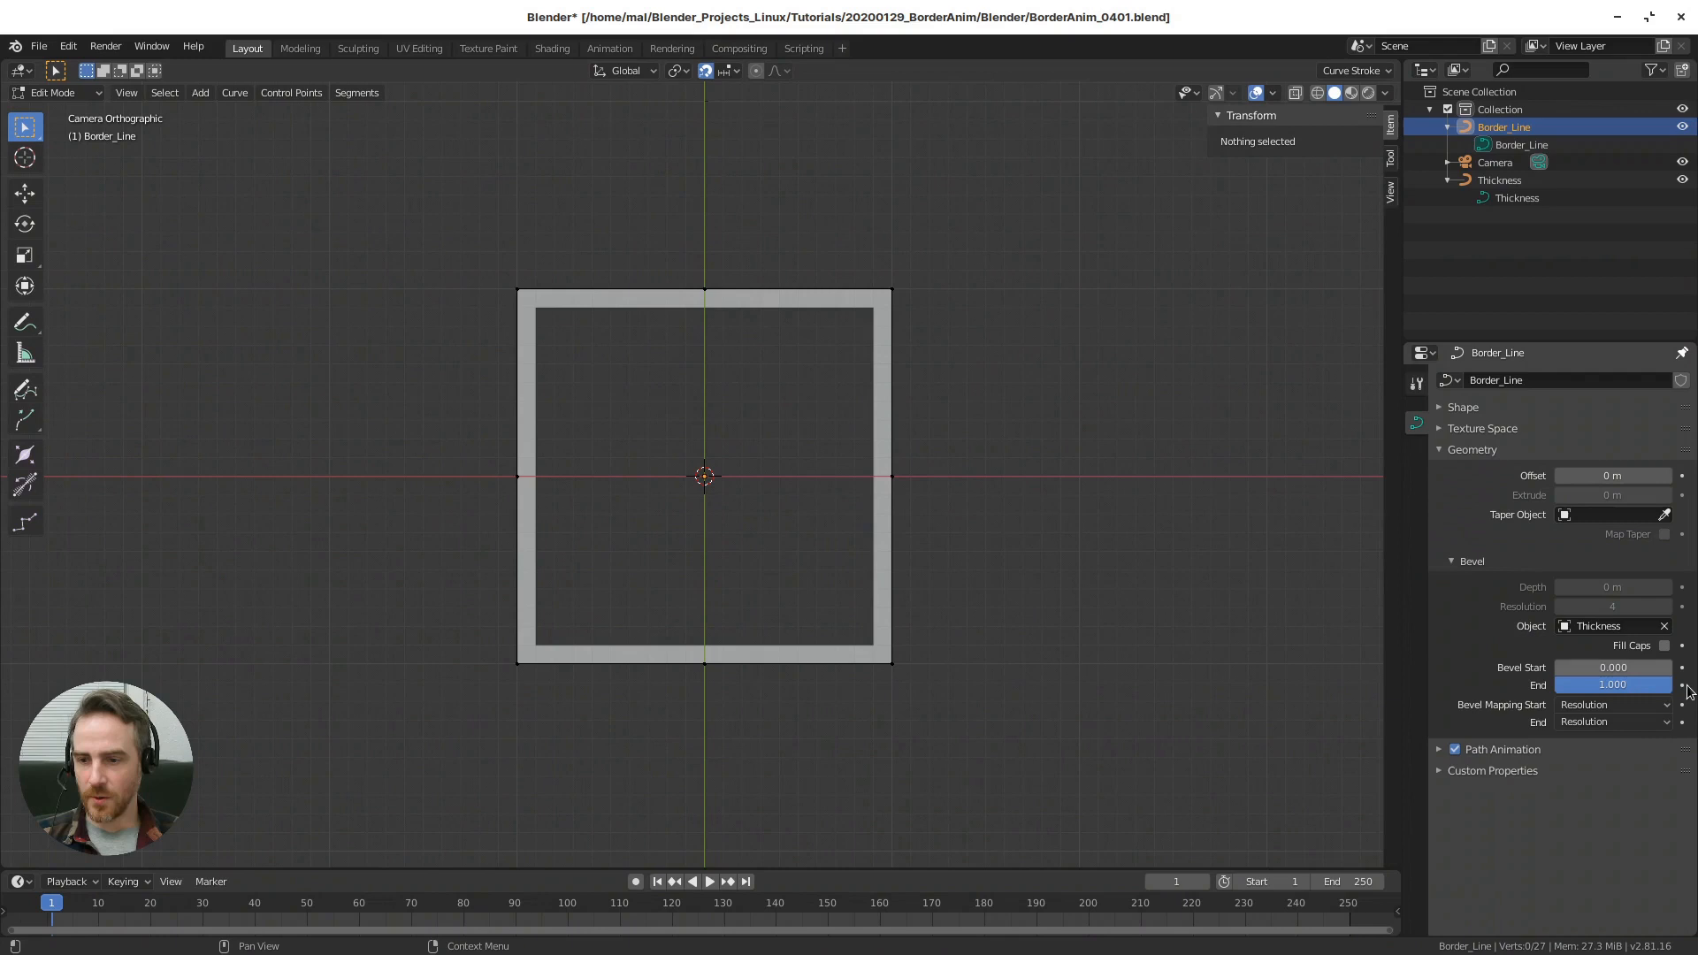
left_click_drag(1661, 689, 1591, 689)
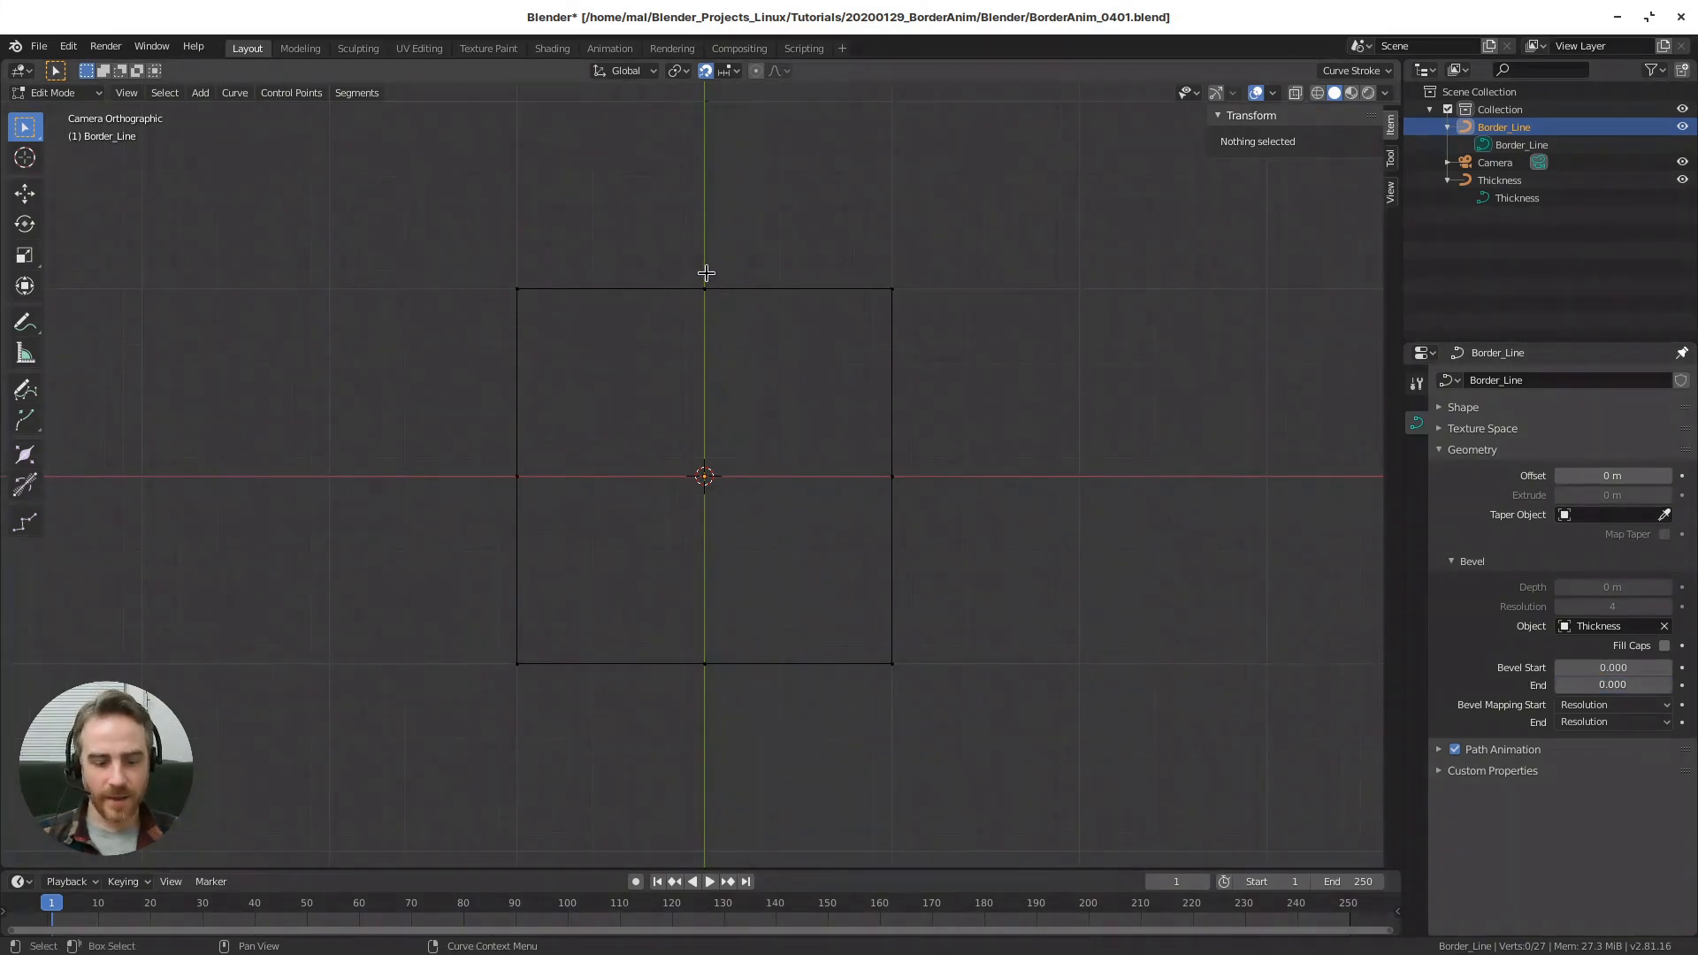
- Subdivide all segments of the border curve with one cut each
key("a")
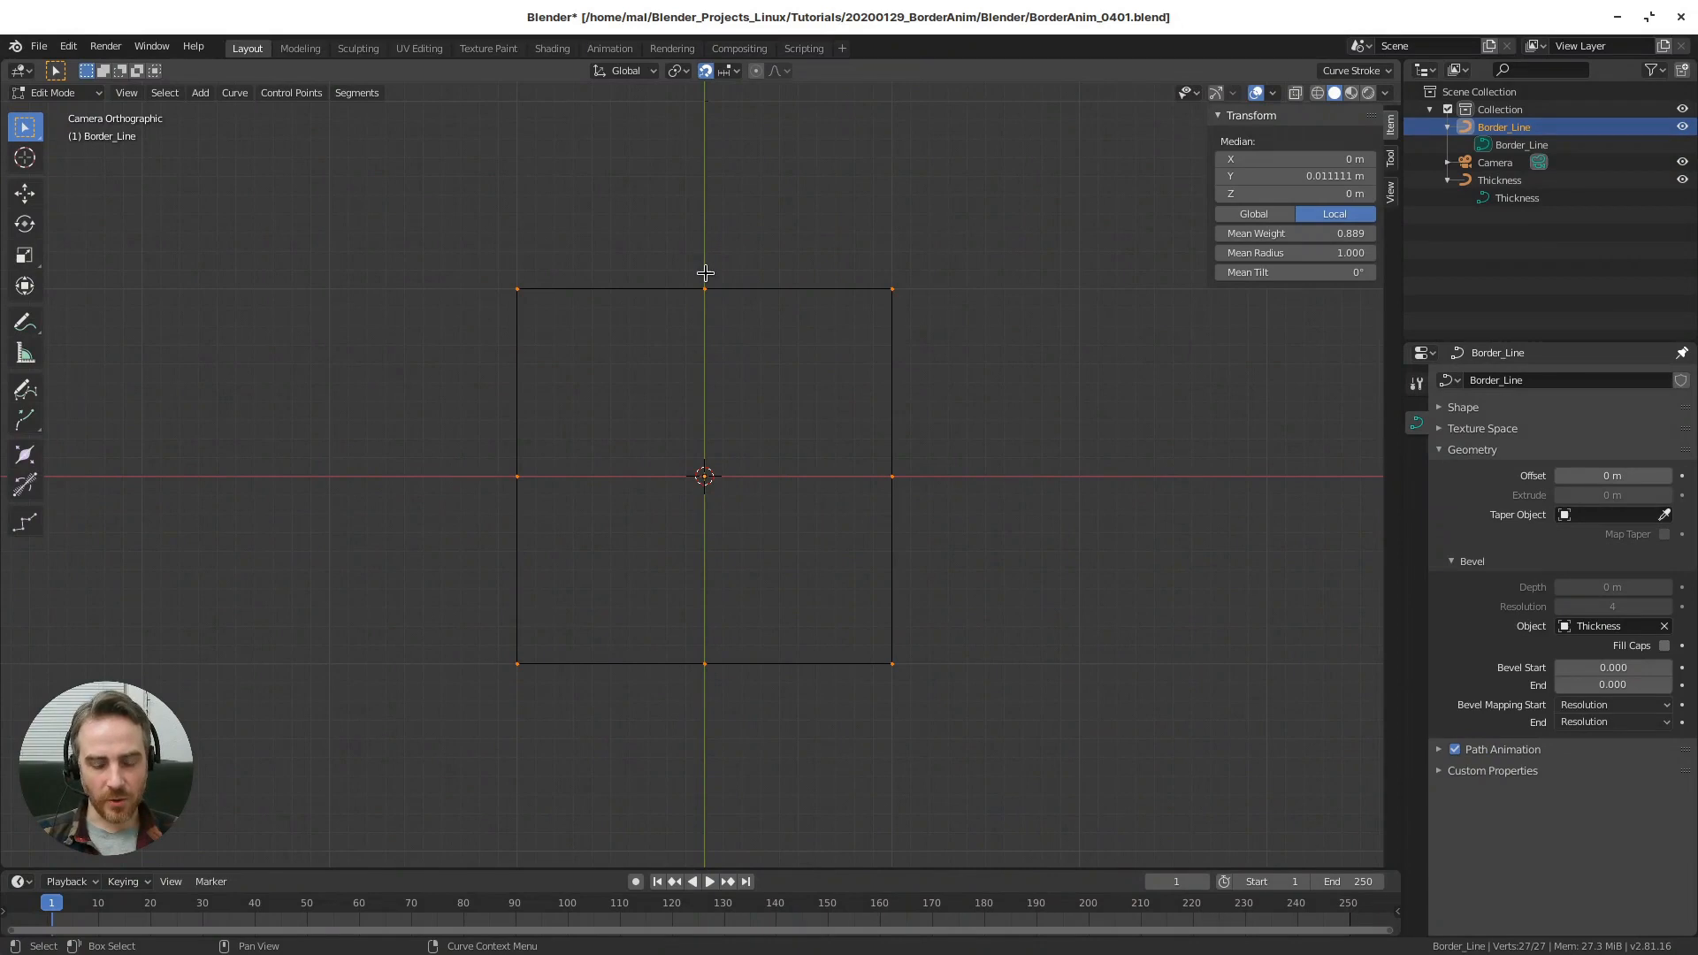
right_click(982, 245)
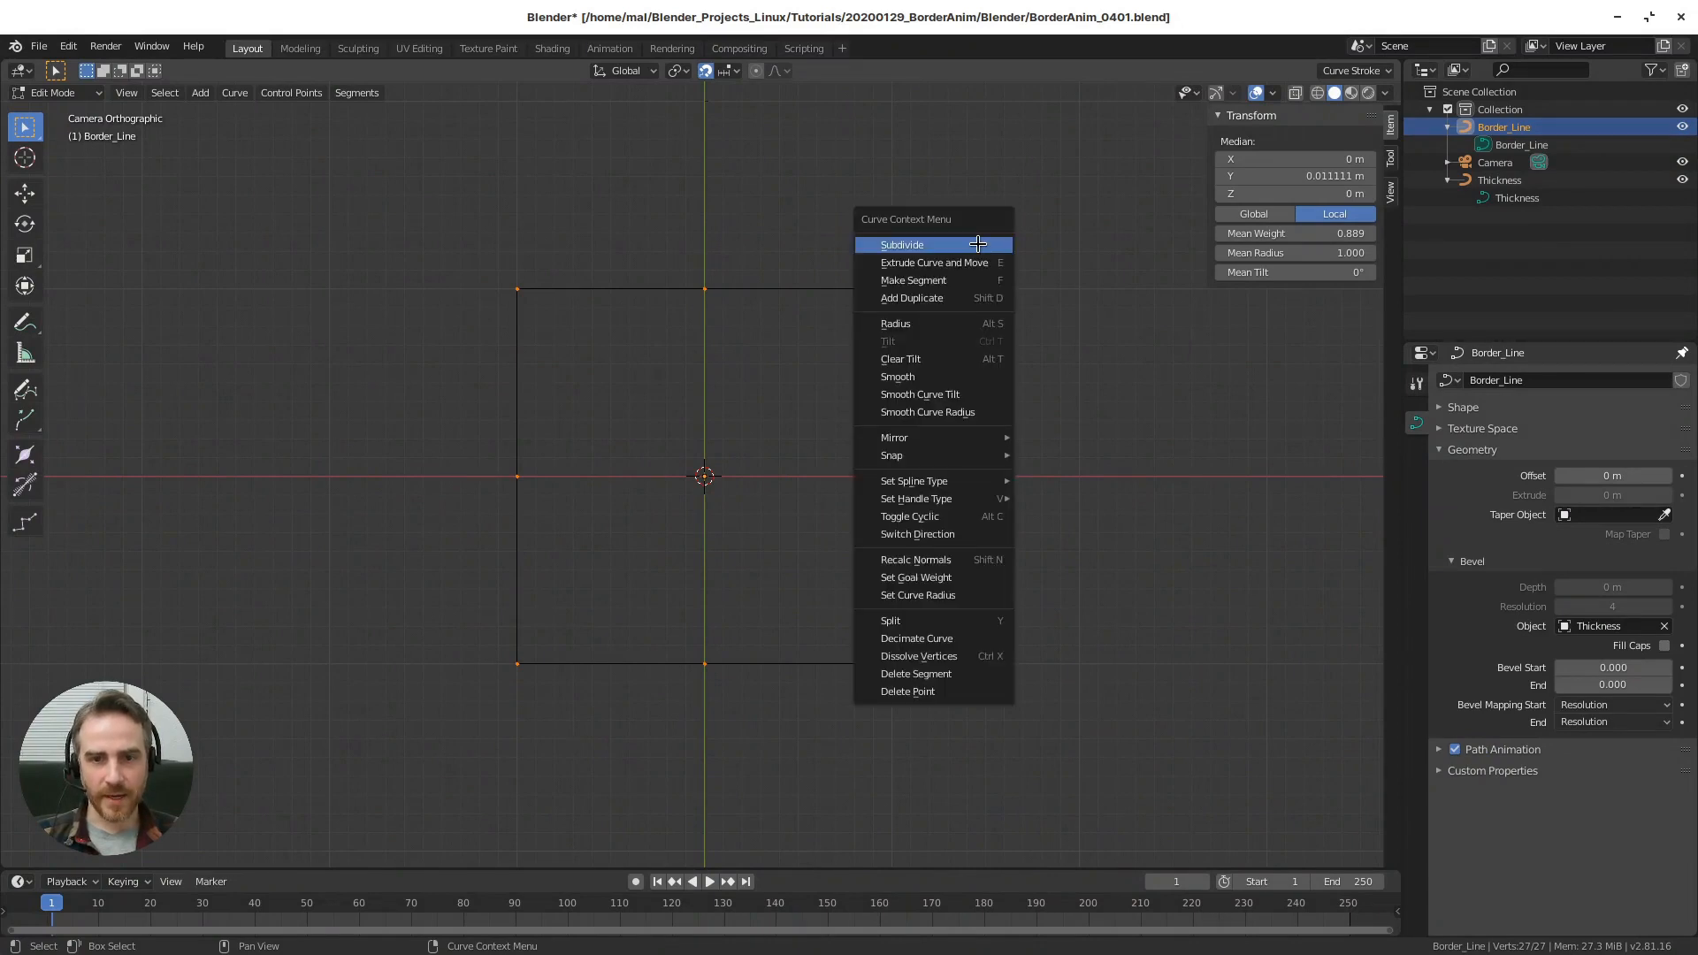
left_click(978, 248)
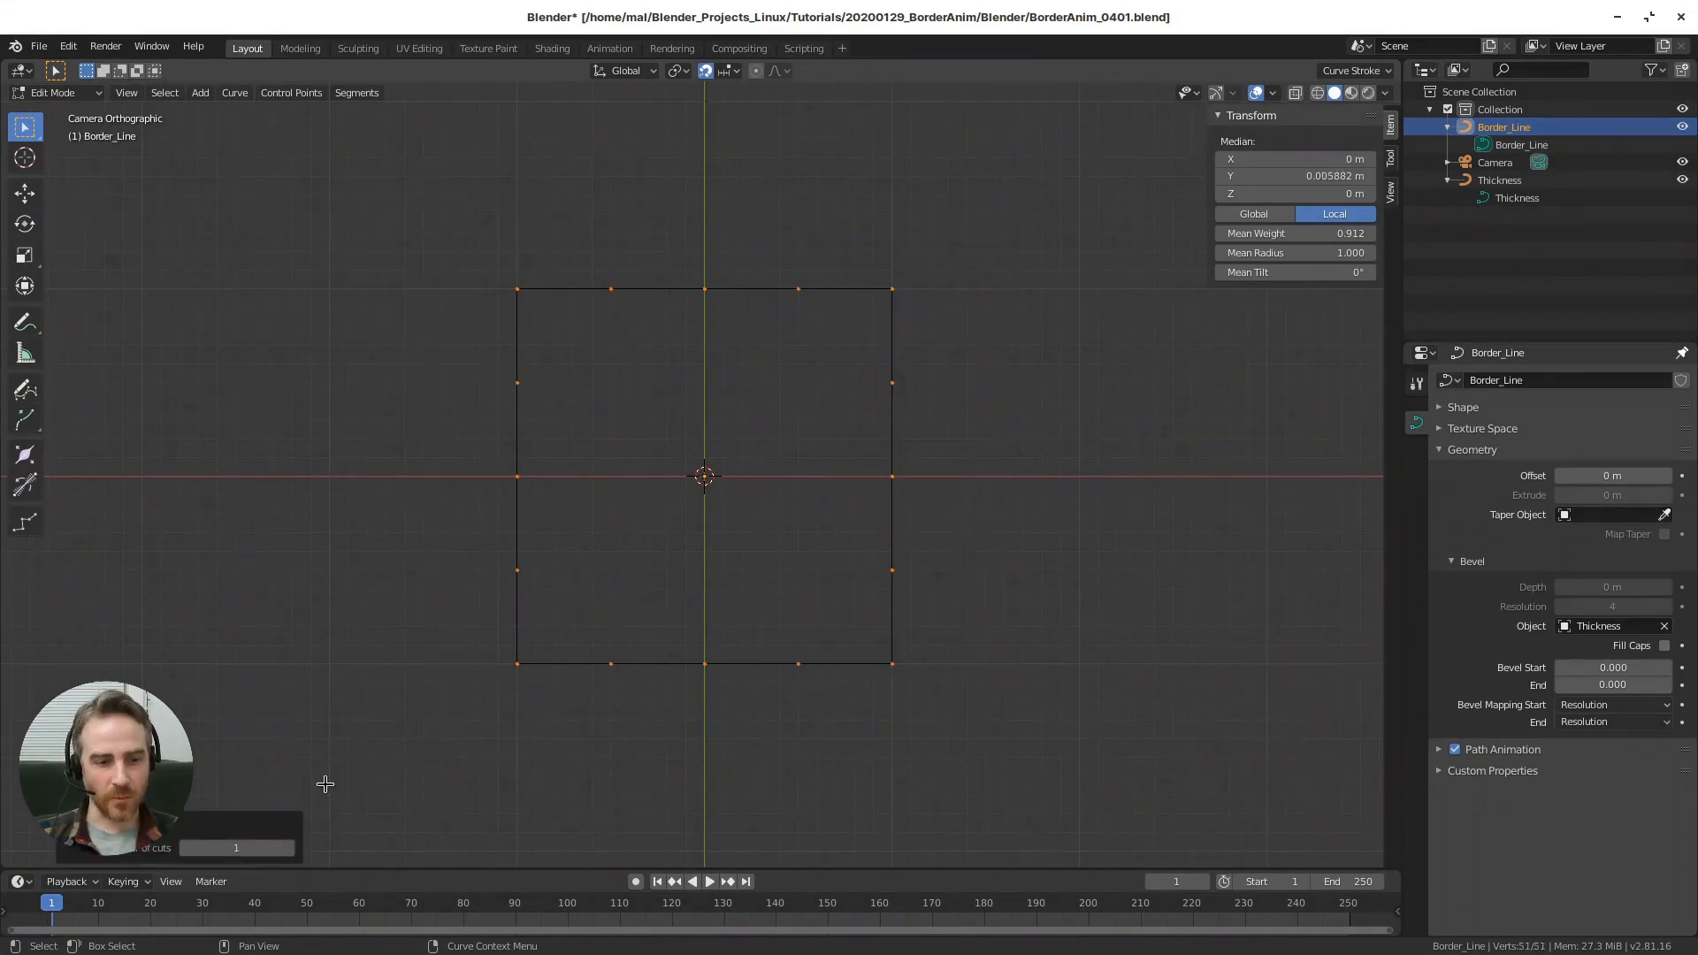
left_click(106, 824)
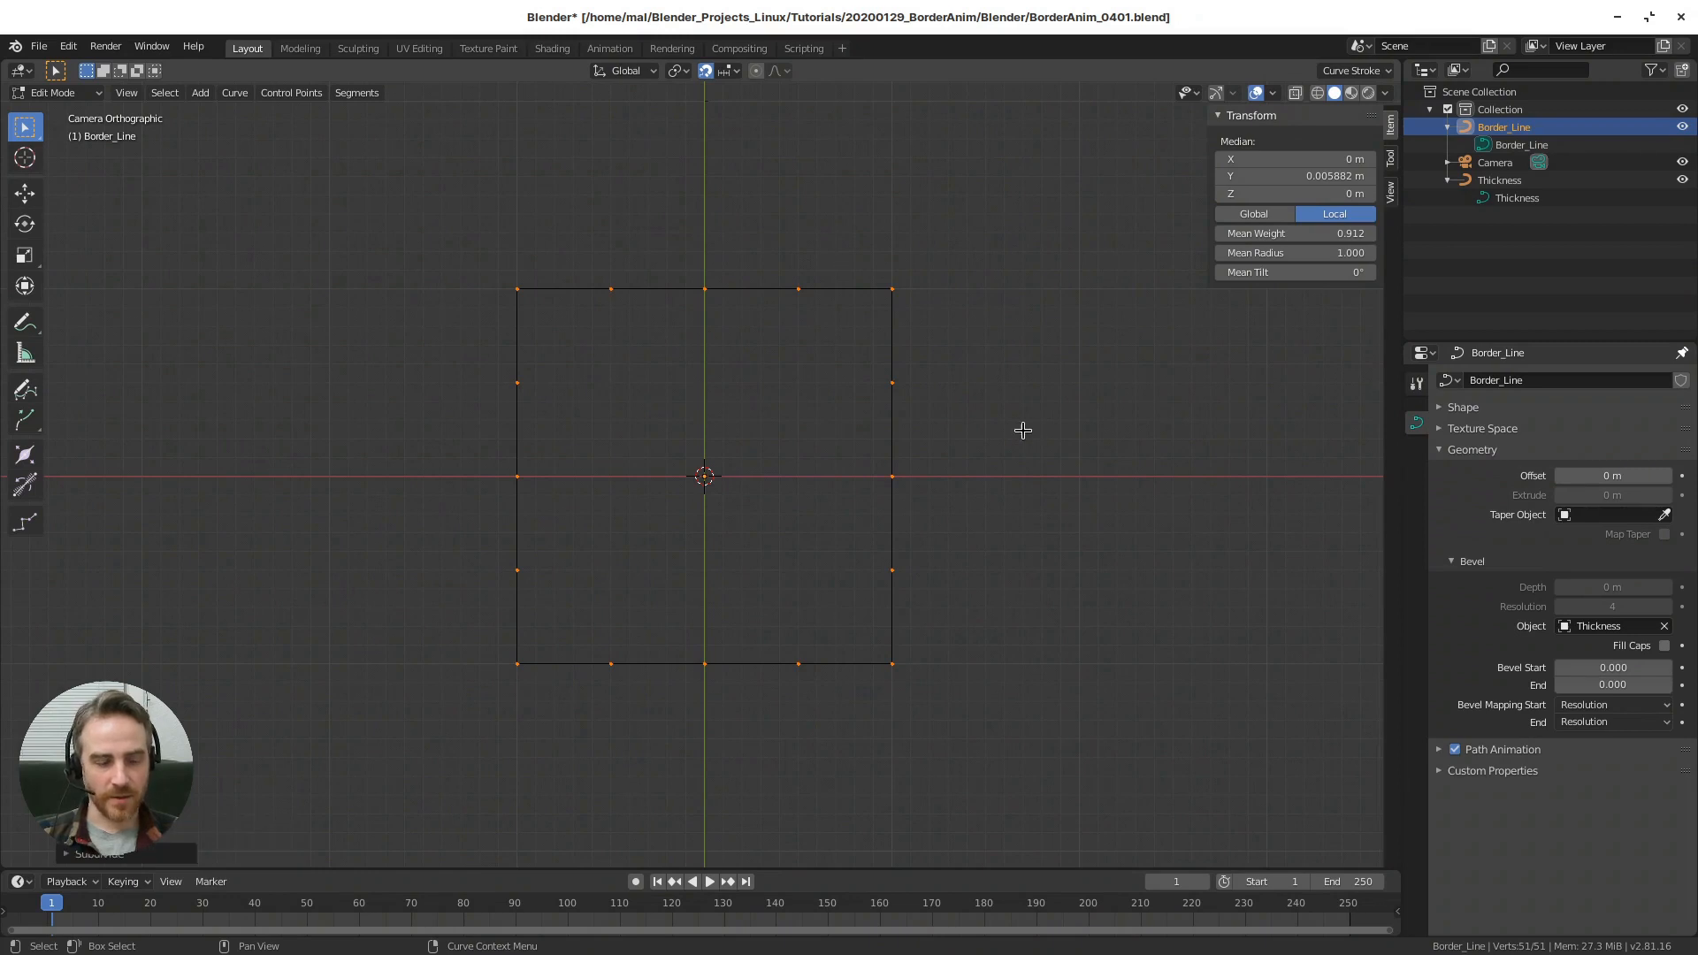
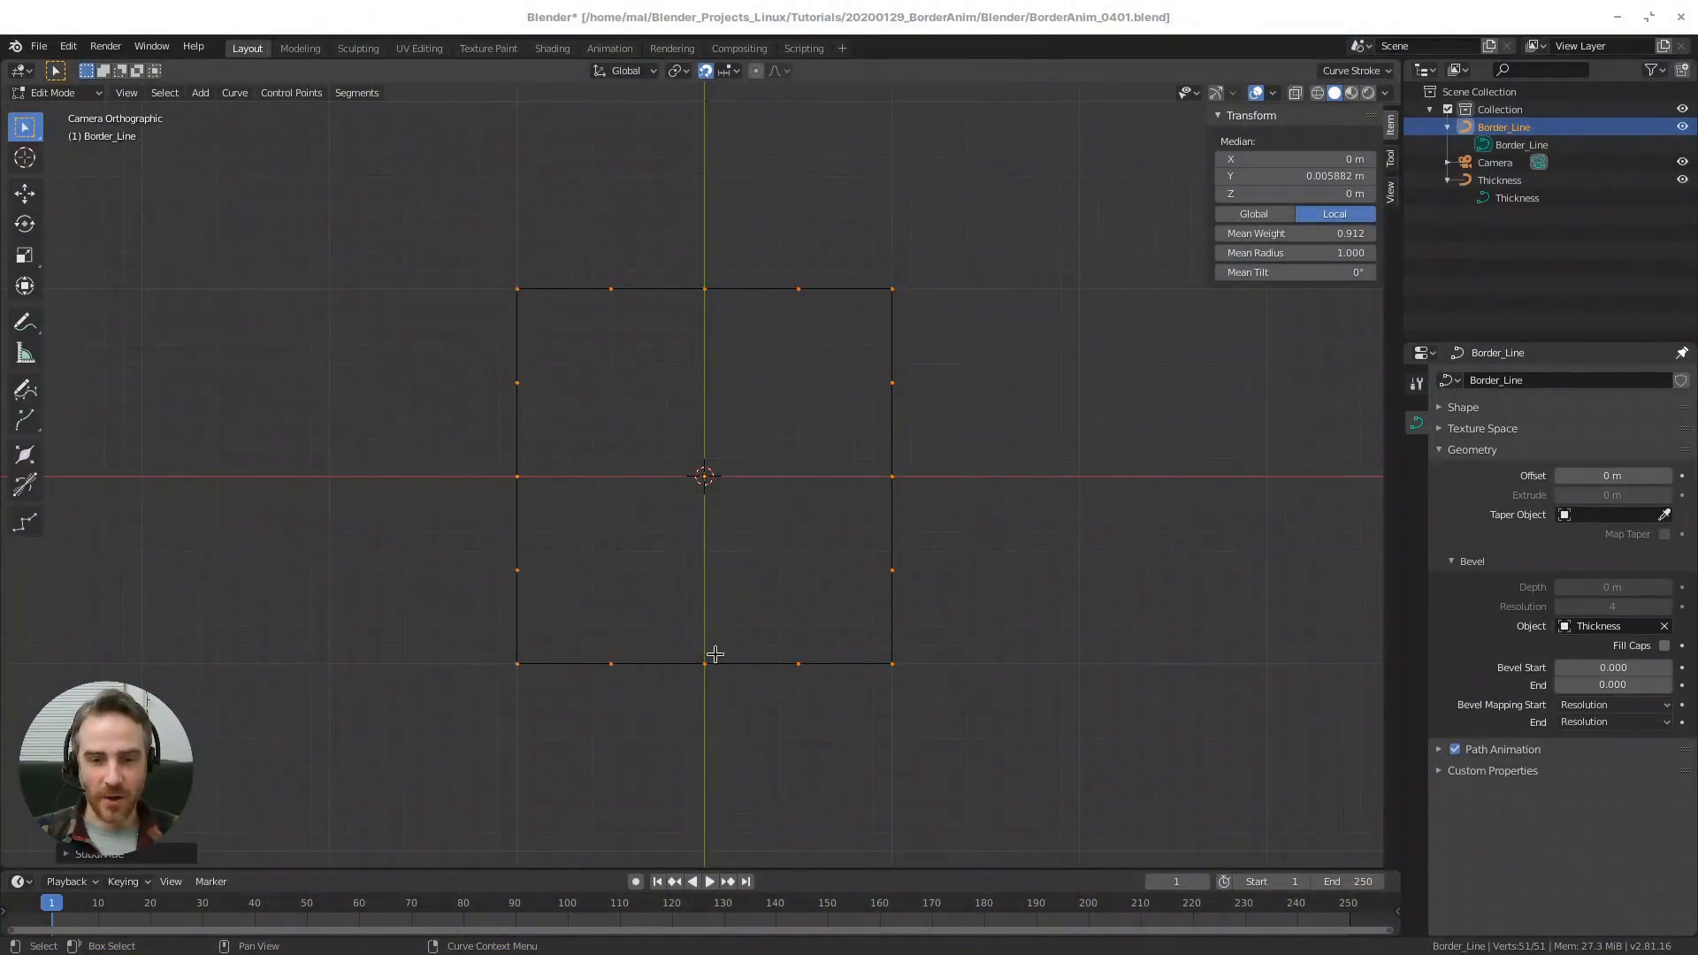
- With the pivot set to Active Element, scale the upper-right corner point and its two neighbours by 0.005 about the corner
left_click(890, 288)
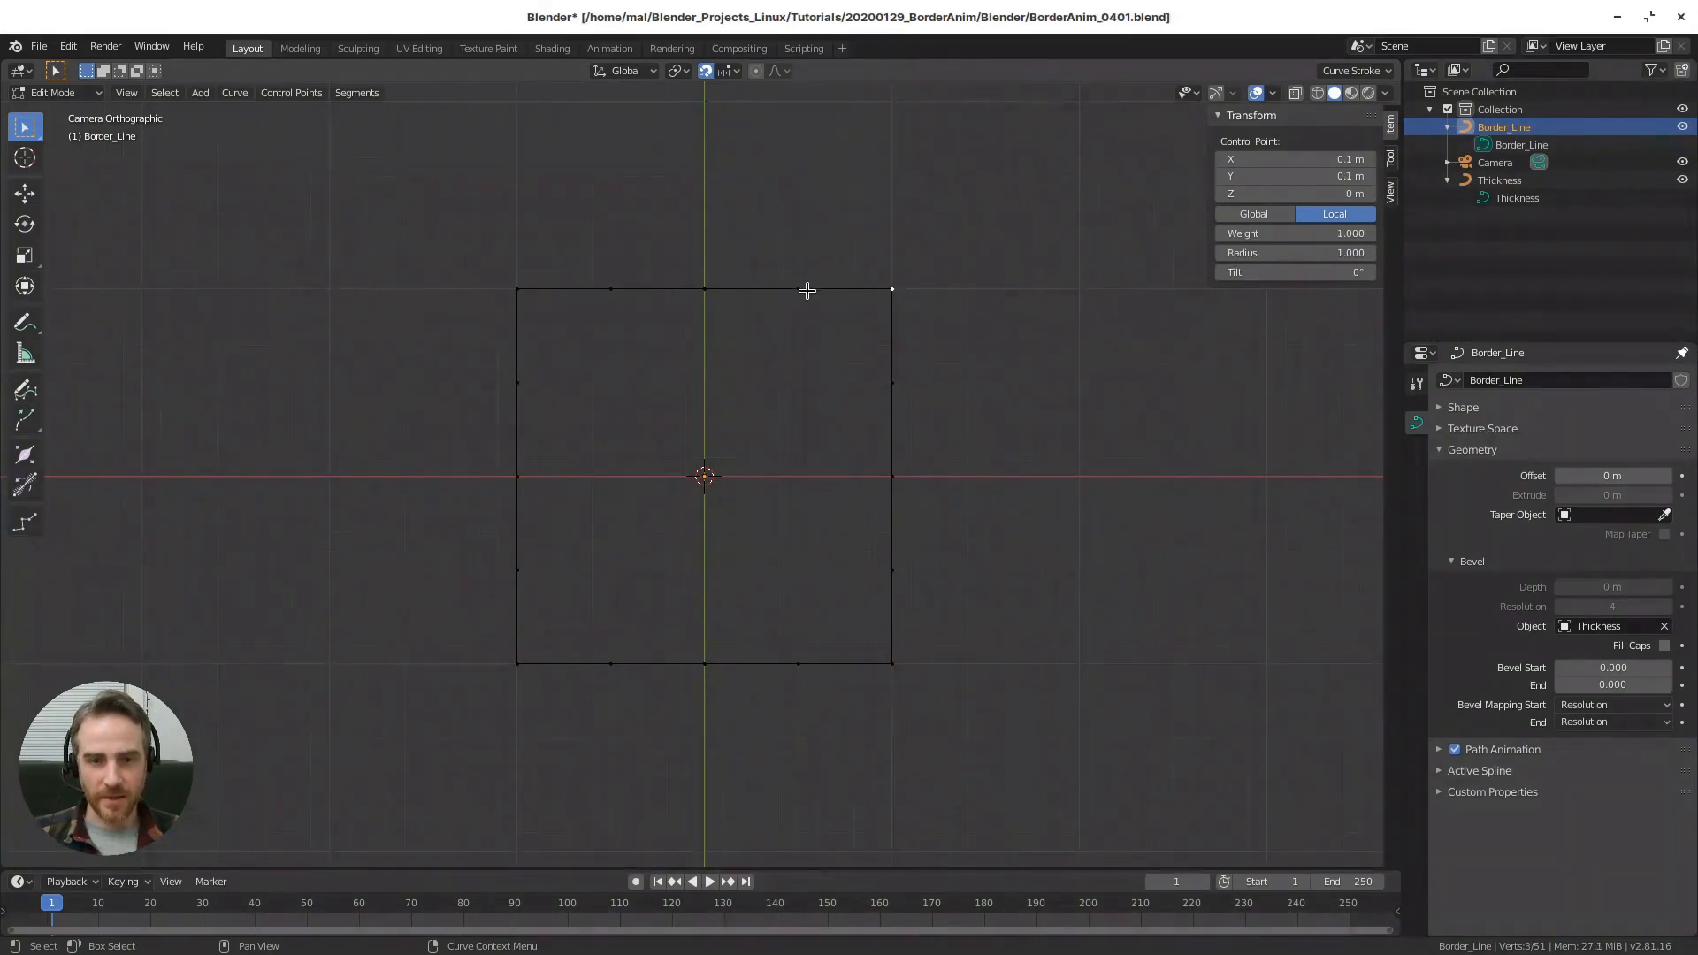
left_click_drag(778, 258, 981, 404)
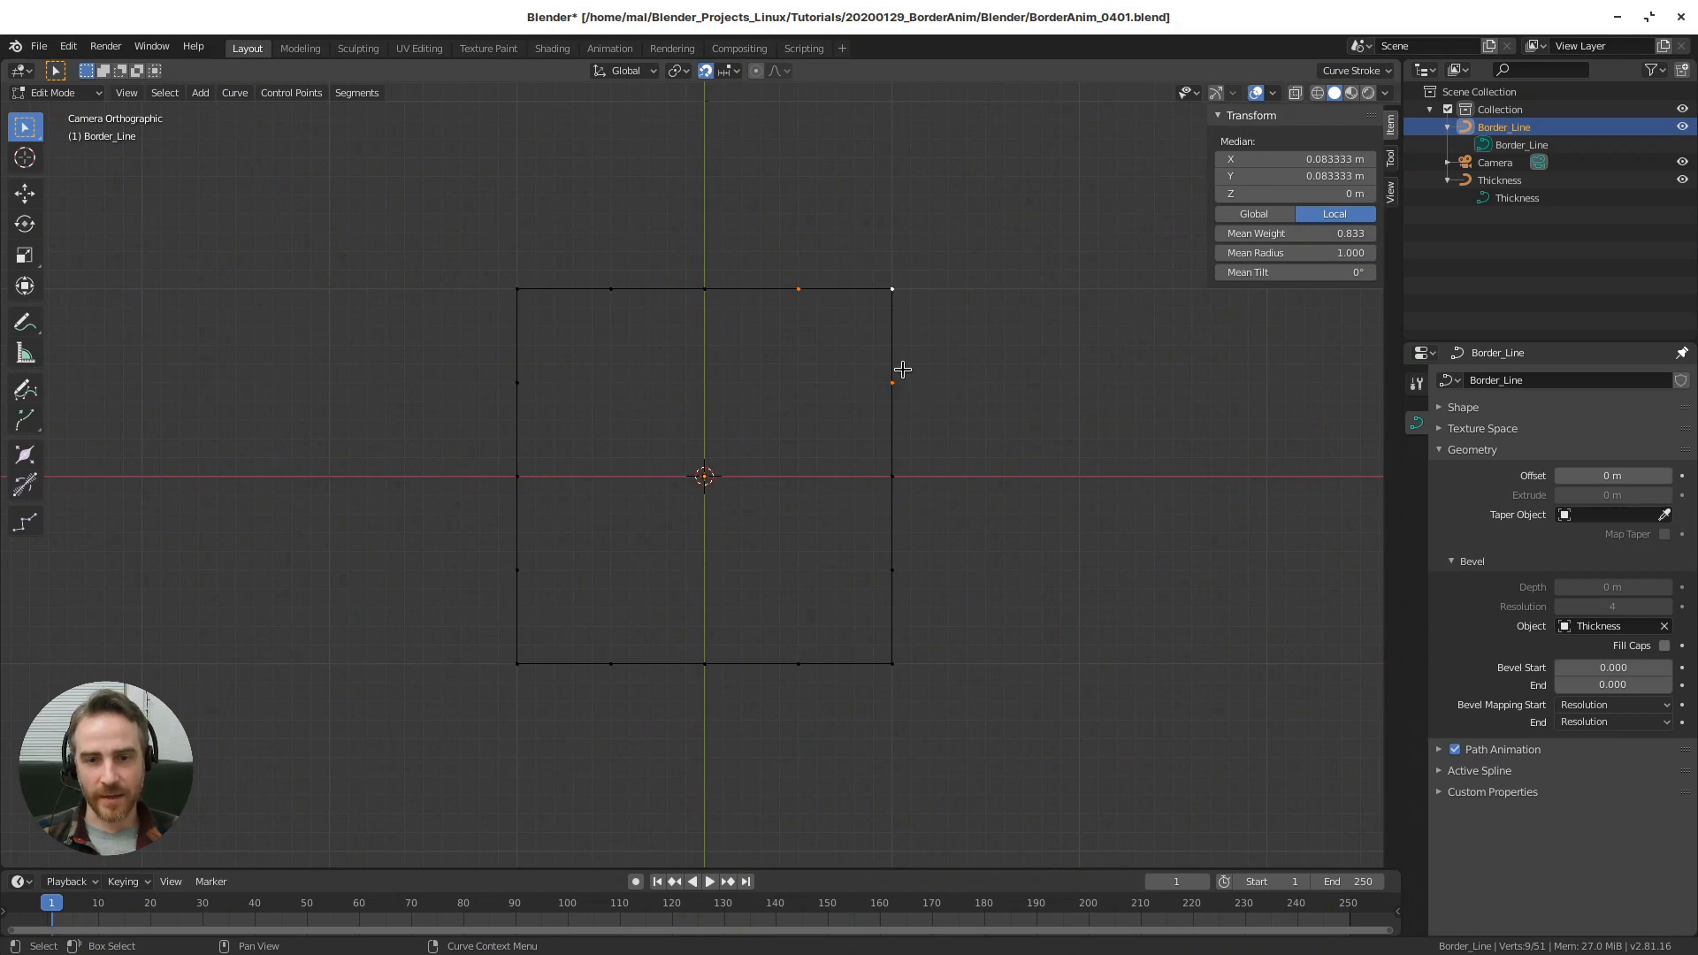
key("s")
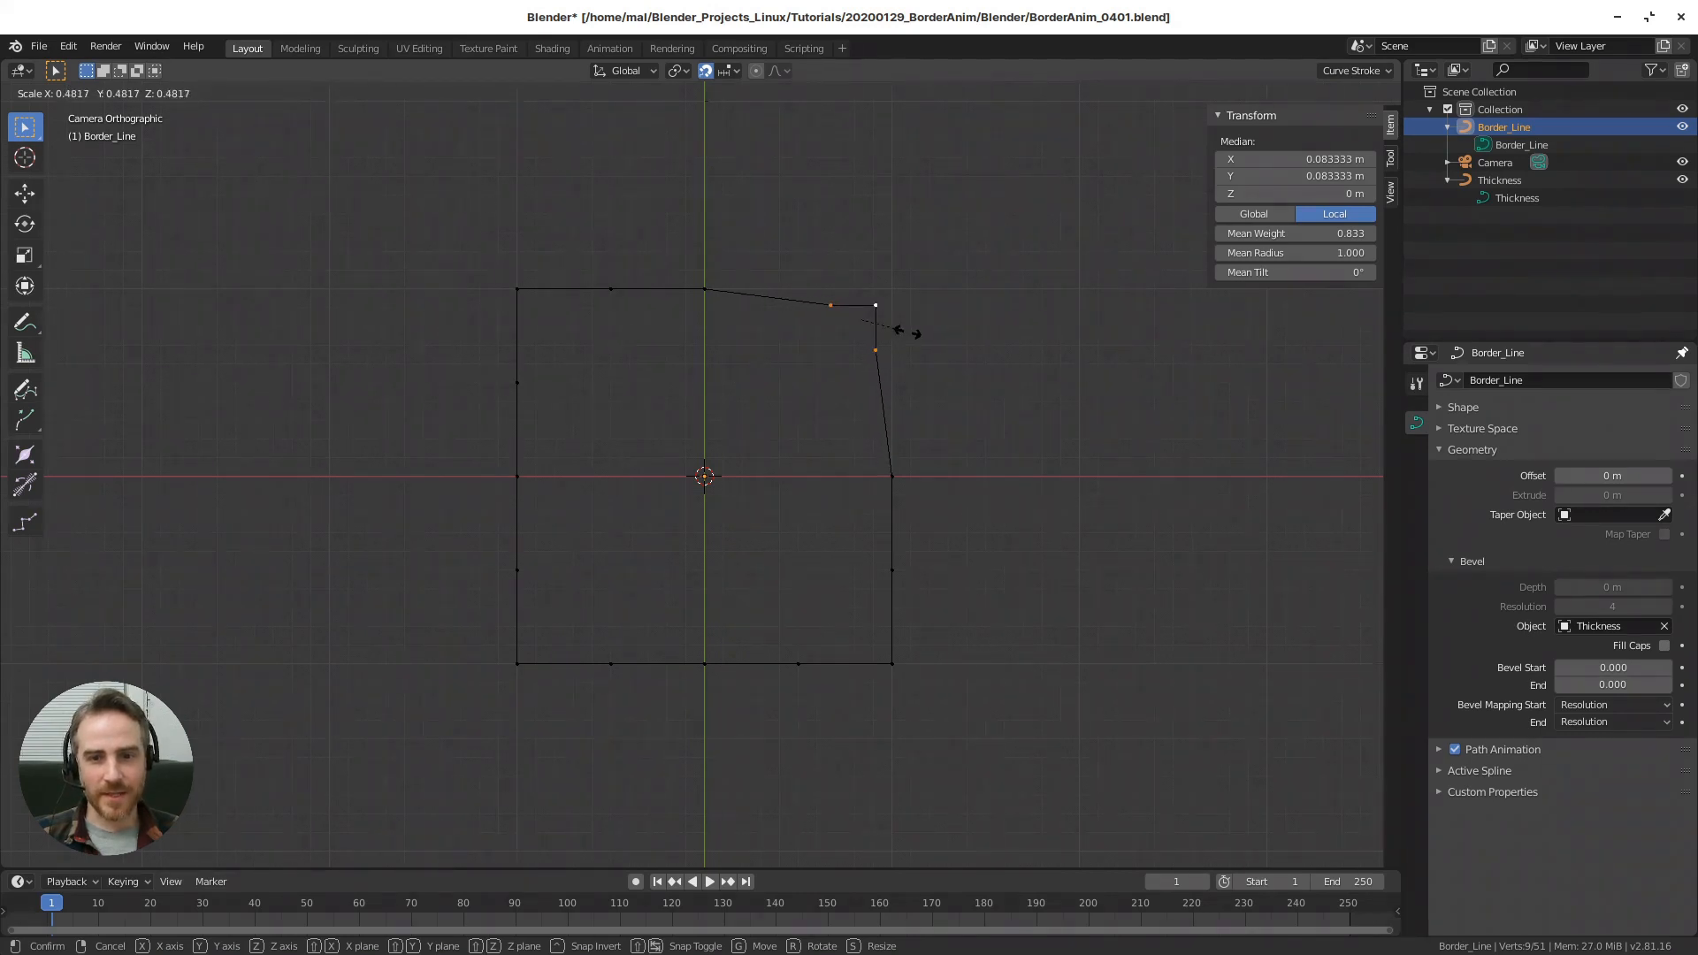
right_click(907, 332)
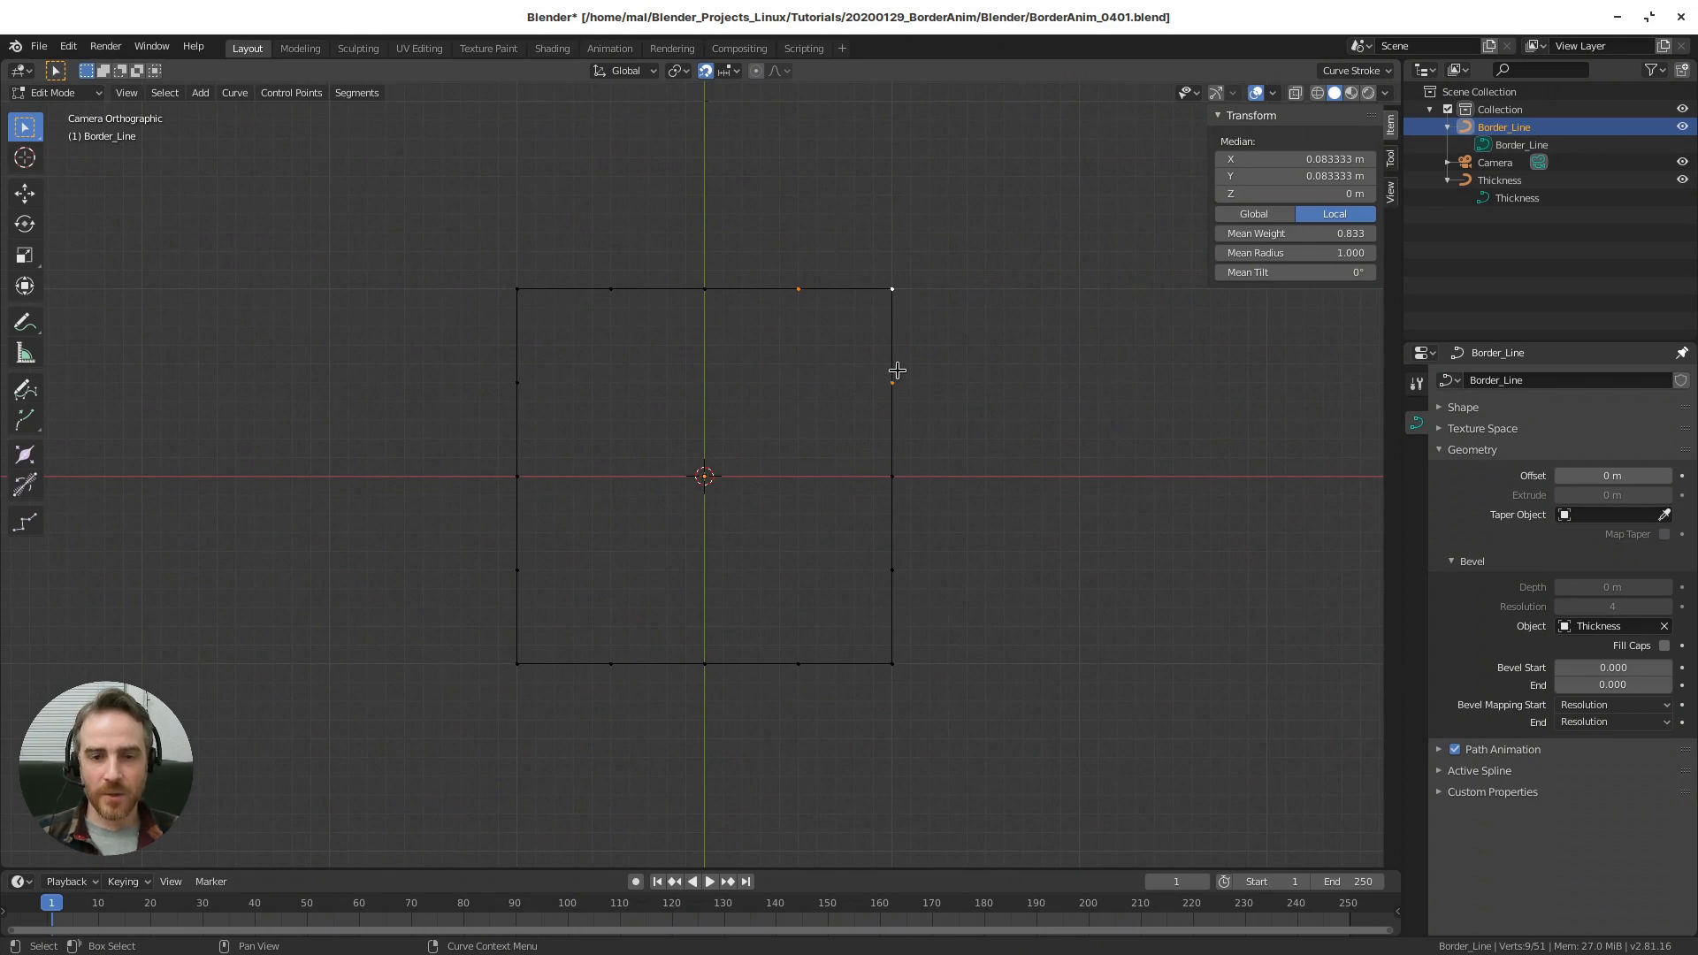
left_click(689, 78)
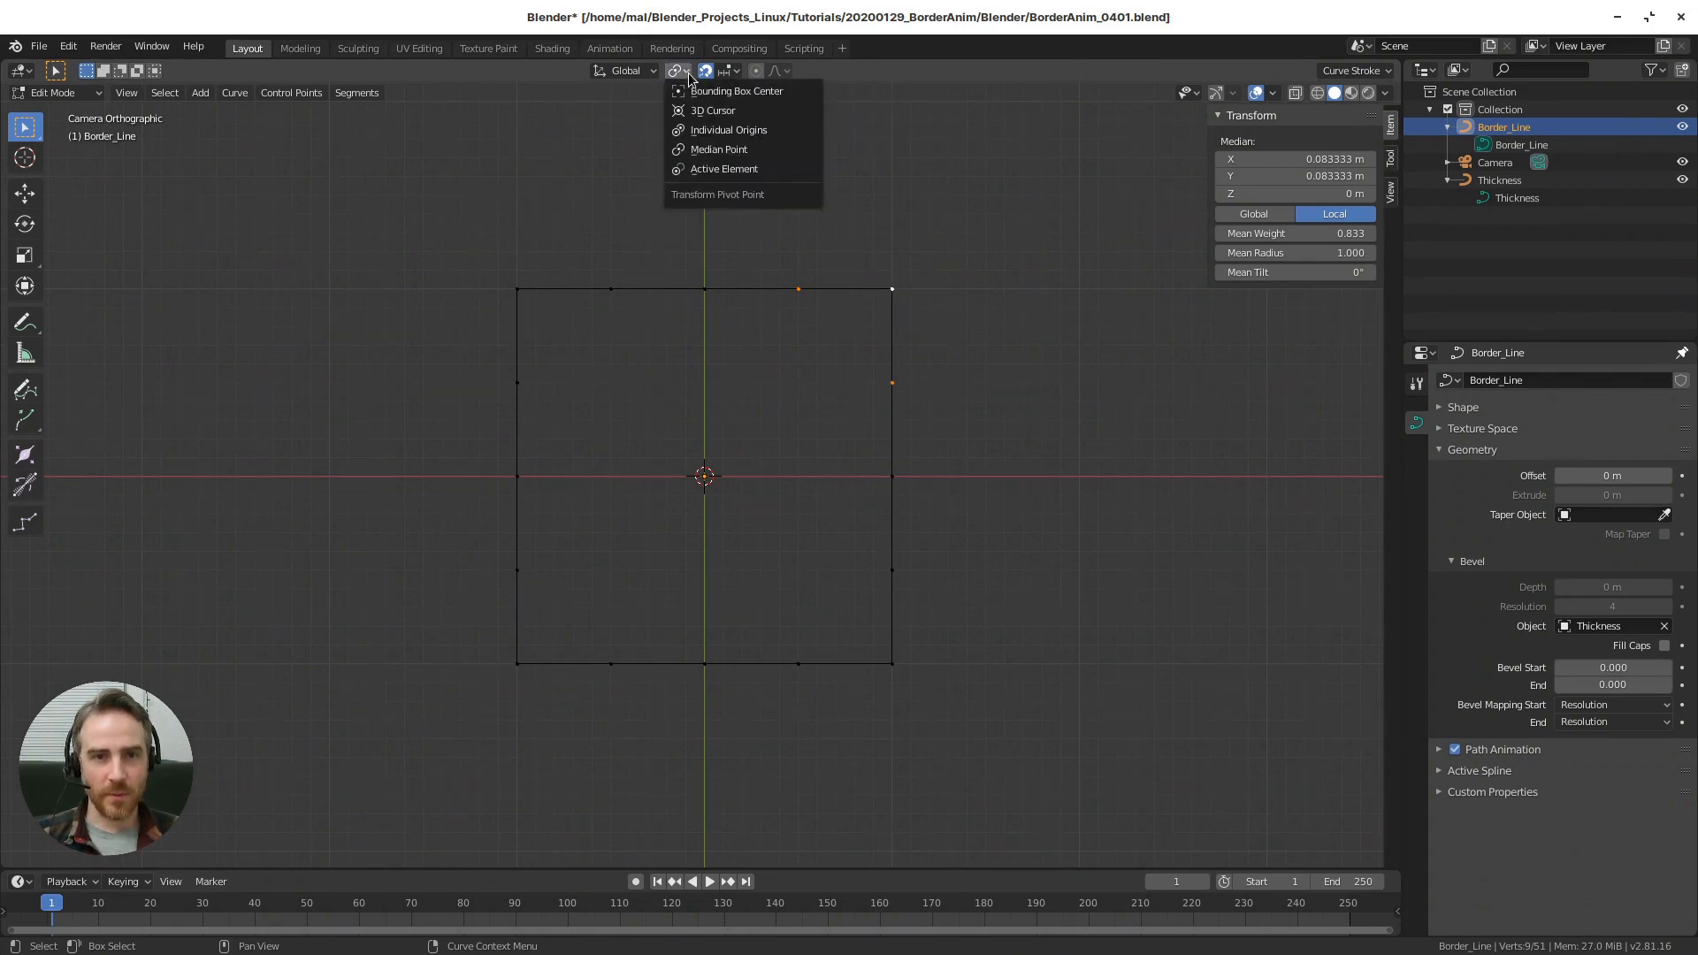
left_click(705, 170)
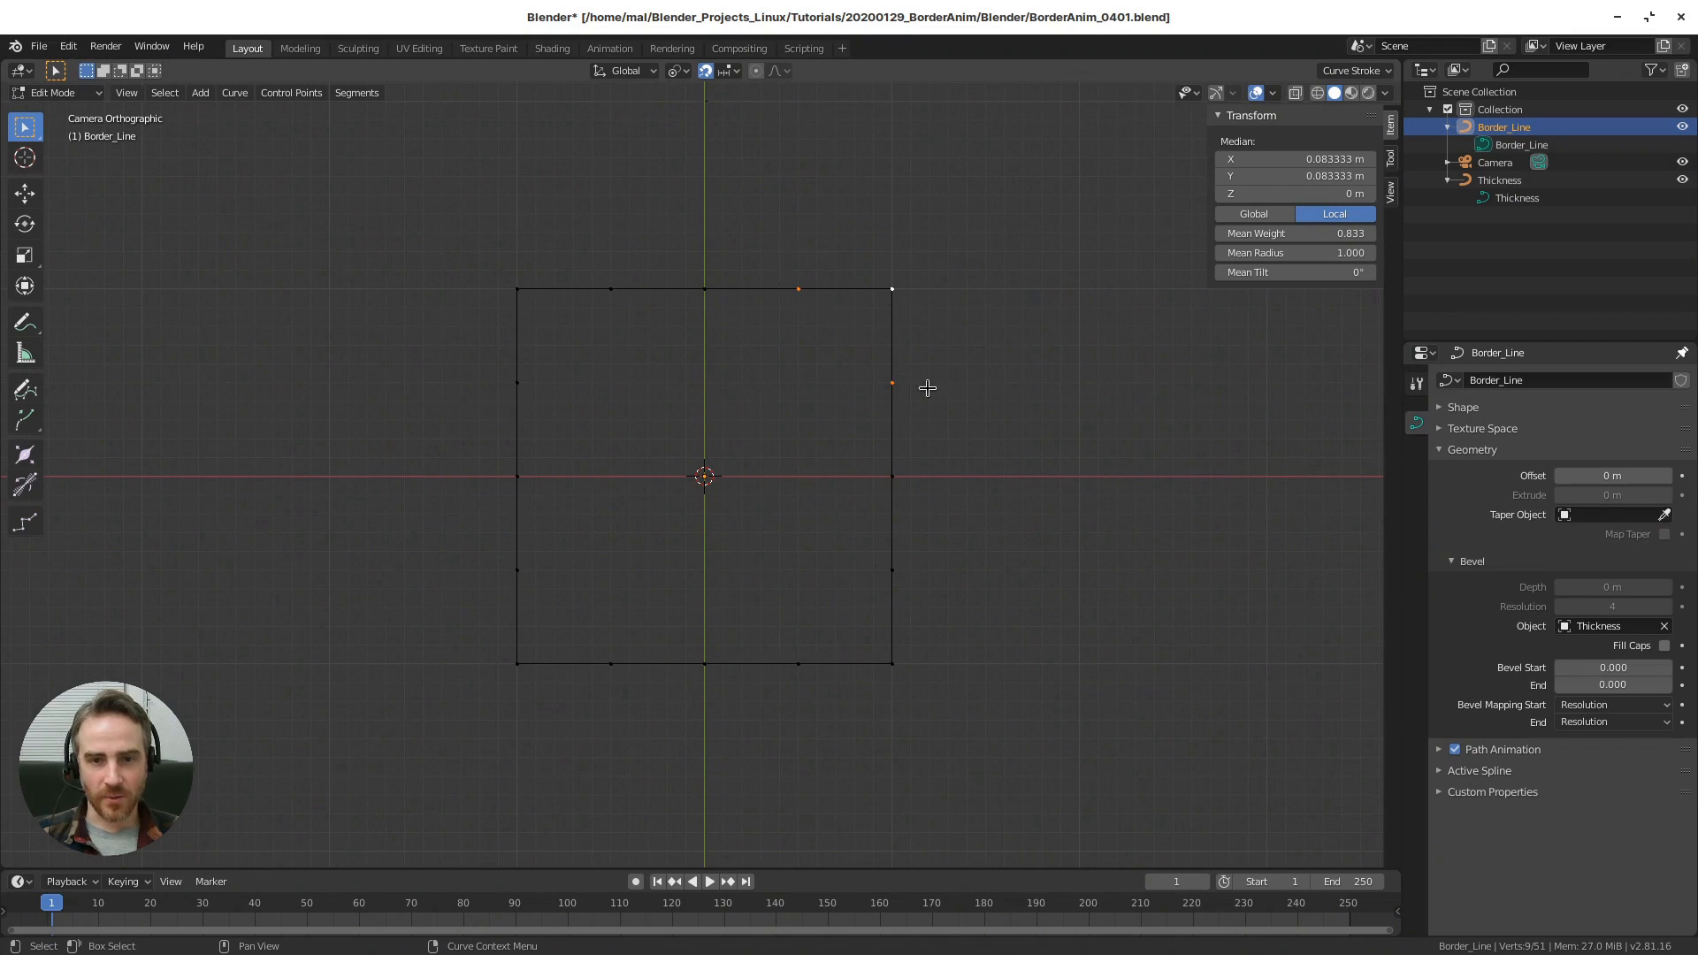
key("s")
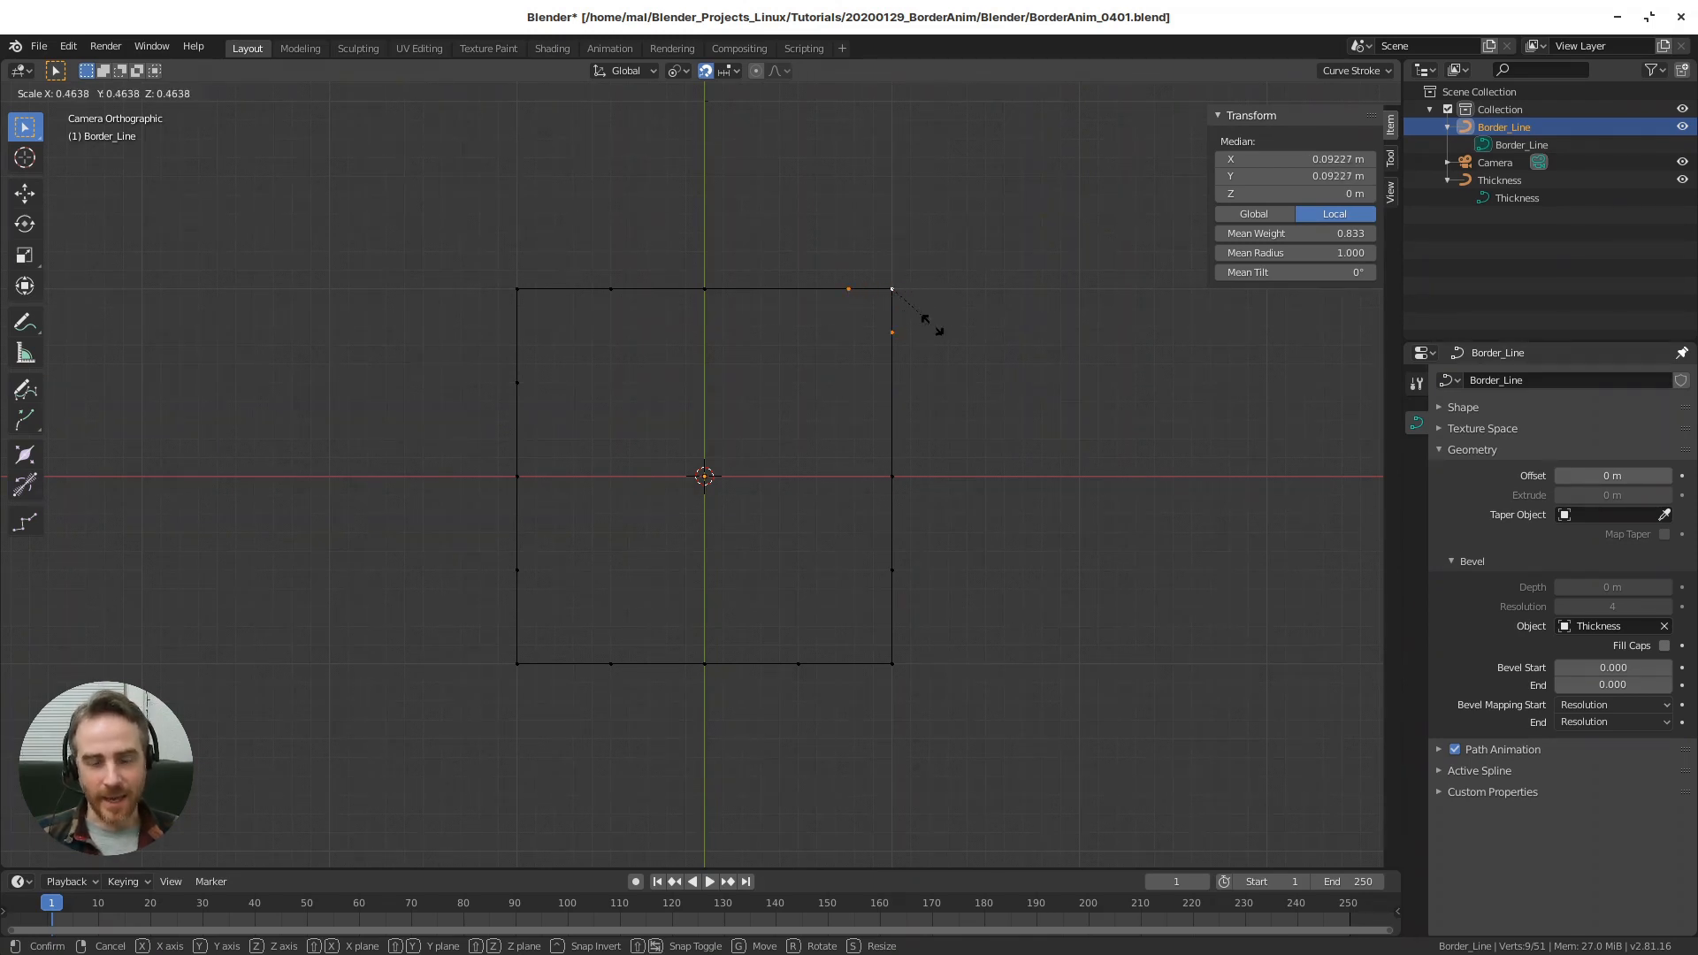
type(".005")
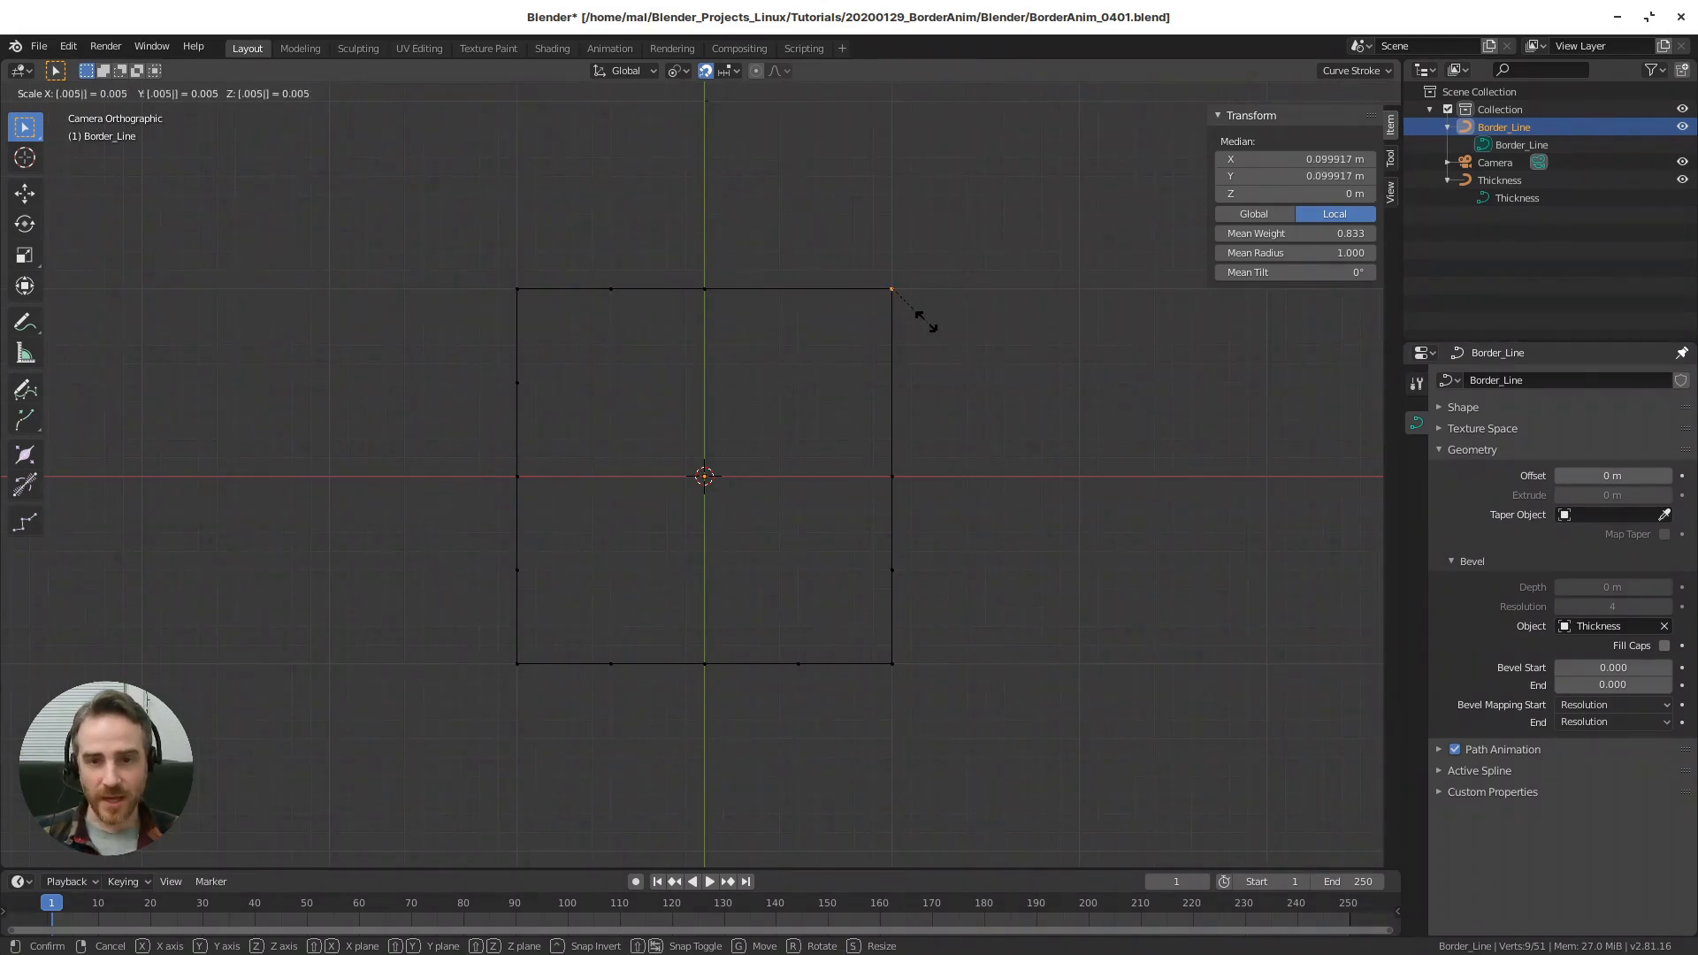
key("Return")
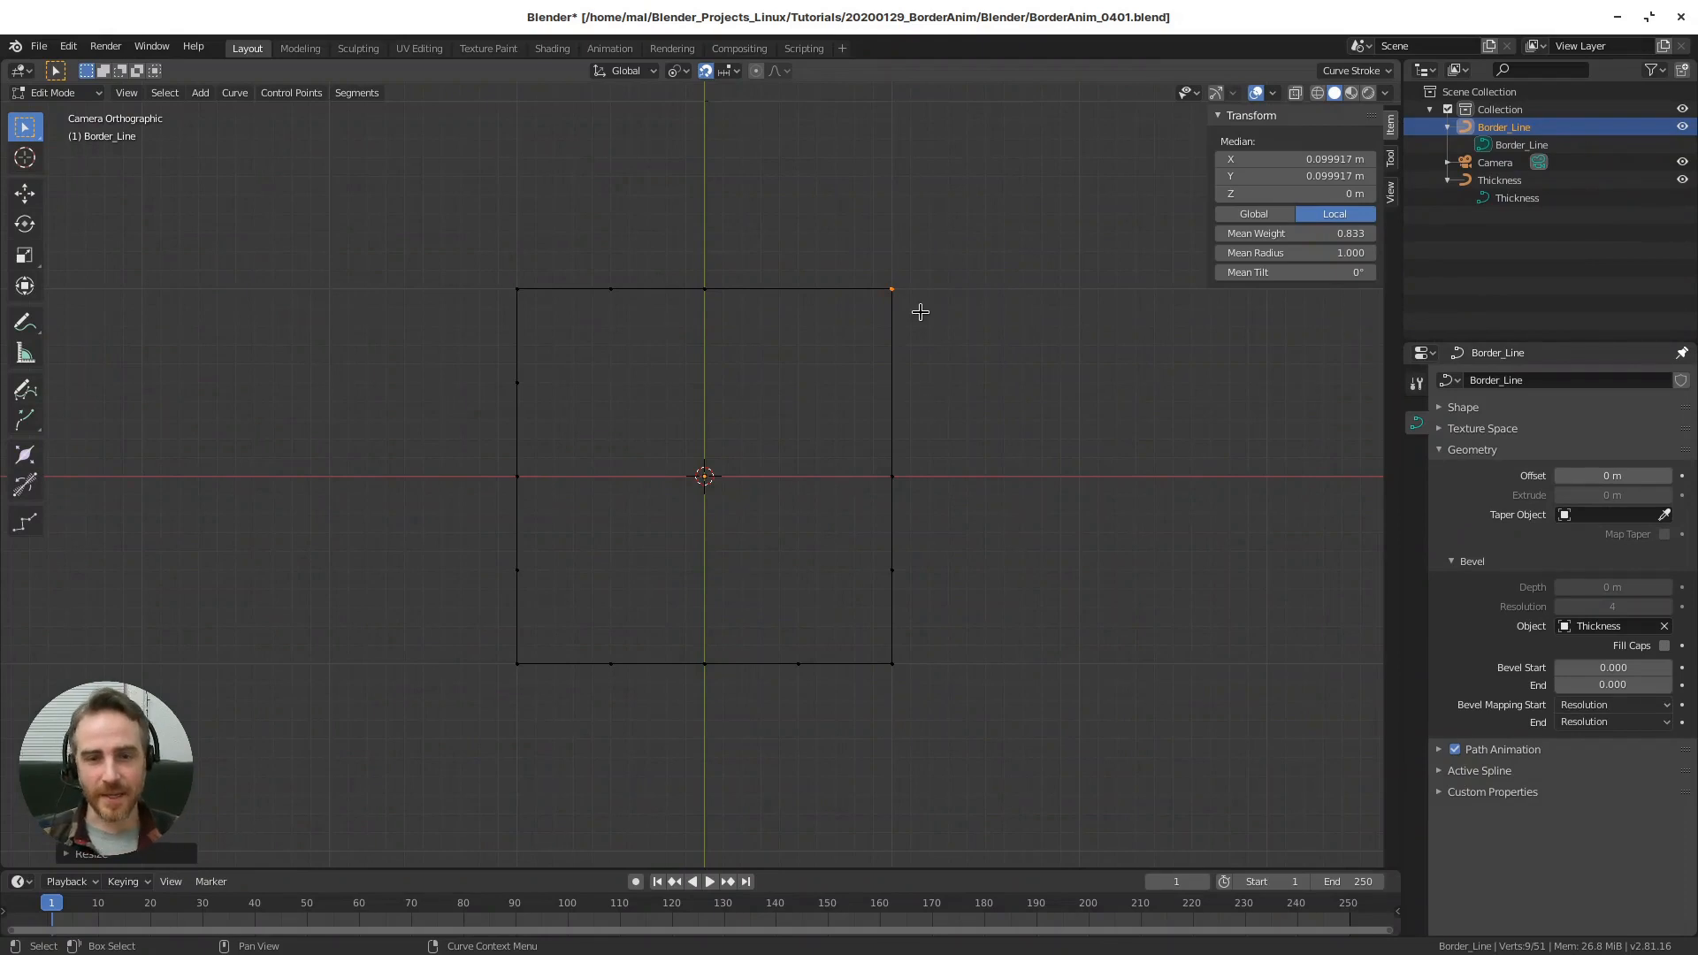
- Scale the square's lower-right corner point and its two neighbours by 0.005 about the corner
left_click(895, 664)
left_click_drag(750, 552, 941, 724)
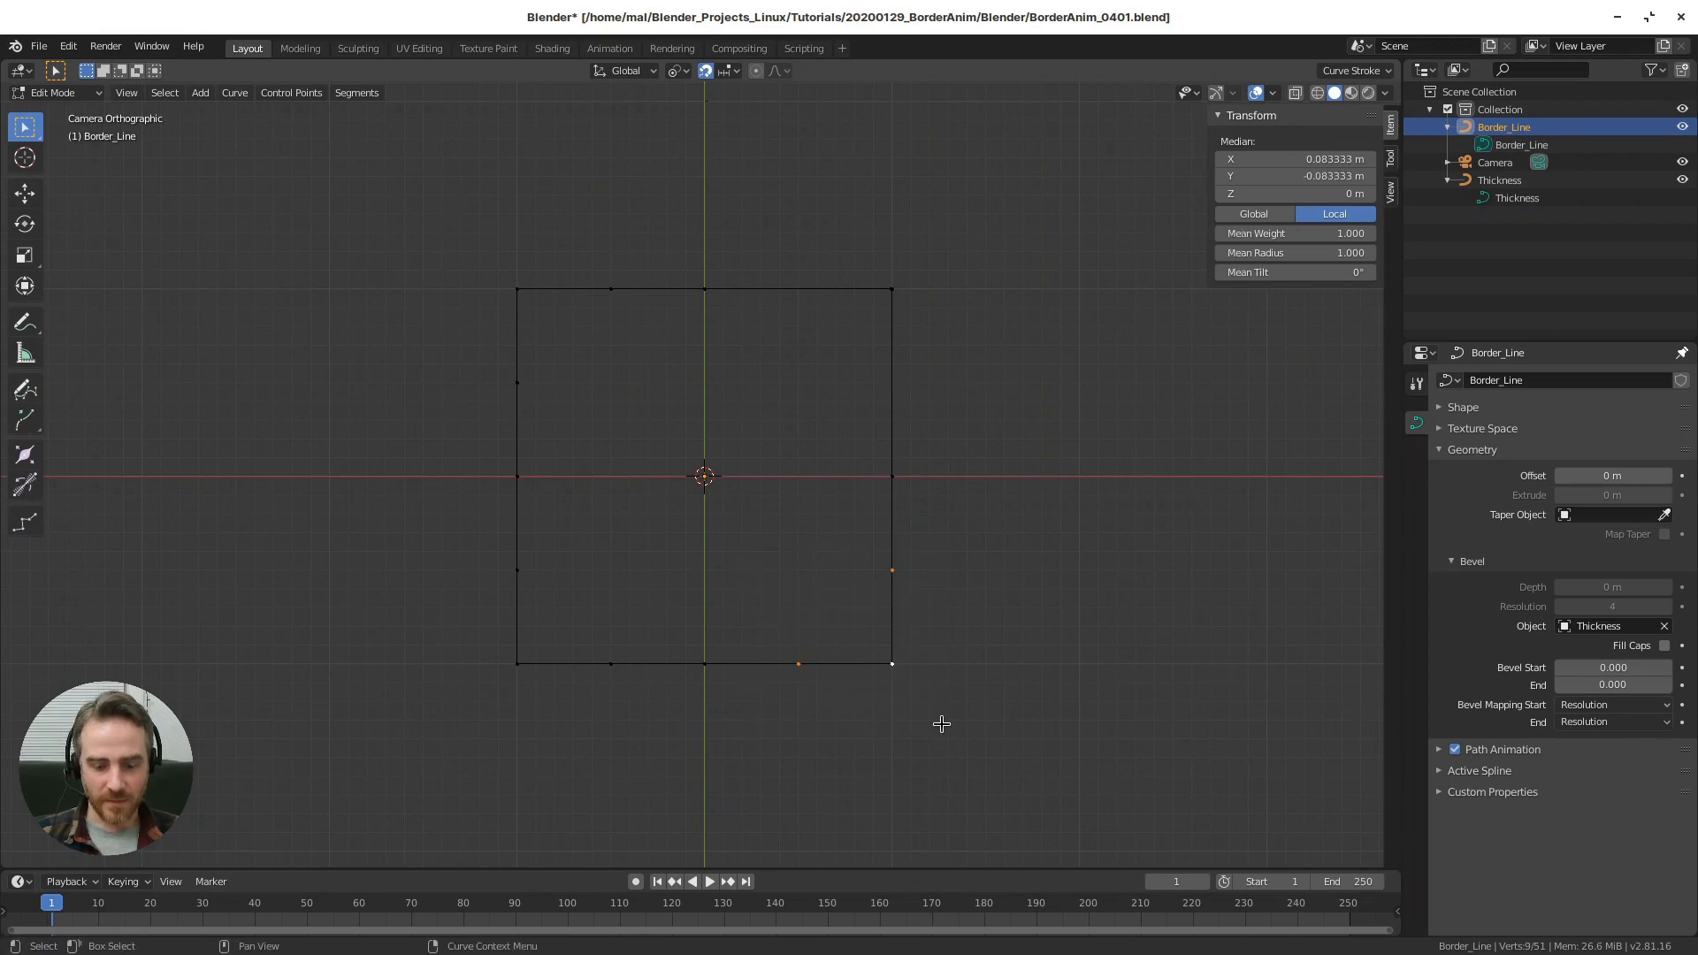
key("s")
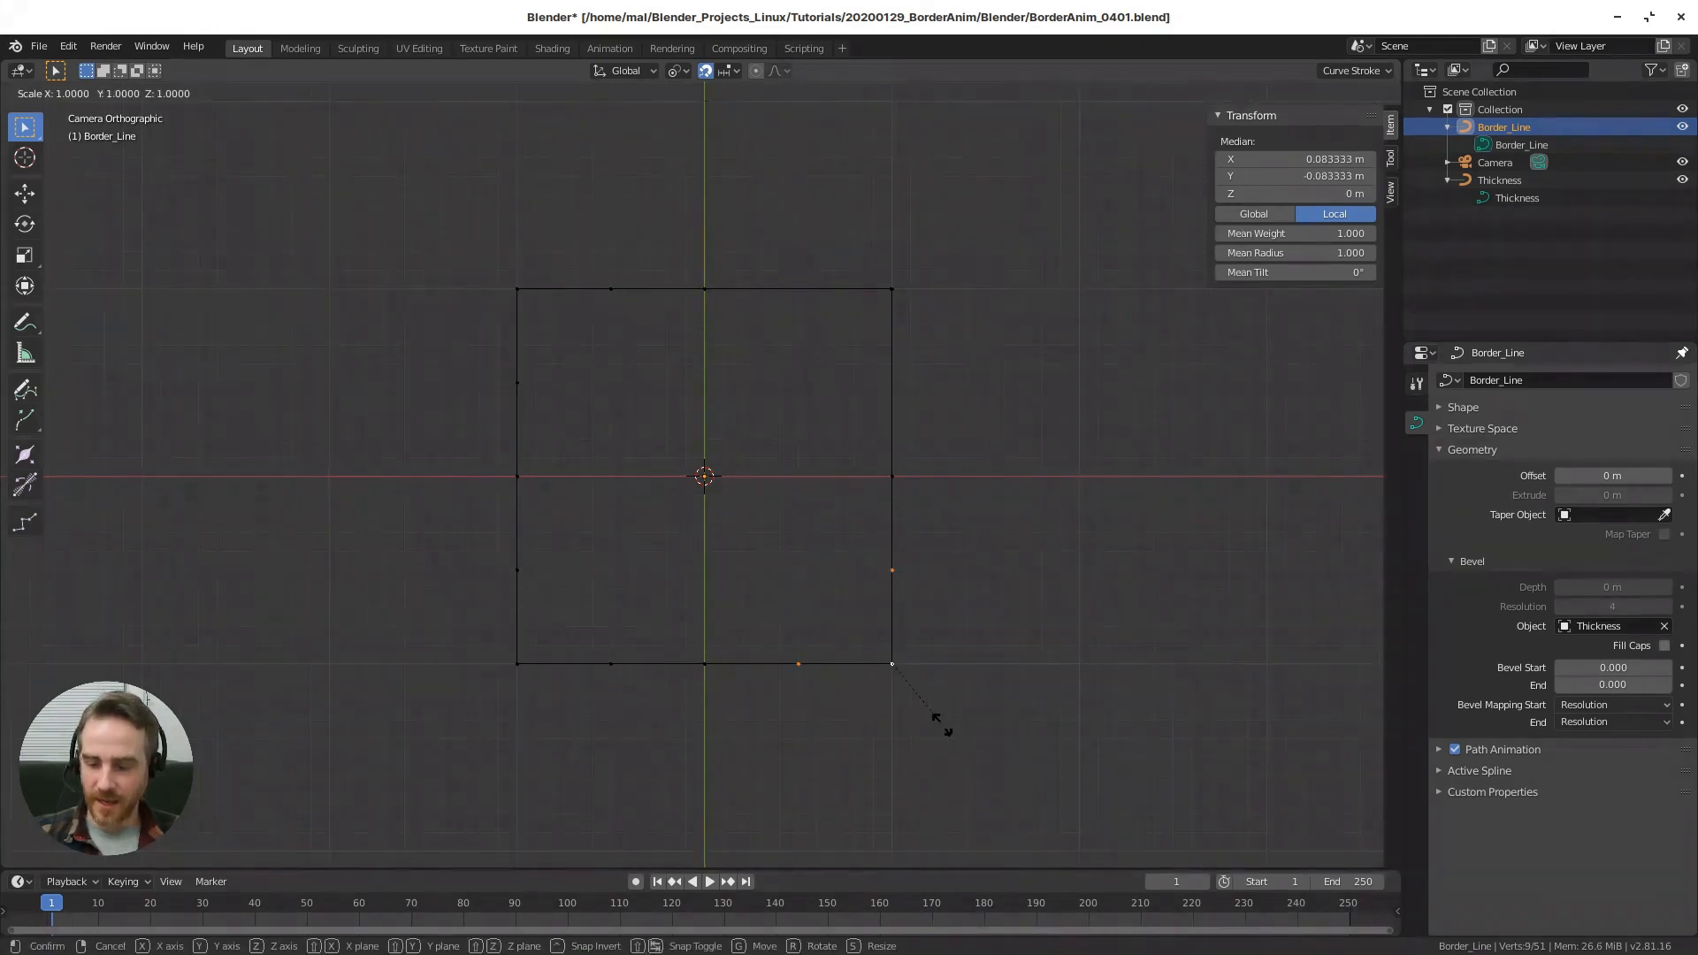
type(".005")
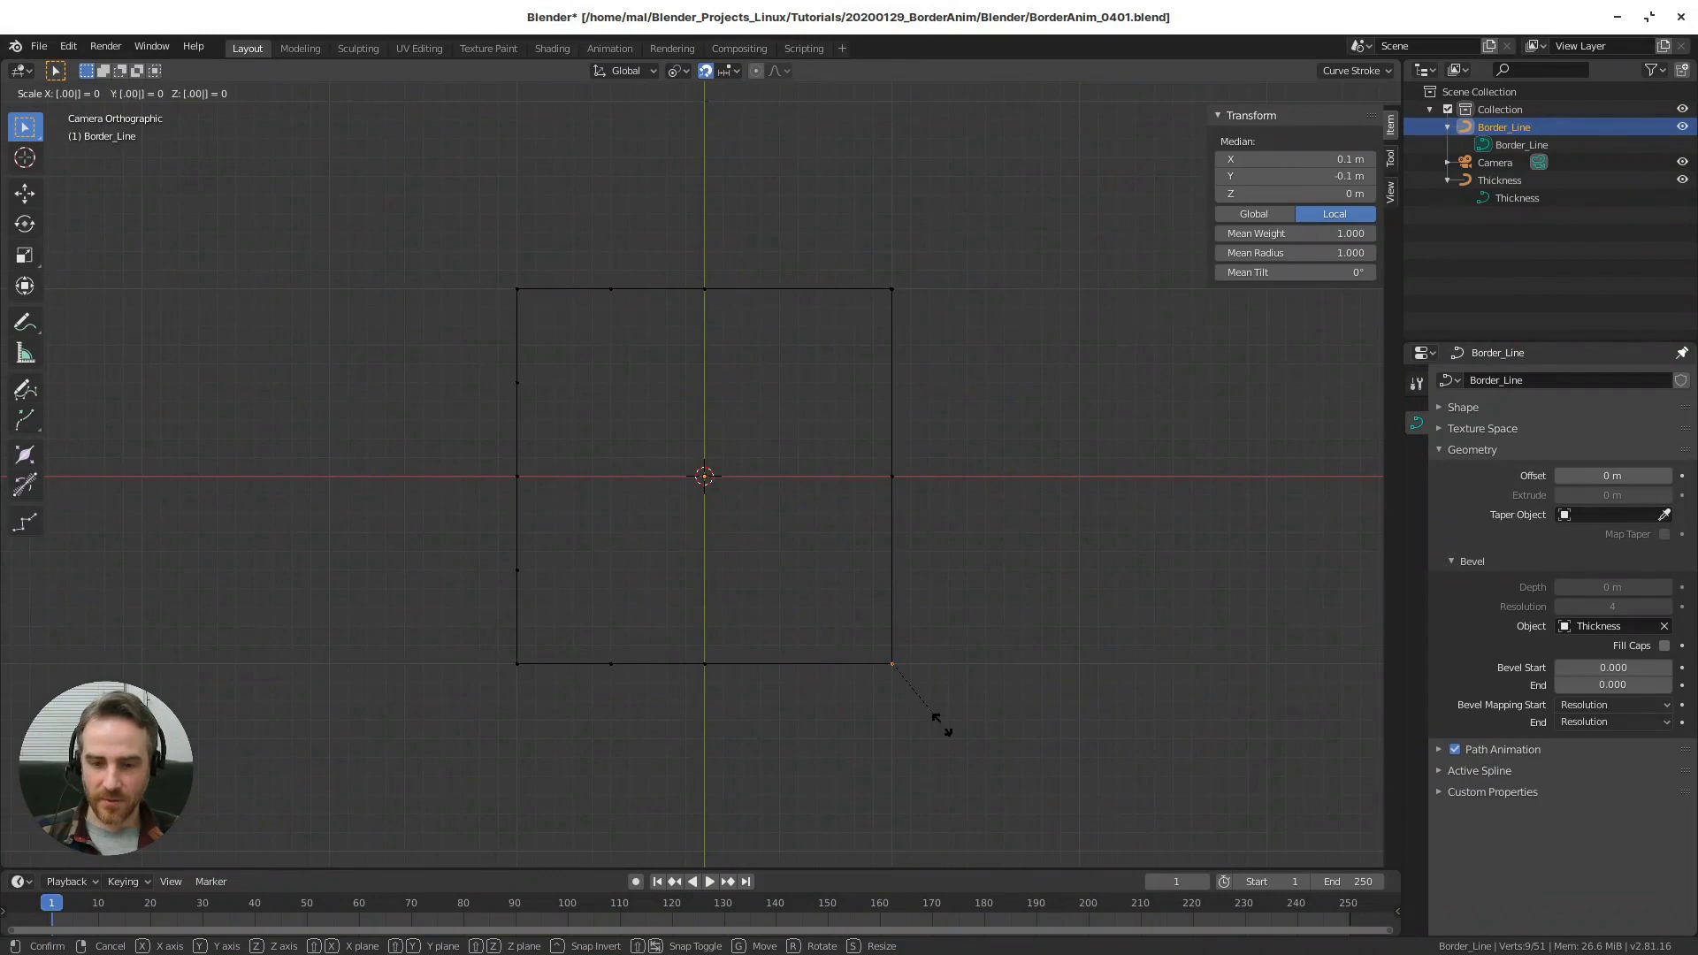
key("Return")
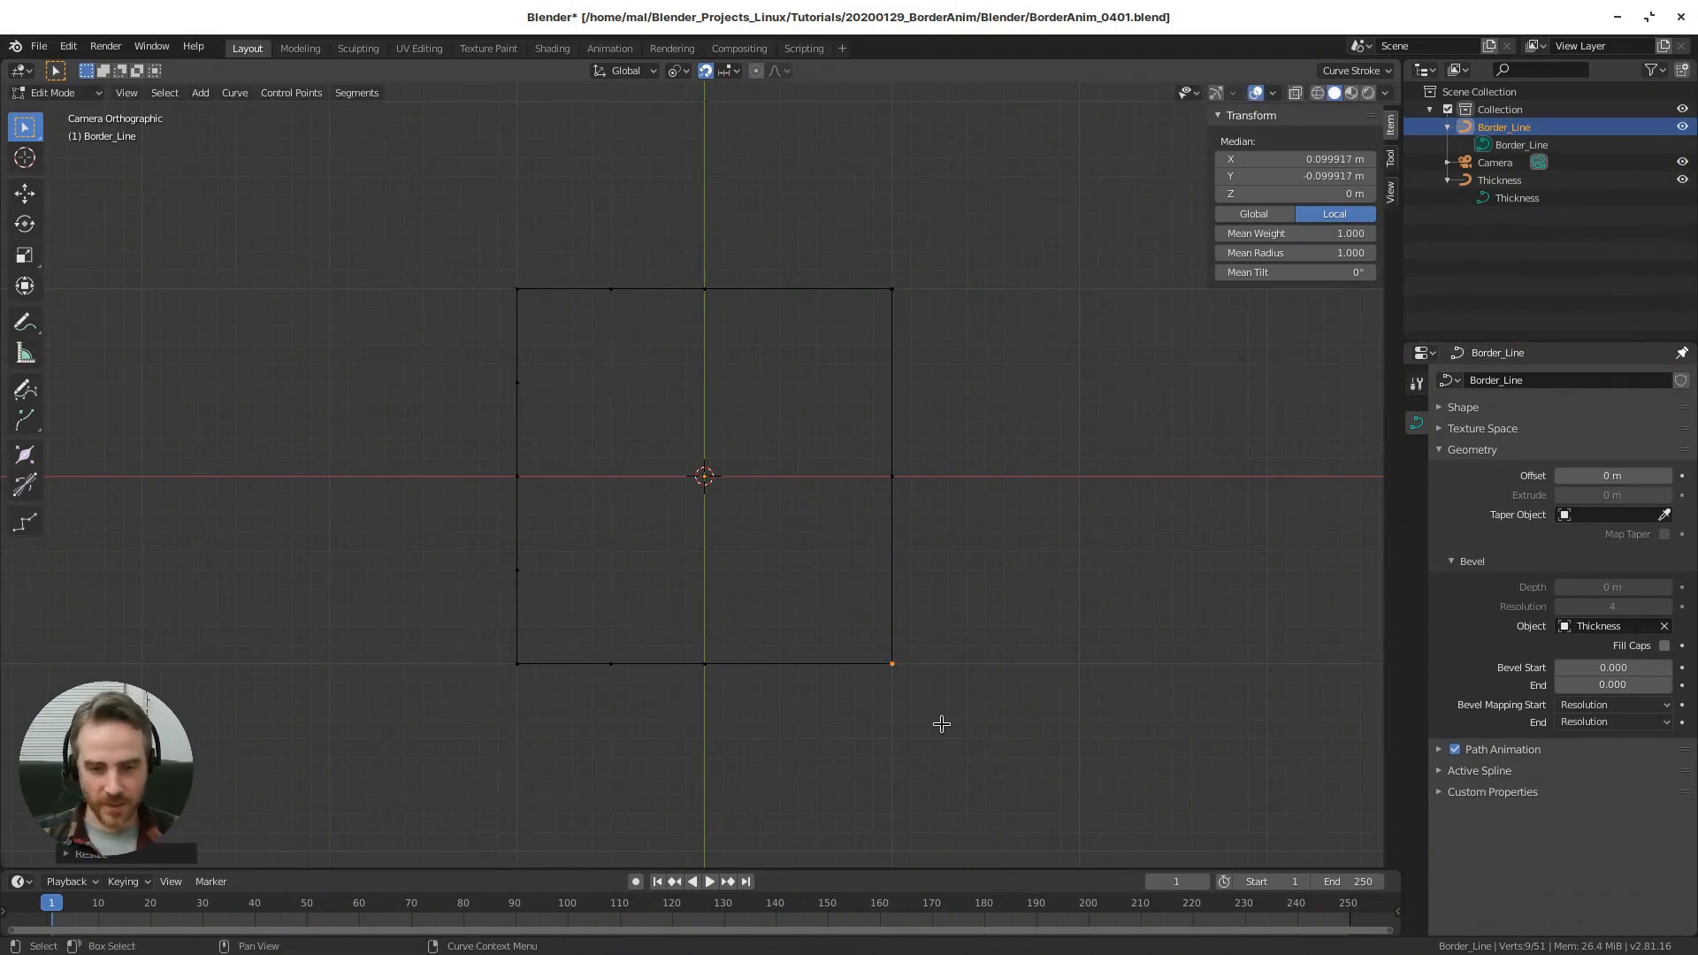
- Scale the square's lower-left corner point and its two neighbours by 0.005 about the corner
left_click(514, 665)
left_click_drag(491, 542, 679, 763)
type("s0.0")
key("Return")
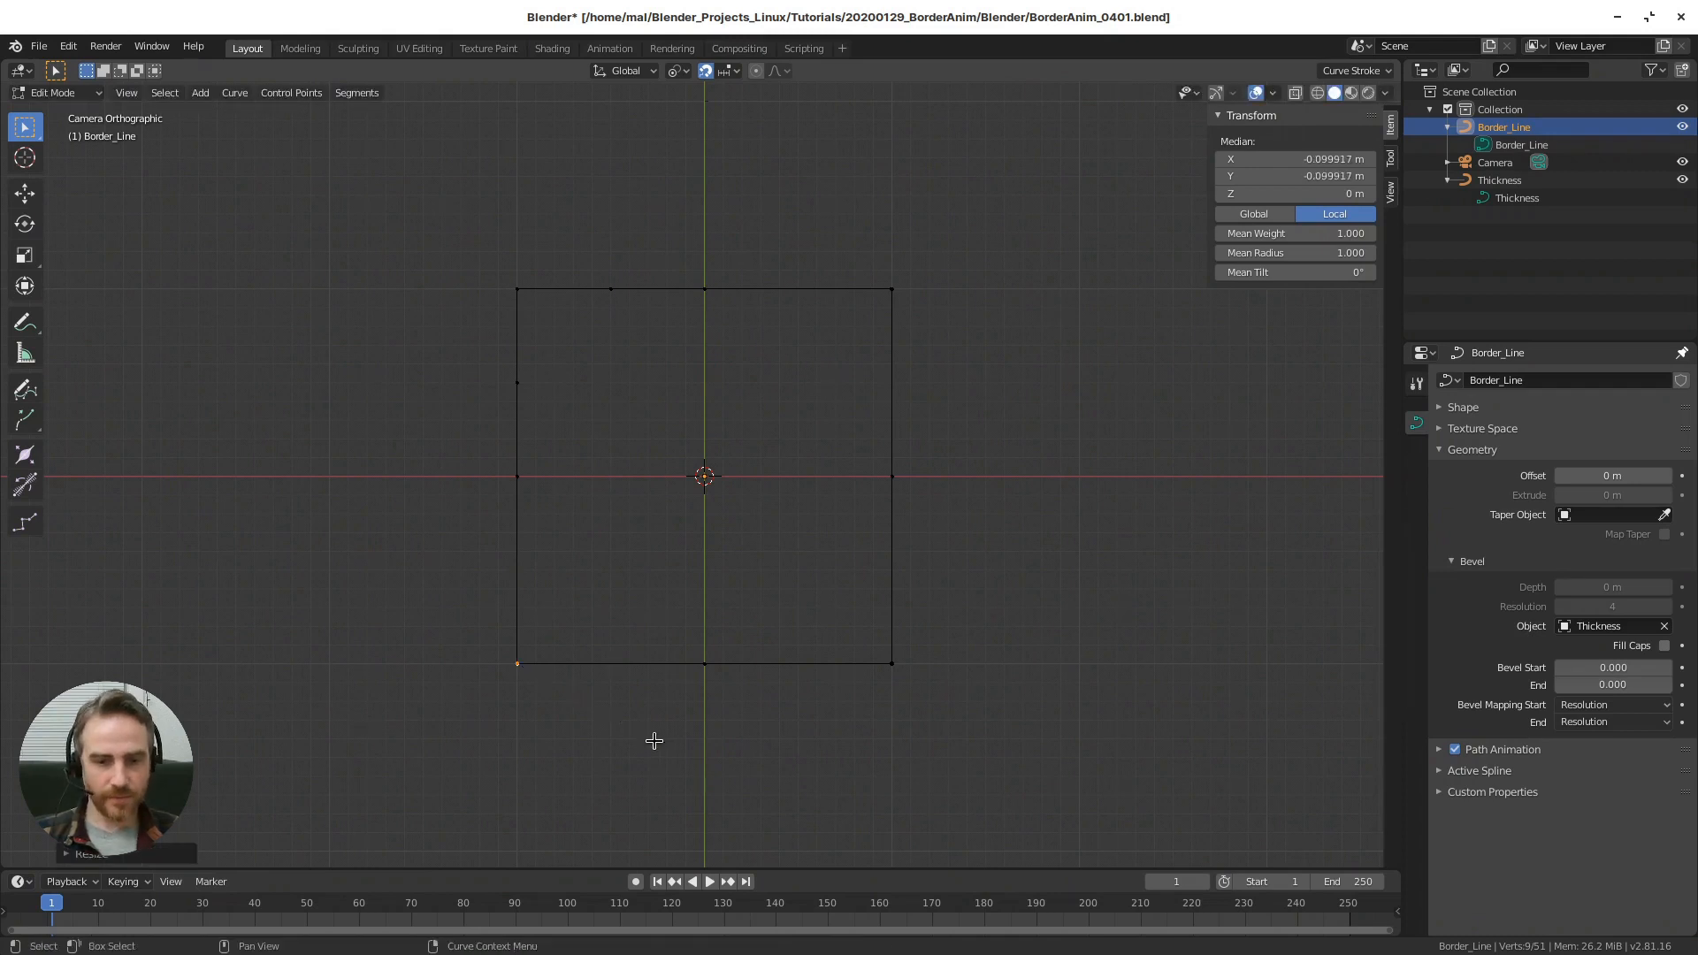
- Scale the square's upper-left corner point and its two neighbours by 0.005 about the corner
left_click_drag(482, 257, 633, 406)
type("s.005")
key("Return")
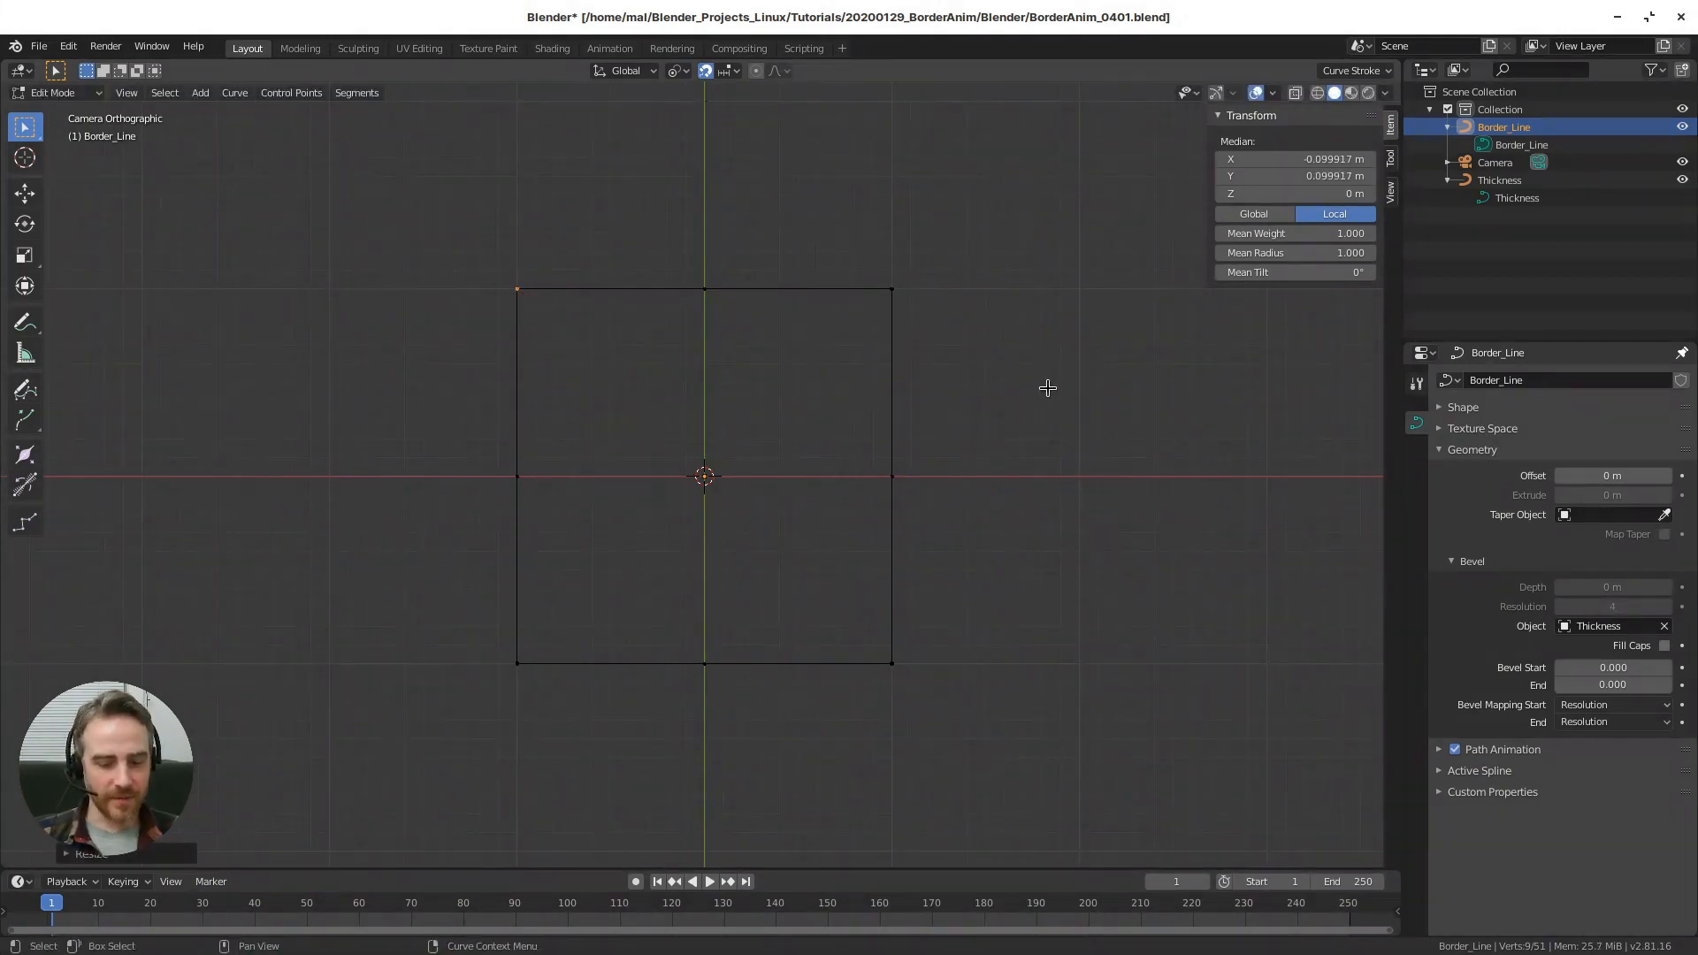
- Return to Object Mode with nothing selected and set the border curve's bevel End to 1
key("Tab")
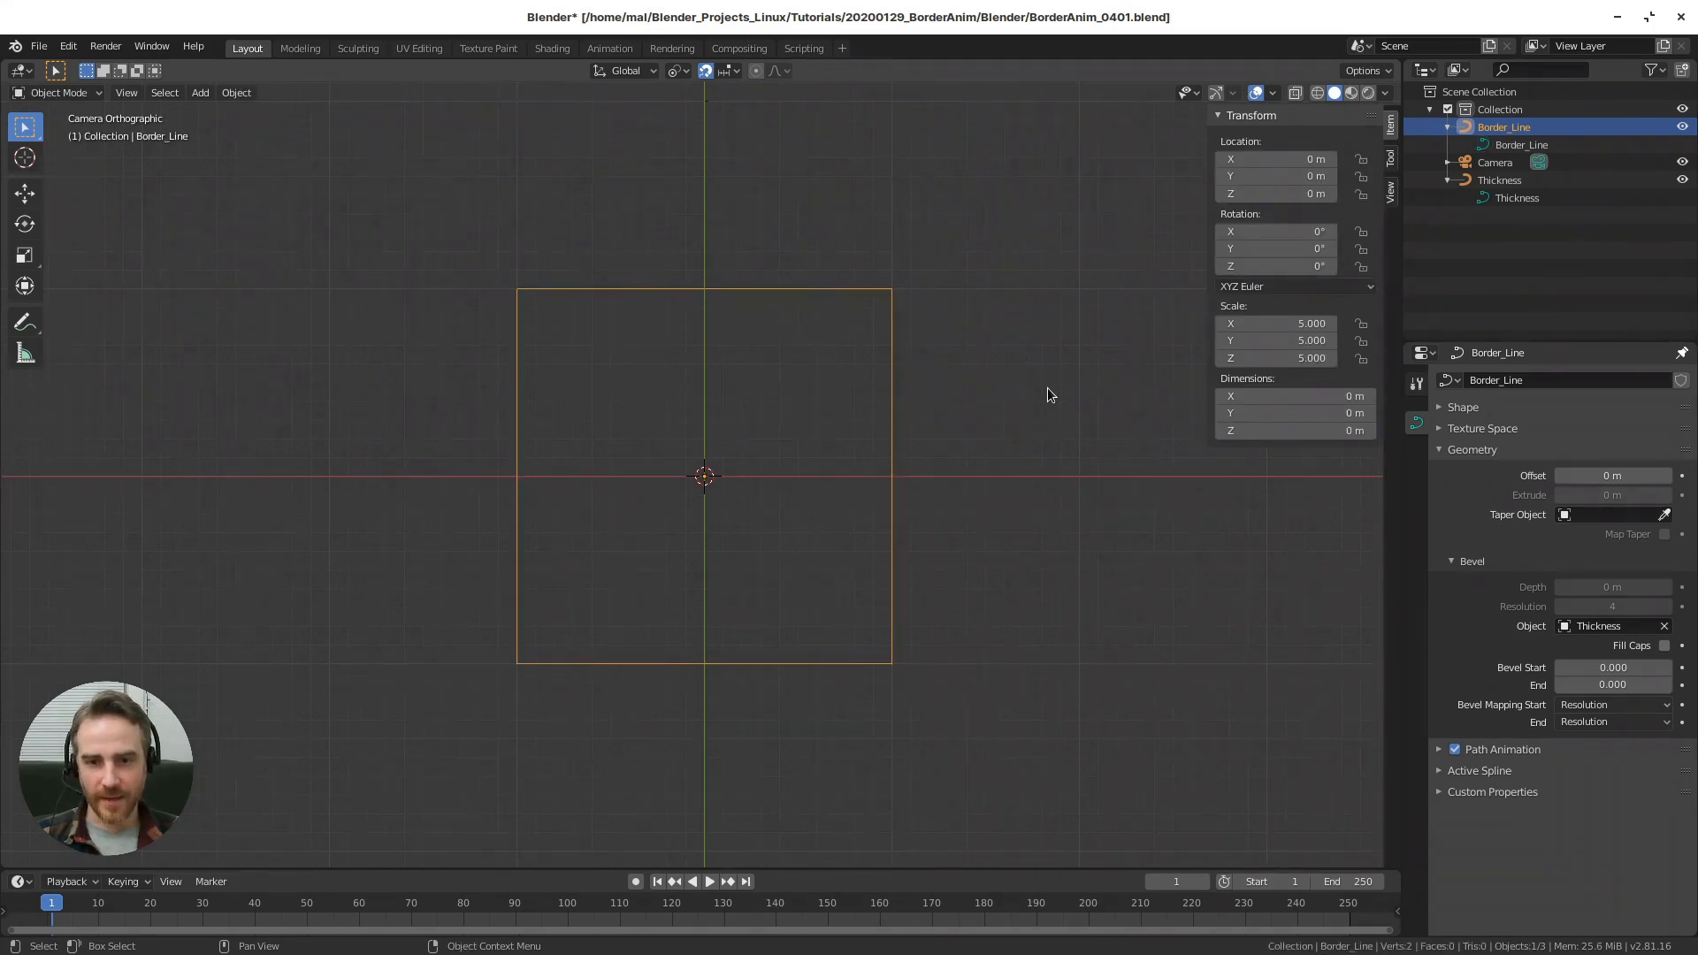
left_click(1048, 390)
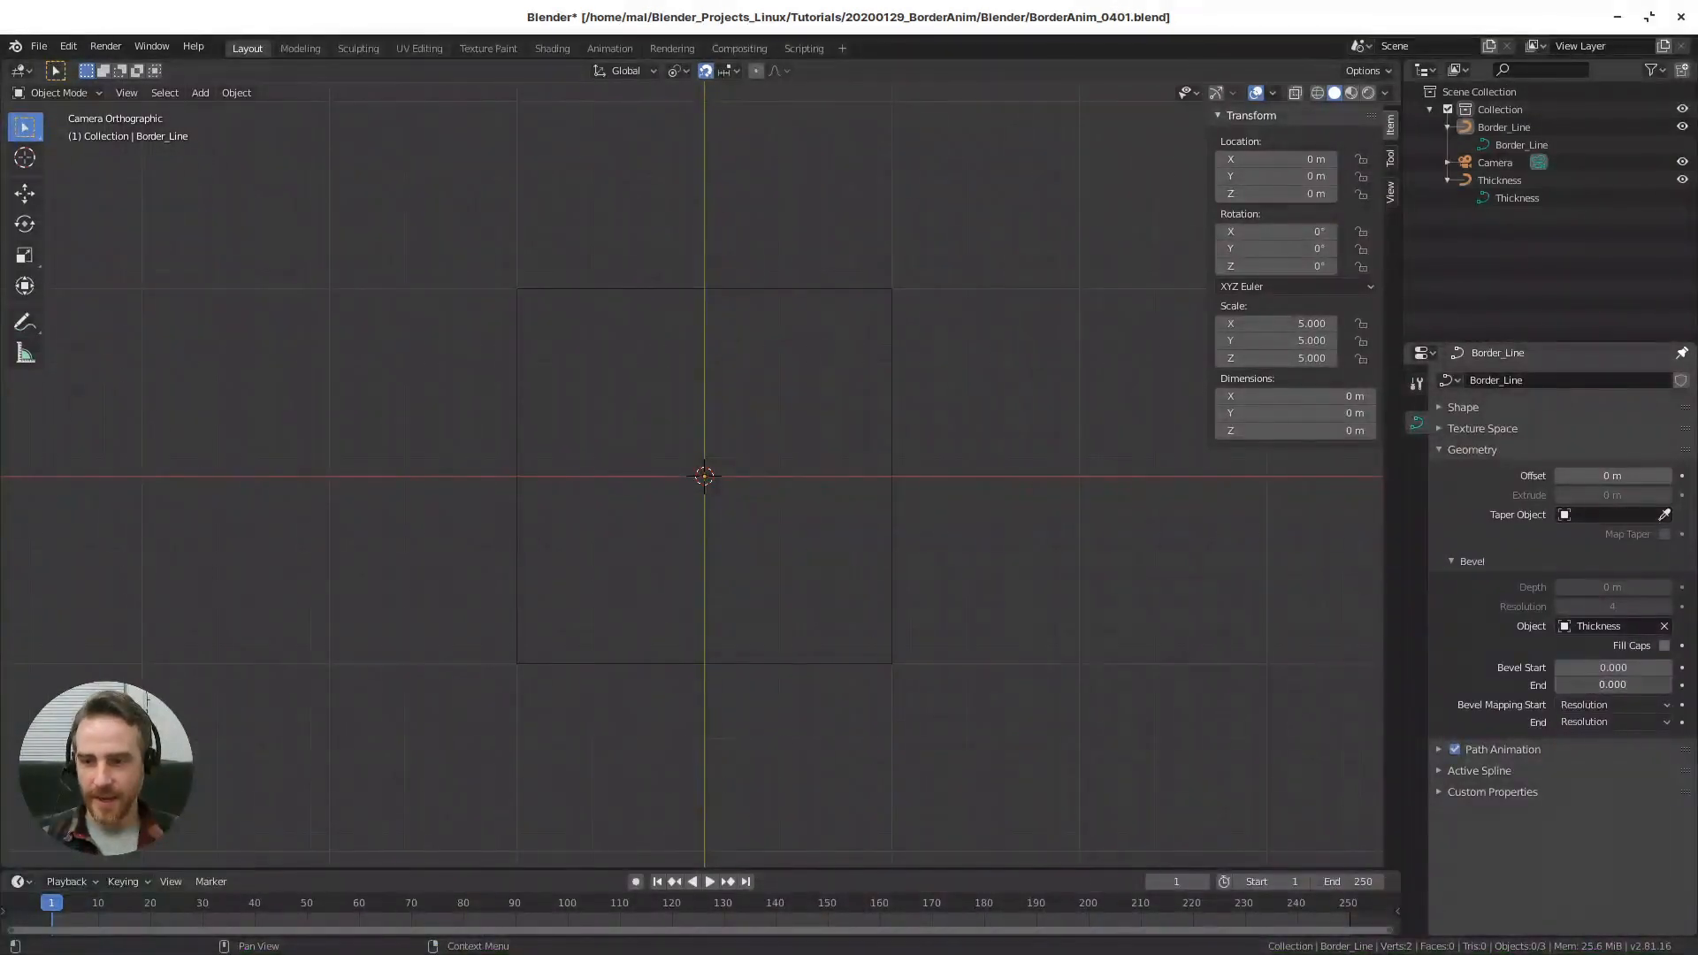
mouse_move(1592, 684)
left_mouse_down()
mouse_move(1674, 685)
mouse_move(1555, 685)
mouse_move(1674, 684)
left_mouse_up()
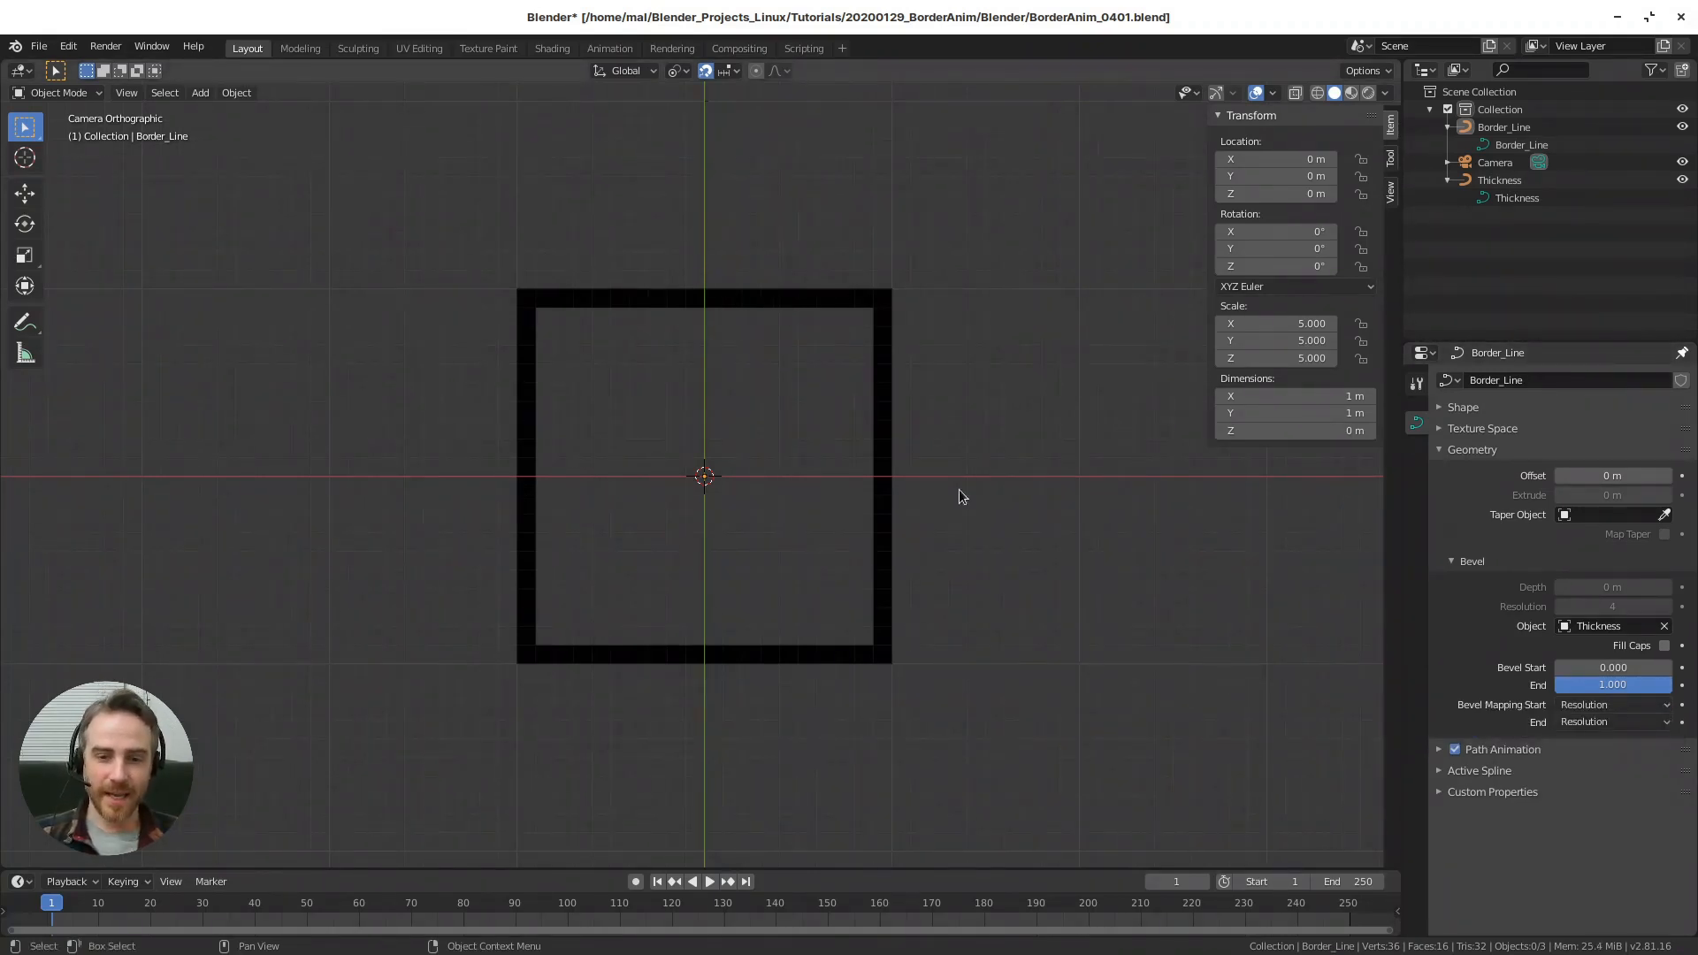
- Lower the border curve's bevel End to 0.711 and inspect the border at the square's lower-left corner
left_click_drag(1612, 685, 1581, 685)
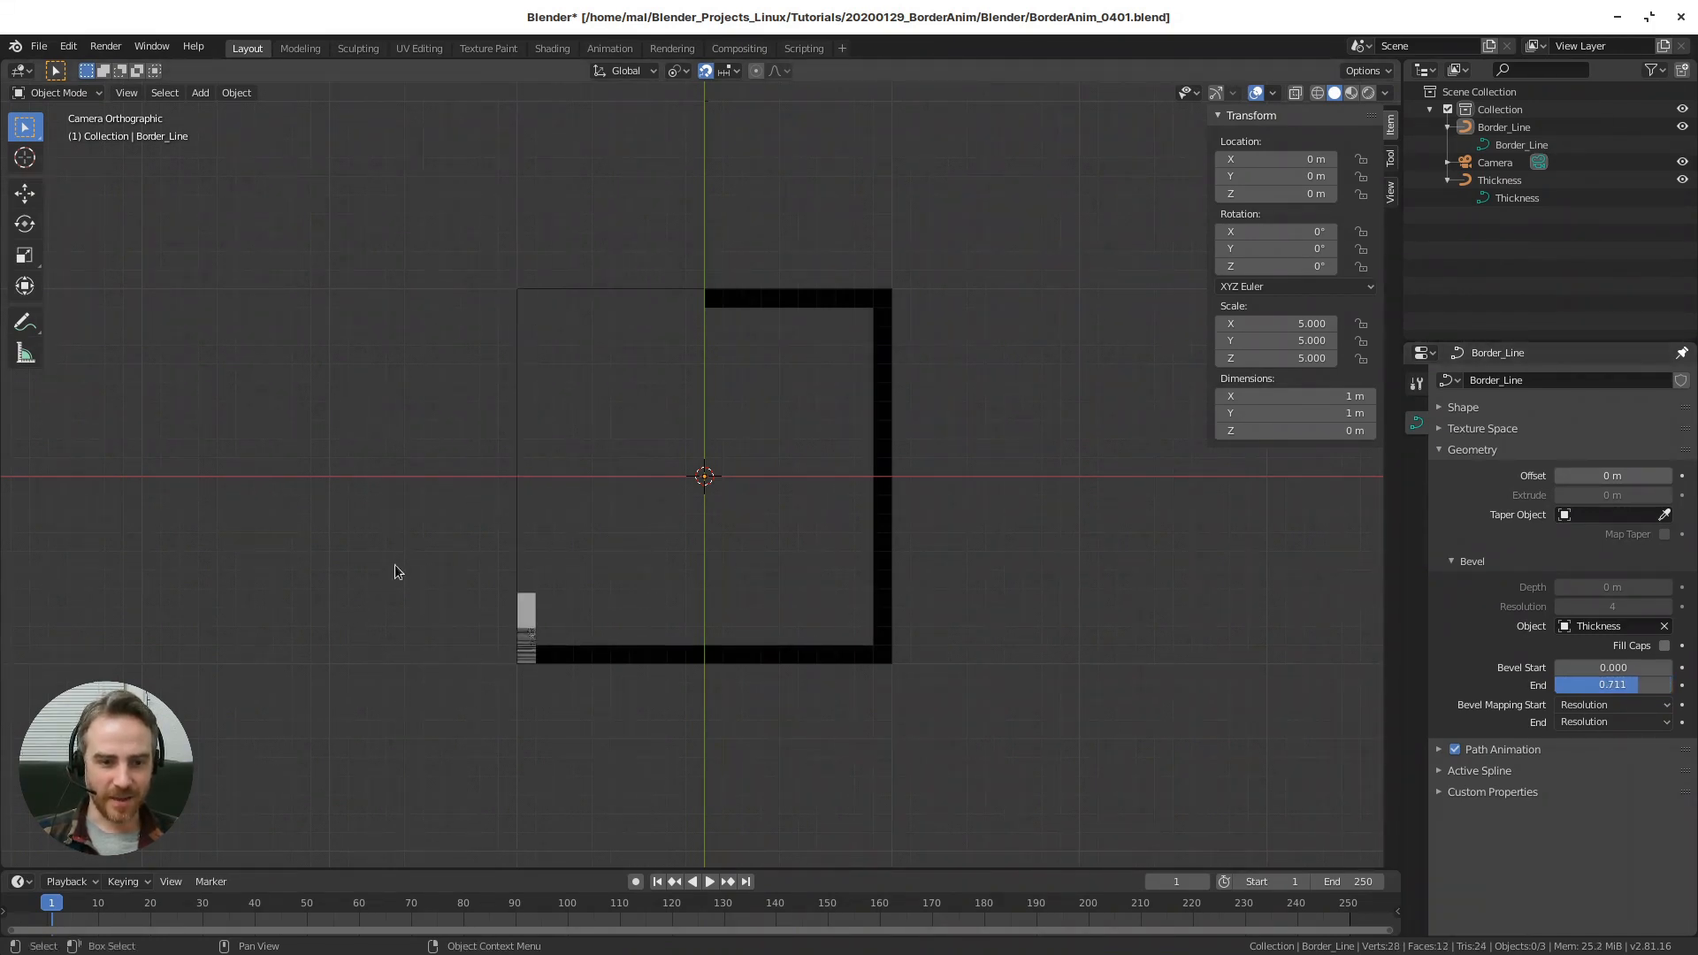
scroll(495, 641, "up", 6)
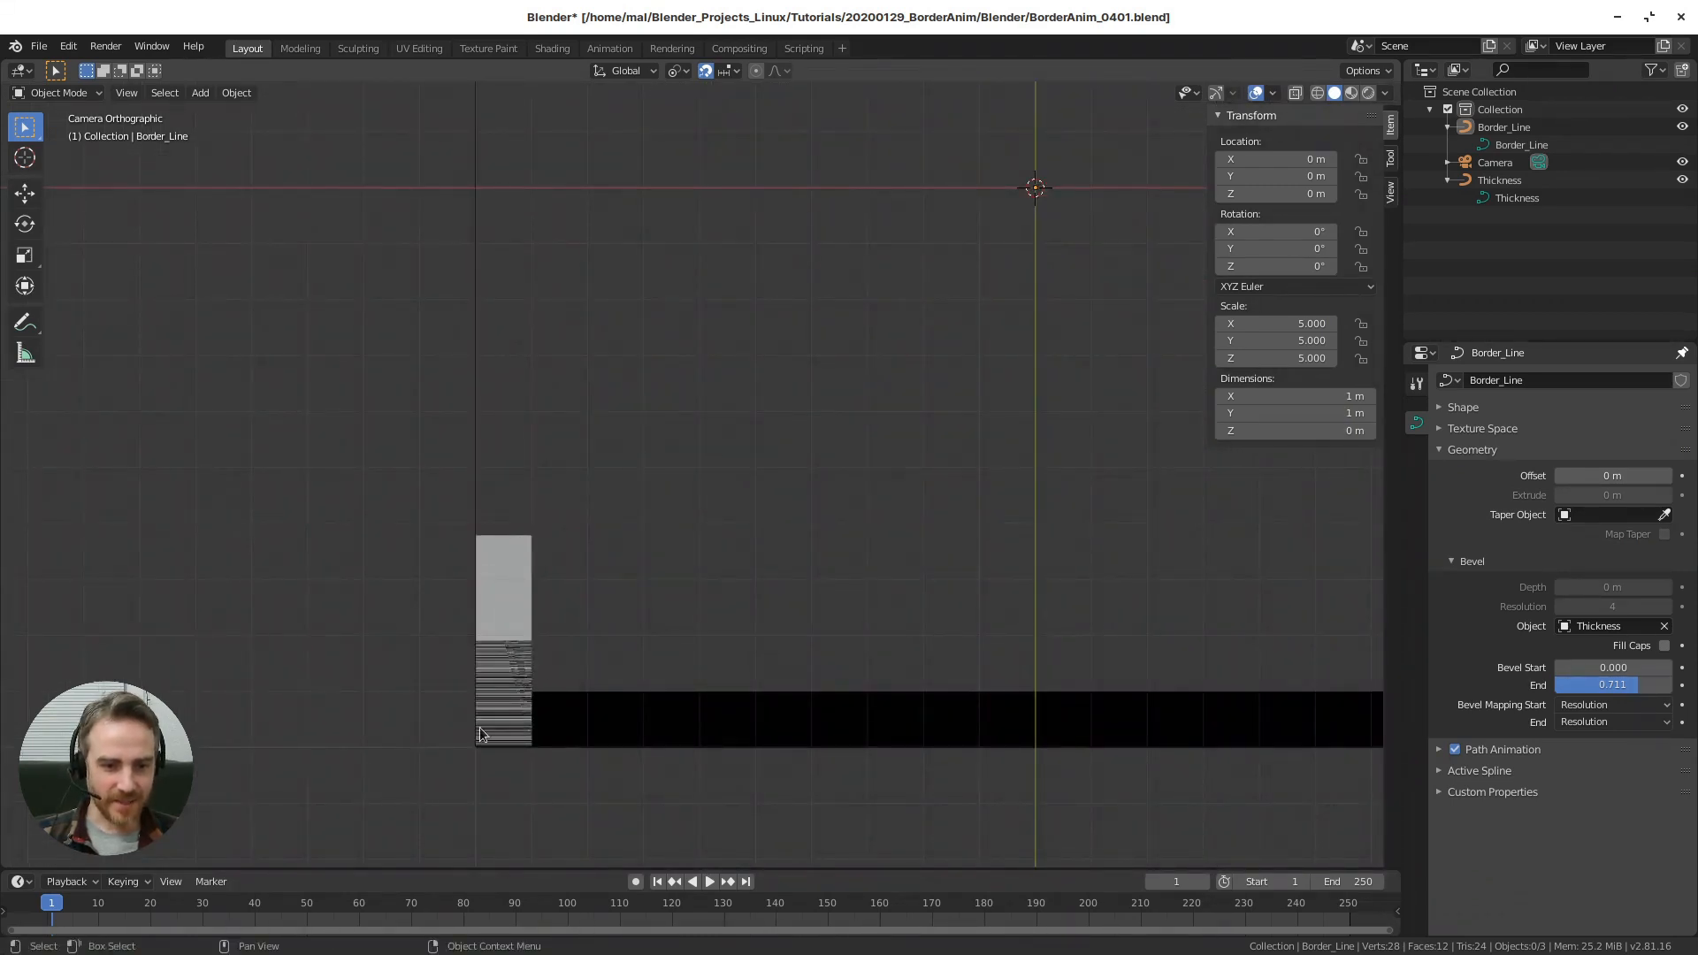
scroll(762, 671, "down", 7)
scroll(864, 634, "up", 3)
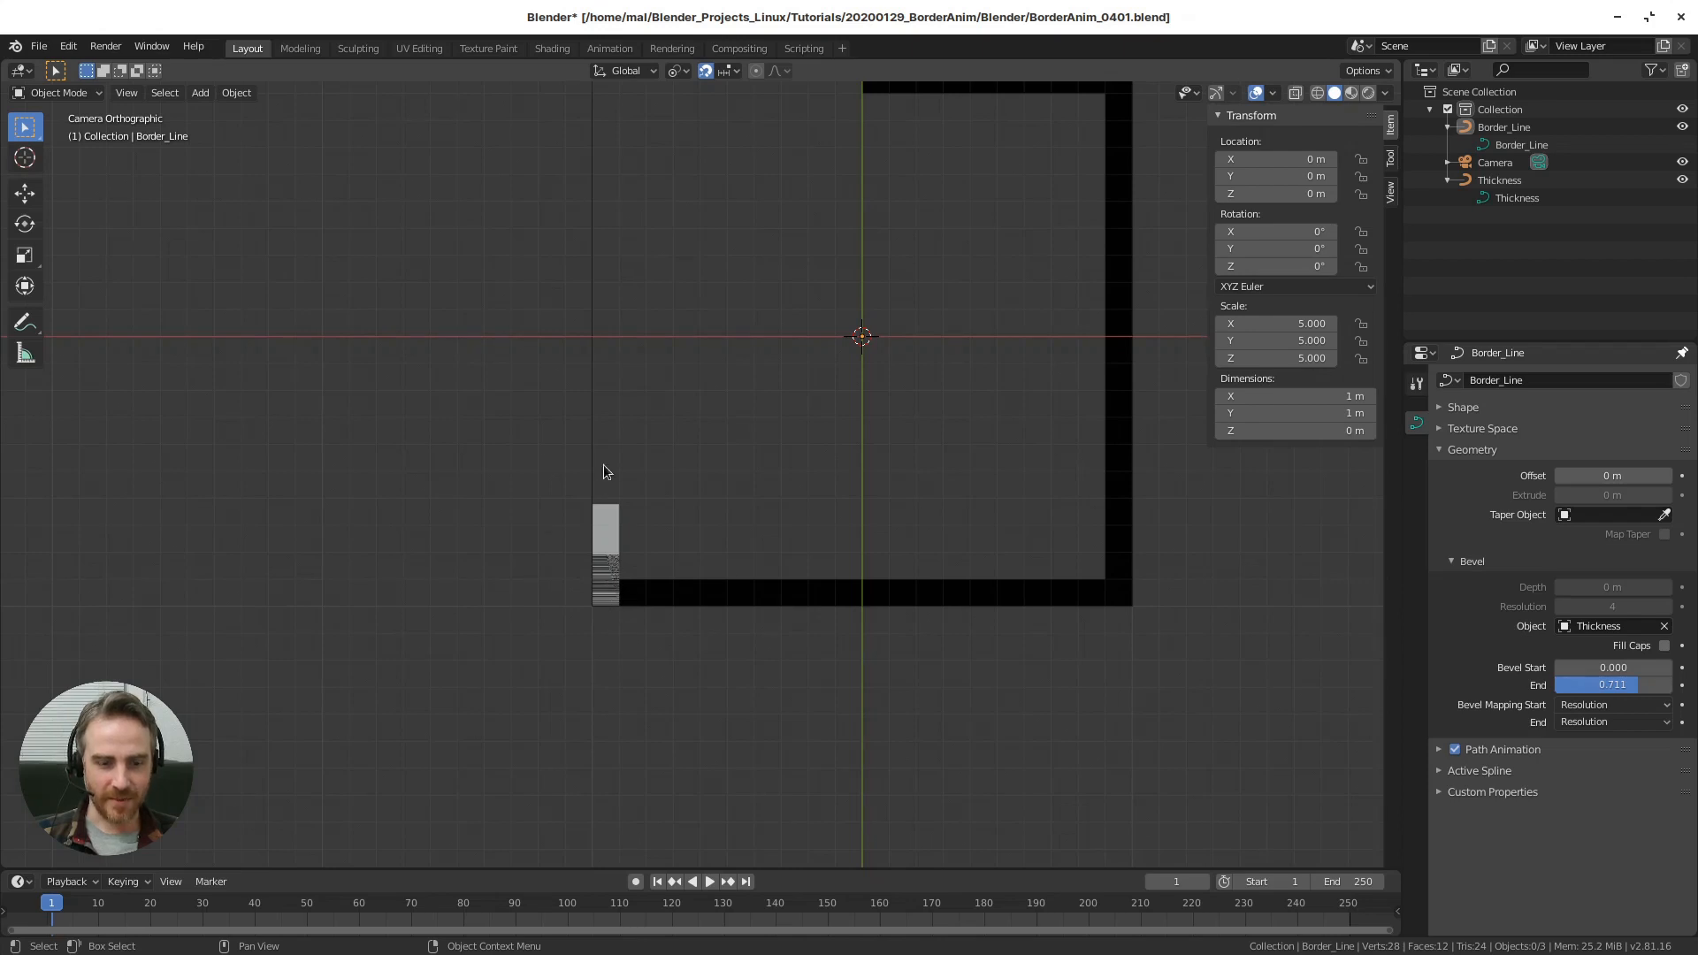
scroll(856, 537, "down", 3)
scroll(840, 601, "up", 2)
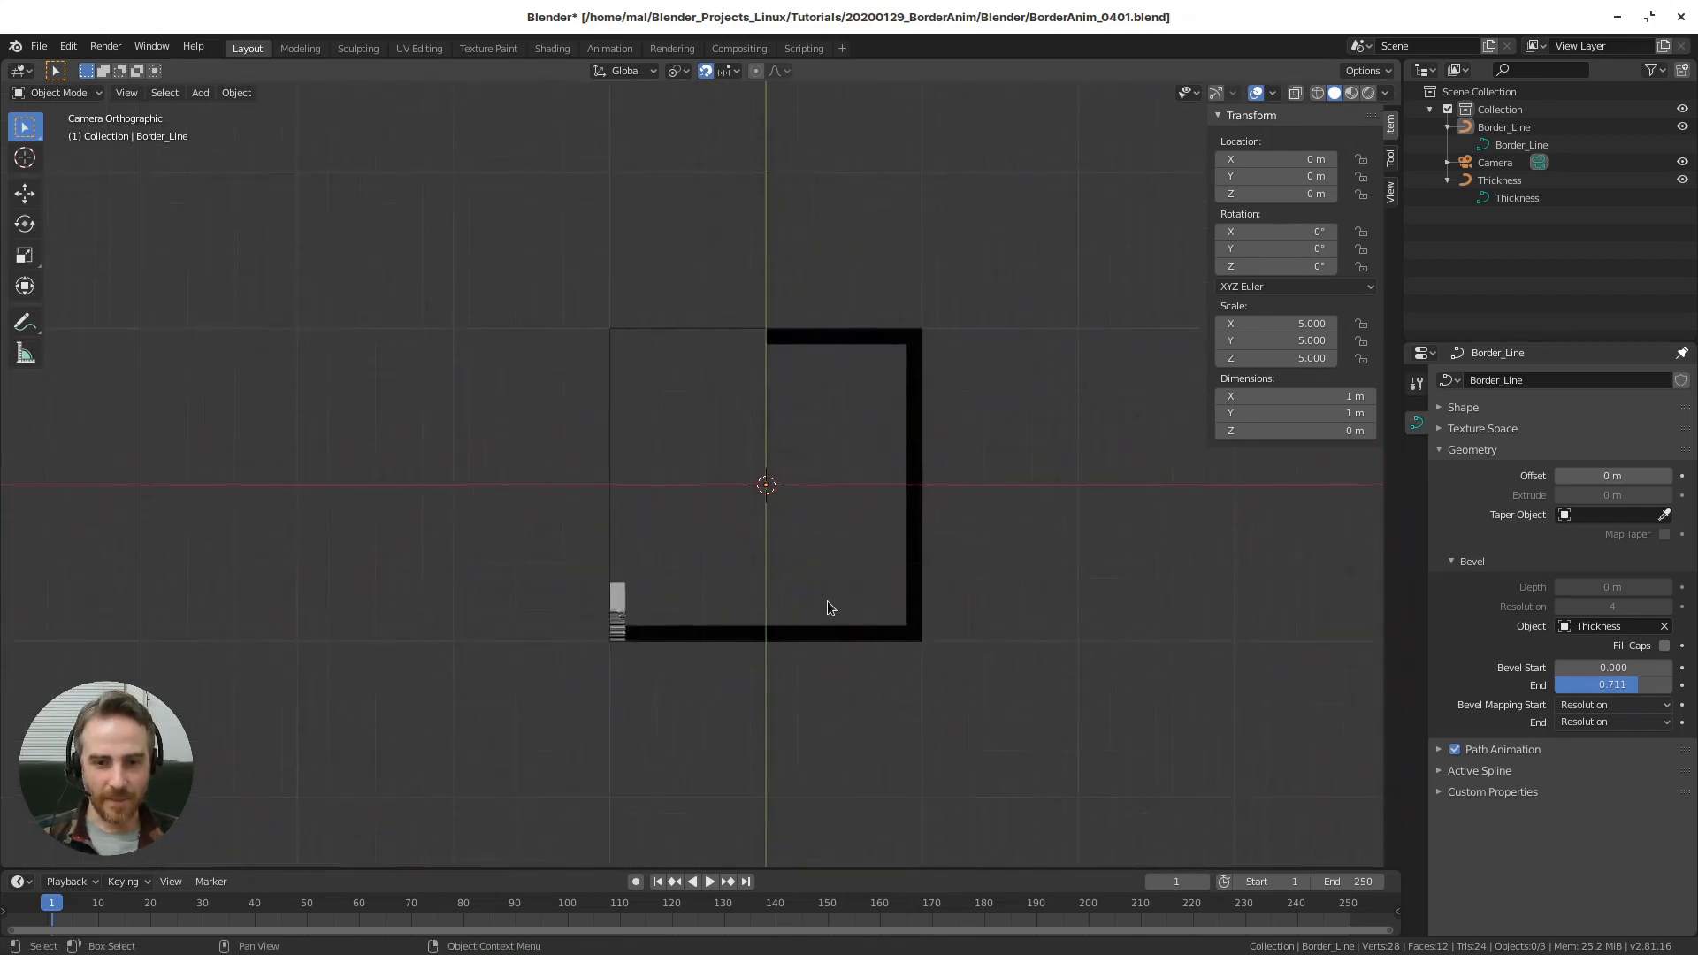
- Set the border curve's bevel End to 1 and display the viewport in Material Preview shading without the sidebar
scroll(778, 589, "up", 2)
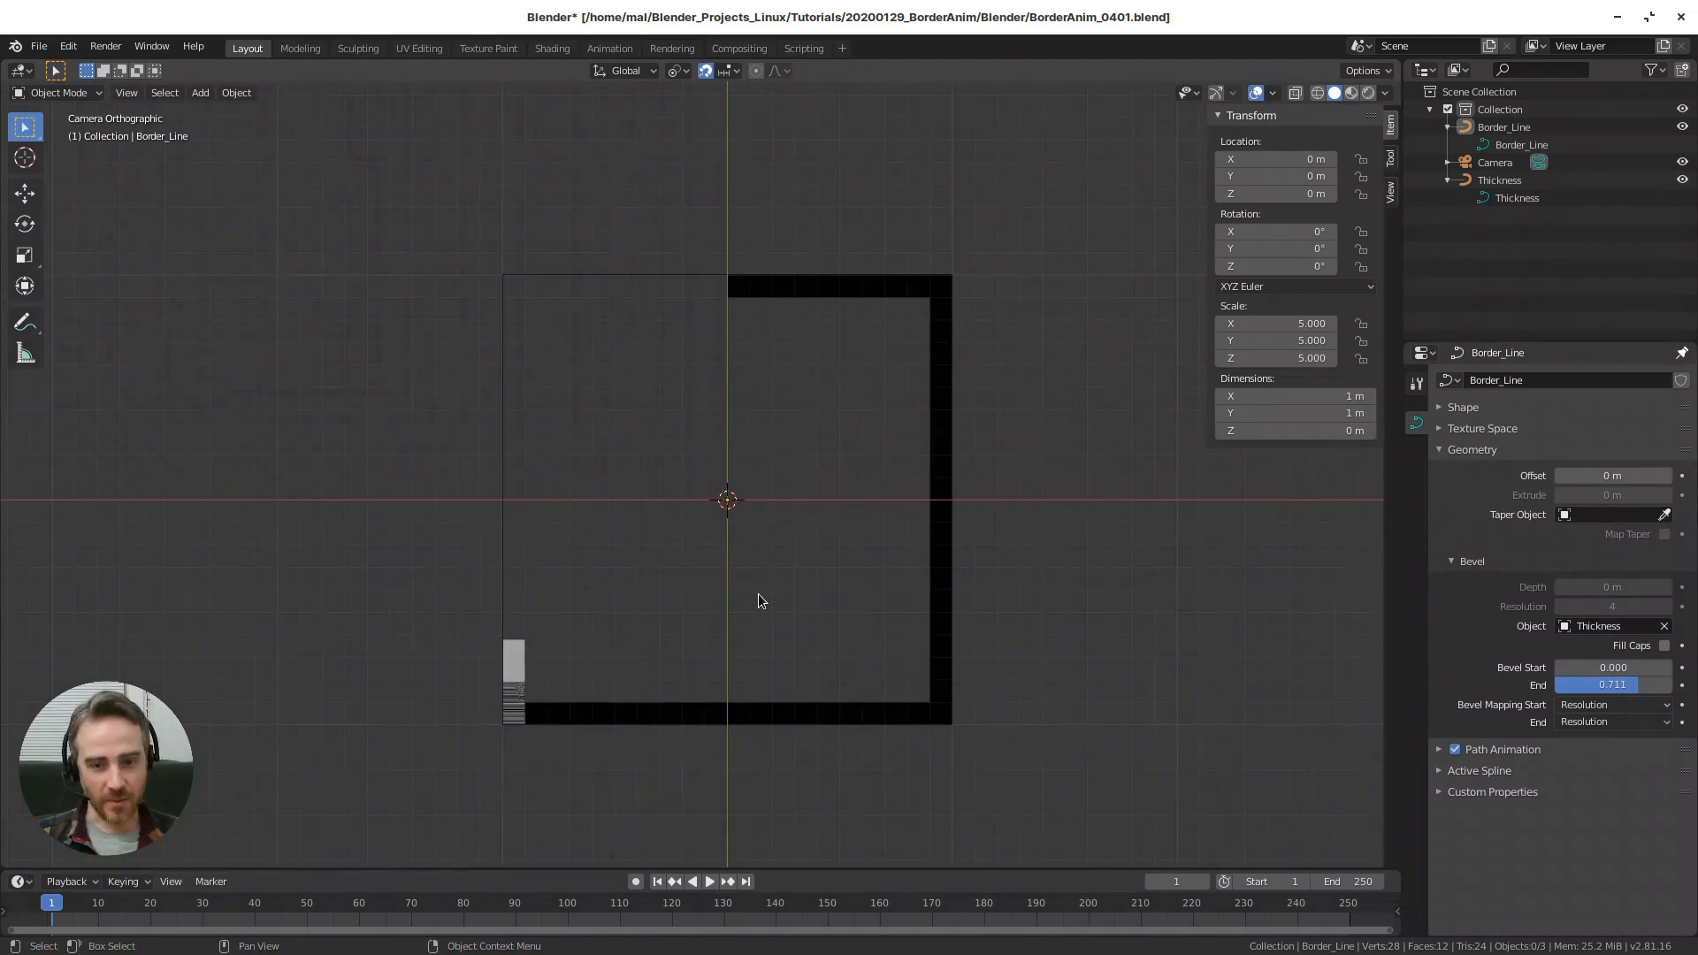
left_click_drag(1622, 688, 1671, 688)
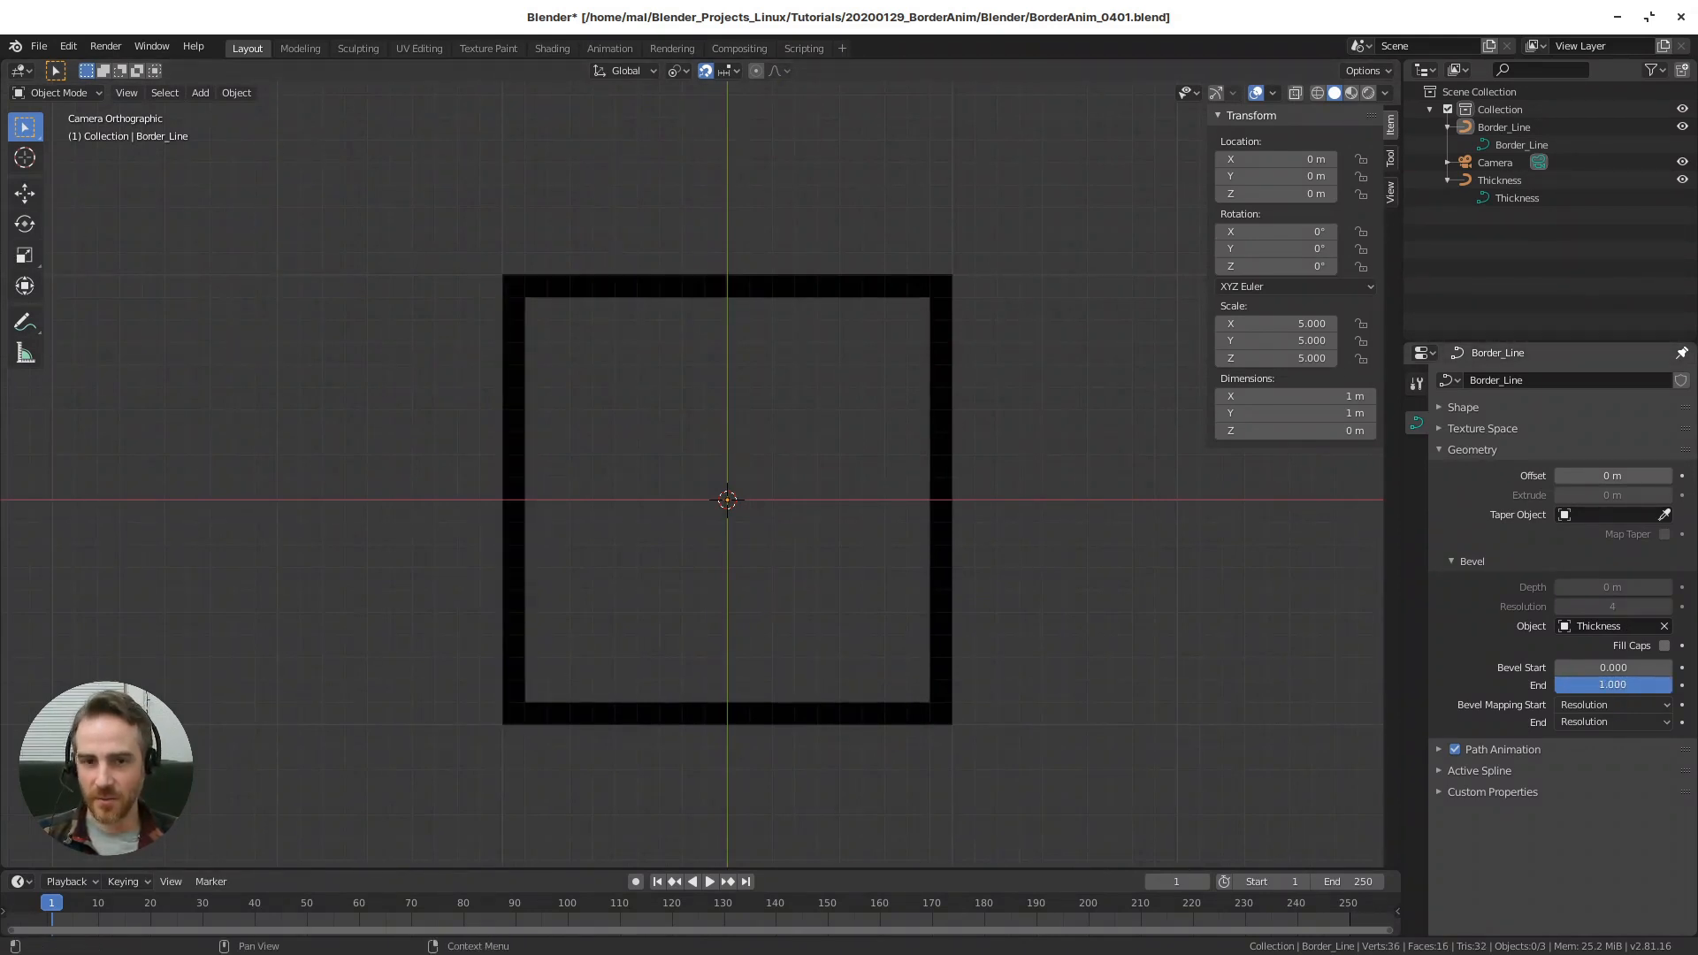
left_click(1350, 93)
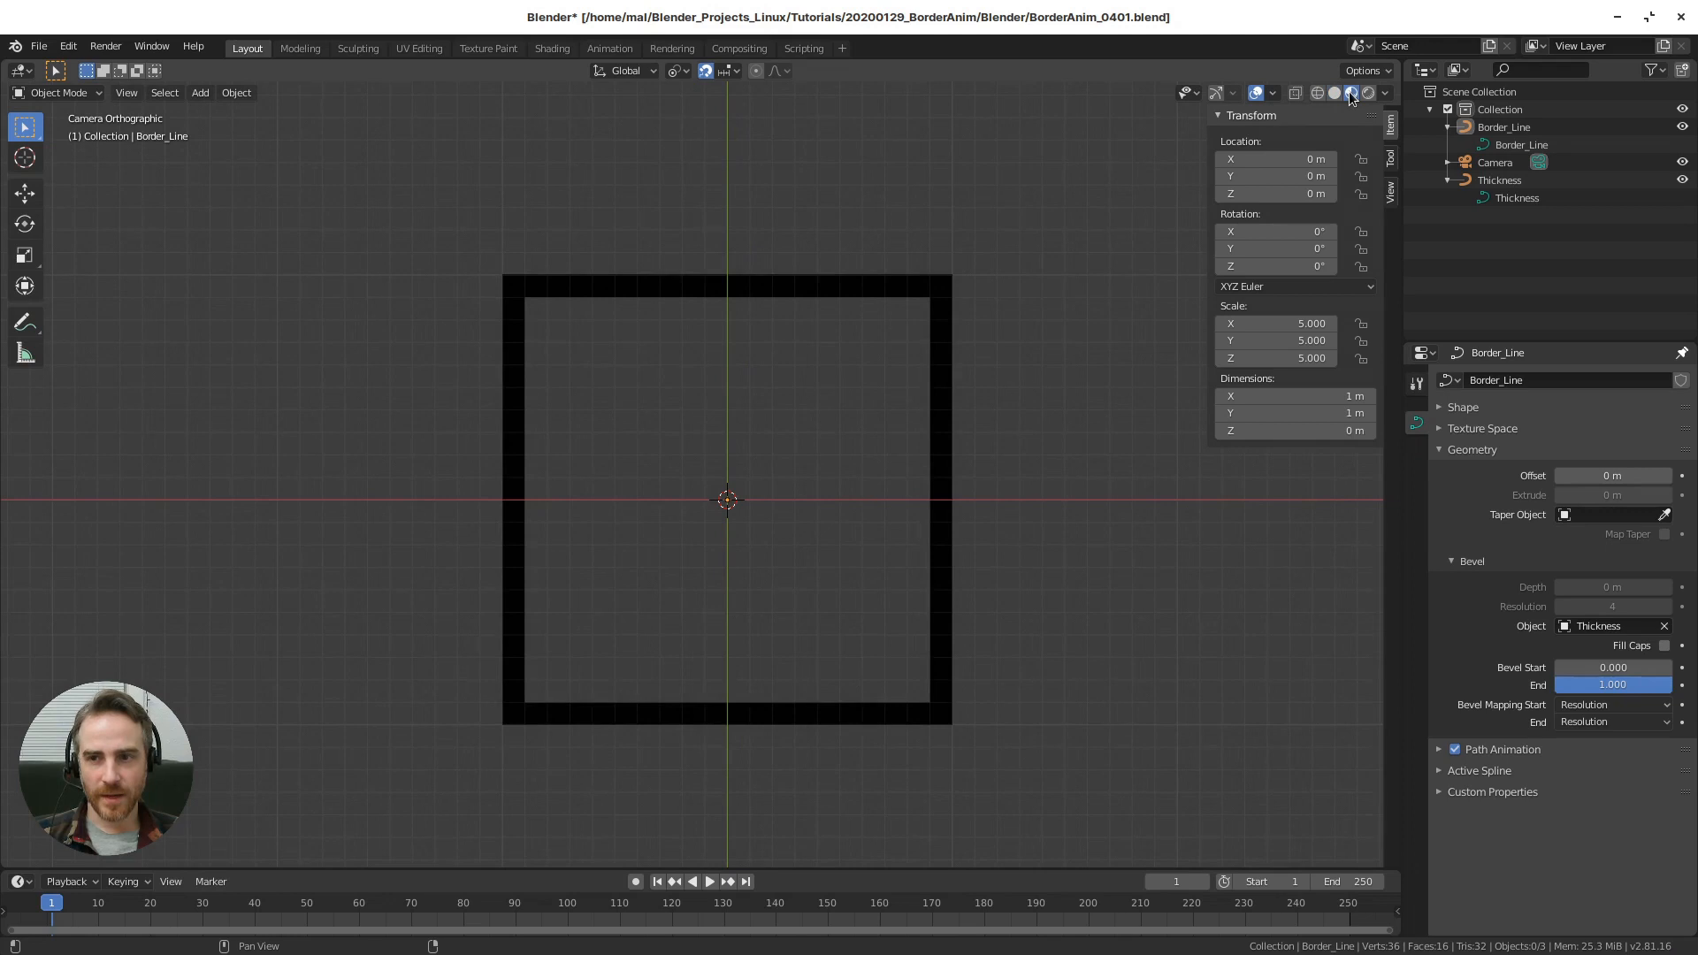
key("n")
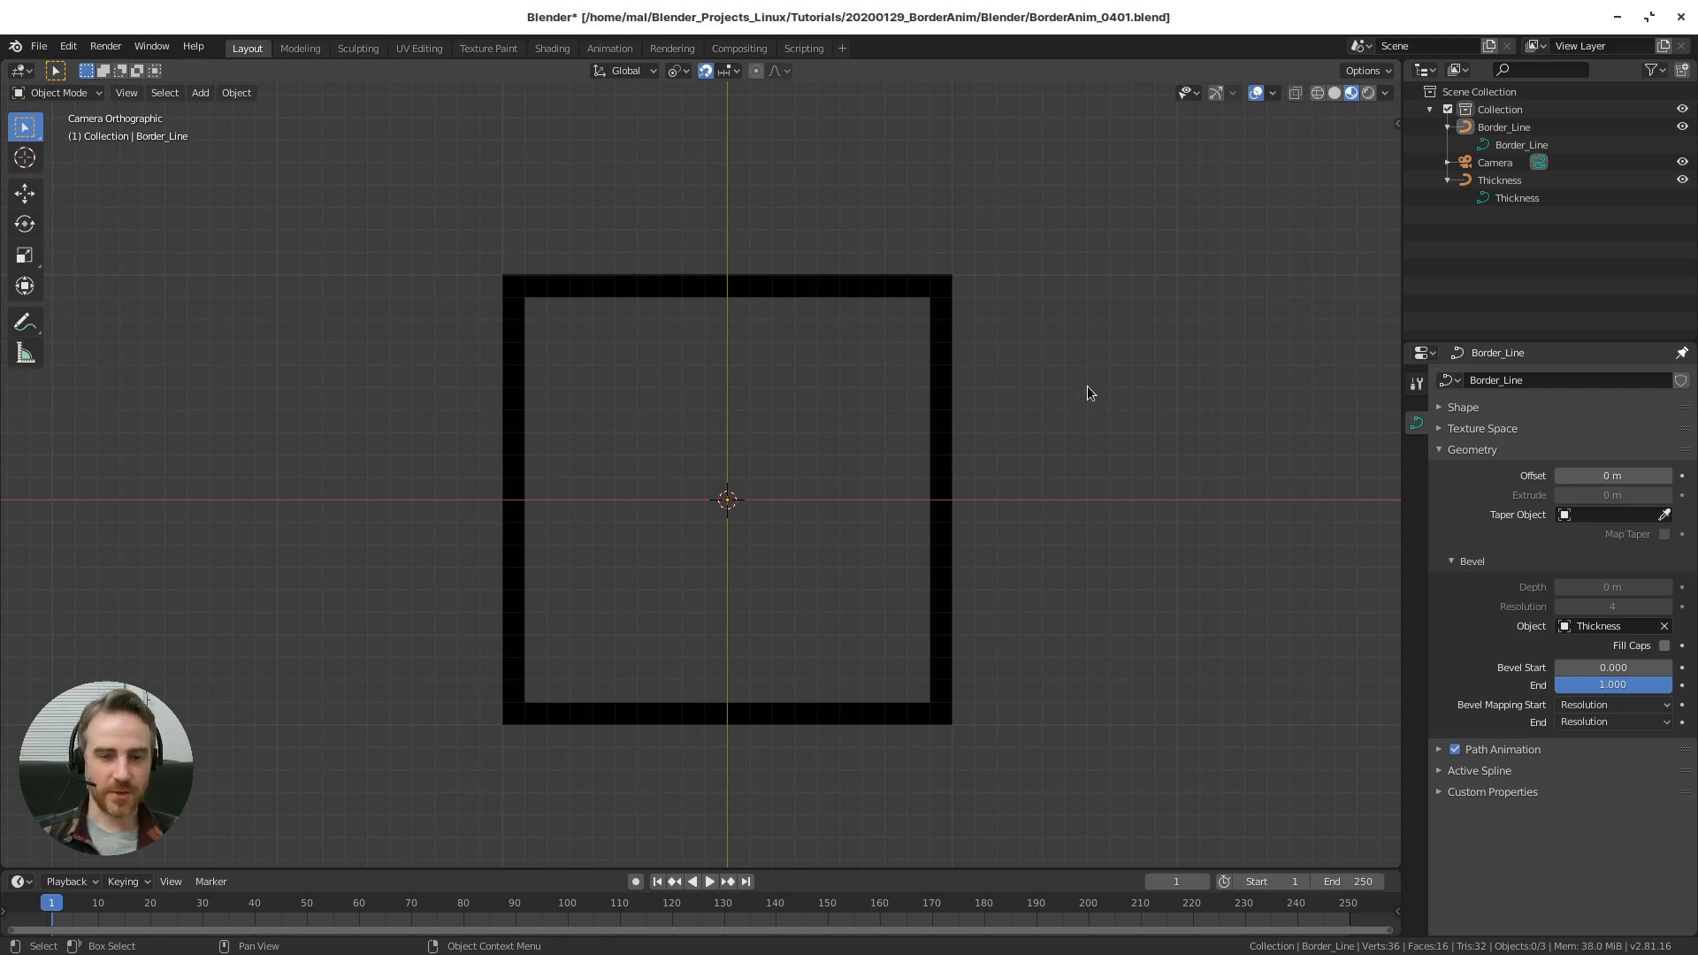
- Select the border curve, unpin its properties, and give it a new material named Mat_Border_Line
left_click(947, 309)
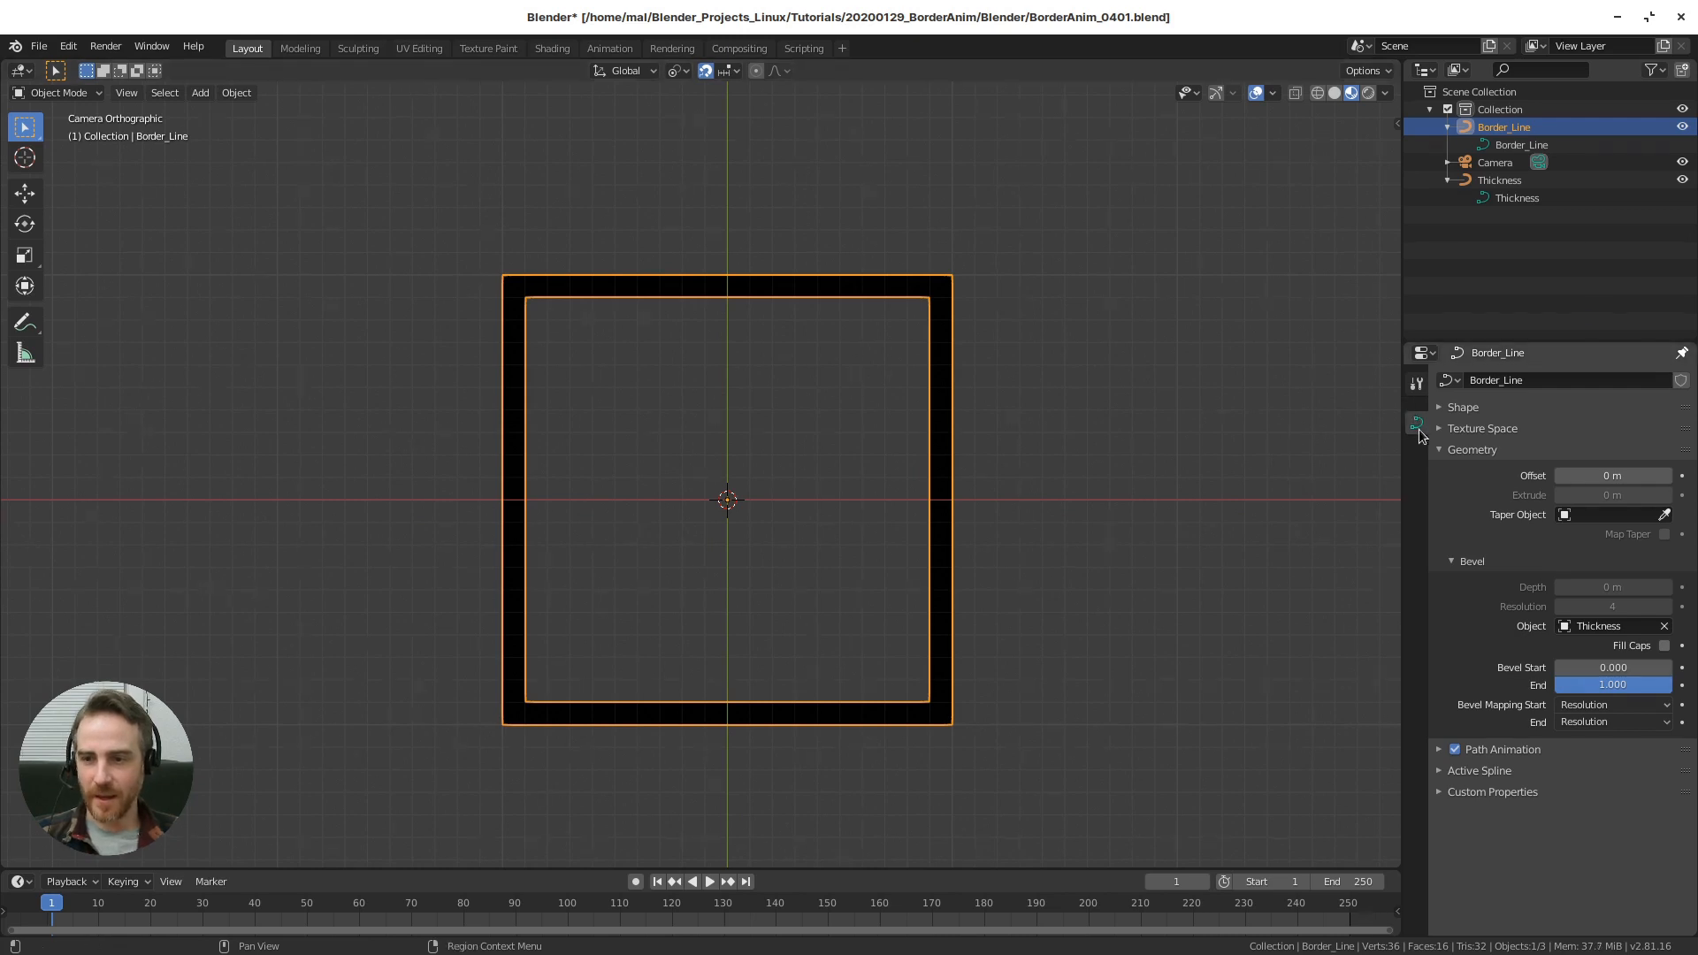
left_click(1681, 354)
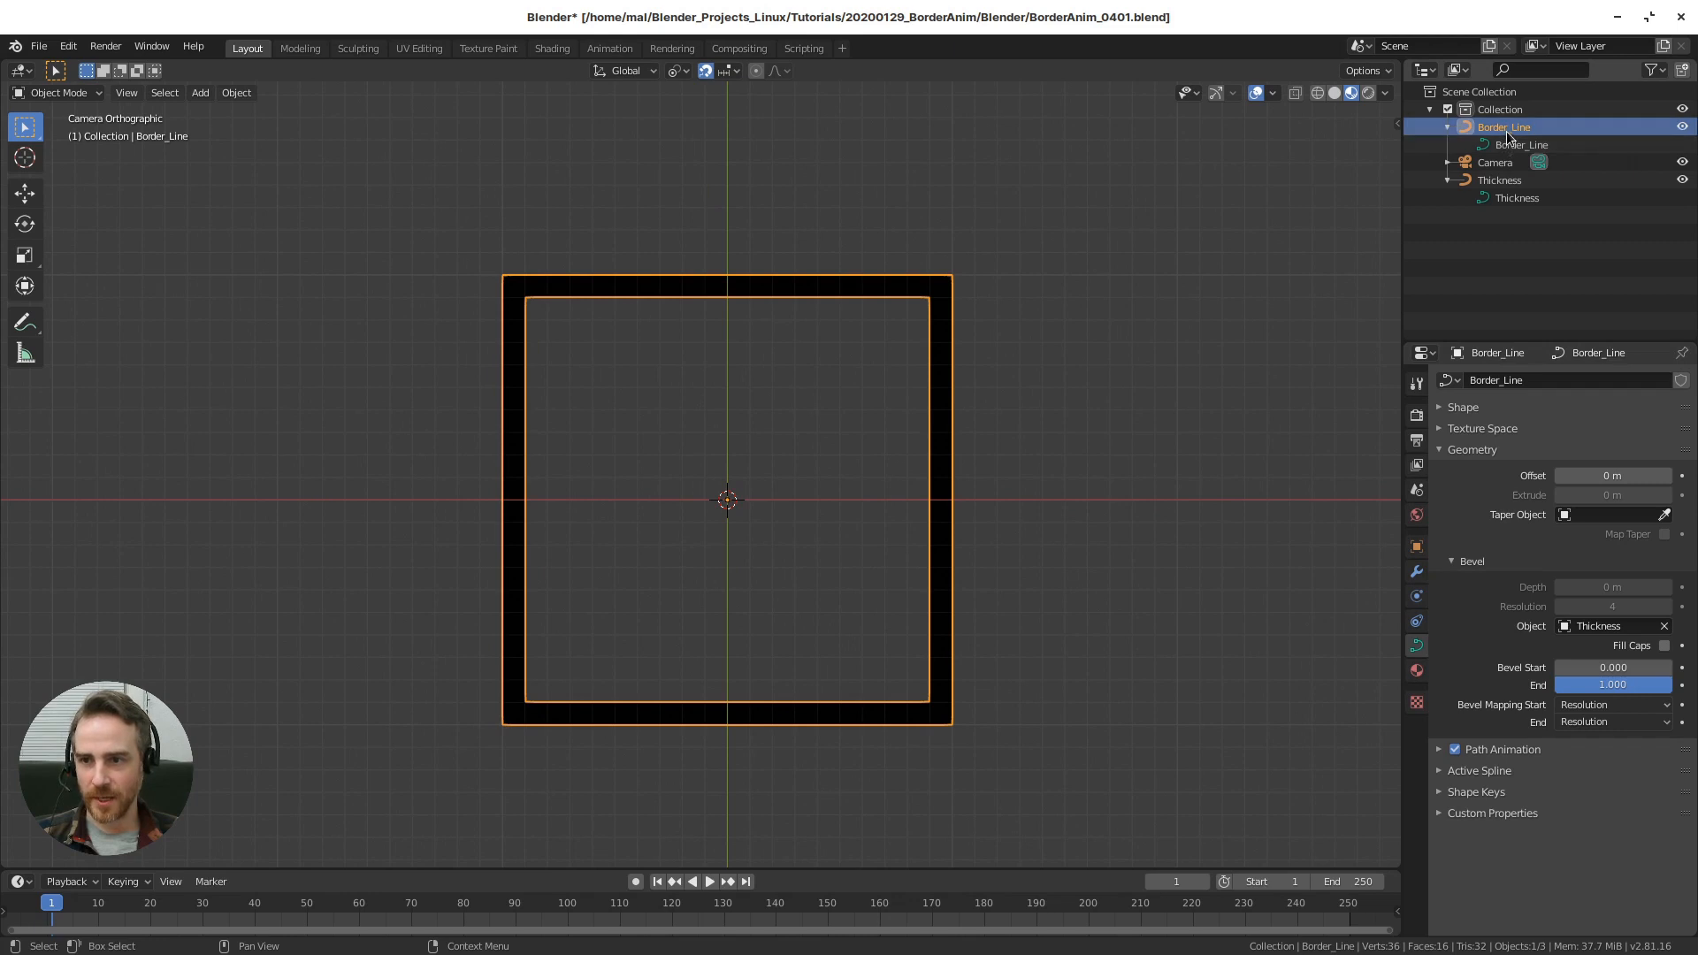
left_click(1415, 674)
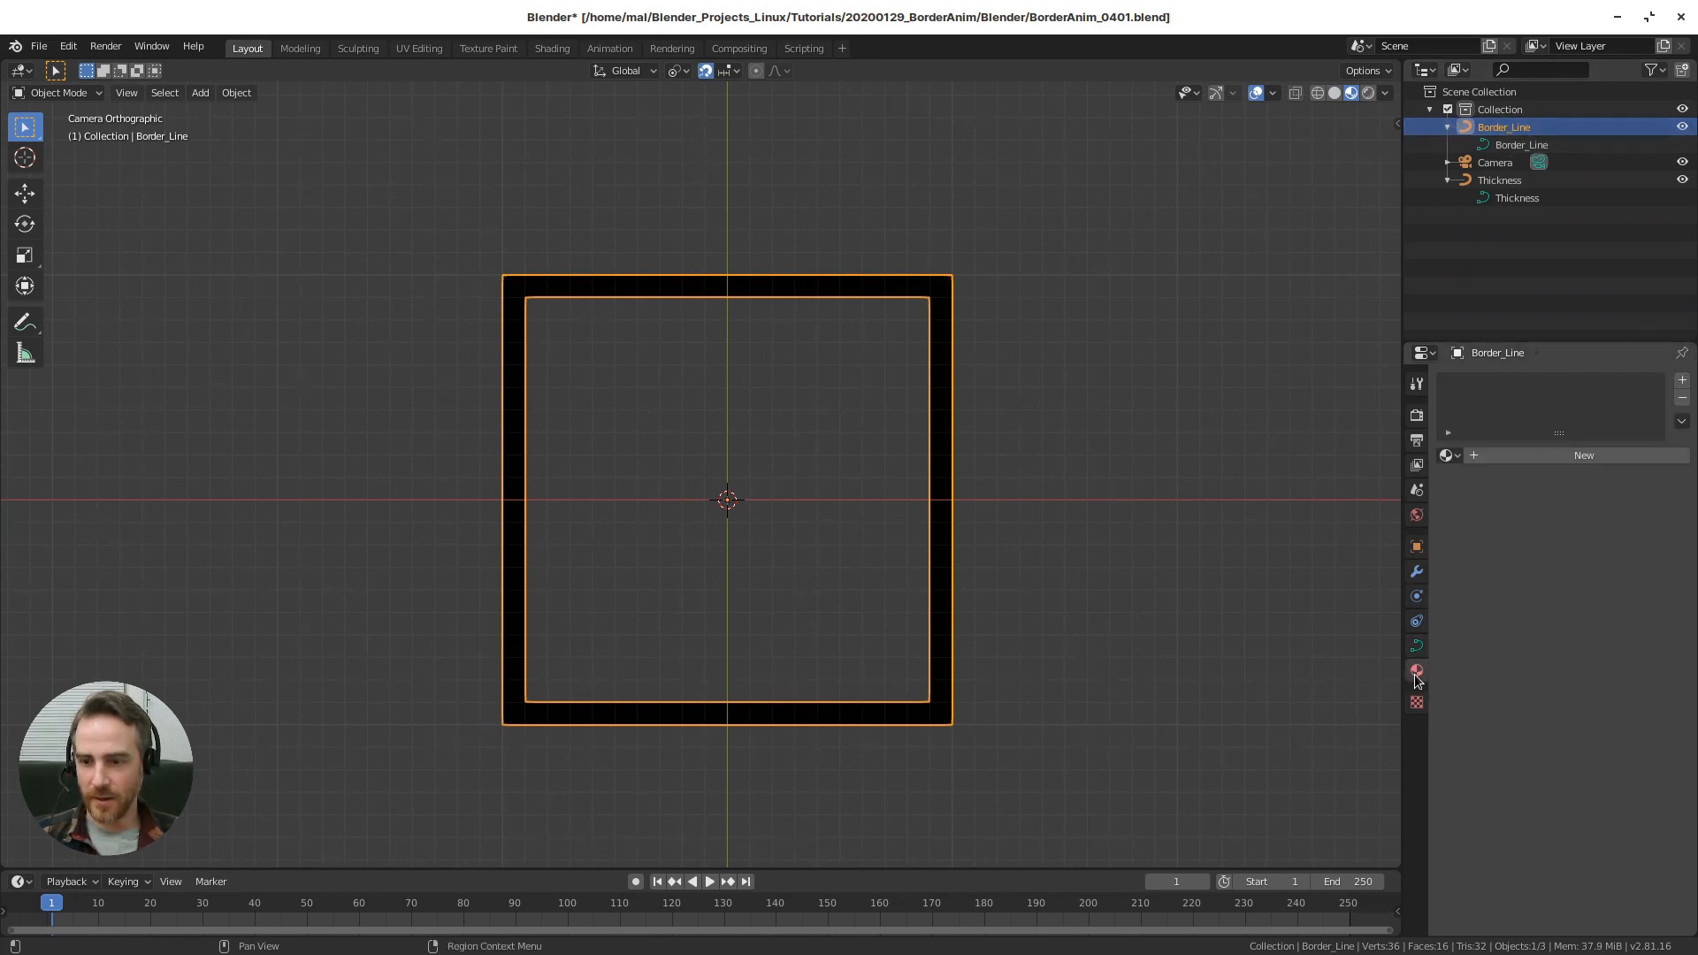
left_click(1560, 458)
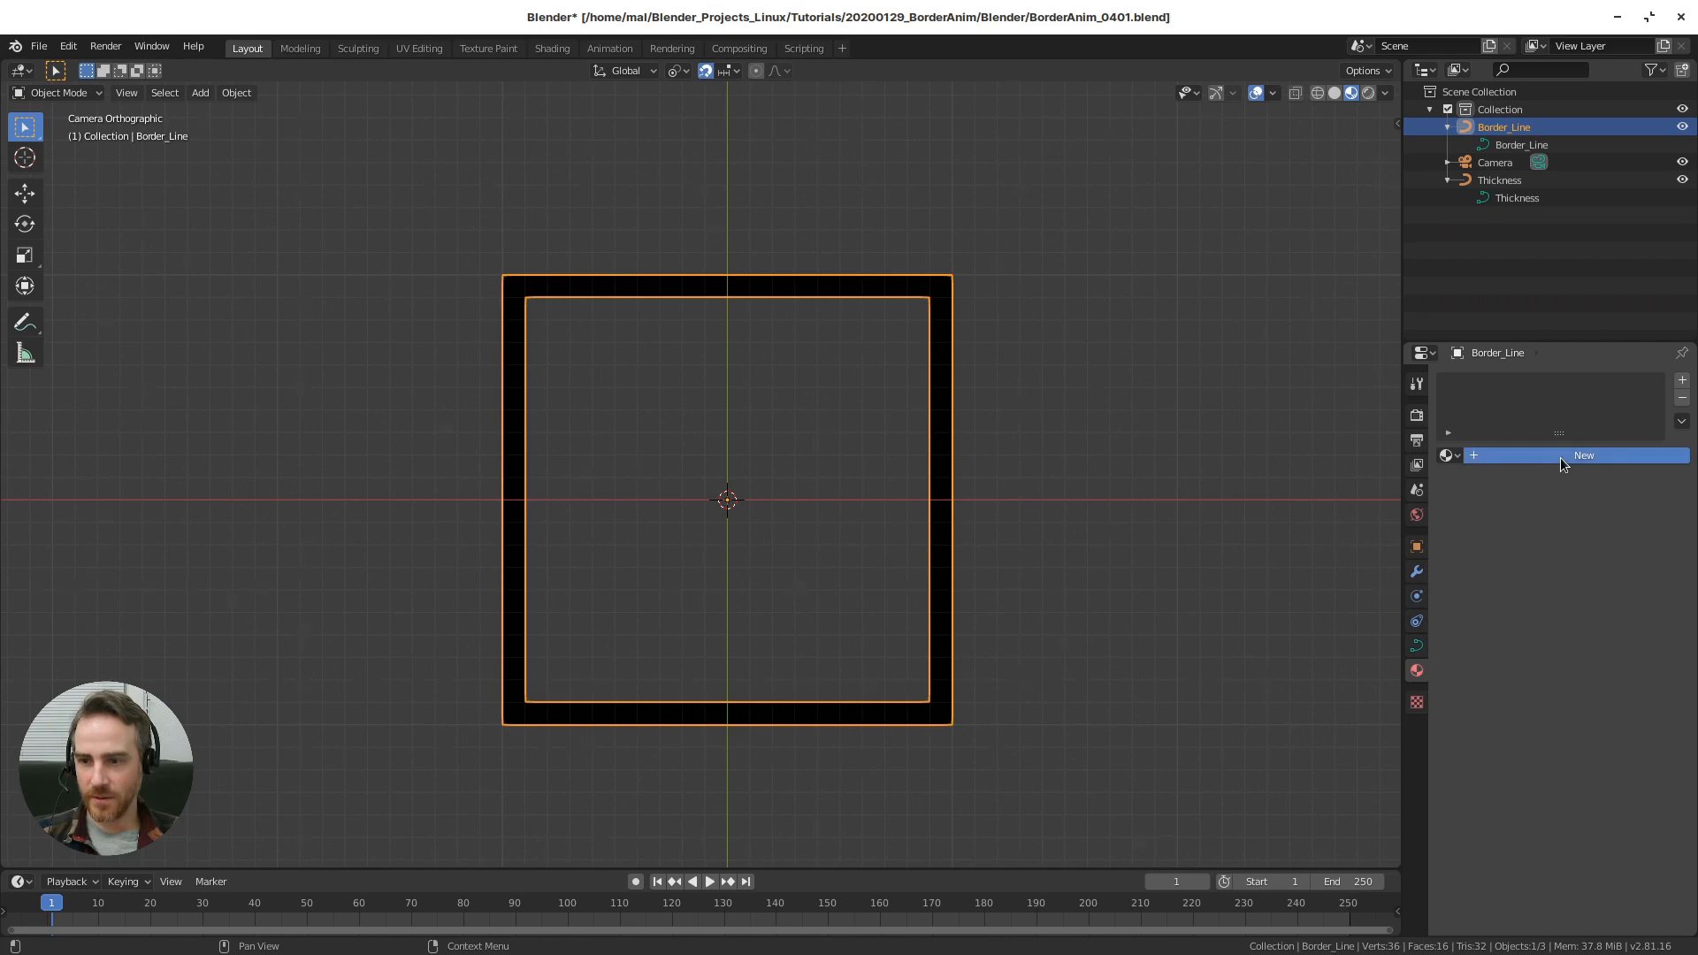
left_click(1560, 459)
type("Bo")
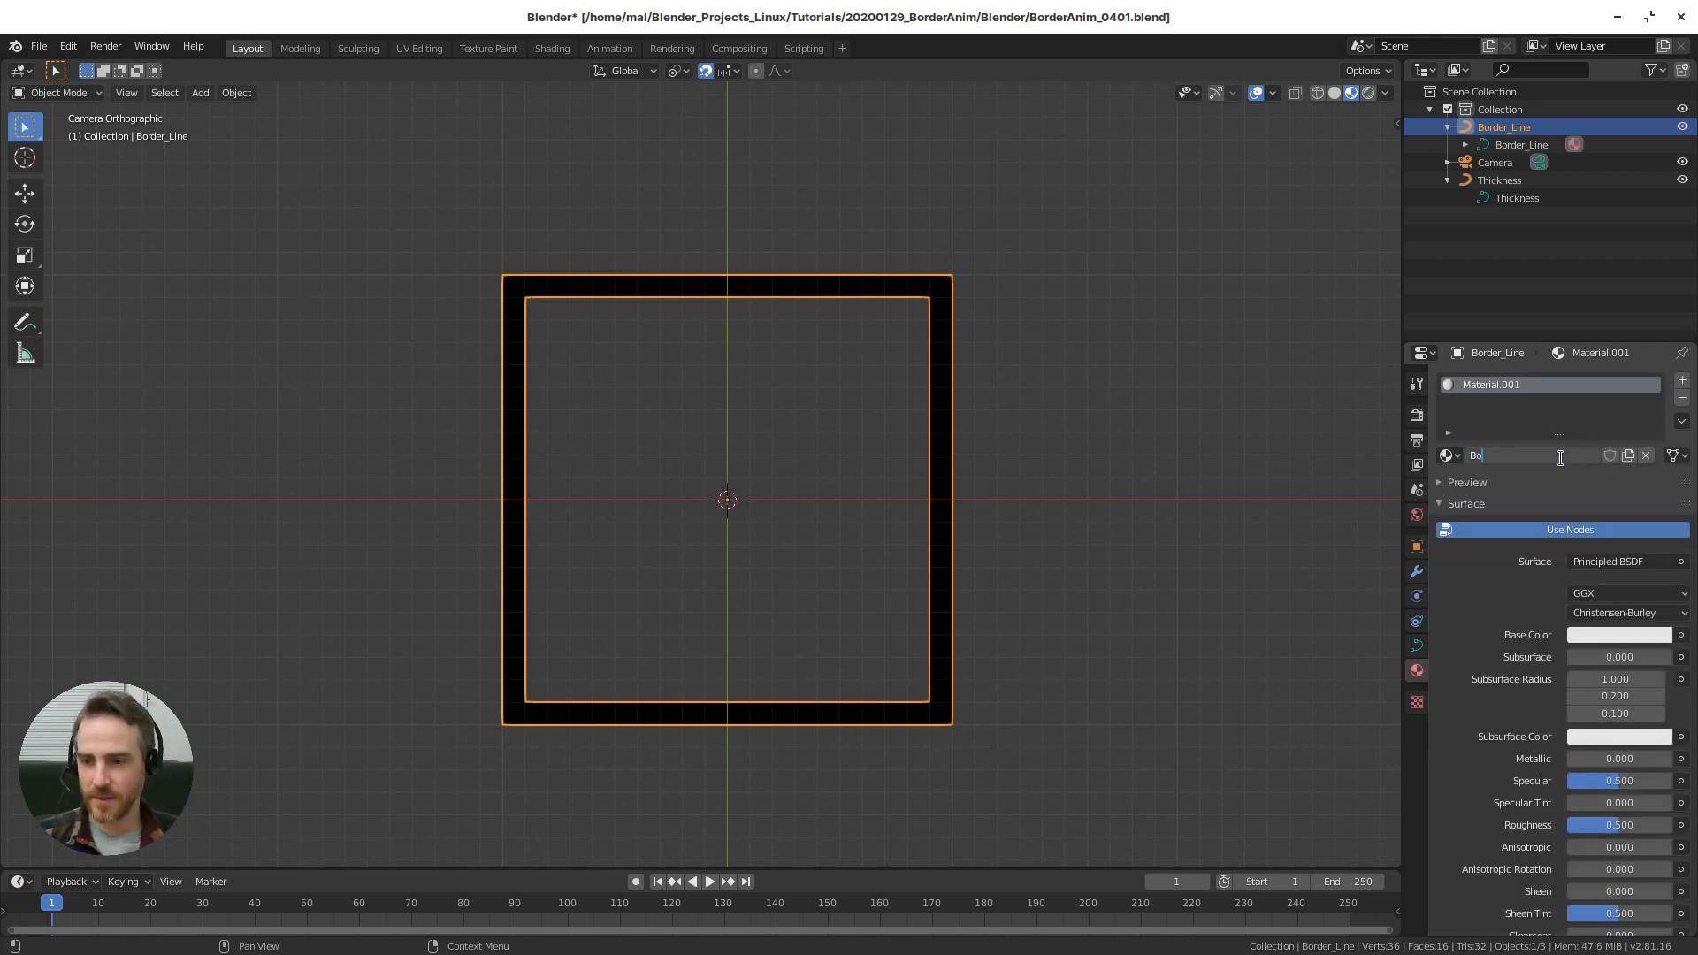
key("BackSpace")
type("_")
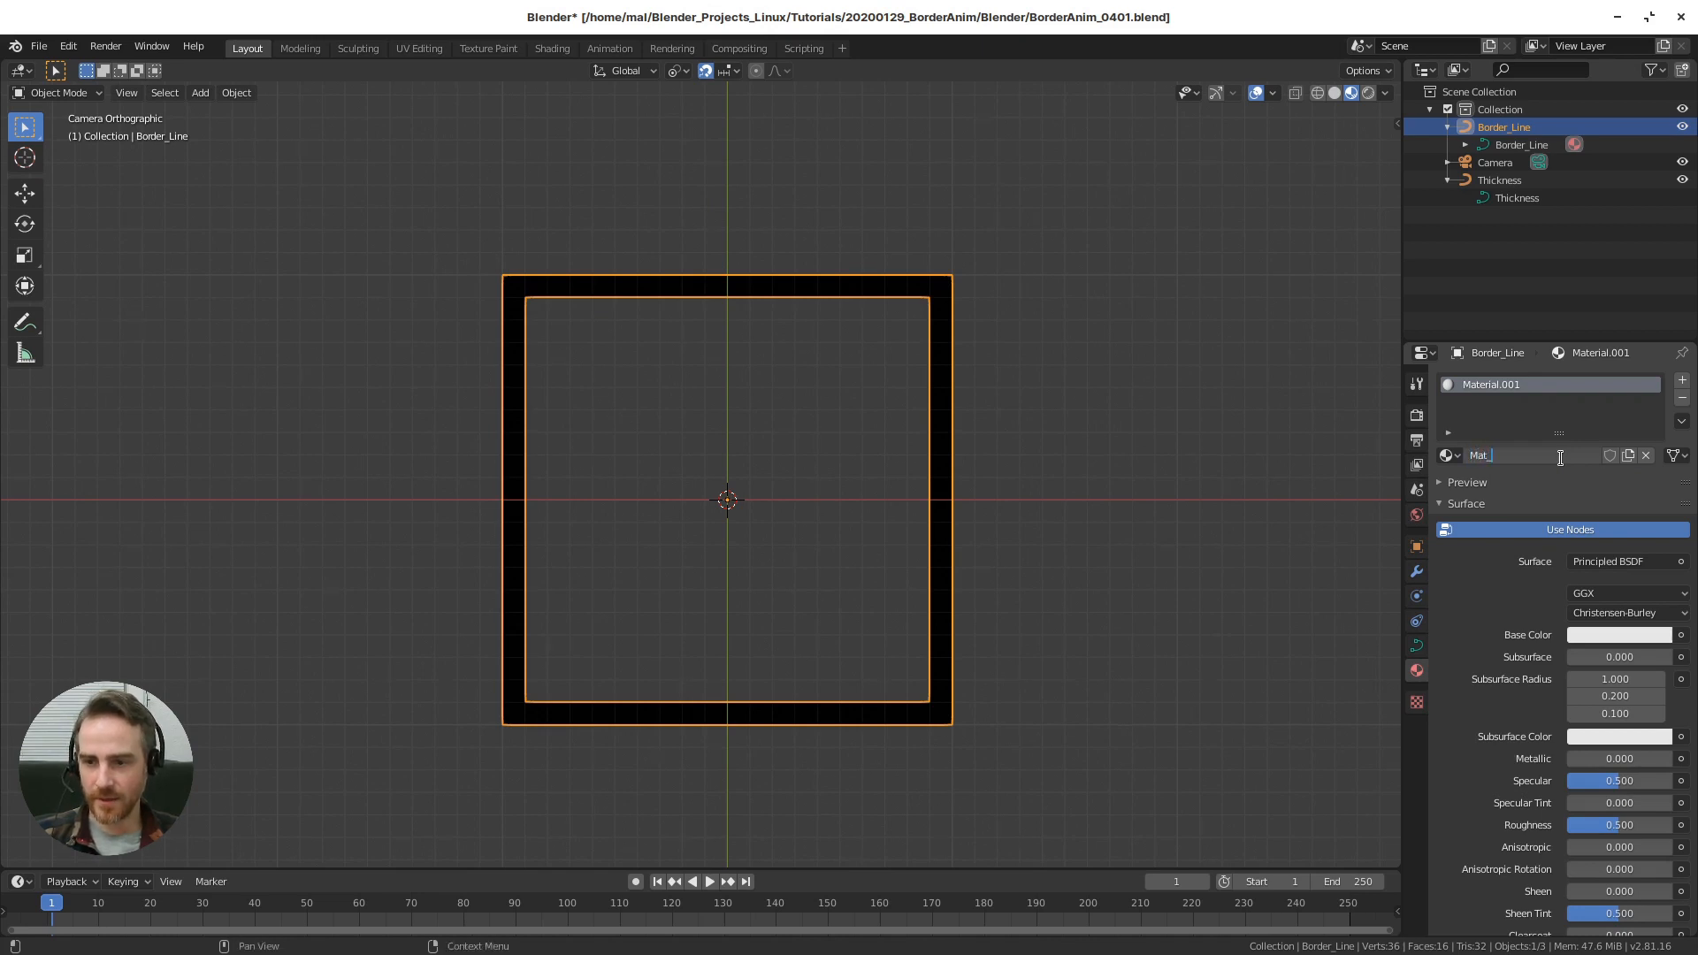
type("Border_Line")
key("Return")
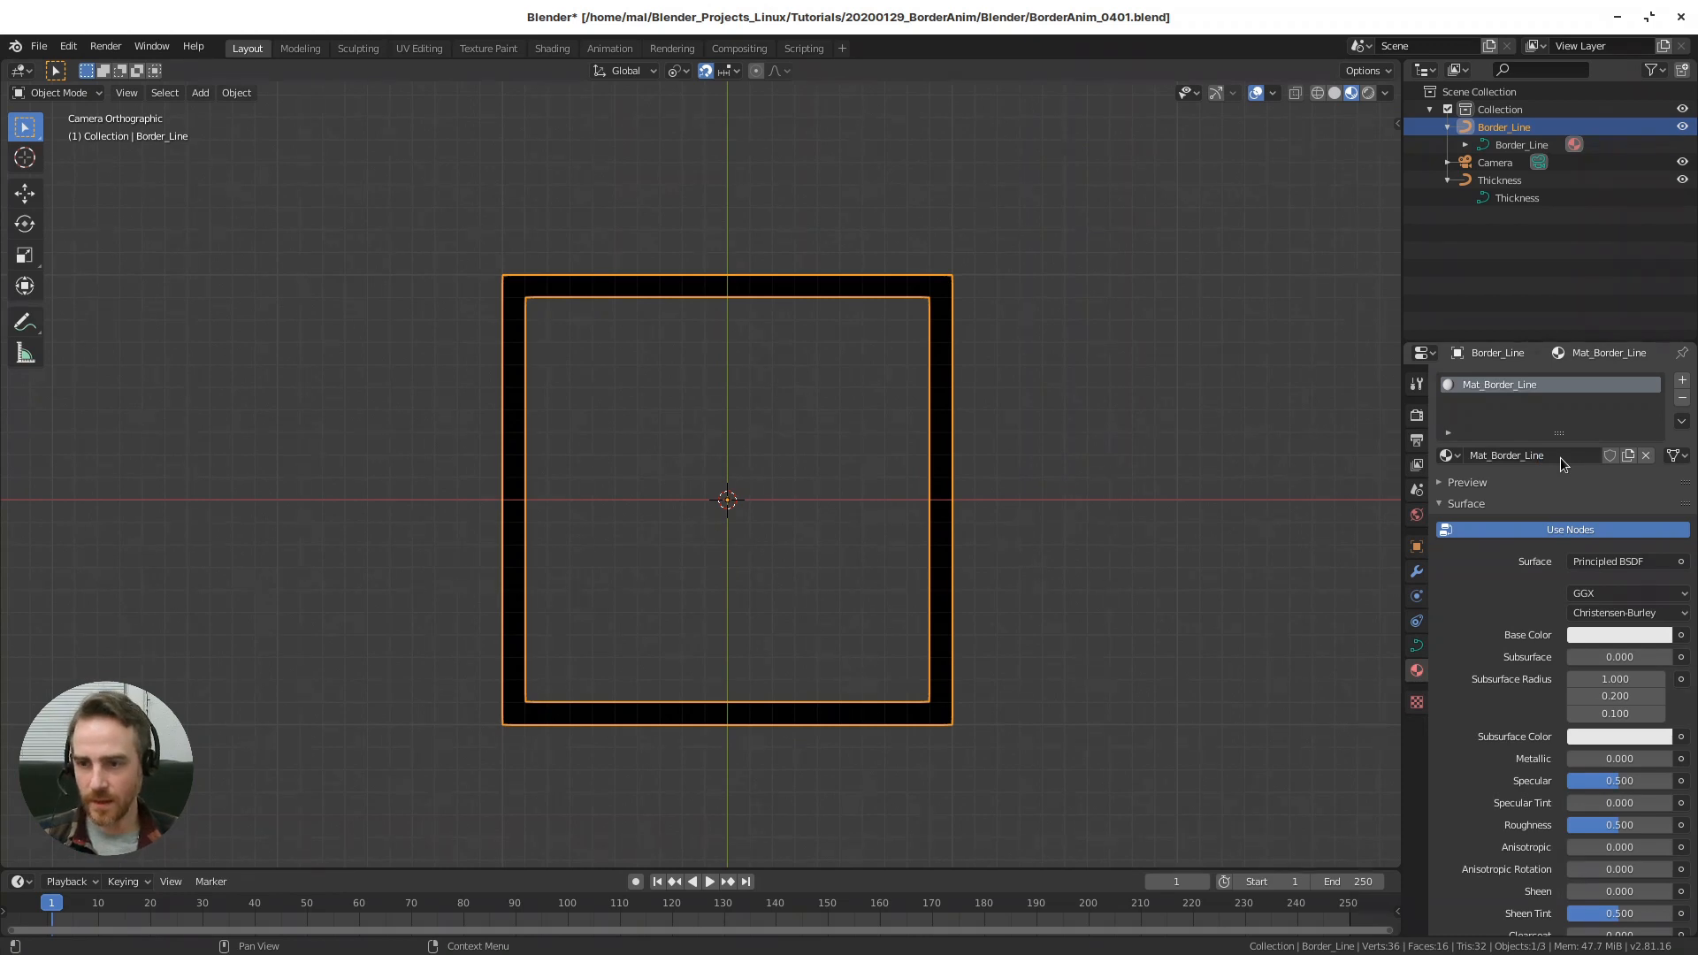
- Change the surface shader of Mat_Border_Line to Emission and deselect the border
left_click(1611, 561)
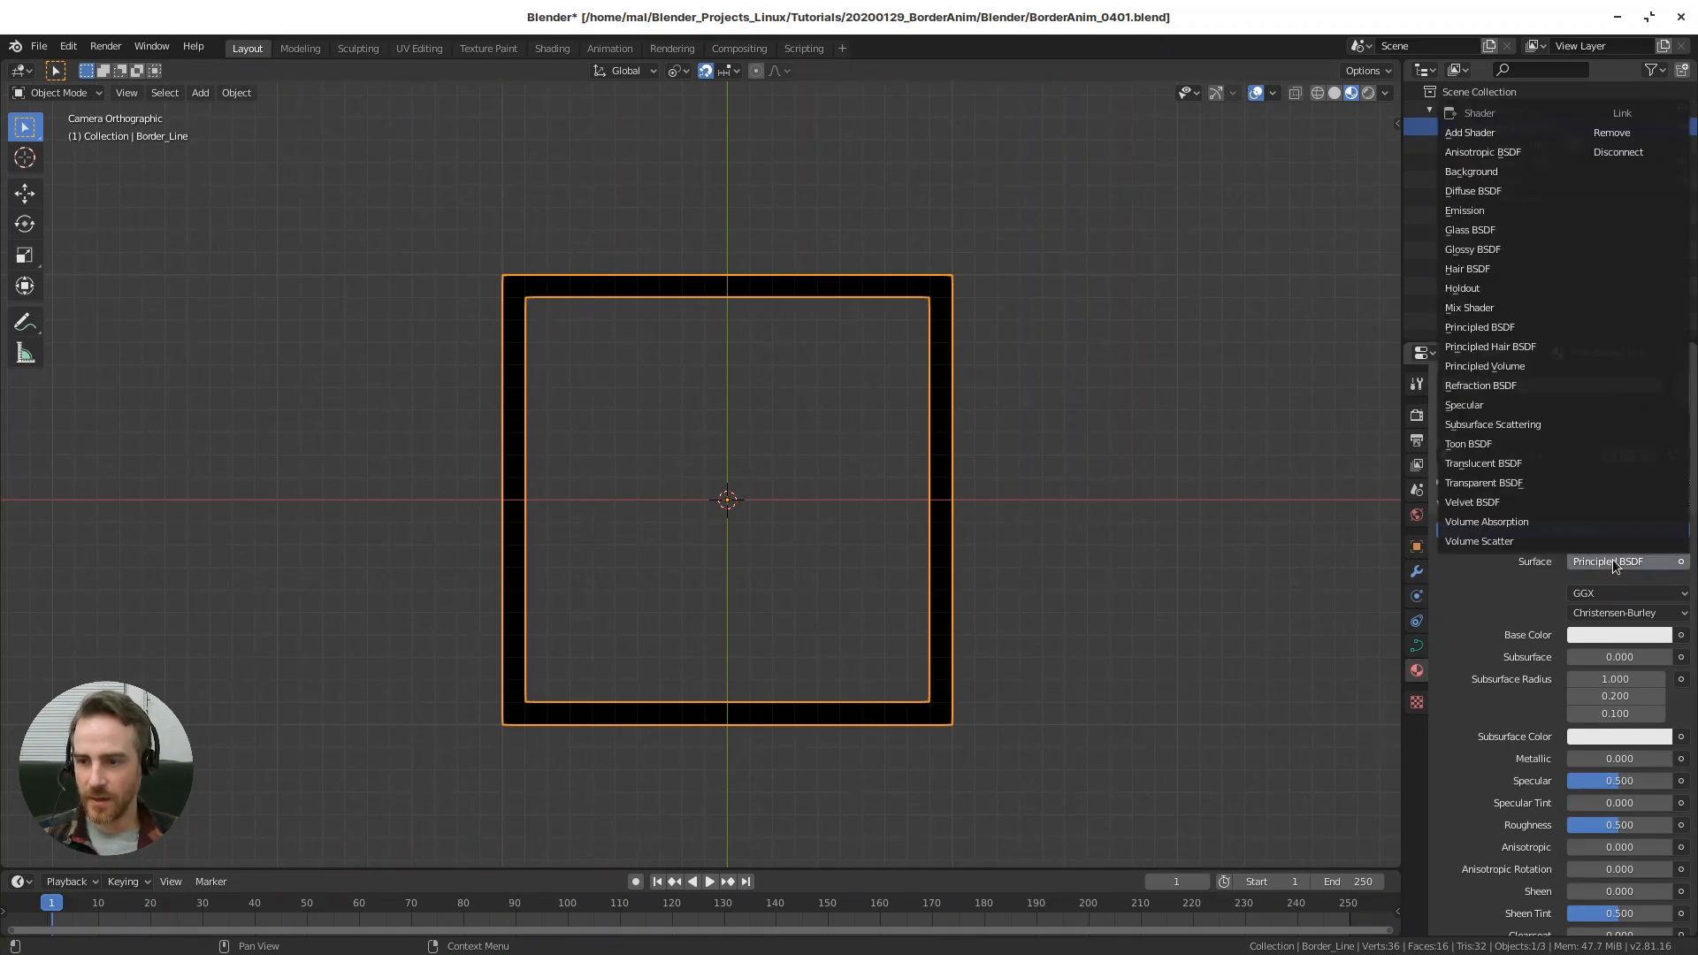
left_click(1463, 213)
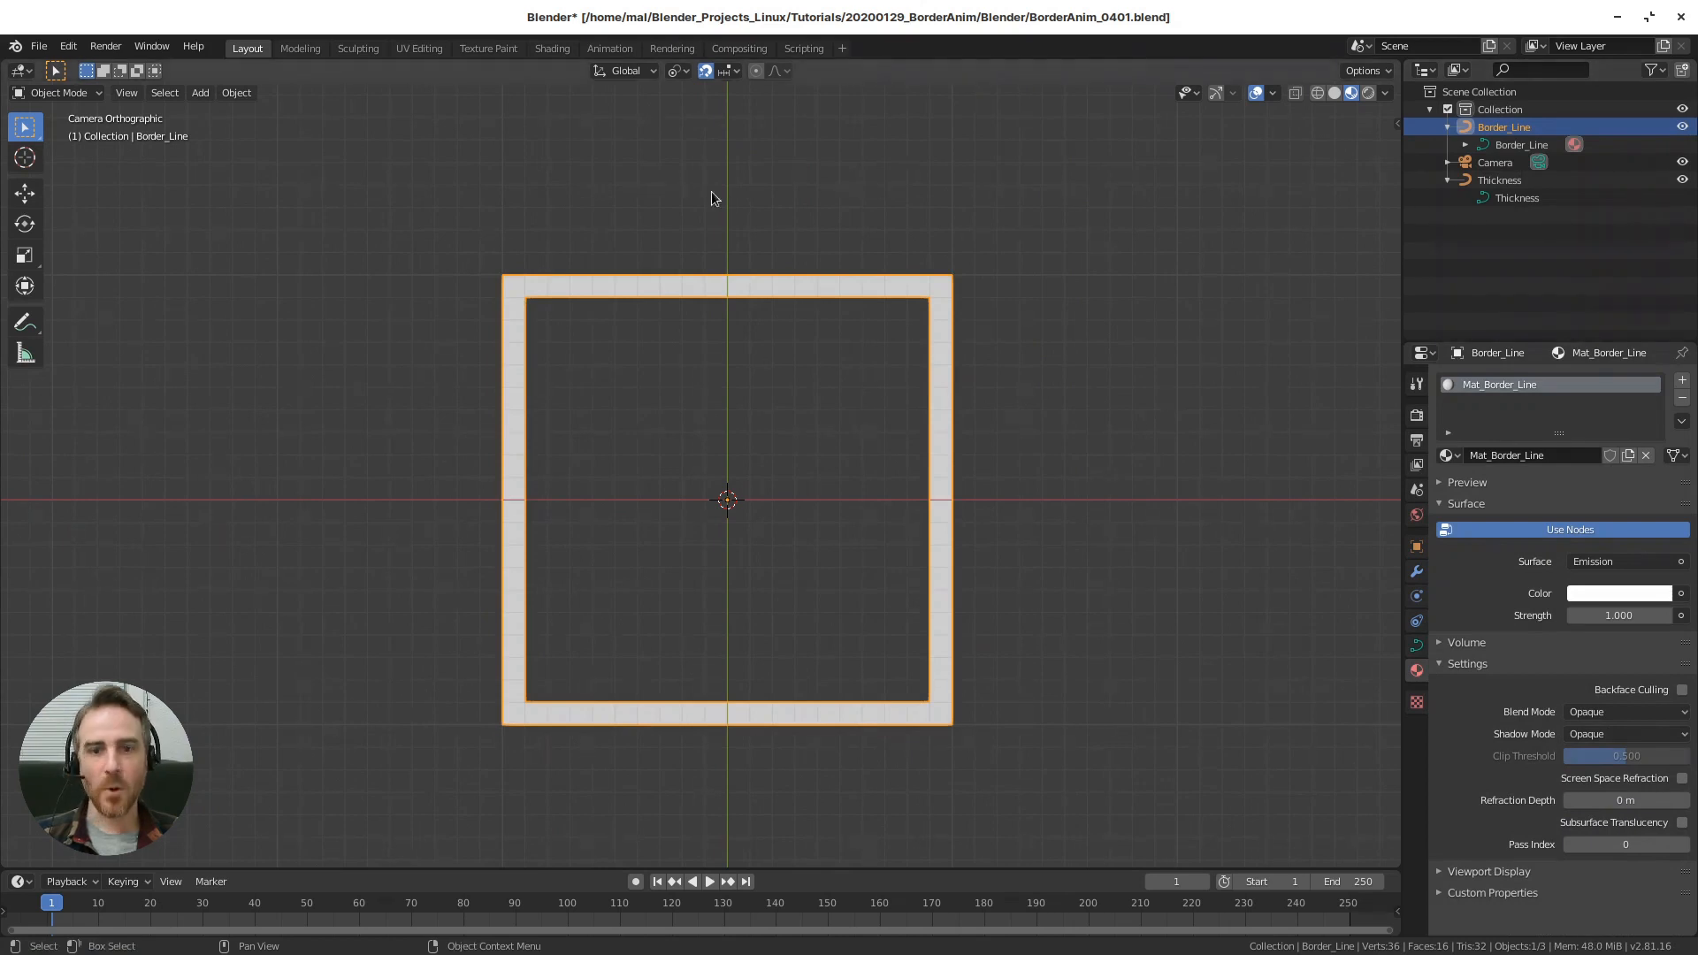
left_click(1106, 471)
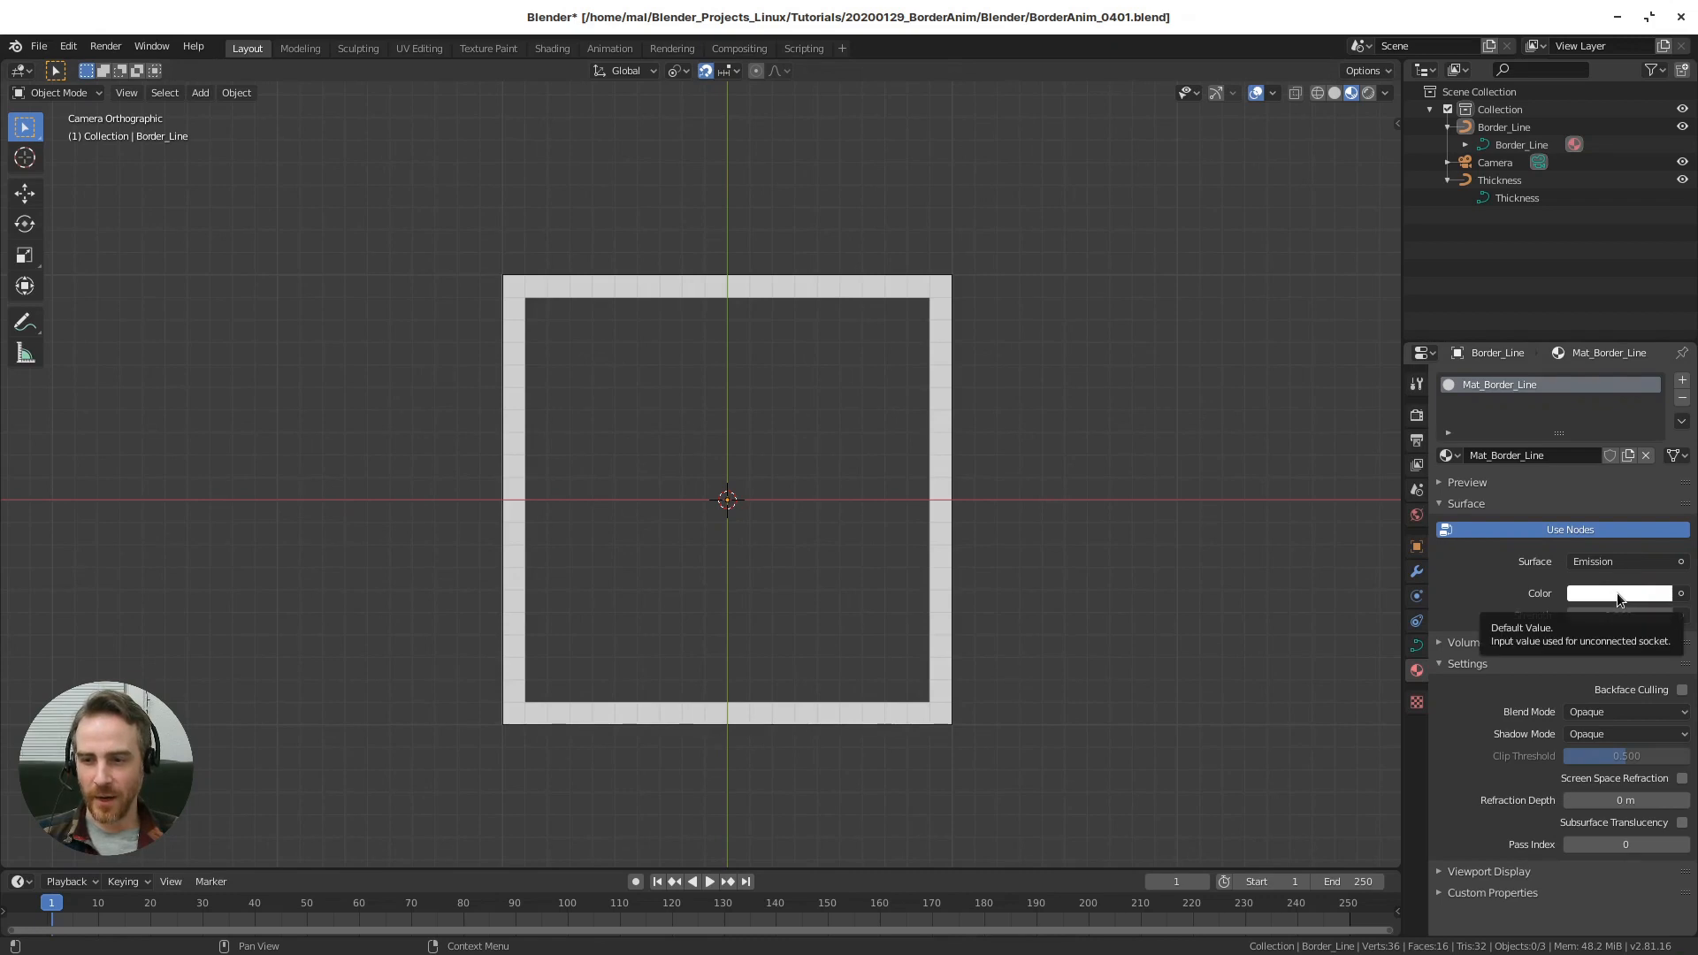
- Set the scene's color management View Transform to Standard in the render settings
left_click(1416, 416)
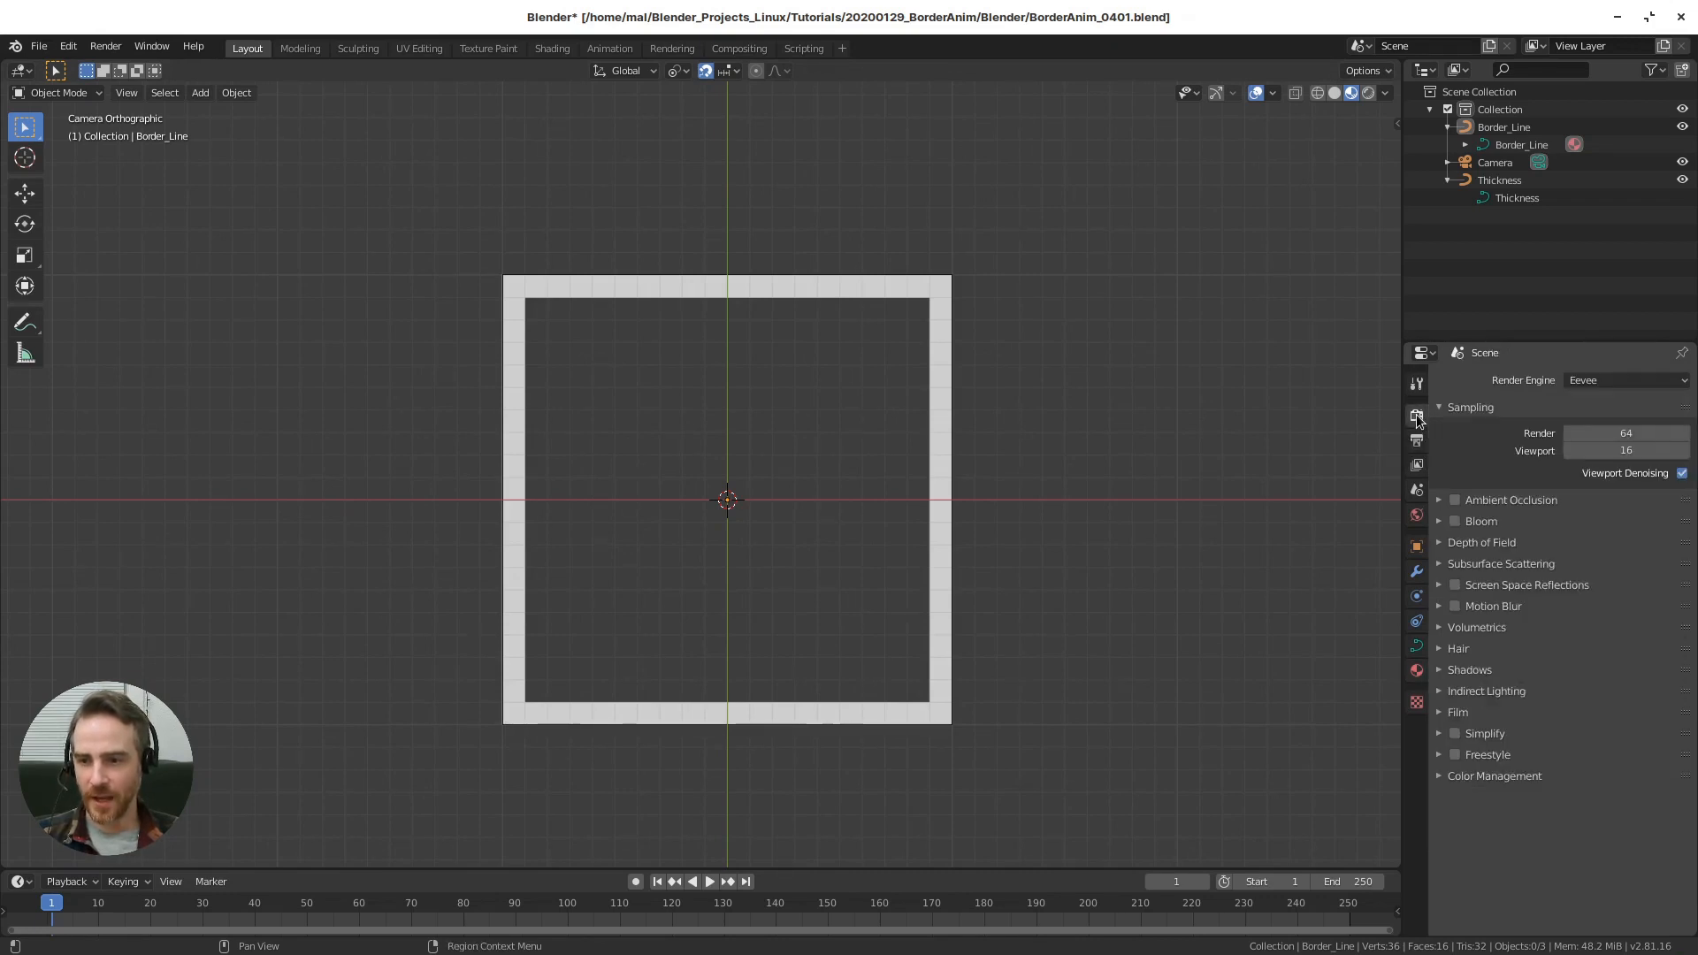
left_click(1457, 776)
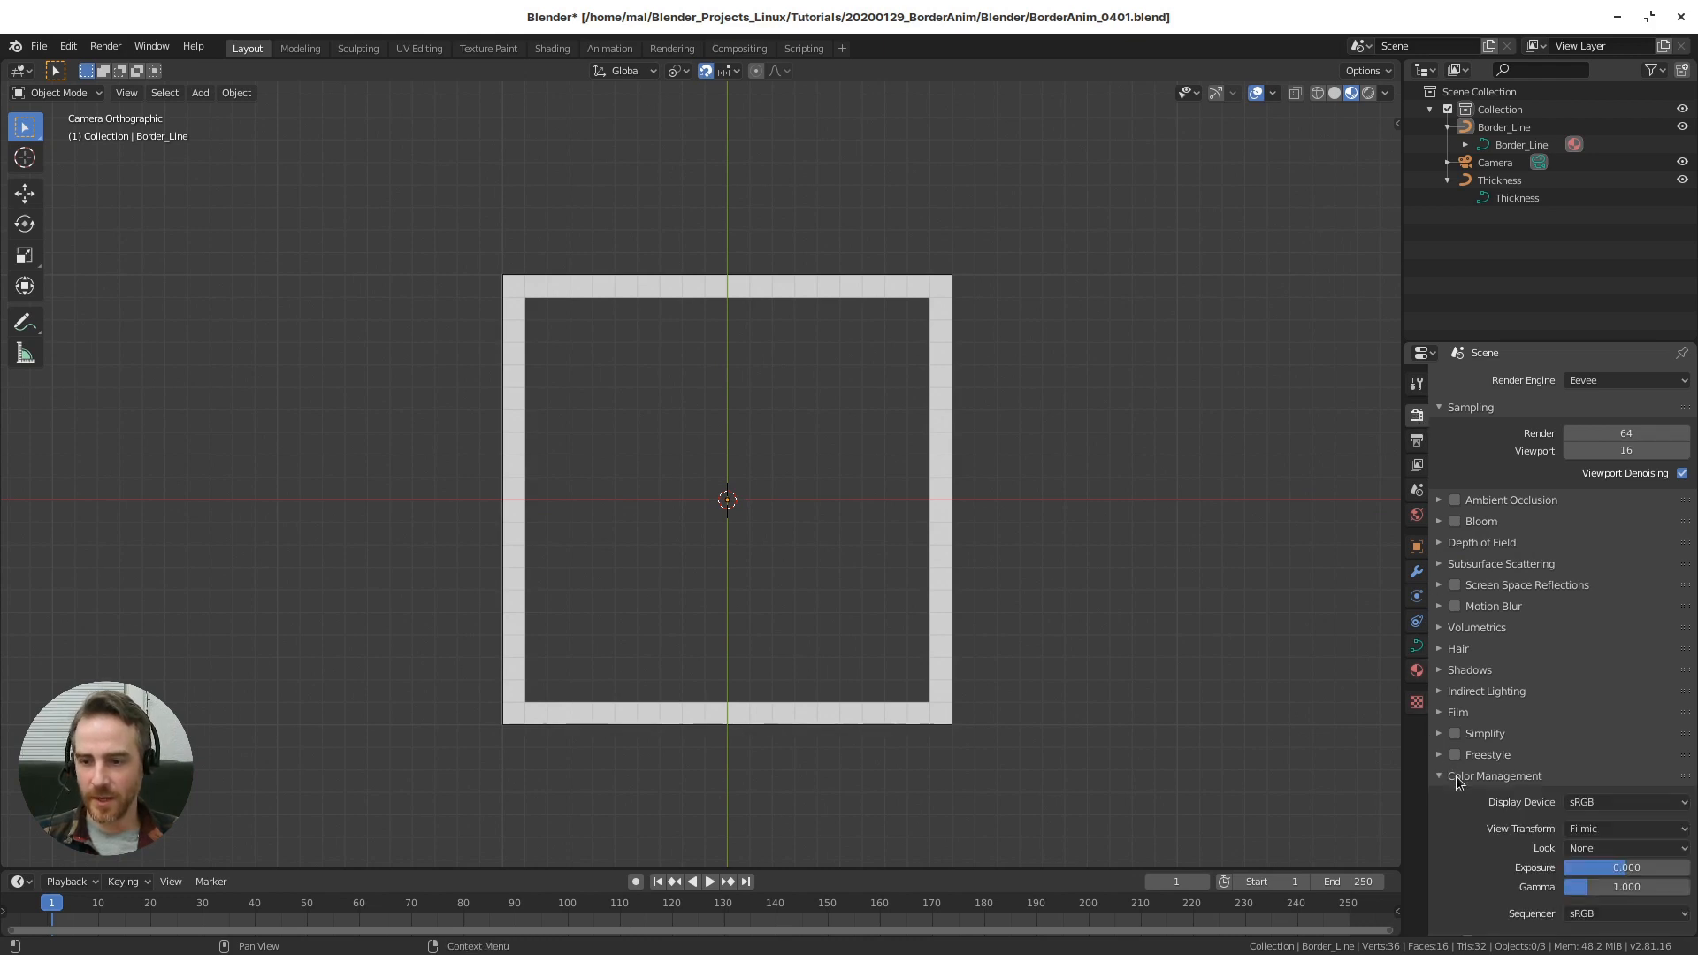
left_click(1592, 828)
left_click(1602, 806)
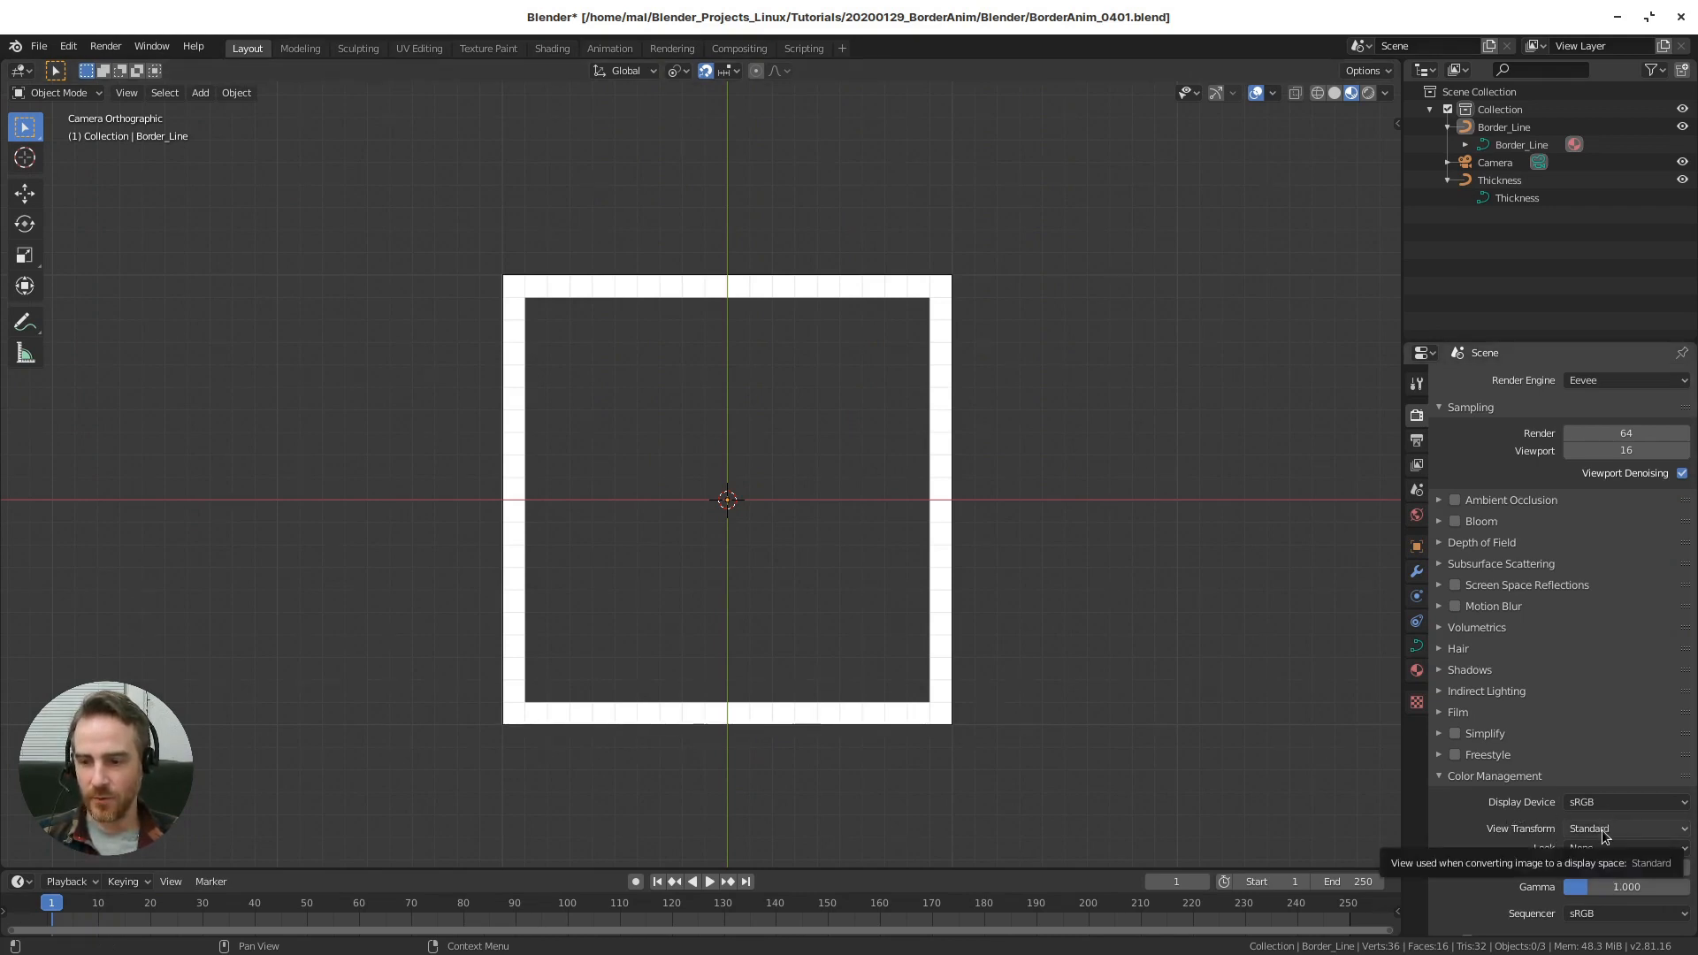
- Try a saturated blue emission color on Mat_Border_Line with hue about 0.69 and saturation about 0.80
left_click(1416, 676)
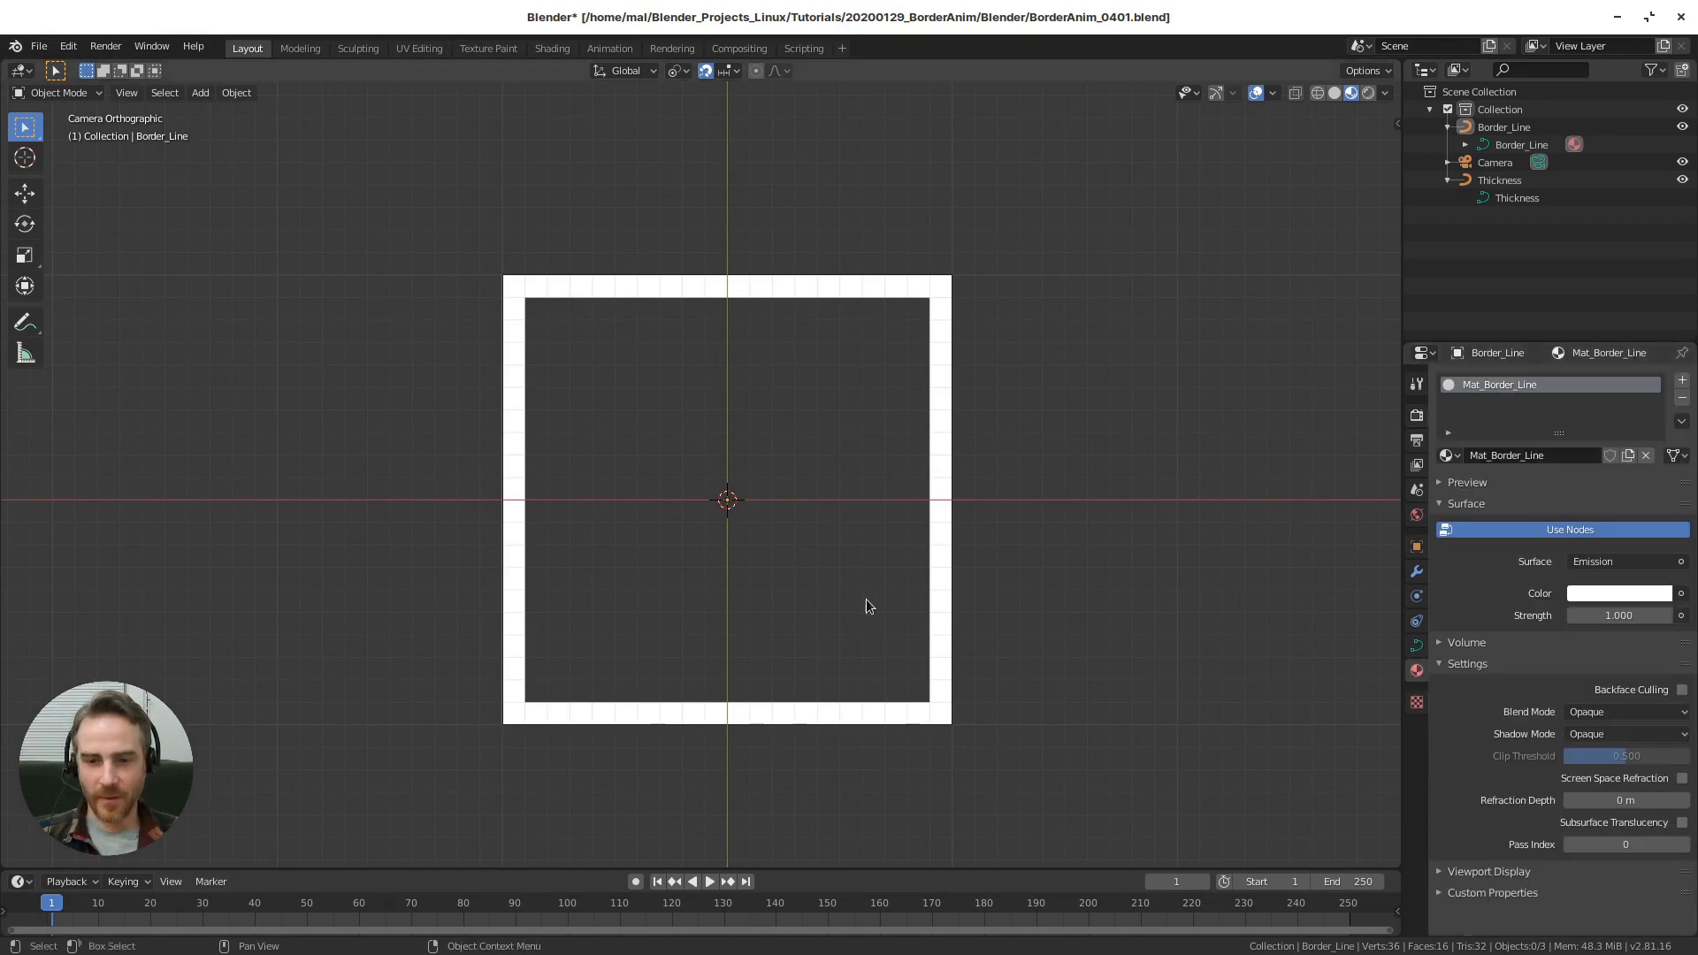
left_click(1622, 599)
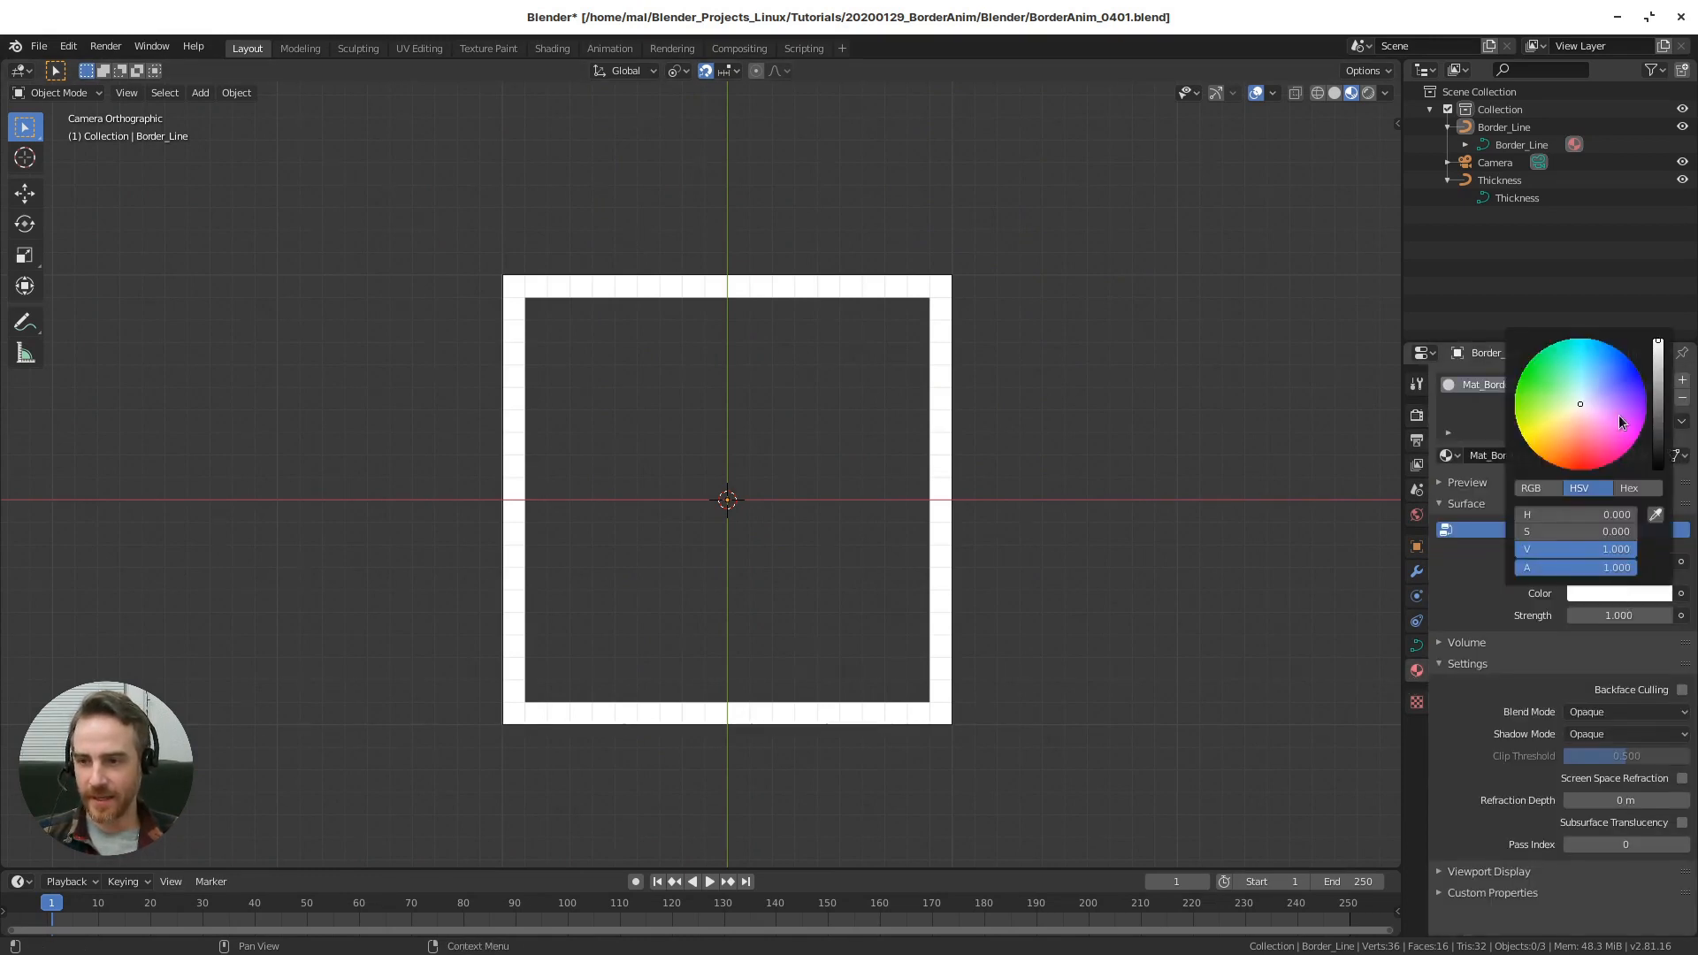
mouse_move(1580, 404)
left_mouse_down()
mouse_move(1588, 366)
mouse_move(1562, 390)
mouse_move(1605, 438)
mouse_move(1555, 449)
mouse_move(1521, 395)
mouse_move(1574, 395)
left_mouse_up()
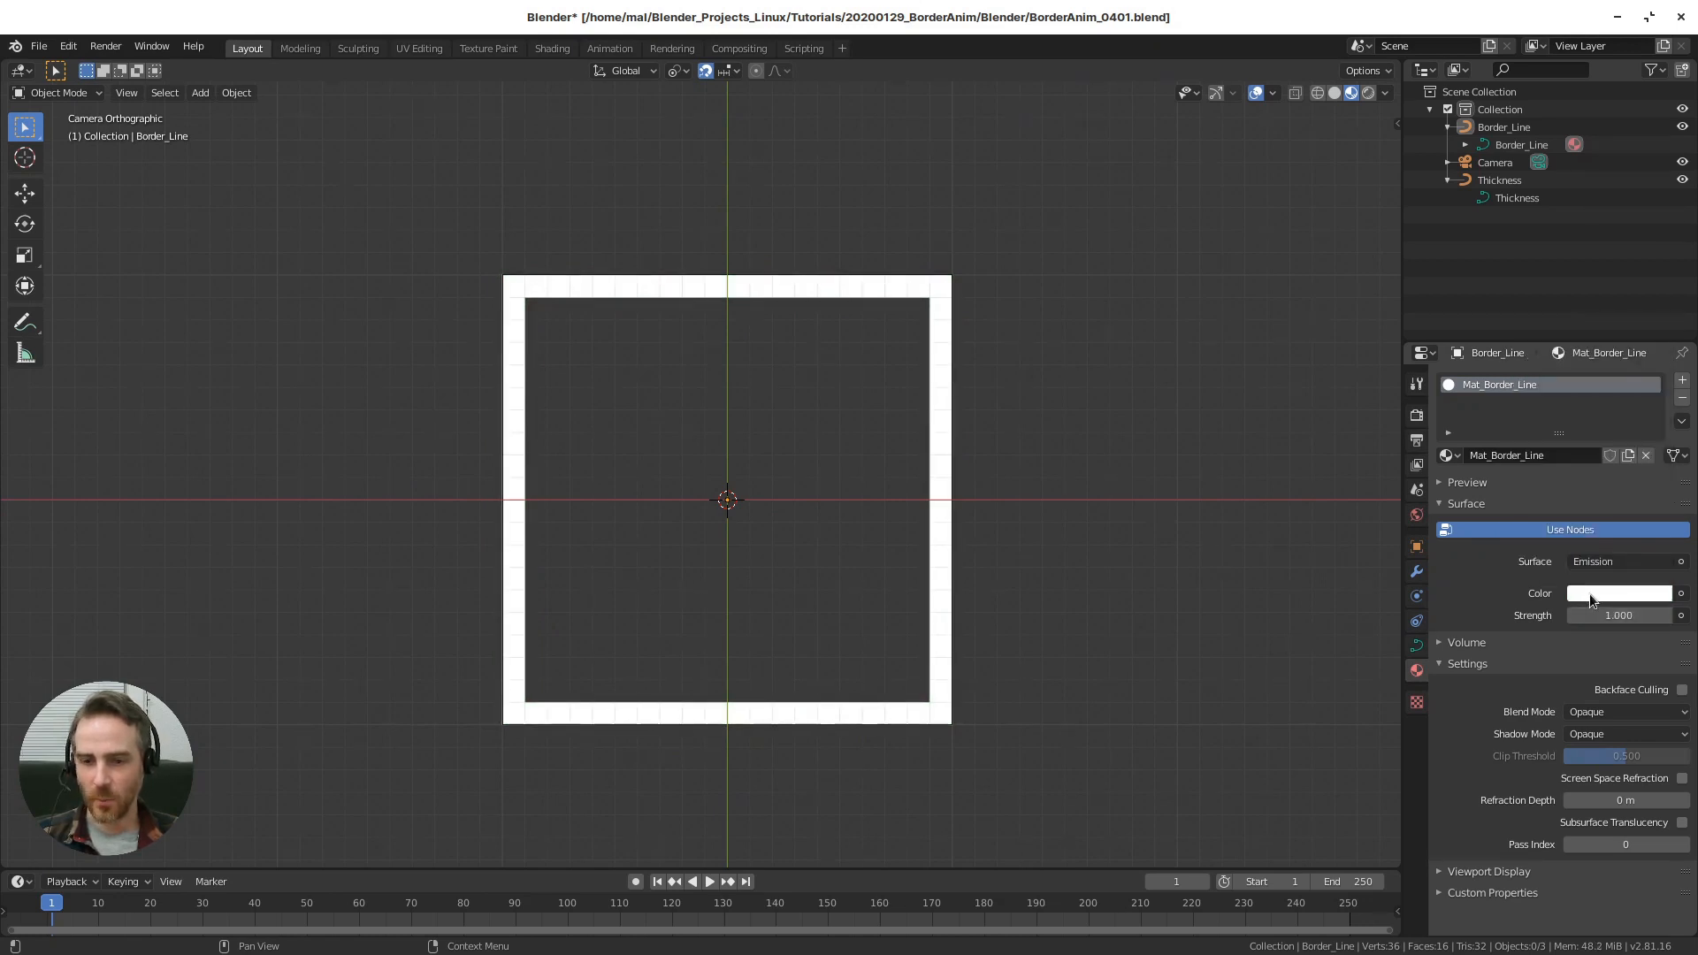
left_click(1616, 595)
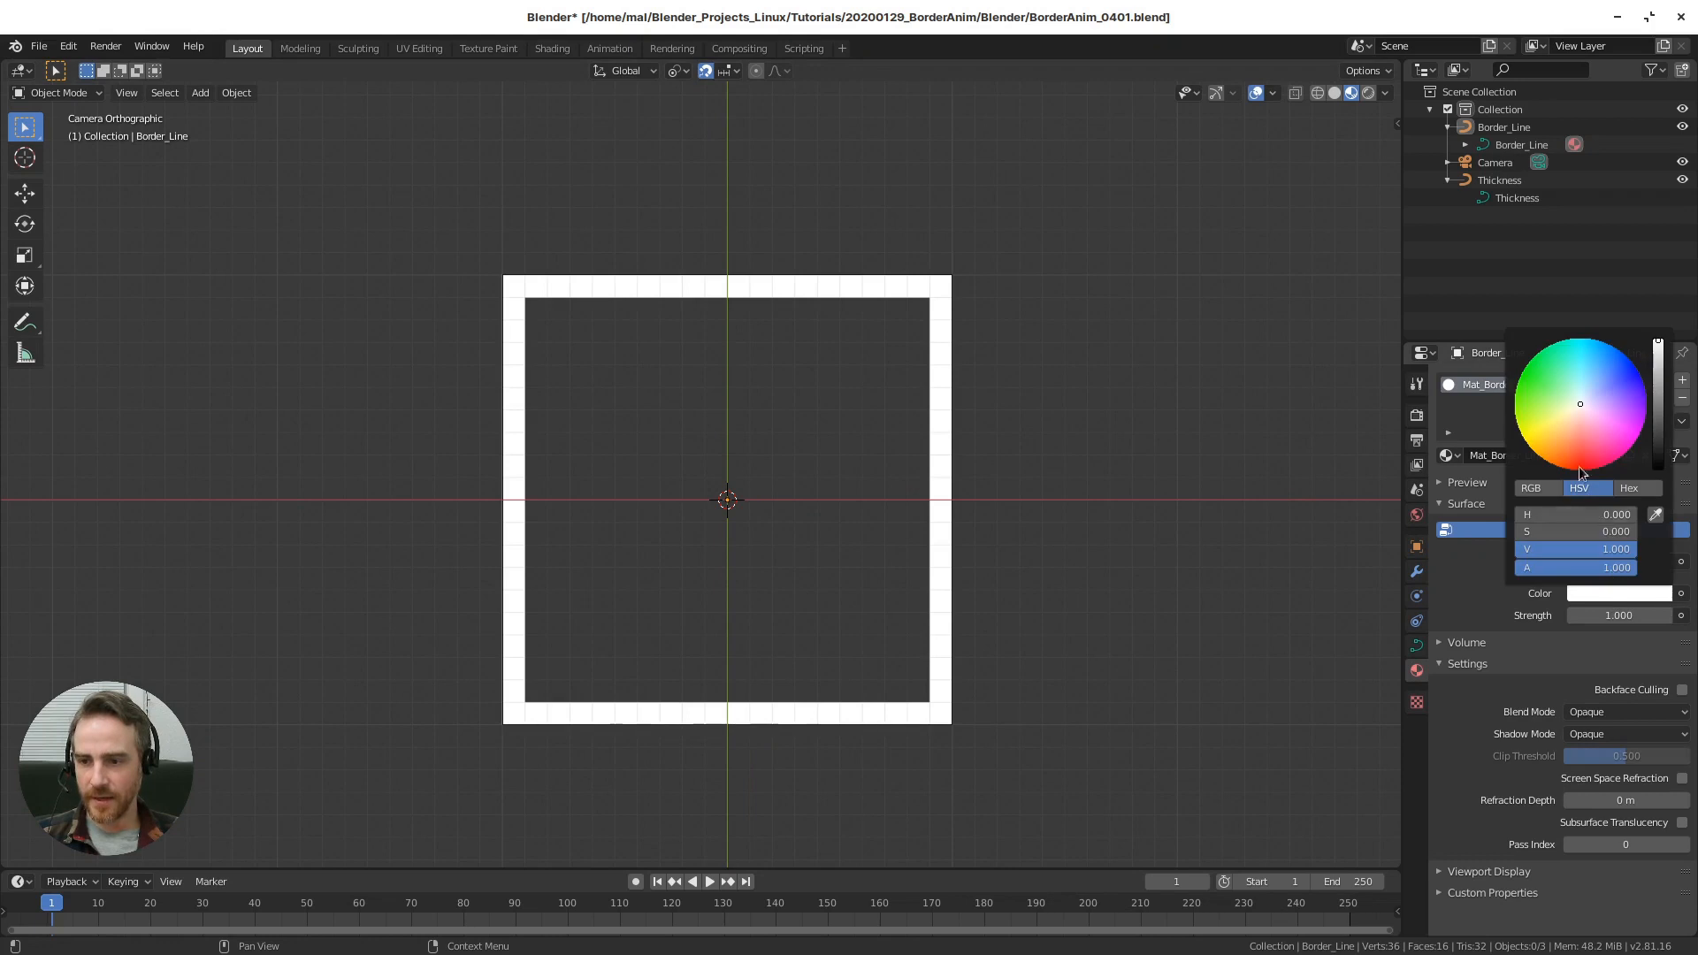
left_click(1589, 450)
mouse_move(1589, 450)
left_mouse_down()
mouse_move(1620, 403)
mouse_move(1565, 417)
mouse_move(1614, 406)
mouse_move(1618, 431)
mouse_move(1616, 368)
mouse_move(1632, 385)
left_mouse_up()
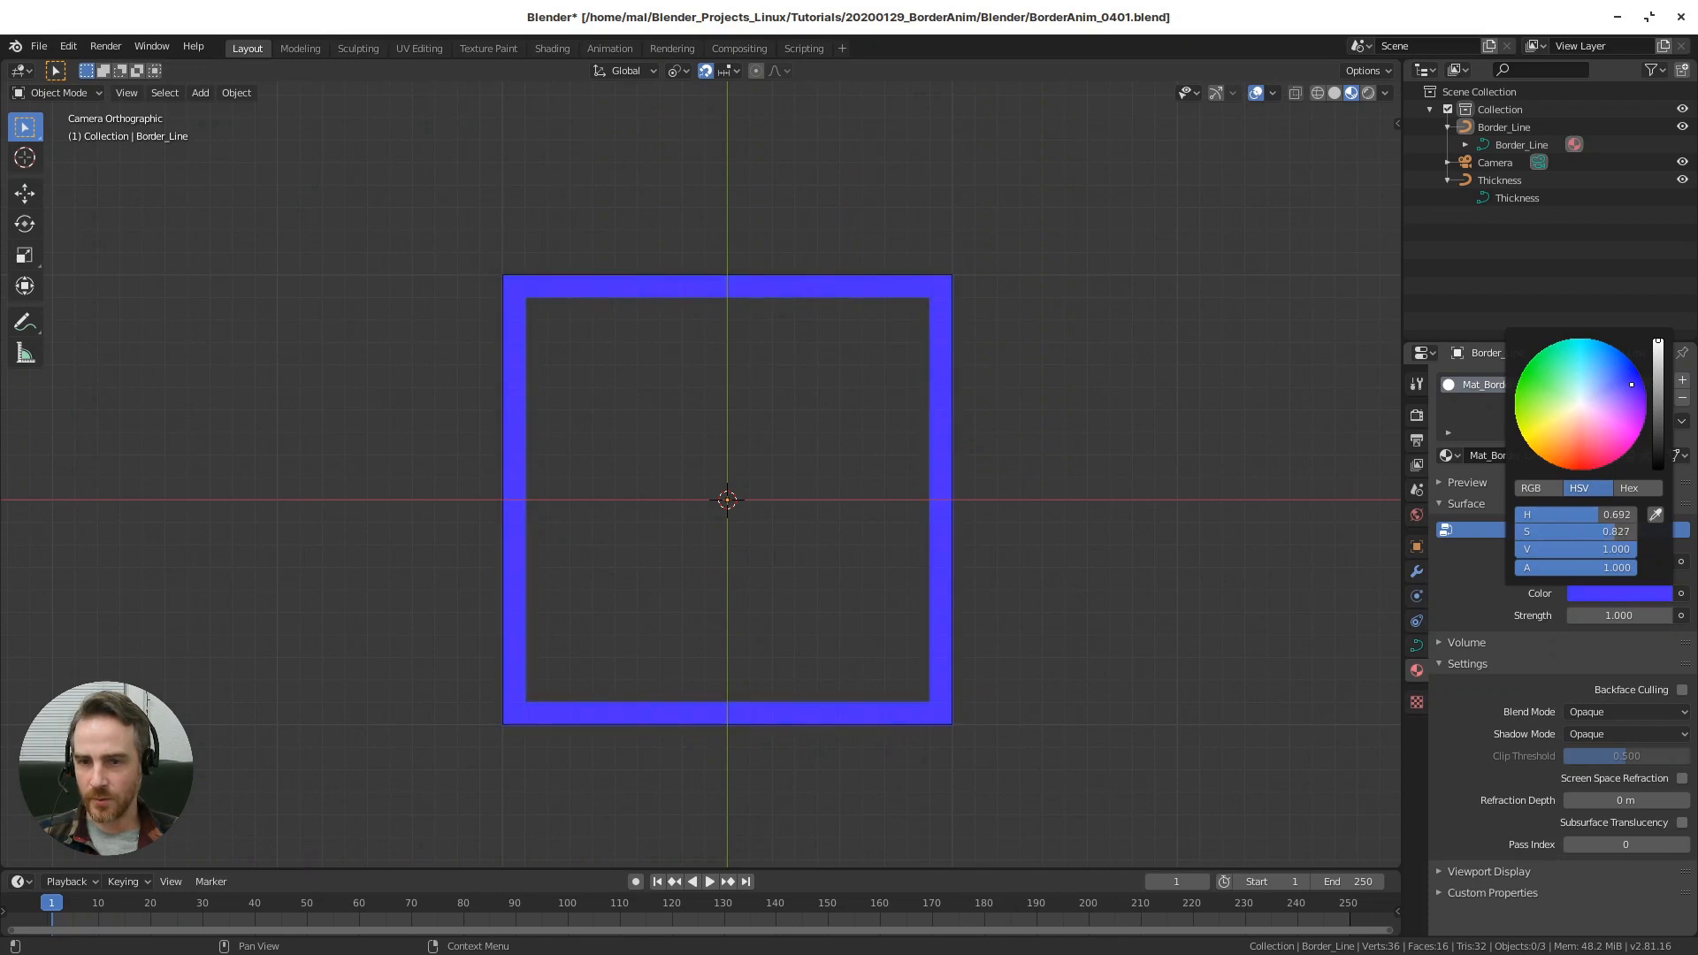
- Test an emission strength of 15.6 on Mat_Border_Line and restore the strength to 1
left_click(1607, 624)
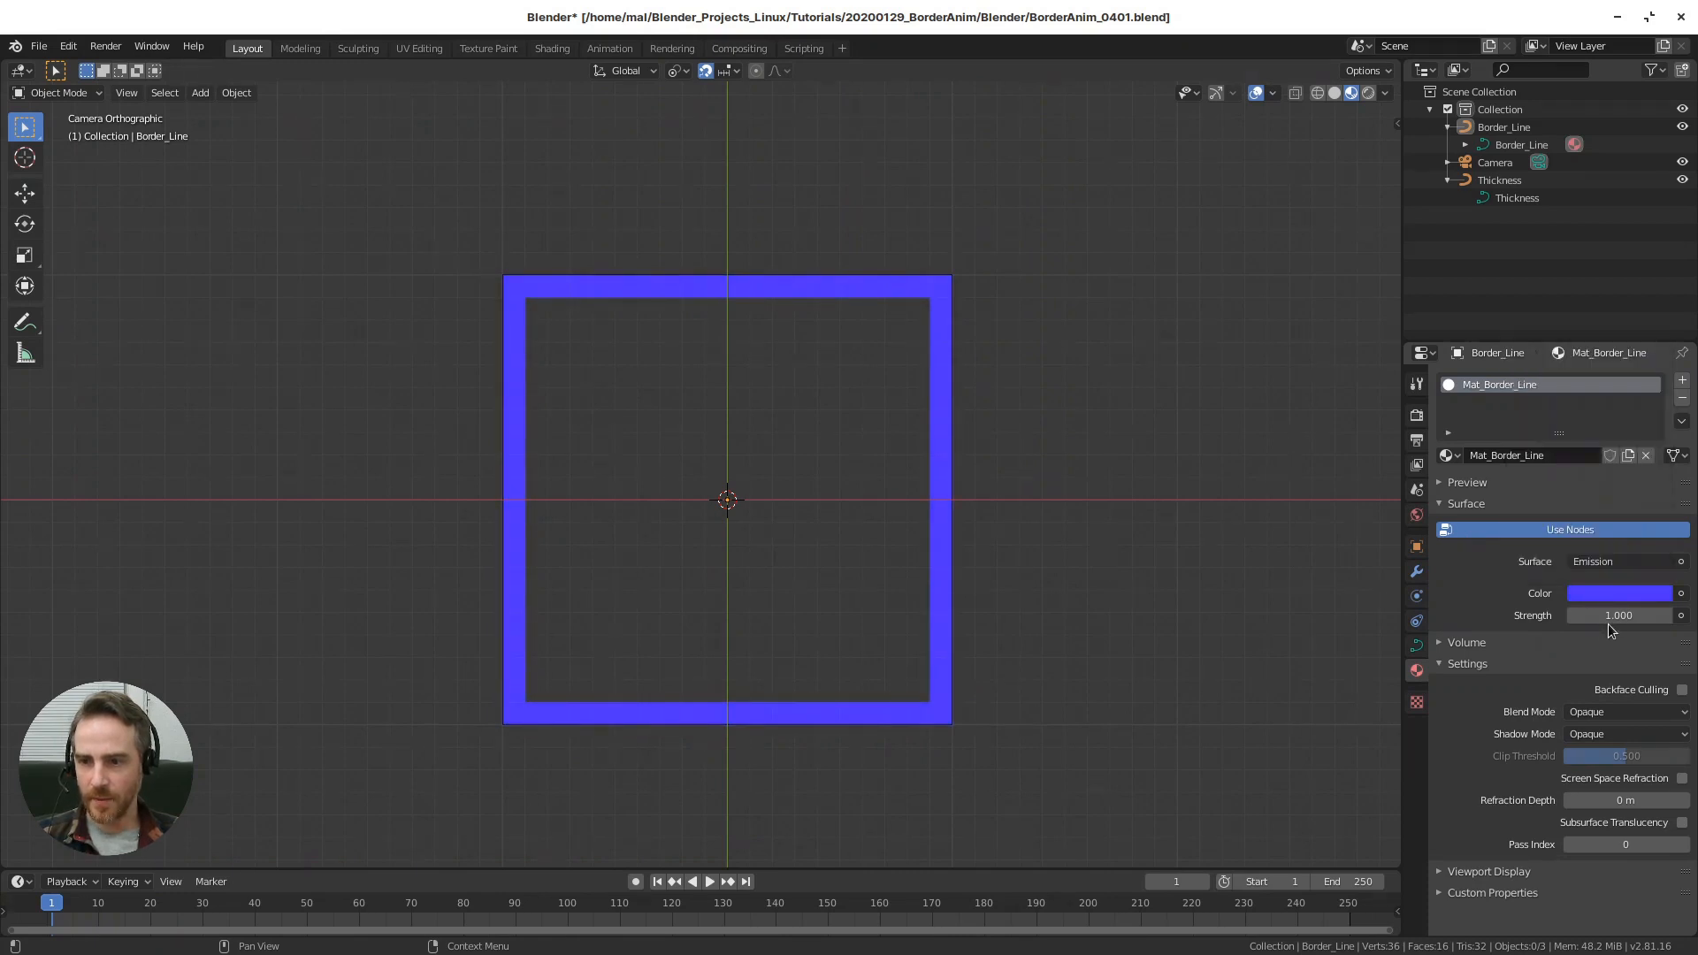
mouse_move(1607, 622)
left_mouse_down()
mouse_move(1679, 622)
mouse_move(1610, 623)
left_mouse_up()
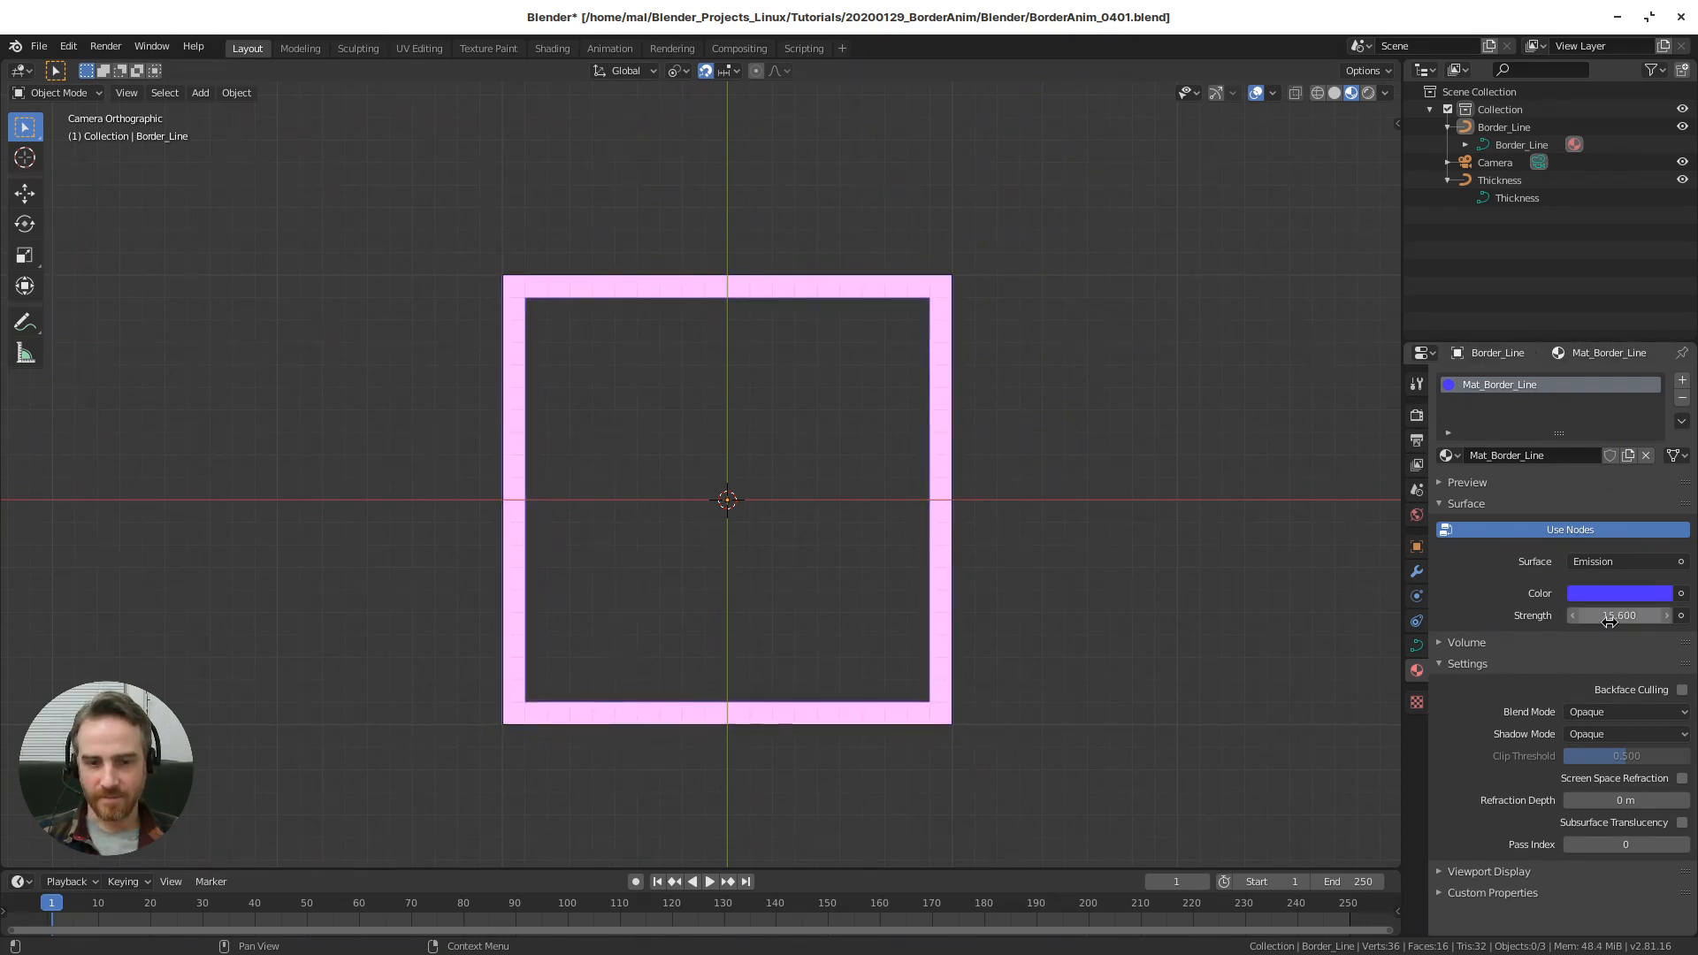
left_click(1615, 620)
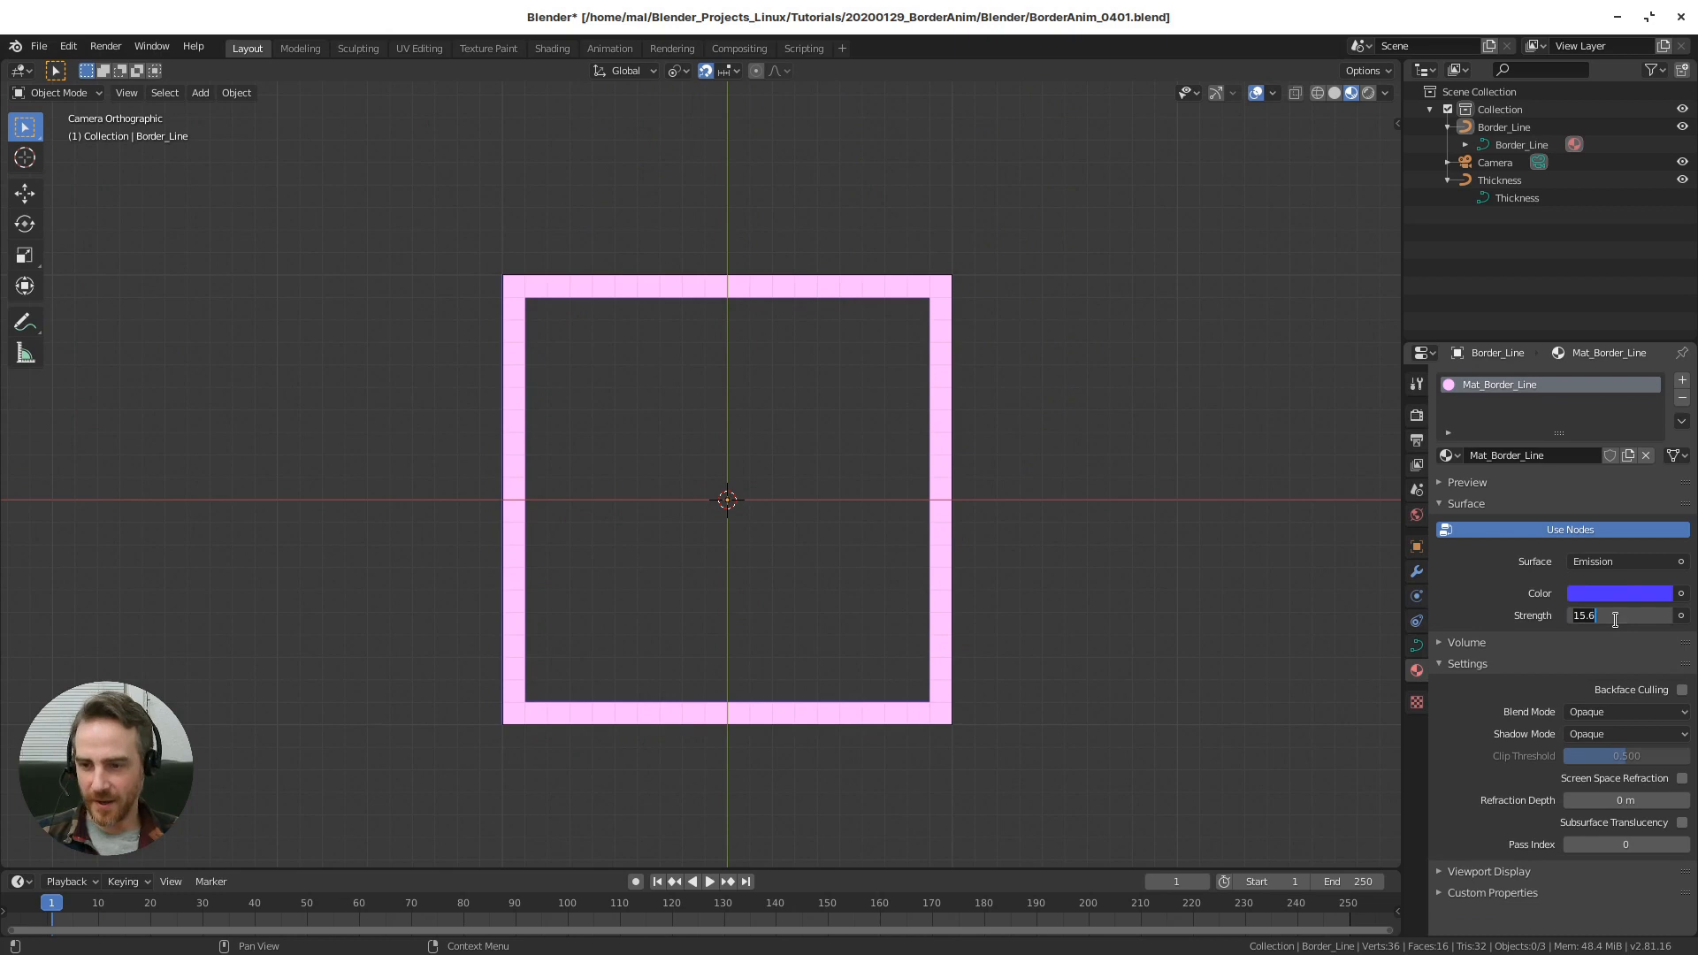
type("1")
key("Return")
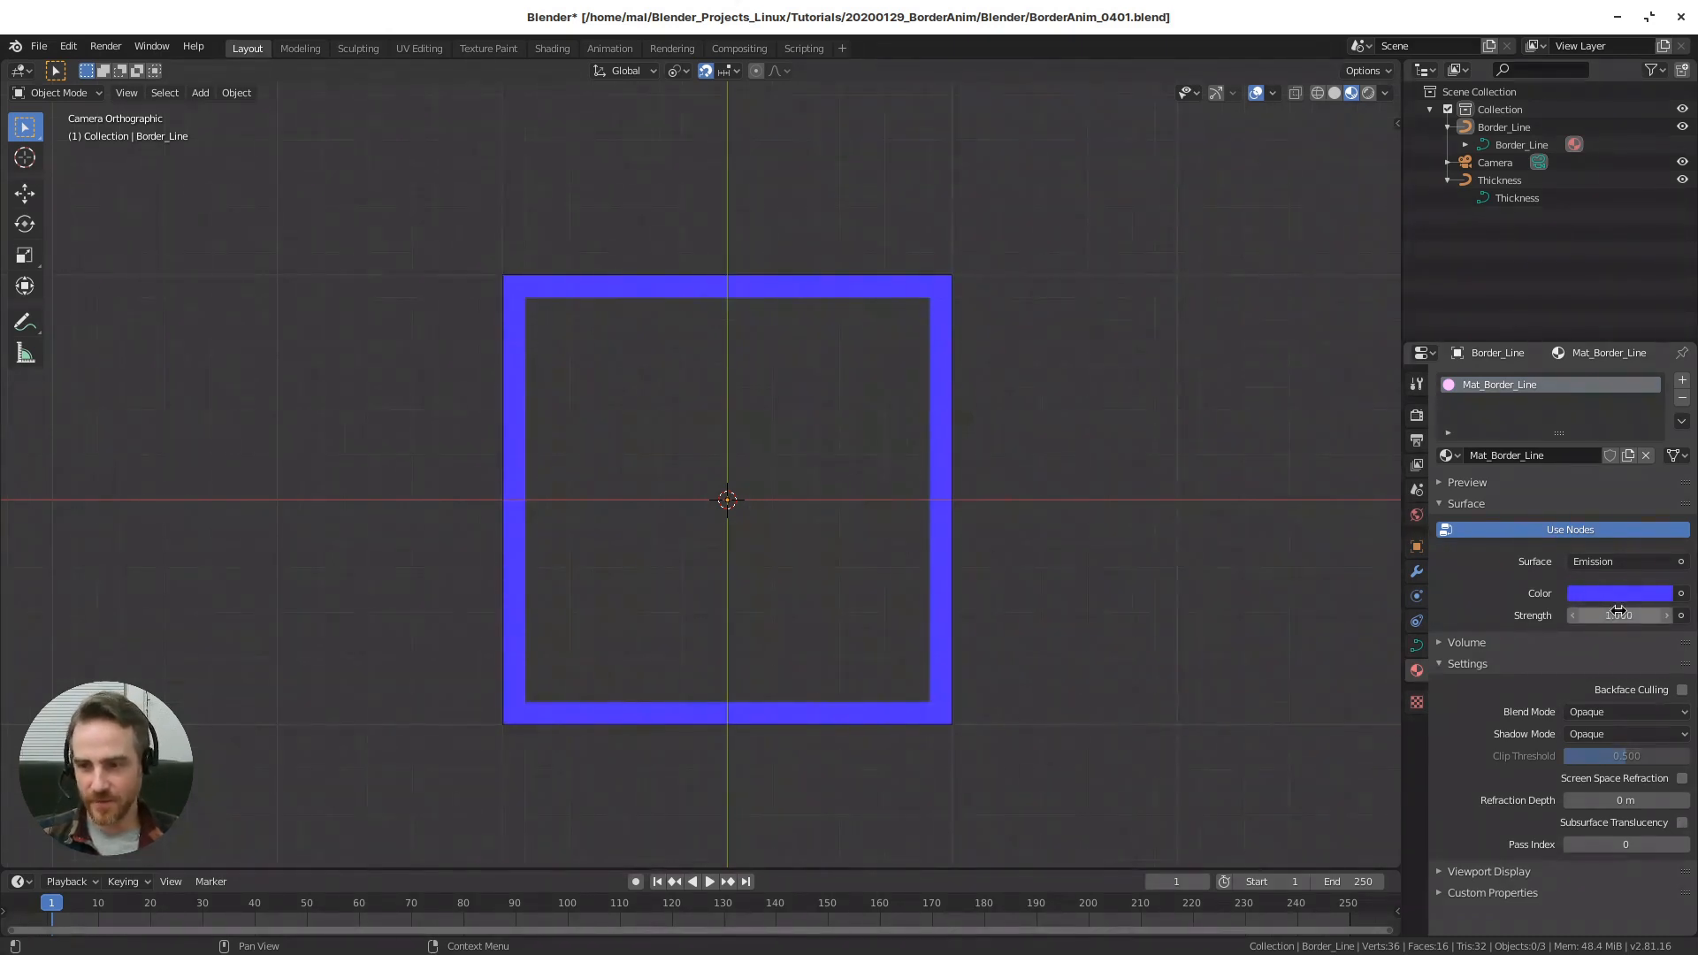
- Change the emission color of Mat_Border_Line to a pale light blue
left_click(1611, 594)
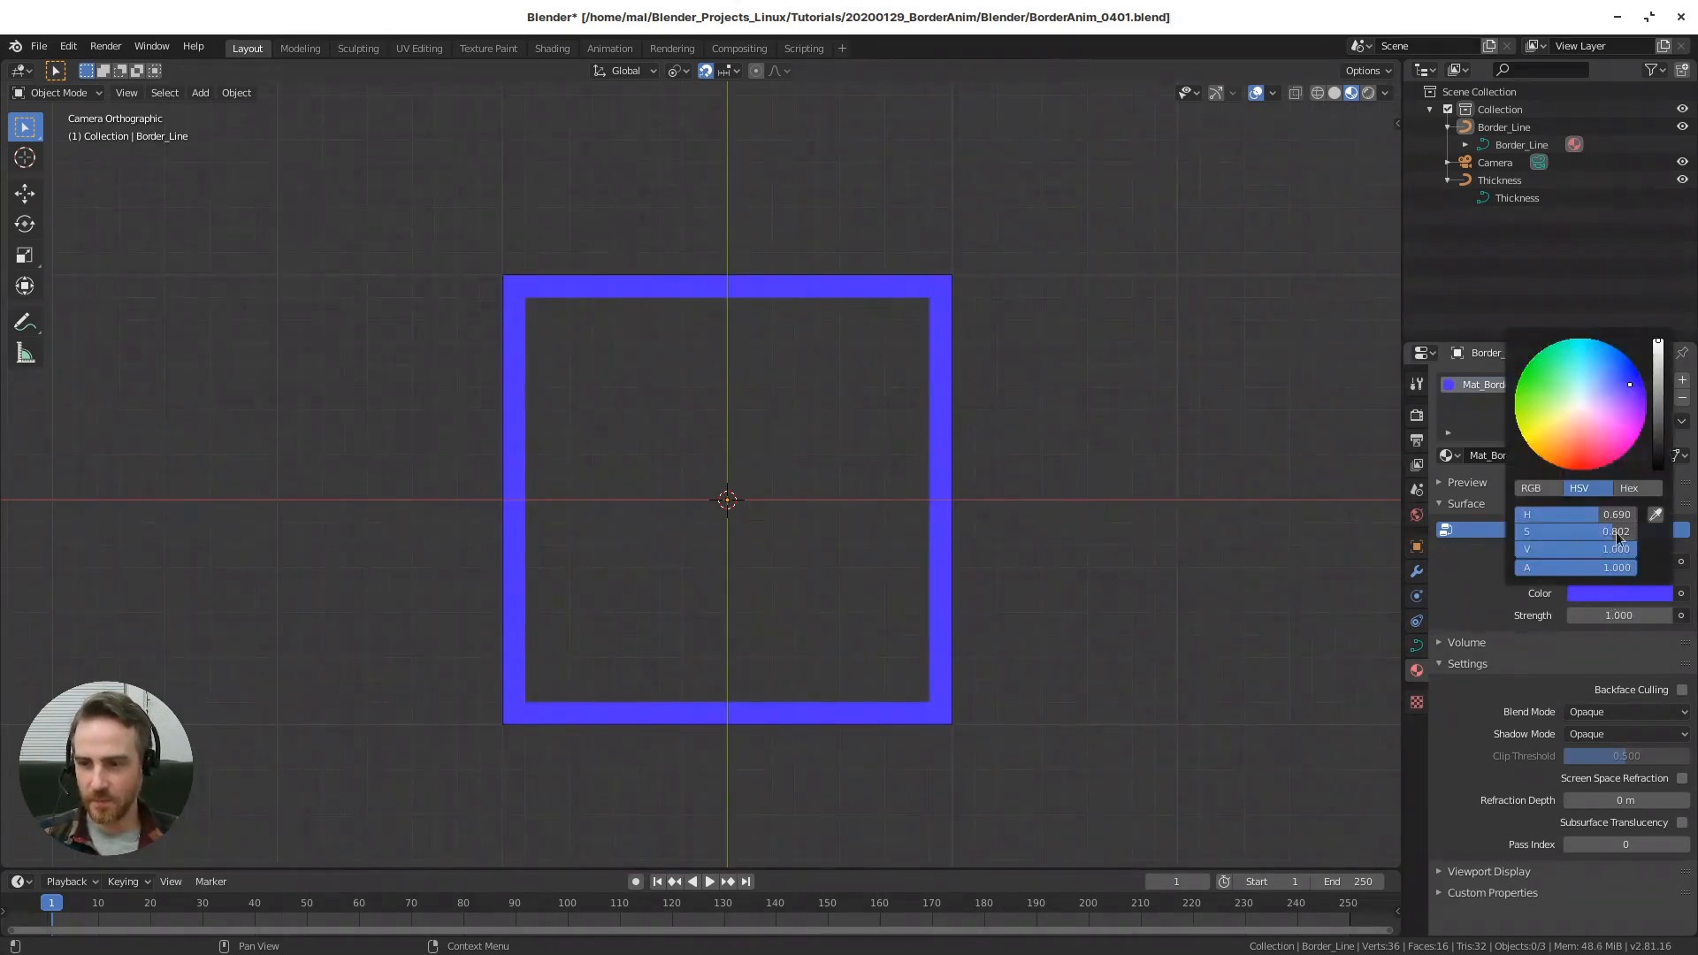
left_click(1604, 381)
left_click_drag(1599, 378, 1590, 387)
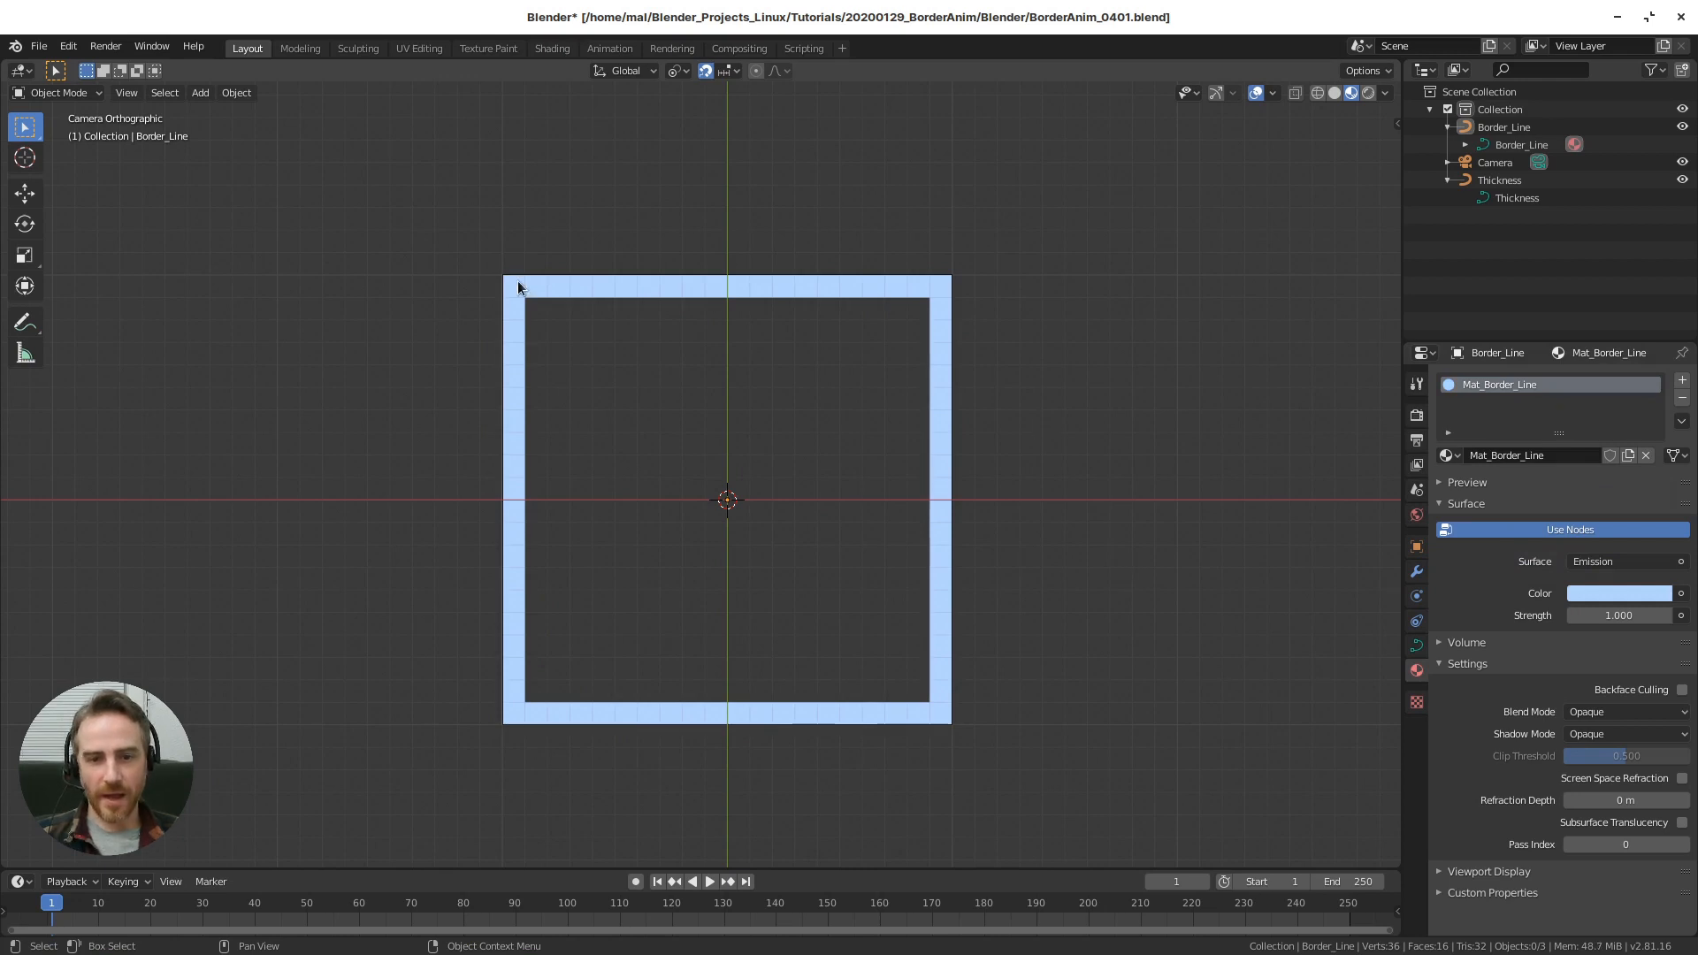
- Pin the border curve's data properties and preview the border drawing by varying the bevel End, finishing at 1
left_click(1417, 647)
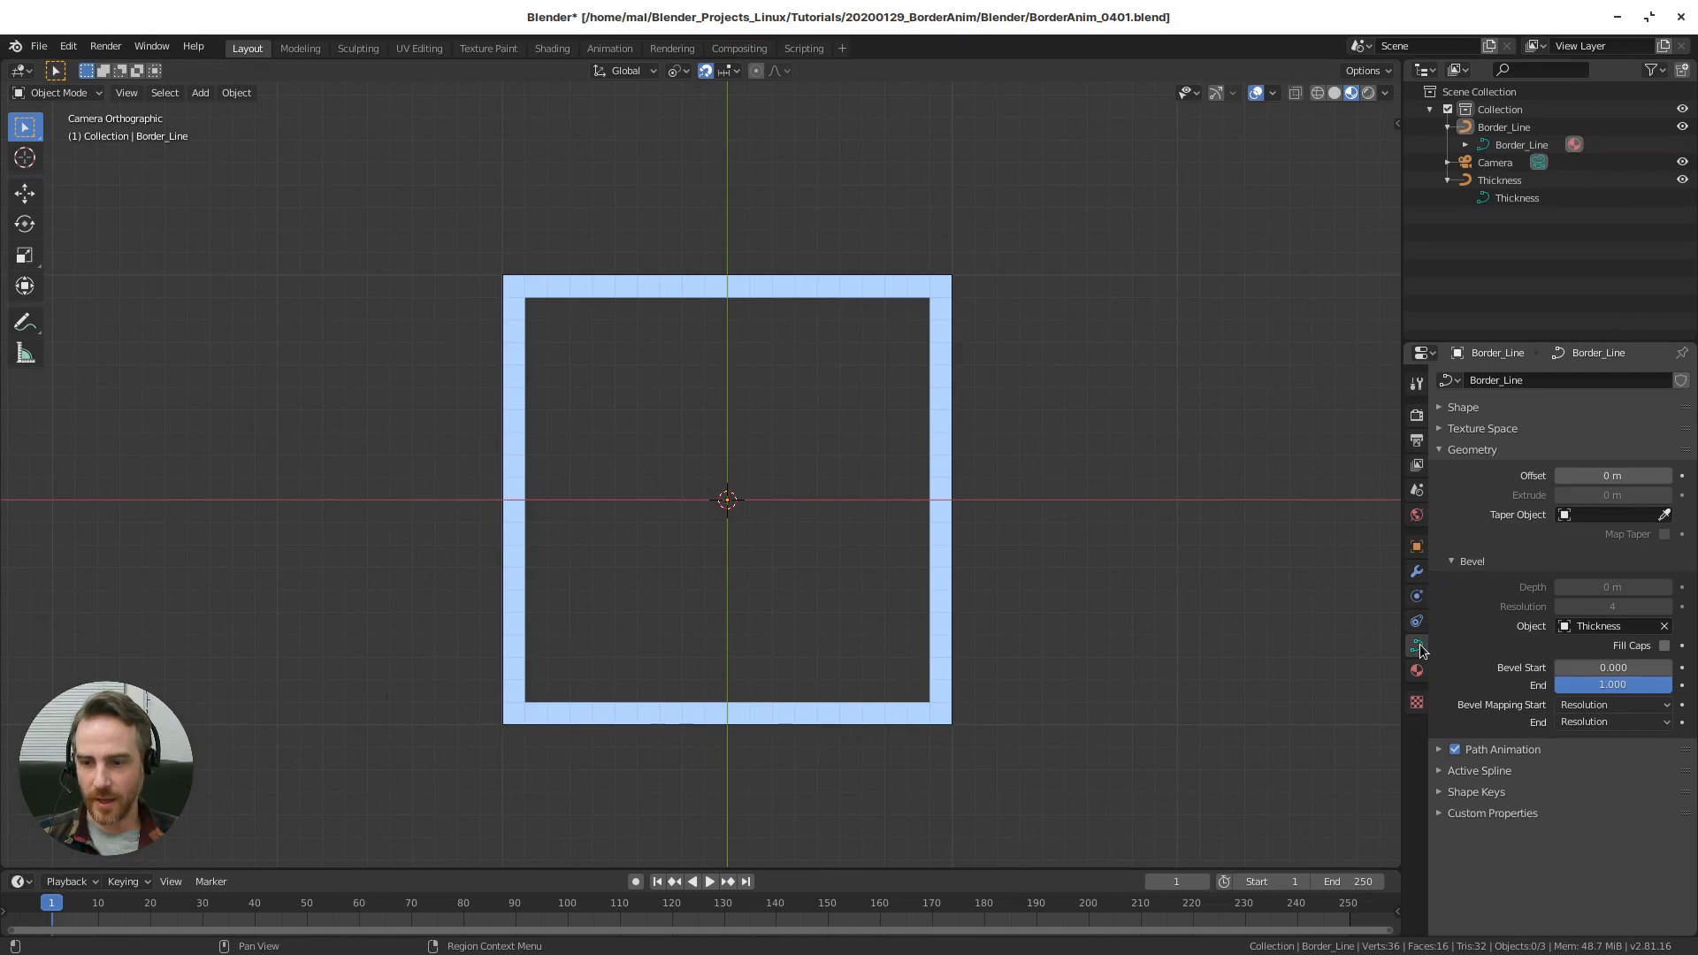
left_click(1682, 352)
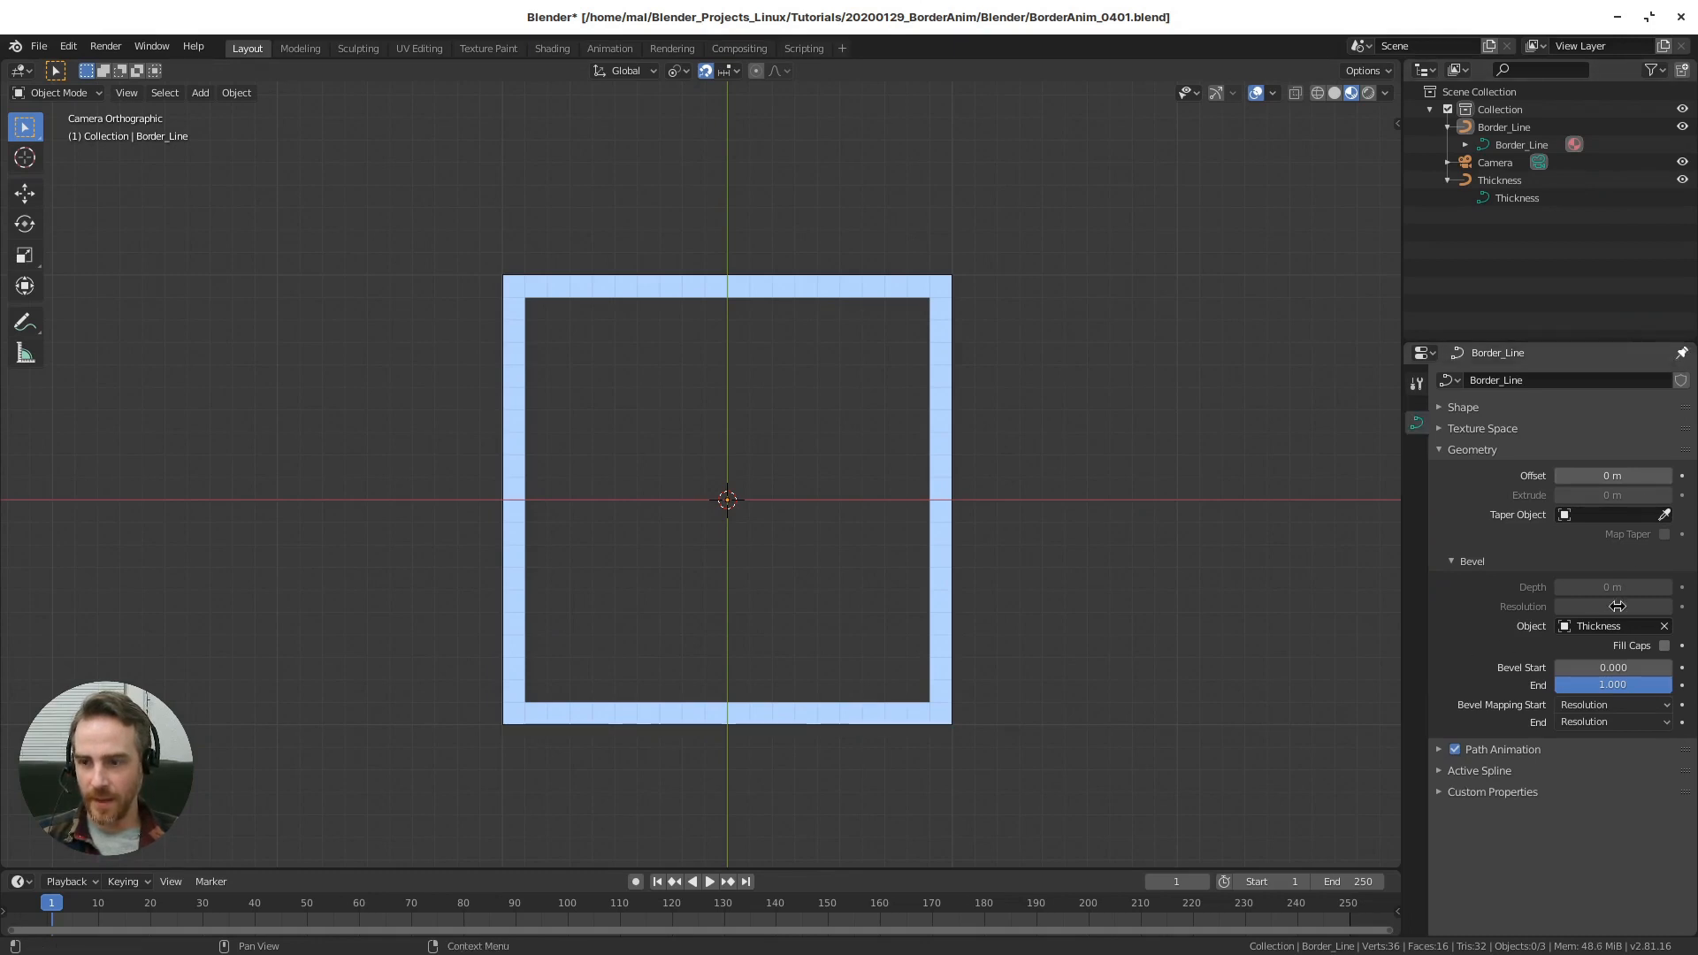
mouse_move(1655, 692)
left_mouse_down()
mouse_move(1541, 693)
mouse_move(1669, 692)
left_mouse_up()
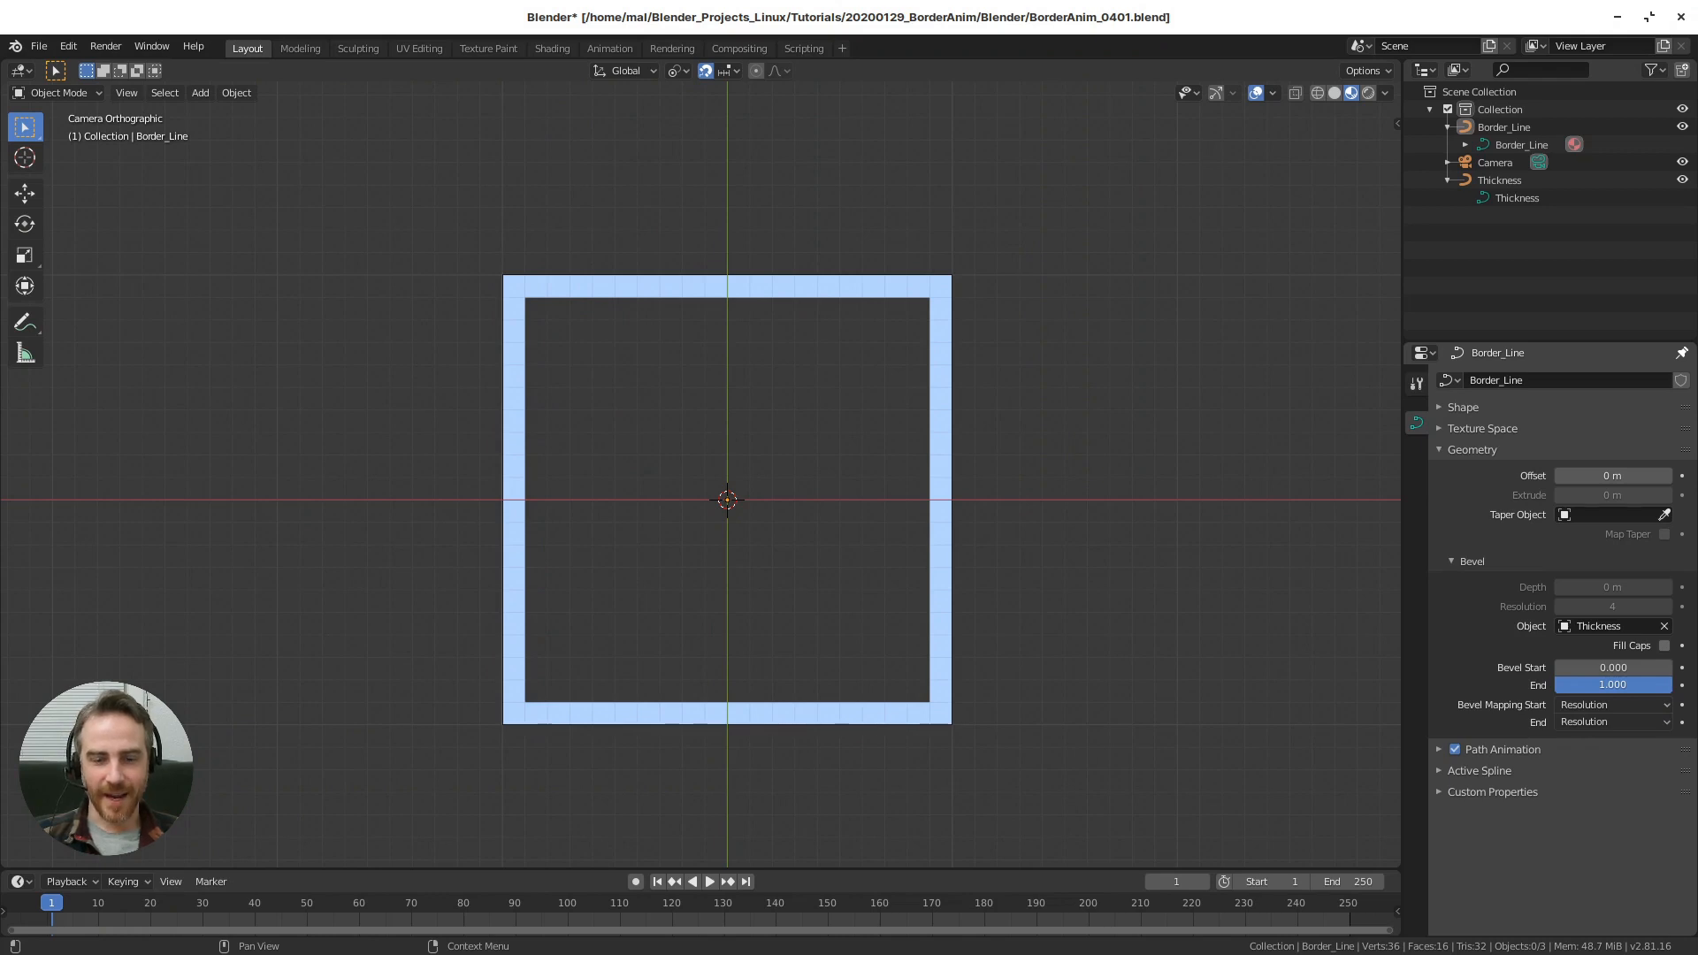
mouse_move(1670, 692)
left_mouse_down()
mouse_move(1563, 696)
mouse_move(1656, 689)
left_mouse_up()
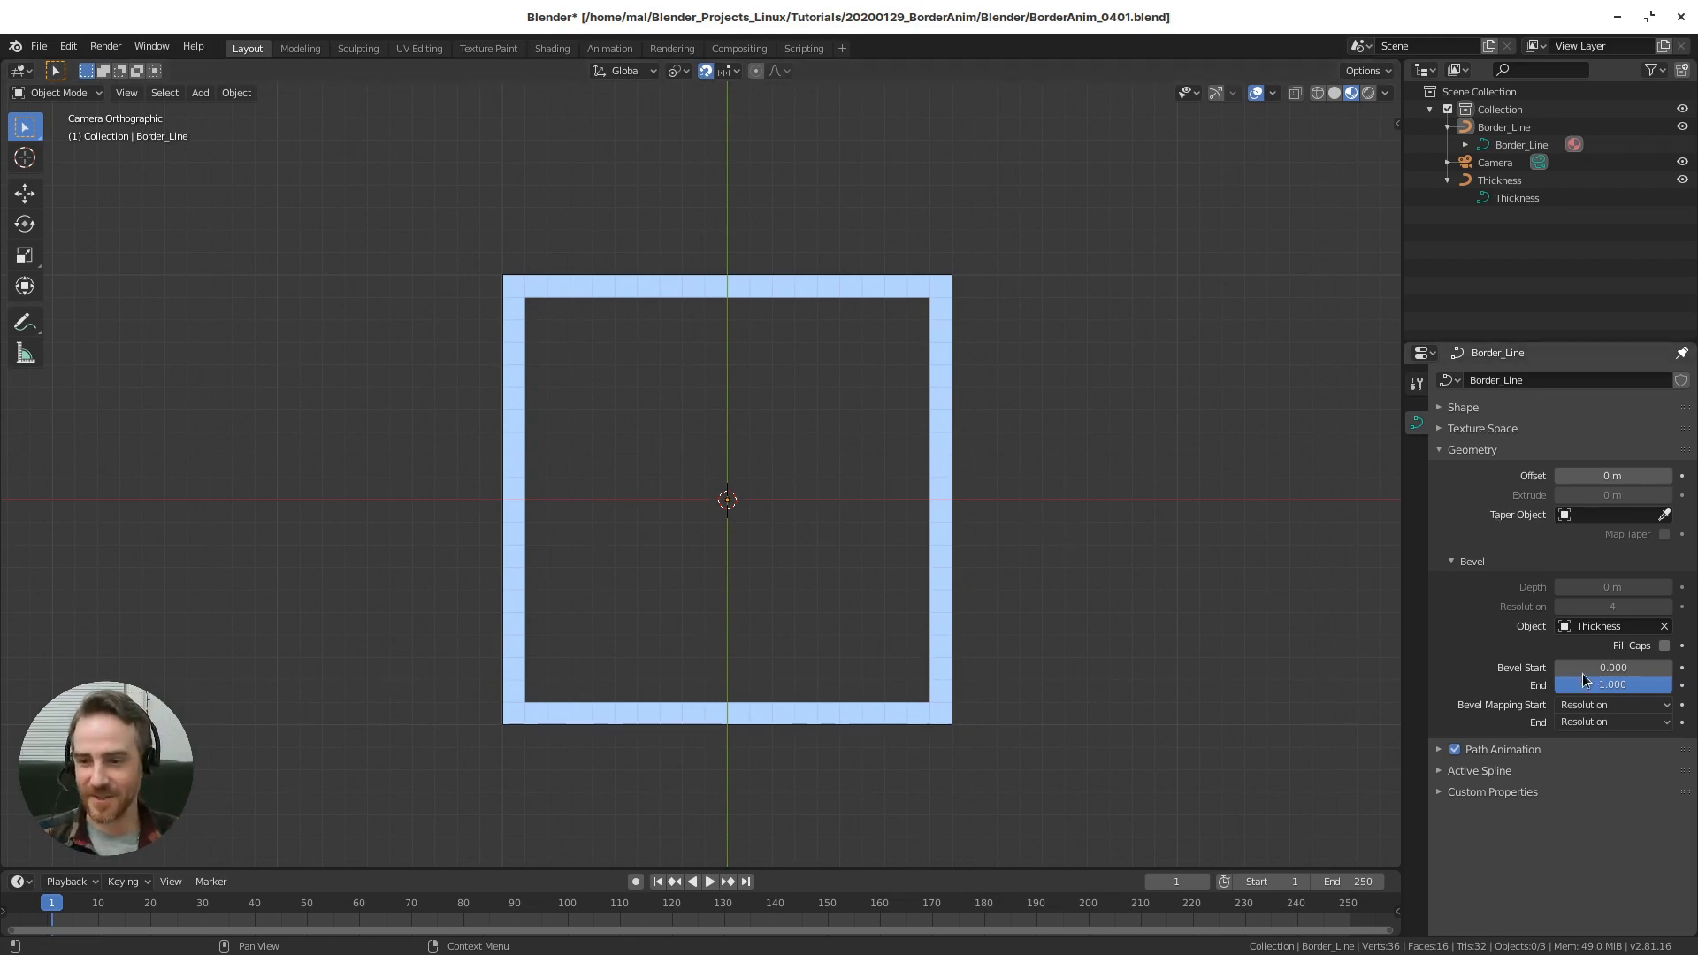
- Set the border curve's bevel mapping Start and End to Spline and test the bevel End, finishing at 1
left_click(1627, 705)
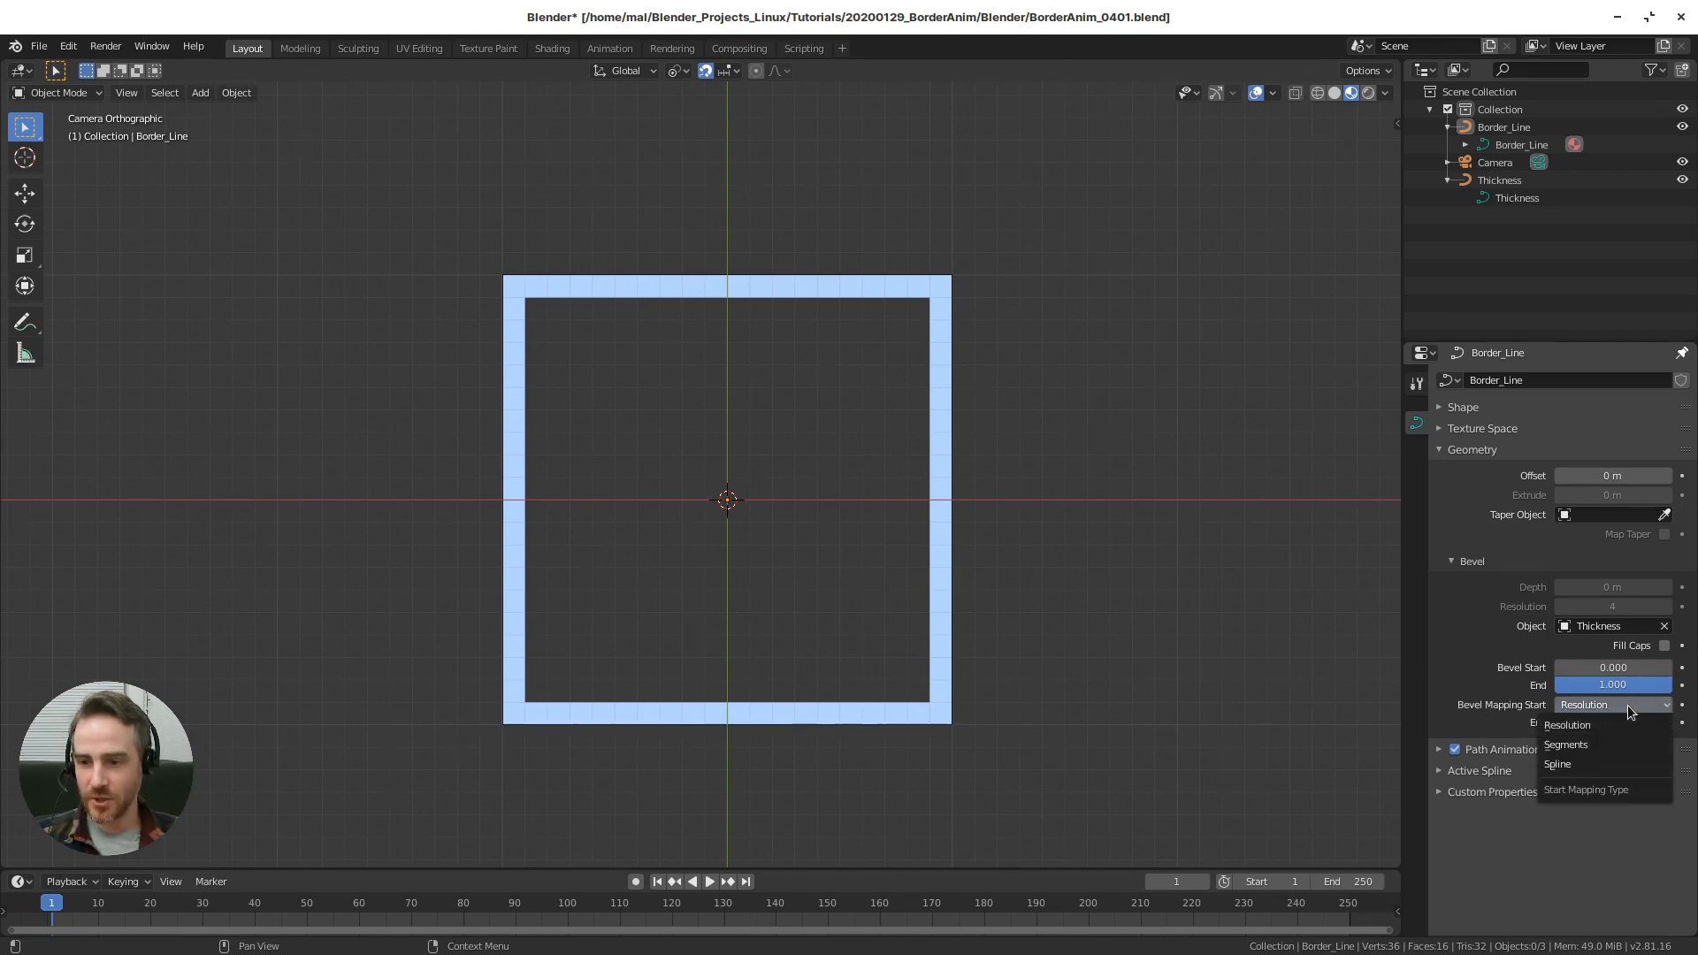
left_click(1559, 765)
left_click(1584, 723)
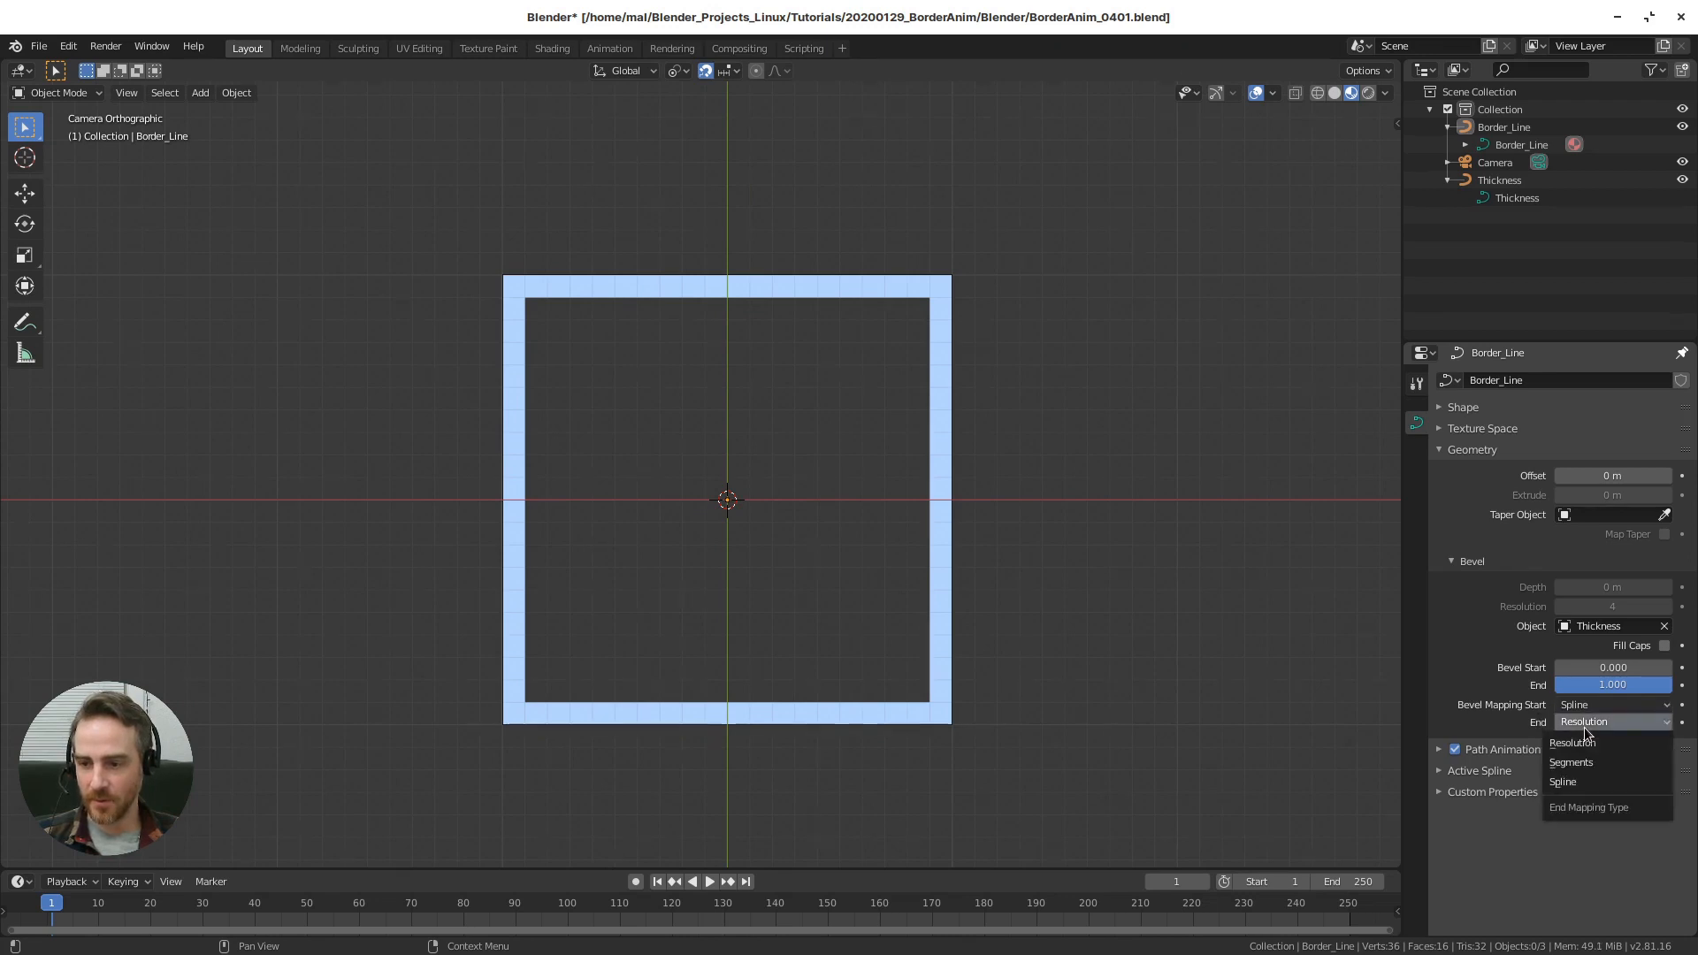
left_click(1571, 783)
mouse_move(1657, 691)
left_mouse_down()
mouse_move(1547, 691)
mouse_move(1671, 691)
left_mouse_up()
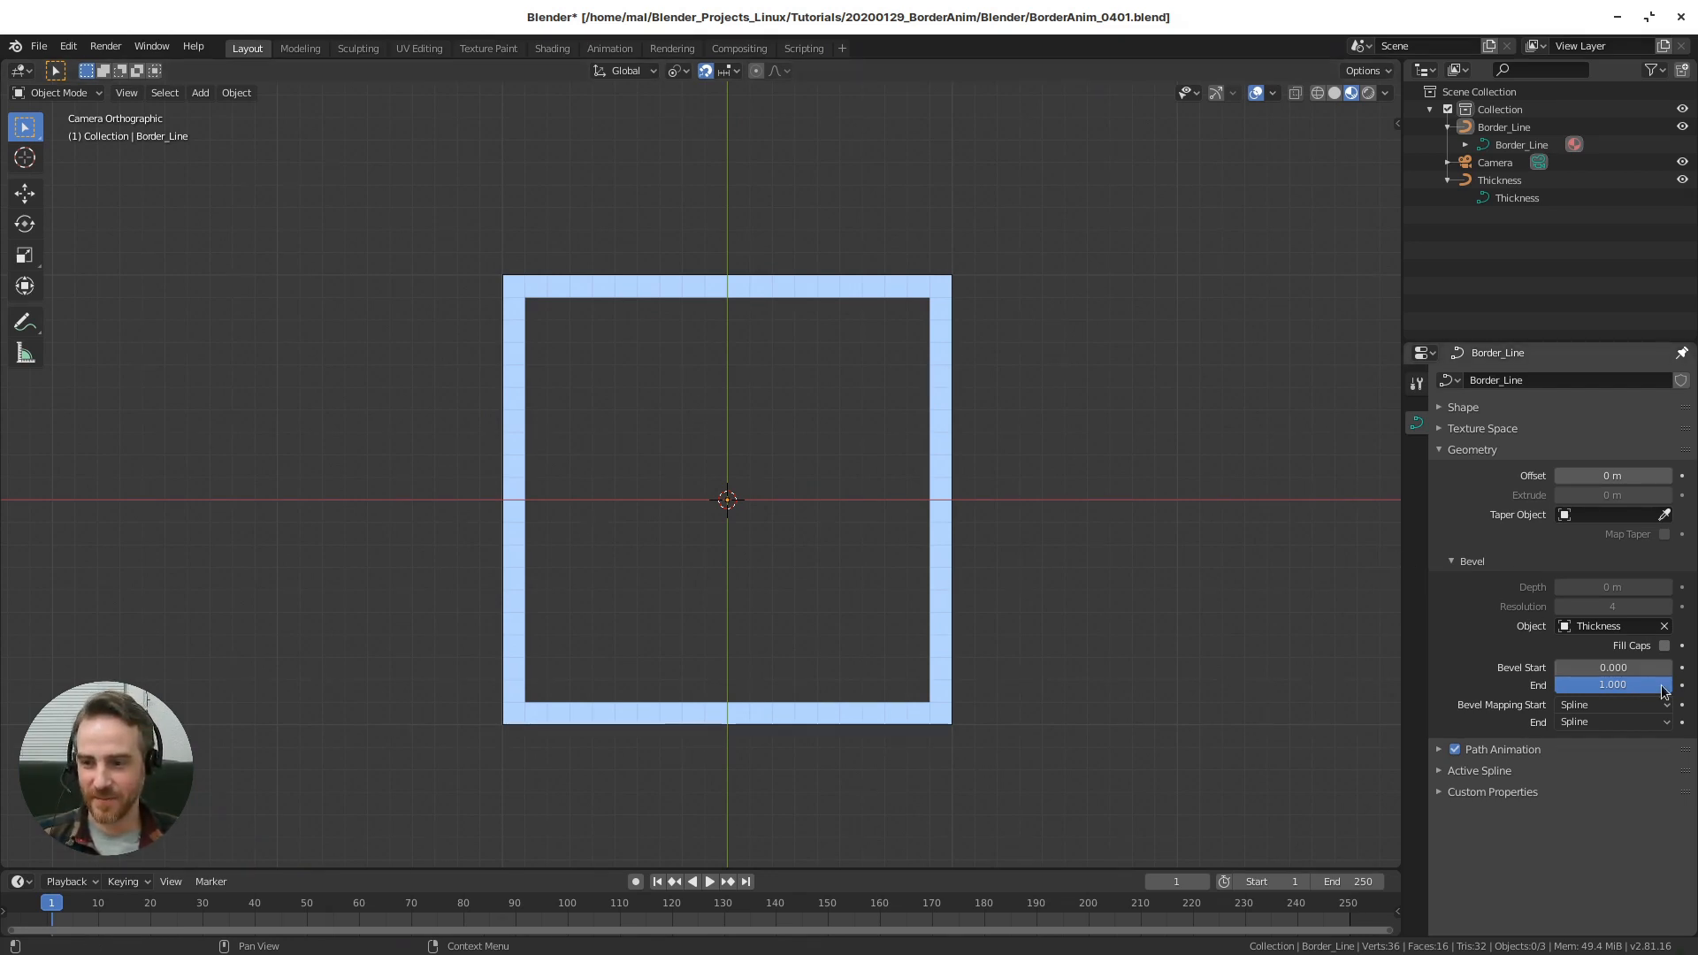
- Move the right-hand points of the border curve outward along X by about 0.5 m and check the bevel End at 1
mouse_move(1662, 690)
left_mouse_down()
mouse_move(1560, 691)
mouse_move(1670, 690)
left_mouse_up()
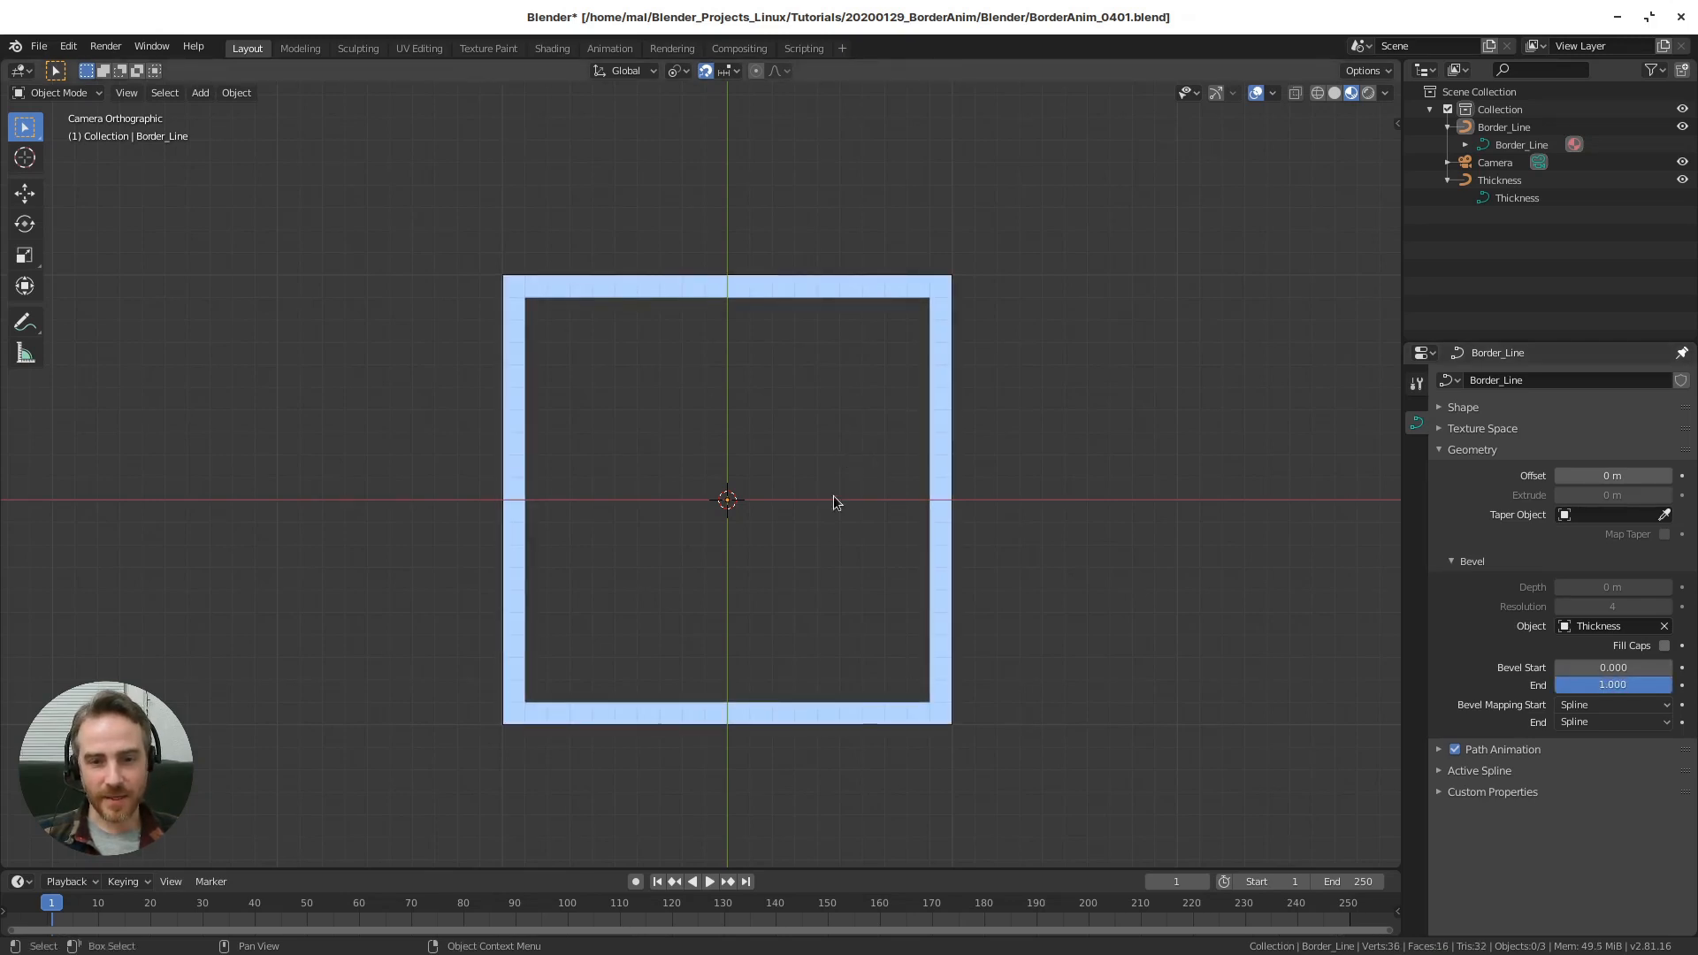
scroll(775, 553, "down", 10)
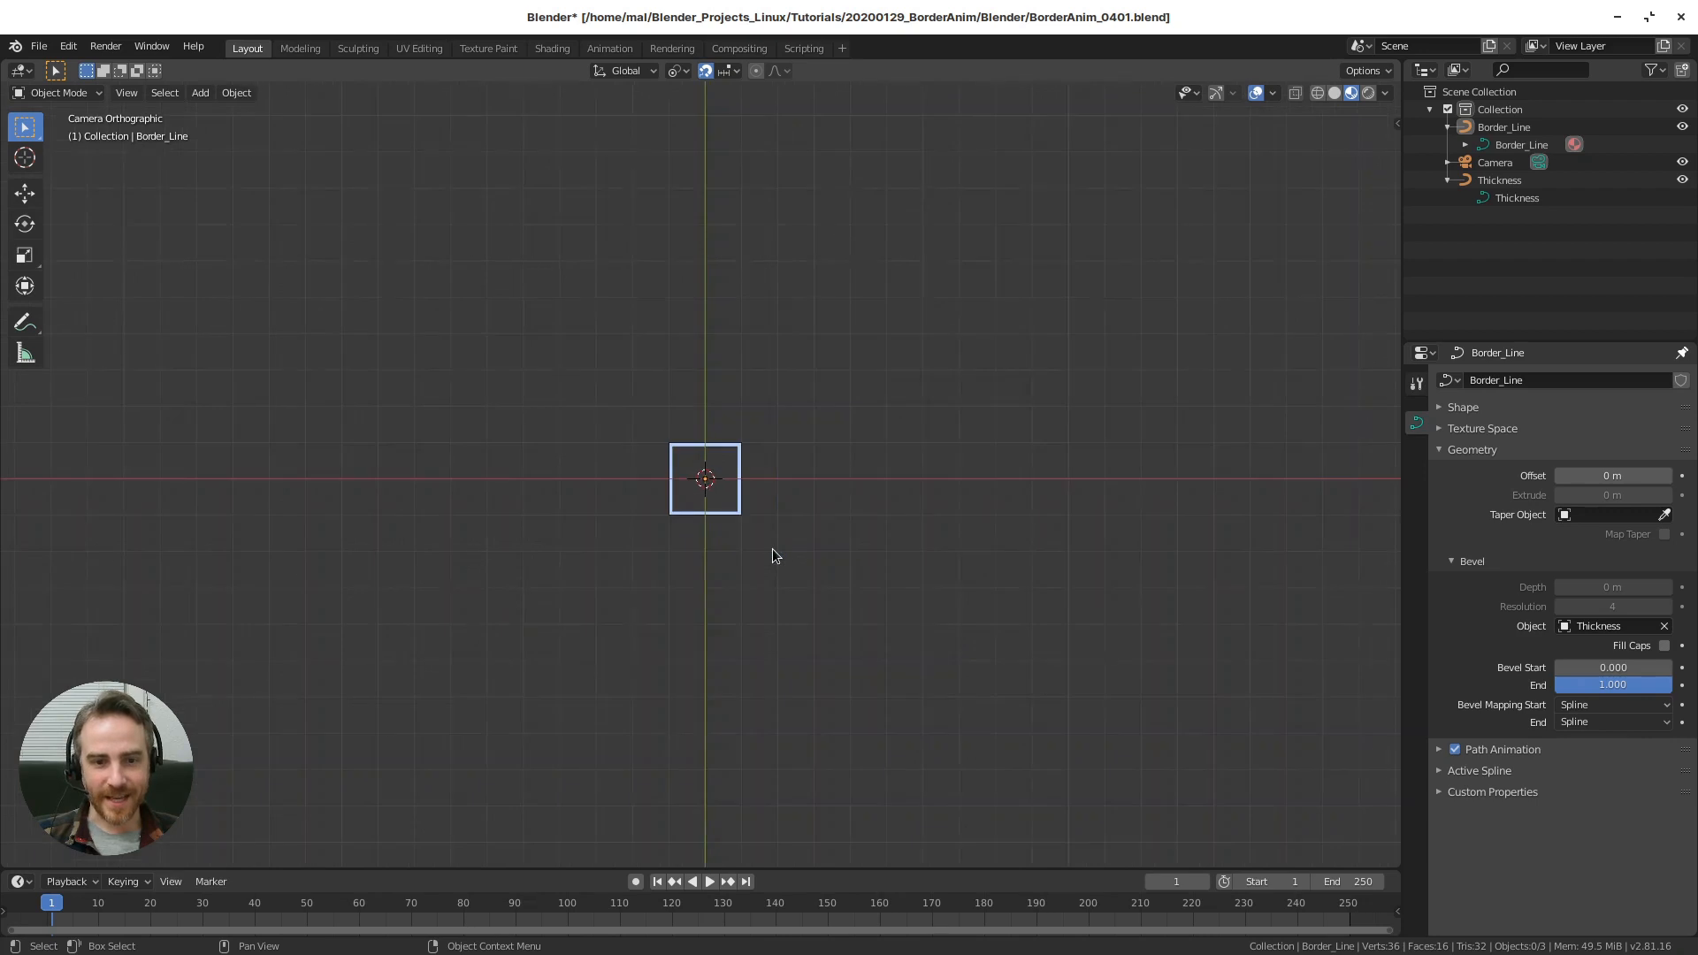
scroll(766, 543, "up", 6)
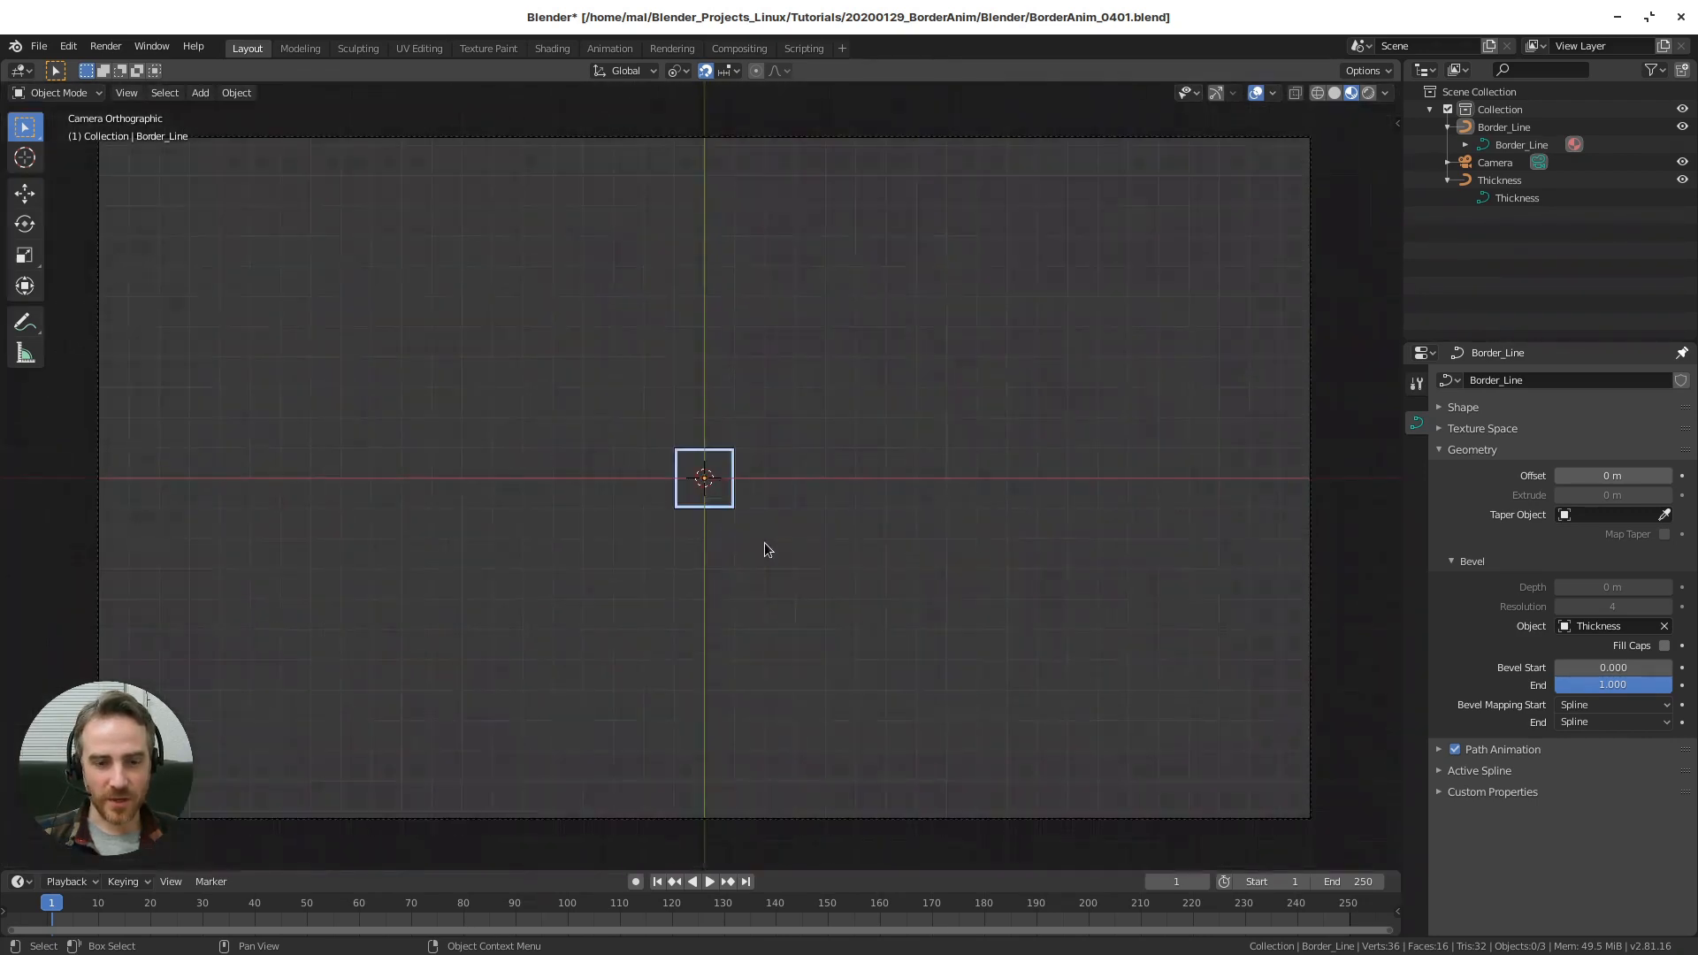
scroll(765, 540, "up", 3)
key("Tab")
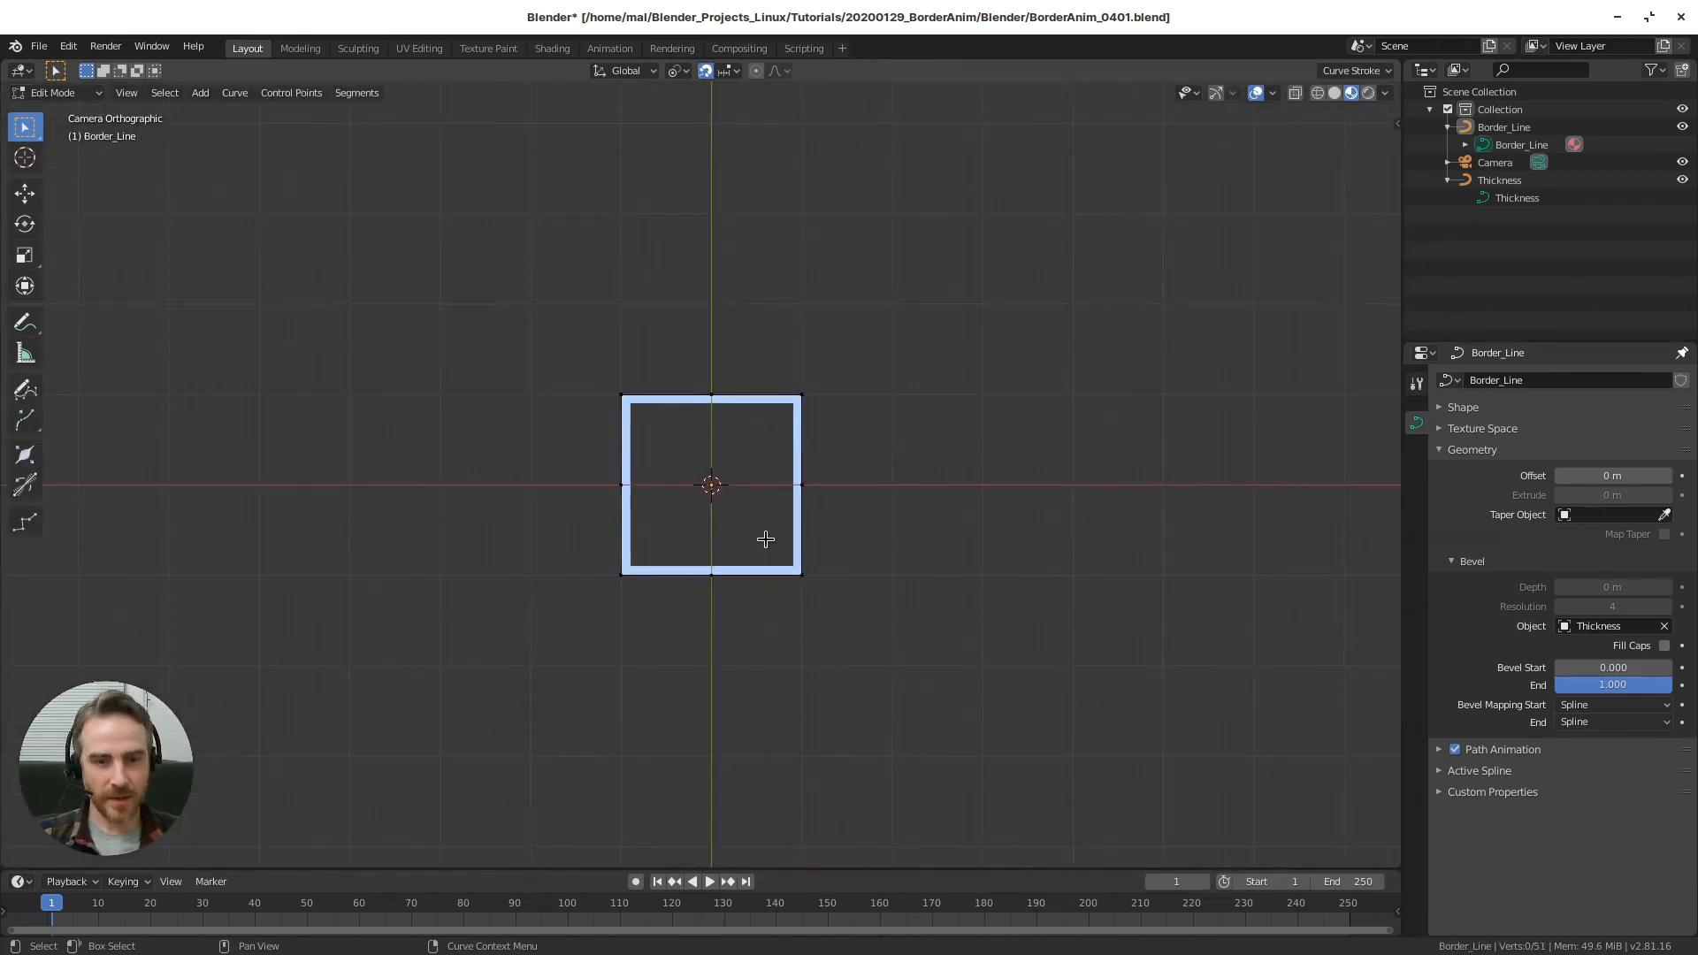
left_click_drag(756, 334, 842, 580)
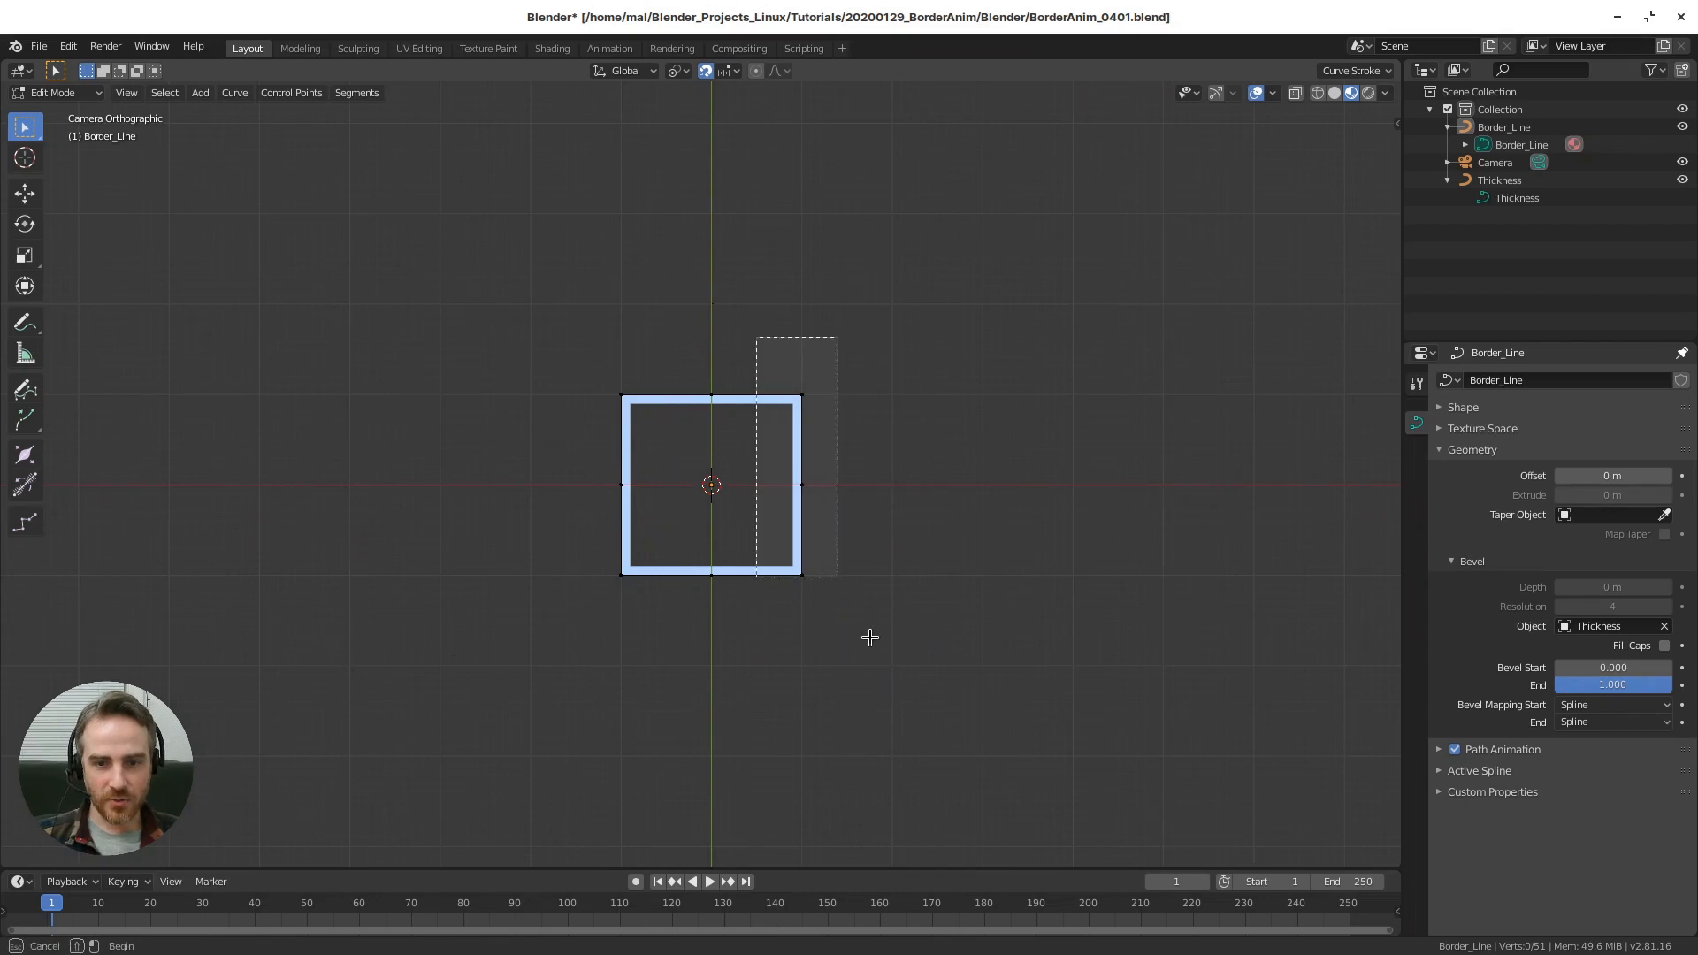
key("g")
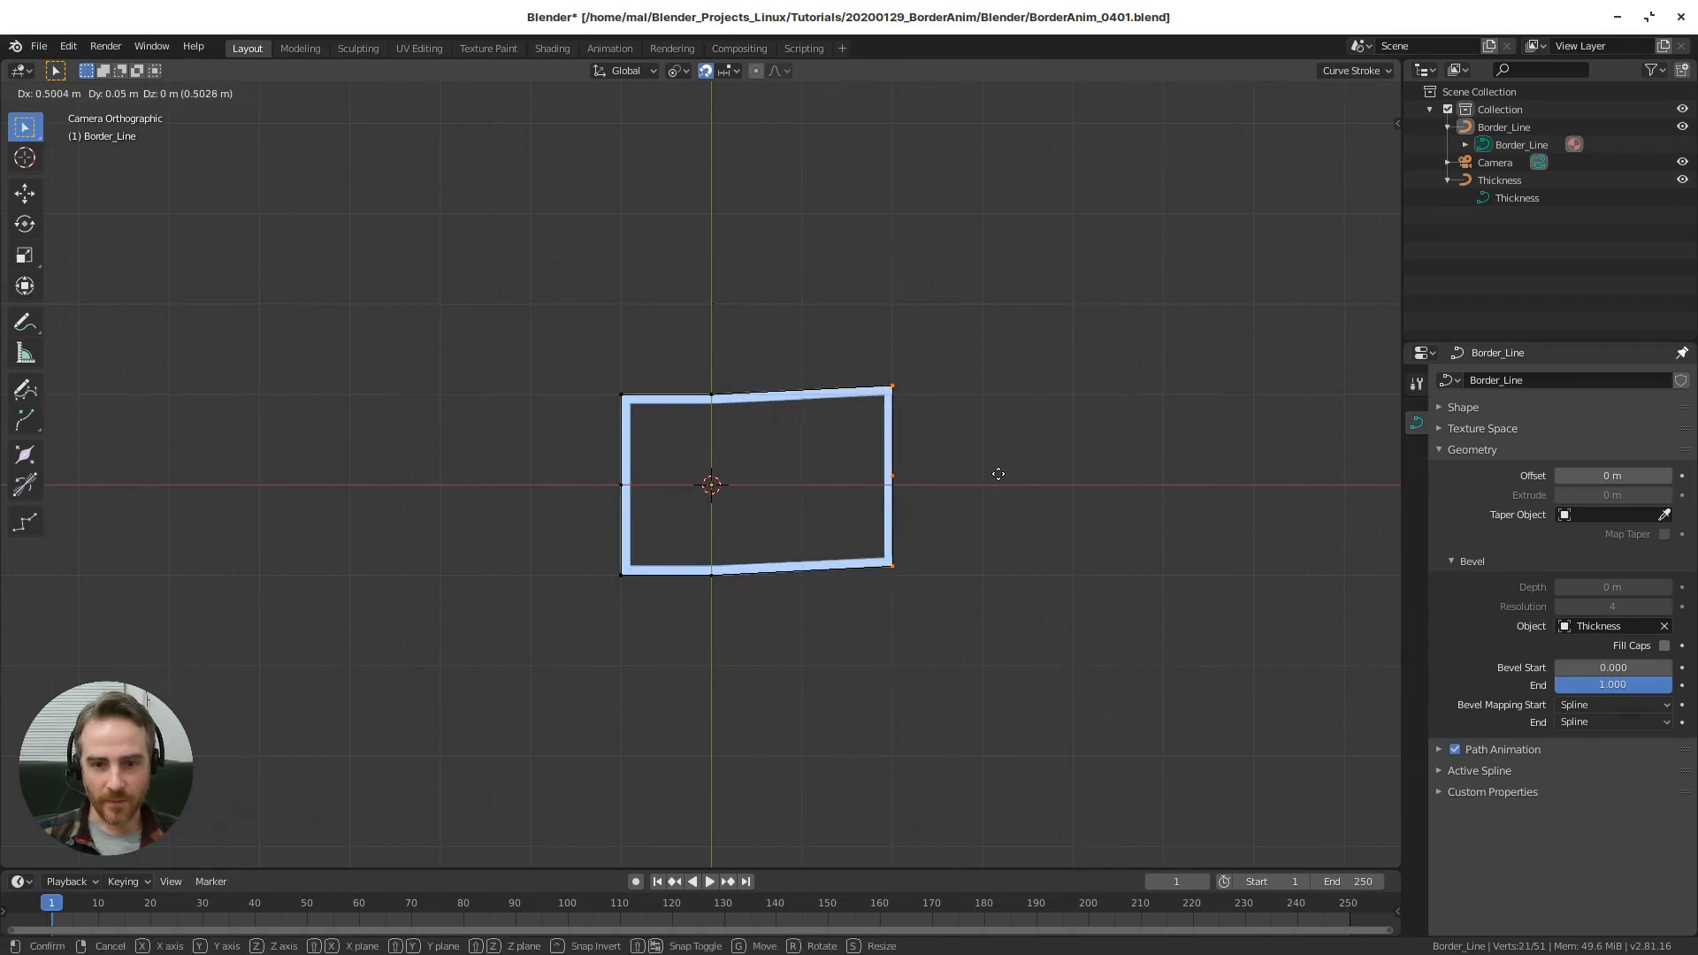
key("x")
left_click(997, 478)
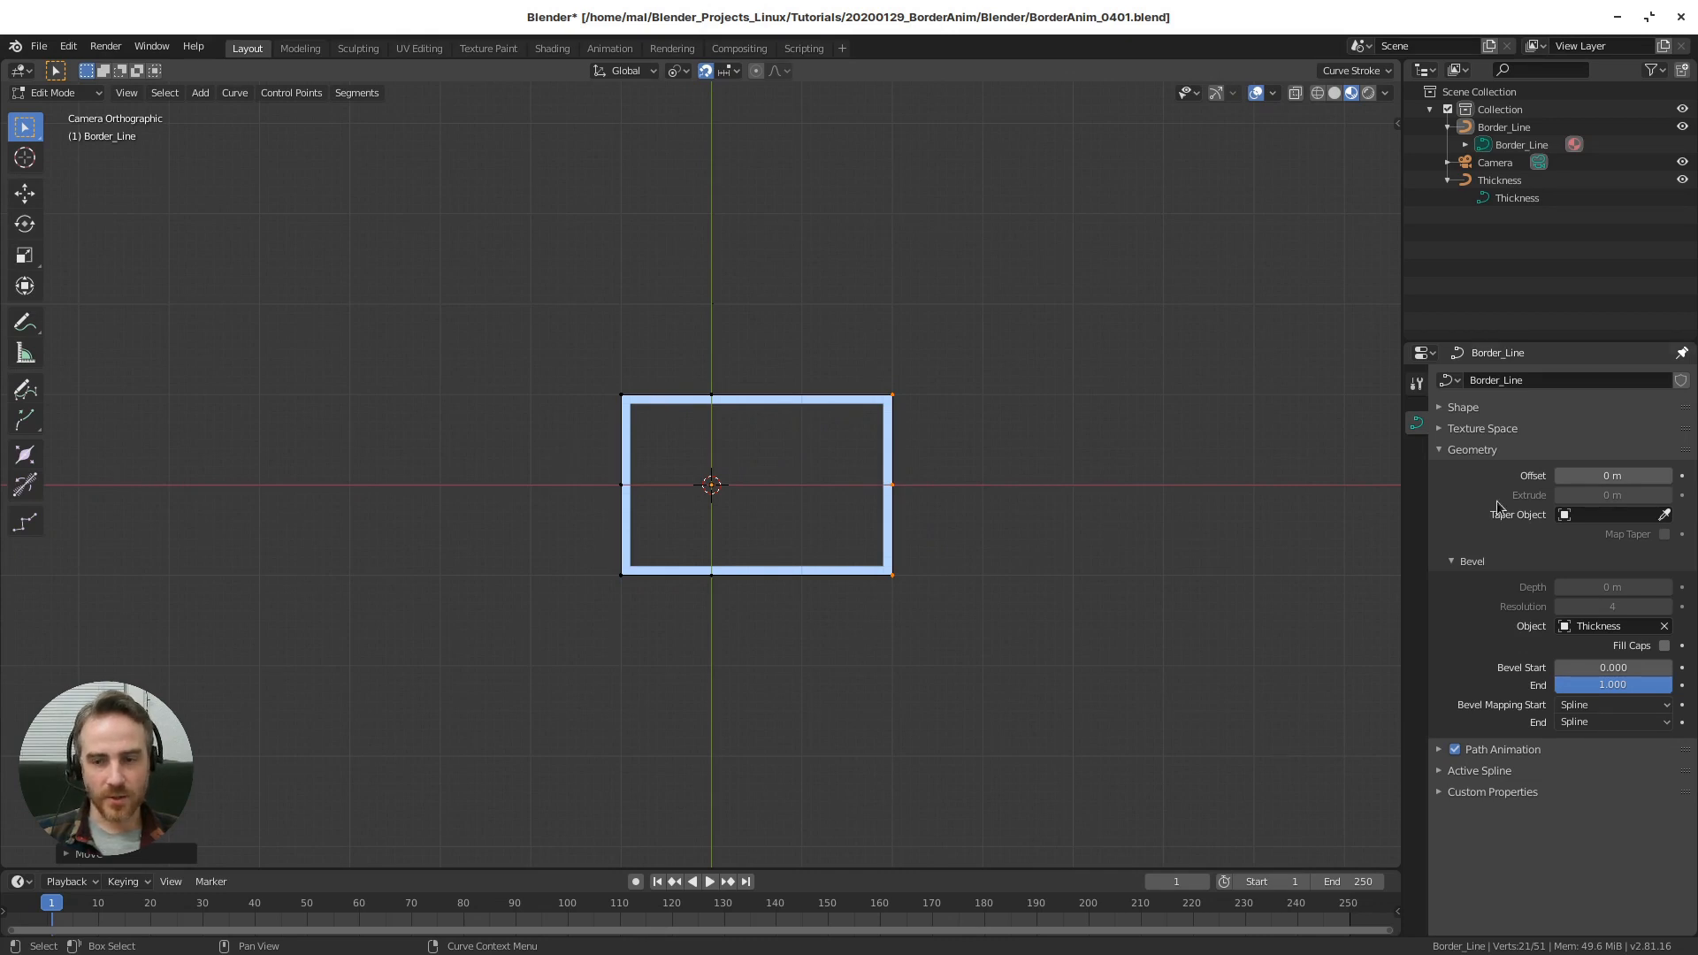
left_click_drag(1632, 678, 1672, 679)
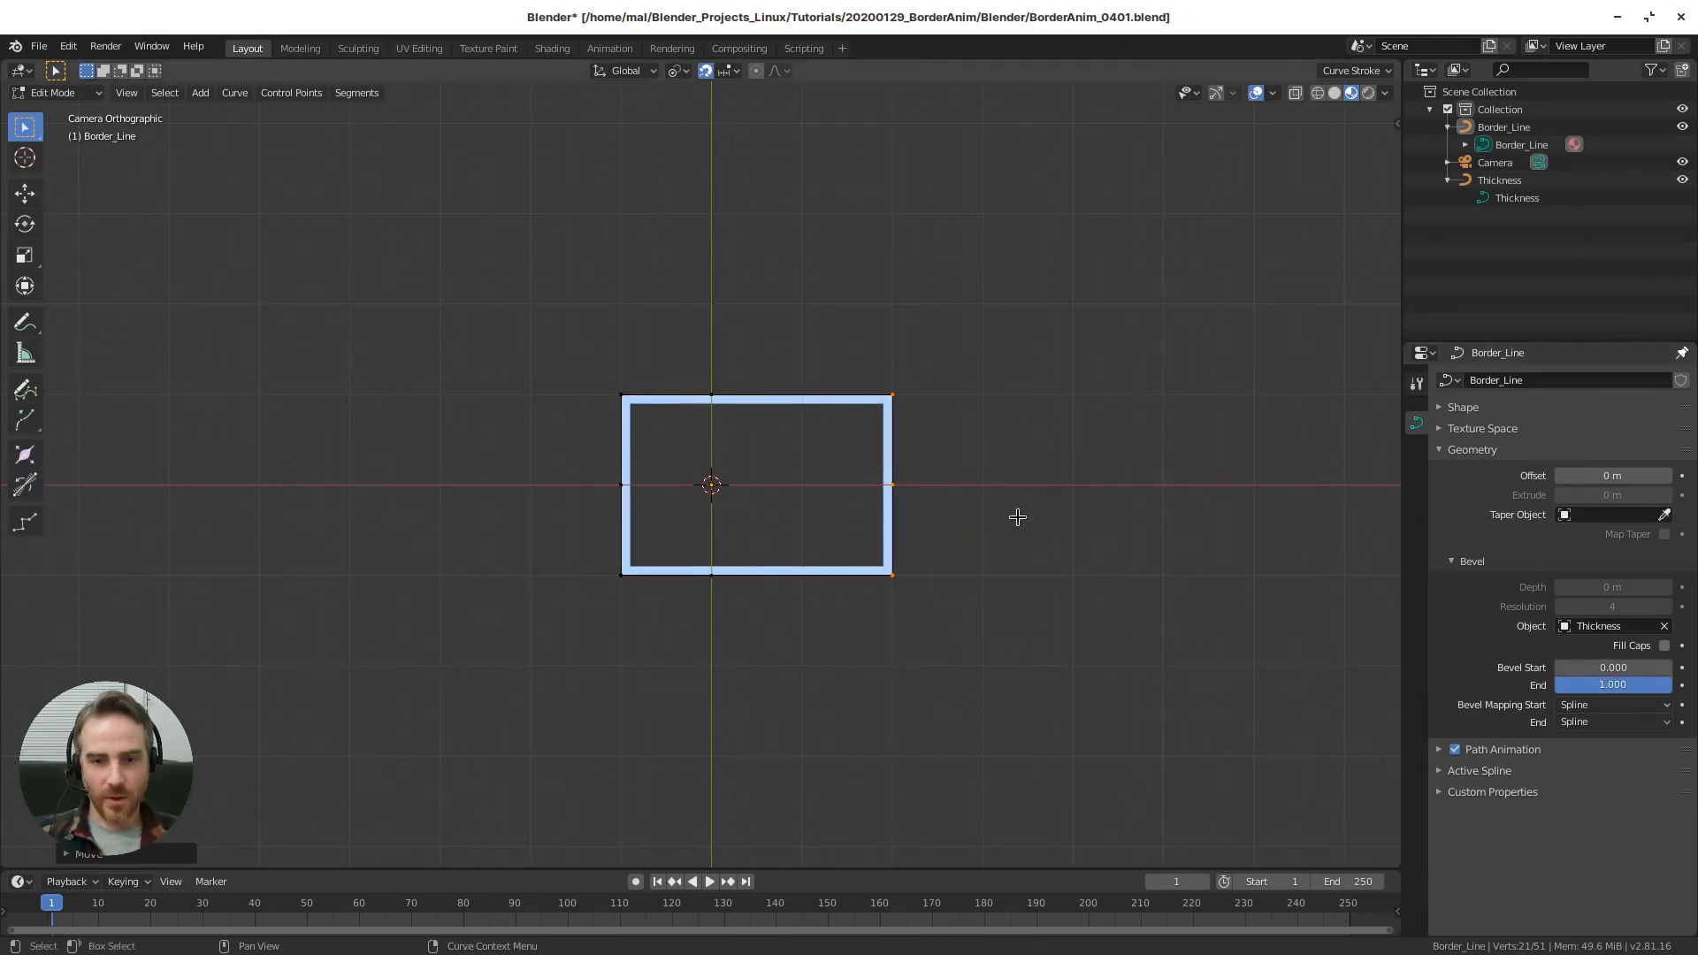
- Set the viewport overlay grid scale to 1
left_click(1273, 93)
left_click(1203, 197)
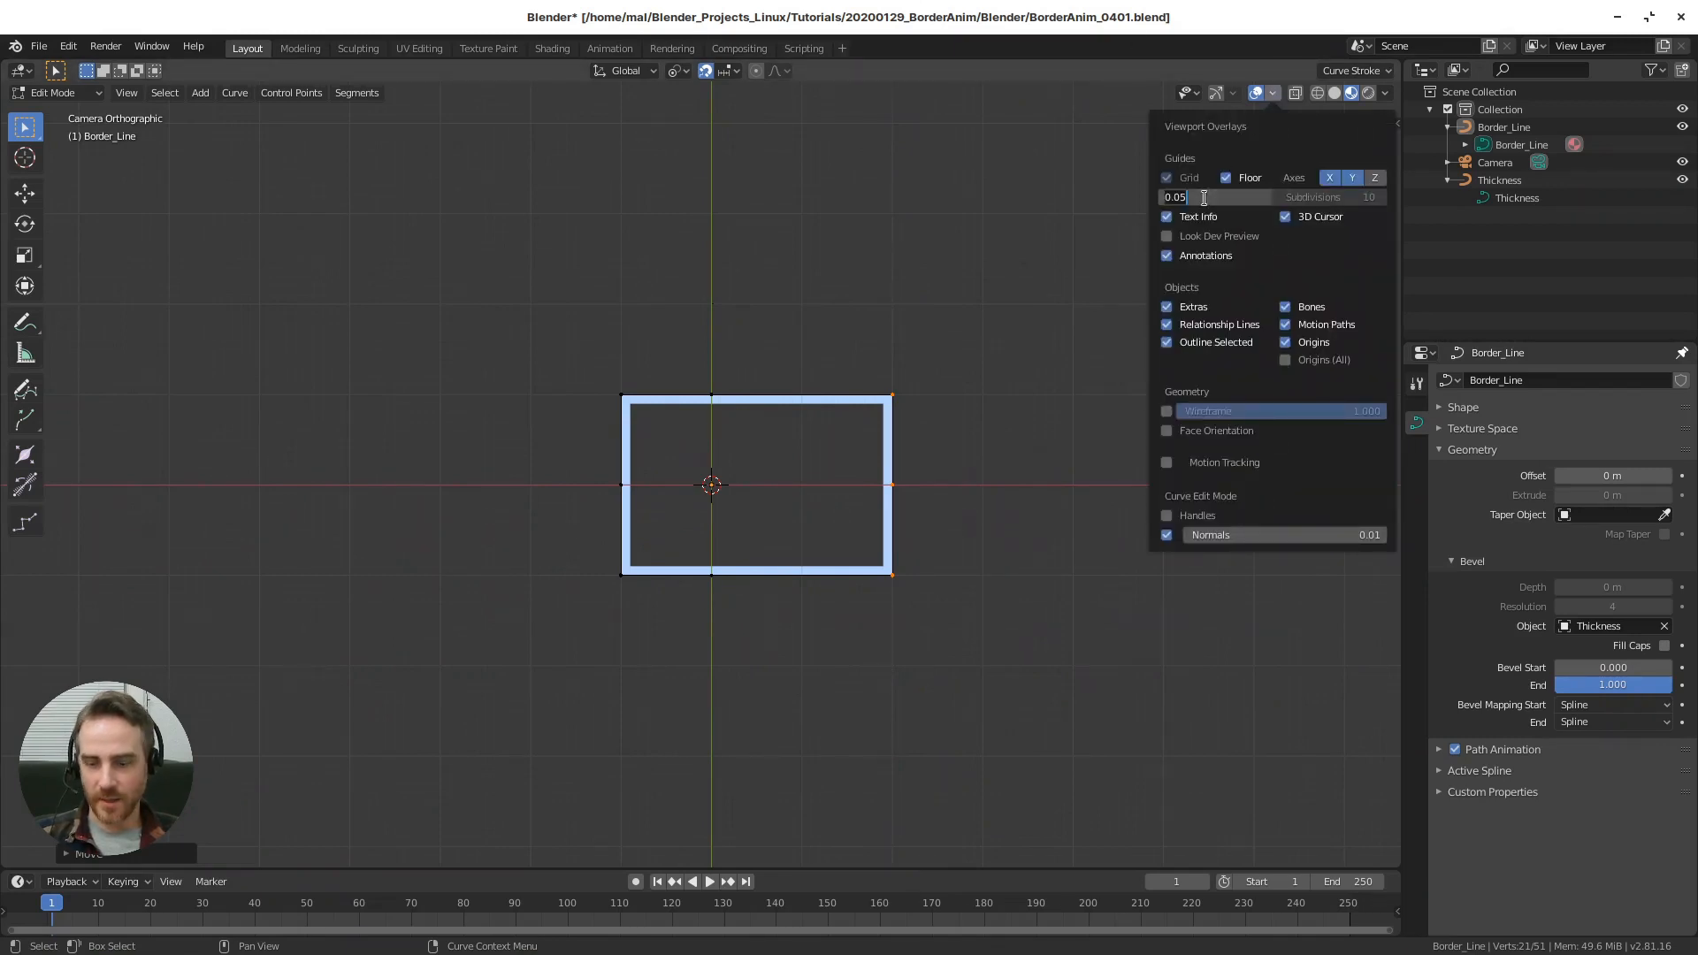
type("1")
key("Return")
- Move the border's right-hand points further outward to about 5 m from the centre
scroll(742, 519, "down", 6)
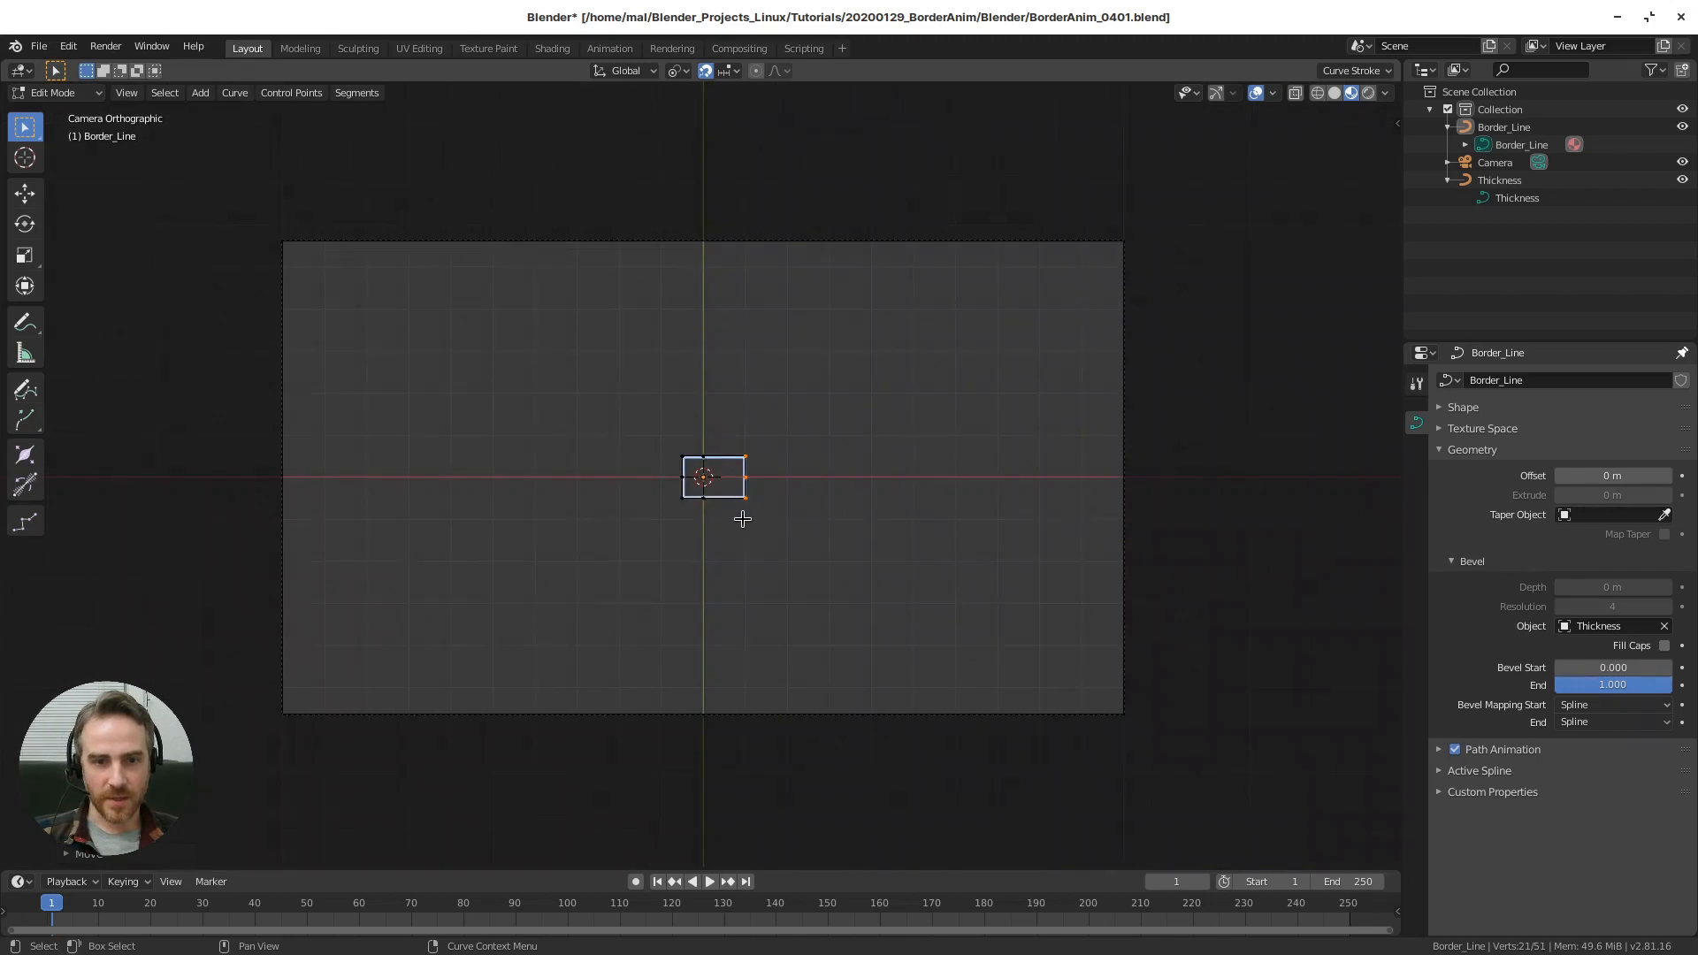
scroll(746, 518, "down", 1)
key("g")
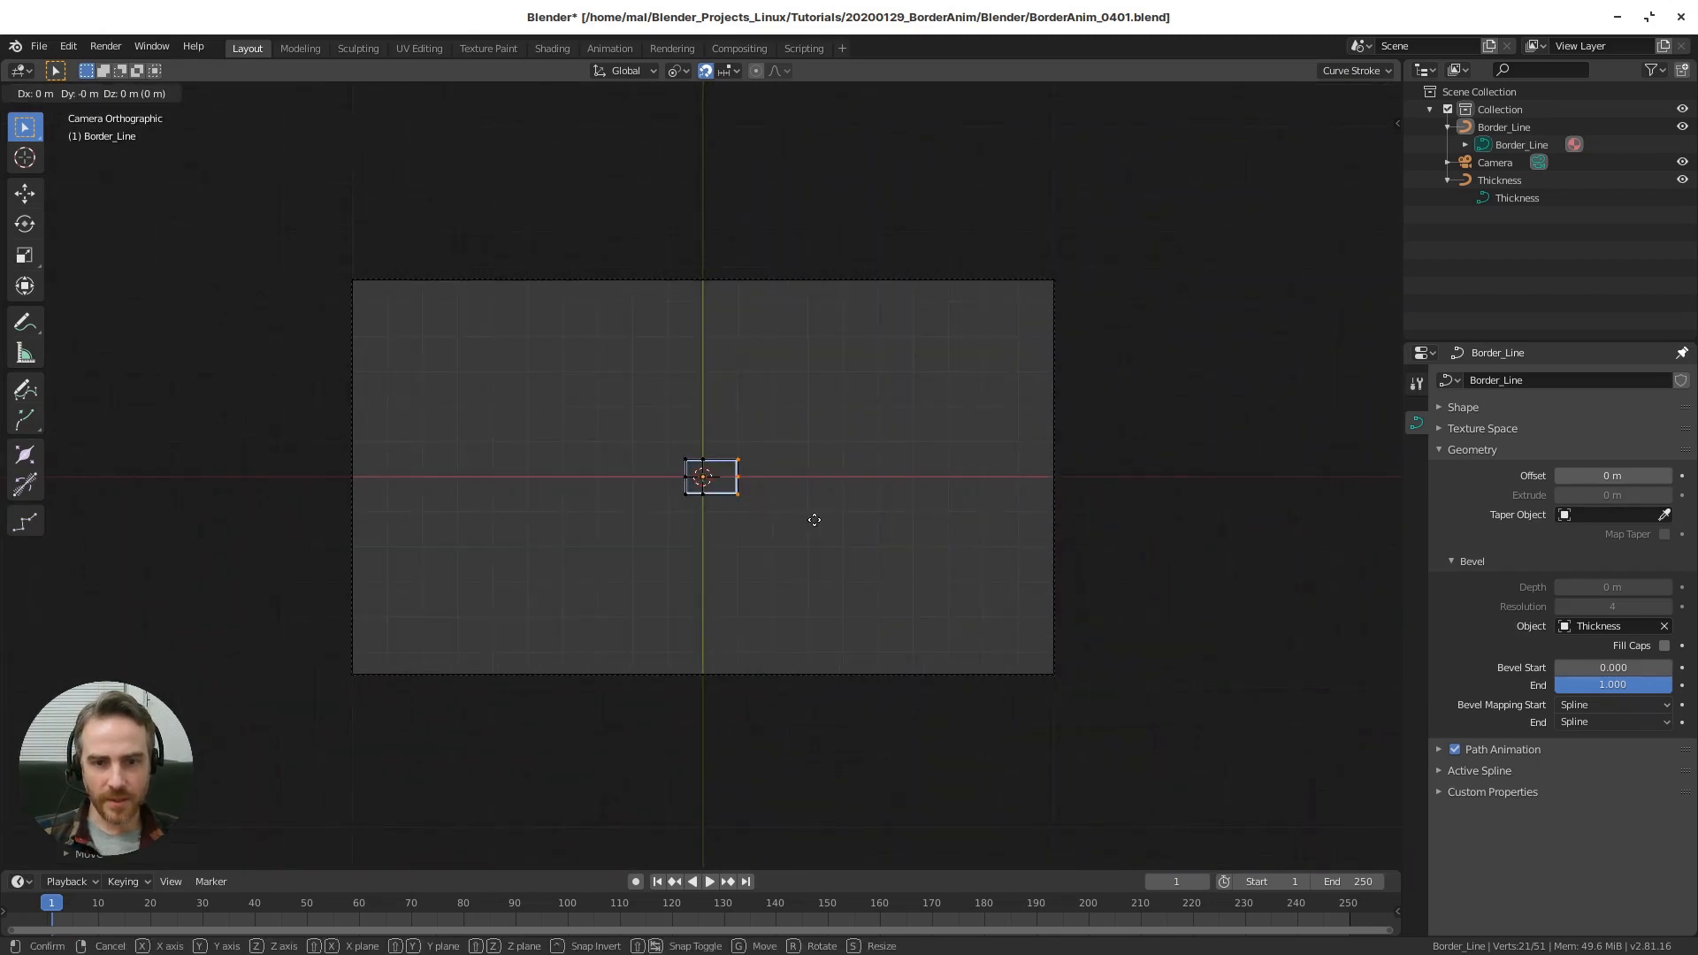
left_click(883, 512)
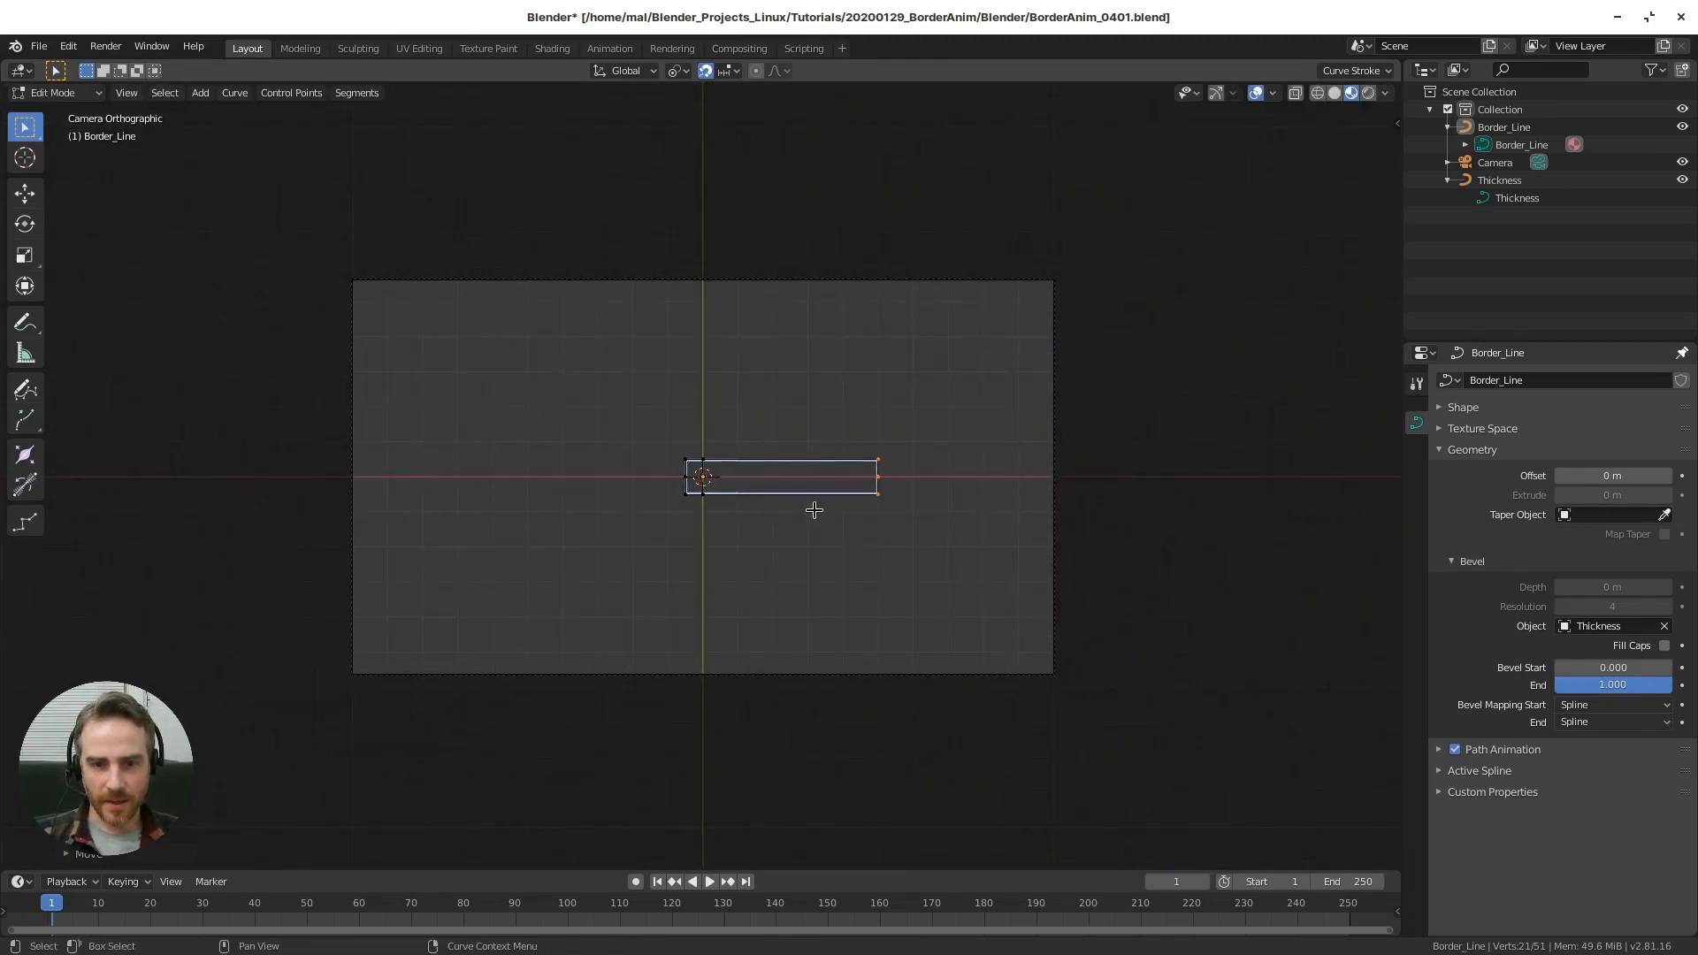
- Move the border's left-hand points outward to about 5 m from the centre, matching the opposite side
scroll(715, 513, "up", 2)
scroll(717, 513, "up", 2)
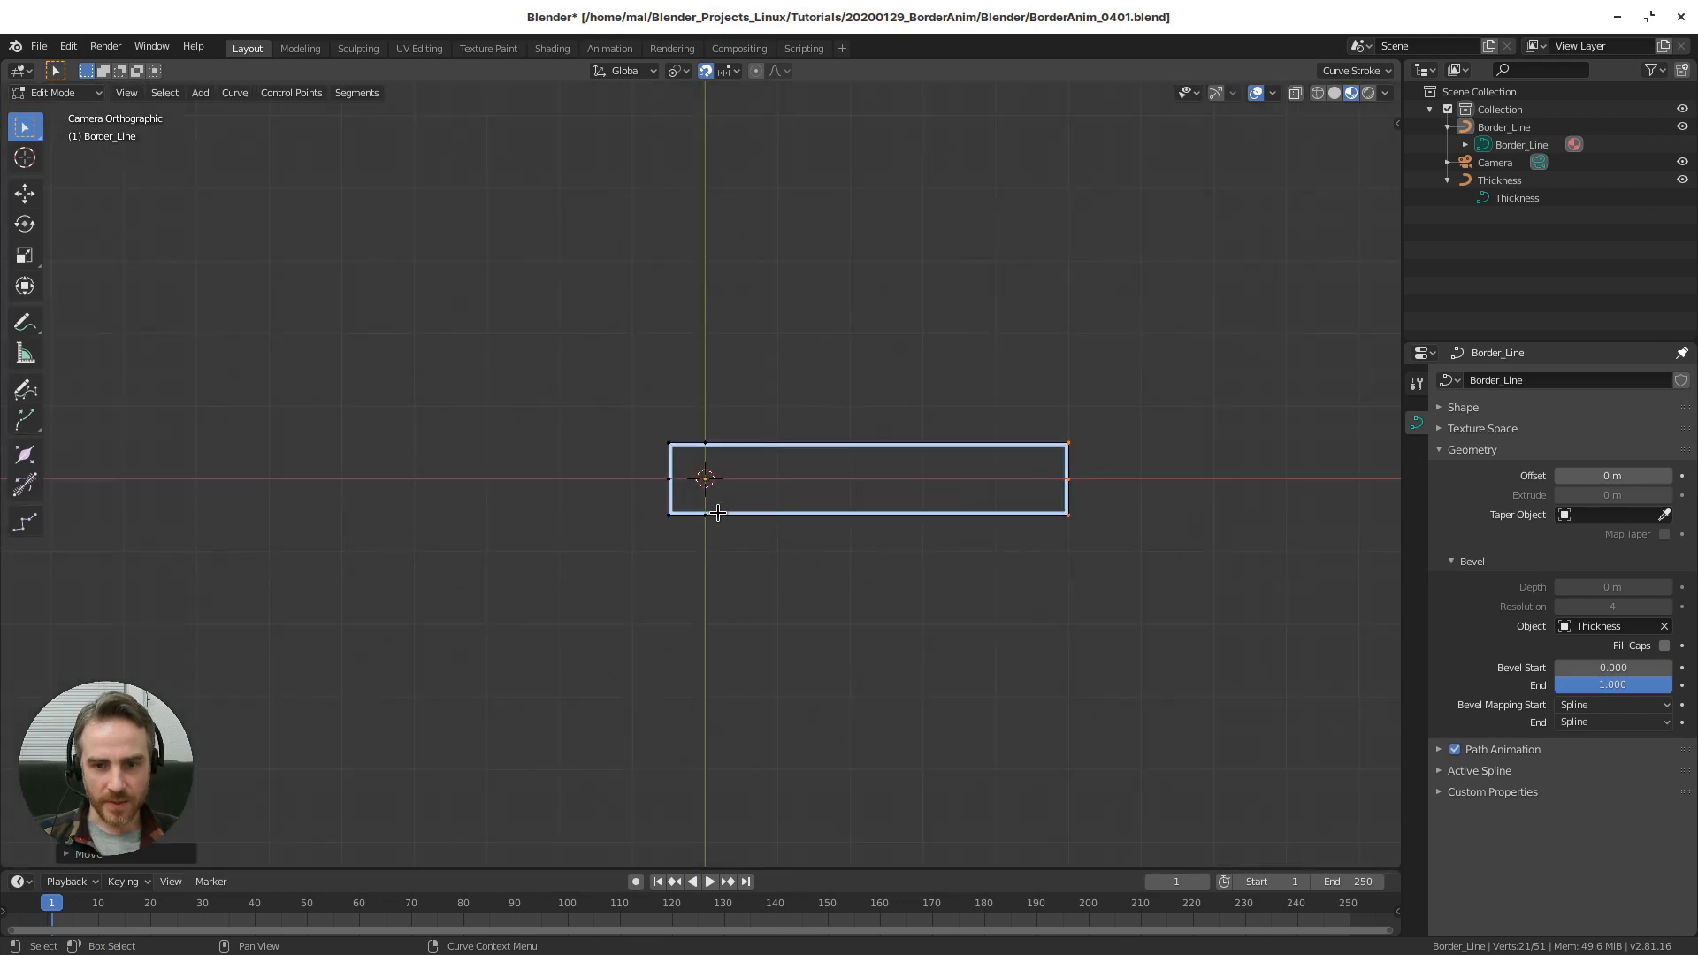
scroll(725, 493, "down", 2)
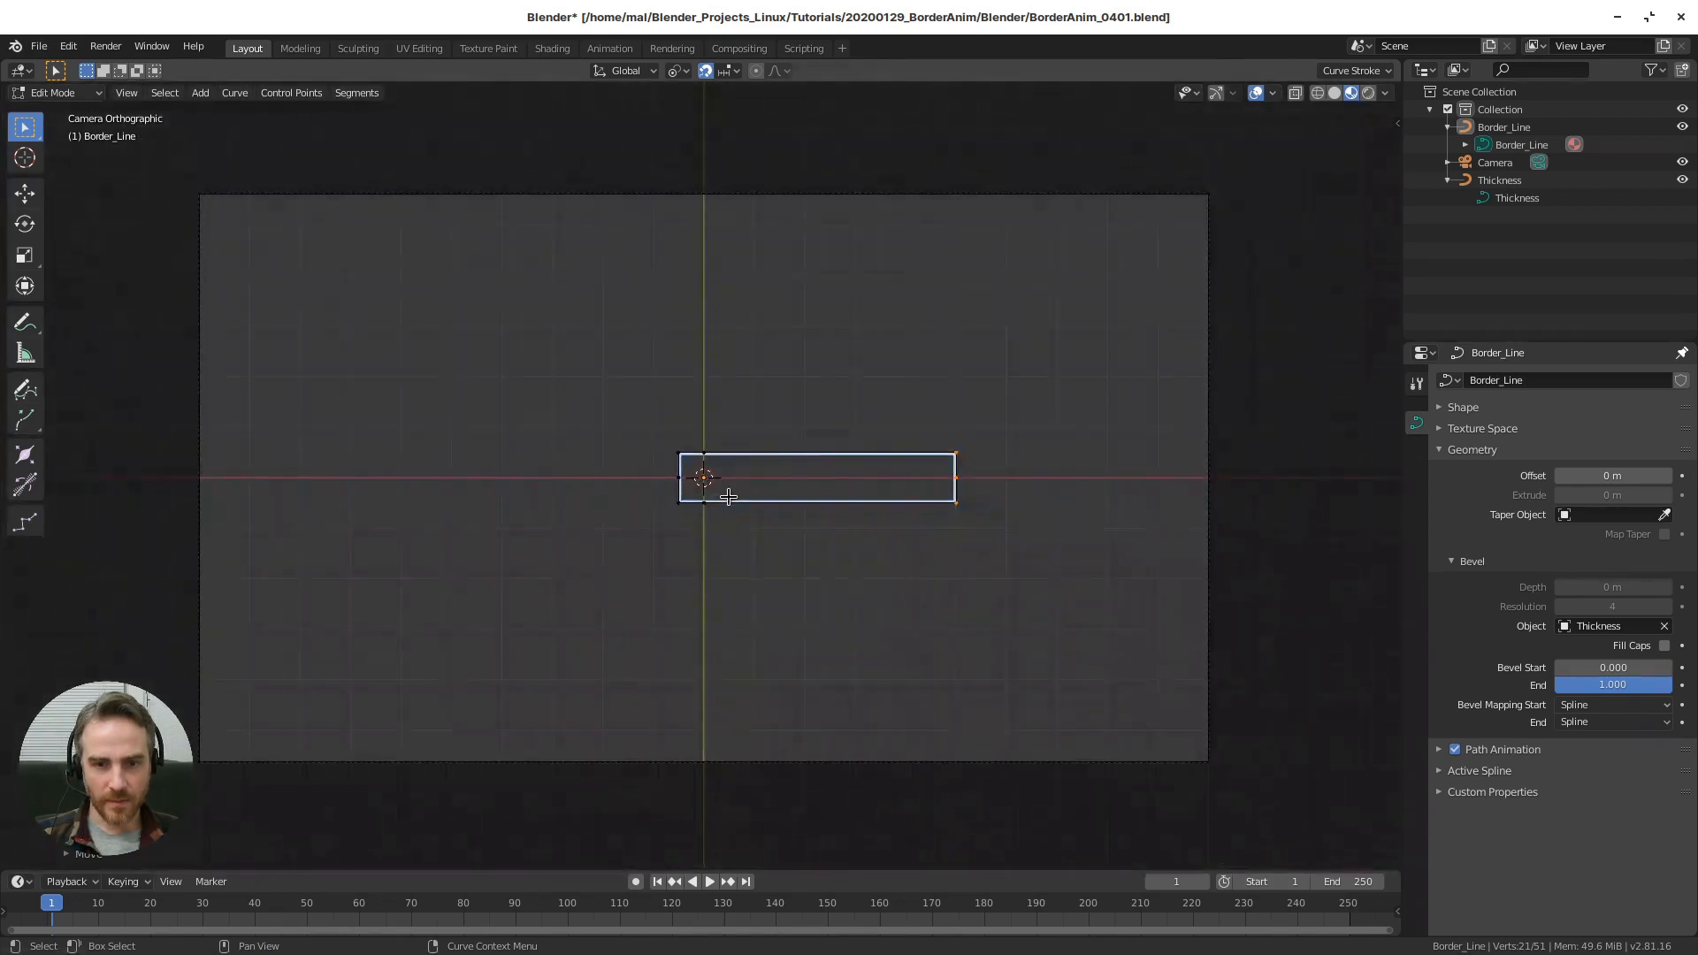
scroll(727, 497, "up", 1)
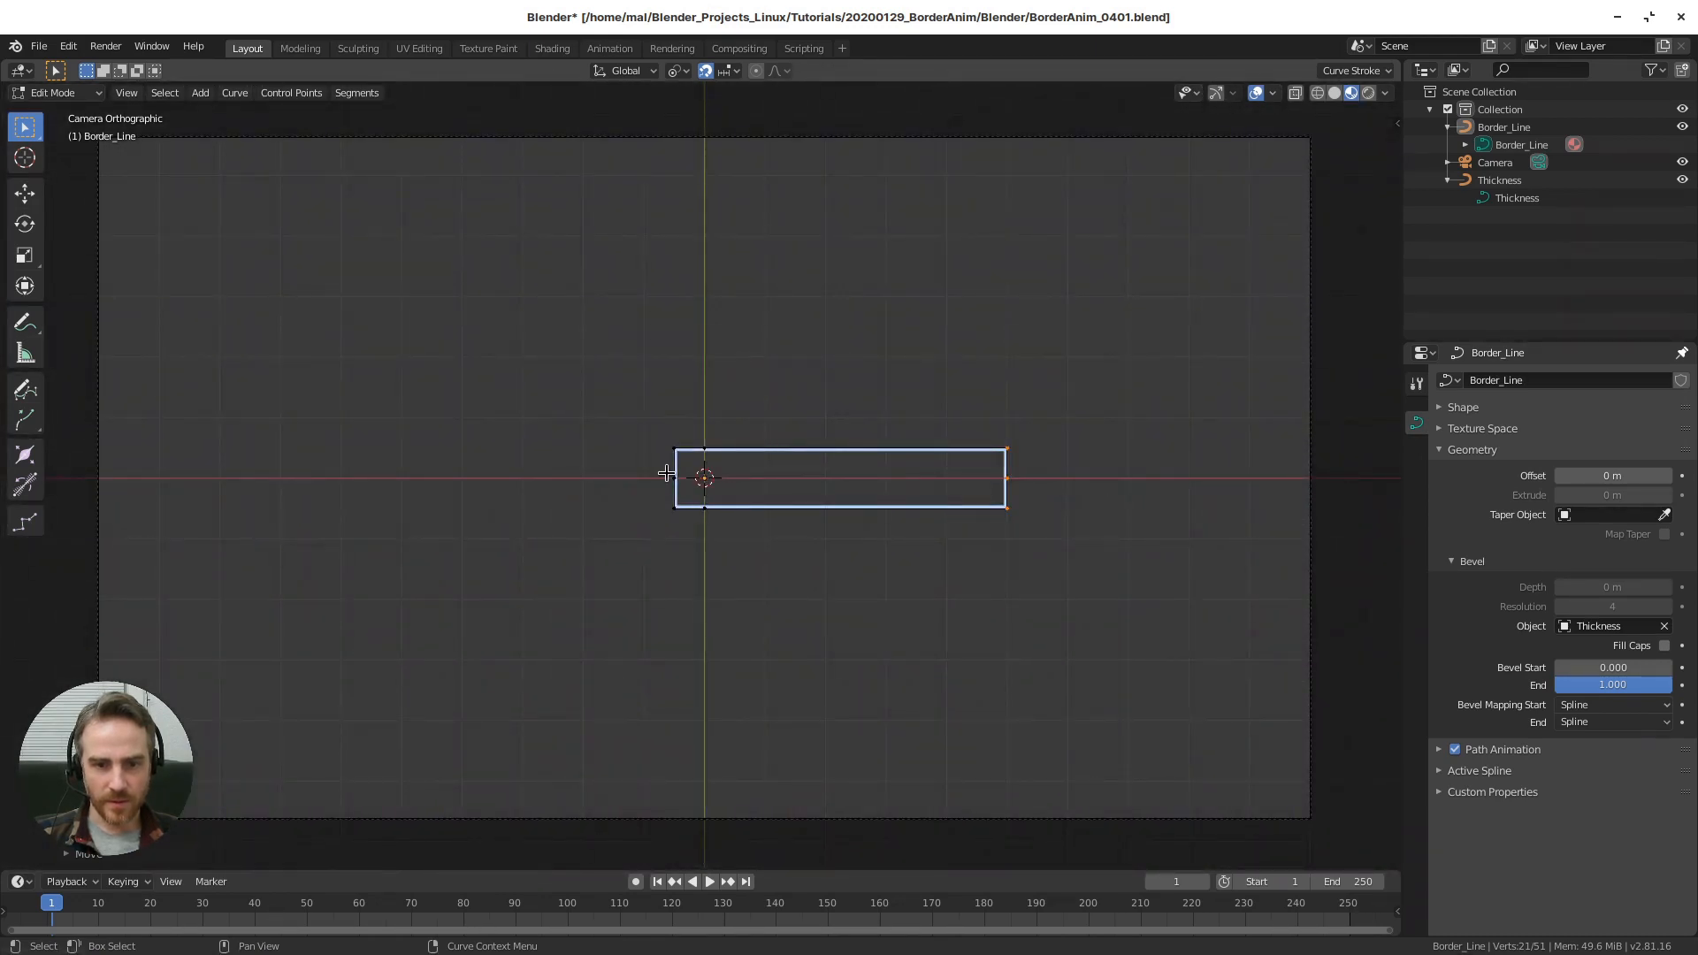
left_click_drag(630, 423, 682, 527)
key("g")
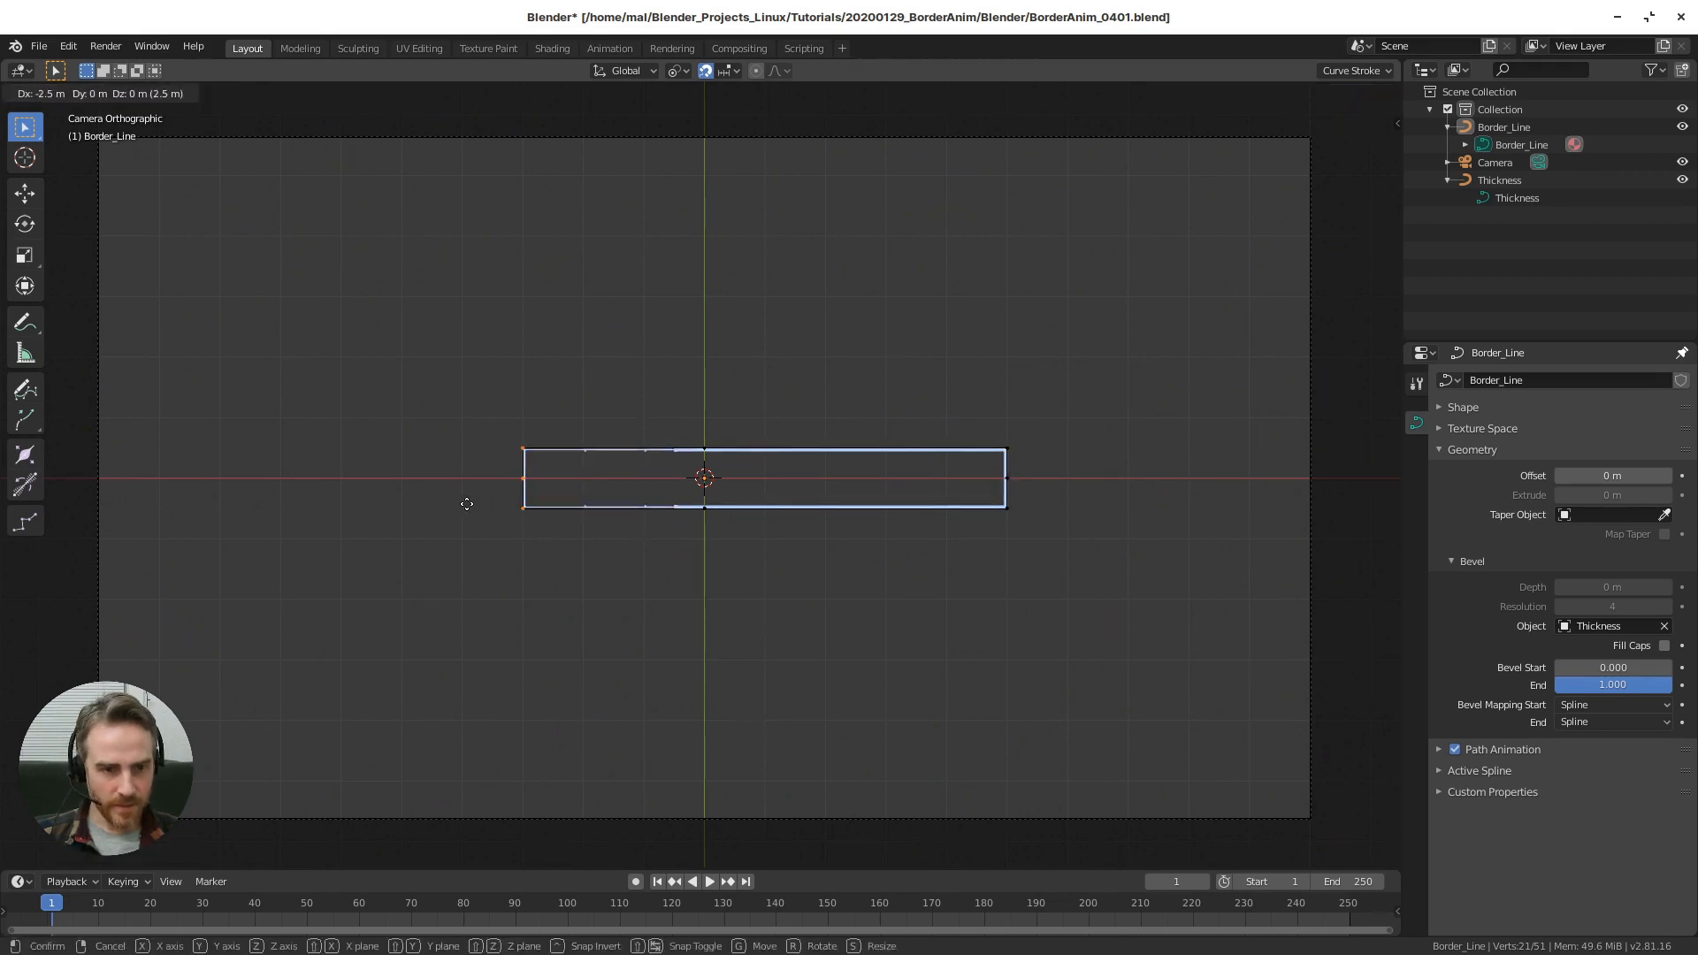
left_click(466, 527)
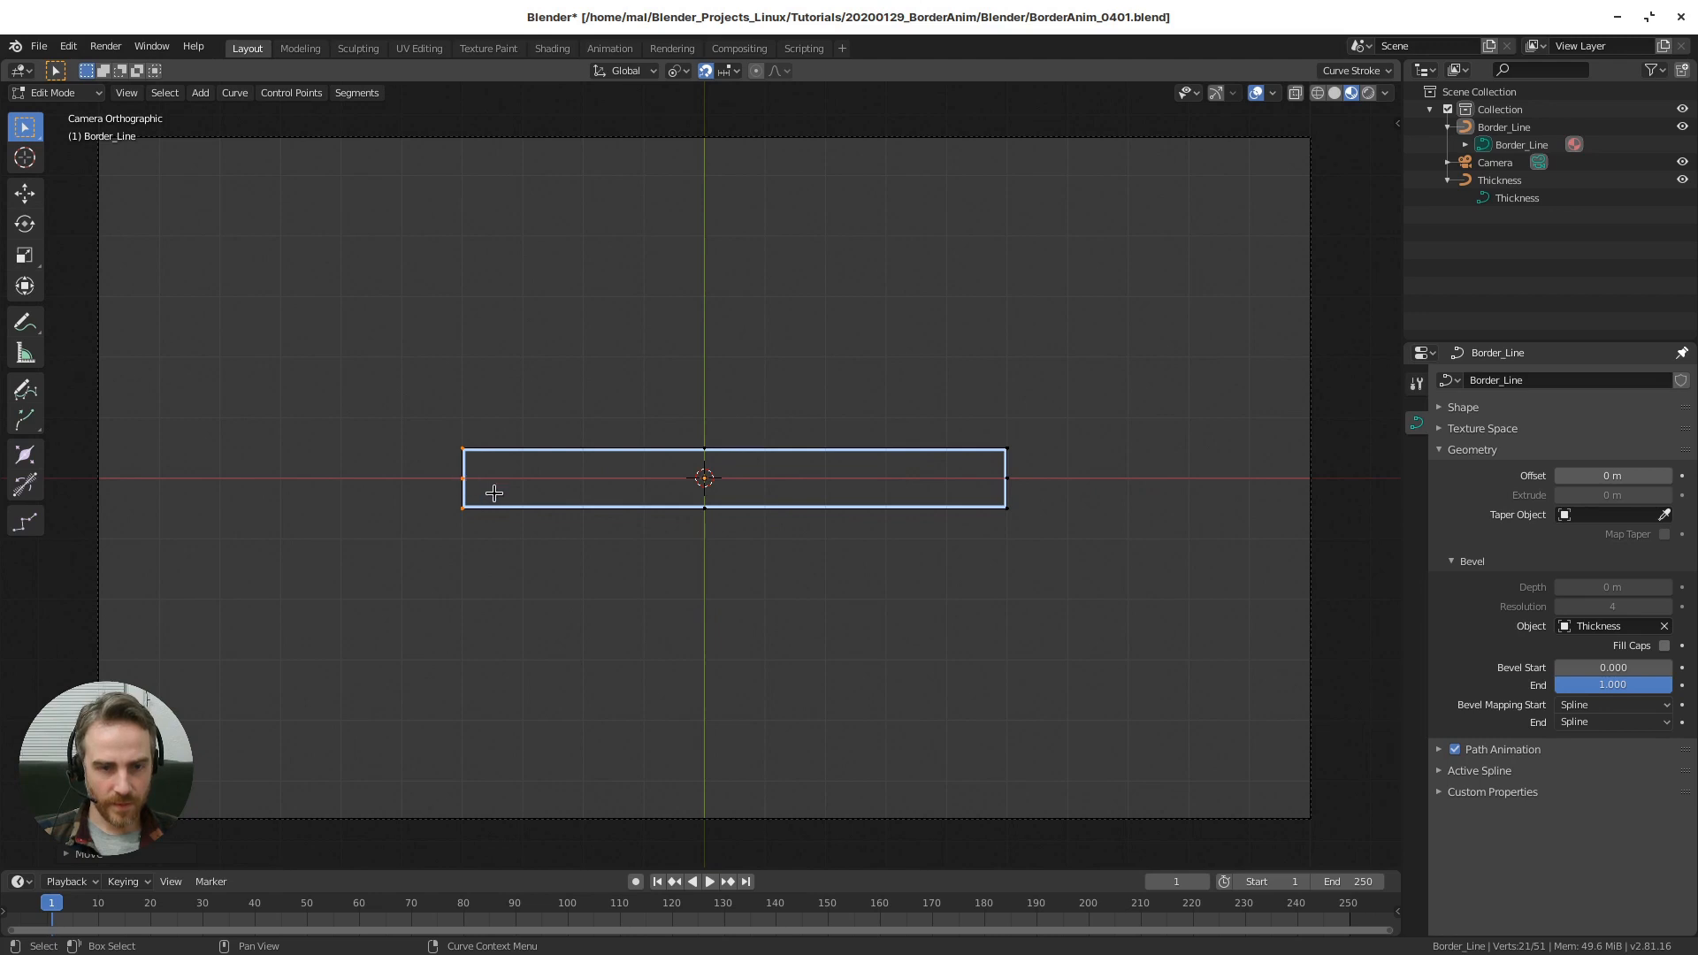
key("g")
left_click(433, 492)
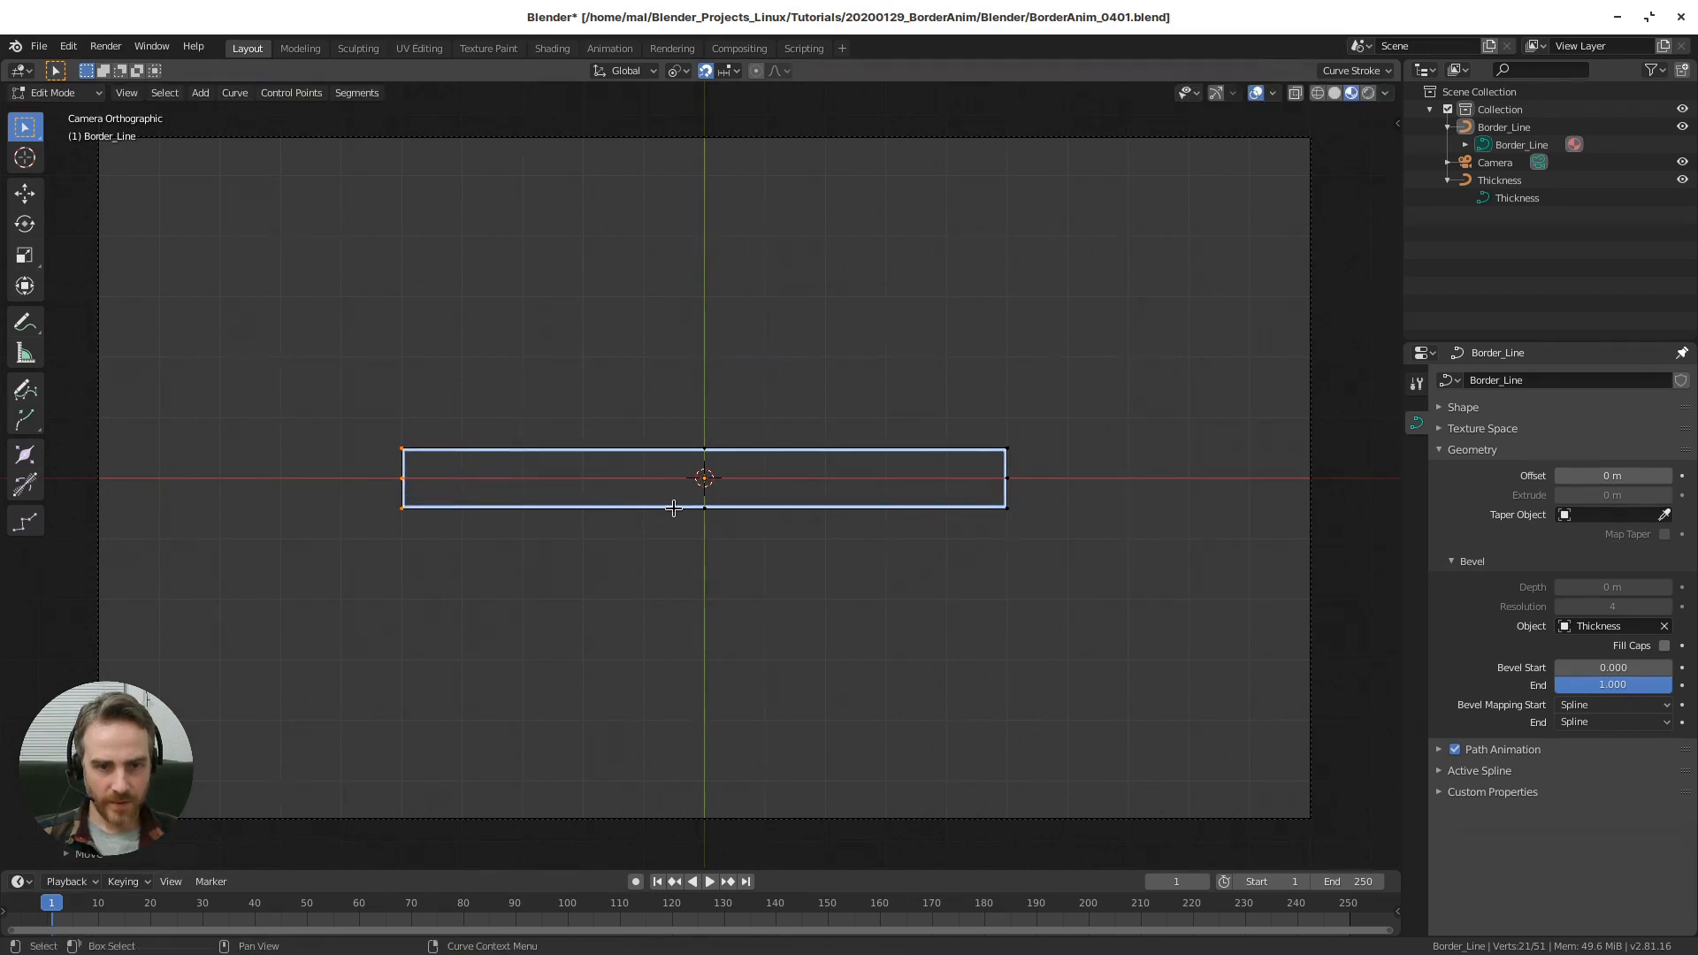
- Raise the border's top points to about 2 m above the centre and lower its bottom points along Y to about 2 m below it
left_click_drag(365, 407, 1033, 456)
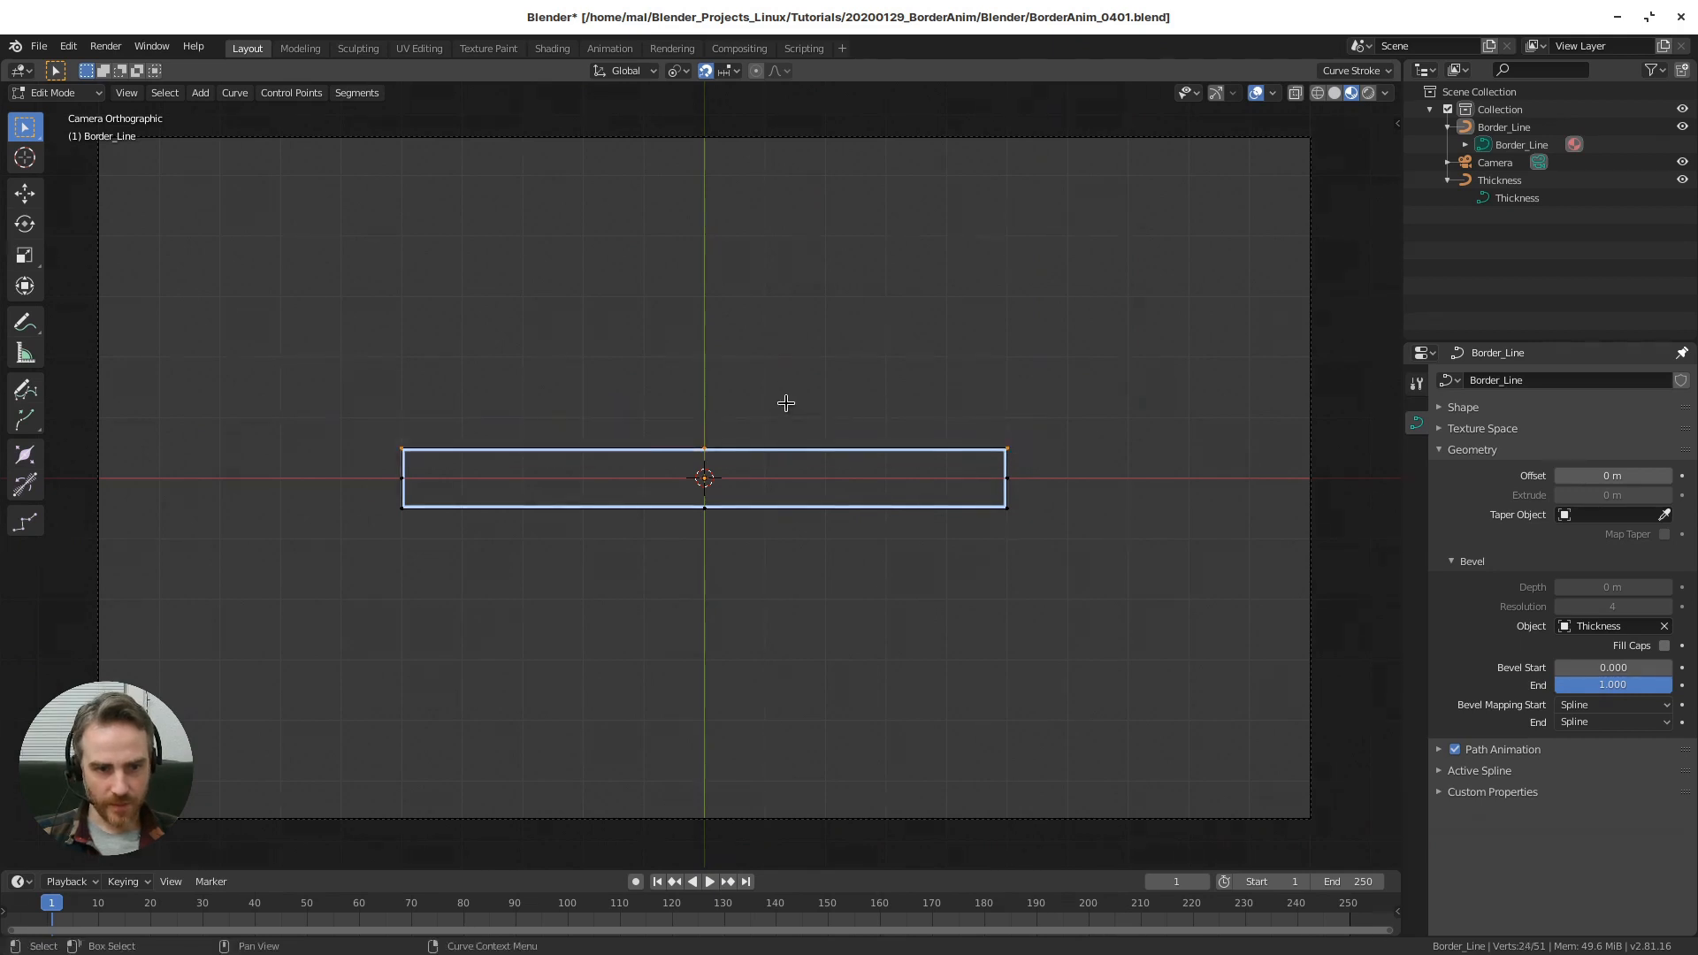
key("g")
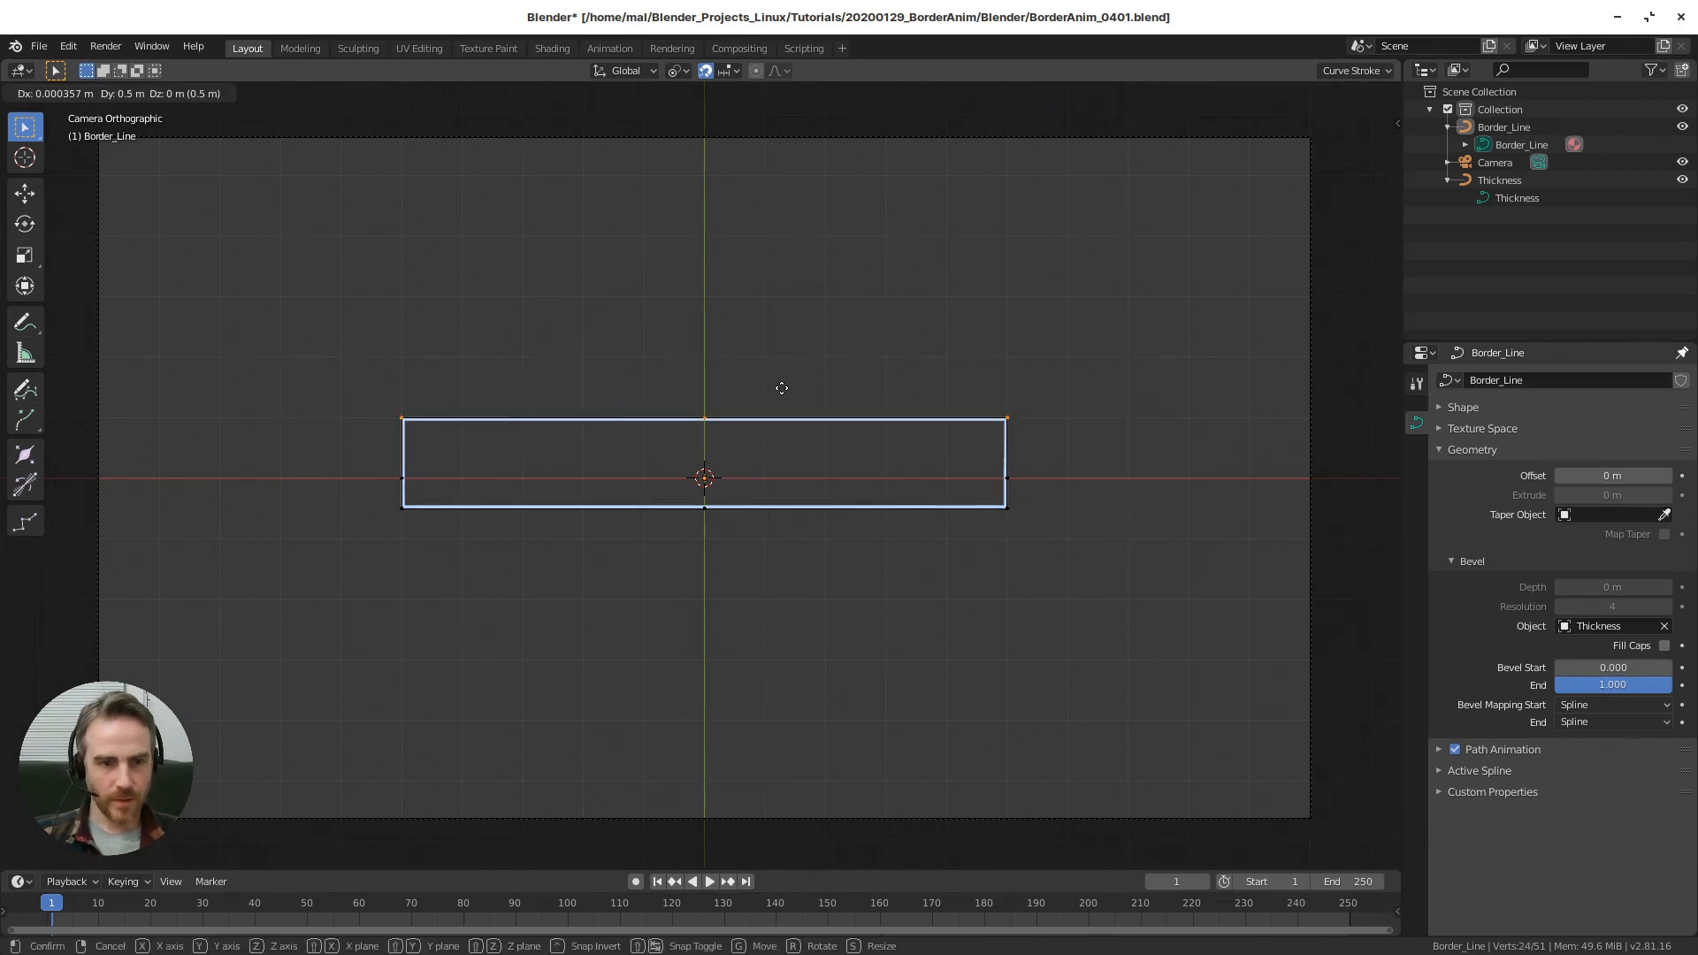
left_click(777, 315)
left_click_drag(381, 502, 1033, 595)
key("g")
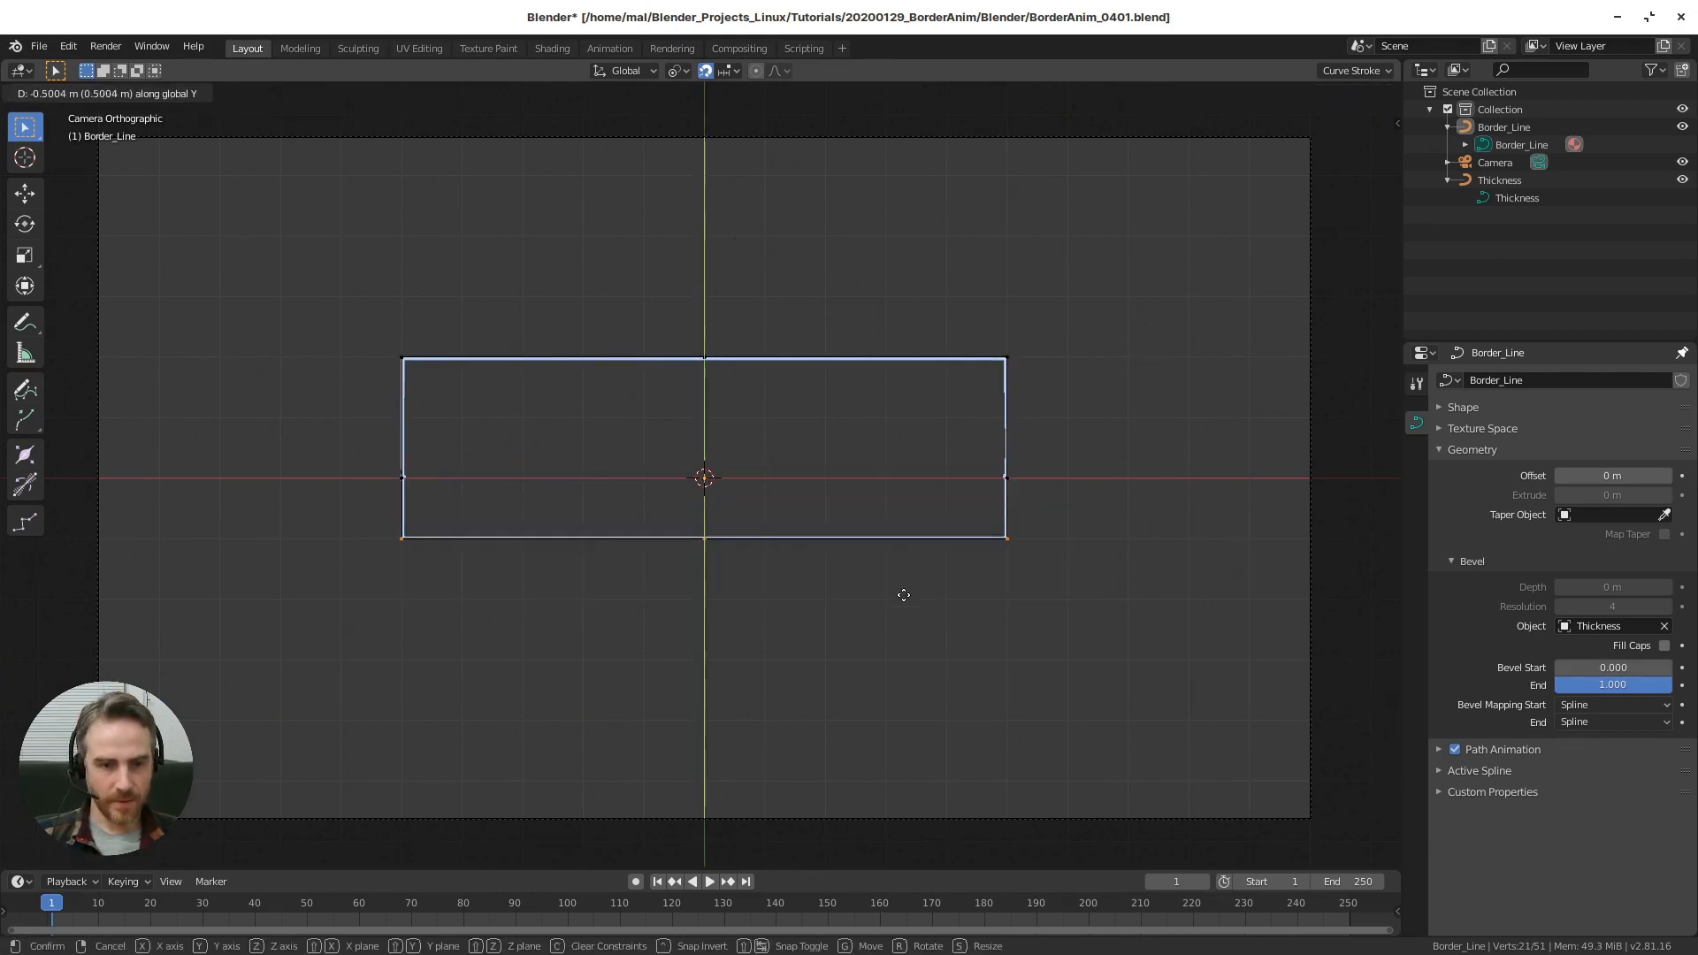
key("y")
left_click(889, 643)
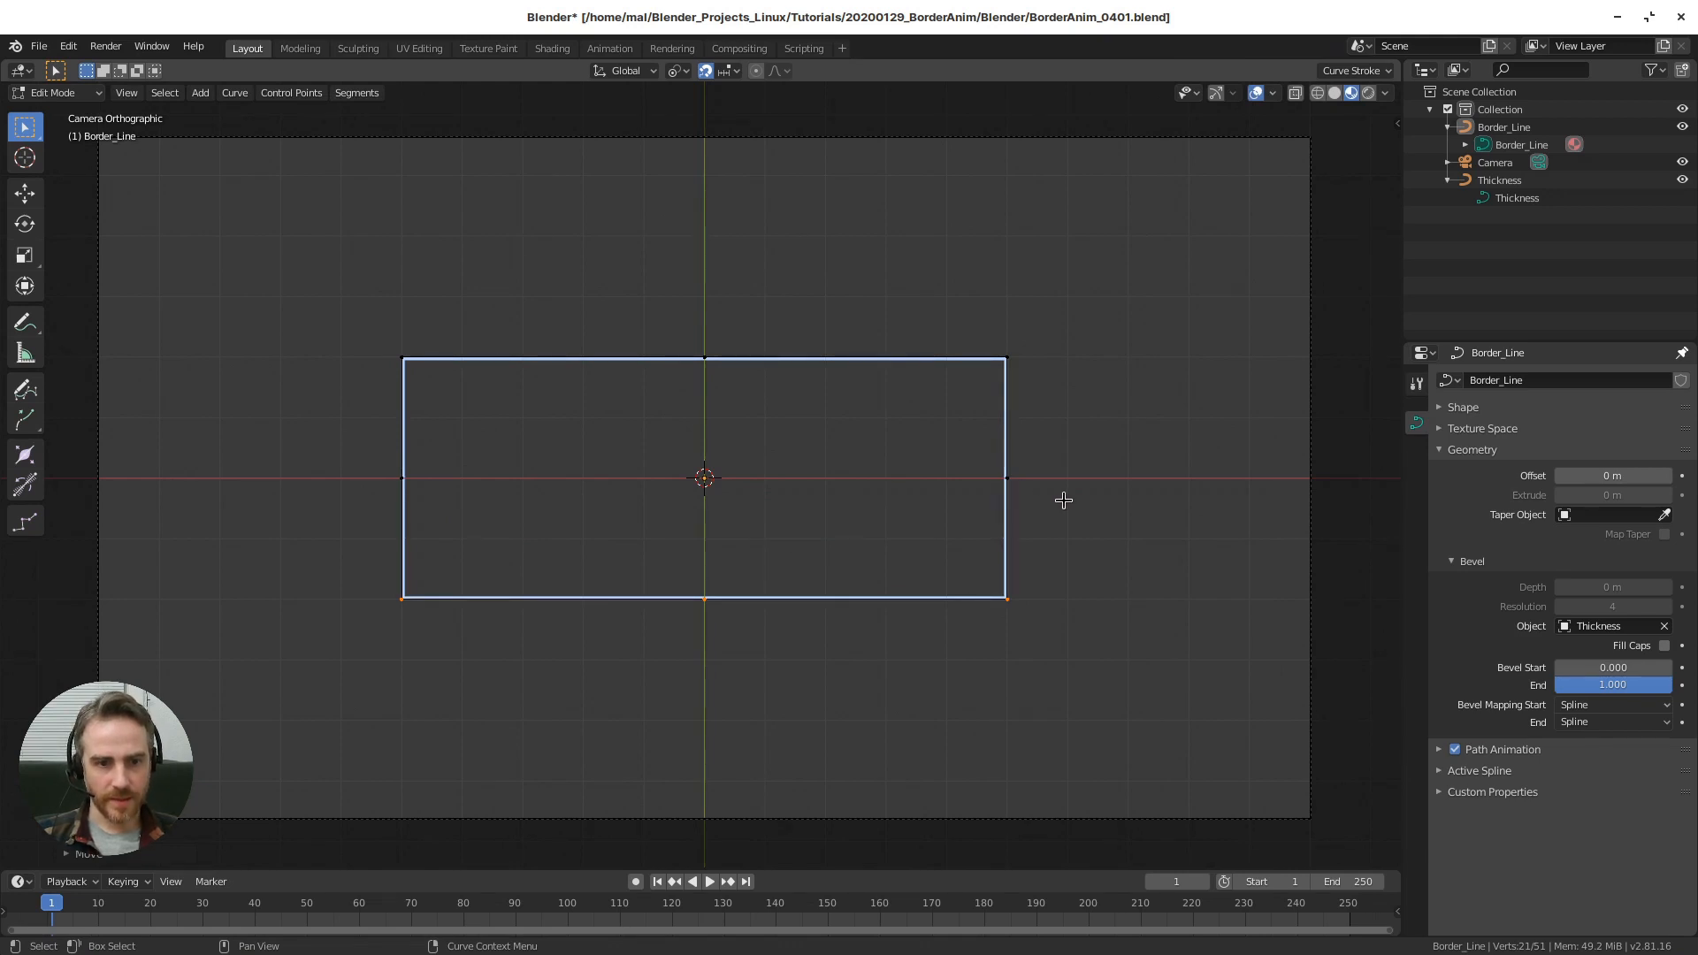
- Move the border's right-hand and left-hand points inward by about 1 m each, making the rectangle 8 m wide
left_click_drag(968, 320, 1059, 630)
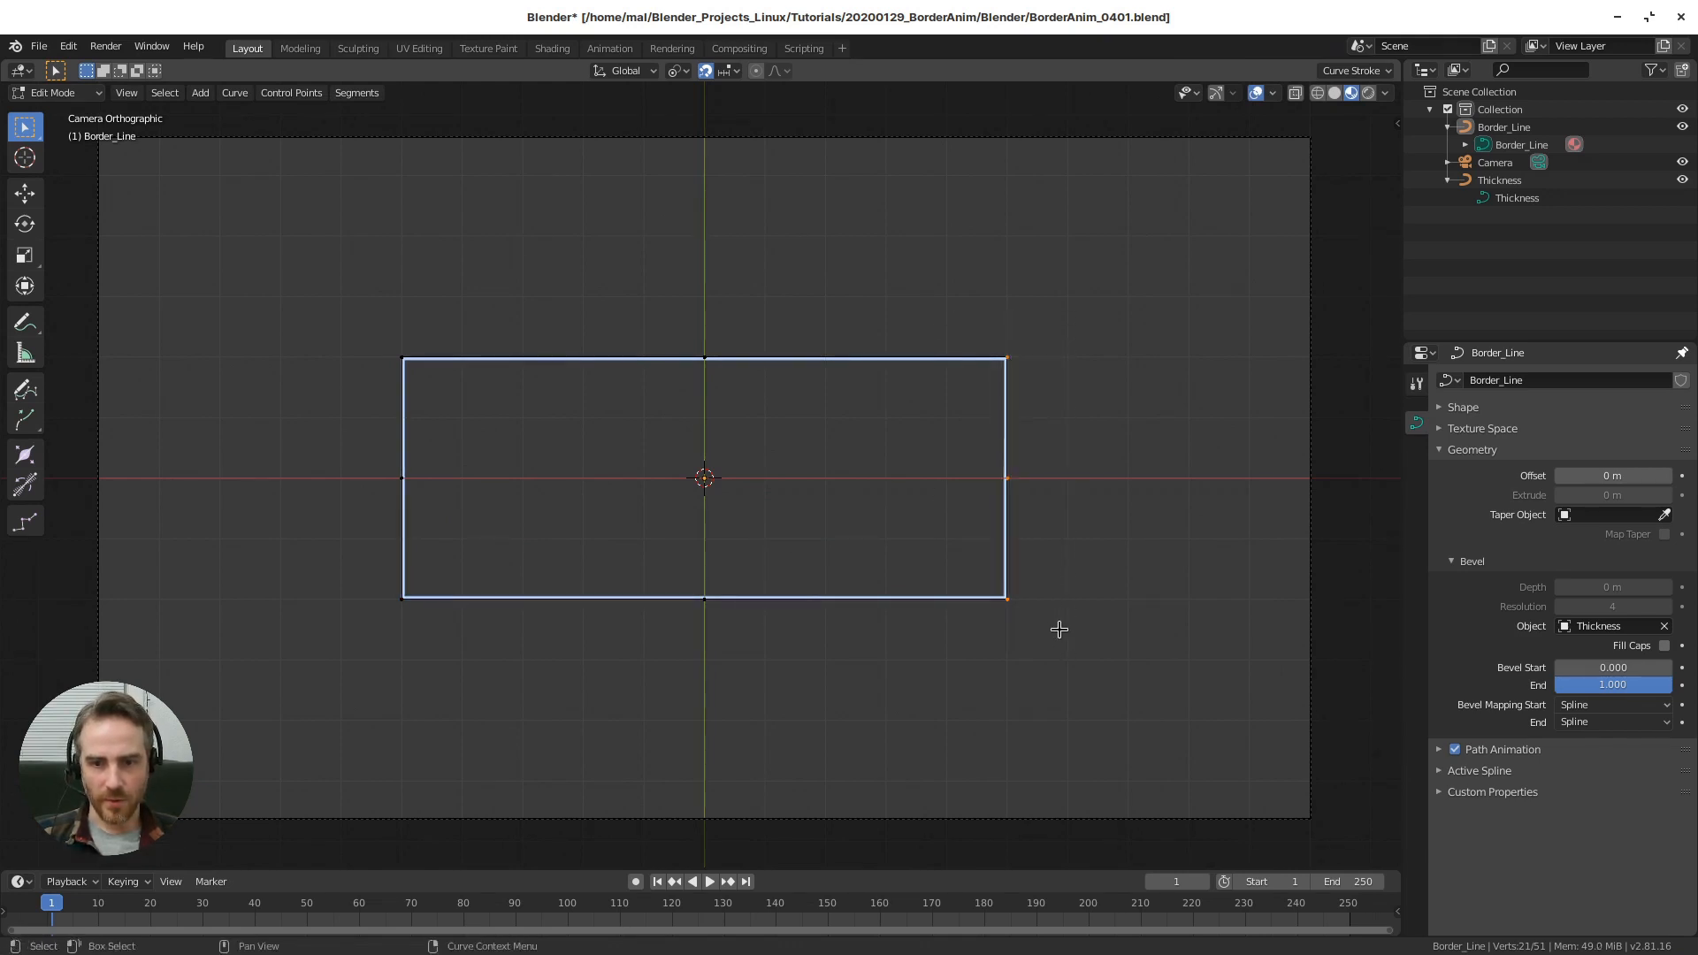
key("g")
key("x")
left_click(1016, 619)
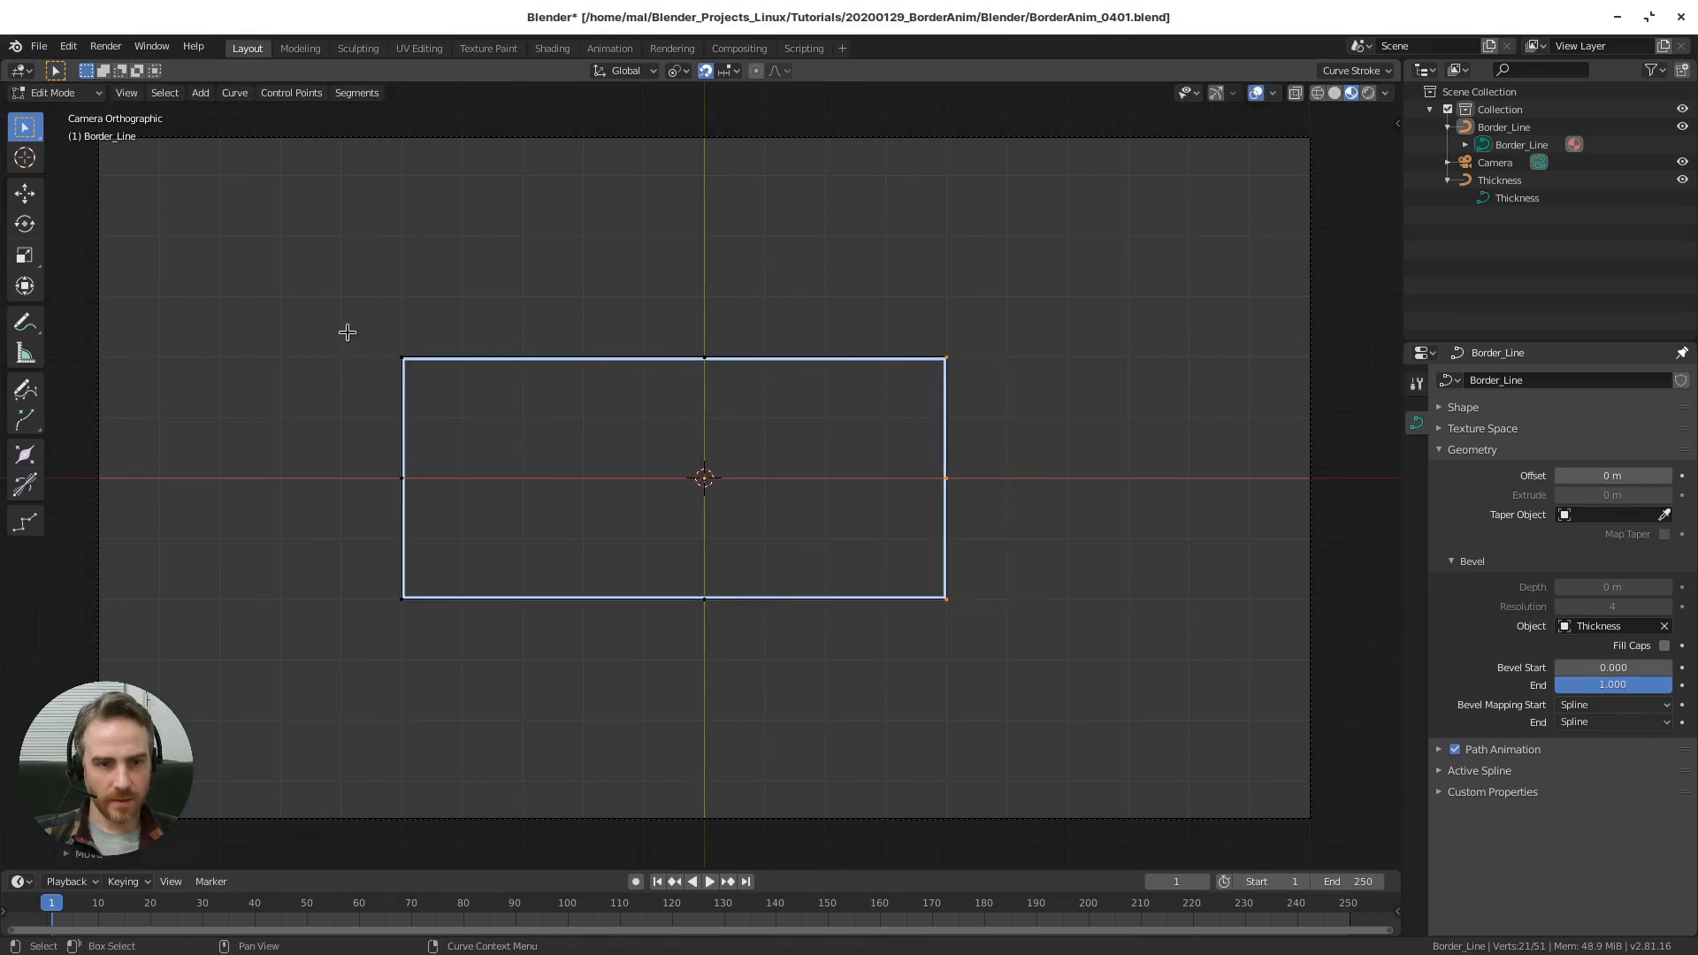
left_click_drag(347, 331, 468, 636)
key("g")
left_click(512, 634)
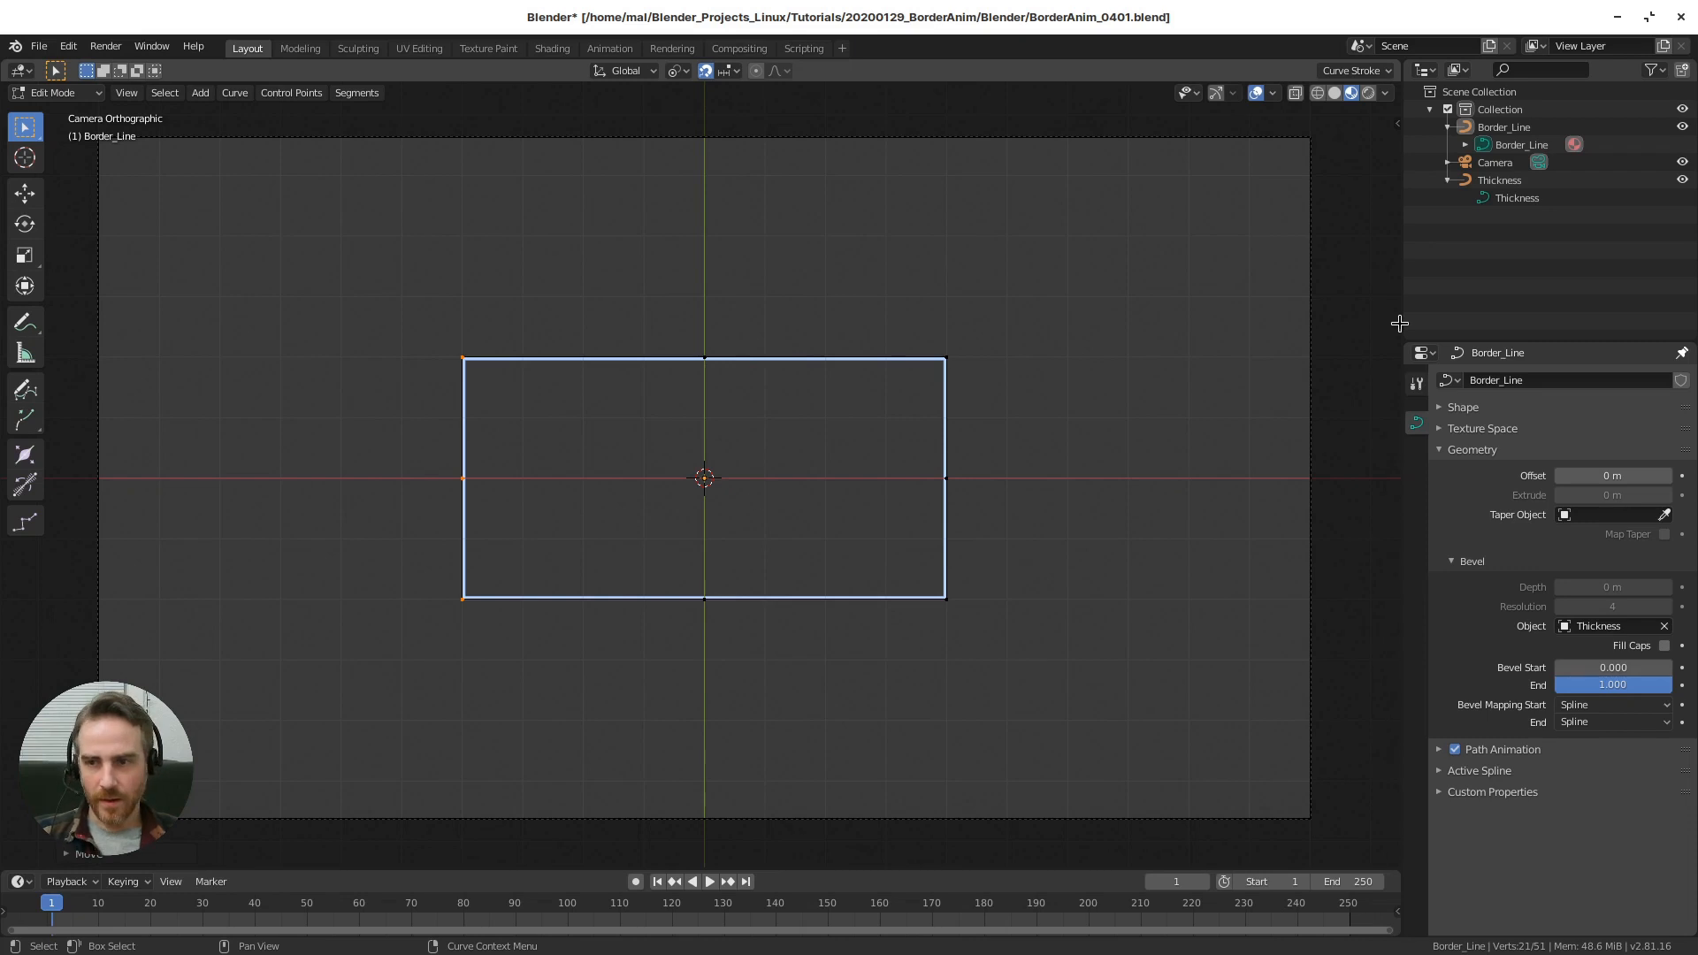
- Leave curve editing and set the Thickness curve's X scale to 0.45 to thicken the border line
left_click(1489, 182)
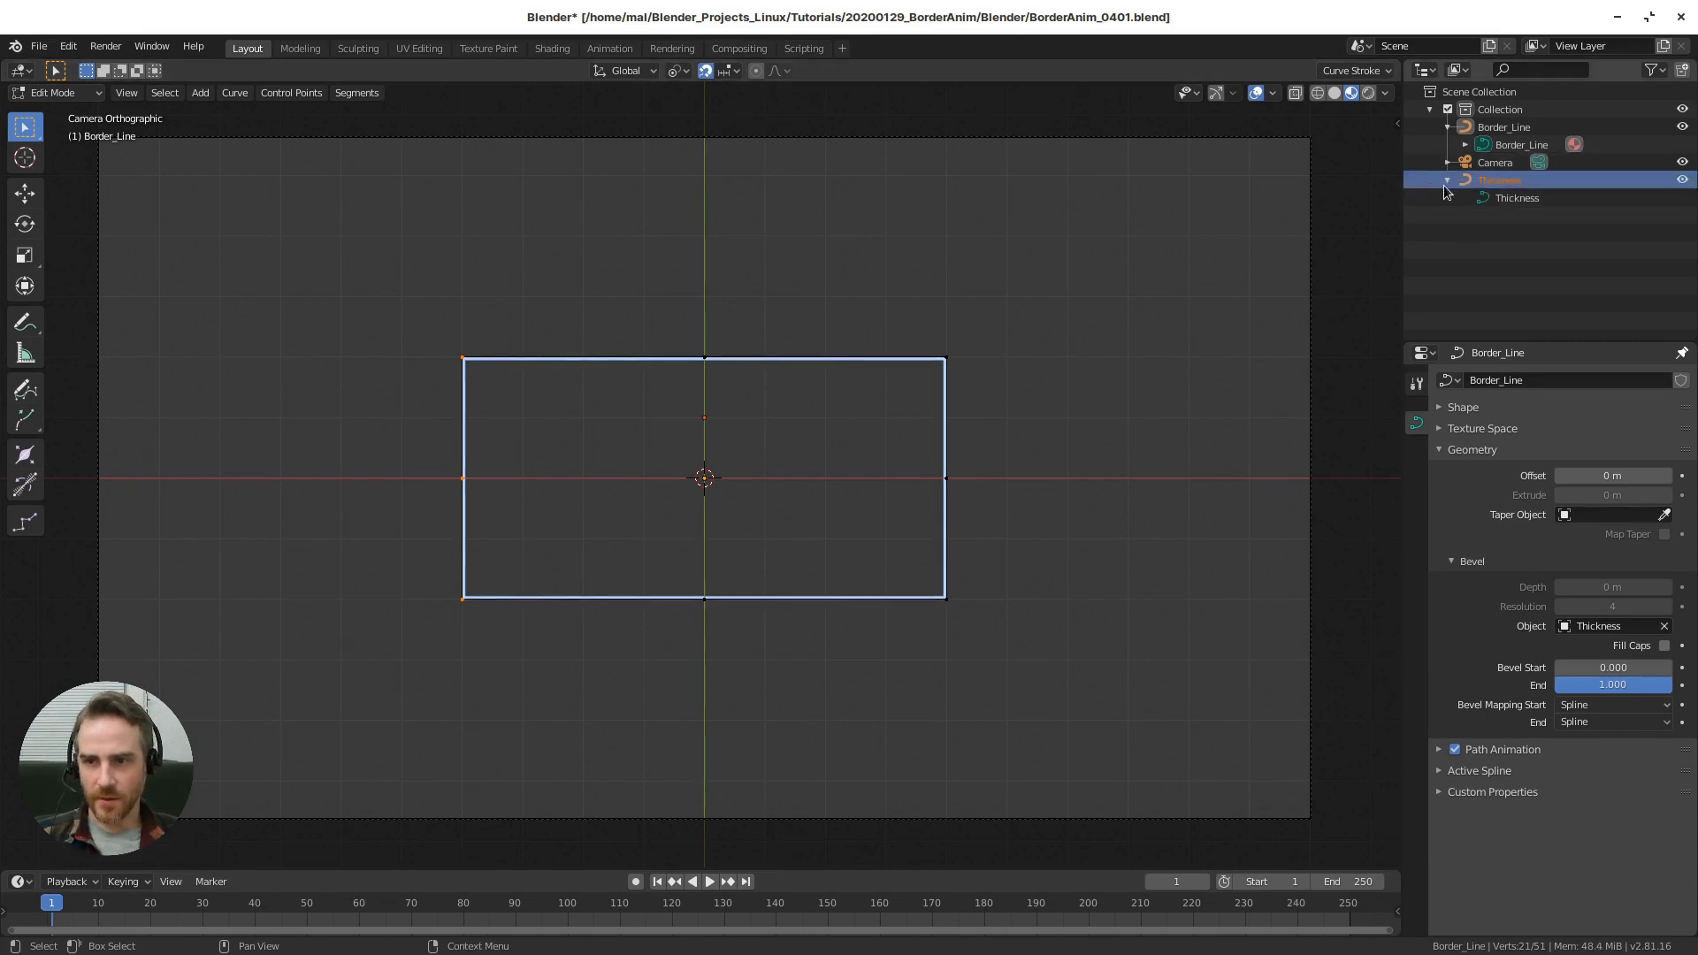
key("n")
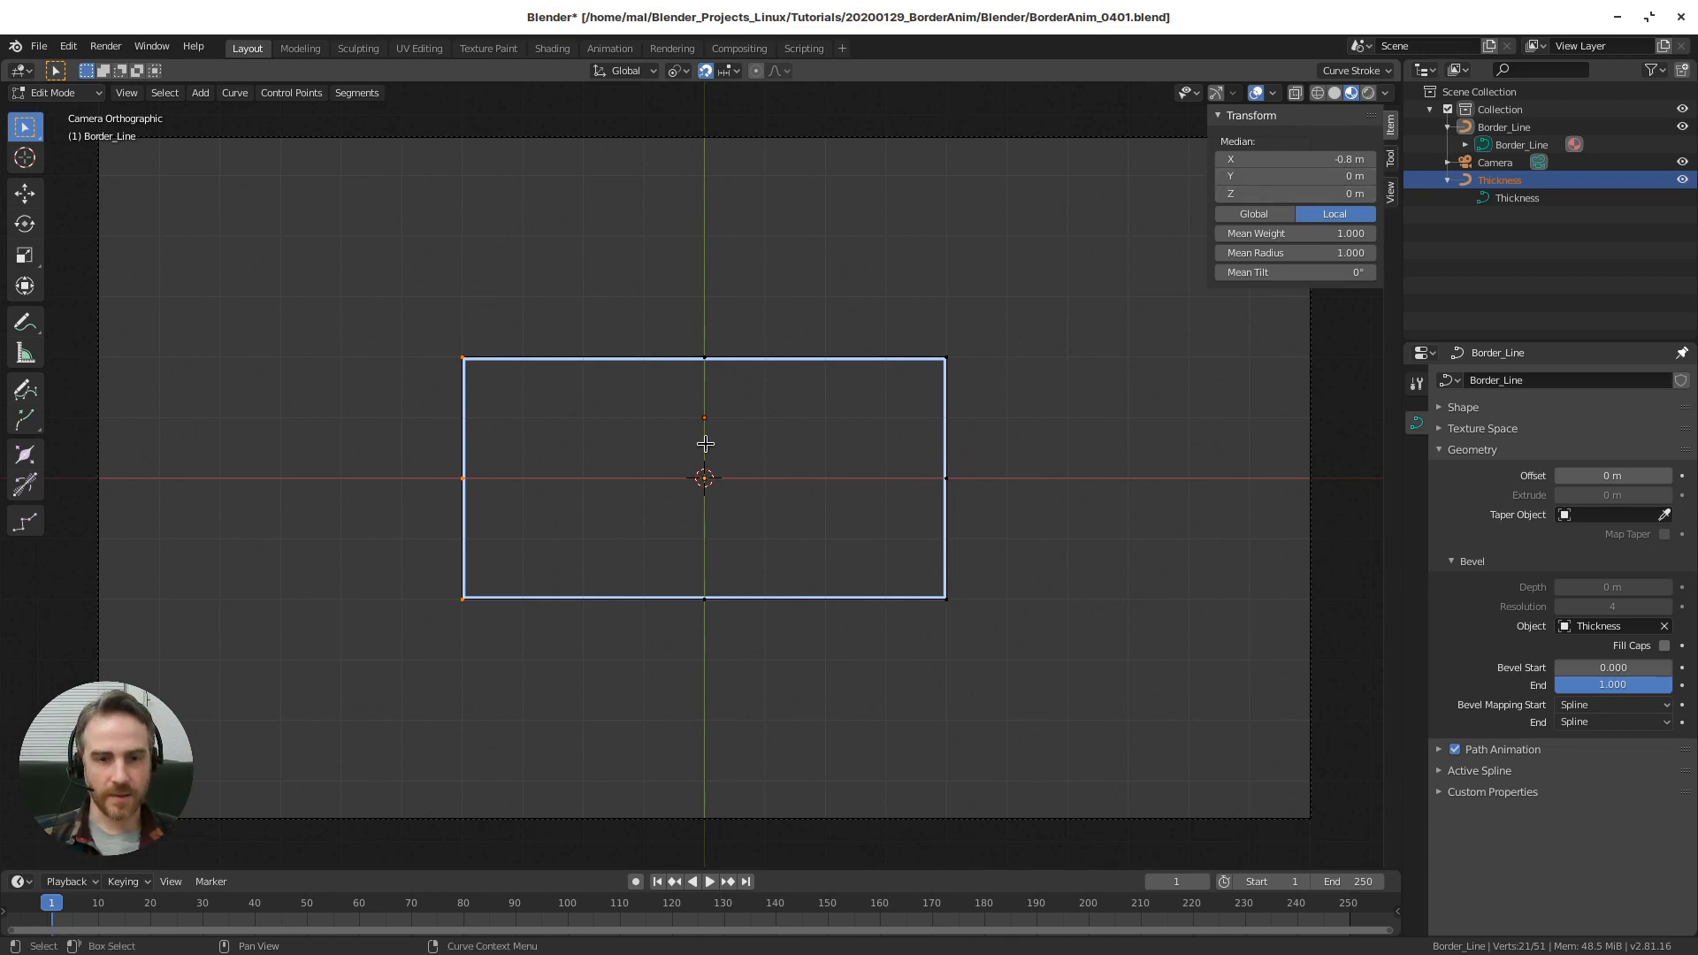
key("Tab")
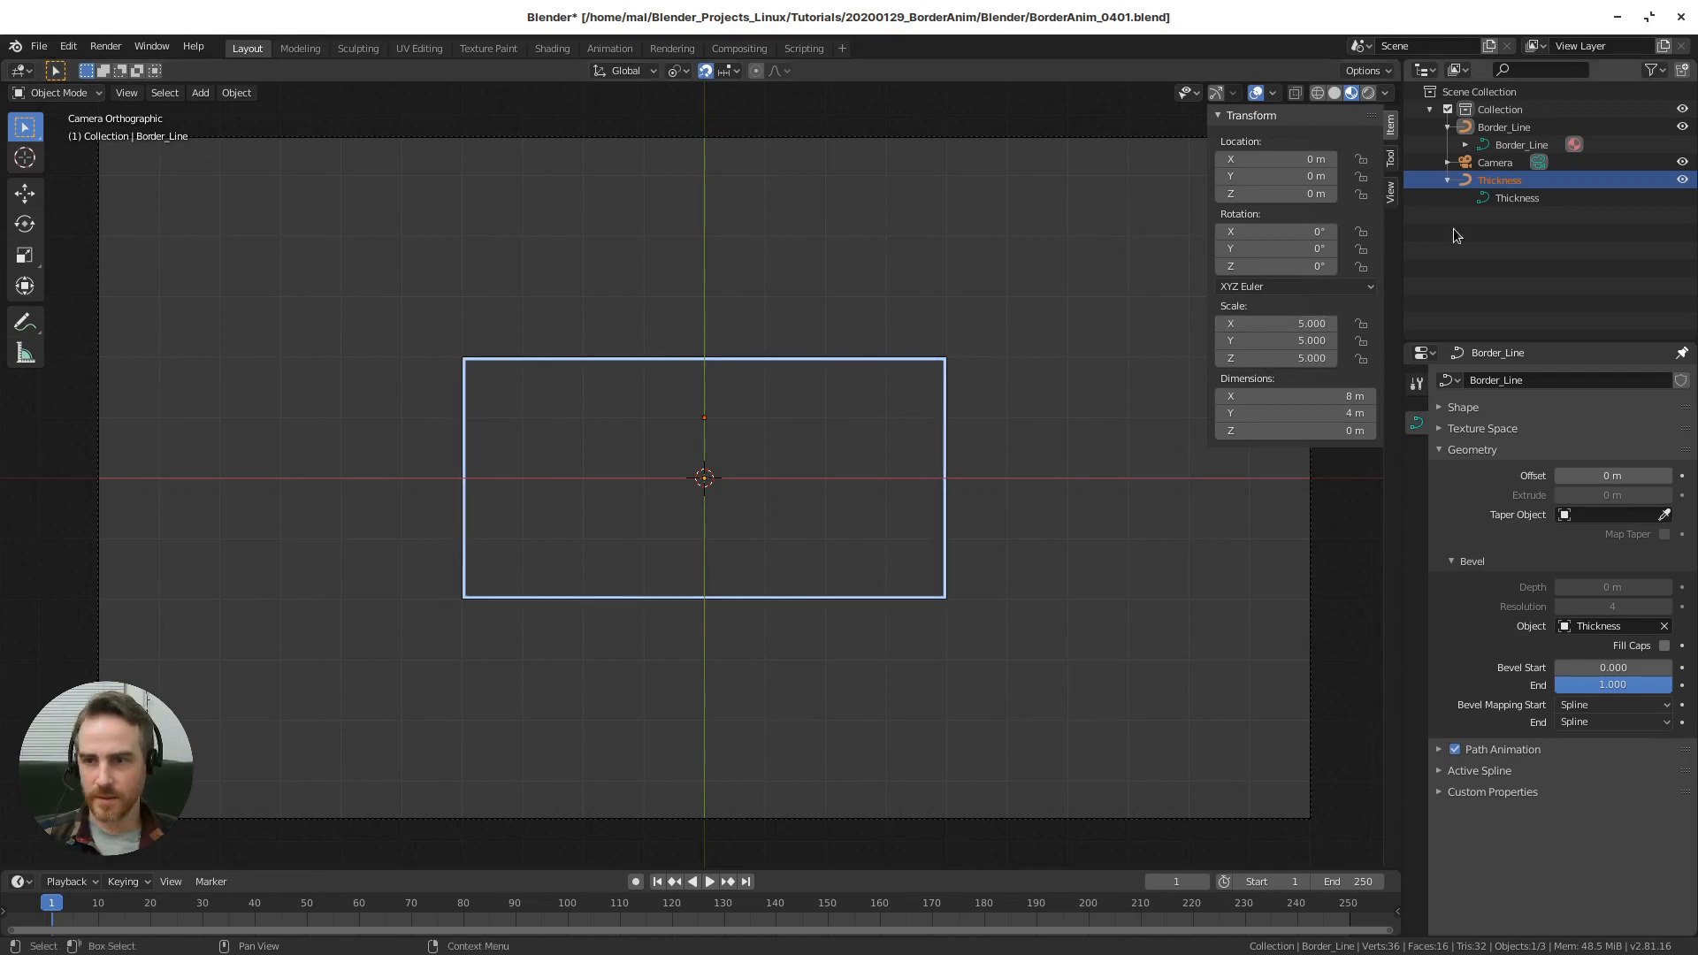
left_click(1488, 183)
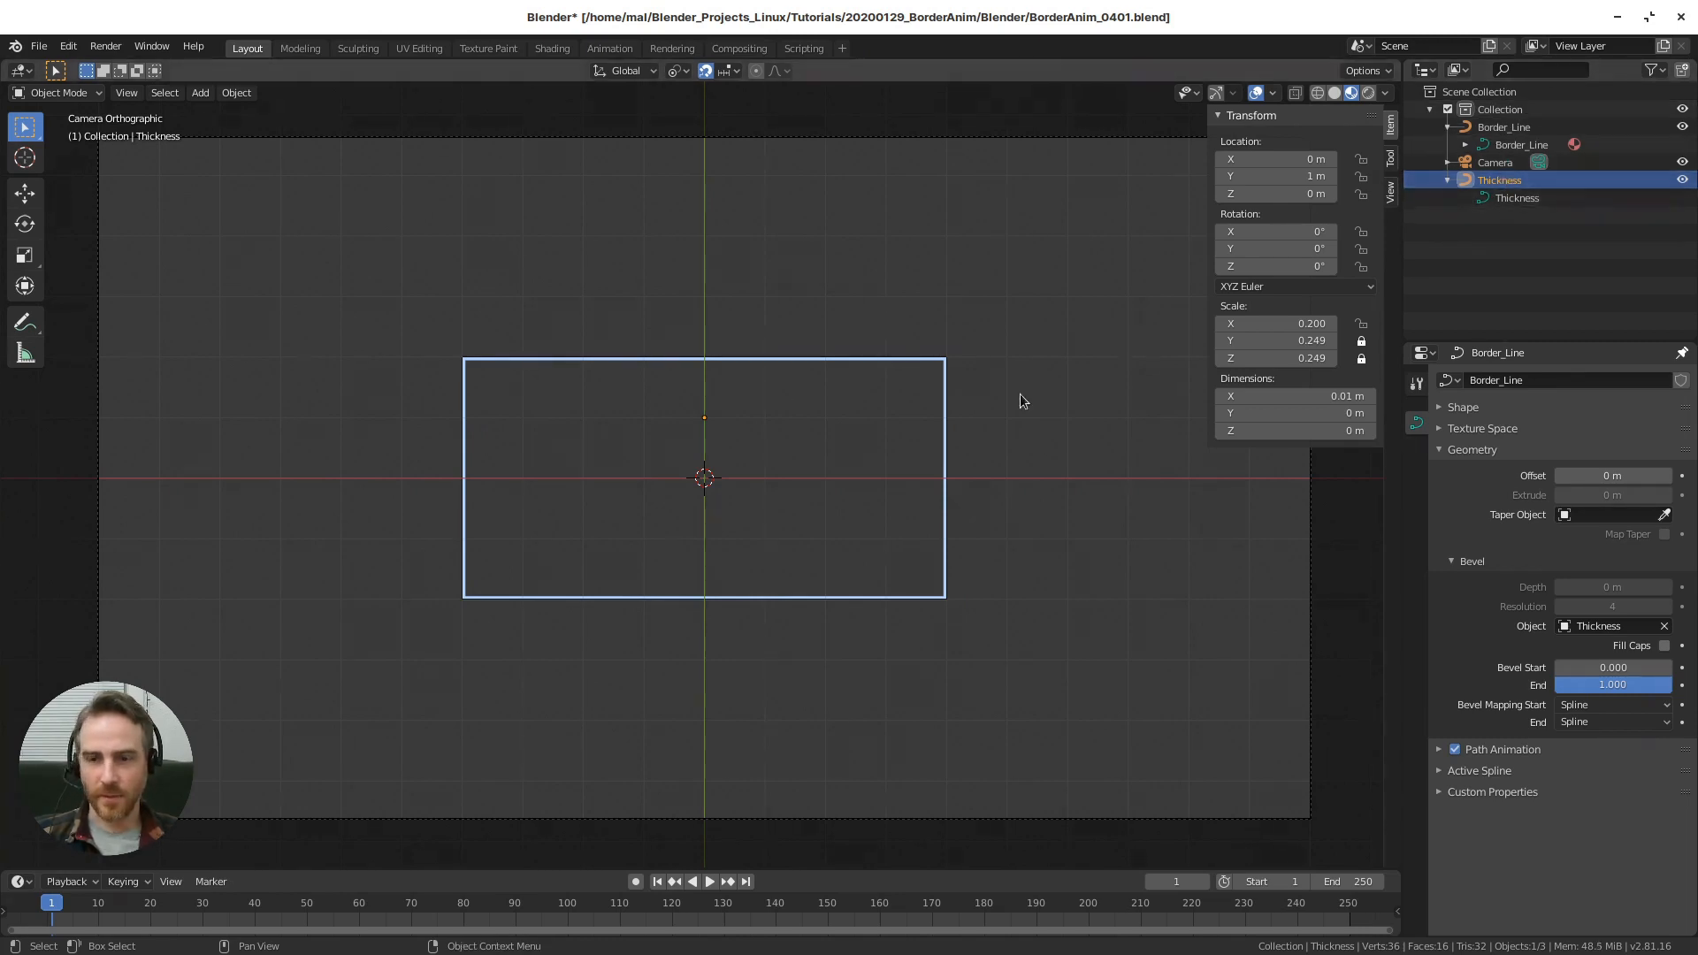
left_click_drag(1278, 323, 1331, 324)
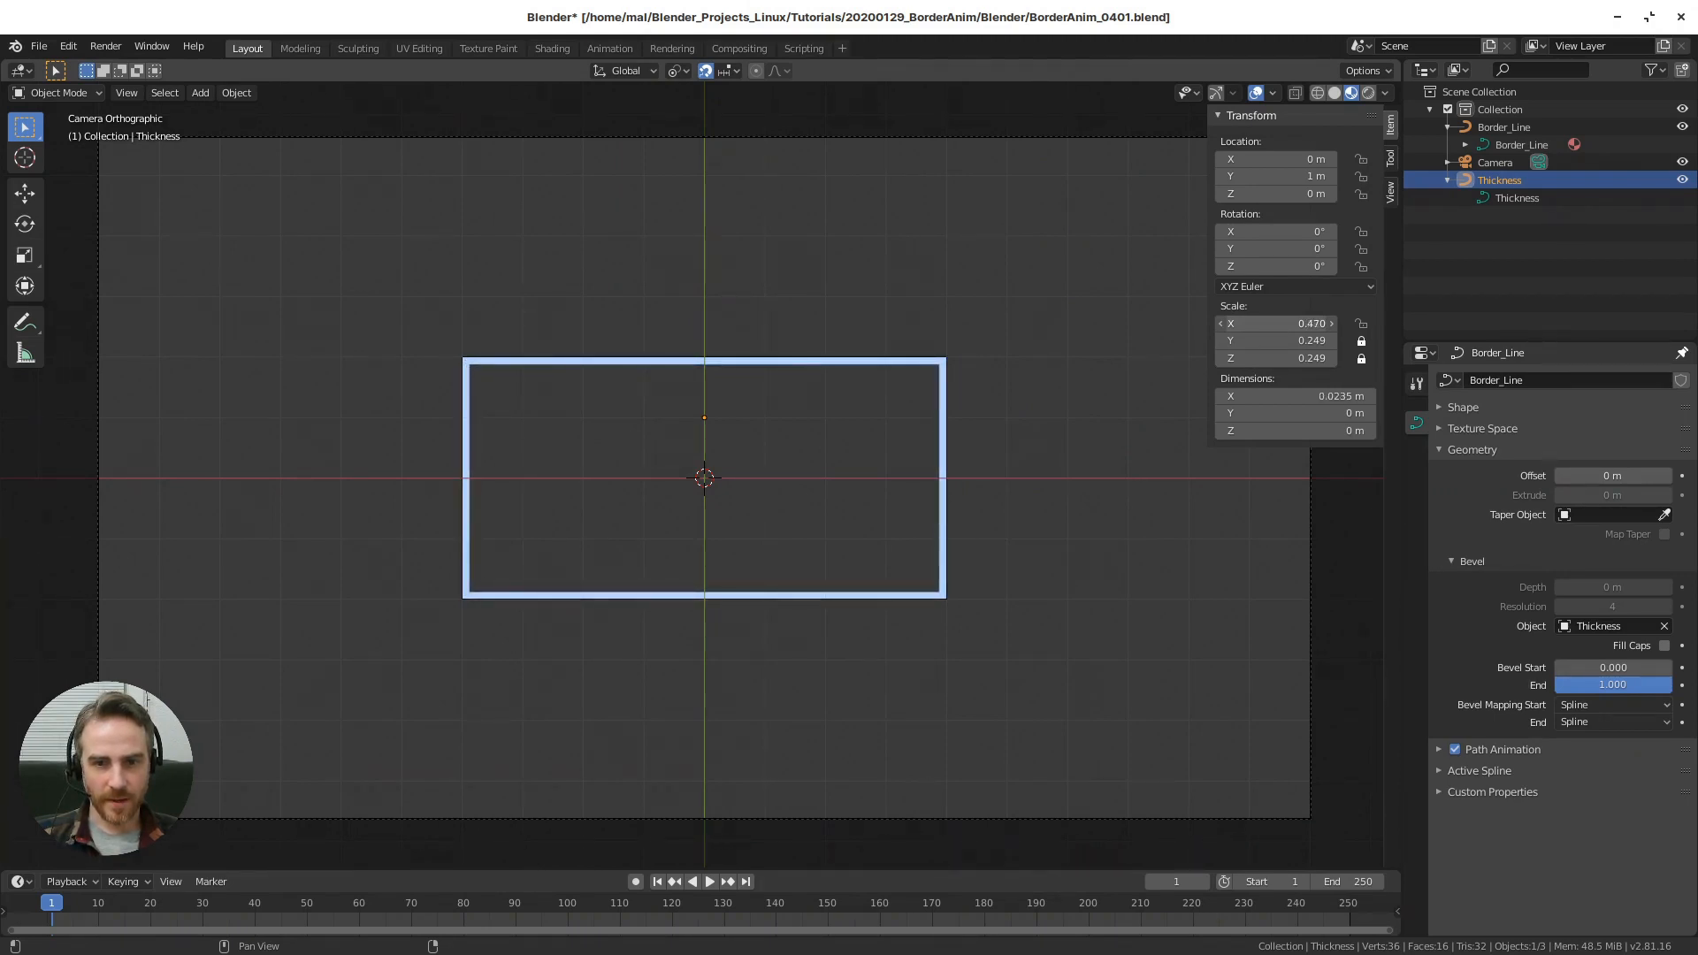
left_click(1310, 324)
type(".45")
key("Return")
scroll(769, 428, "up", 3)
scroll(751, 425, "down", 1)
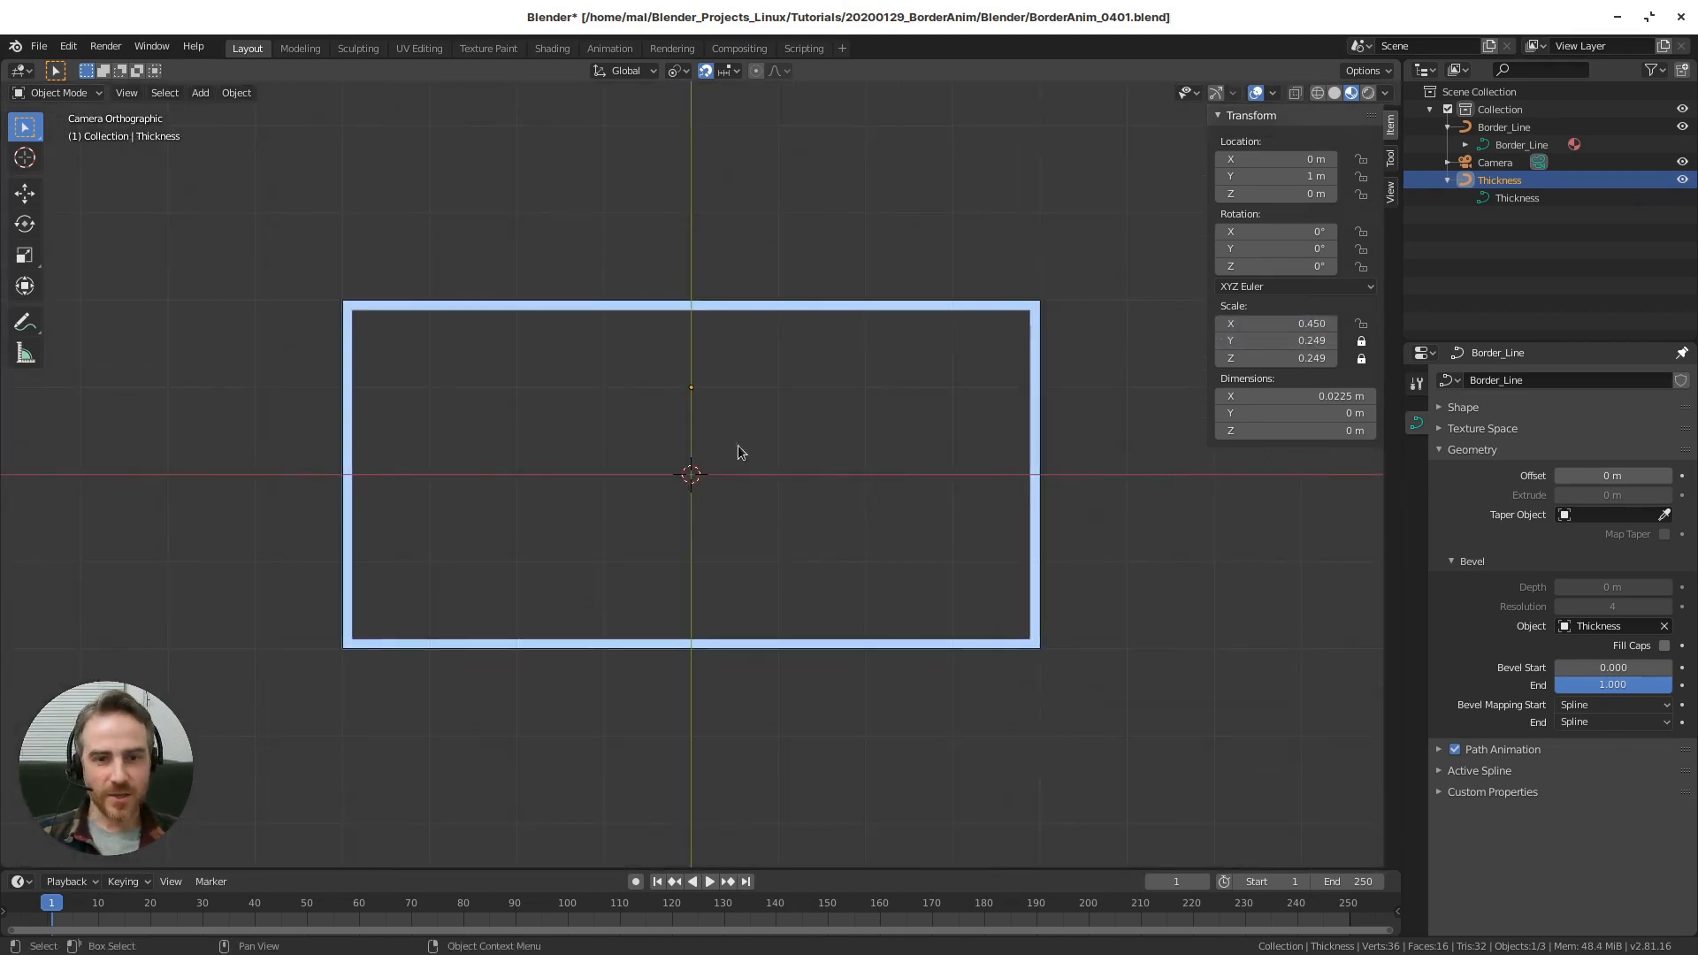
- Add a text object at the scene's centre and replace its default text with BORDER
key("shift+a")
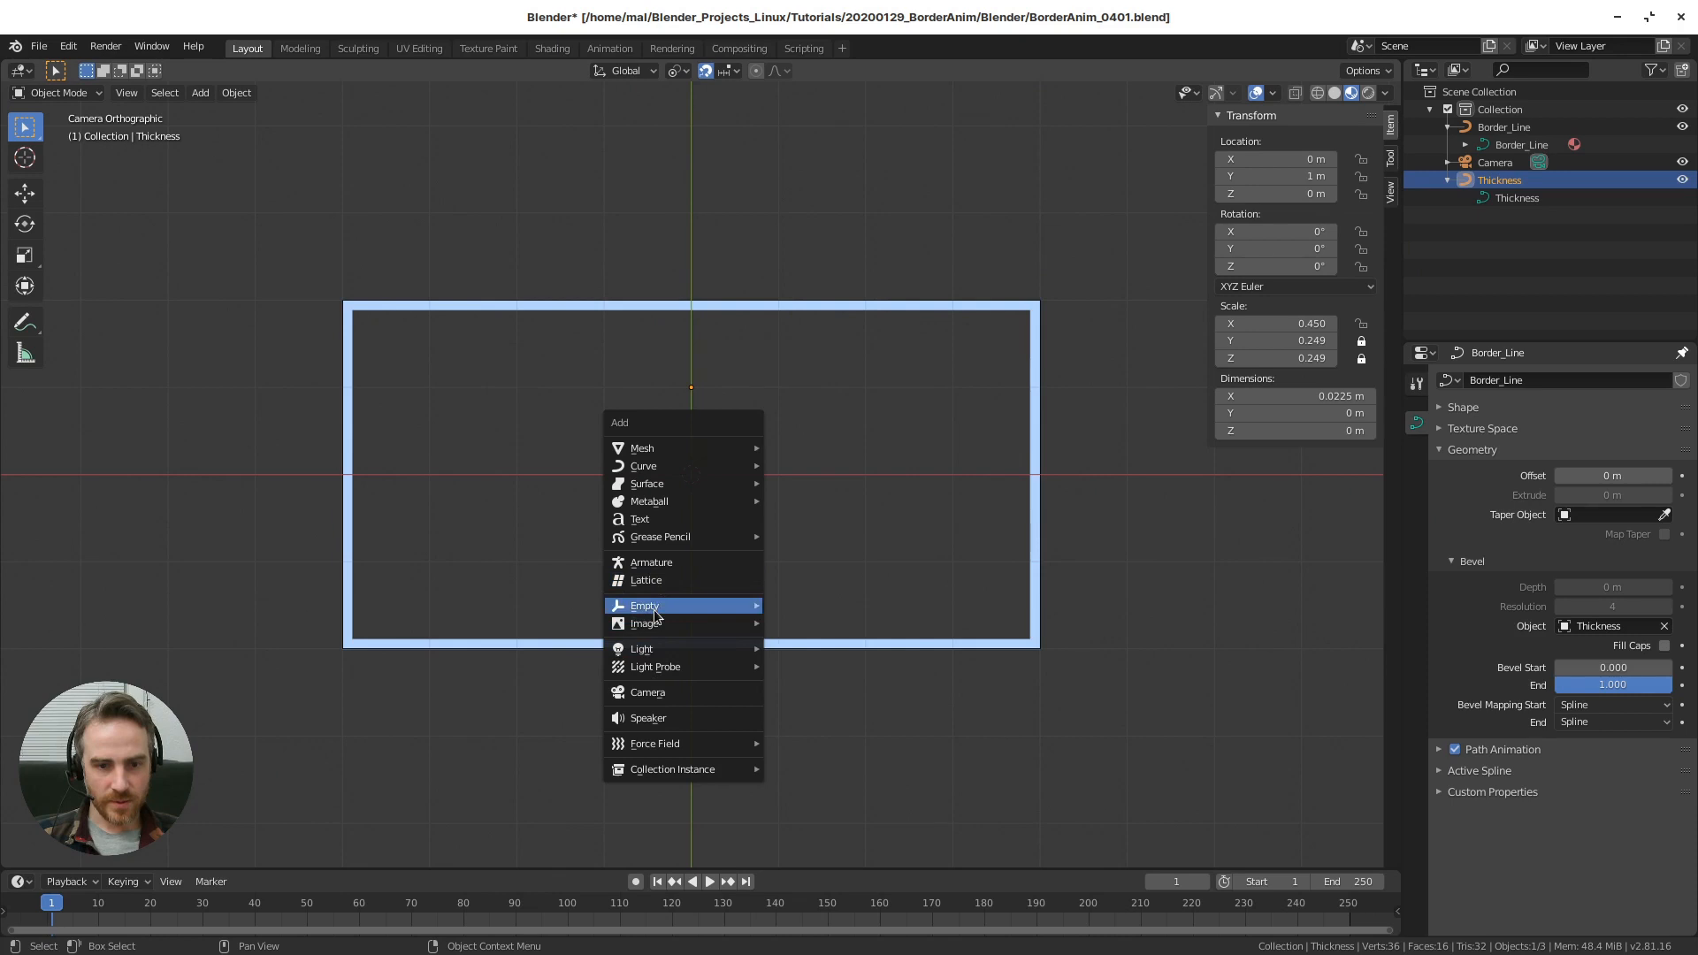
left_click(662, 524)
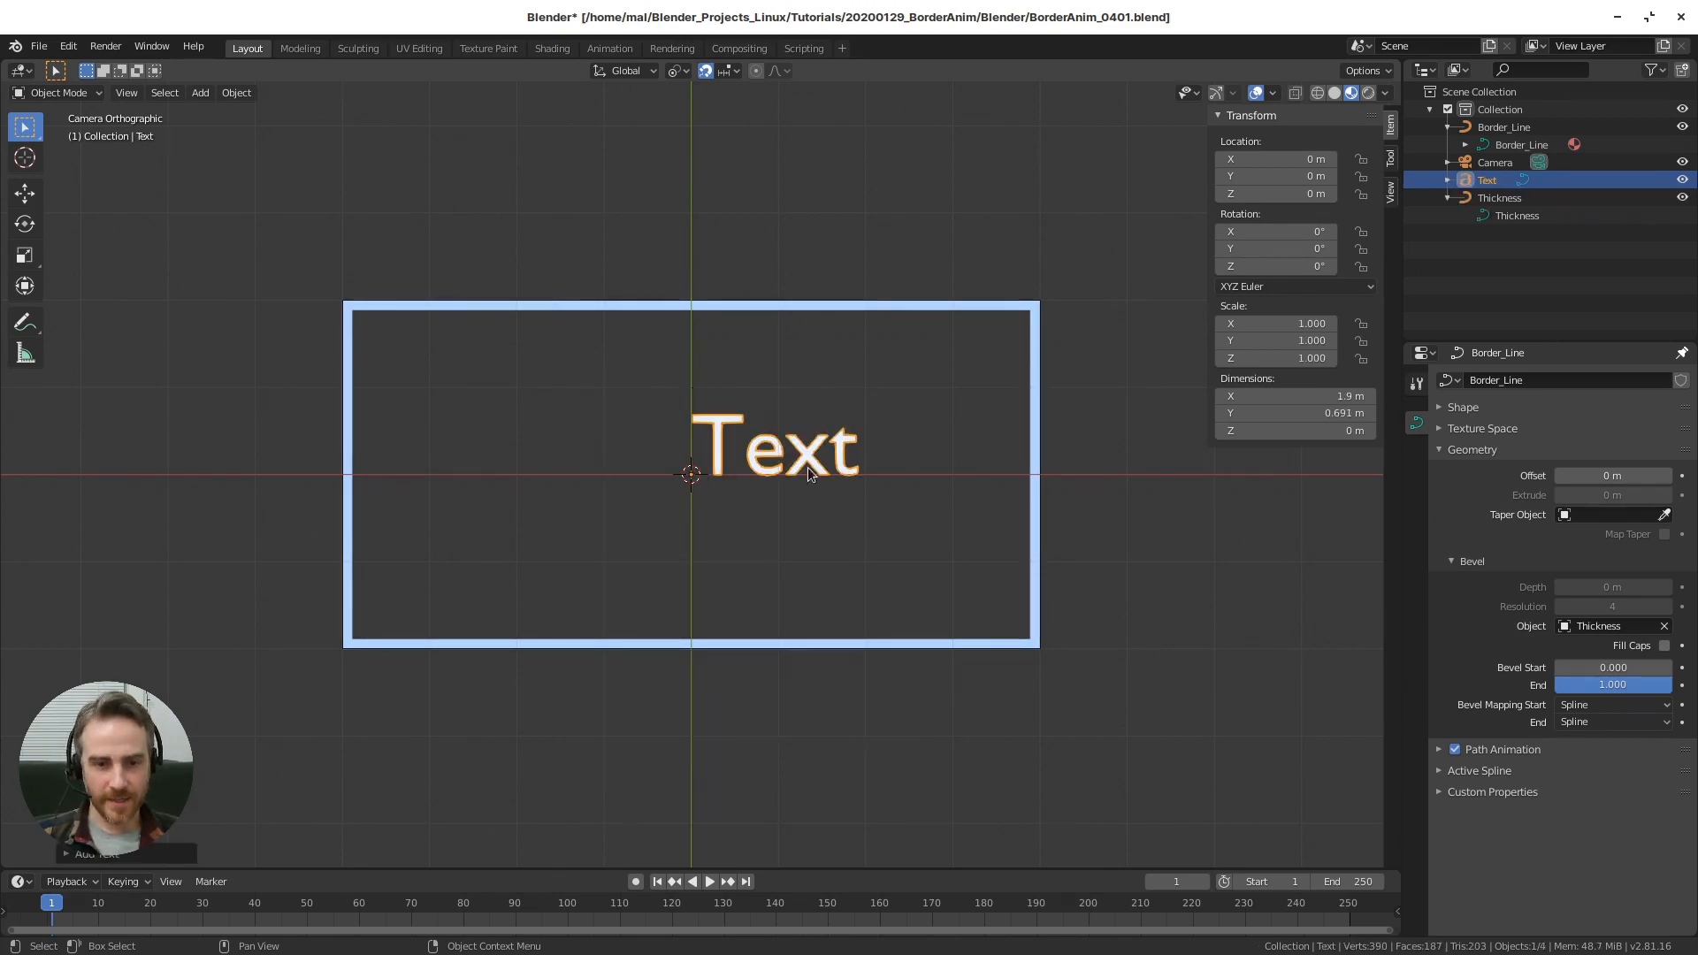
key("Tab")
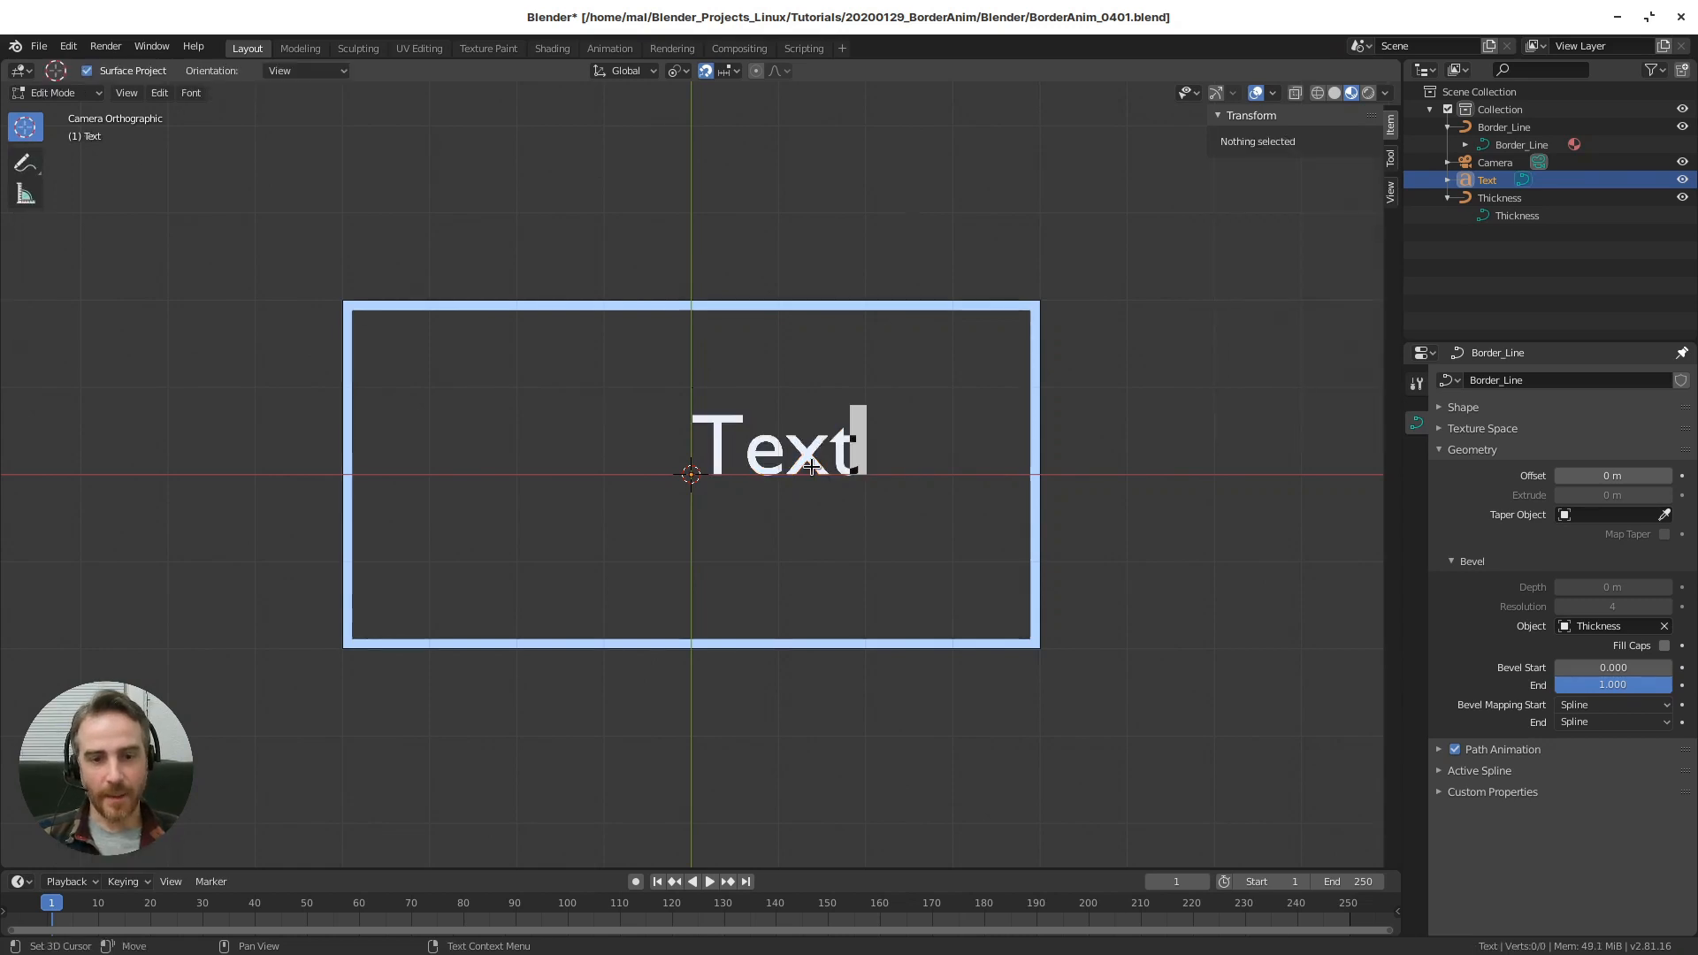
key("BackSpace")
key("BackSpace")
key("BackSpace")
key("BackSpace")
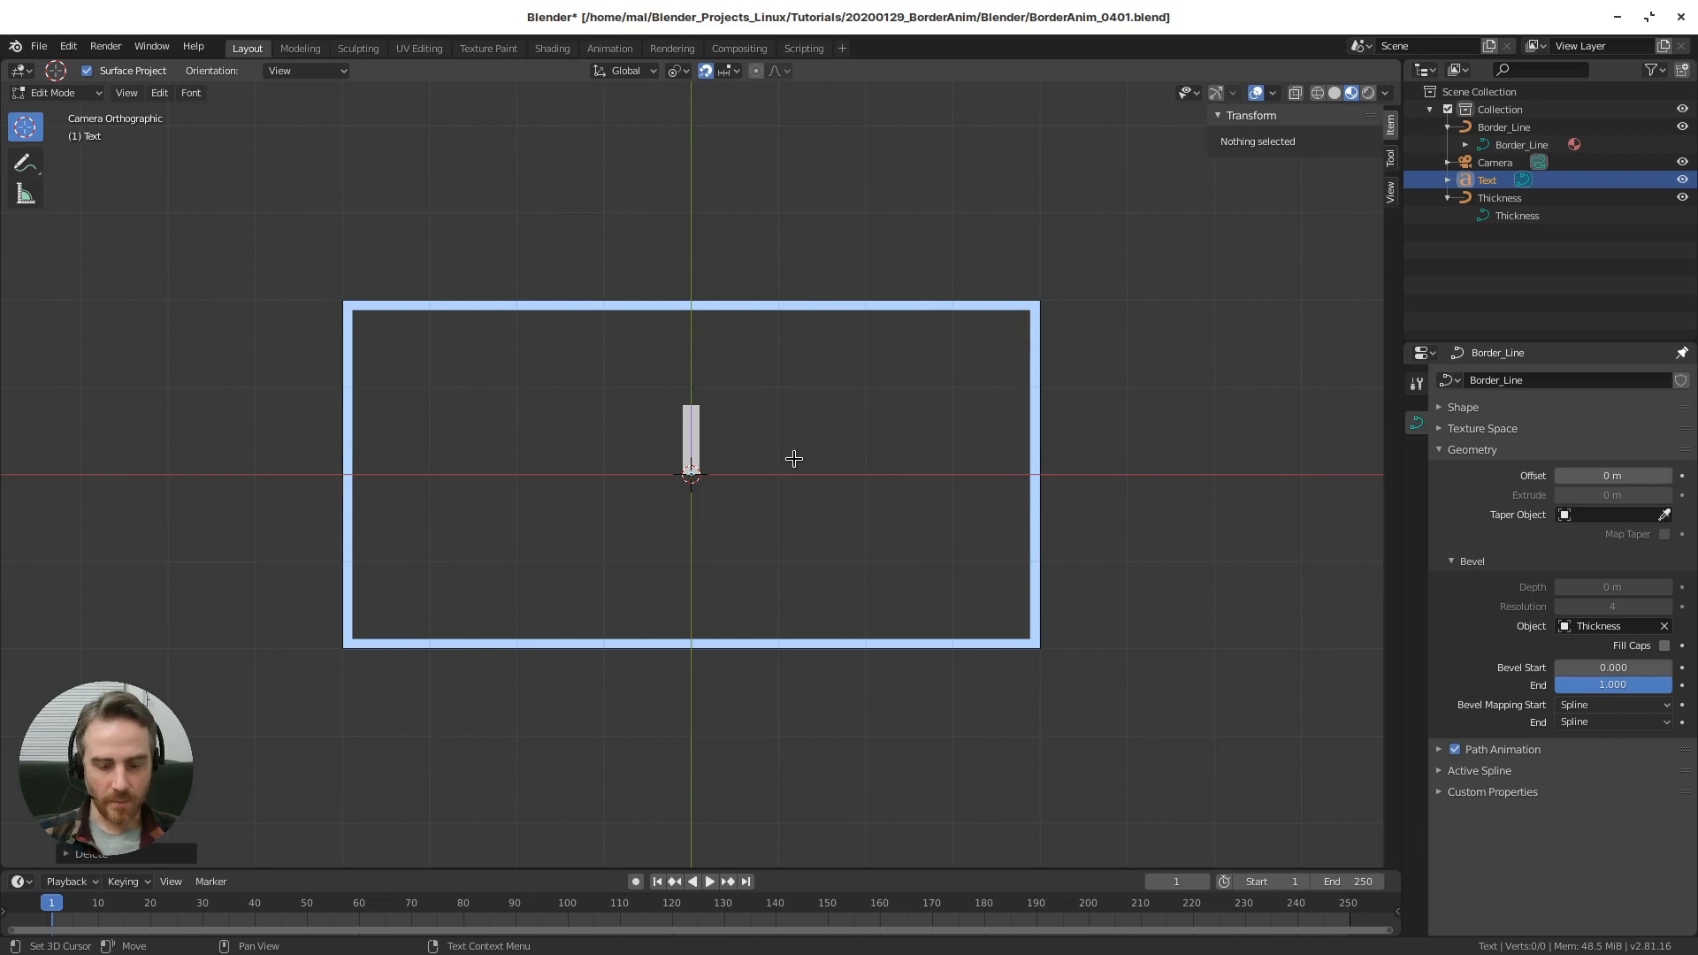
type("BORDER")
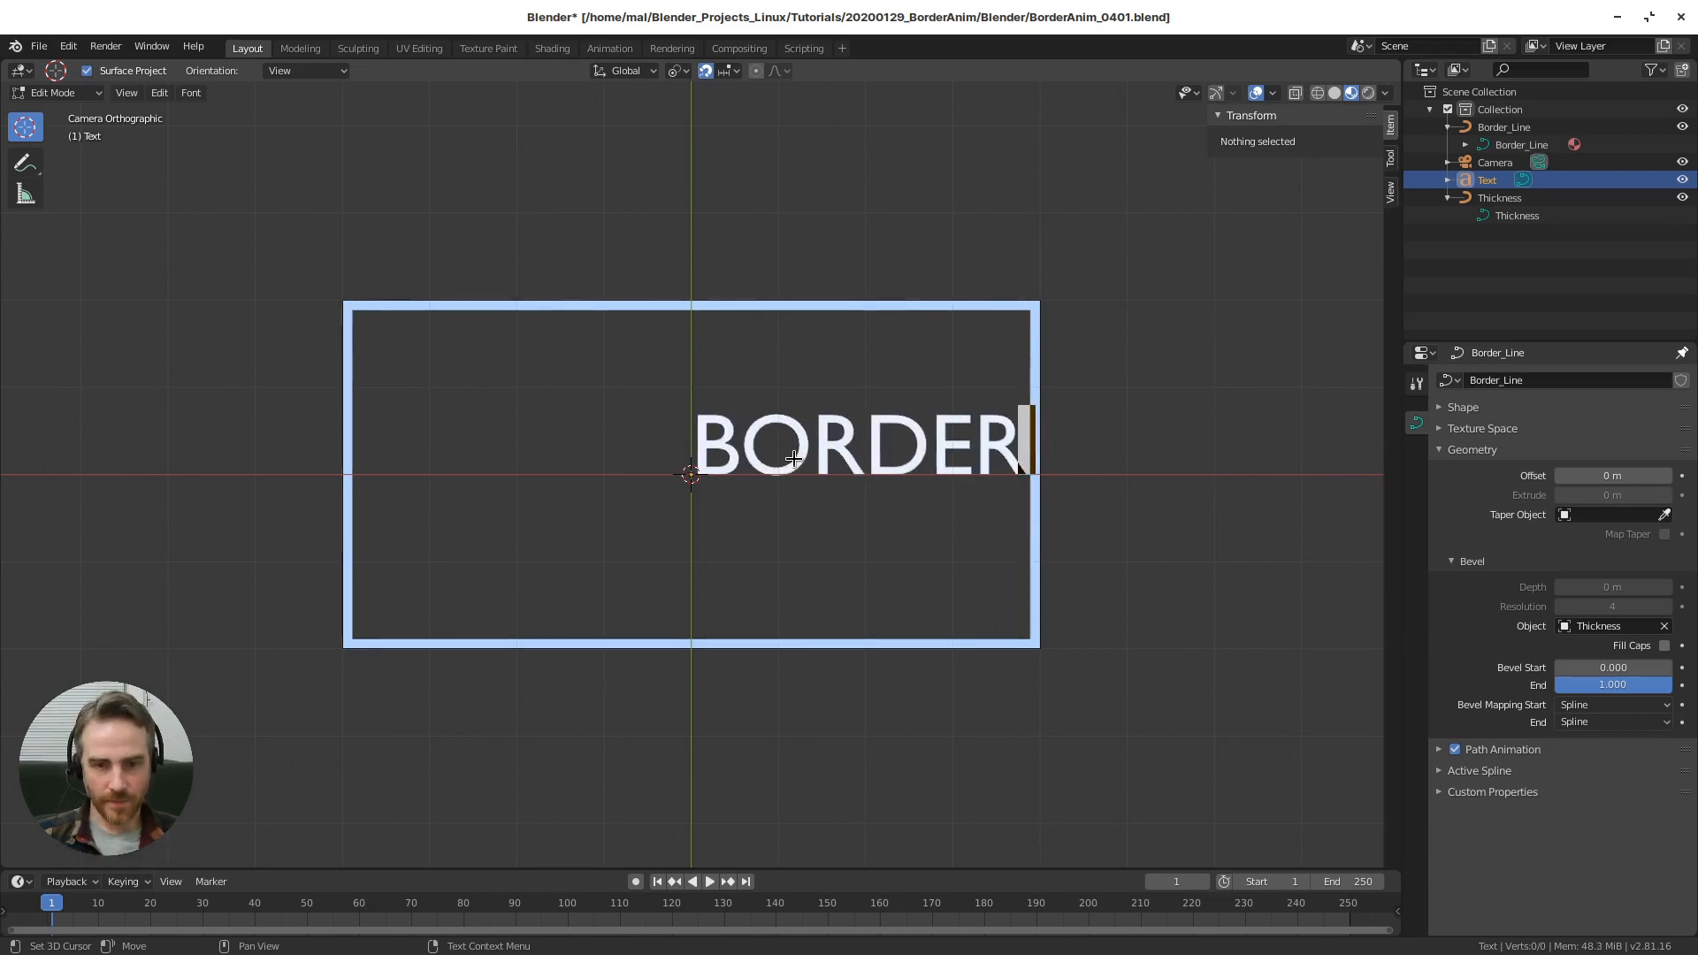
key("Tab")
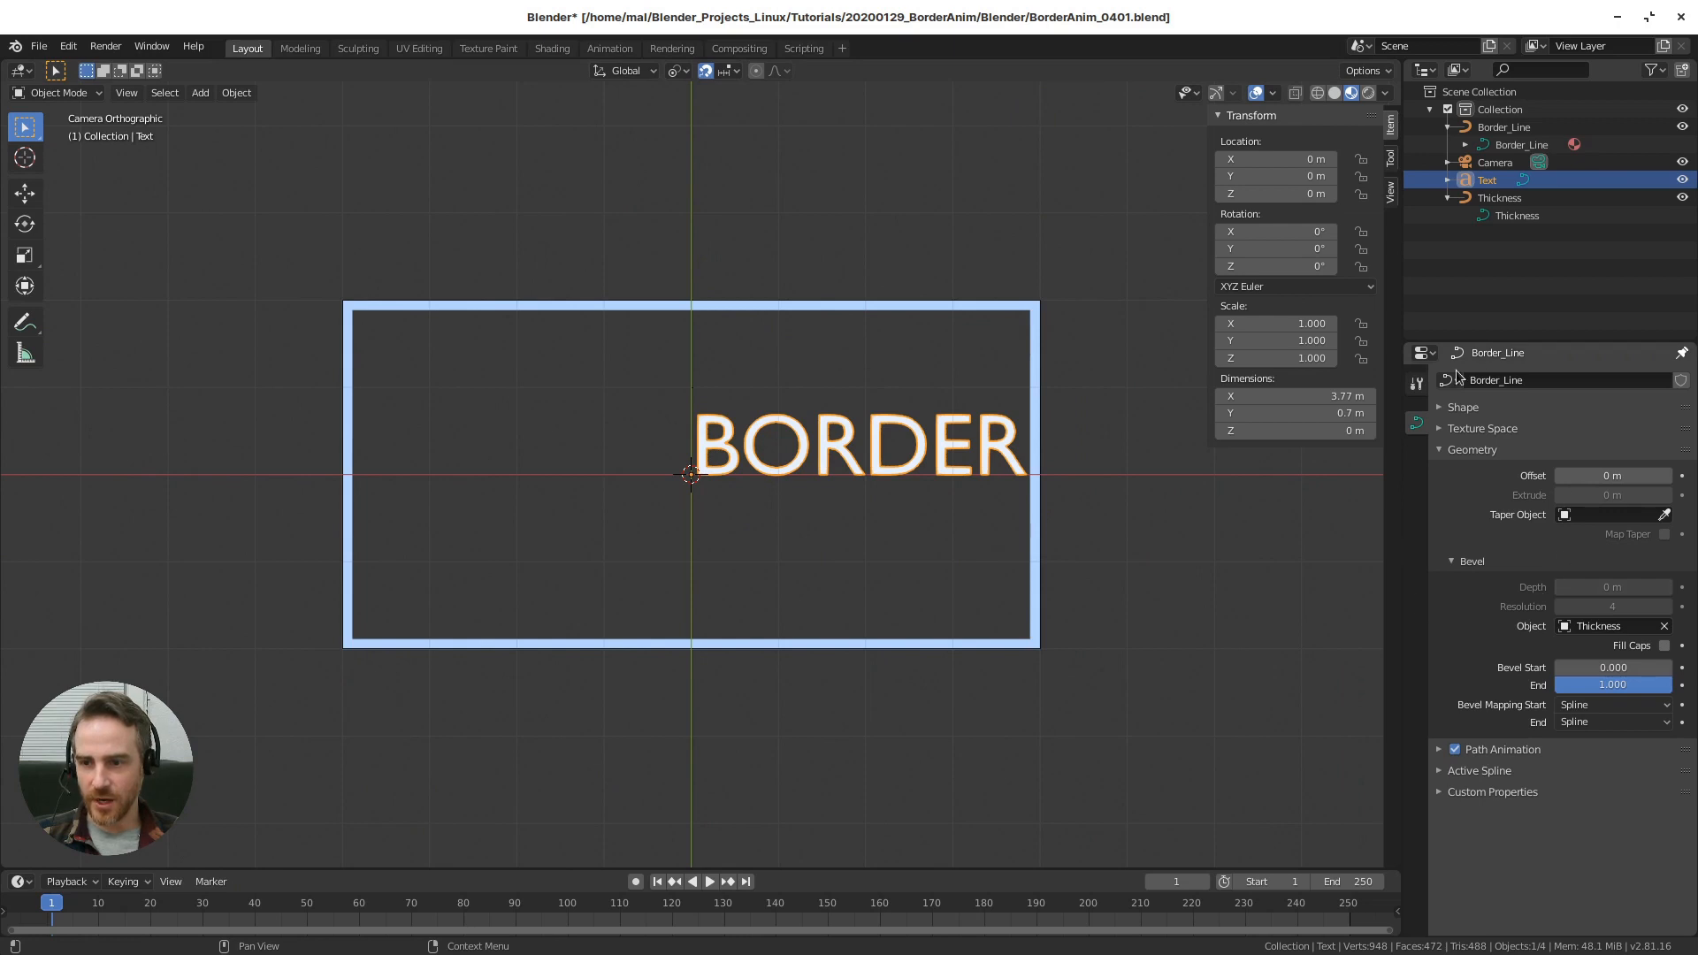
- Align the BORDER text to Center horizontally and Bottom Base-Line vertically, and scale it uniformly to about 1.535
left_click(1681, 353)
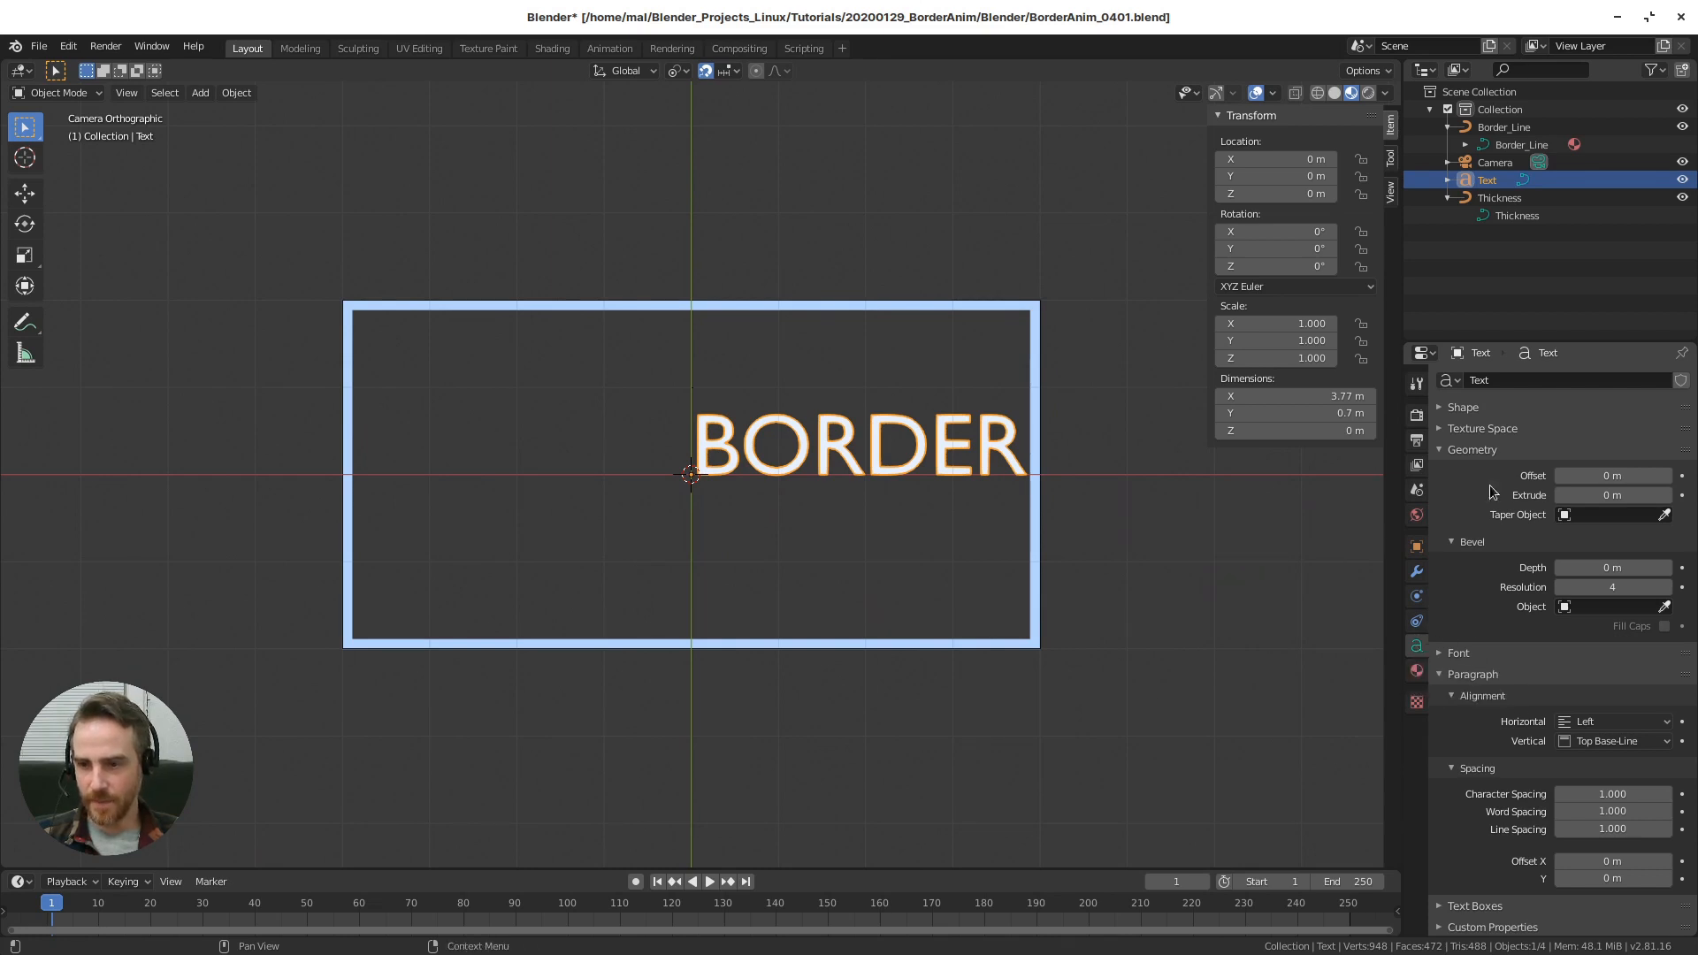
left_click(1466, 407)
left_click(1468, 407)
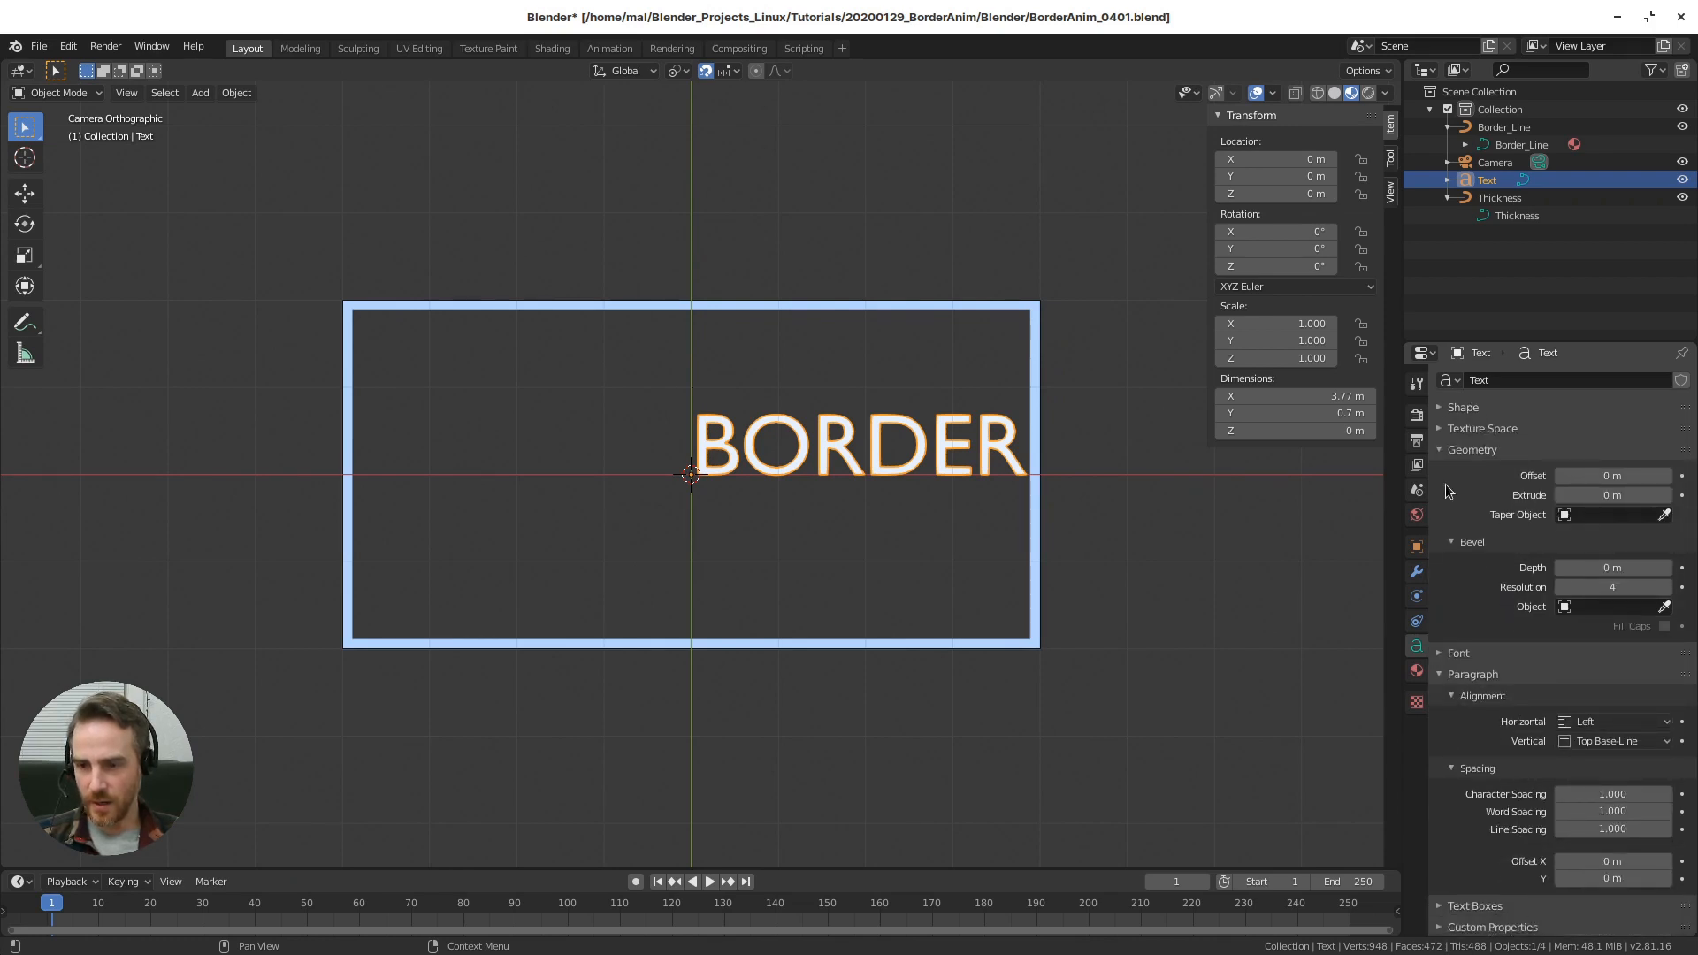
left_click(1458, 455)
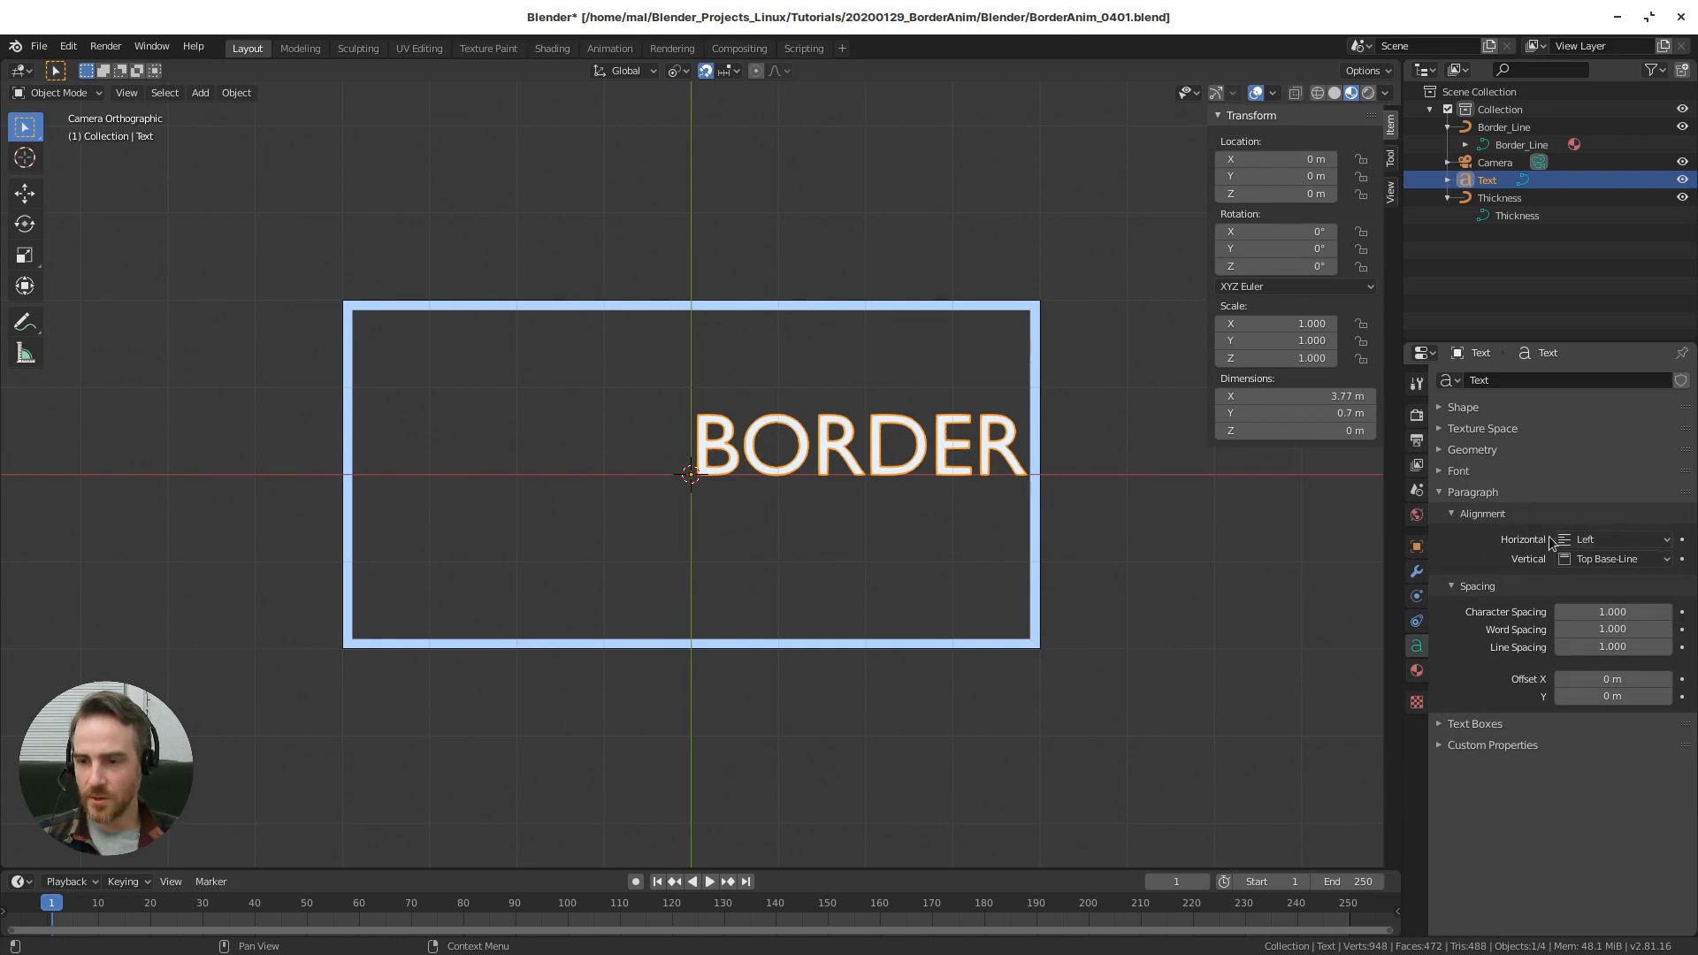
left_click(1606, 543)
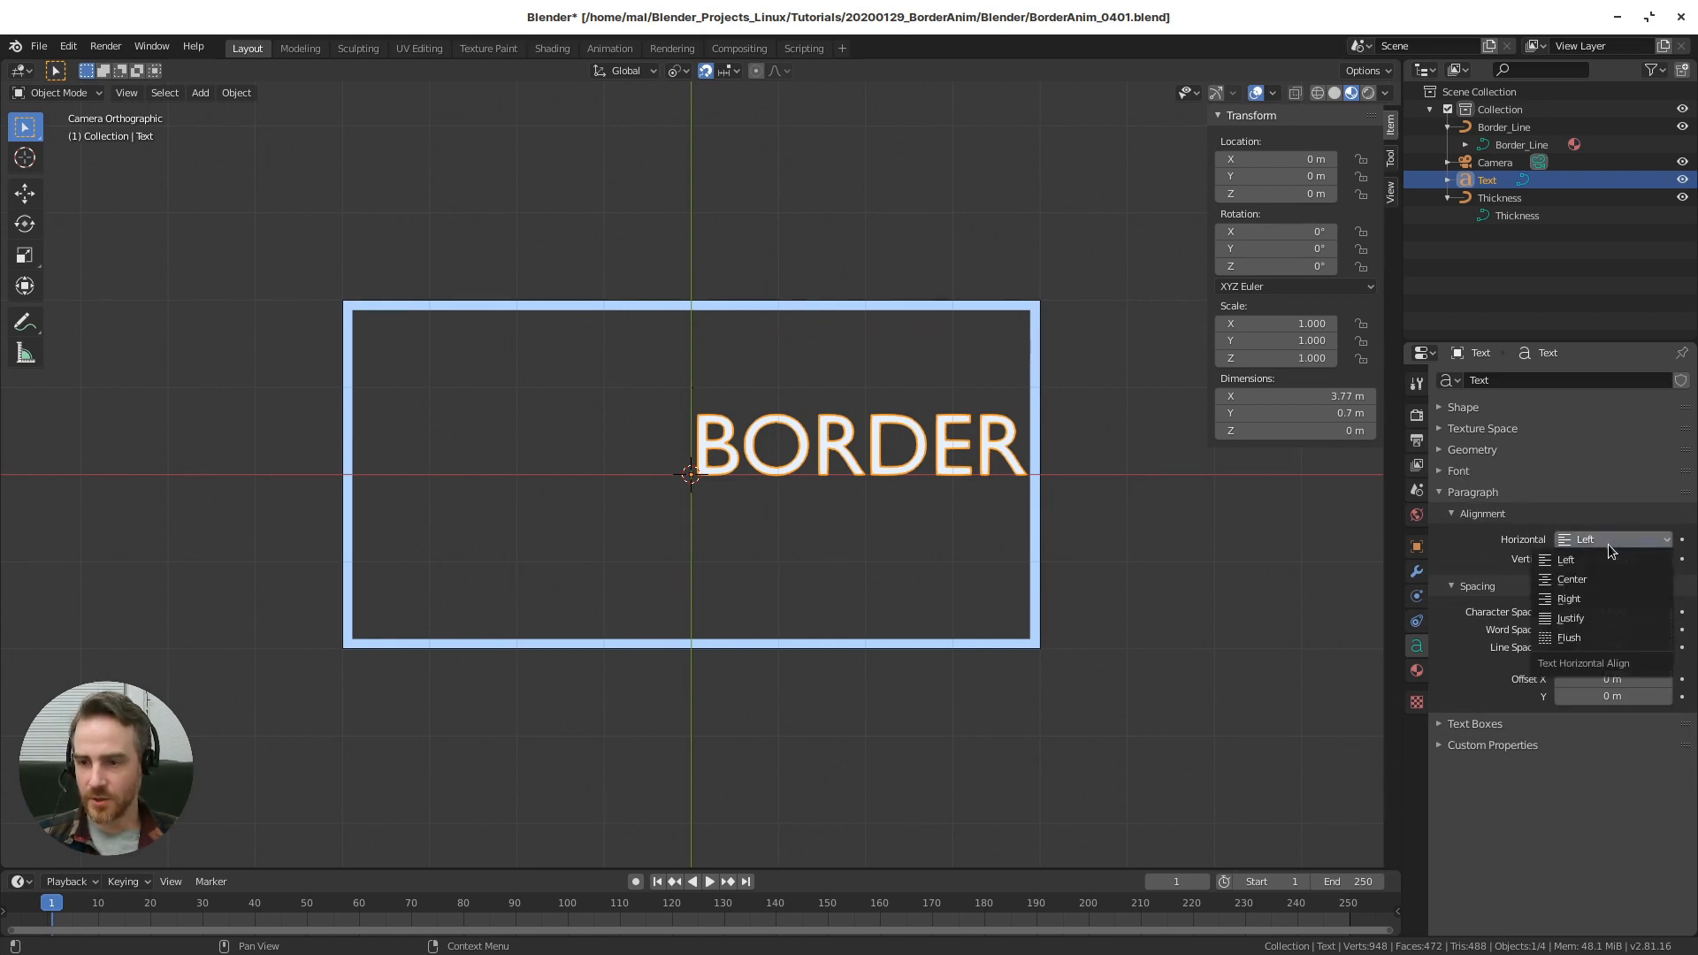
left_click(1588, 580)
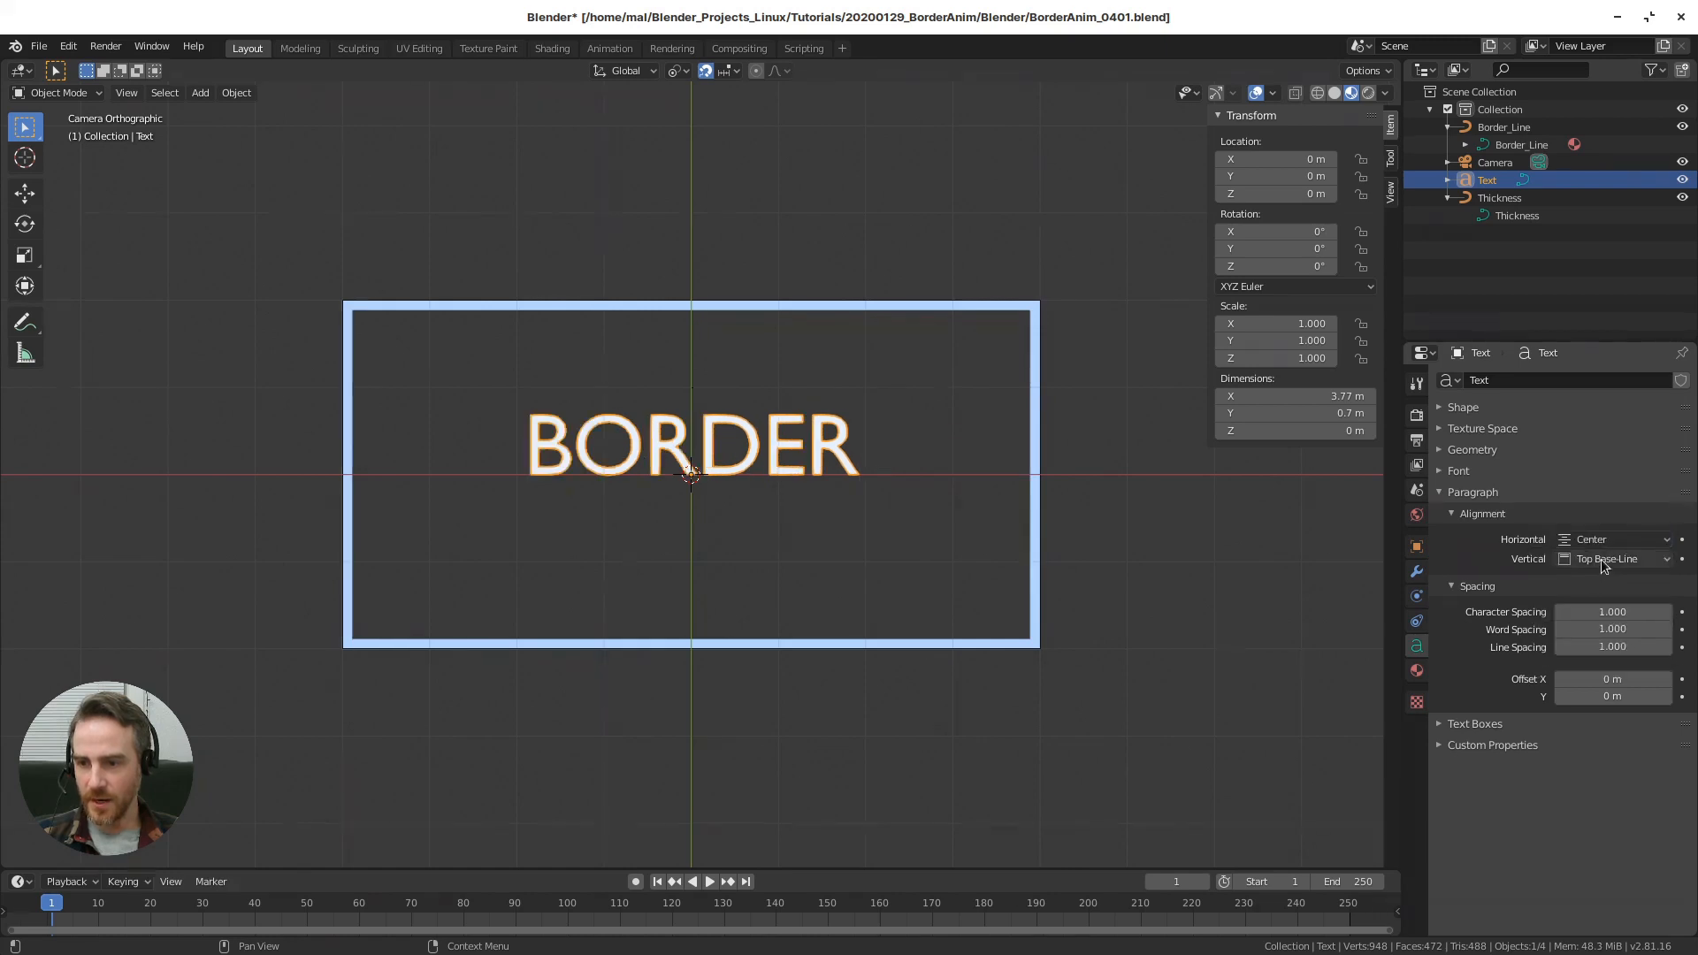
left_click(1600, 560)
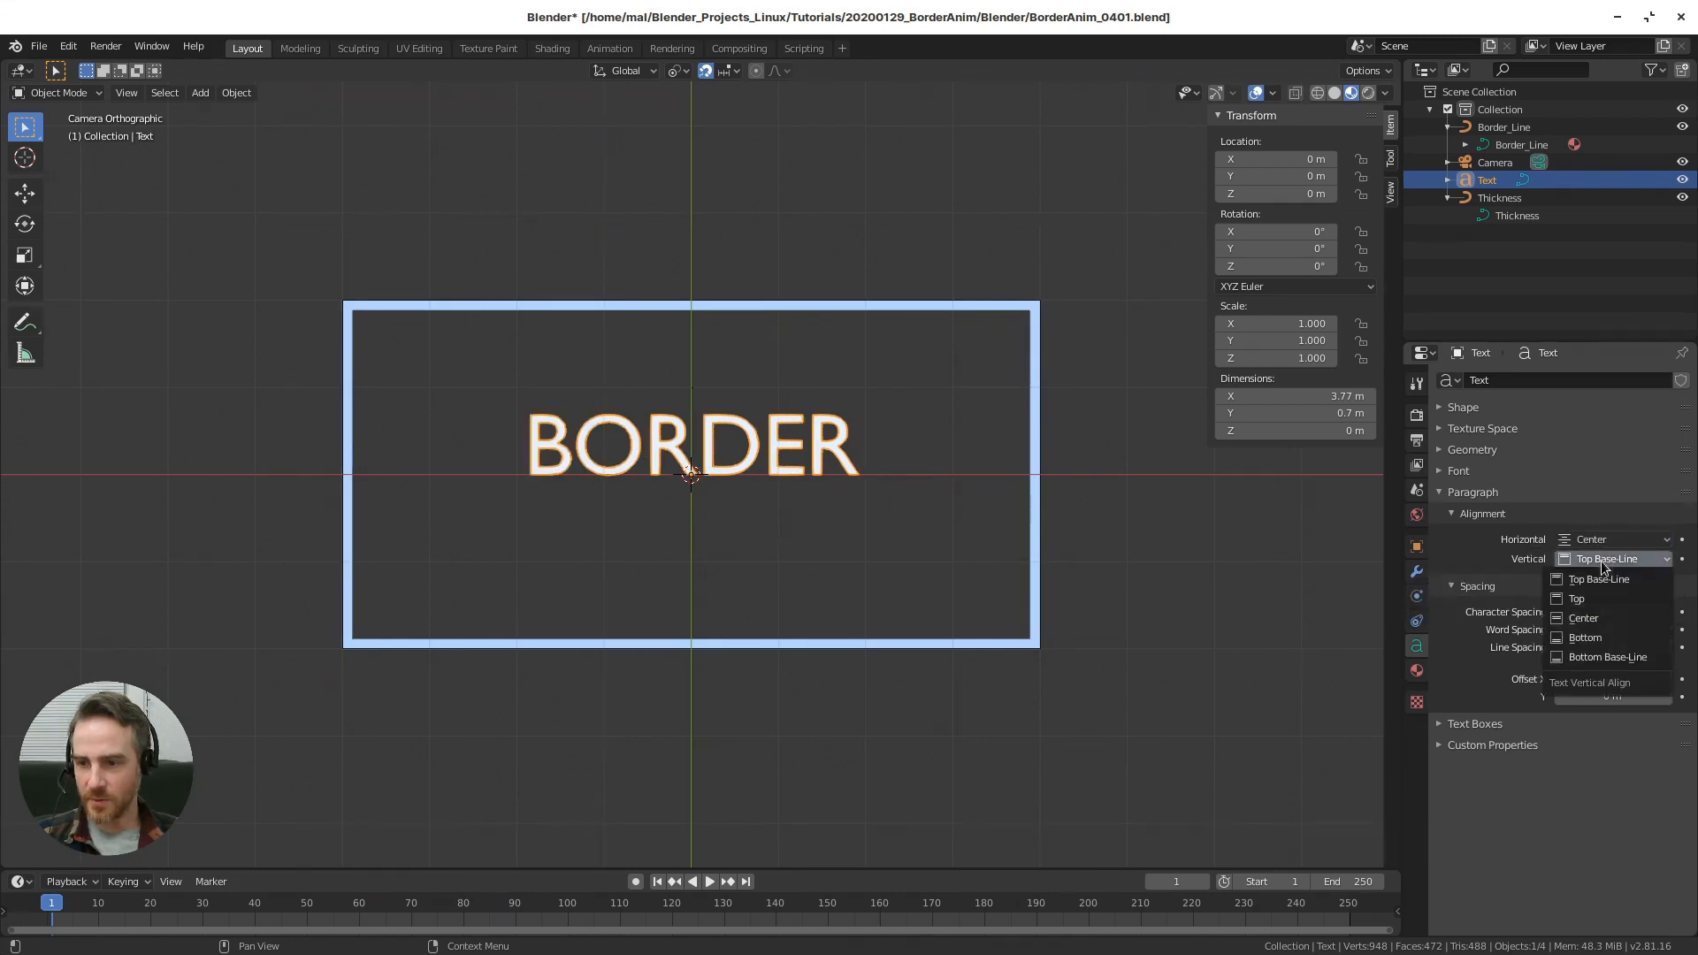
left_click(1595, 662)
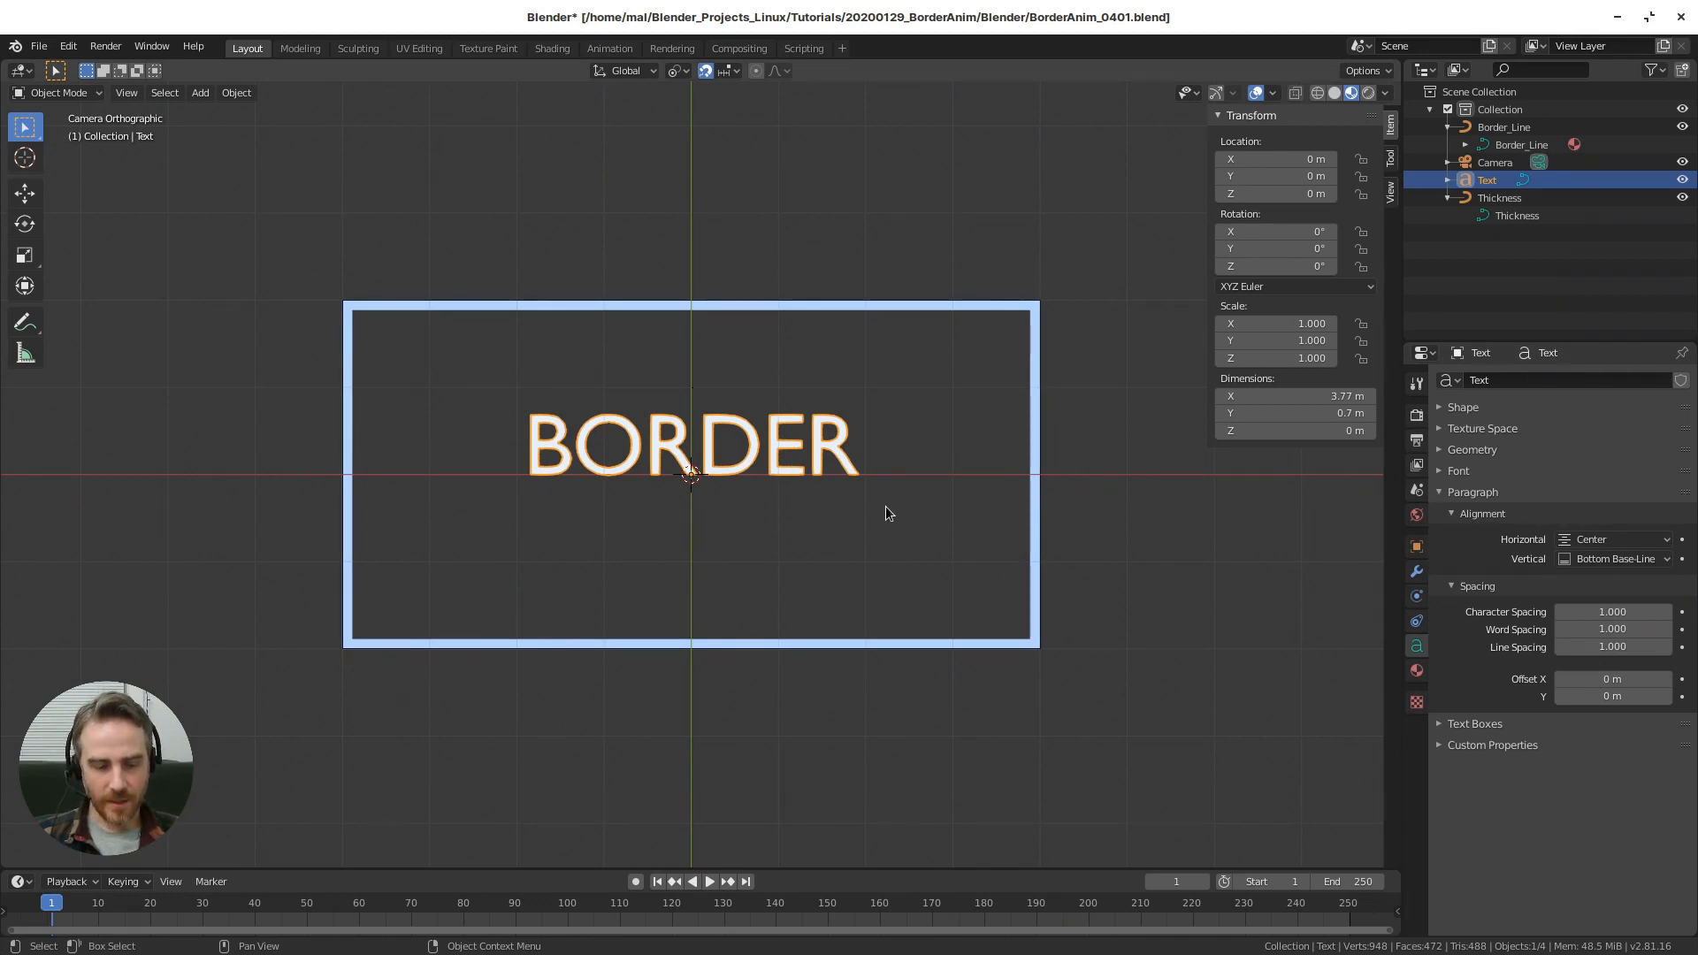
key("s")
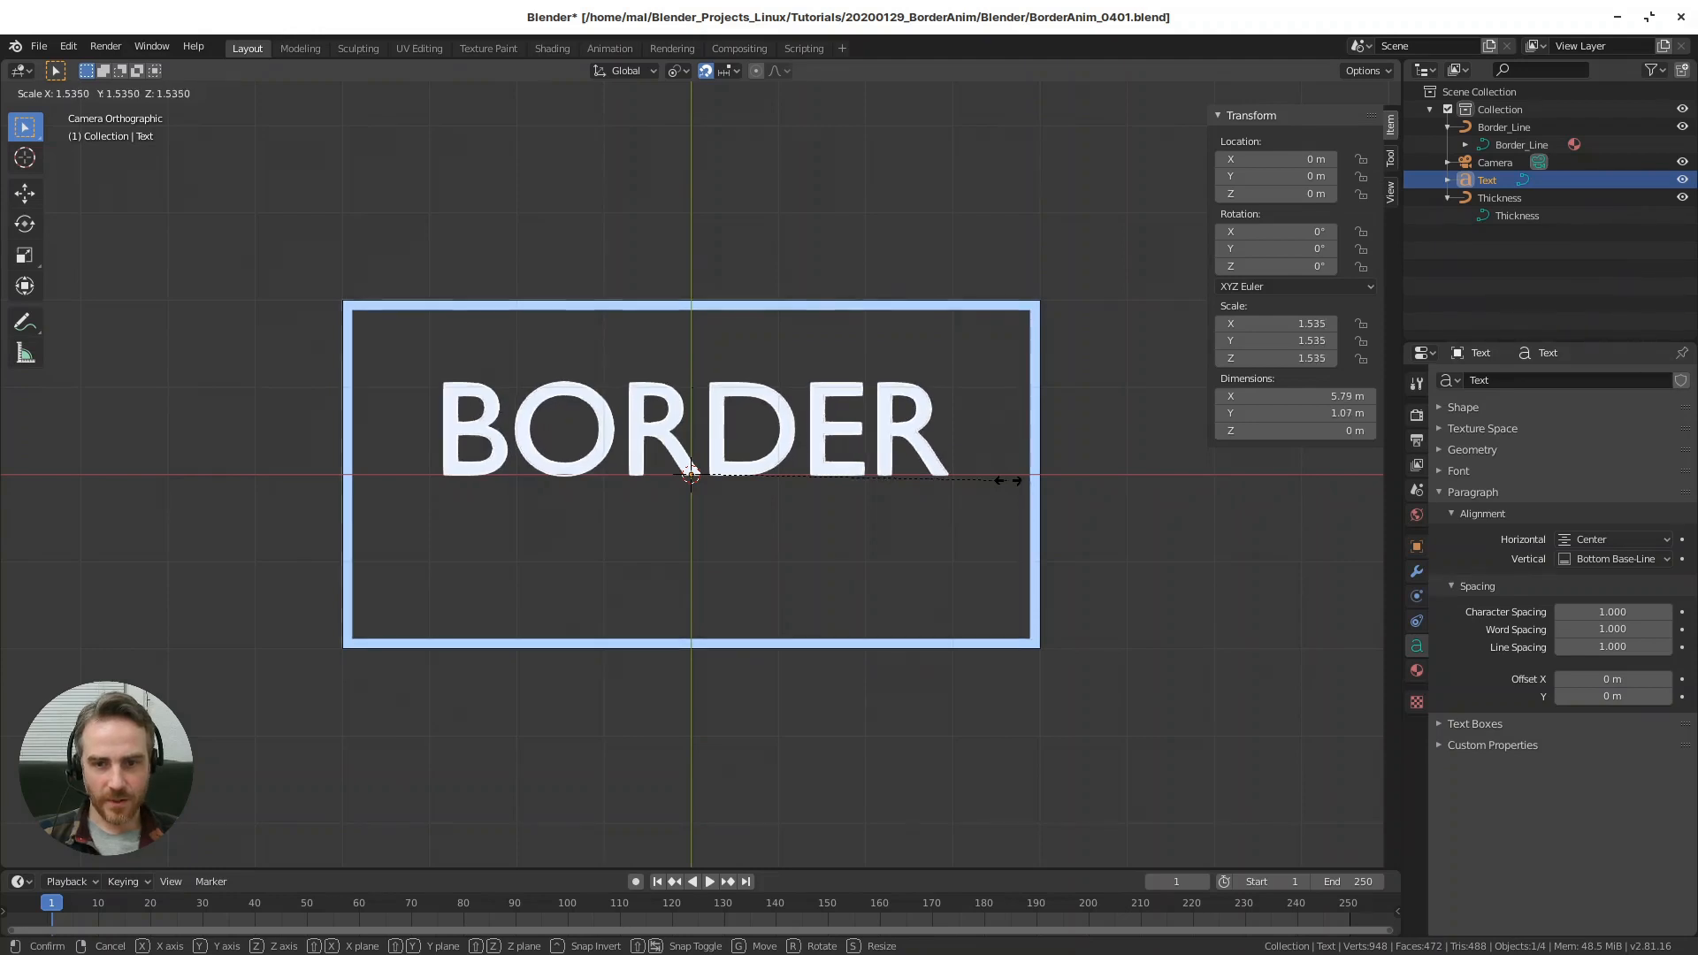
left_click(1009, 479)
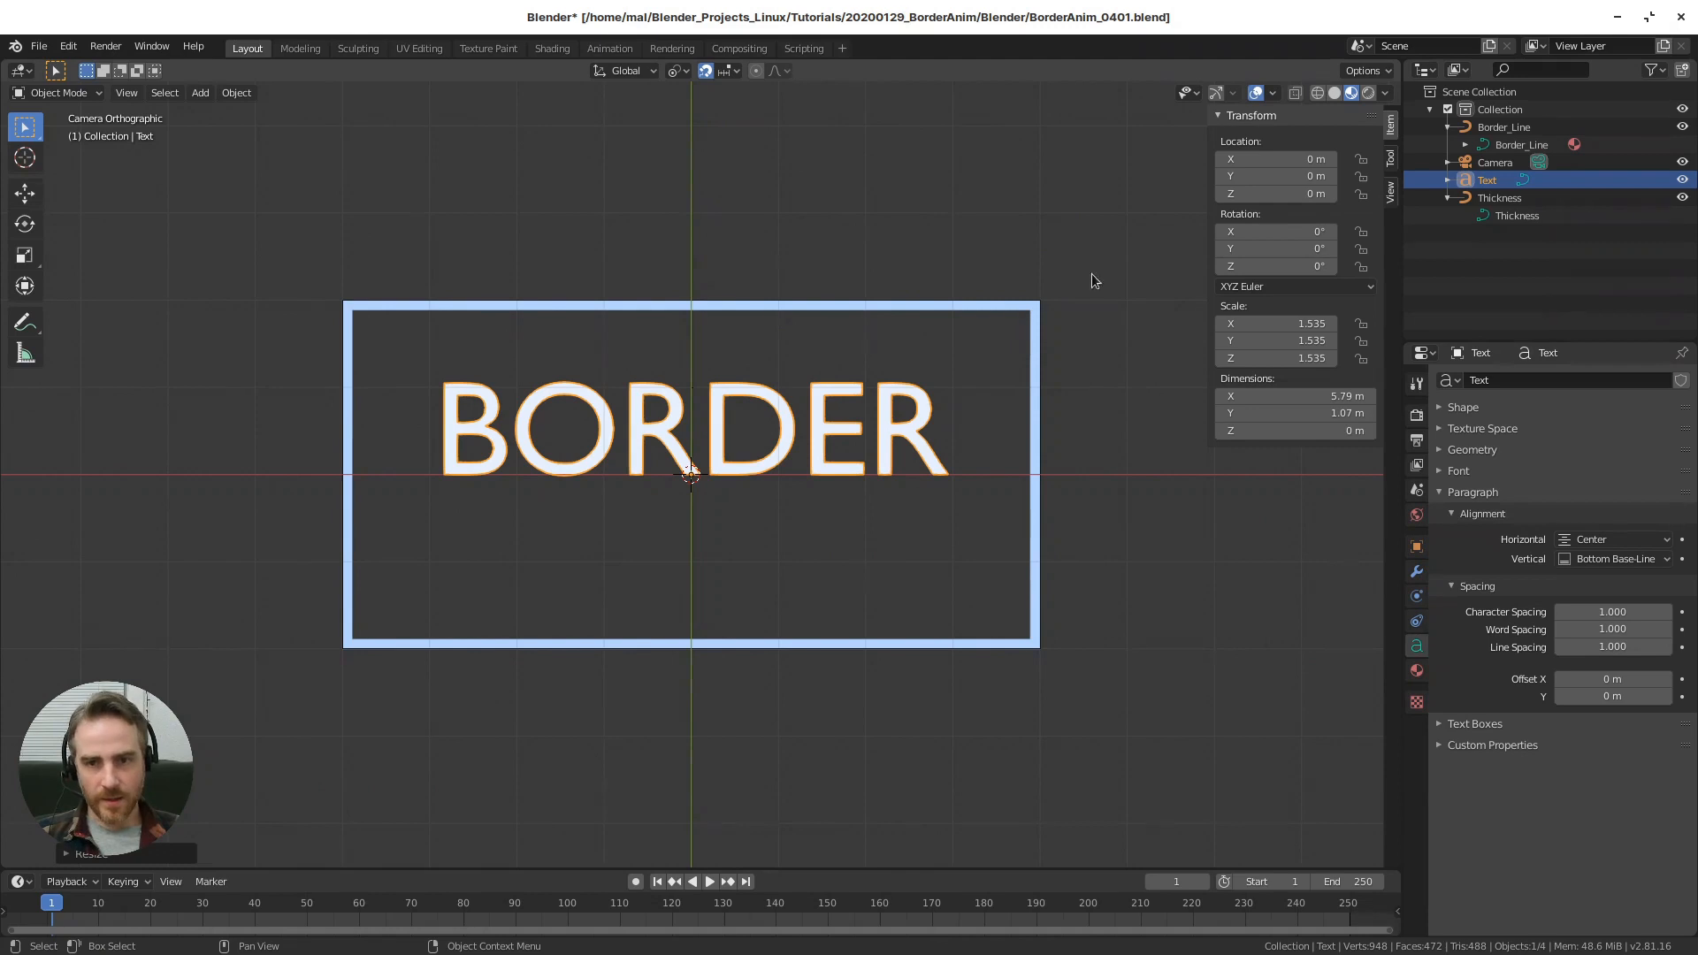
- Set the viewport grid scale to 0.5
left_click(1274, 93)
left_click(1225, 196)
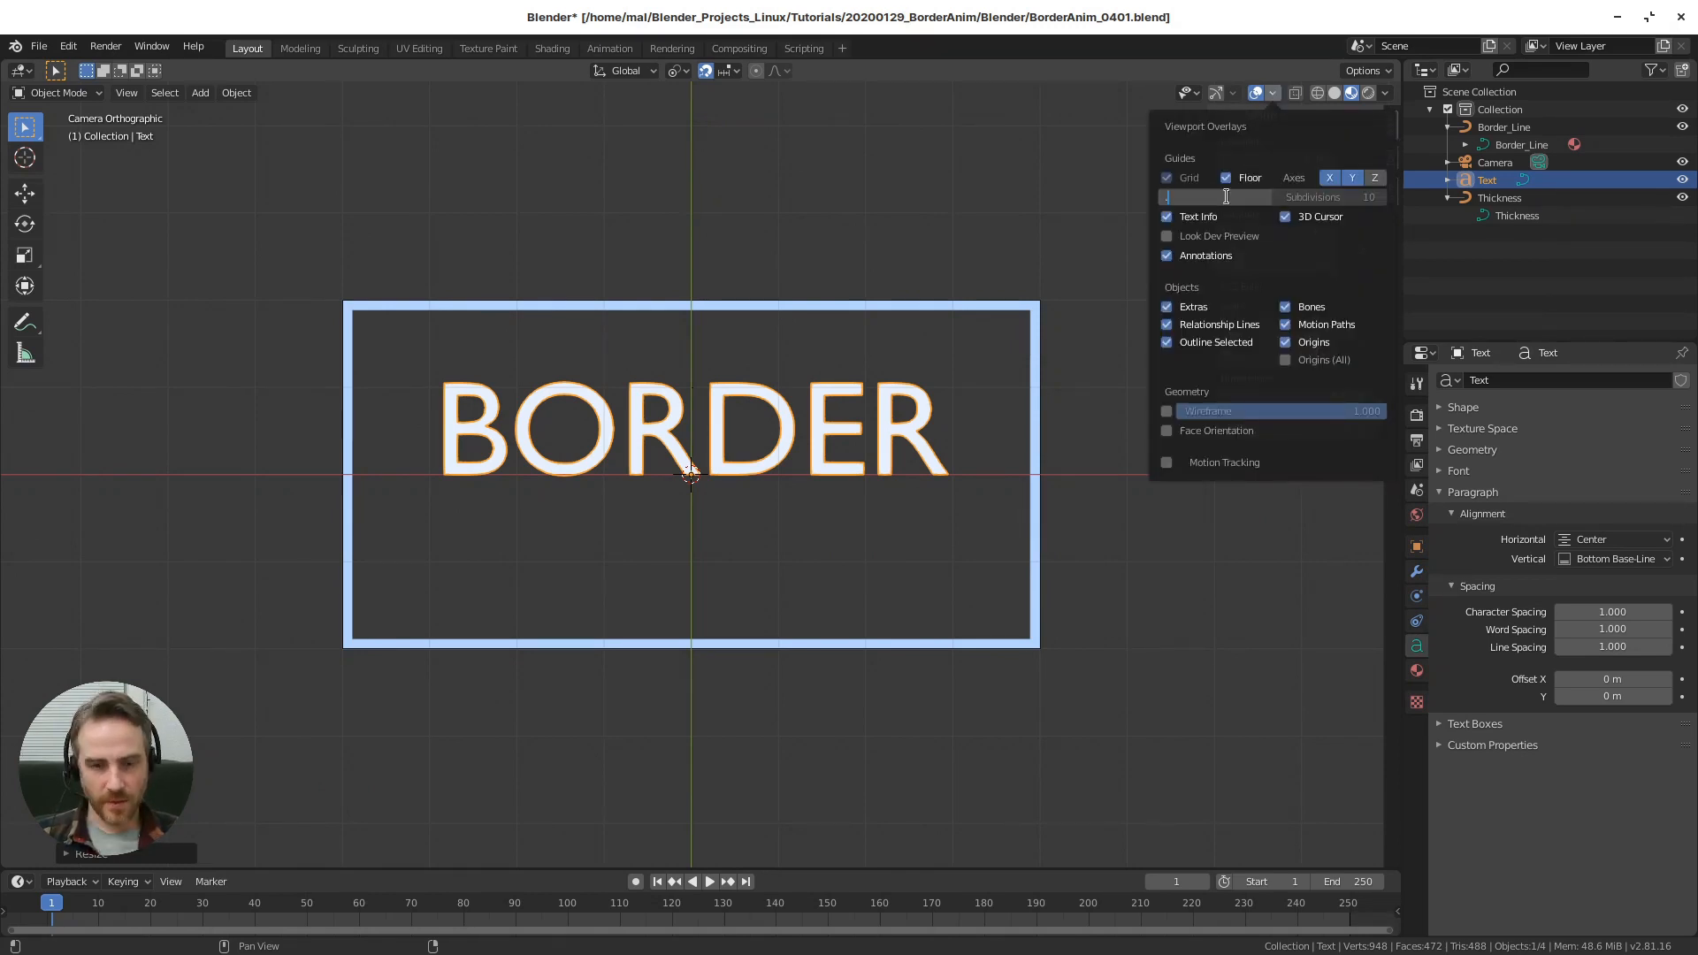
key("Return")
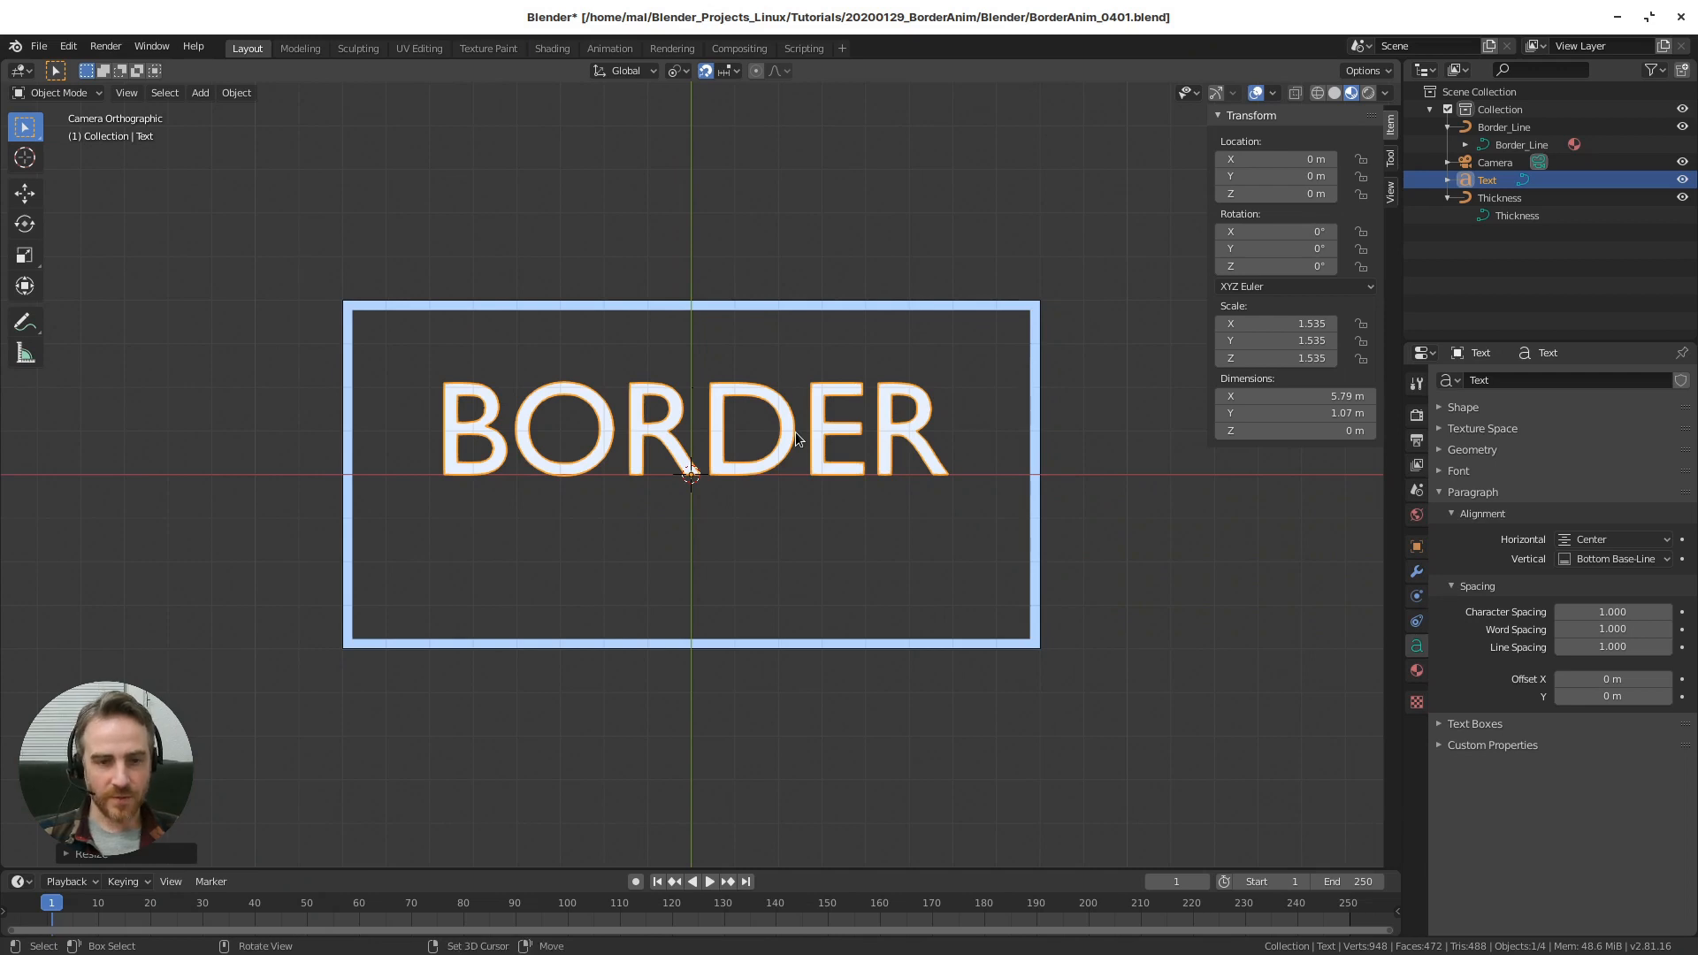
- Duplicate the BORDER text in place and set the copy's vertical alignment to Top
key("shift+d")
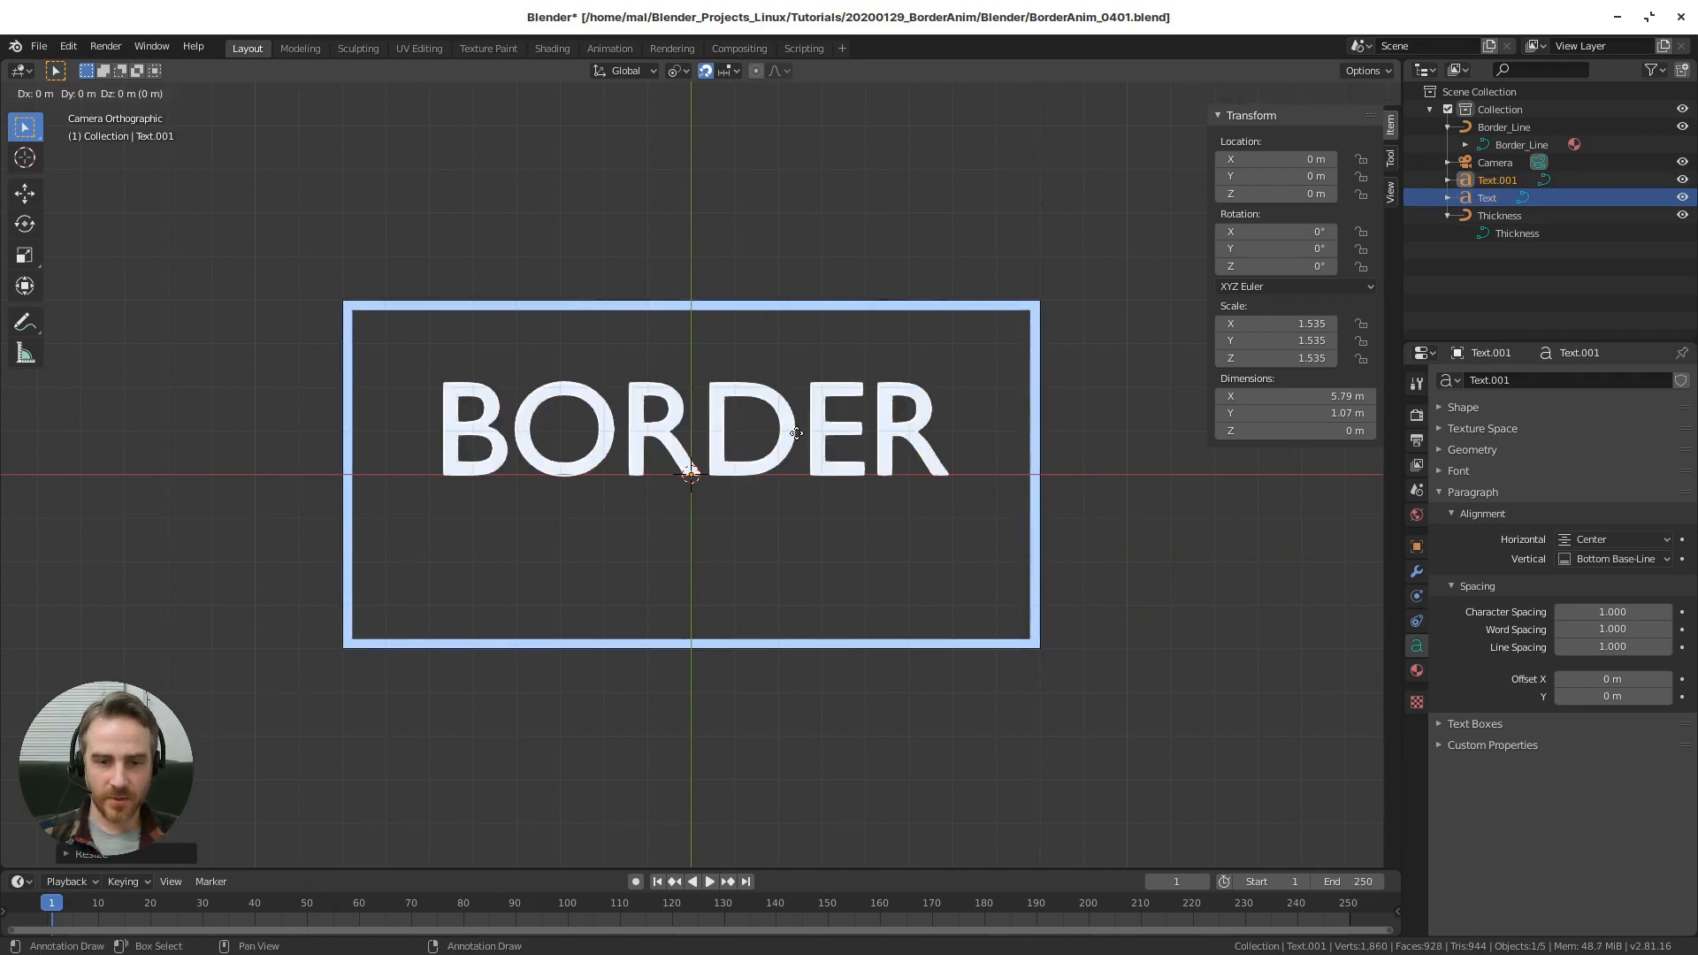
right_click(796, 433)
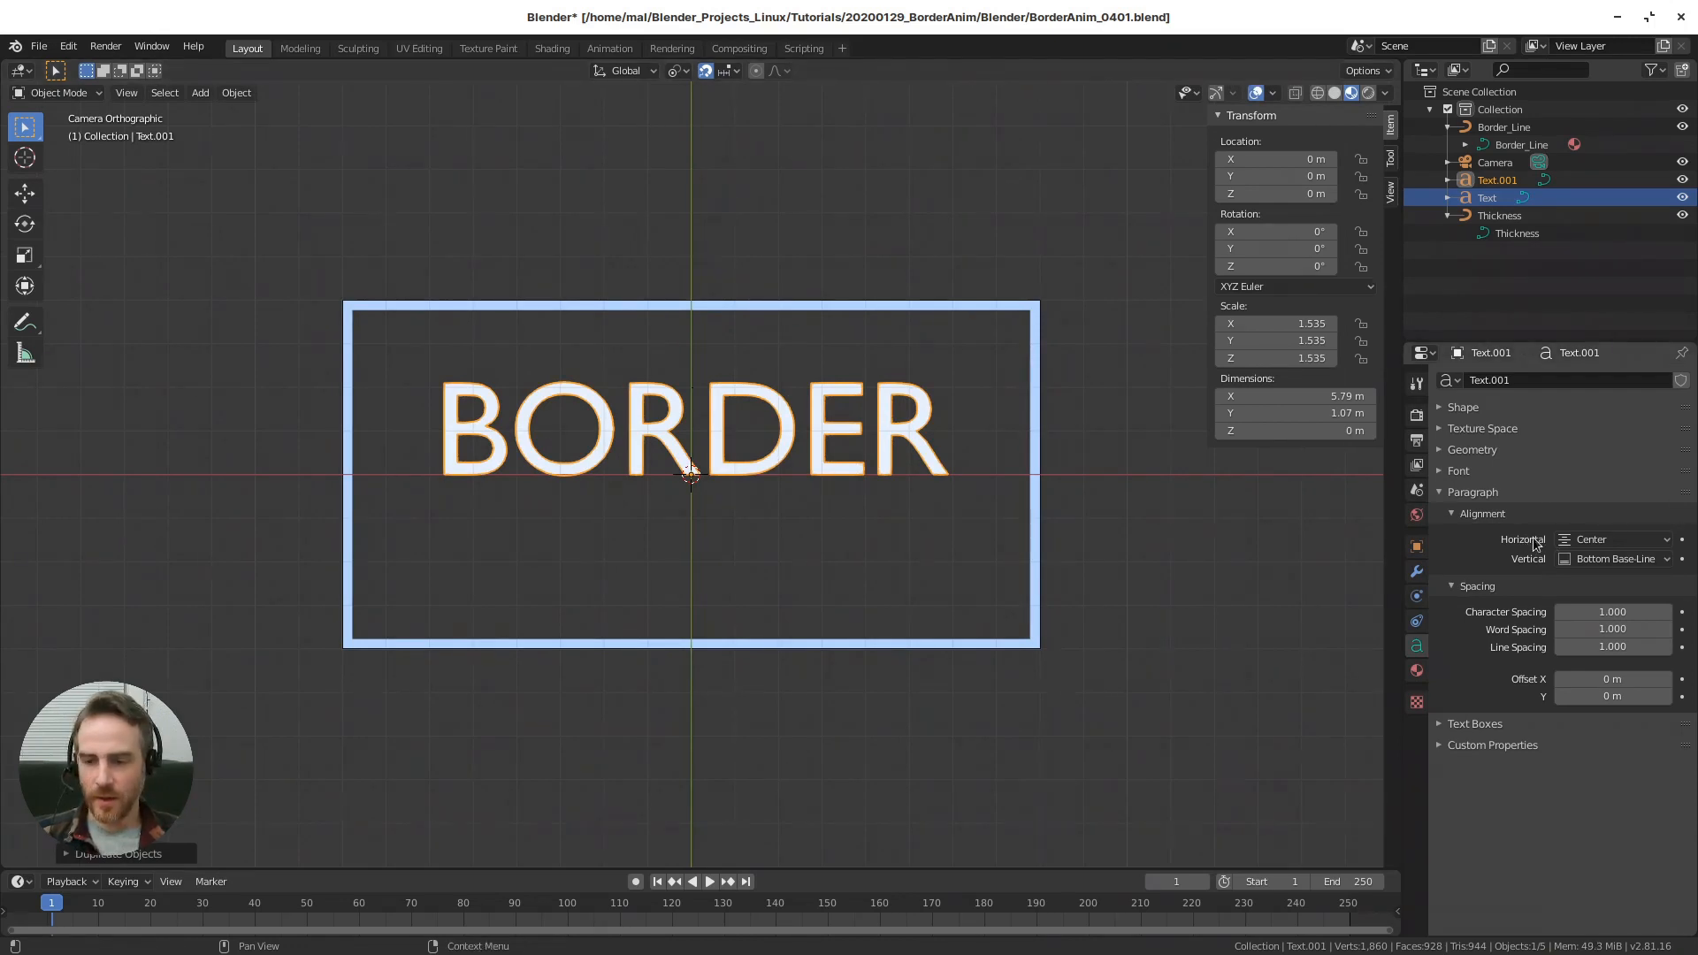
left_click(1608, 560)
left_click(1578, 594)
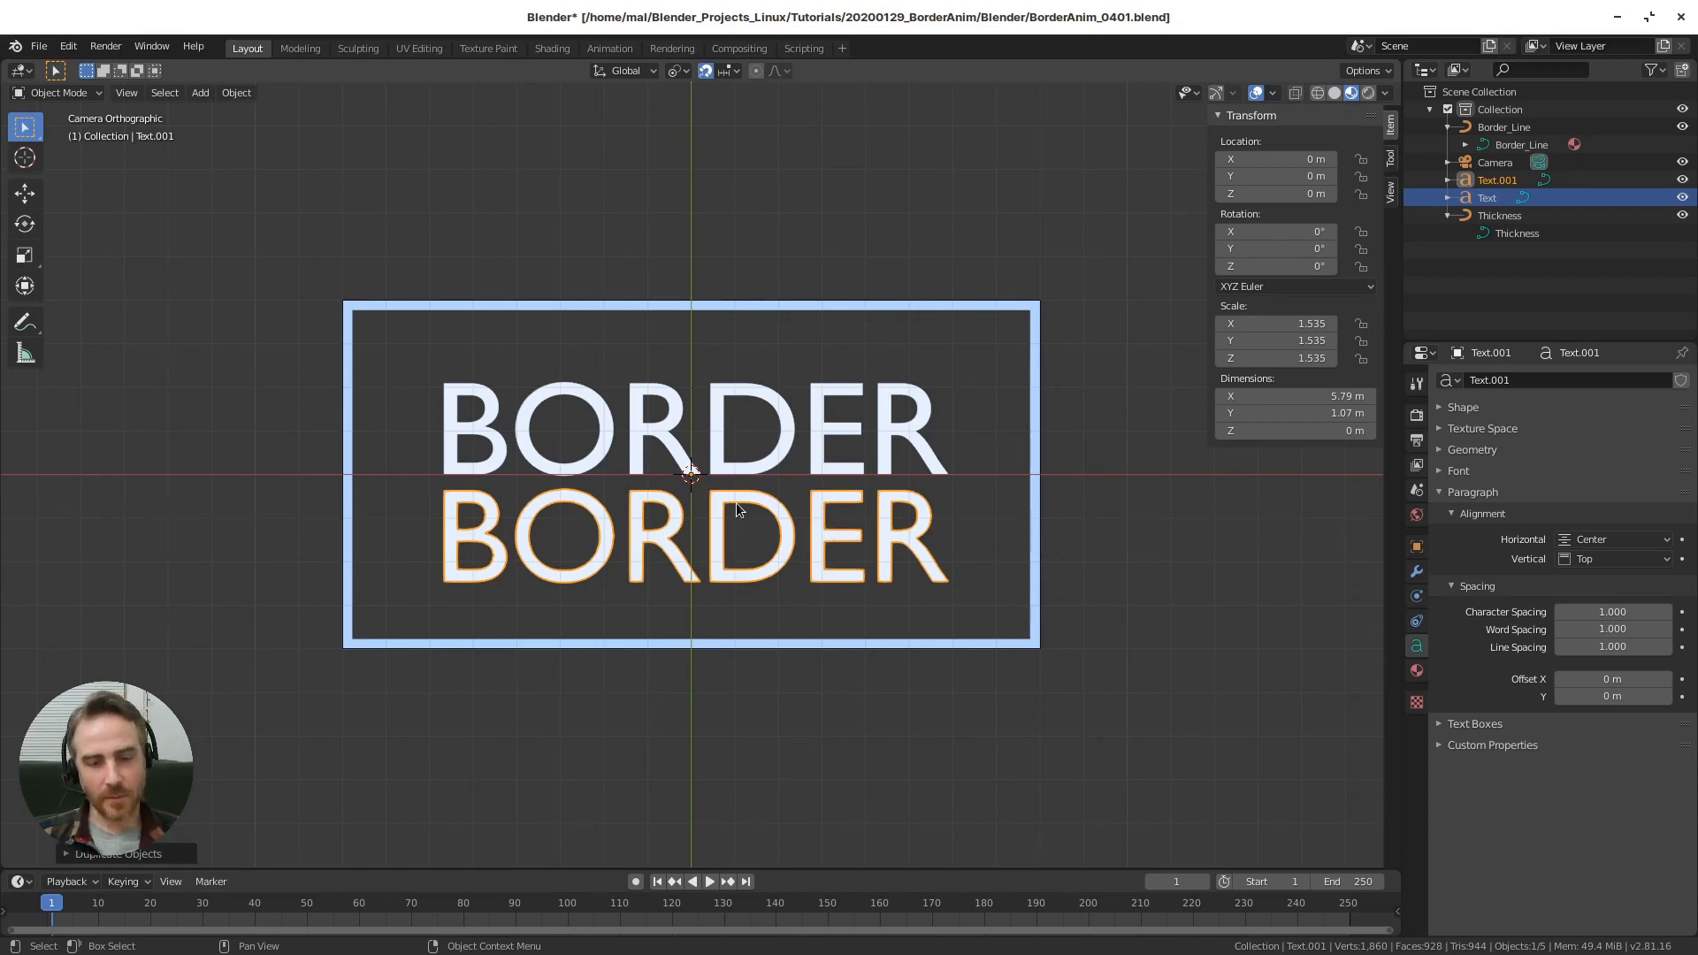
- Replace the duplicated text's wording with LINE
key("Tab")
key("BackSpace")
key("BackSpace")
key("BackSpace")
key("BackSpace")
key("BackSpace")
key("BackSpace")
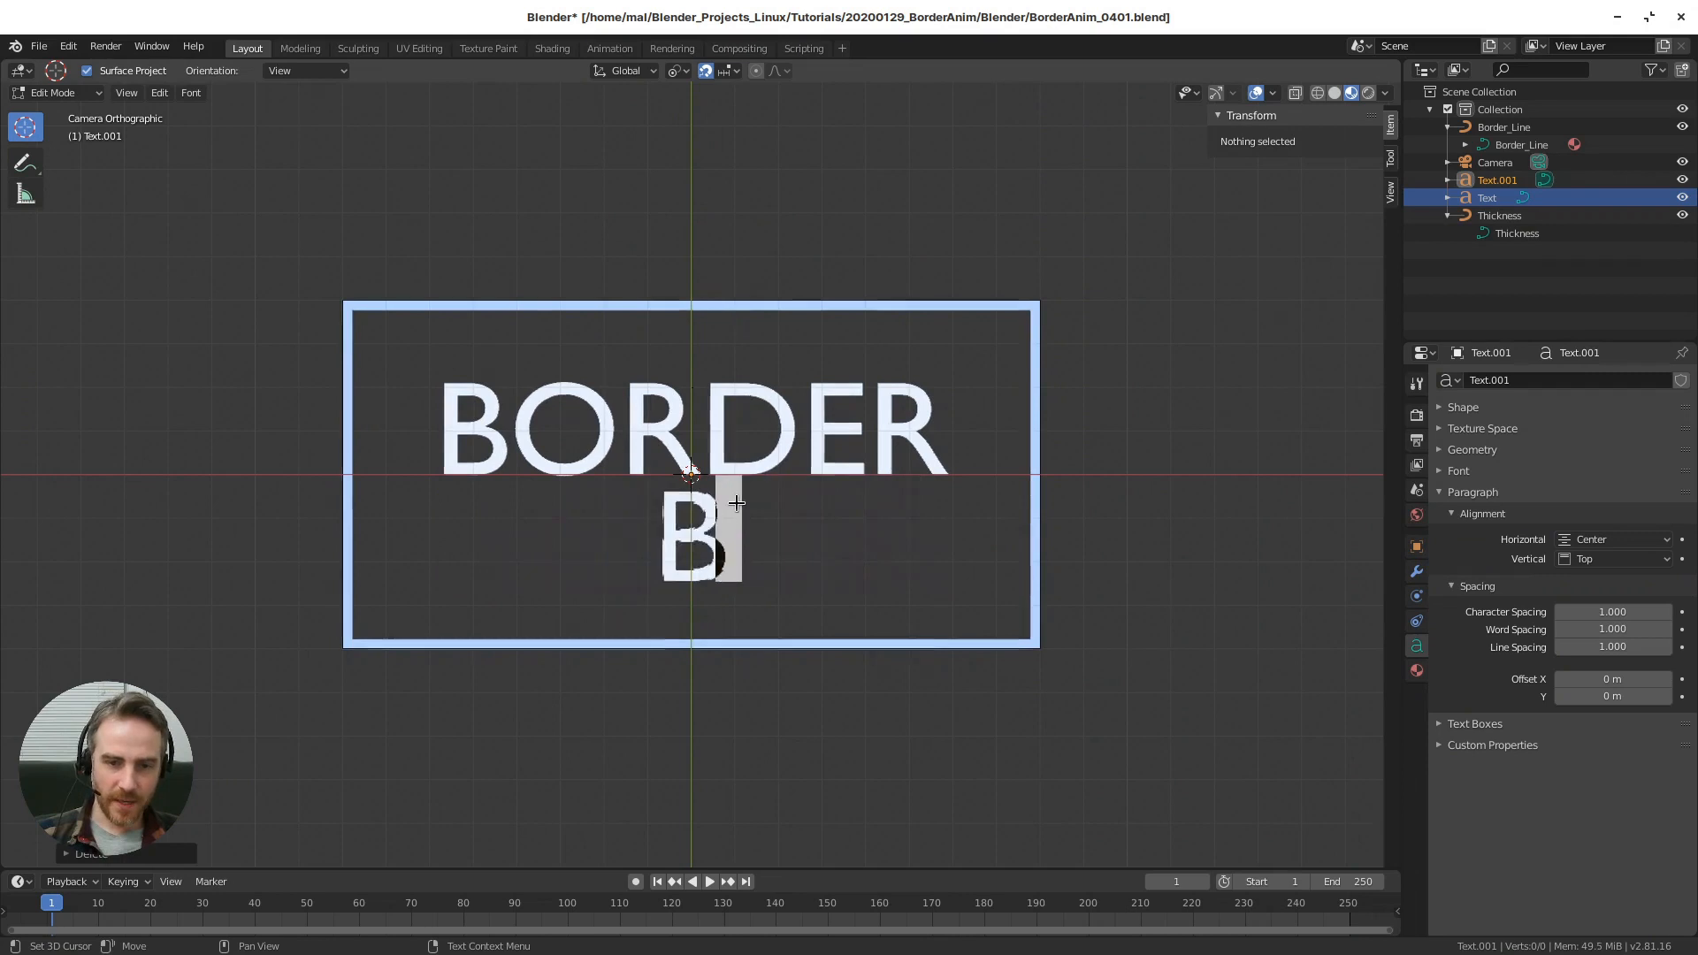
type("LINE")
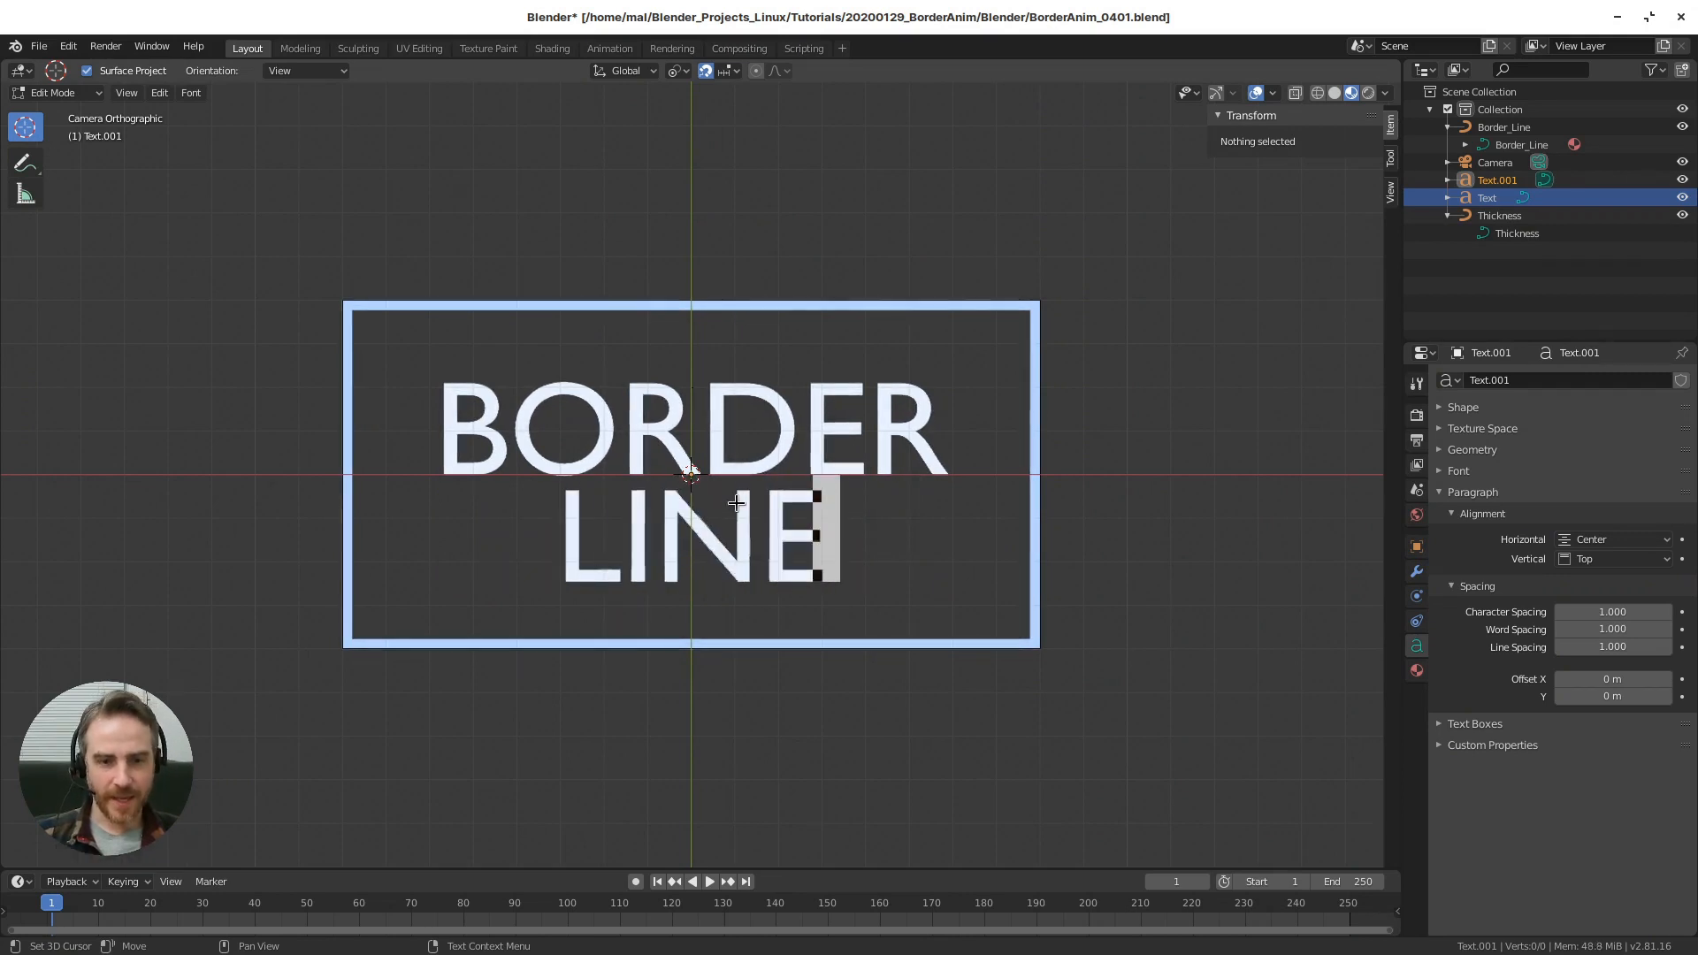
key("Tab")
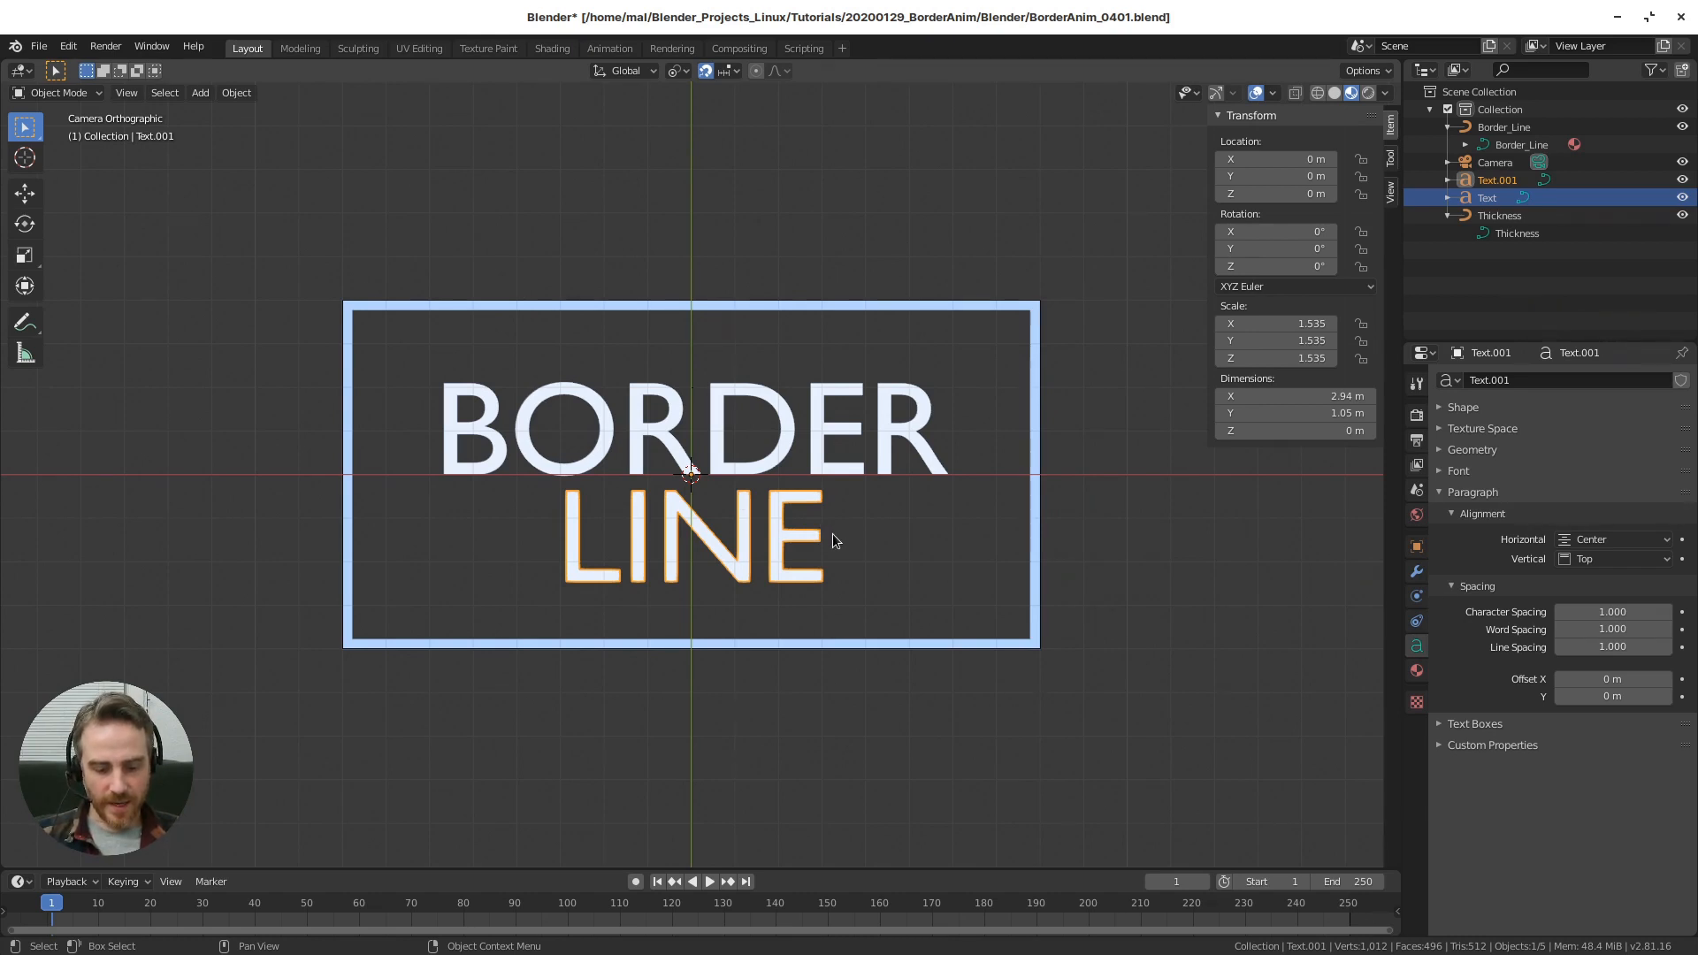
- Scale the LINE text uniformly to about 1.952 and stretch it along X to about 3.007 to match BORDER's width
key("s")
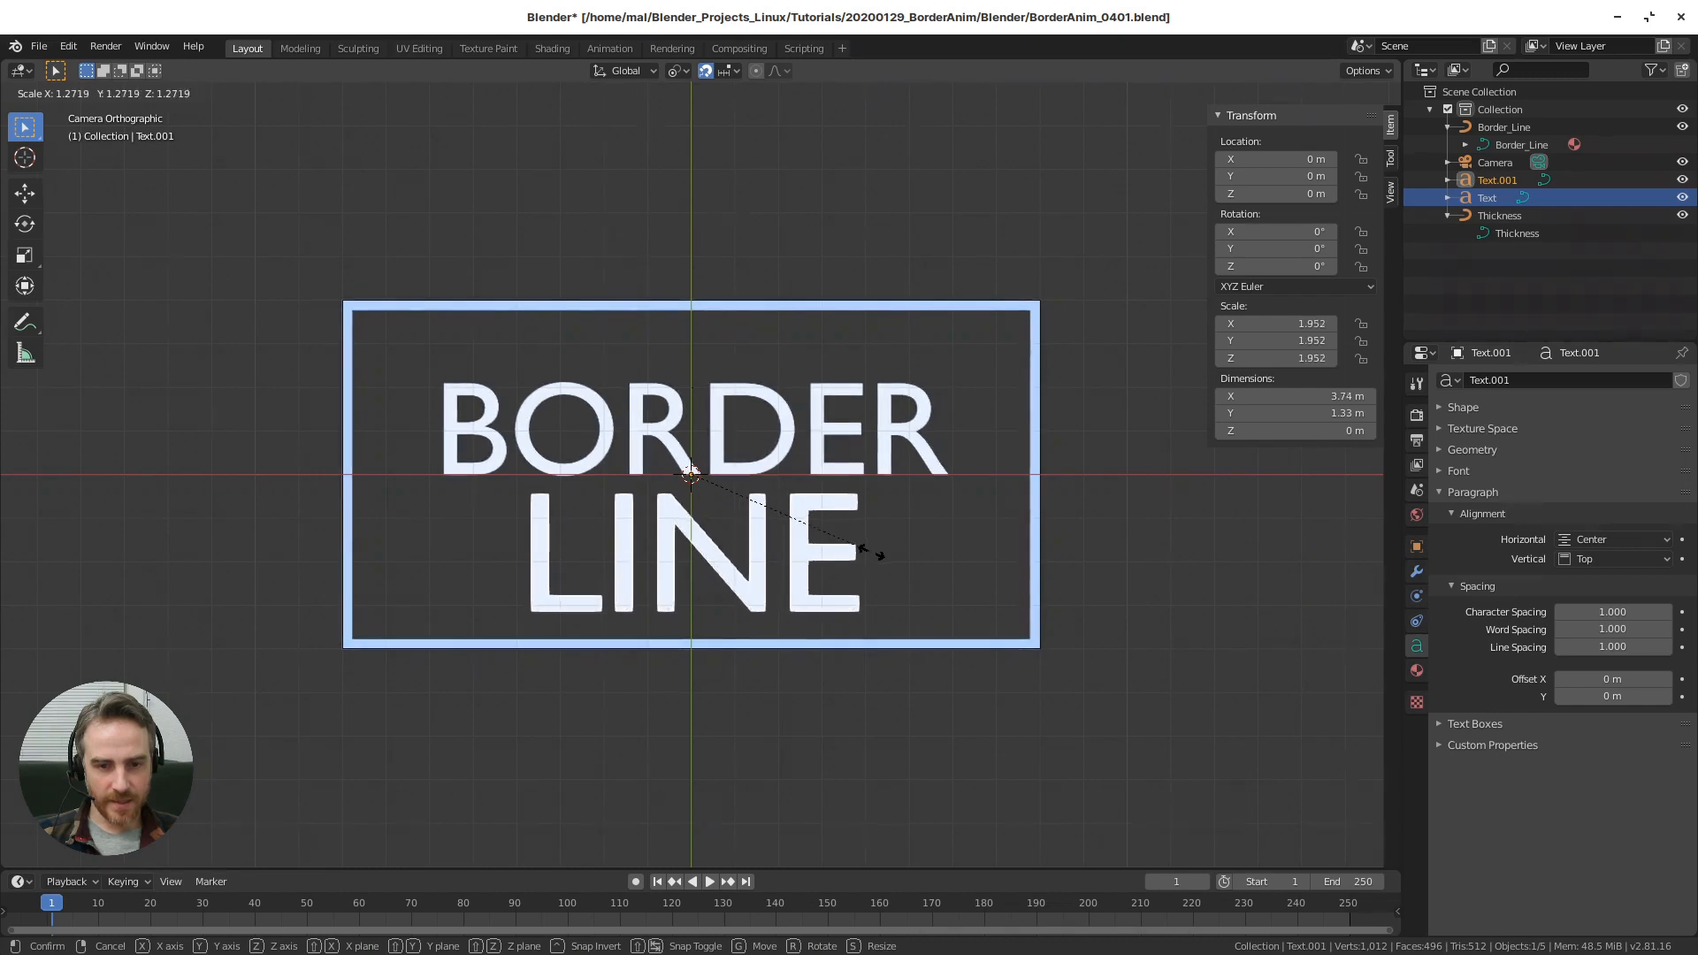
left_click(868, 550)
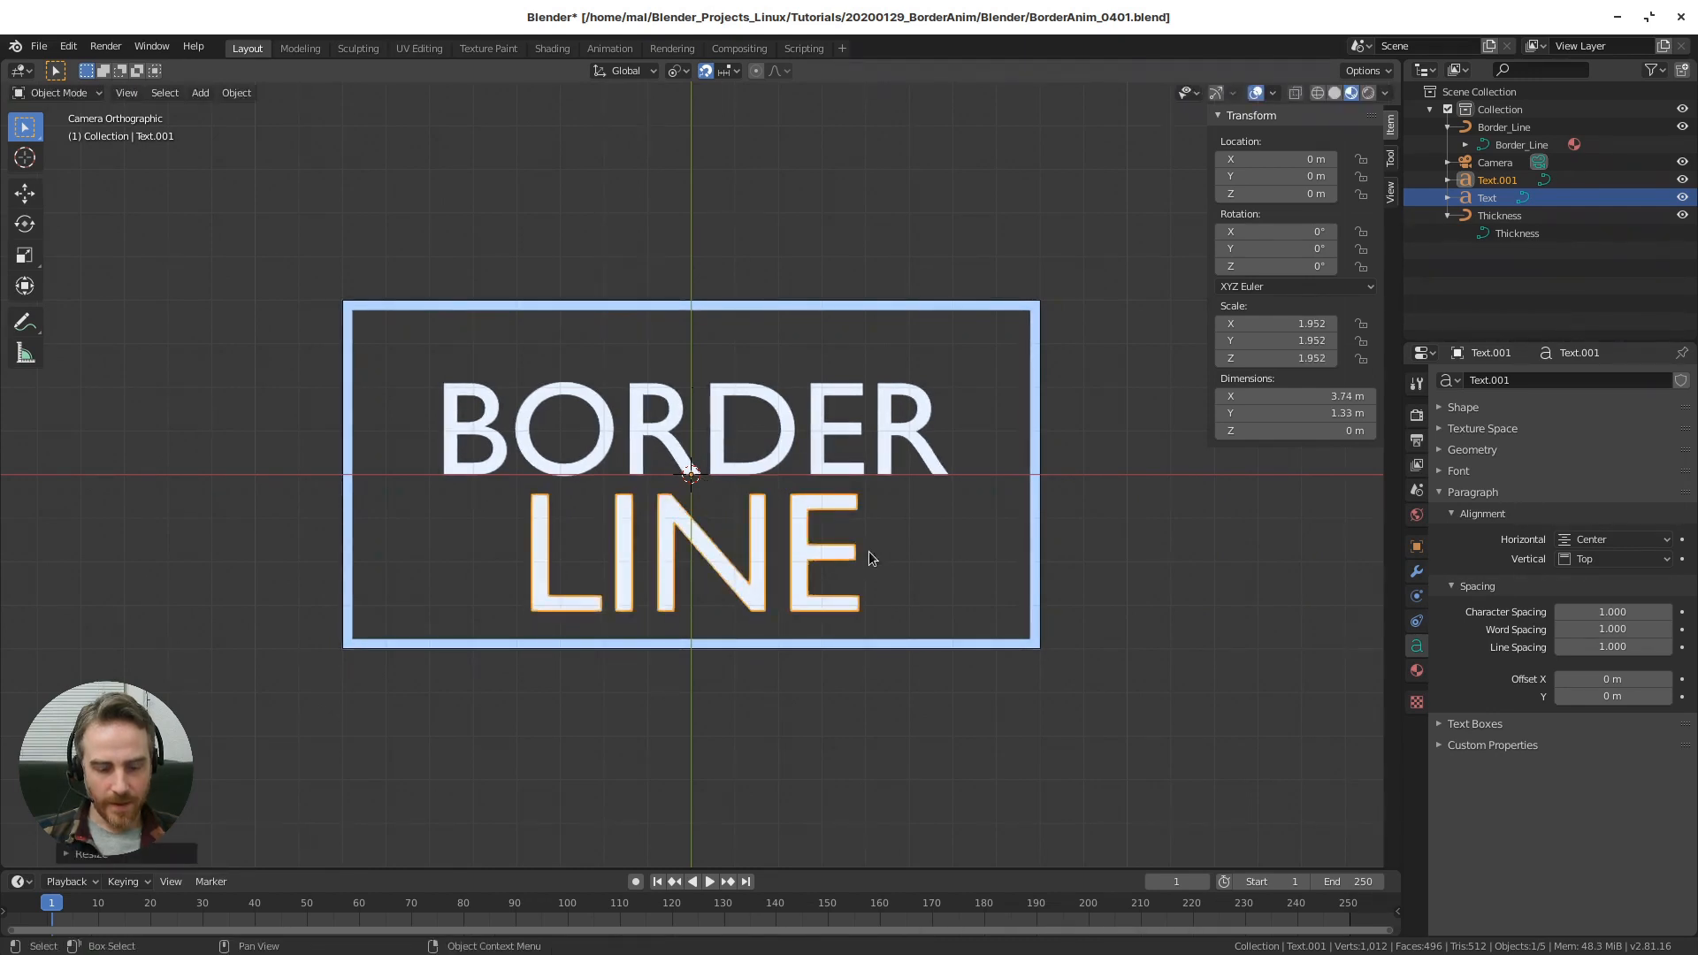
key("s")
key("x")
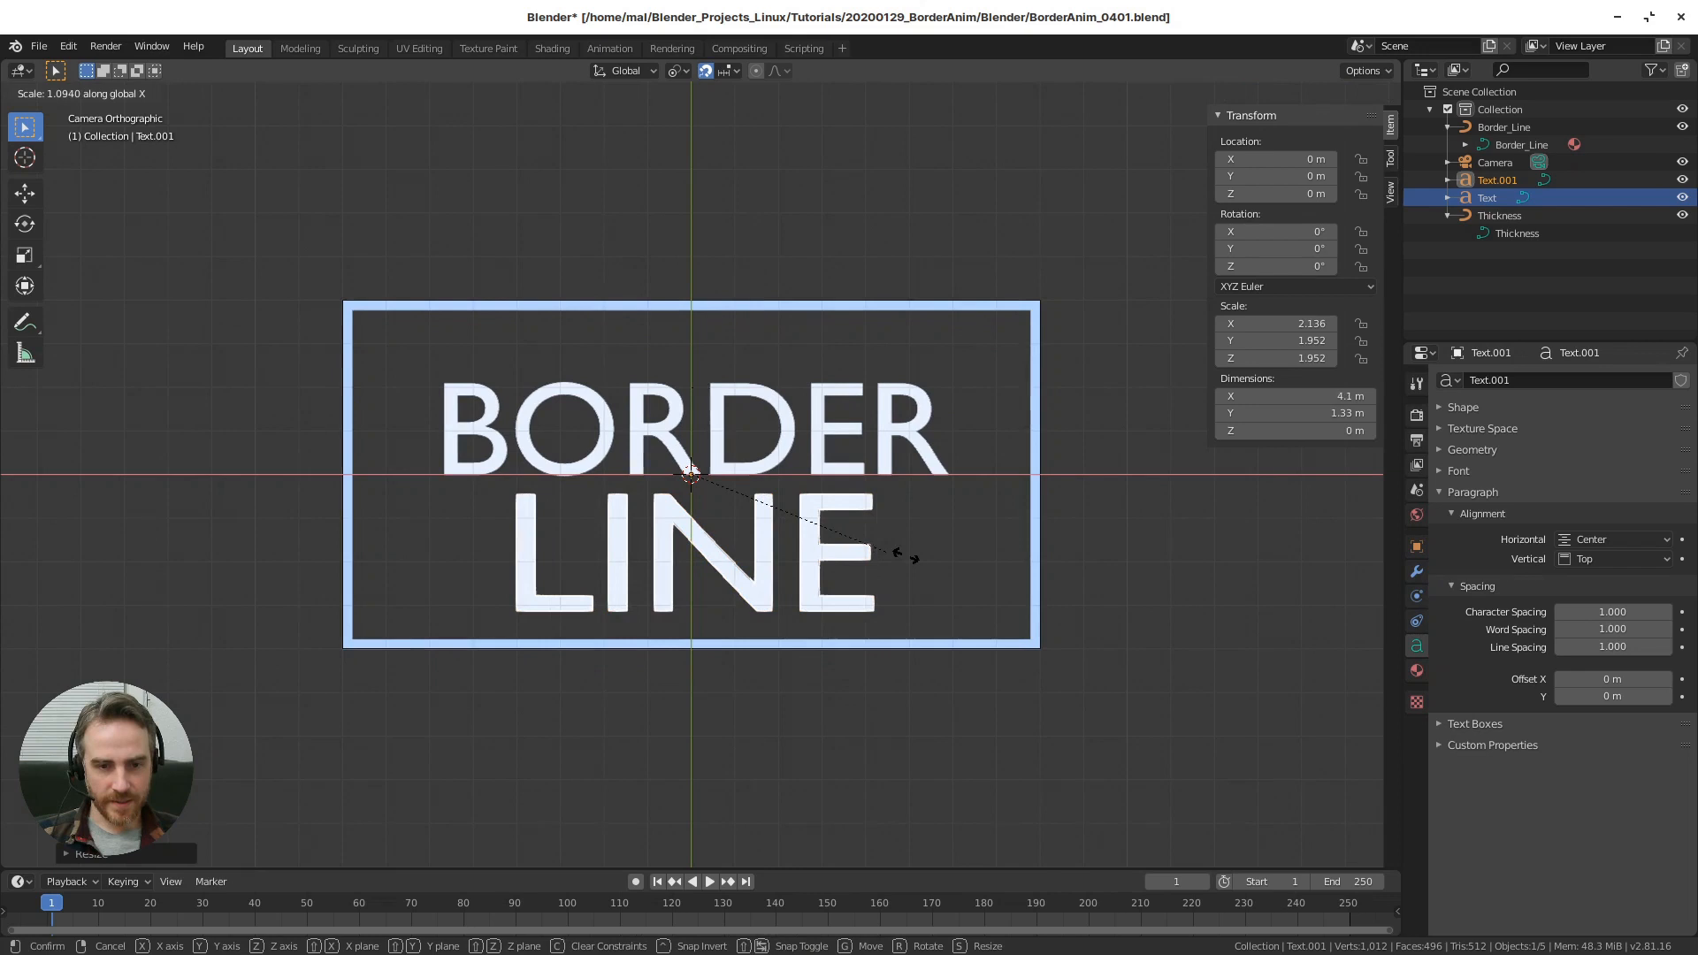
left_click(982, 561)
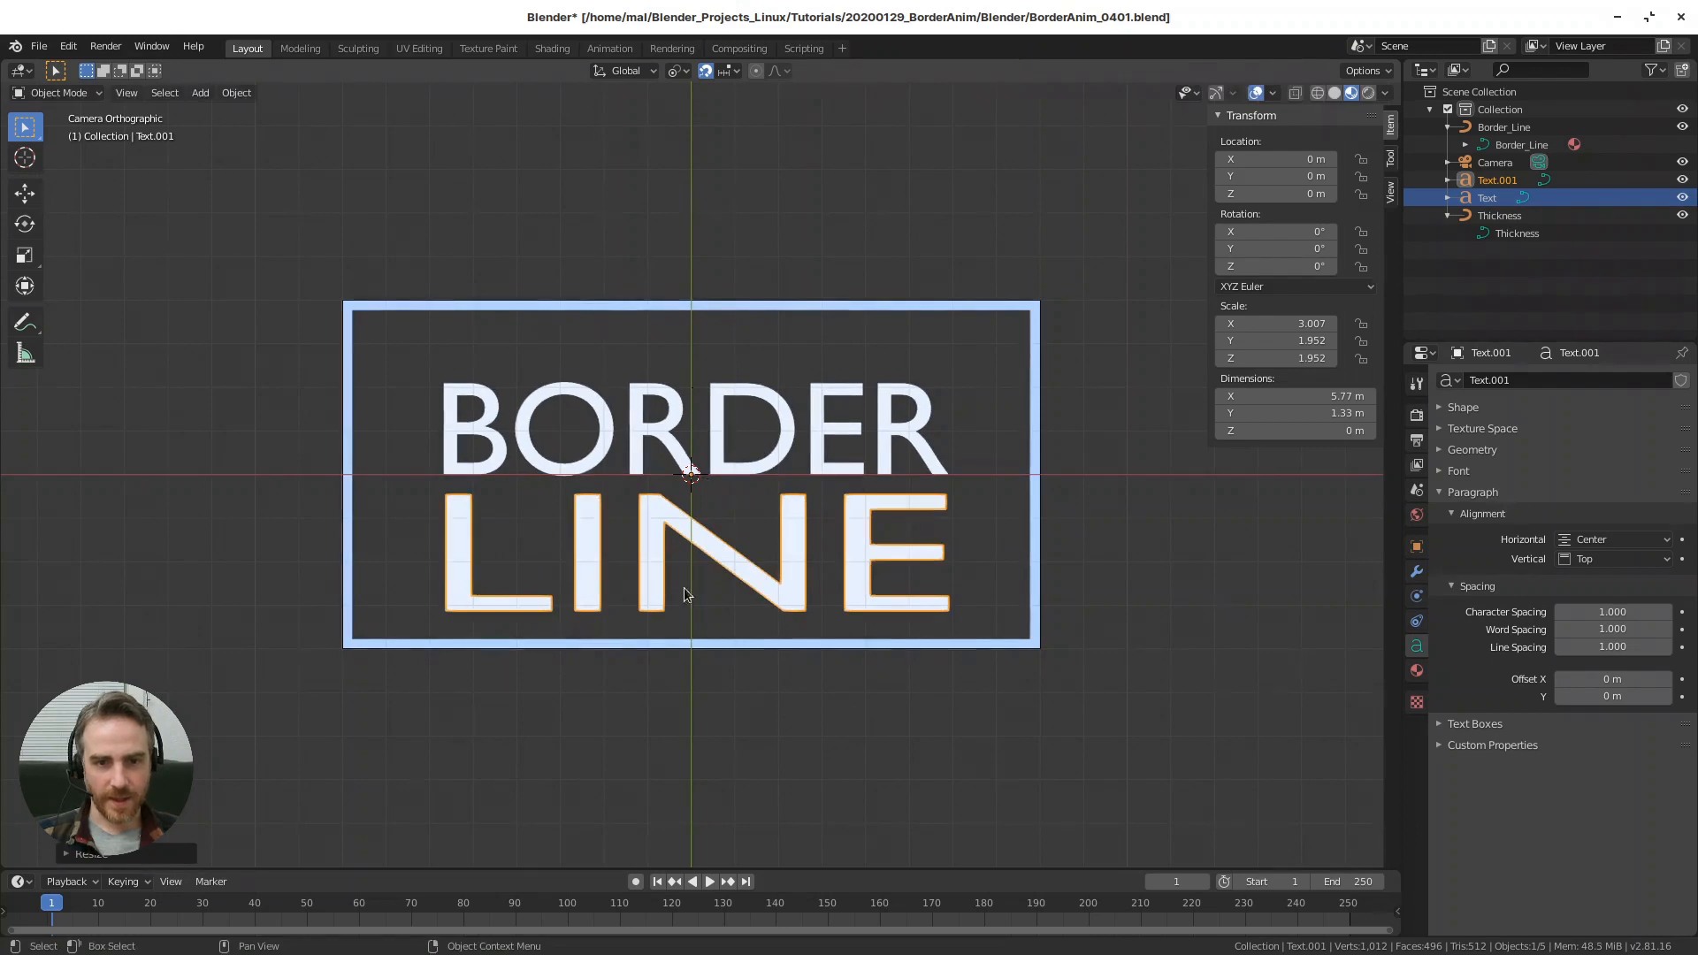
- Move both text objects up 0.15 m along Y, using a viewport grid scale of 0.05 for snapping
left_click(824, 431, "shift")
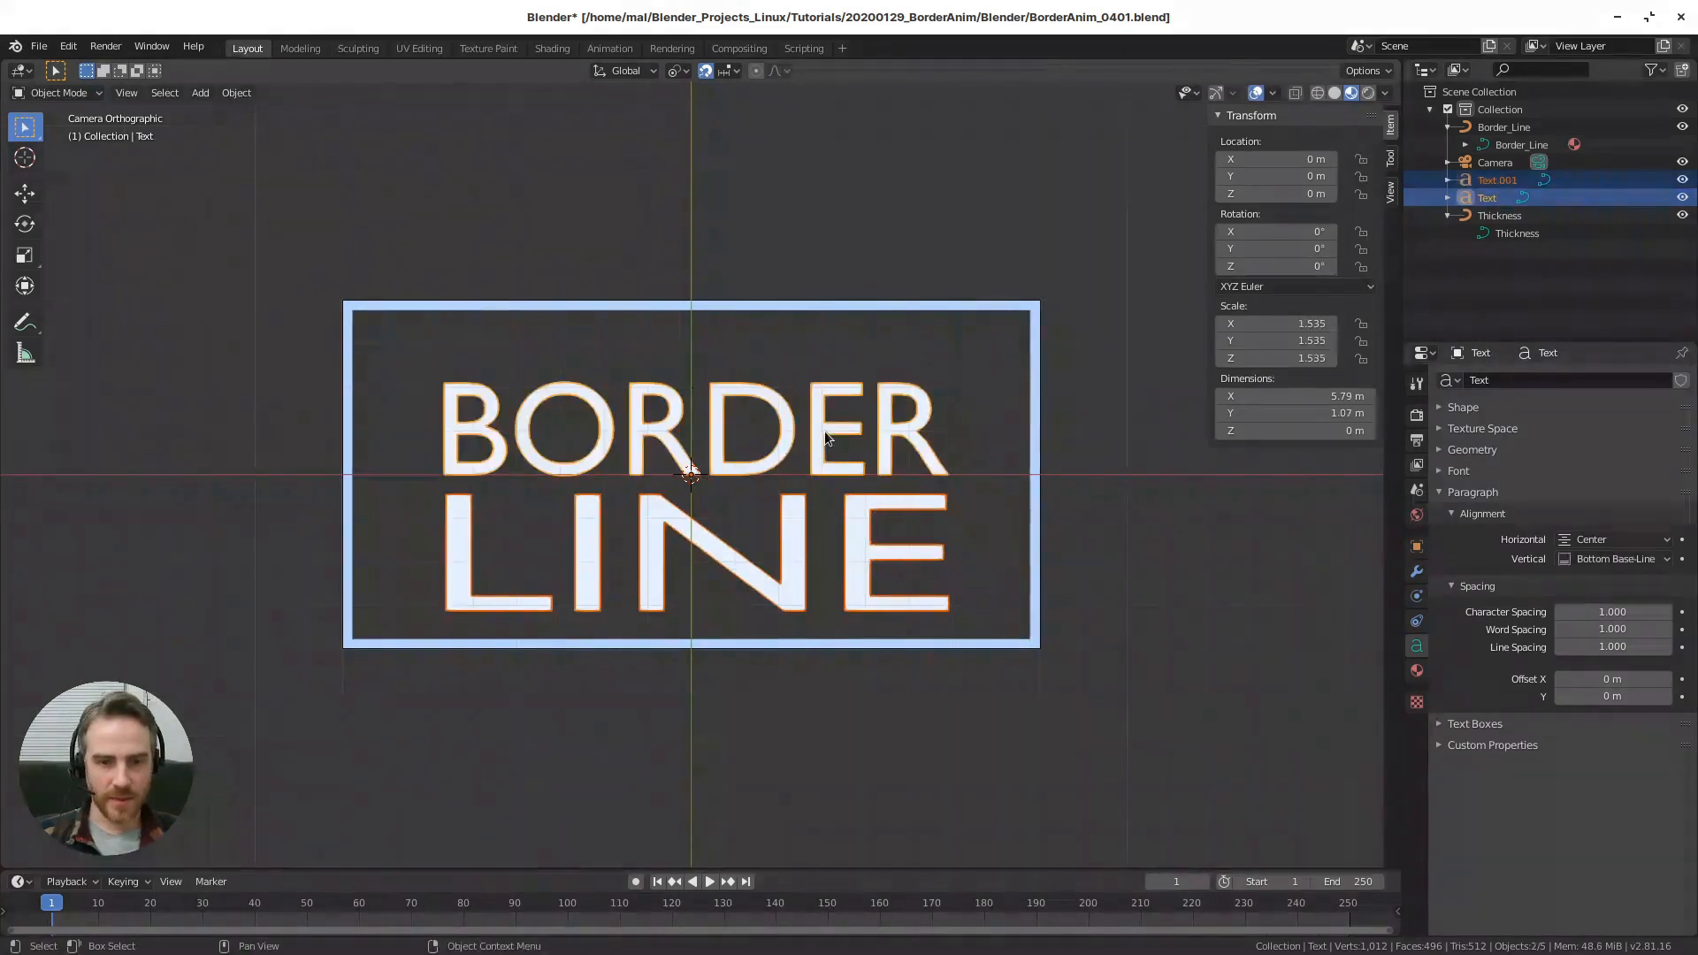
left_click(1273, 93)
left_click(1243, 196)
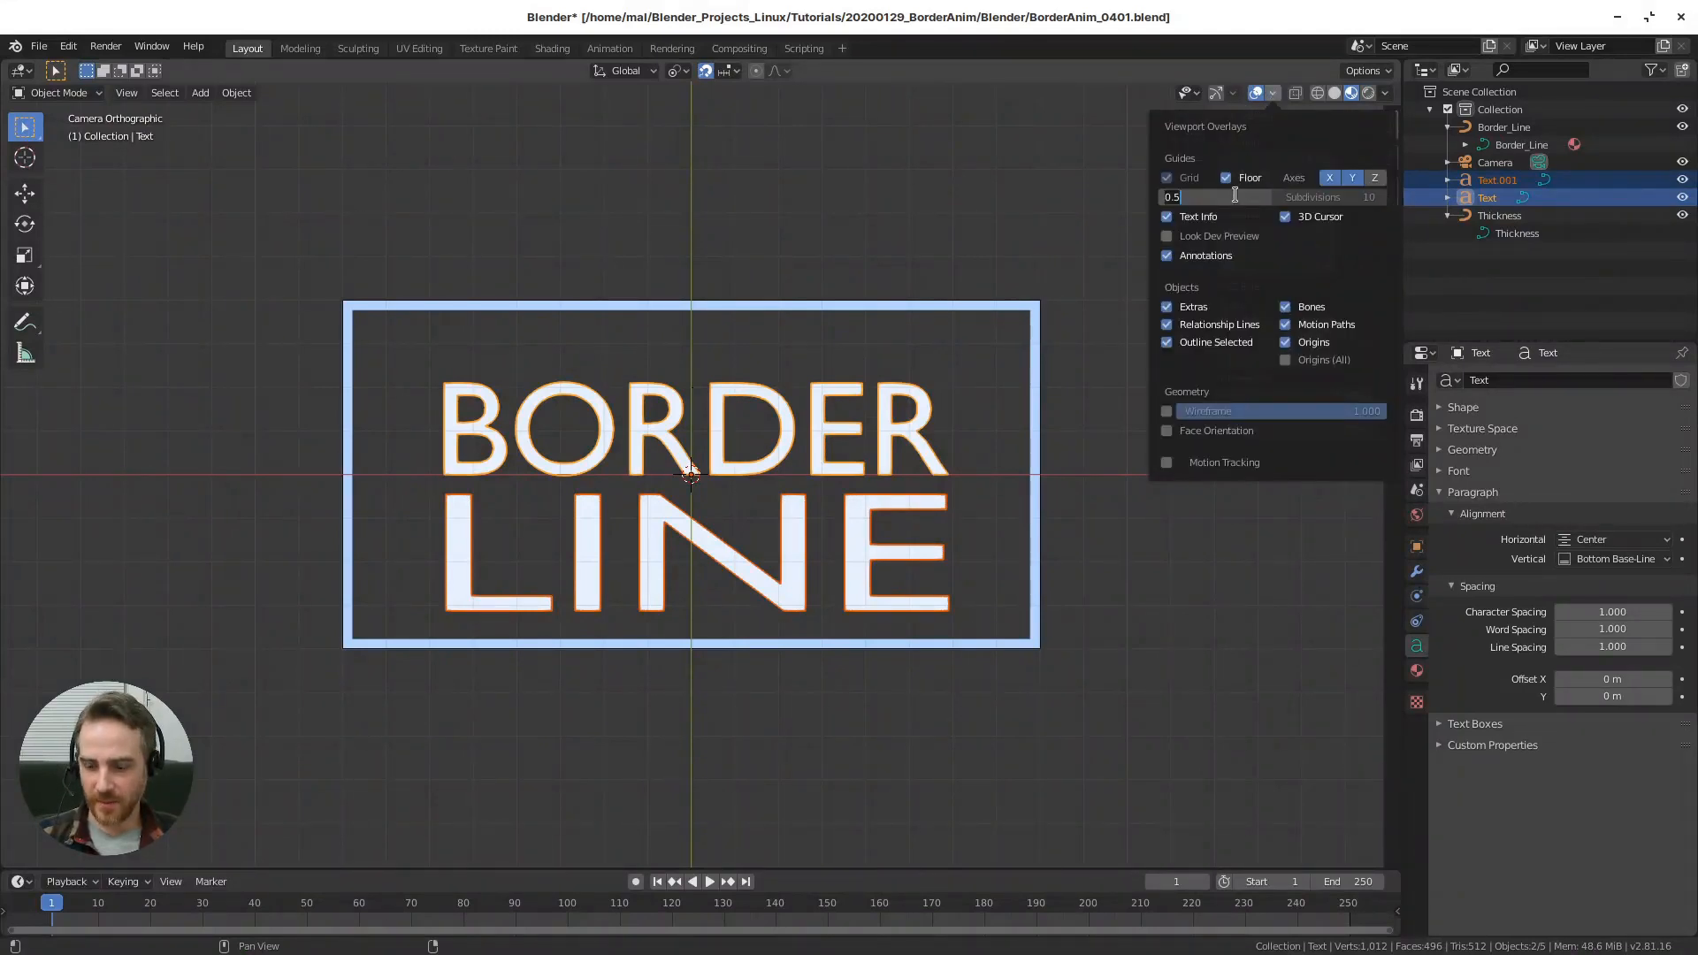
key("Return")
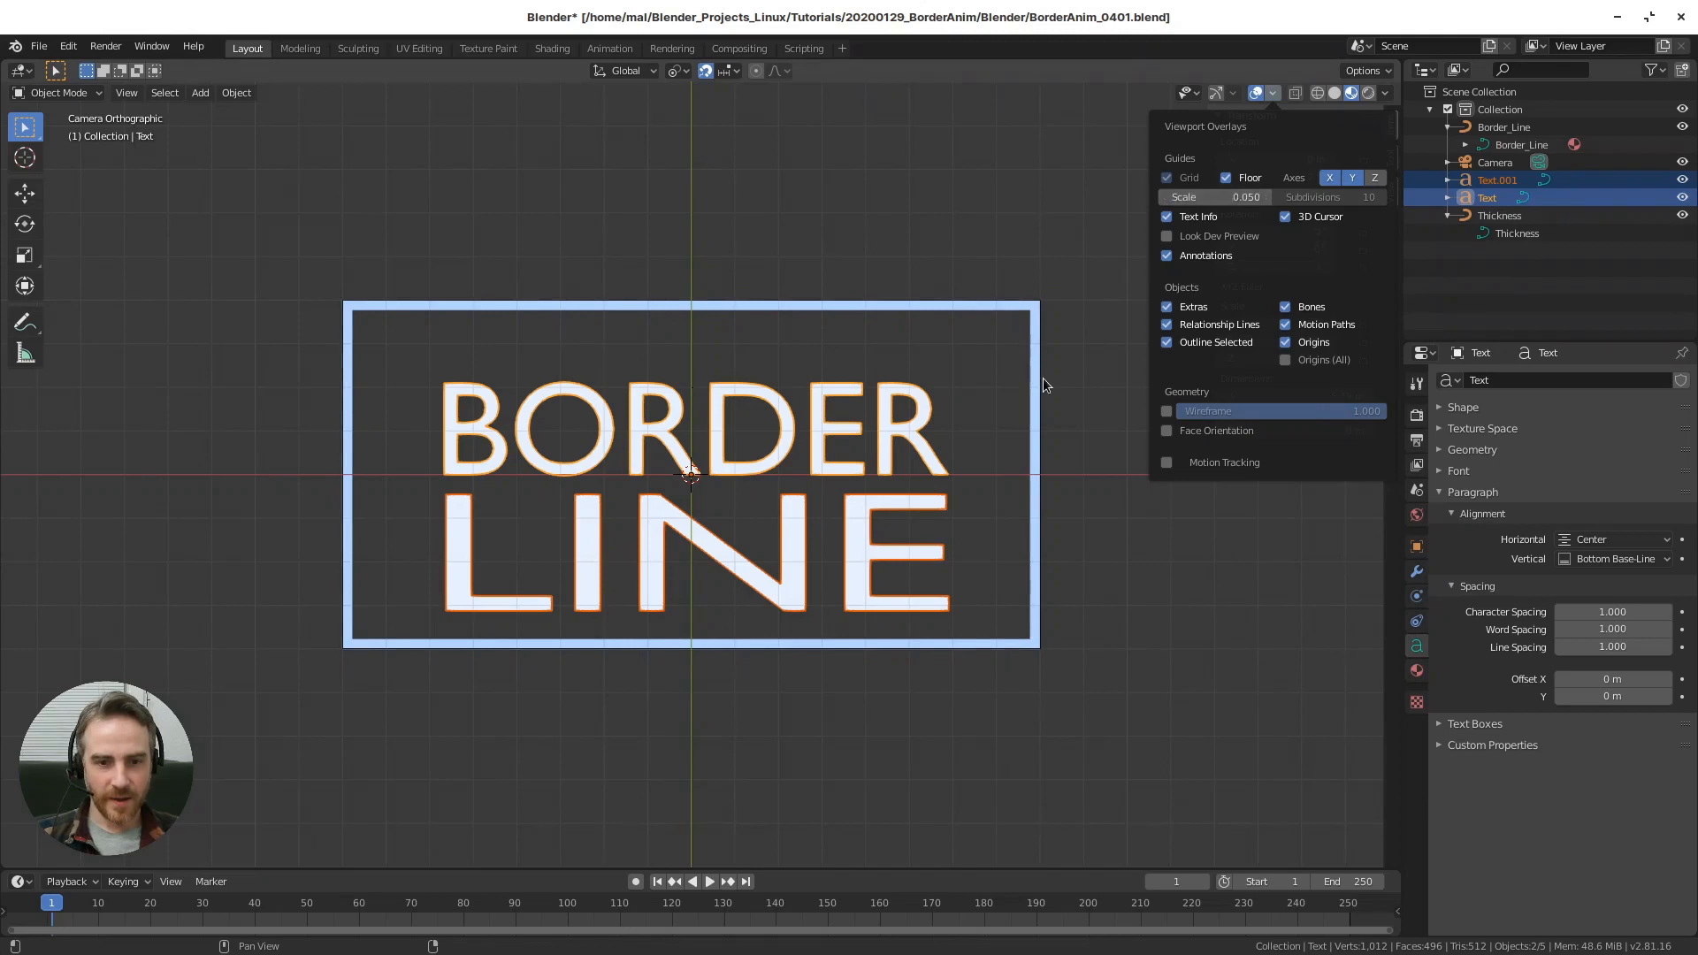
key("g")
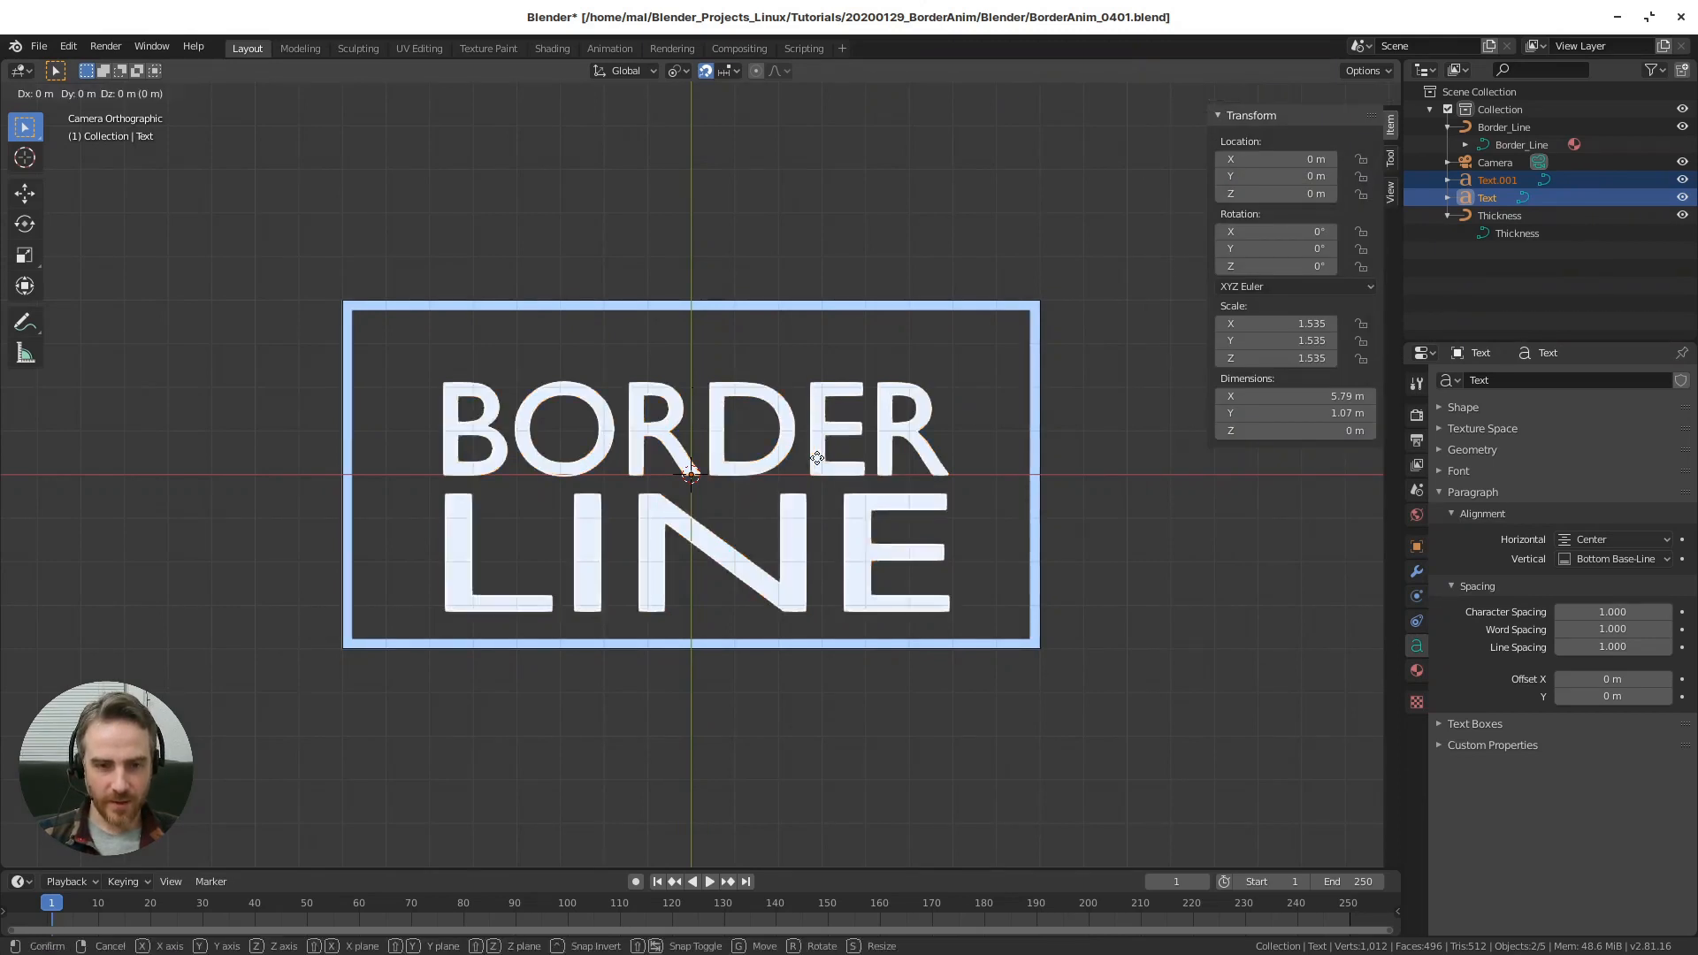
key("y")
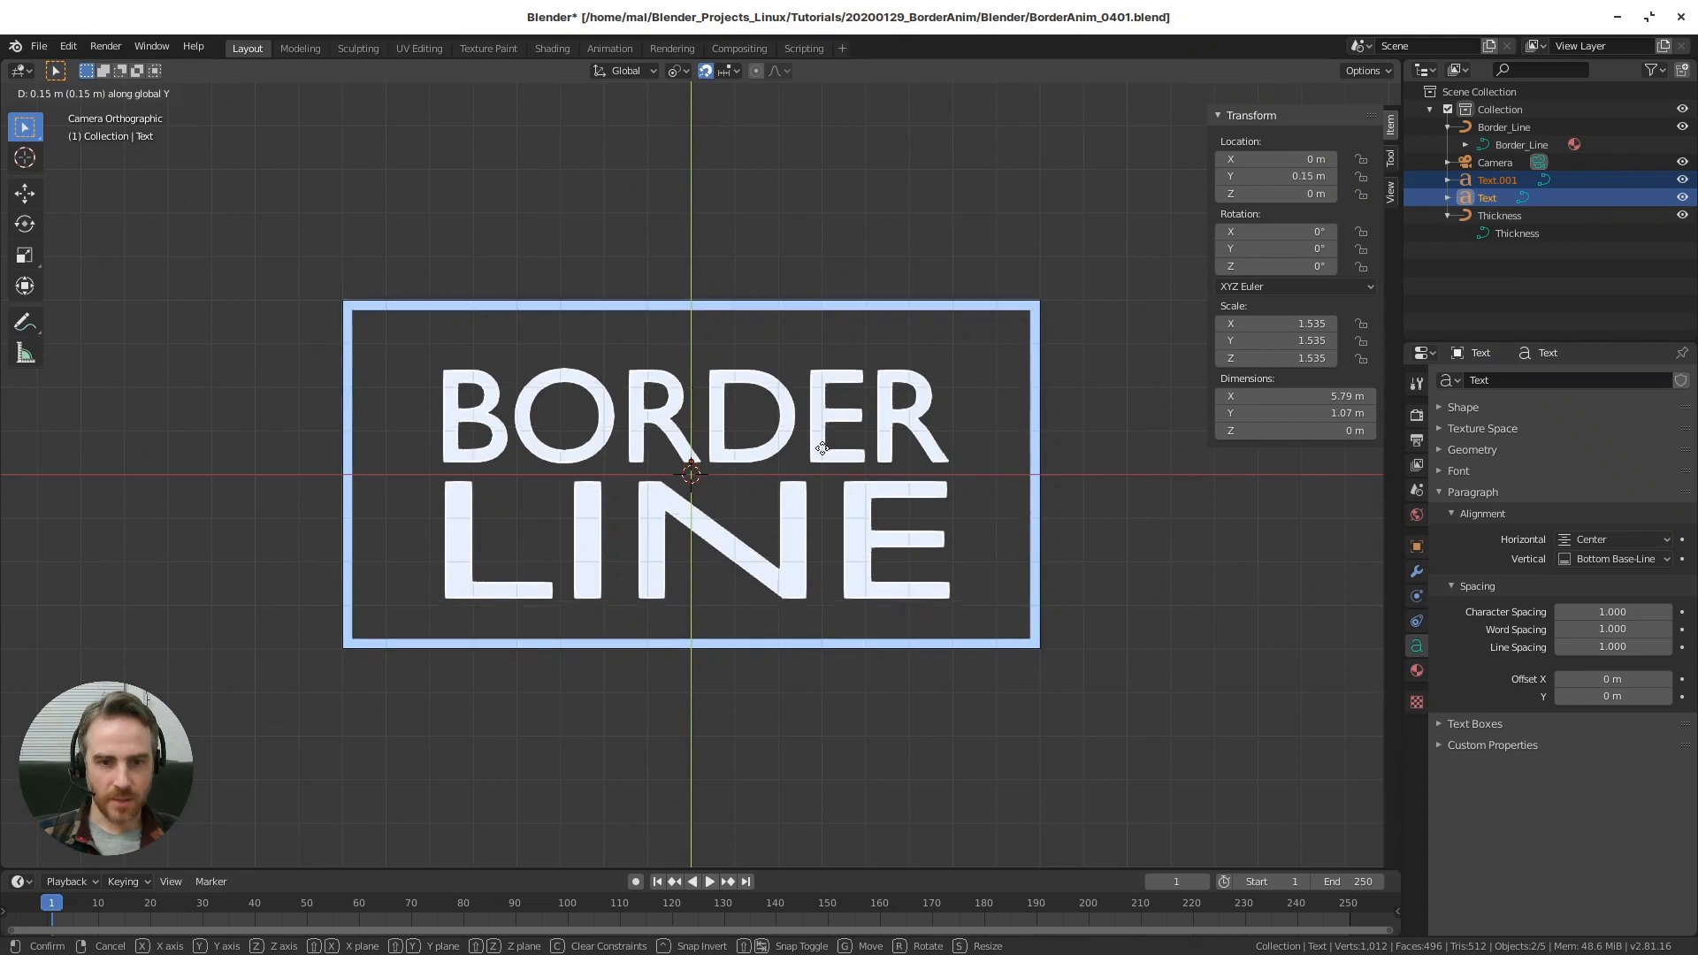
left_click(821, 452)
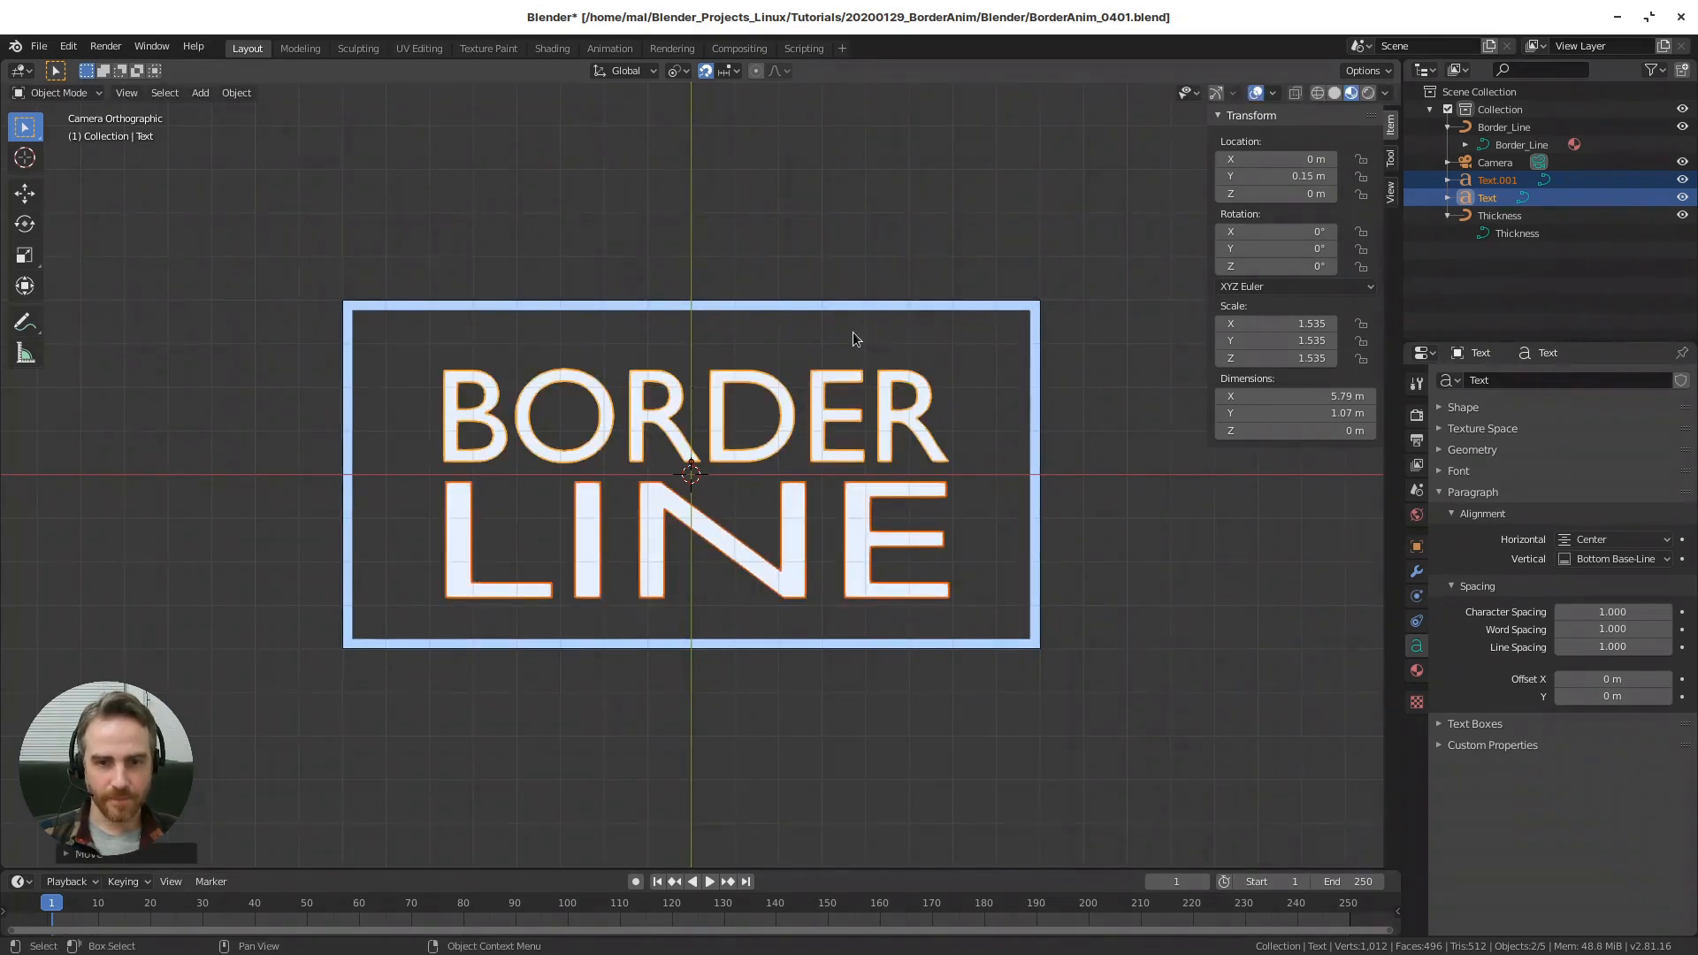
- Change the border curve's emission material color to a slightly muted red
left_click(740, 304)
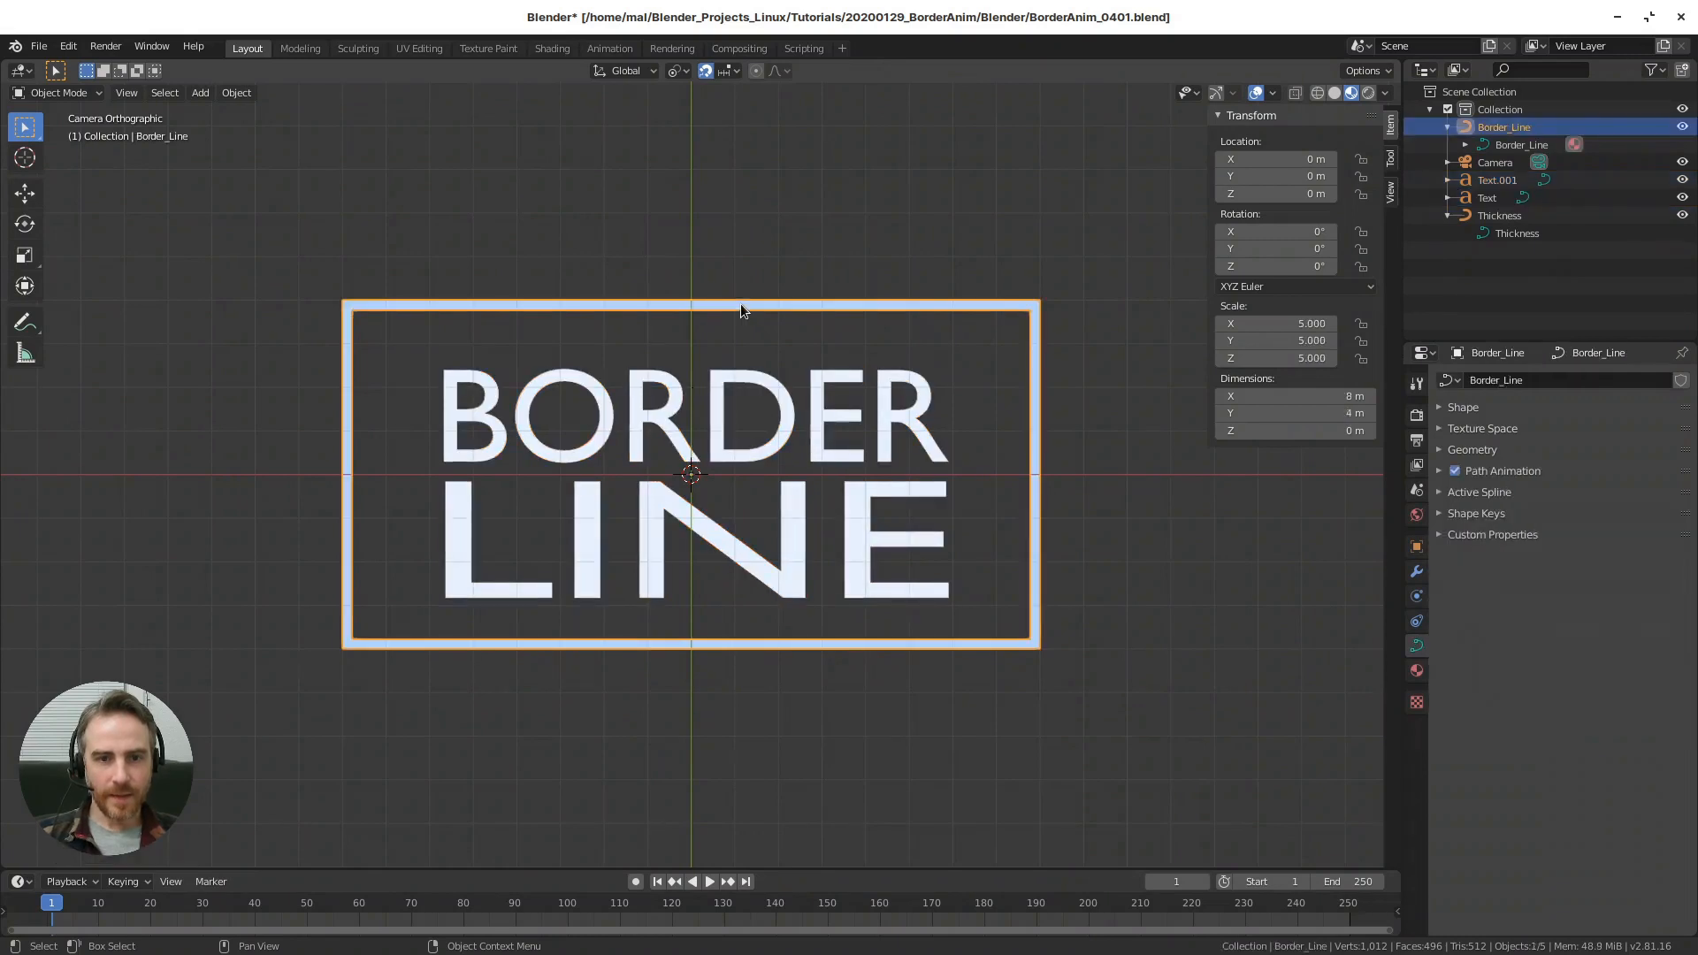
left_click(1416, 670)
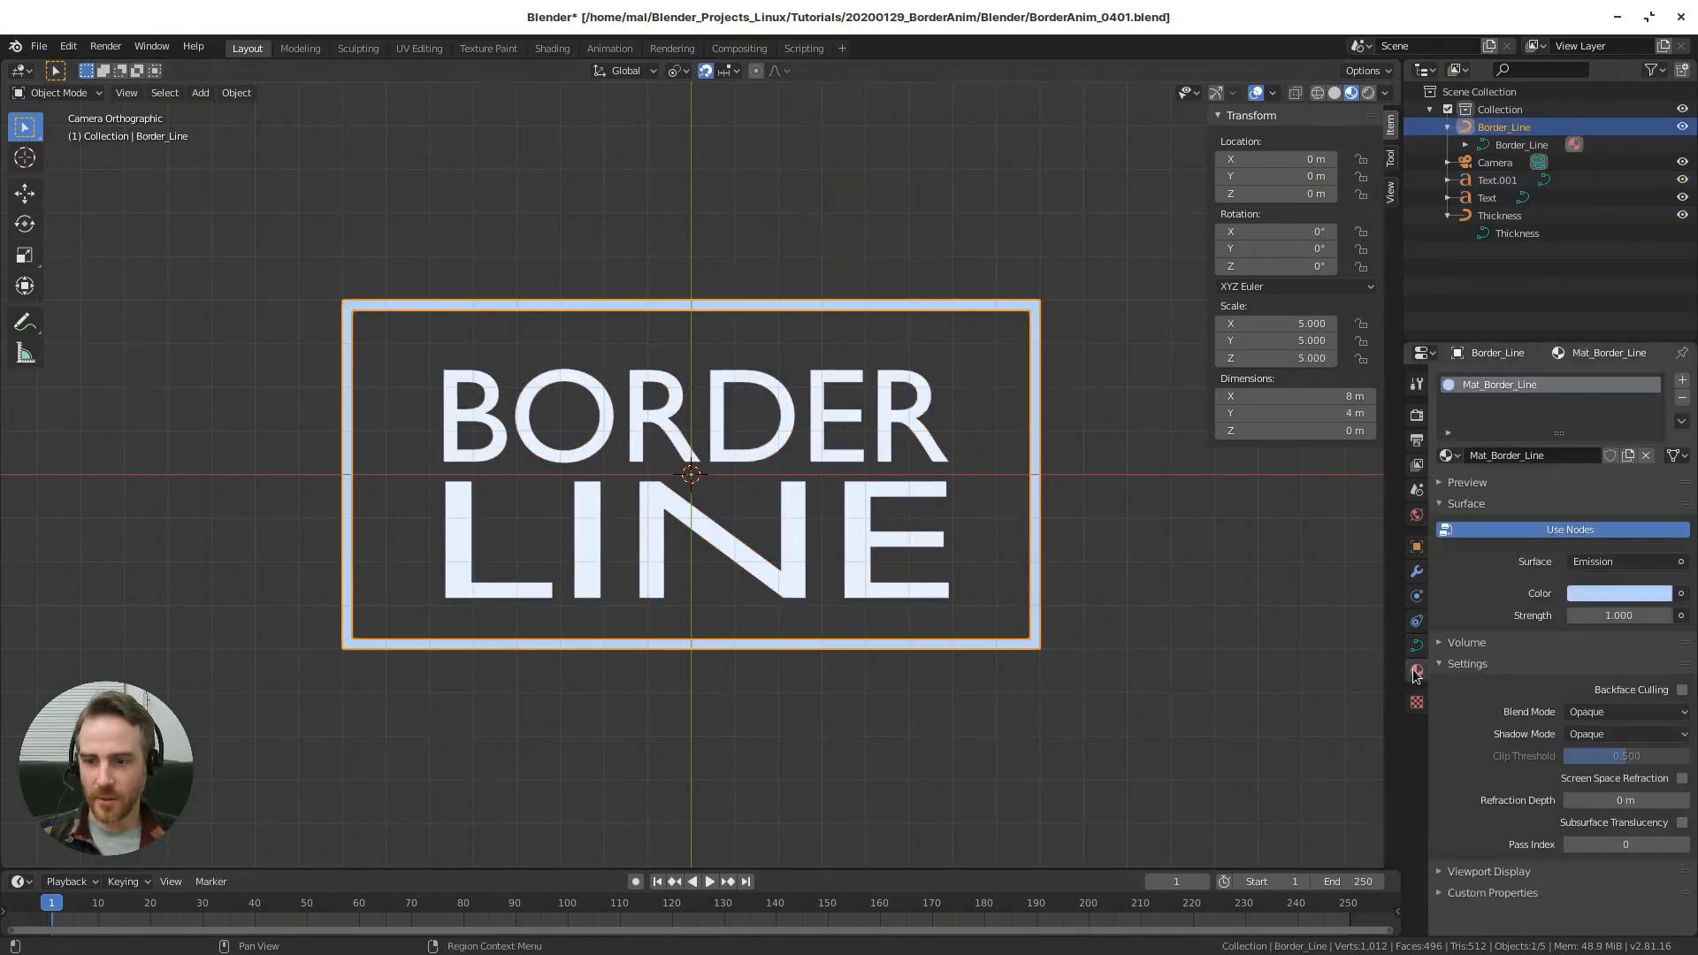
left_click(1597, 593)
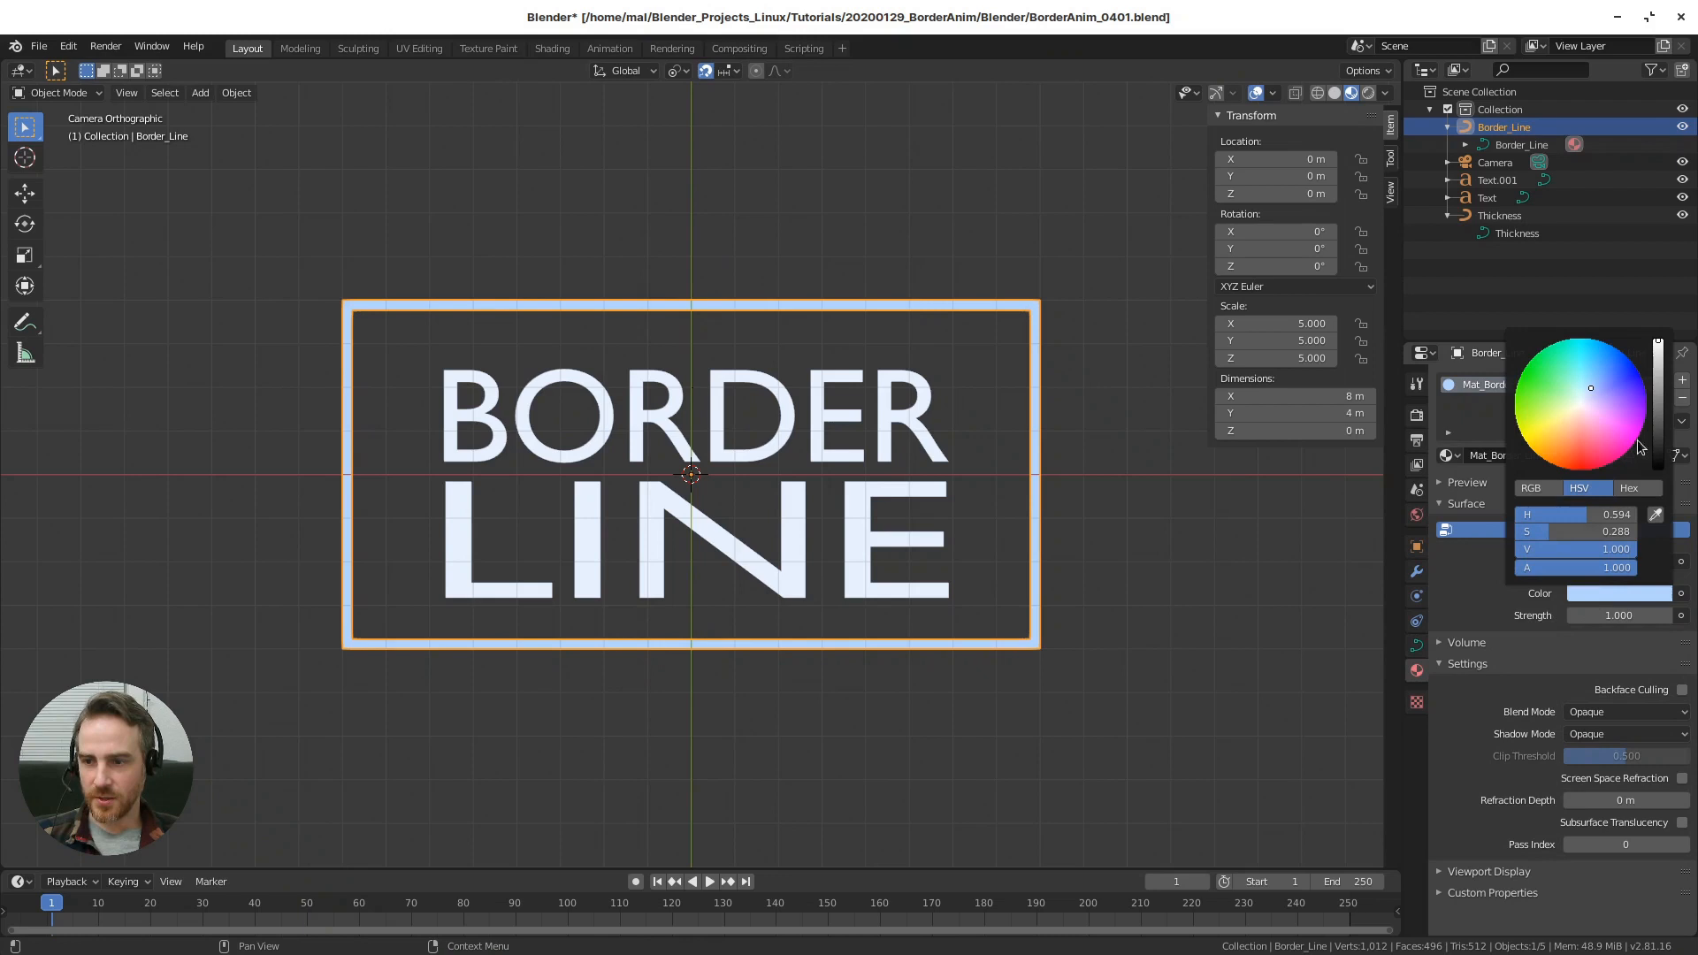
mouse_move(1590, 388)
left_mouse_down()
mouse_move(1599, 430)
mouse_move(1573, 474)
left_mouse_up()
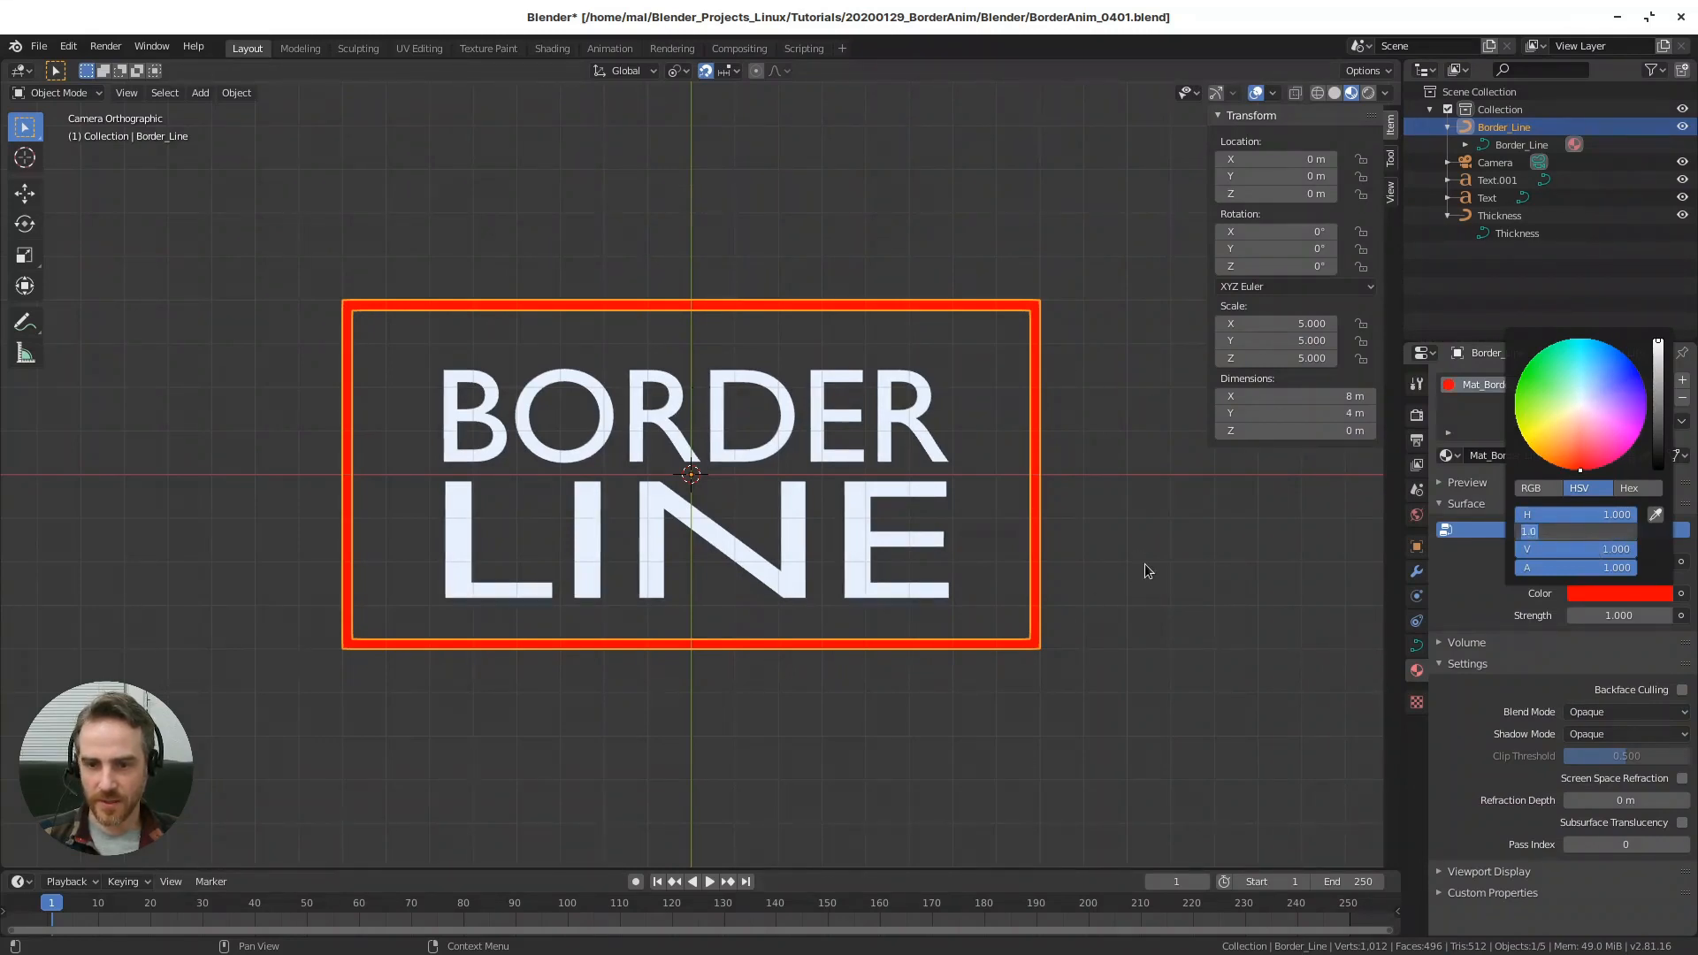
left_click(1174, 532)
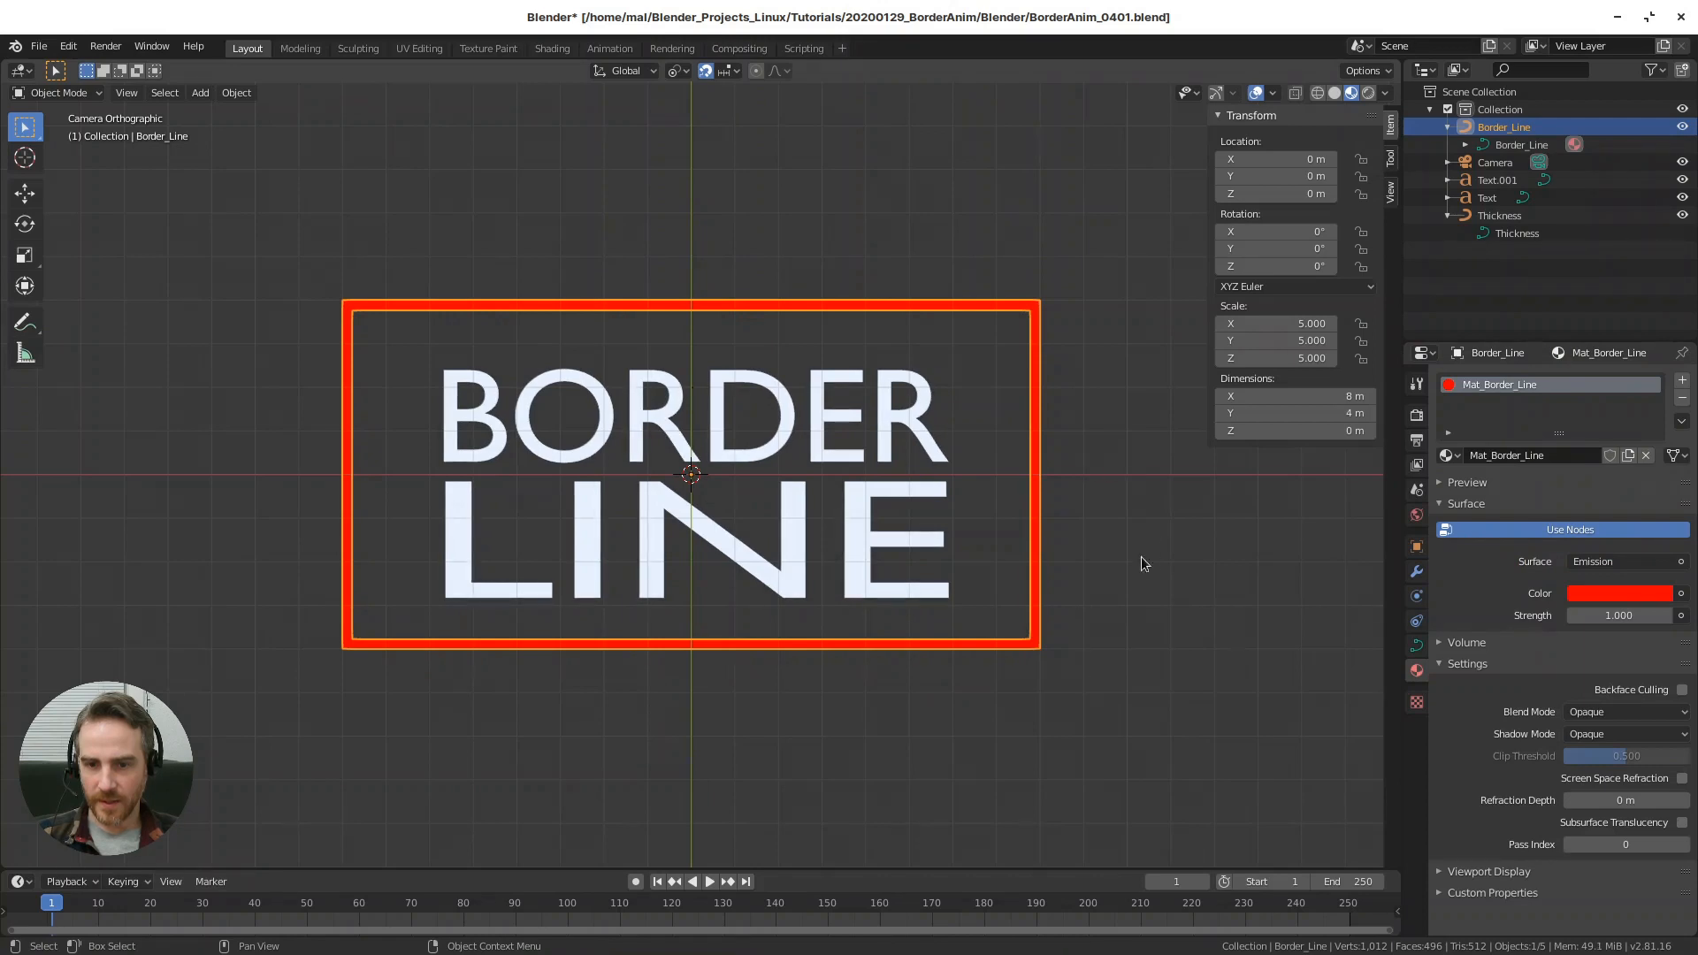
left_click(1141, 557)
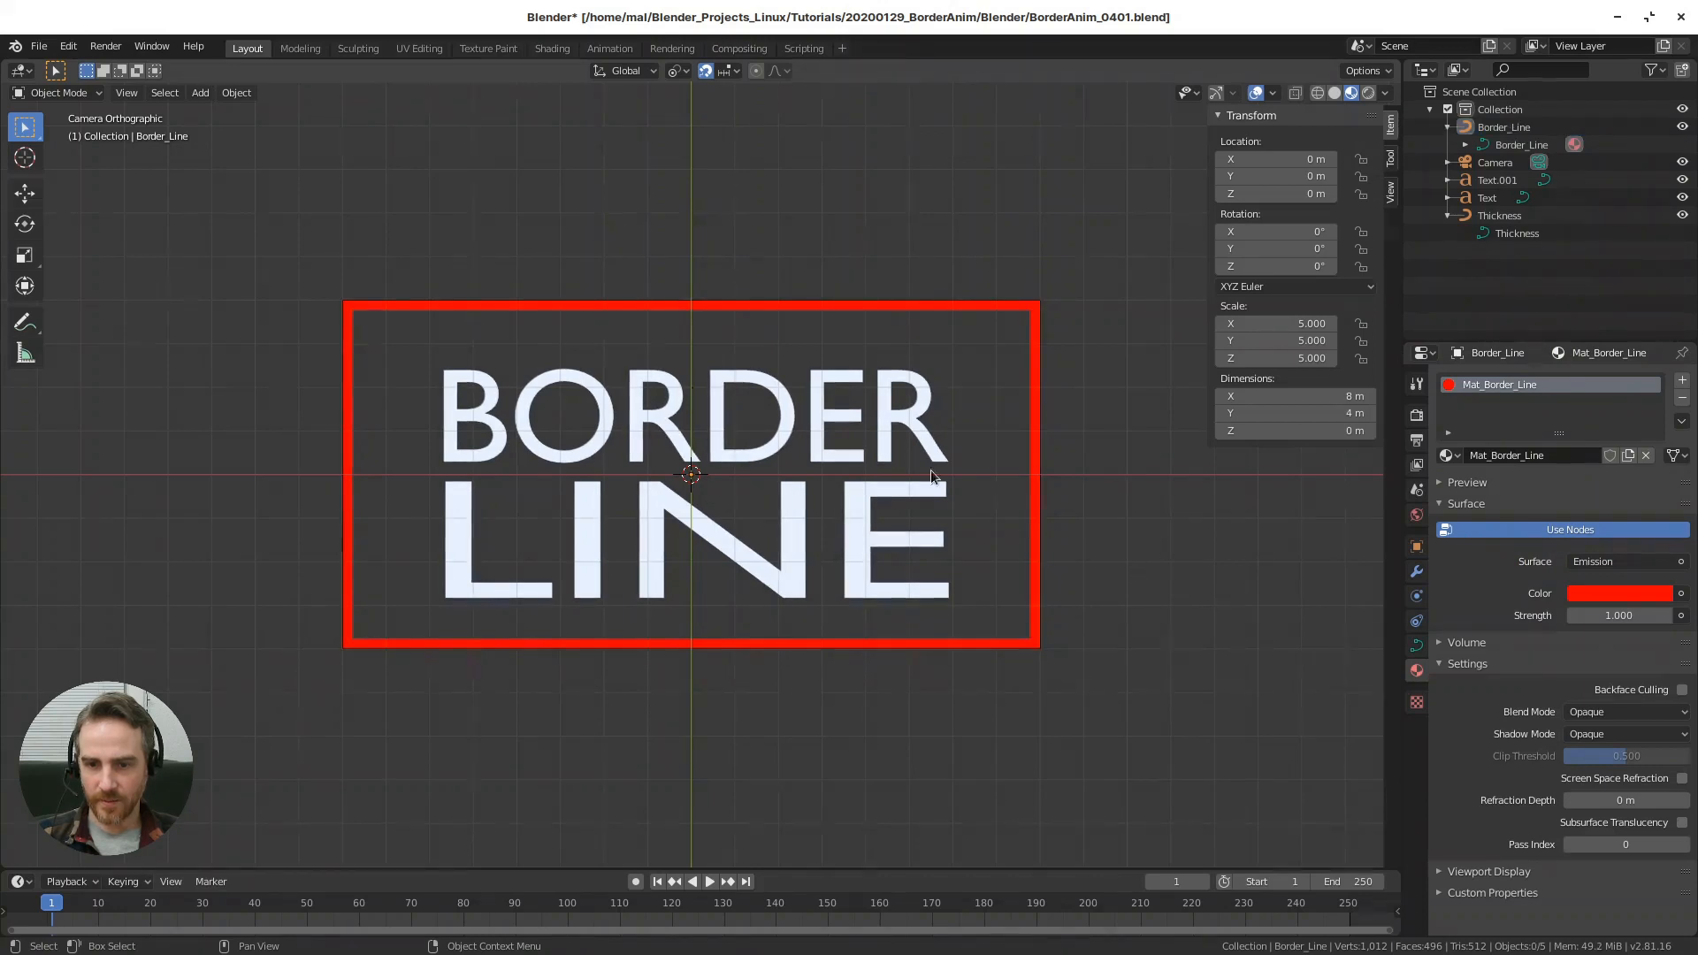
left_click(1618, 593)
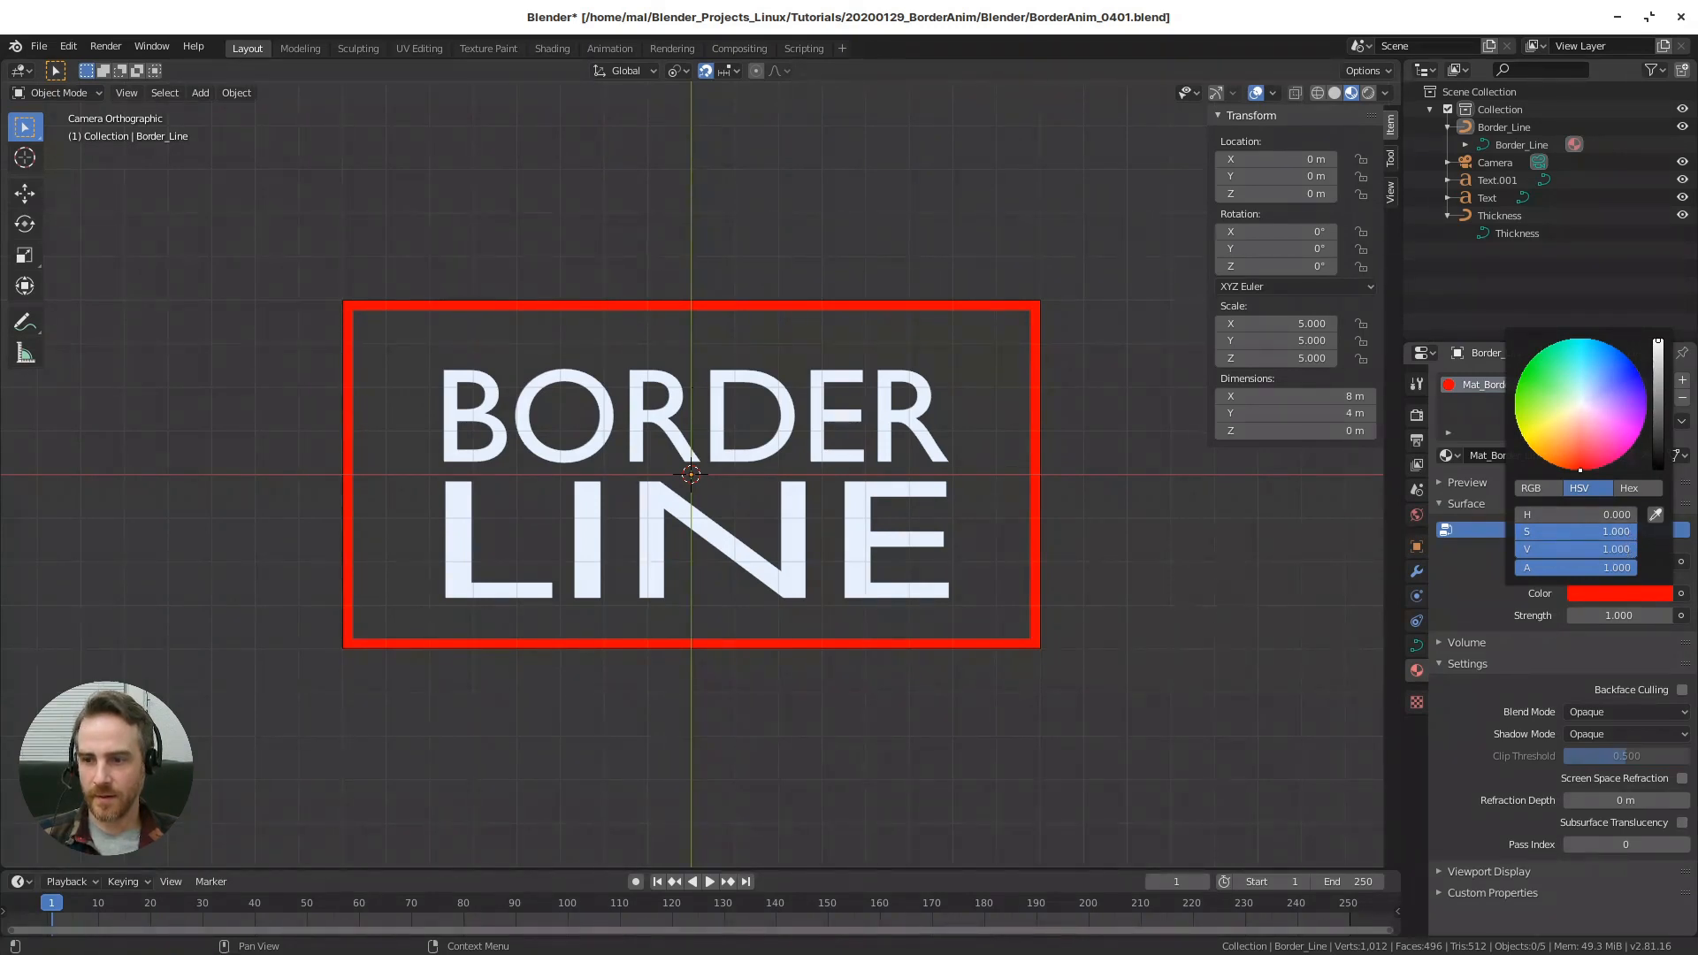
mouse_move(1618, 532)
left_mouse_down()
mouse_move(1595, 532)
mouse_move(1617, 549)
mouse_move(1572, 549)
mouse_move(1594, 549)
left_mouse_up()
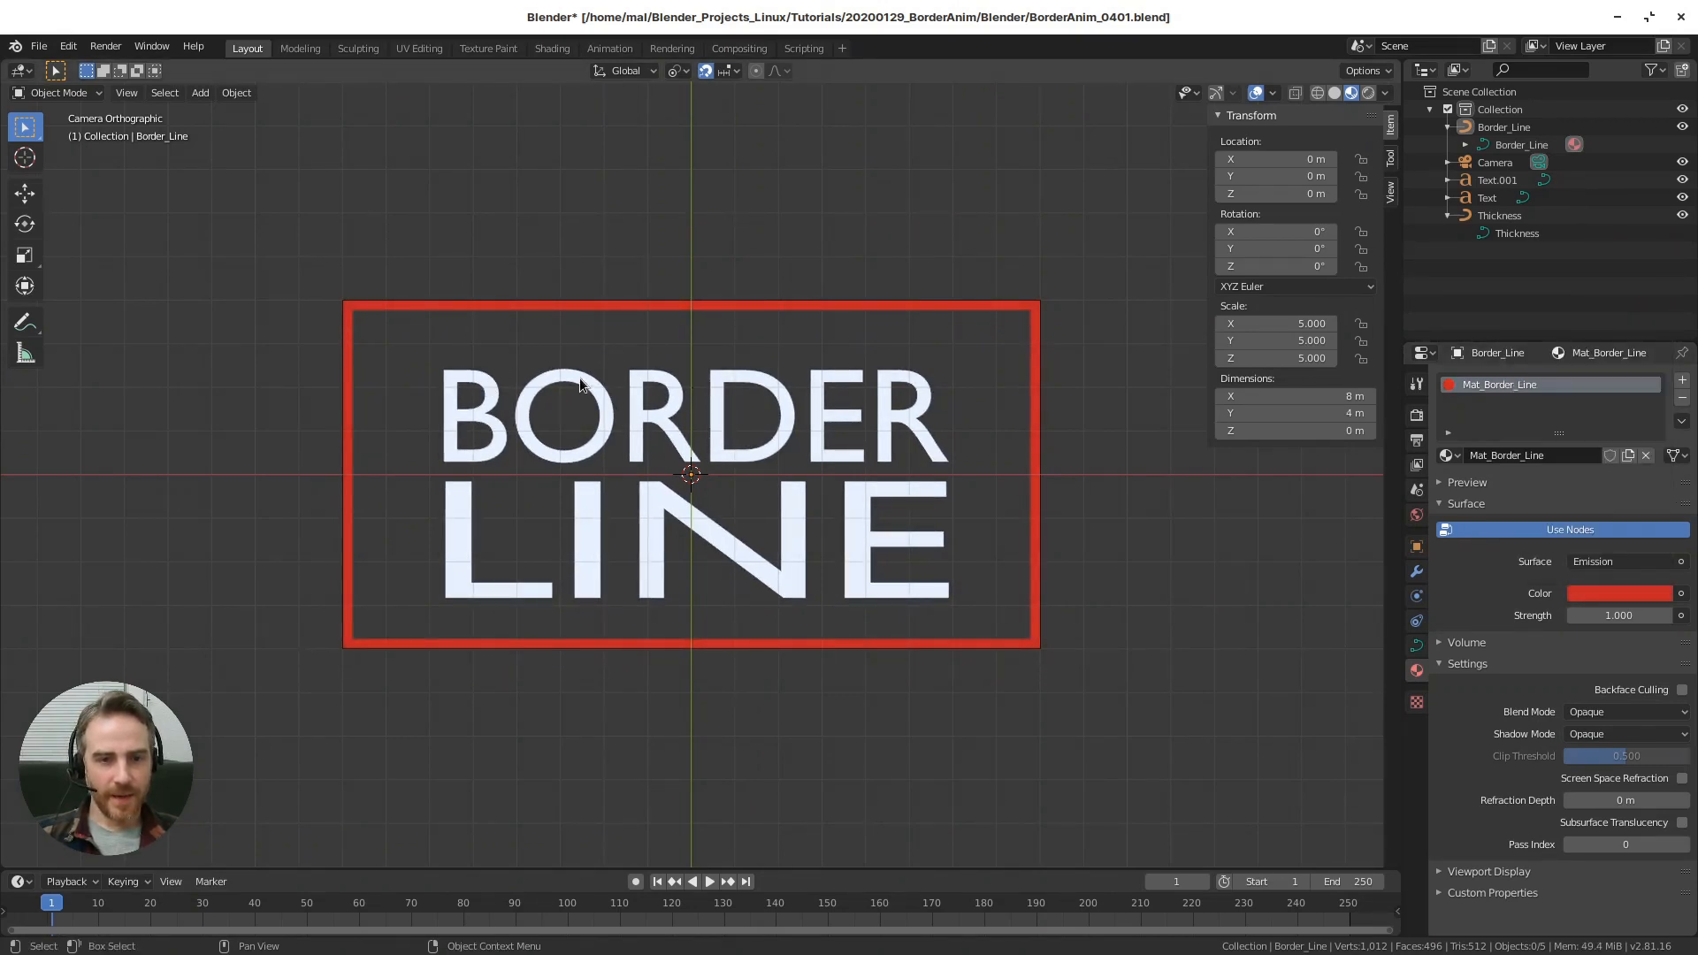
- Duplicate the BORDER text, place the copy at about X -2.35 m, Y 1.6 m, and set its vertical alignment to Center
left_click(587, 435)
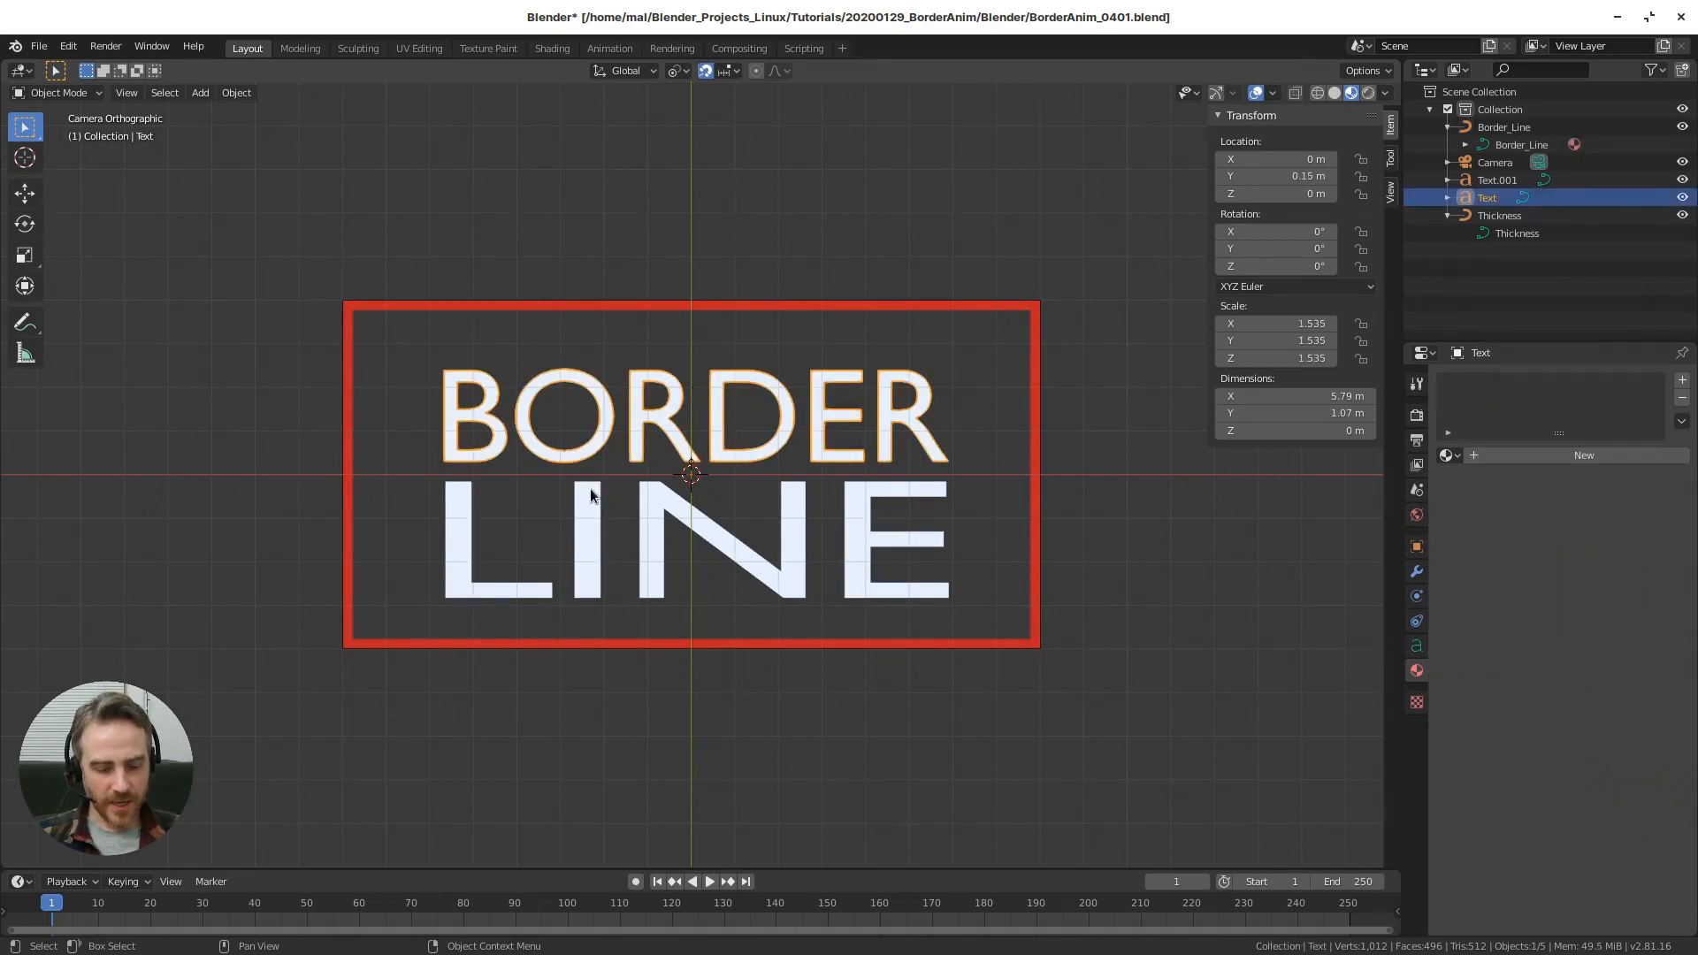
key("shift+d")
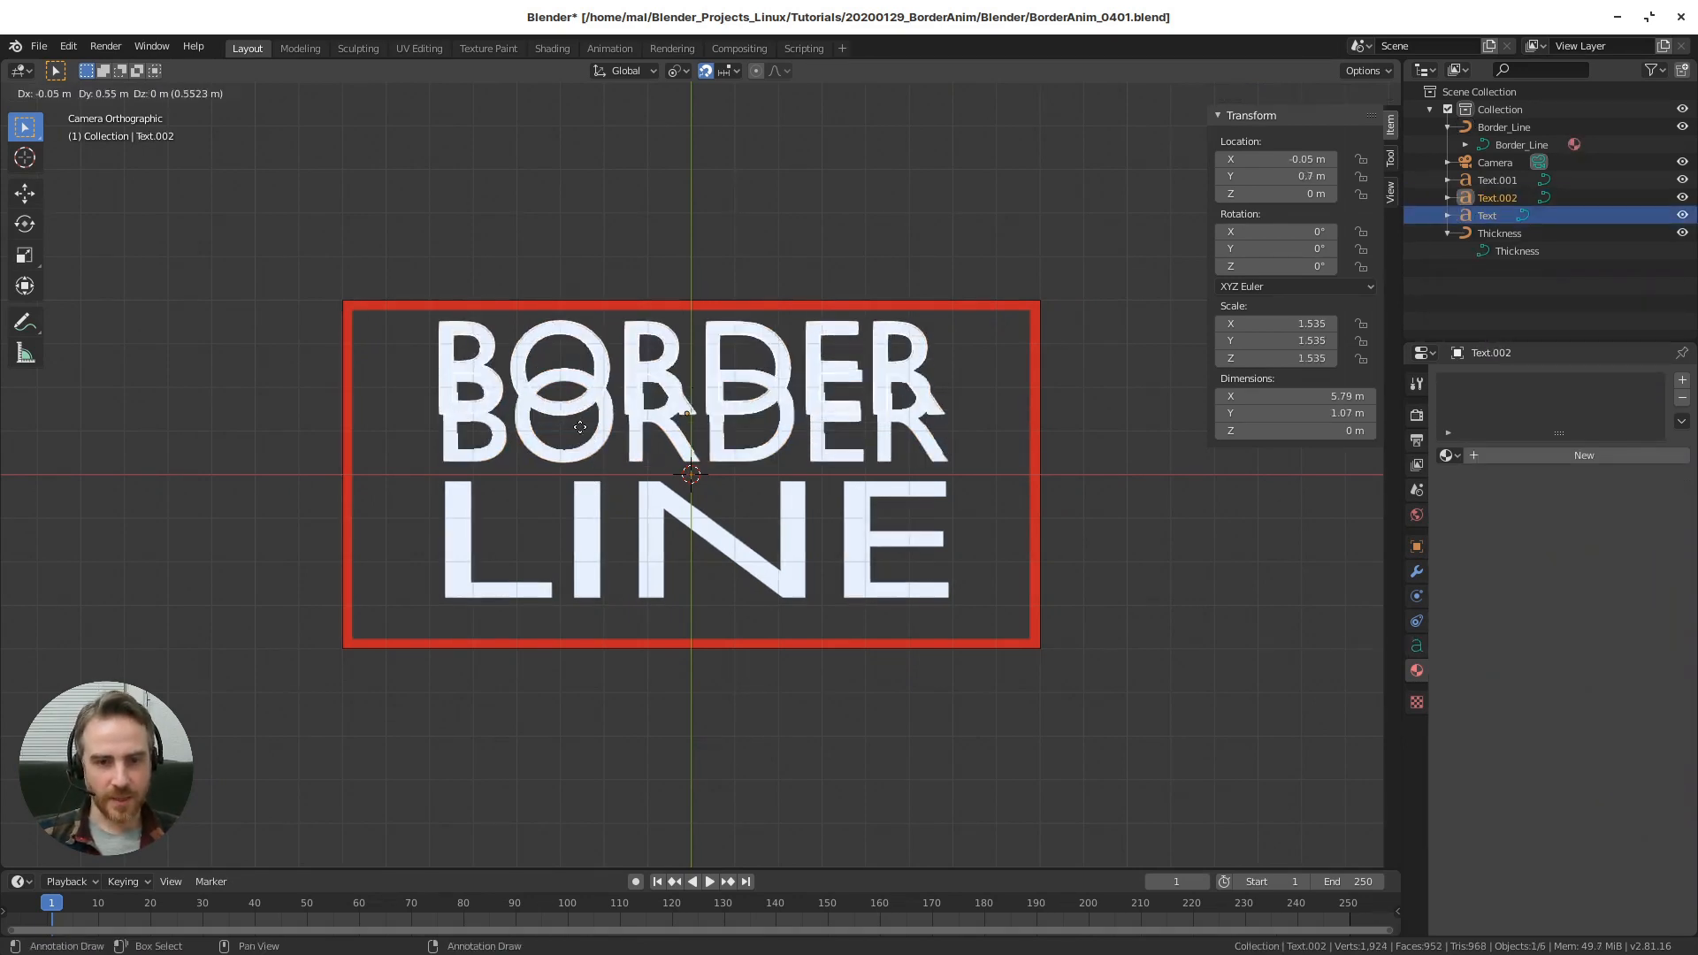
left_click(386, 364)
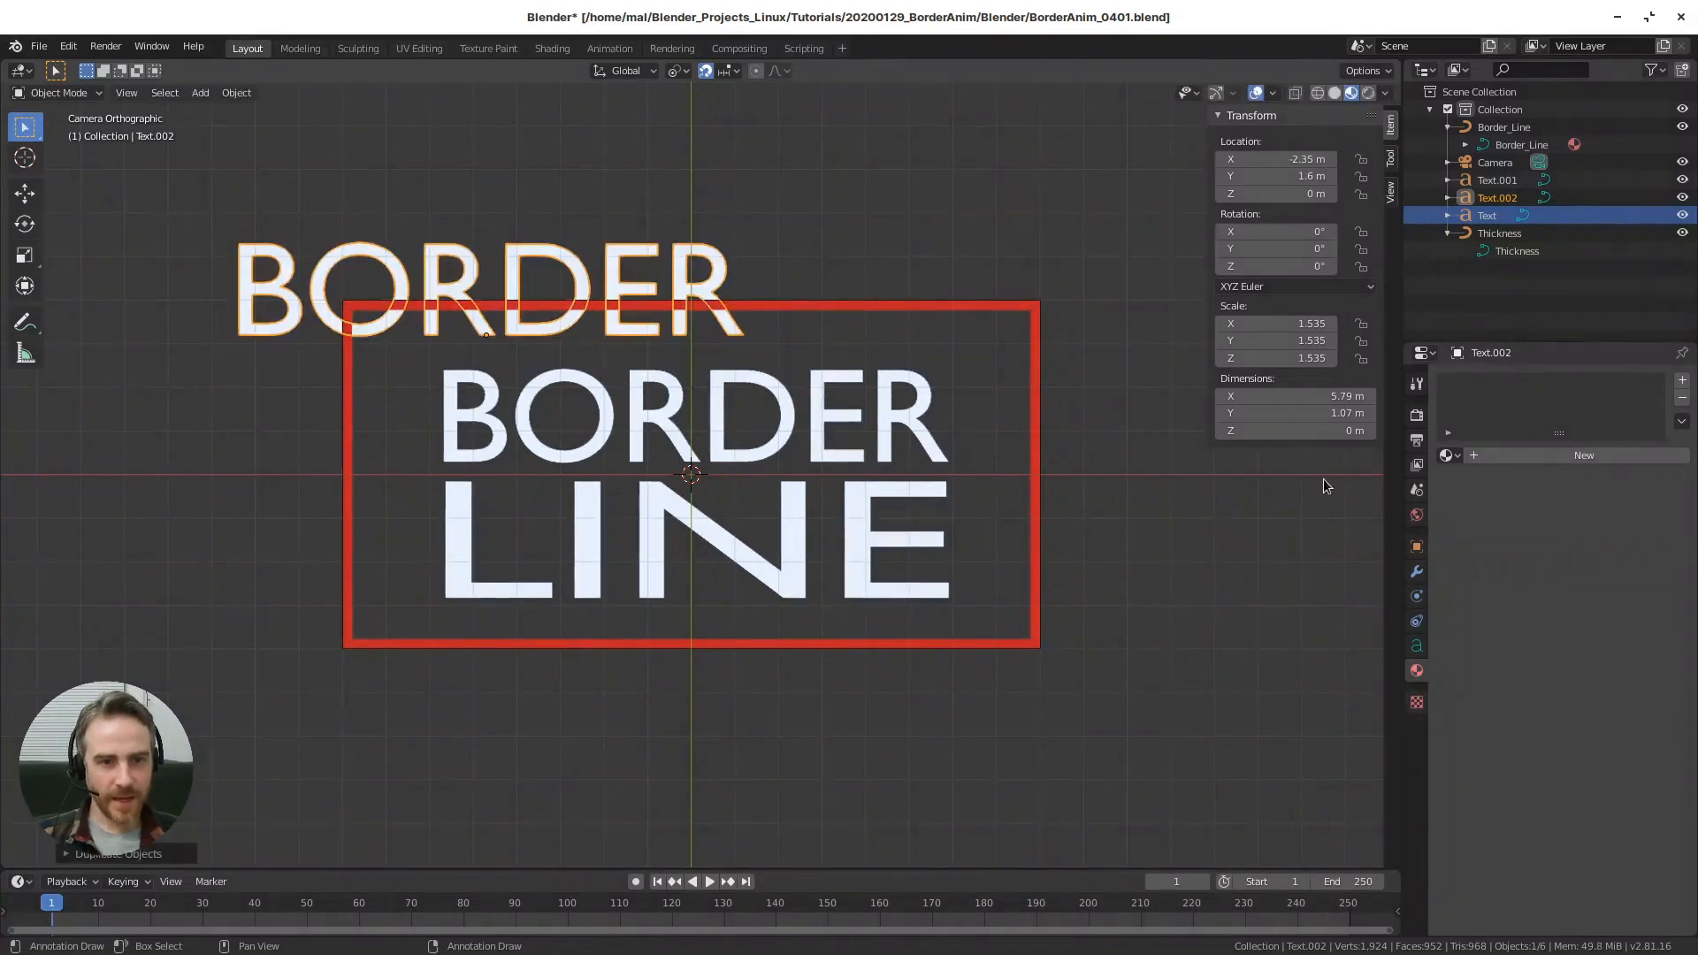
left_click(1417, 648)
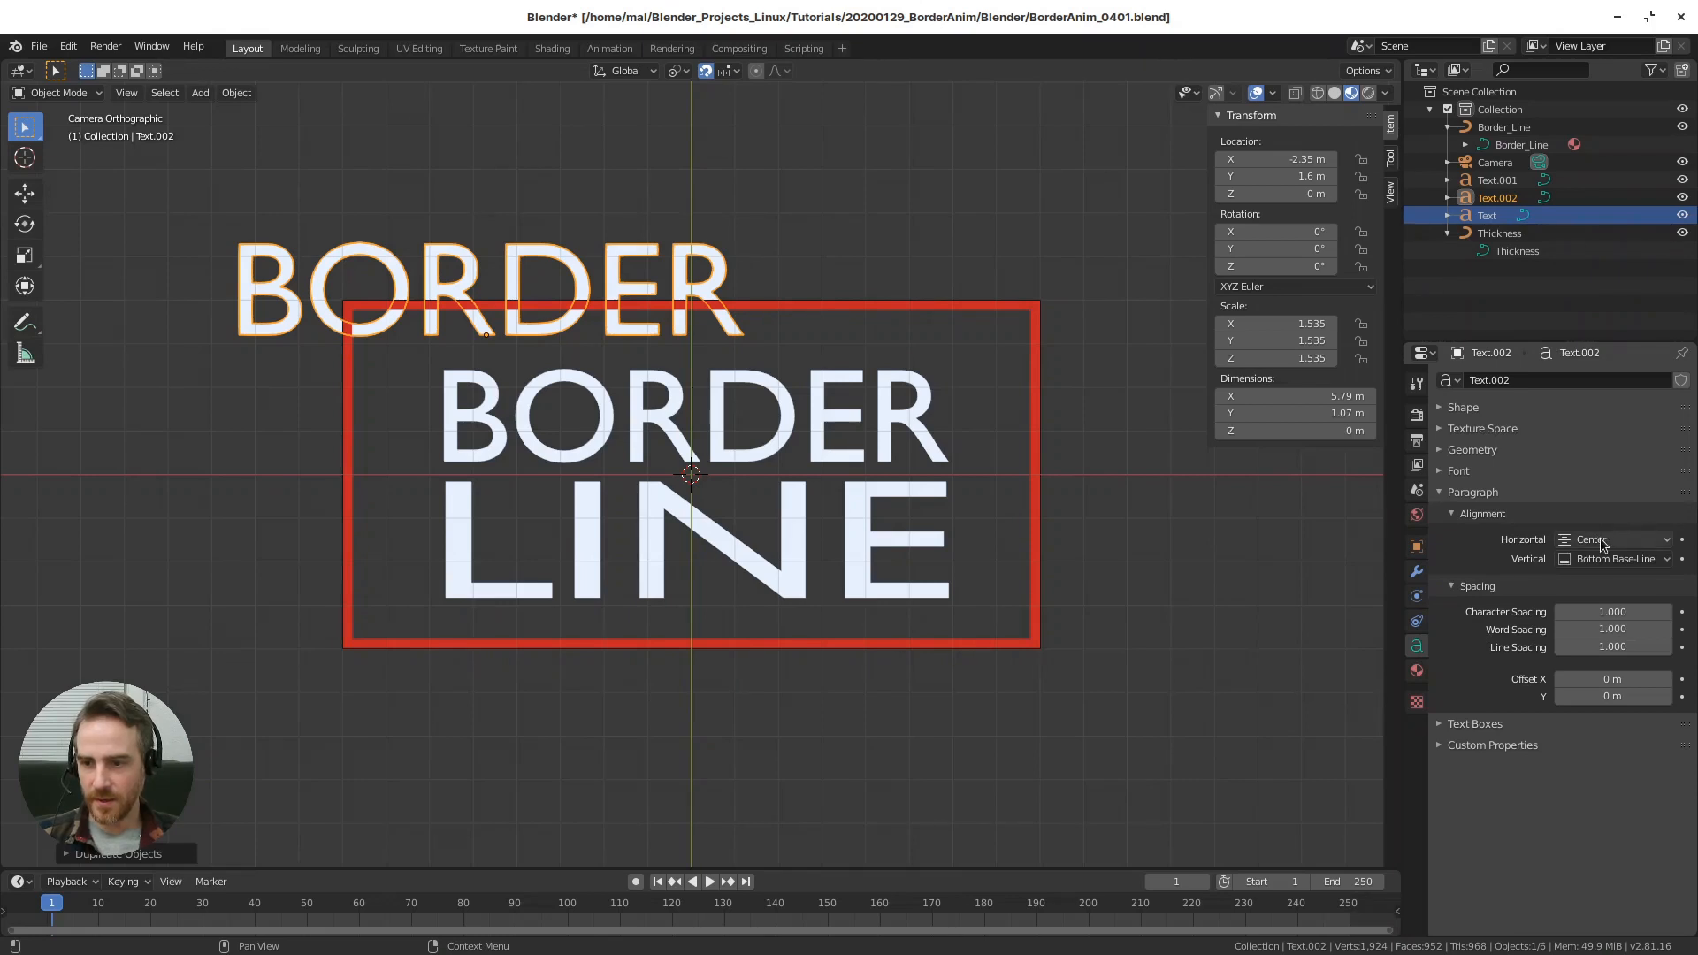
left_click(1599, 560)
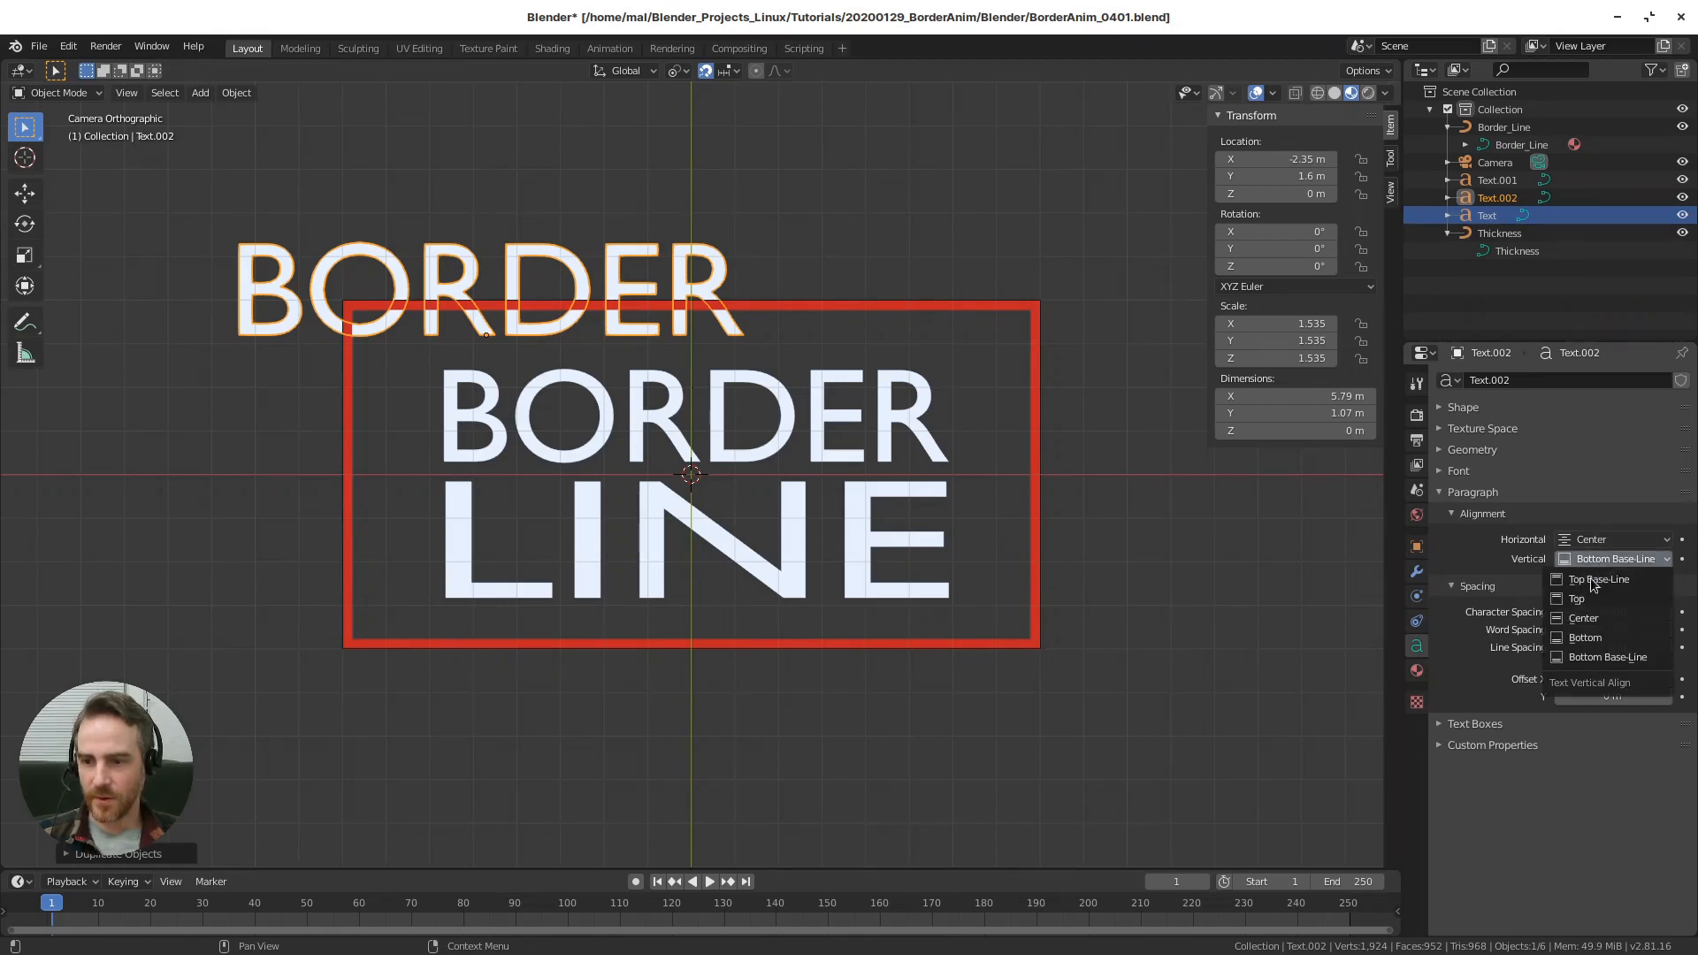
left_click(1580, 621)
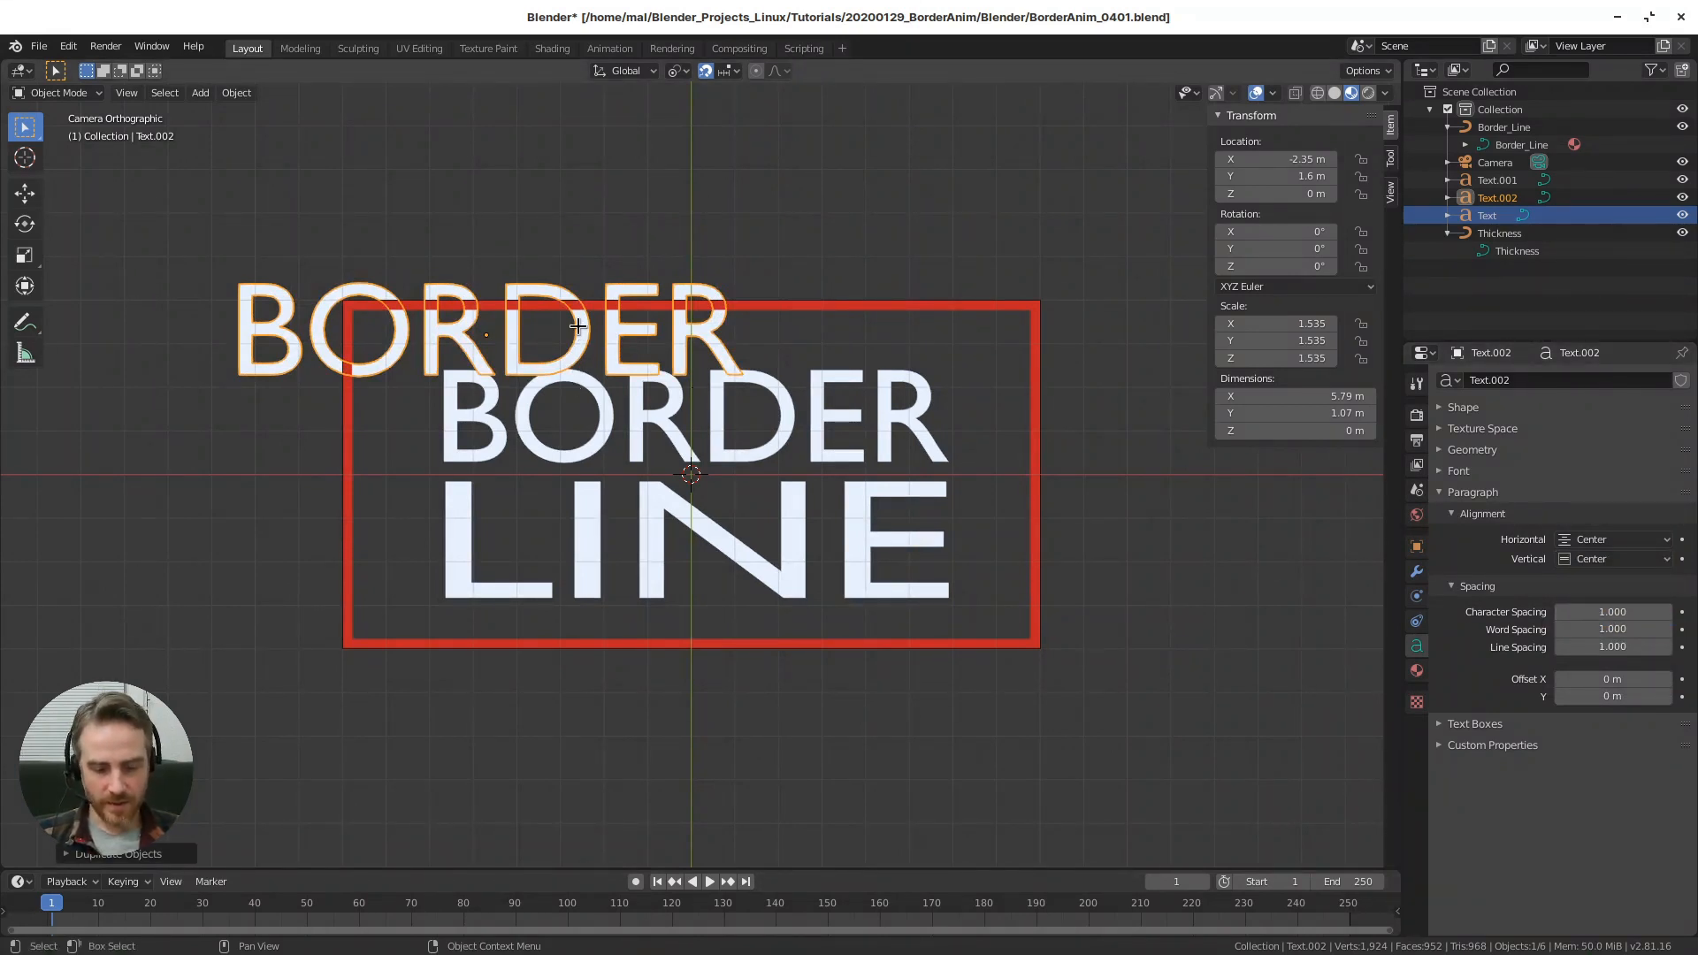
- Replace the new text copy's wording with THE
key("Tab")
key("BackSpace")
key("BackSpace")
key("BackSpace")
key("BackSpace")
key("BackSpace")
key("BackSpace")
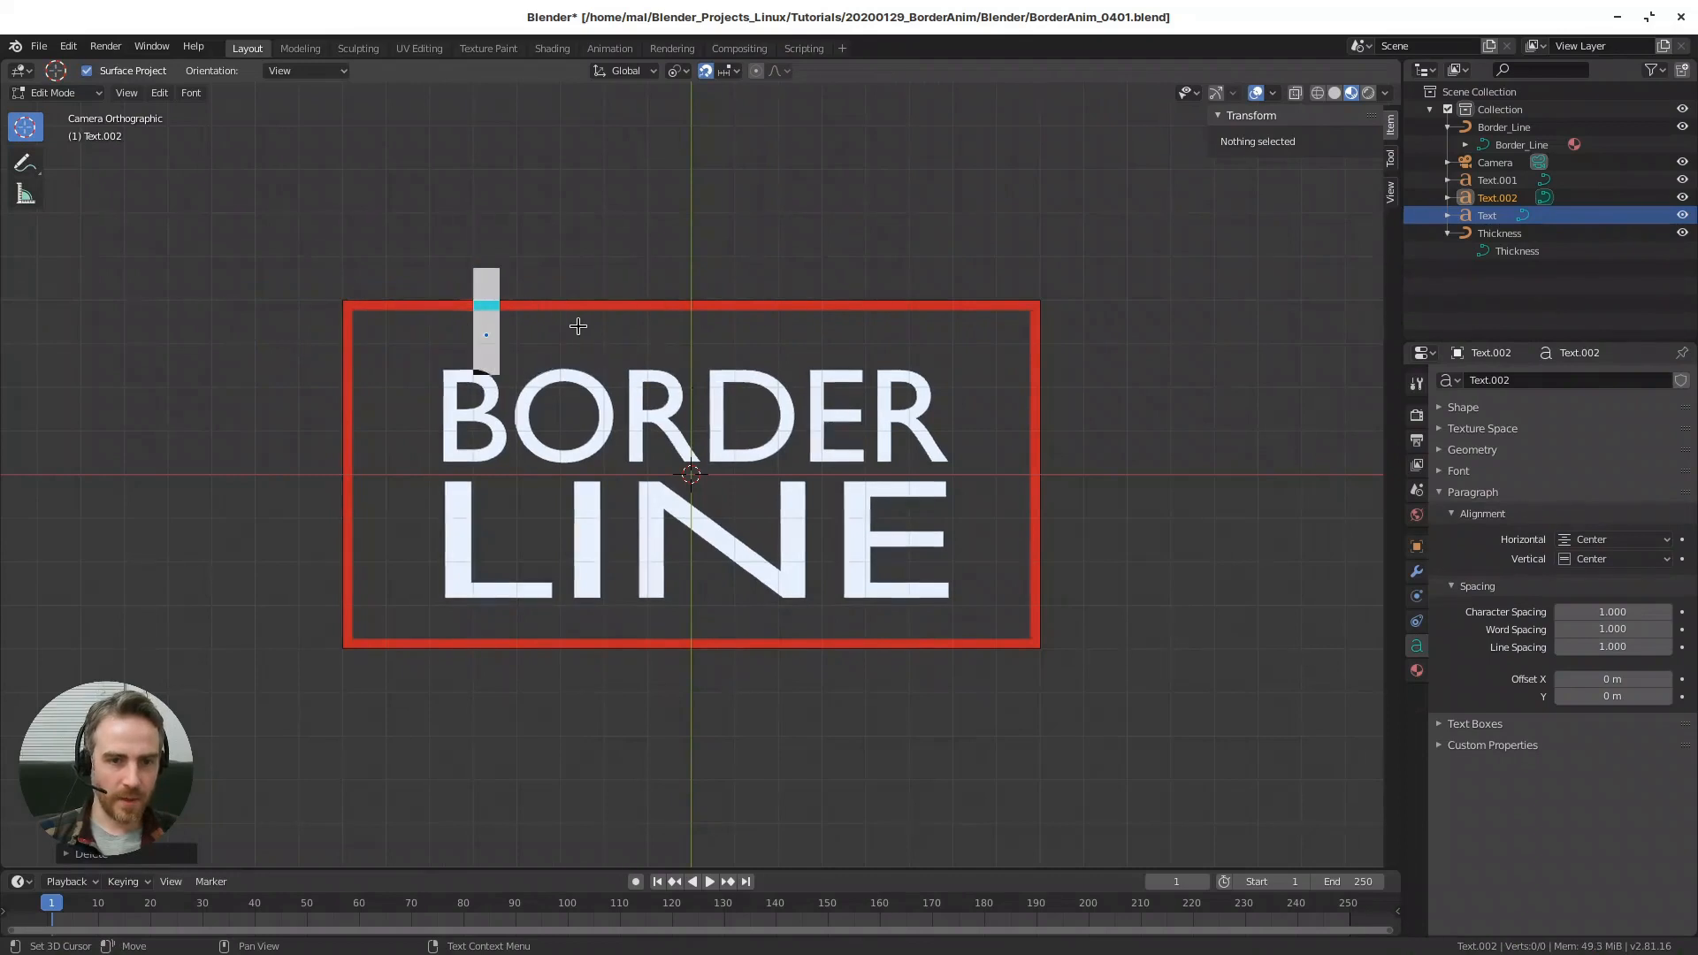
type("THE")
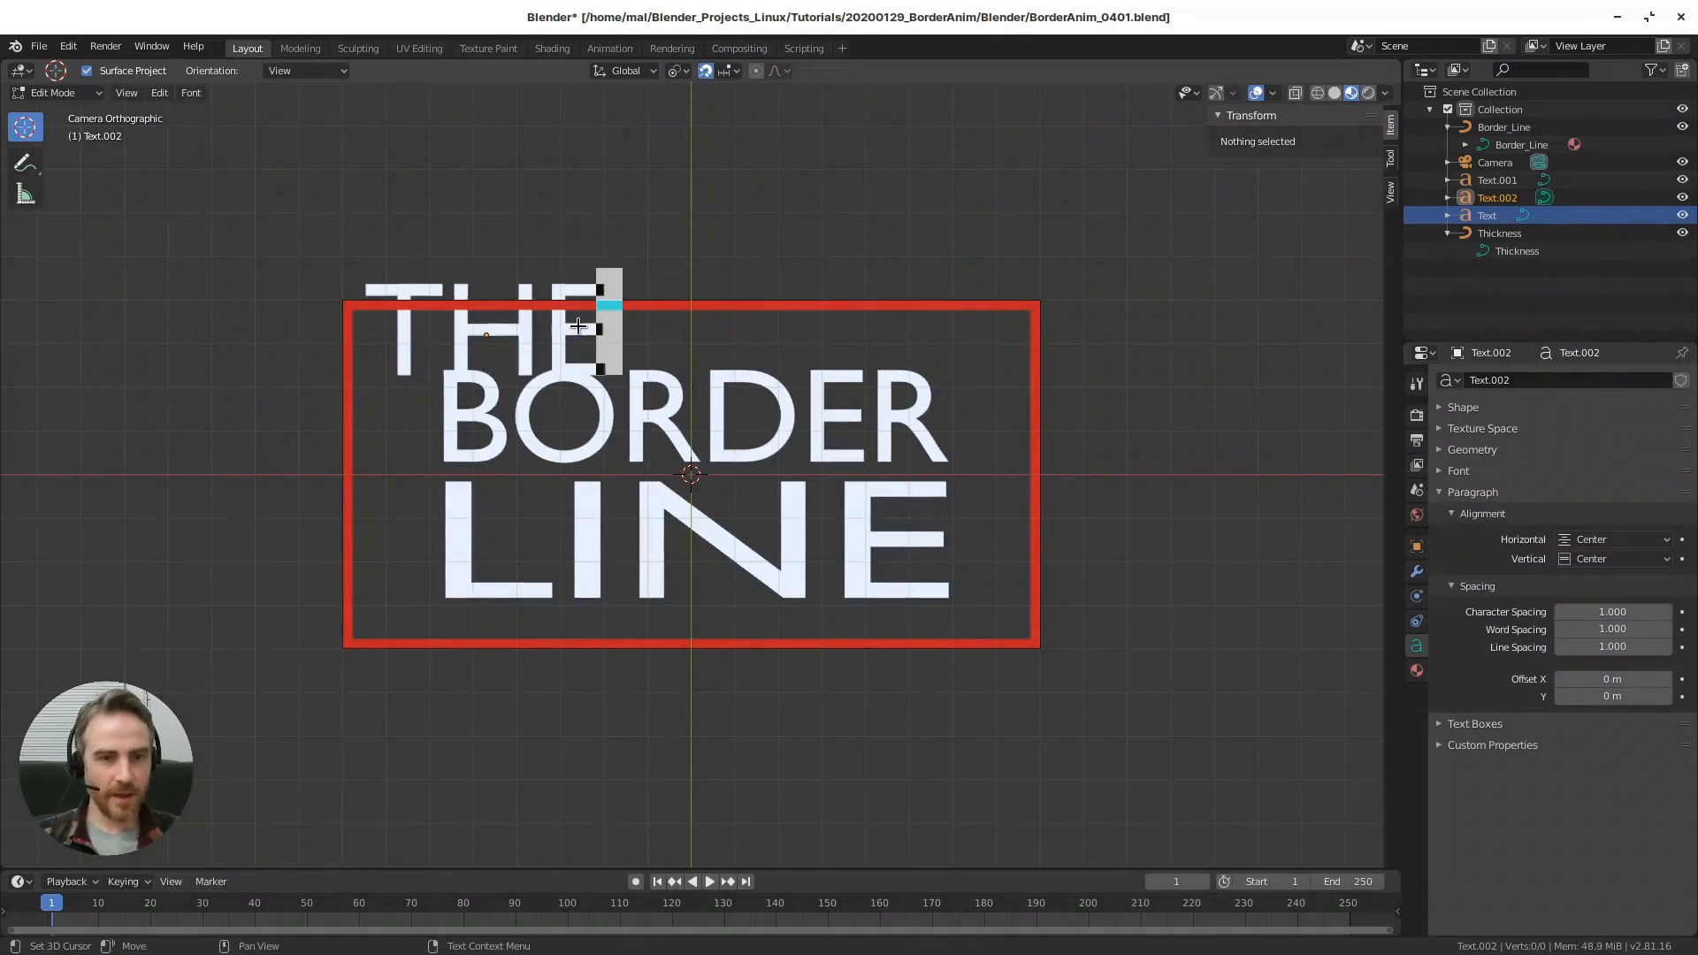
key("Tab")
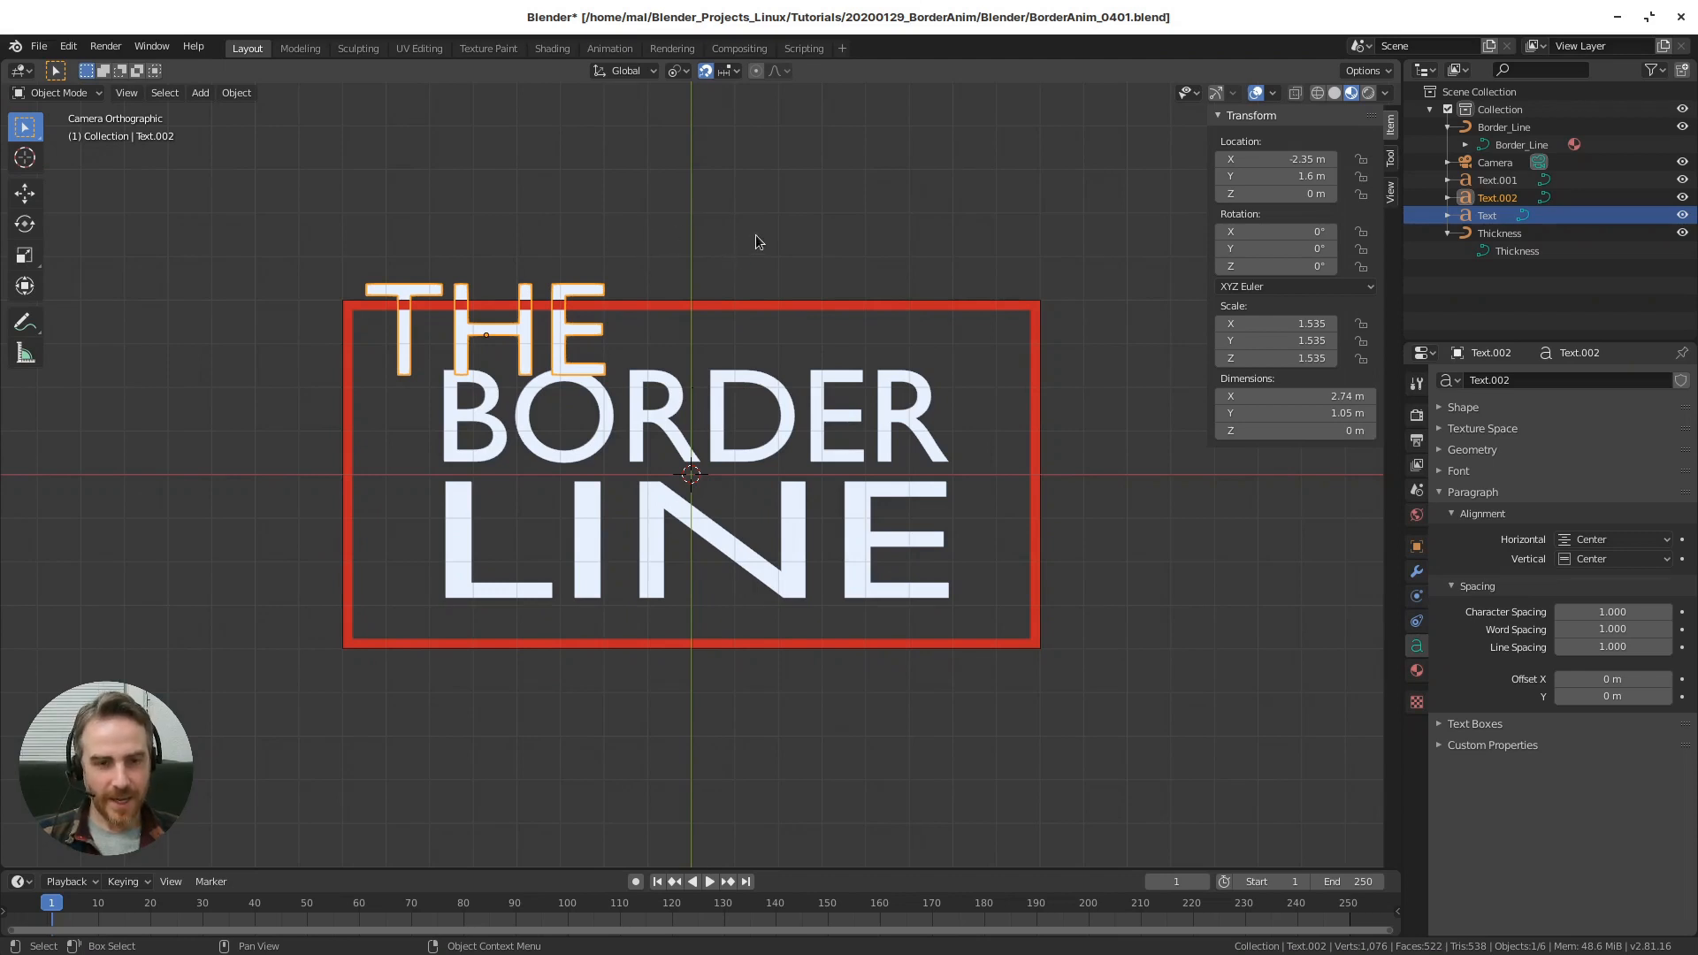
- Scale the THE text down to about 0.499 and move it onto the border's upper edge at X -3 m, Y 1.95 m
key("s")
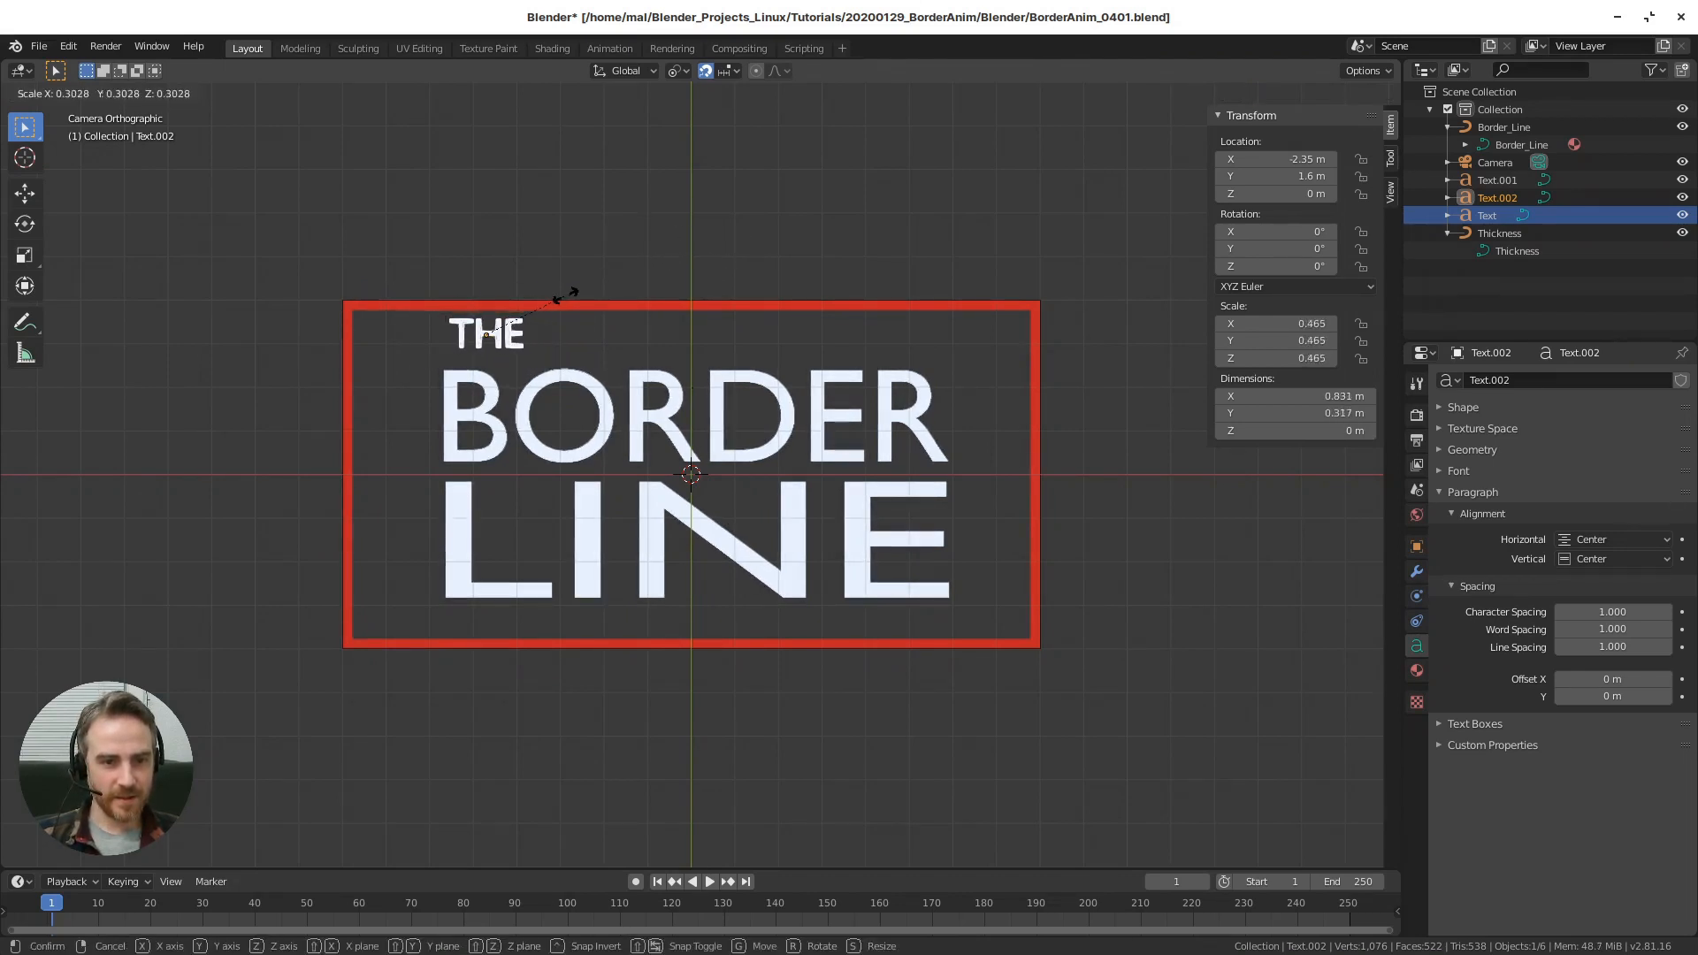
left_click(567, 293)
key("g")
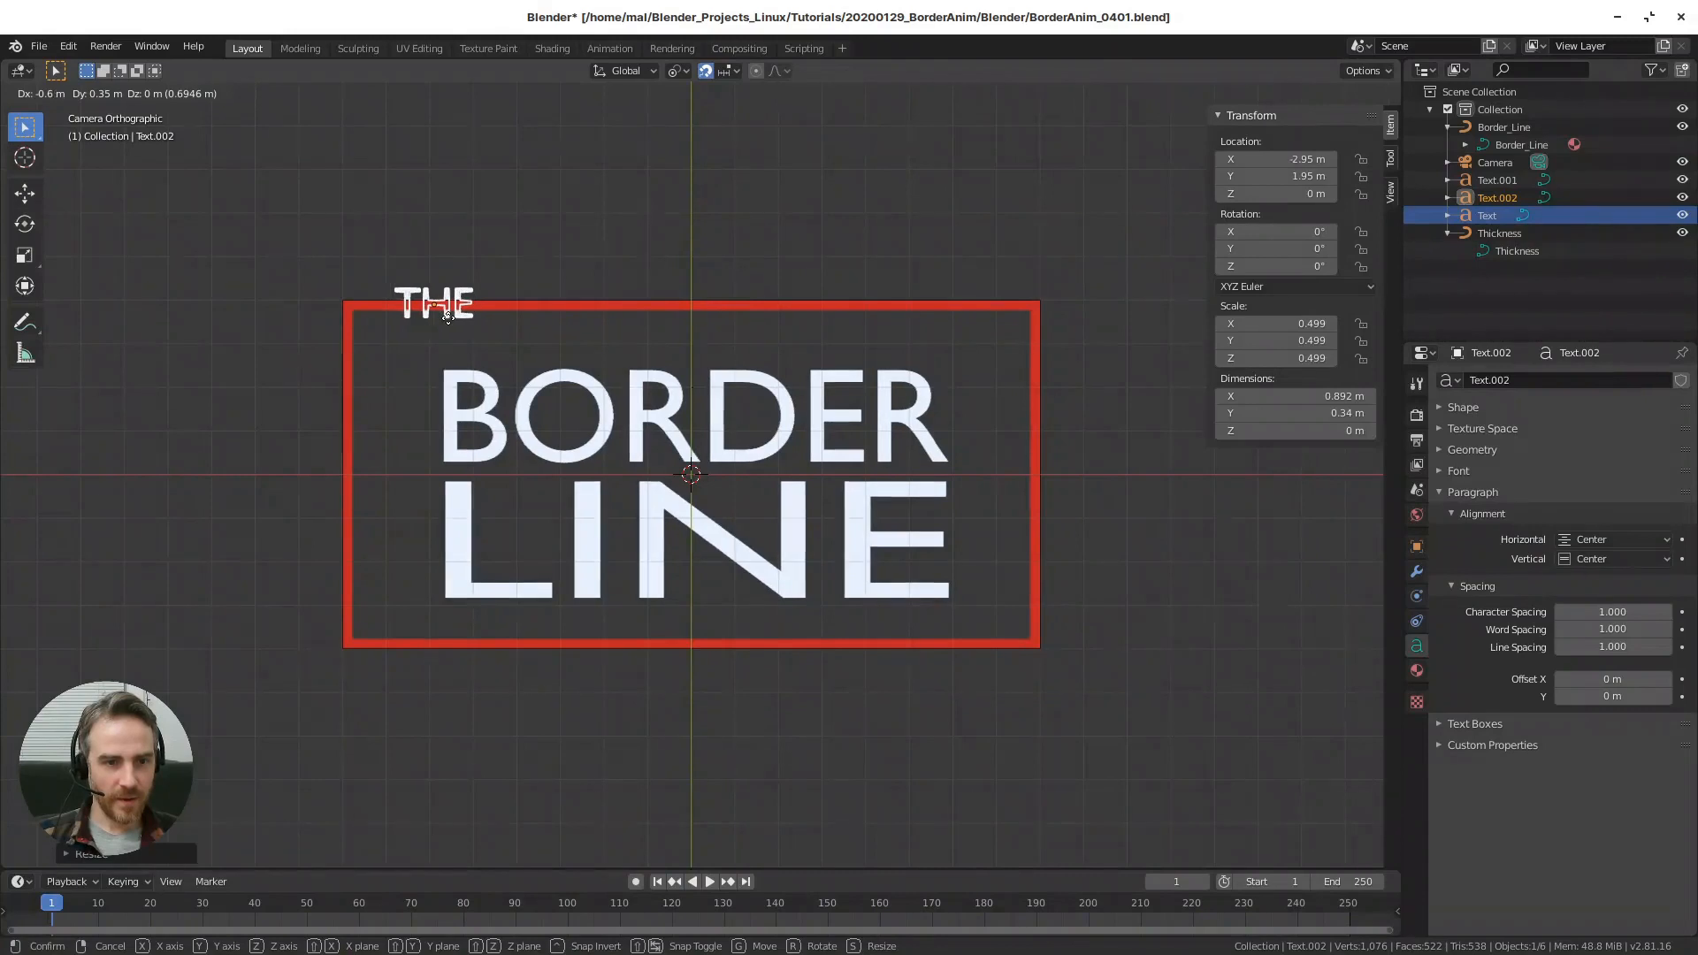
left_click(442, 316)
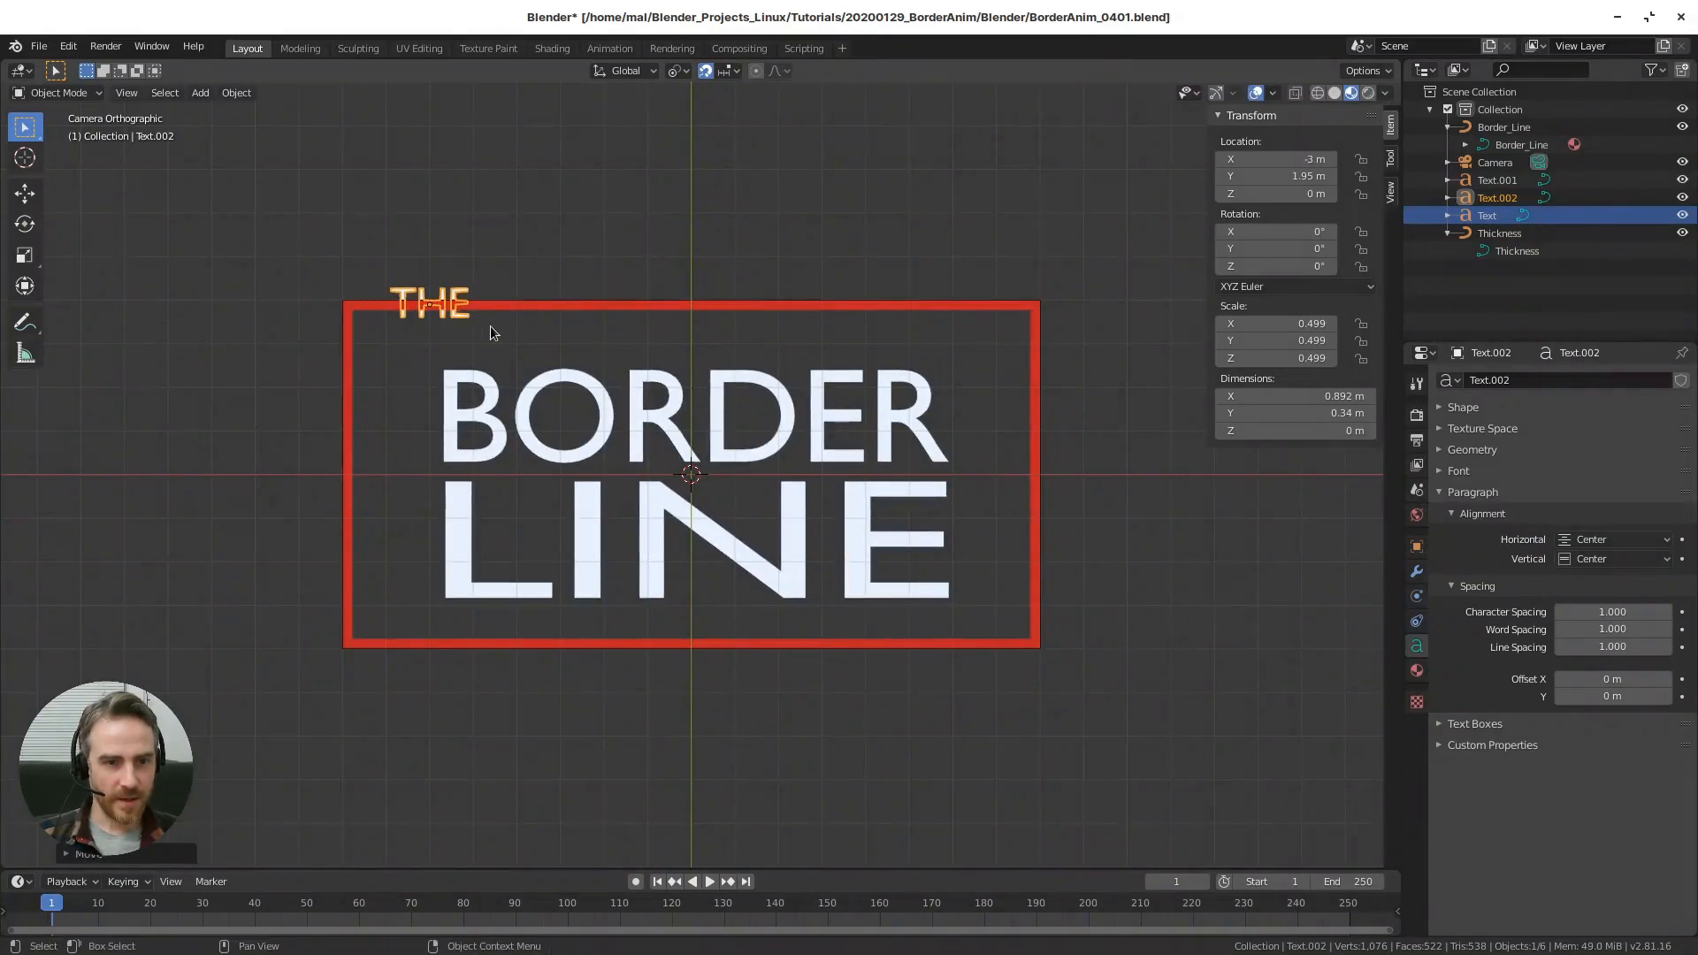
key("g")
left_click(444, 334)
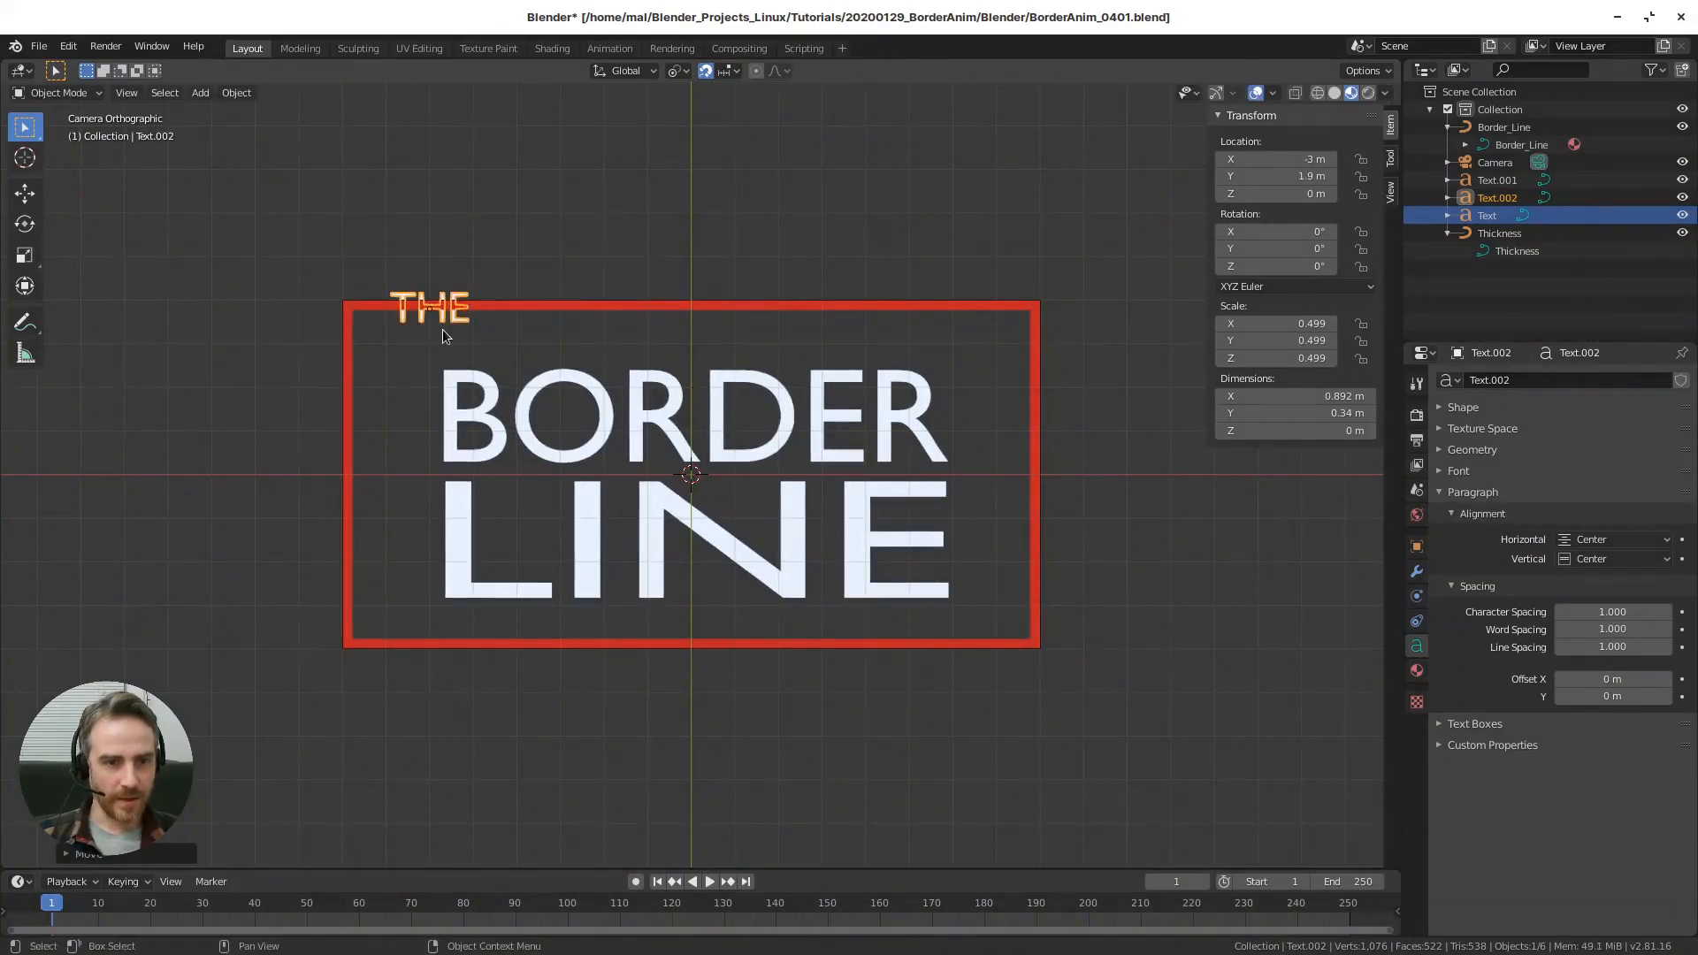
key("g")
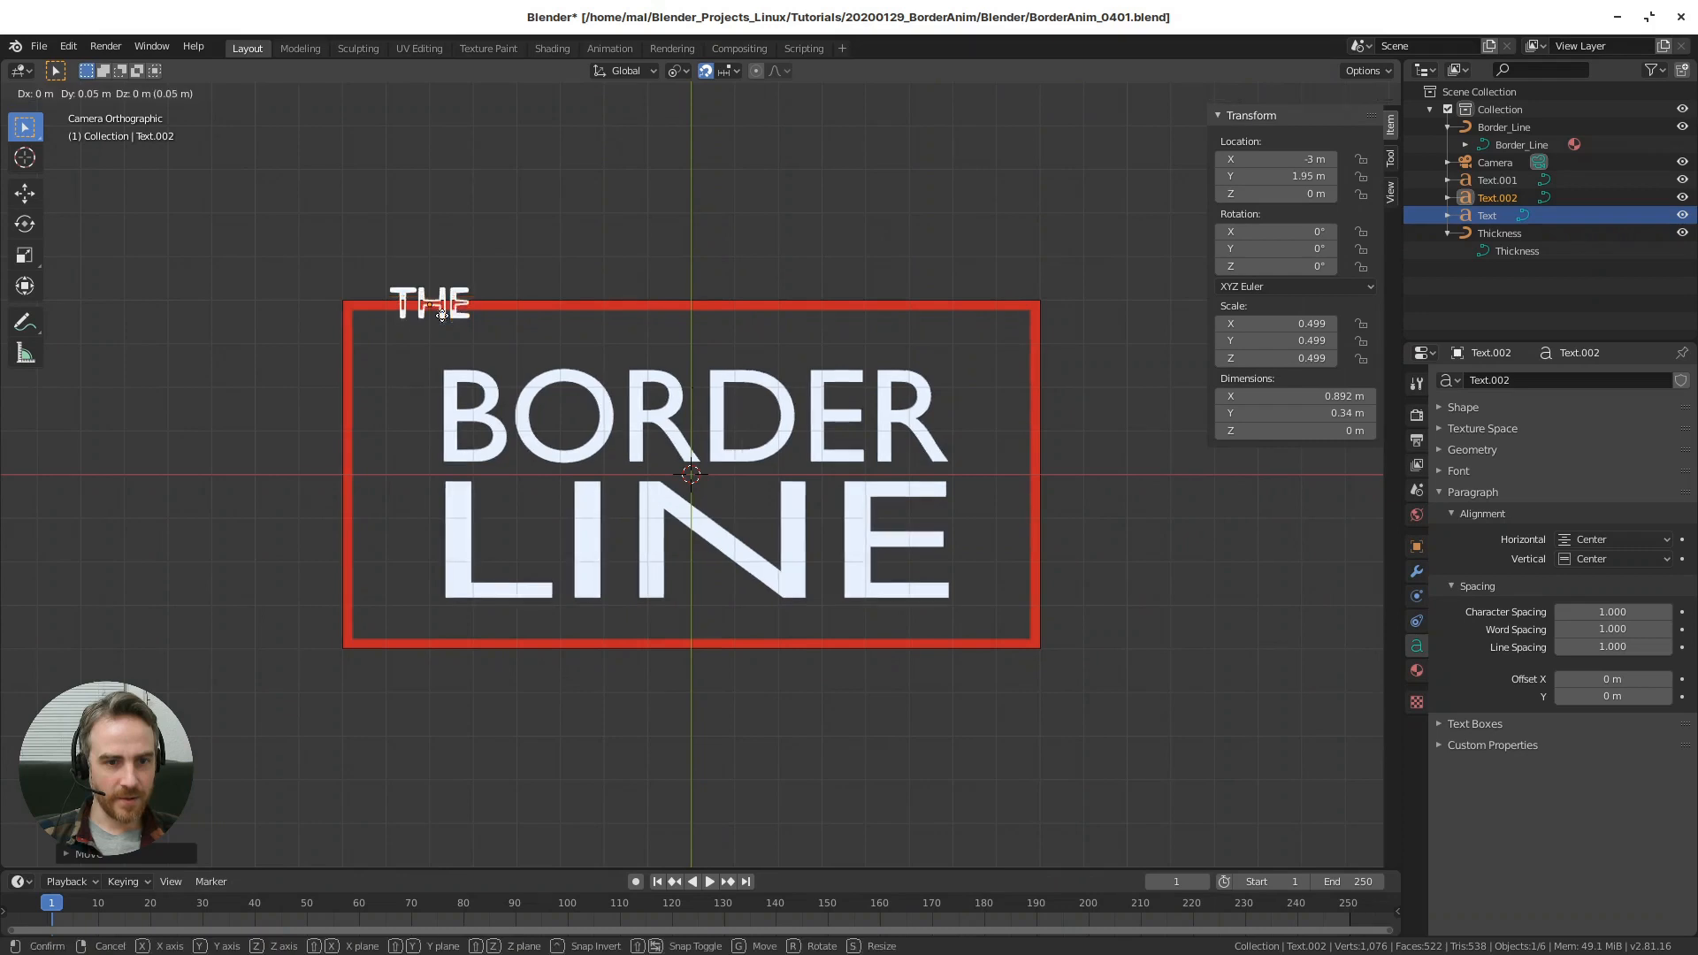
left_click(442, 316)
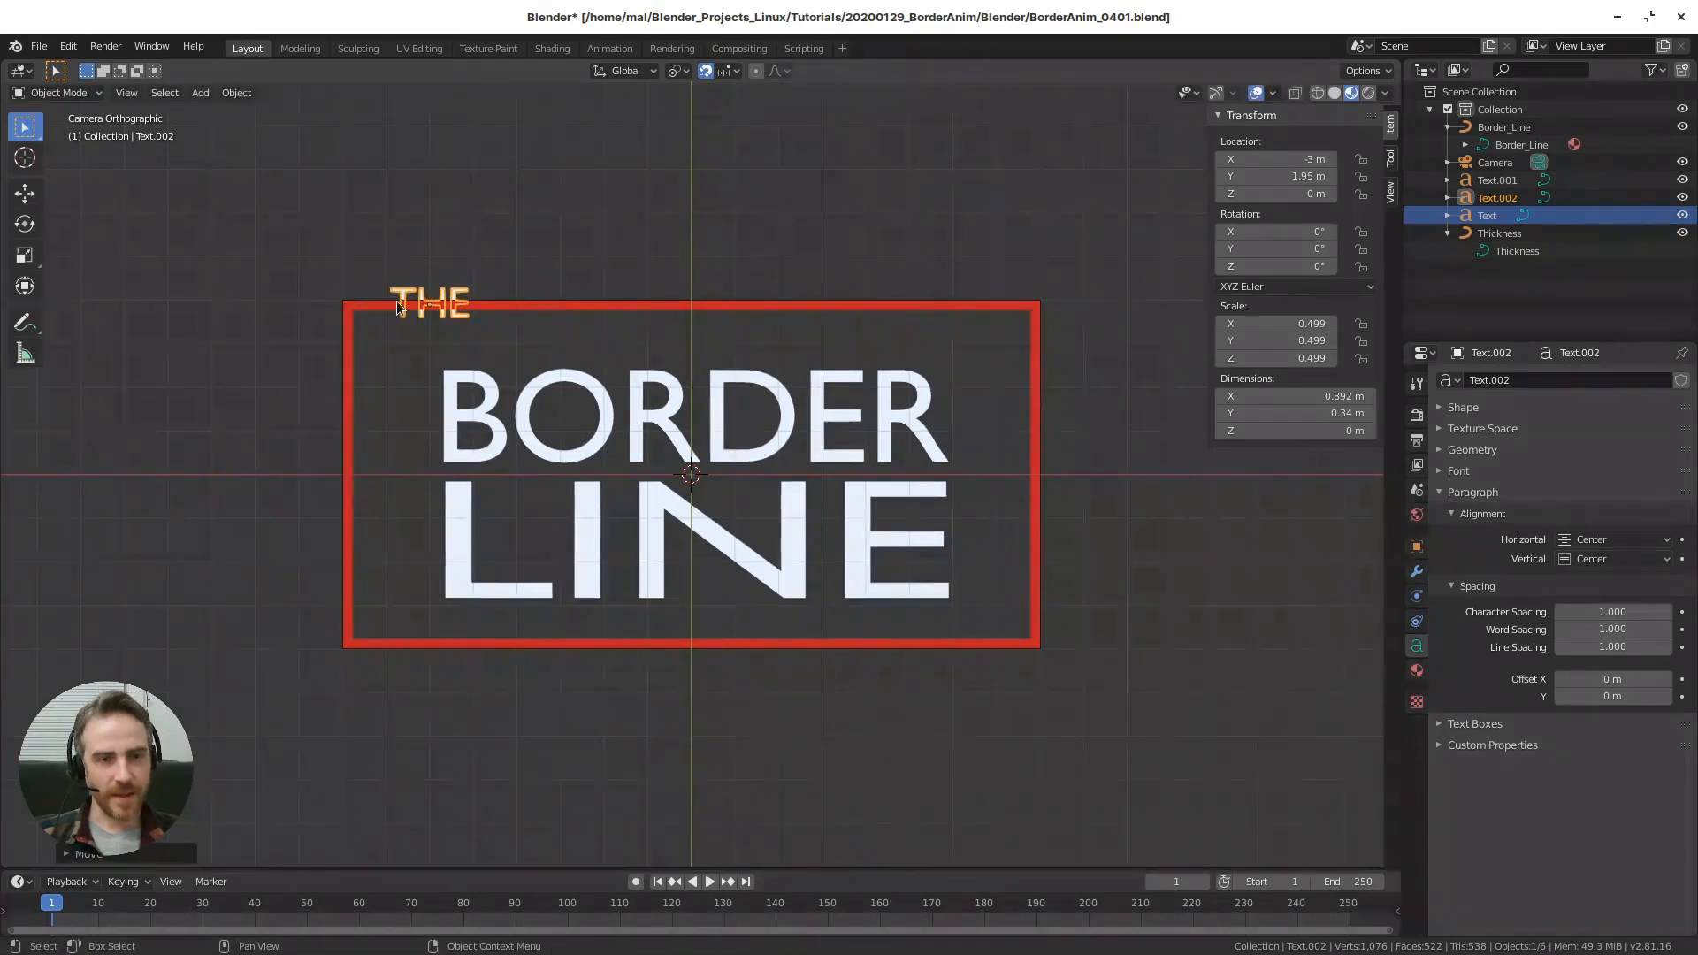
- Separate the border curve's overlapping ends by moving the start control point on the upper edge to local X 0.06 m, Y 0.4 m
left_click(642, 308)
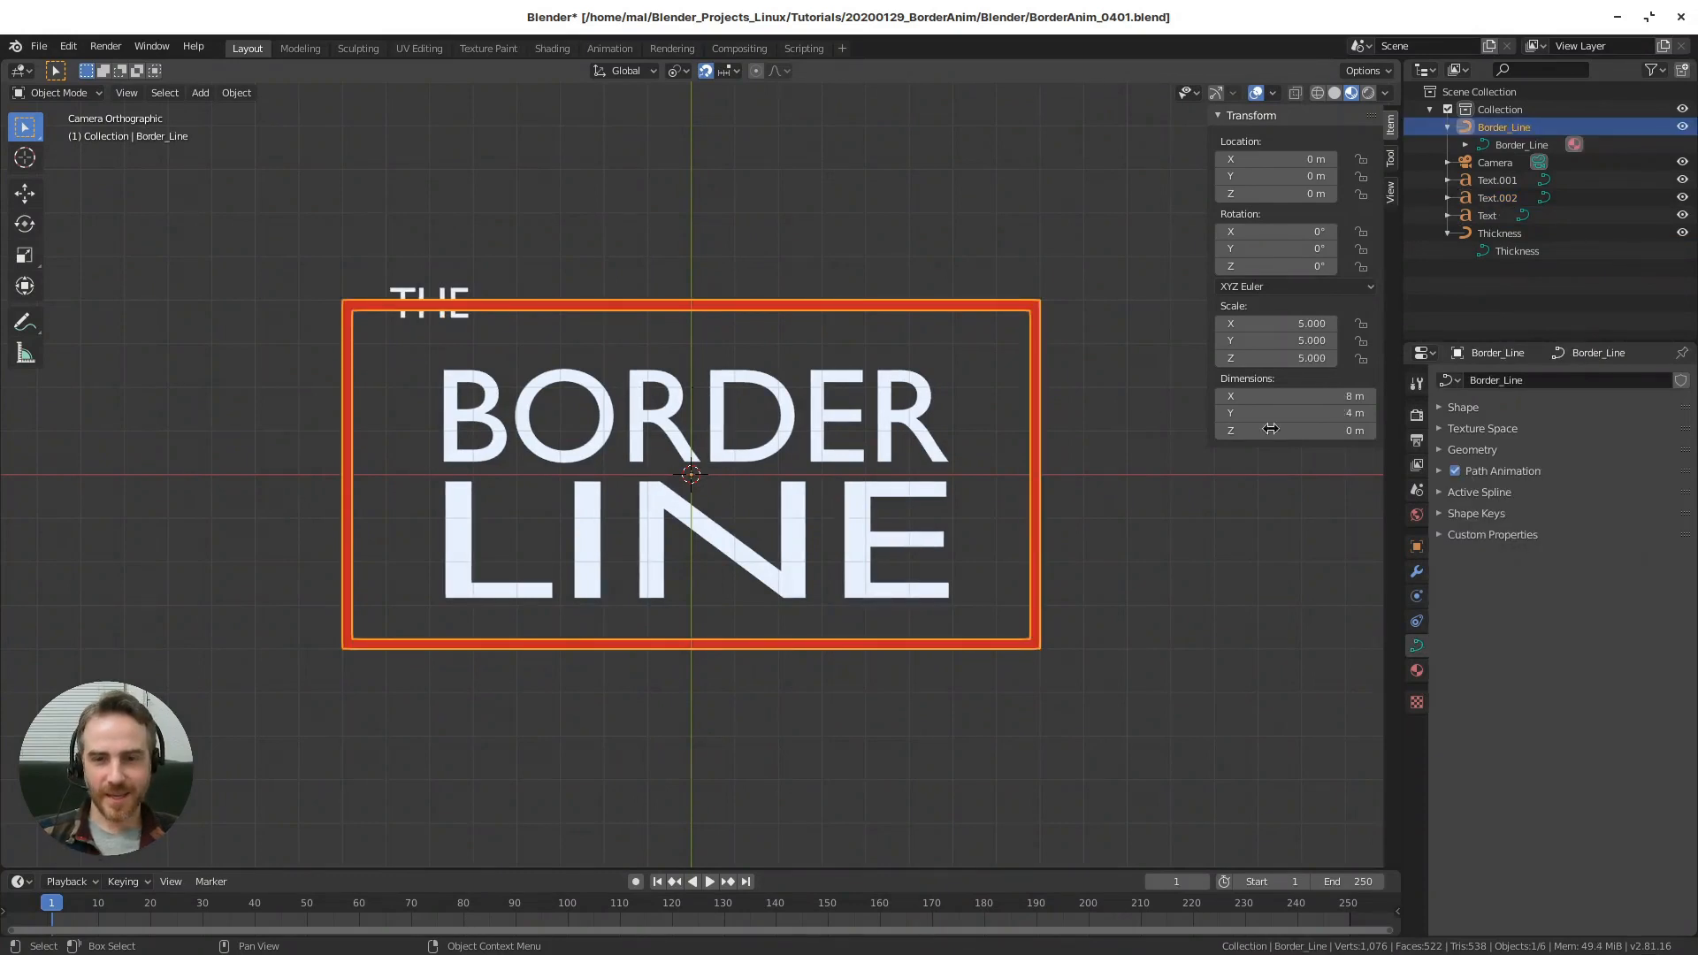
key("Tab")
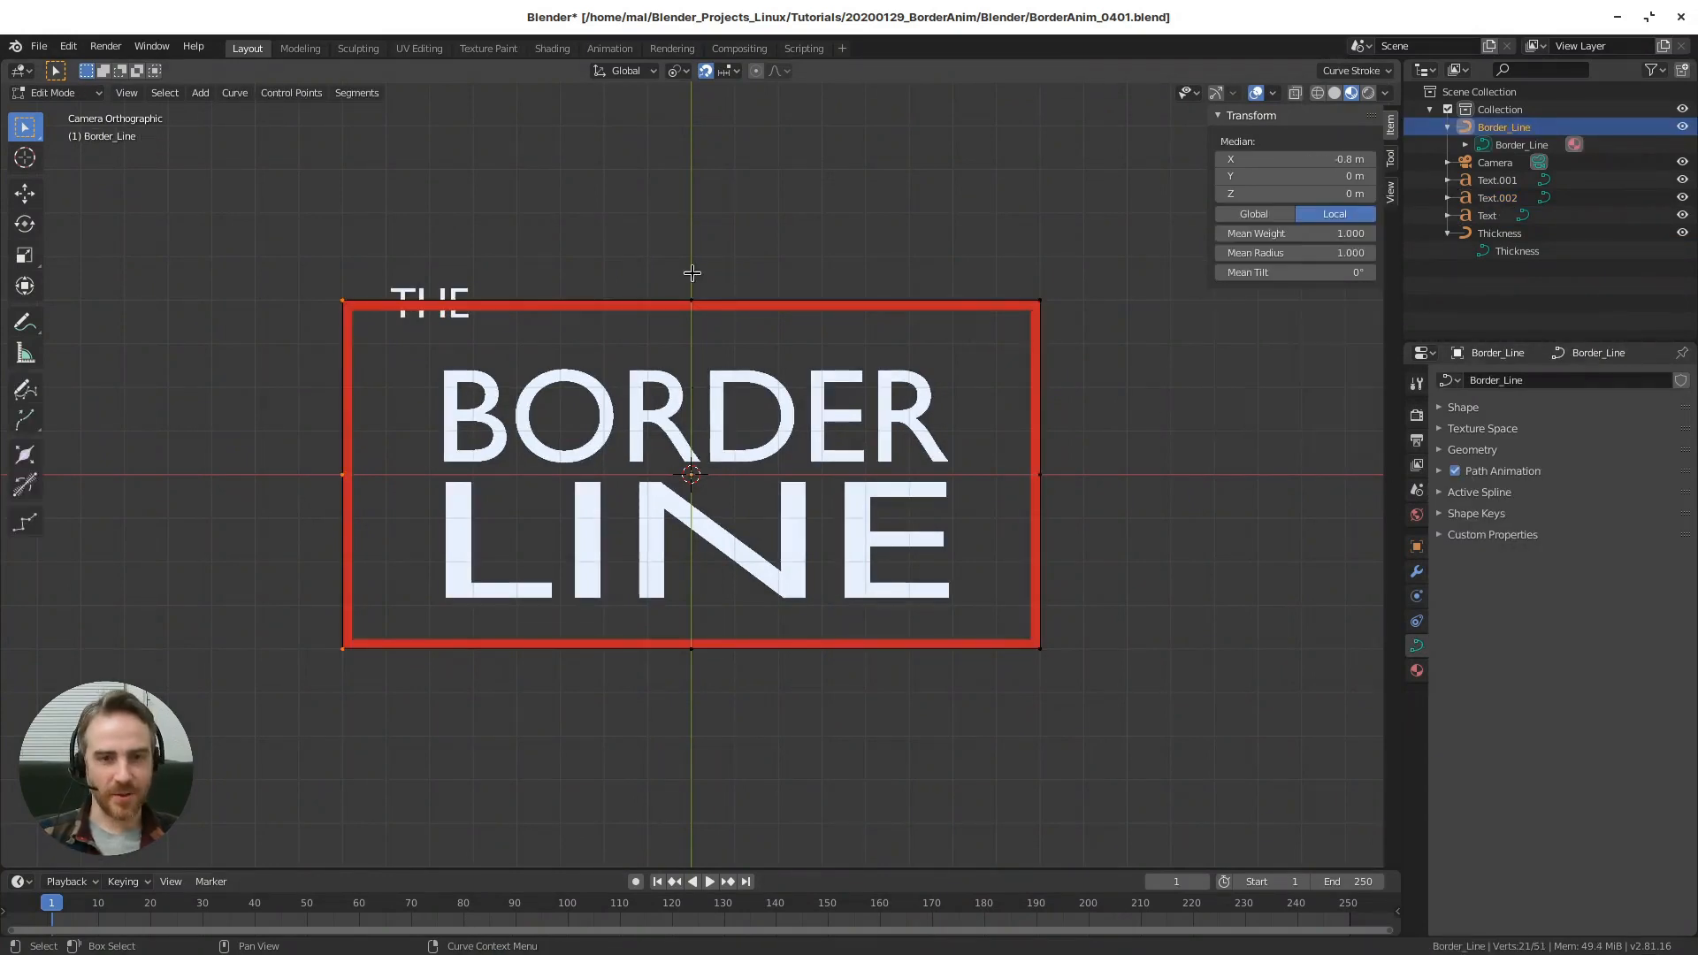
scroll(644, 283, "up", 3)
middle_click_drag(645, 283, 786, 360, "shift")
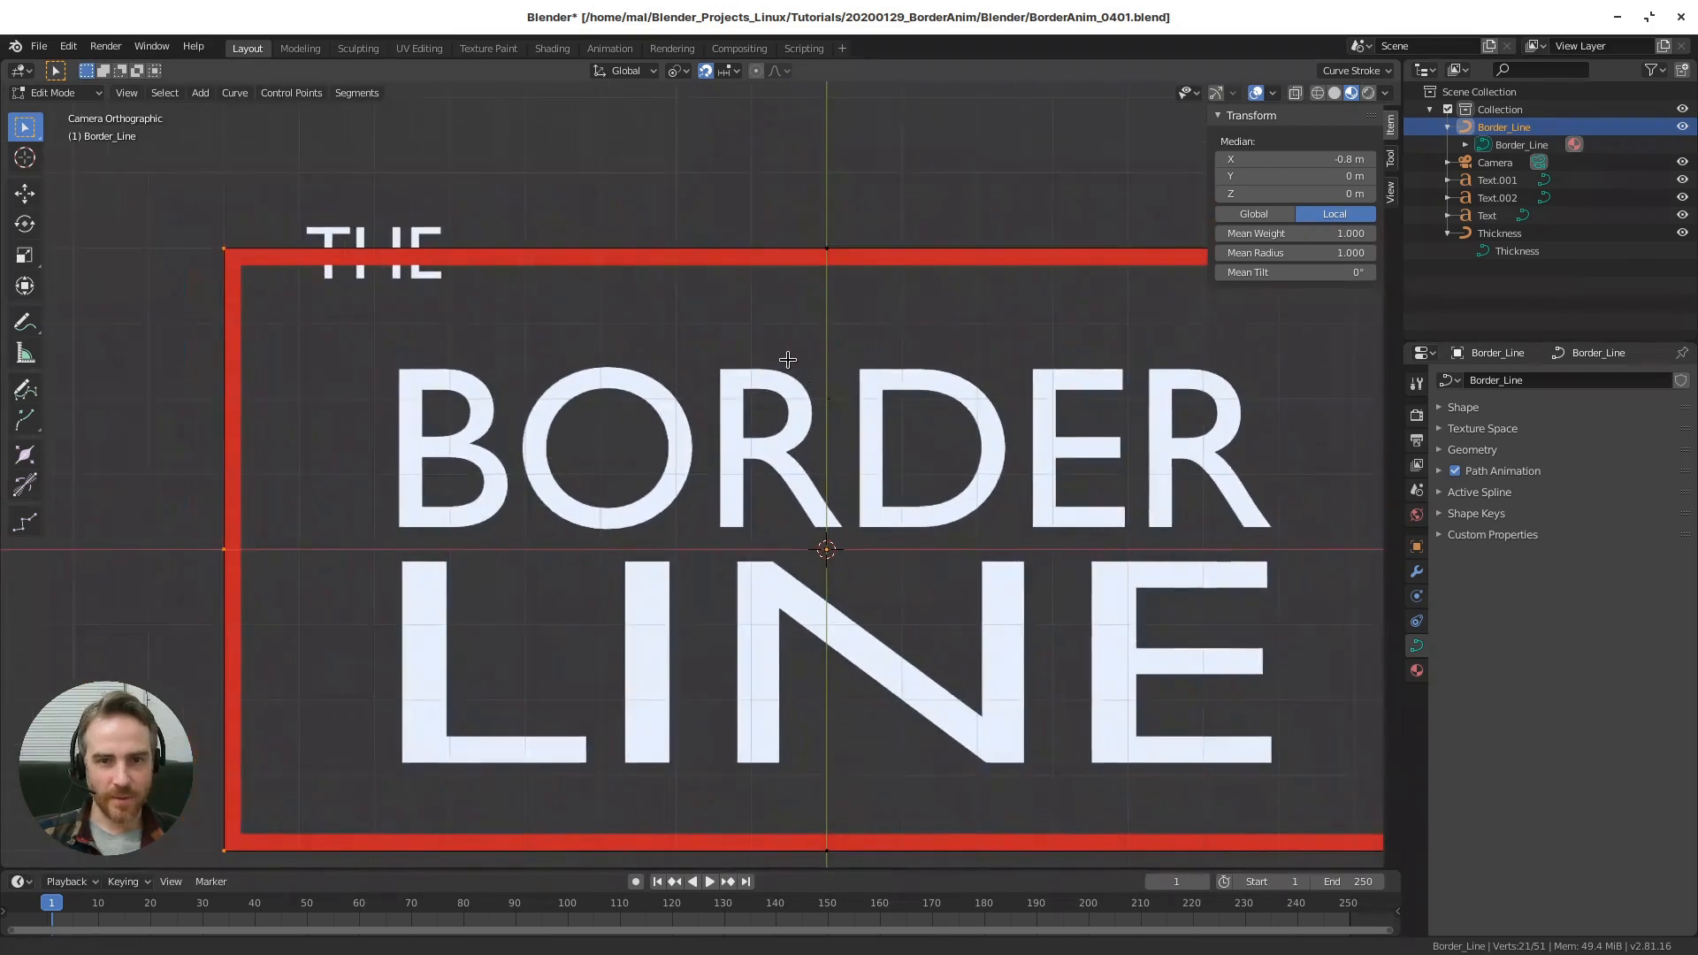
left_click(825, 252)
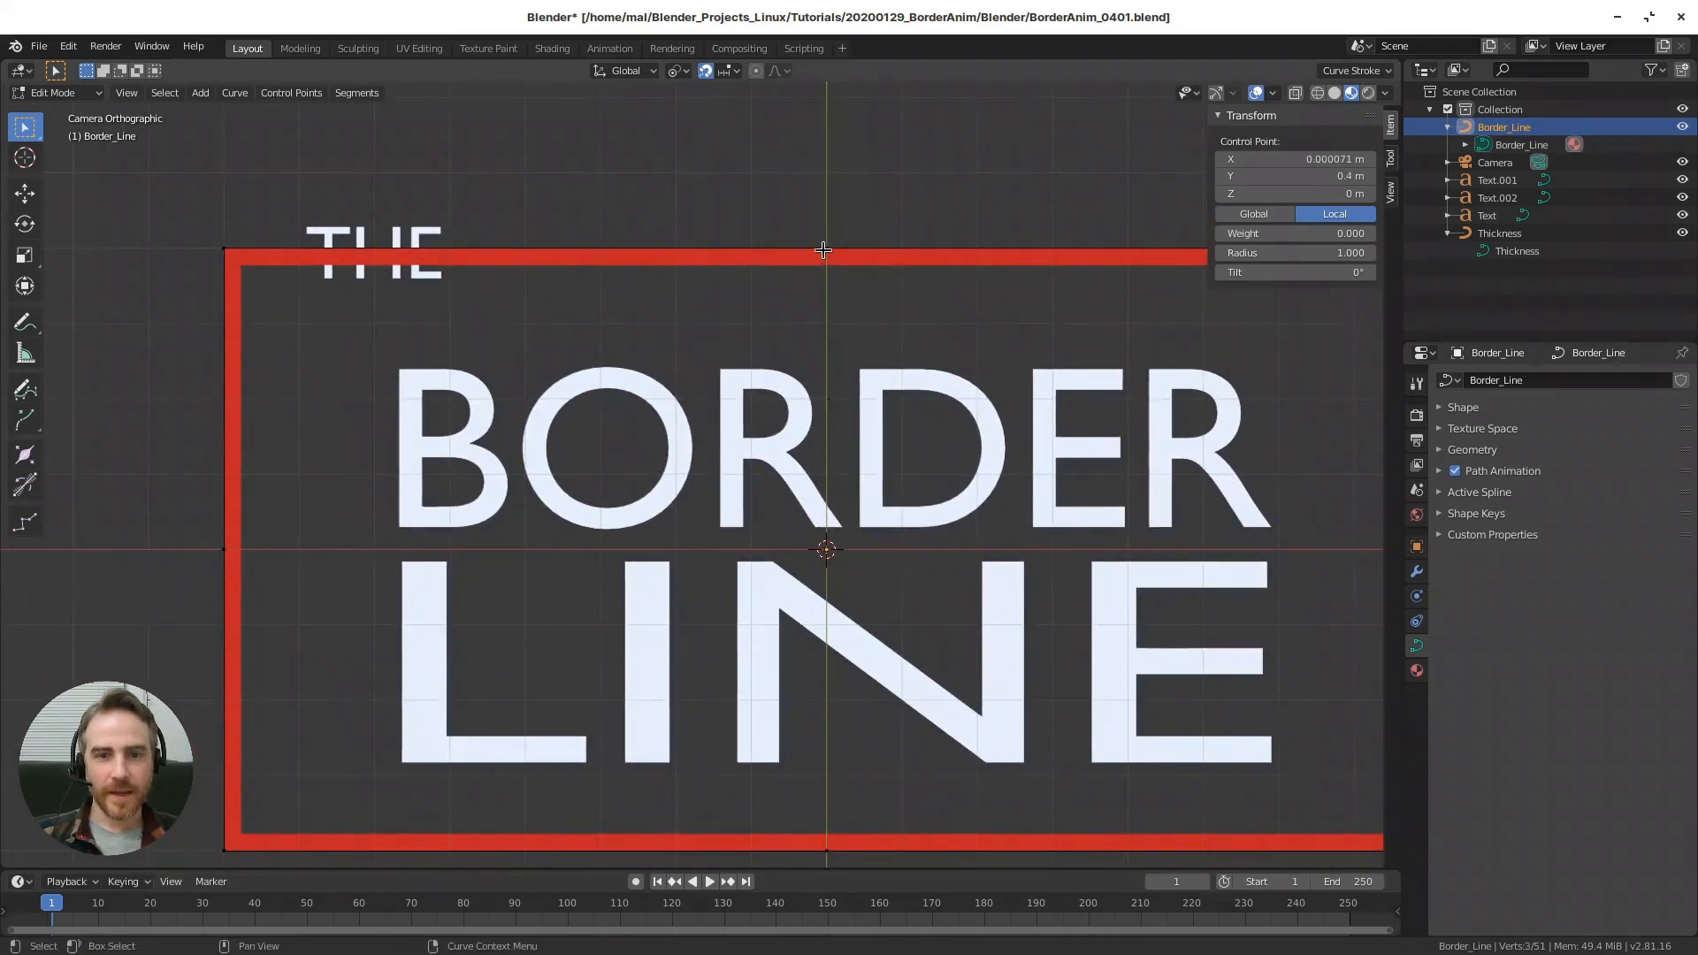
key("g")
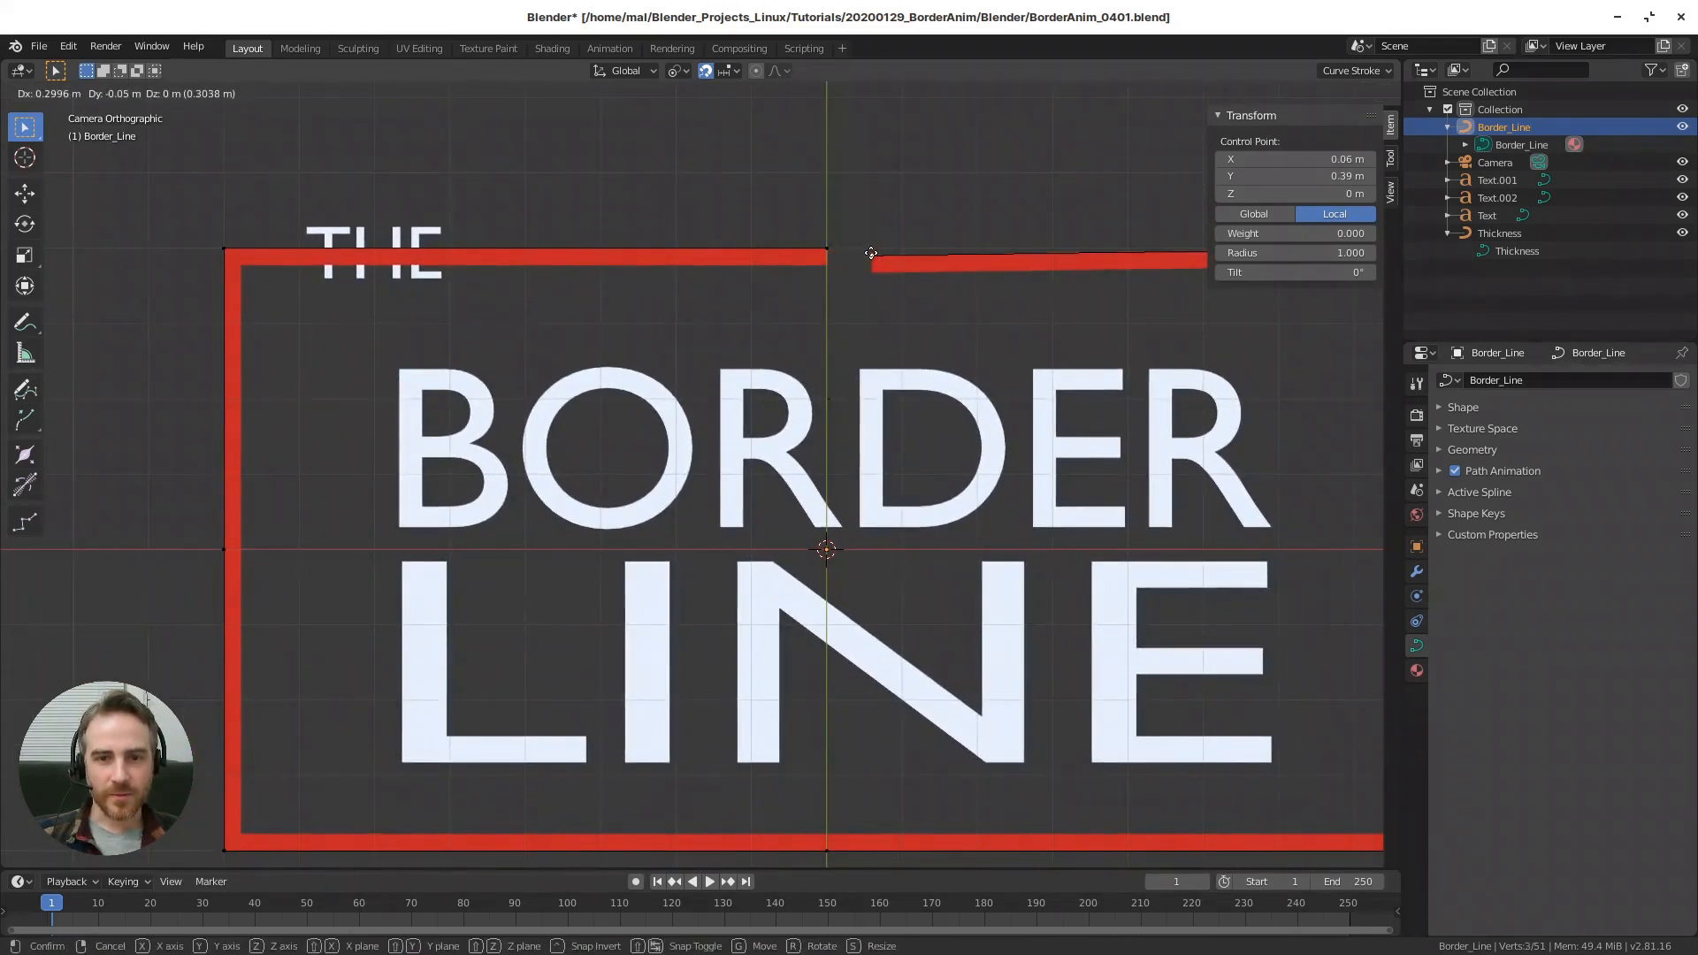
left_click(866, 257)
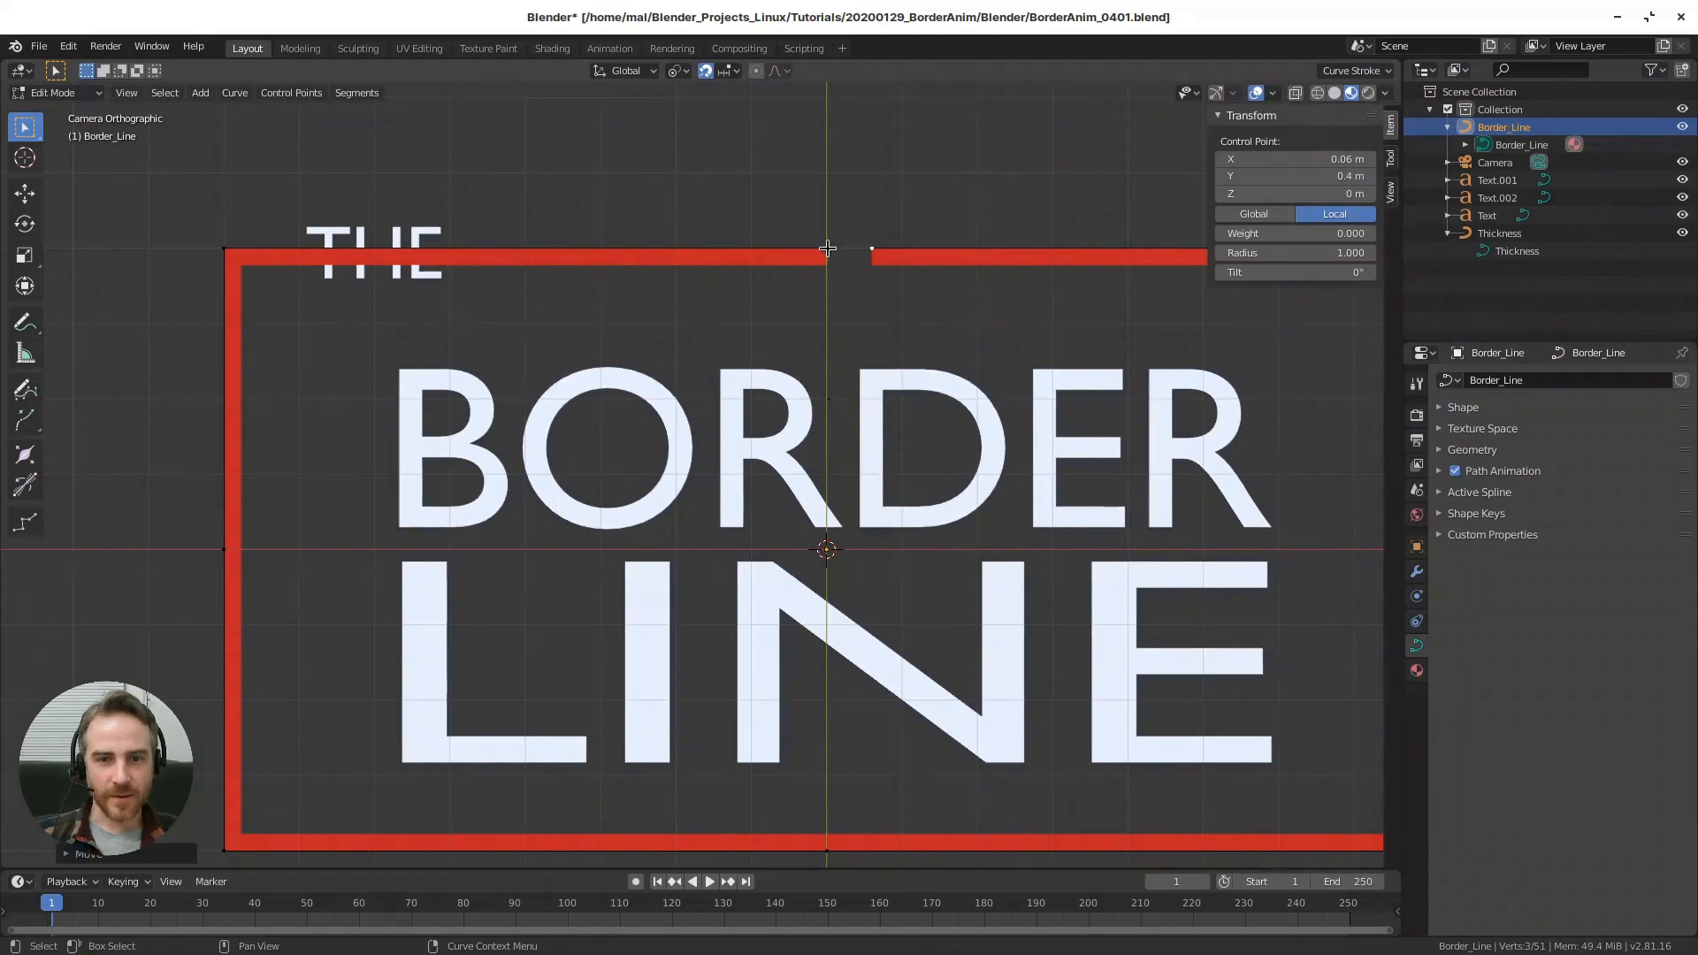
- Move the border curve's other end point 3.5 m along negative X so it stops just before the T of THE
left_click(825, 253)
key("g")
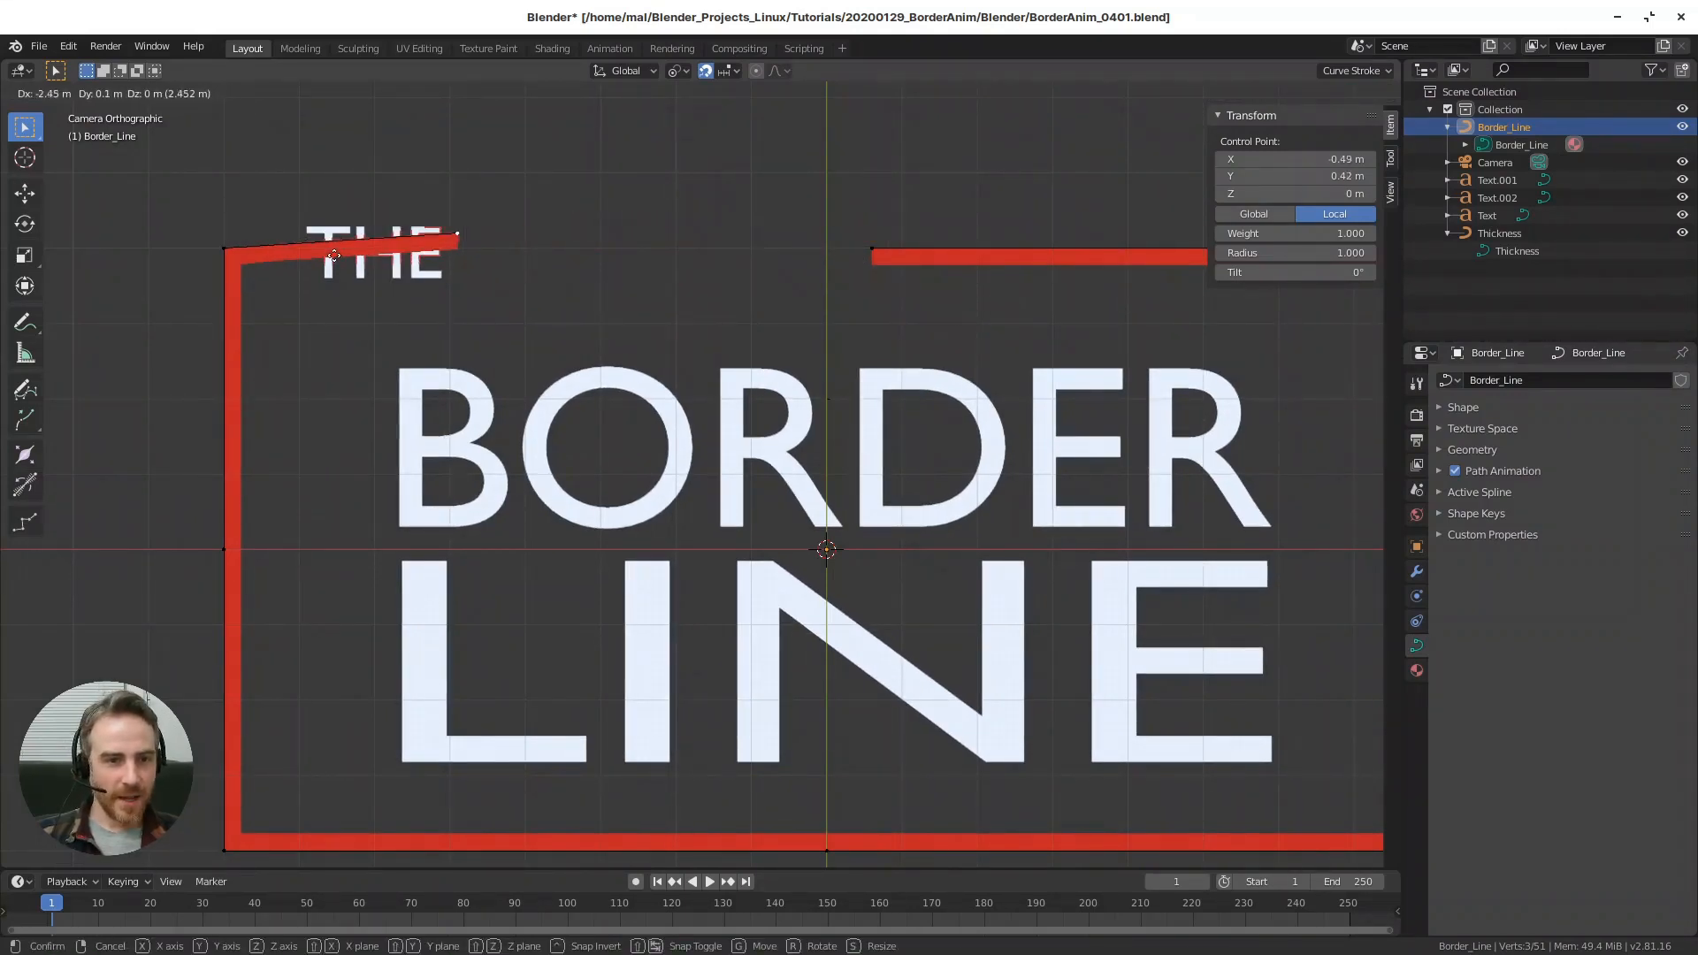
key("x")
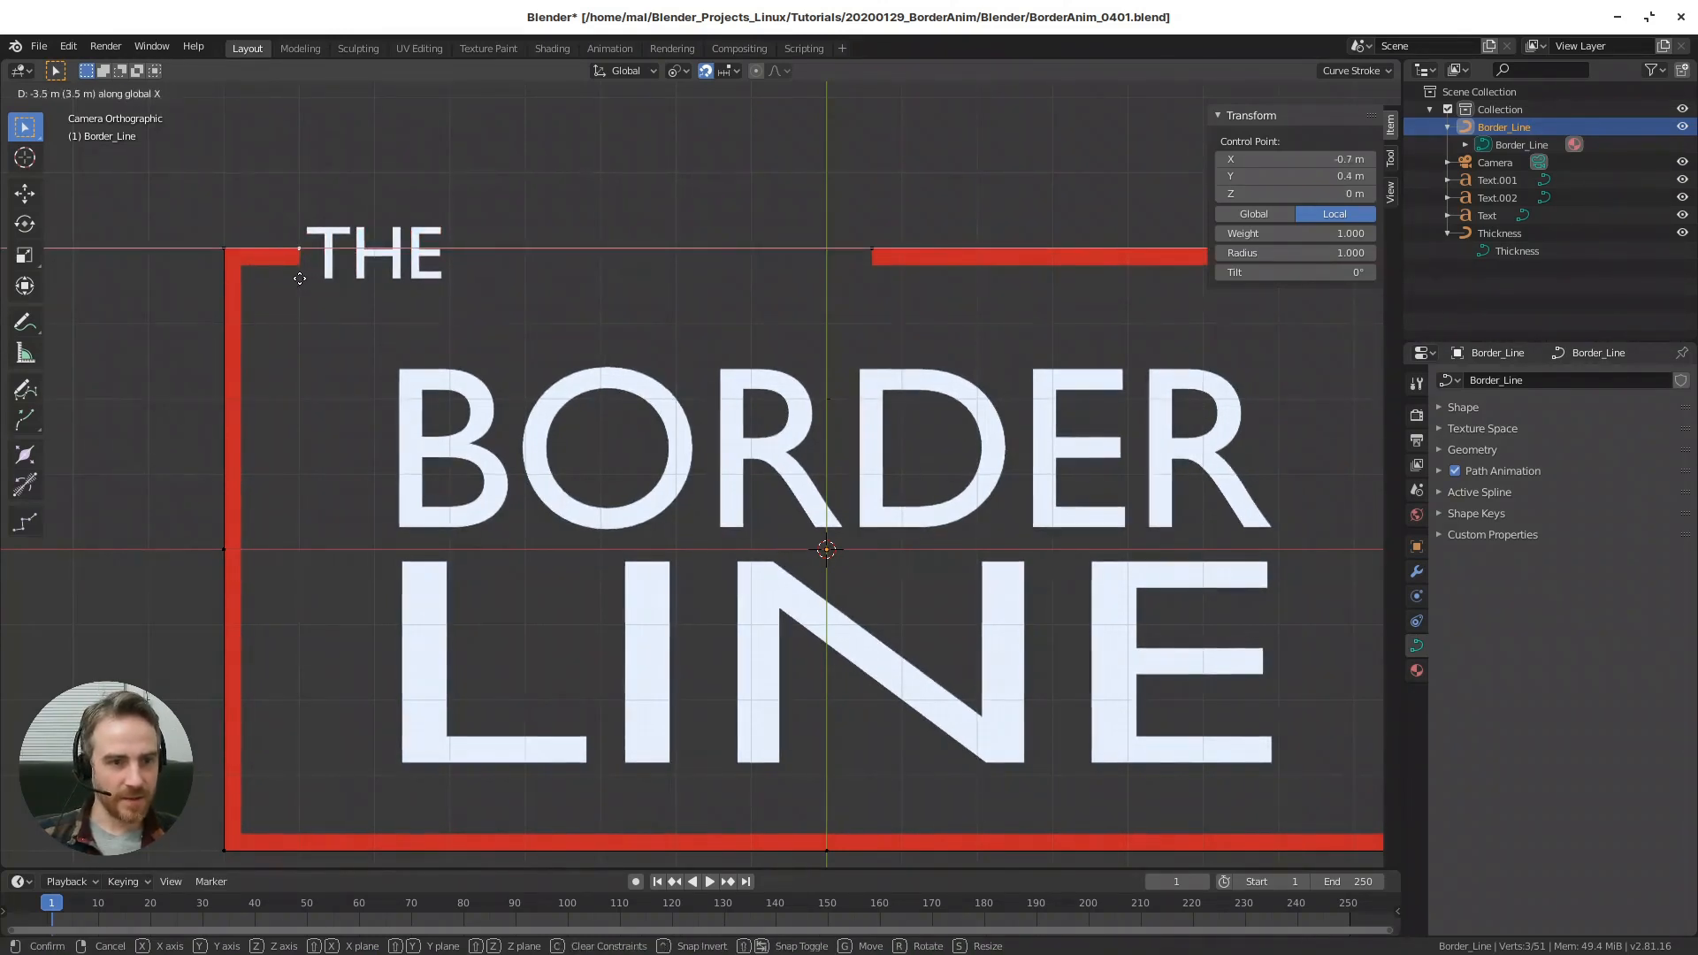
left_click(300, 278)
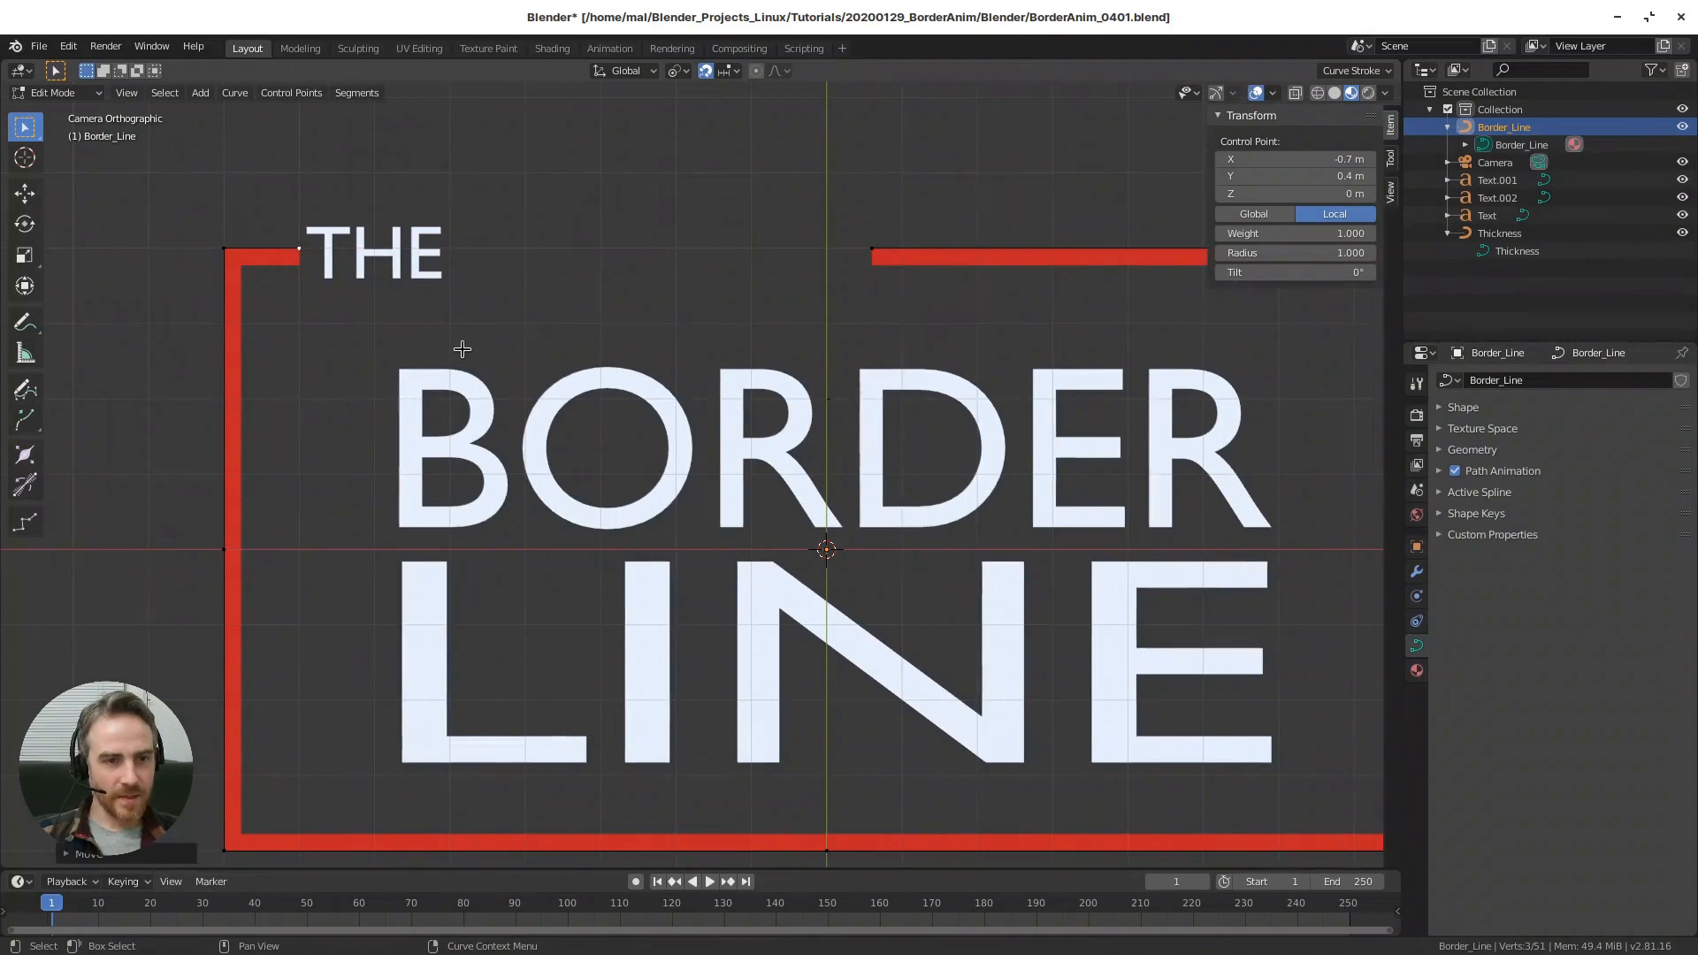
- Move the border curve's start control point to local X -0.48 m, just past the E of THE, and hide the viewport overlays
left_click(872, 249)
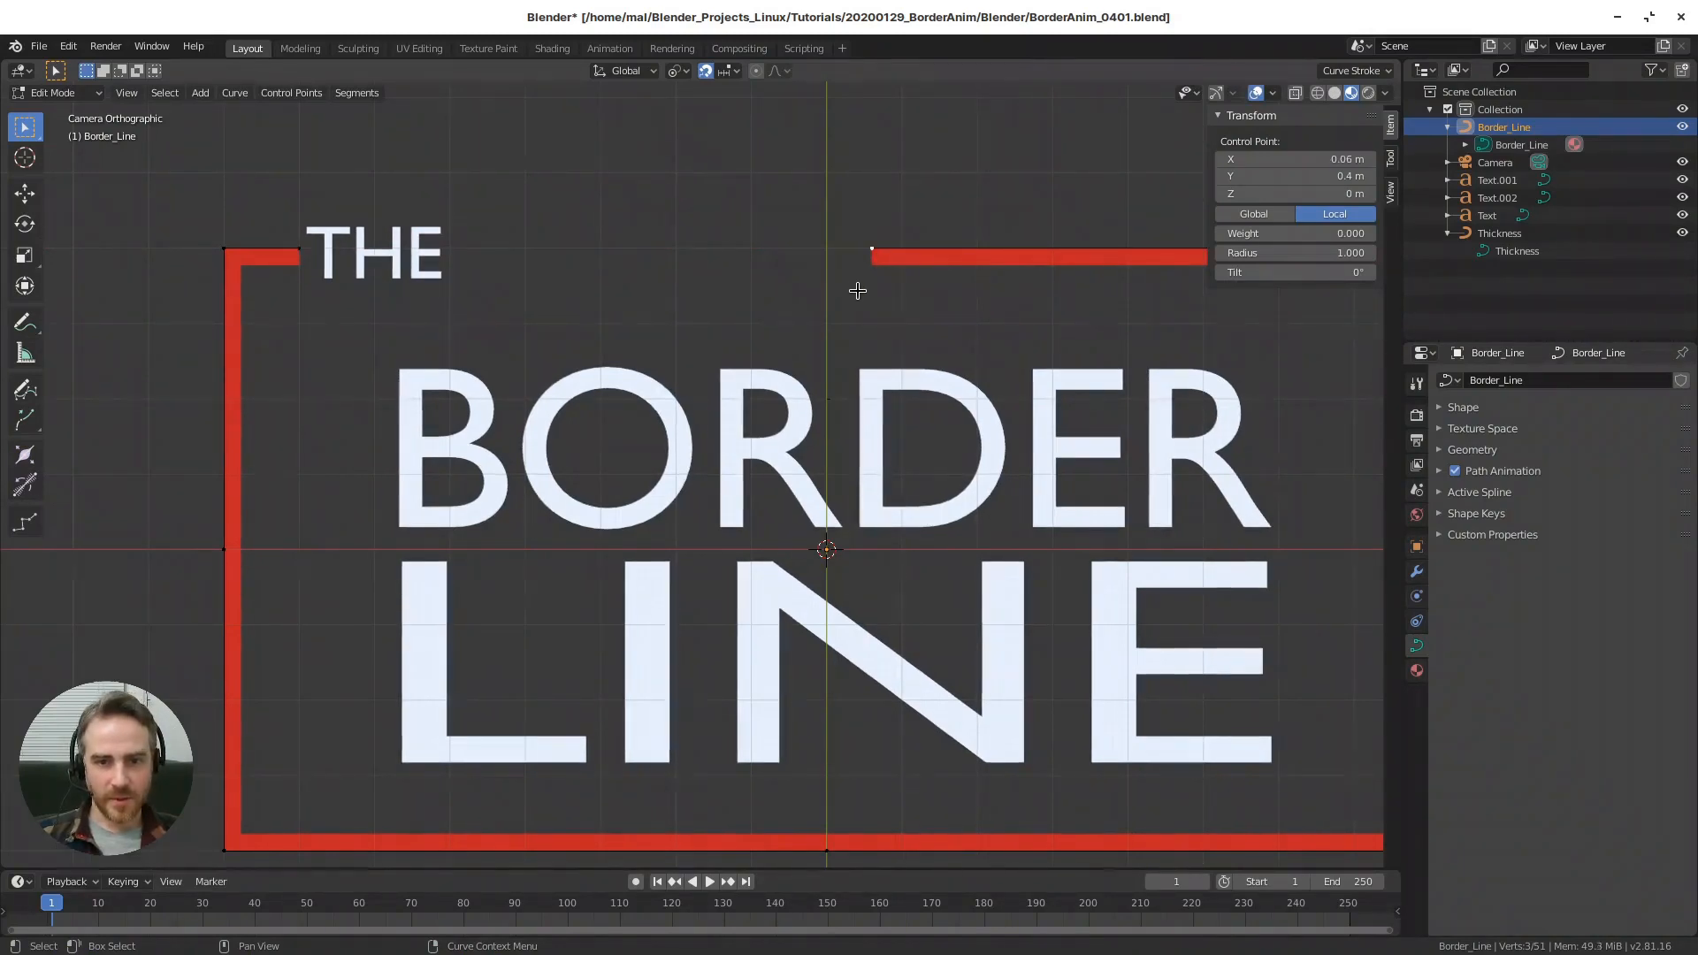
key("g")
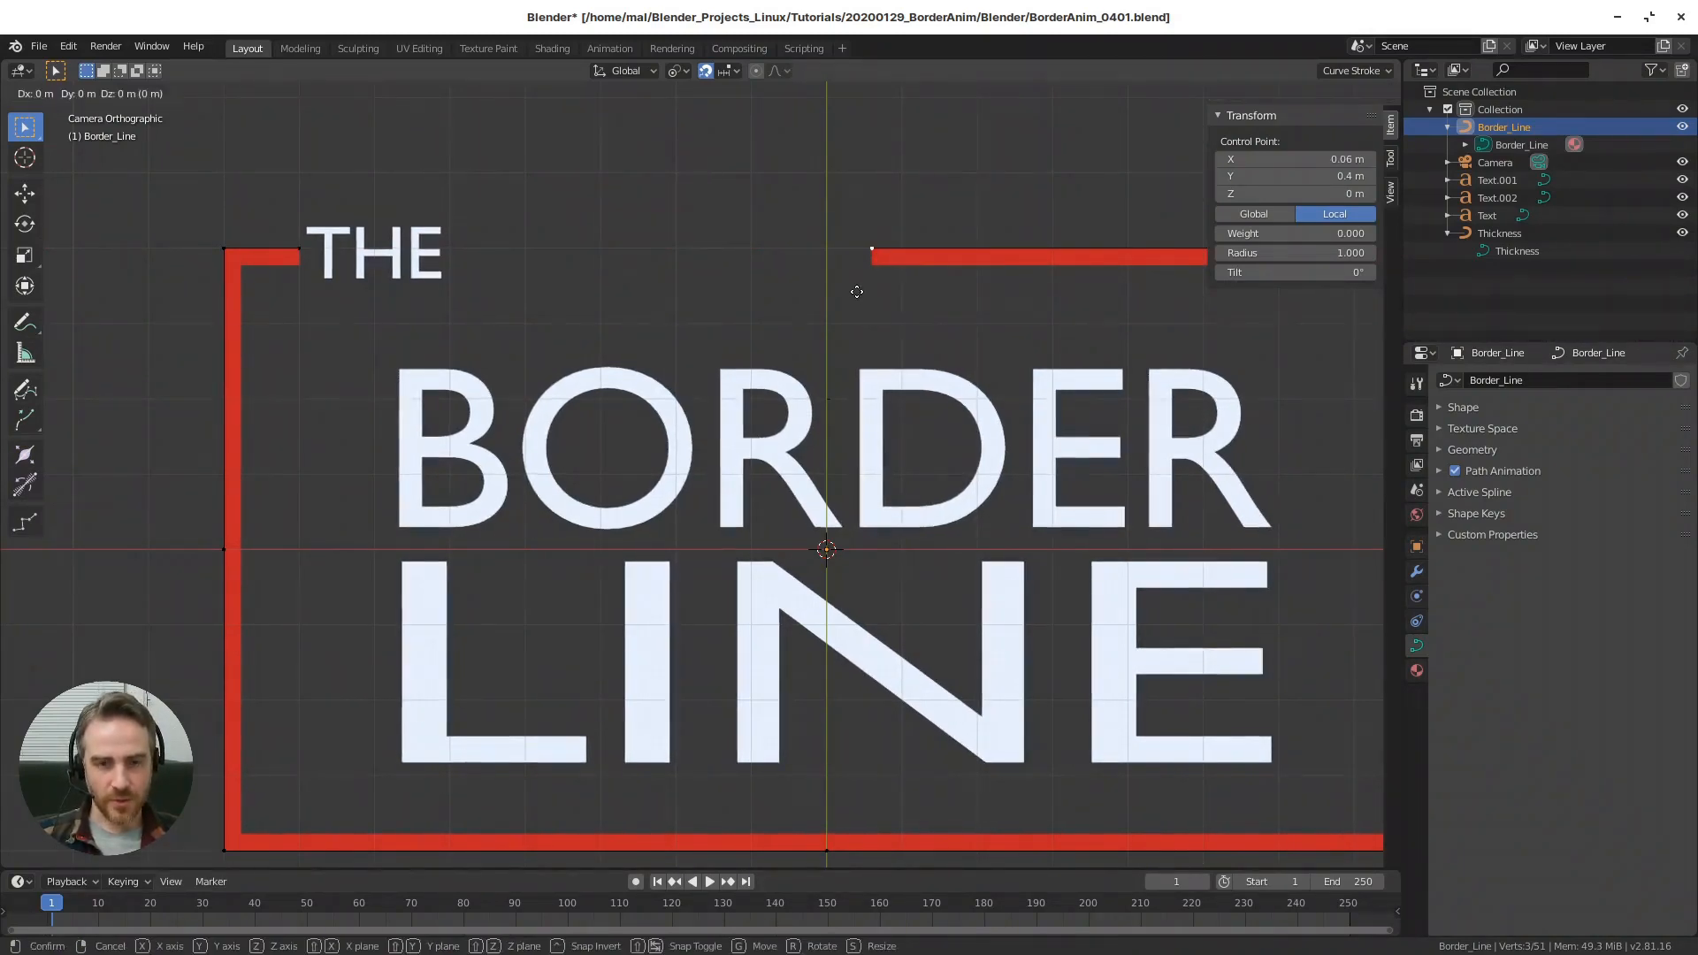
key("x")
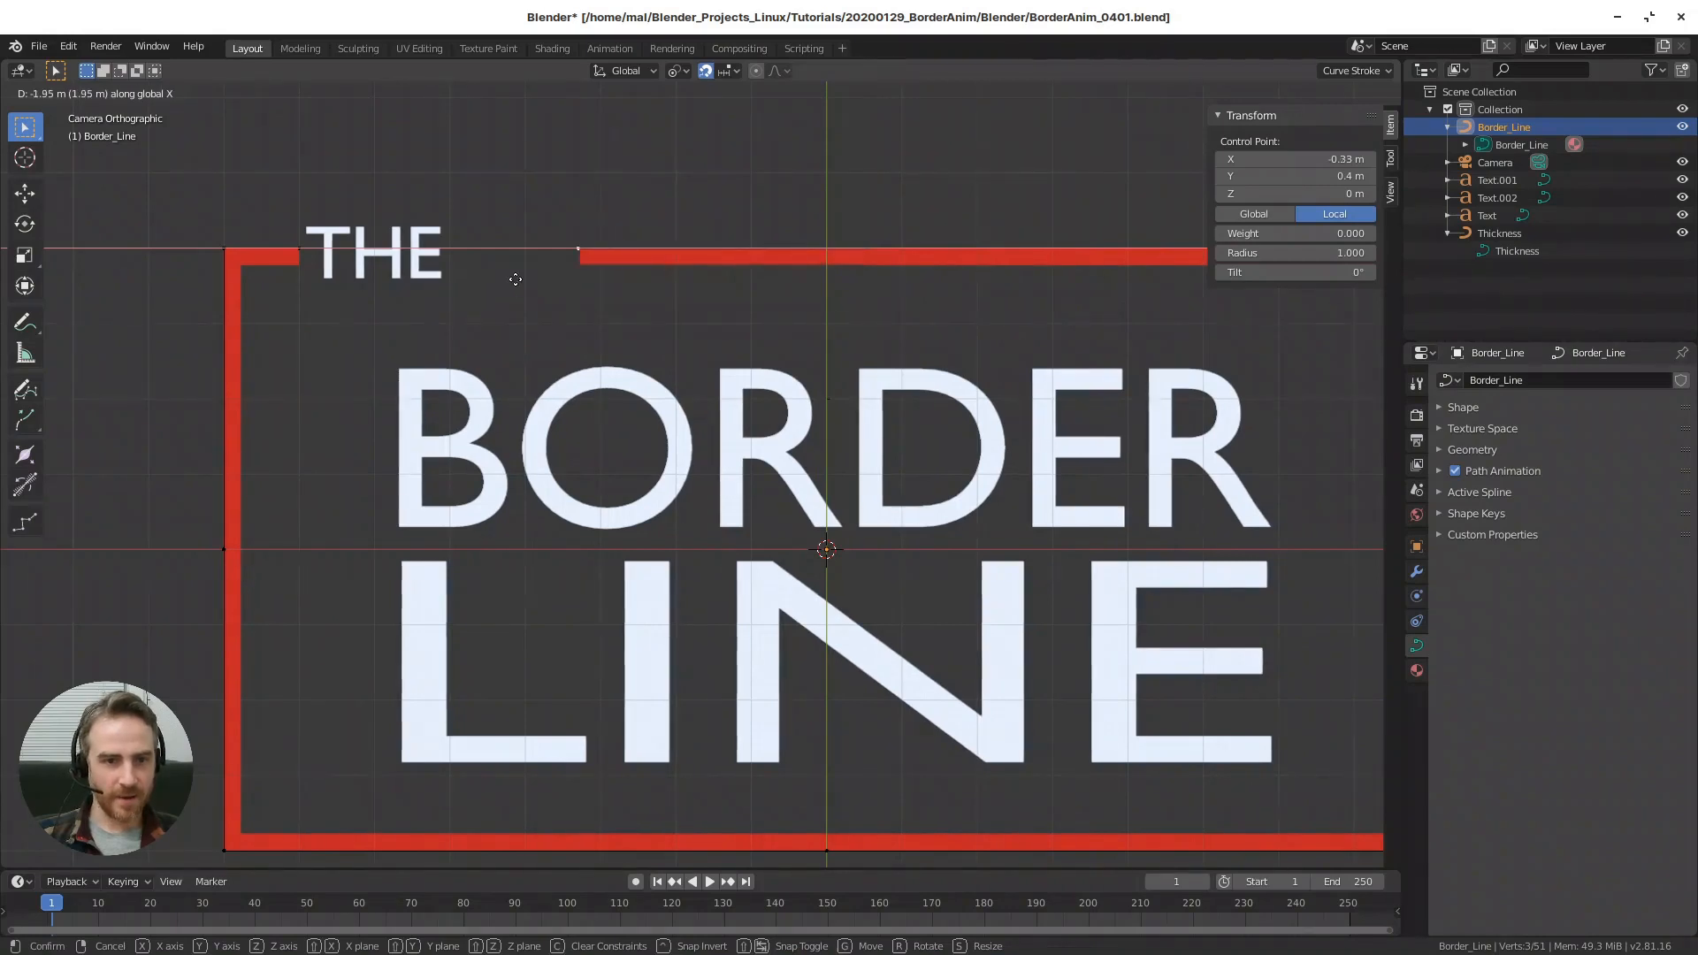
left_click(449, 270)
scroll(689, 443, "down", 3)
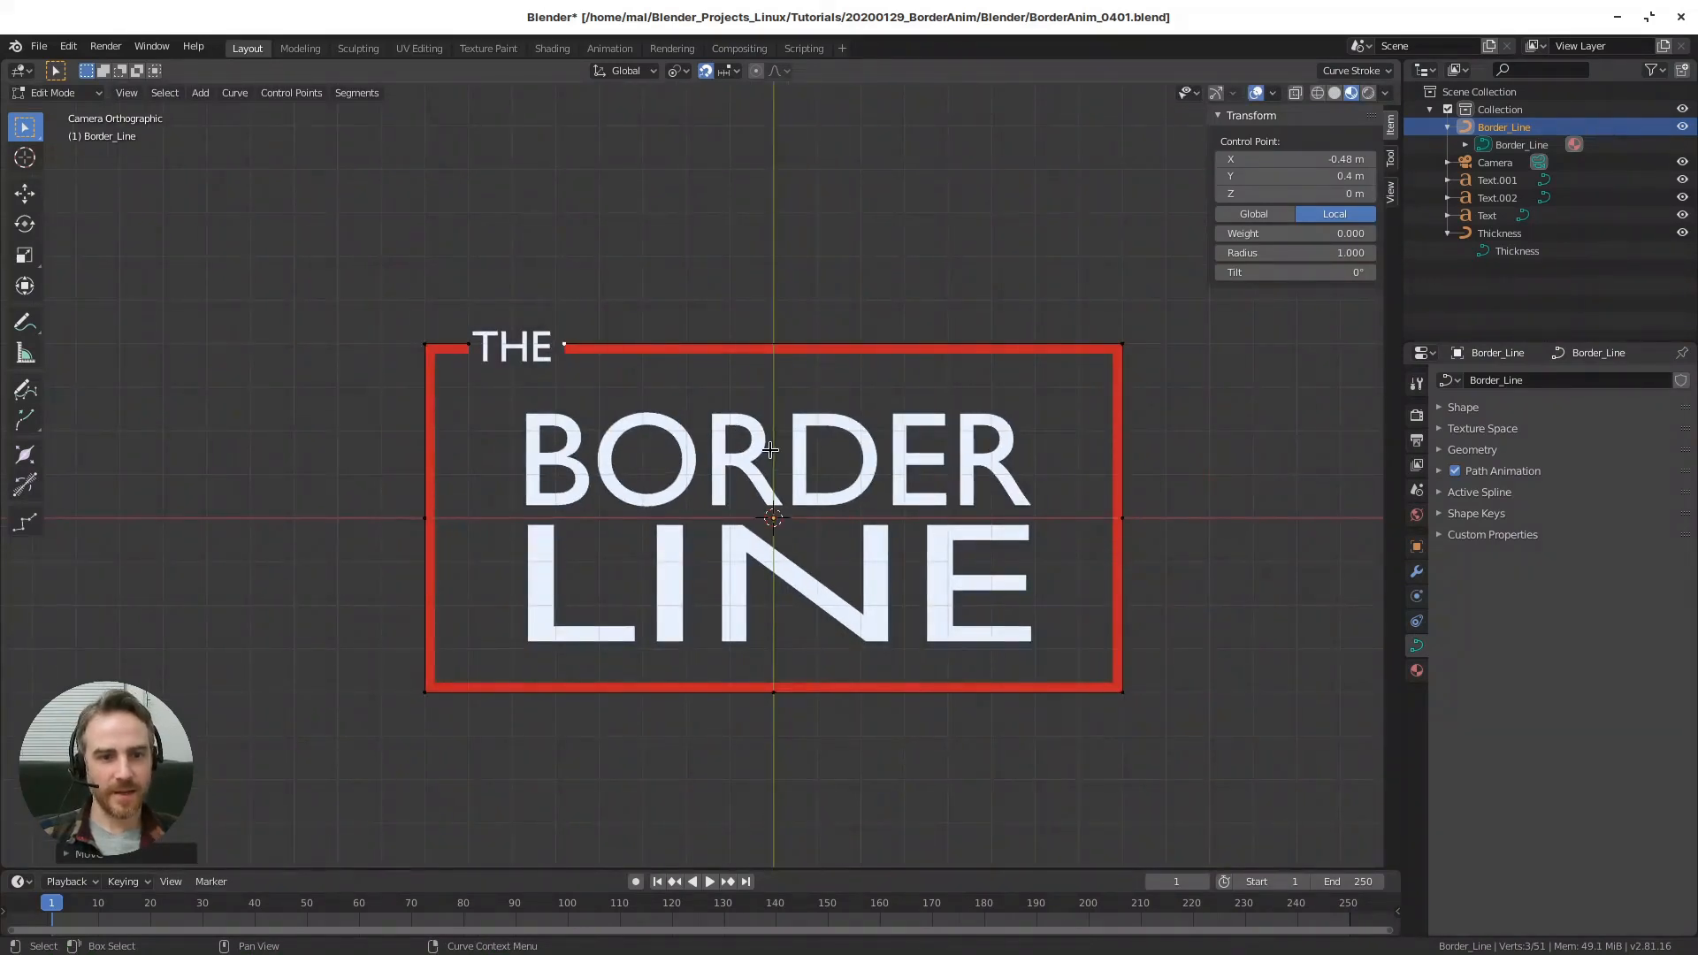
scroll(791, 440, "down", 1)
middle_click_drag(791, 439, 668, 389, "shift")
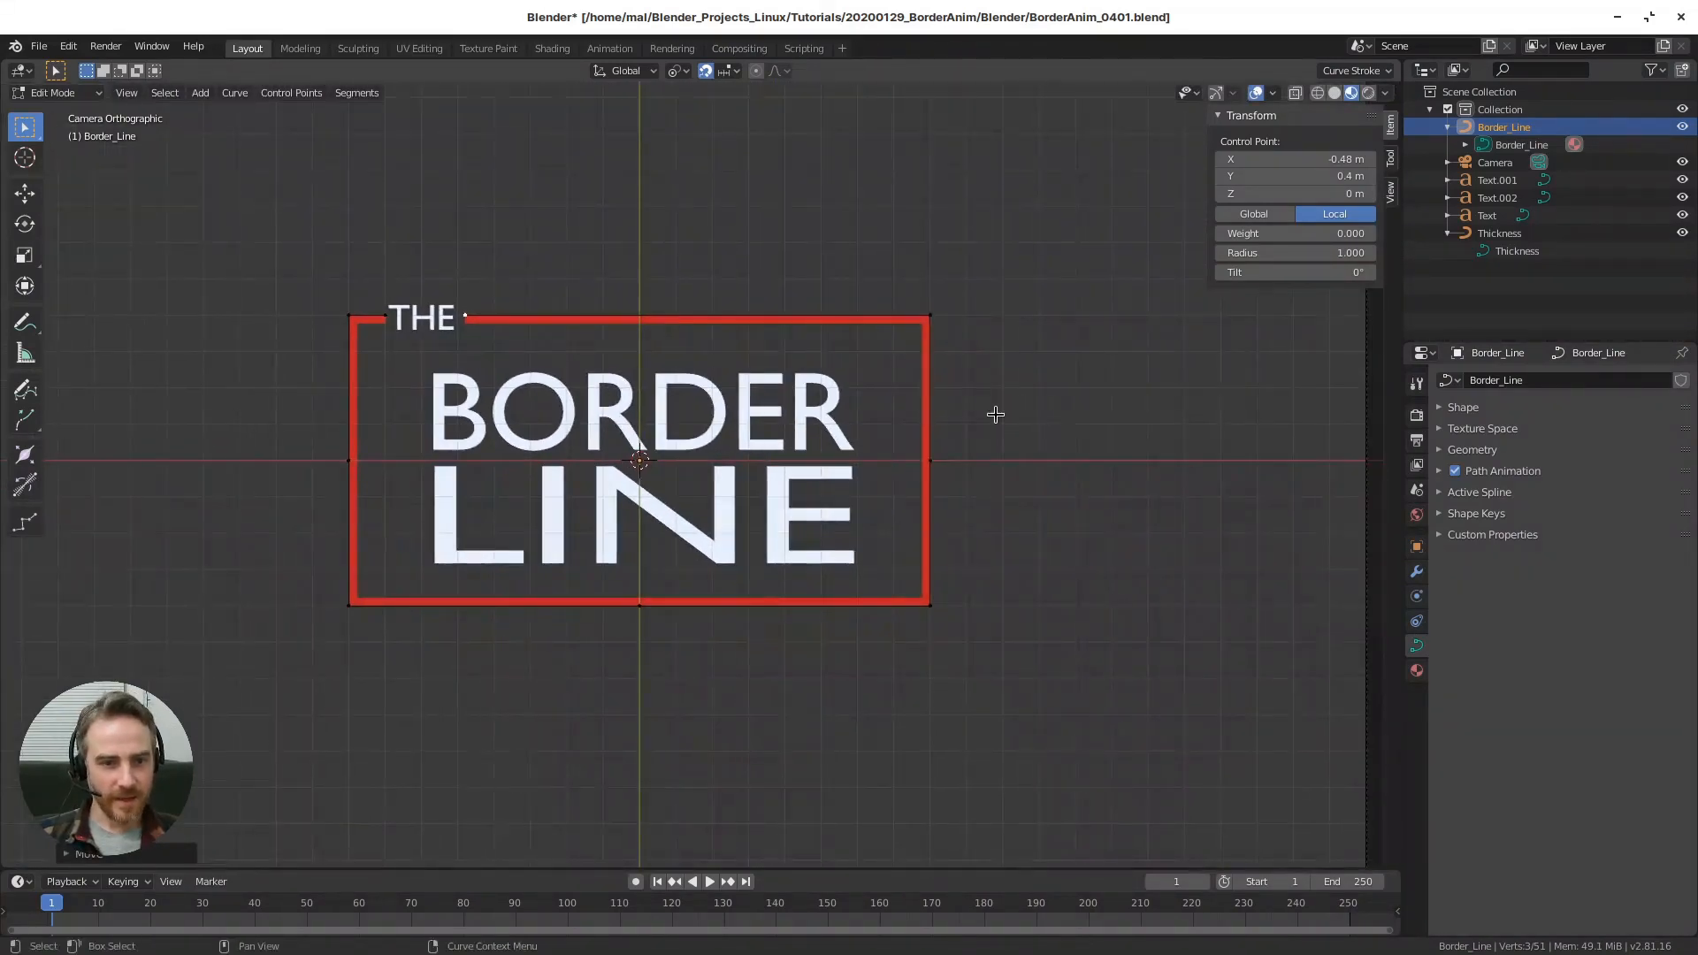
left_click(1256, 93)
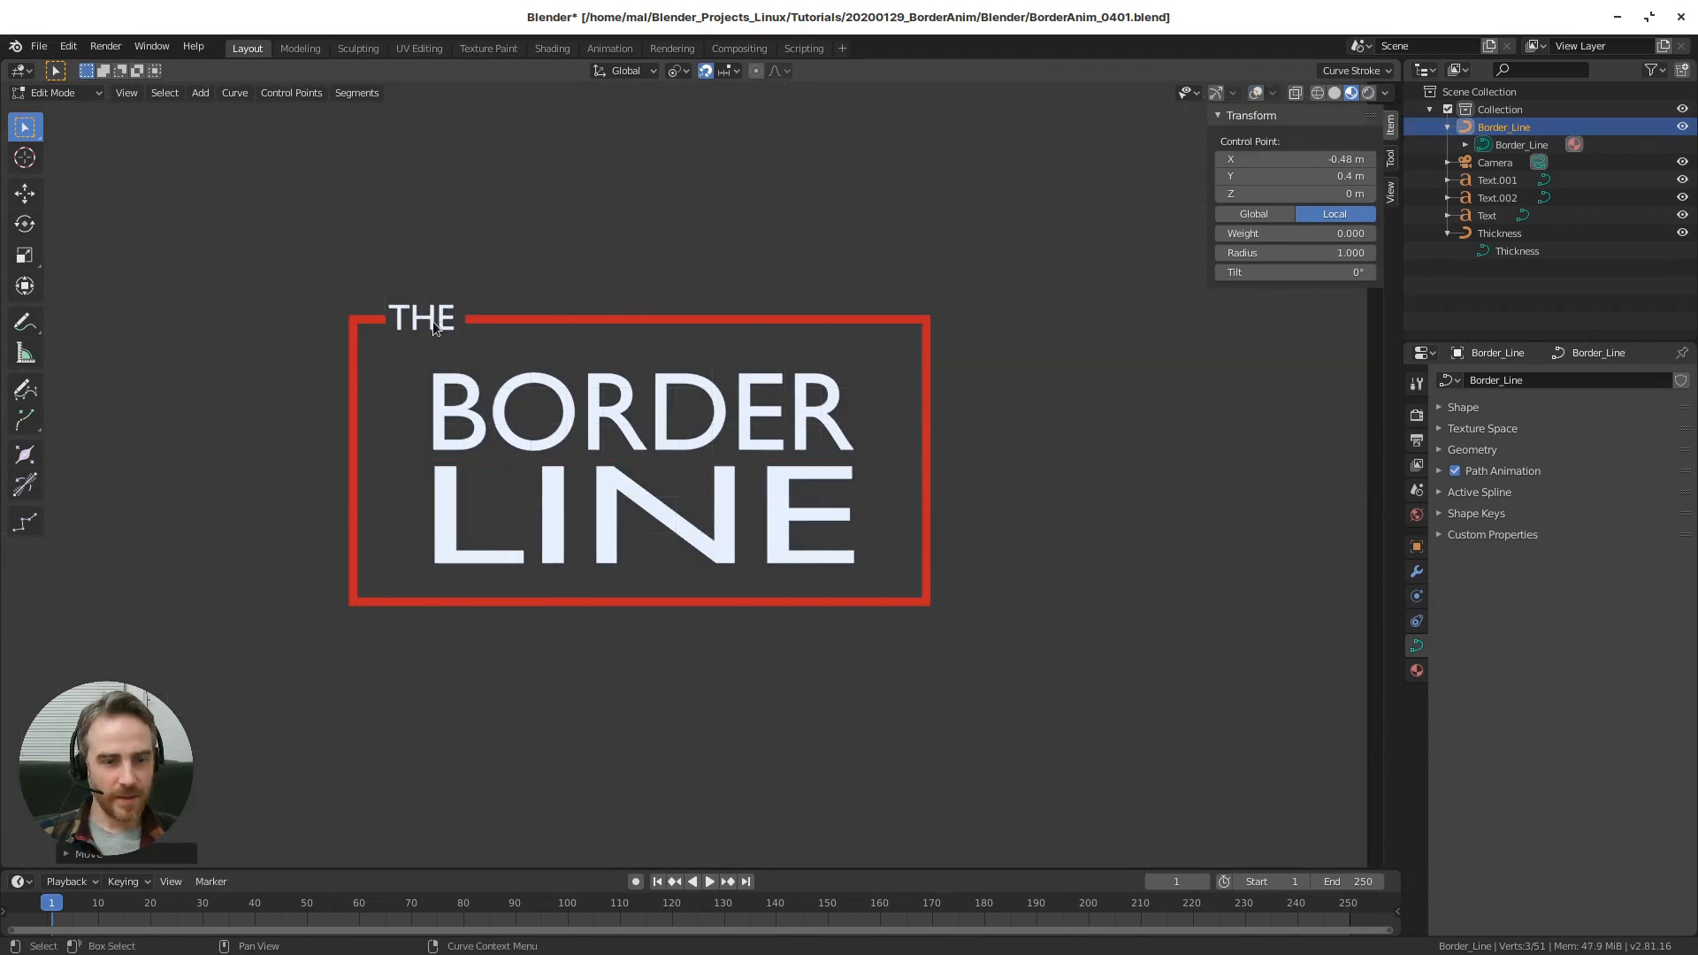
- Move the THE text along X to -2.95 m within the gap in the border's upper edge
key("Tab")
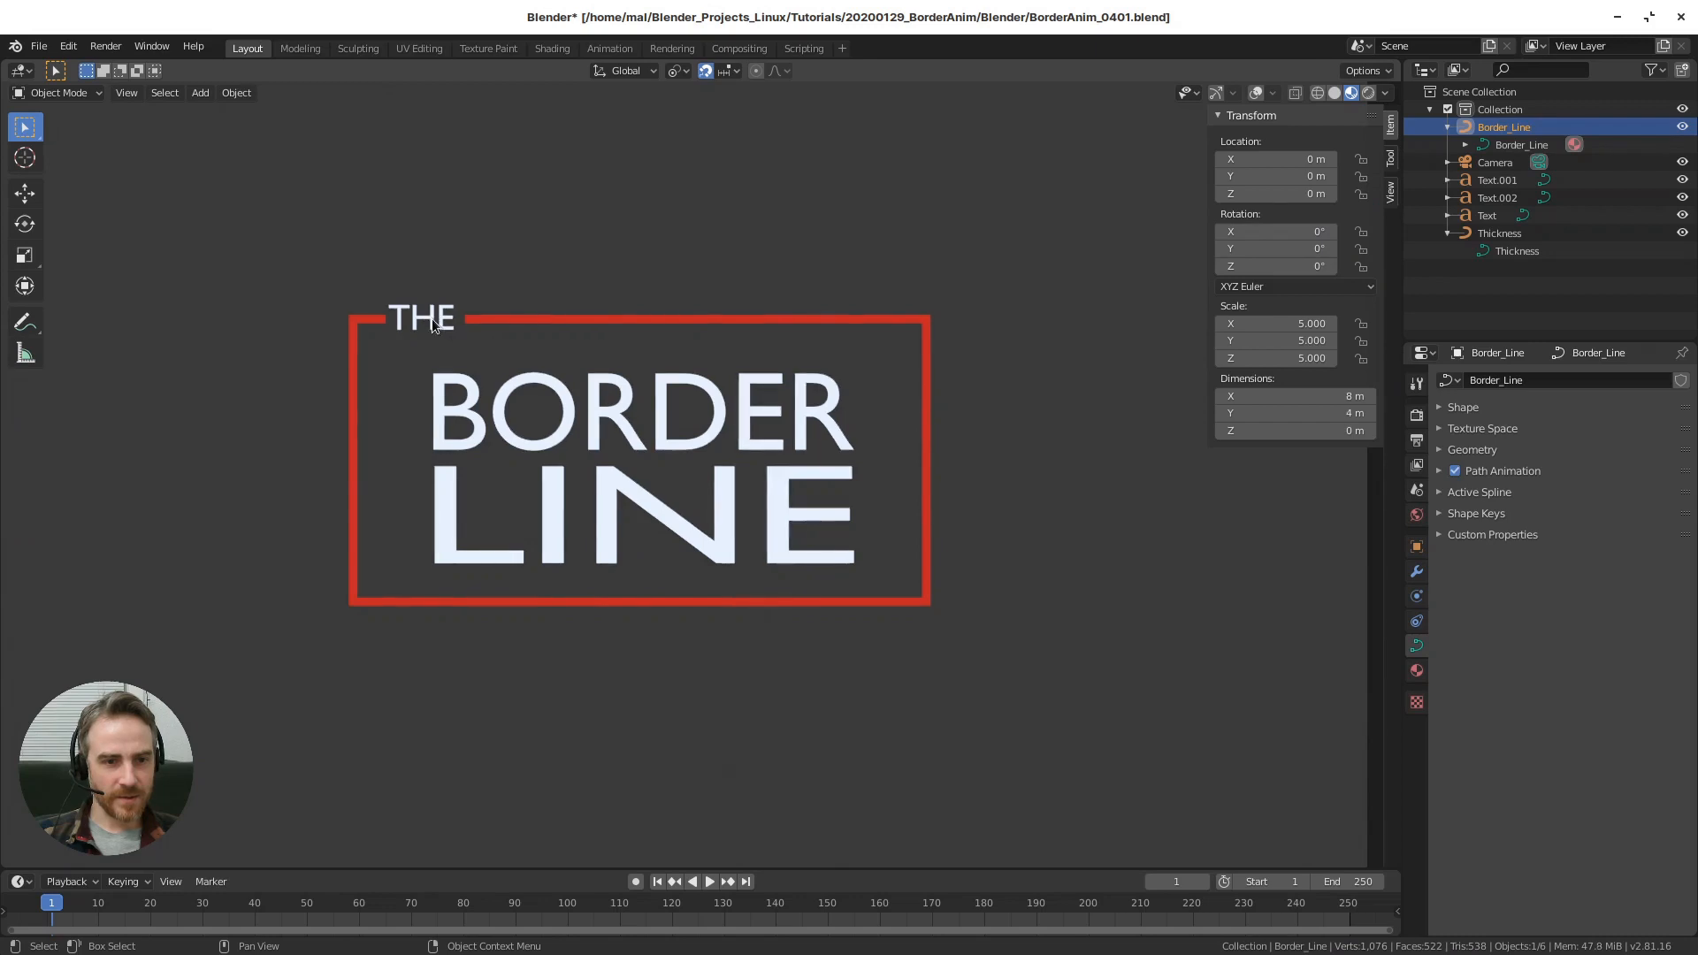
left_click(431, 318)
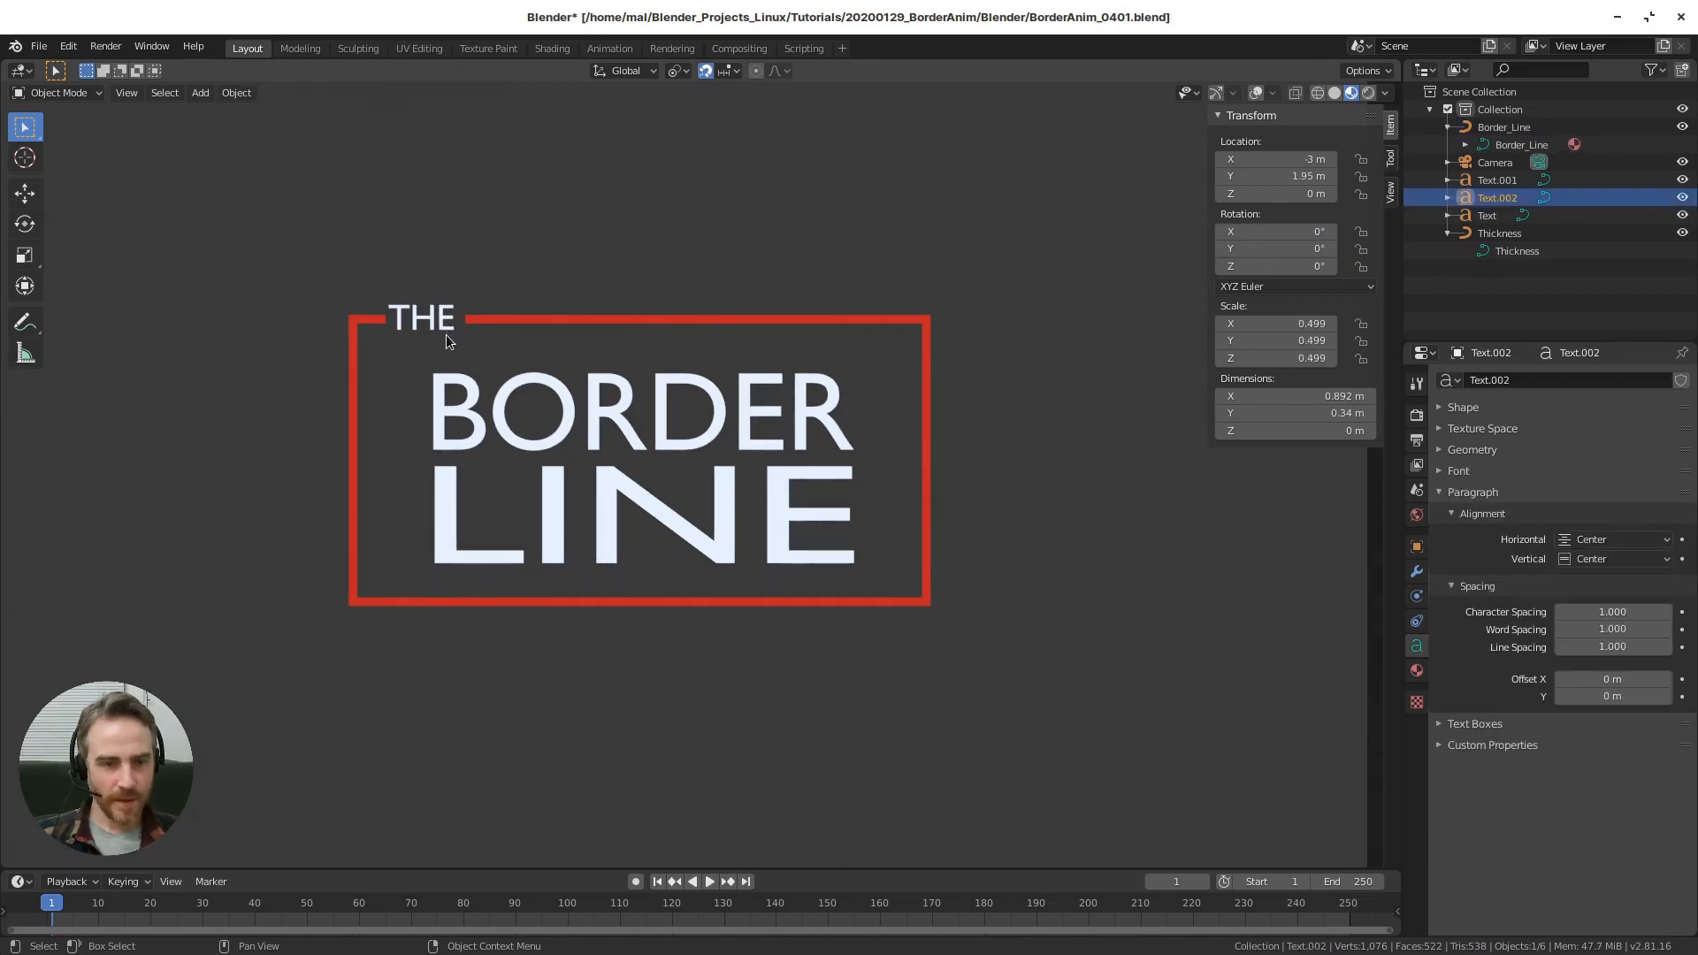
key("g")
key("x")
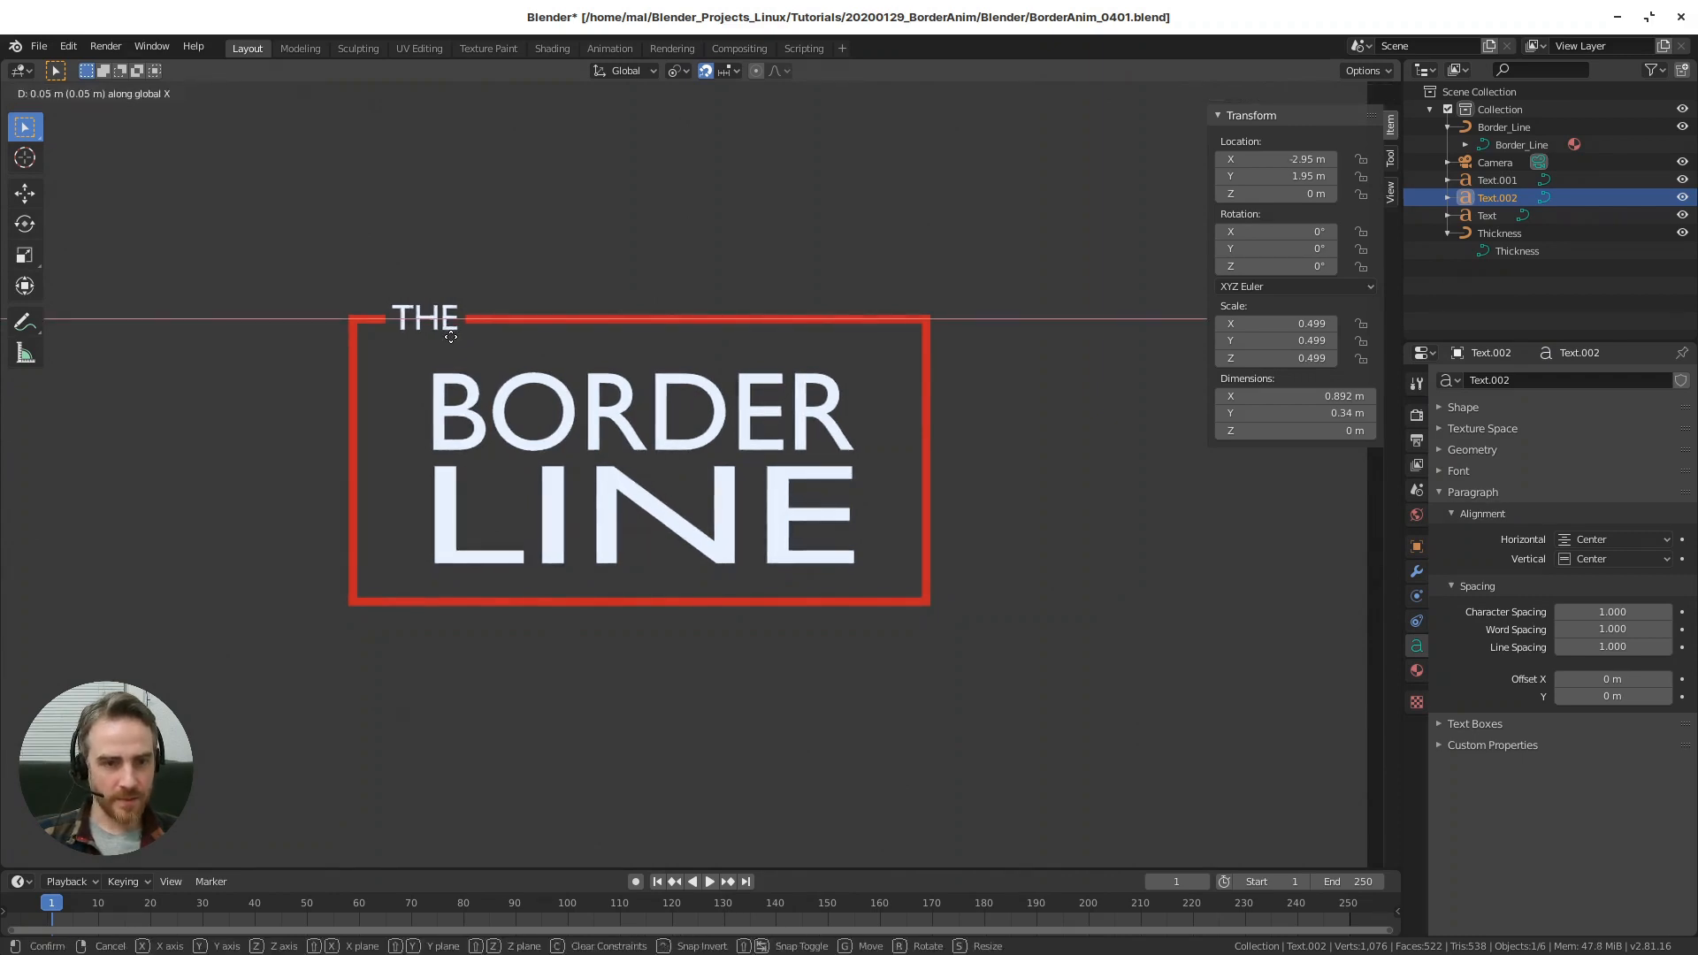
left_click(447, 343)
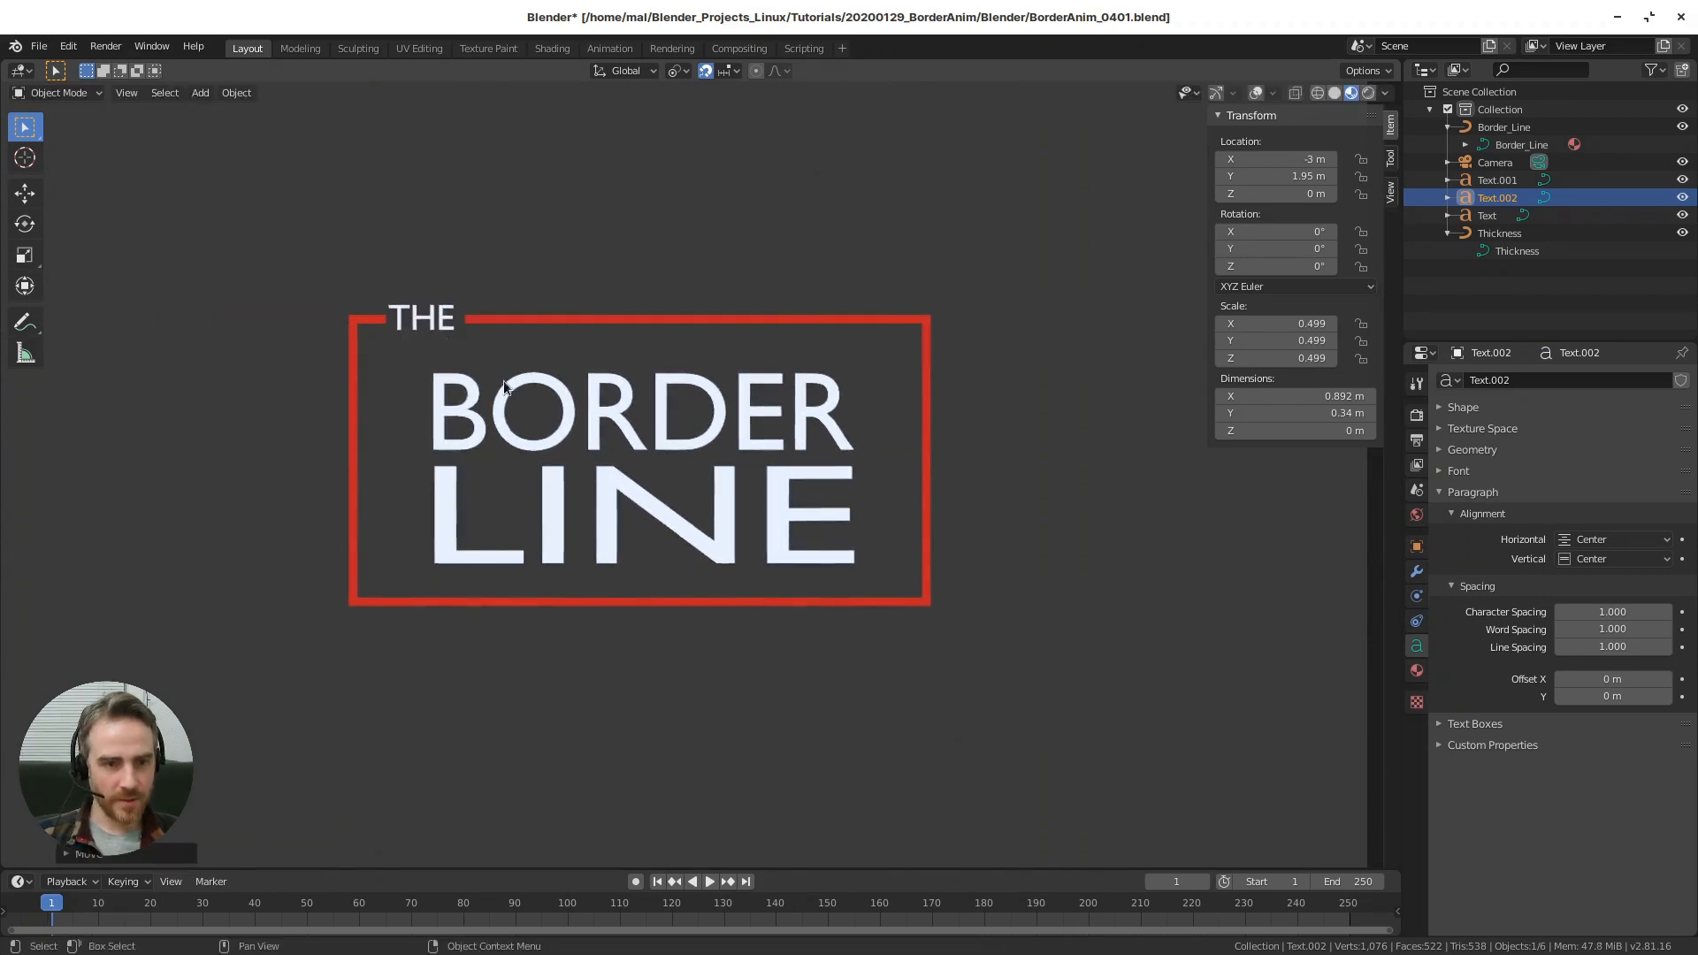
key("g")
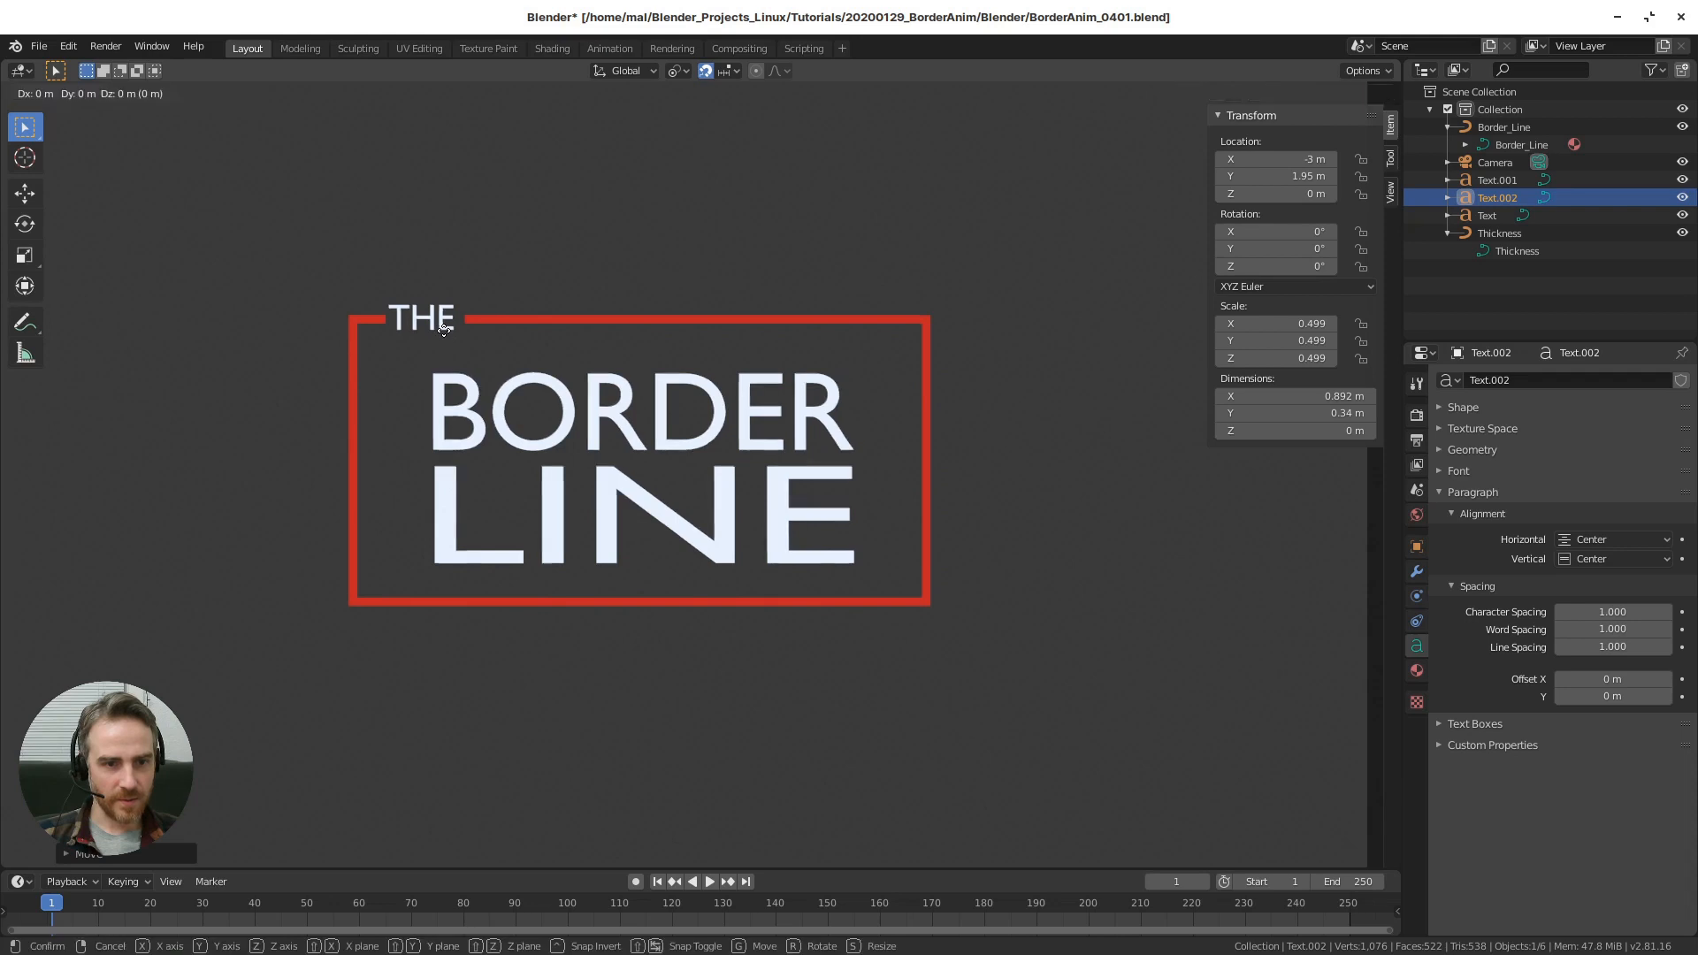
key("x")
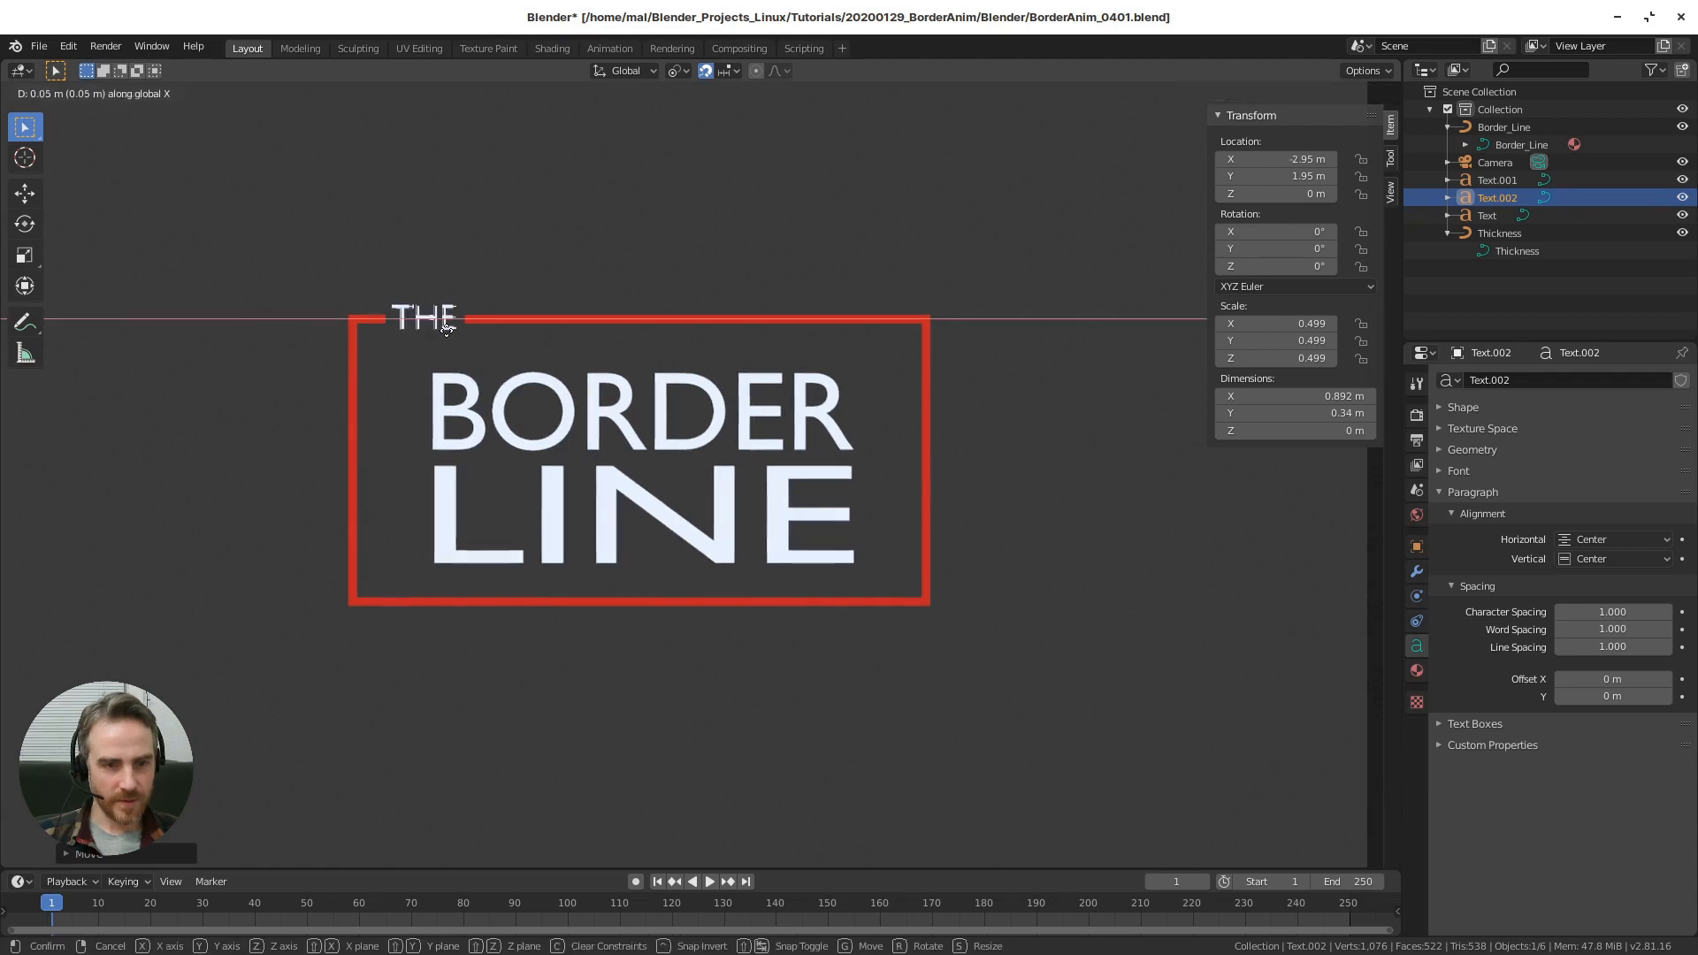
left_click(447, 329)
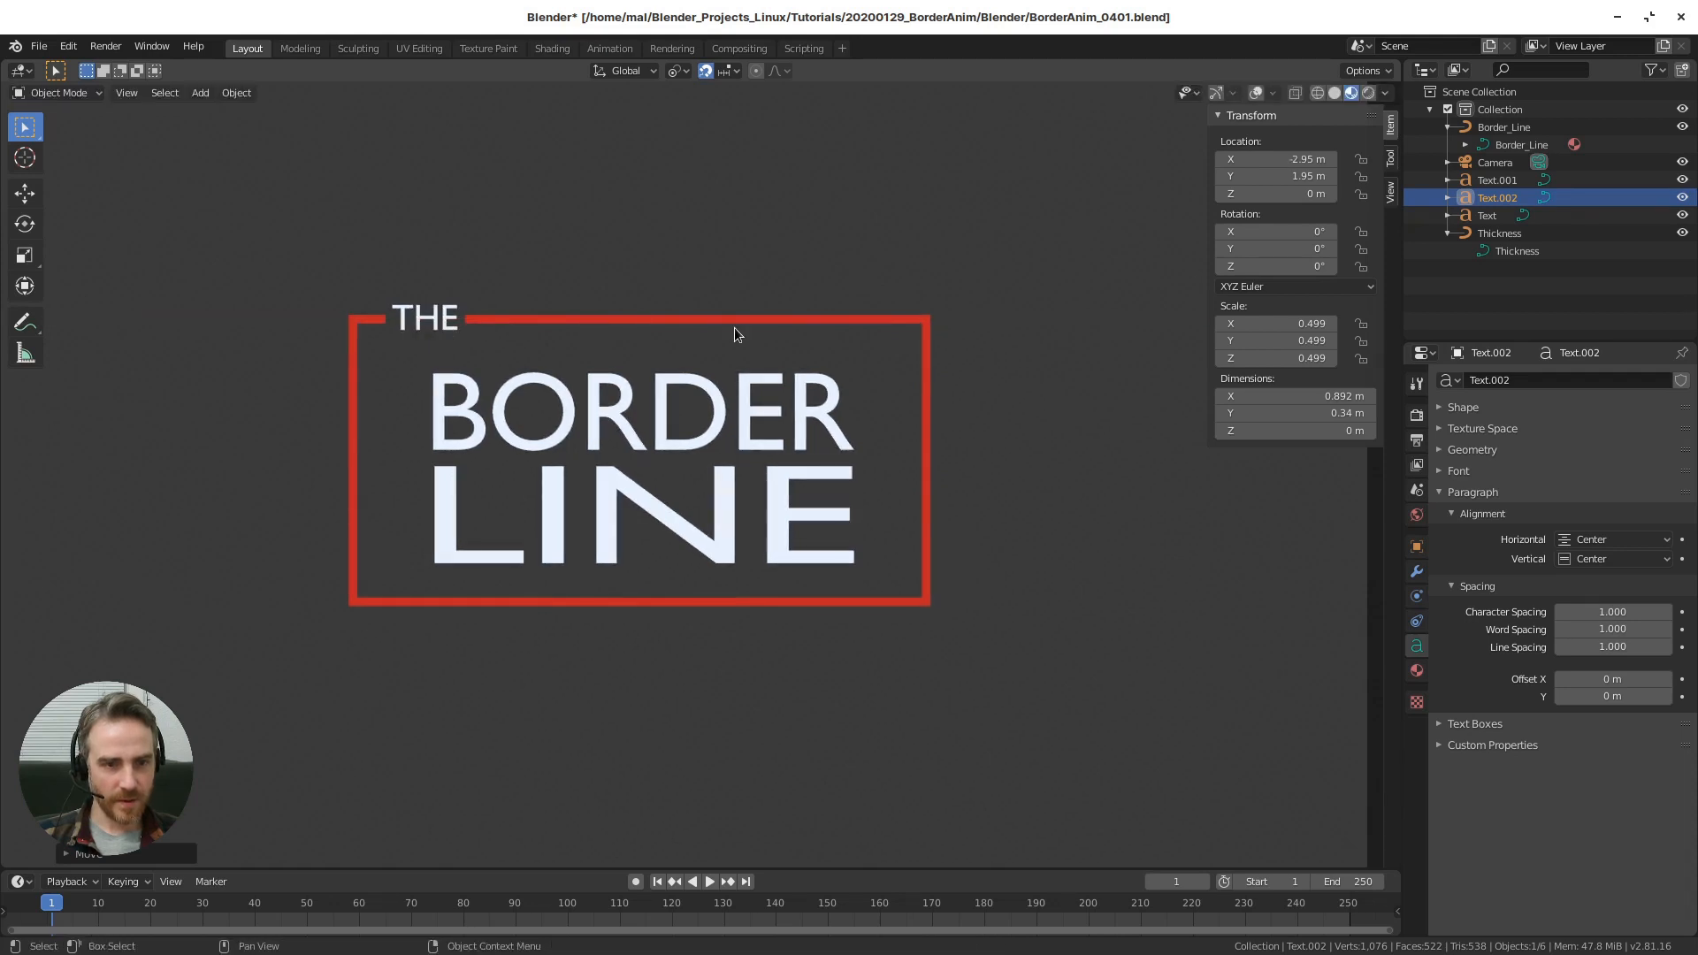
- Widen the gap after THE by moving the border curve's start control point to local X -0.47 m, and check it without overlays
left_click(504, 318)
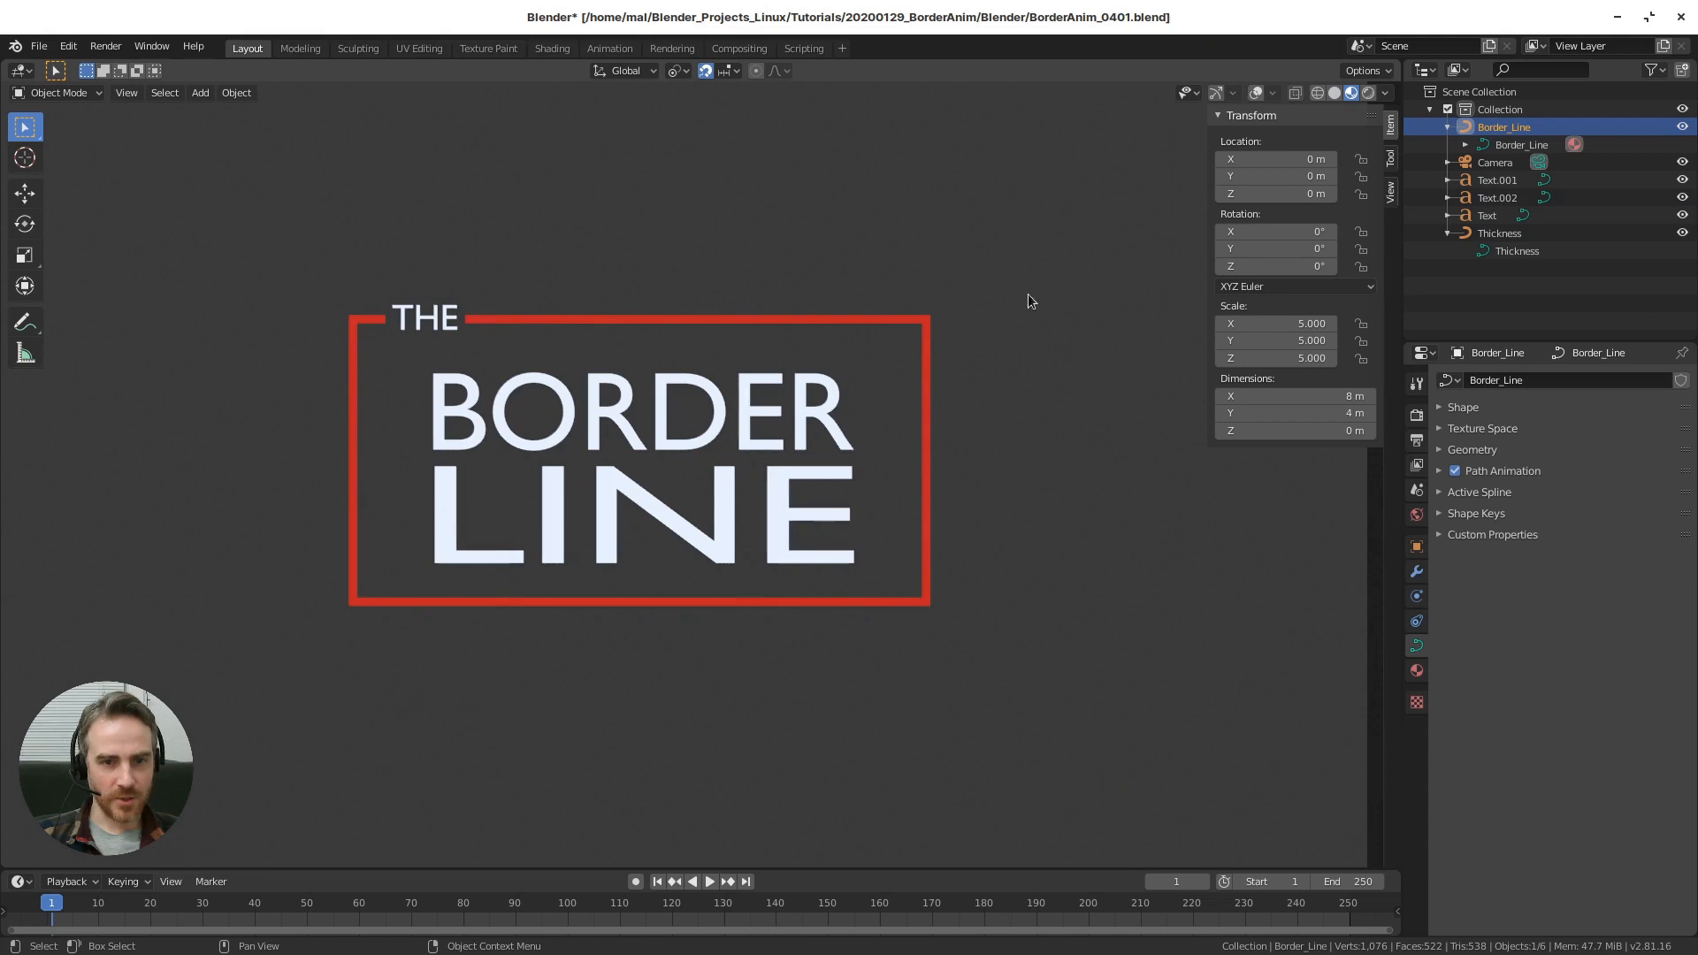
left_click(1256, 94)
key("Tab")
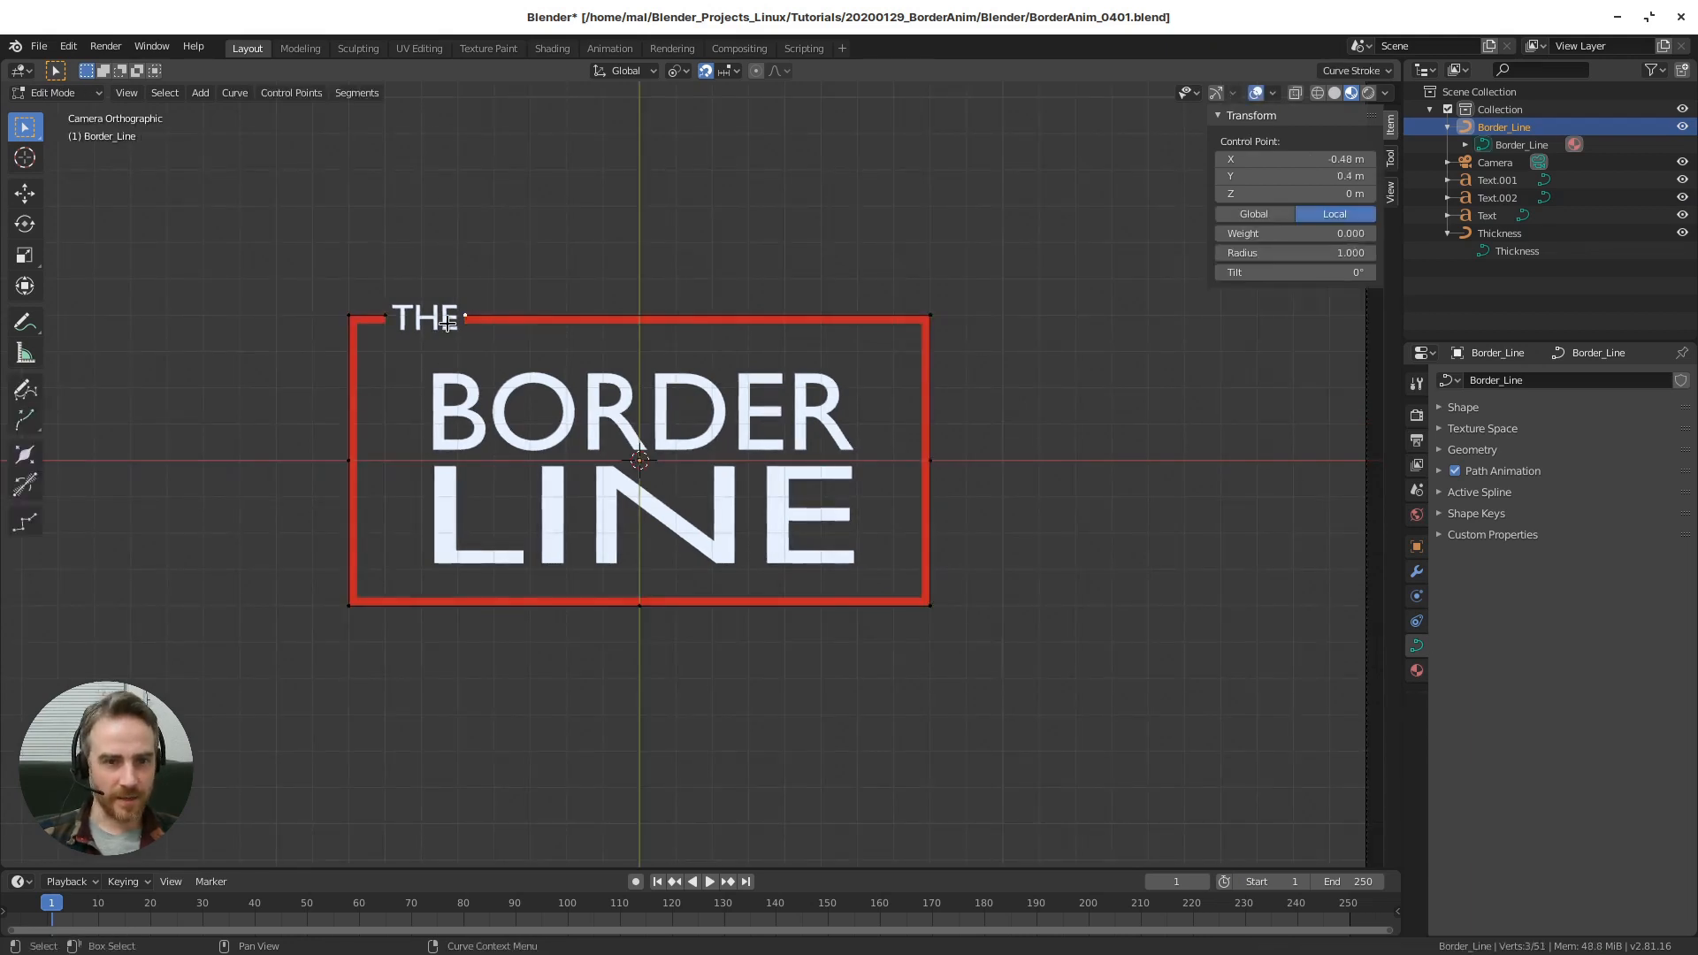
scroll(444, 326, "up", 3)
middle_click_drag(507, 352, 741, 444, "shift")
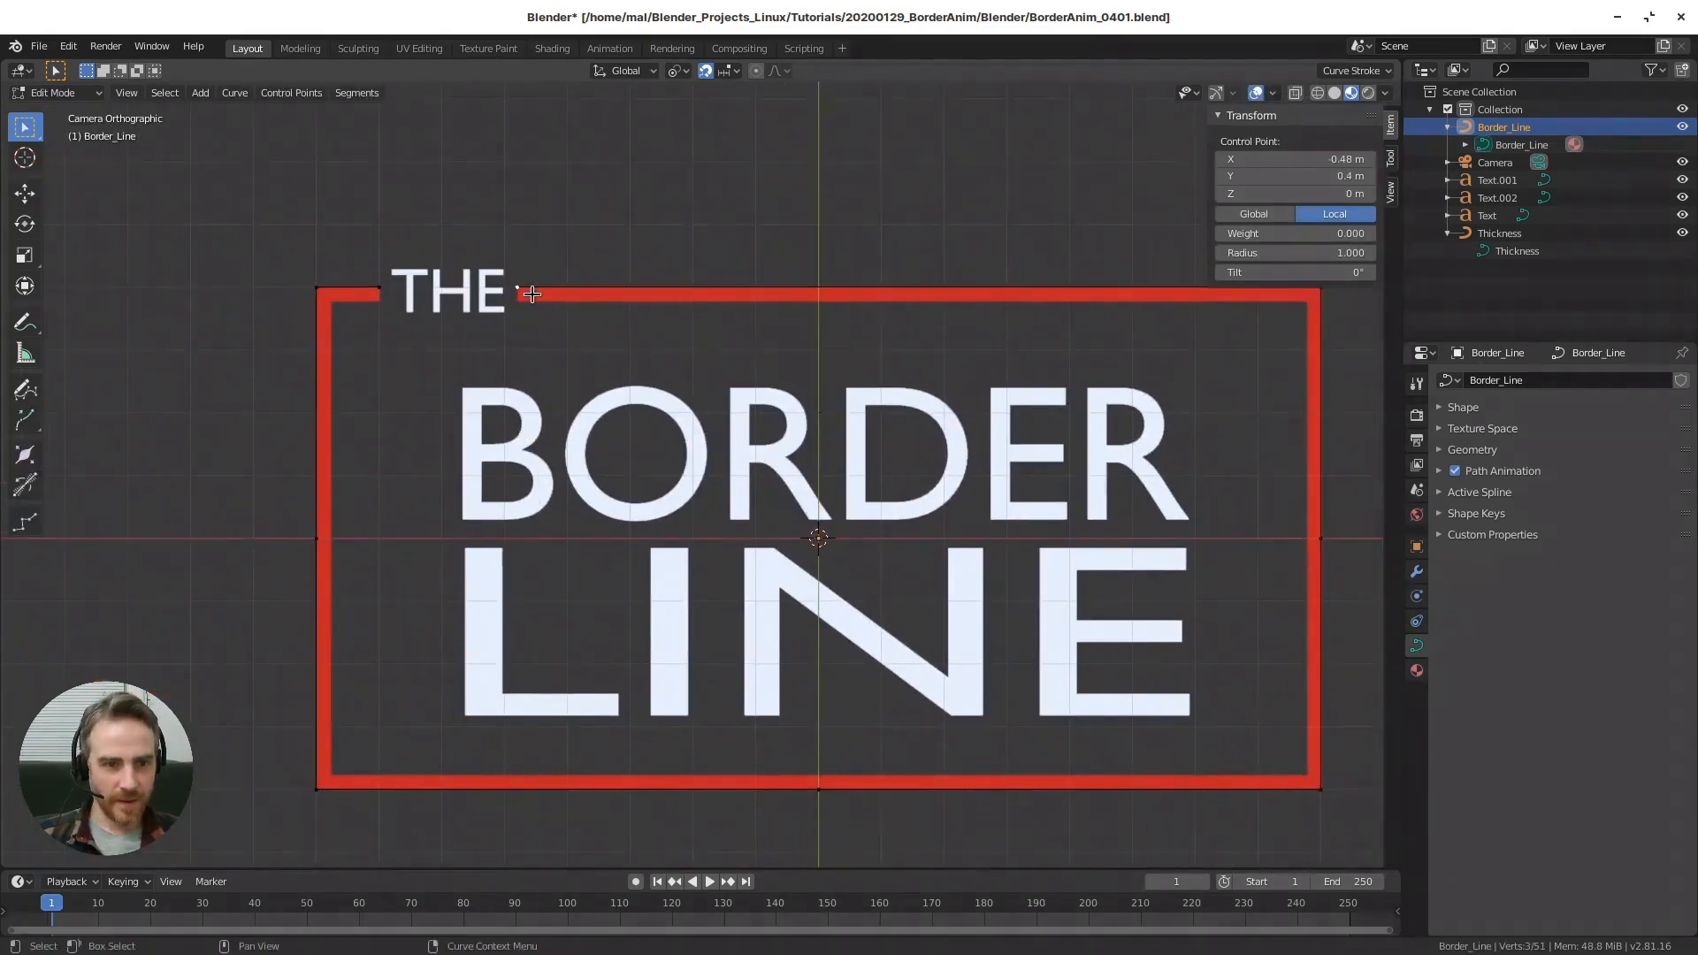
key("g")
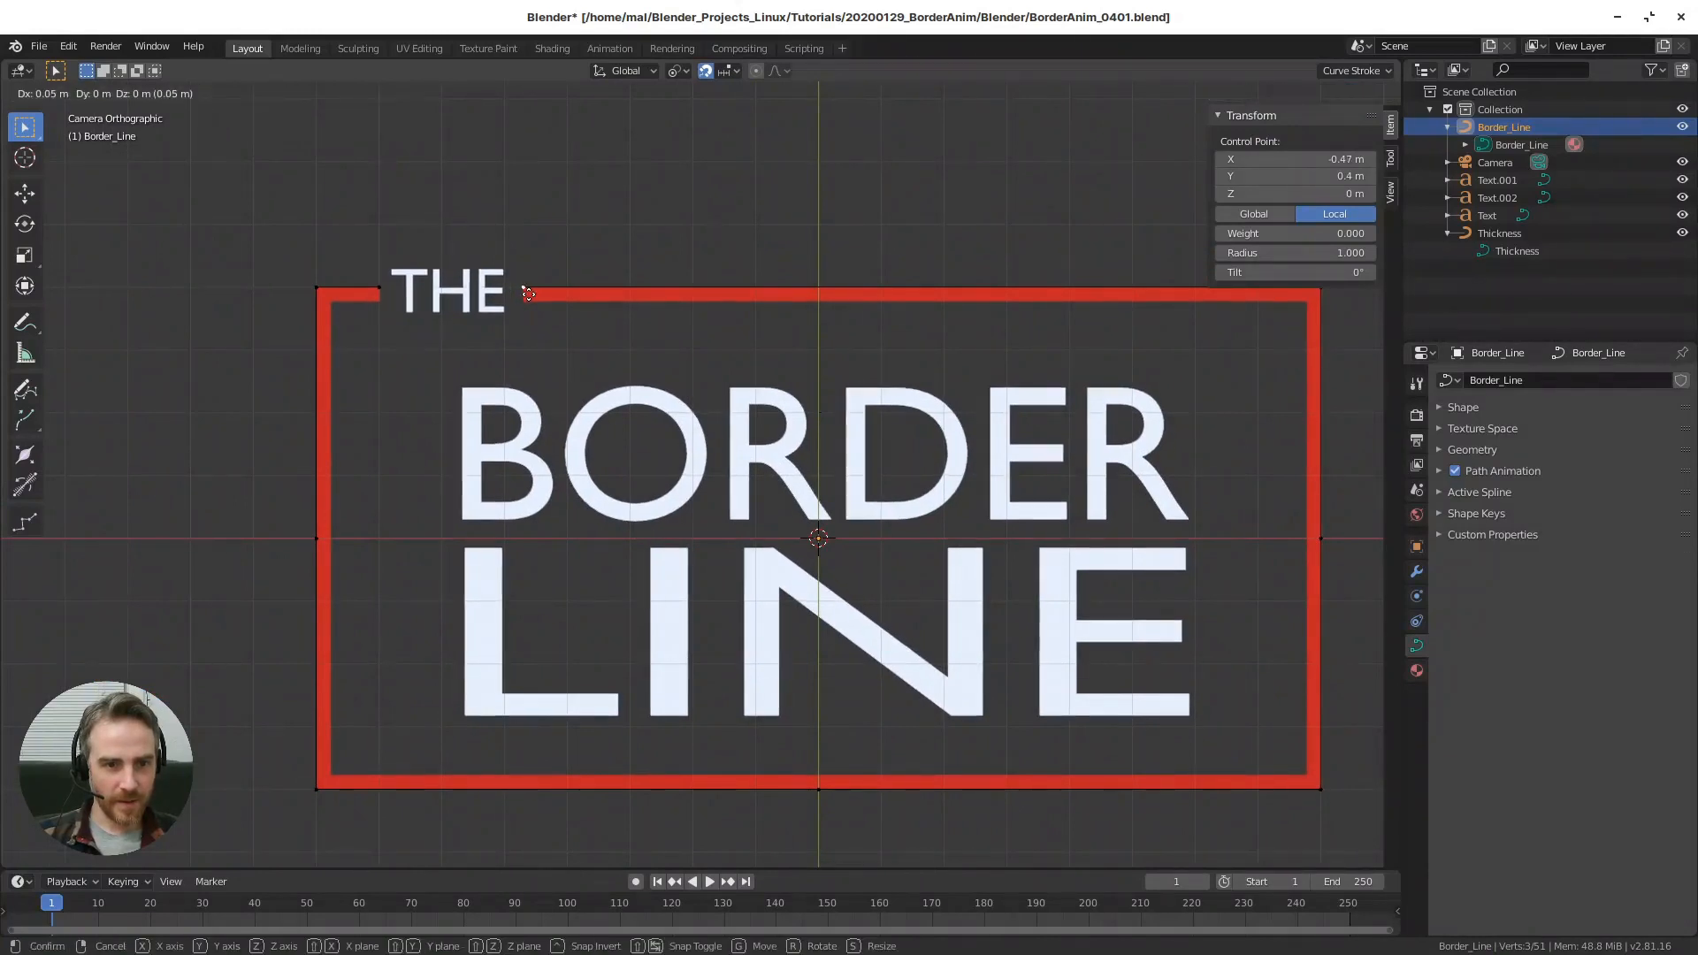
left_click(528, 296)
key("Tab")
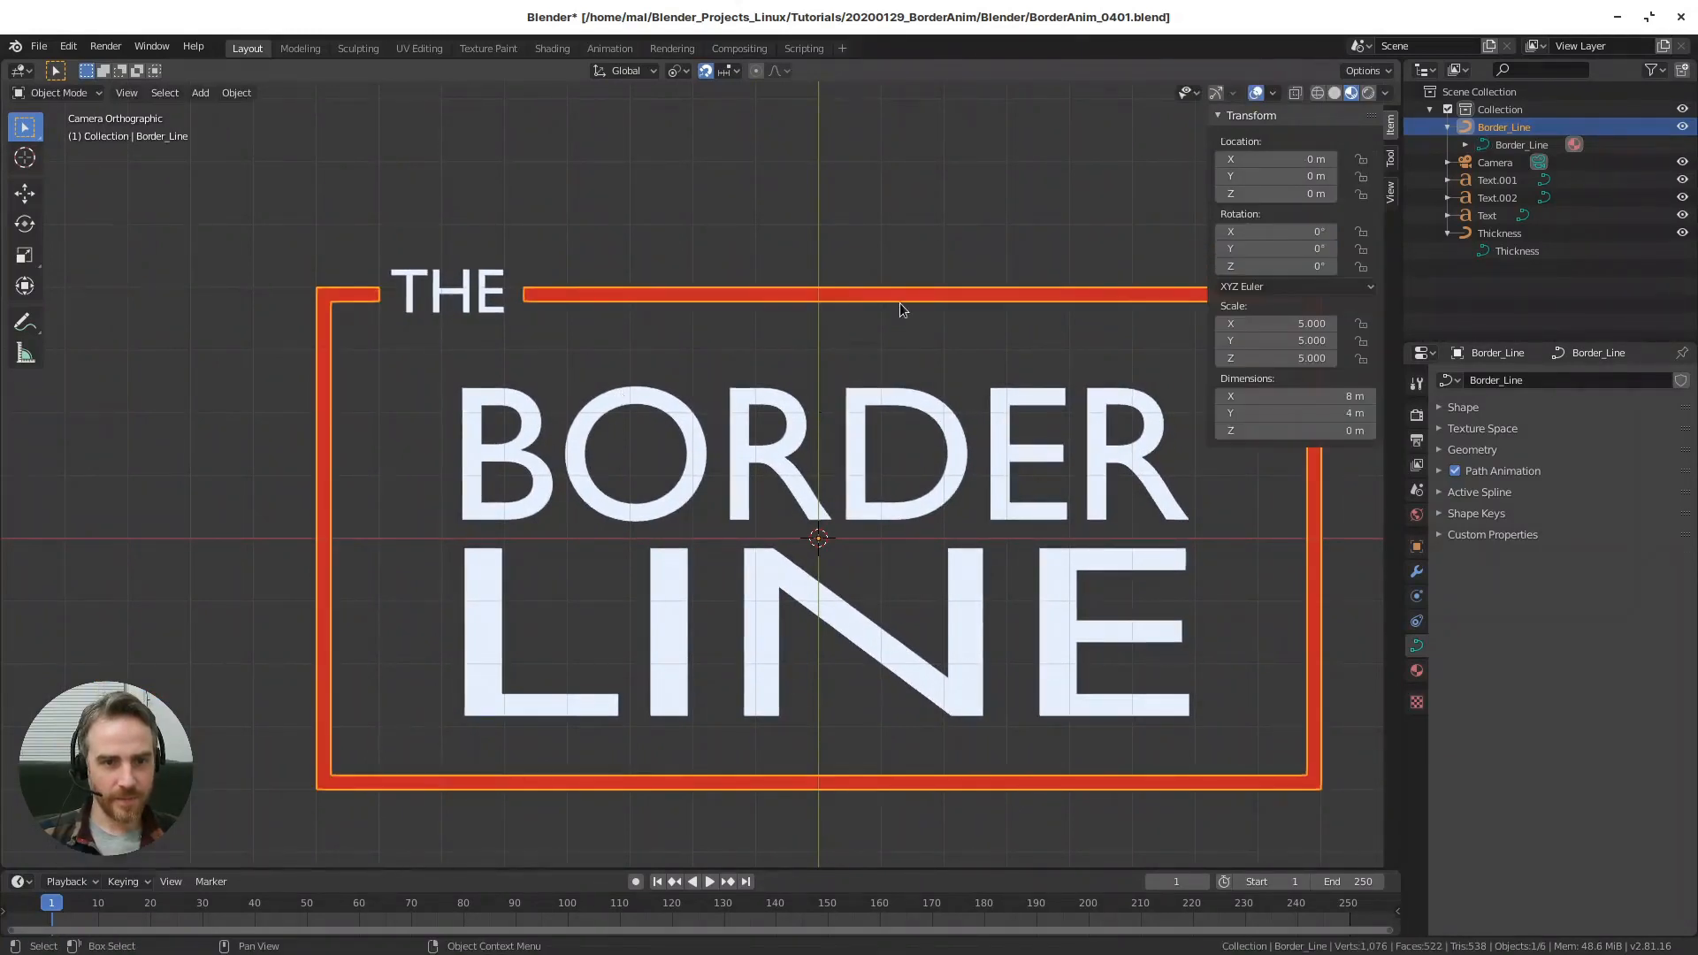
left_click(1255, 92)
scroll(900, 353, "down", 2)
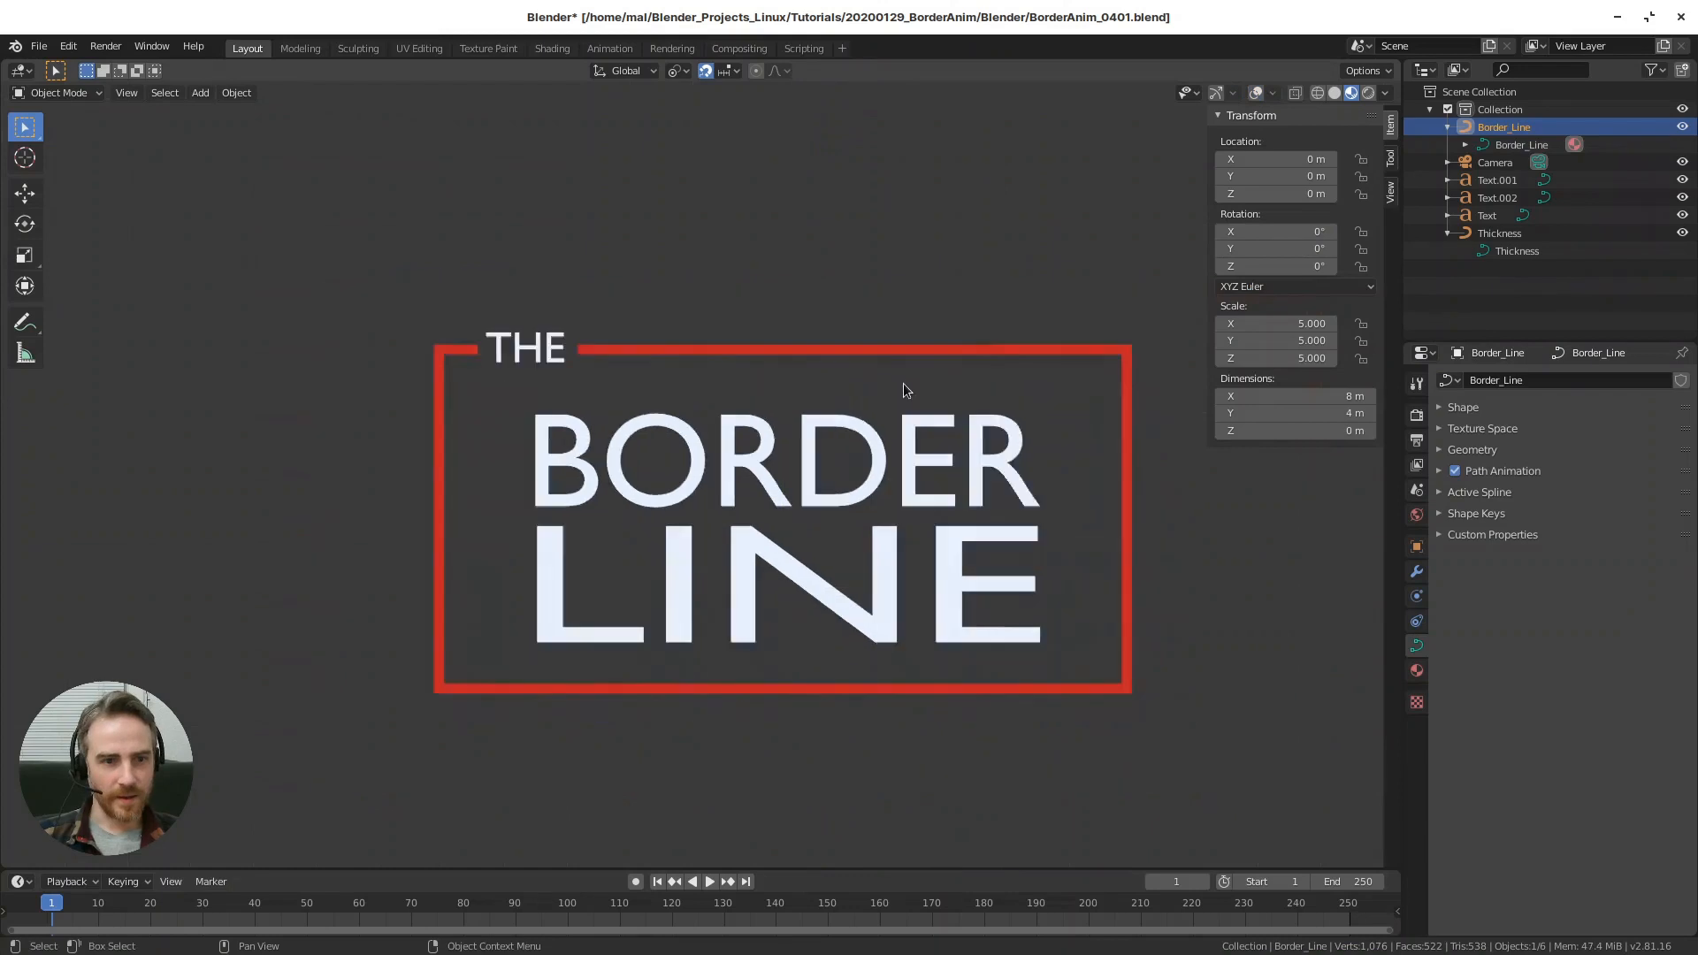
scroll(969, 422, "down", 2)
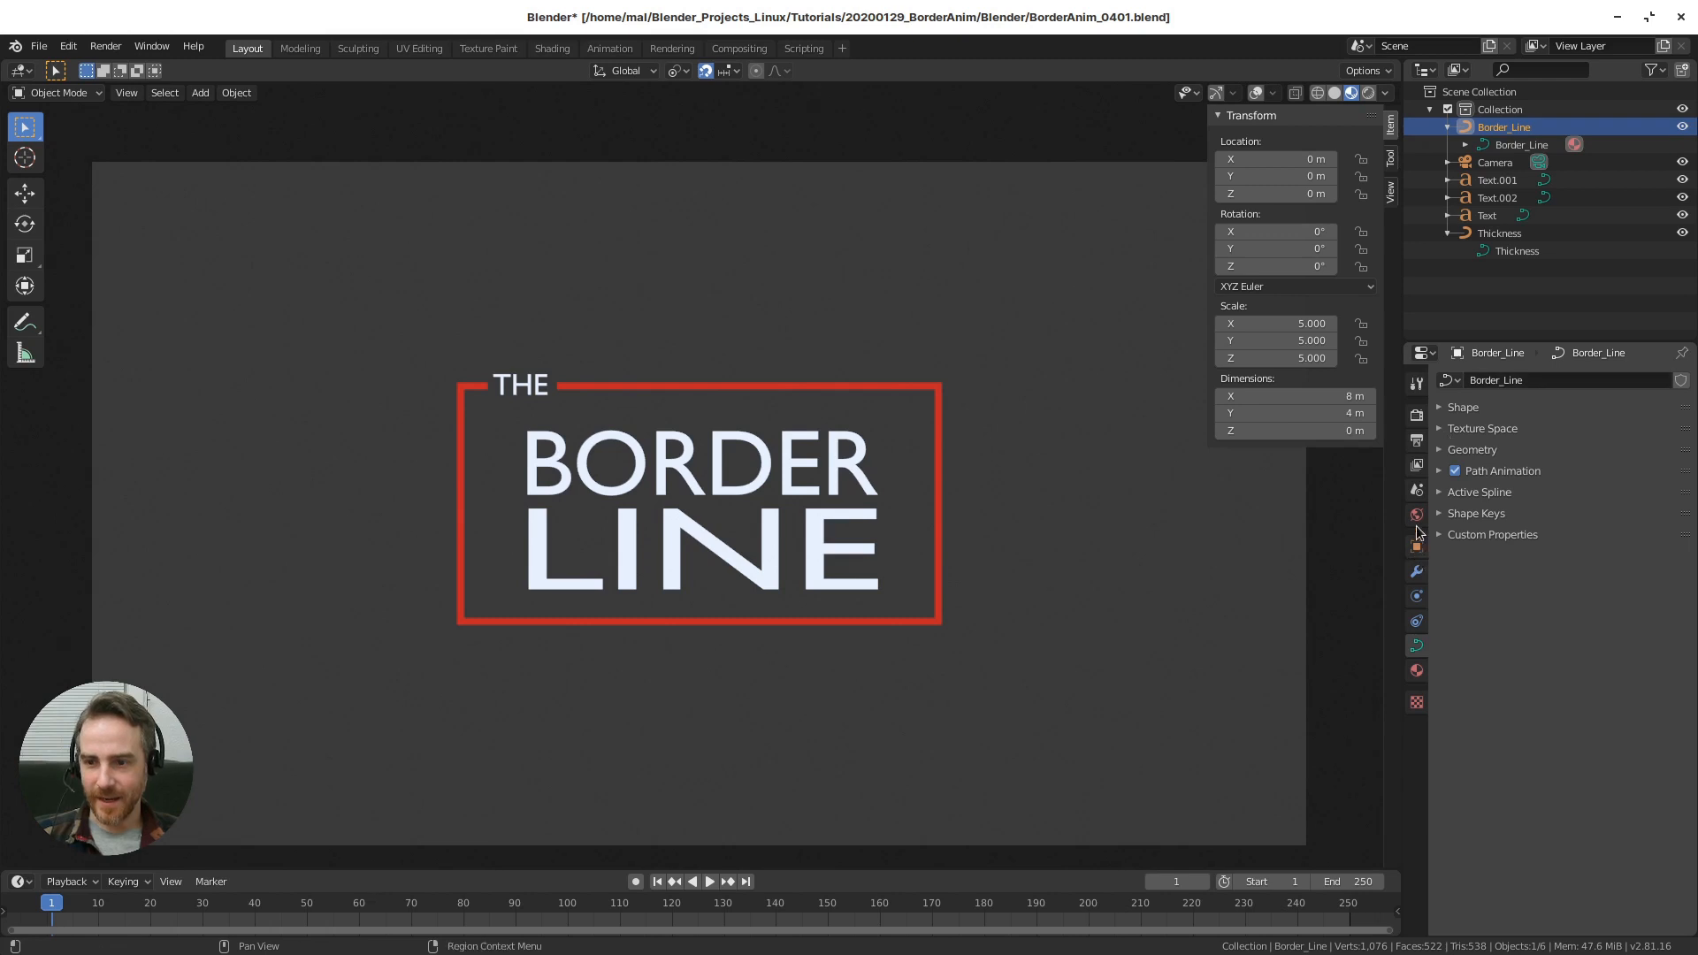
- Preview the border's draw-on effect by varying its Bevel Start and End factors, returning them to 0.000 and 1.000
left_click(1443, 451)
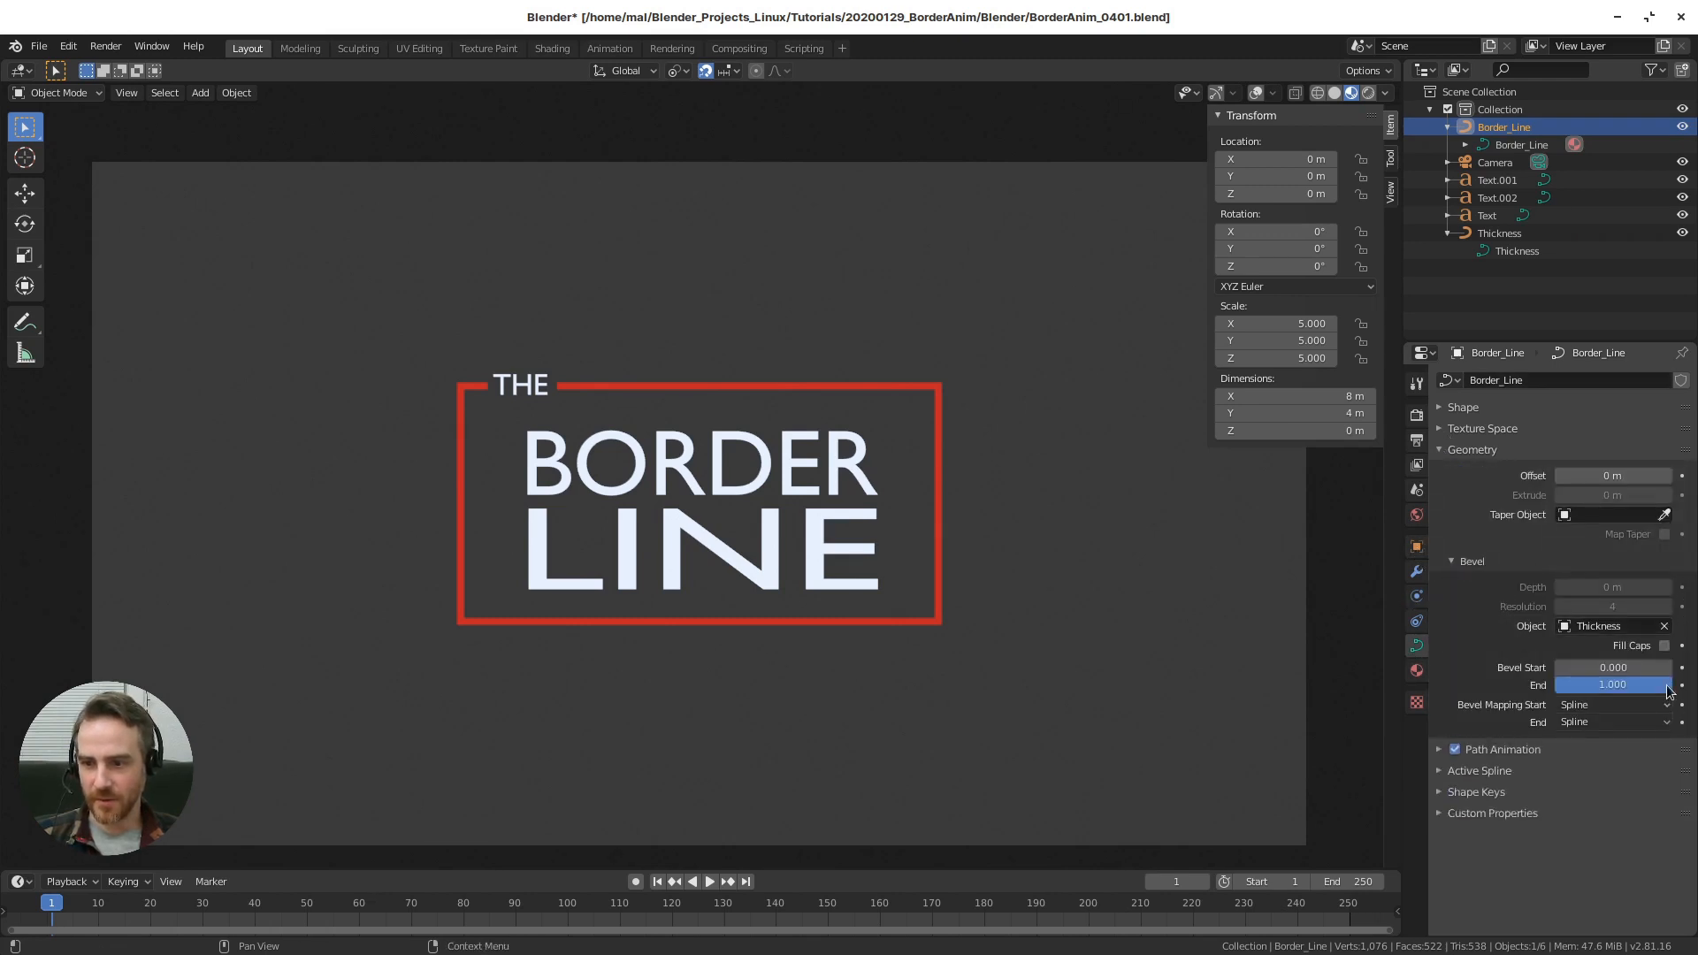
left_click_drag(1612, 684, 1530, 684)
left_click_drag(1564, 685, 1671, 685)
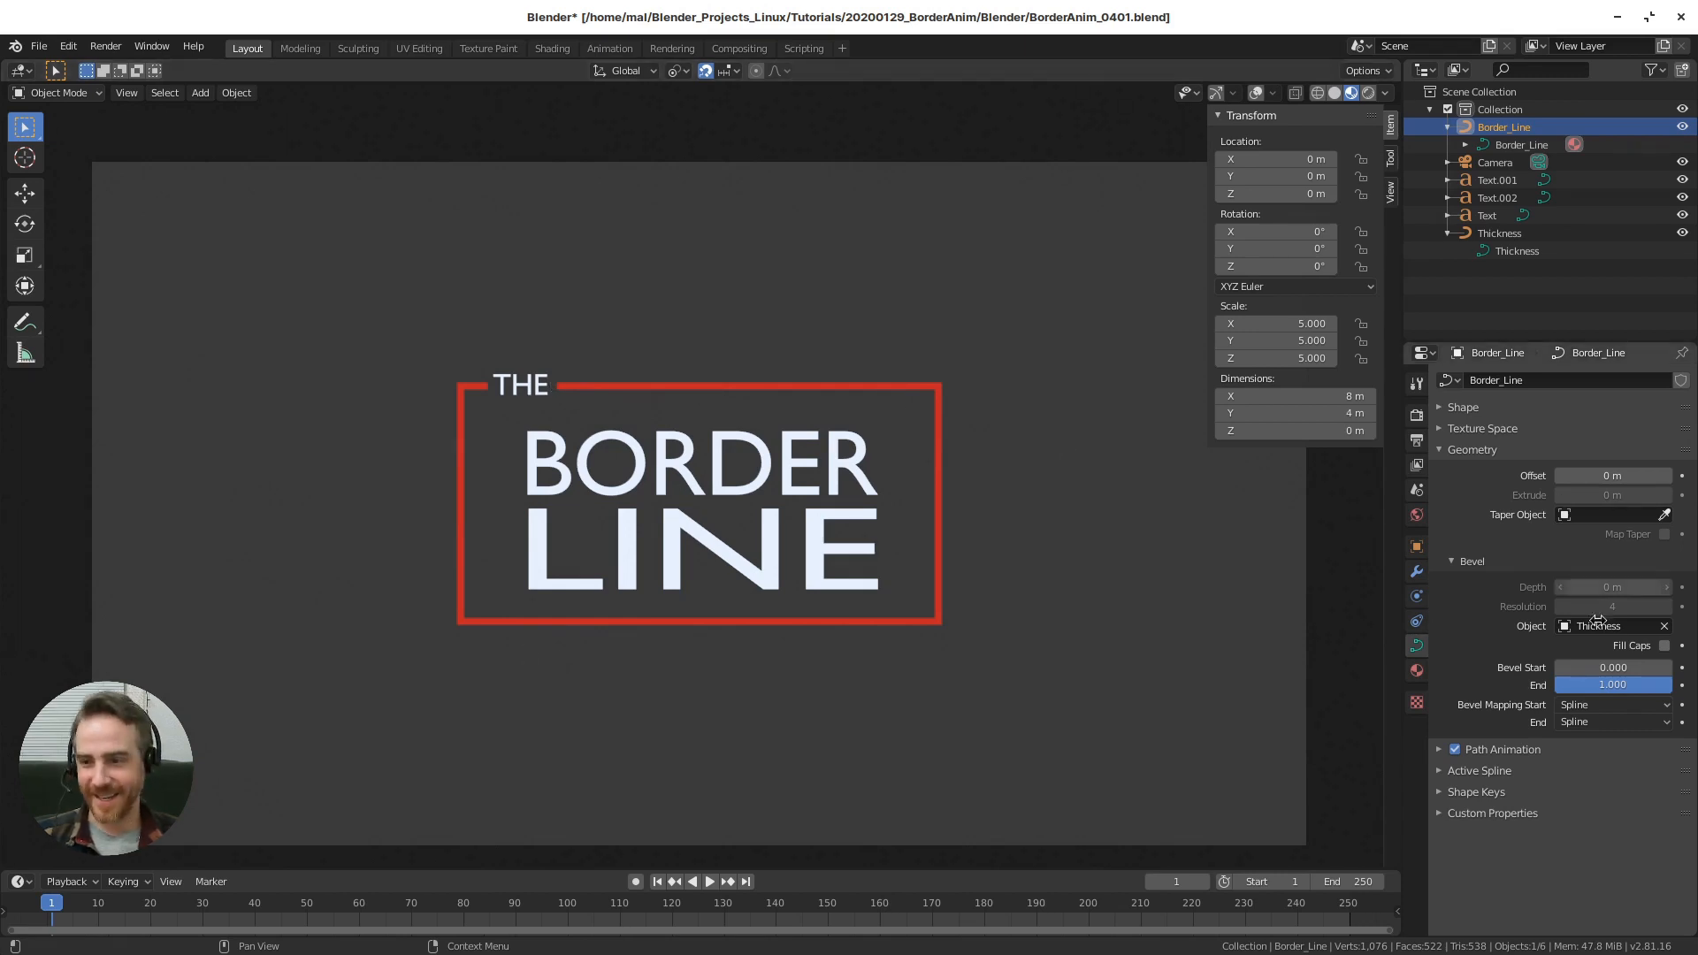
mouse_move(1672, 686)
left_mouse_down()
mouse_move(1555, 685)
mouse_move(1670, 686)
left_mouse_up()
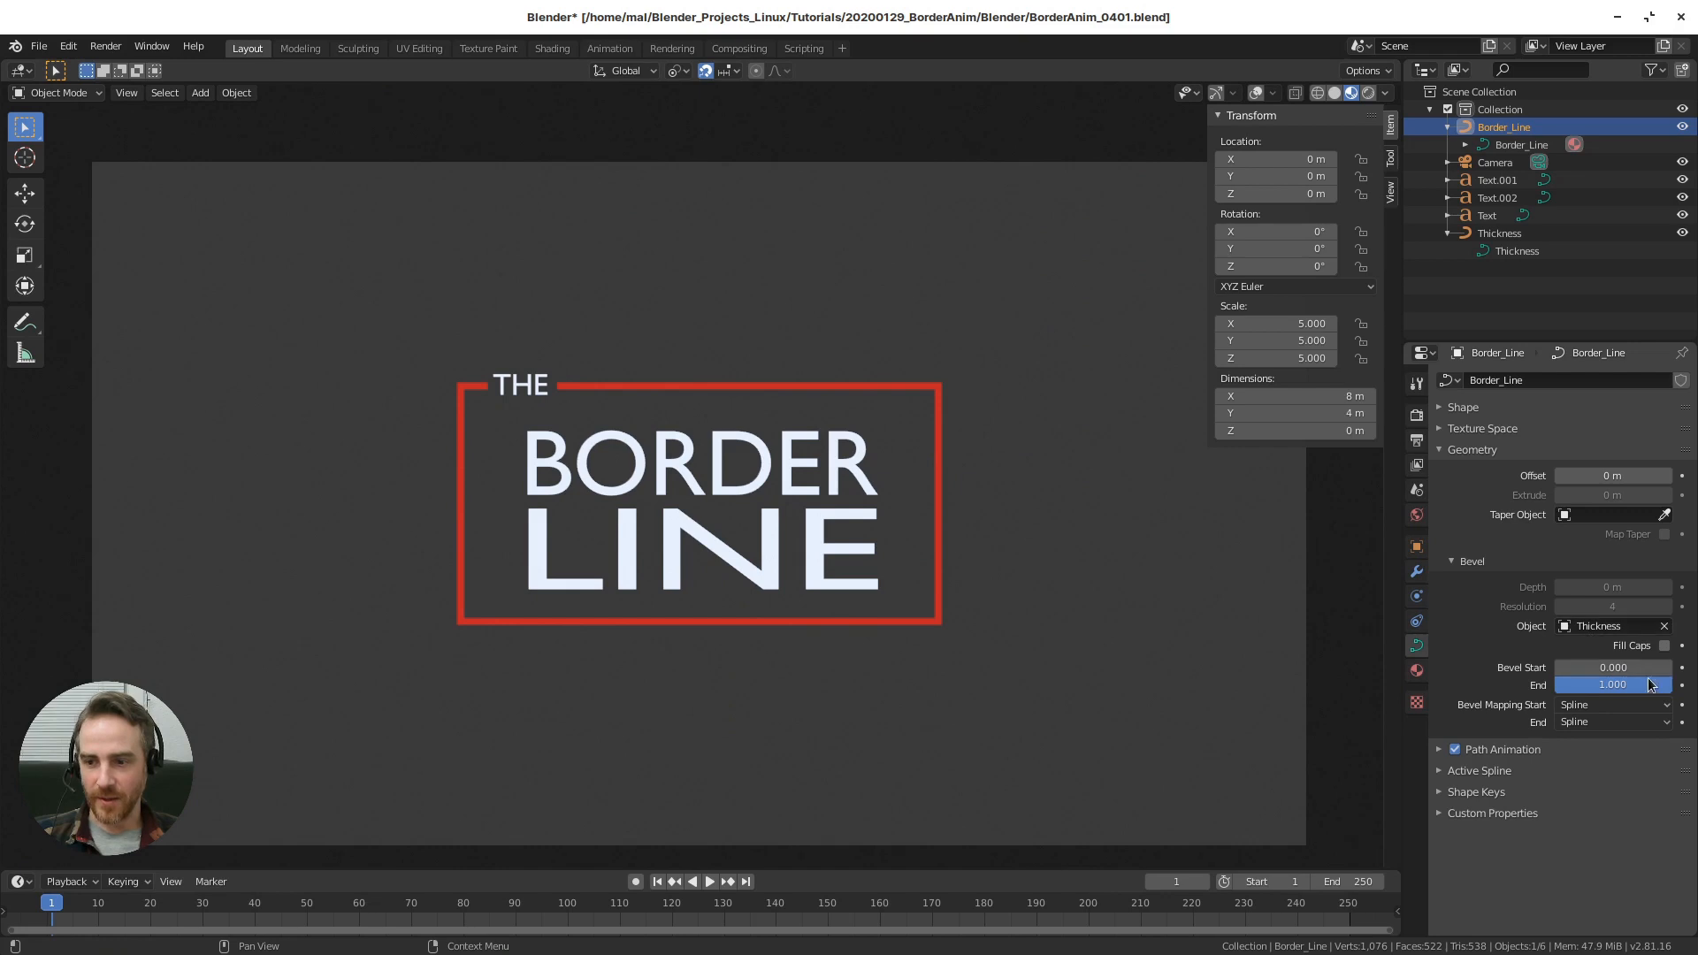
mouse_move(1574, 669)
left_mouse_down()
mouse_move(1674, 669)
mouse_move(1555, 669)
left_mouse_up()
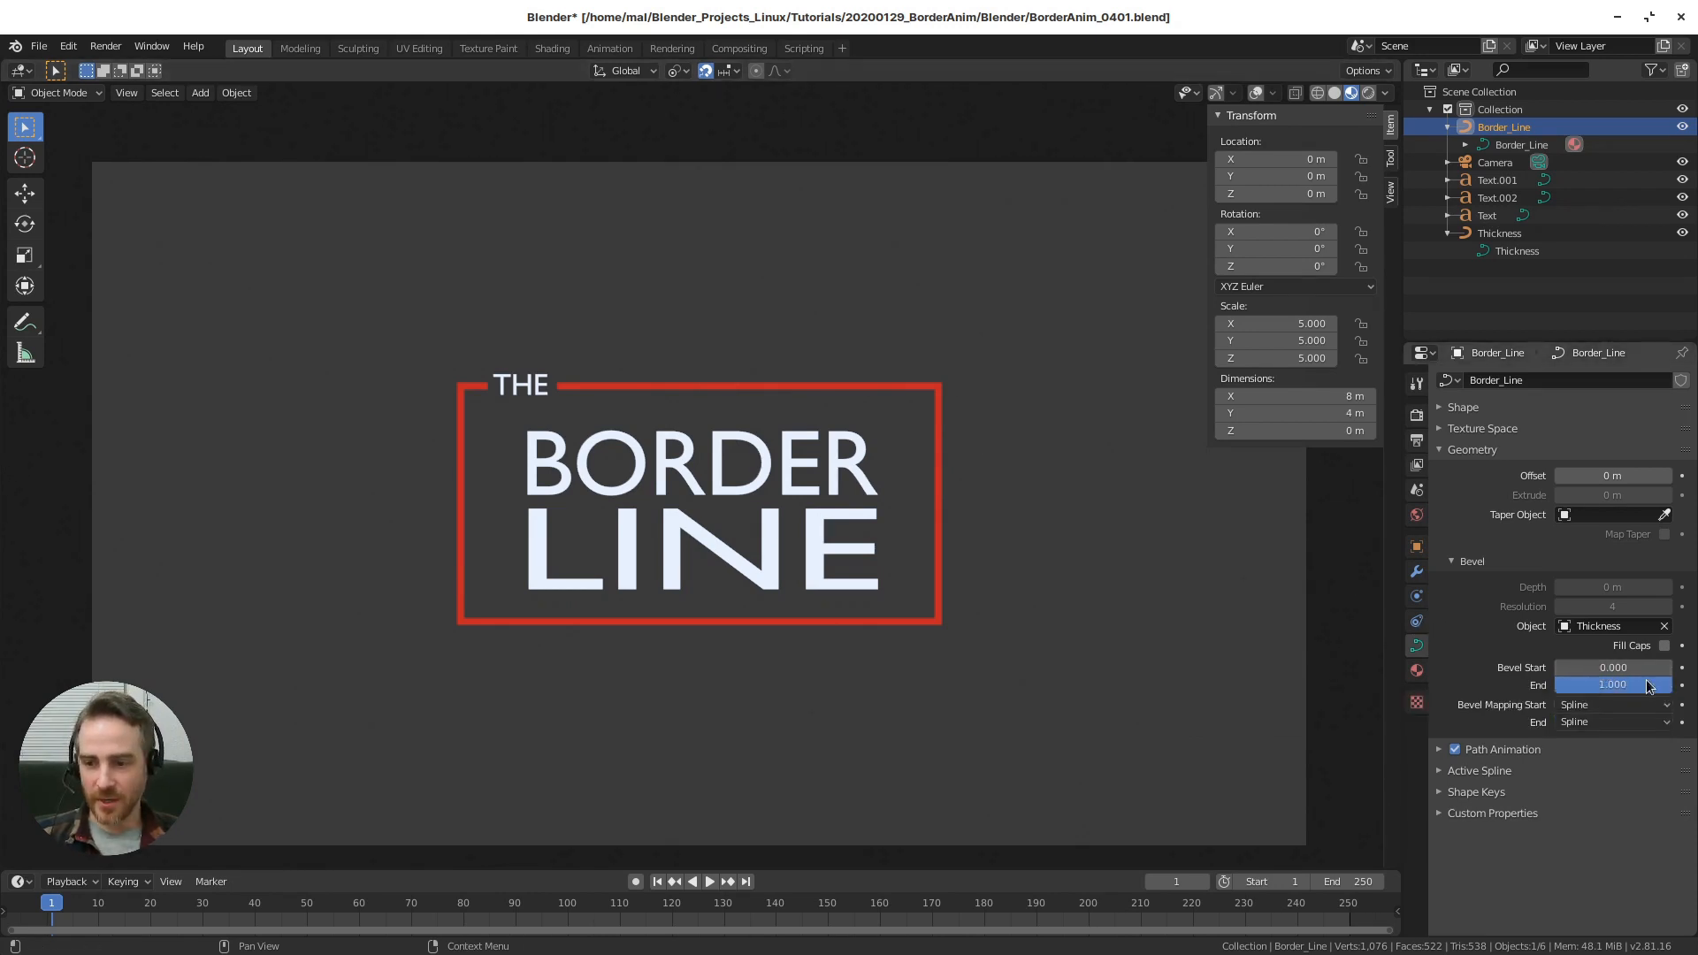
- Try growing the border from a single point by setting Bevel Start and End to 0.456, and return them to 0.000 and 1.000
left_click_drag(1648, 687, 1587, 686)
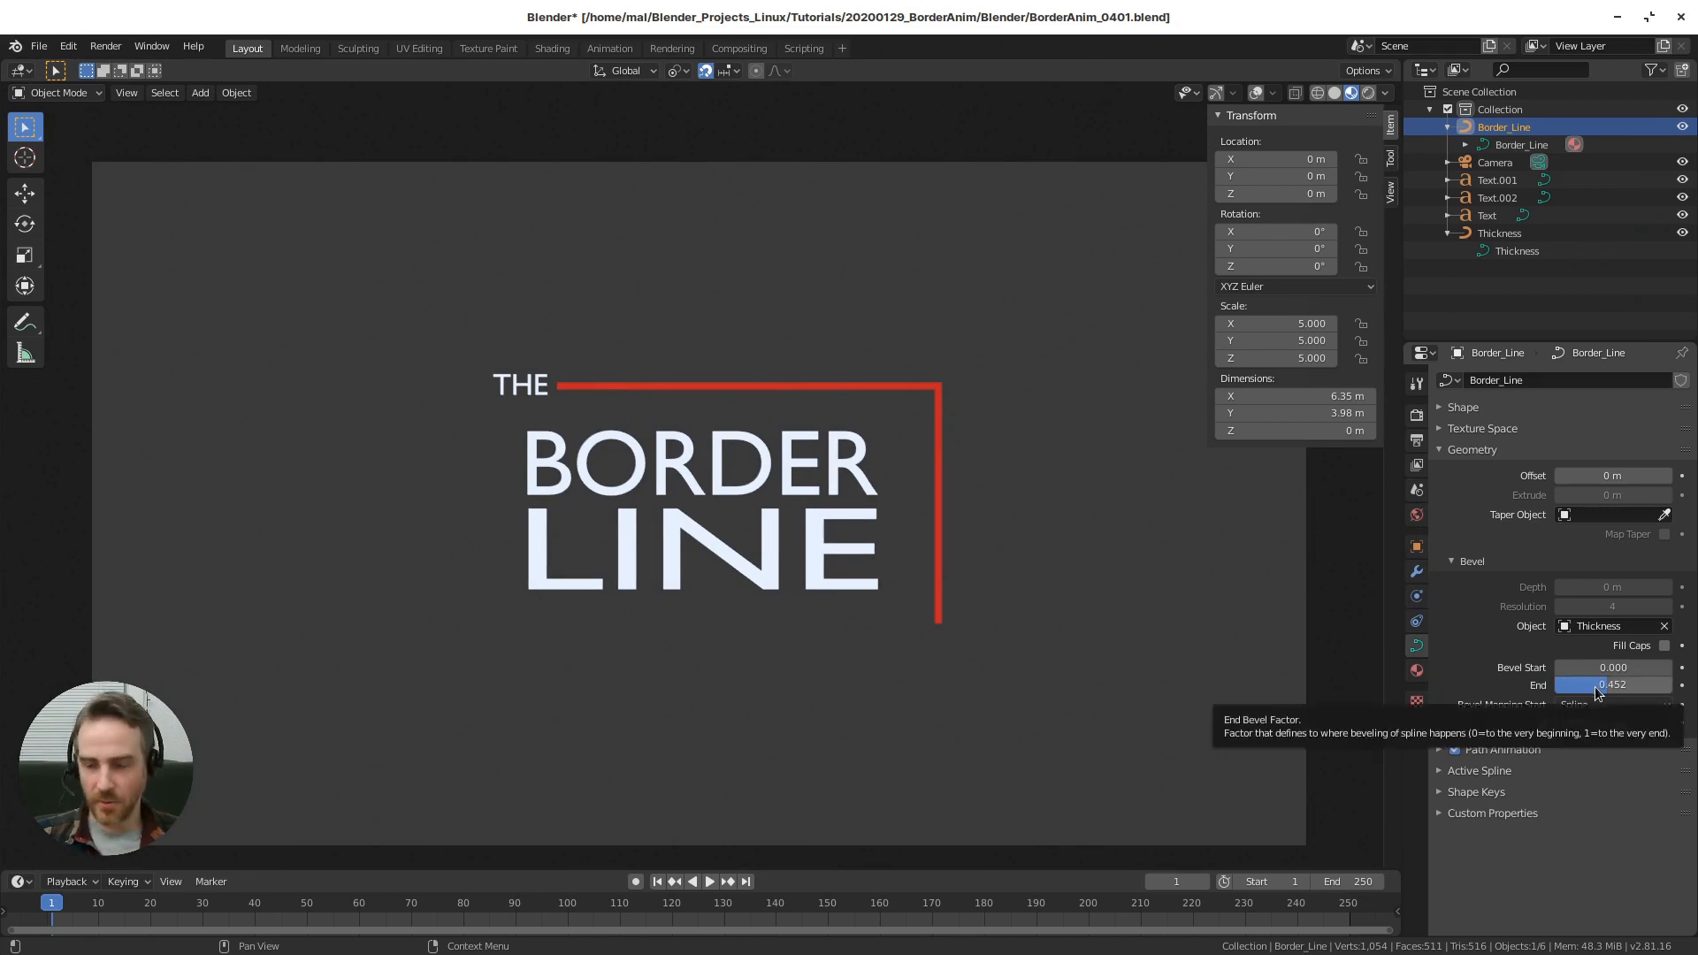
left_click_drag(1607, 685, 1606, 685)
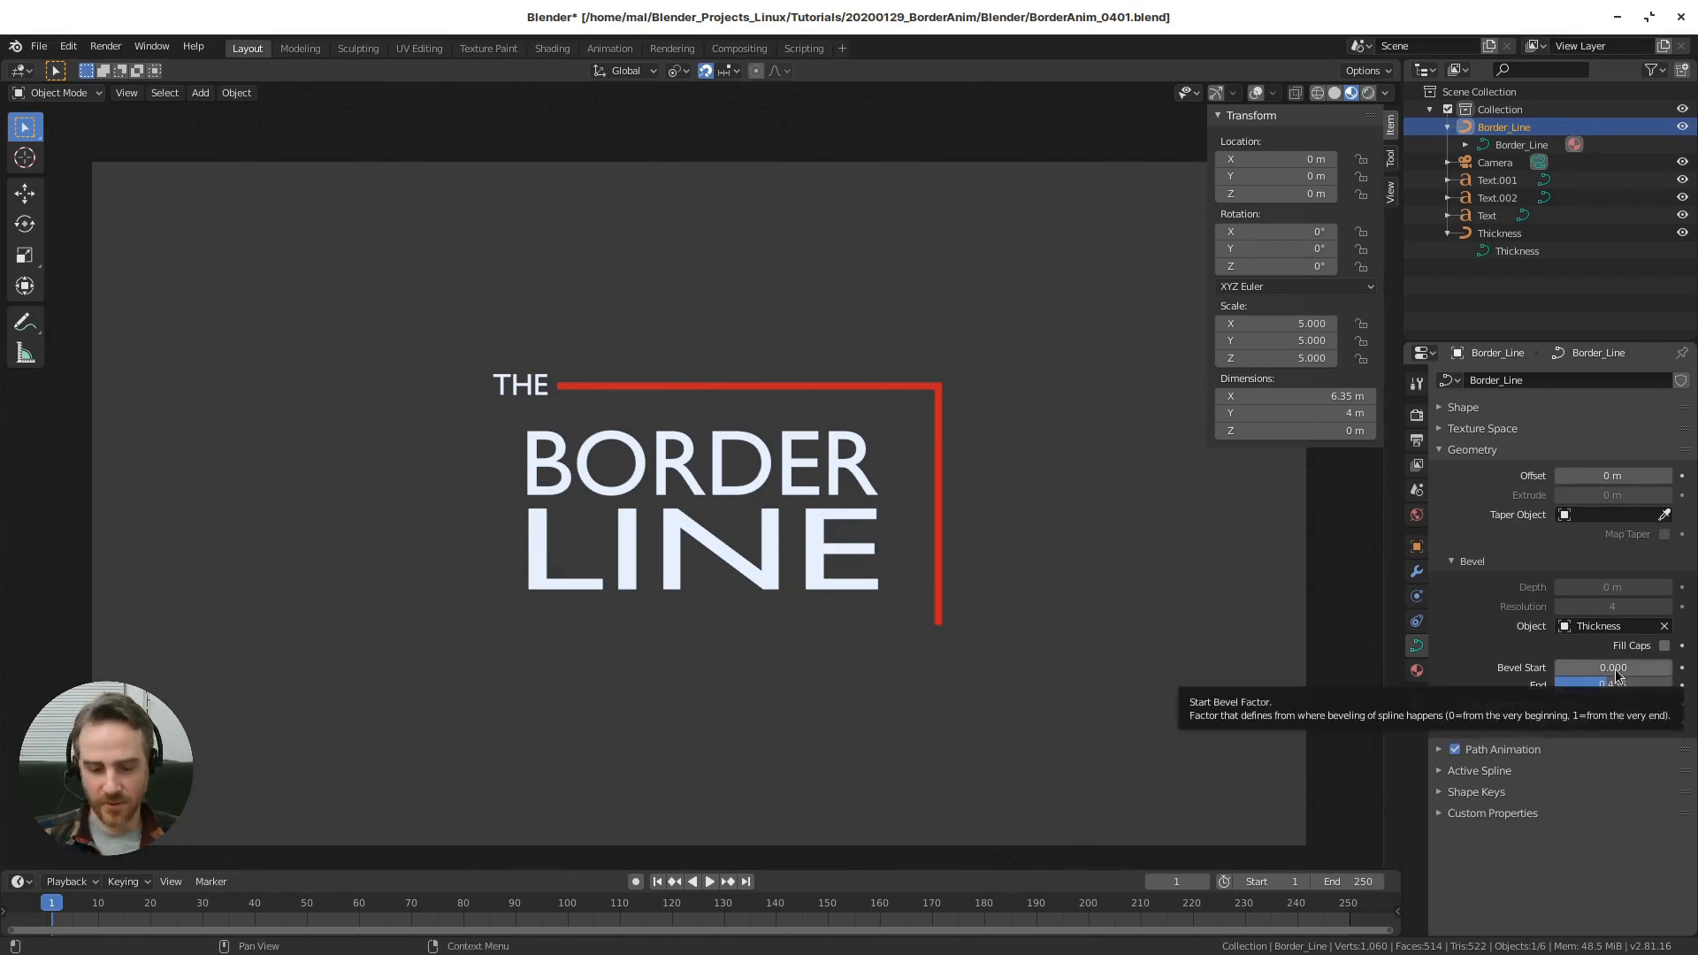
type("0.456")
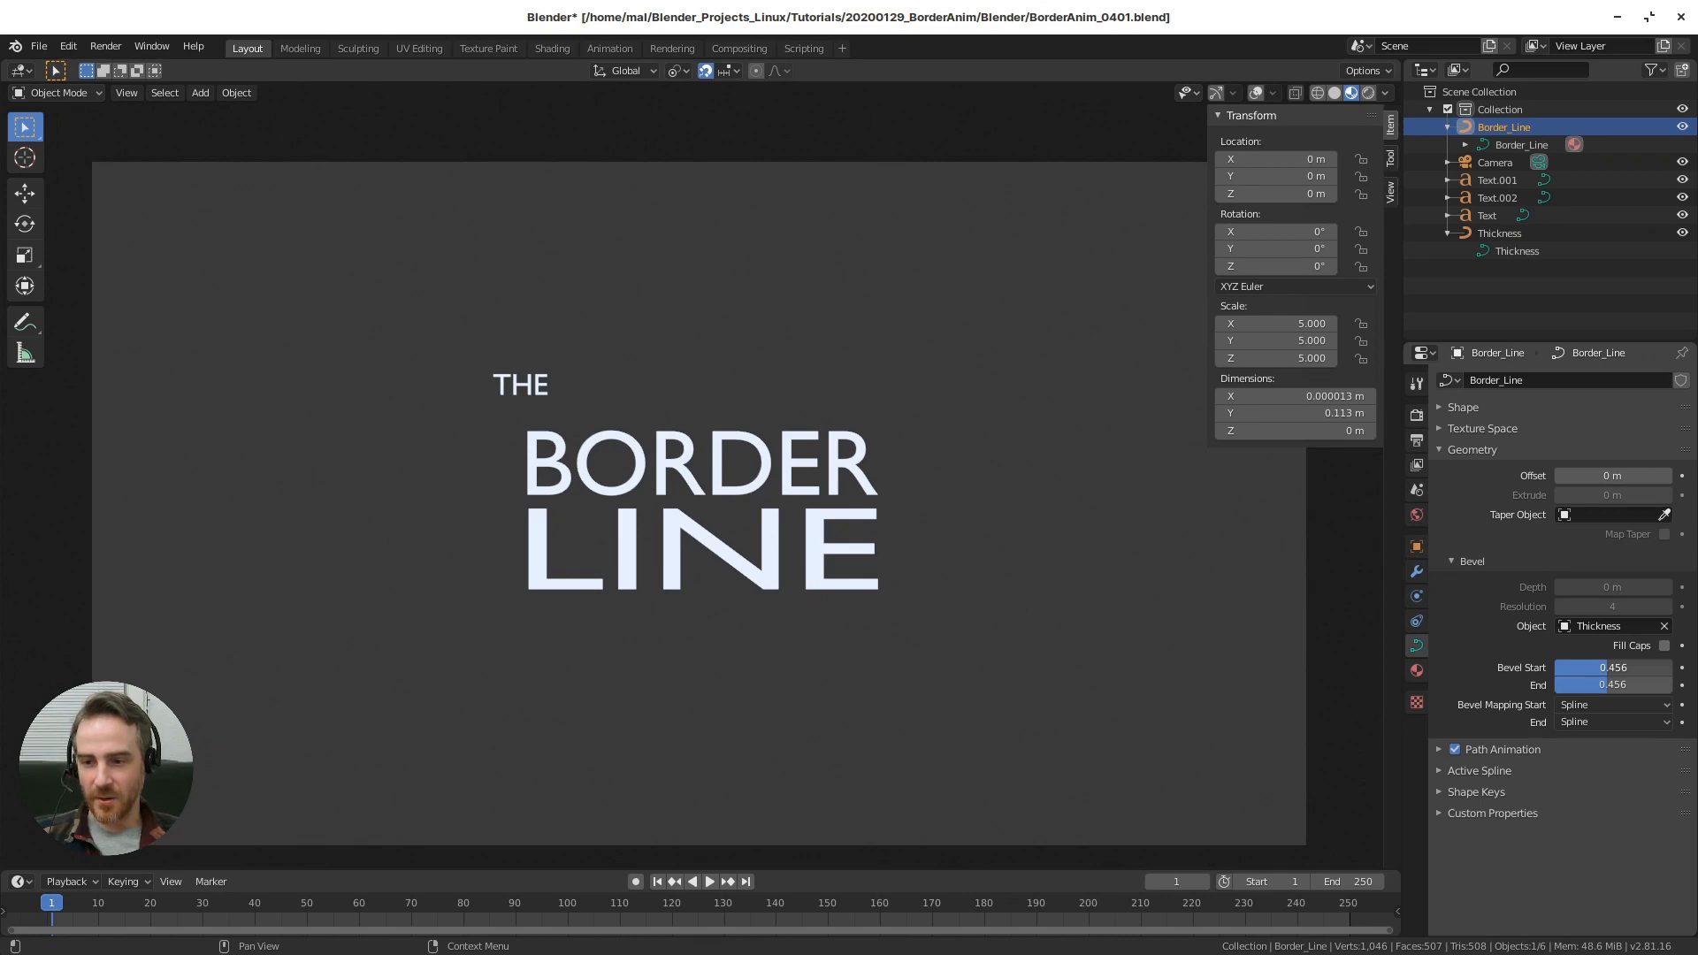
left_click_drag(1611, 666, 1671, 686)
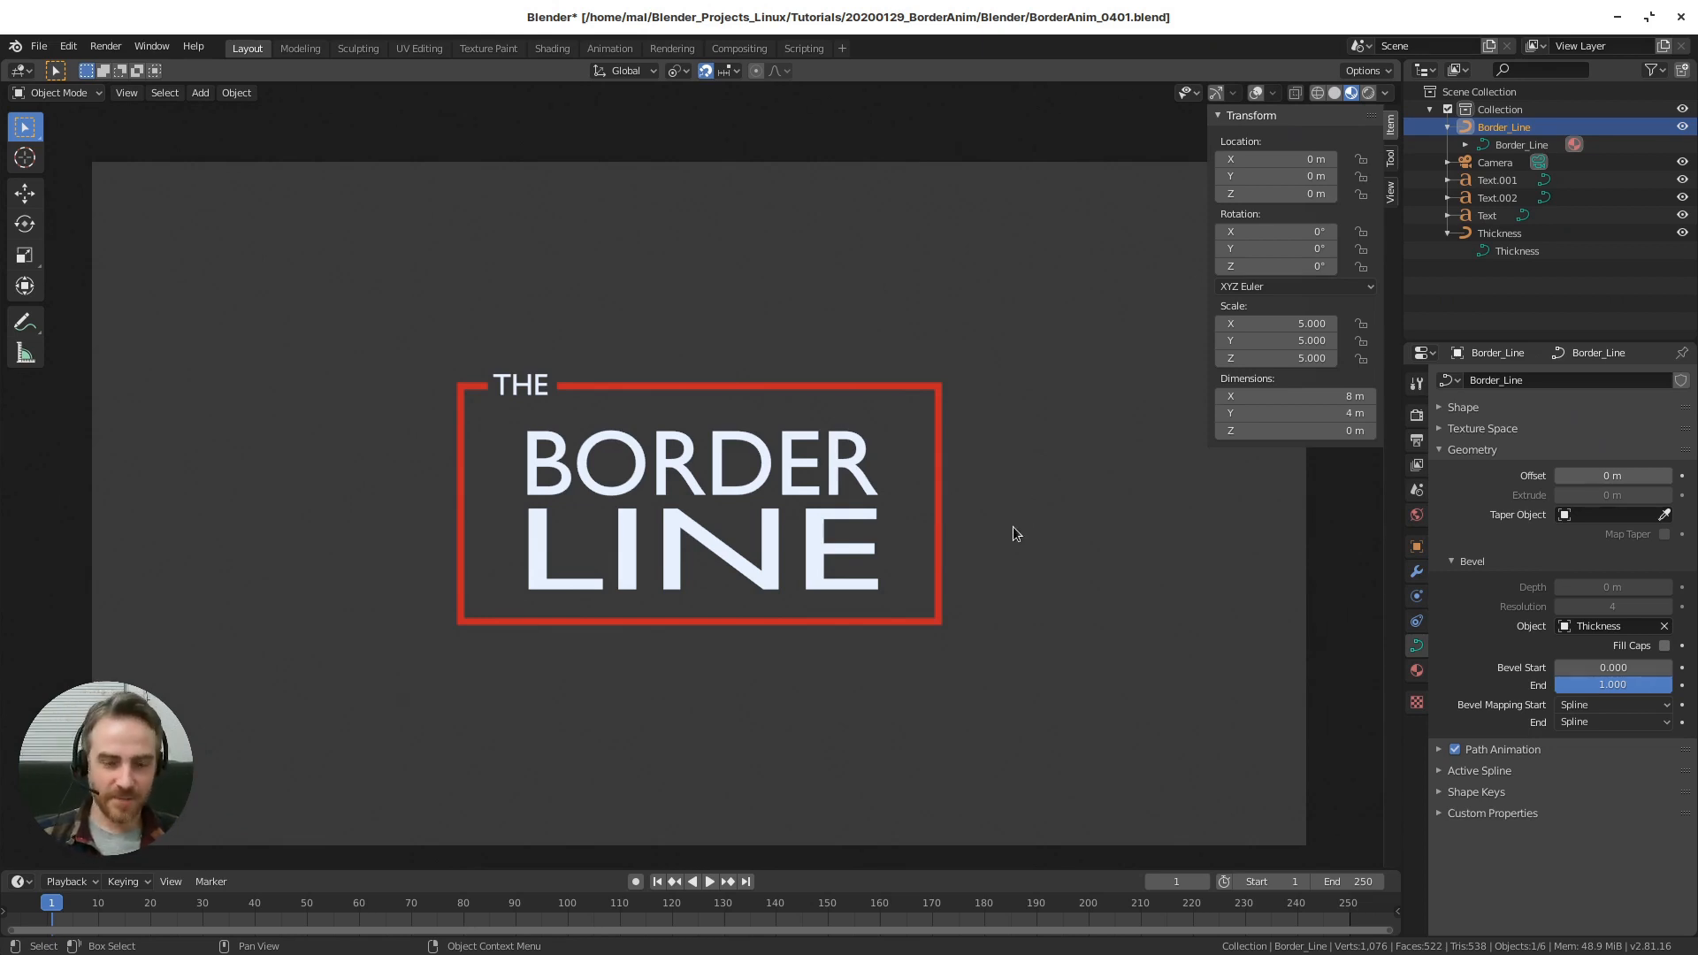
- In Square_0101.blend, show the overlays and move the orange border's lower-right corner handle 14.5 cm along X and 3.5 cm along Y
key("ctrl+alt+s")
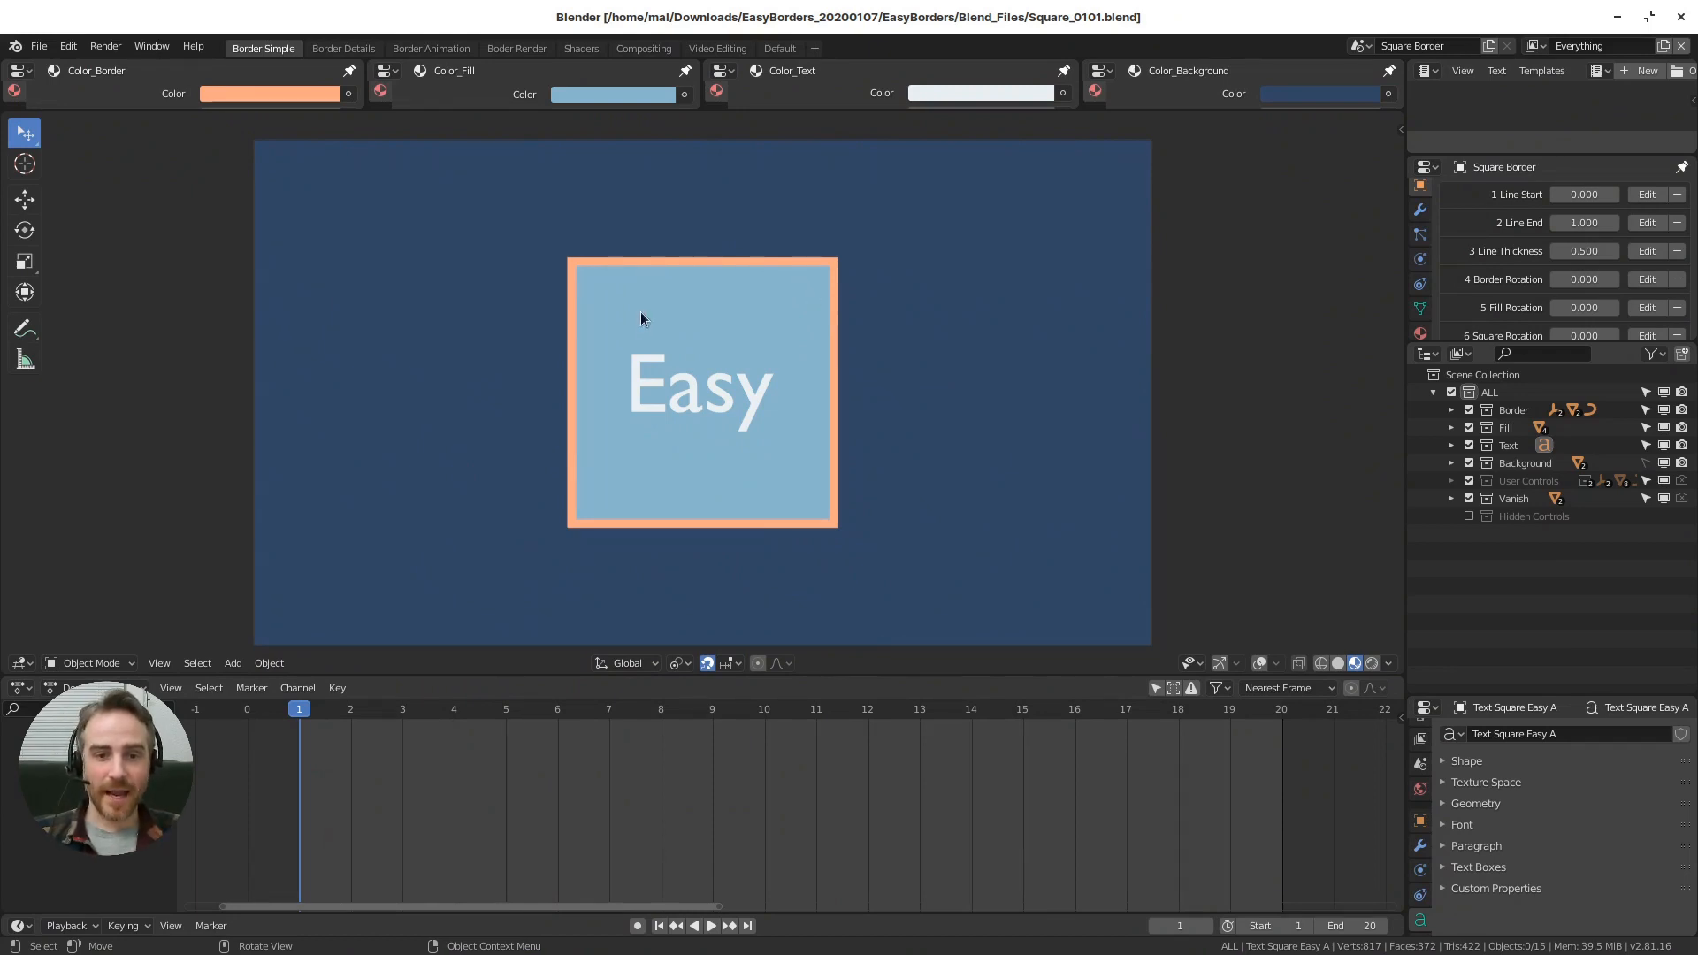
left_click(1257, 665)
left_click(839, 533)
key("g")
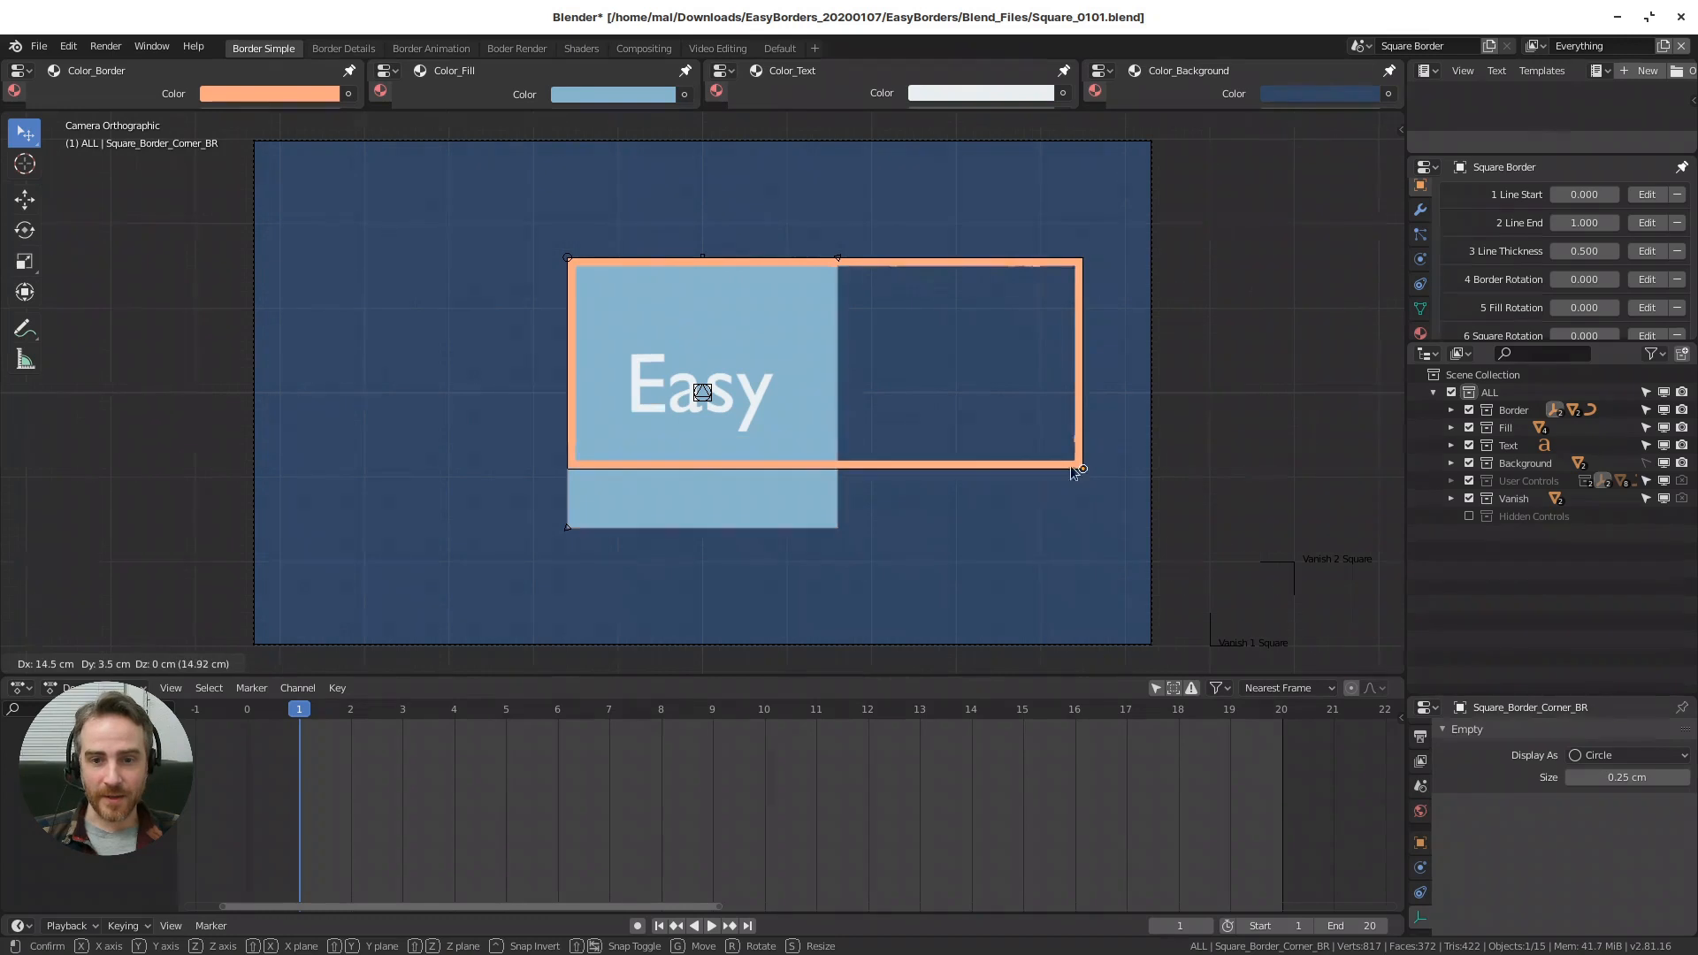
left_click(1082, 469)
- Move the orange border's upper-left corner handle outward and up, stretching the border into a wide rectangle around the blue square
left_click(567, 260)
key("g")
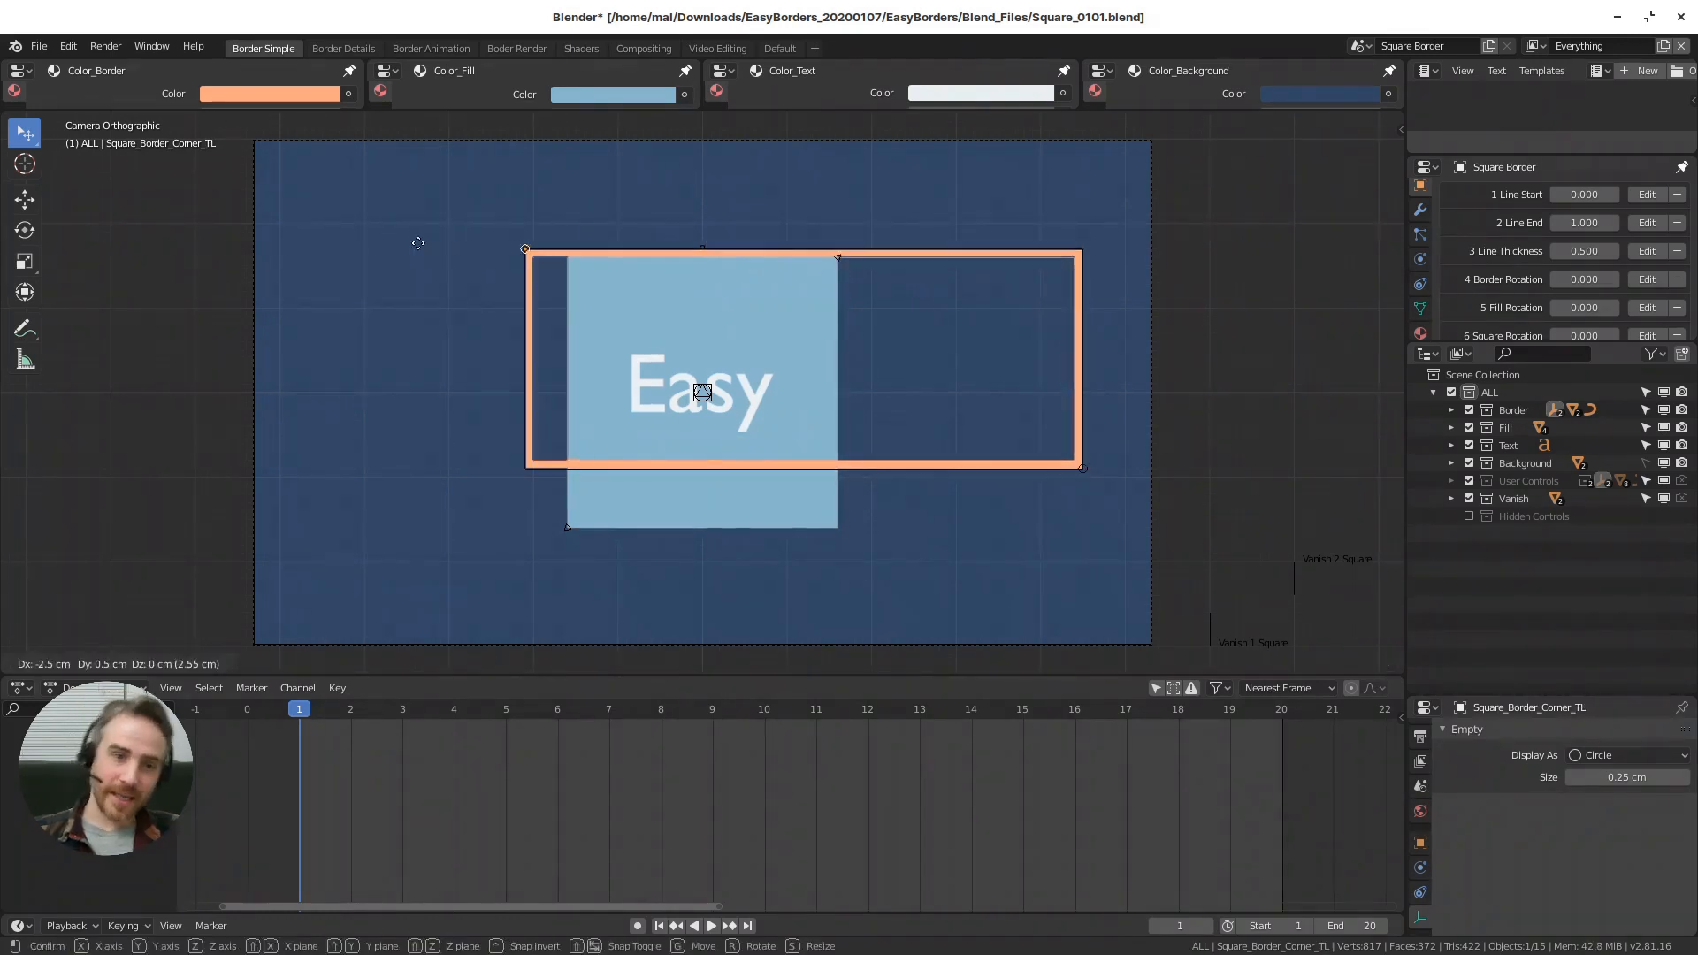
left_click(415, 245)
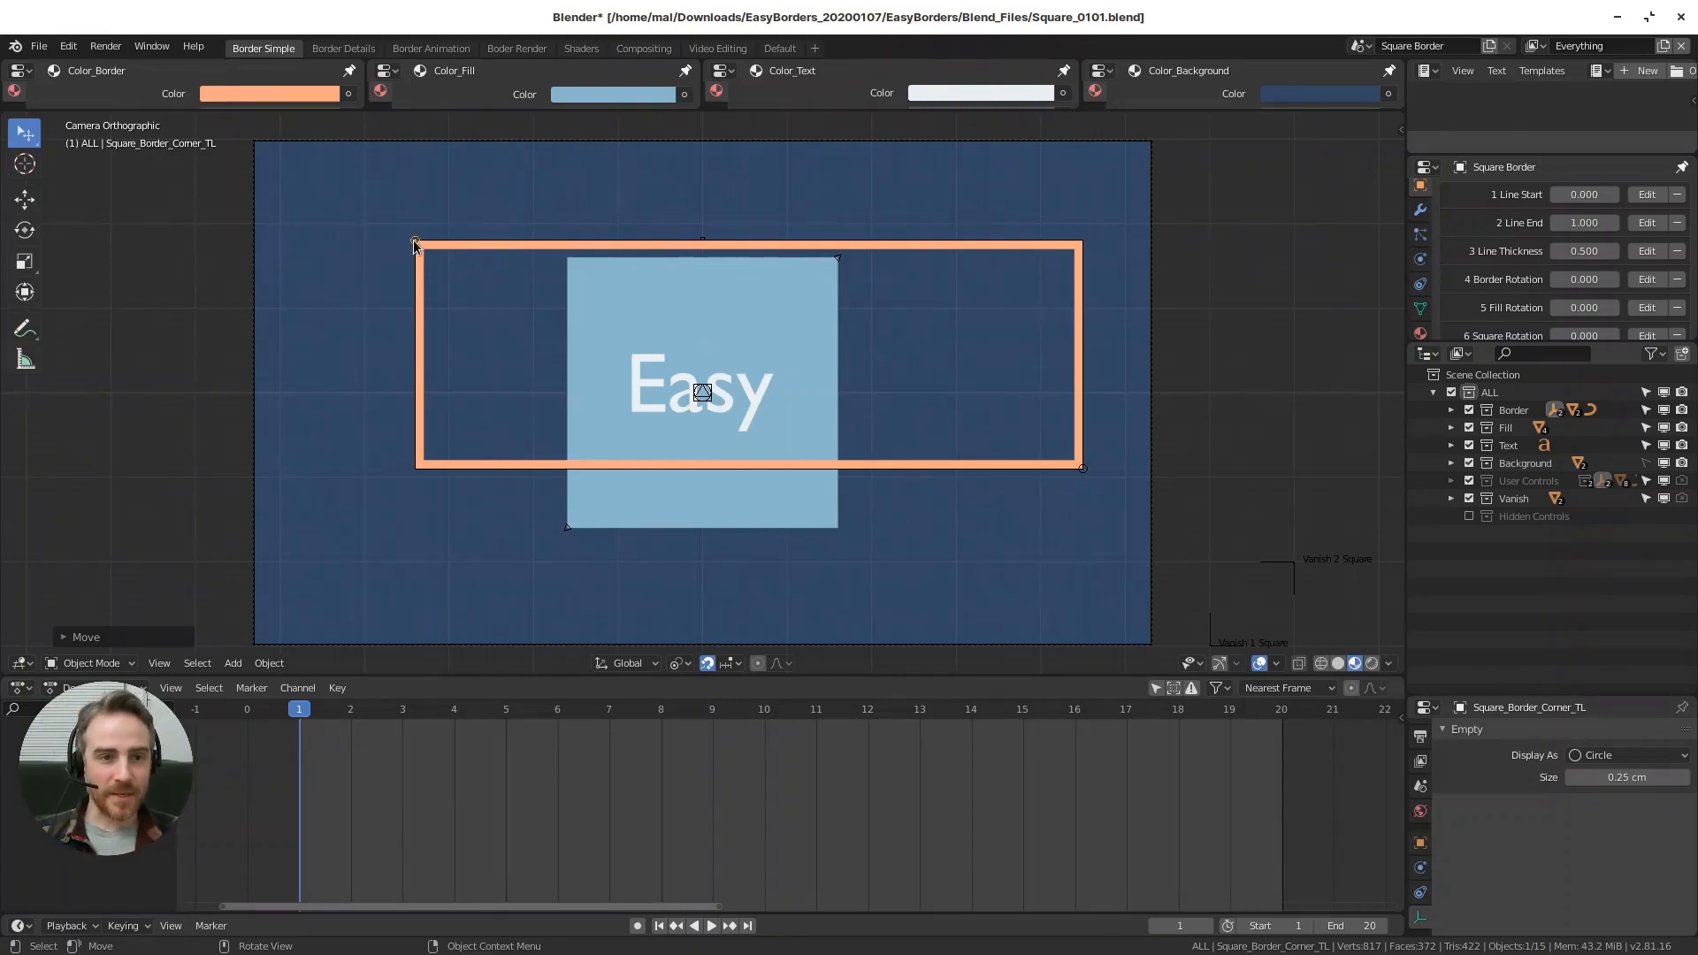
key("g")
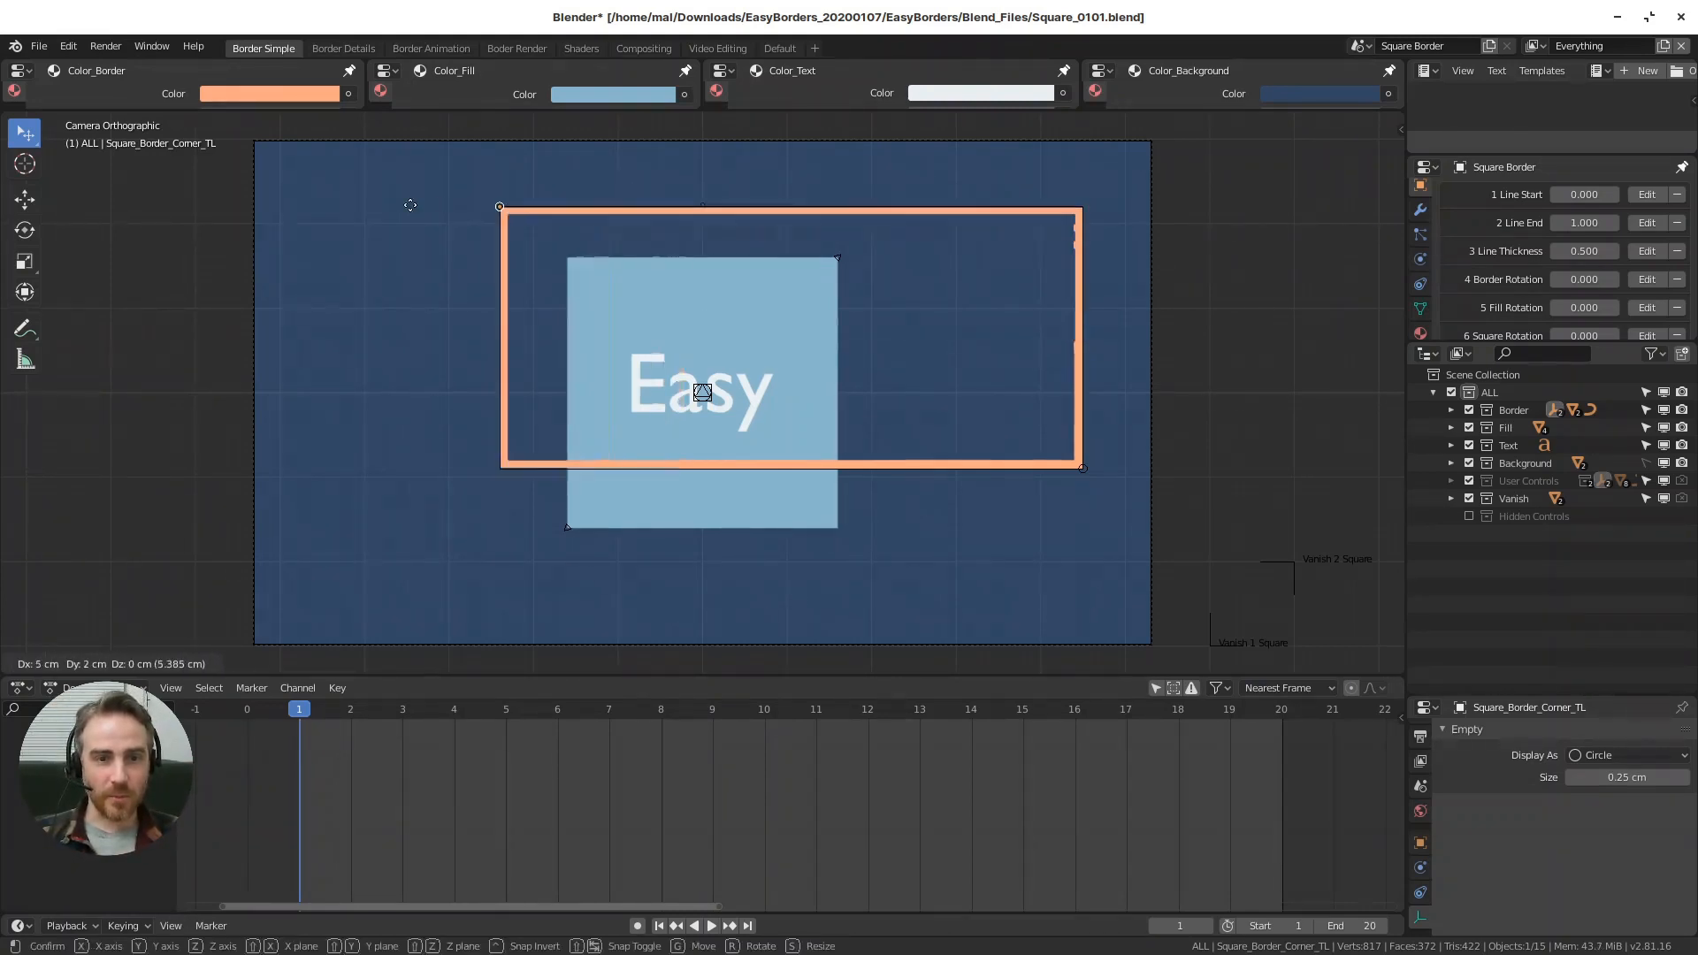
left_click(1352, 331)
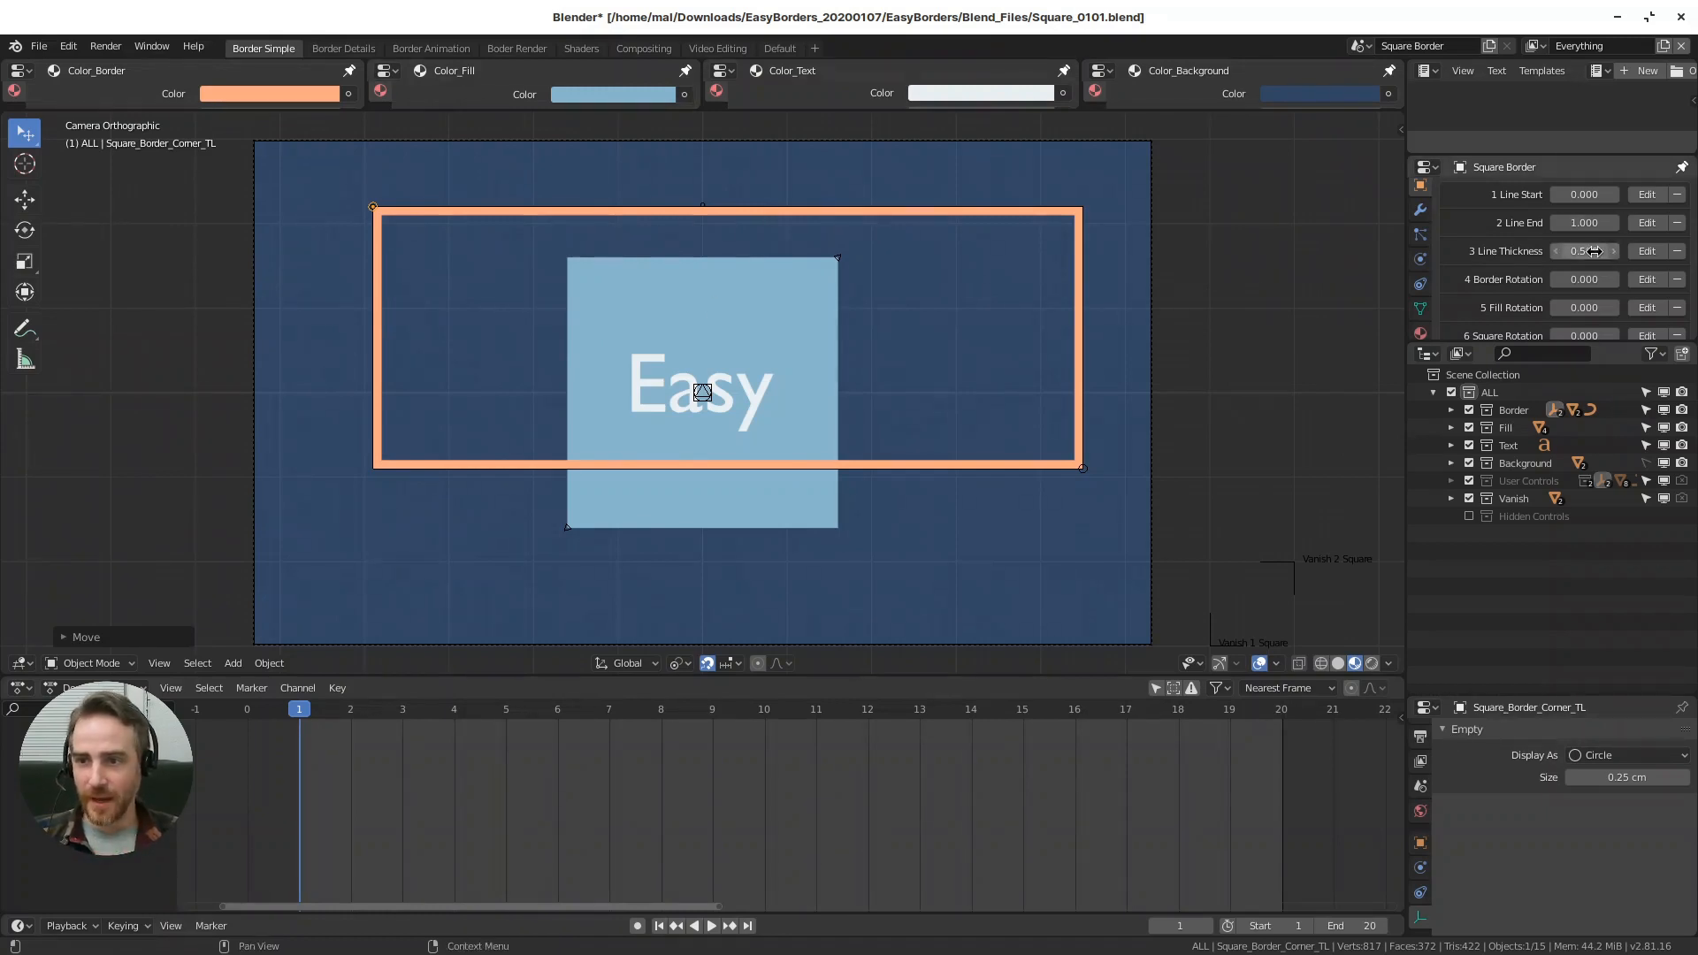
- Set Line Thickness to 1.290 and Line End to 0.480, and move the line's start/end handle along the border's upper edge
left_click_drag(1592, 251, 796, 208)
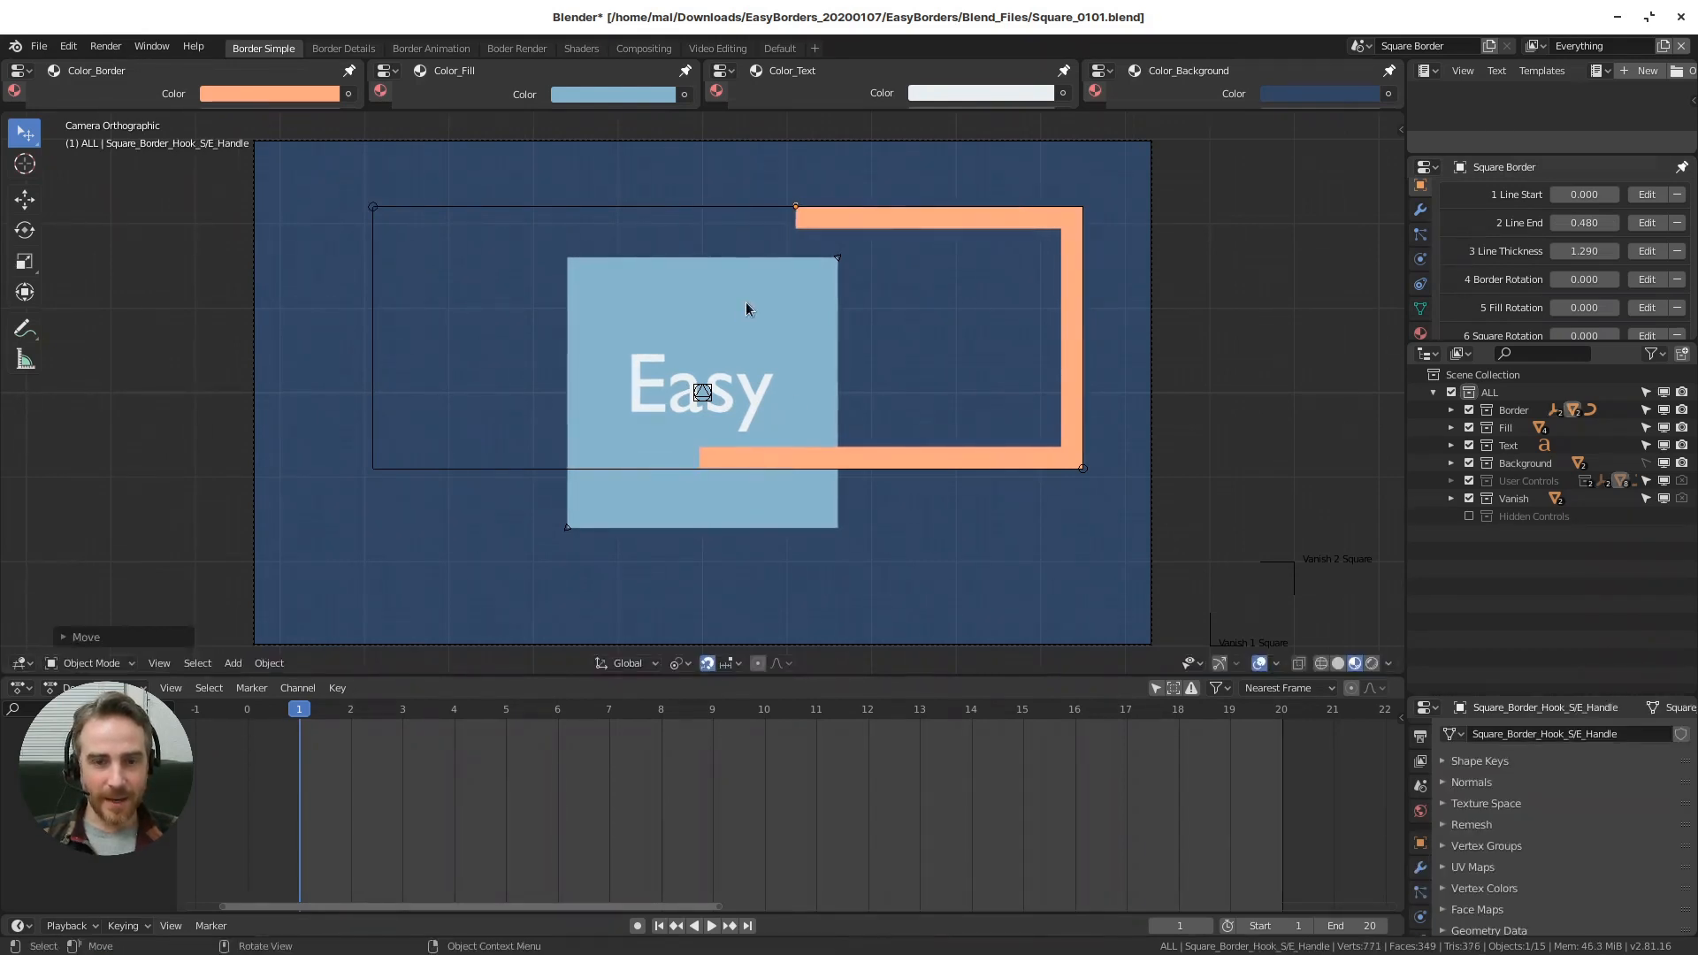
- Stretch the blue fill's upper-right and lower-left corners to match the border's wide rectangle, and shift the border slightly down using its center control
left_click_drag(842, 263, 1075, 206)
left_click_drag(565, 532, 372, 469)
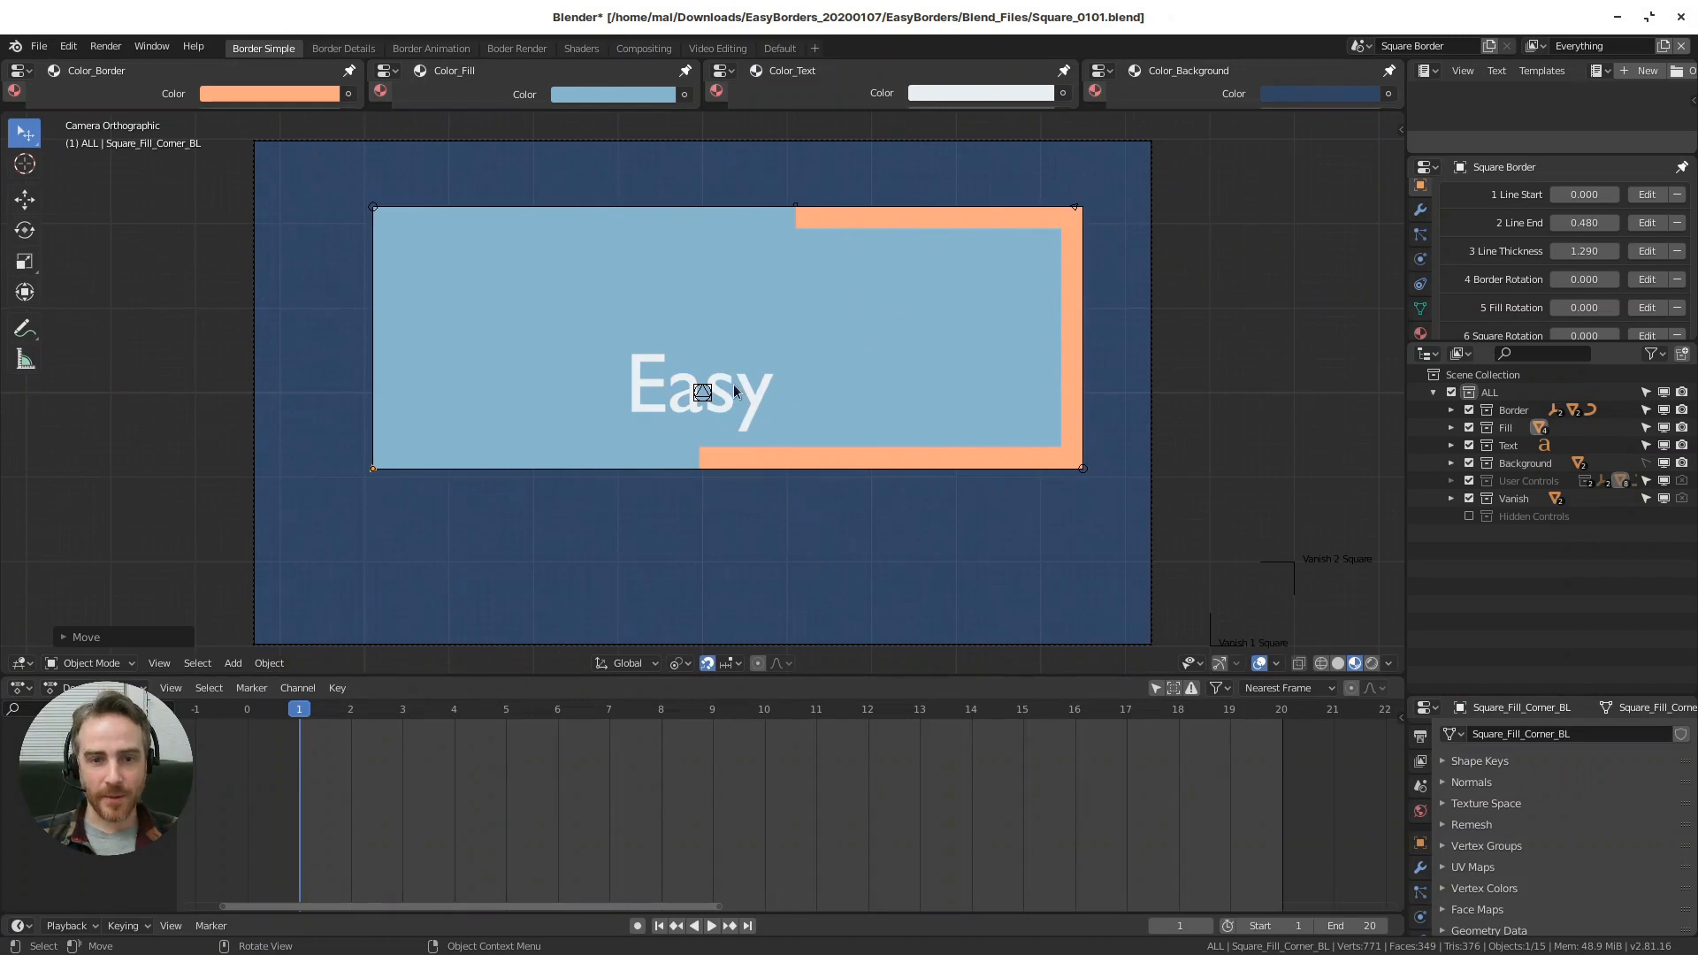
left_click_drag(704, 391, 727, 341)
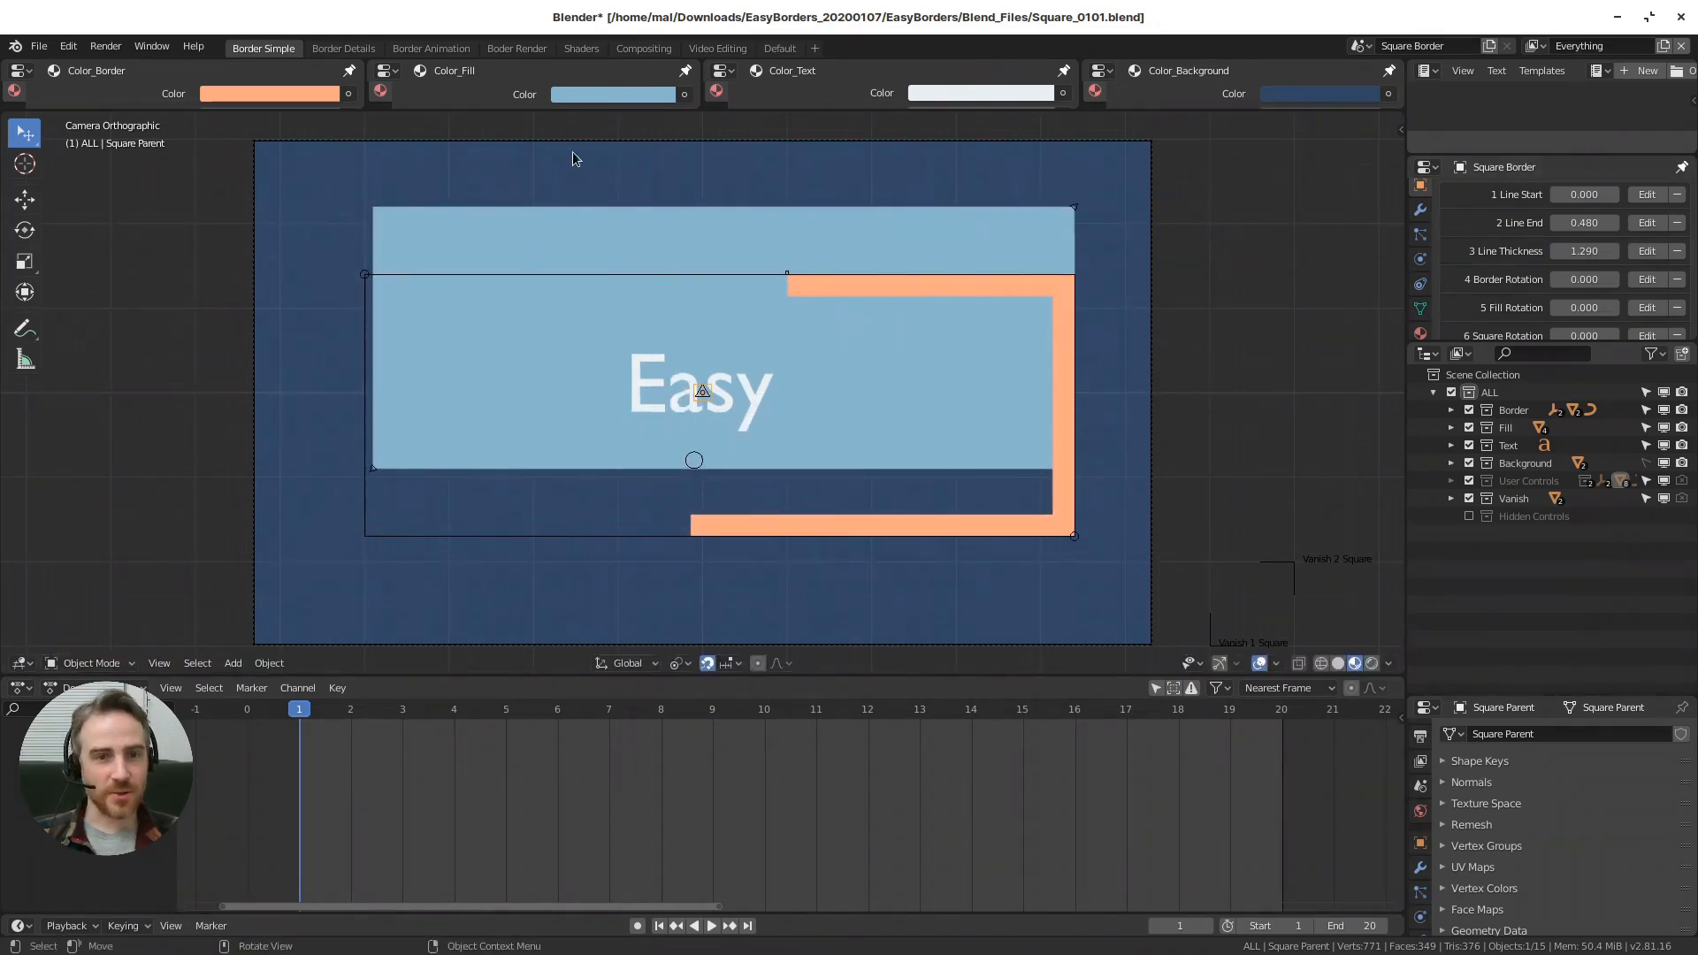
- Change the Color_Border color to bright cyan and pick a different color for Color_Fill
left_click(267, 90)
left_click(255, 159)
mouse_move(255, 160)
left_mouse_down()
mouse_move(308, 155)
mouse_move(269, 134)
left_mouse_up()
left_click(595, 95)
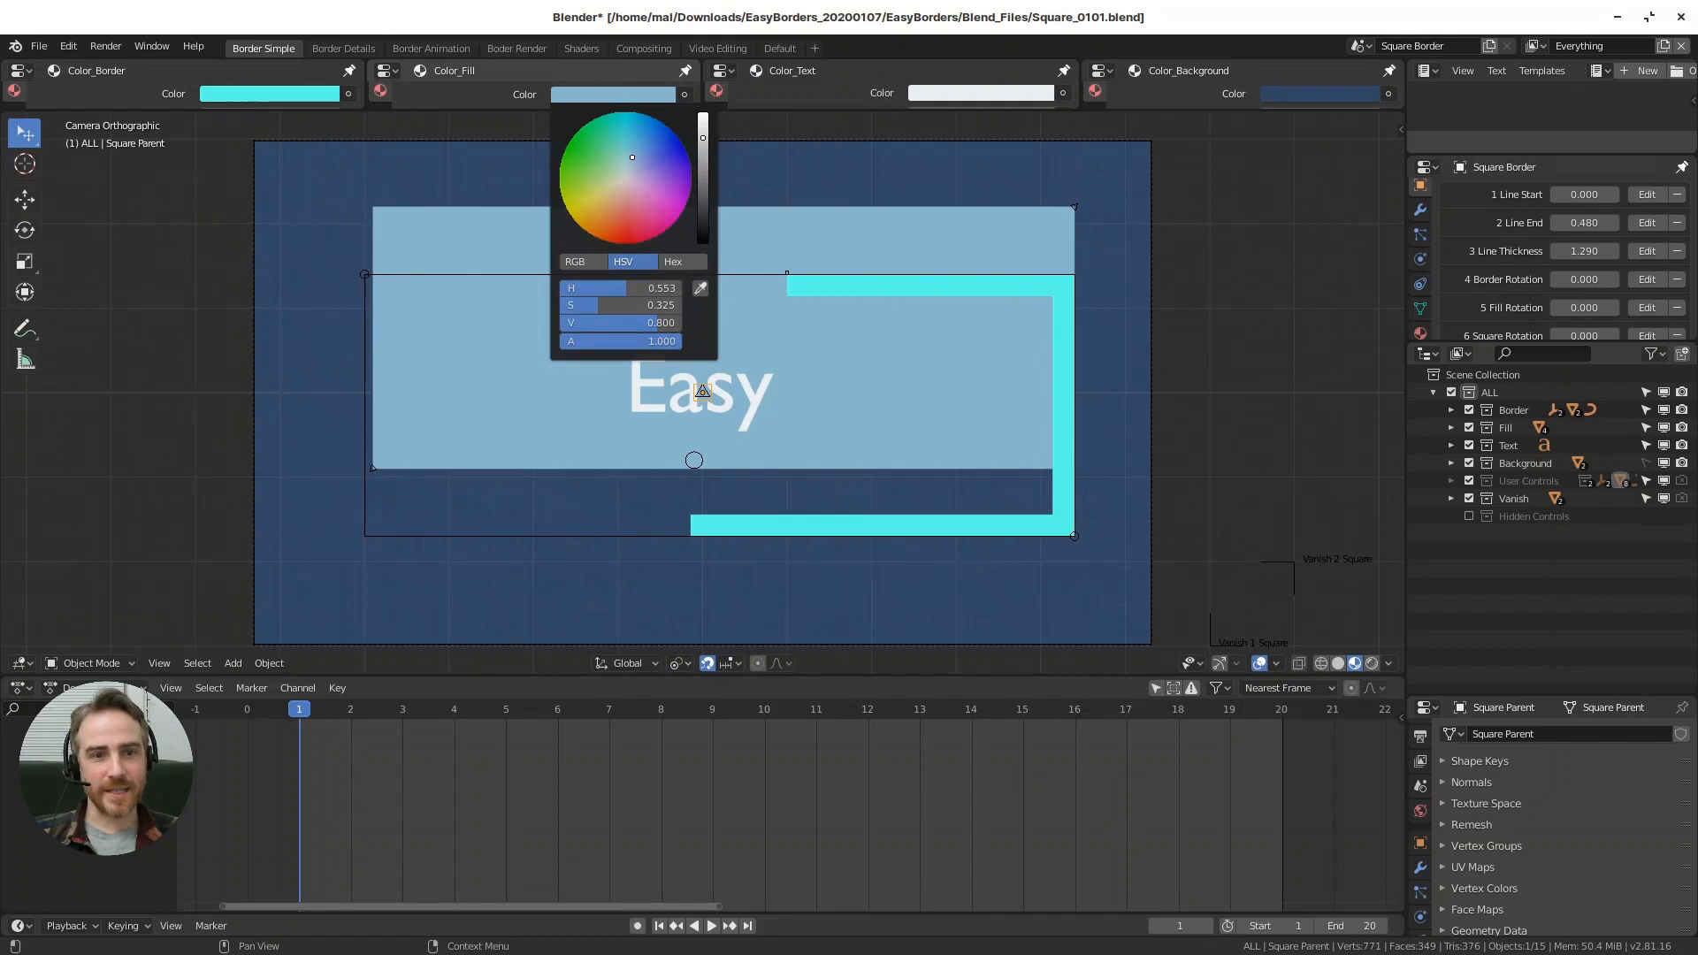
mouse_move(635, 162)
left_mouse_down()
mouse_move(590, 183)
mouse_move(646, 181)
left_mouse_up()
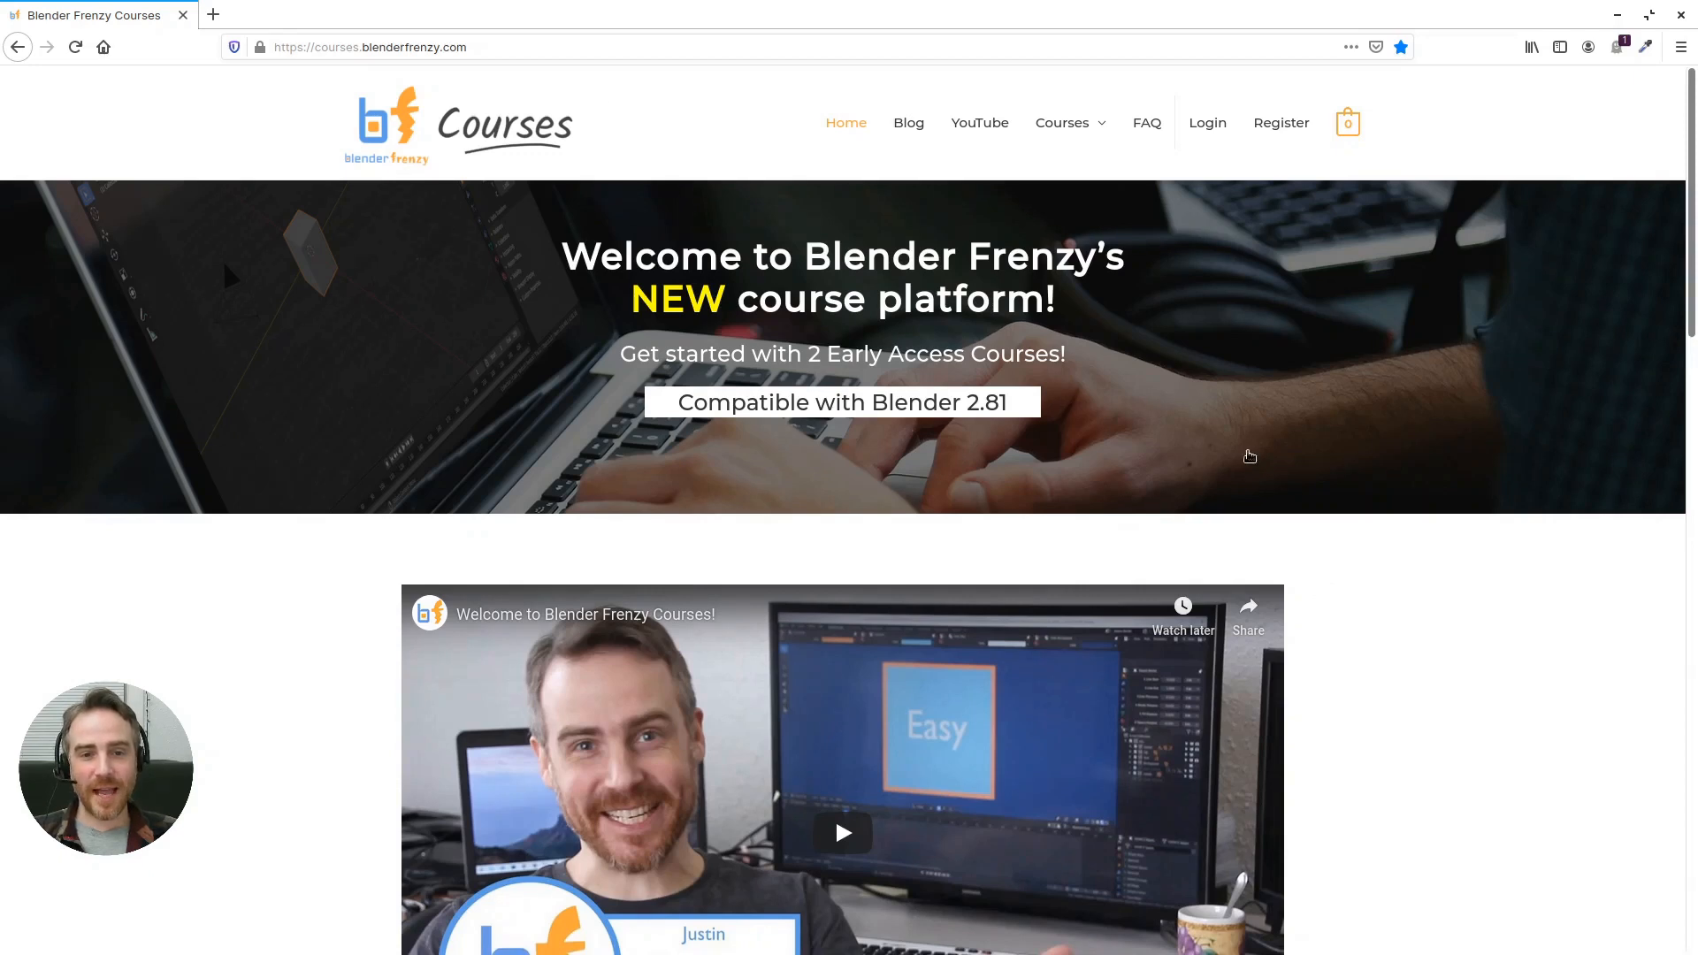
- In the web browser, look over the courses on the Blender Frenzy Courses home page and open the Easy Borders (Early Access) course
scroll(1247, 469, "down", 5)
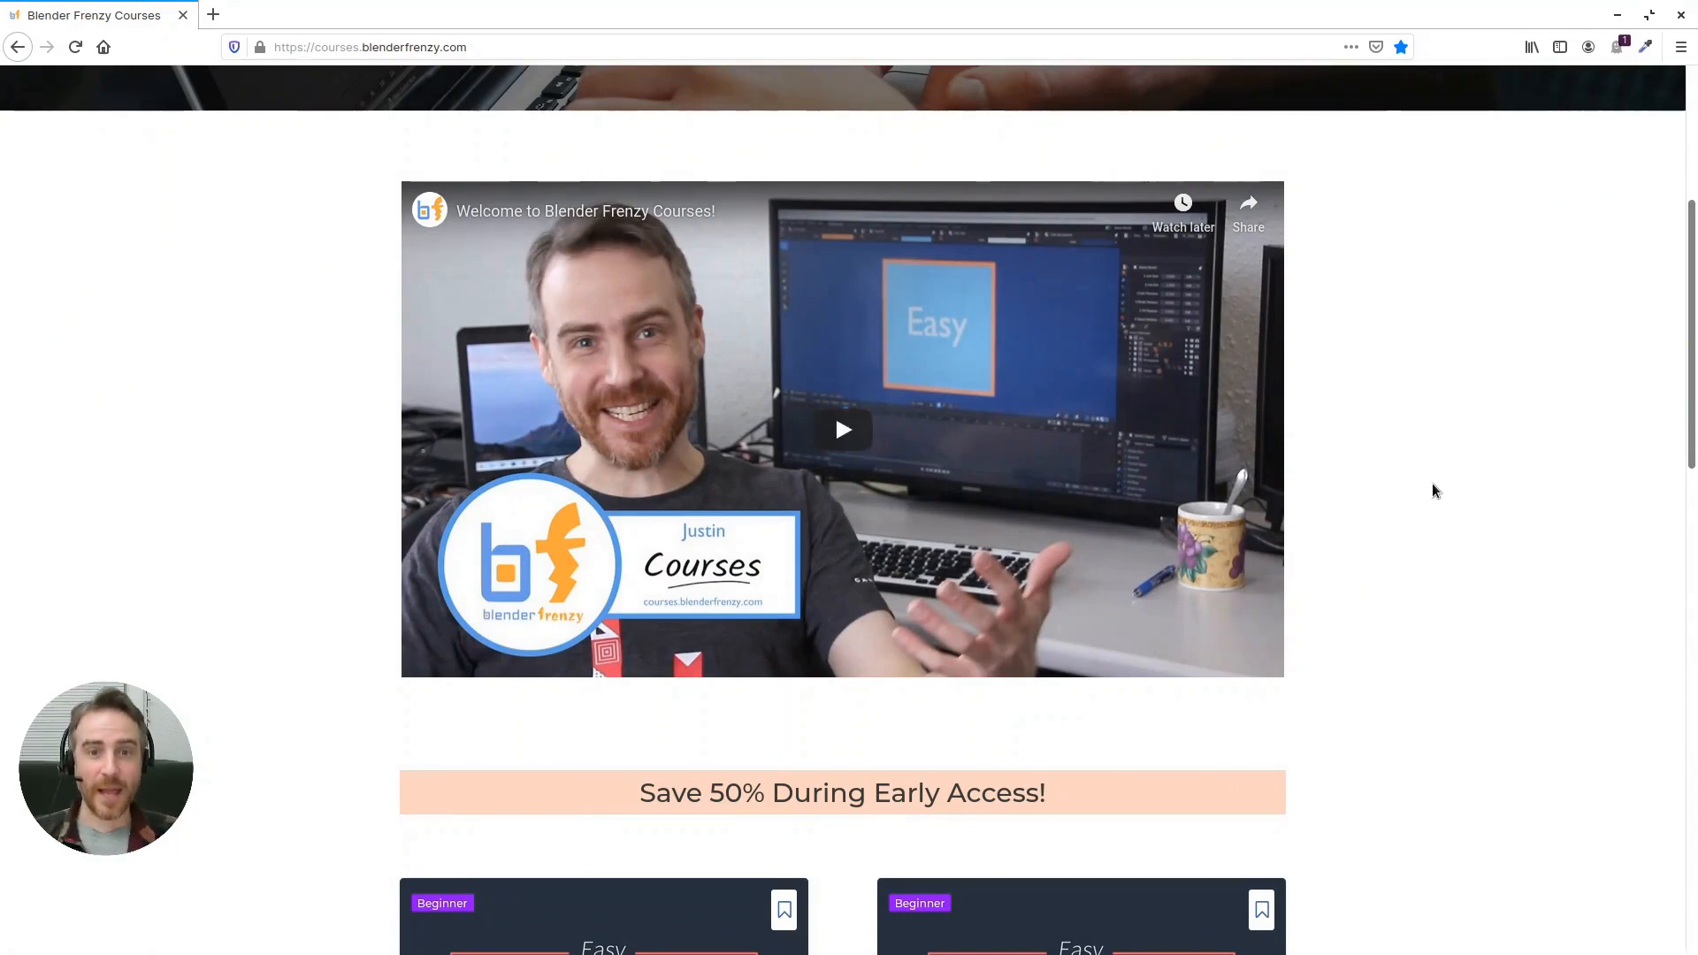
scroll(1431, 491, "down", 3)
scroll(1436, 487, "down", 8)
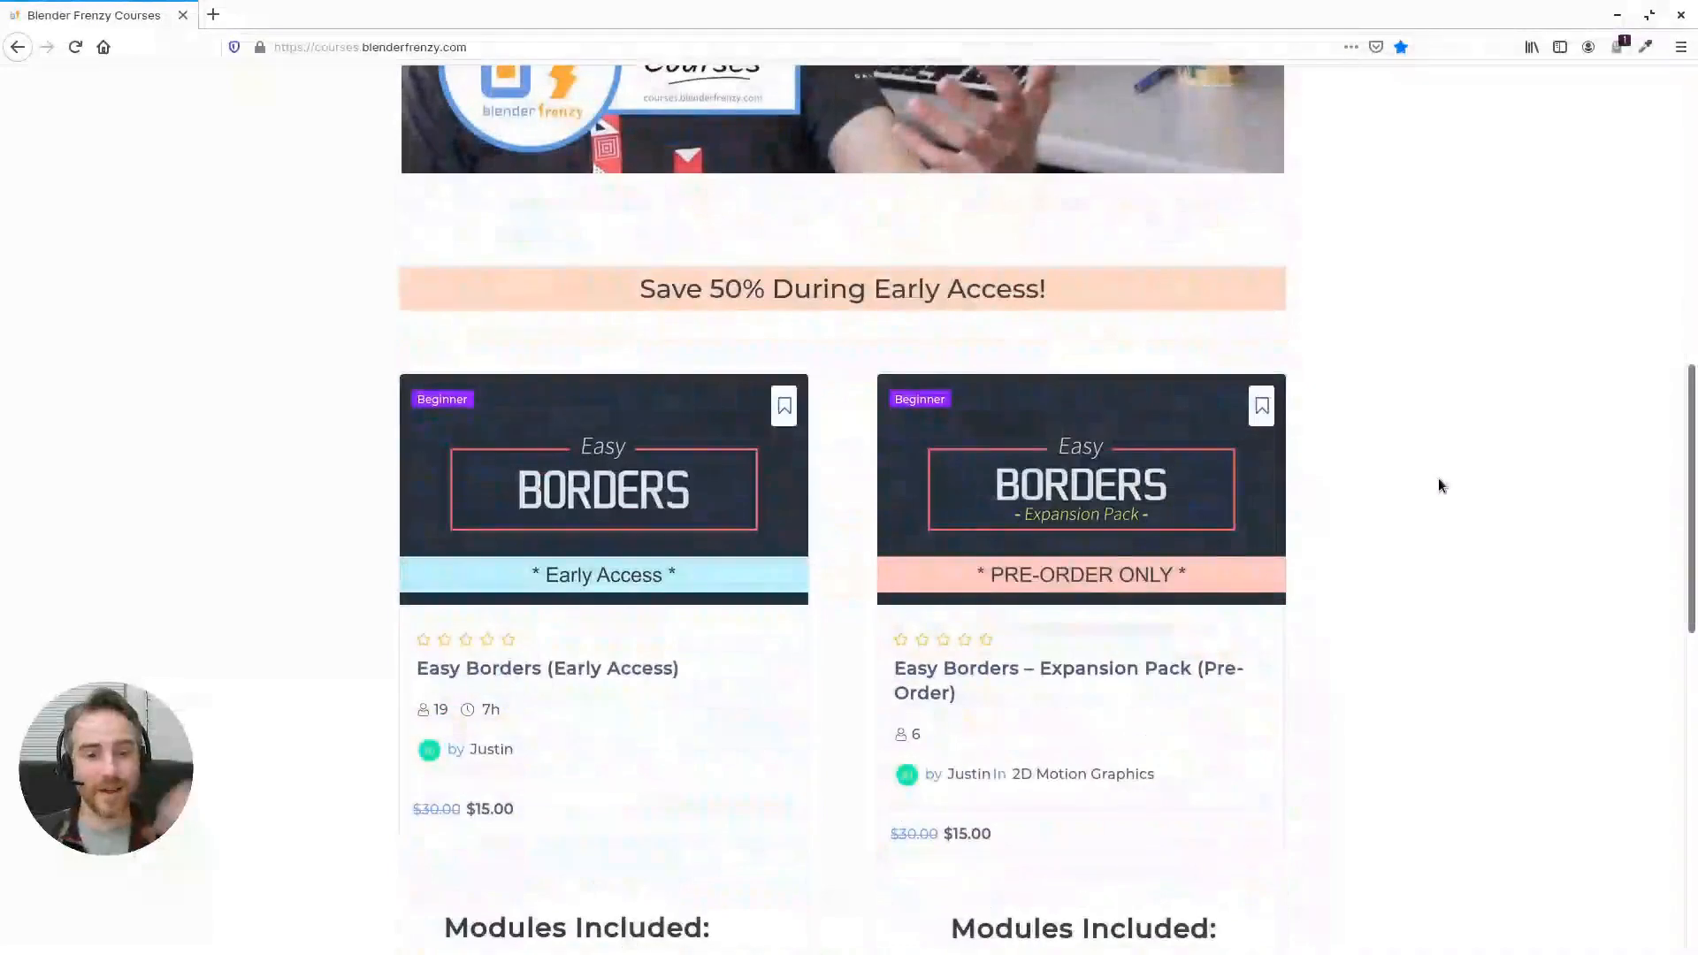
scroll(1436, 493, "up", 1)
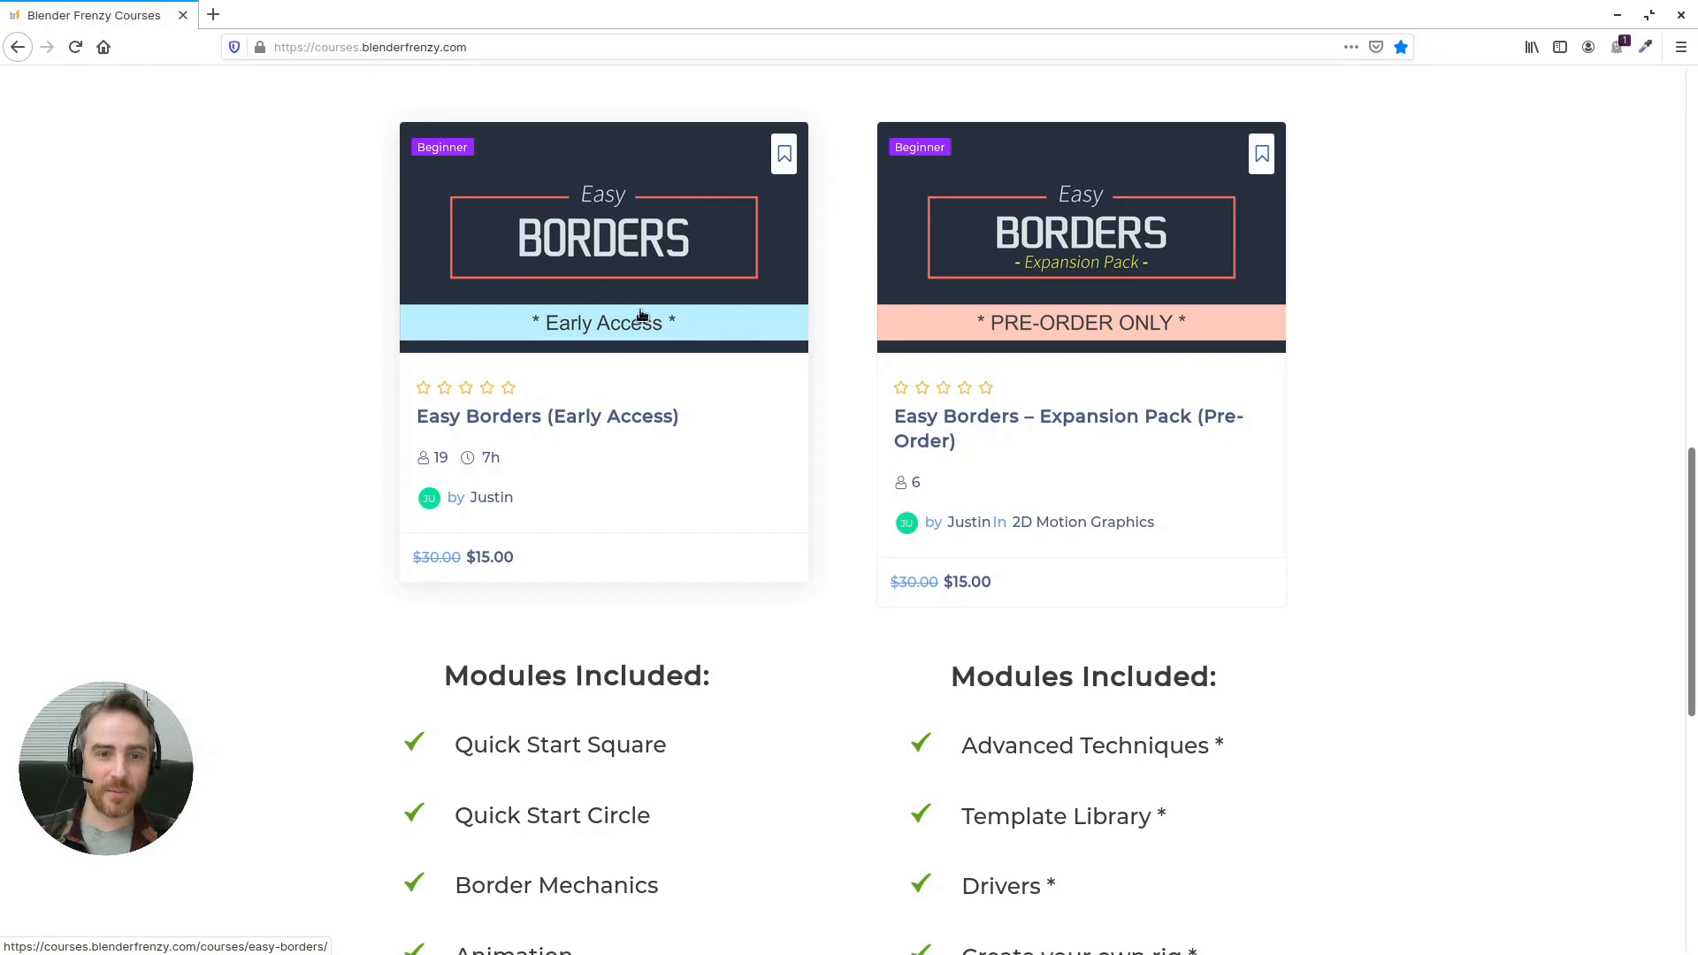
scroll(596, 284, "down", 1)
scroll(589, 451, "up", 2)
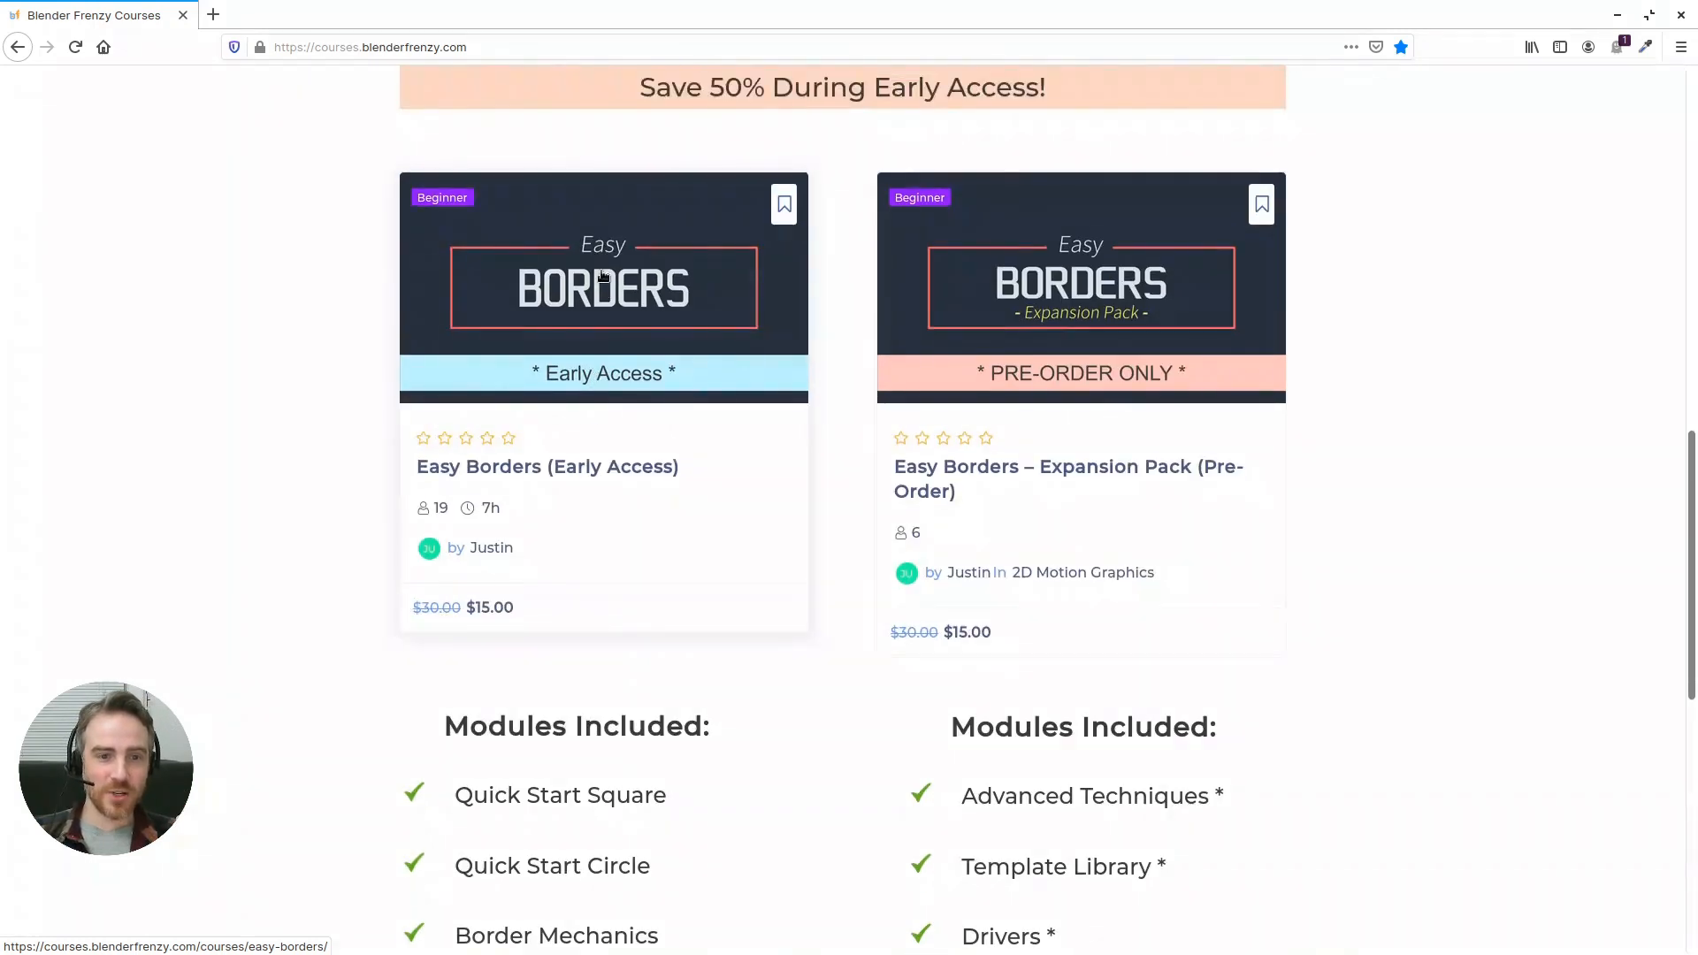
left_click(587, 451)
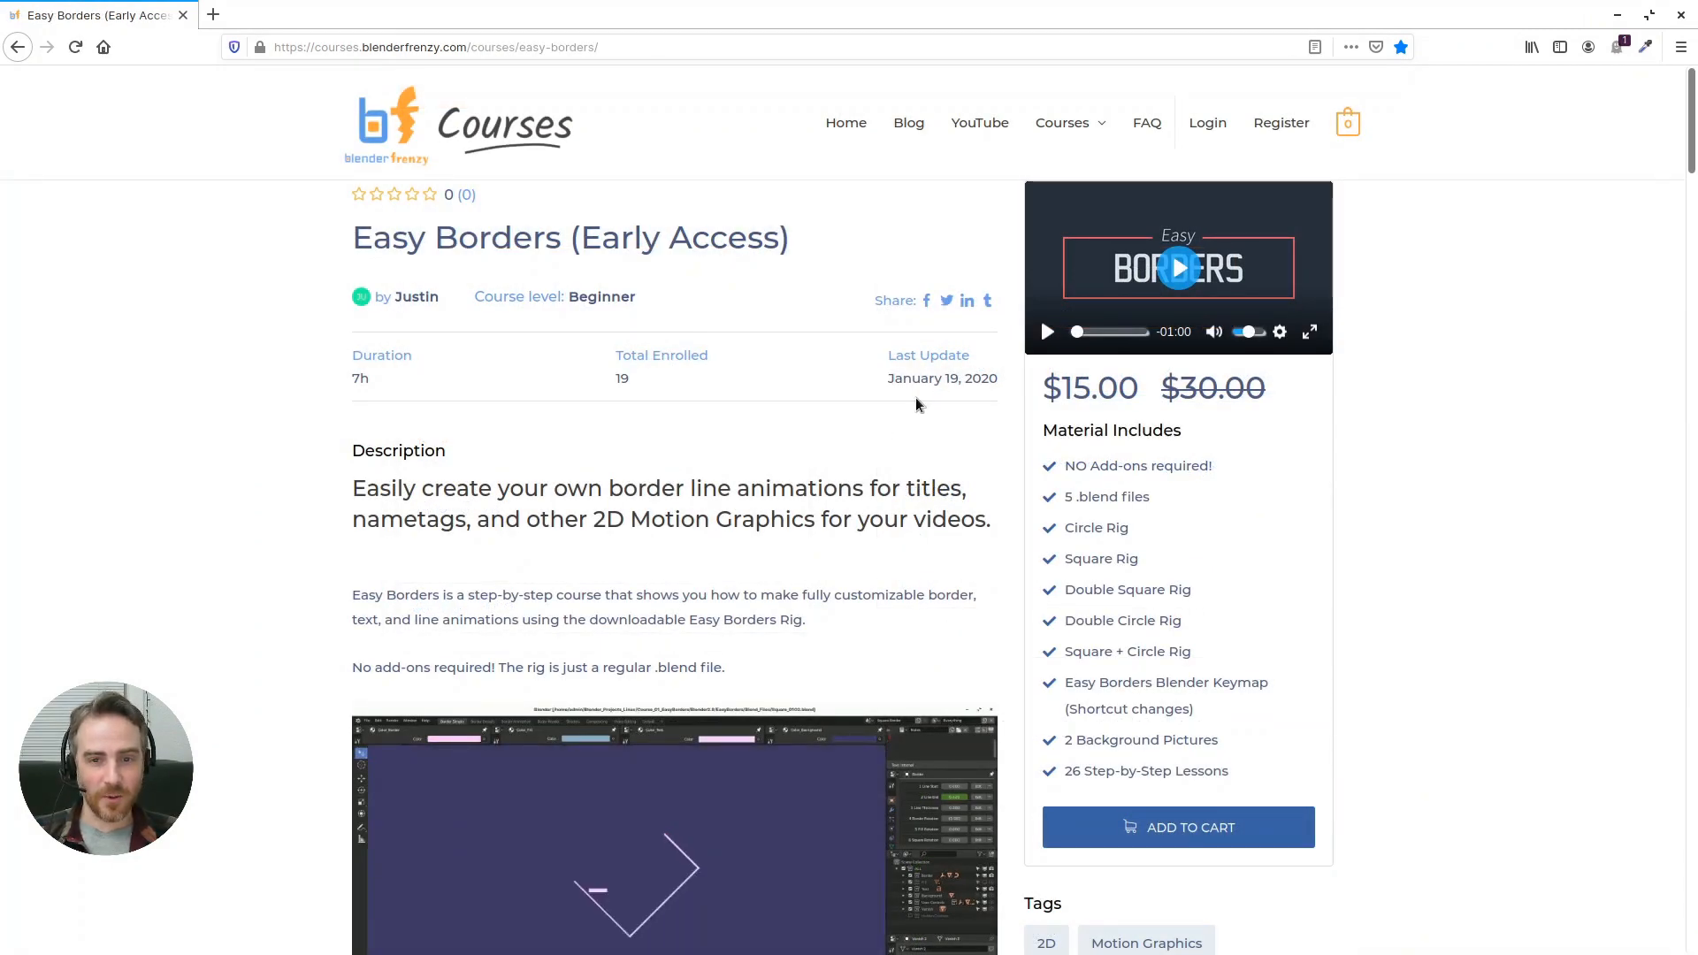
- Examine the Easy Borders course page's description, including its blend files, controls, colors, text and single-layout sections, and return to its beginning
scroll(1140, 521, "down", 1)
scroll(1172, 588, "up", 1)
scroll(670, 527, "down", 15)
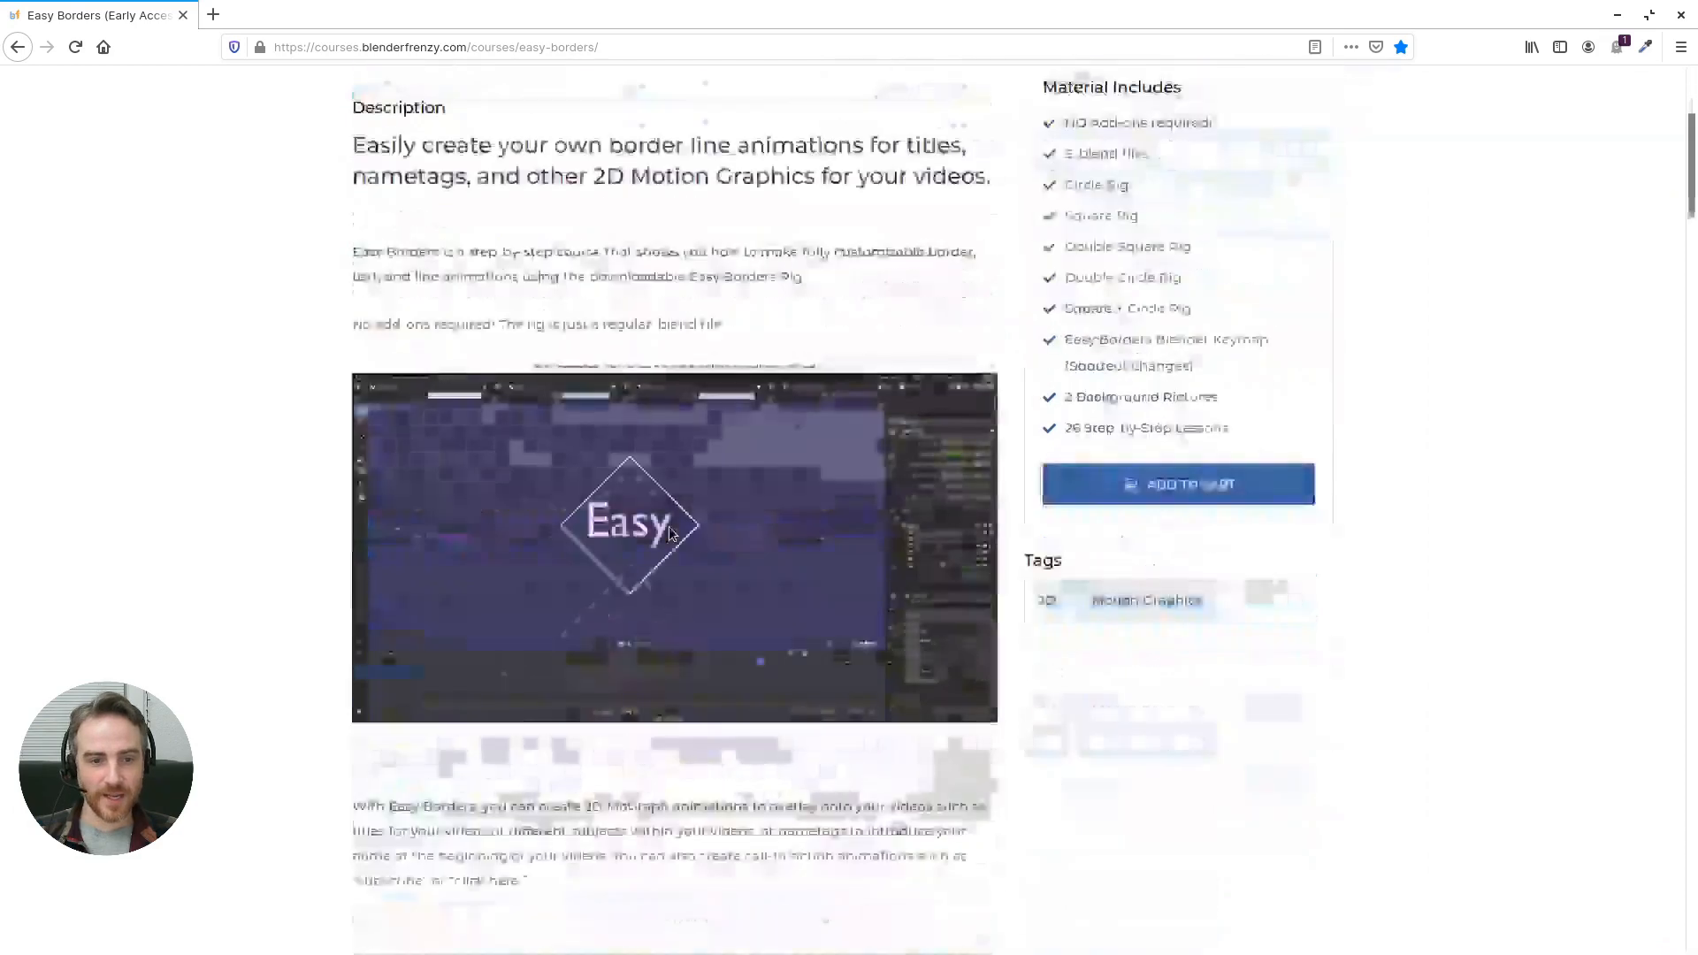
scroll(670, 527, "down", 12)
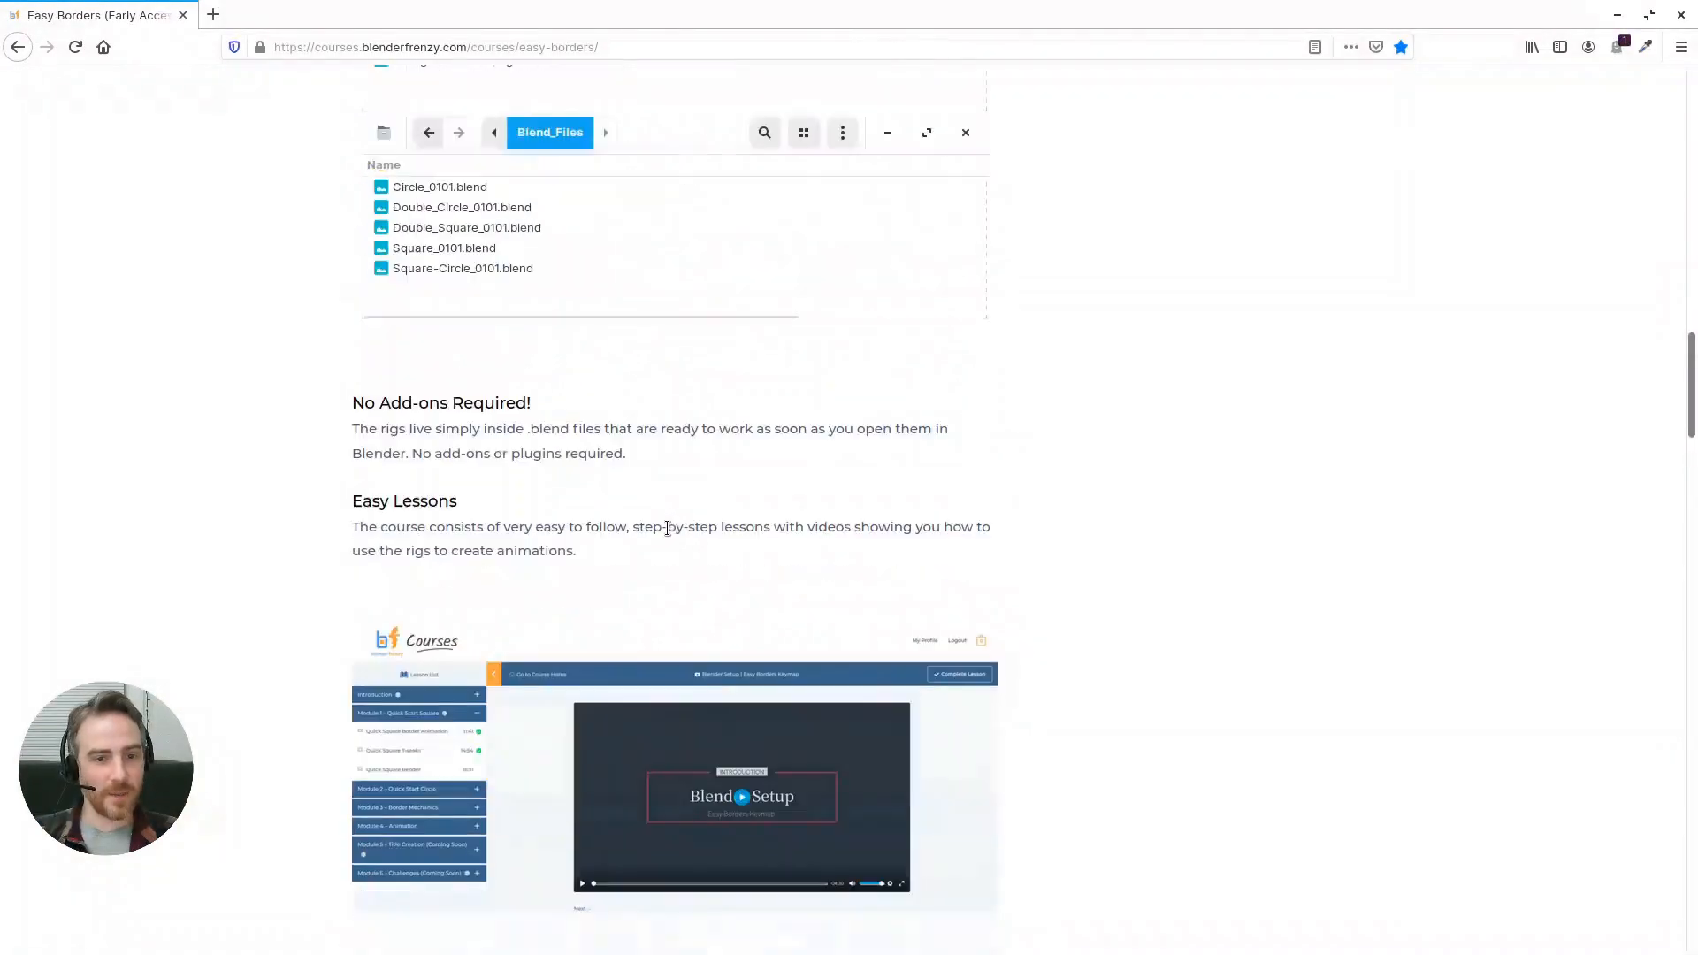
scroll(667, 527, "down", 12)
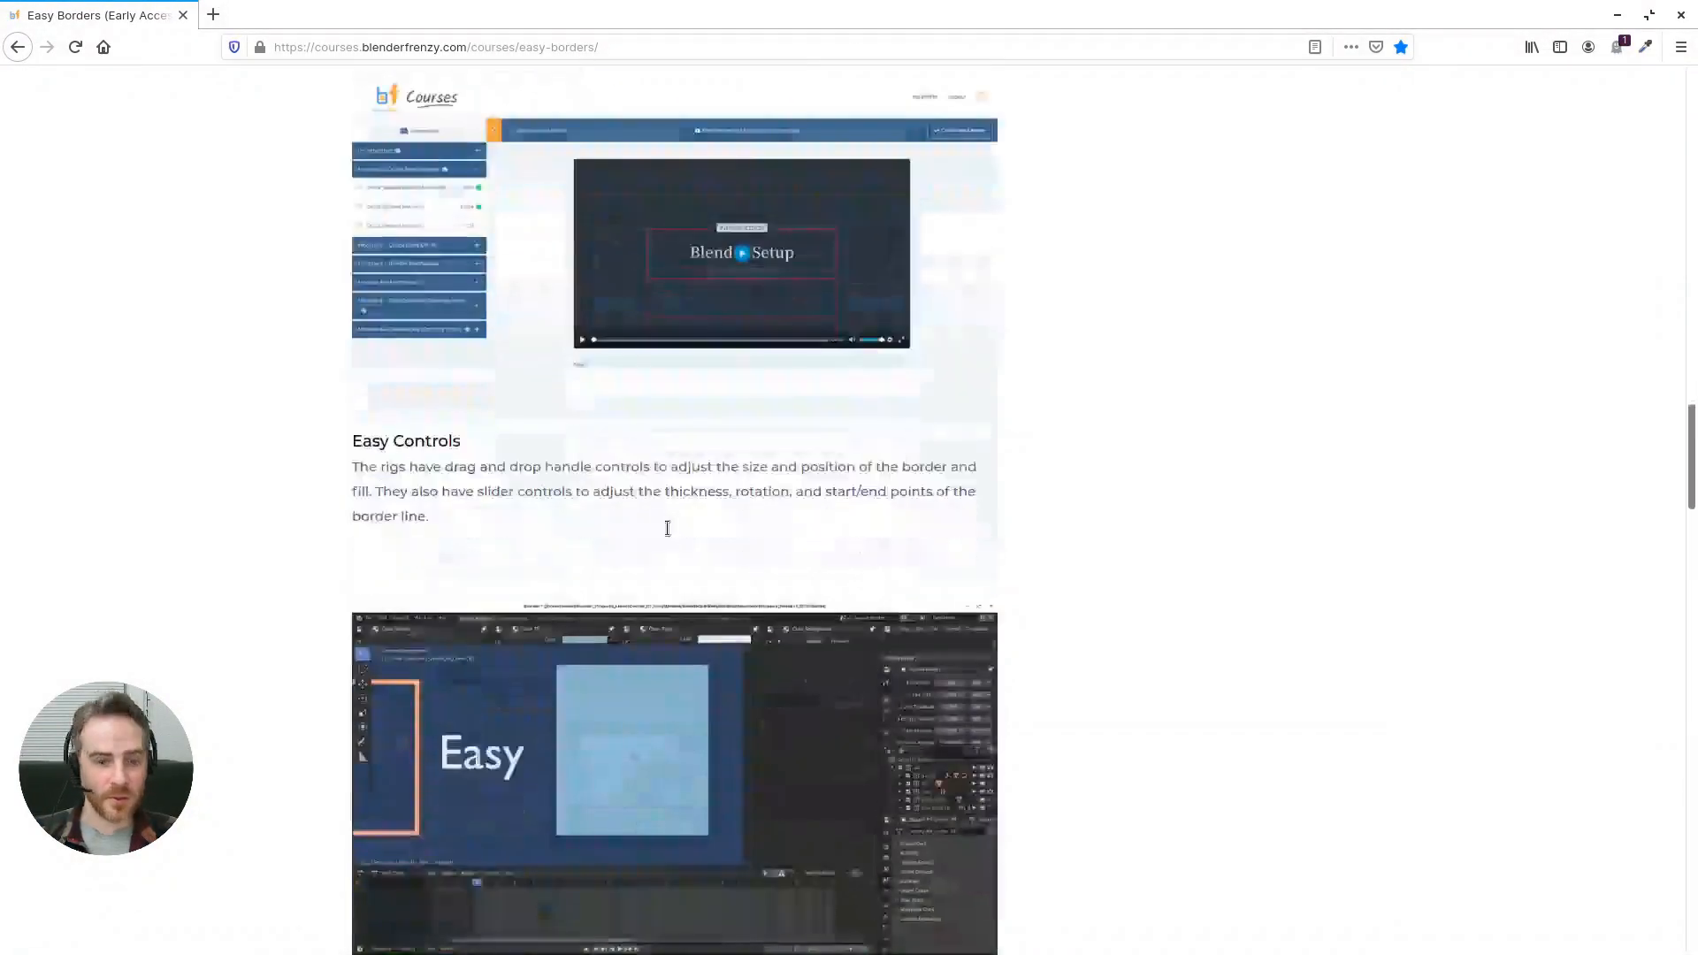
scroll(667, 524, "down", 1)
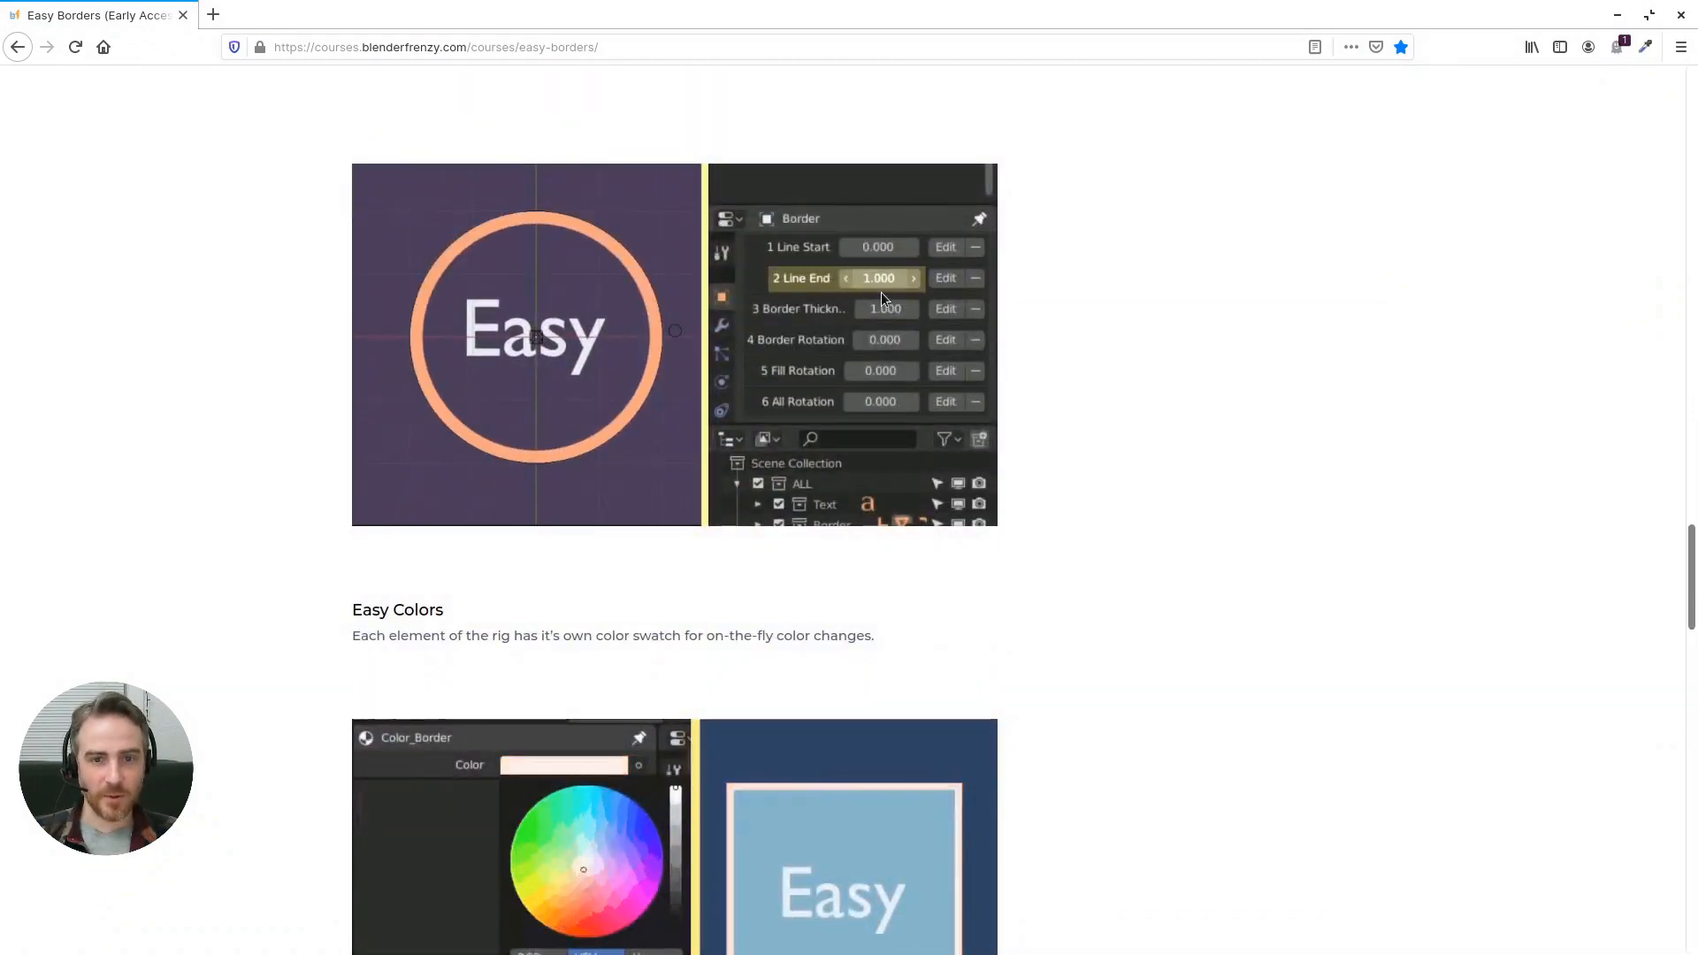
scroll(656, 486, "down", 5)
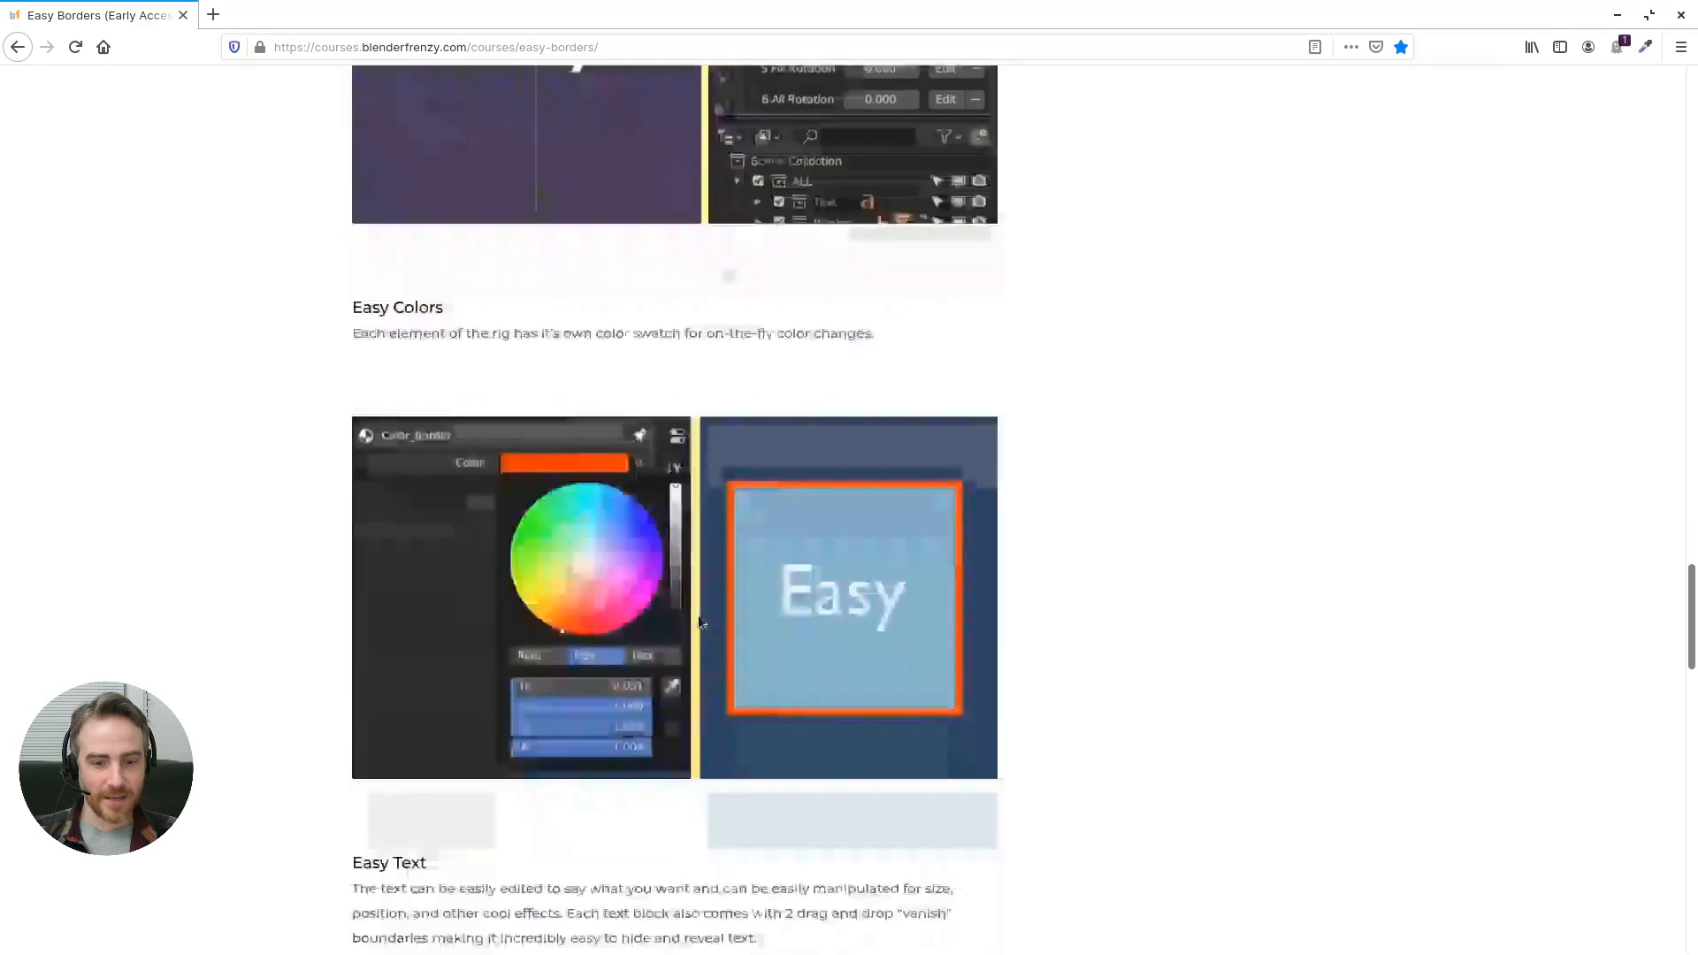
scroll(644, 597, "down", 9)
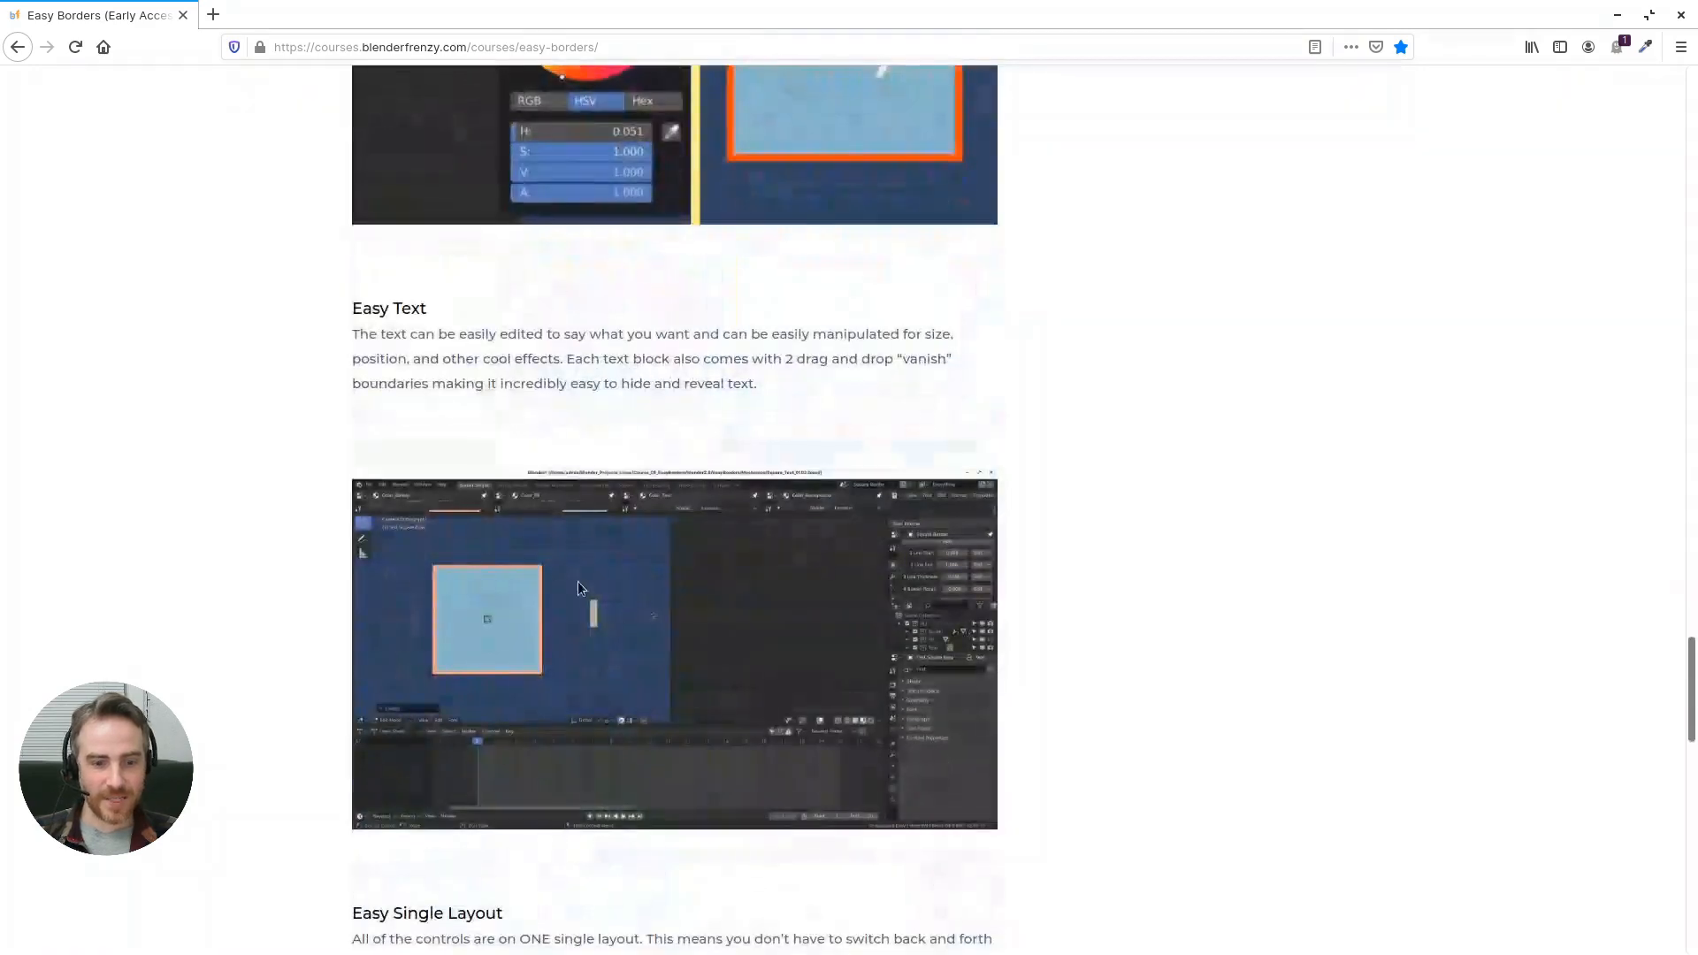
scroll(651, 581, "up", 20)
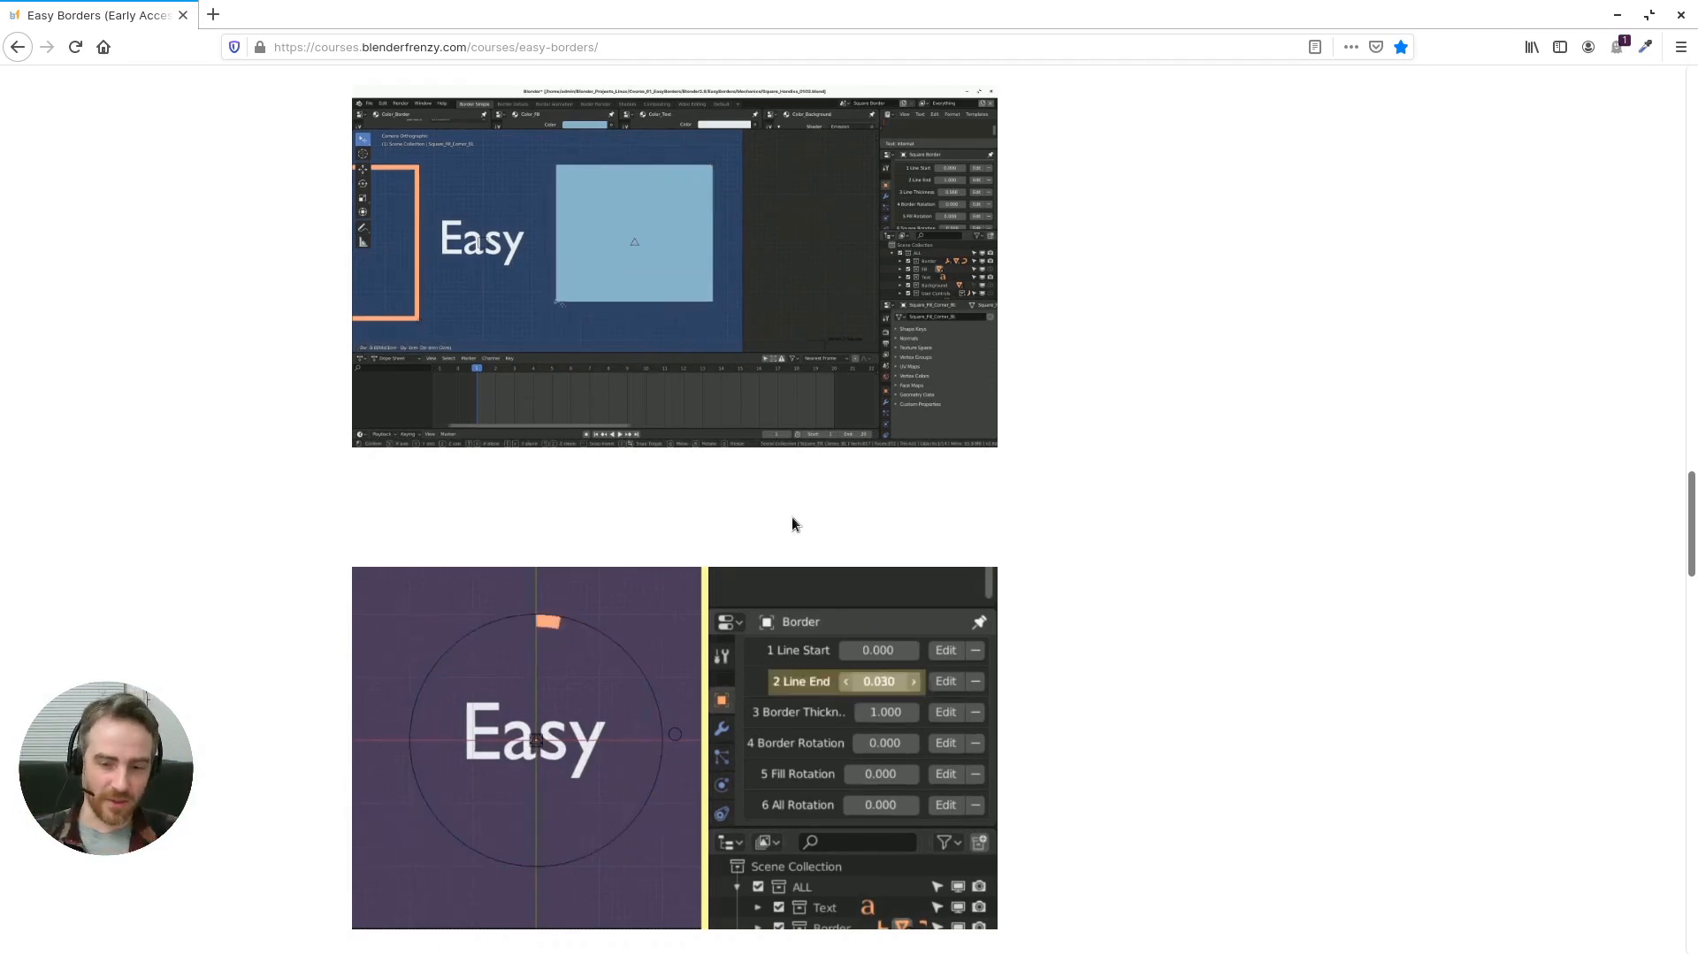
scroll(792, 516, "down", 8)
scroll(799, 623, "down", 5)
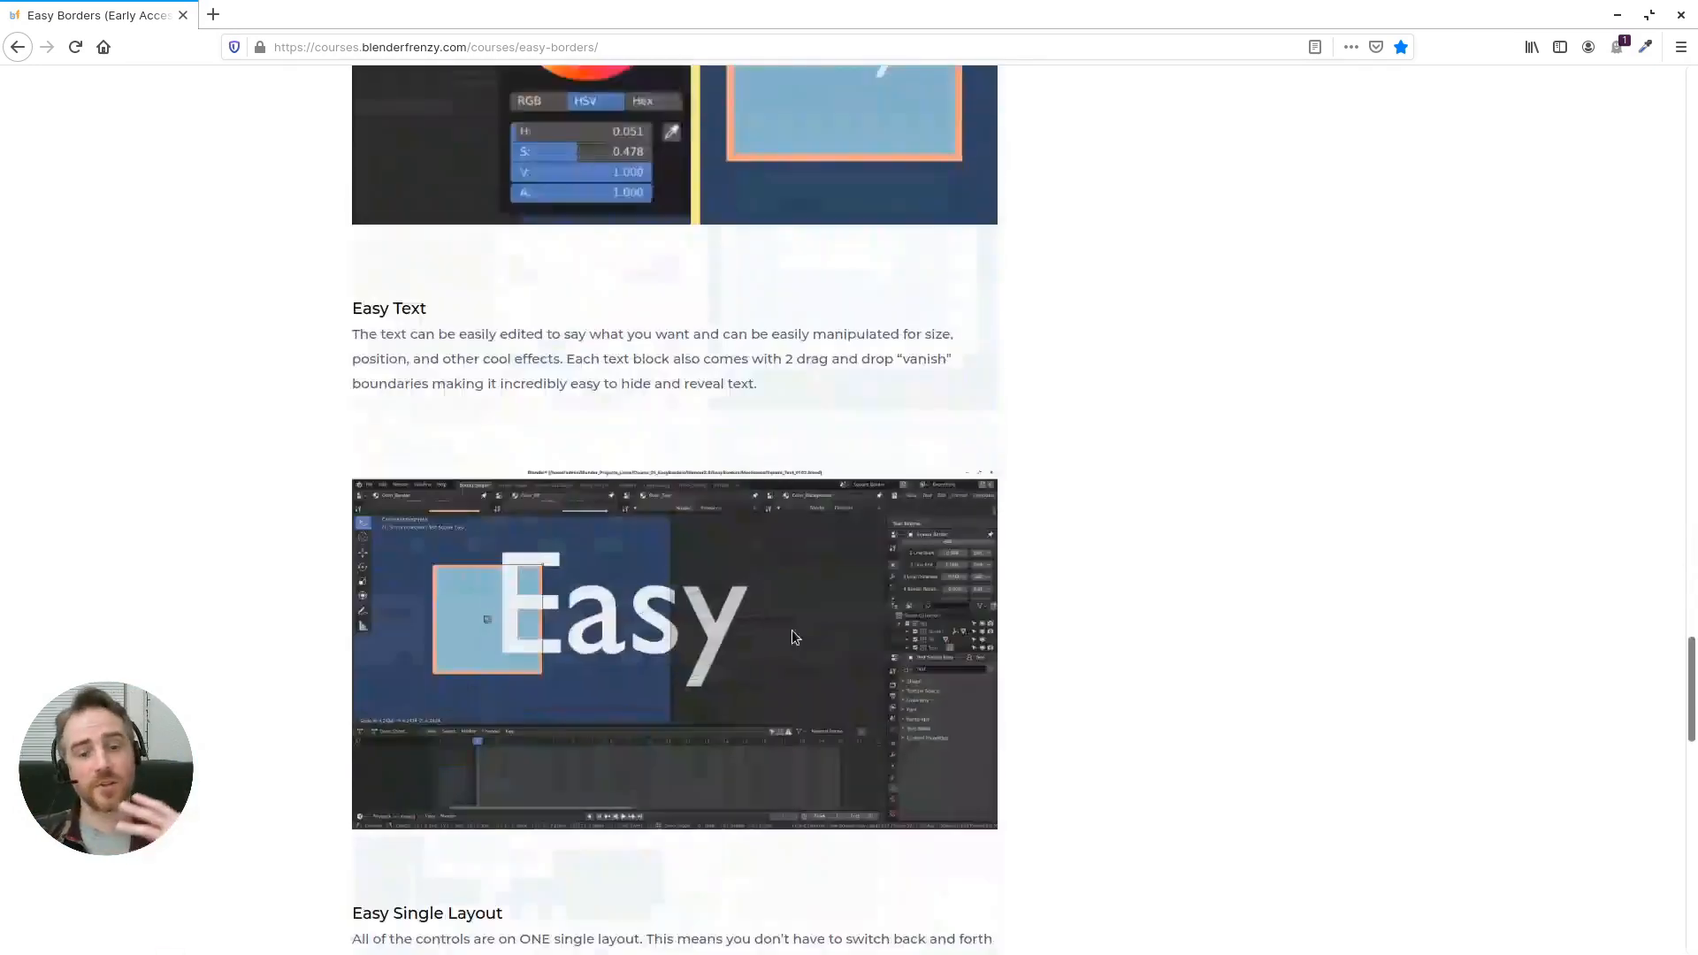
scroll(794, 621, "down", 7)
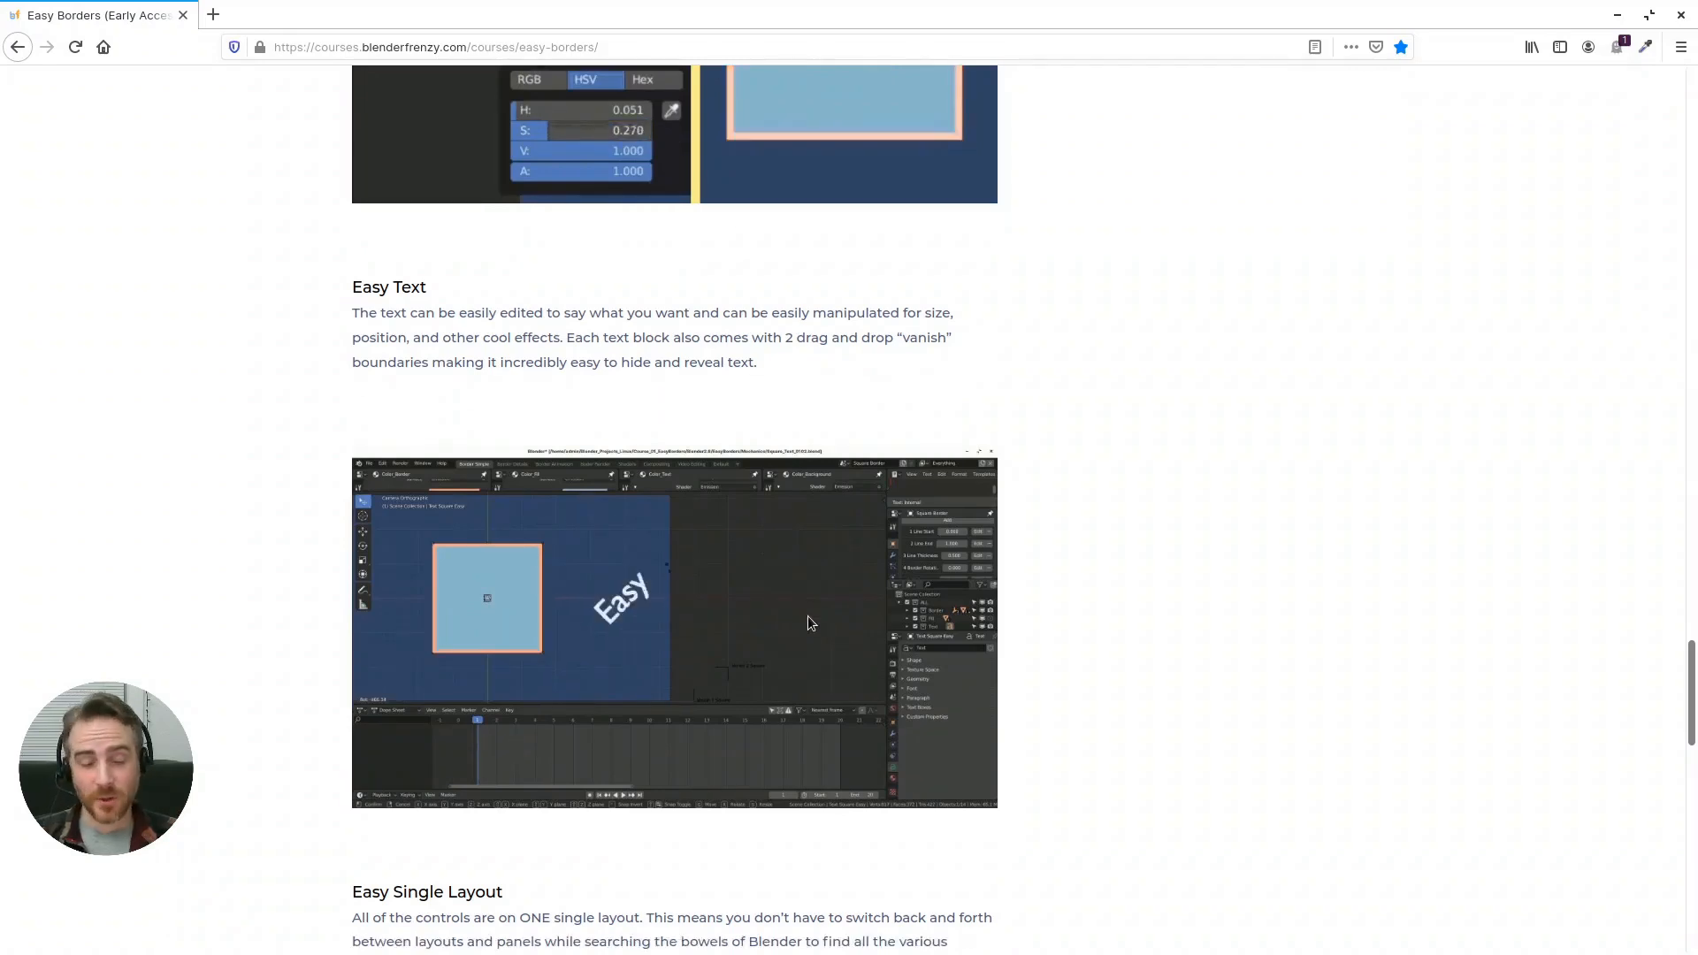
scroll(798, 613, "down", 4)
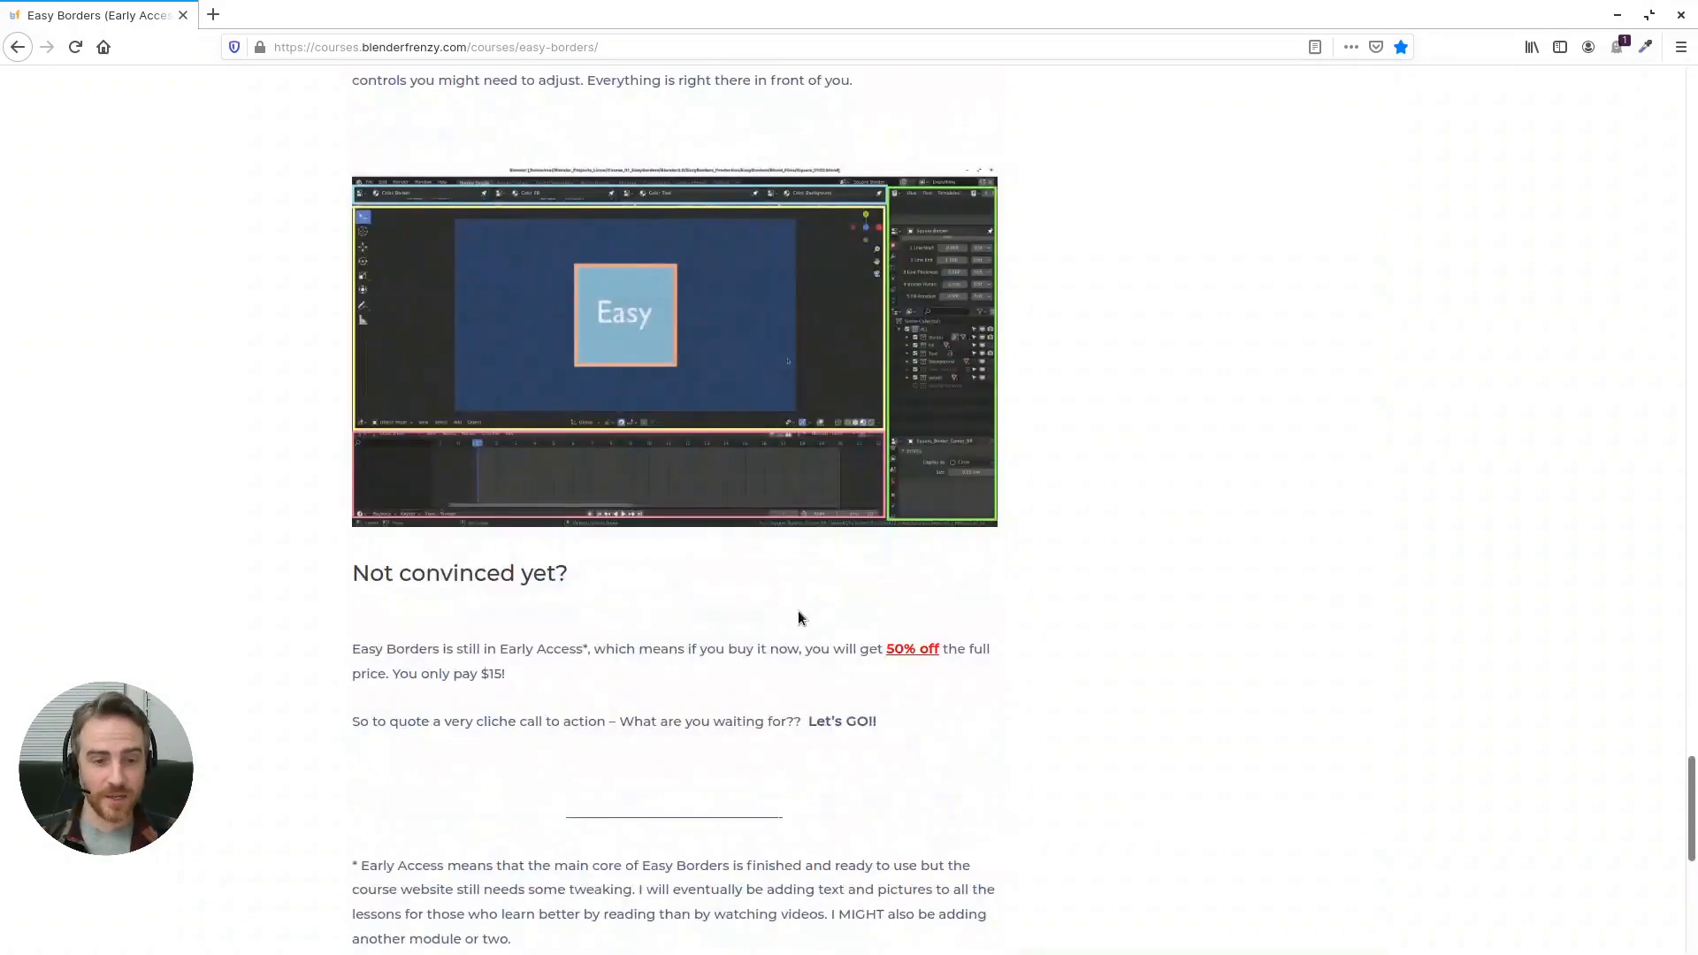
scroll(798, 614, "up", 9)
scroll(822, 614, "up", 20)
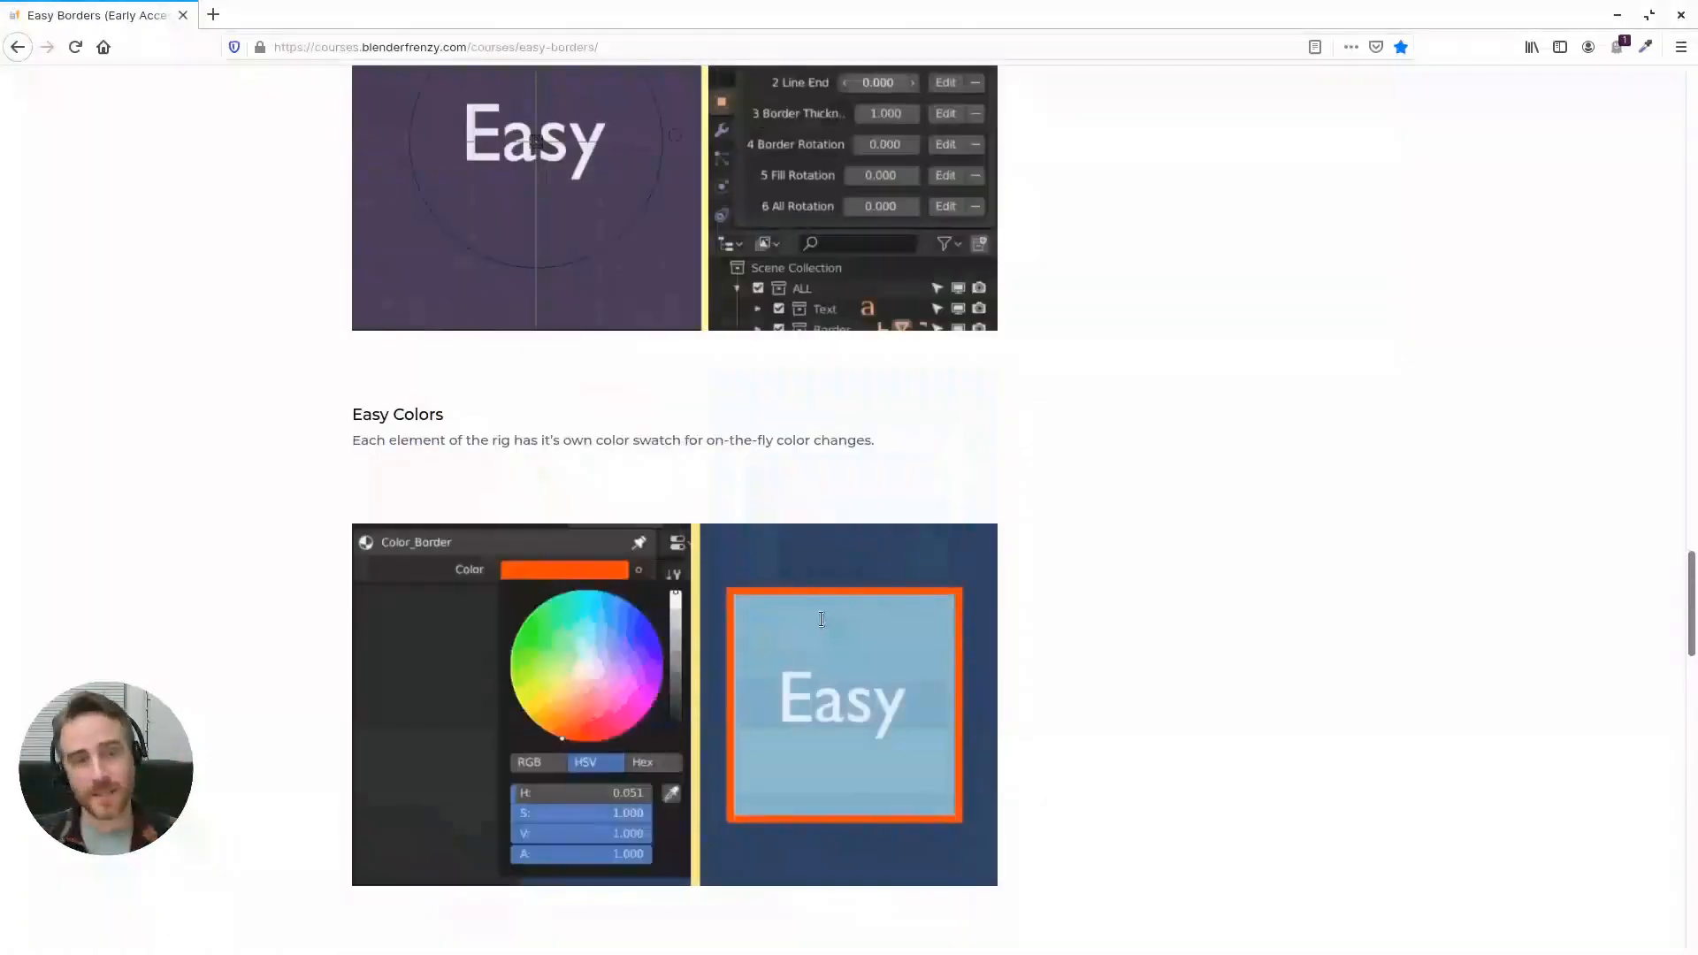
scroll(842, 613, "up", 17)
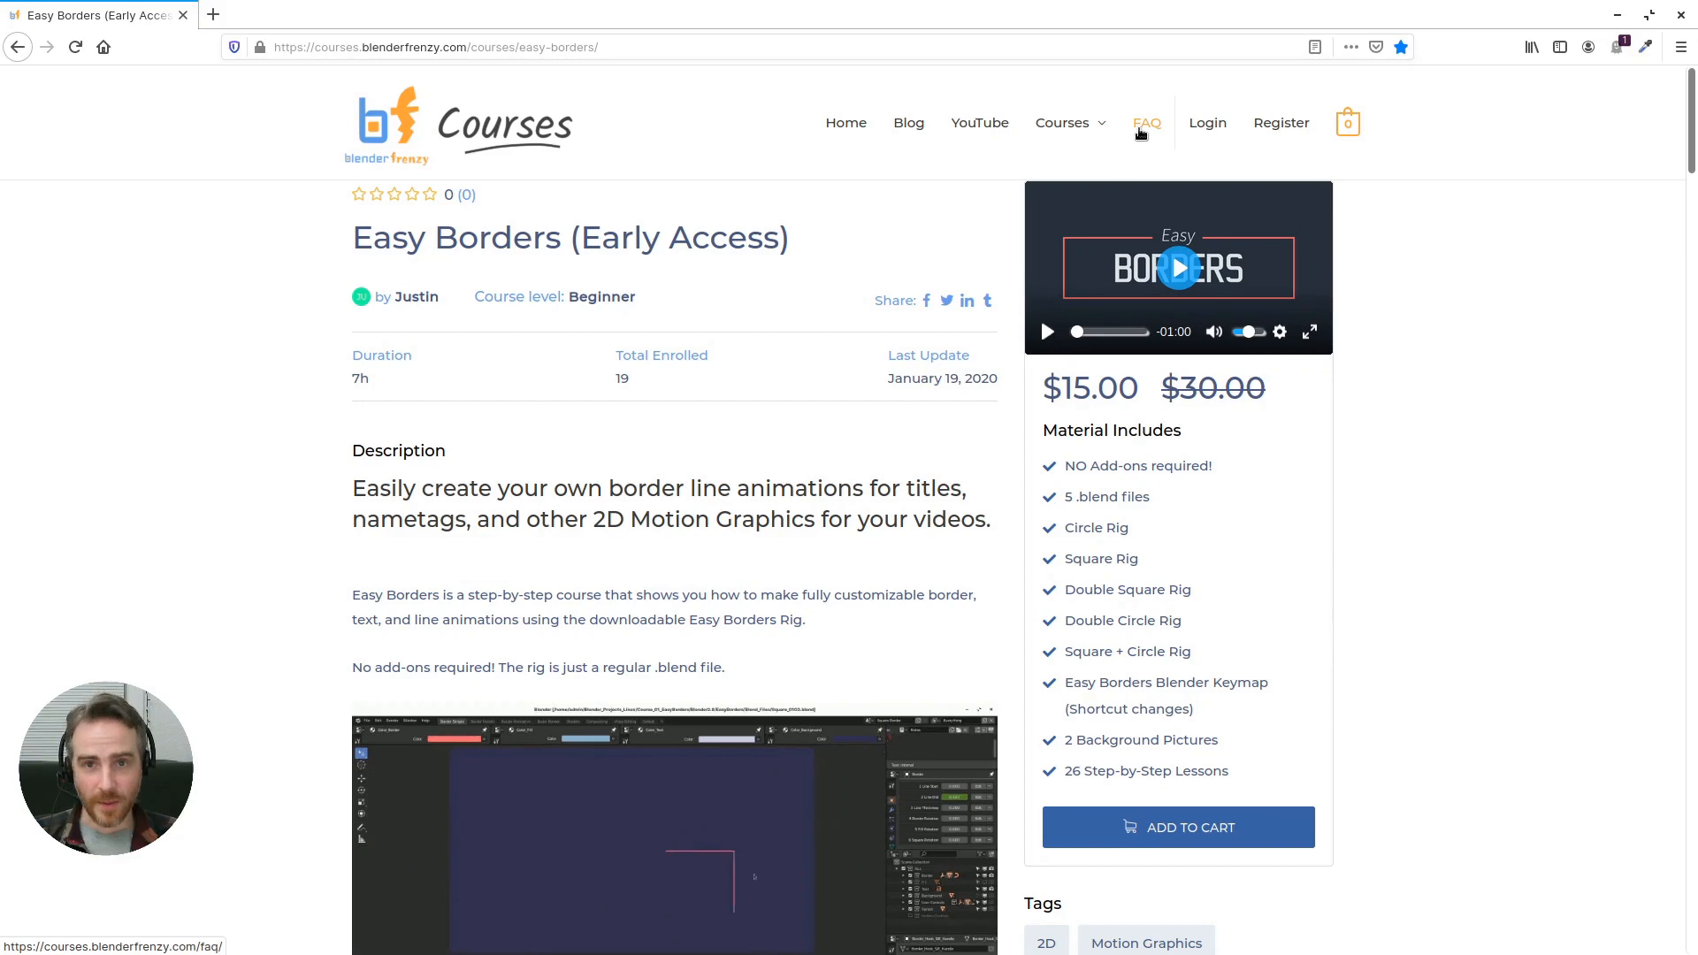
- Open the site's FAQ page in a new tab, look through its questions, and go to the Register page
left_click(1140, 131)
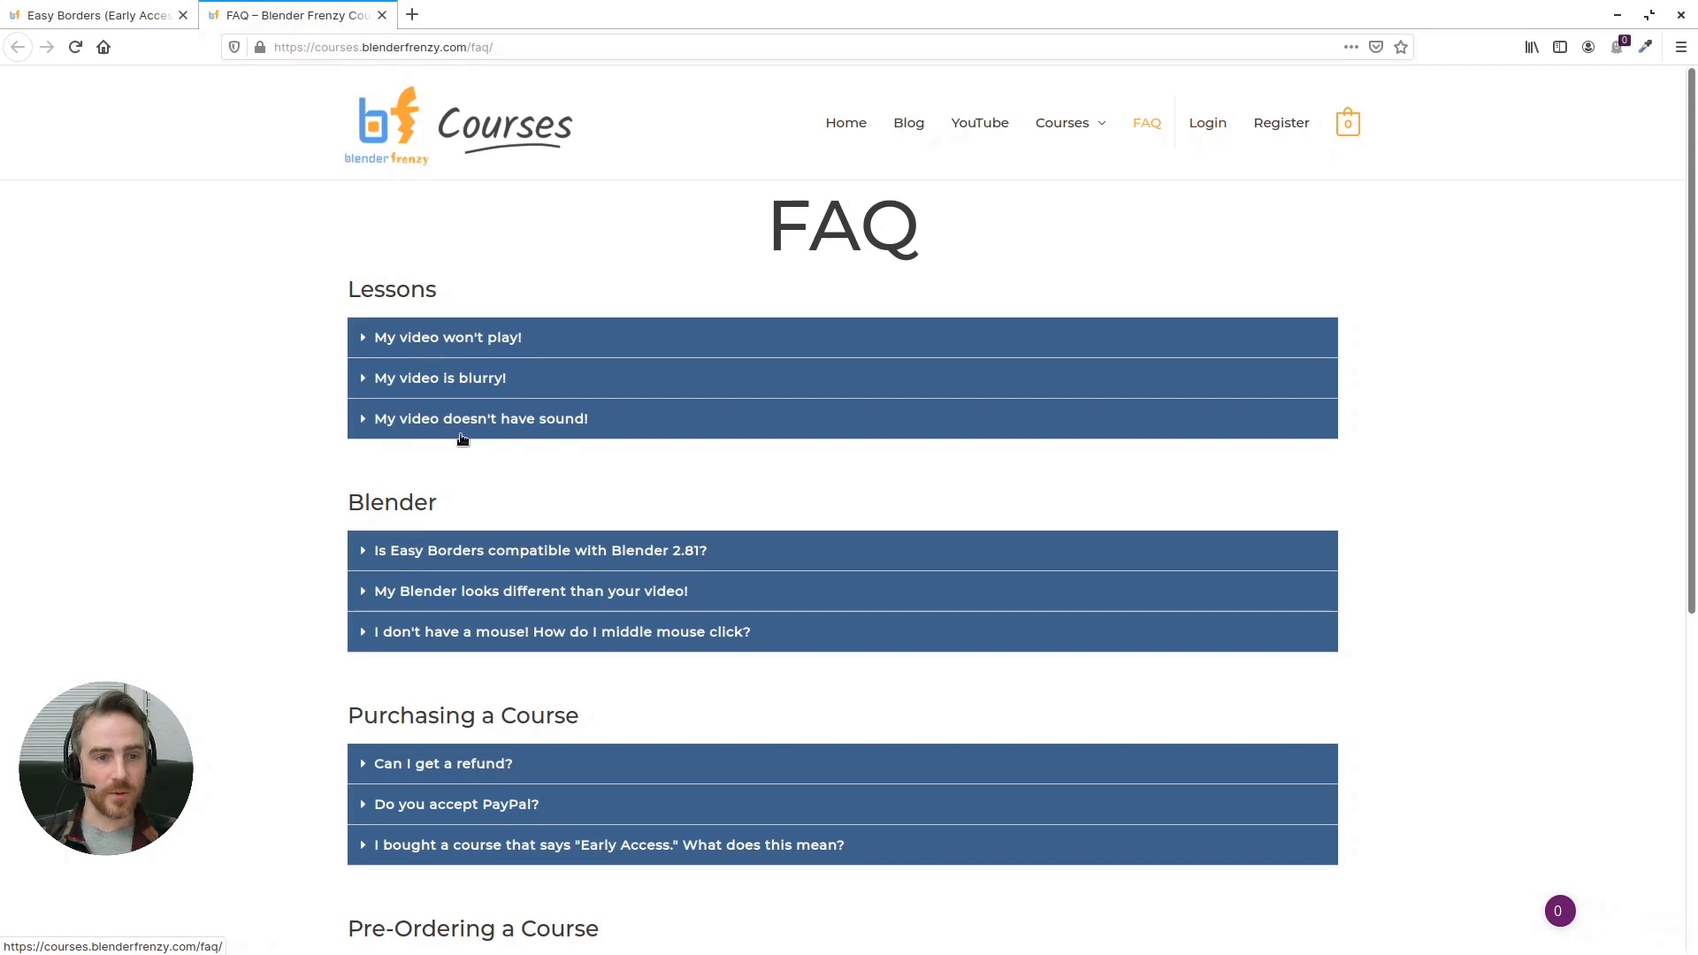
scroll(462, 440, "down", 4)
scroll(477, 538, "down", 2)
scroll(1101, 480, "up", 10)
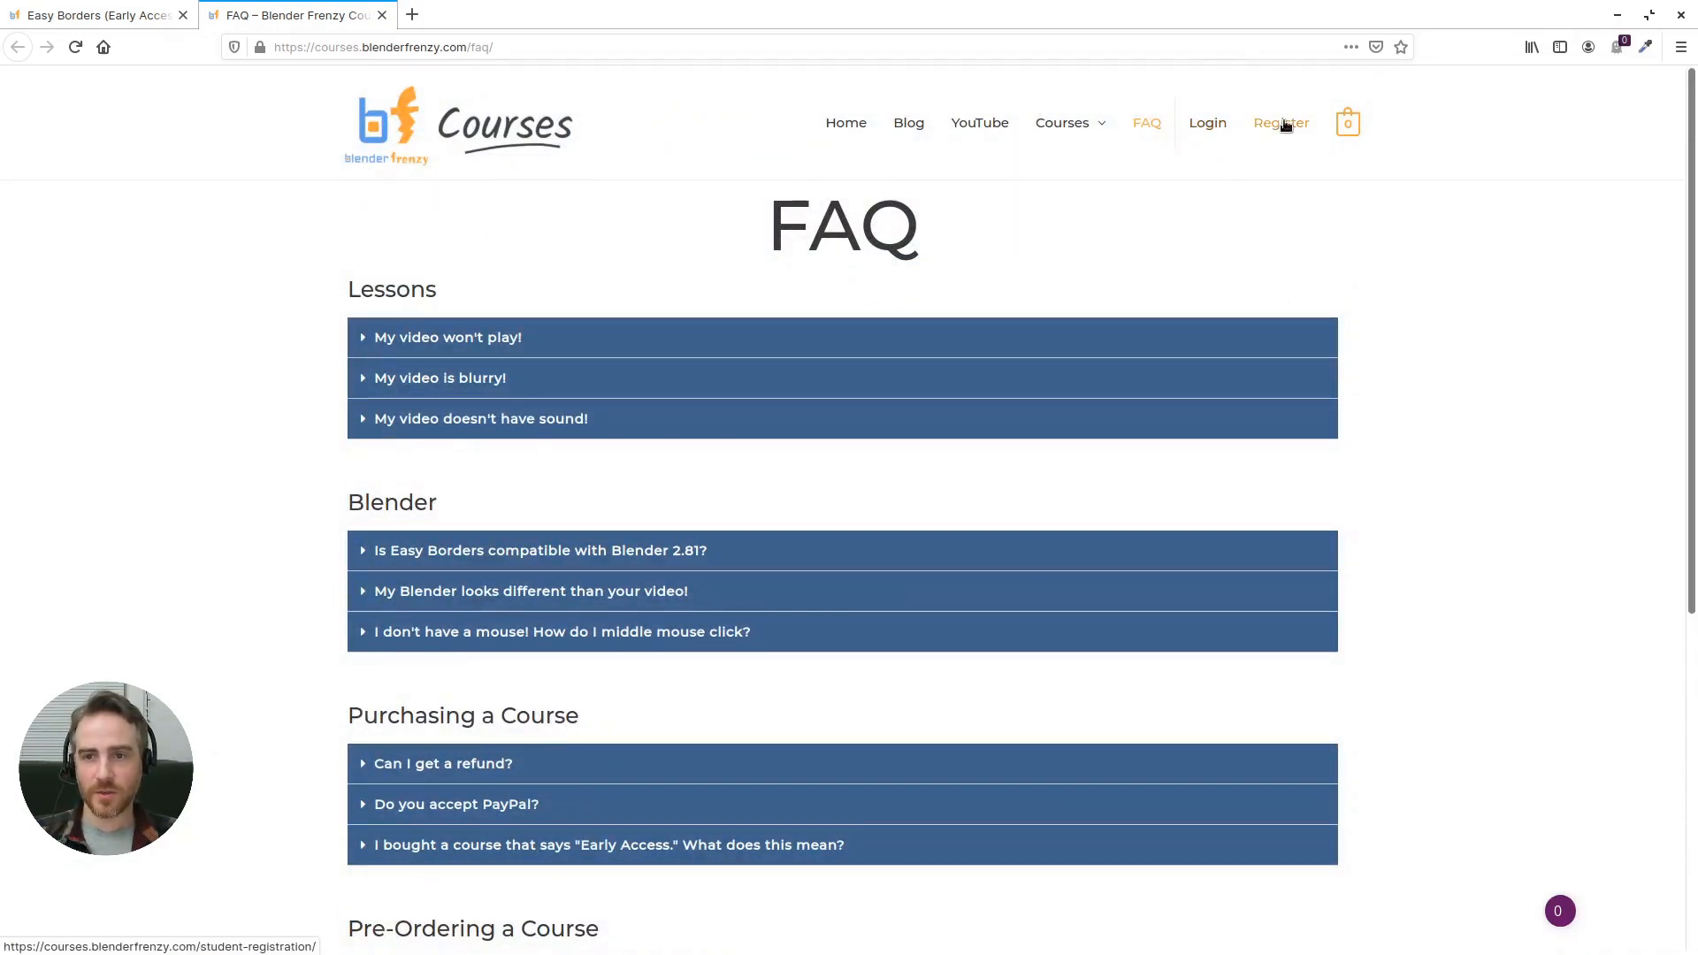
left_click(1281, 123)
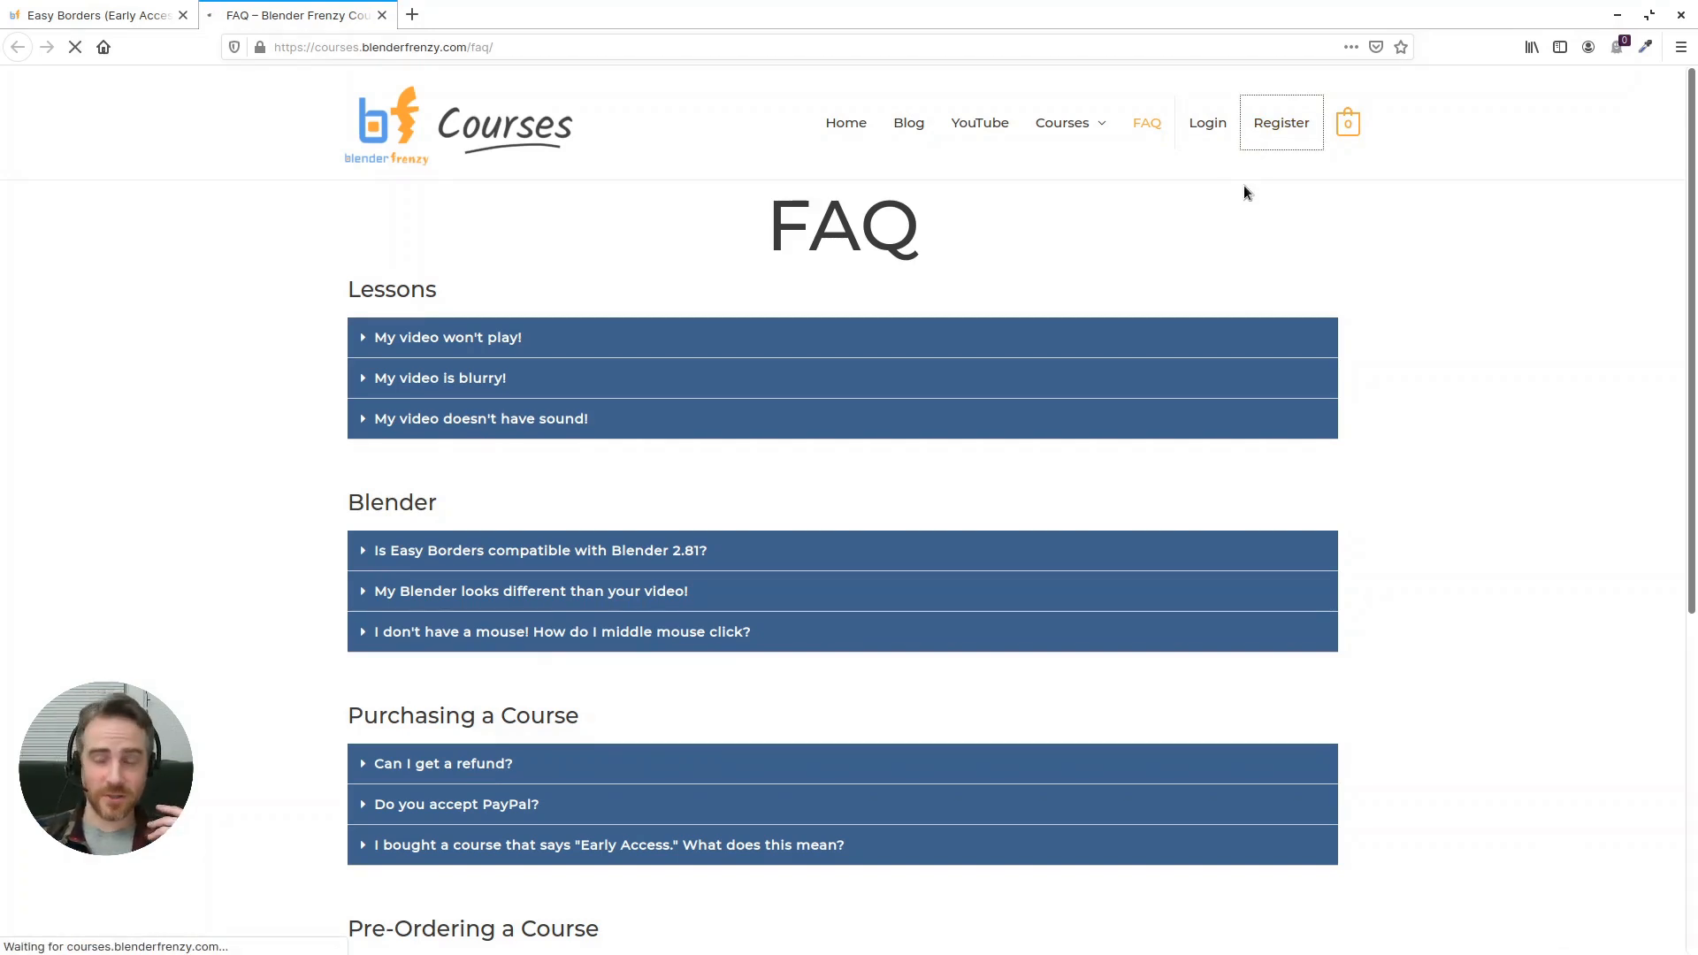